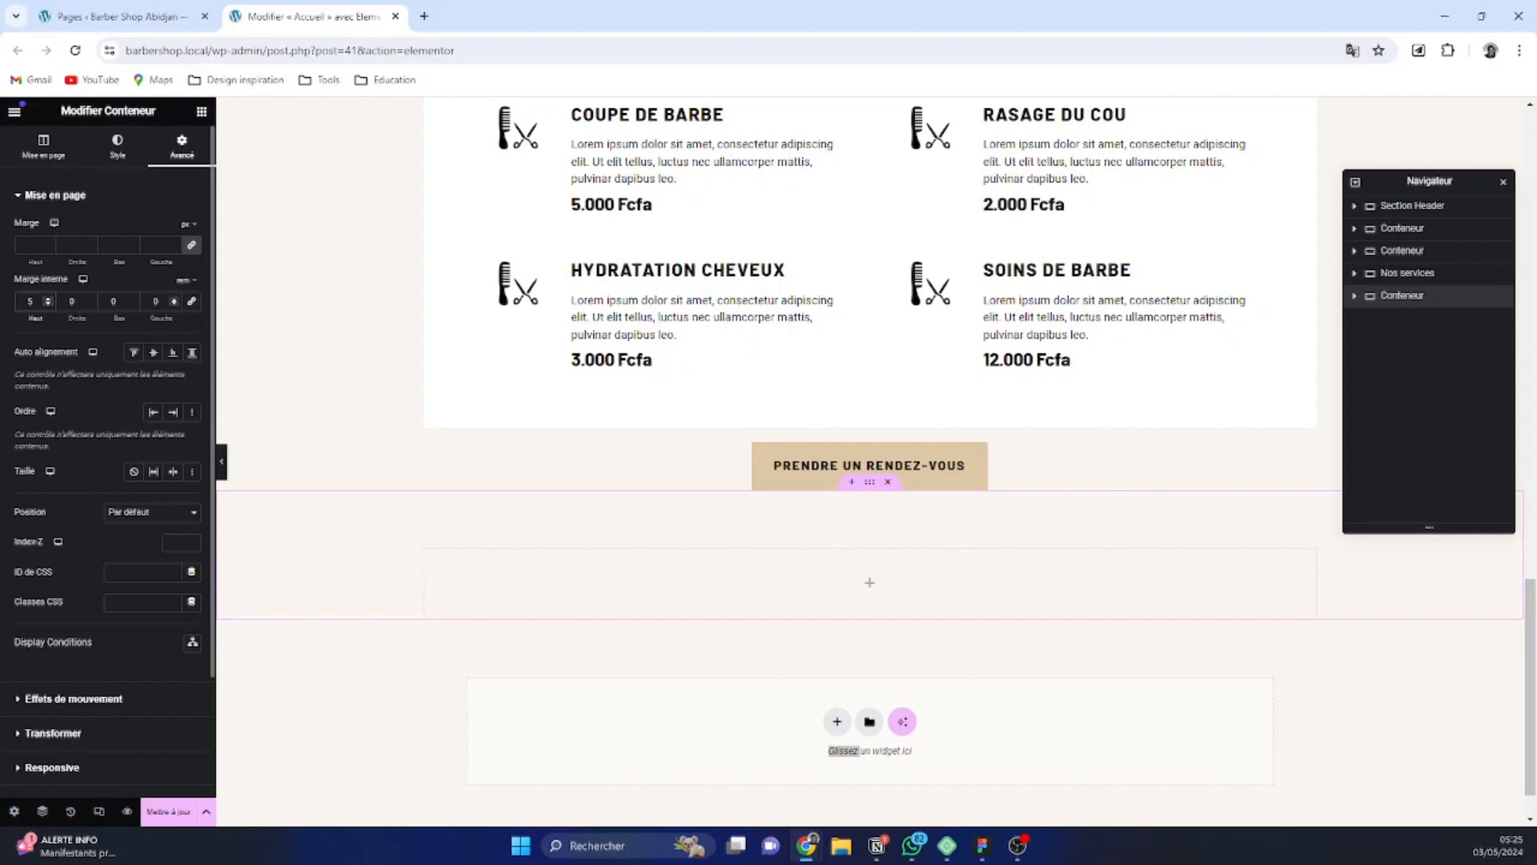
Set the bottom inner margin of the empty container below the services section to 5 rem
left_click(132, 298)
left_click(132, 299)
left_click(132, 299)
left_click(132, 299)
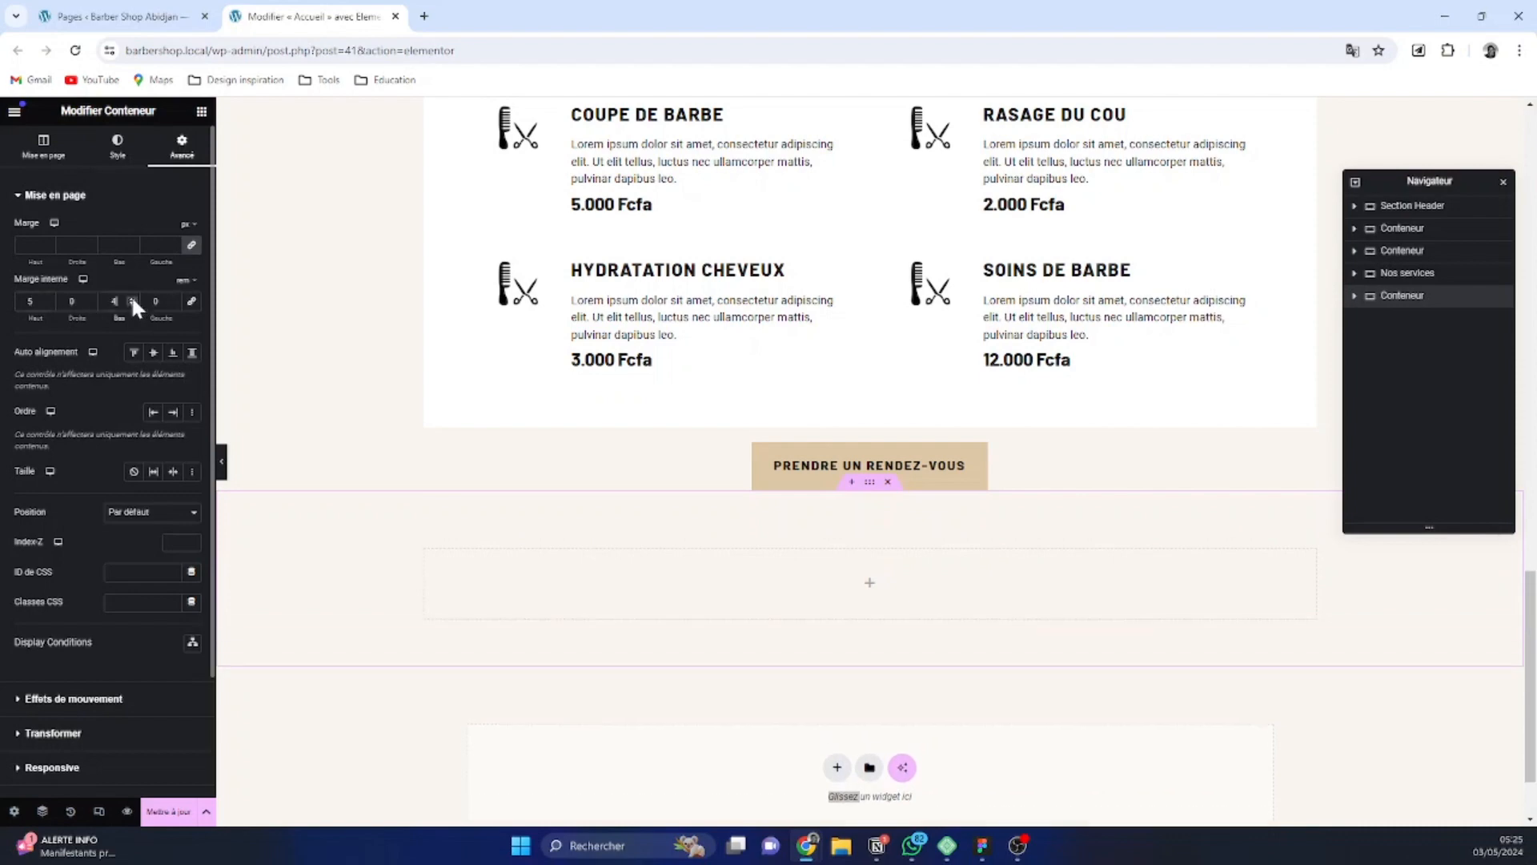
left_click(132, 298)
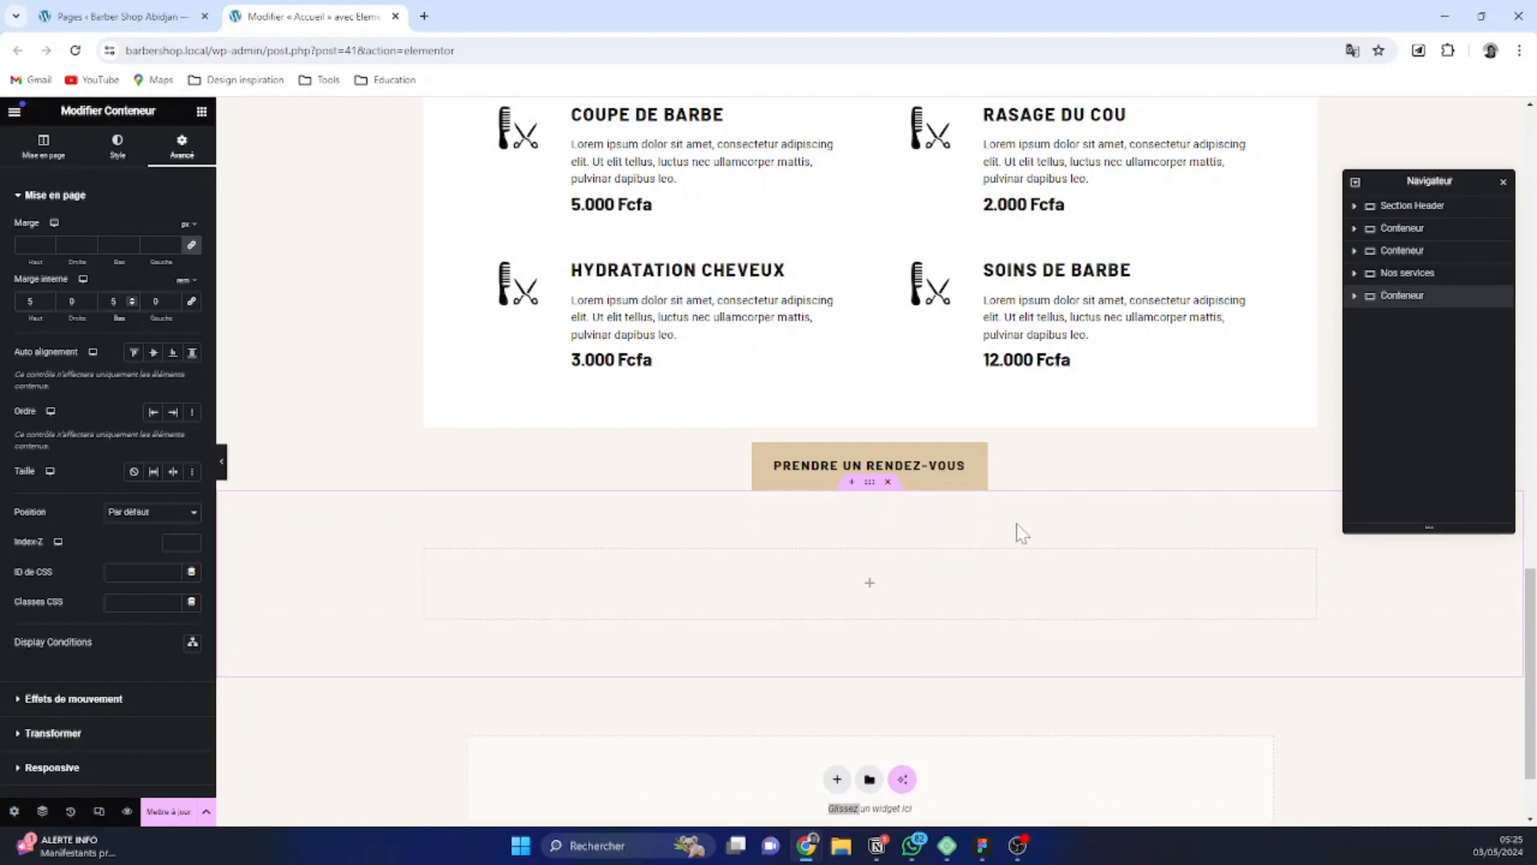
Set the empty container's content width to full width (Pleine largeur)
scroll(867, 575, "down", 1)
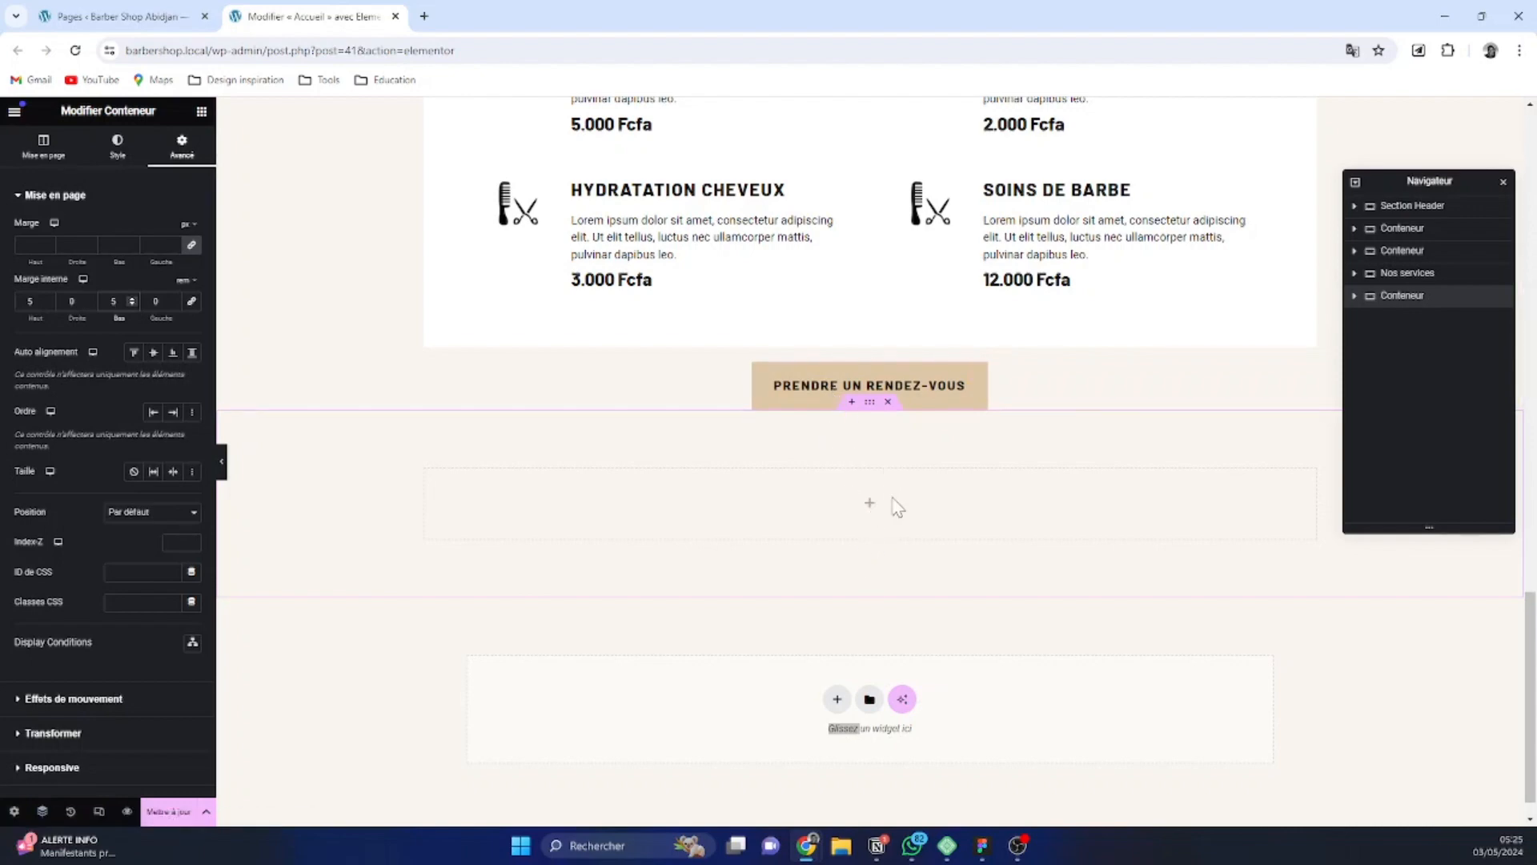
left_click(44, 147)
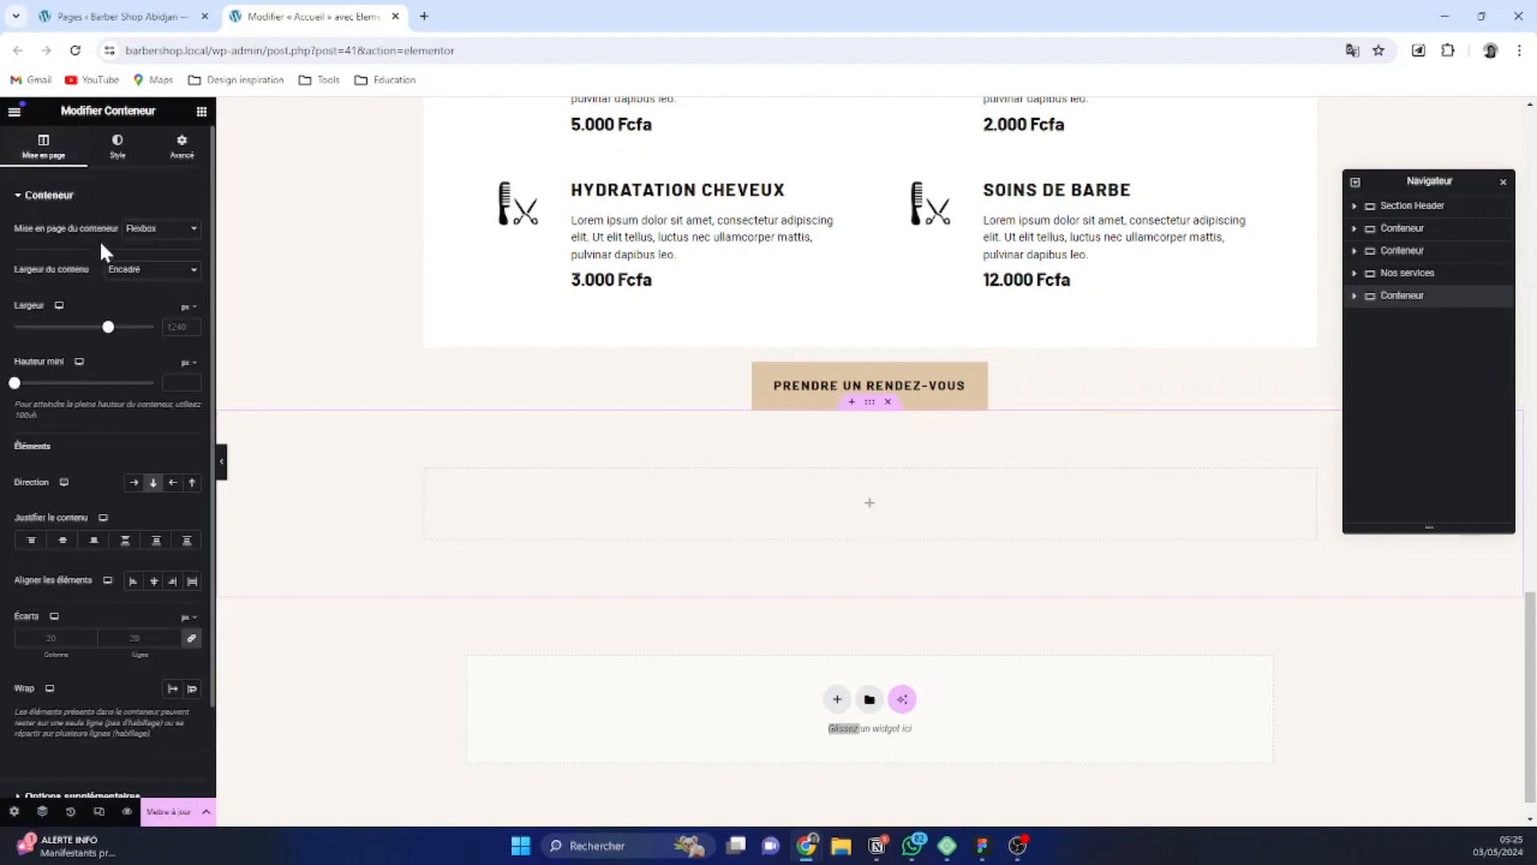
left_click(144, 278)
left_click(149, 297)
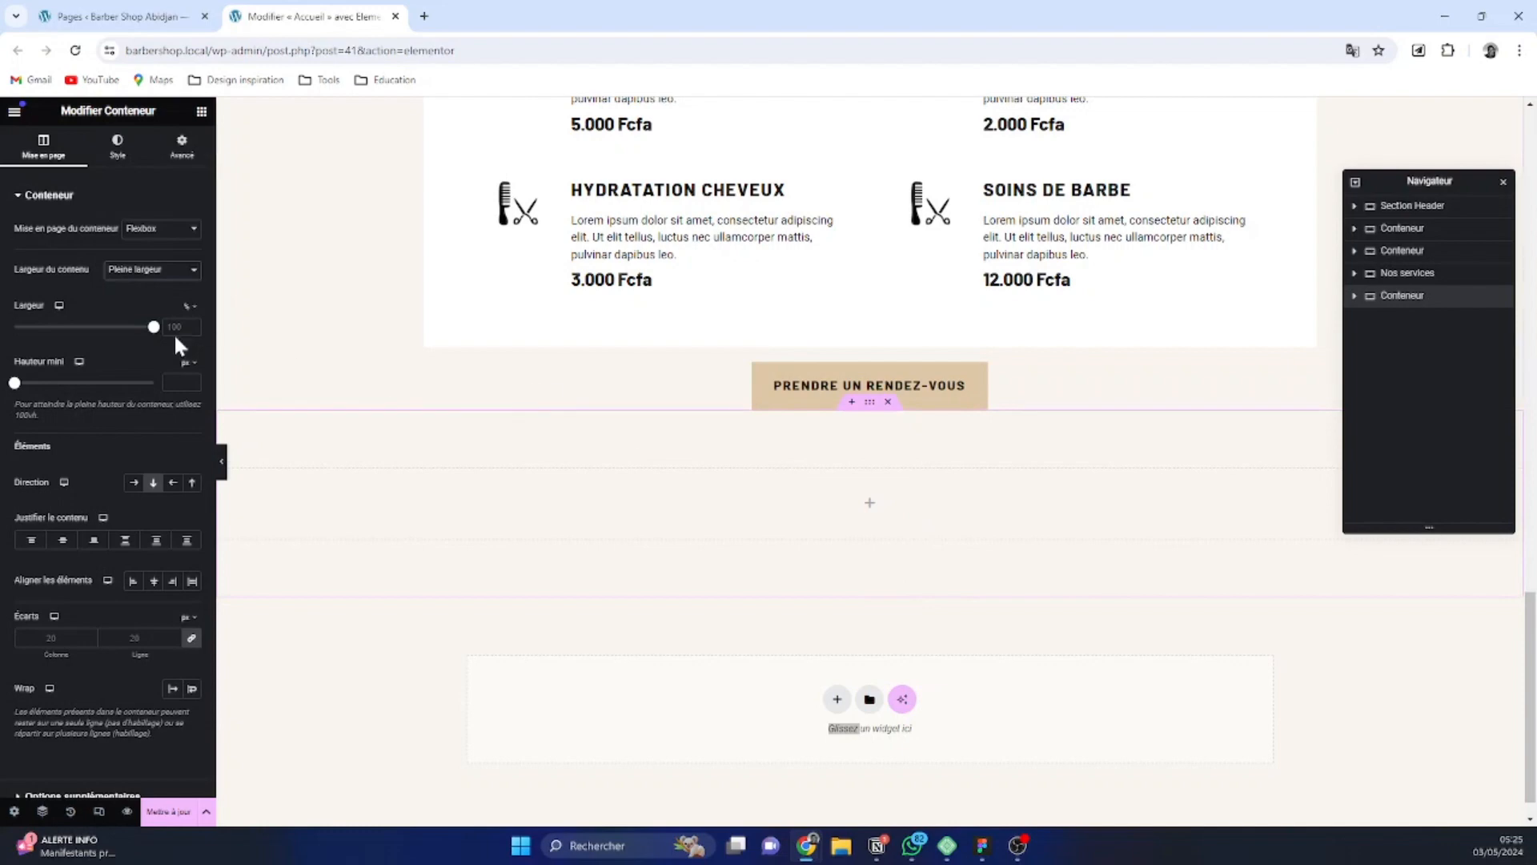
Add a nested container inside the full-width container
left_click(202, 111)
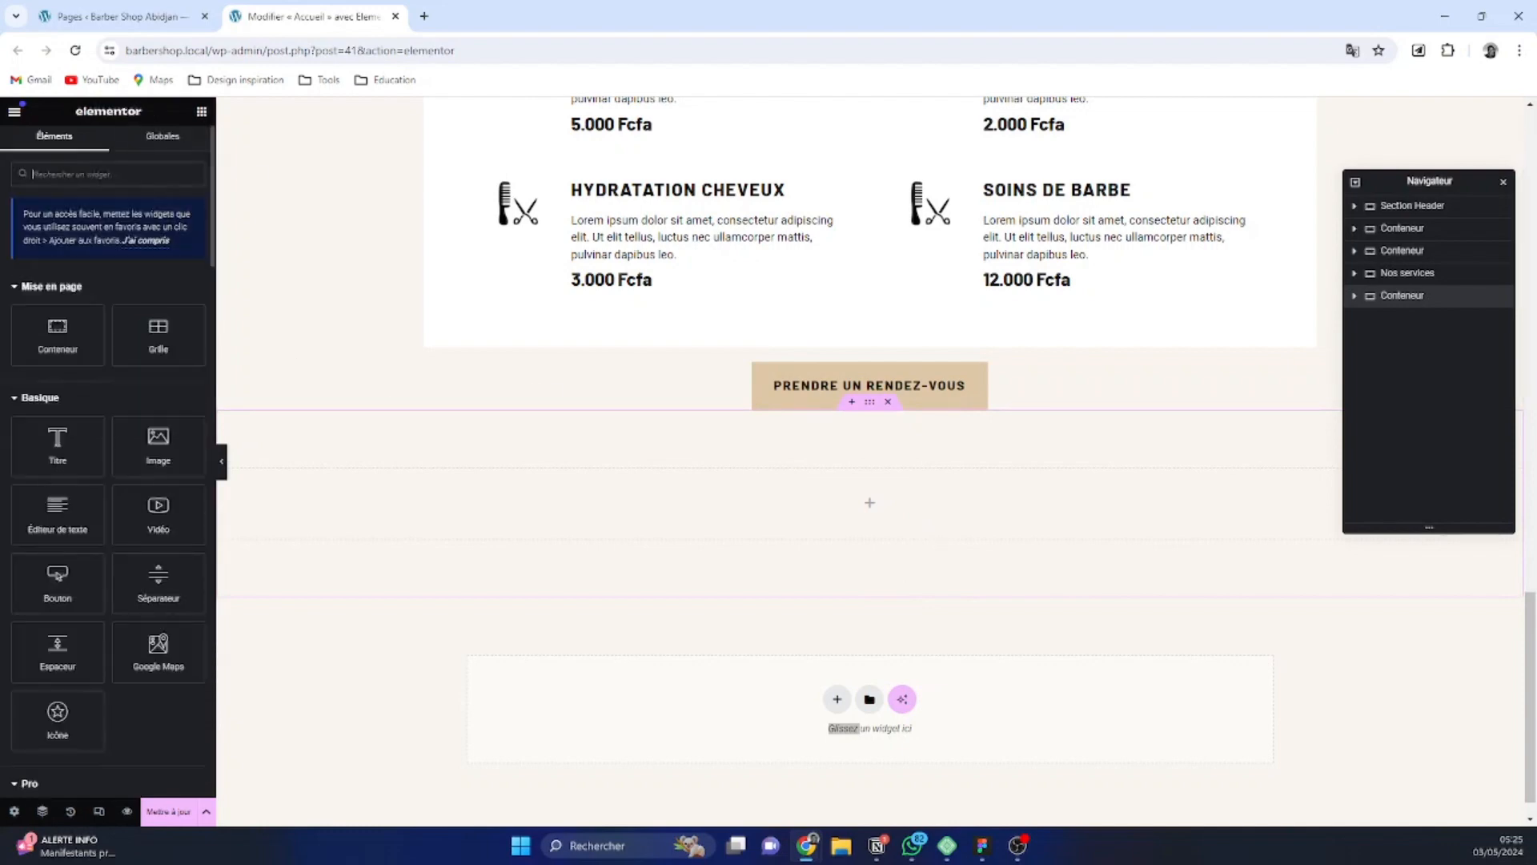
left_click(70, 335)
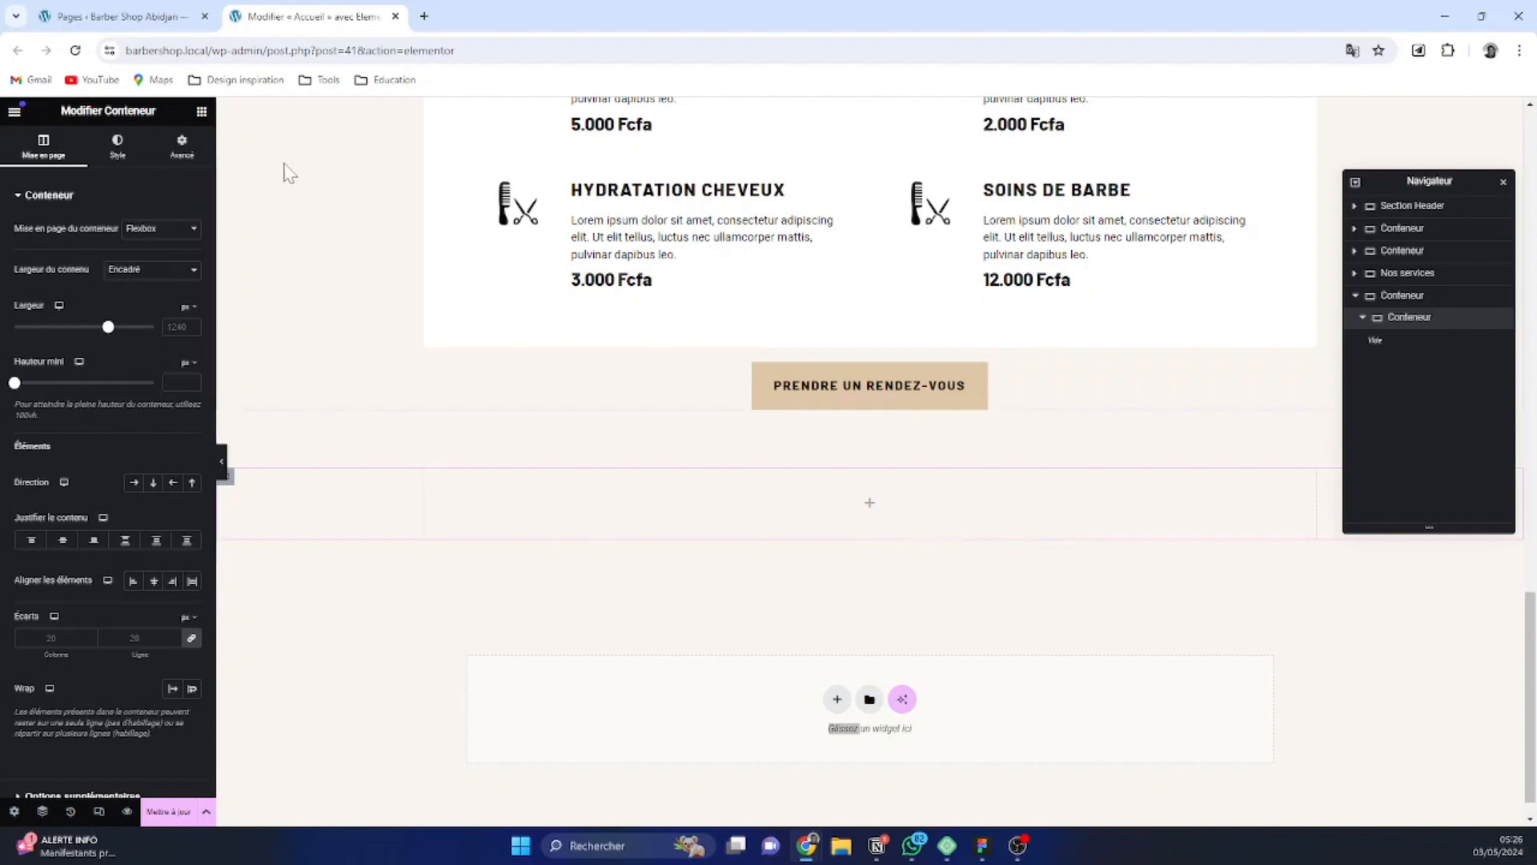
left_click(201, 113)
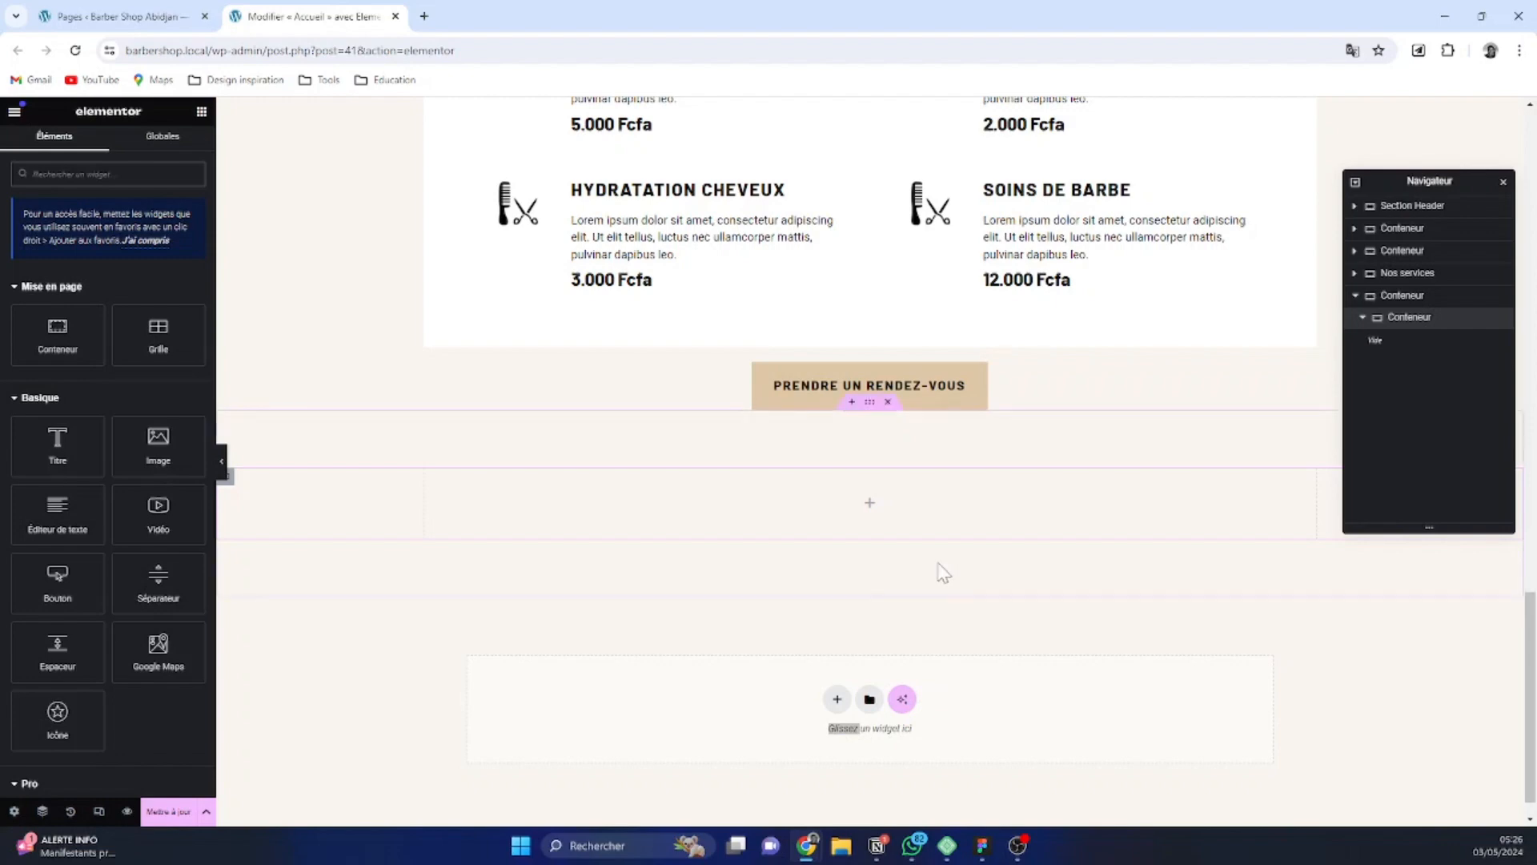
Copy the hero heading "Le confort ultime pour les personnes occupées" and paste it into the nested container
scroll(921, 533, "up", 10)
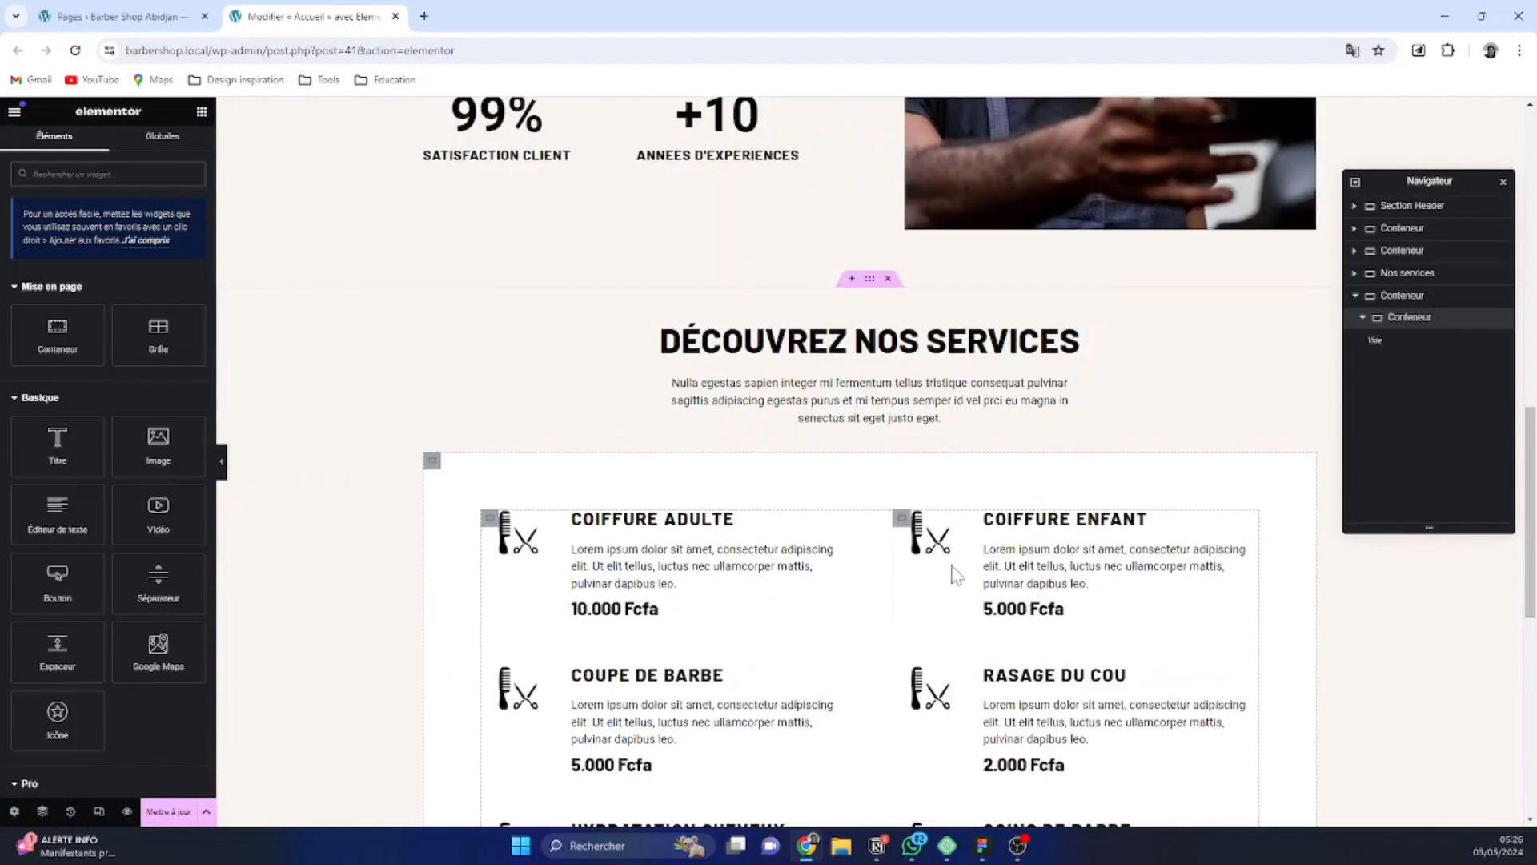
scroll(956, 587, "up", 5)
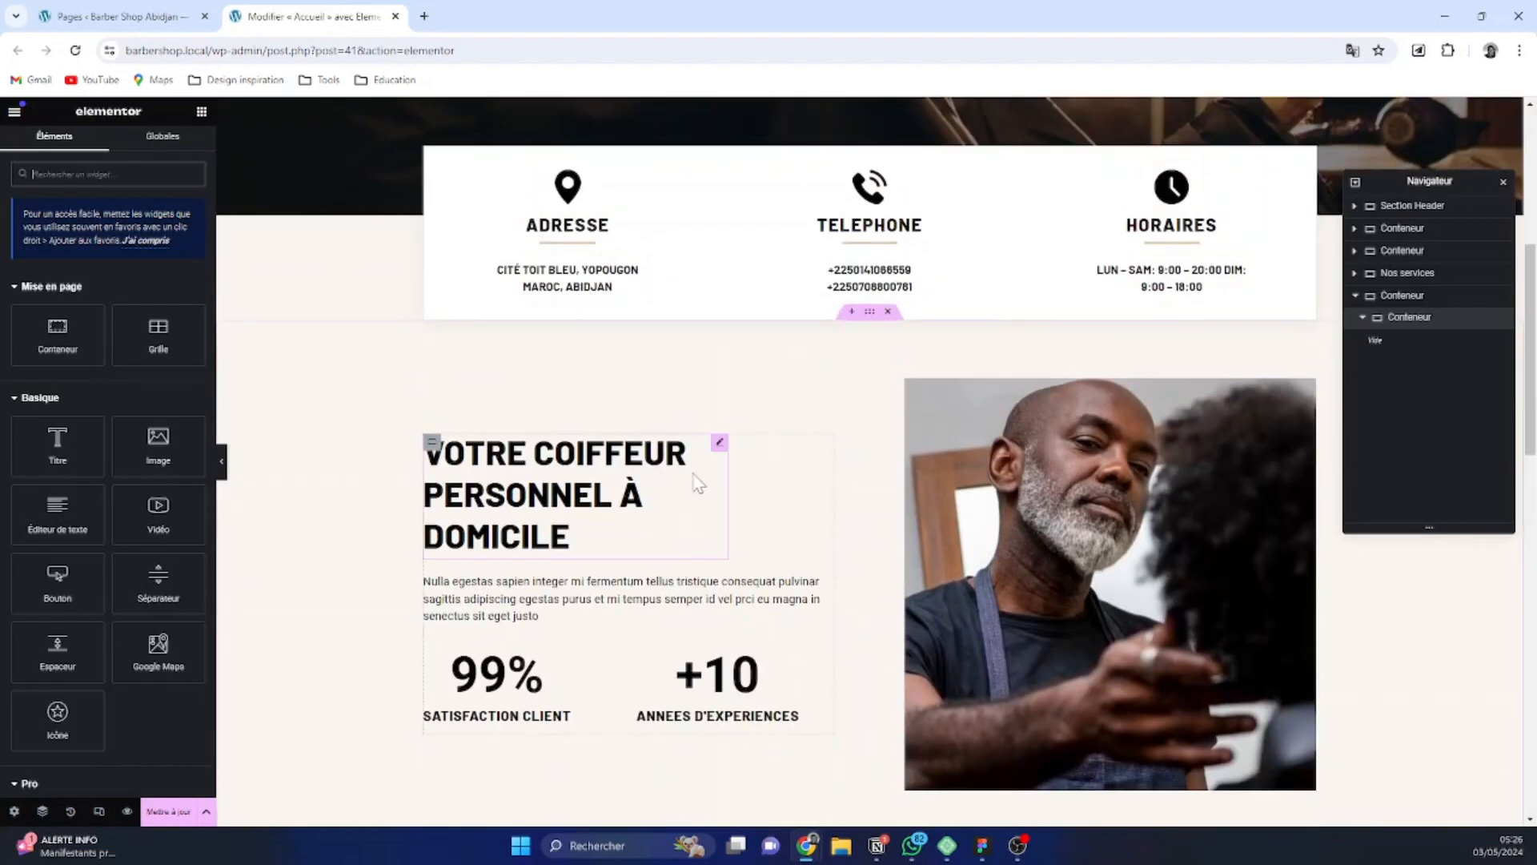
scroll(941, 264, "up", 5)
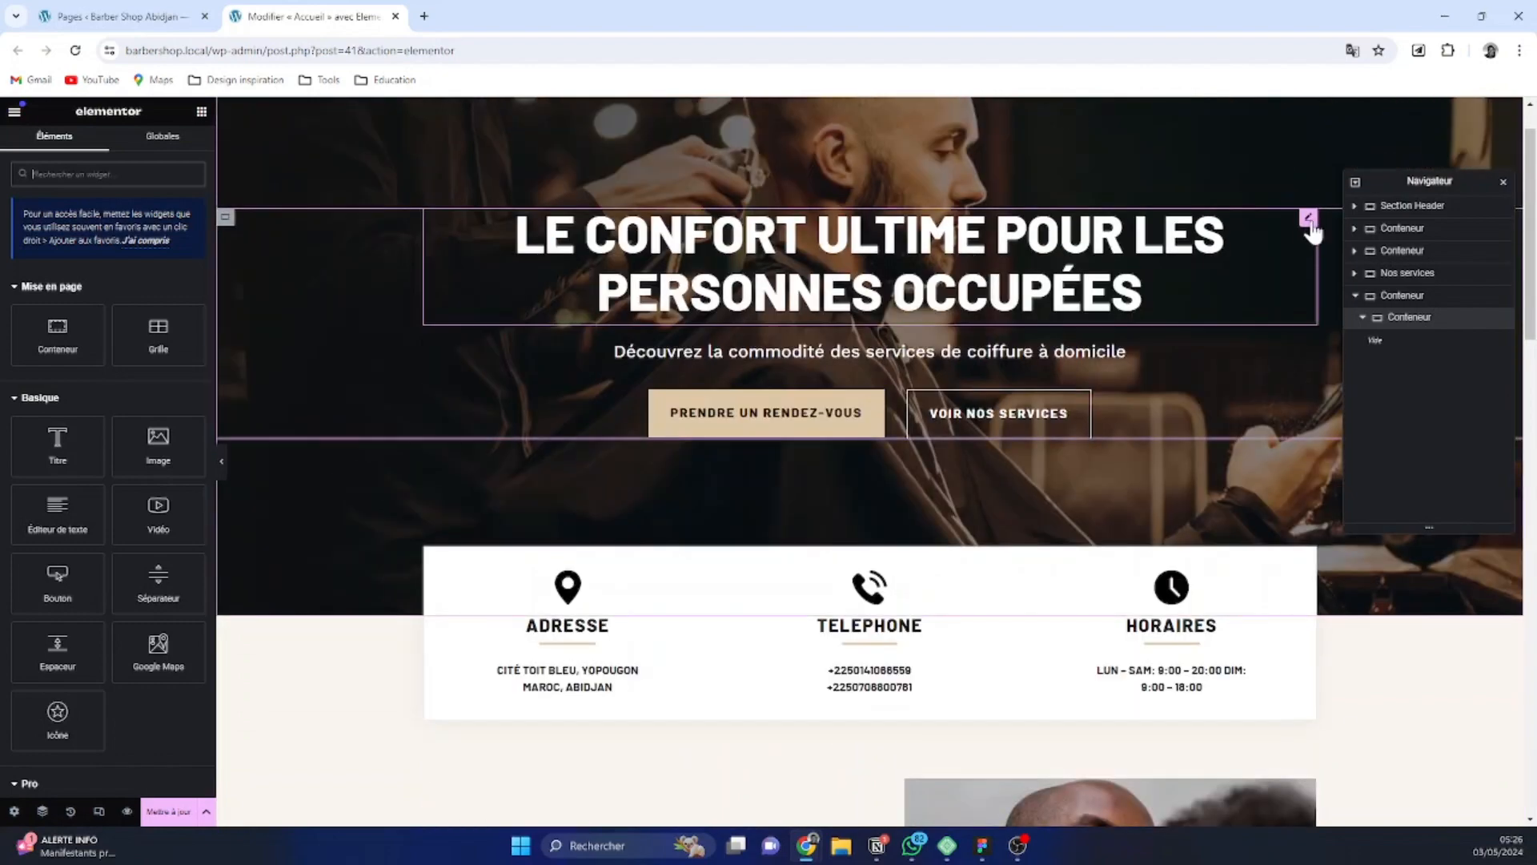
right_click(1317, 228)
left_click(1289, 299)
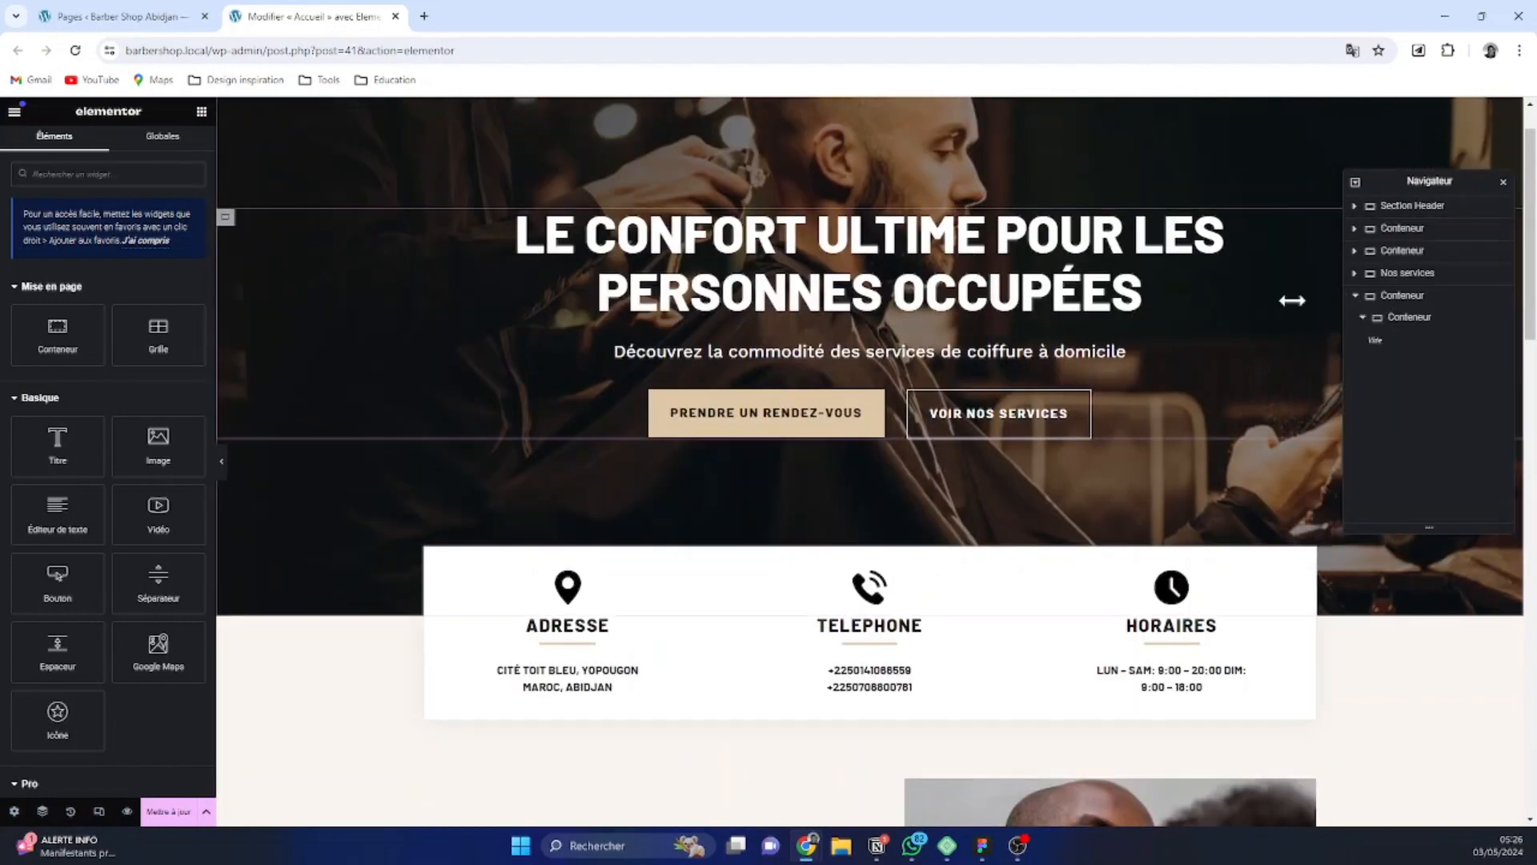
scroll(975, 513, "down", 5)
scroll(972, 513, "down", 15)
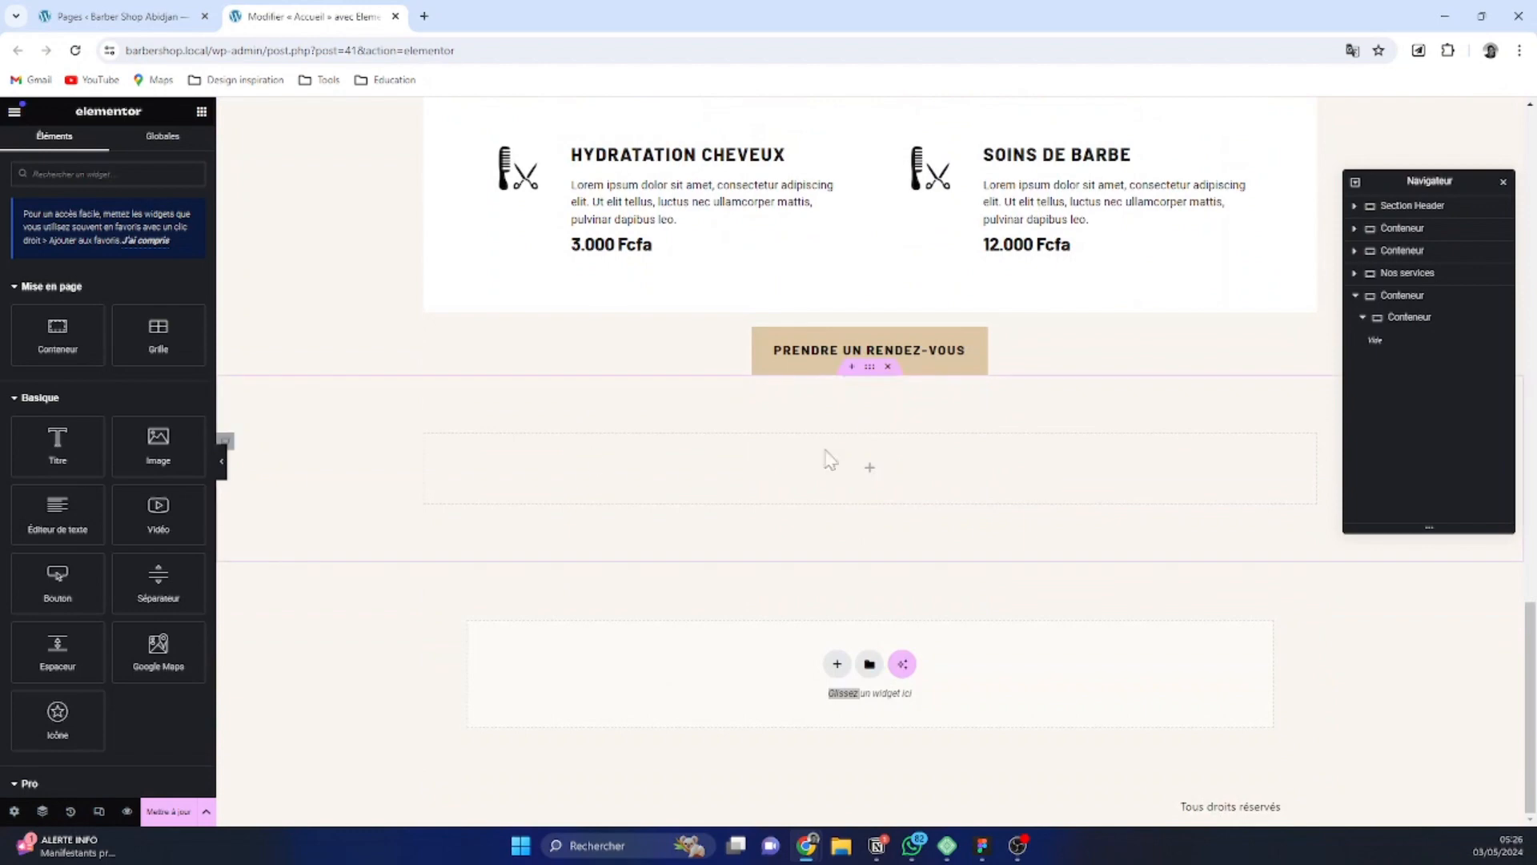
left_click(227, 442)
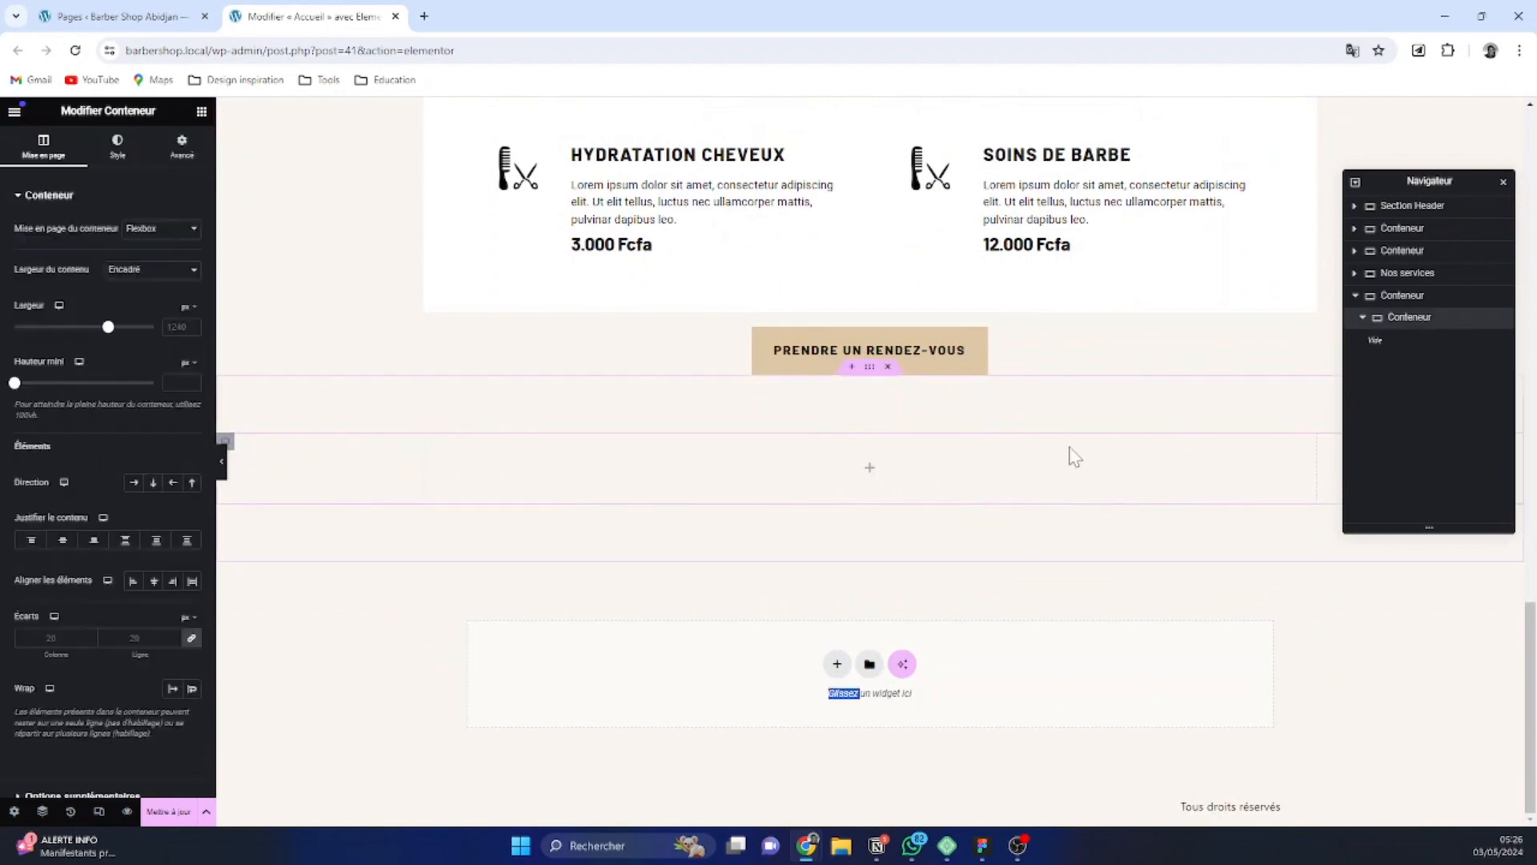
right_click(993, 471)
left_click(1053, 554)
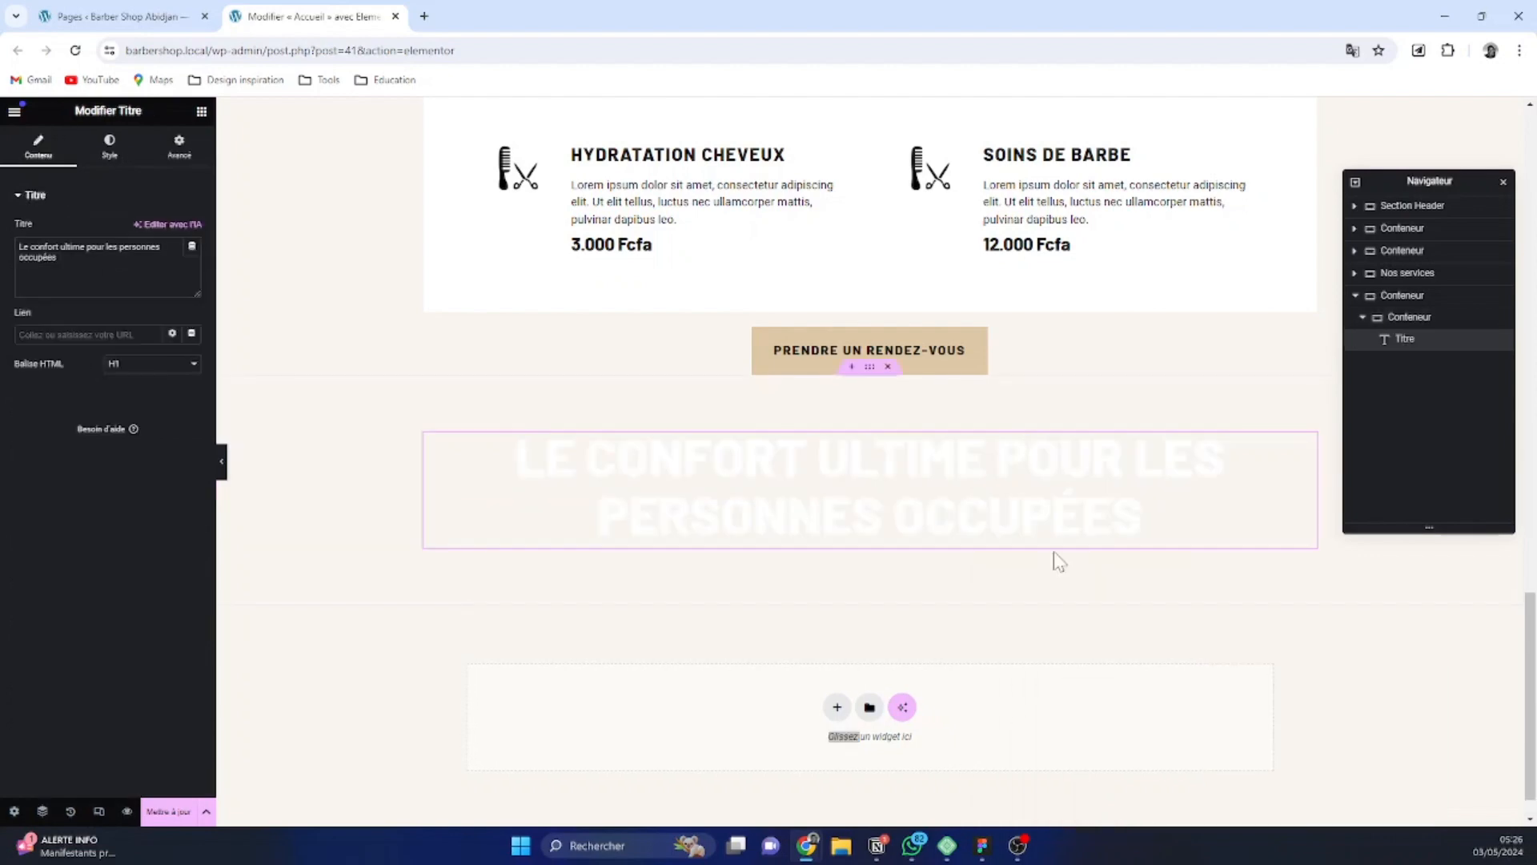
Give the outer container a classic background using the image Hero Call-to-Action.webp from the media library
left_click(871, 371)
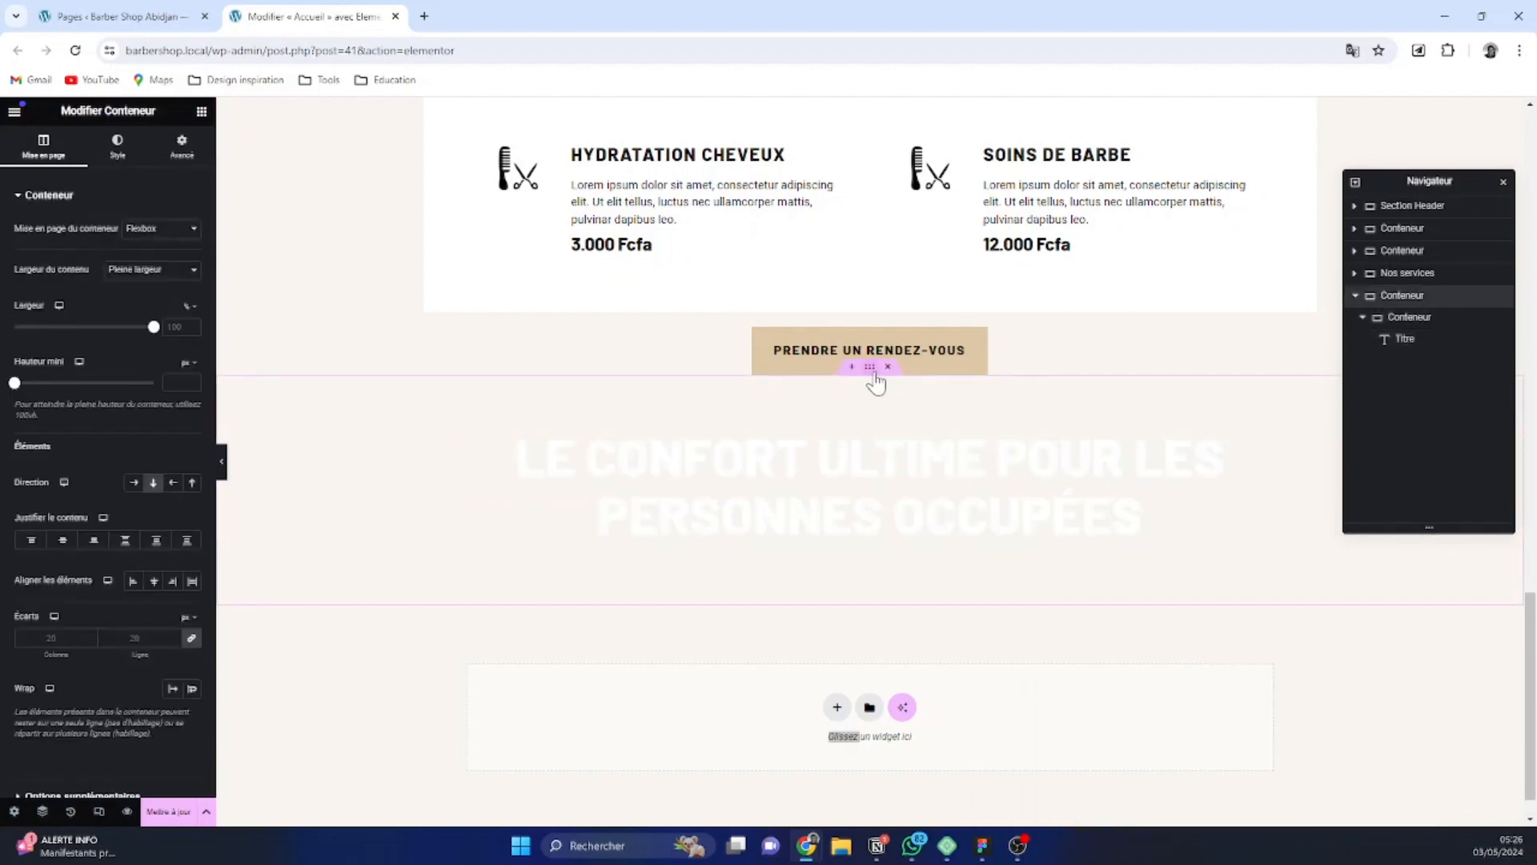
left_click(117, 146)
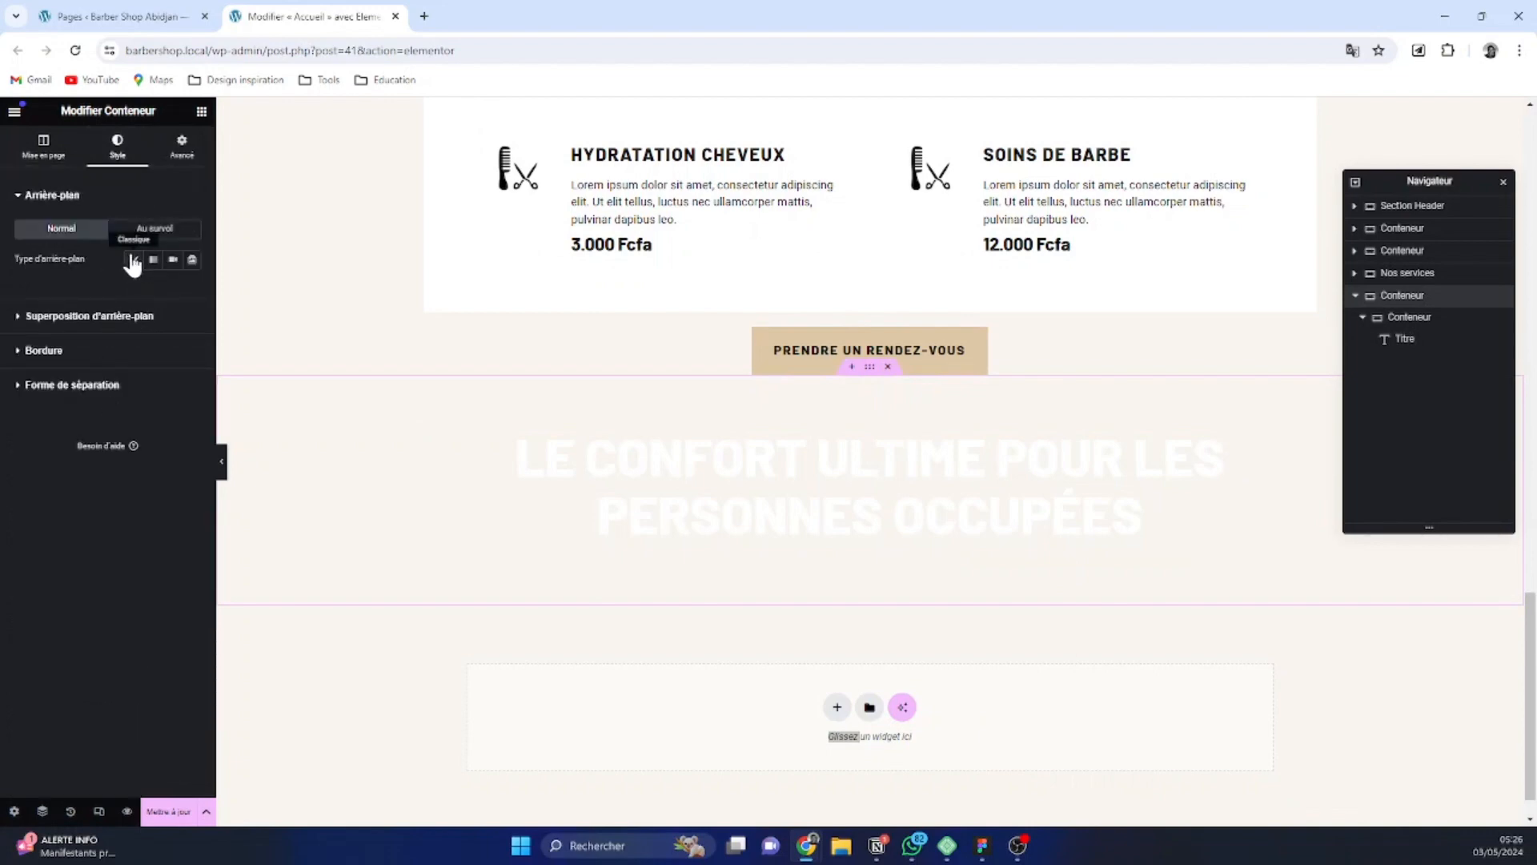
left_click(133, 260)
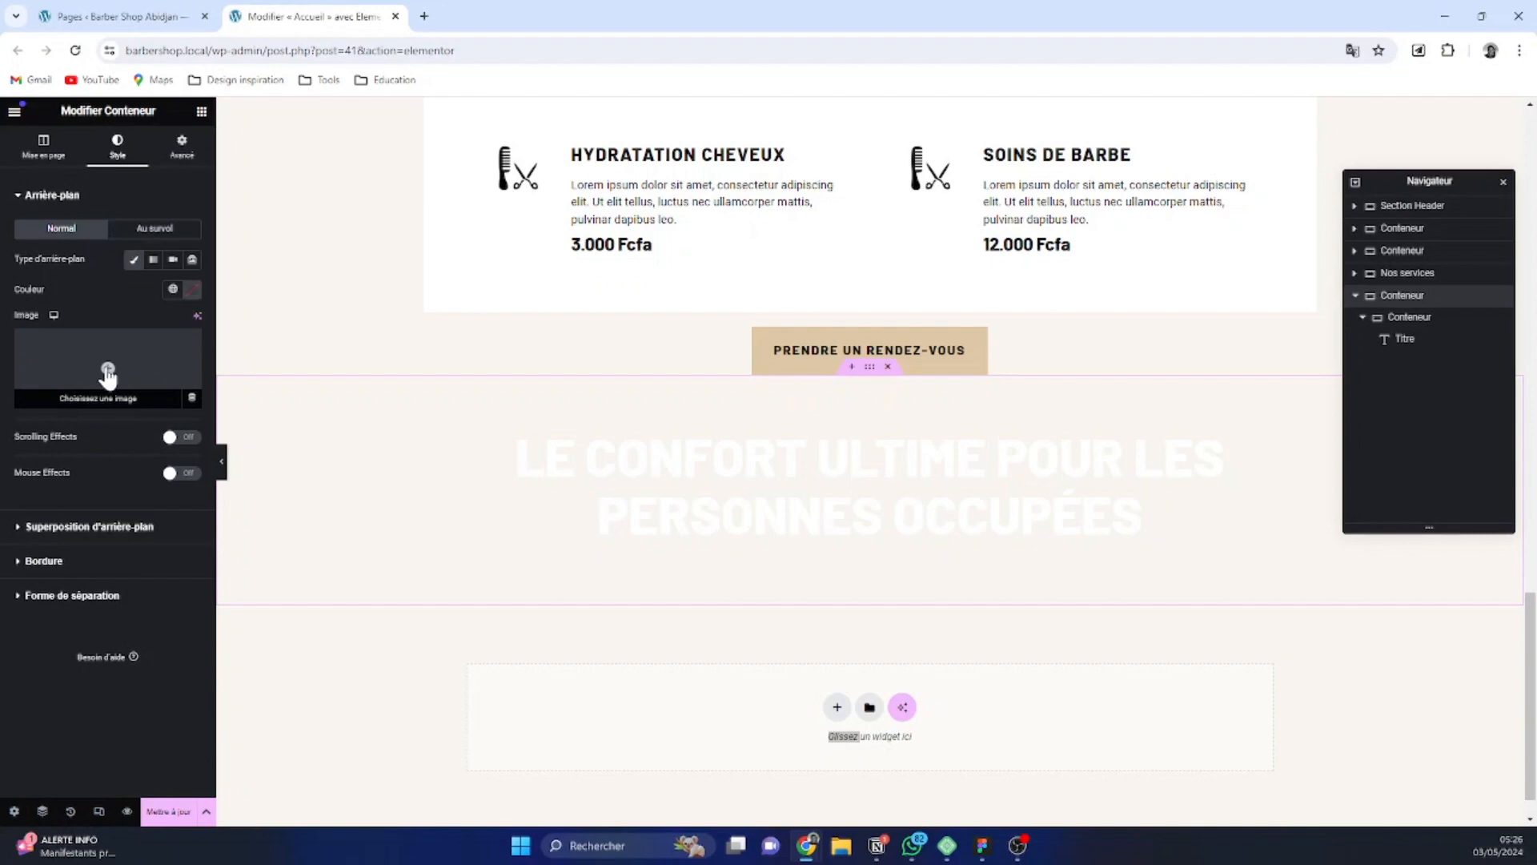
left_click(111, 367)
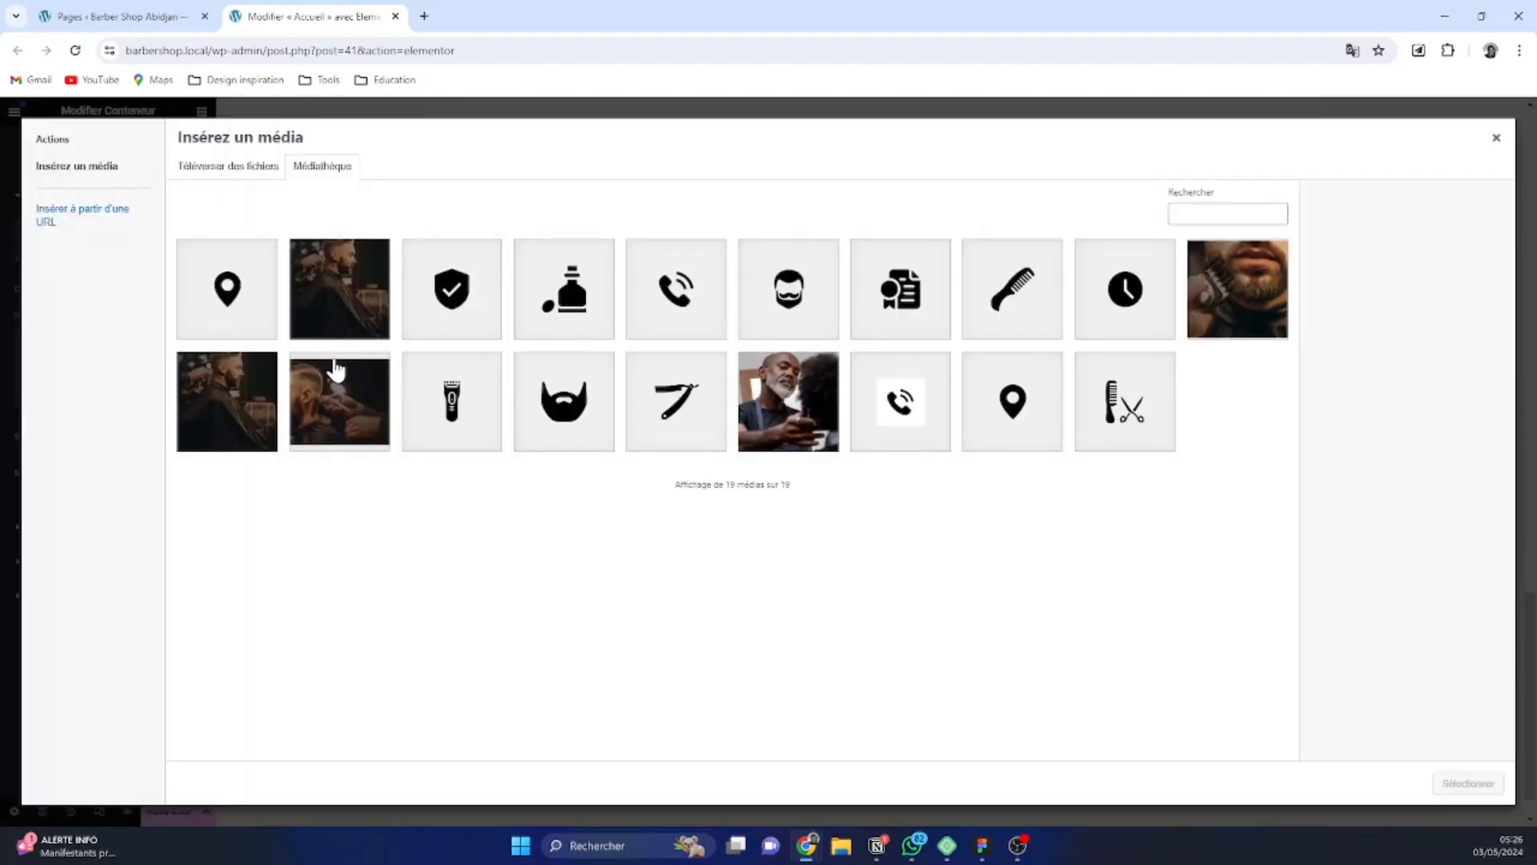
left_click(339, 397)
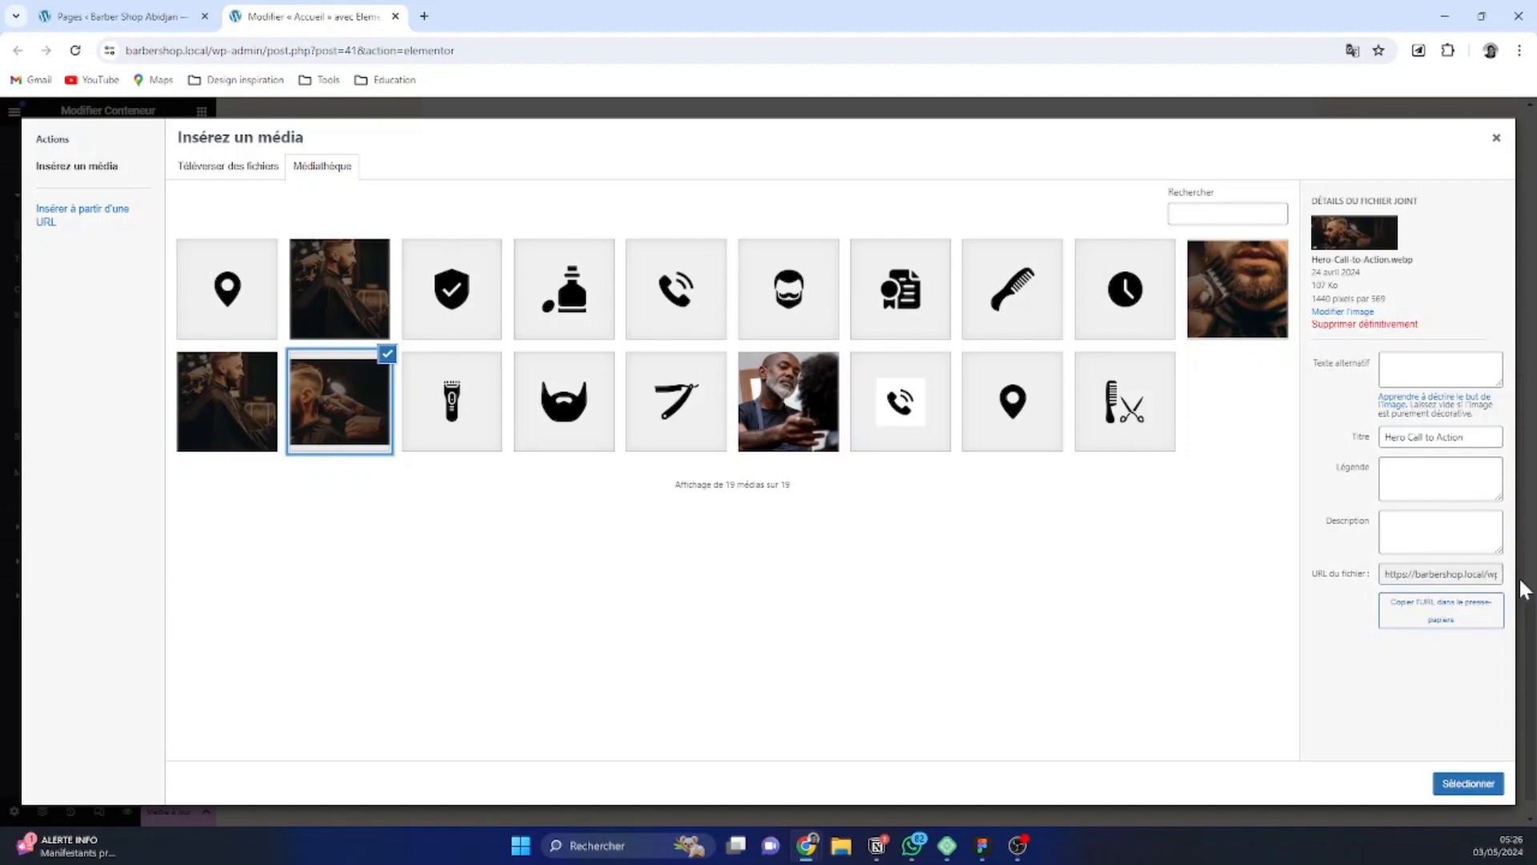
left_click(1470, 785)
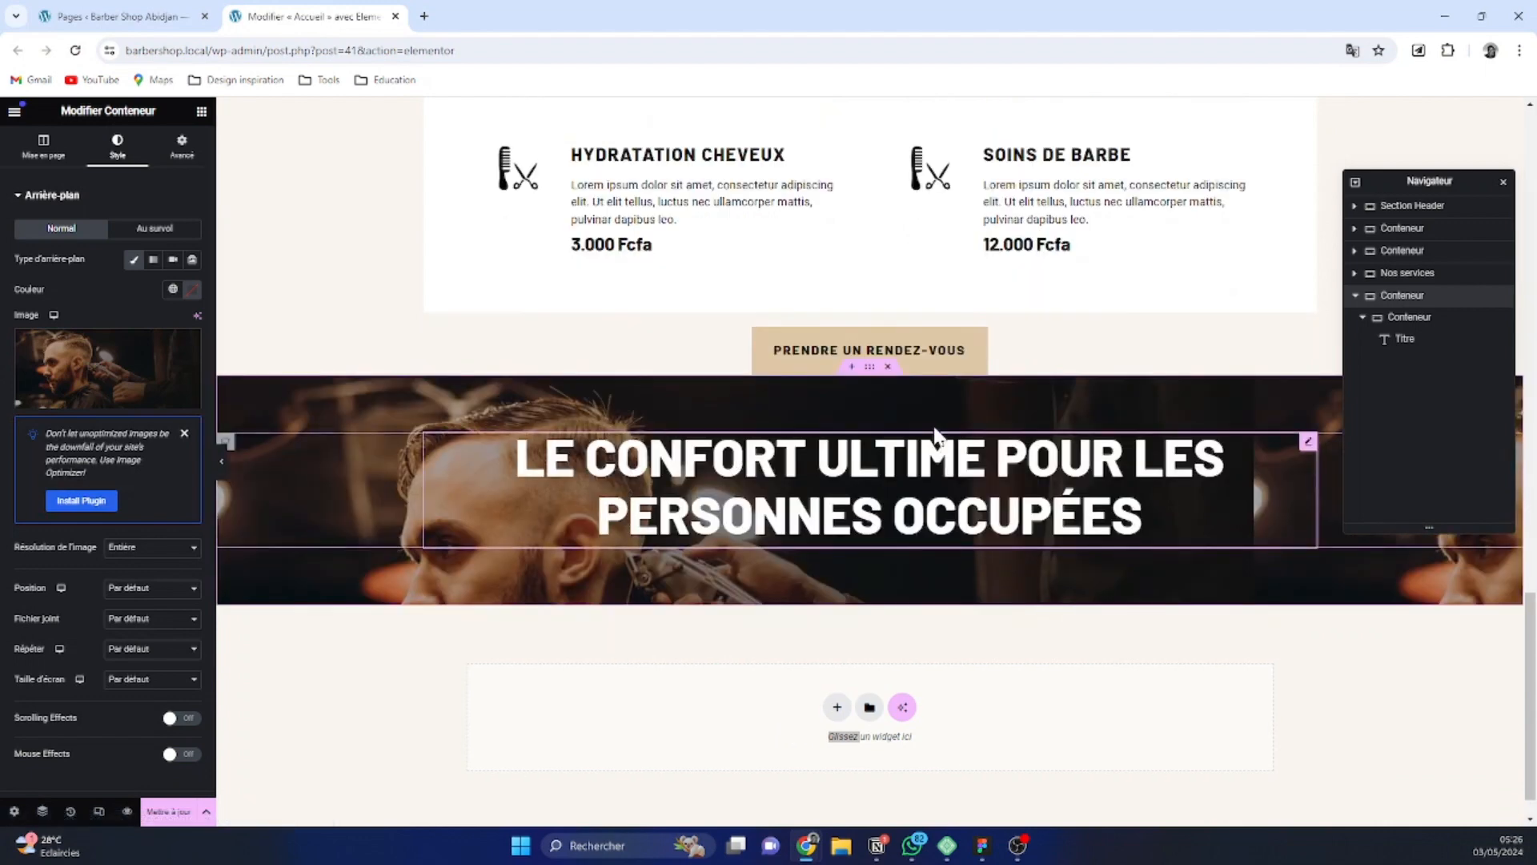
Set the outer container's minimum height to 55 vh
left_click(44, 148)
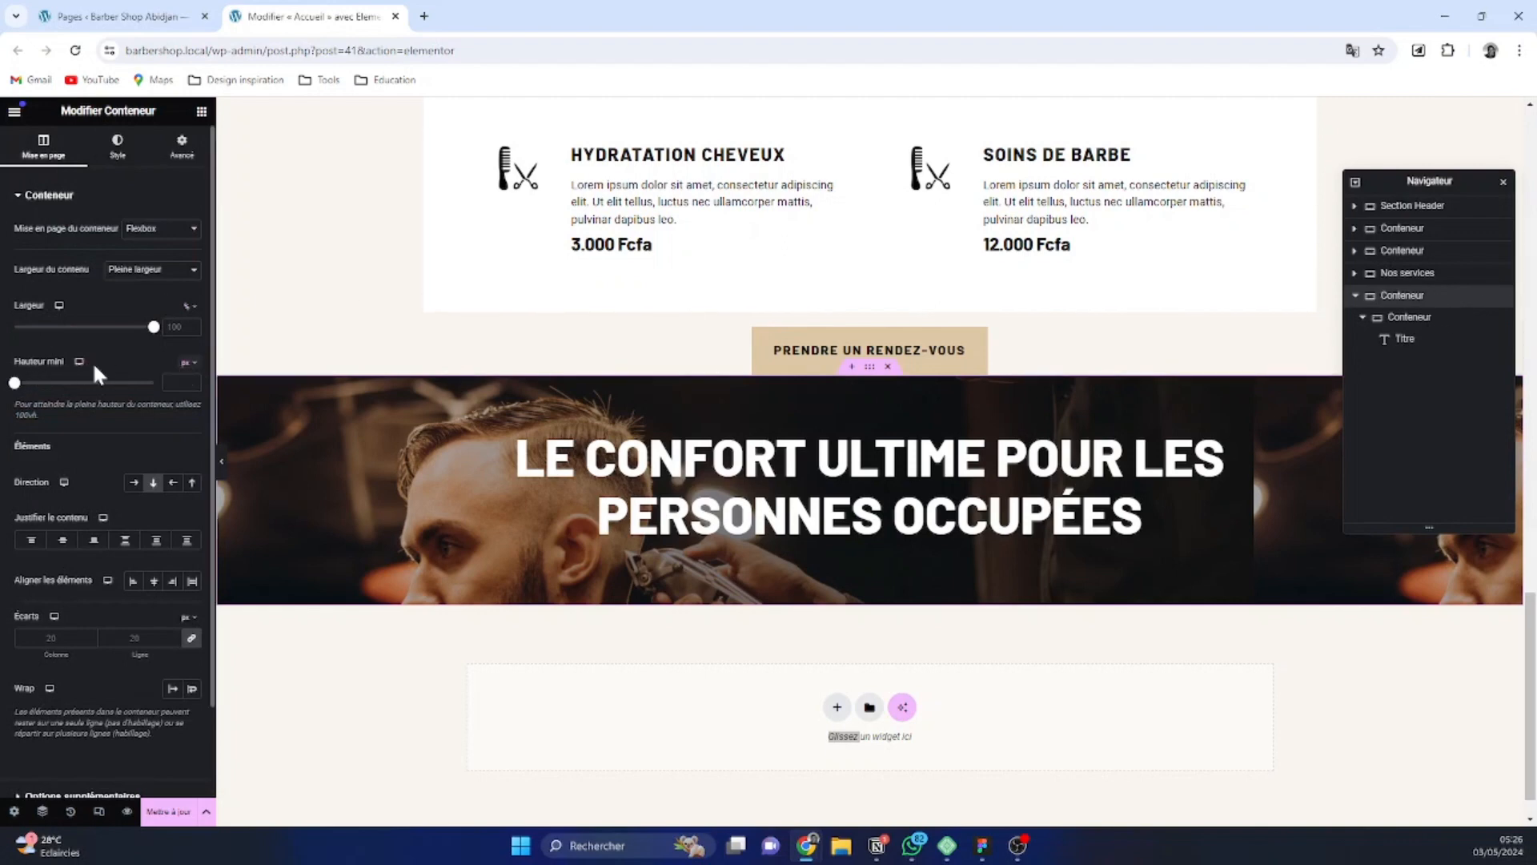
left_click(186, 364)
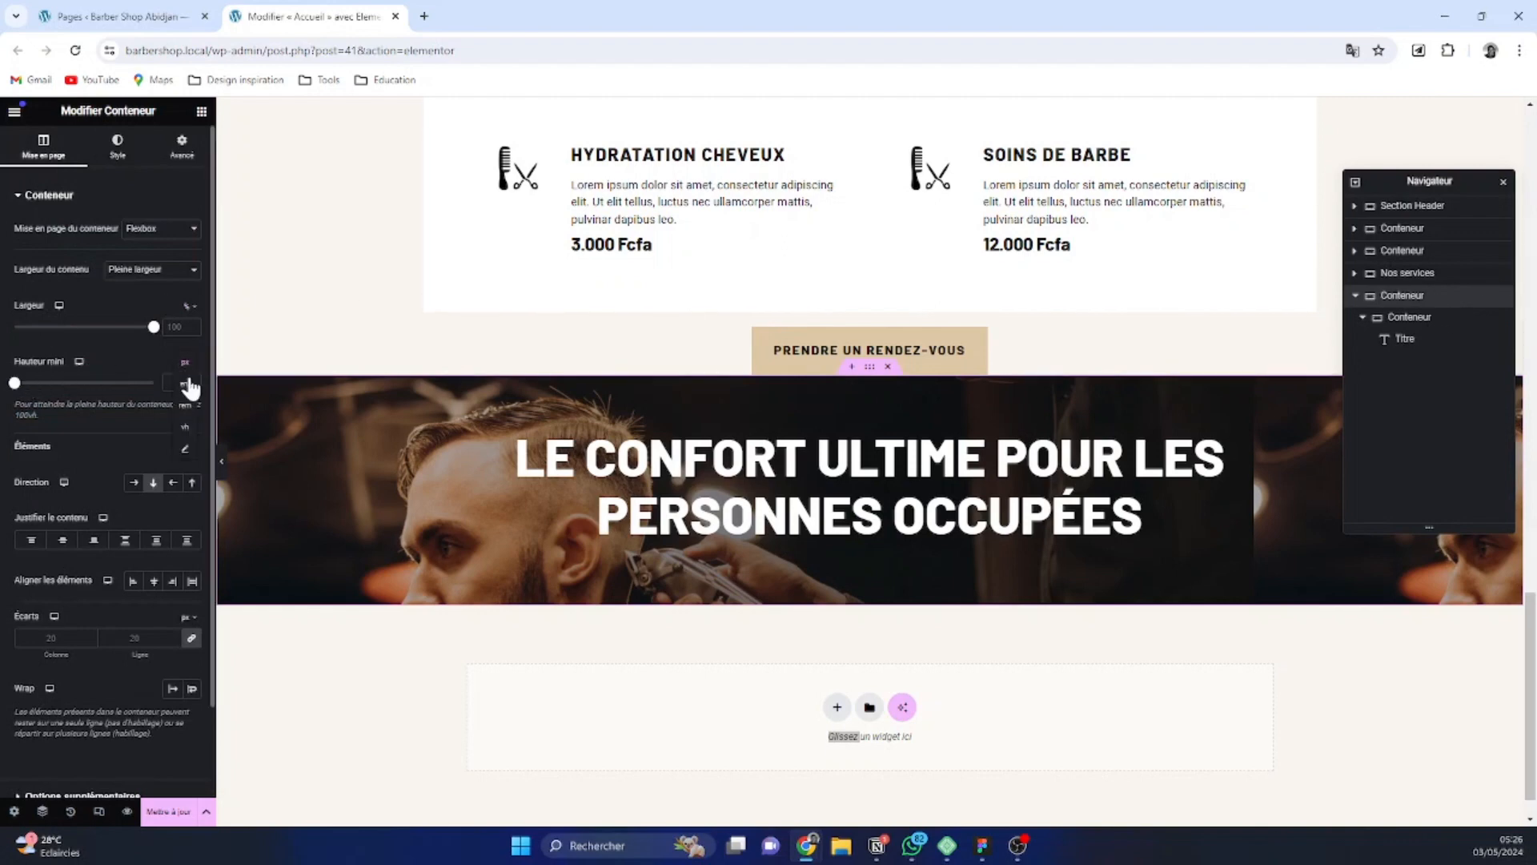
left_click(190, 426)
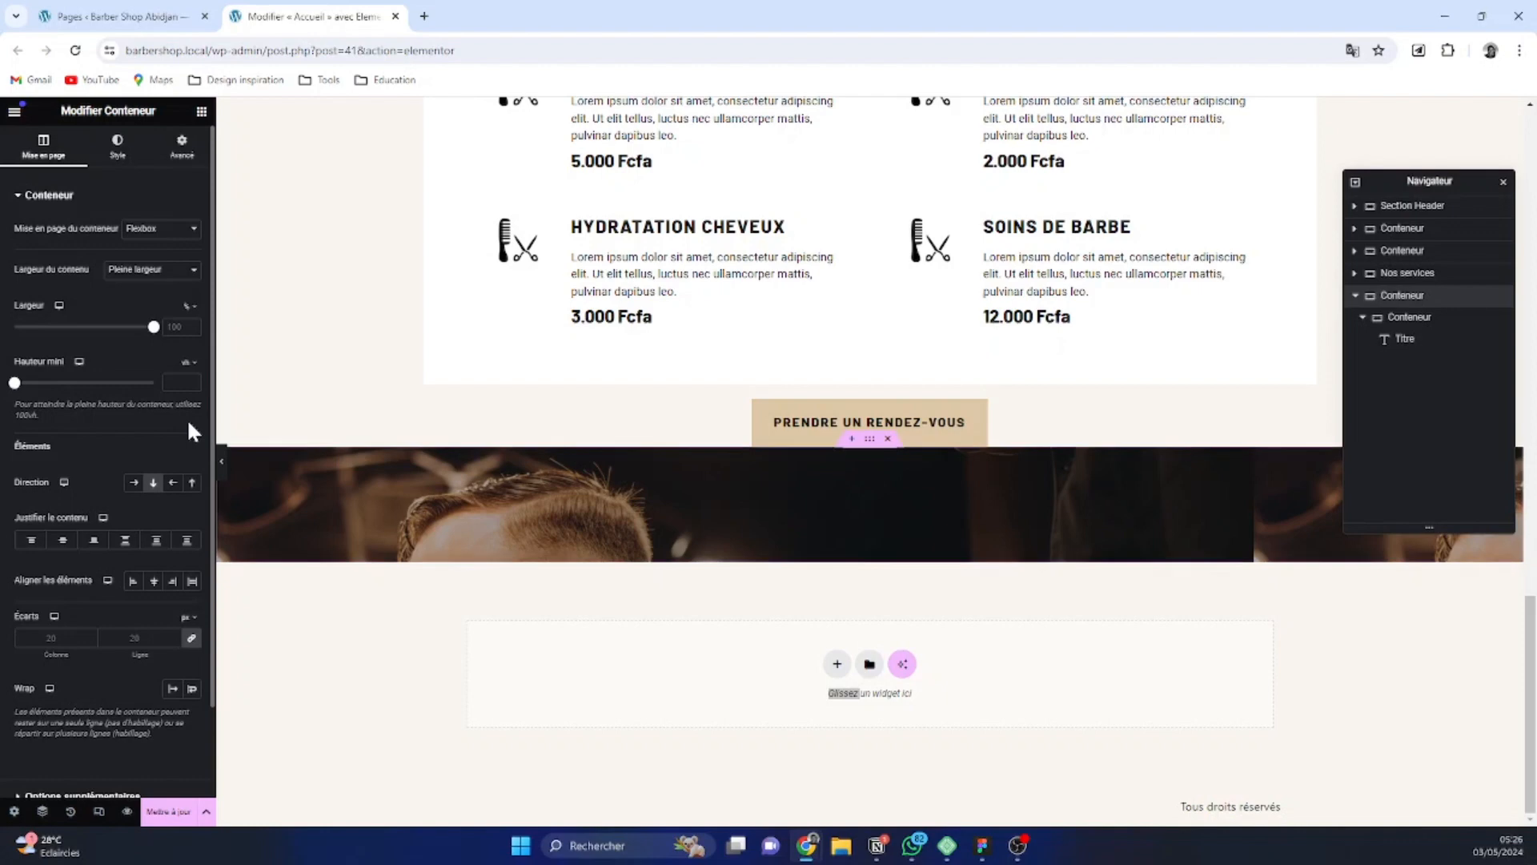
left_click(16, 384)
left_click_drag(38, 388, 88, 387)
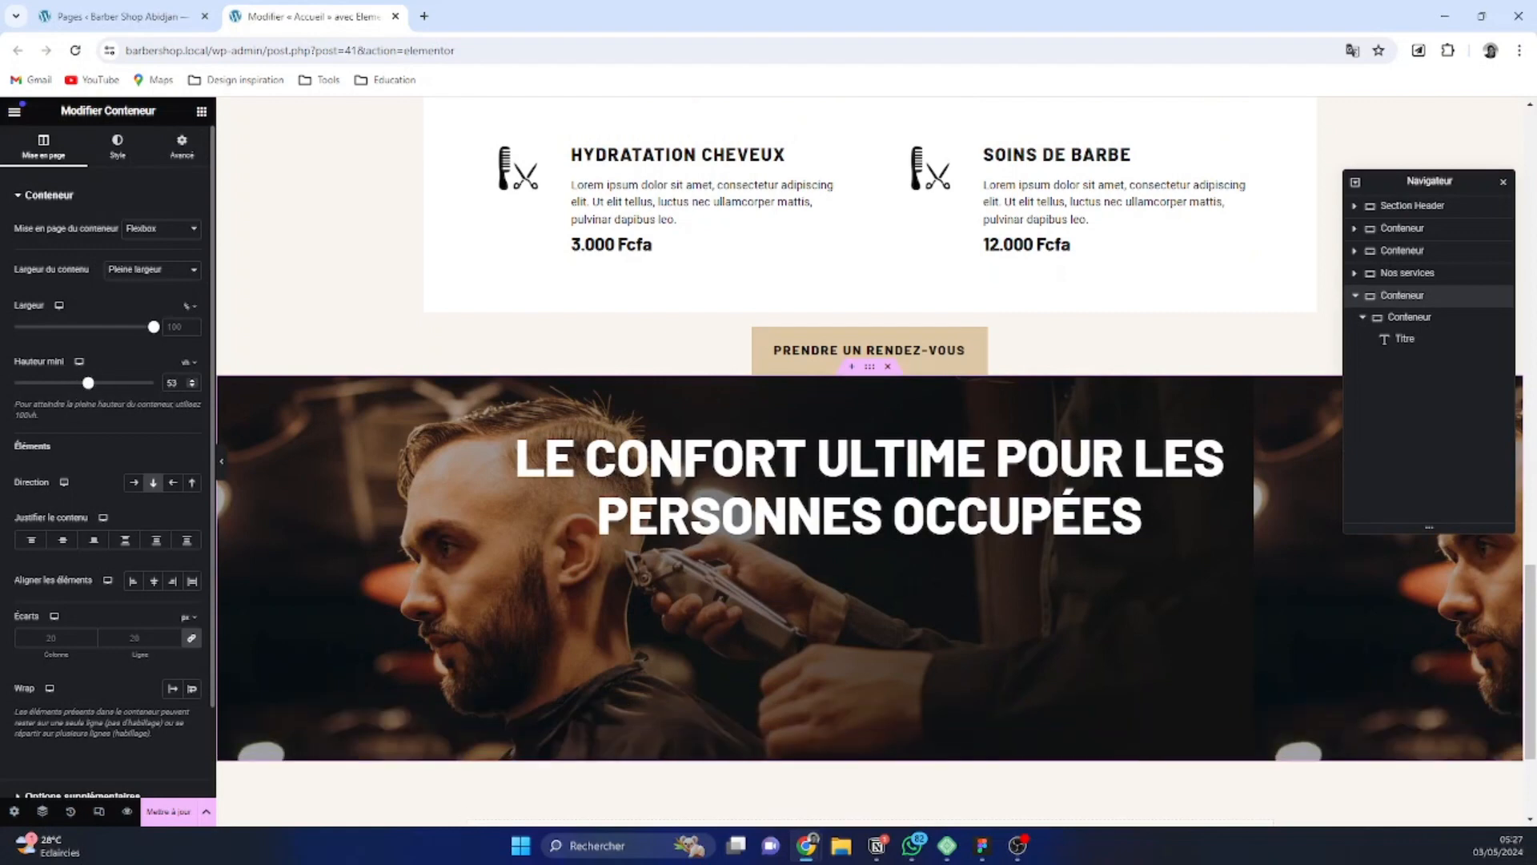
left_click(192, 385)
left_click(191, 385)
left_click(191, 385)
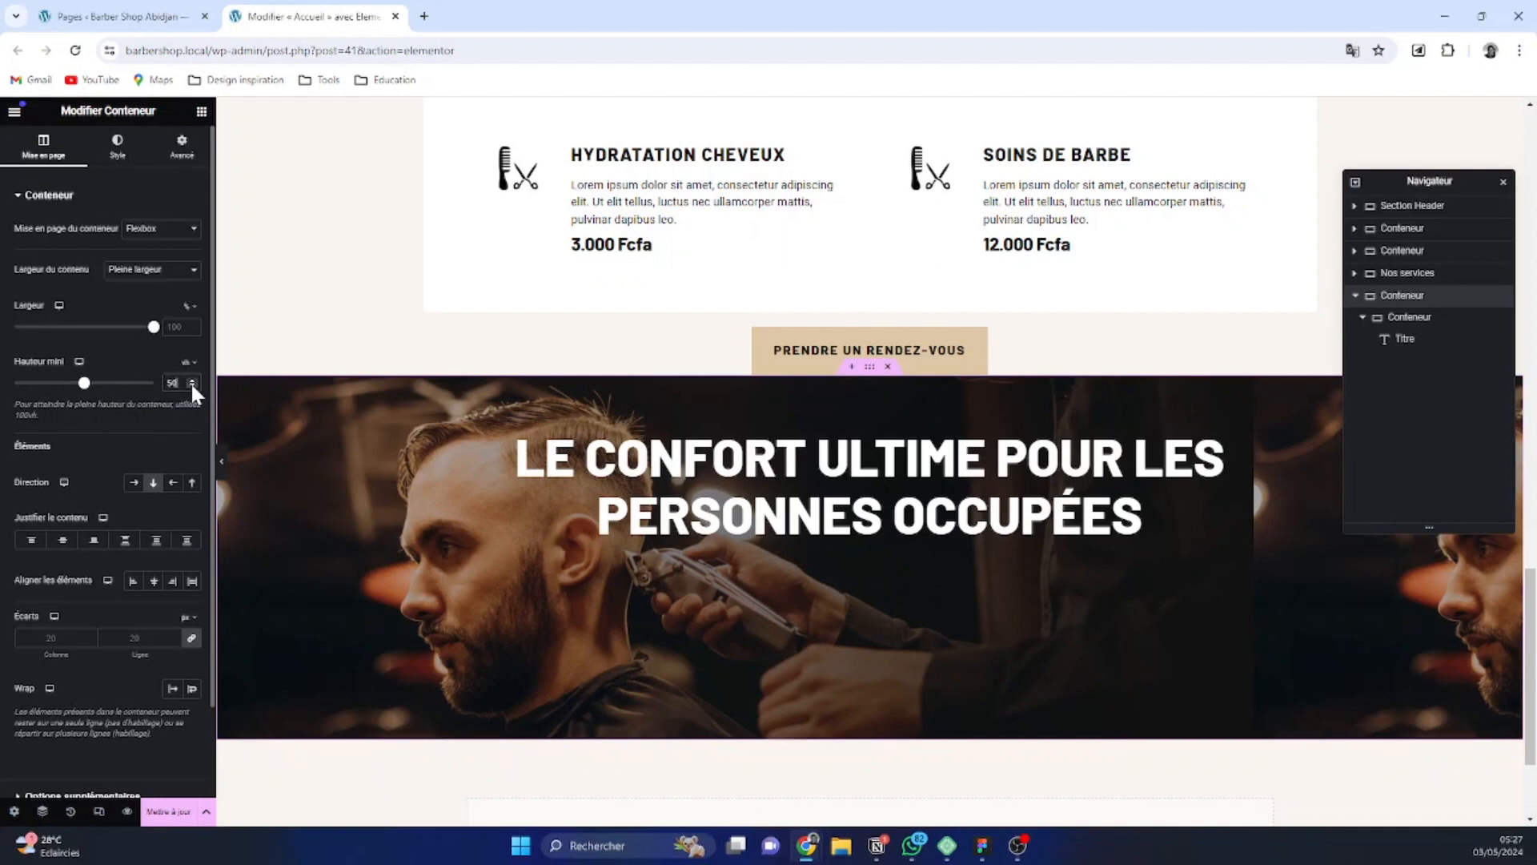
left_click(191, 378)
left_click(191, 378)
left_click(192, 378)
left_click(191, 378)
left_click(191, 378)
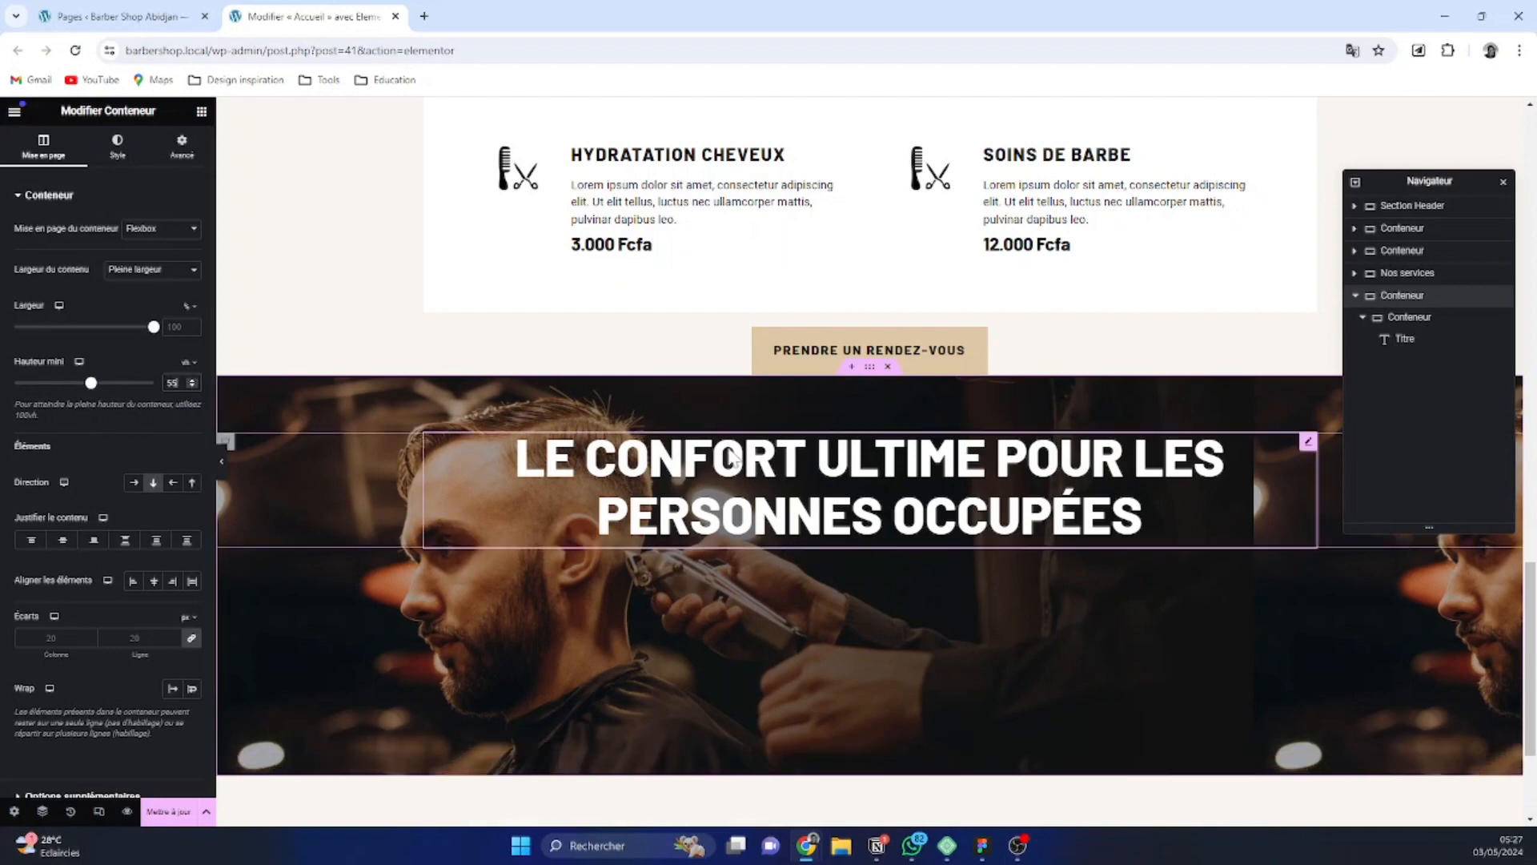
Set the pasted heading's font size to 48 px in its typography settings
scroll(915, 487, "down", 2)
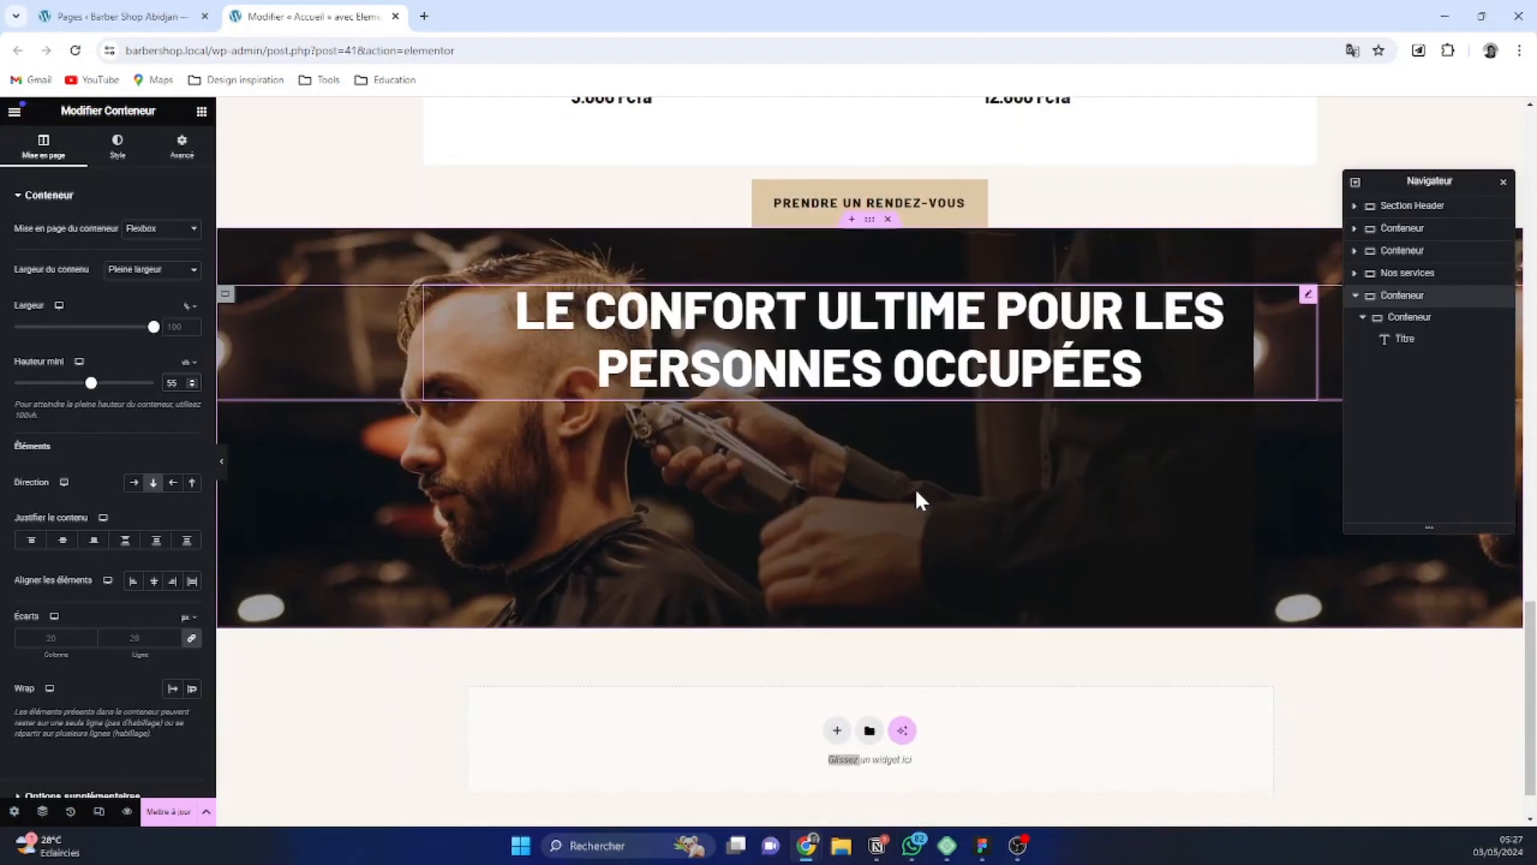
left_click(948, 337)
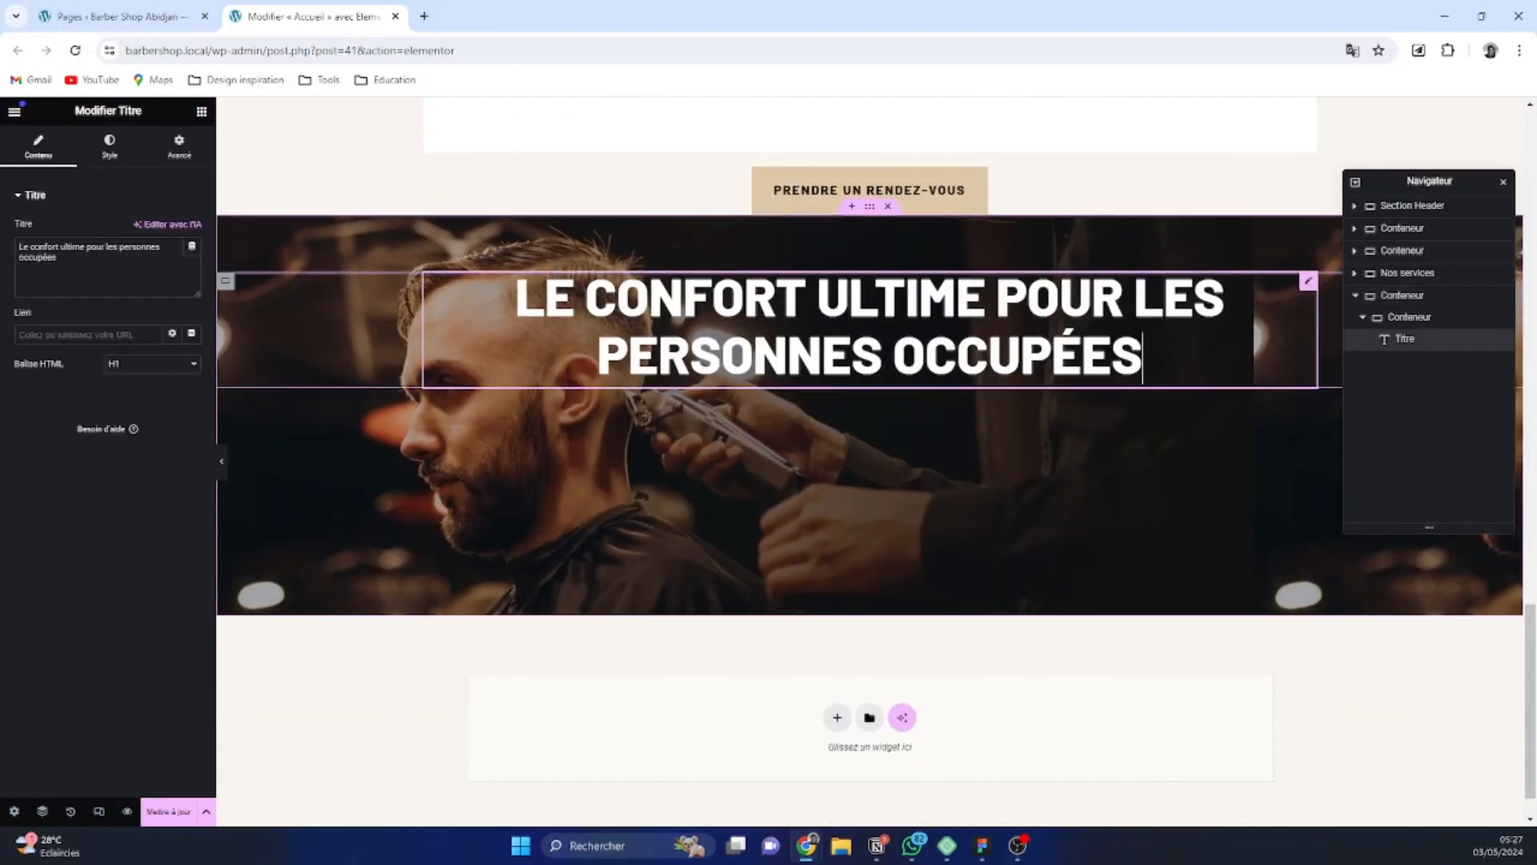
left_click(110, 148)
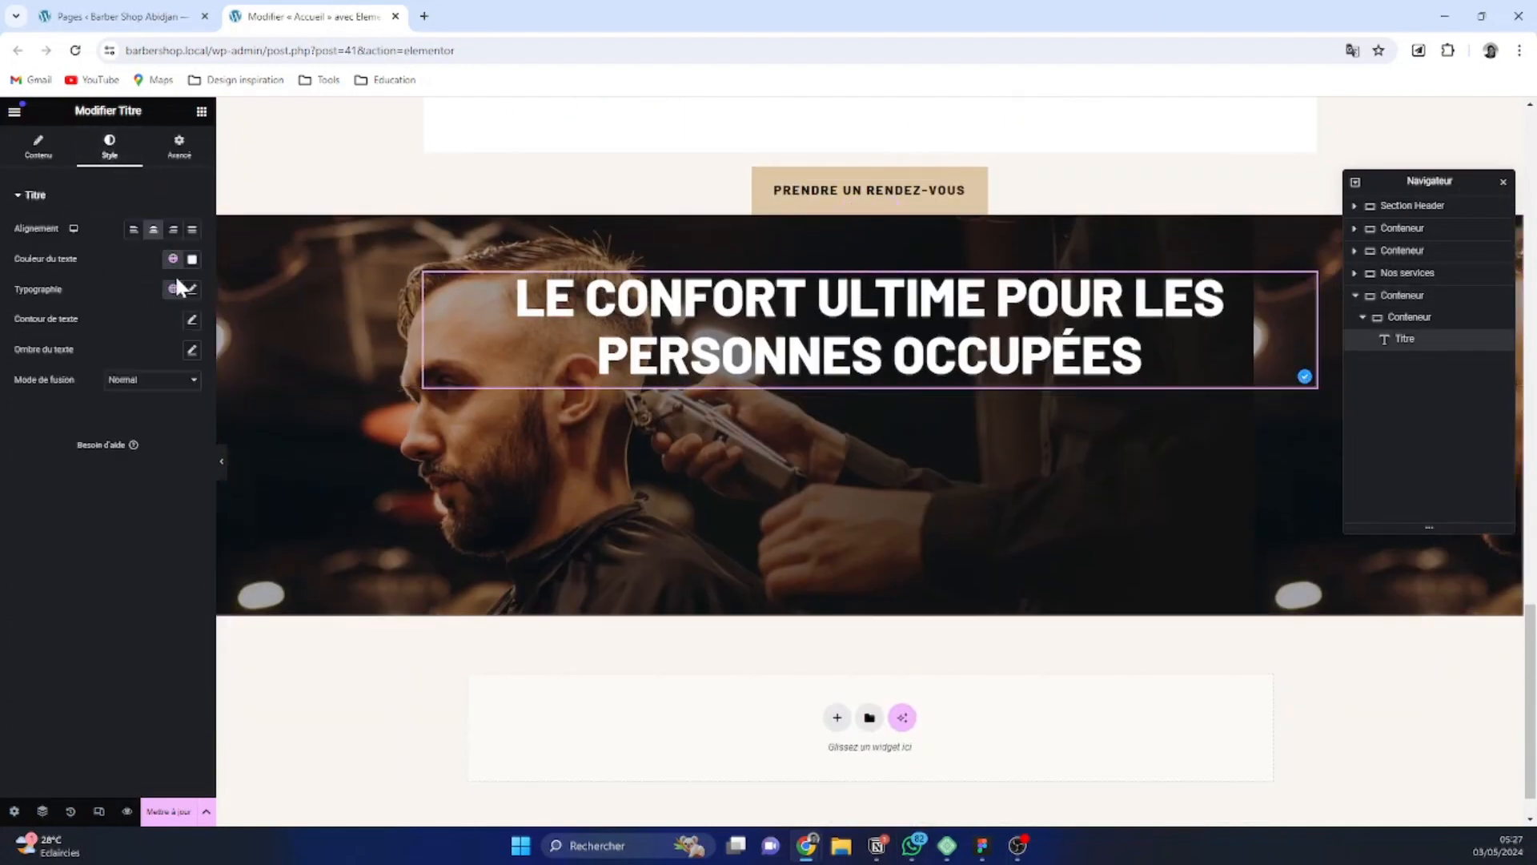
left_click(192, 290)
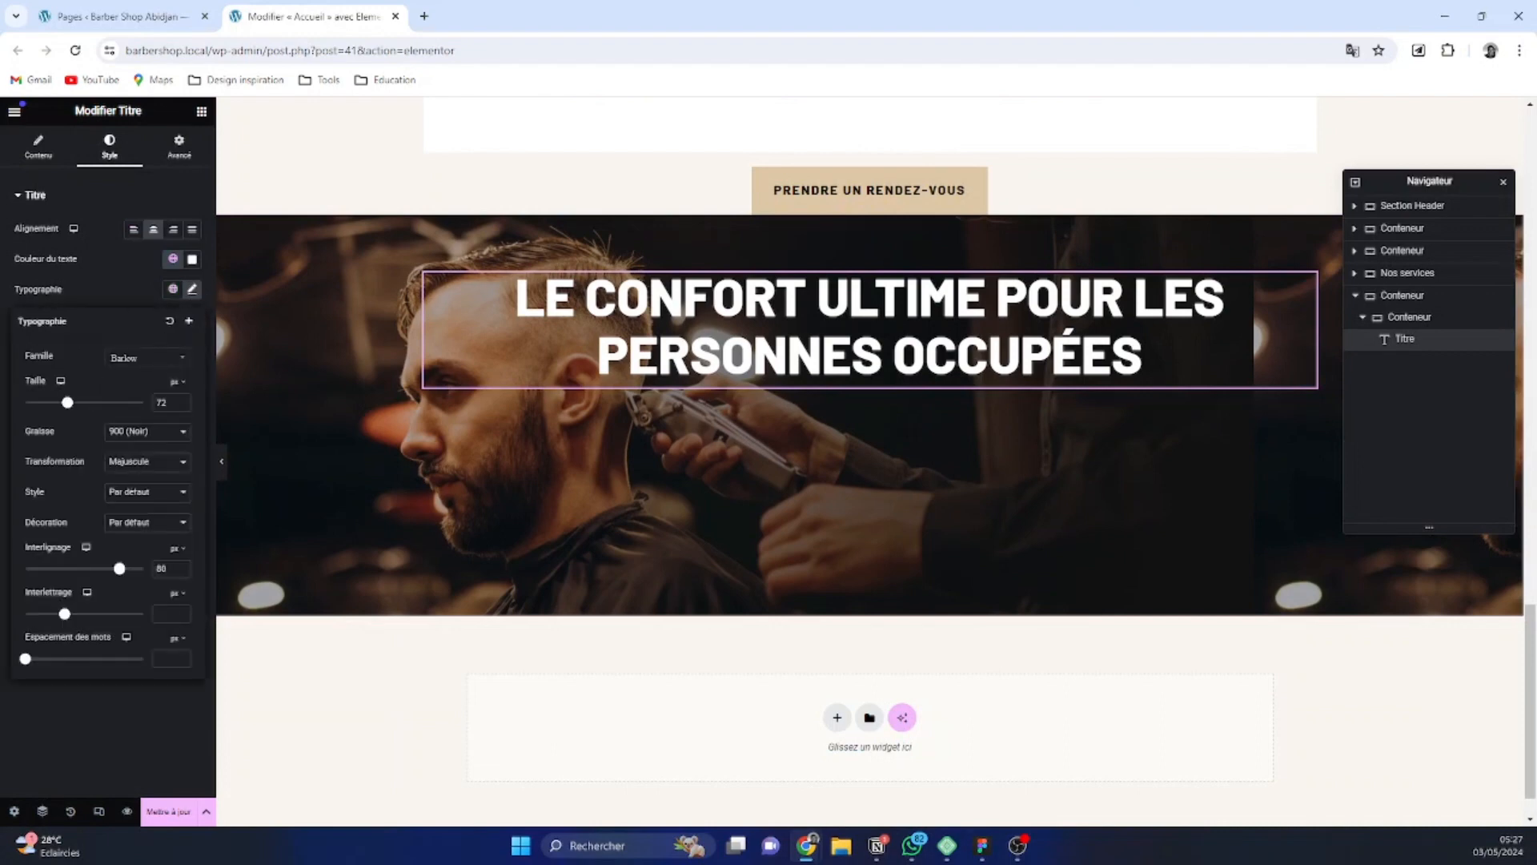
key("alt+Tab")
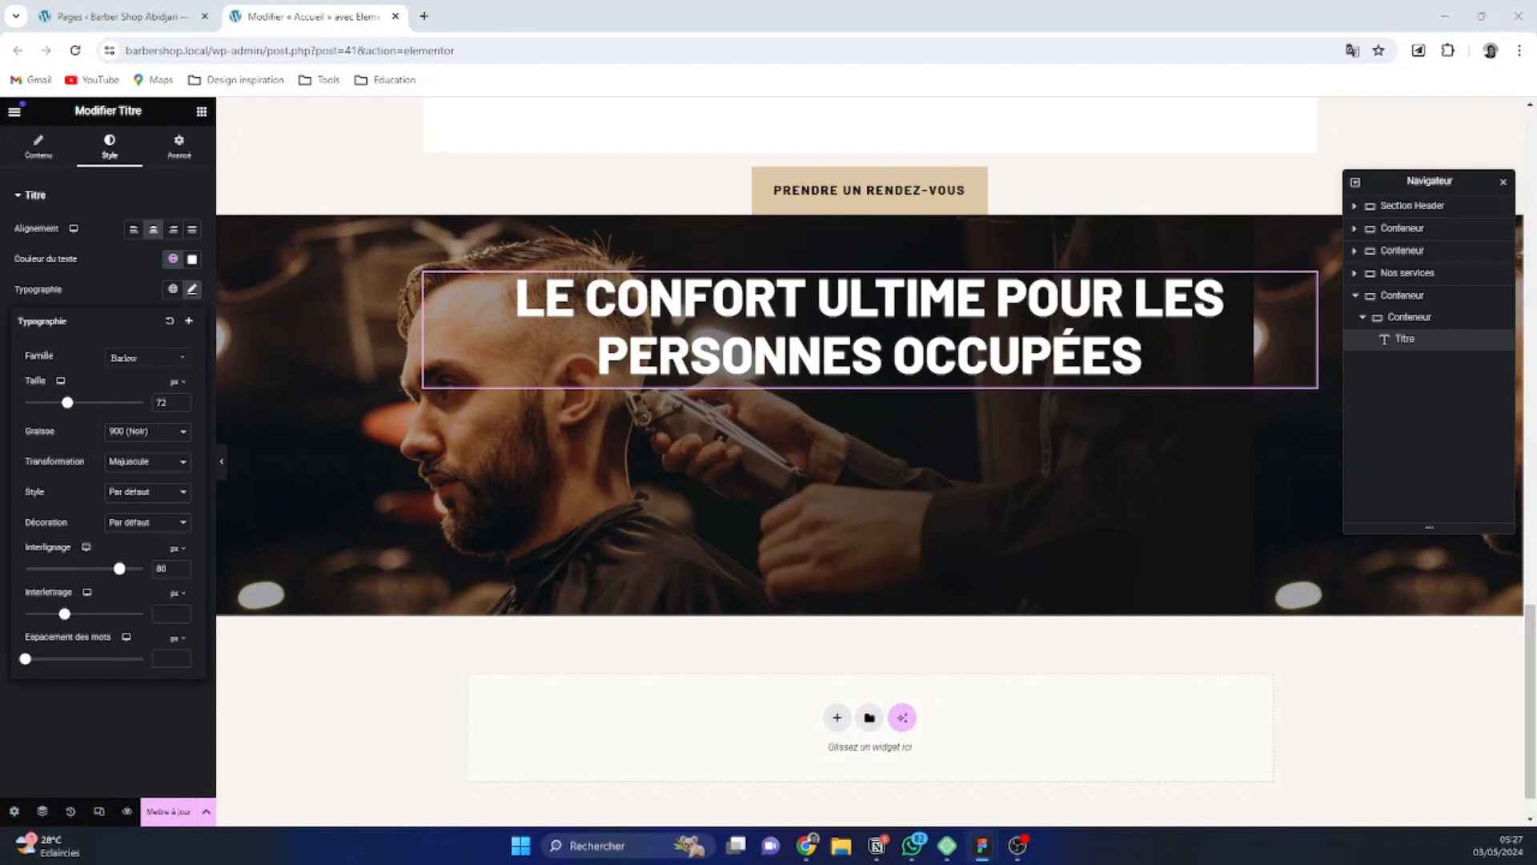
left_click(161, 402)
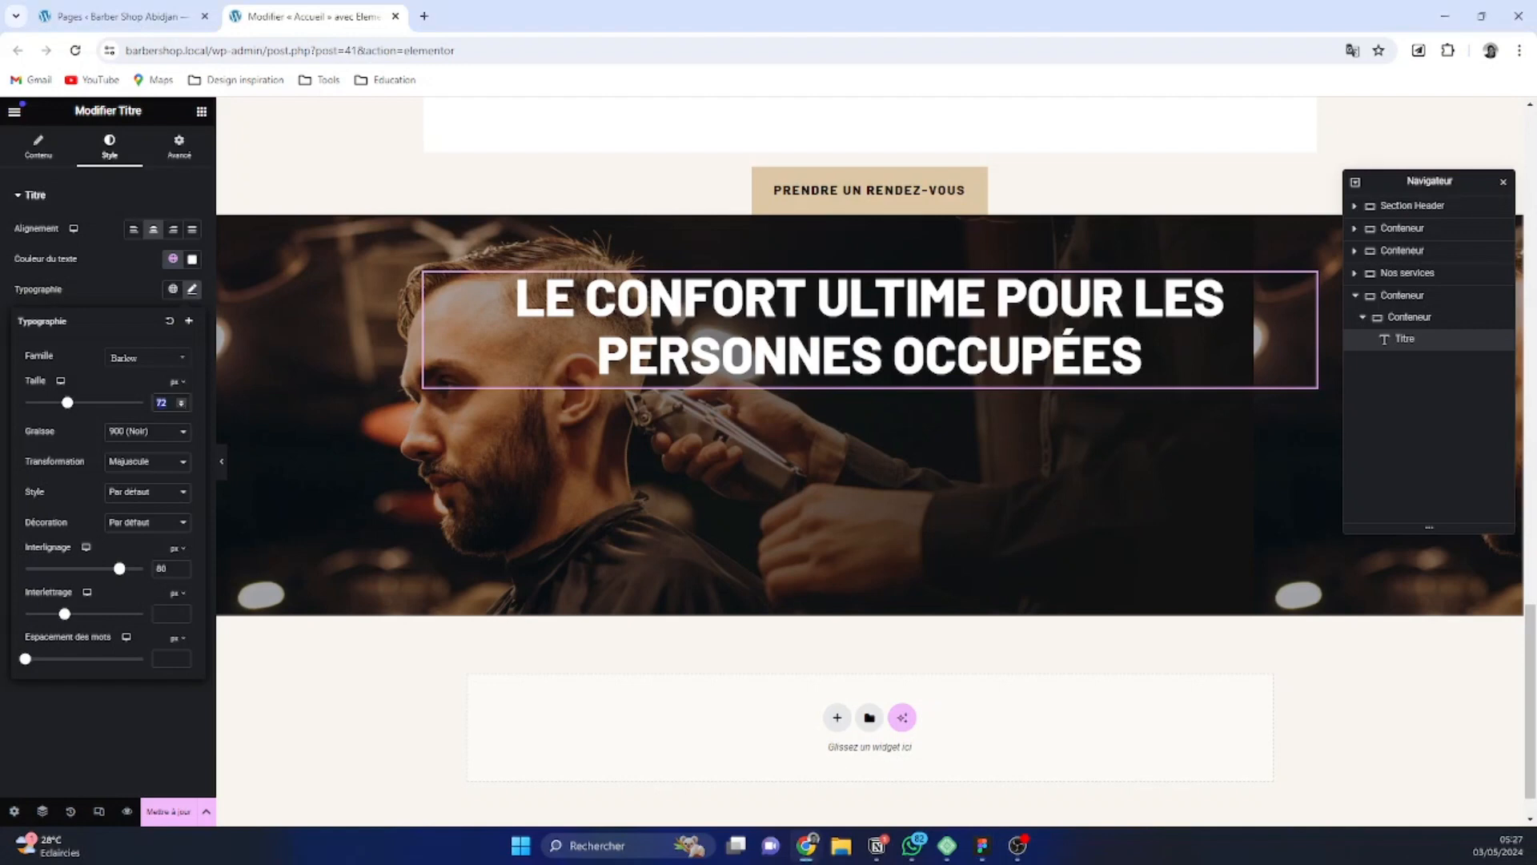
type("48")
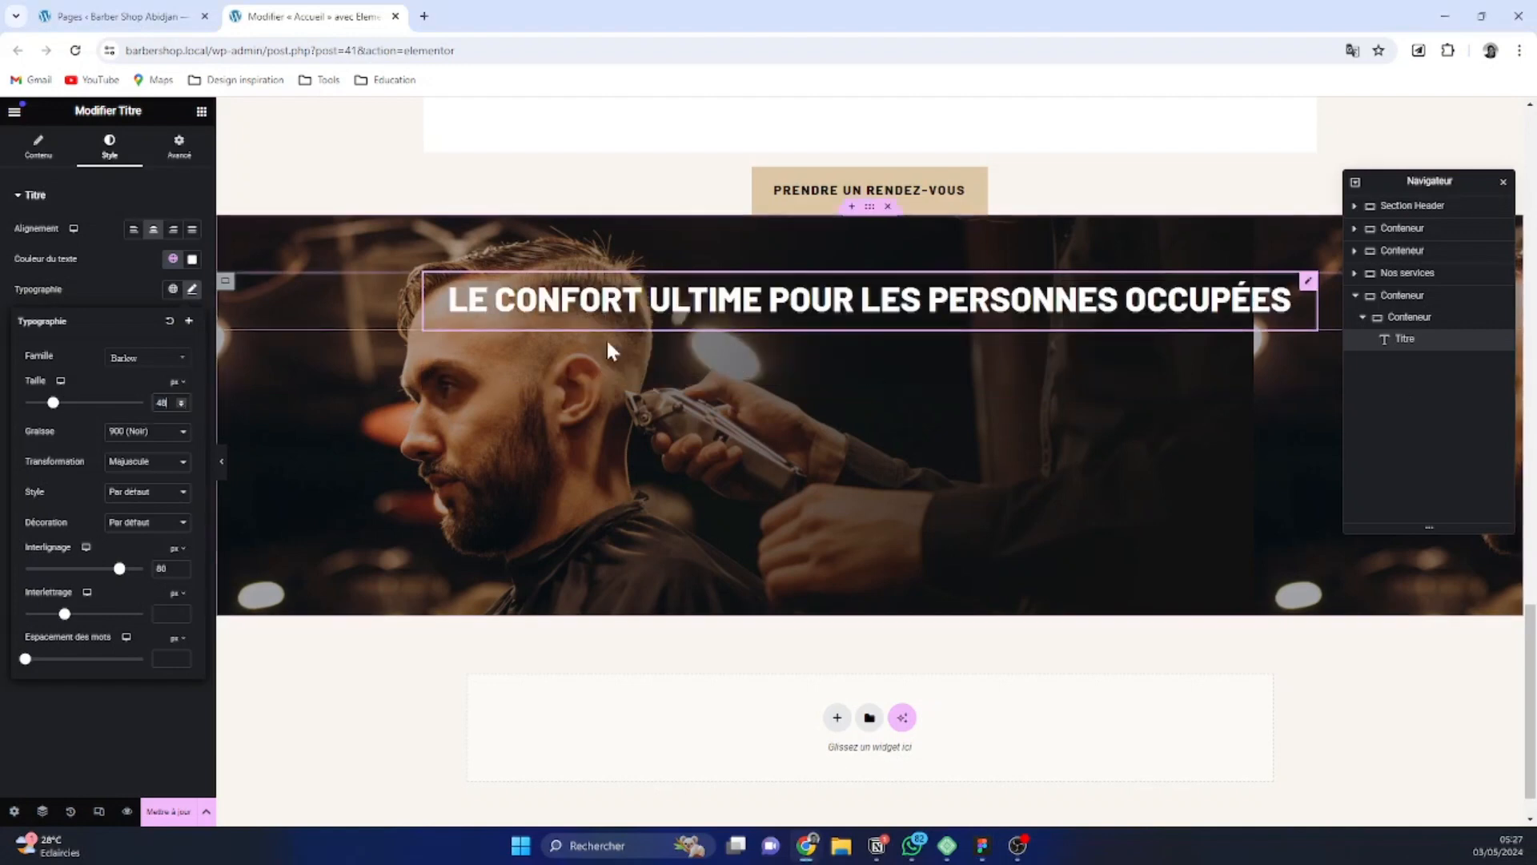
Replace the call-to-action heading text with "Faites l'expérience du luxe d'un service de coiffure à domicile."
key("alt+Tab")
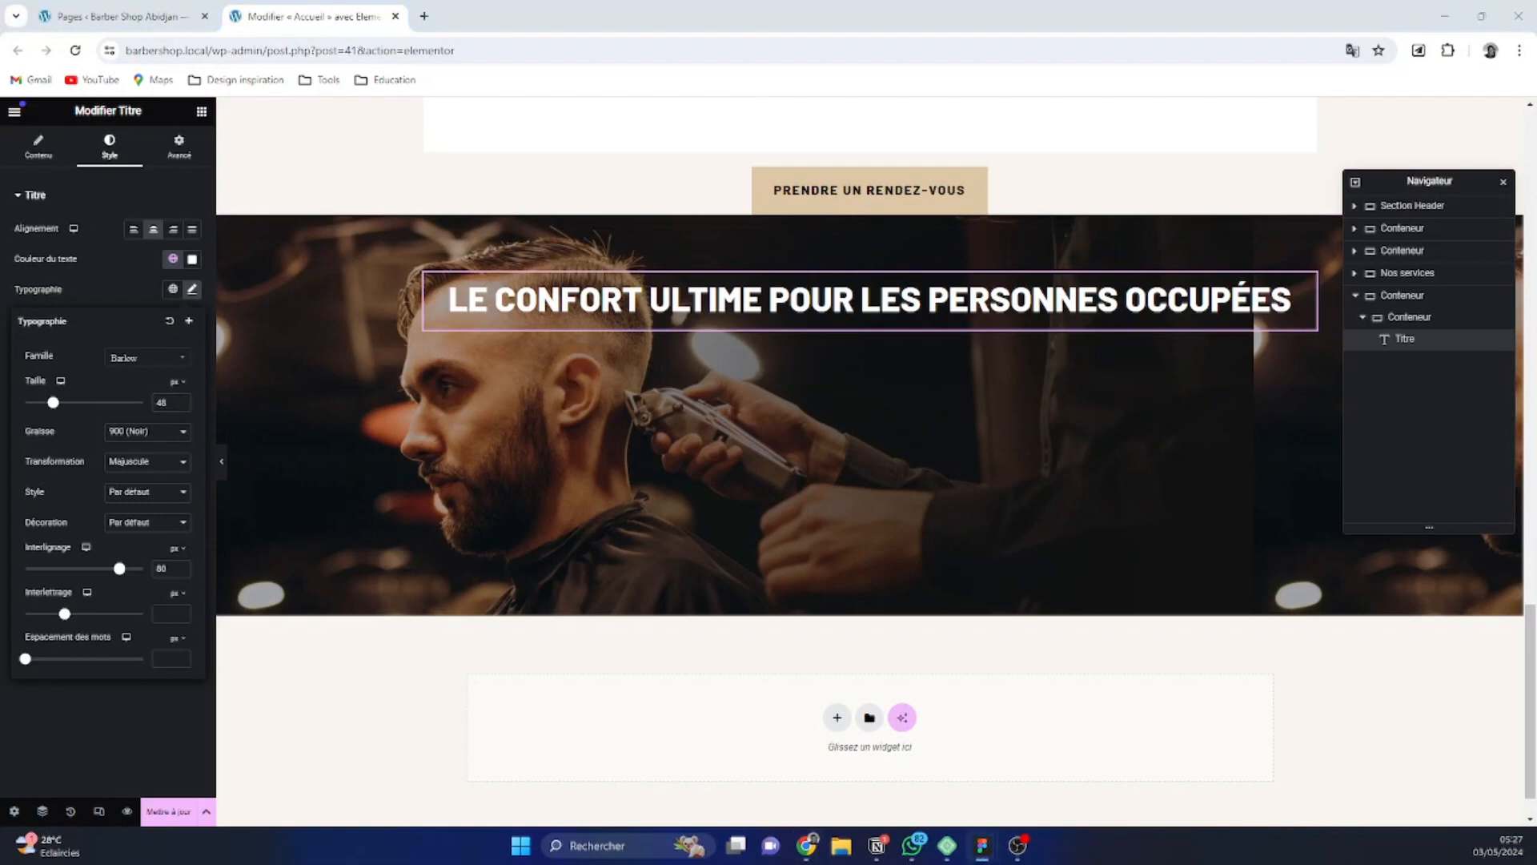
left_click(56, 156)
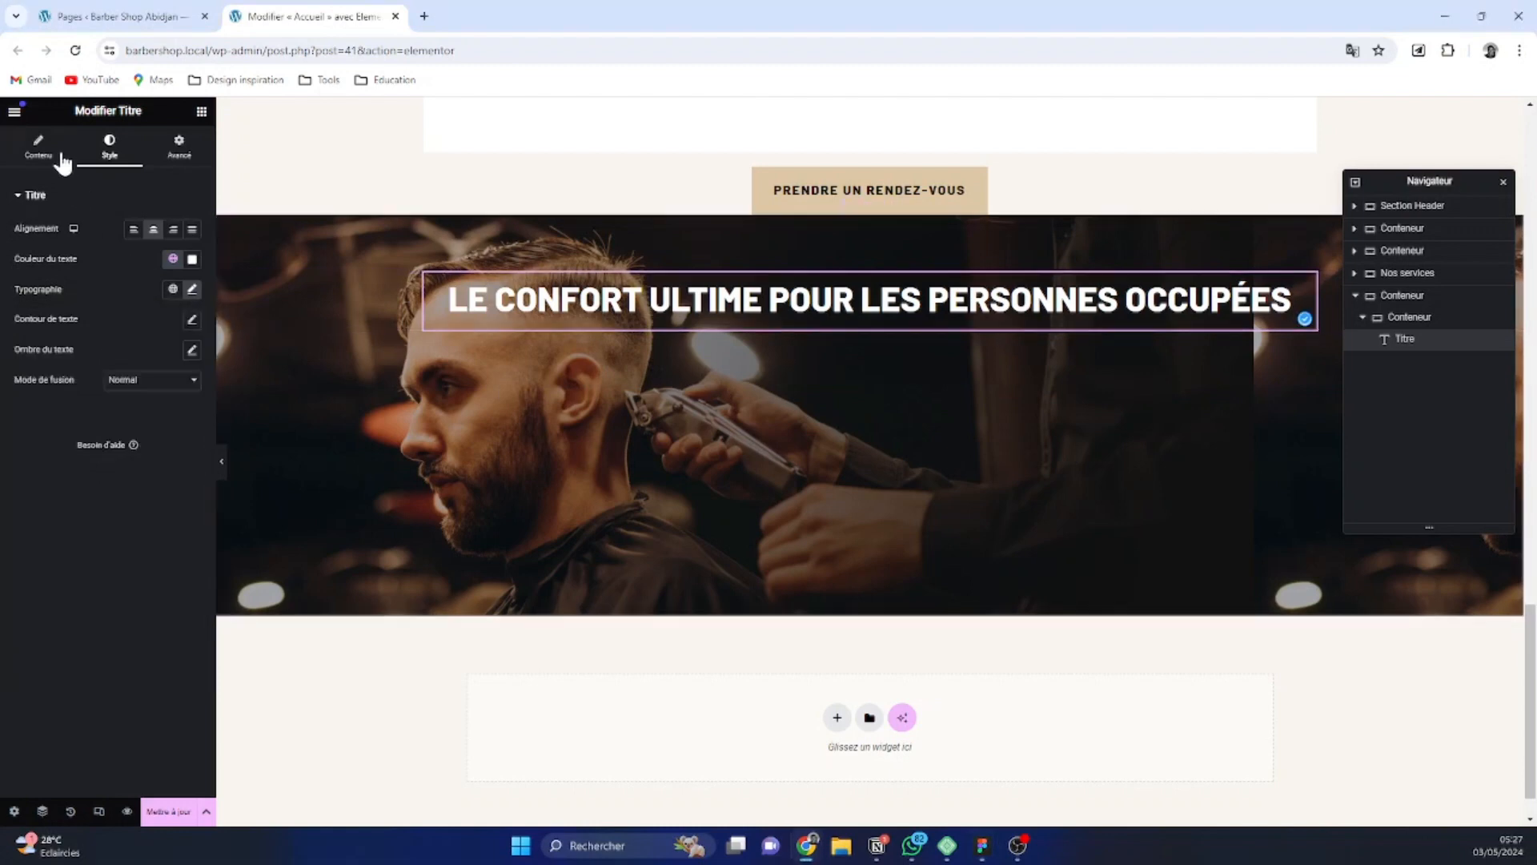
triple_click(88, 254)
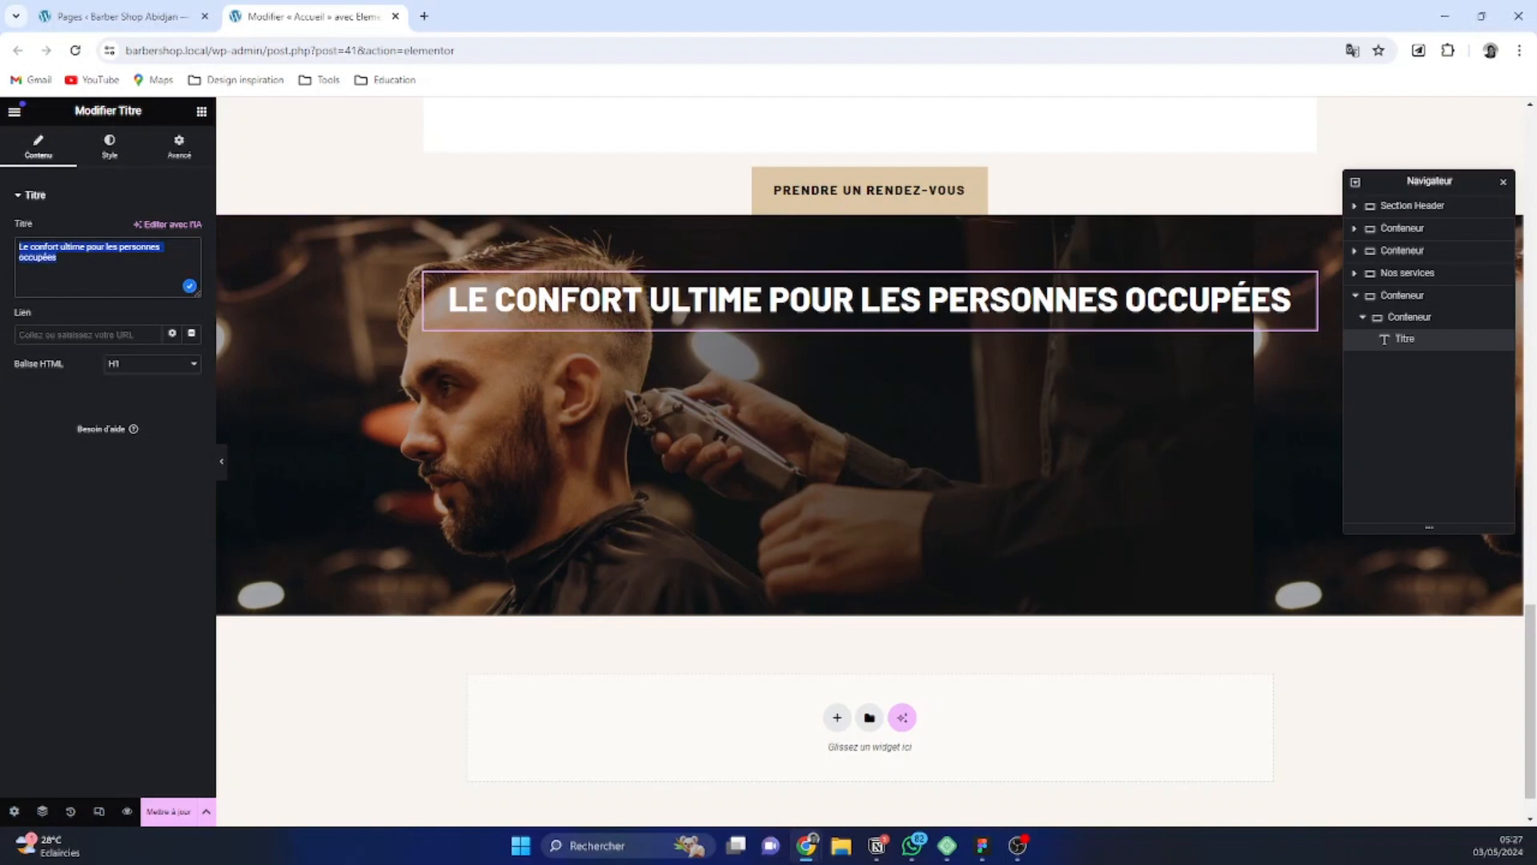
type("Faites l'expérience du luxe d'un service de coiffure à domicile.")
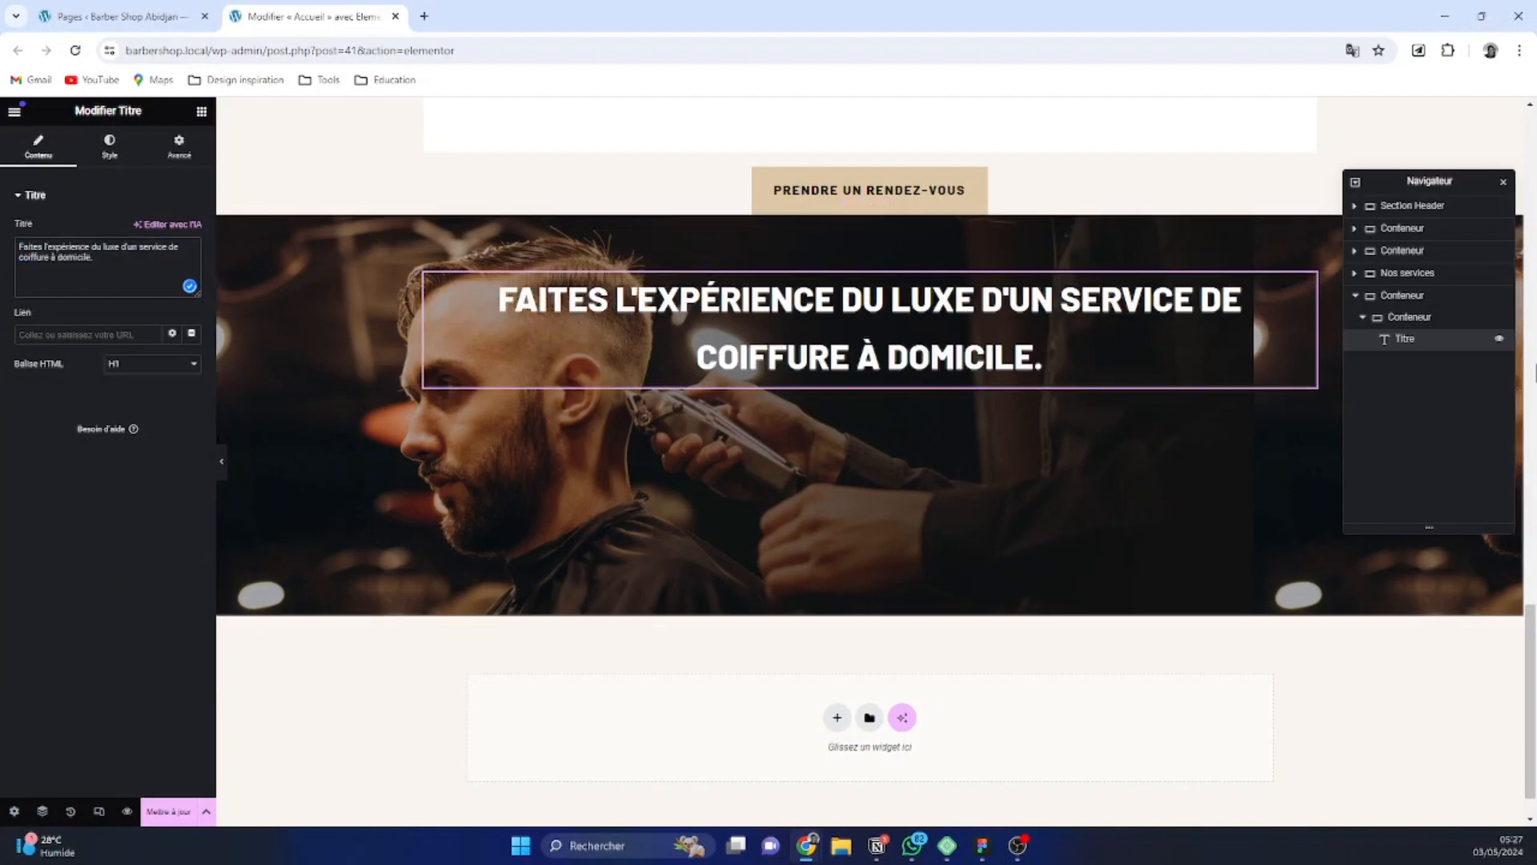
Narrow the nested container's boxed width to 728 px and set its heading's line height to 58 px
left_click(1422, 319)
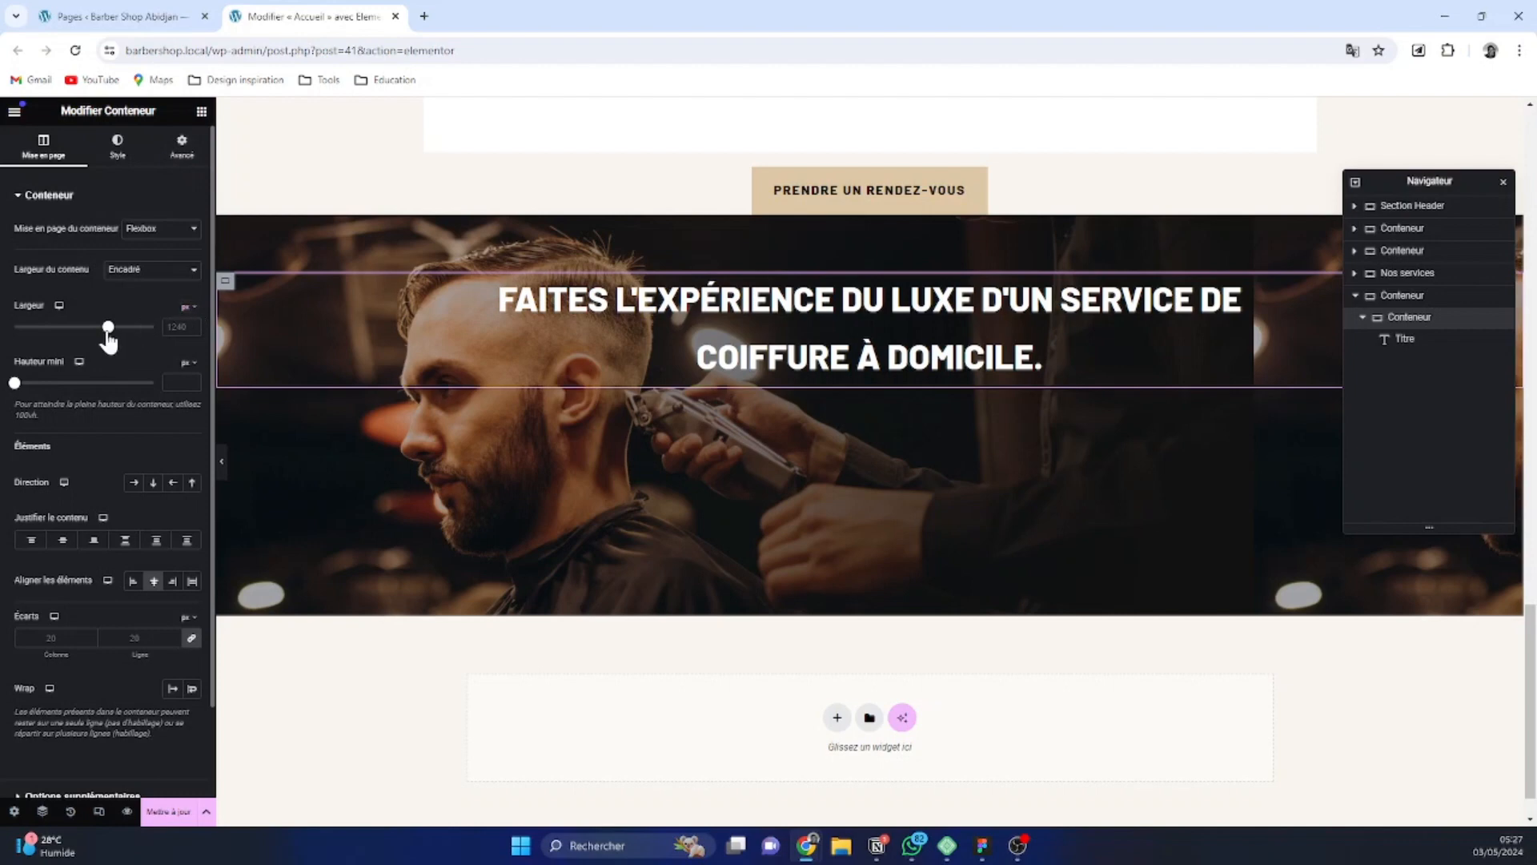
left_click_drag(110, 339, 44, 339)
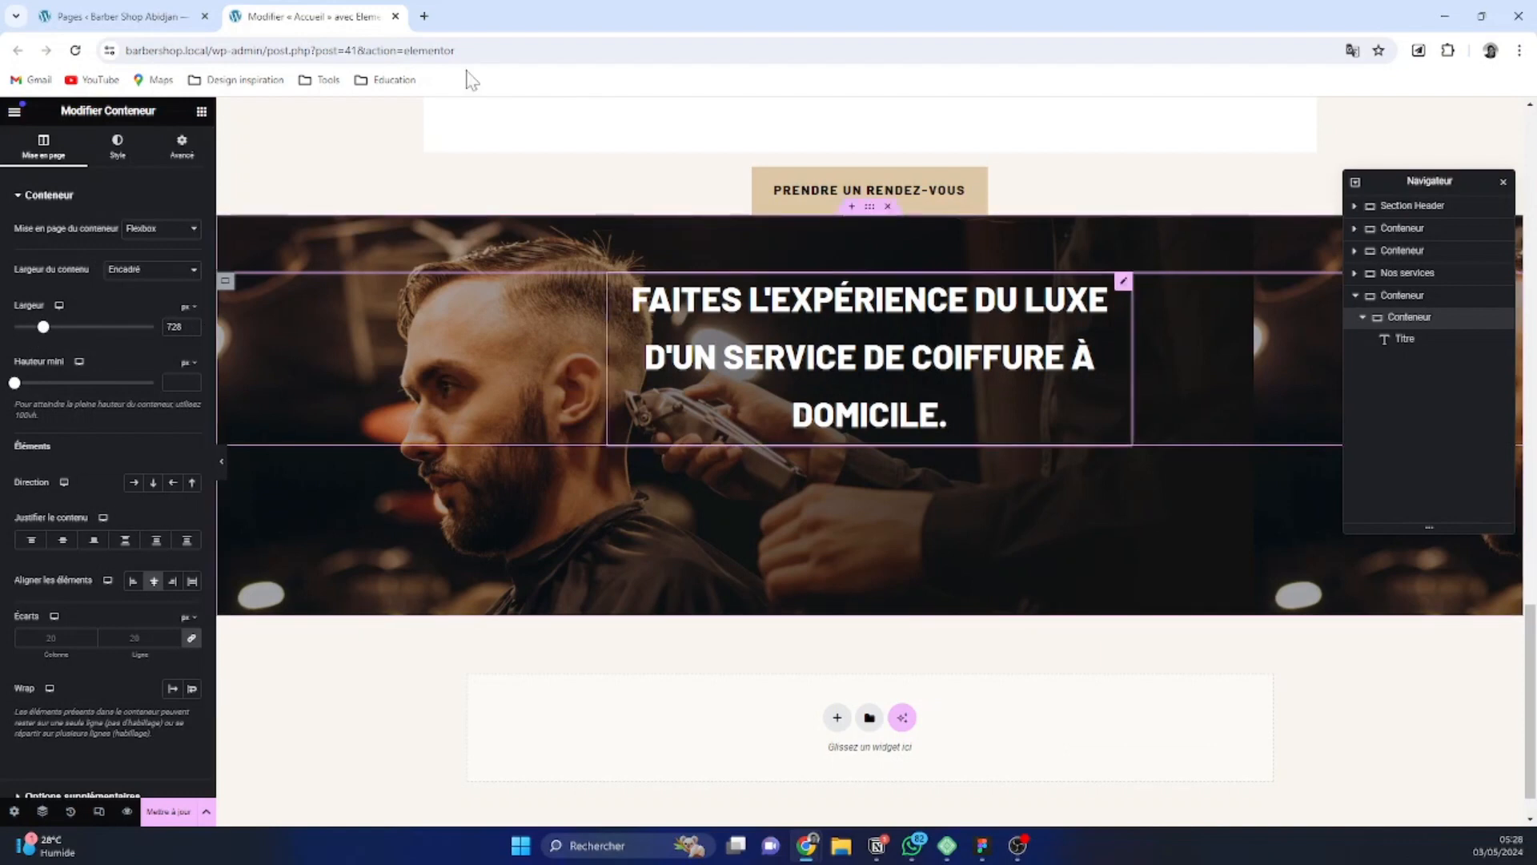
left_click(1125, 283)
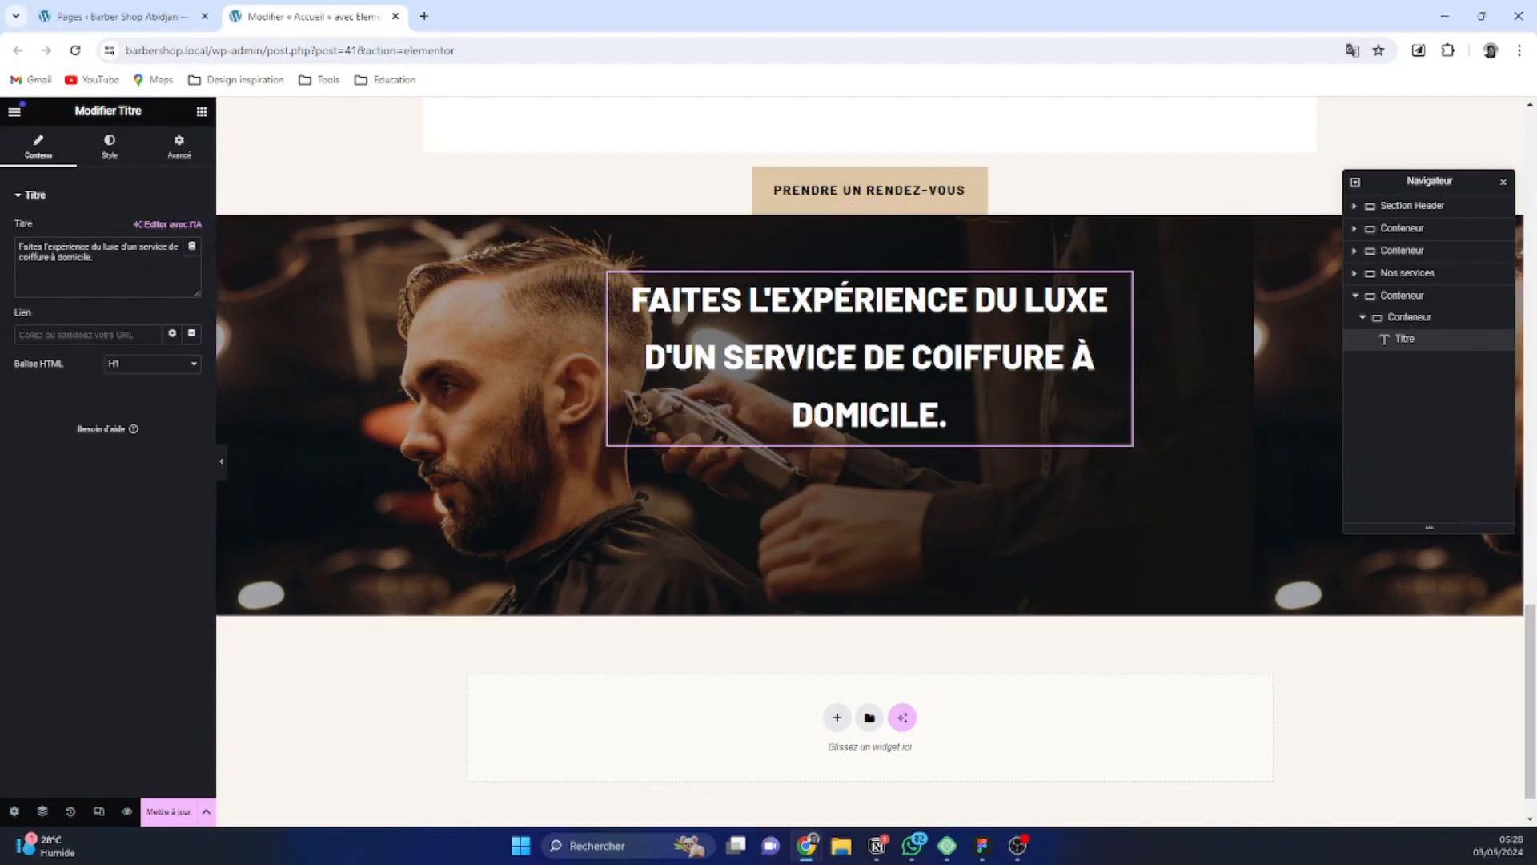
left_click(112, 152)
left_click(192, 289)
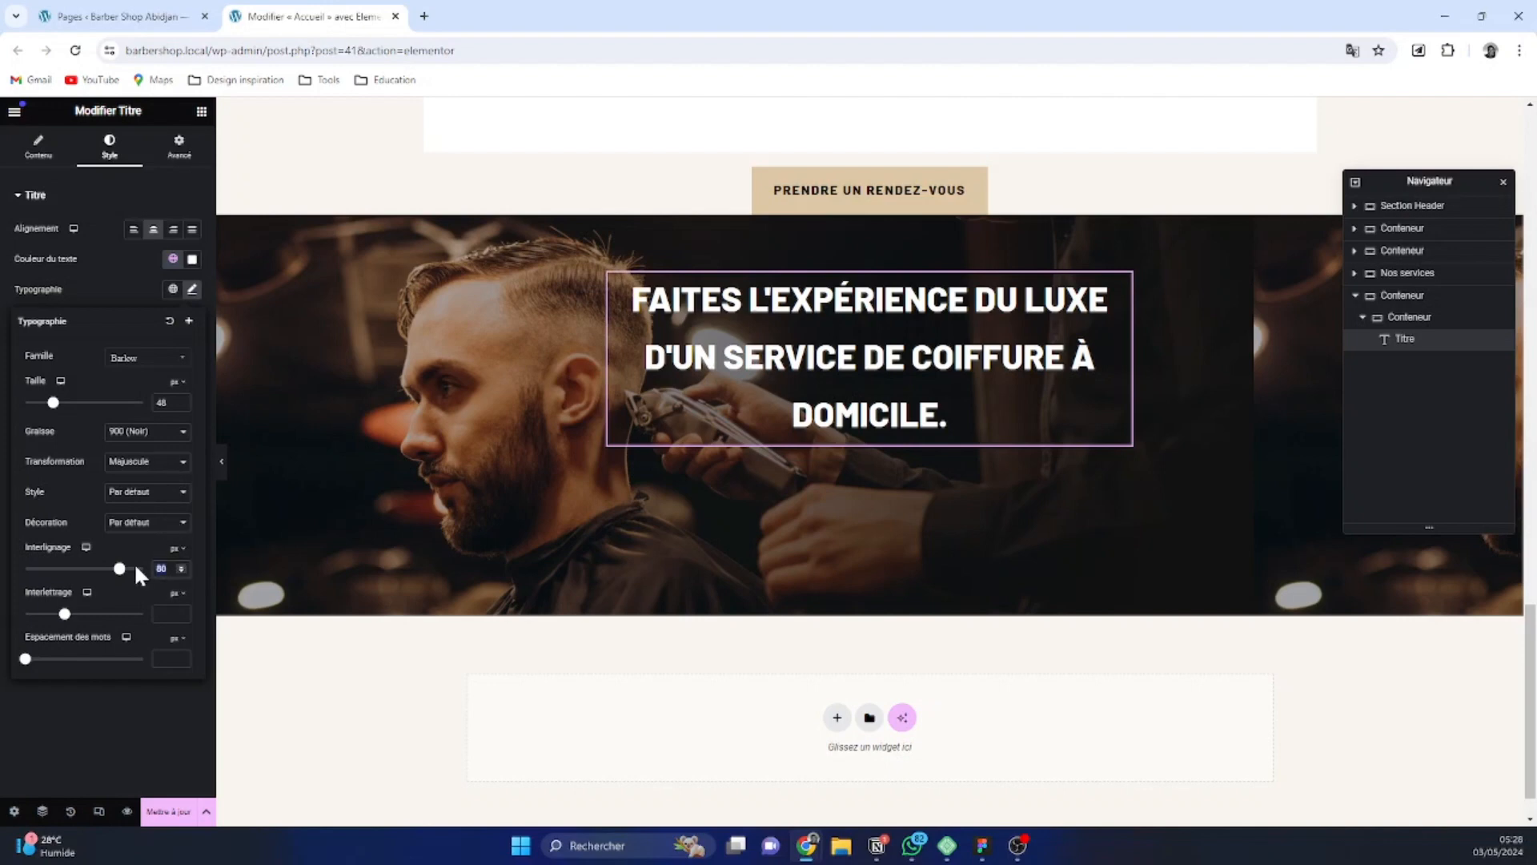
type("58")
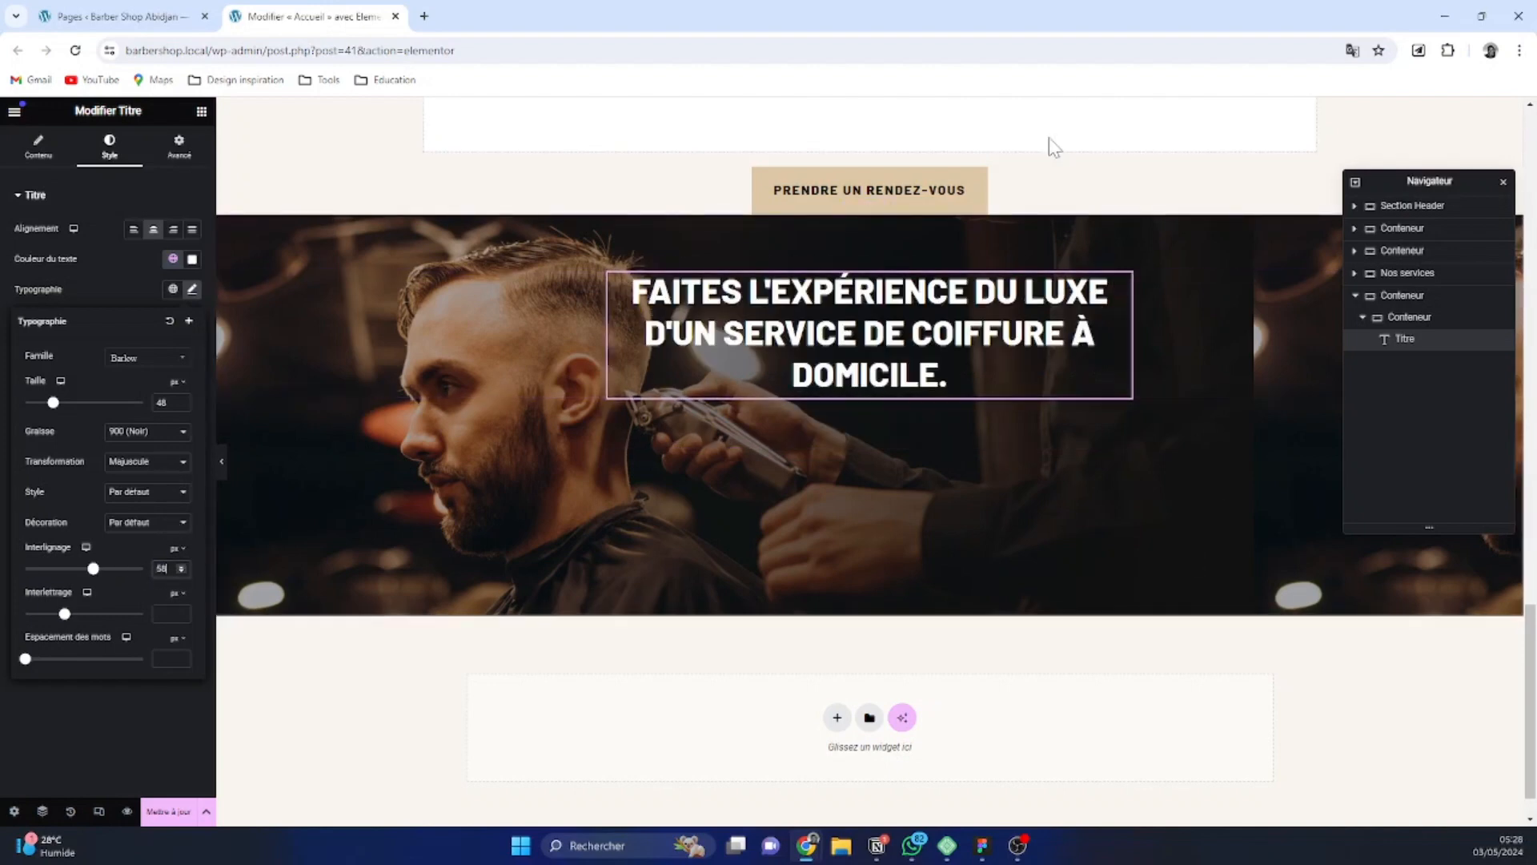
Copy the "Prendre un rendez-vous" button from the services section and paste it into the nested container below the heading
left_click(1445, 319)
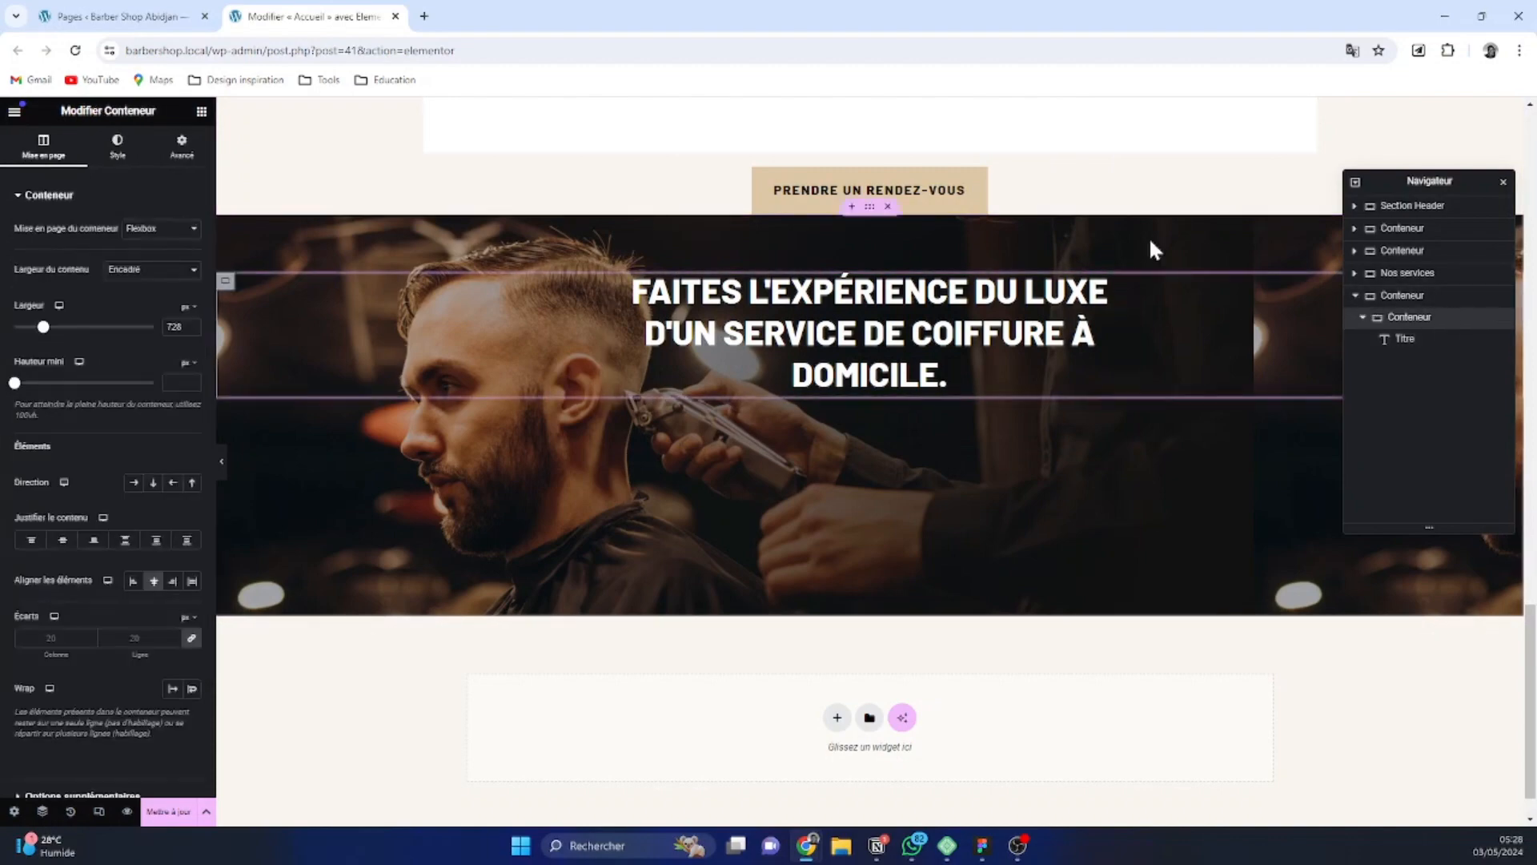
scroll(1008, 332, "up", 2)
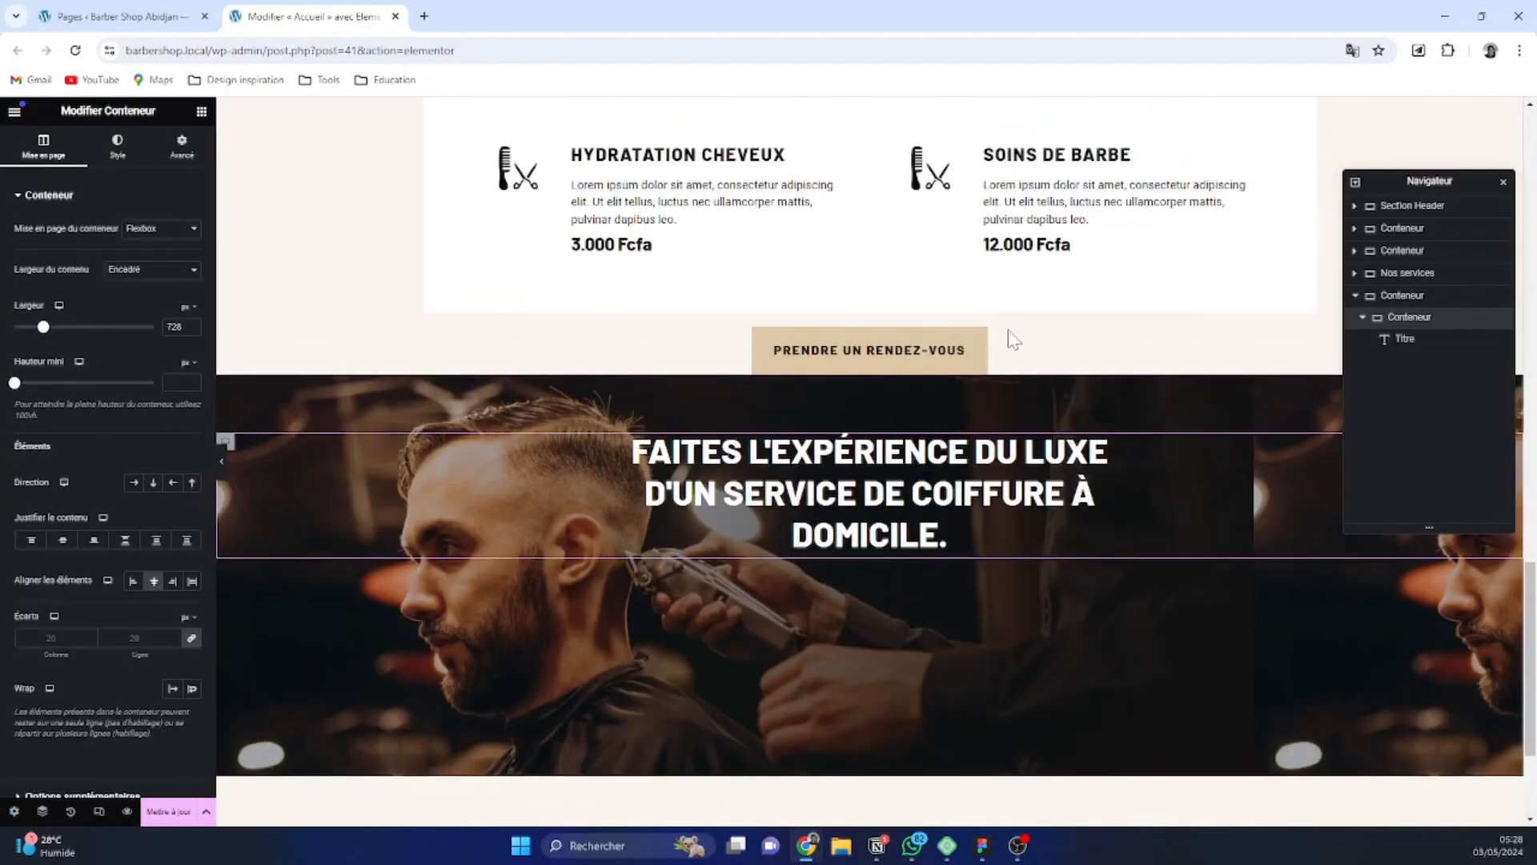
scroll(1008, 332, "up", 3)
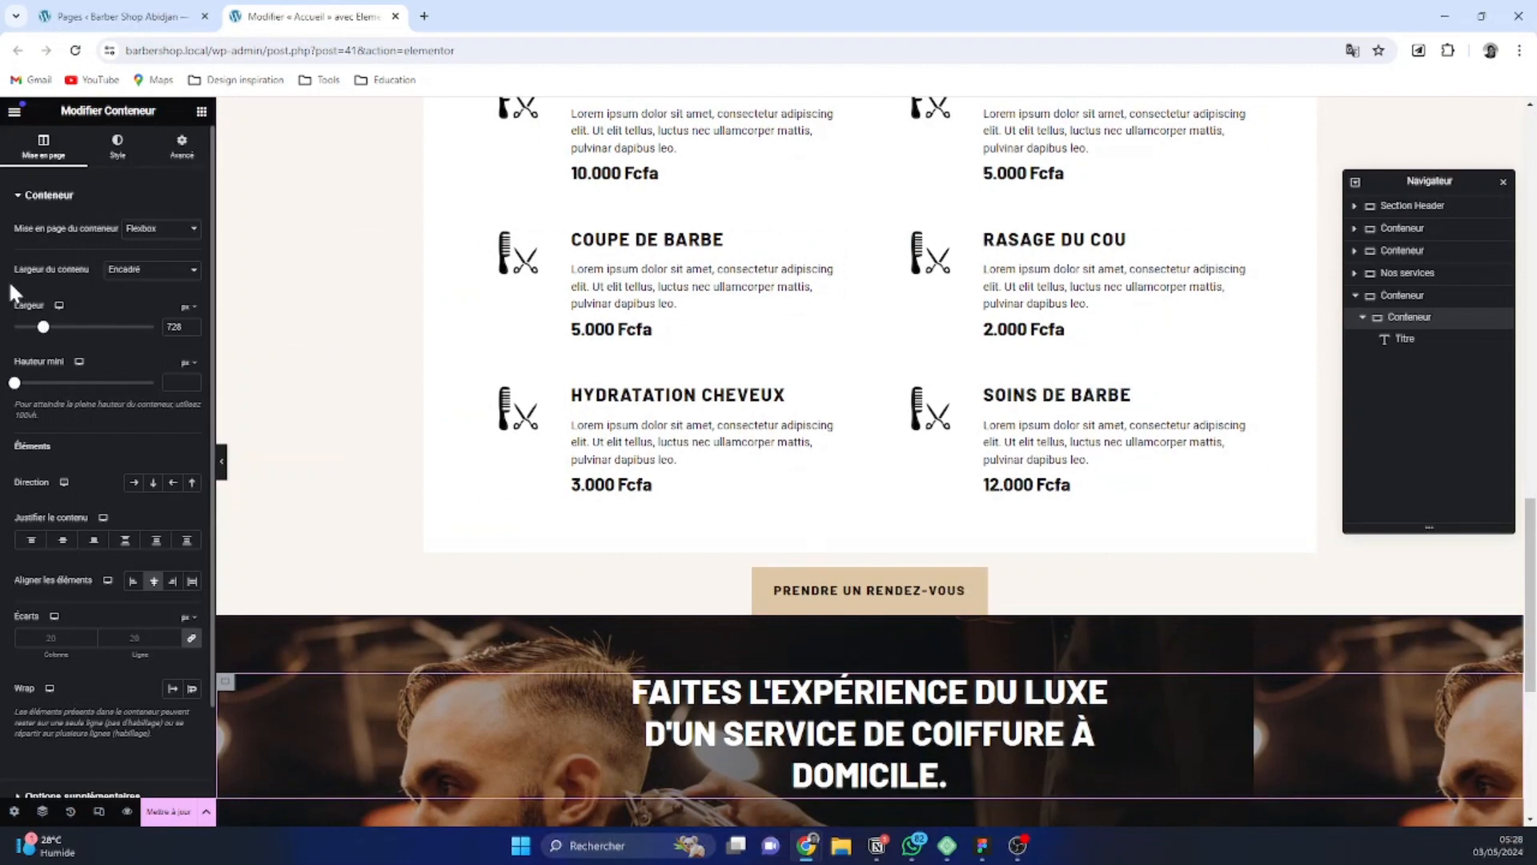
right_click(981, 589)
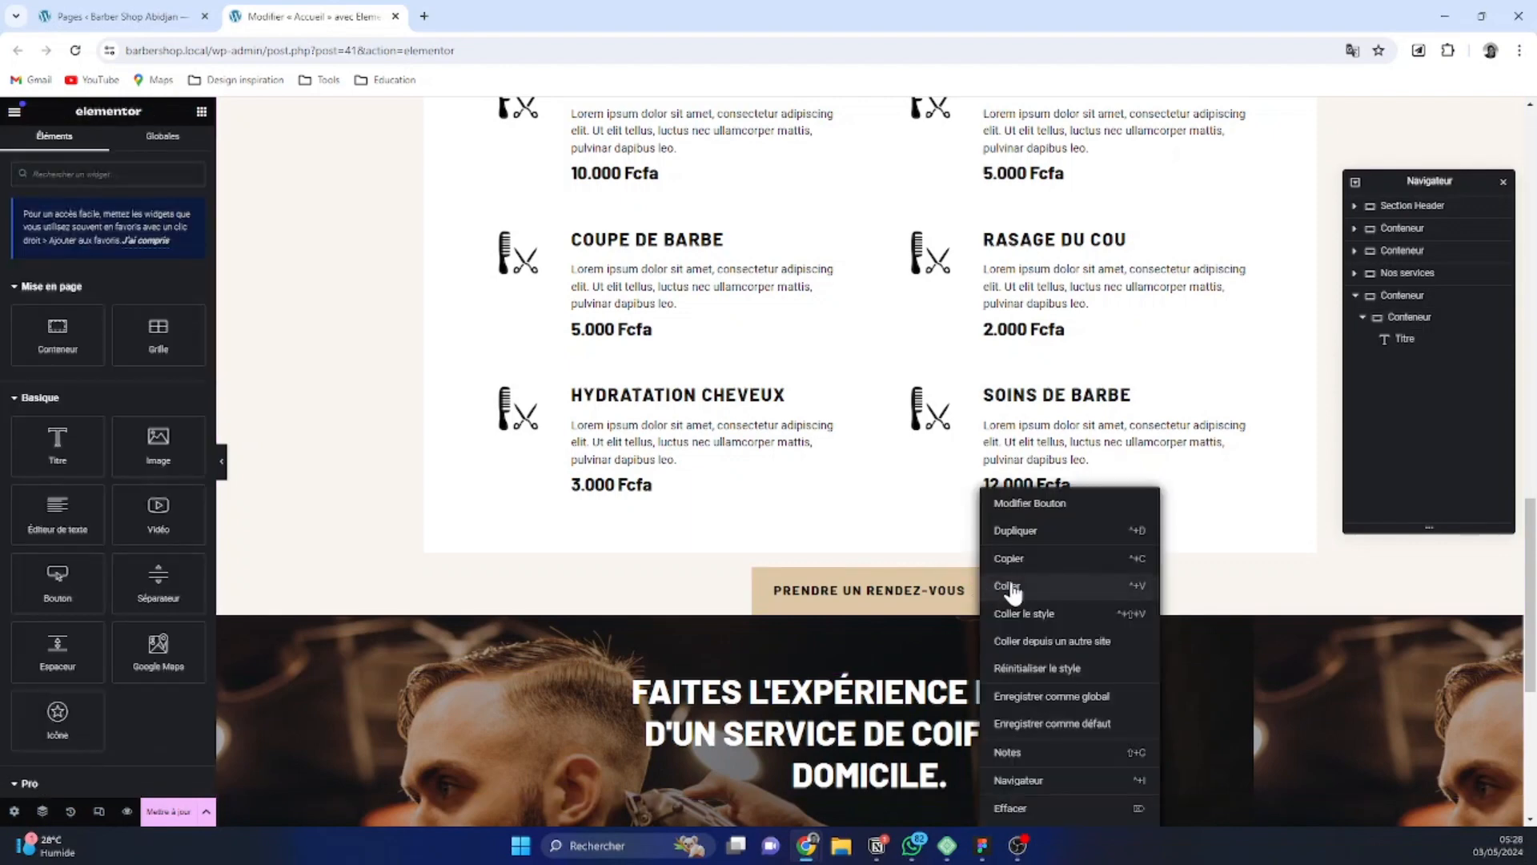
scroll(1035, 572, "down", 2)
scroll(1035, 572, "down", 2)
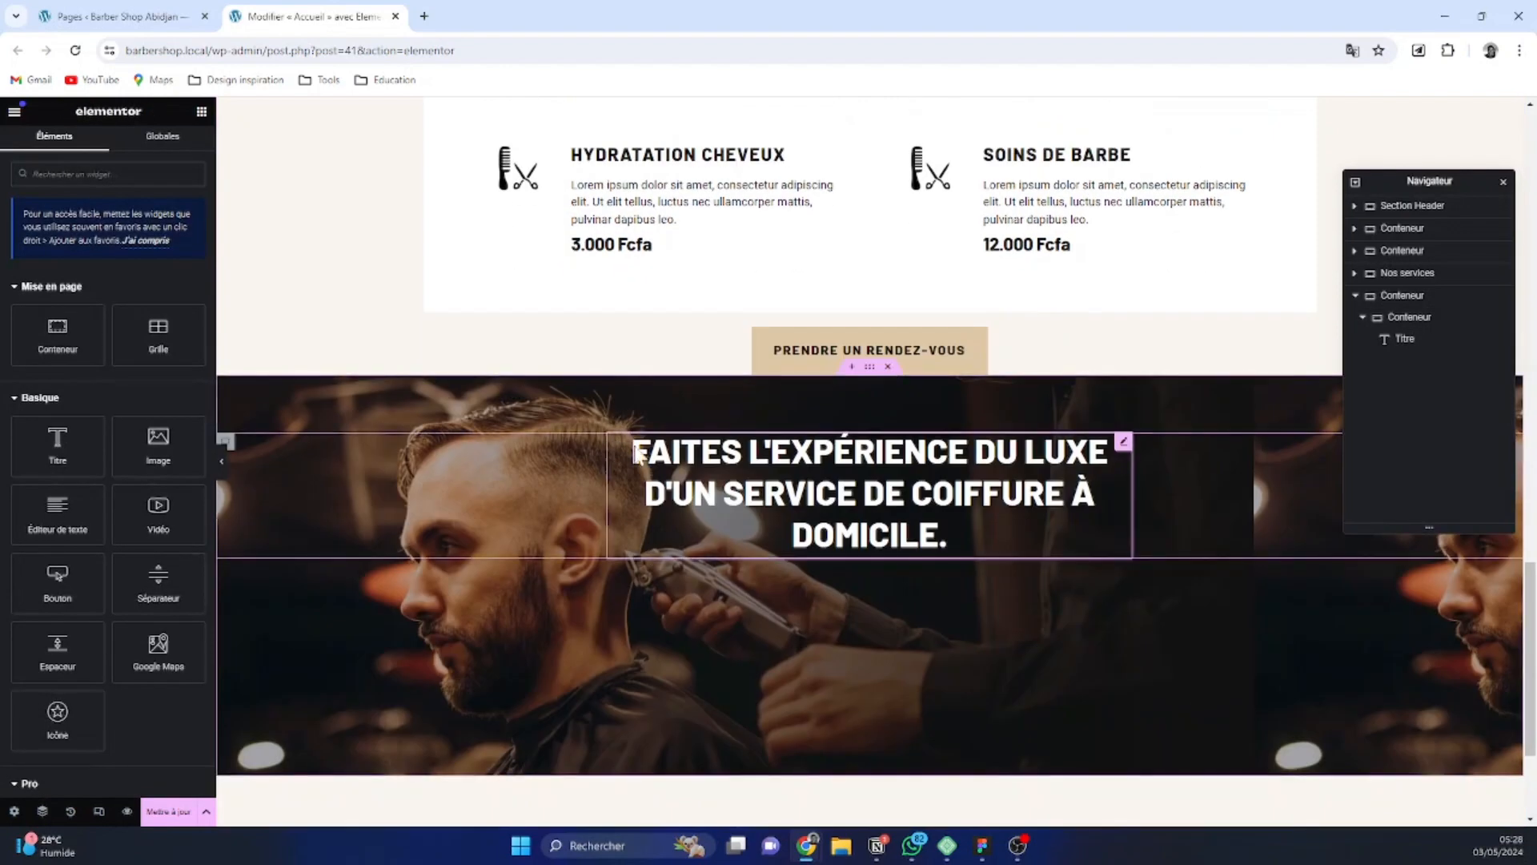
left_click(1401, 324)
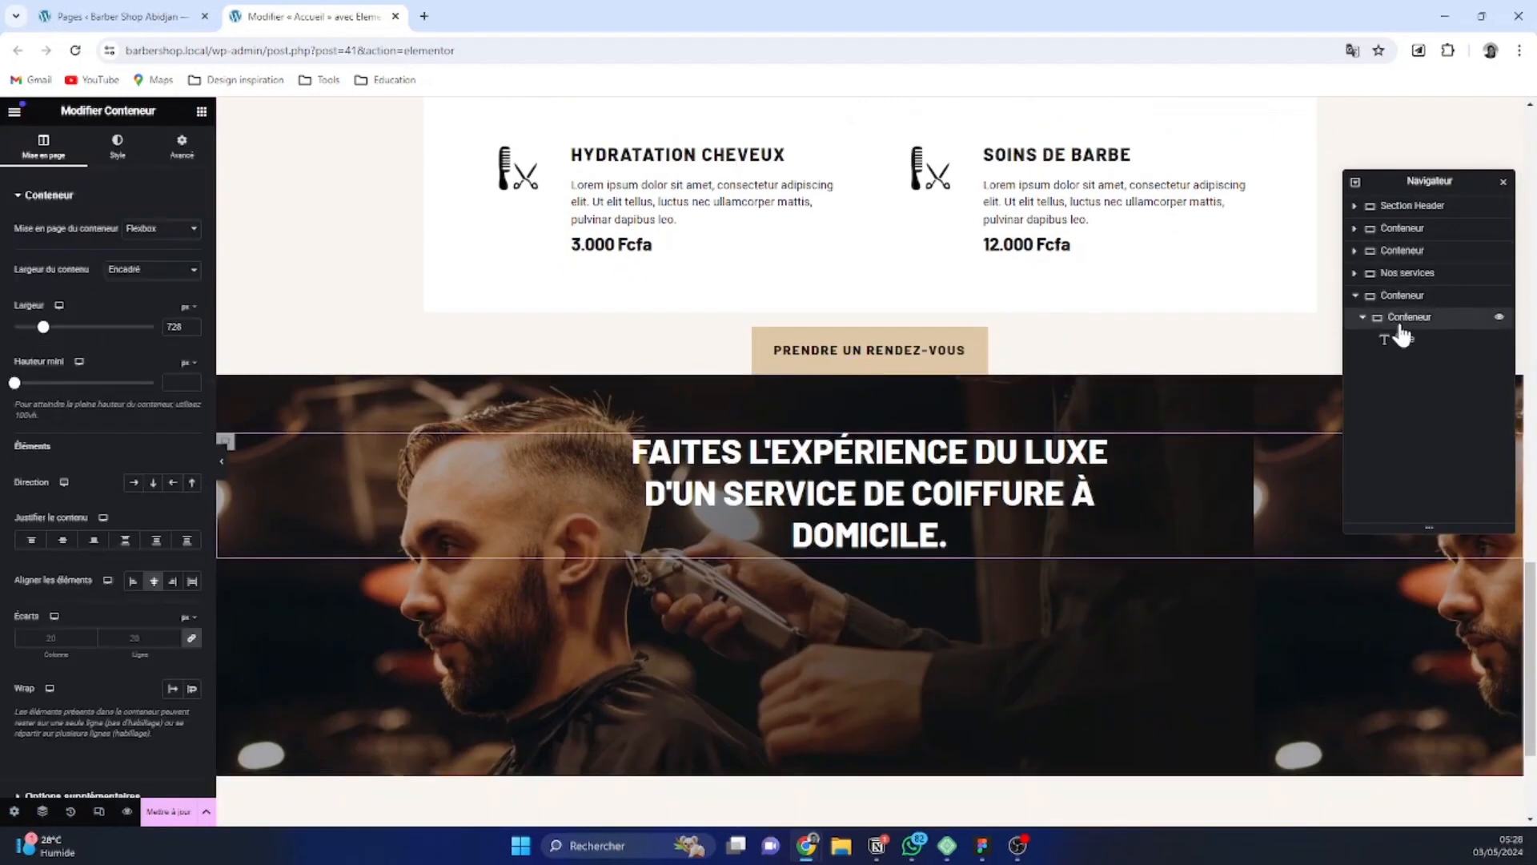
key("ctrl+v")
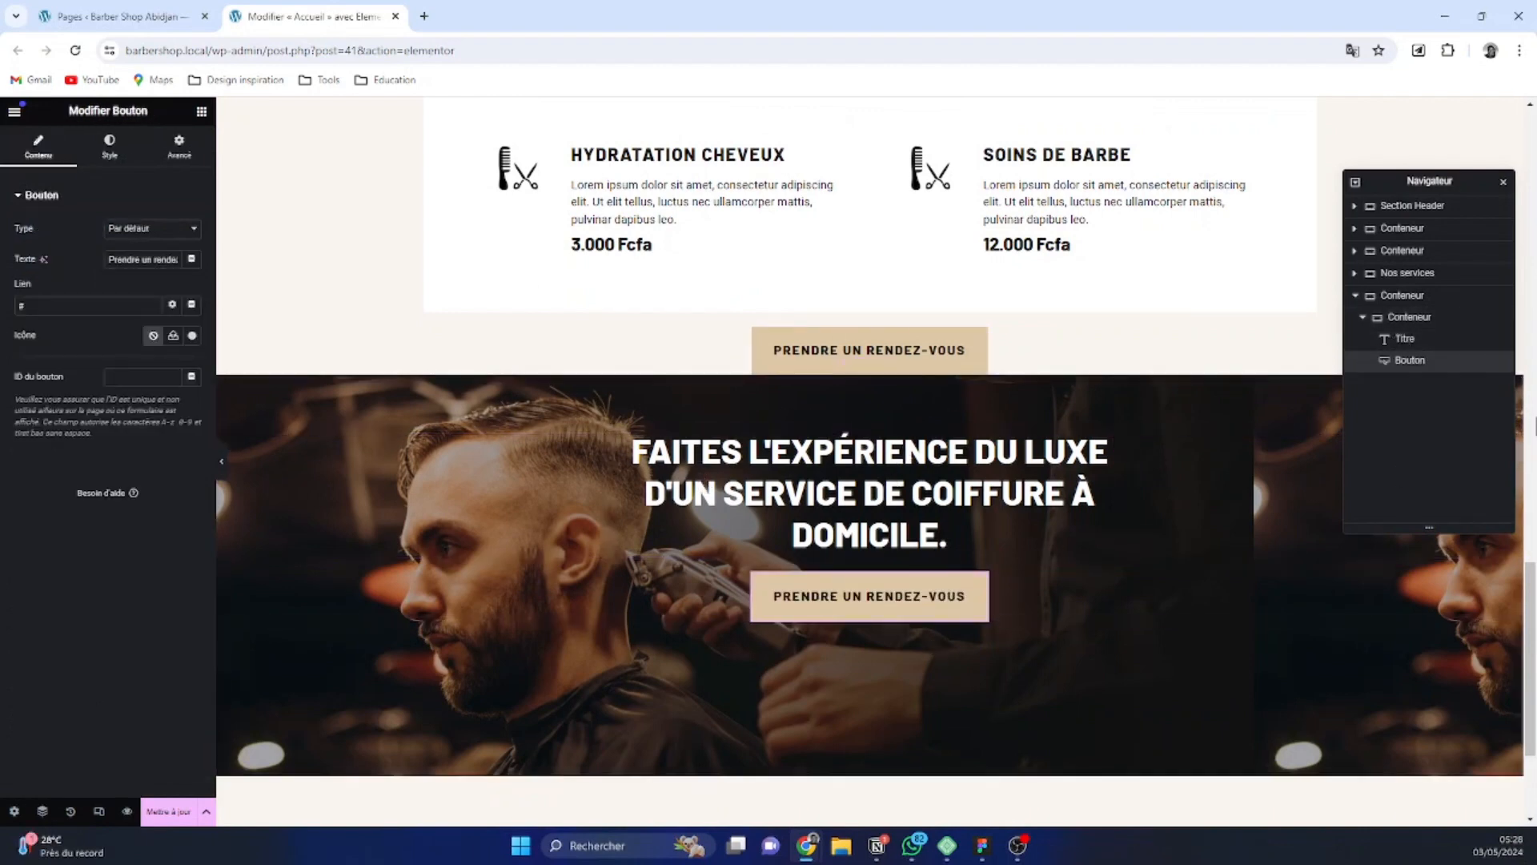
Center the outer call-to-action container's content by setting both its justification and its item alignment to center
left_click(1363, 317)
left_click(1407, 321)
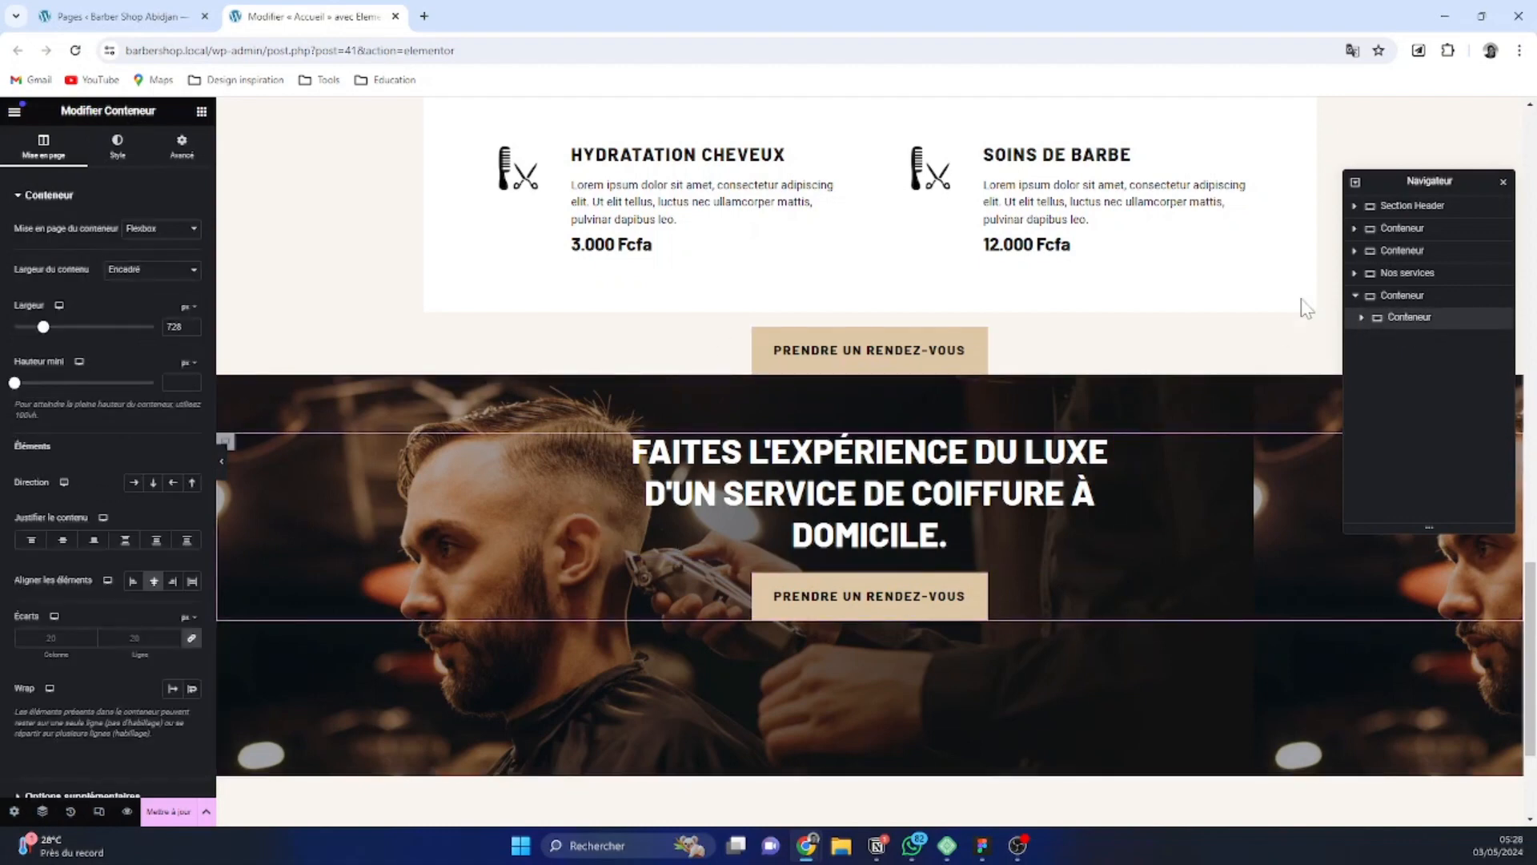
left_click(1403, 296)
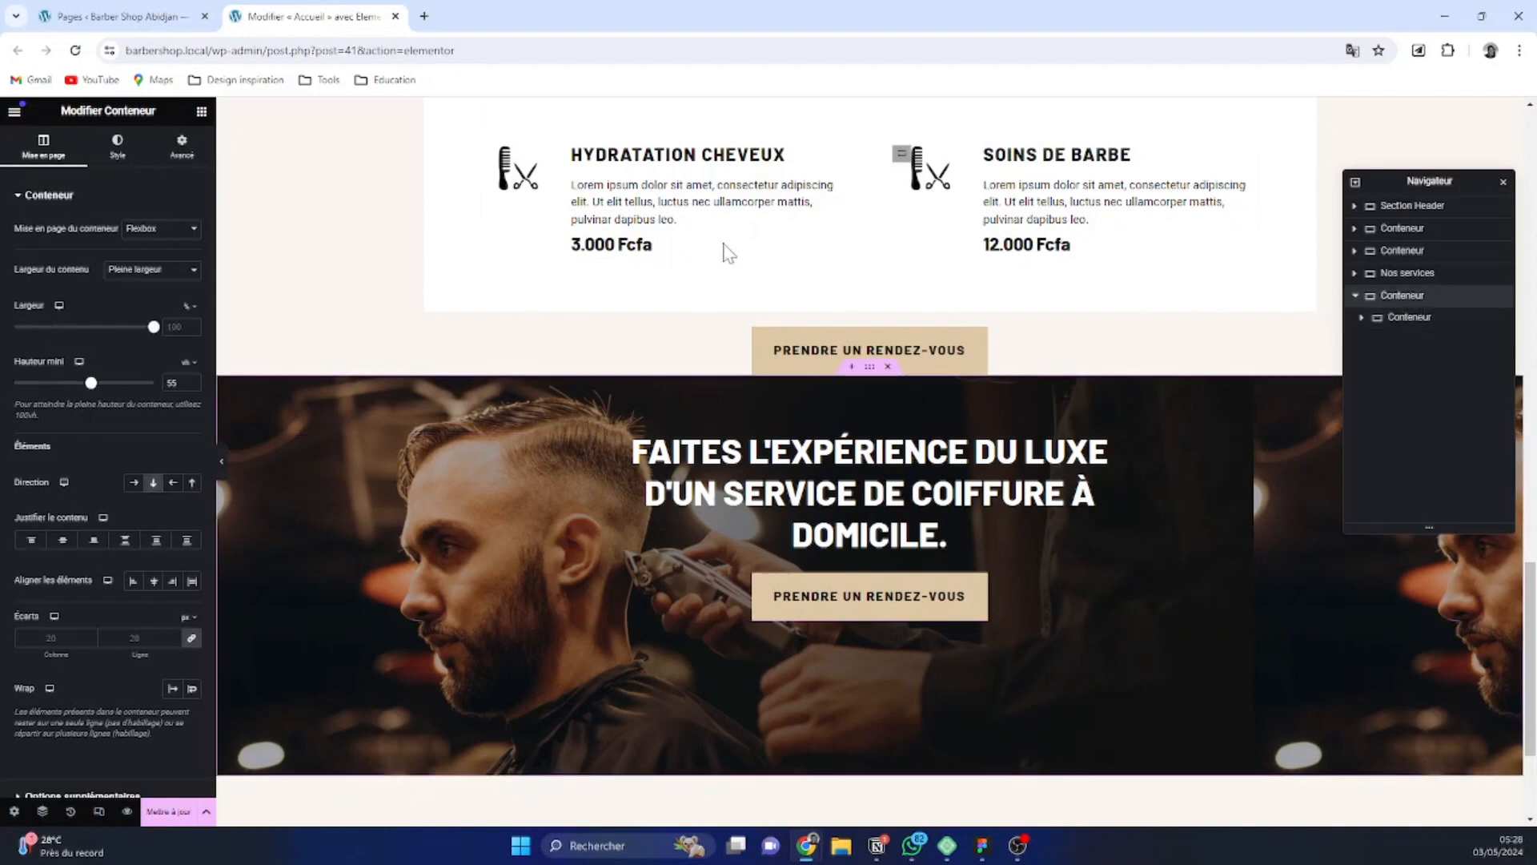
left_click(63, 541)
left_click(151, 586)
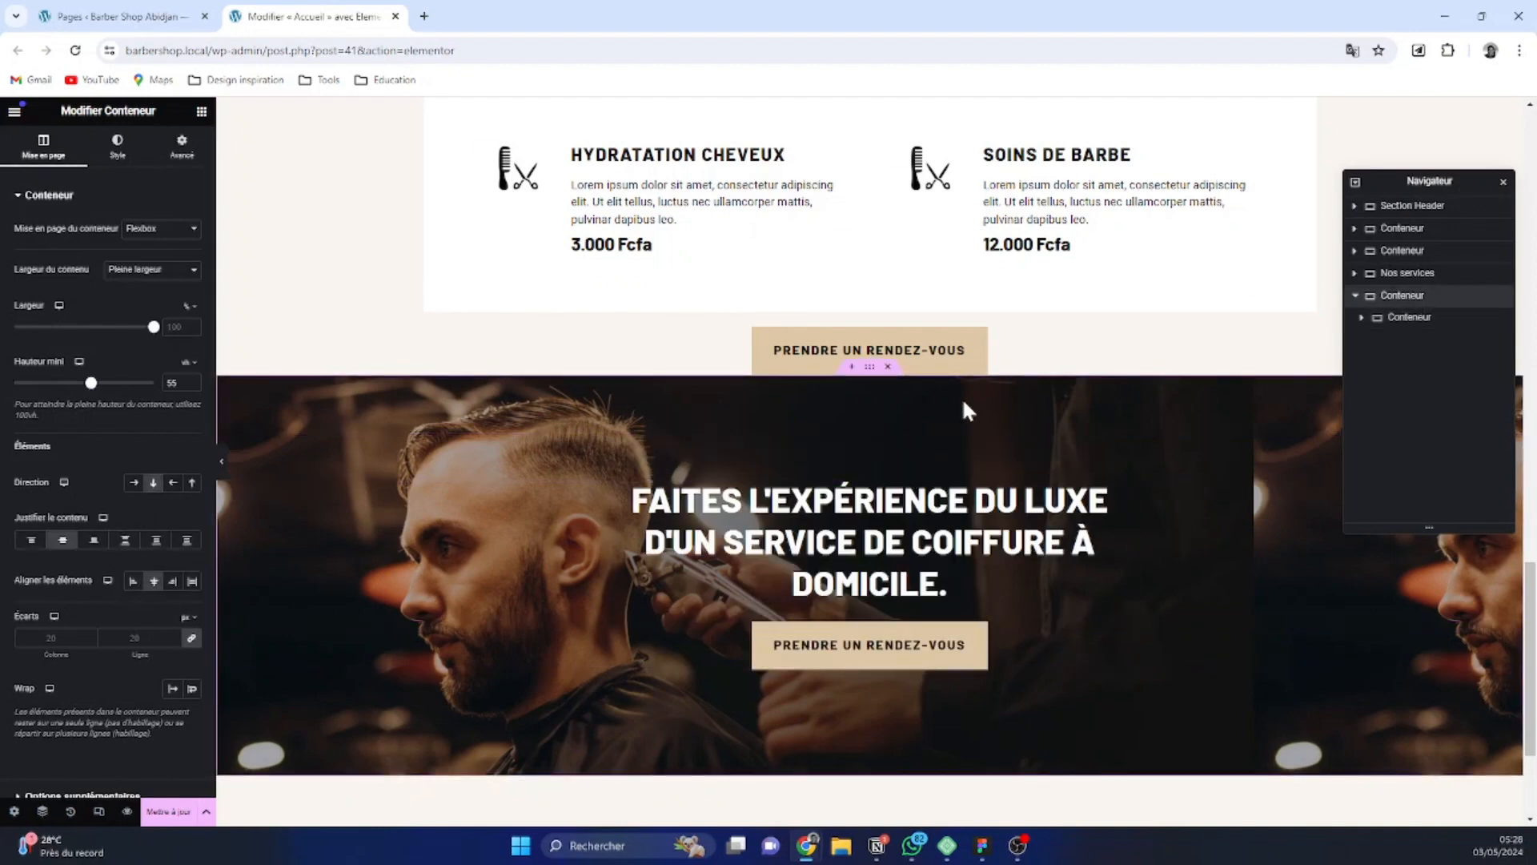
Set the bottom padding of the Nos services section to 3 rem
scroll(963, 397, "up", 1)
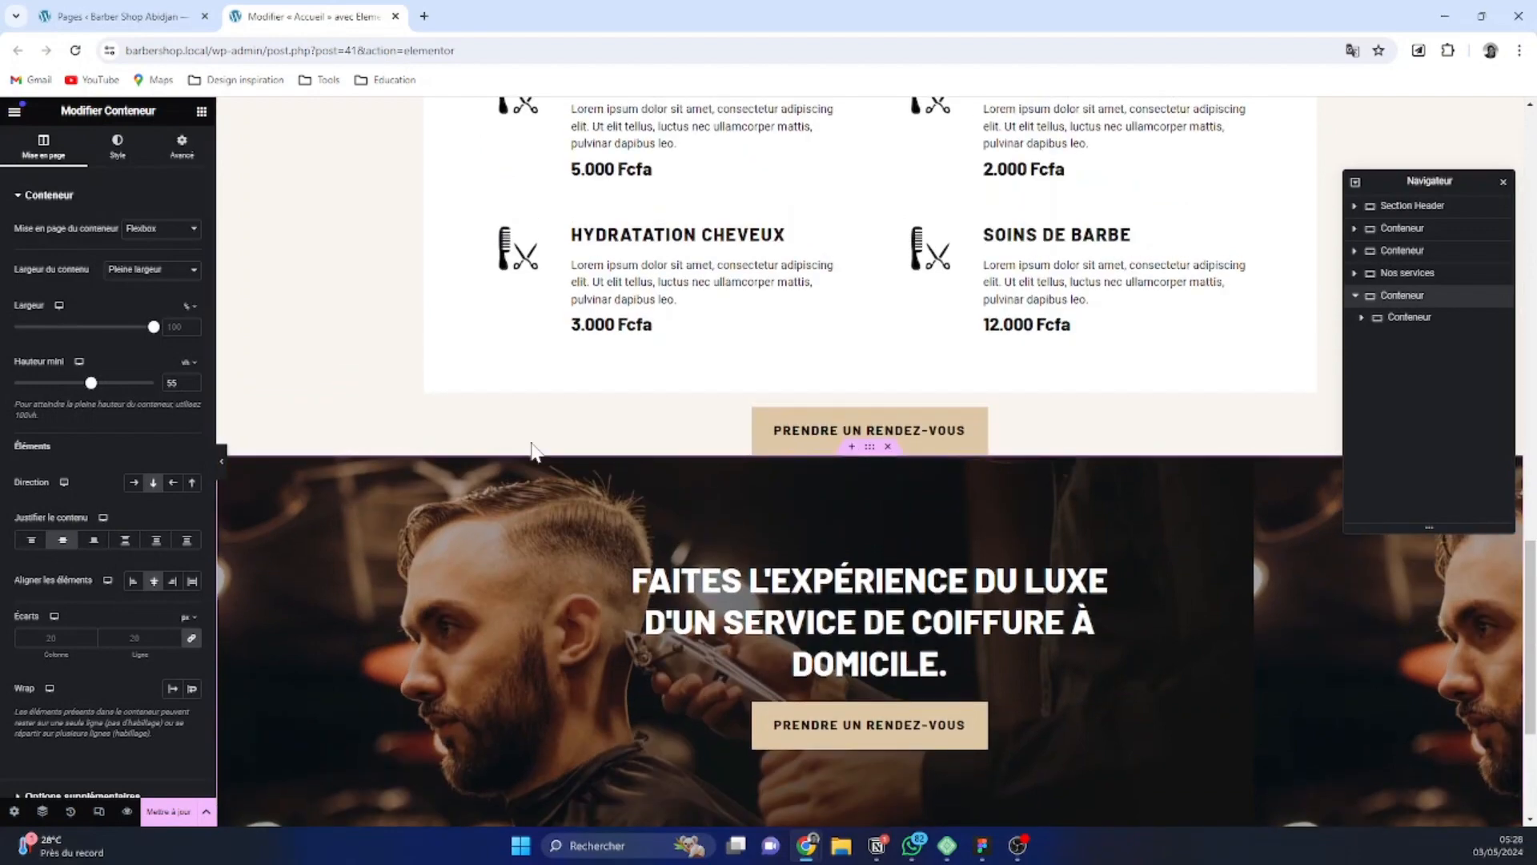
scroll(1137, 478, "up", 6)
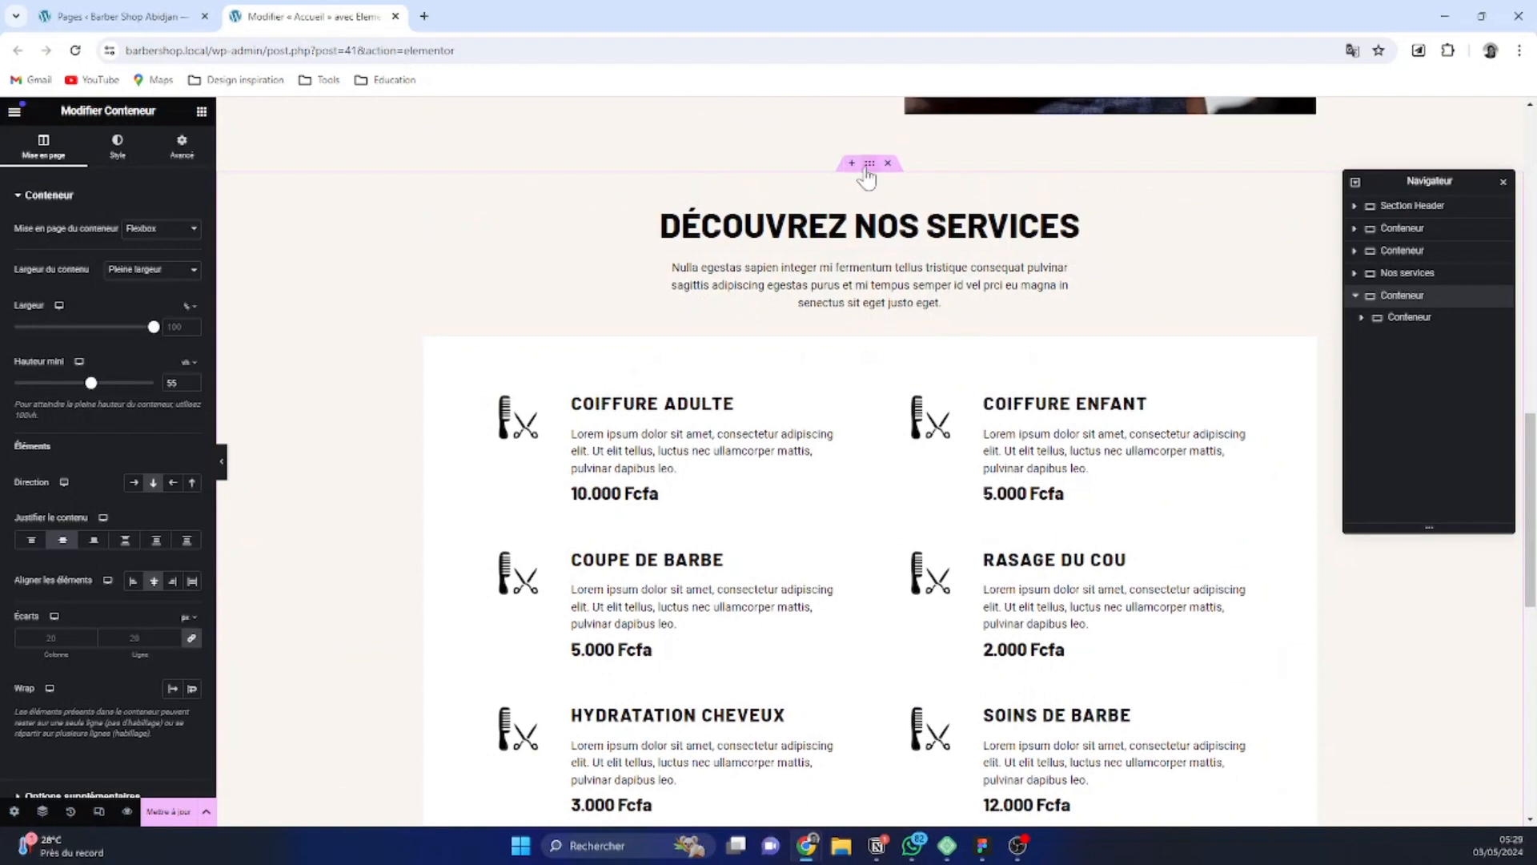
left_click(866, 171)
left_click(191, 145)
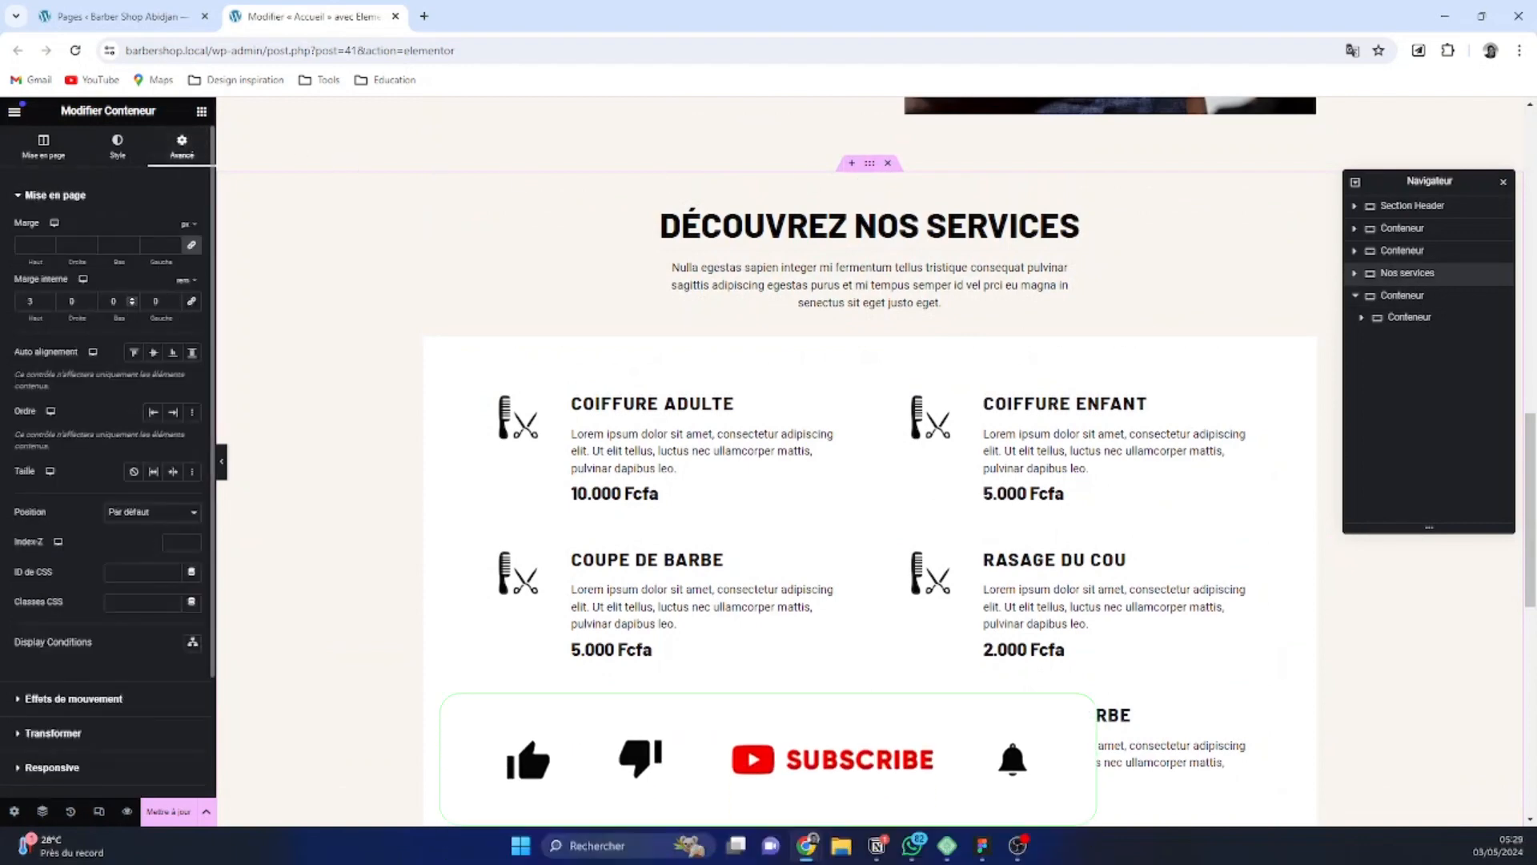
double_click(113, 302)
type("3")
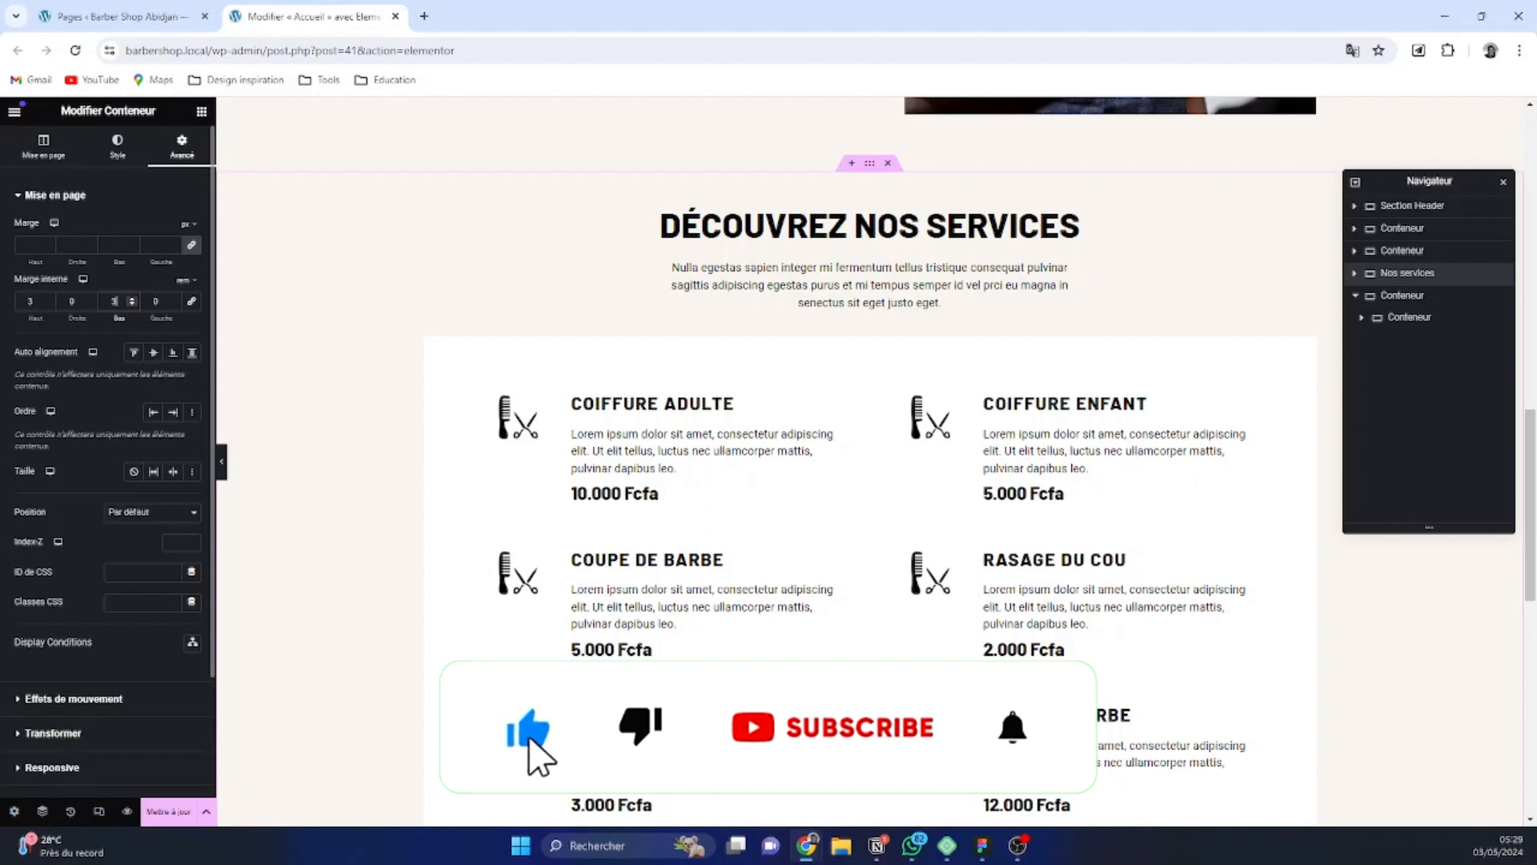
scroll(951, 486, "down", 4)
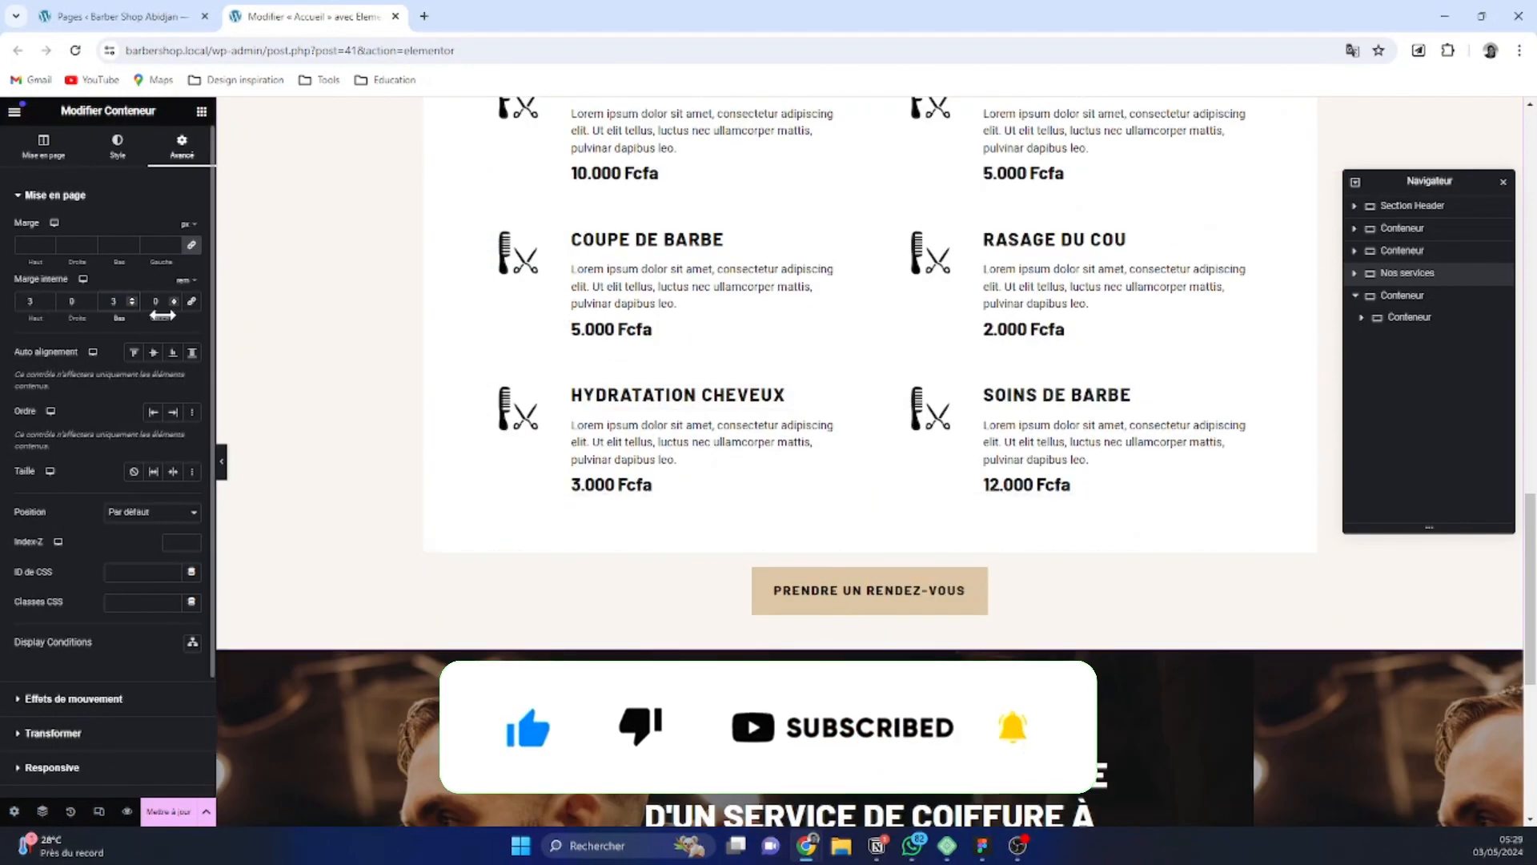
Try bottom paddings of 4, 5 and 2 rem on the Nos services section and return it to 3 rem
key("BackSpace")
type("45")
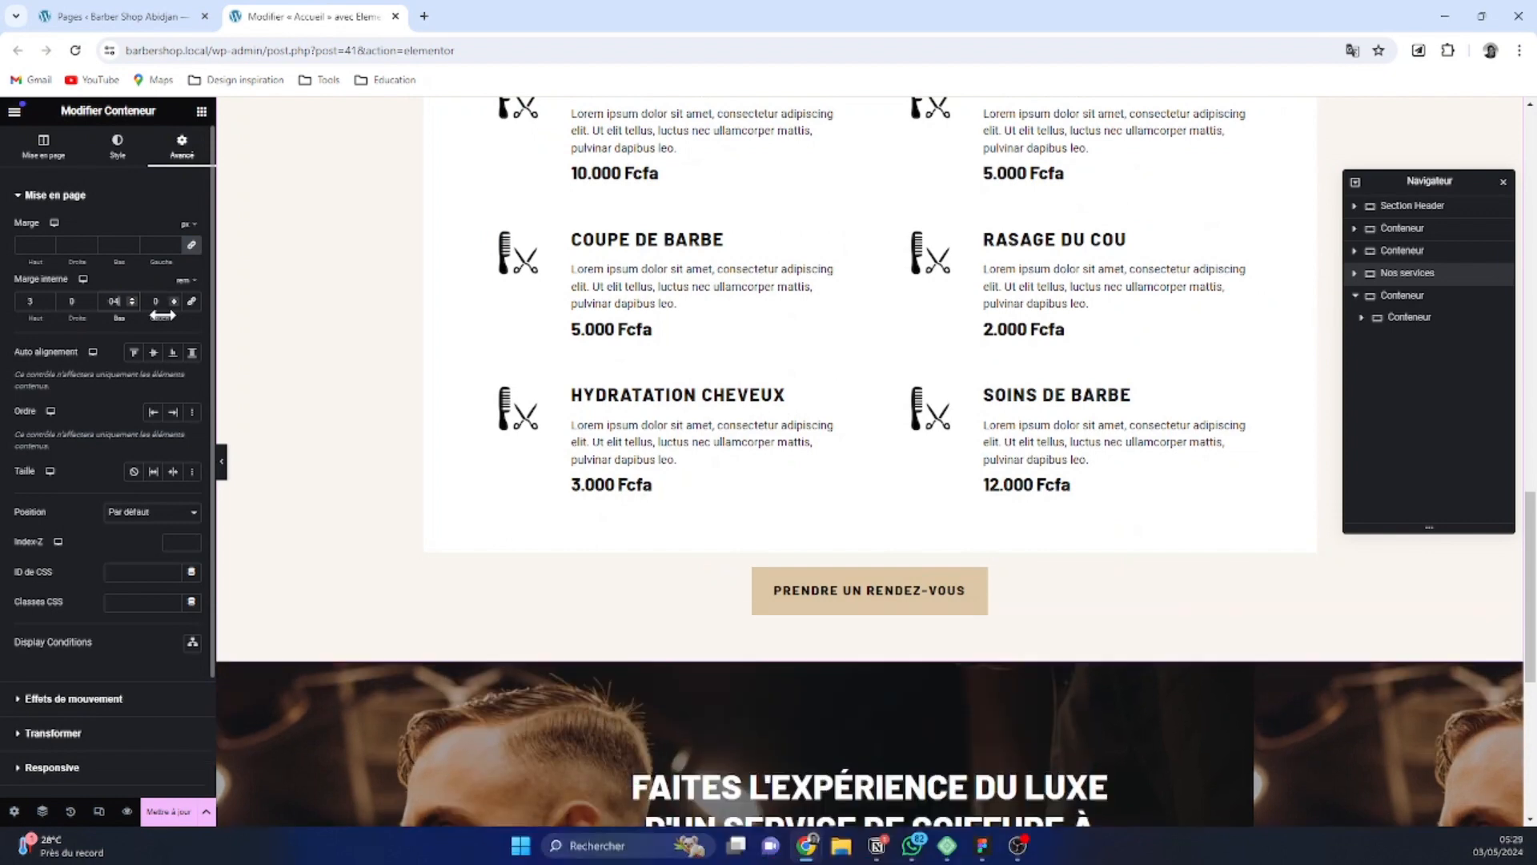
key("BackSpace")
key("BackSpace")
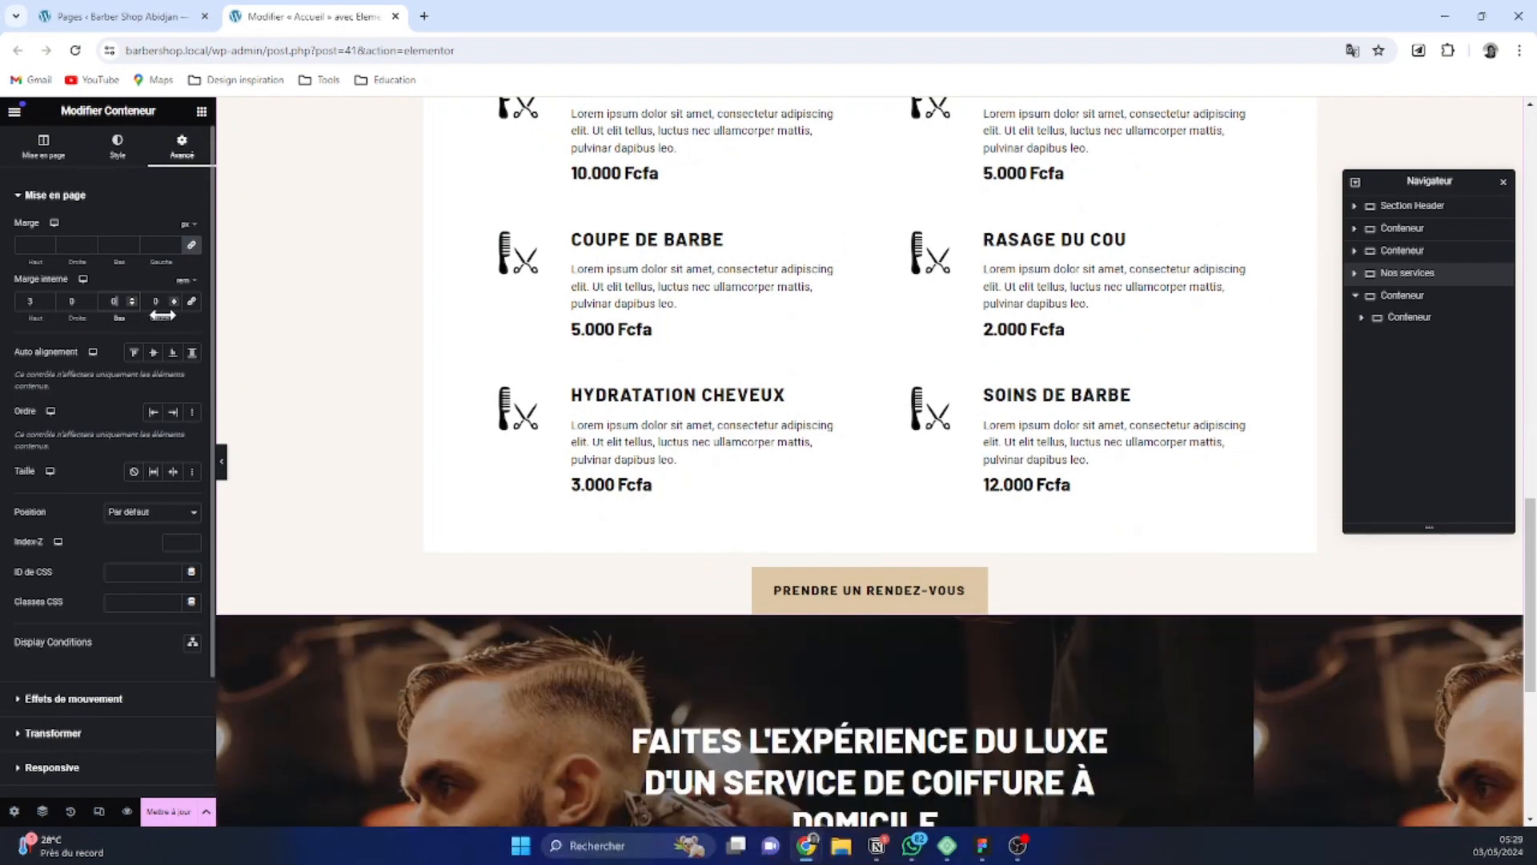
type("5")
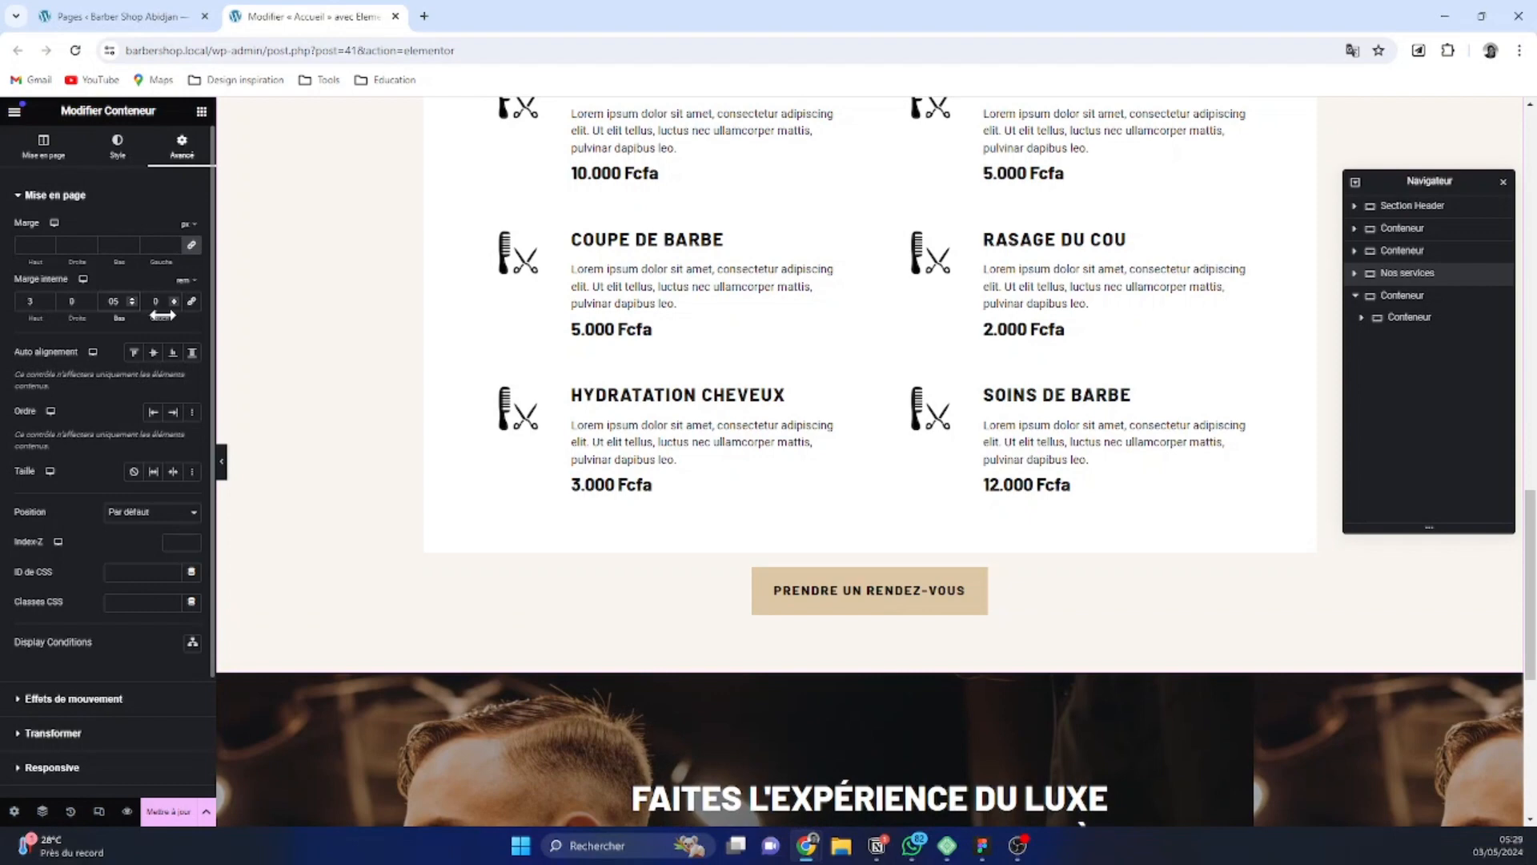
scroll(881, 665, "down", 4)
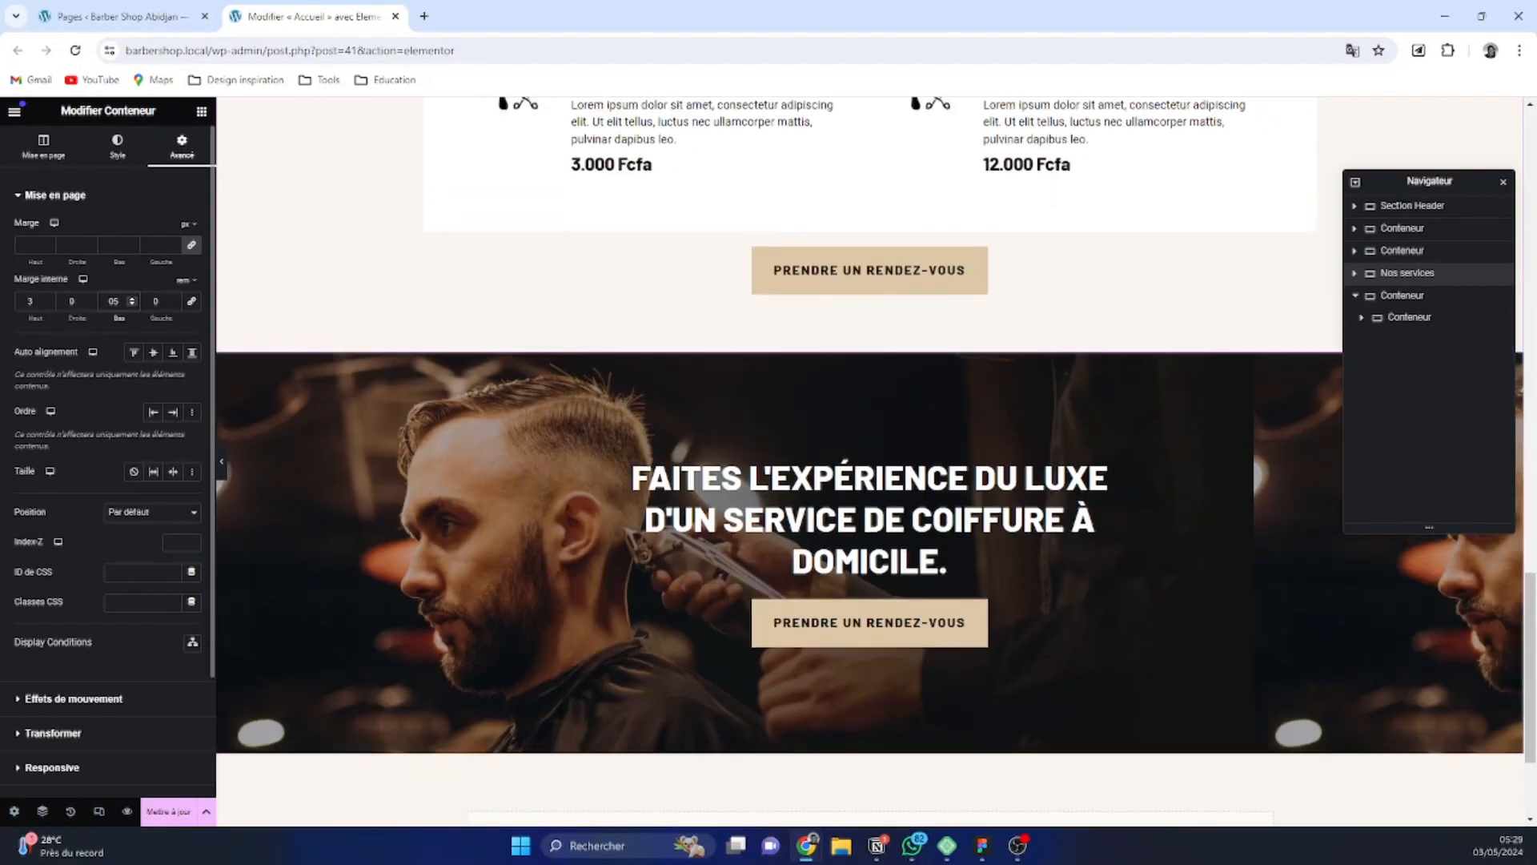
left_click(134, 304)
left_click(134, 304)
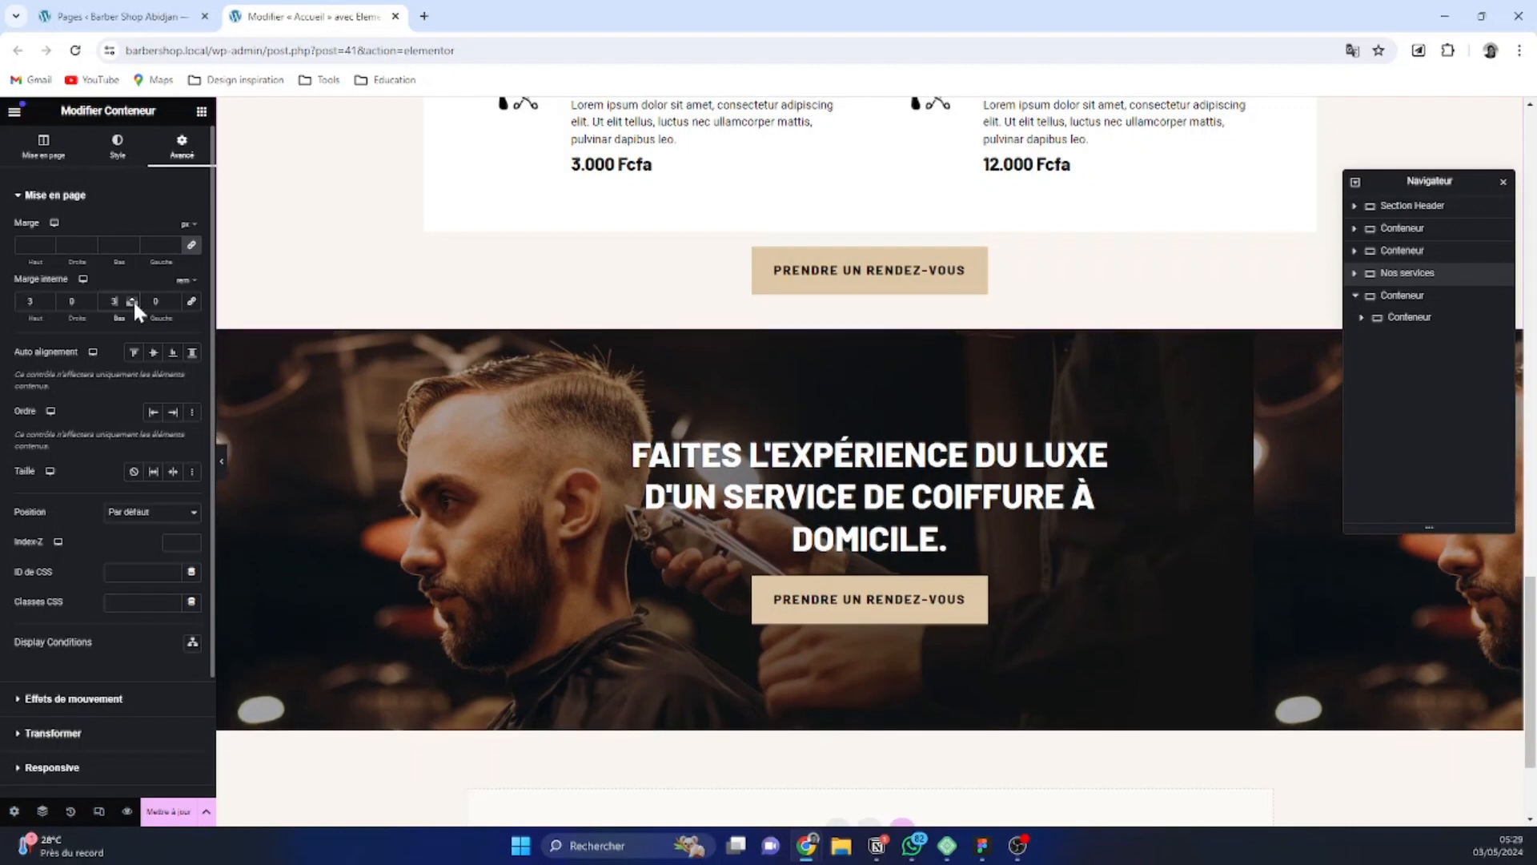
left_click(133, 304)
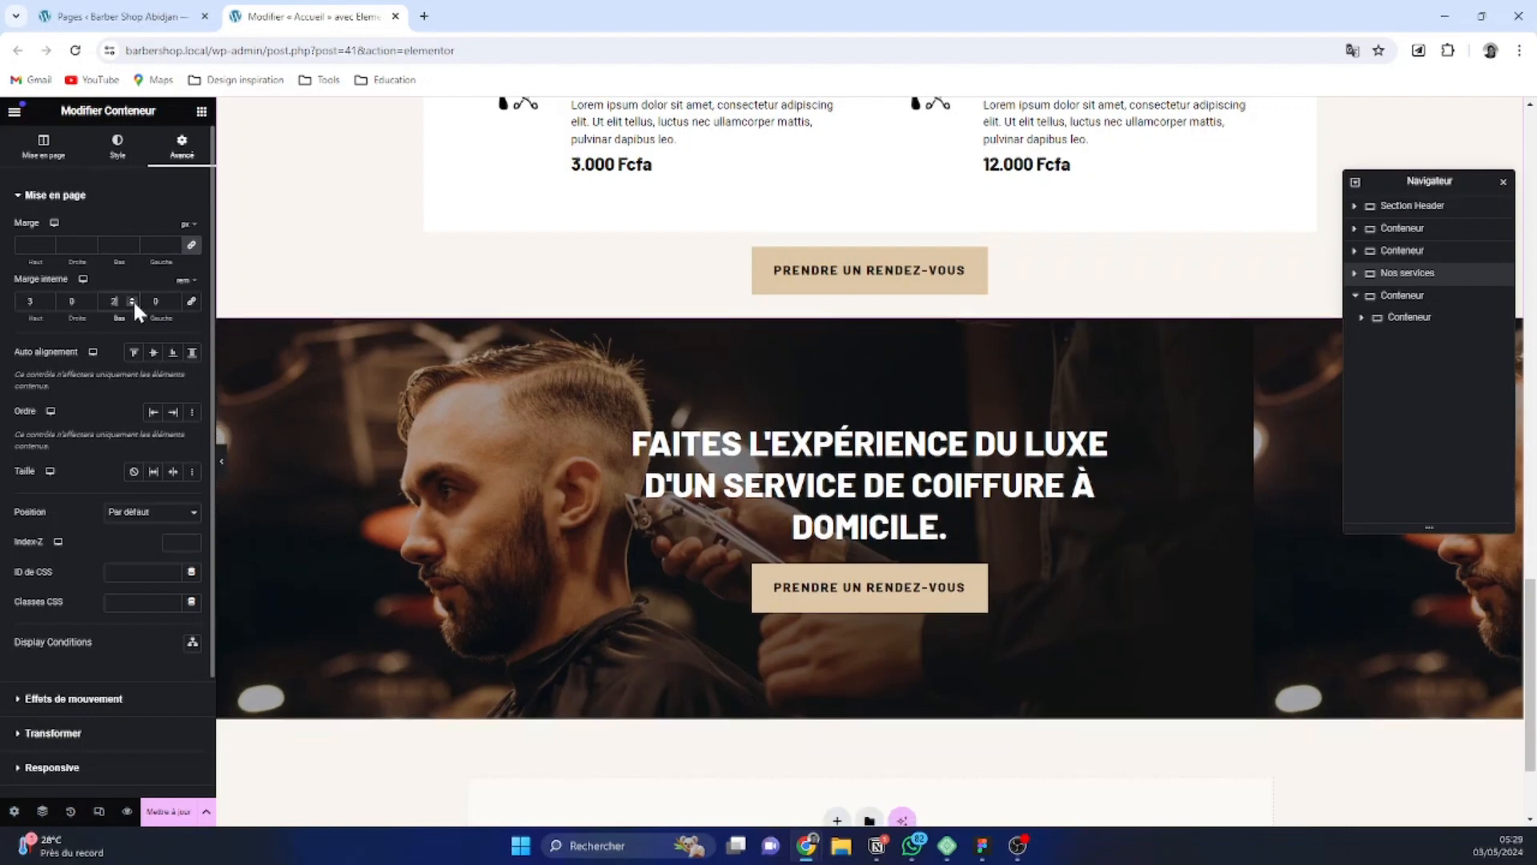
left_click(133, 296)
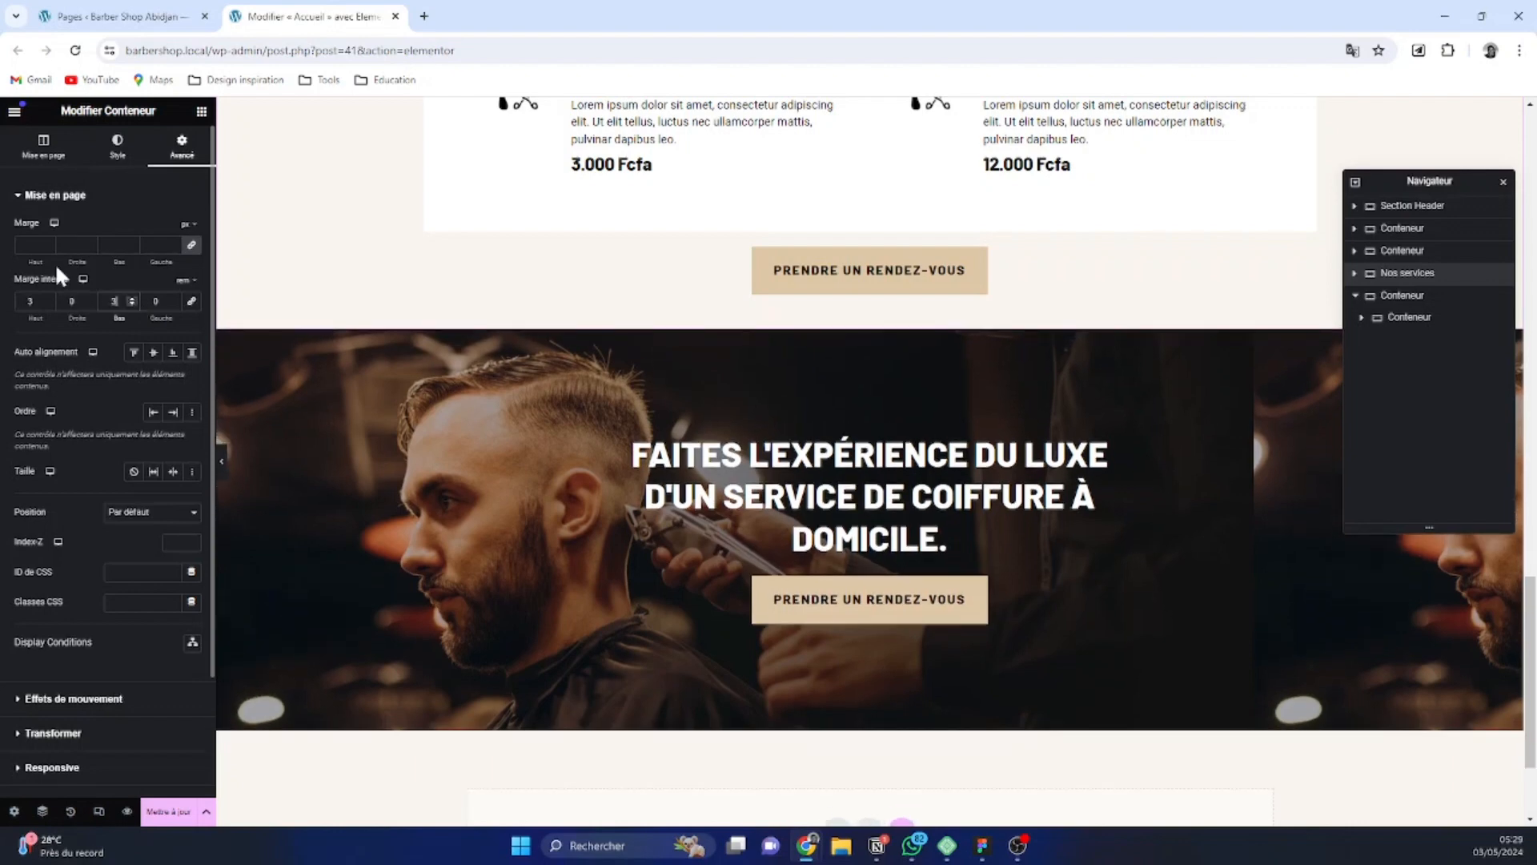
Unlink the Nos services section's margin values, switch their unit to rem and set the bottom margin to 4
mouse_move(192, 234)
left_click(190, 295)
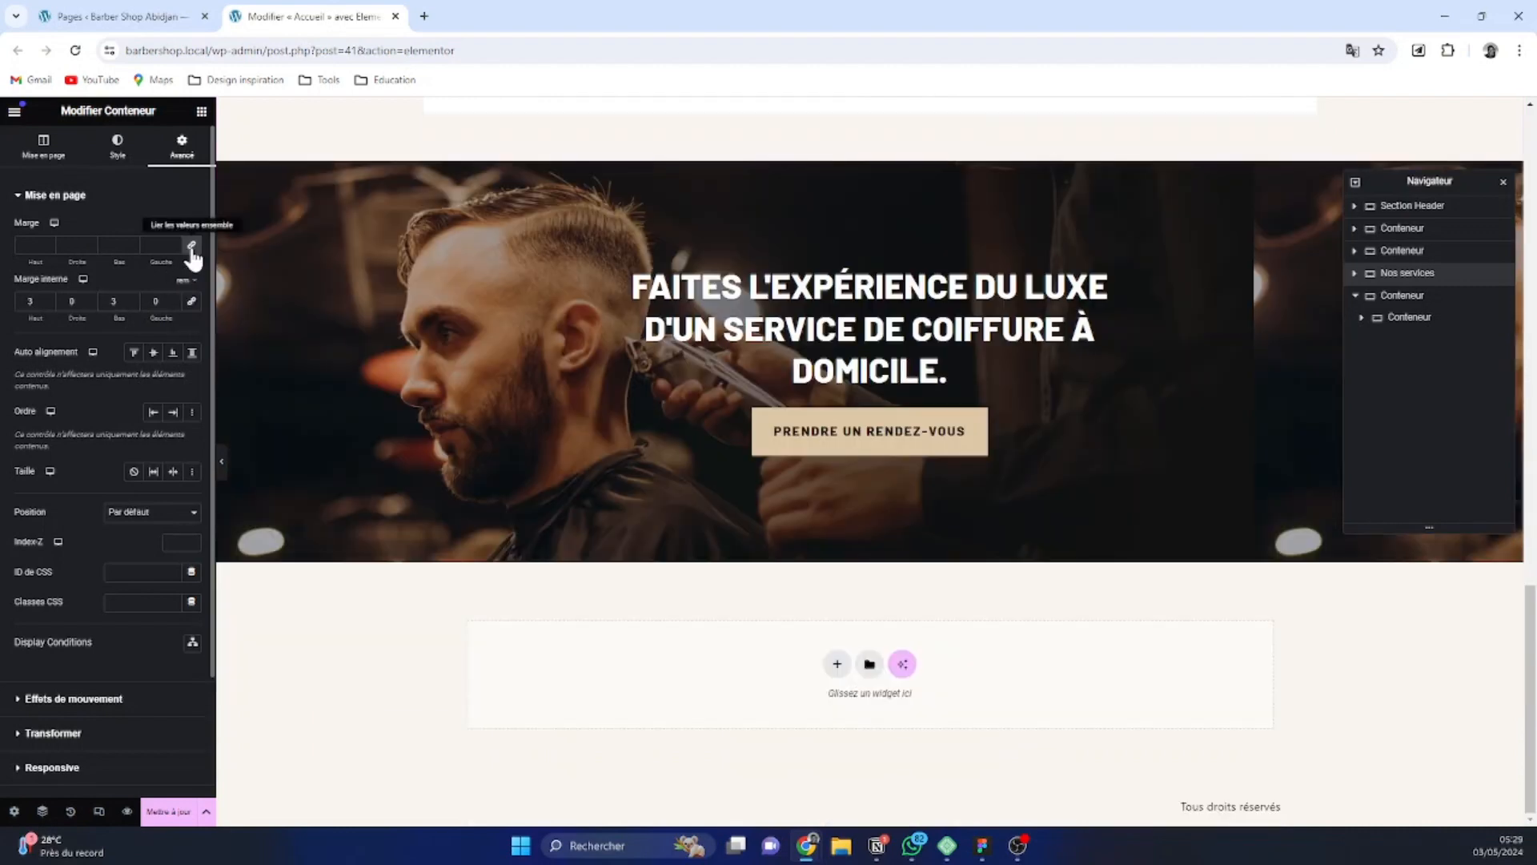
left_click(192, 247)
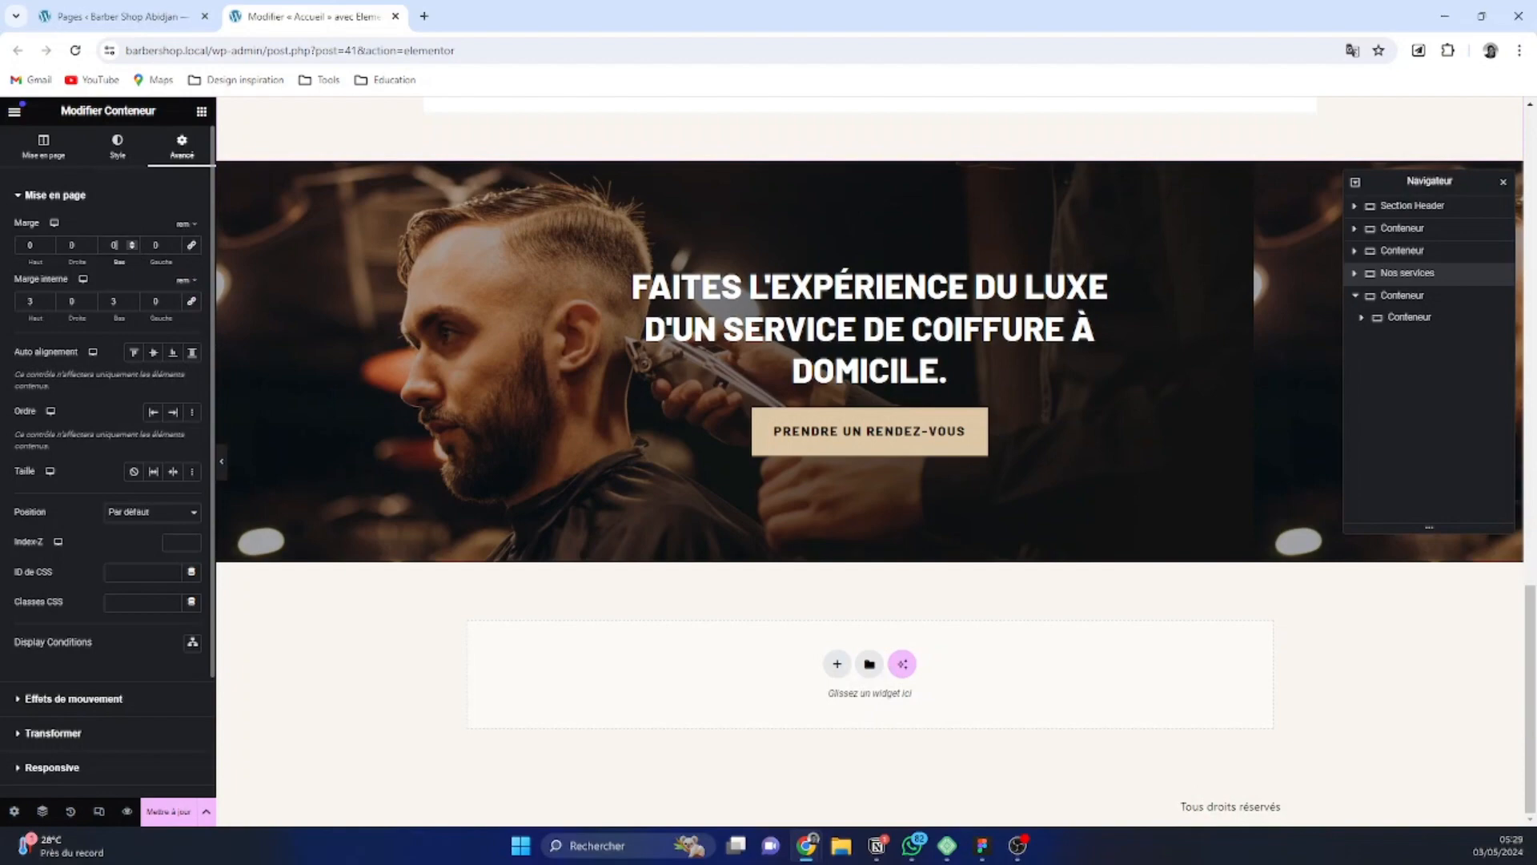
double_click(113, 245)
type("4")
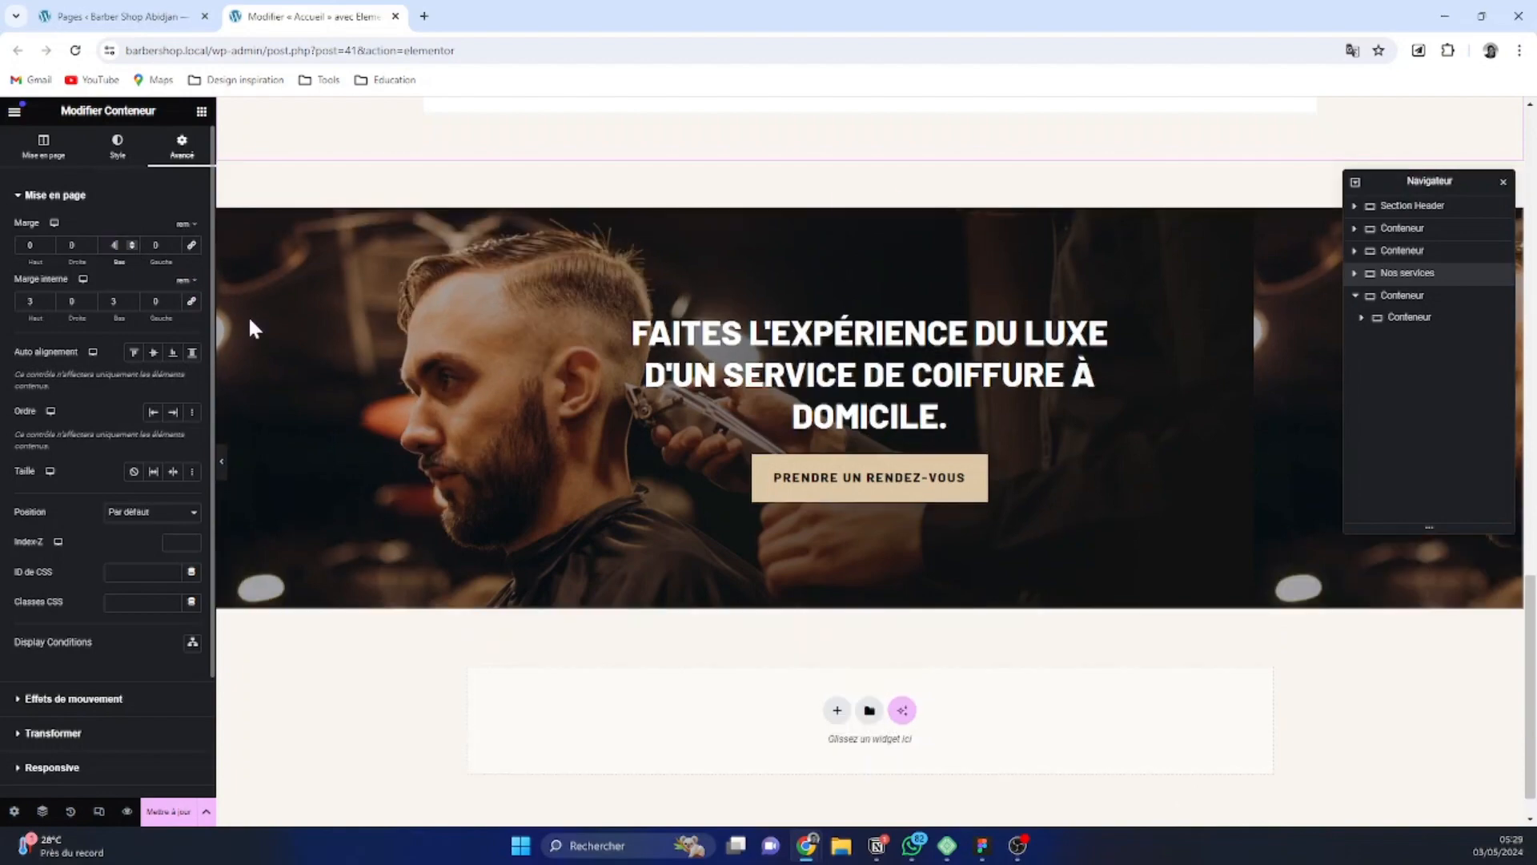
scroll(762, 425, "up", 5)
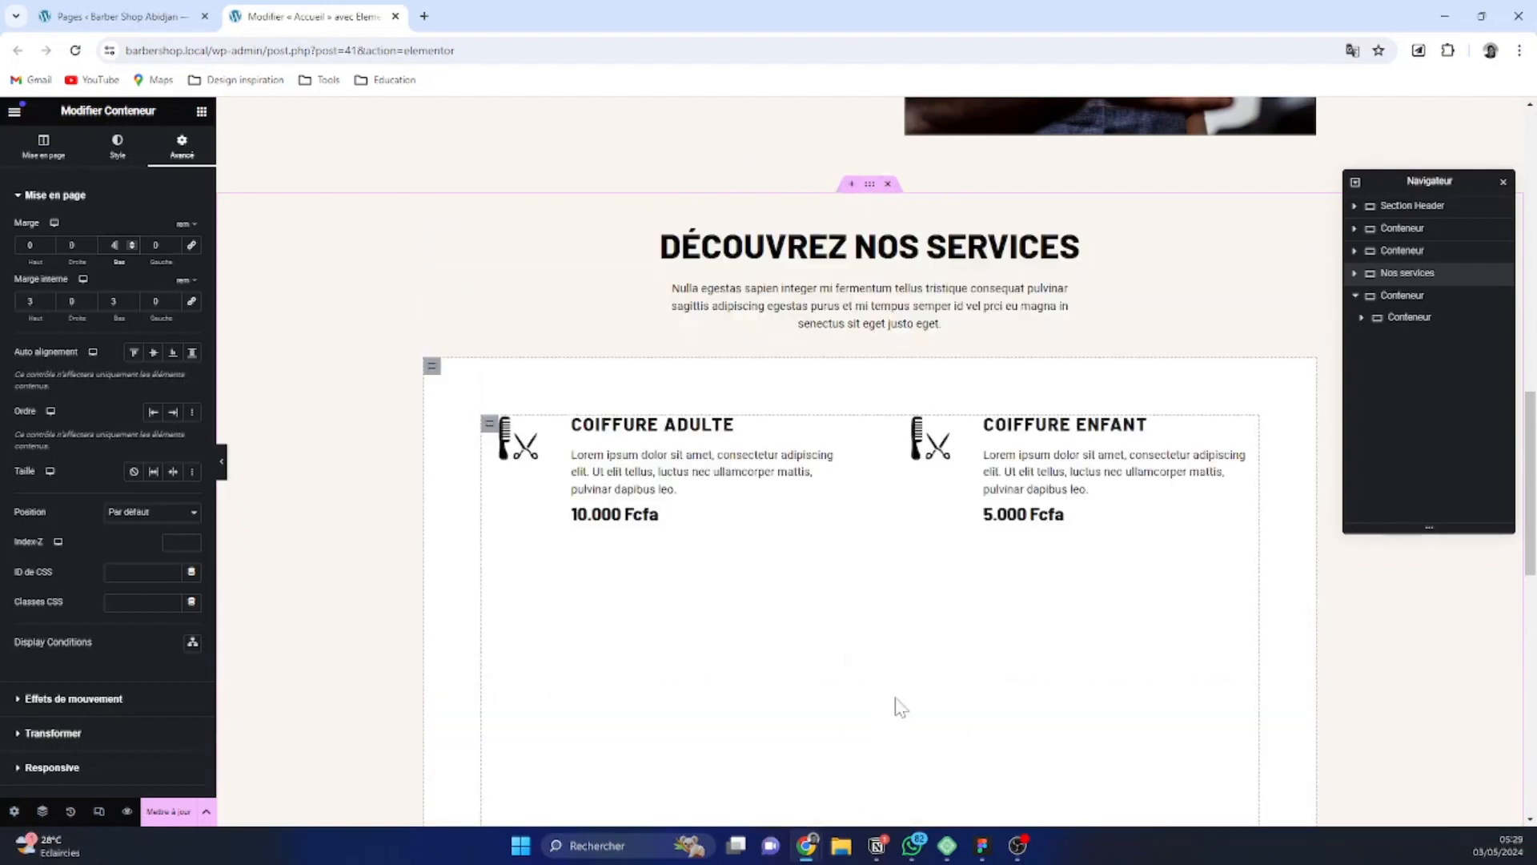
Set the bottom margin of the Nos services section to 5 rem
scroll(896, 704, "down", 5)
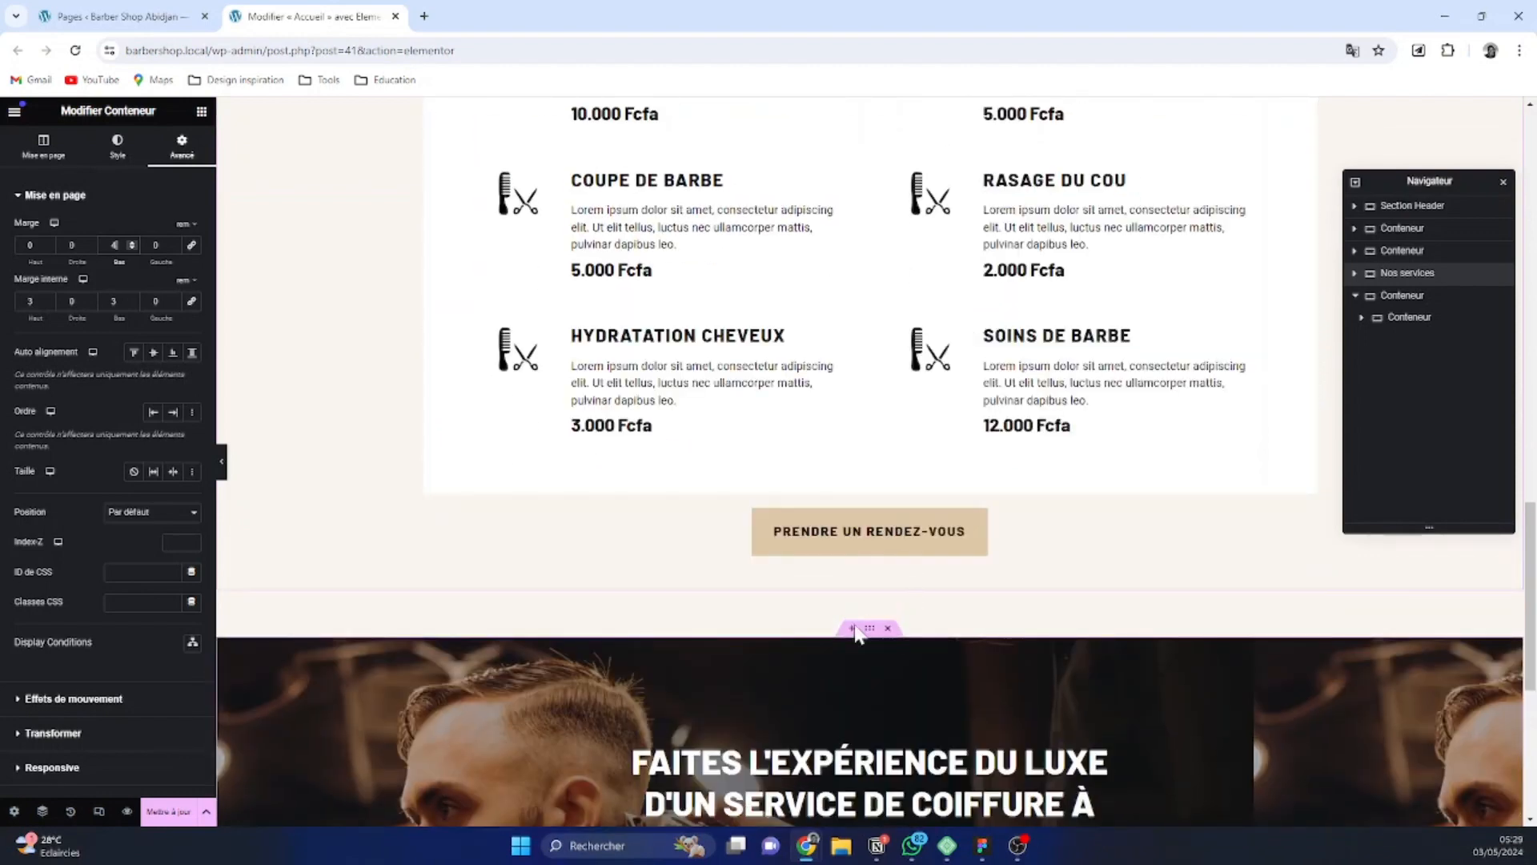
scroll(906, 634, "down", 3)
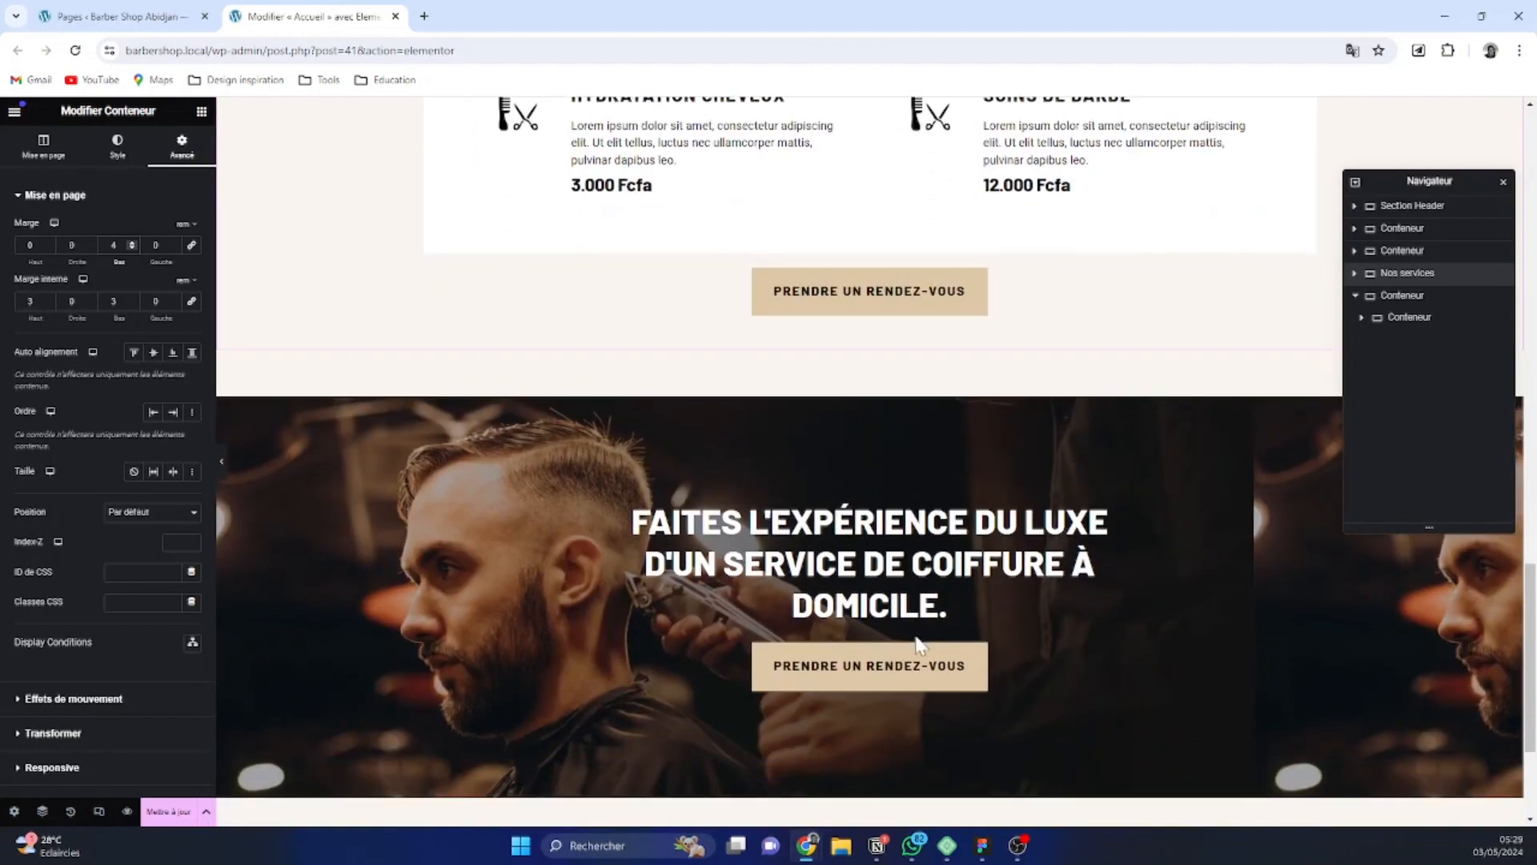
left_click(132, 242)
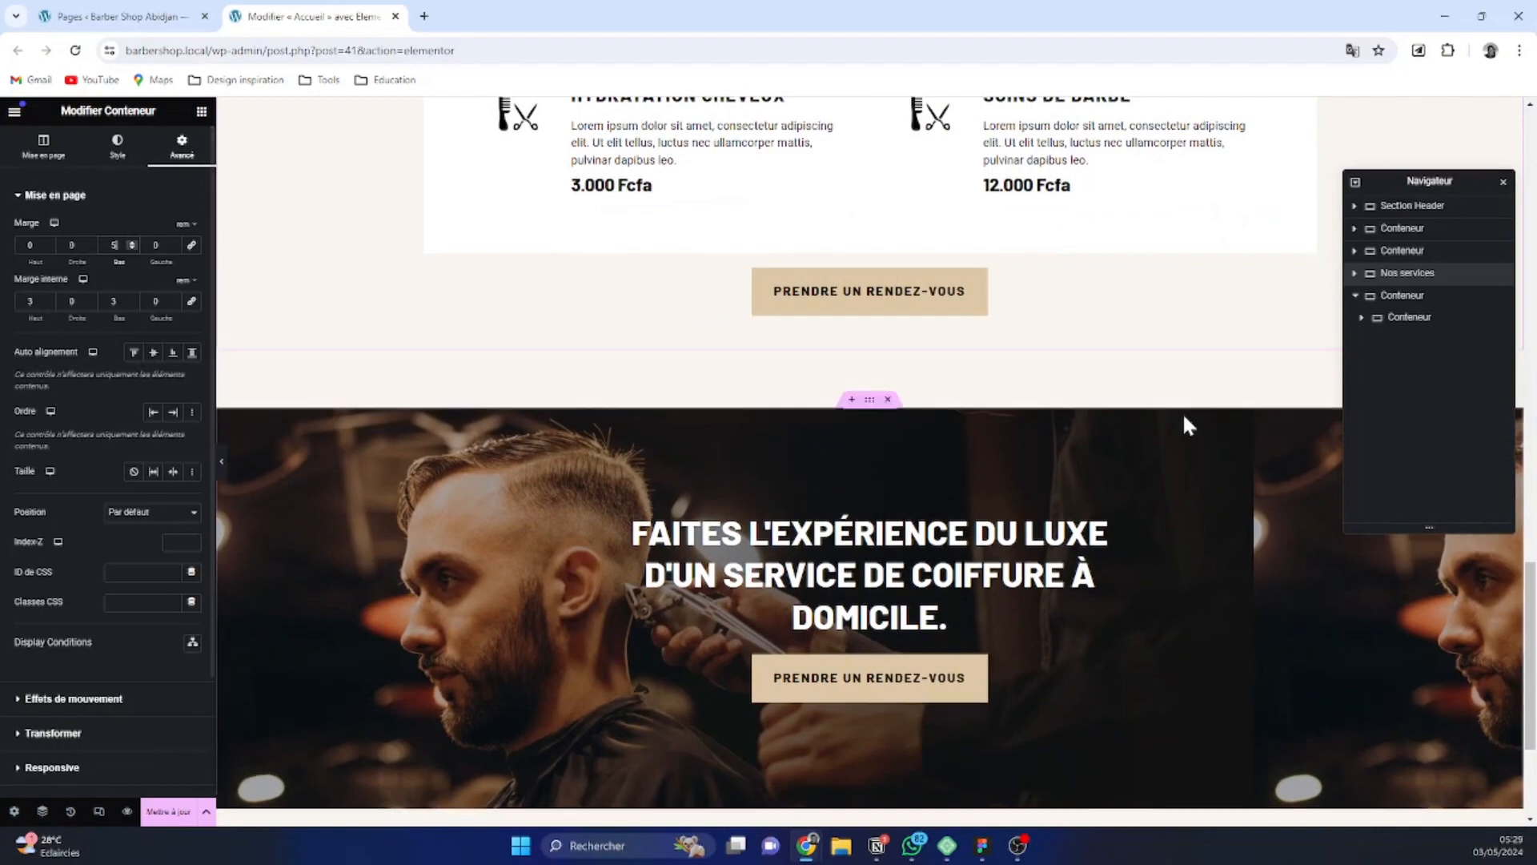
scroll(877, 316, "down", 2)
scroll(875, 316, "up", 4)
scroll(949, 339, "down", 3)
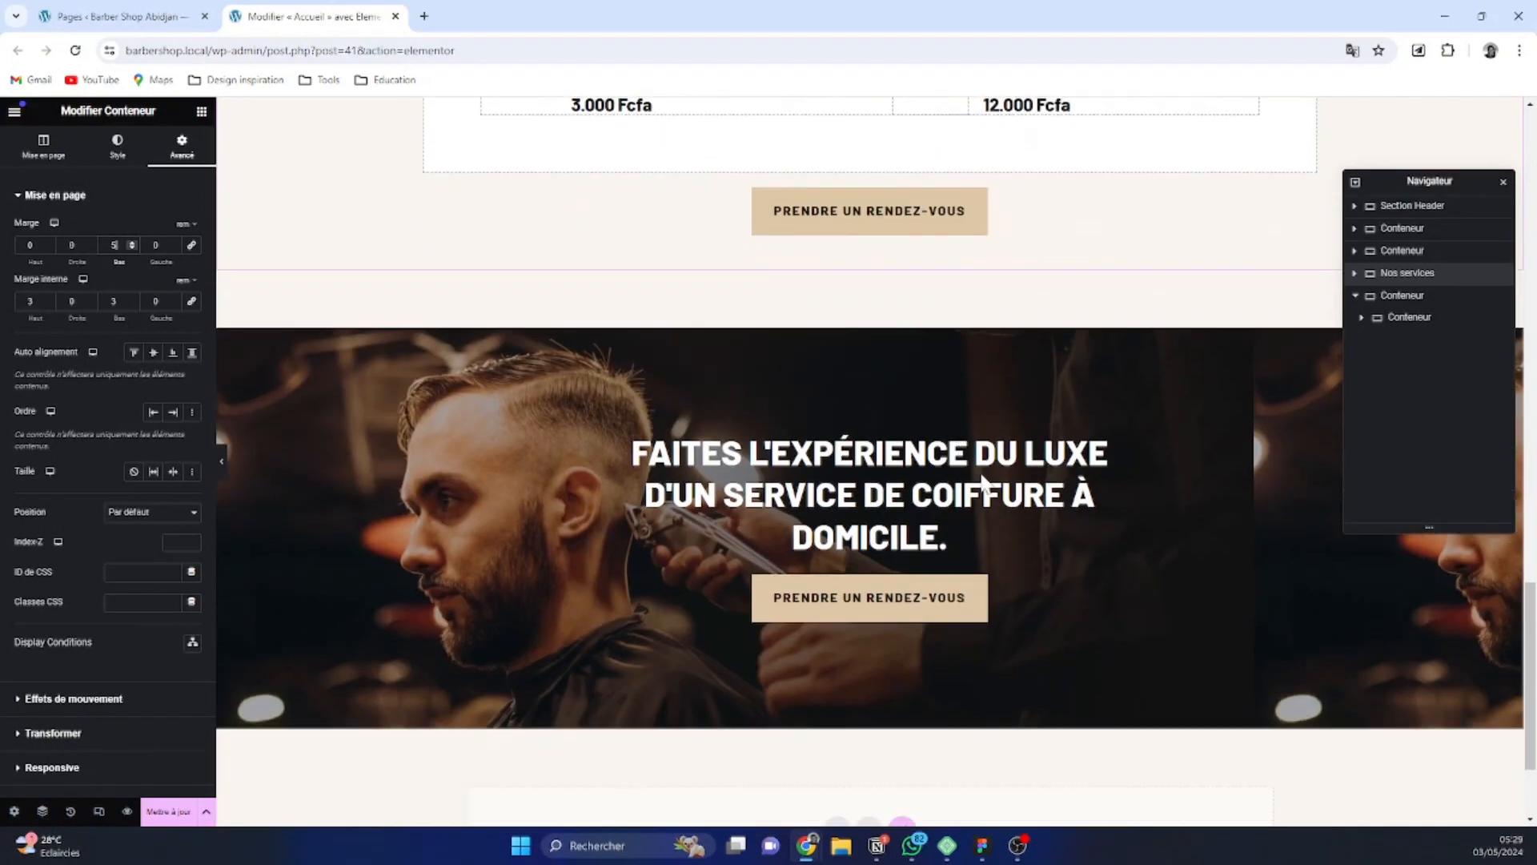
Add a new single-column Flexbox container below the call-to-action section
scroll(810, 547, "down", 2)
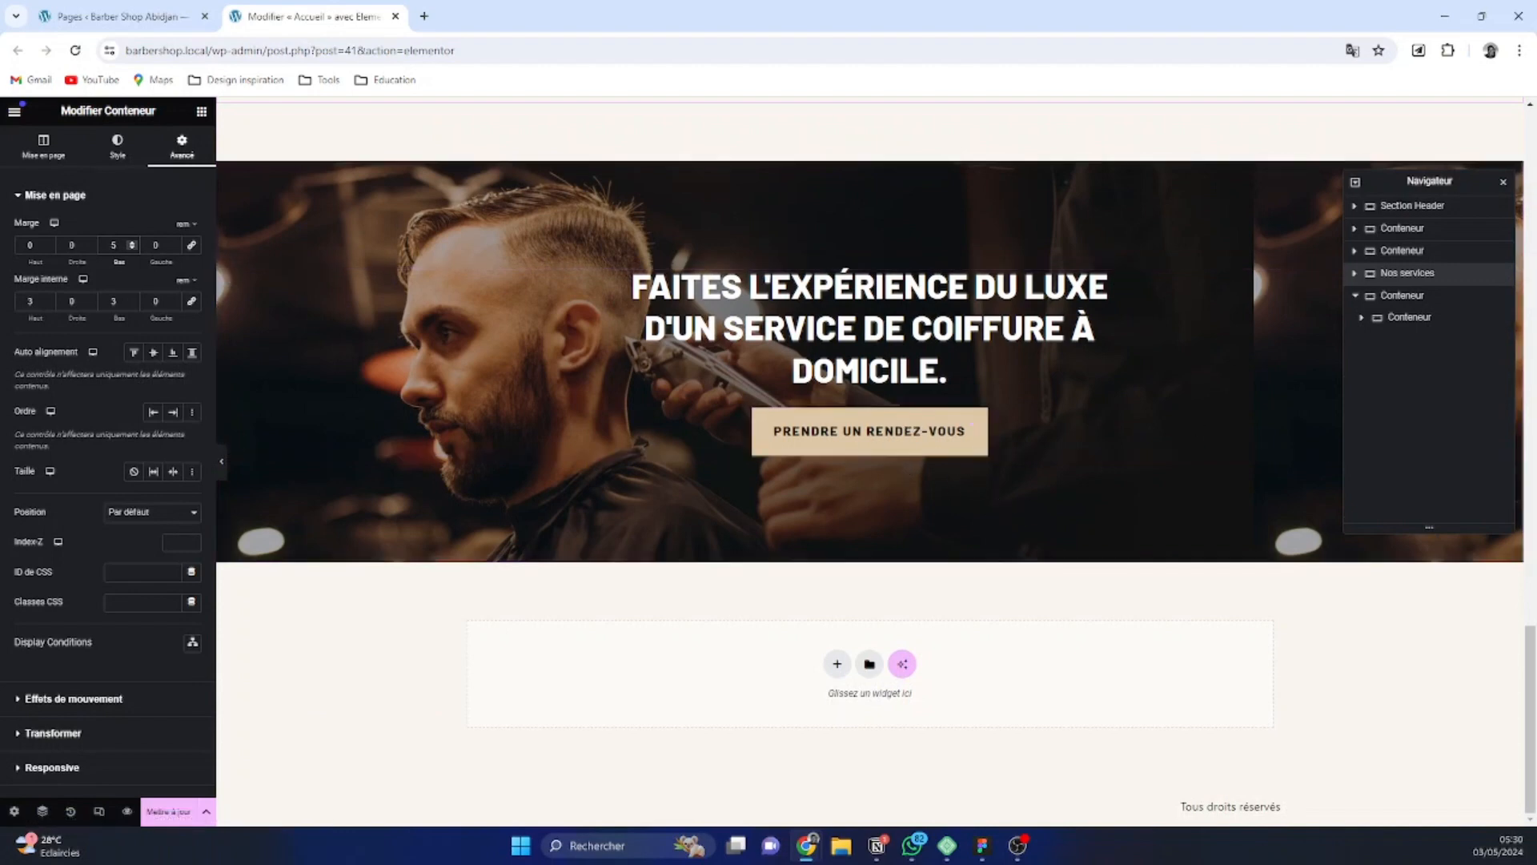
left_click(835, 667)
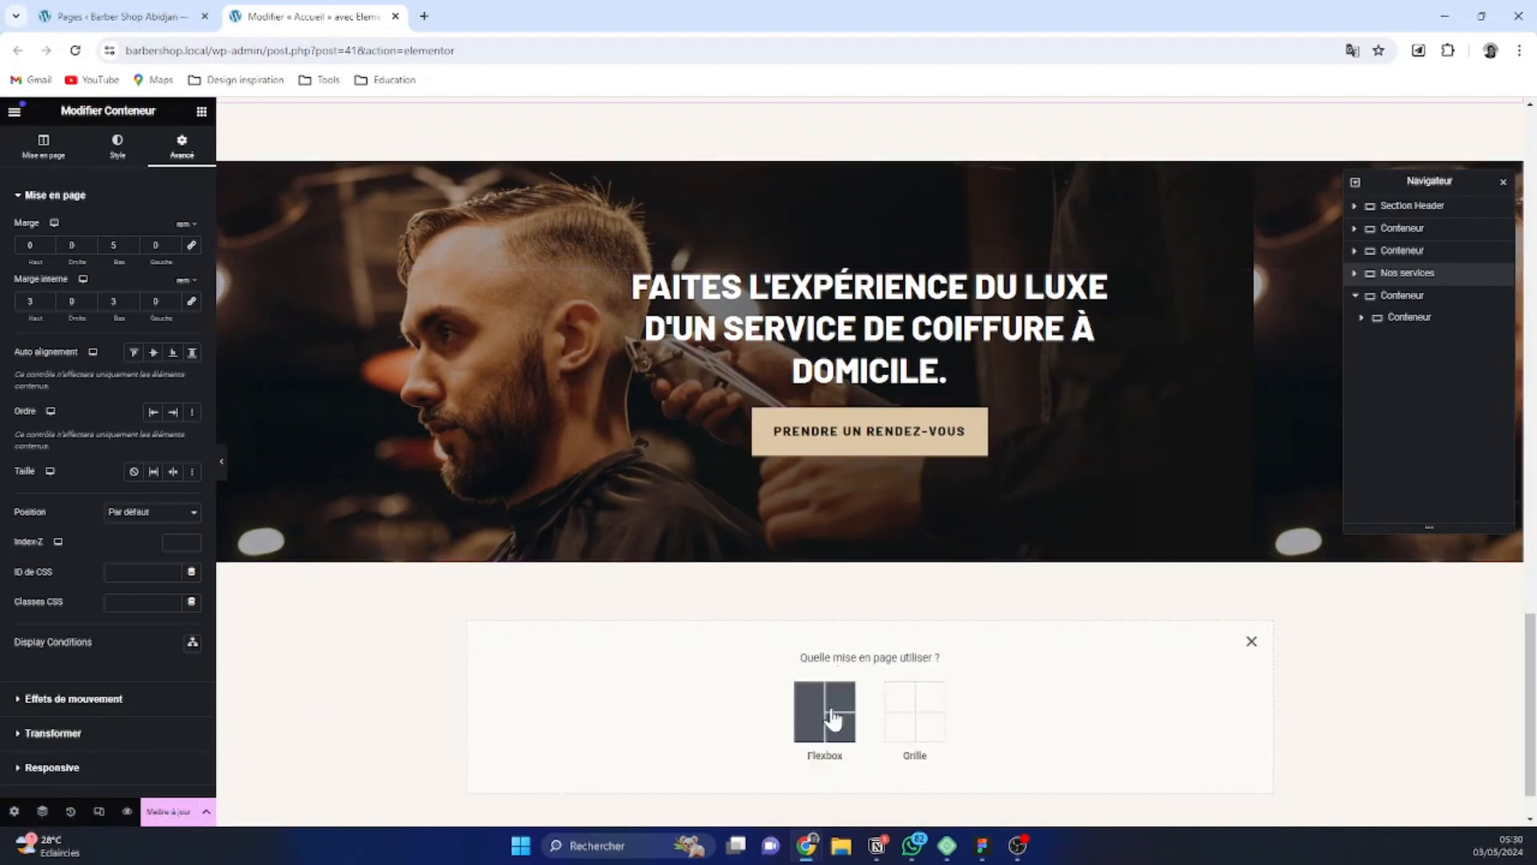
left_click(827, 715)
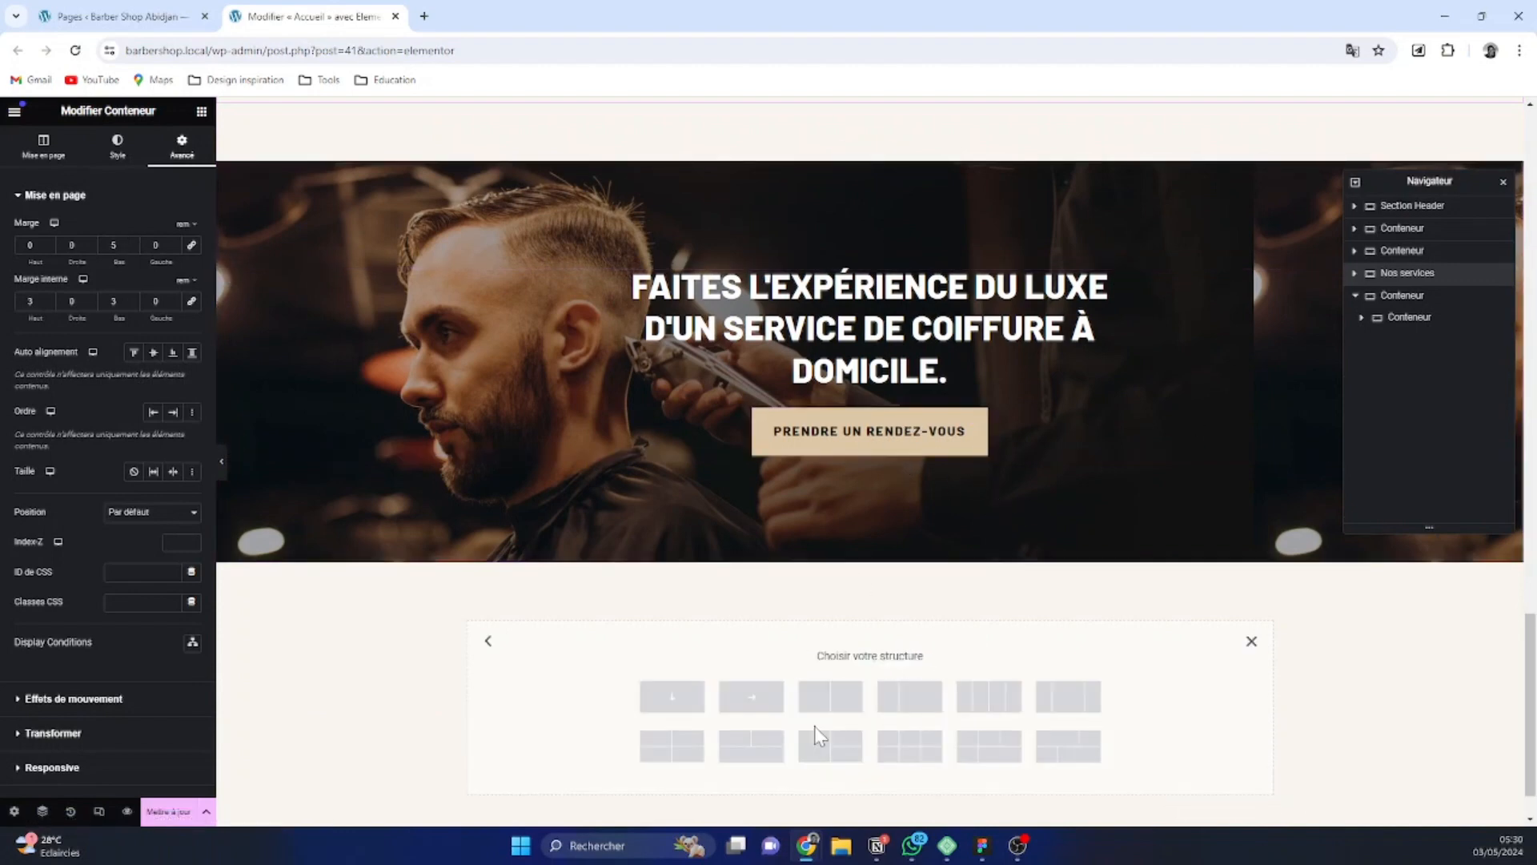
left_click(675, 703)
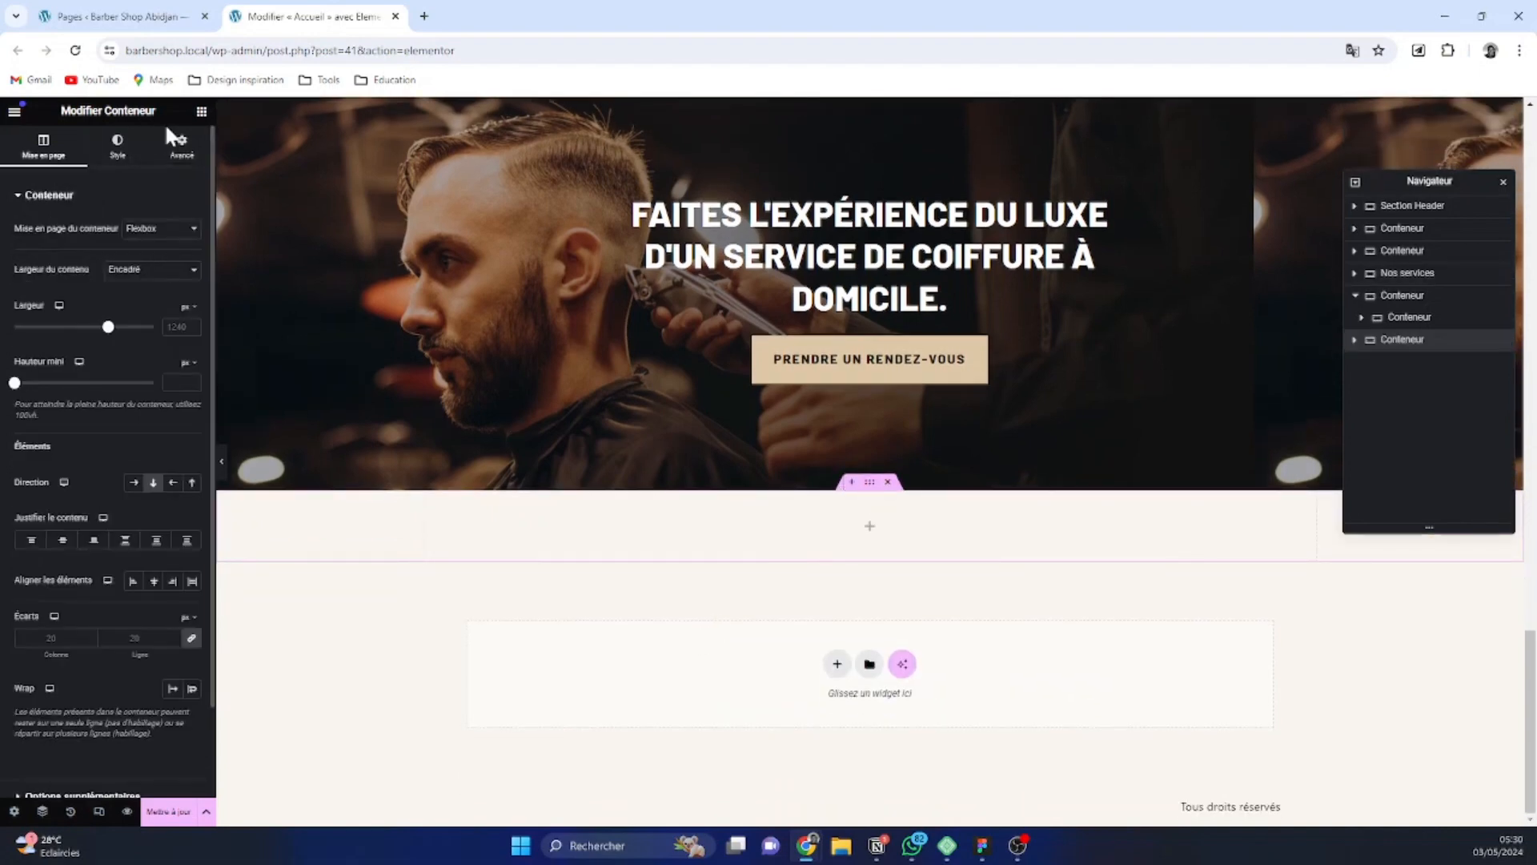
Set the new container's padding in rem to 4 at the top and bottom and 0 on both sides, with the values unlinked
left_click(181, 146)
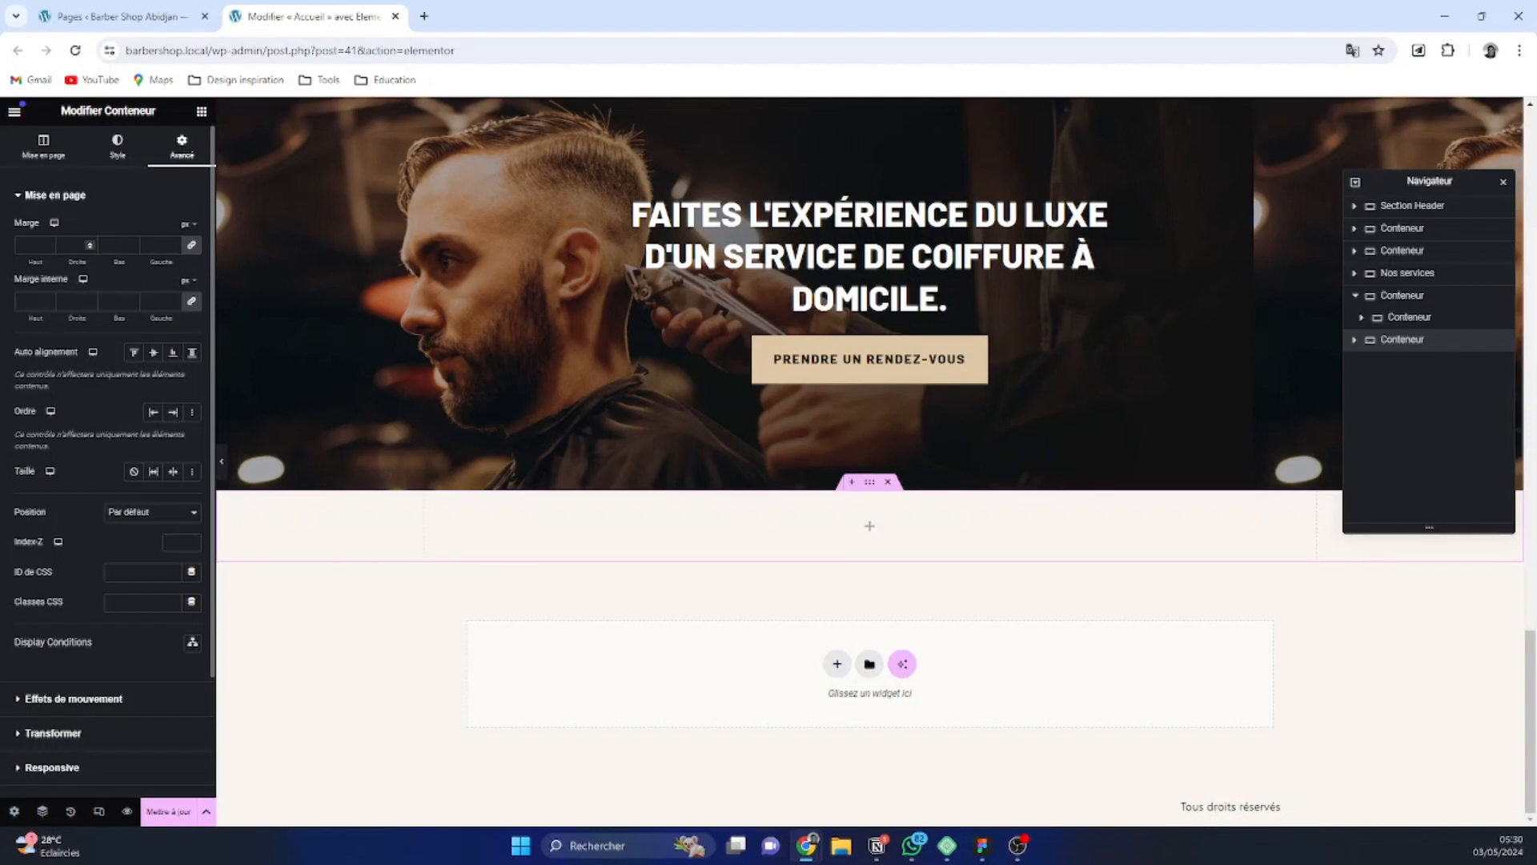
left_click(189, 280)
left_click(189, 343)
left_click(32, 301)
type("4")
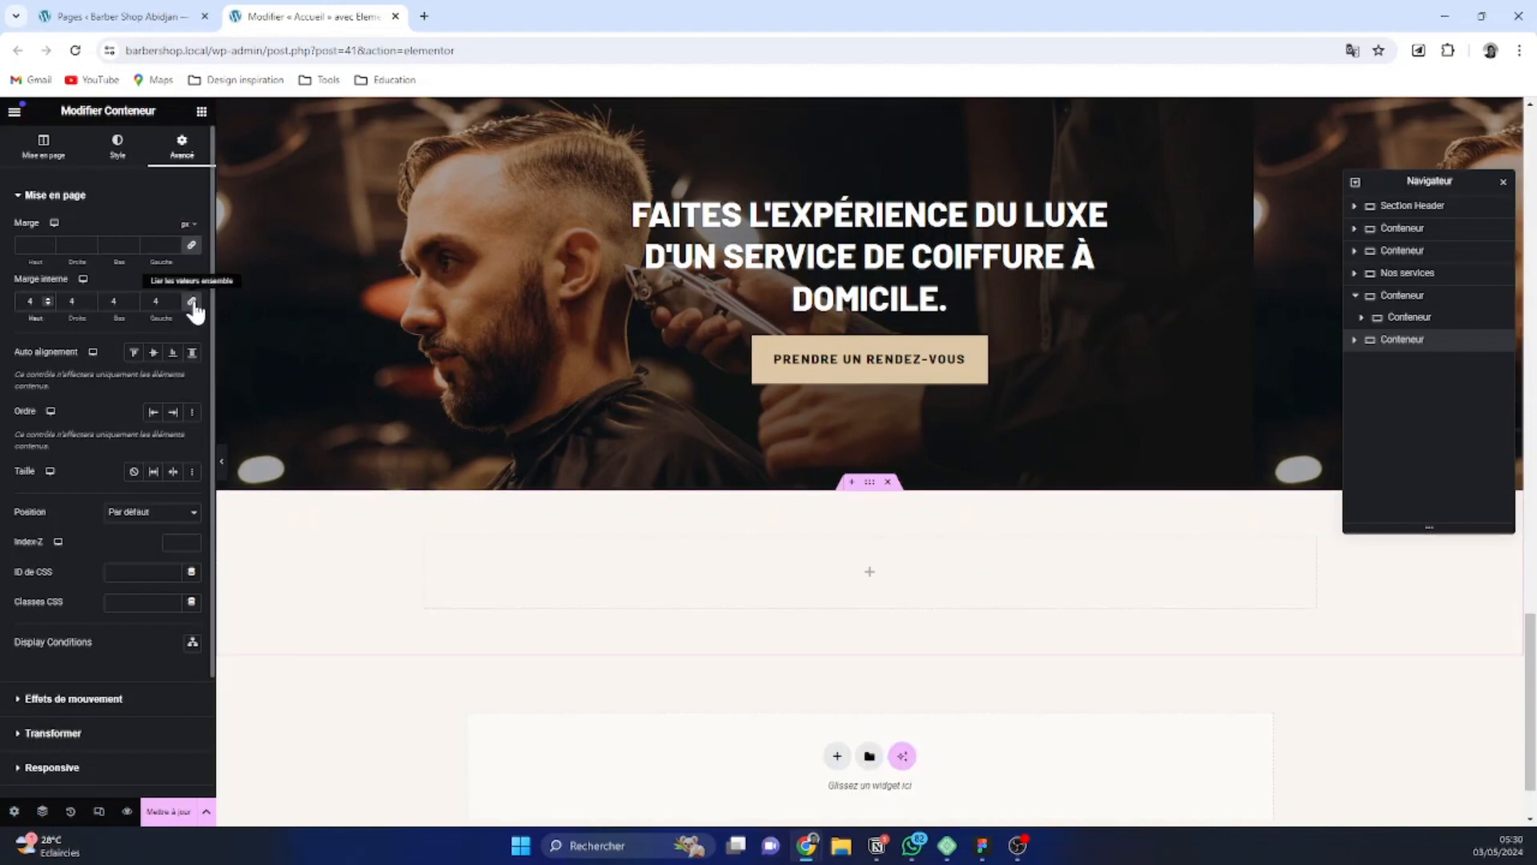
triple_click(176, 303)
left_click(176, 304)
left_click(192, 302)
left_click_drag(36, 302, 10, 300)
type("4")
key("Tab")
key("Tab")
type("4")
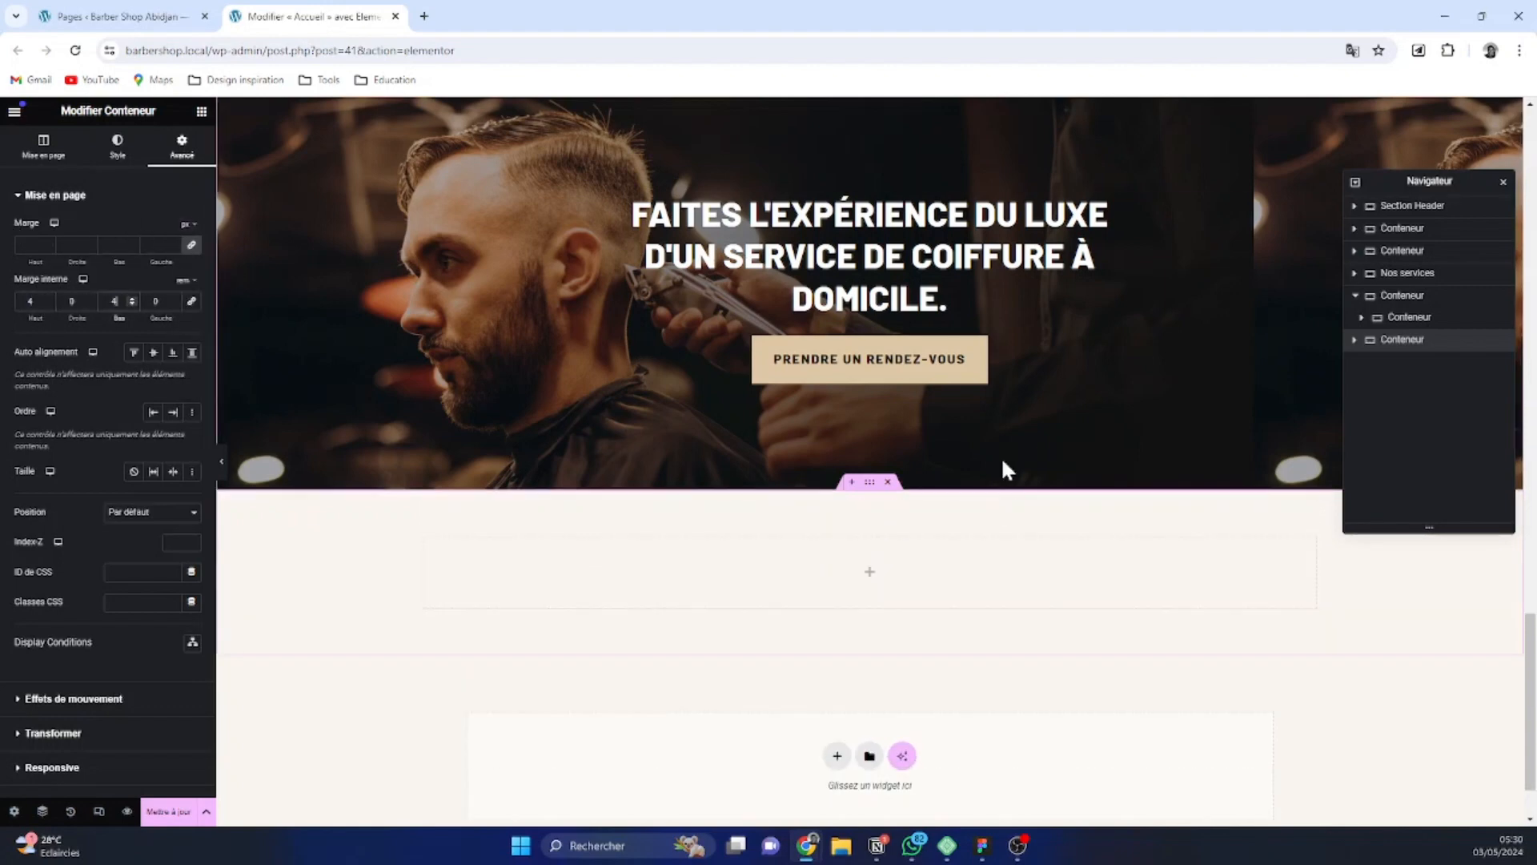
Insert two inner containers stacked inside the new section
left_click(202, 112)
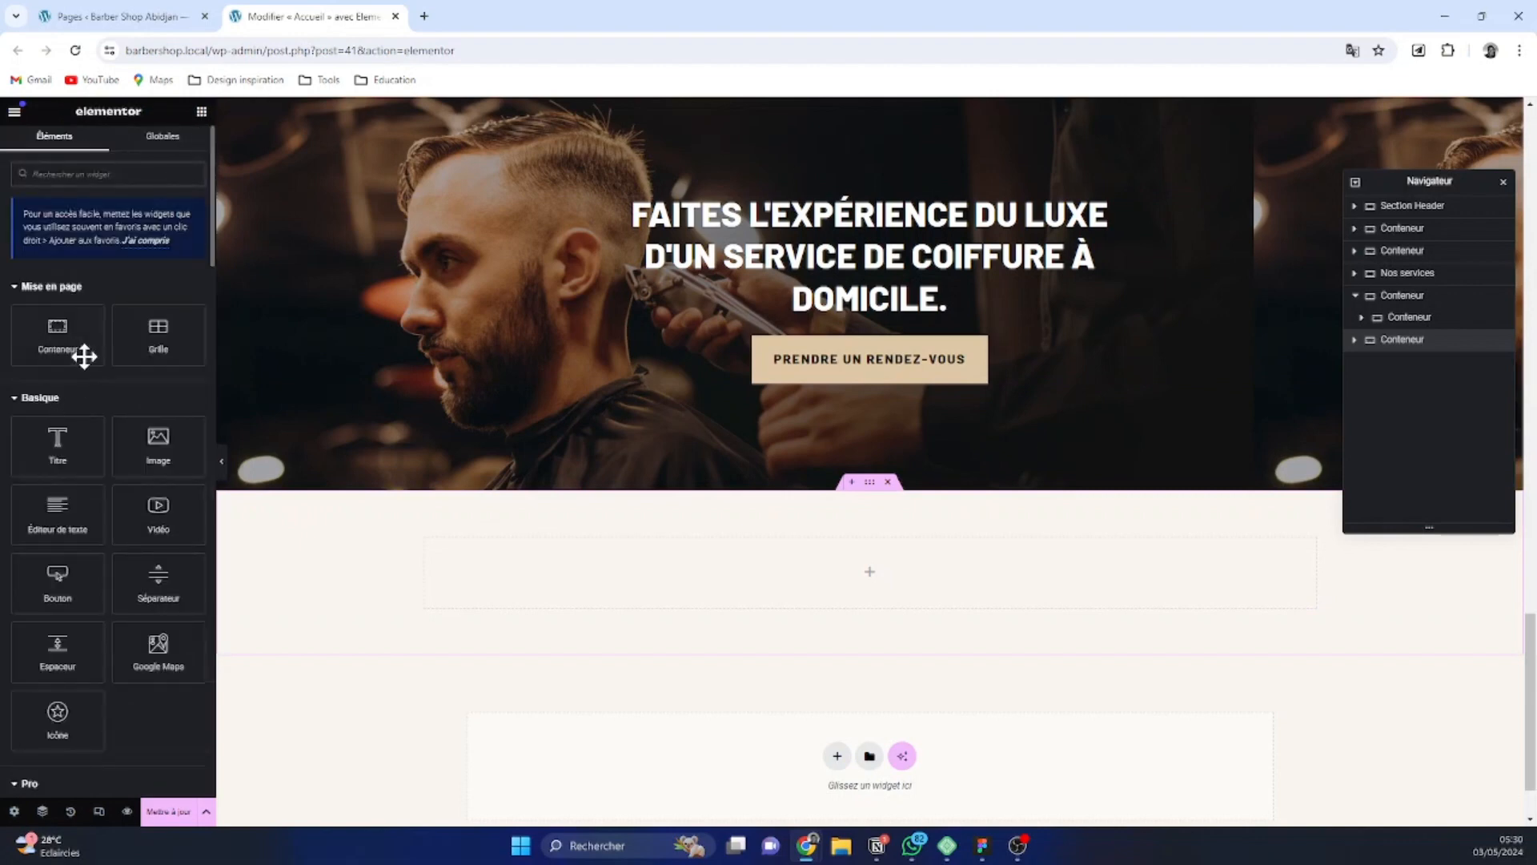
left_click_drag(82, 354, 897, 583)
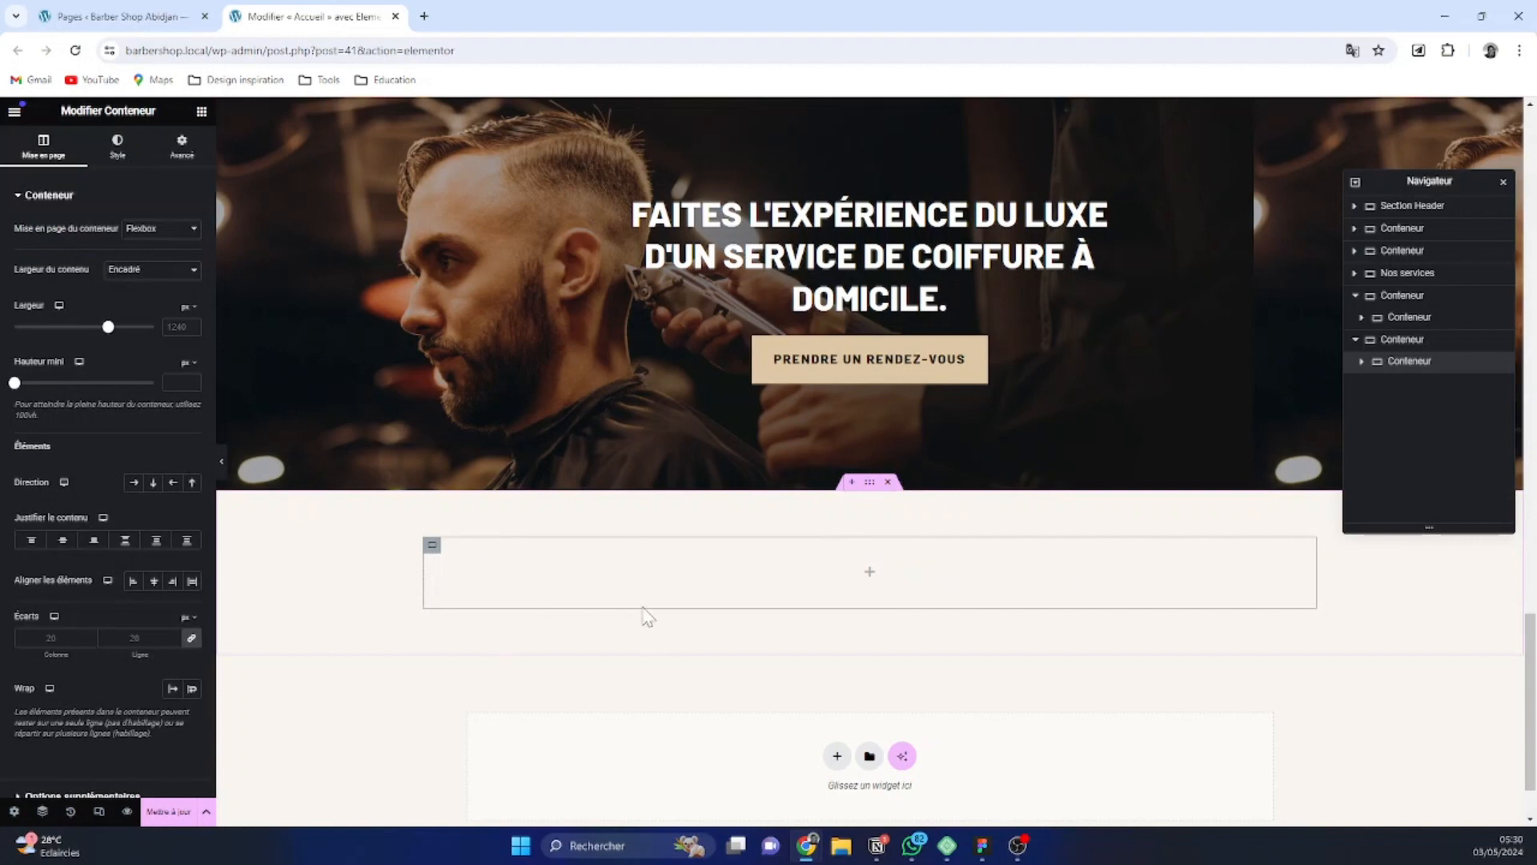
left_click(1381, 345)
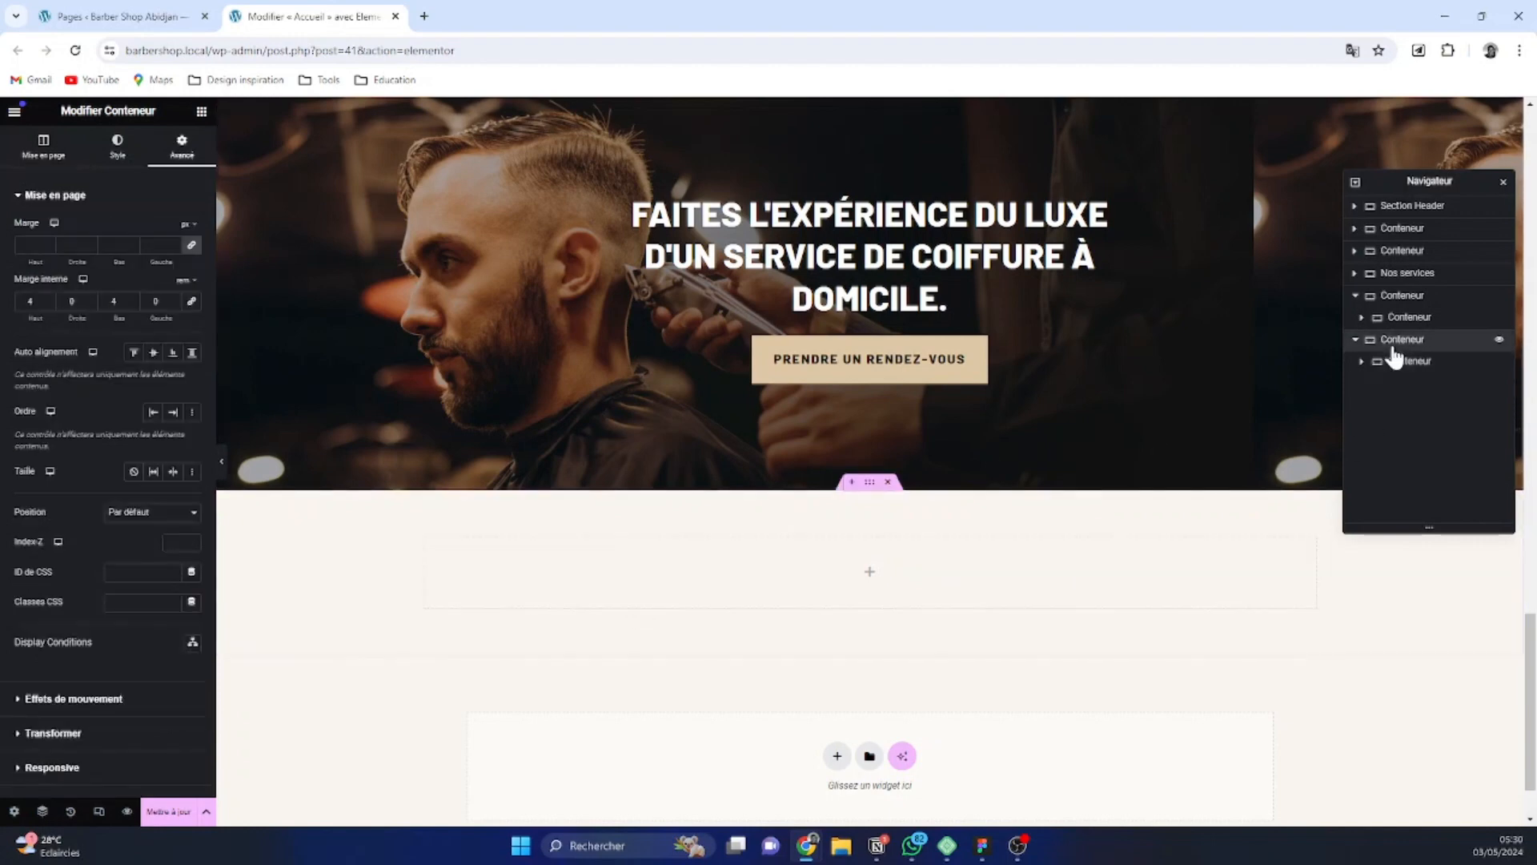
left_click(200, 112)
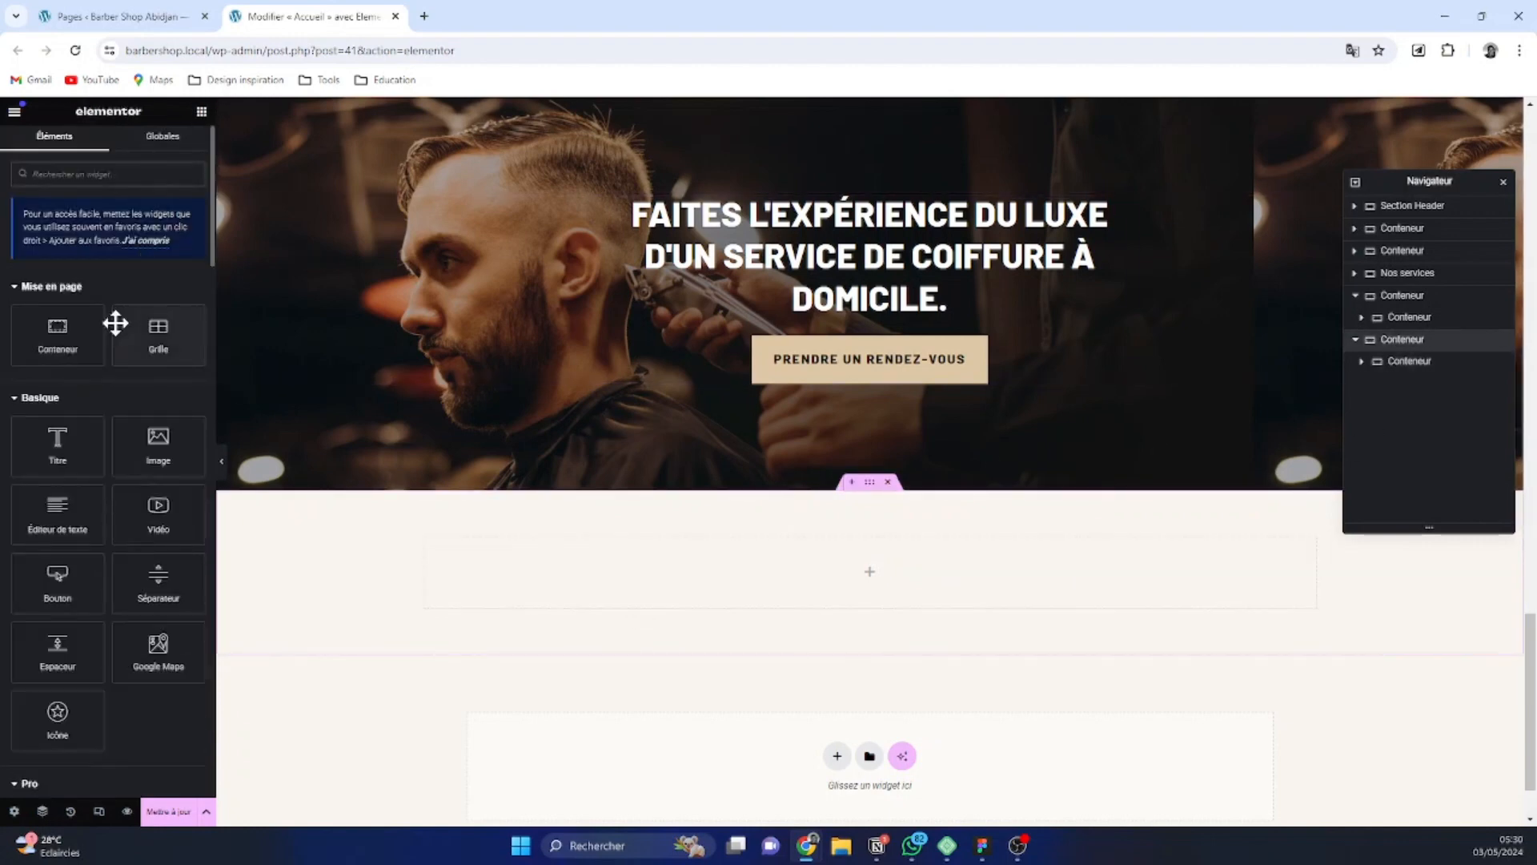
left_click_drag(68, 332, 1015, 539)
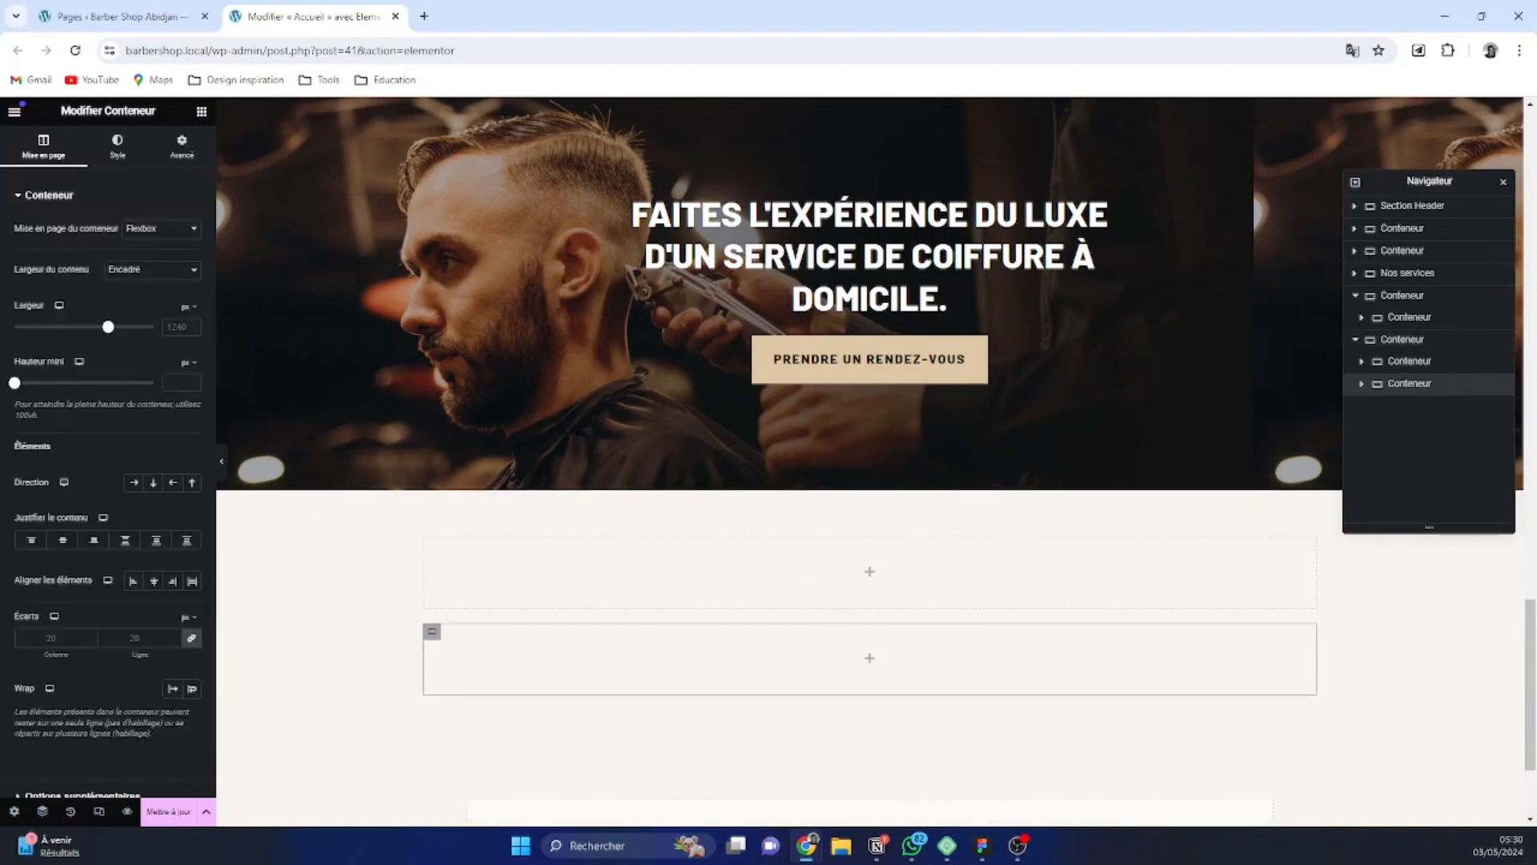
Switch to the Site salon de coiffure design in Figma, examine the layout of the Pourquoi nous choisir section, and return to the page editor
scroll(945, 785, "down", 2)
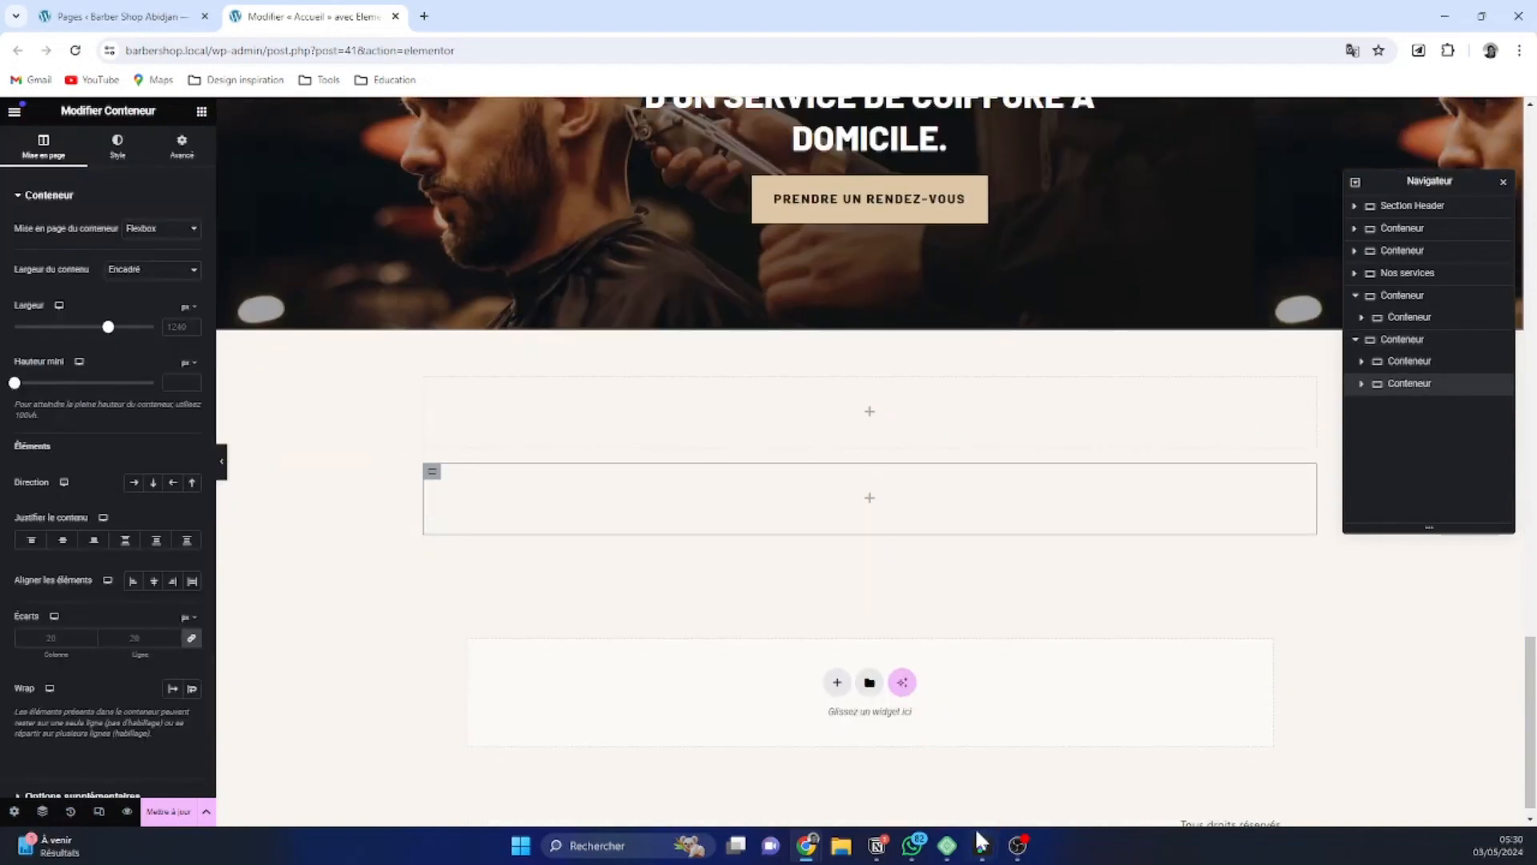
mouse_move(985, 851)
left_click(937, 801)
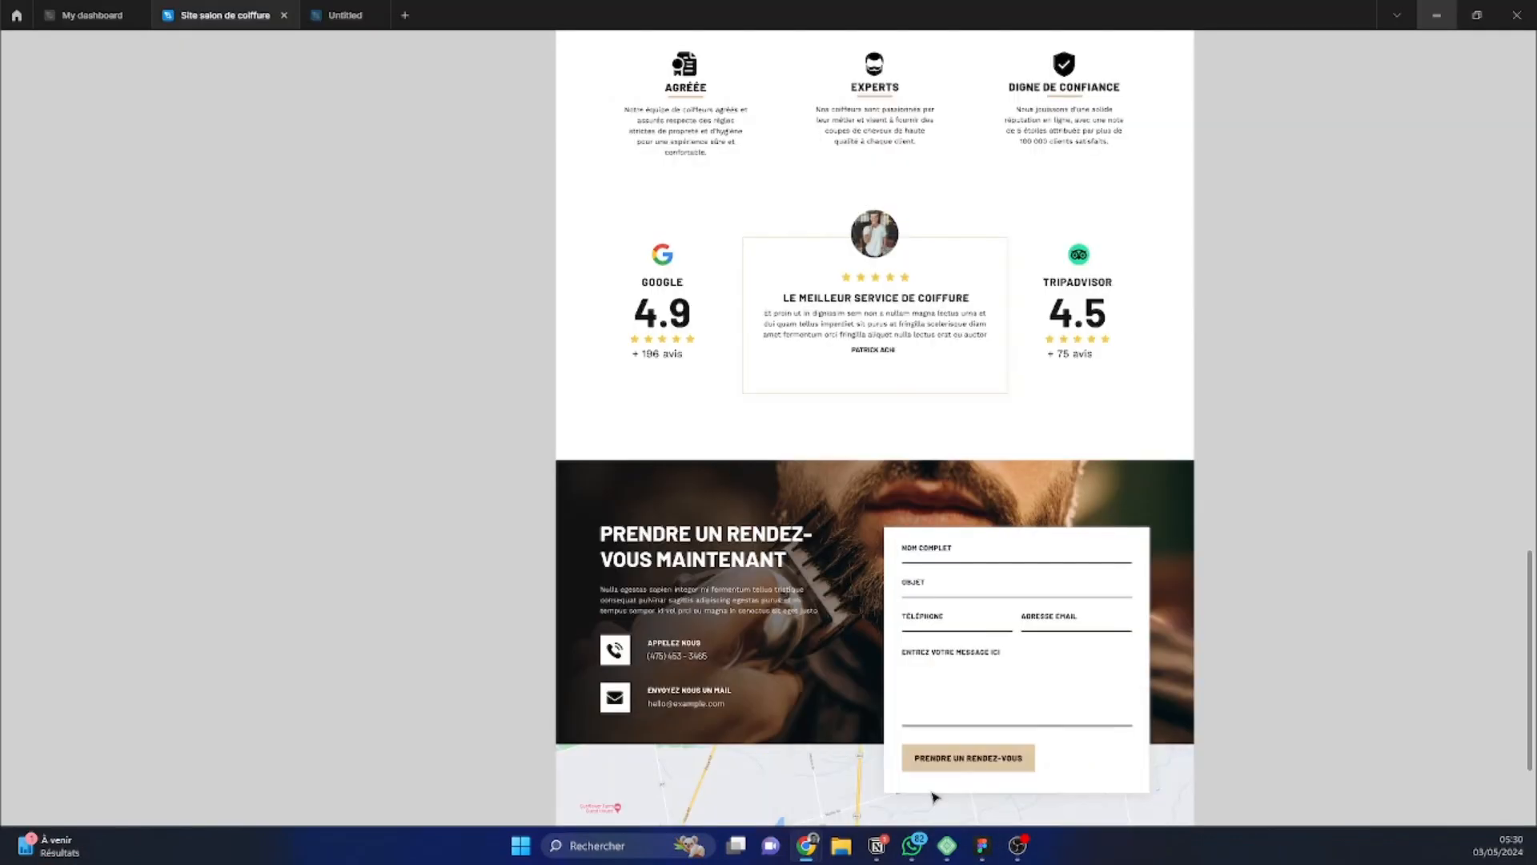
scroll(1028, 553, "up", 4)
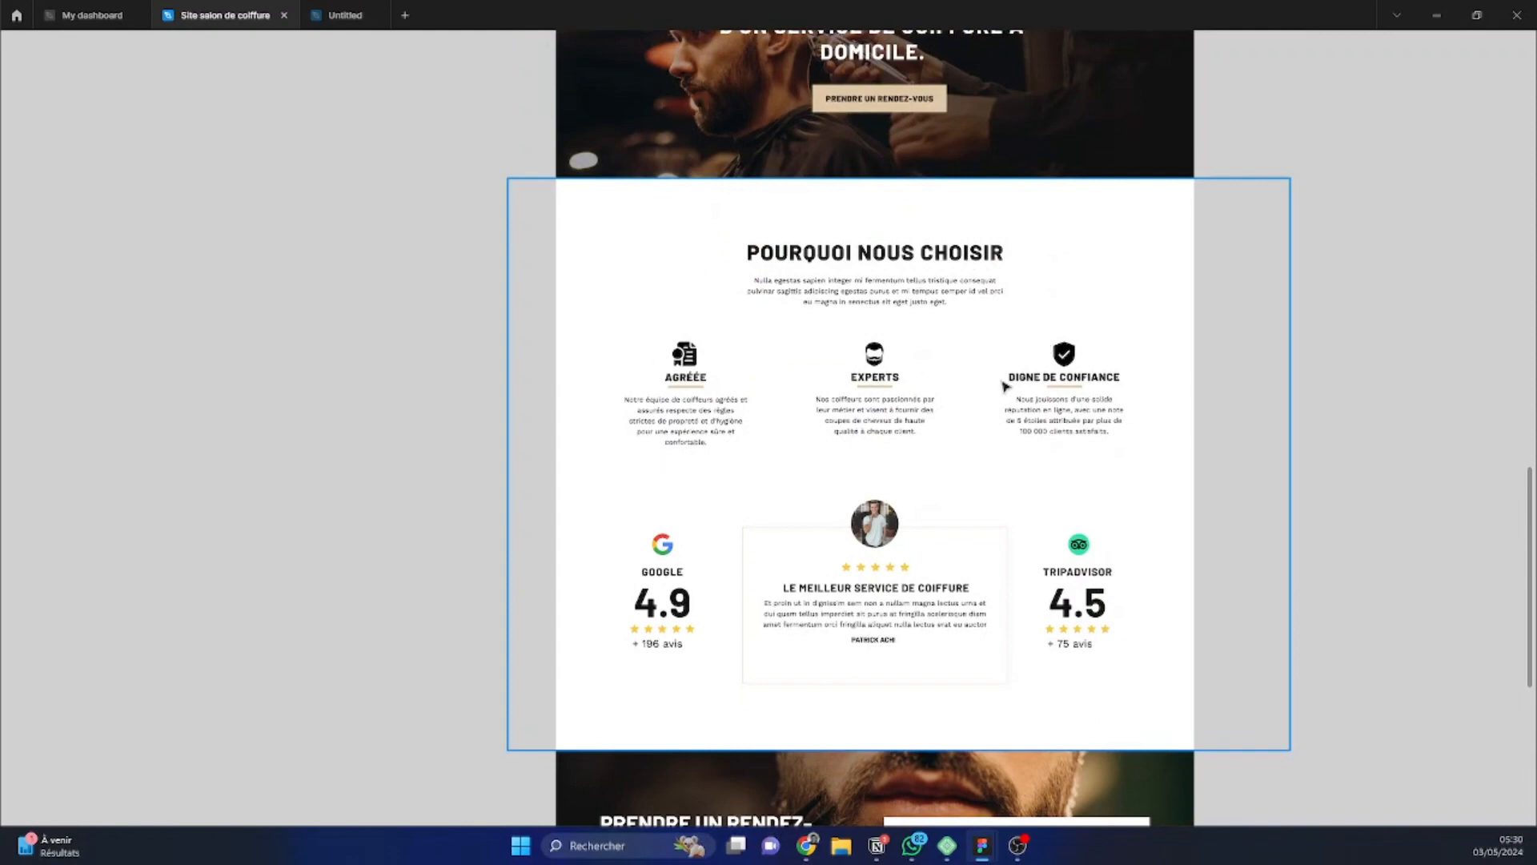
scroll(927, 365, "down", 1)
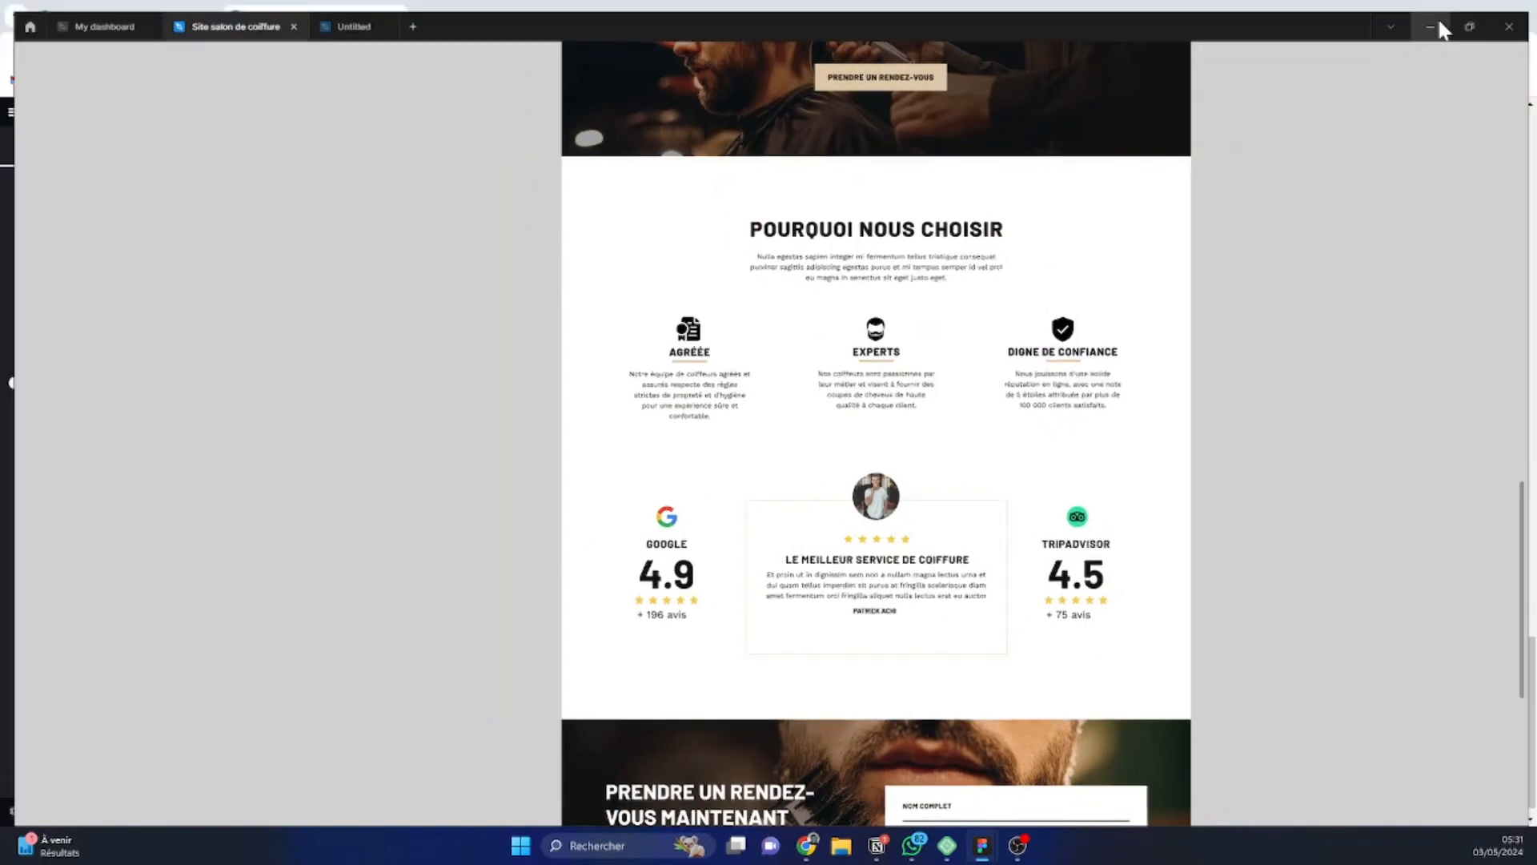
left_click(1438, 17)
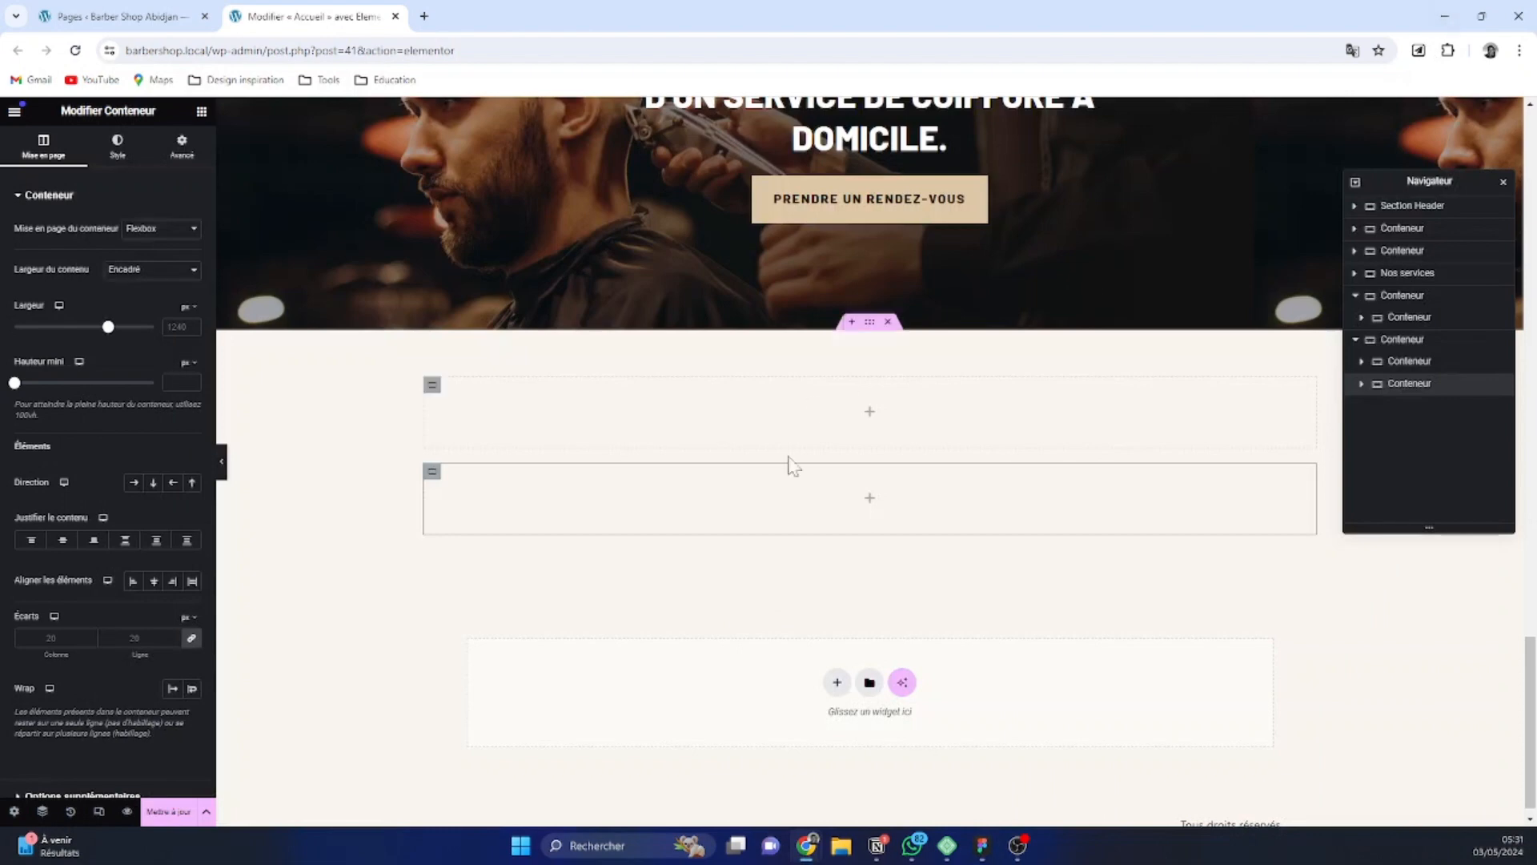
Add a third inner container at the end of the new section
left_click(869, 322)
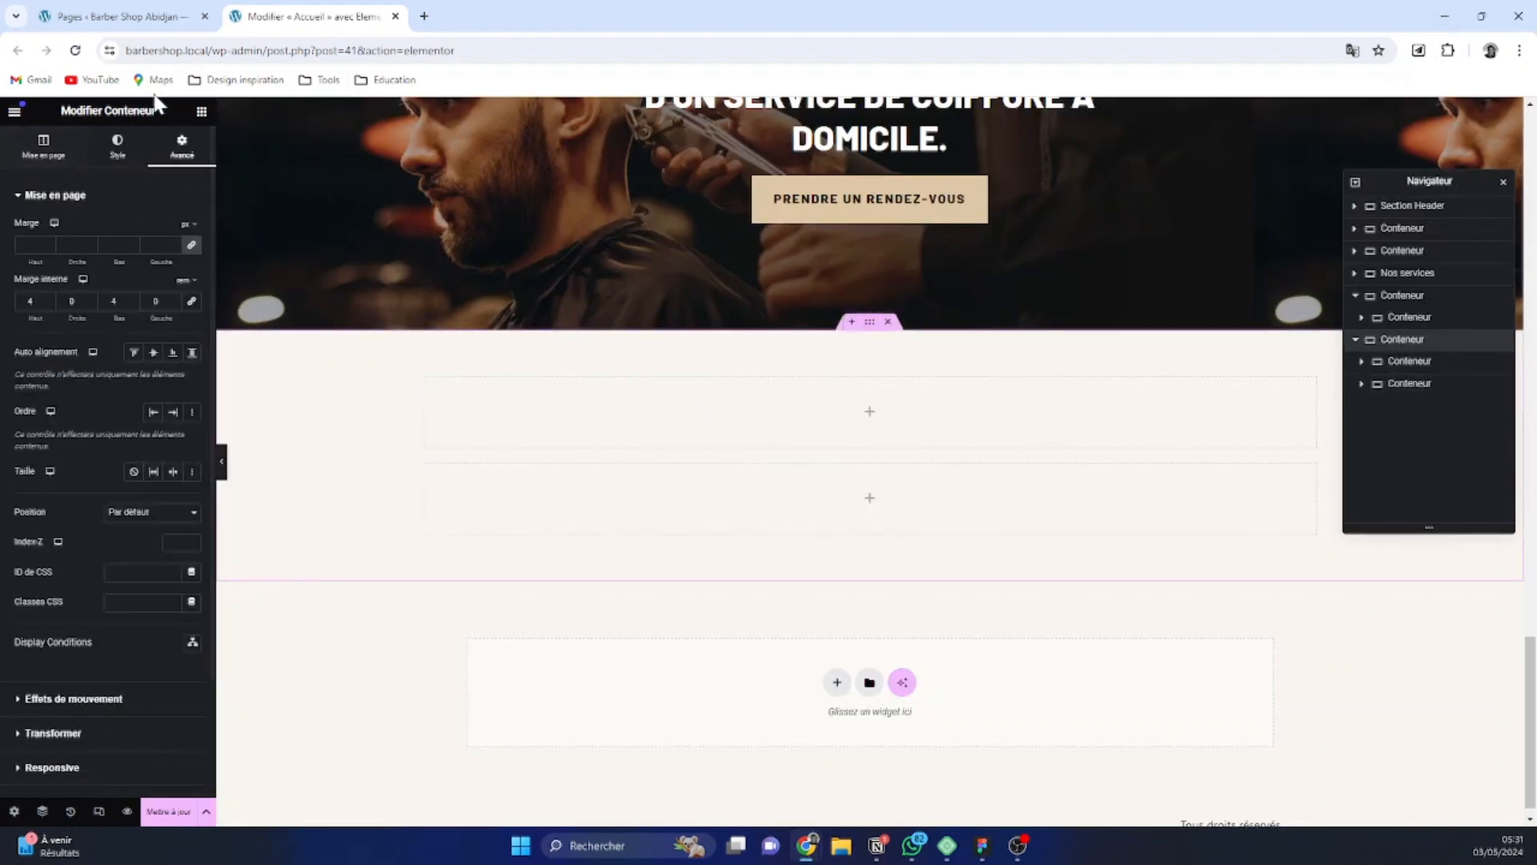
left_click(202, 112)
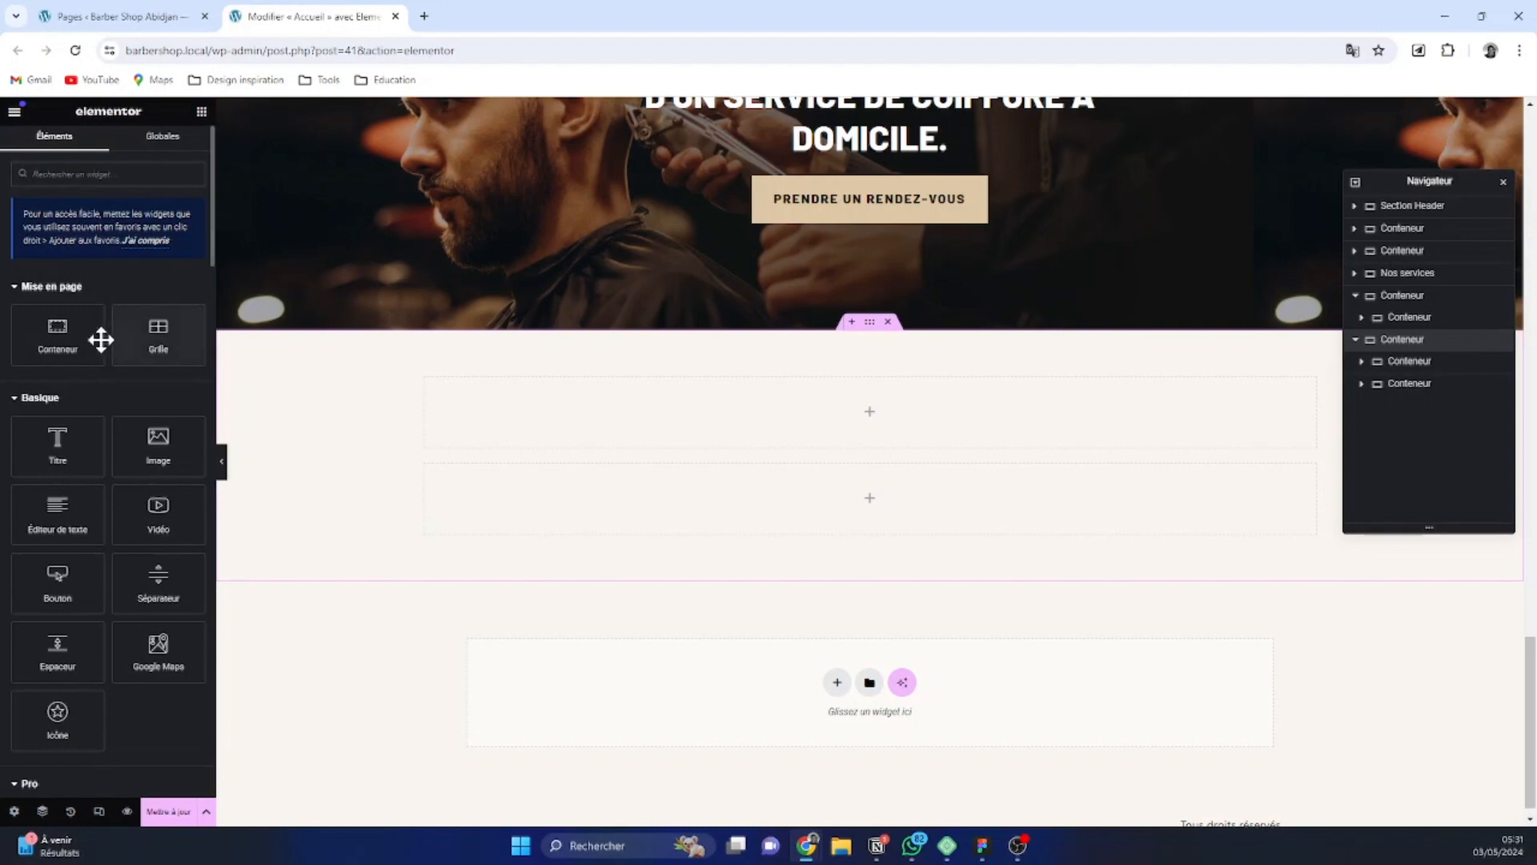
left_click_drag(100, 336, 611, 477)
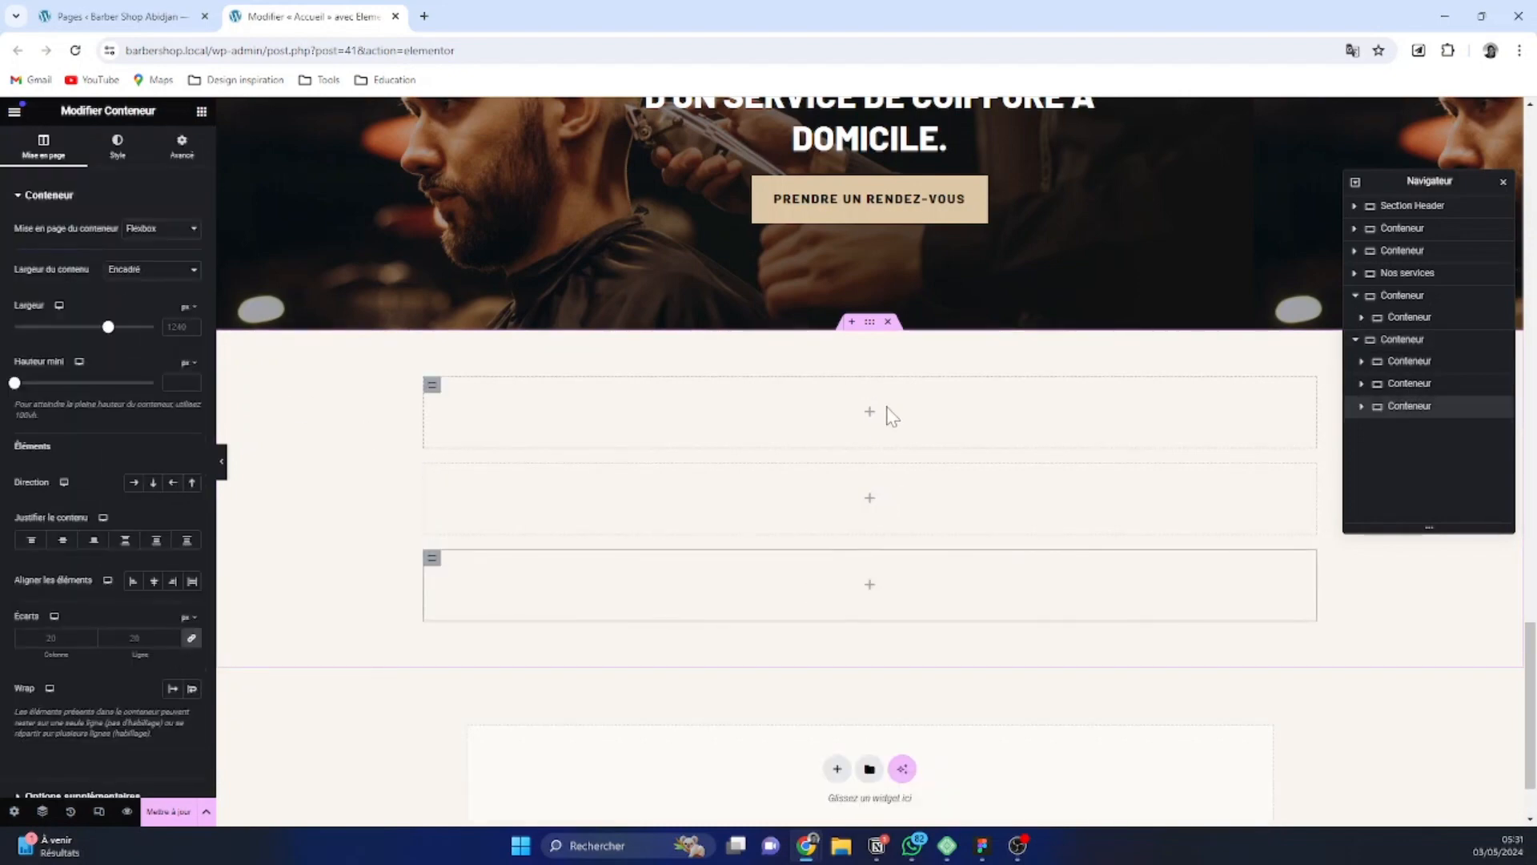
Copy the inner container that holds the Découvrez nos services heading and its intro text
left_click(433, 387)
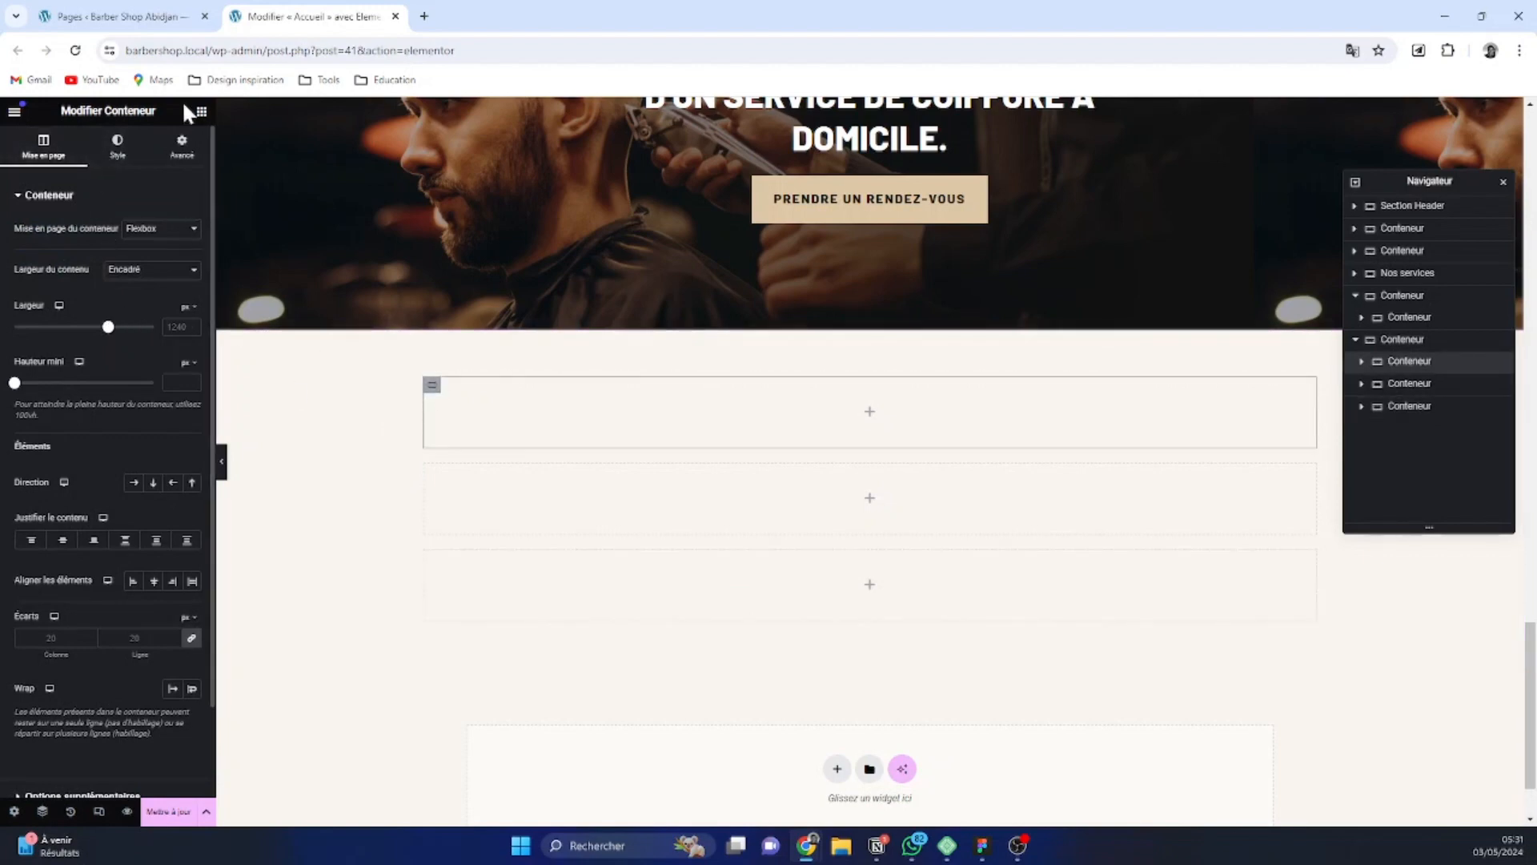
left_click(201, 112)
scroll(728, 347, "up", 12)
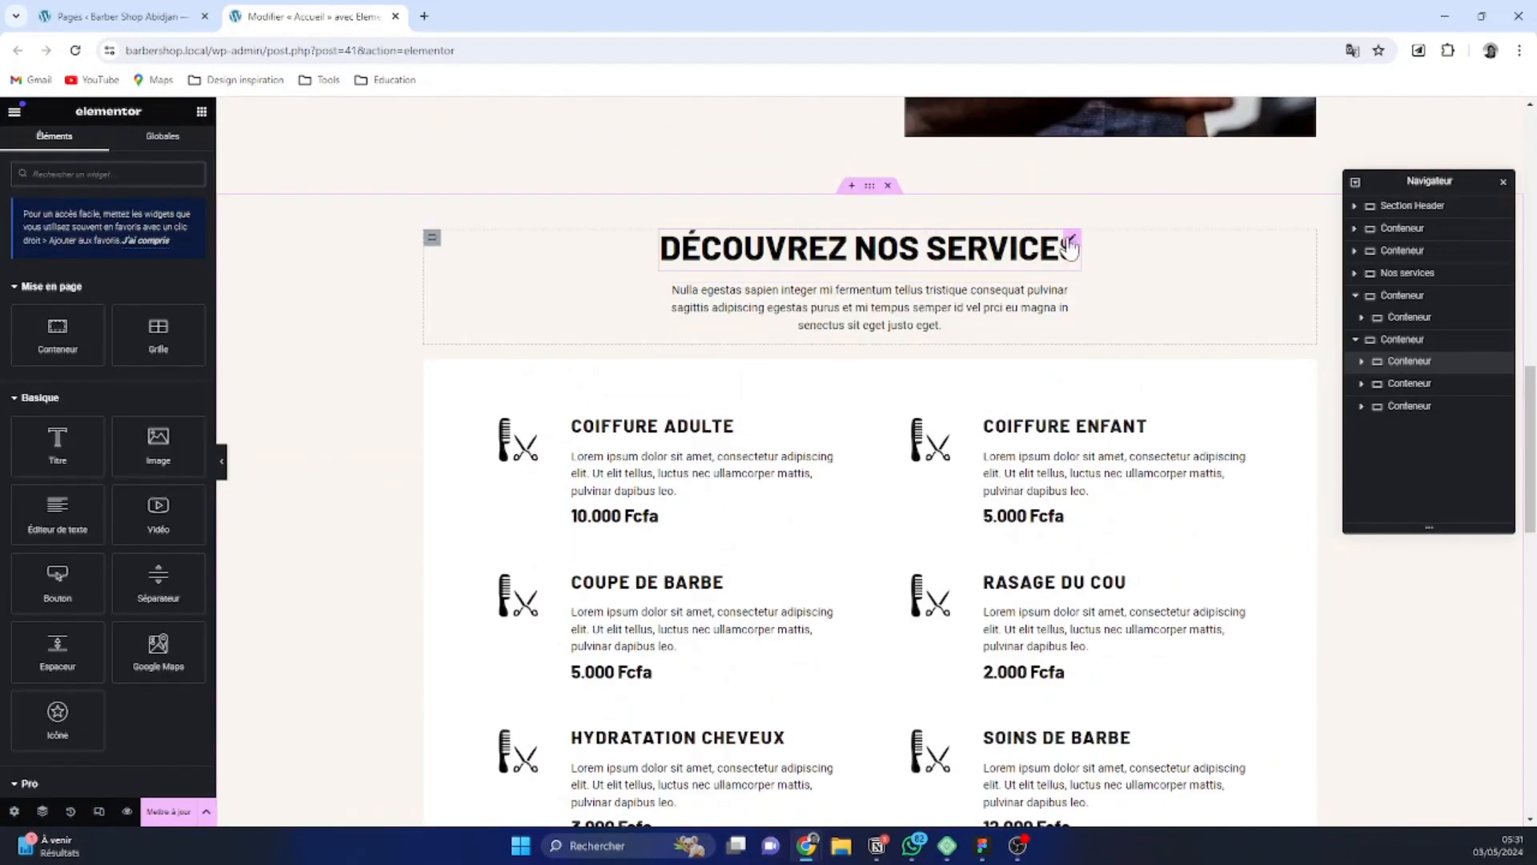
scroll(1071, 247, "up", 2)
right_click(1071, 239)
left_click(966, 340)
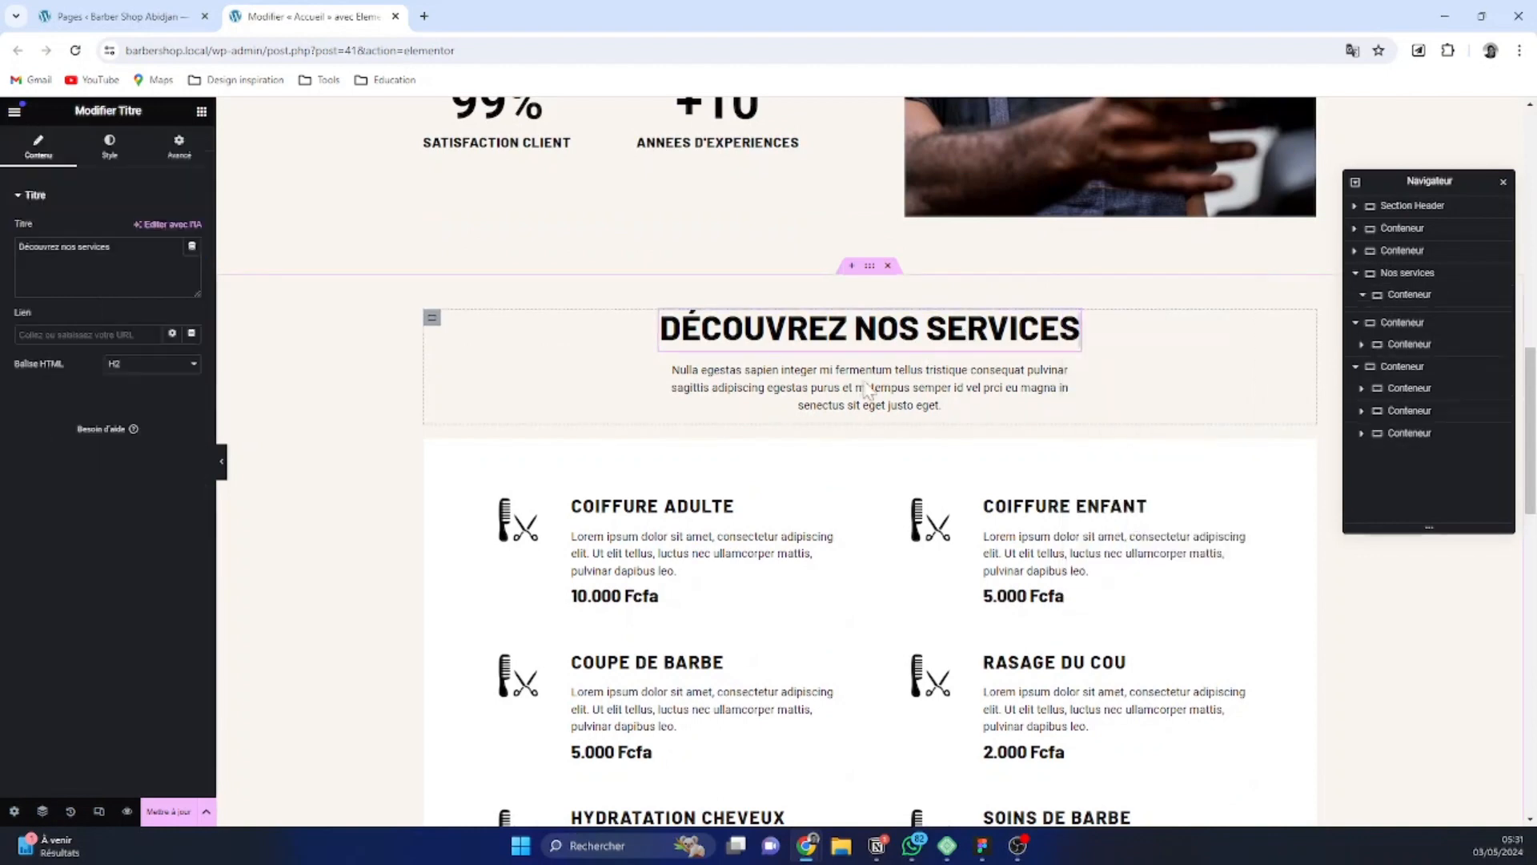
left_click(432, 322)
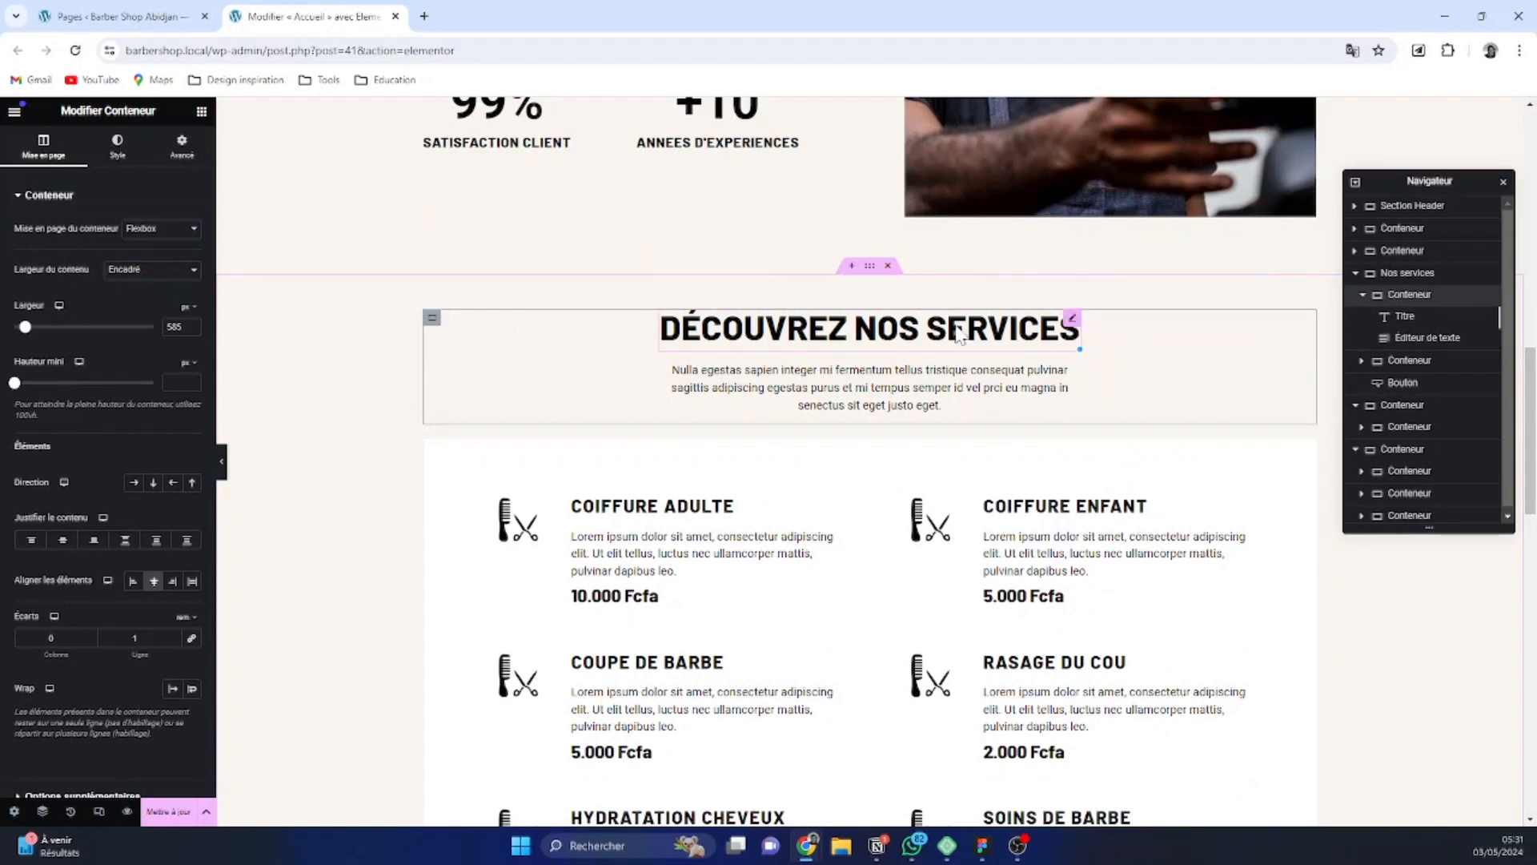
right_click(433, 317)
left_click(479, 422)
Paste the copied heading container into the new section and move it above the three empty containers
scroll(639, 513, "down", 10)
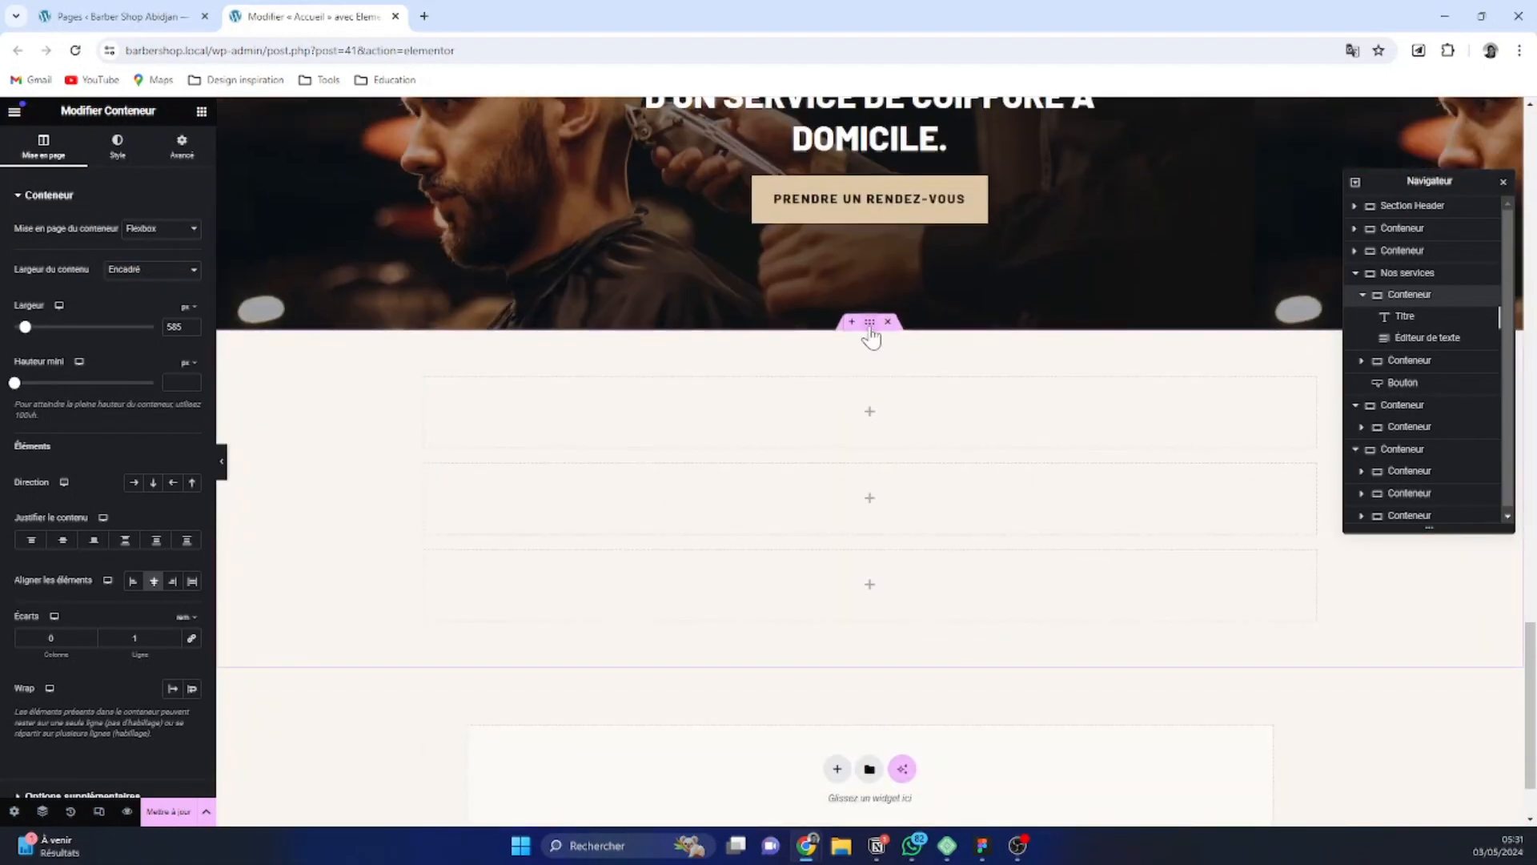
left_click(871, 330)
key("ctrl+v")
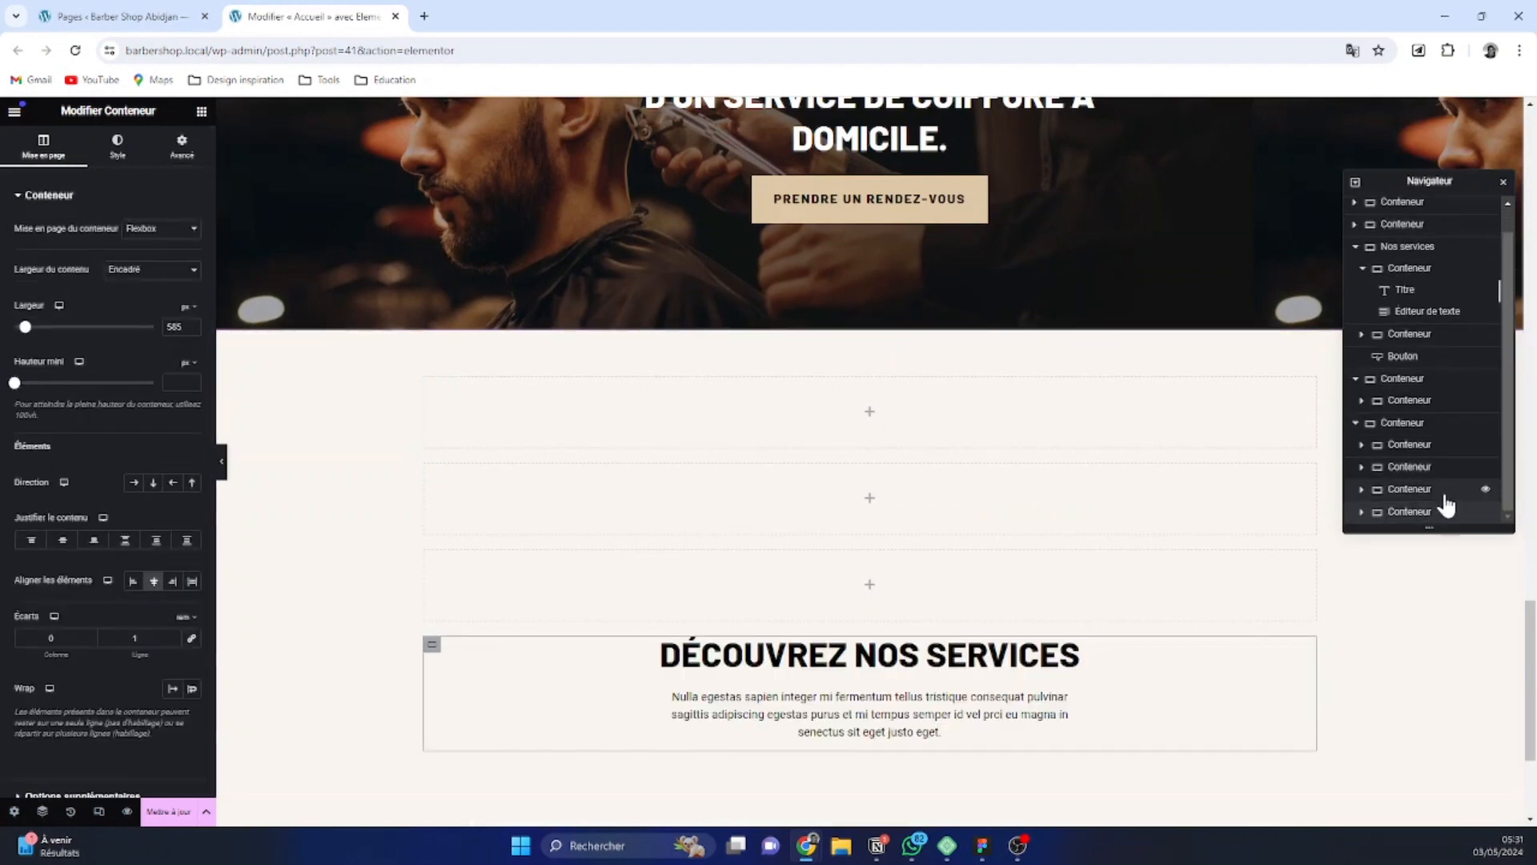
left_click_drag(1442, 514, 1433, 431)
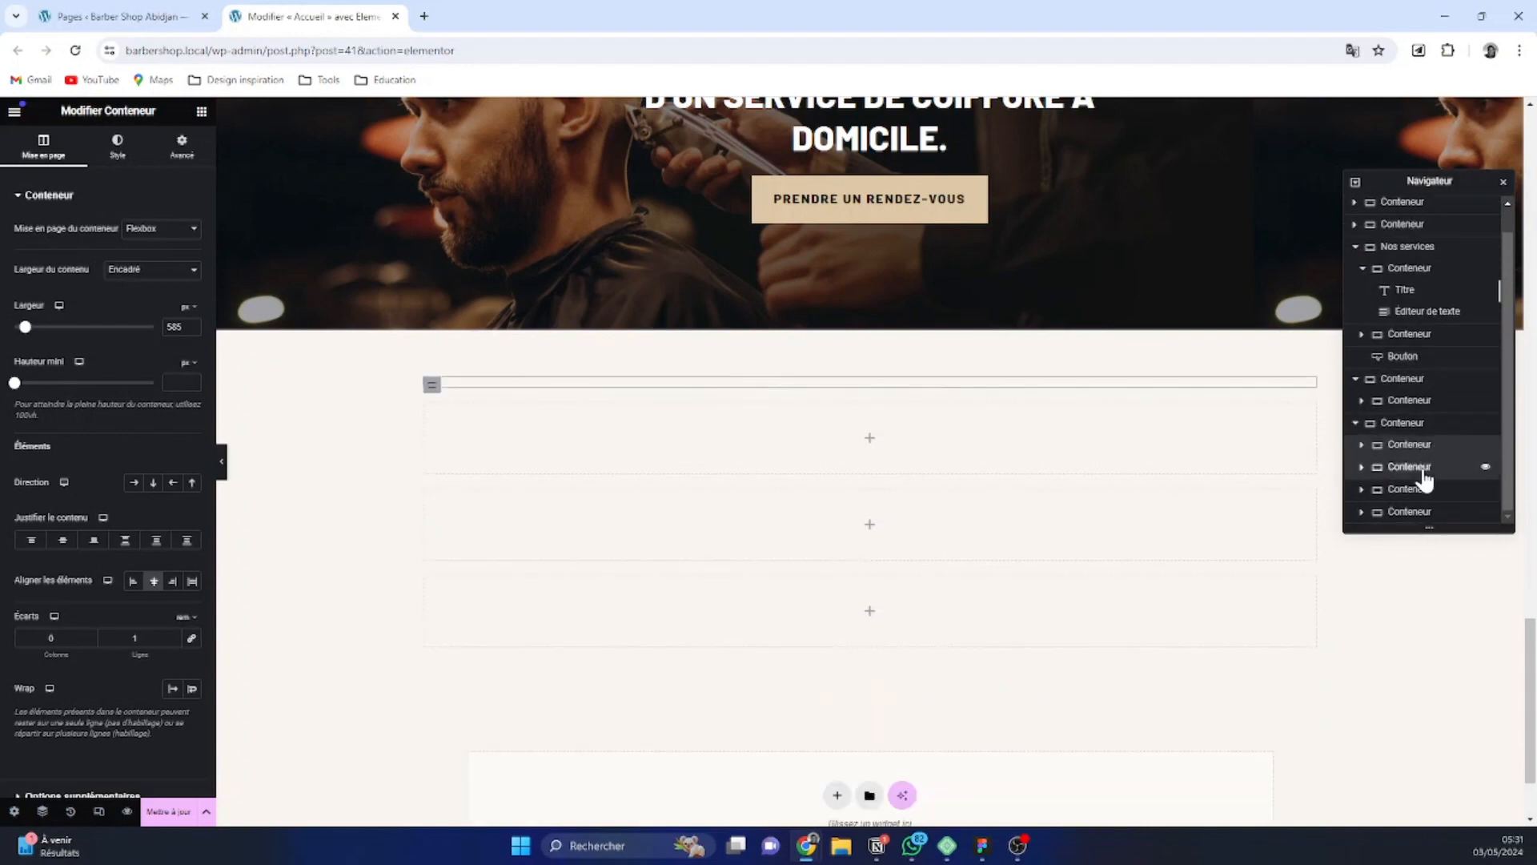
Delete the empty container directly below the pasted heading block
left_click(1424, 471)
right_click(1395, 481)
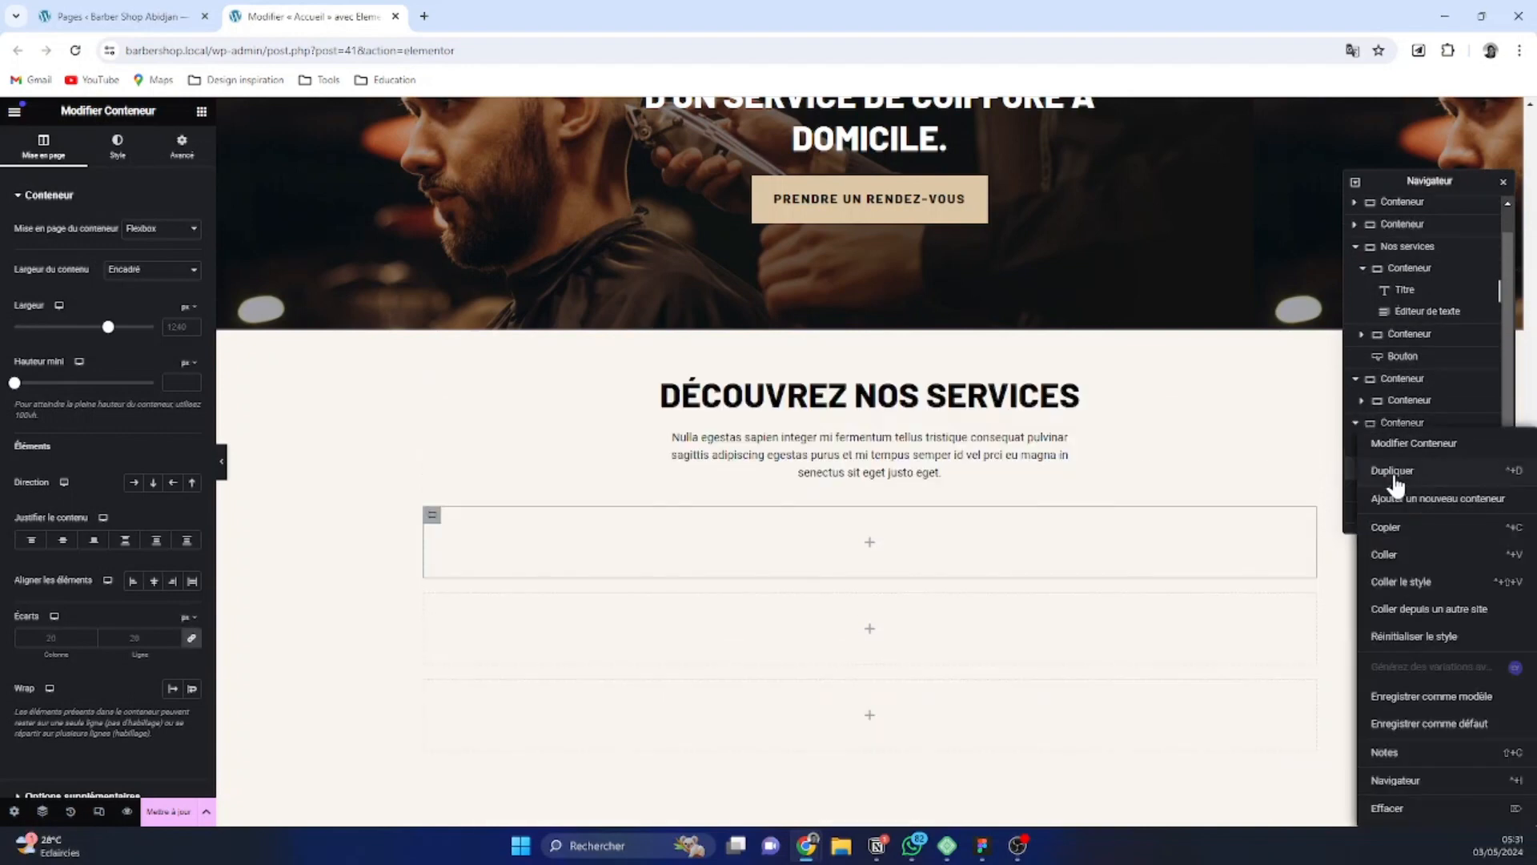
left_click(1403, 808)
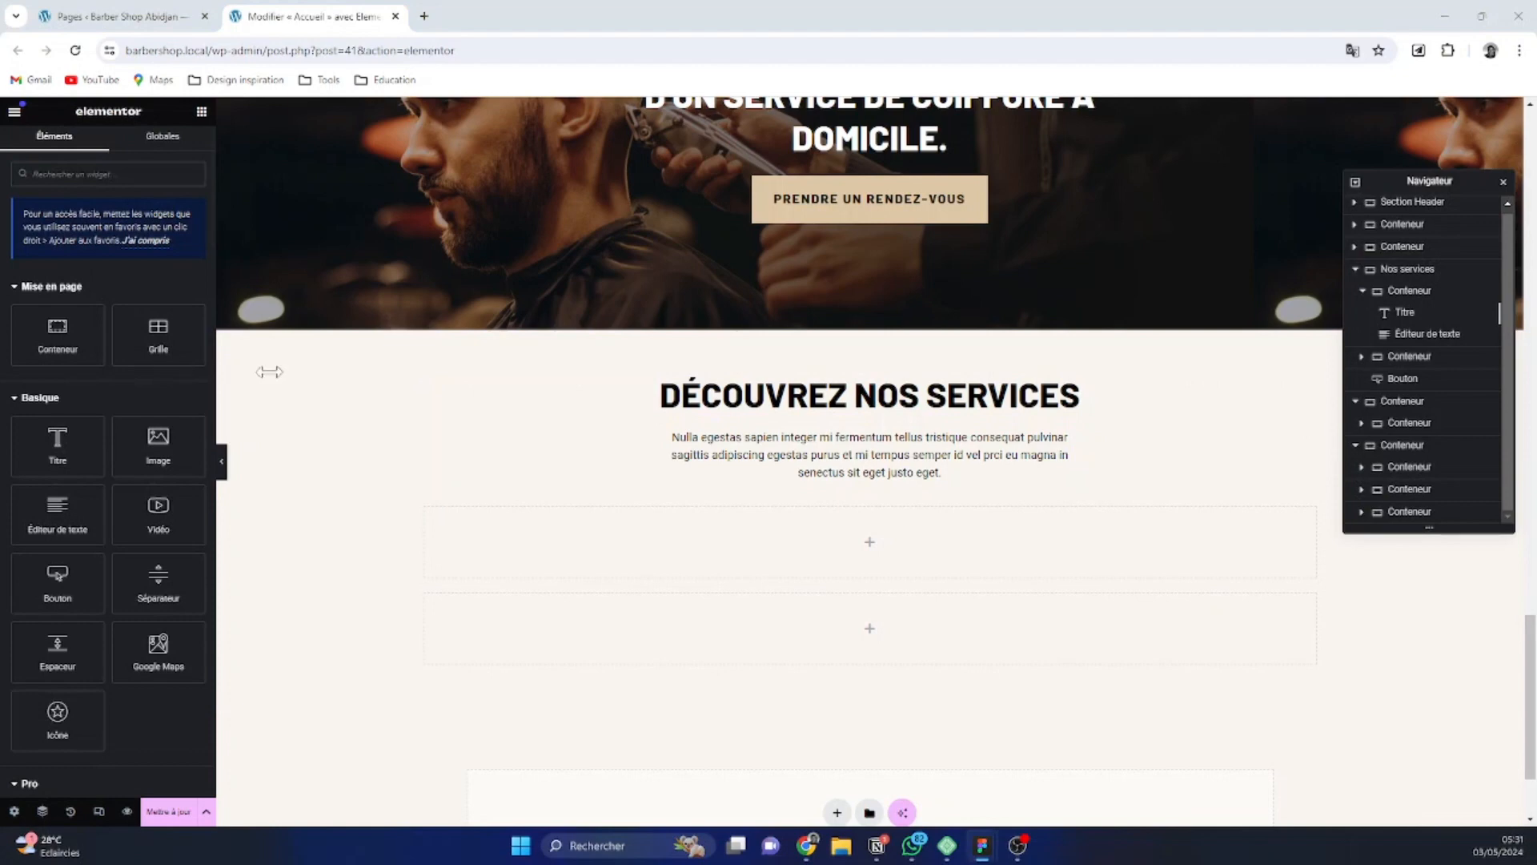
Replace the pasted heading's text with "Pourquoi nous choisir"
left_click(1069, 401)
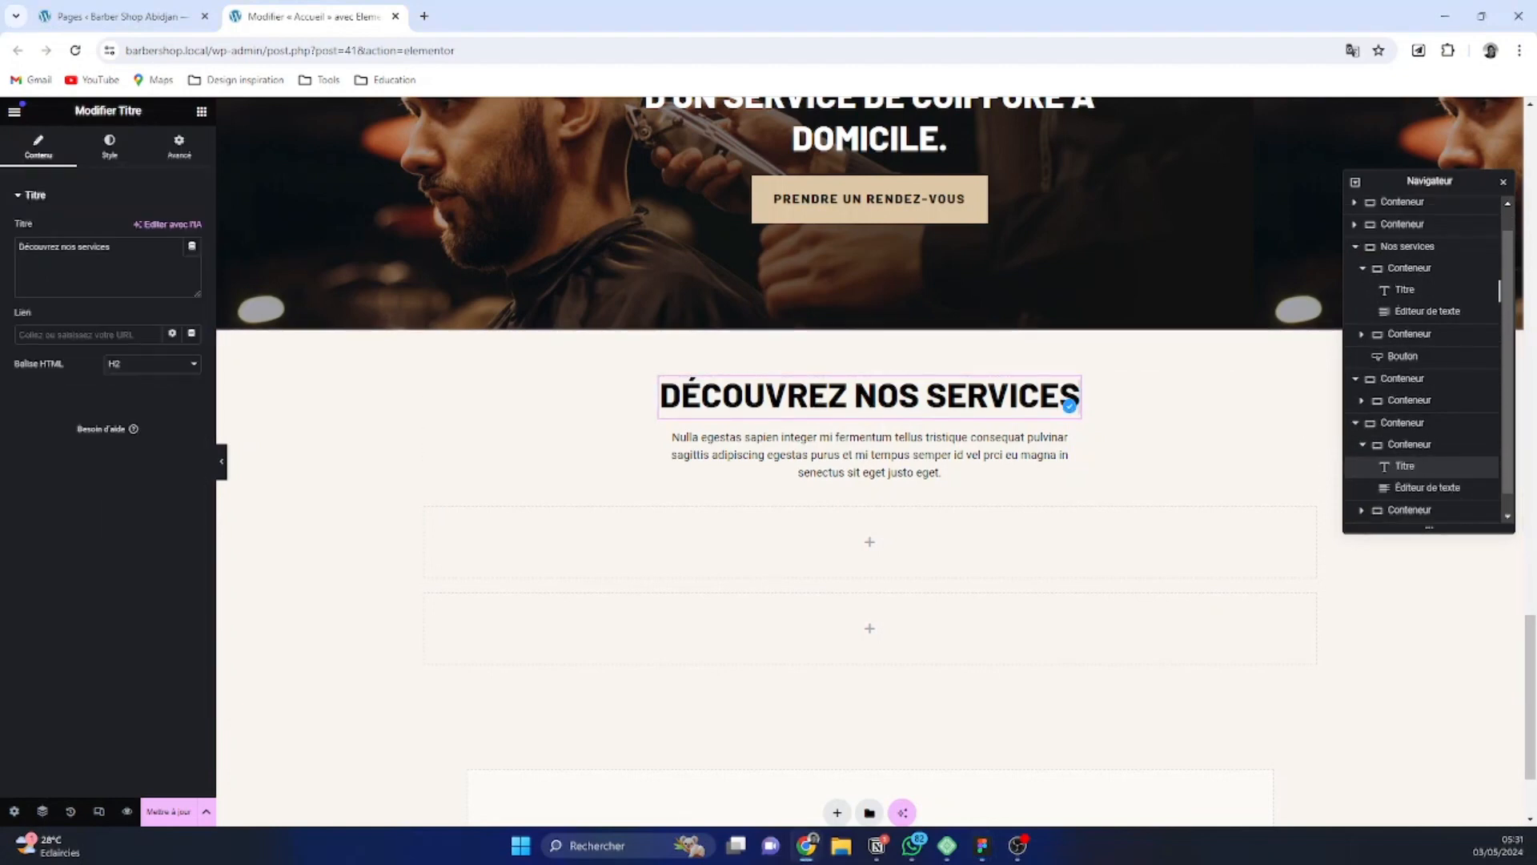
triple_click(64, 246)
type("Pourquoi nous choisir")
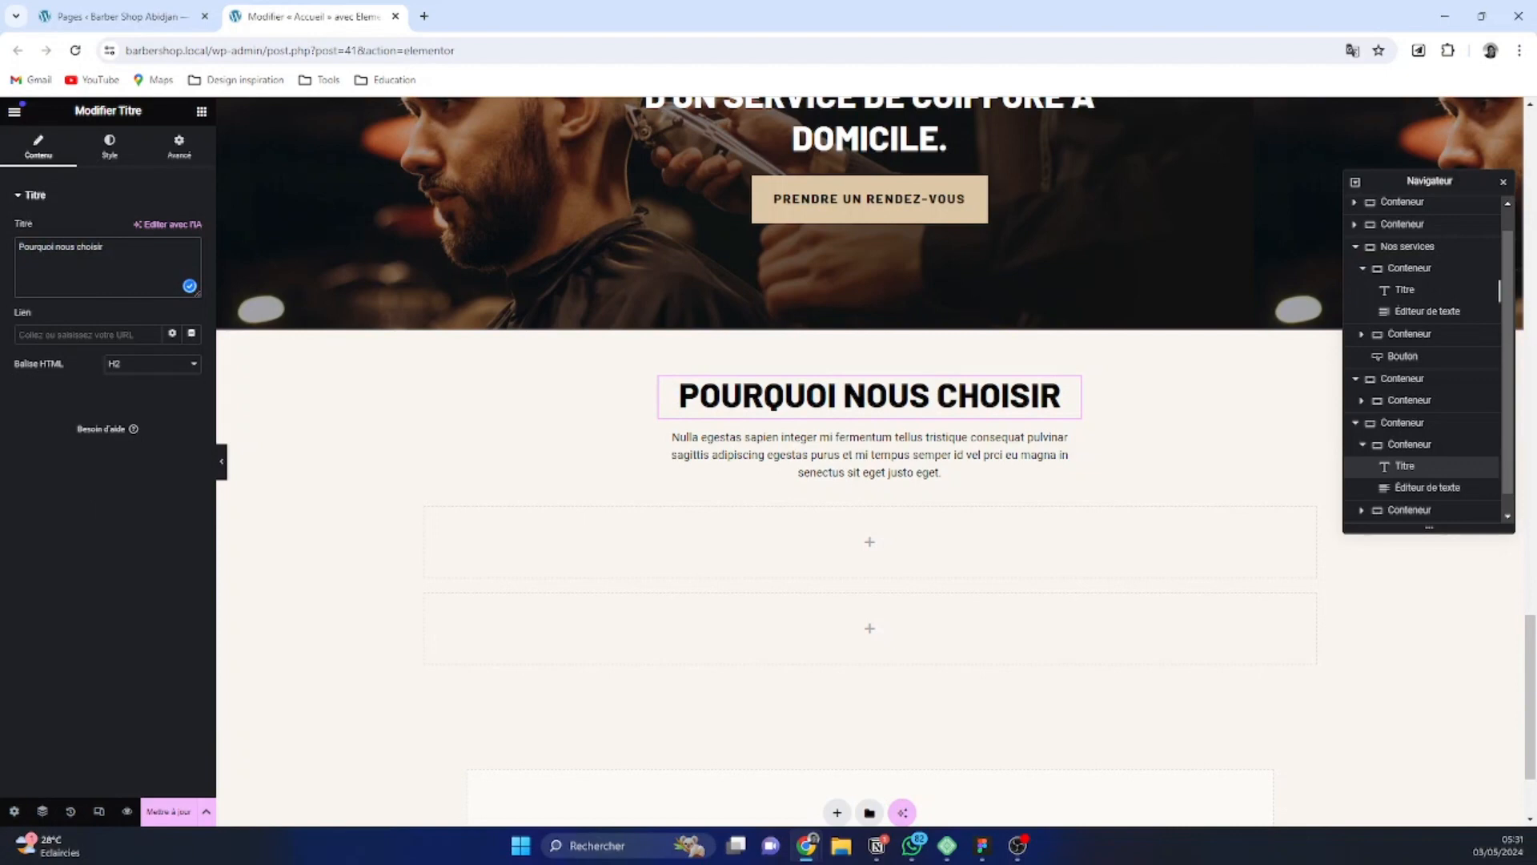
Replace the intro text under the Pourquoi nous choisir heading with the design's paragraph beginning "Nulla egestas sapien integer"
key("alt+Tab")
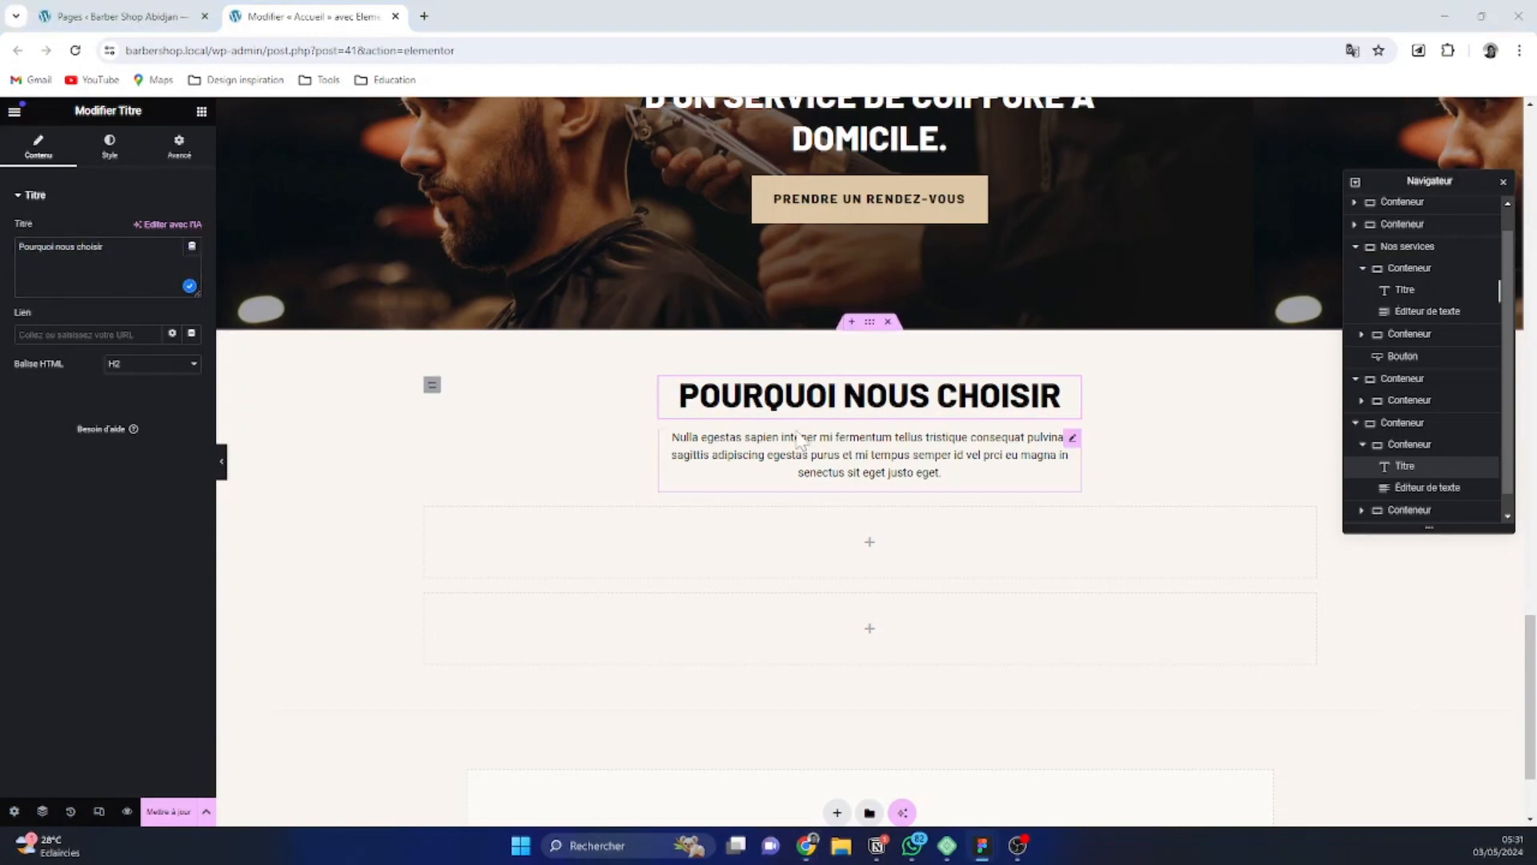
left_click(942, 472)
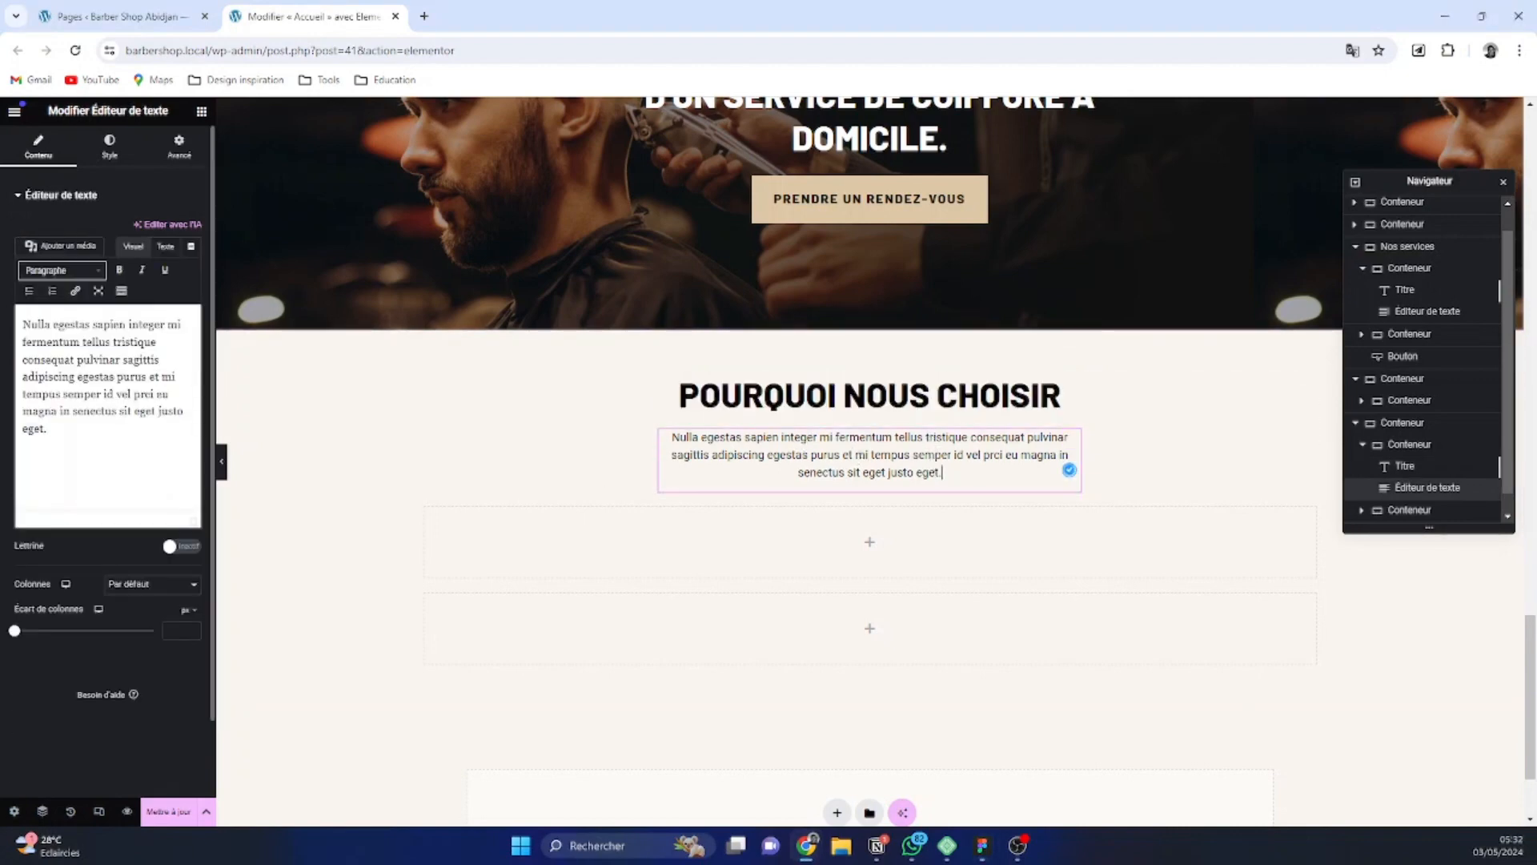
triple_click(112, 394)
type("Nulla egestas sapien integer mi fermentum tellus tristique consequat pulvinar sagittis adipiscing egestas purus et mi tempus semper id vel prci eu magna in senectus sit eget justo eget.")
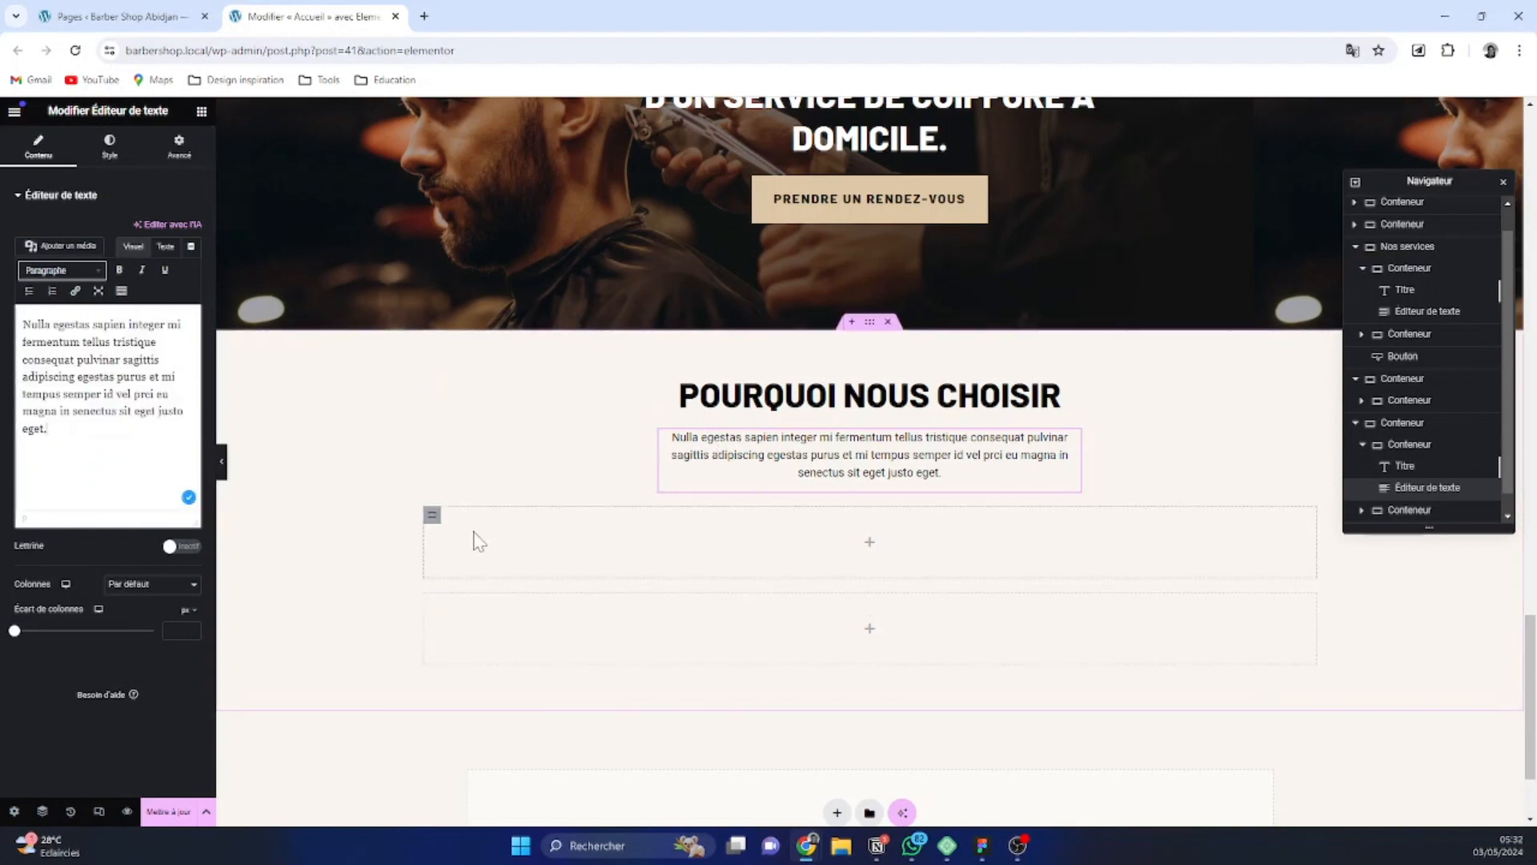
Check the section's layout in the Figma design and copy the page's three-column grid holding Adresse, Telephone and Horaires
left_click(433, 517)
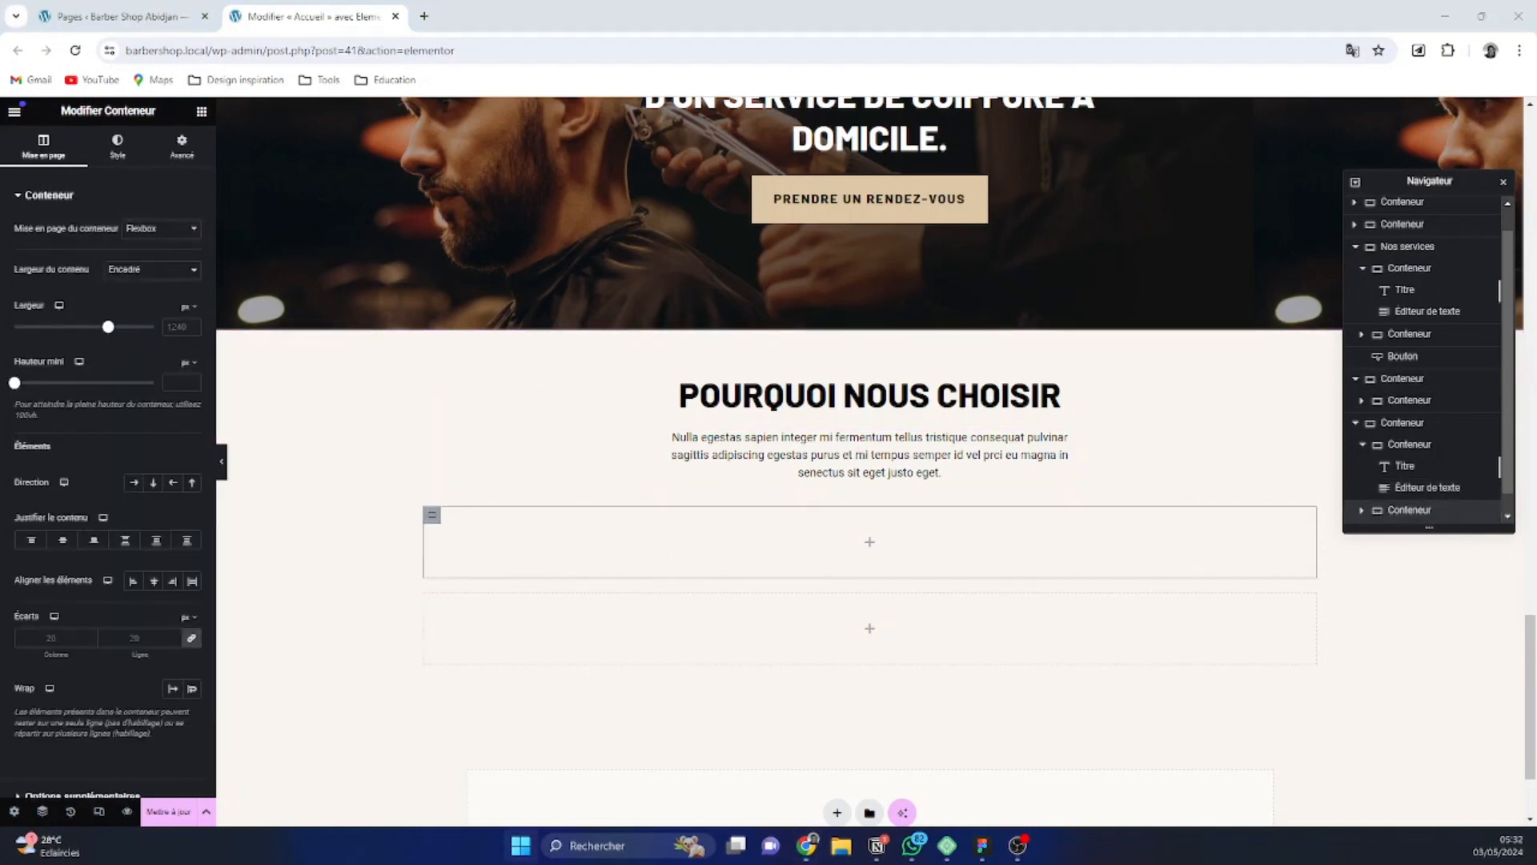
mouse_move(985, 851)
left_click(889, 761)
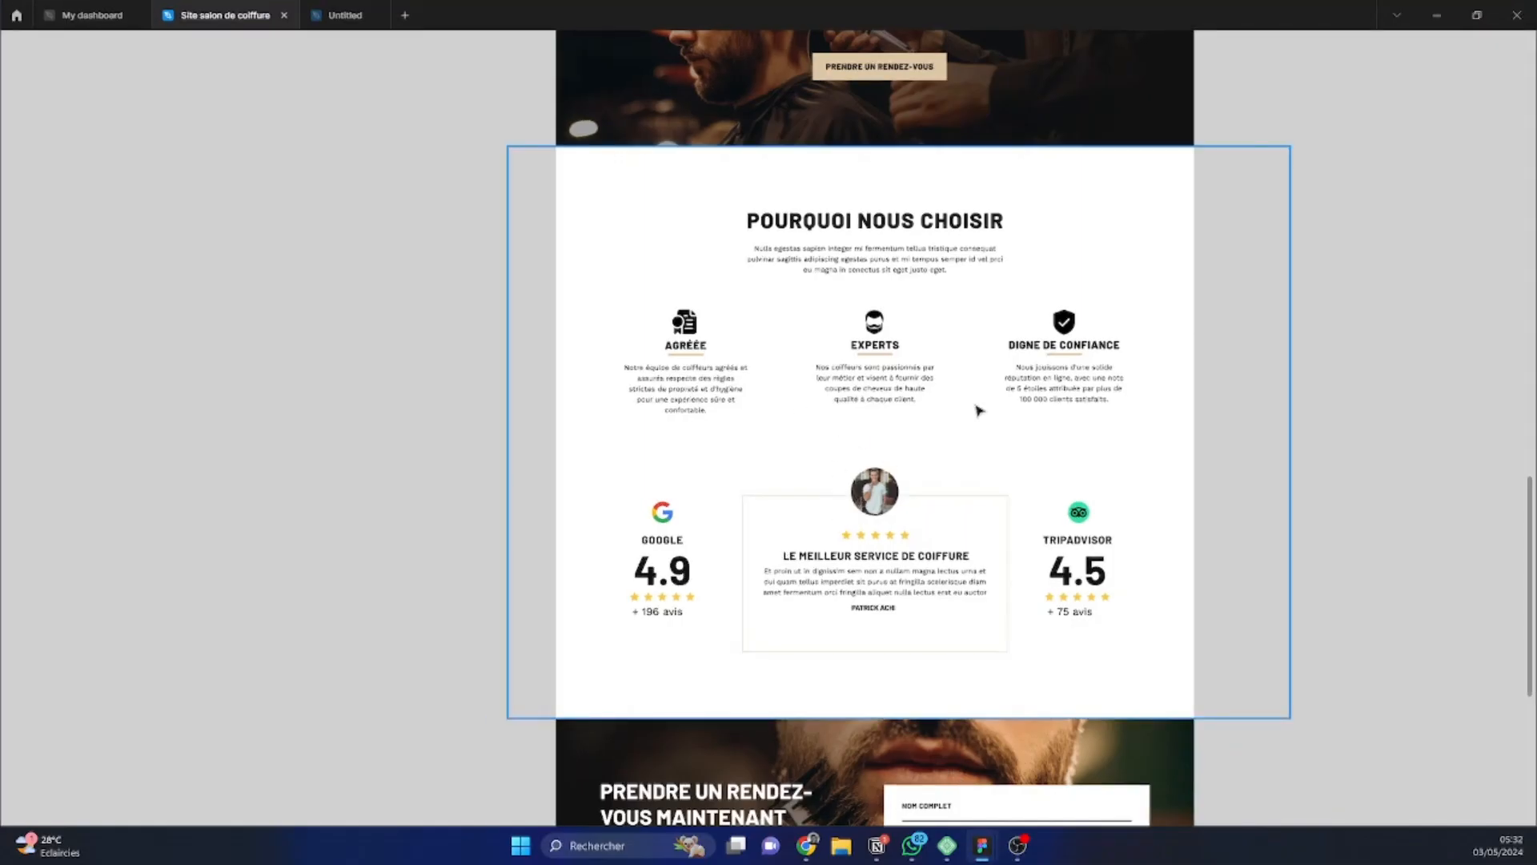
scroll(793, 452, "down", 1)
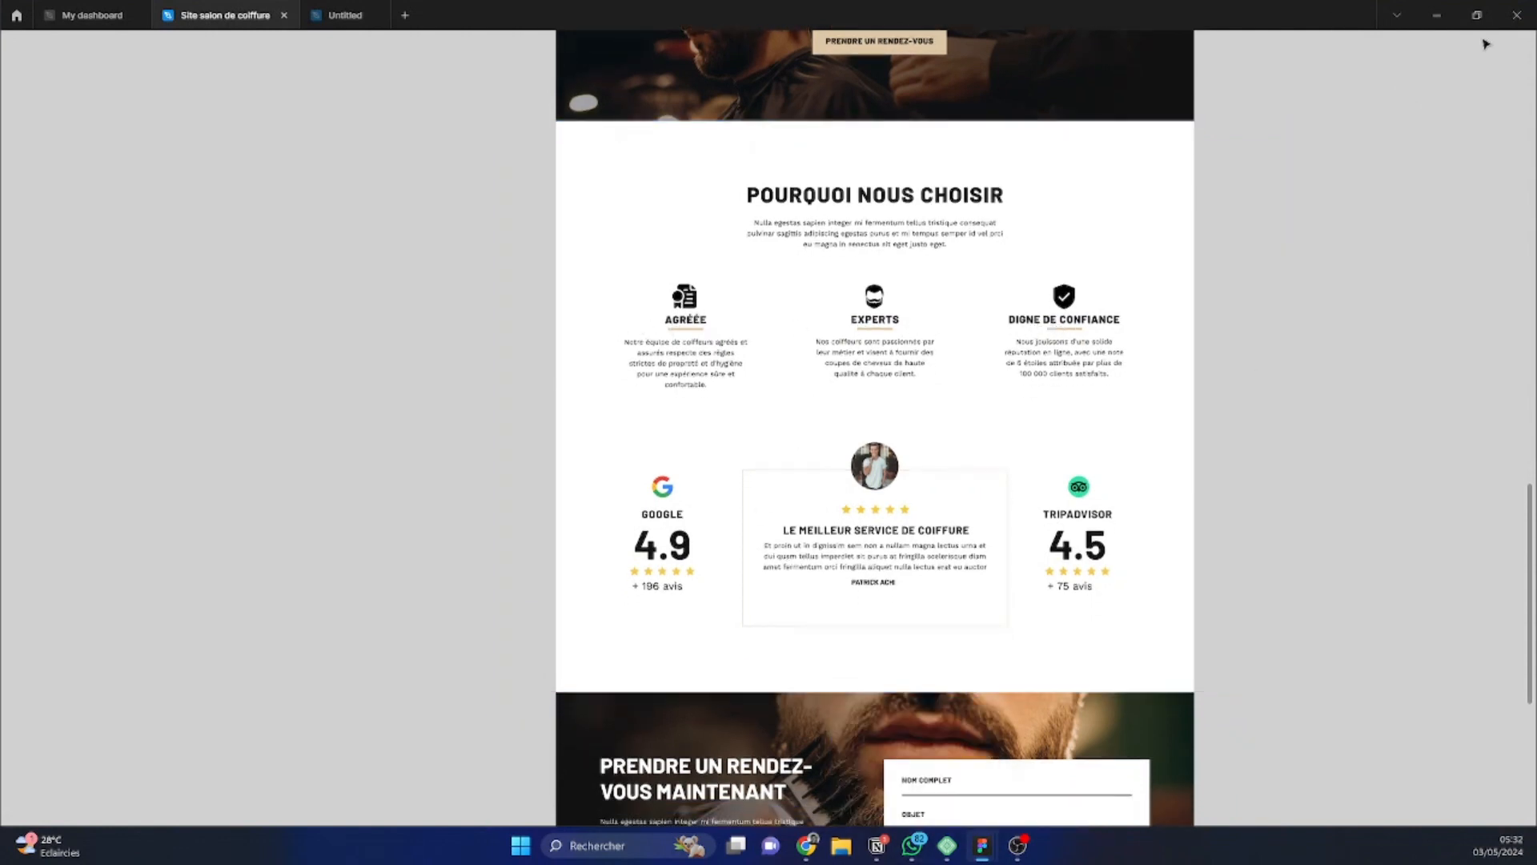
left_click(1439, 22)
scroll(1110, 468, "up", 15)
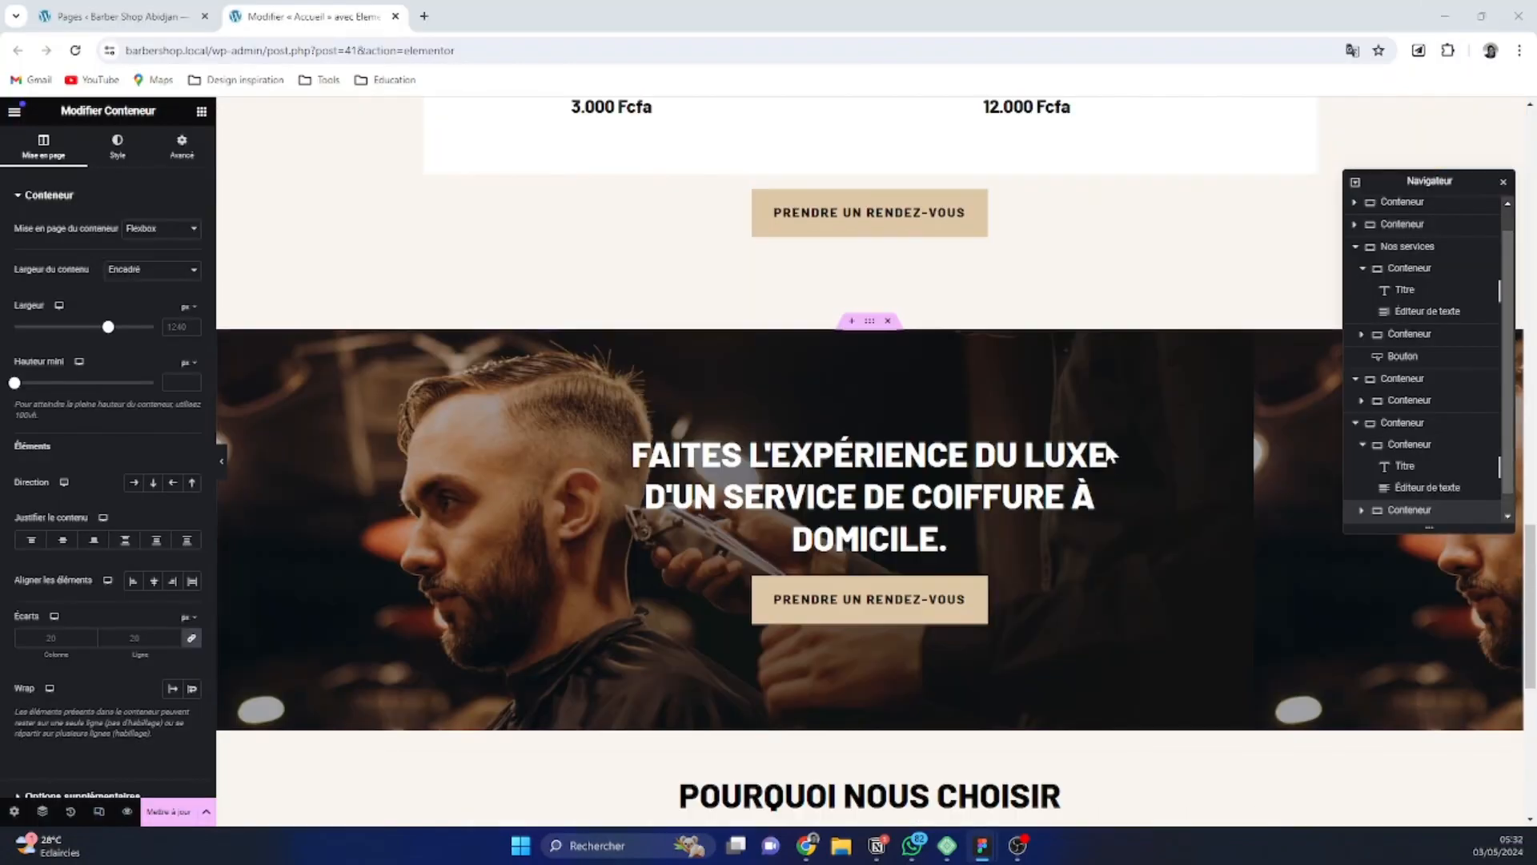
scroll(1109, 467, "up", 10)
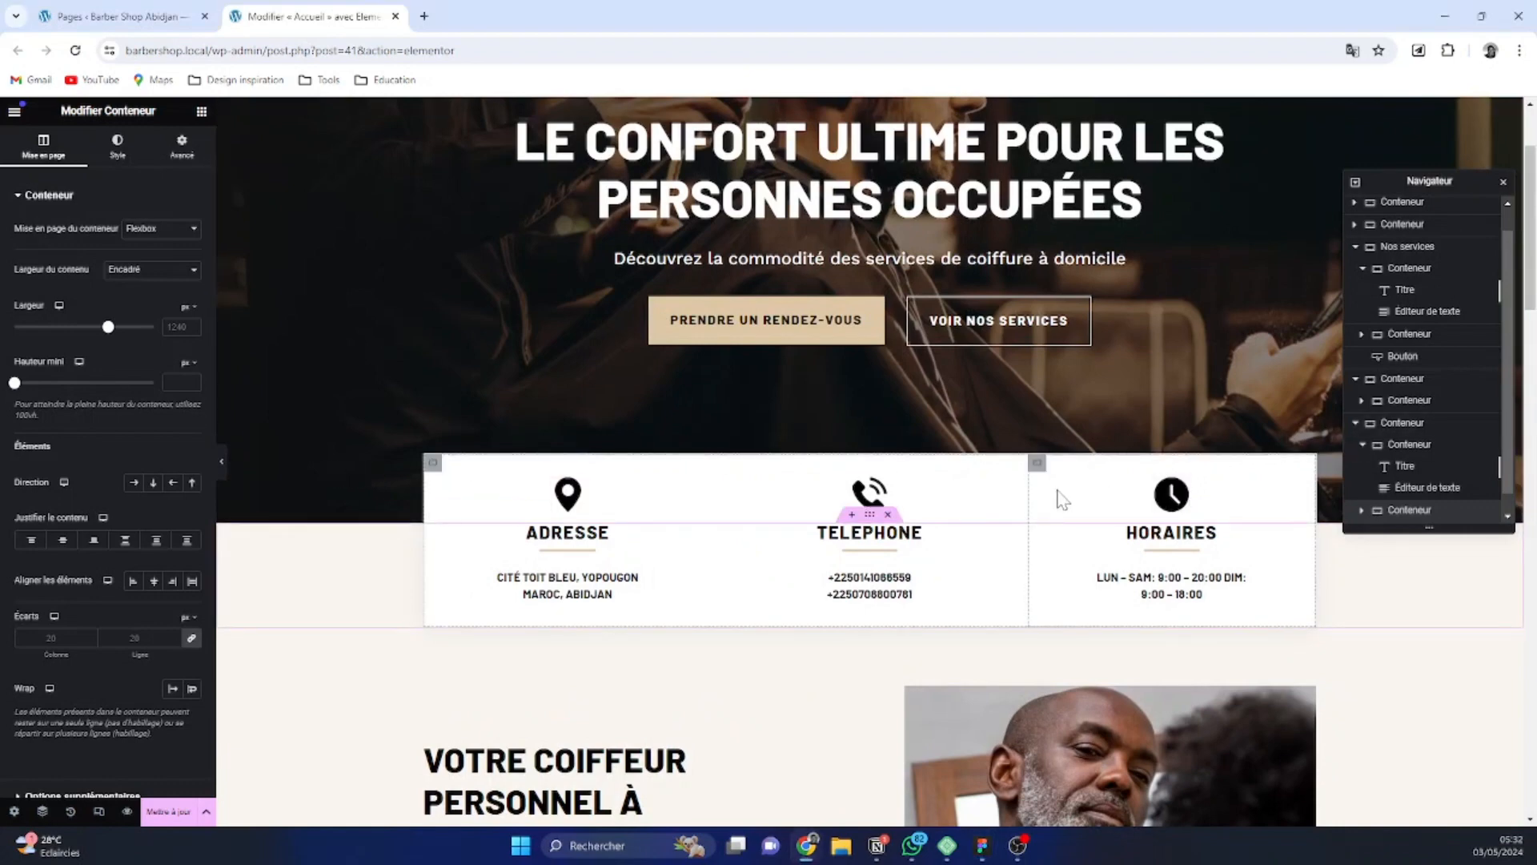
left_click(753, 477)
left_click(1416, 248)
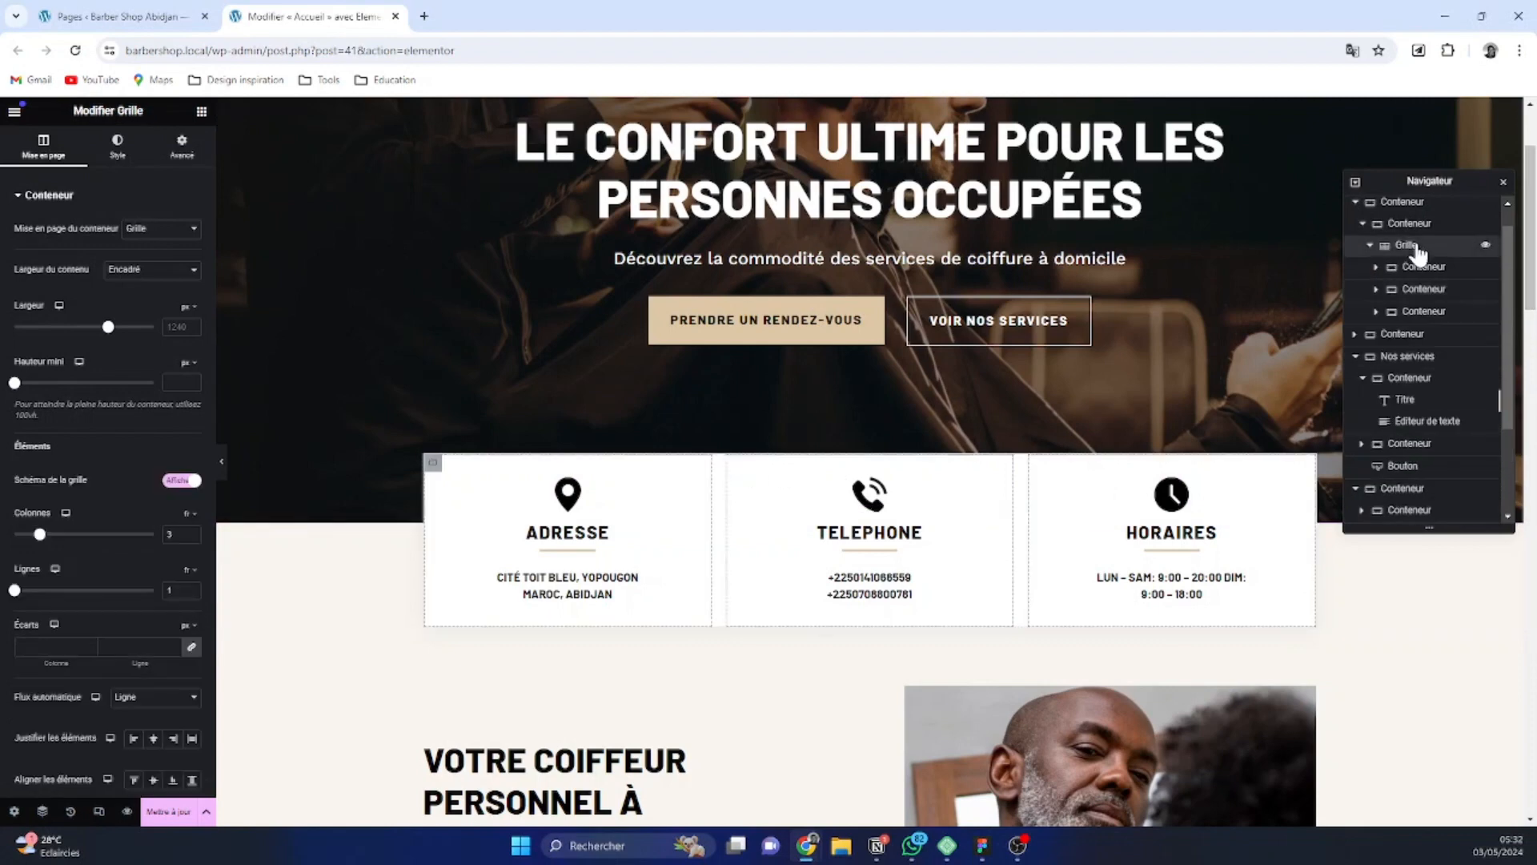
right_click(1416, 244)
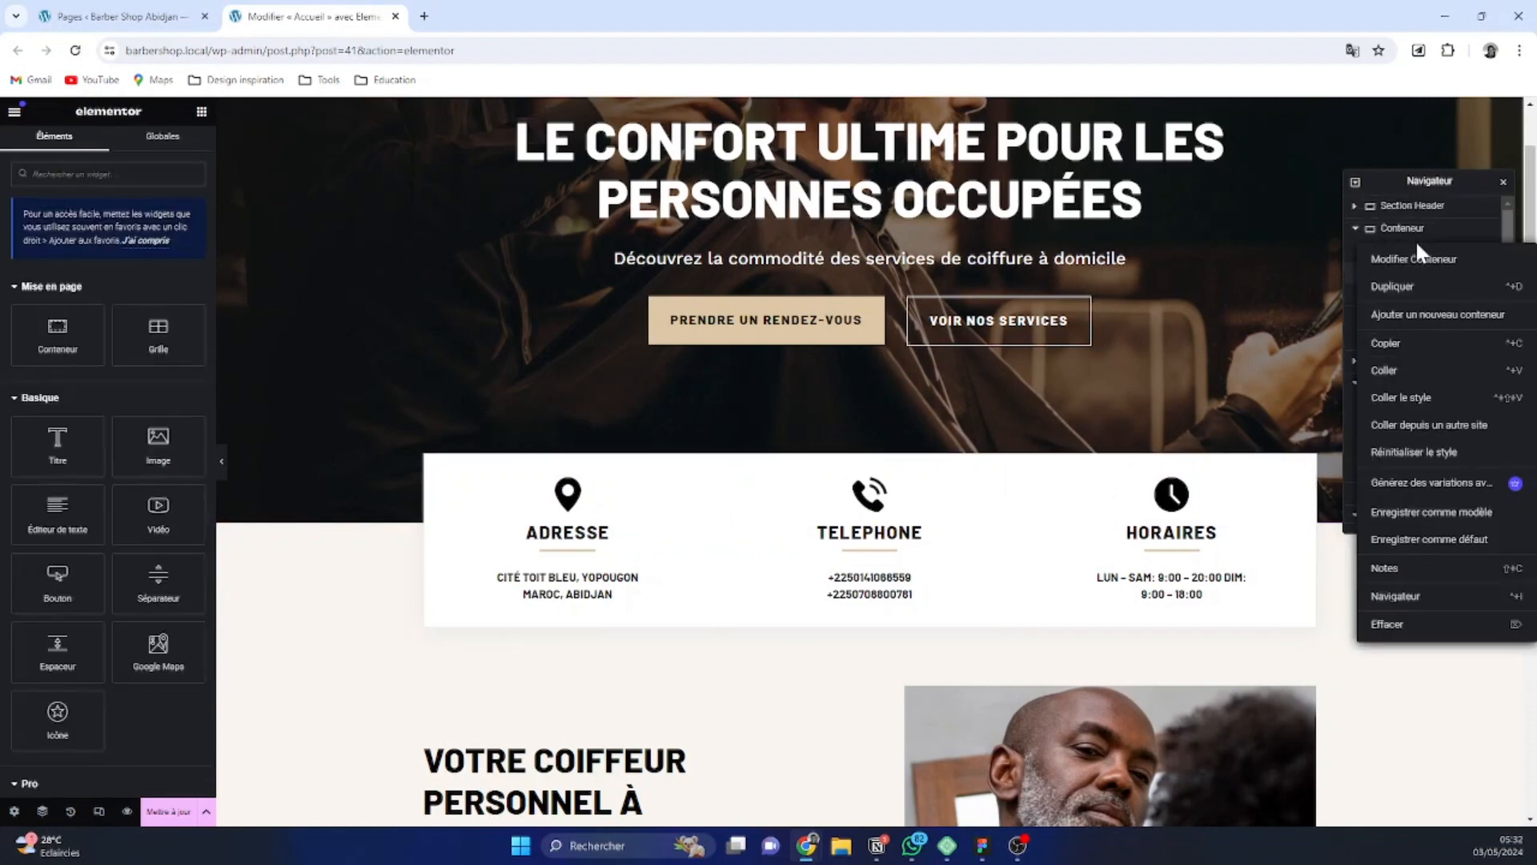
left_click(1422, 252)
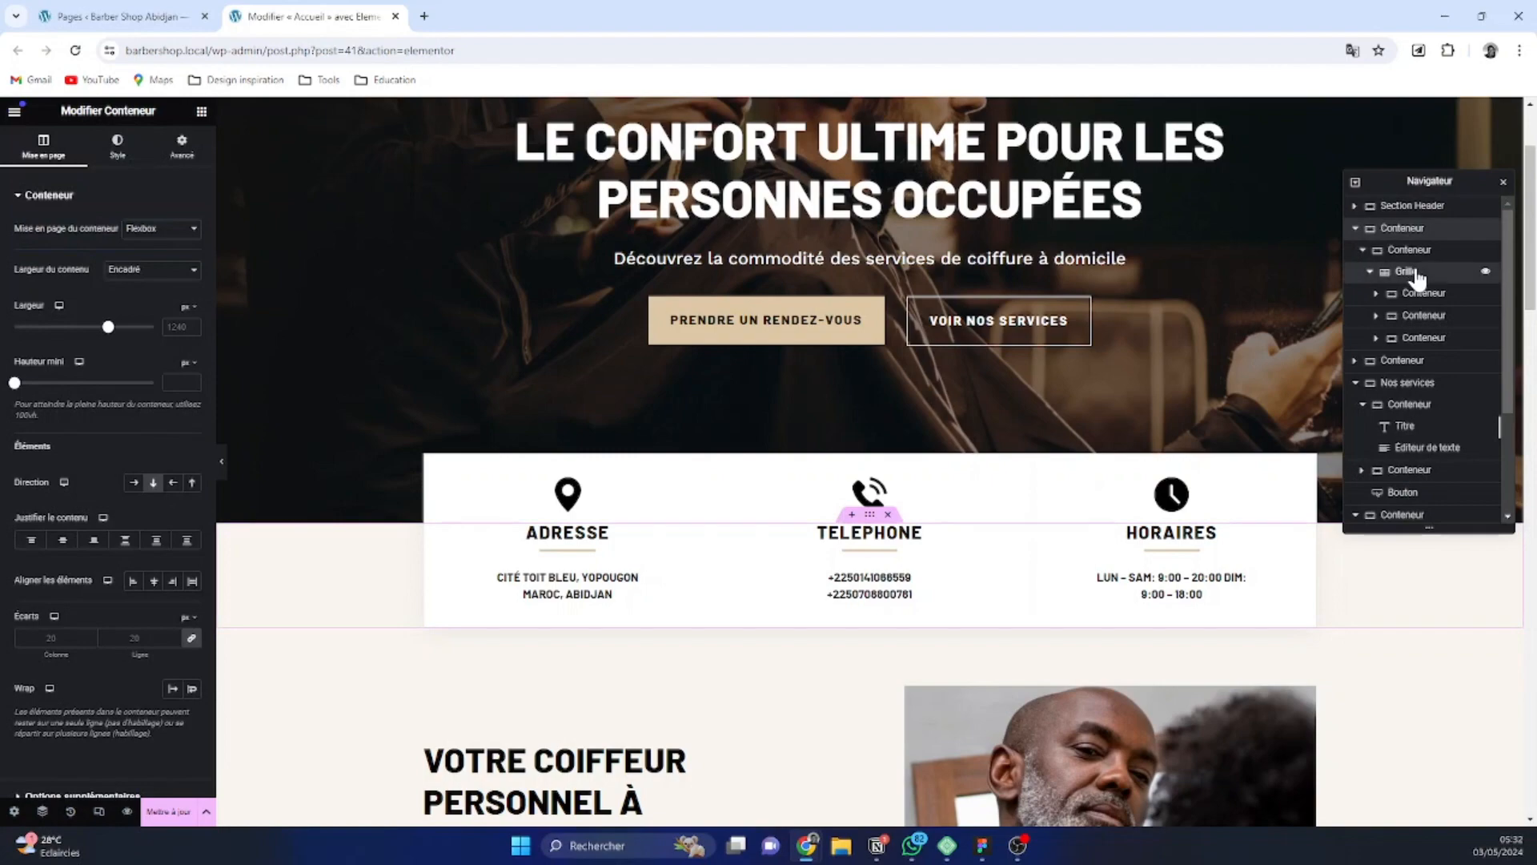
right_click(1416, 274)
left_click(1420, 376)
Paste the copied three-column grid into the empty container directly below the Pourquoi nous choisir heading block
scroll(888, 477, "down", 15)
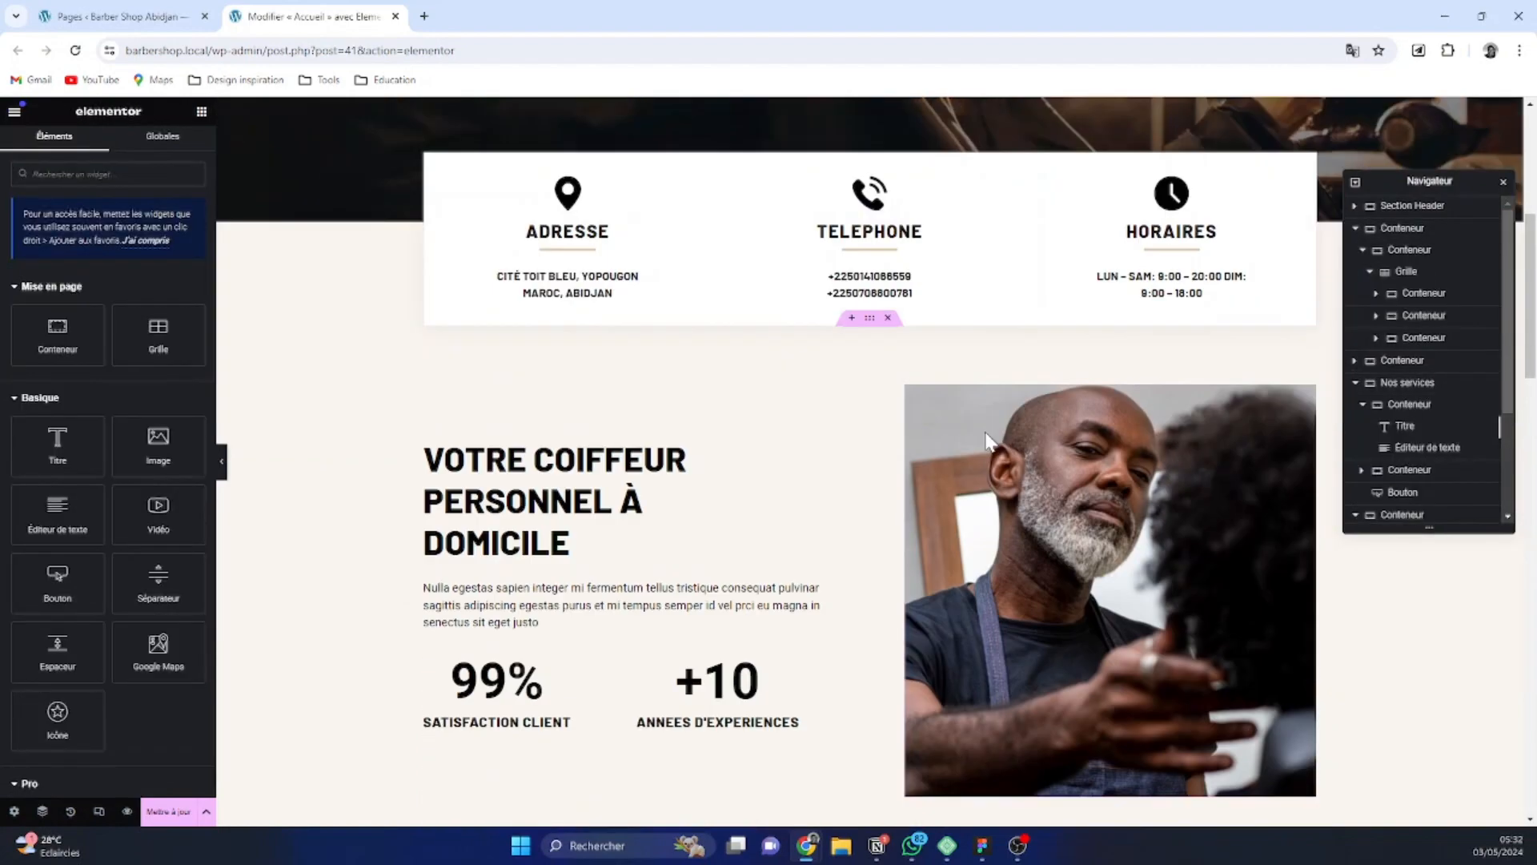
scroll(887, 476, "down", 2)
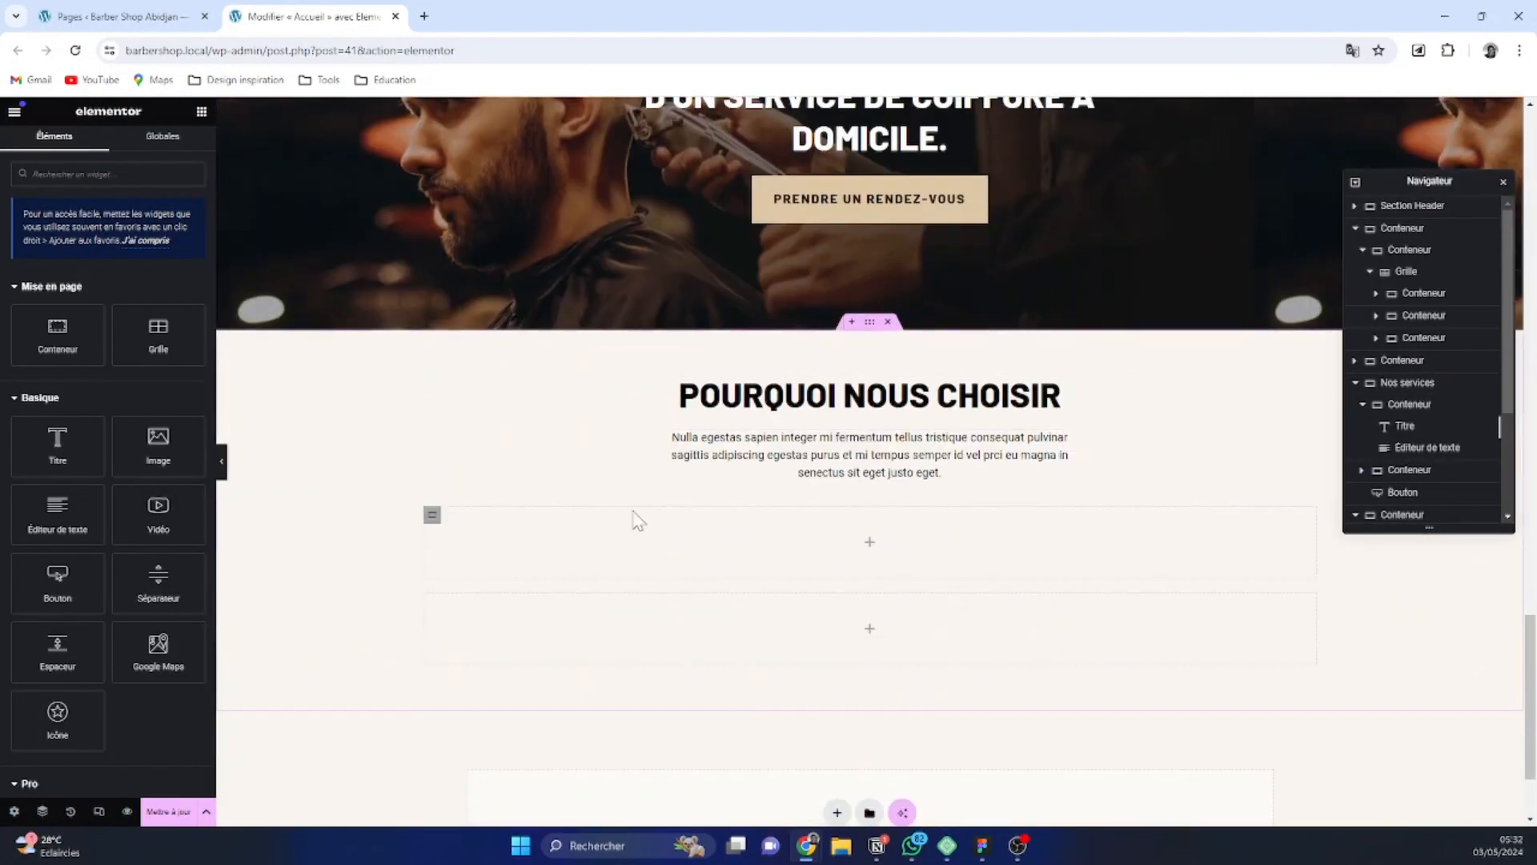
left_click(431, 517)
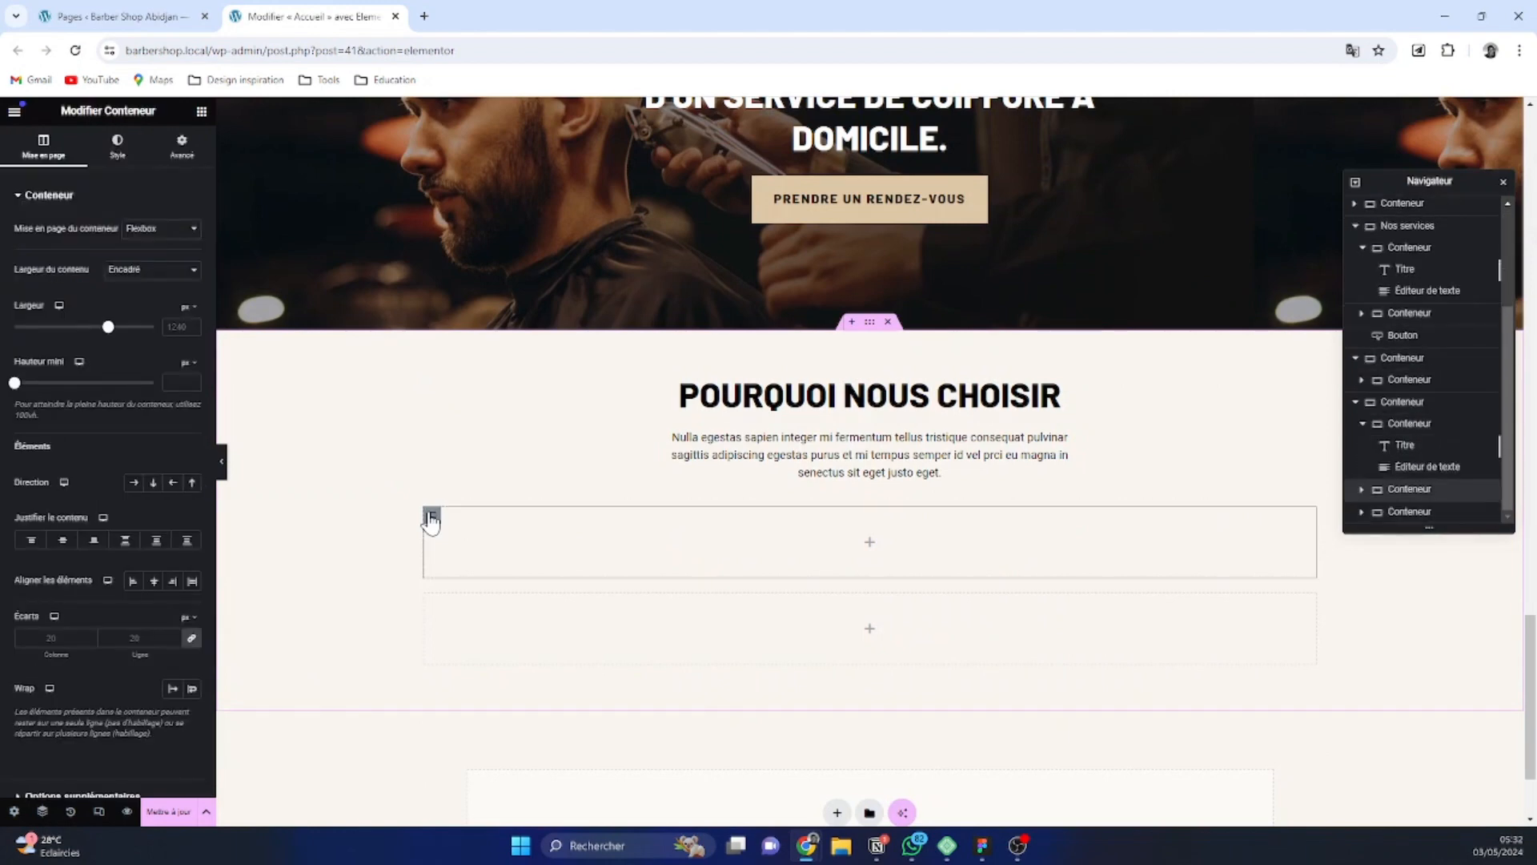
key("ctrl+v")
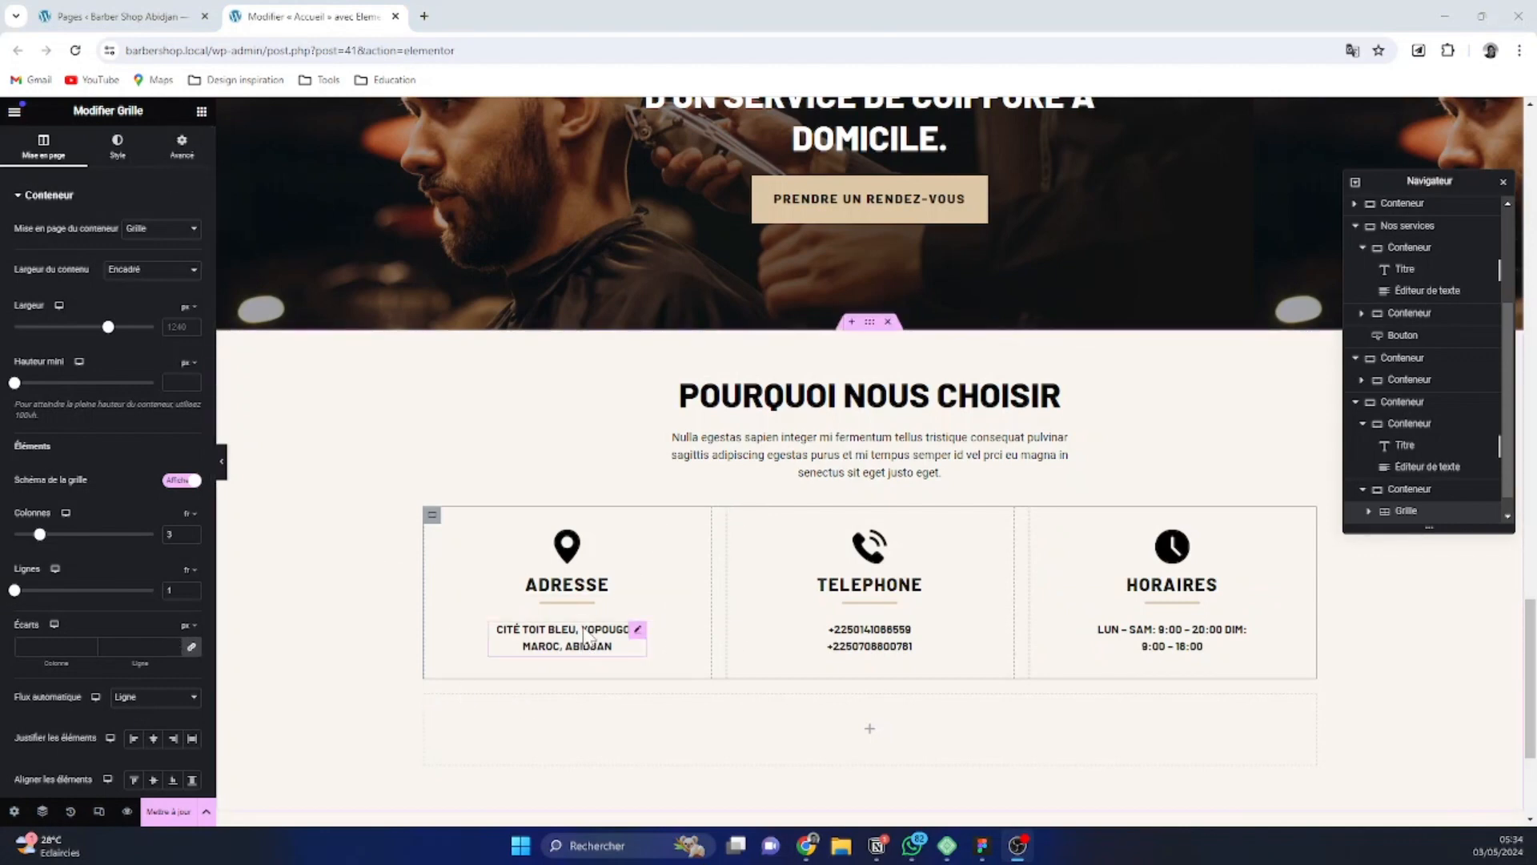
Apply the global font Texte to the text under Adresse in the pasted grid
left_click(636, 632)
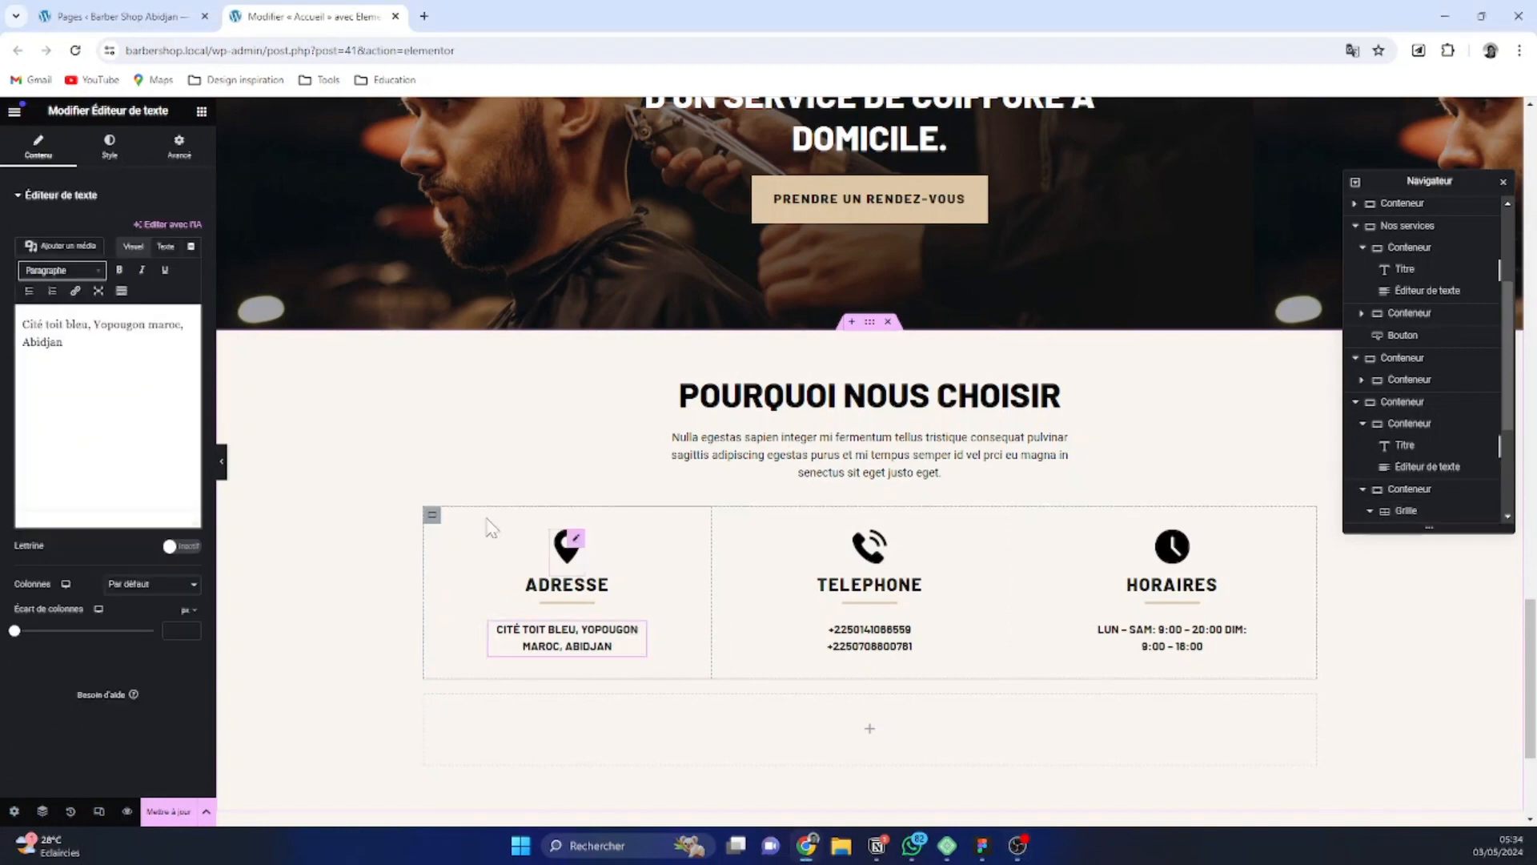
left_click(110, 152)
left_click(173, 289)
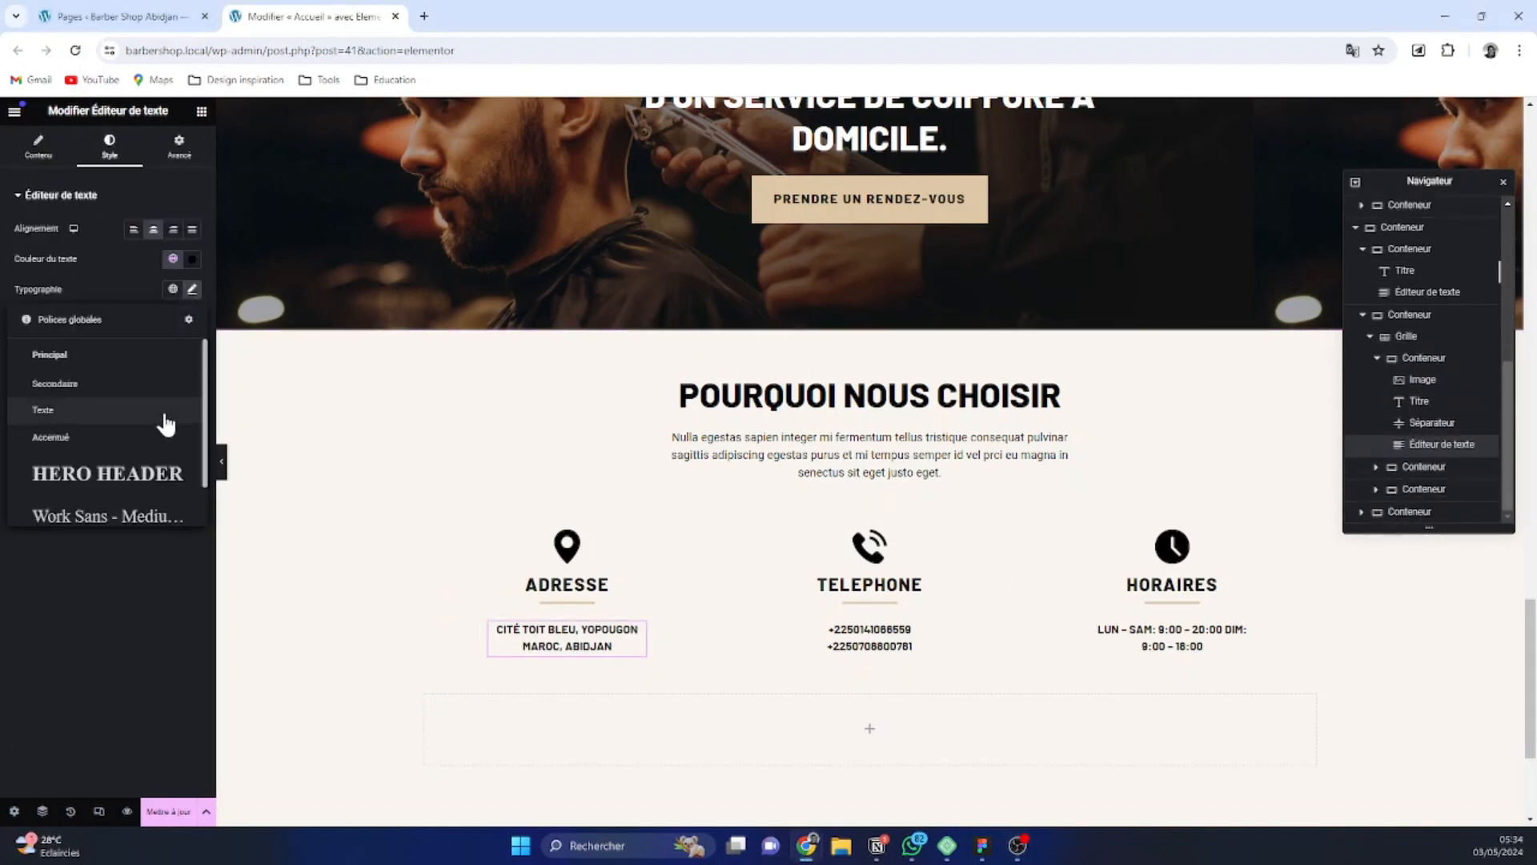
scroll(165, 448, "down", 2)
scroll(127, 433, "up", 2)
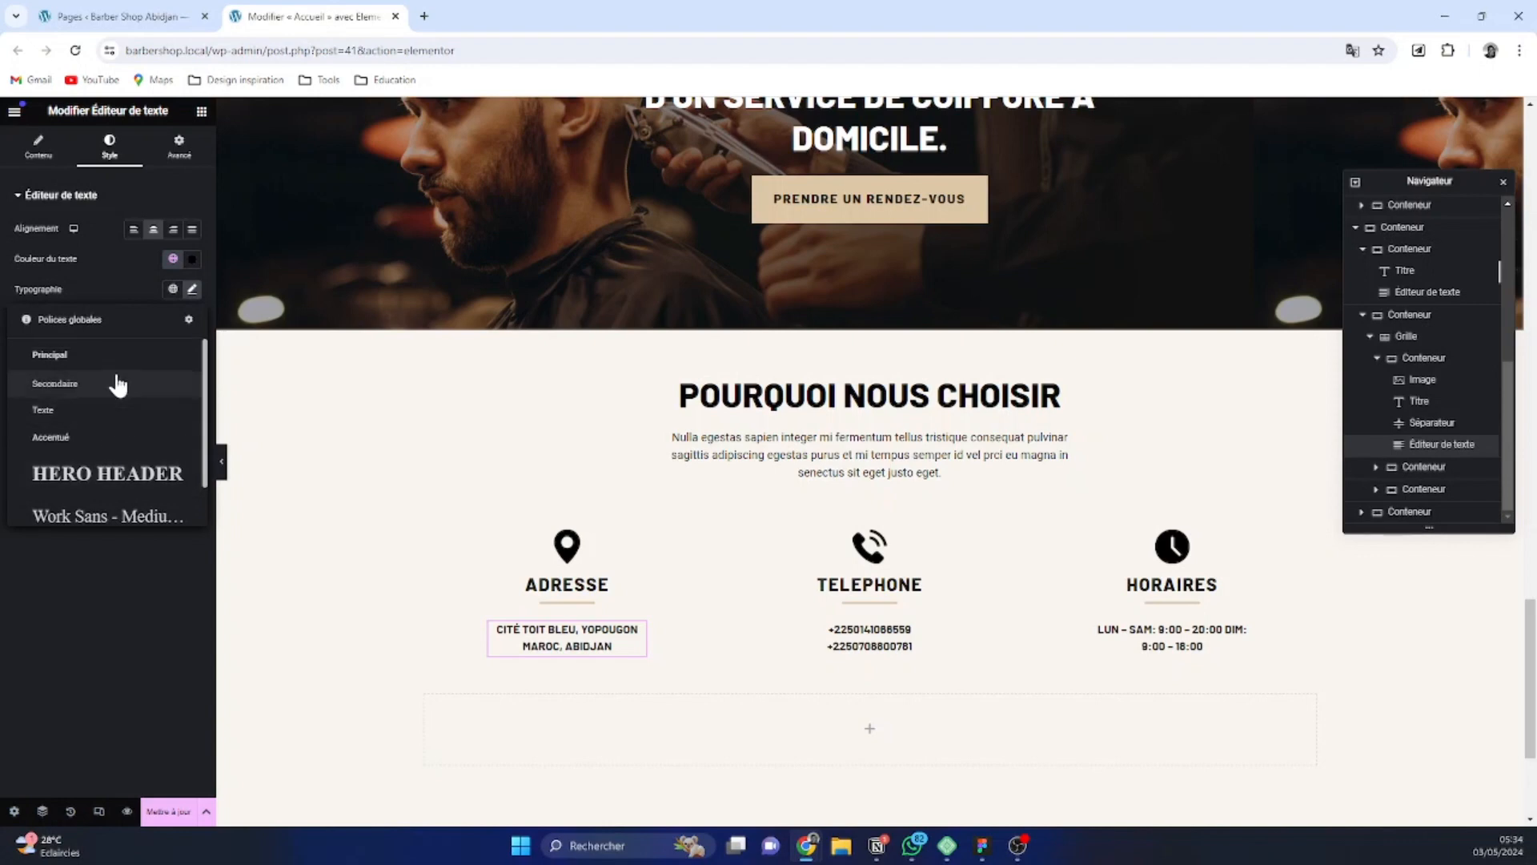
left_click(103, 408)
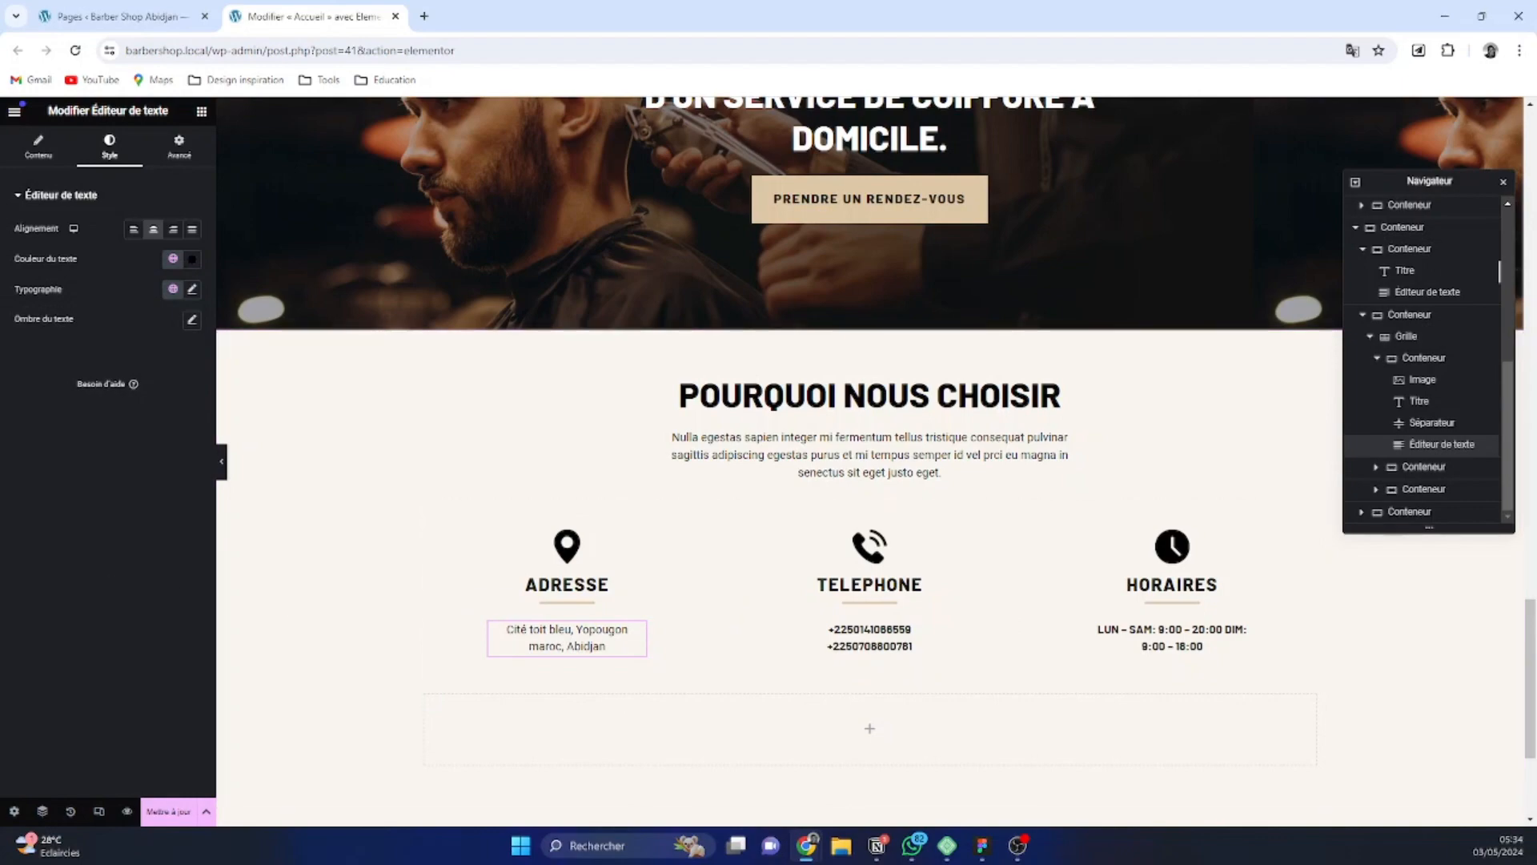
Replace the text under Adresse with "Notre équipe de coiffeurs agréés et assurés respecte des règles strictes de propreté et d'hygiène pour une expérience sûre et confortable."
key("alt+Tab")
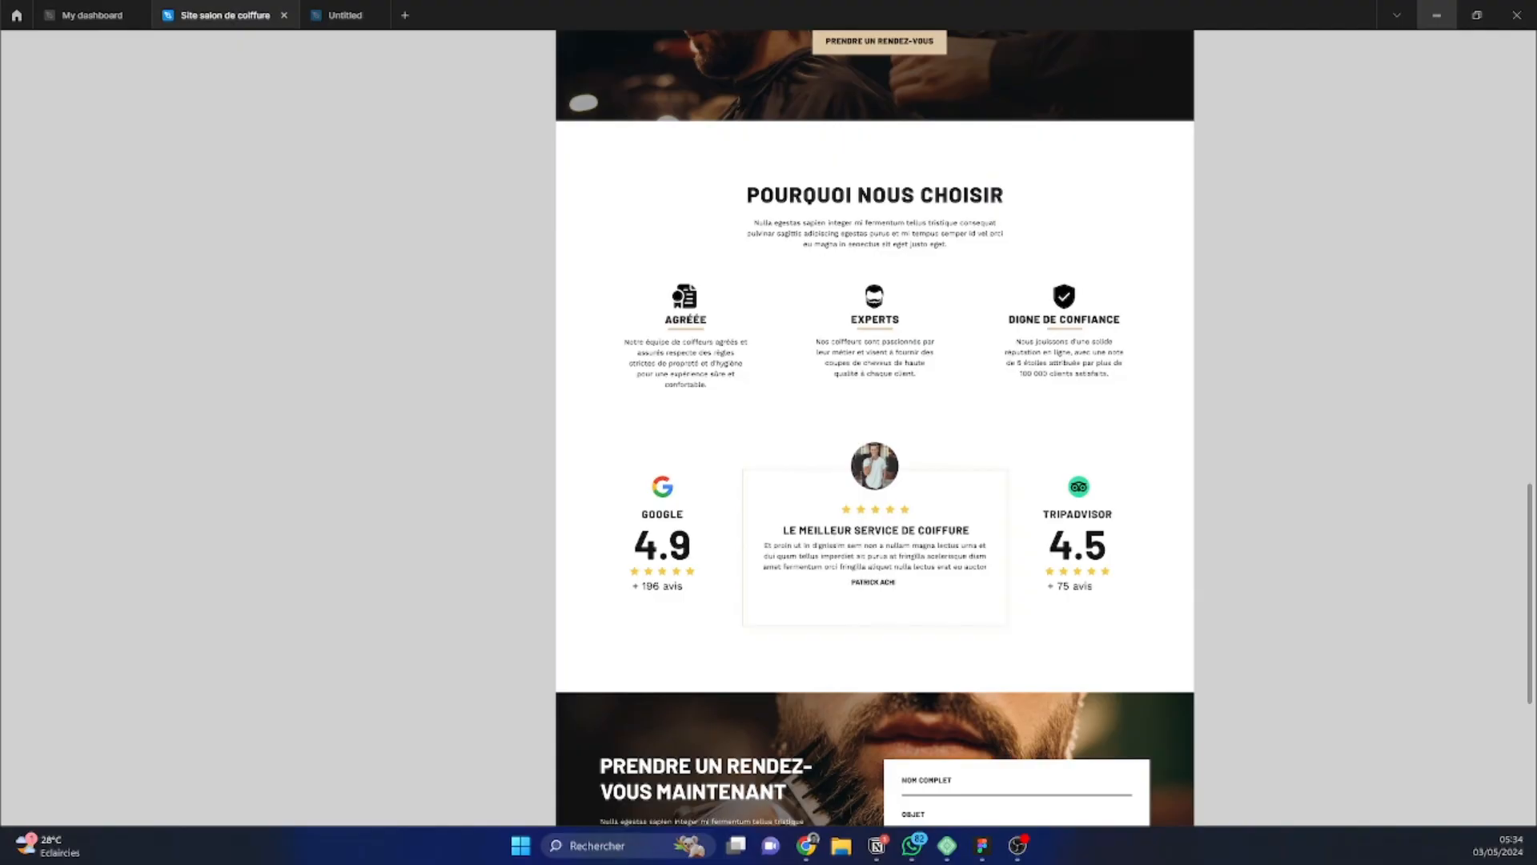
left_click(1436, 15)
key("alt+Tab")
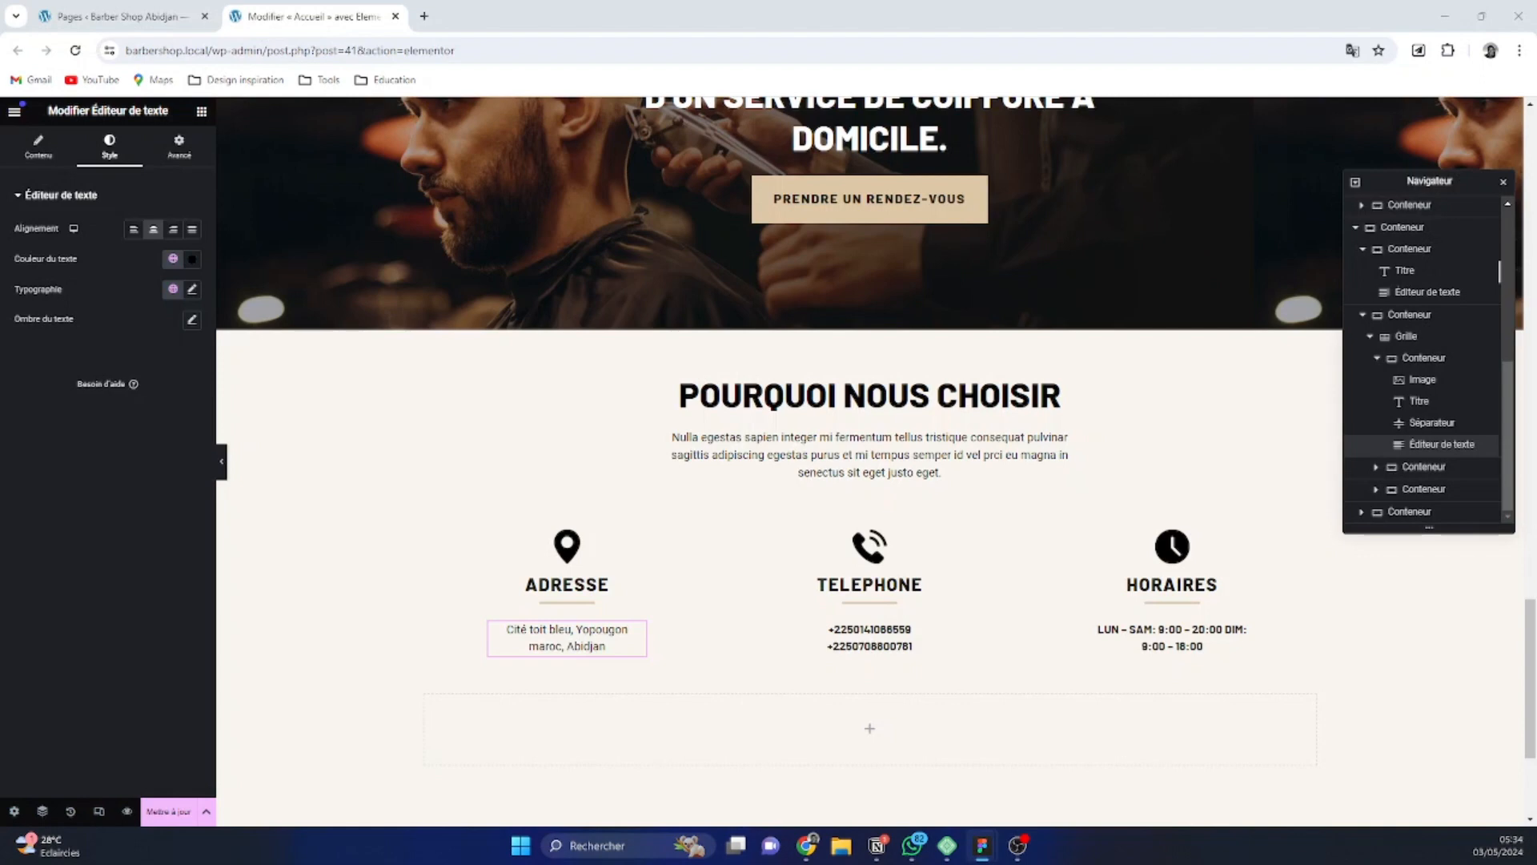
left_click(560, 646)
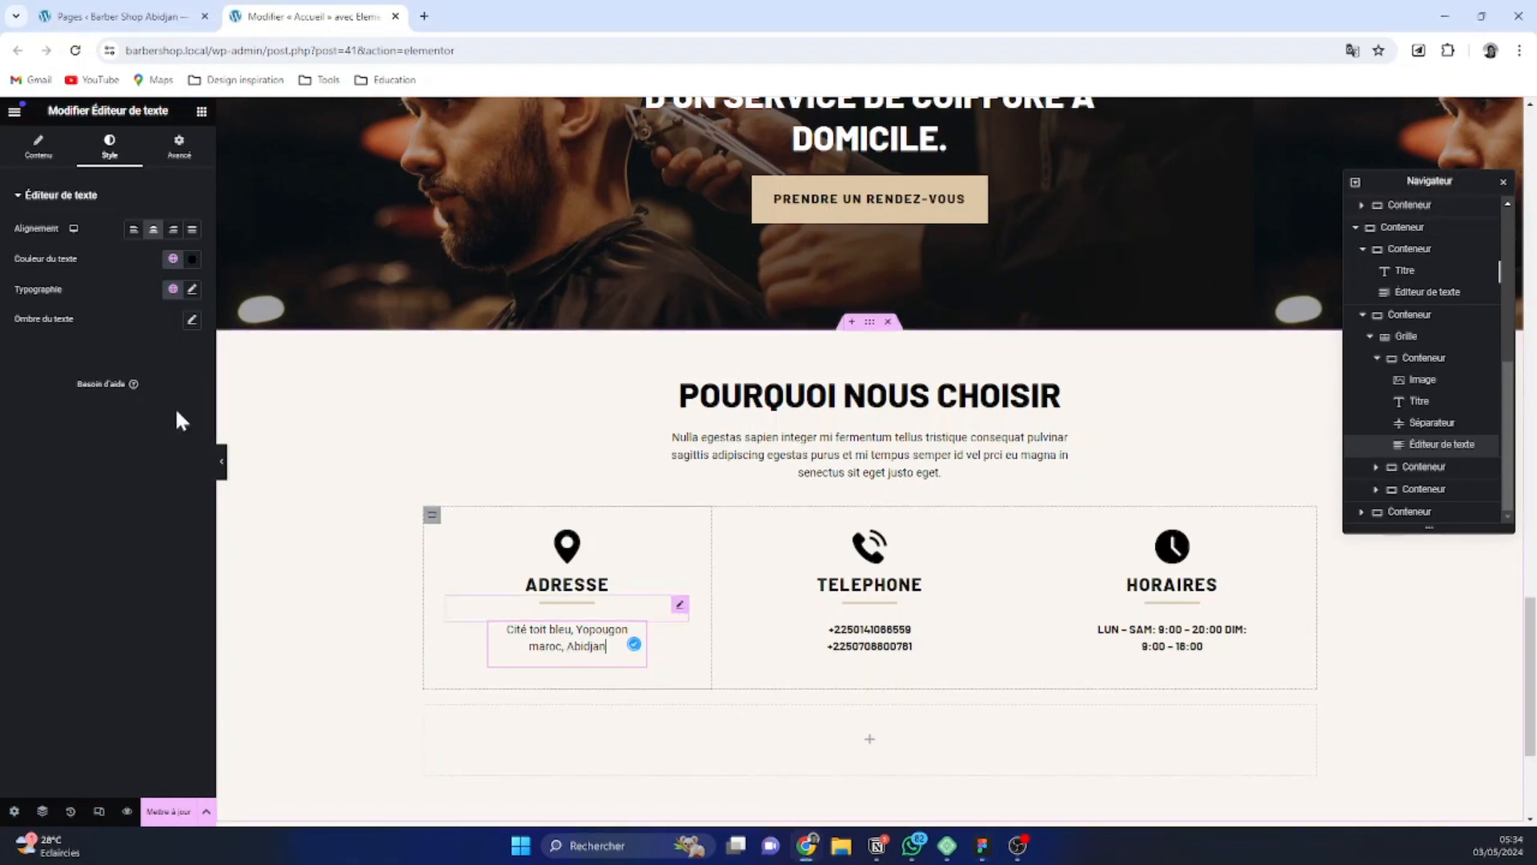
left_click(56, 151)
key("ctrl+a")
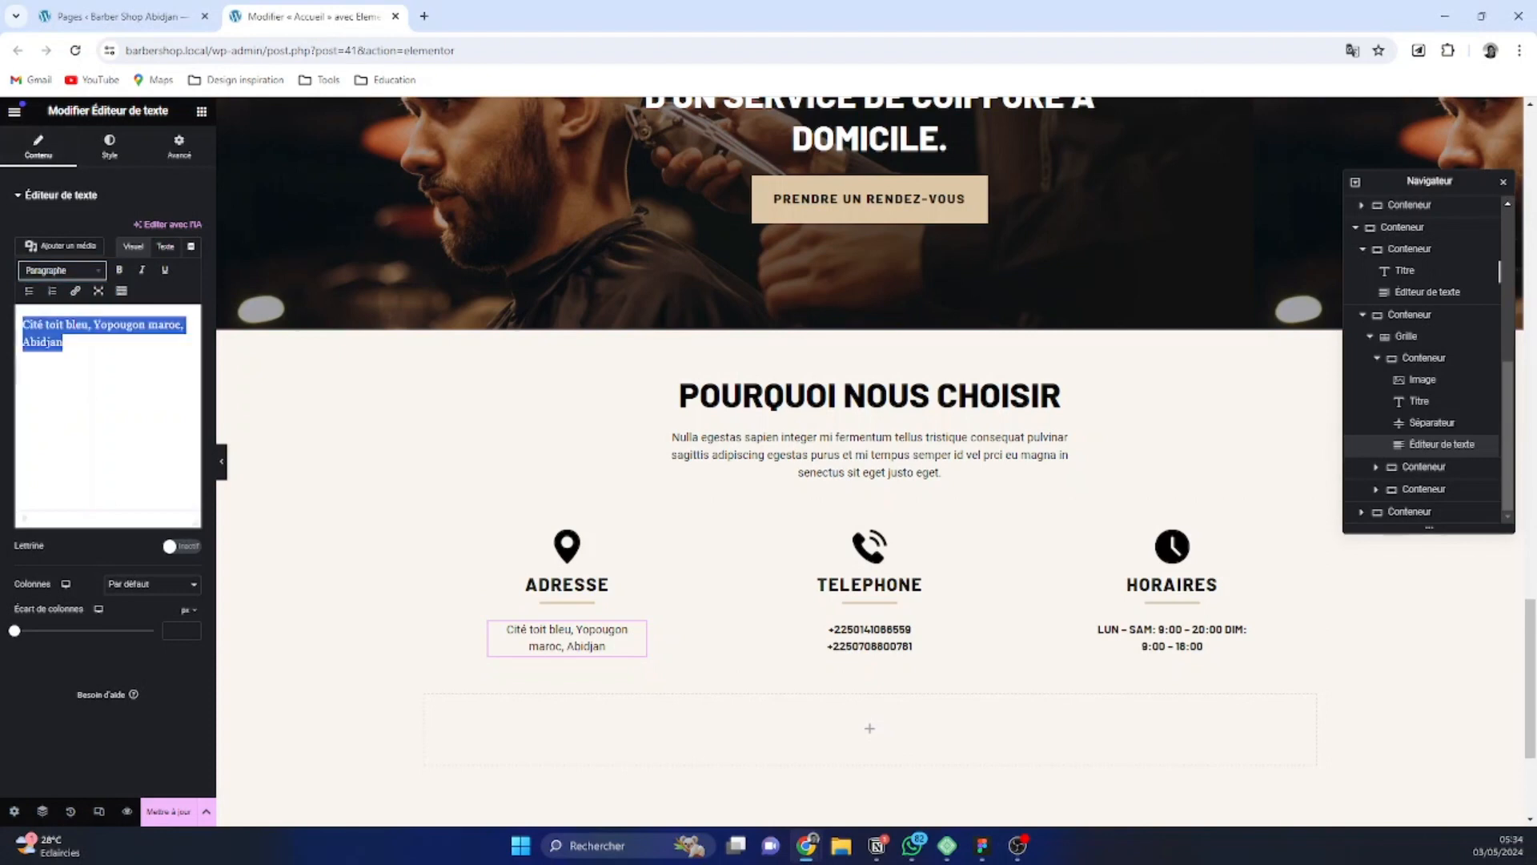
type("Notre équipe de coiffeurs agréés et assurés respecte des règles strictes de propreté et d'hygiène pour une expérience sûre et confortable.")
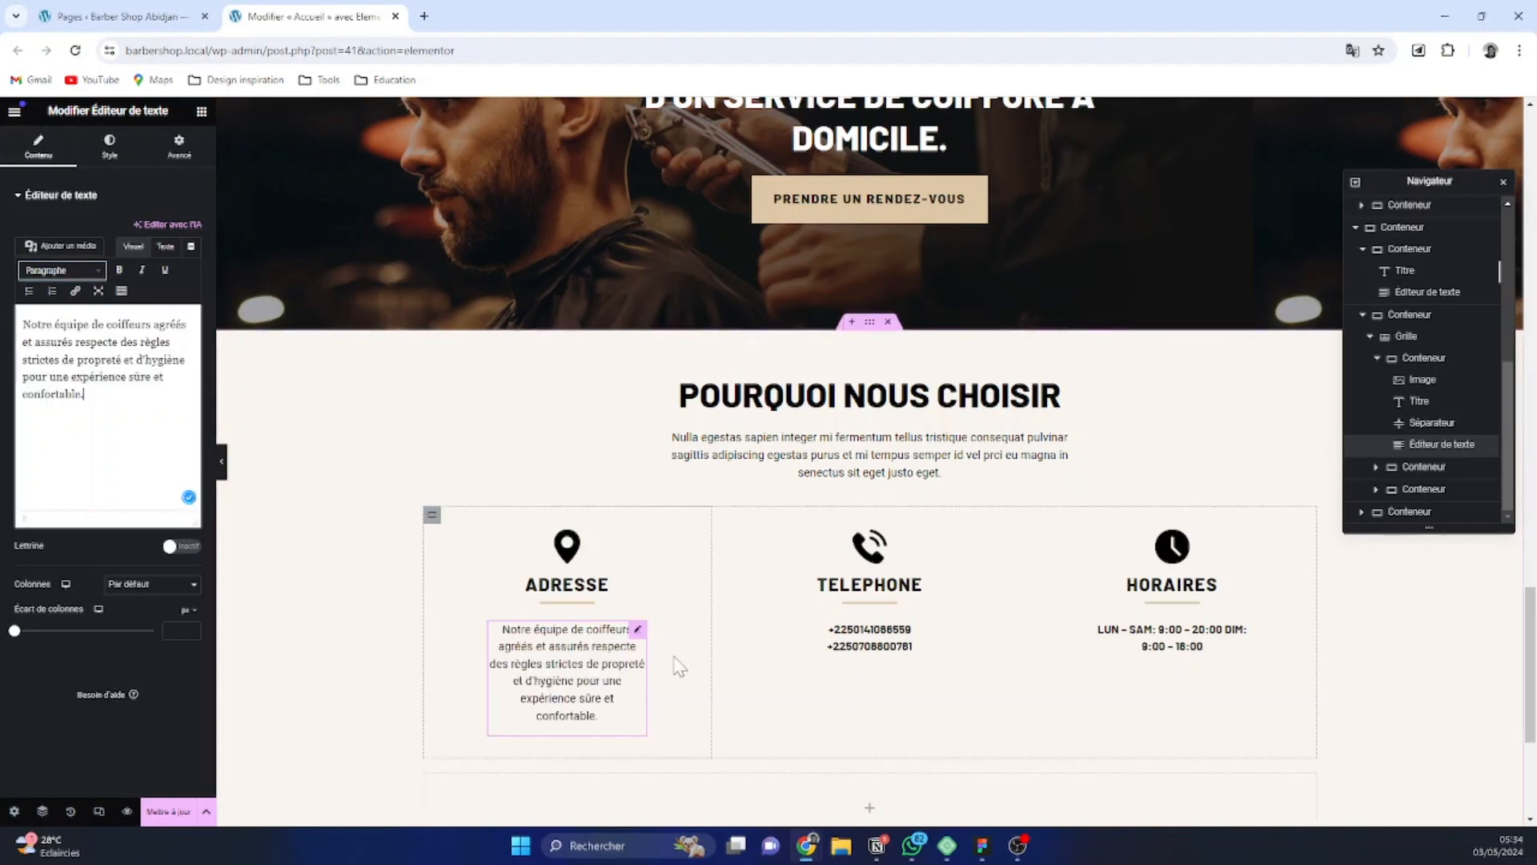
Replace the text under Telephone with "Nos coiffeurs sont passionnés par leur métier et visent à fournir des coupes de cheveux de haute qualité à chaque client."
key("alt+Tab")
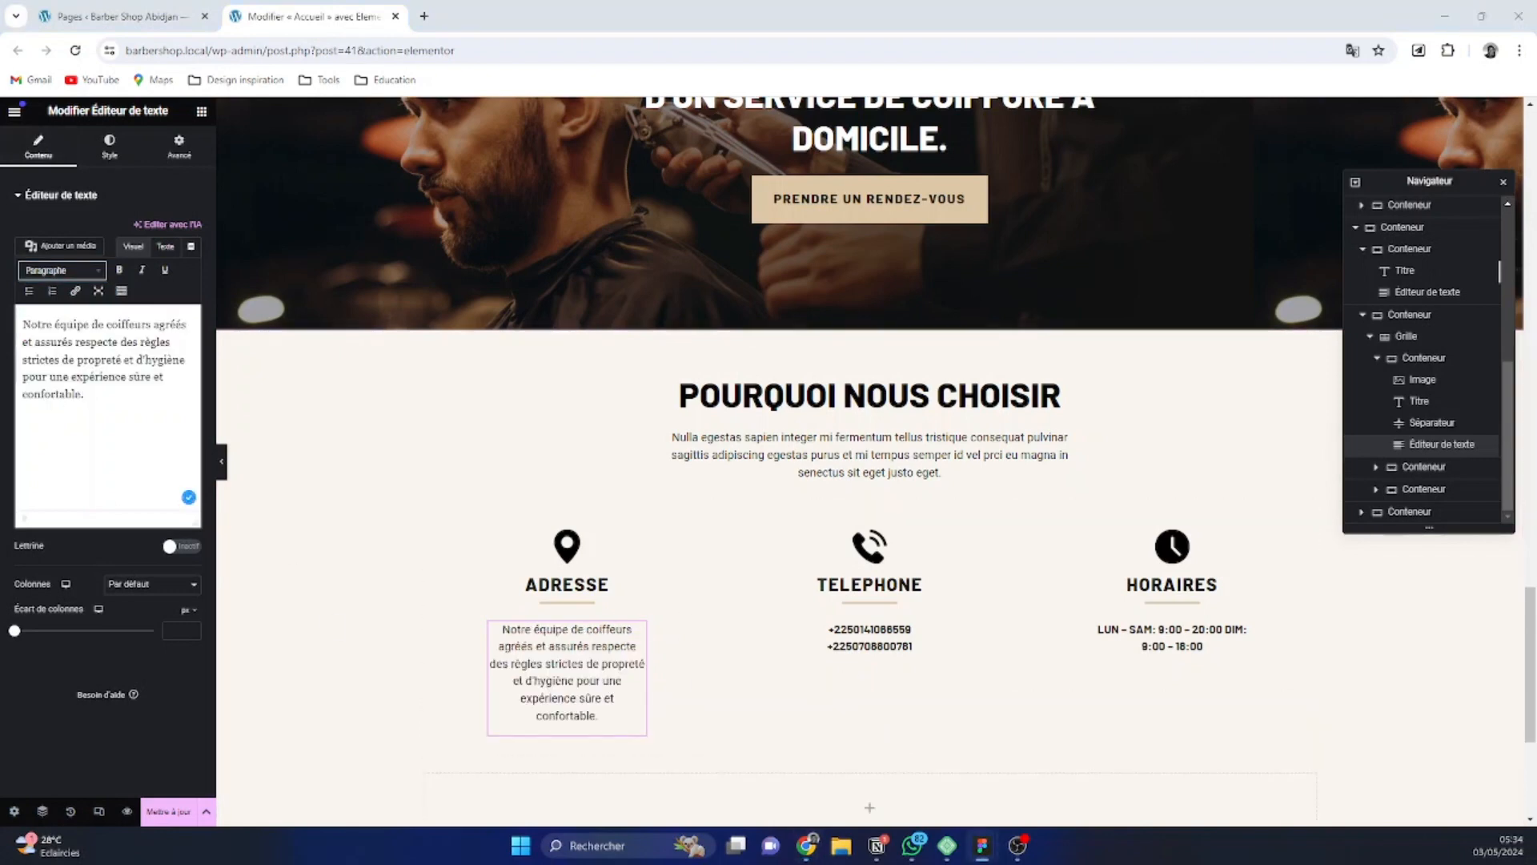
left_click(902, 655)
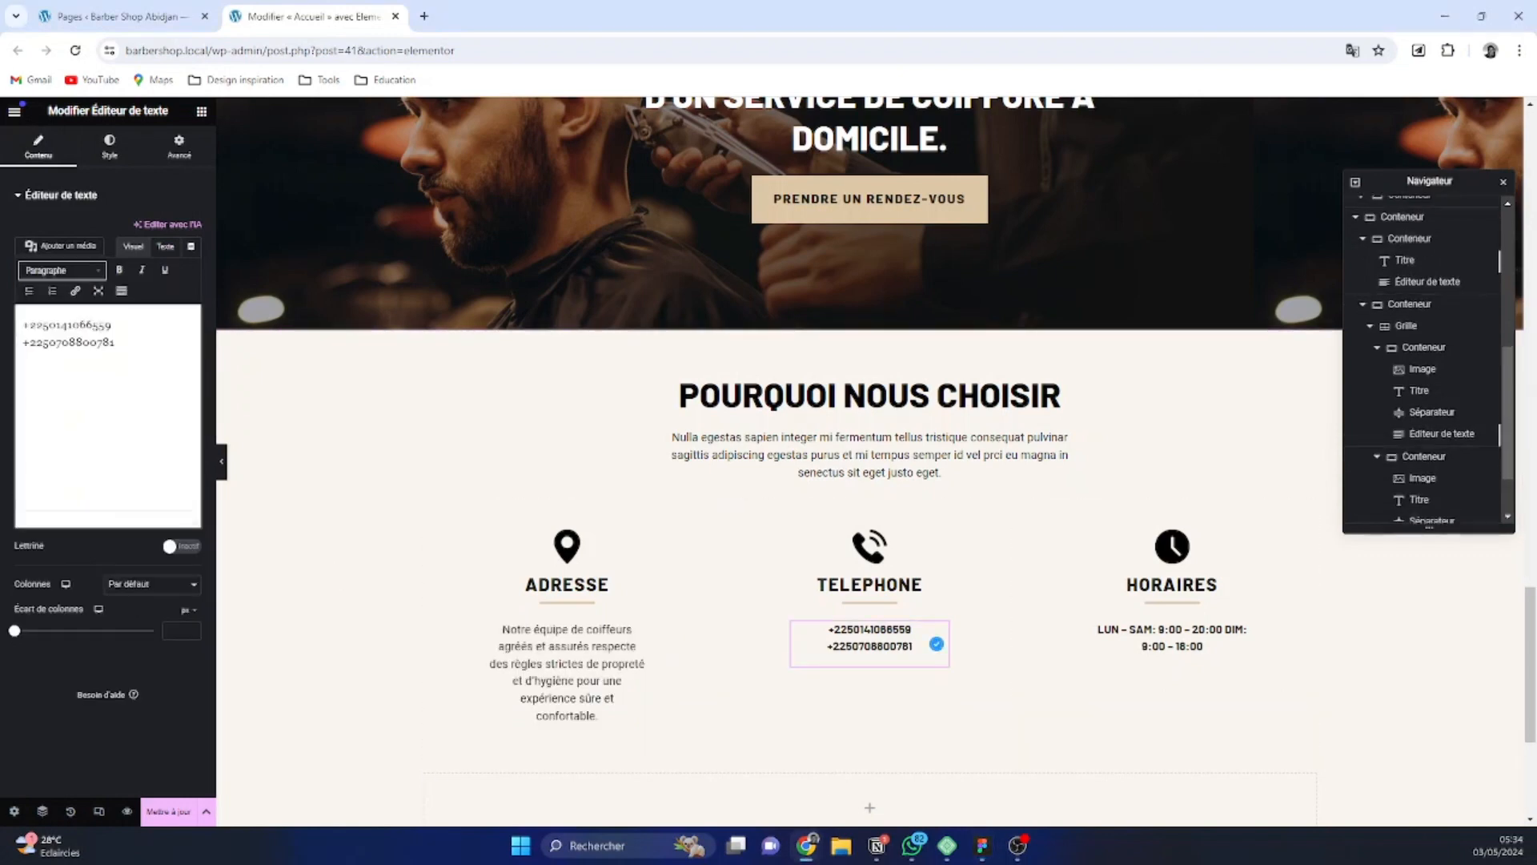
left_click_drag(114, 342, 23, 323)
type("Nos coiffeurs sont passionnés par leur métier et visent à fournir des coupes de cheveux de haute qualité à chaque client.")
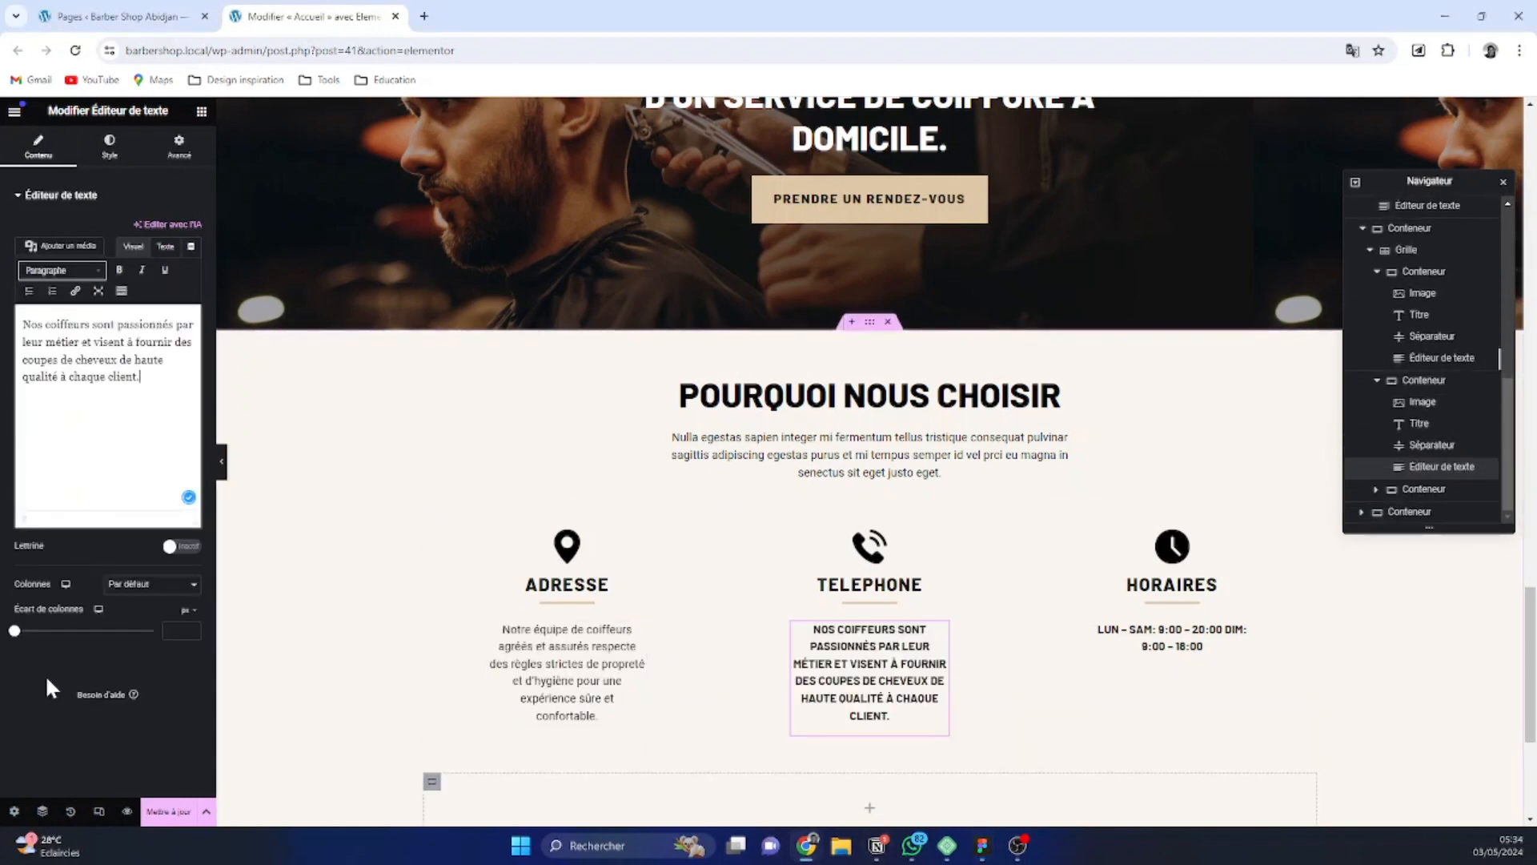
Replace the text under Horaires with "Nous jouissons d'une solide réputation en ligne, avec une note de 5 étoiles attribuée par plus de 100 000 clients satisfaits."
key("alt+Tab")
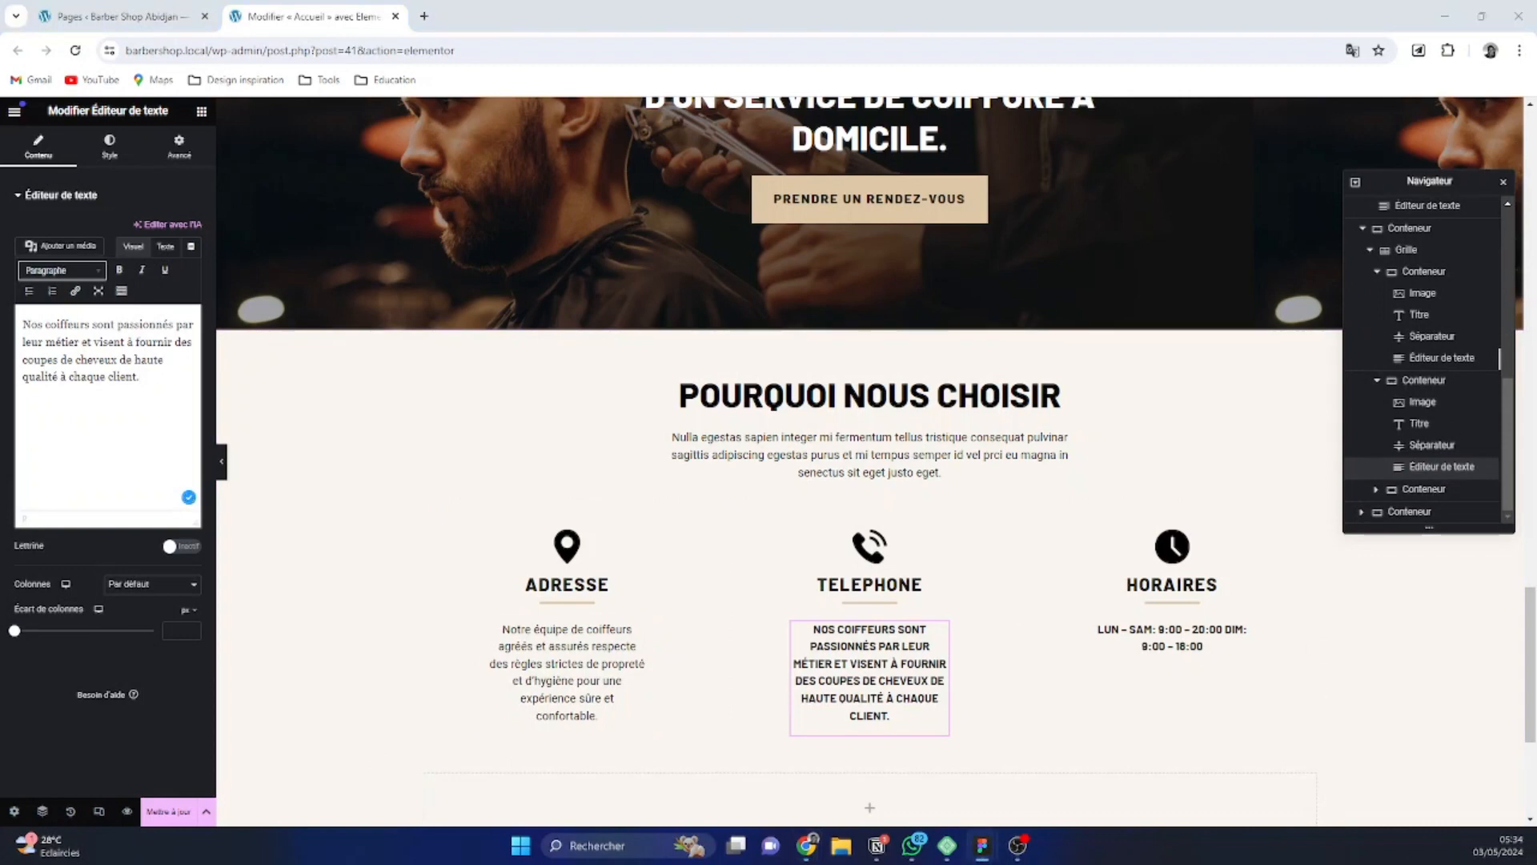
left_click(1218, 641)
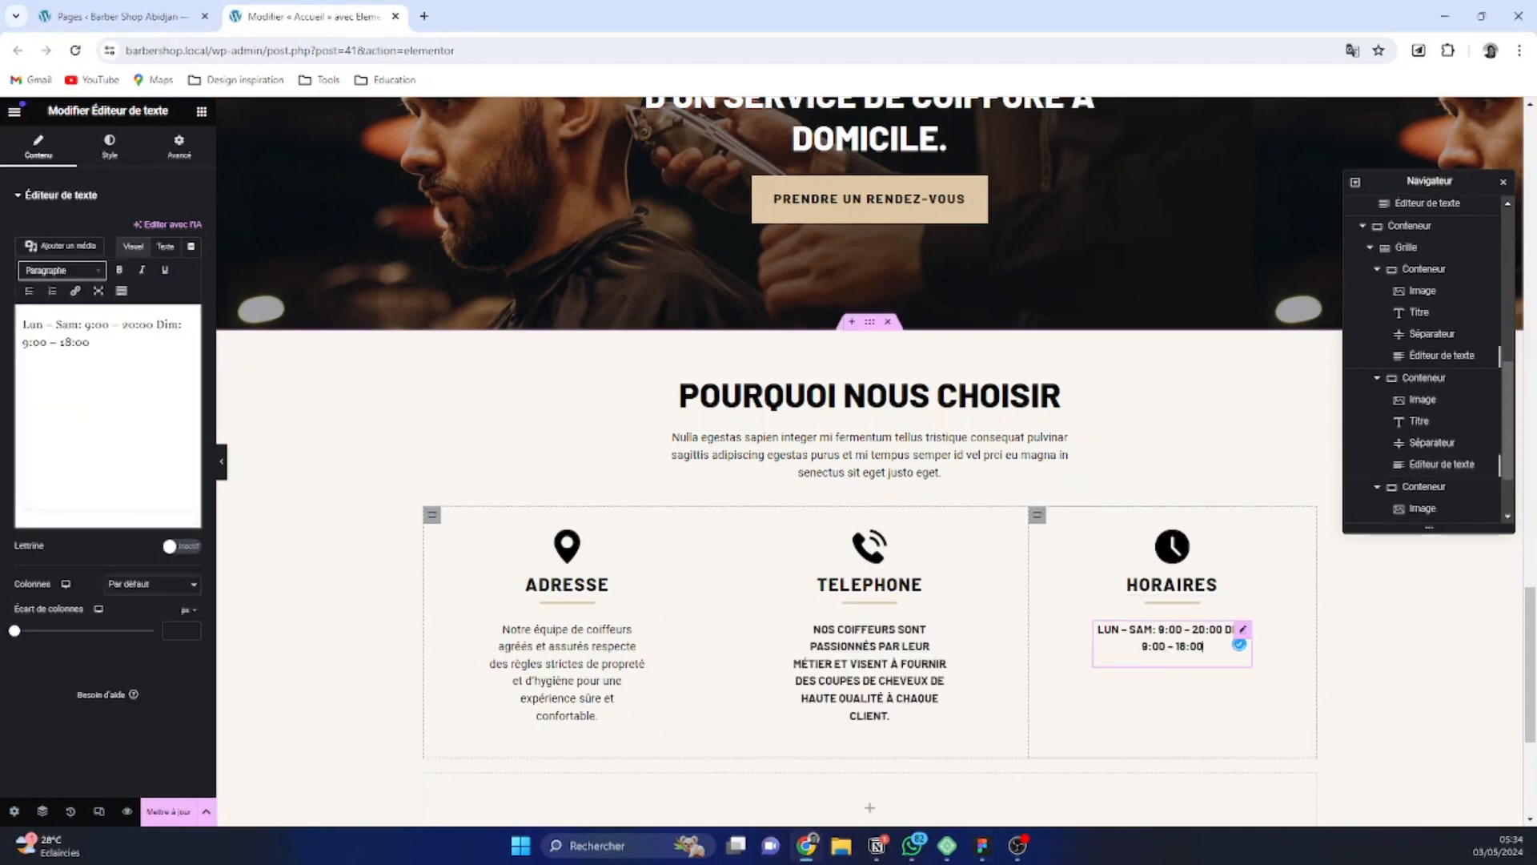
key("ctrl+a")
type("\">Nous jouissons d'une solide réputation en ligne, avec une note de 5 étoiles attribuée par plus de 100 000 clients satisfaits.")
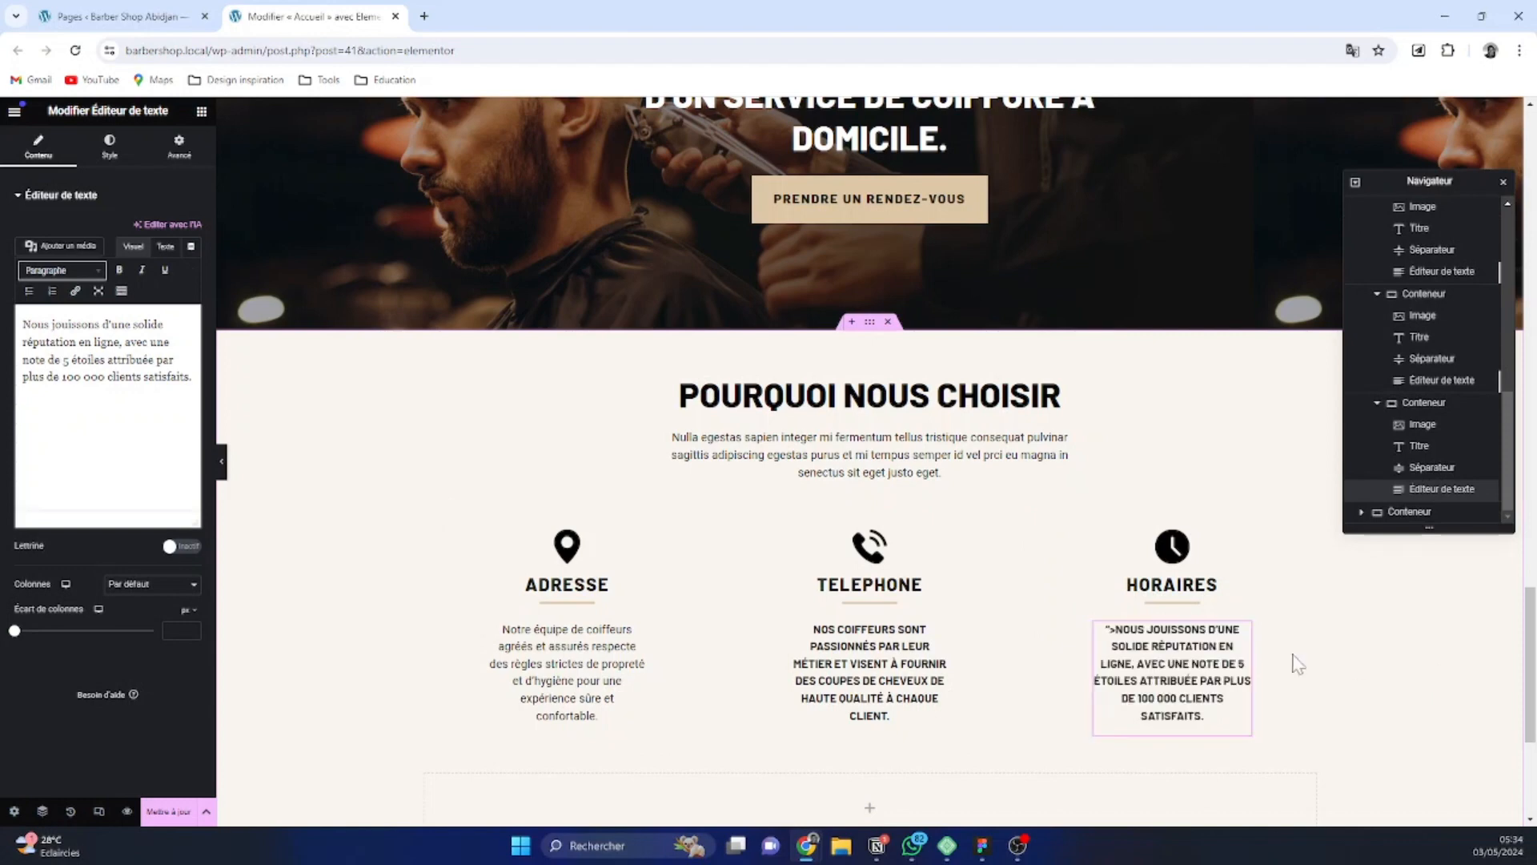
Copy the style of the first column's paragraph onto the paragraphs under Telephone and Horaires
right_click(587, 663)
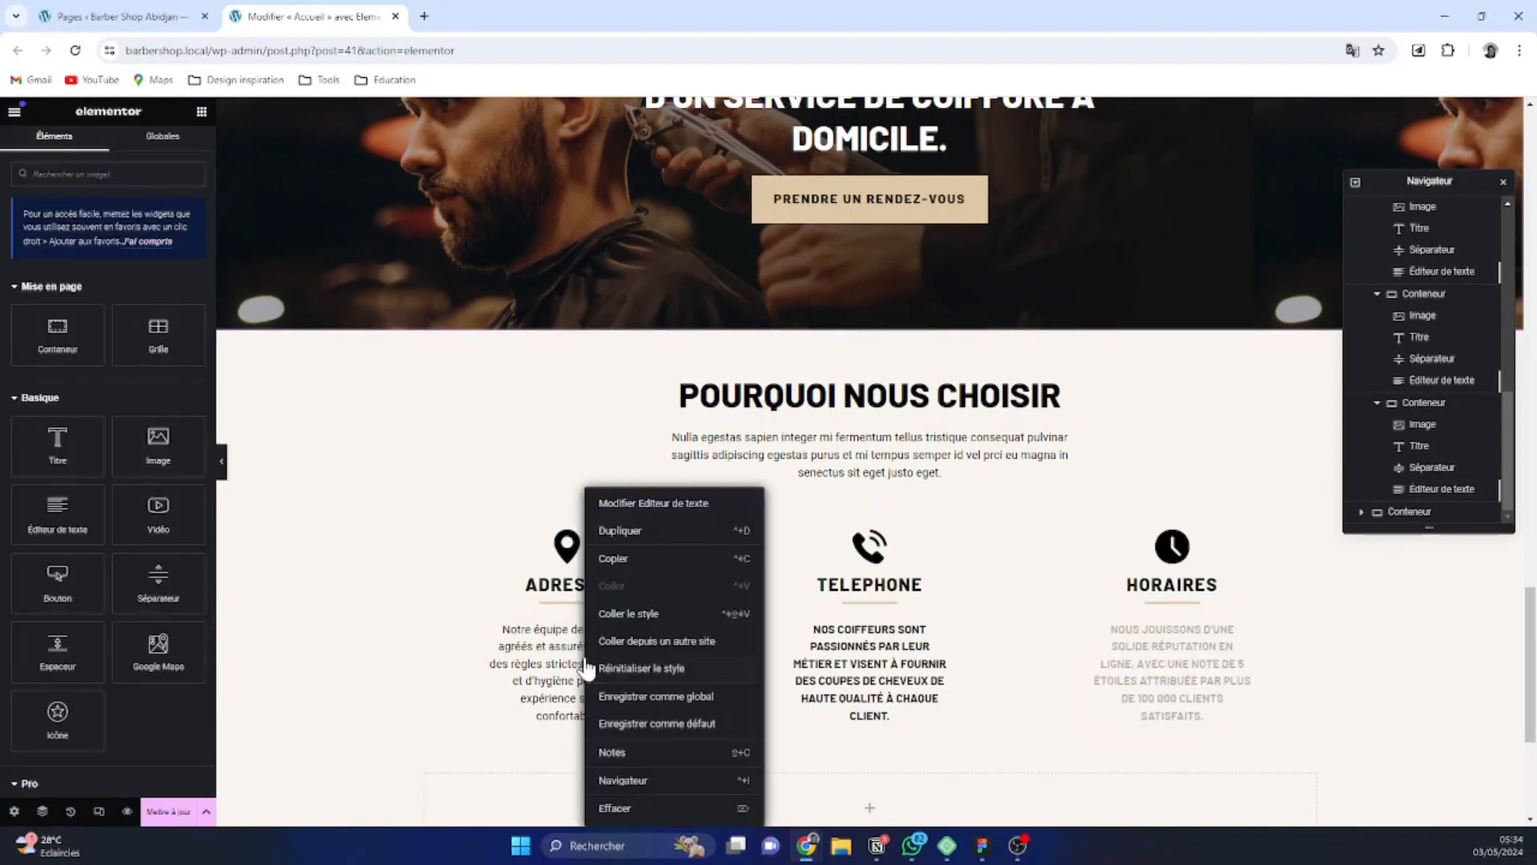
left_click(641, 583)
right_click(889, 672)
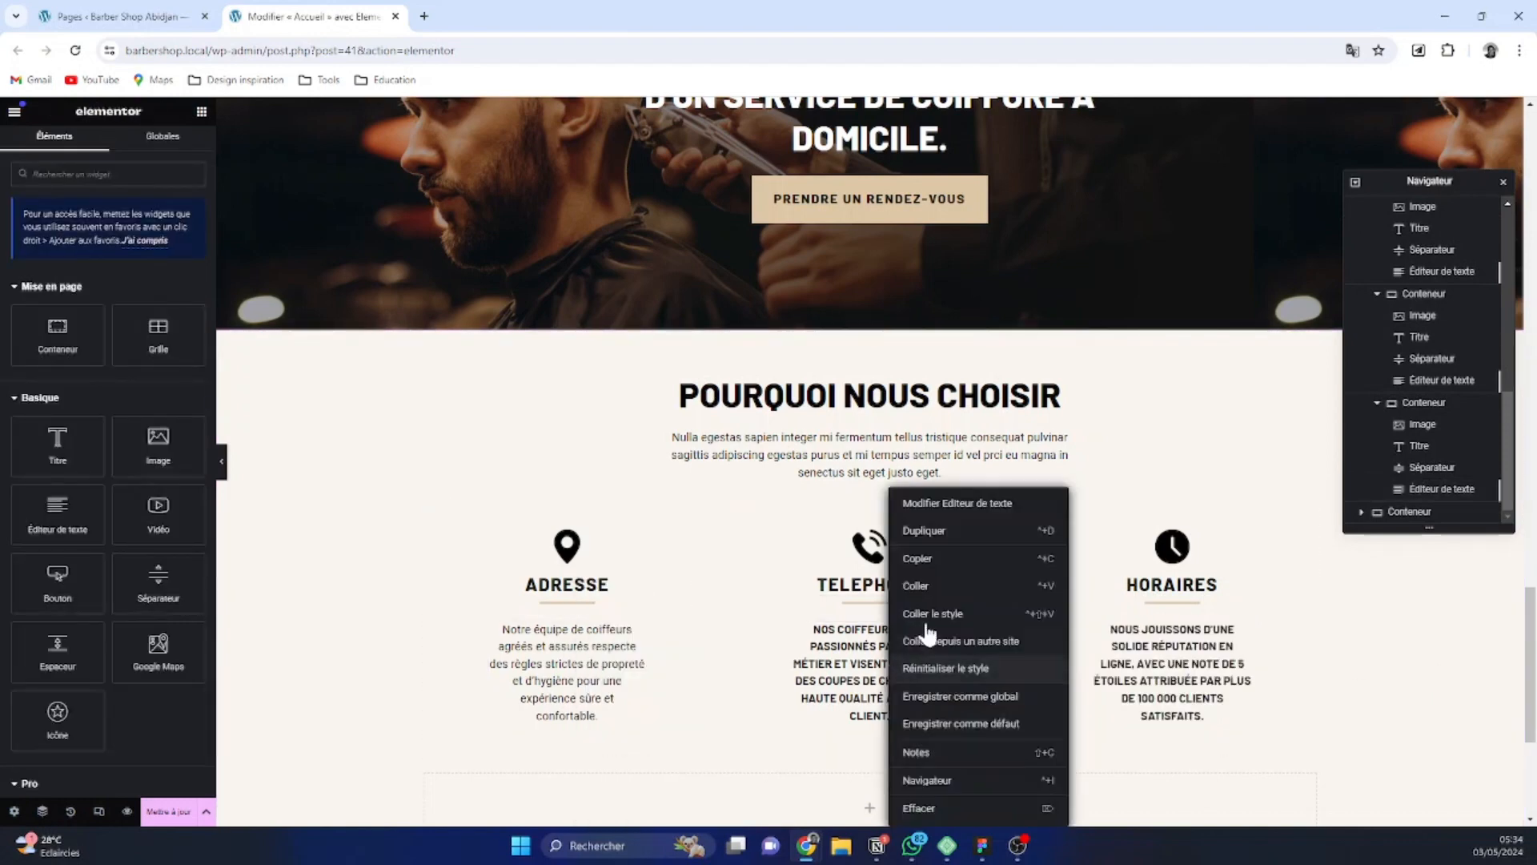
left_click(957, 617)
right_click(1166, 669)
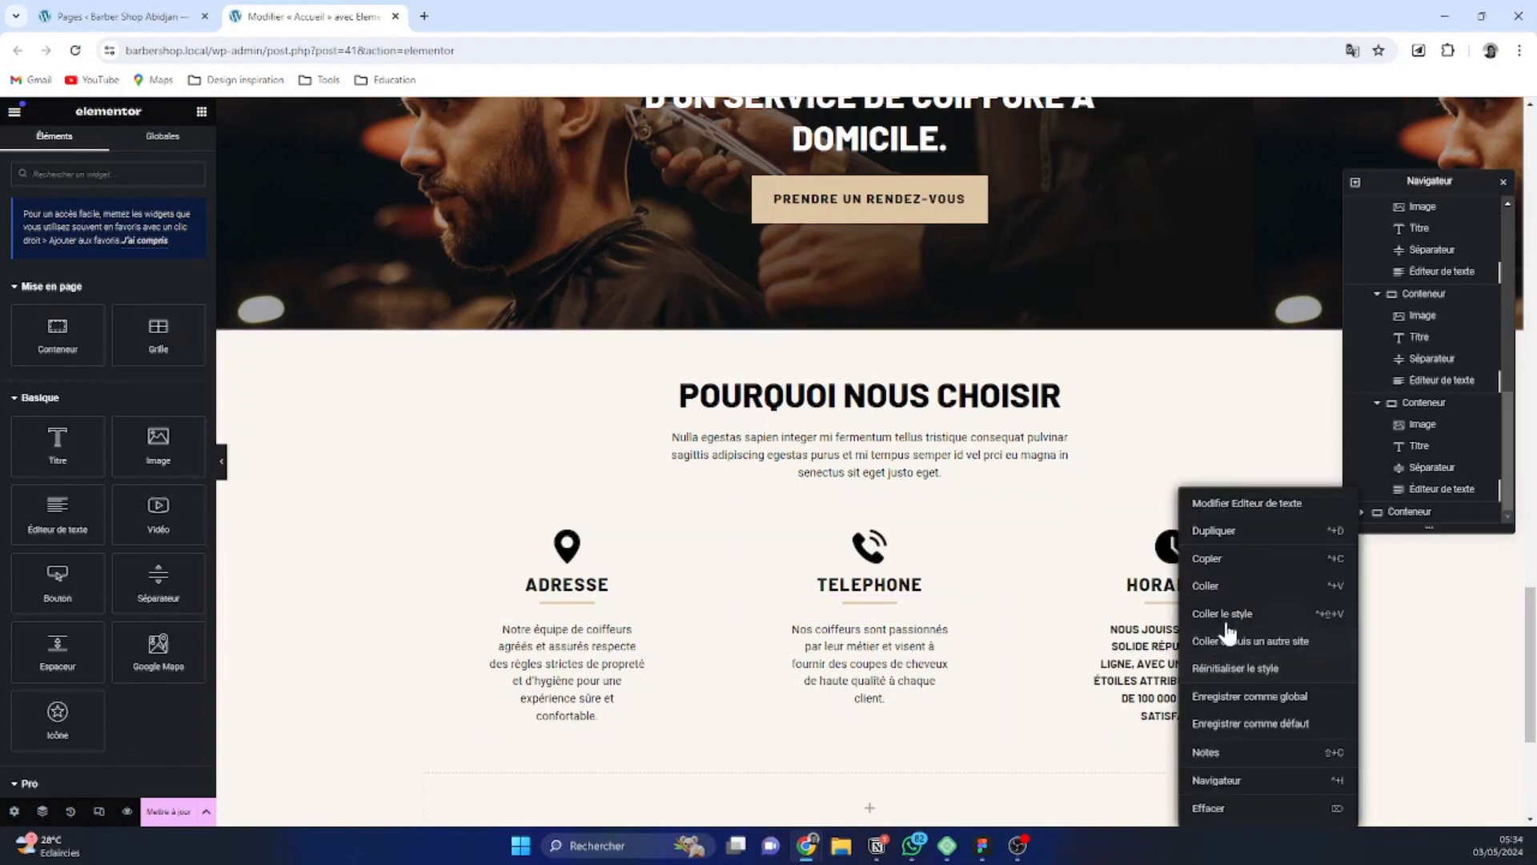
left_click(1225, 632)
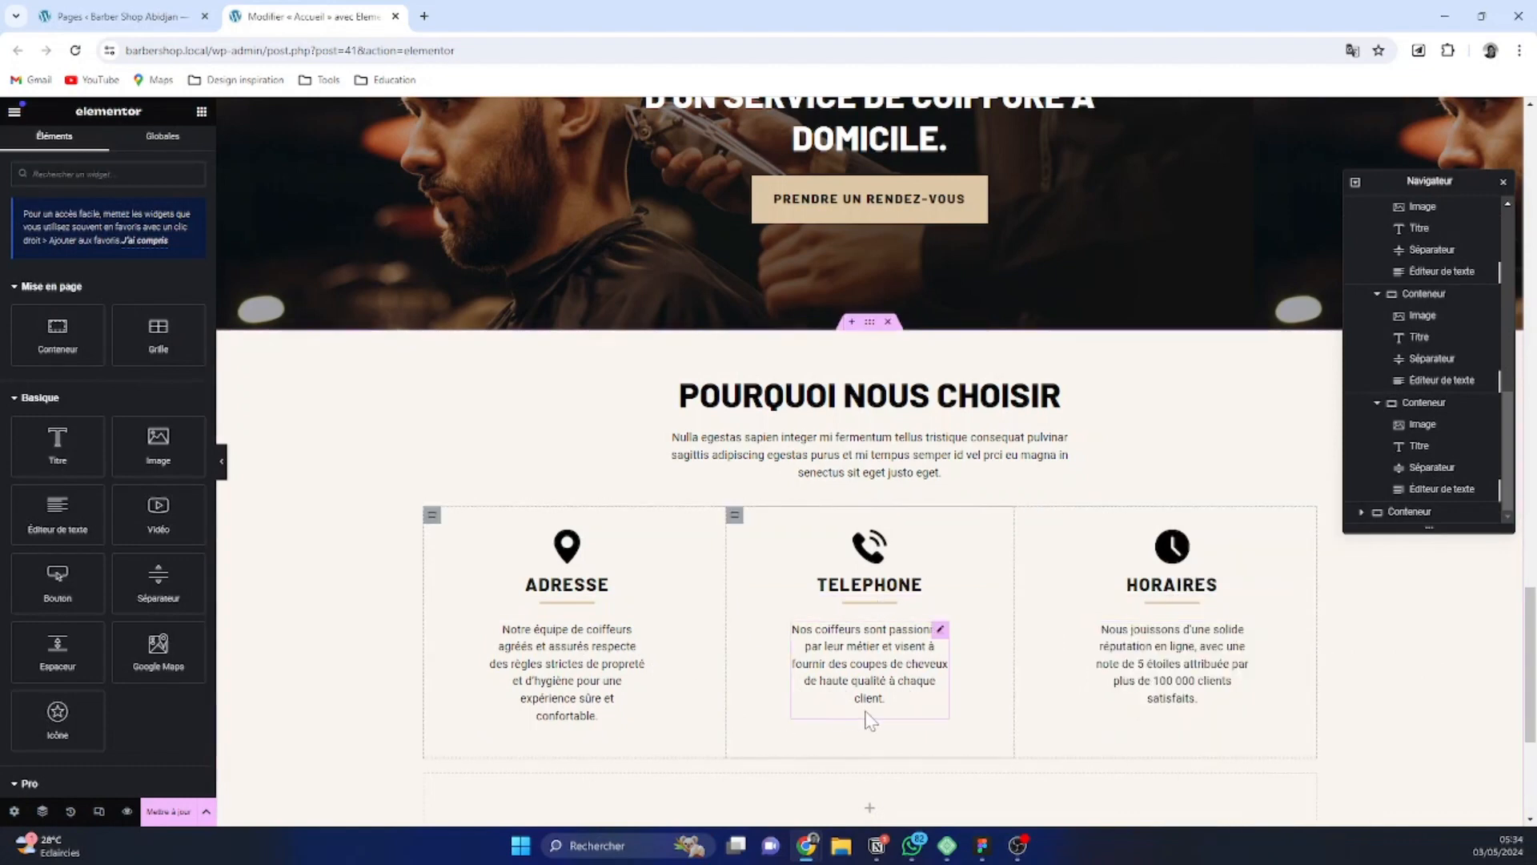
Change the first column's title in the "Pourquoi nous choisir" grid from Adresse to "Agréée"
left_click(600, 584)
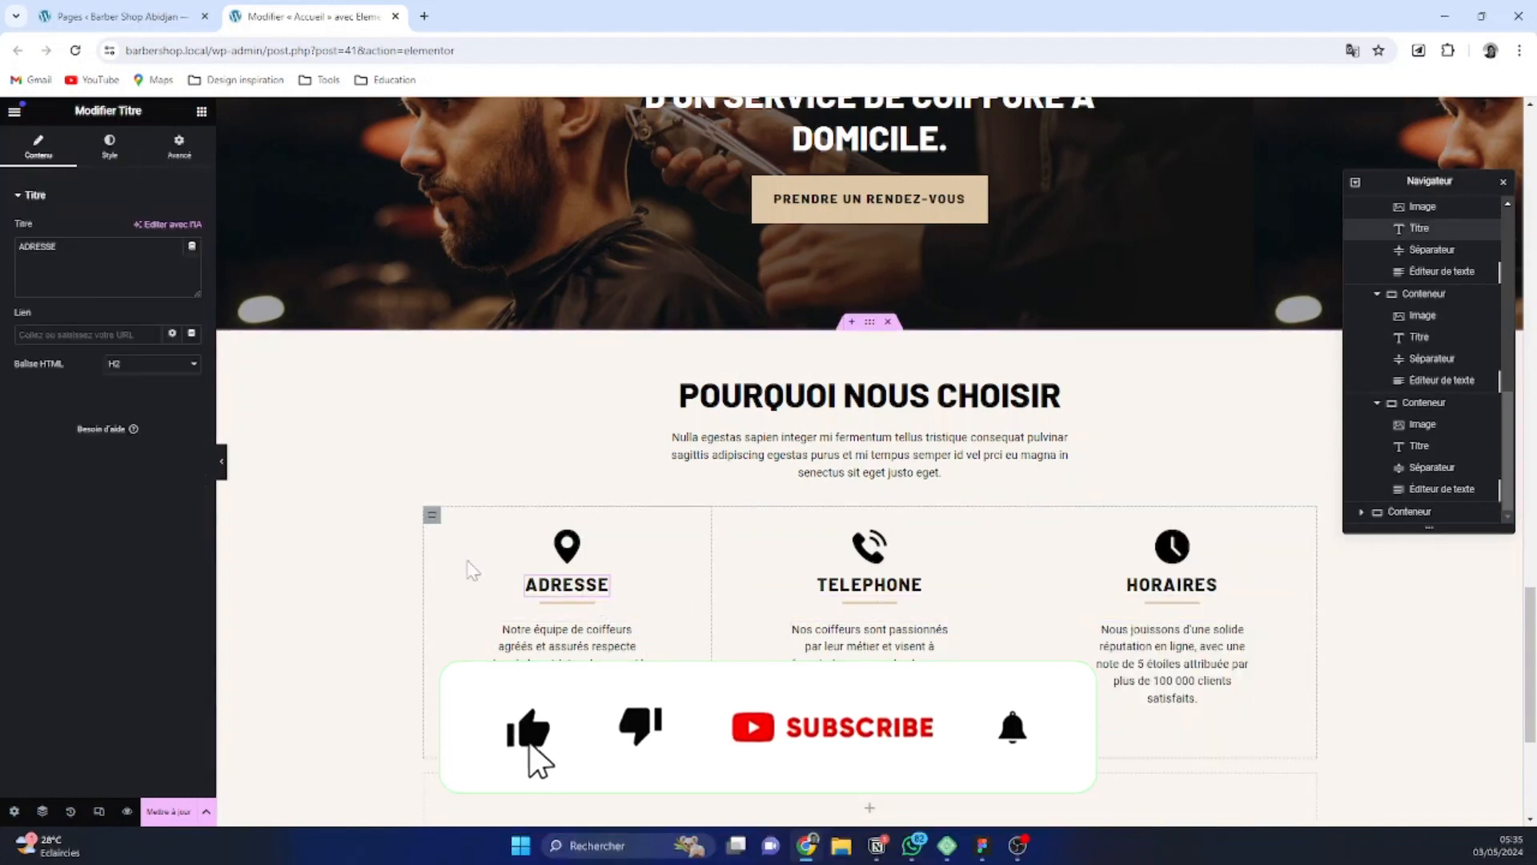
key("ctrl+a")
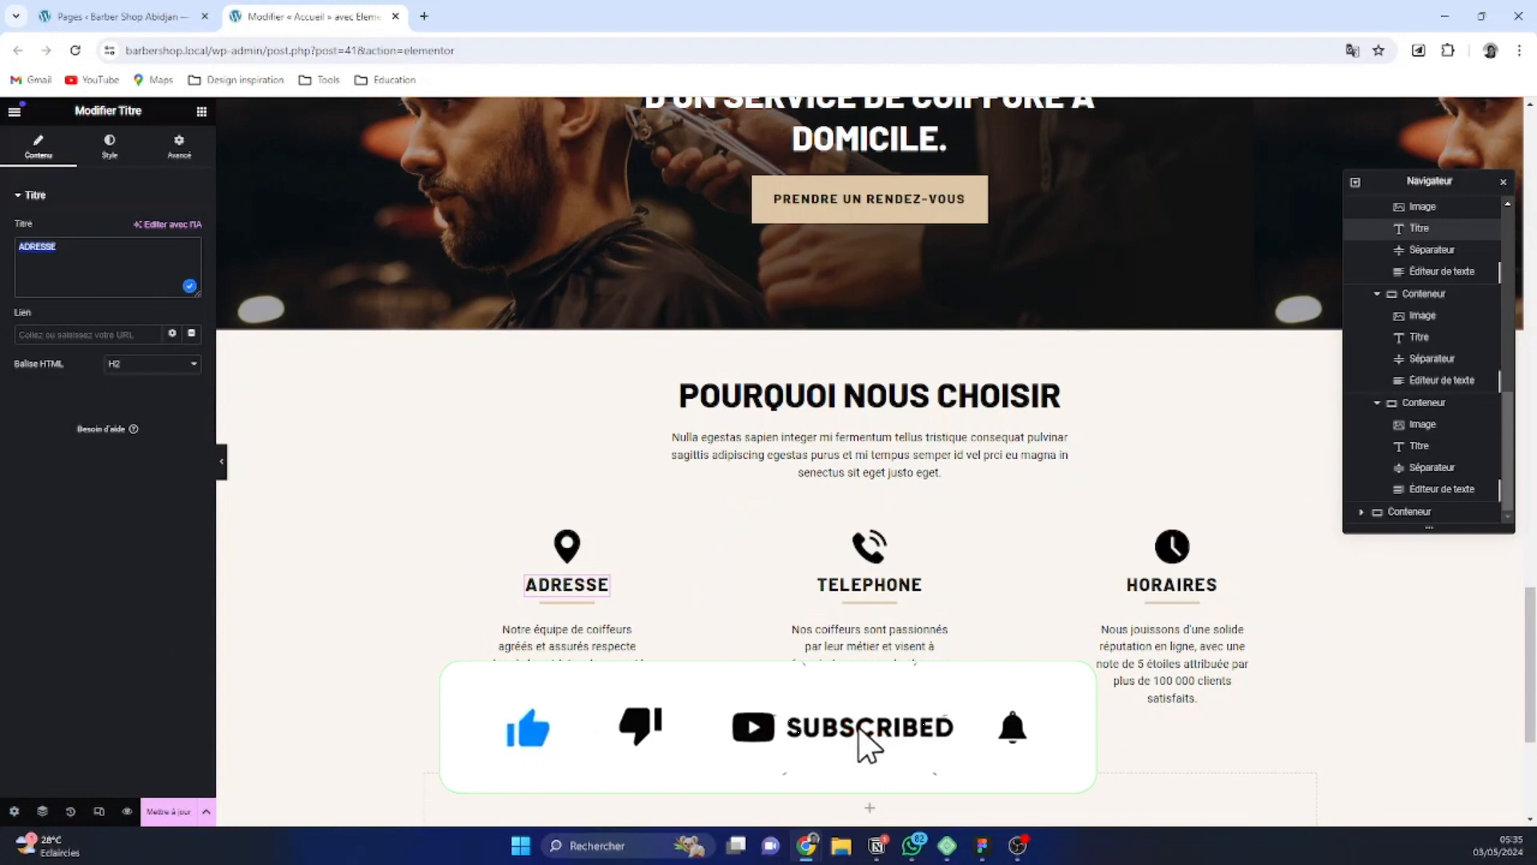
type("Ag")
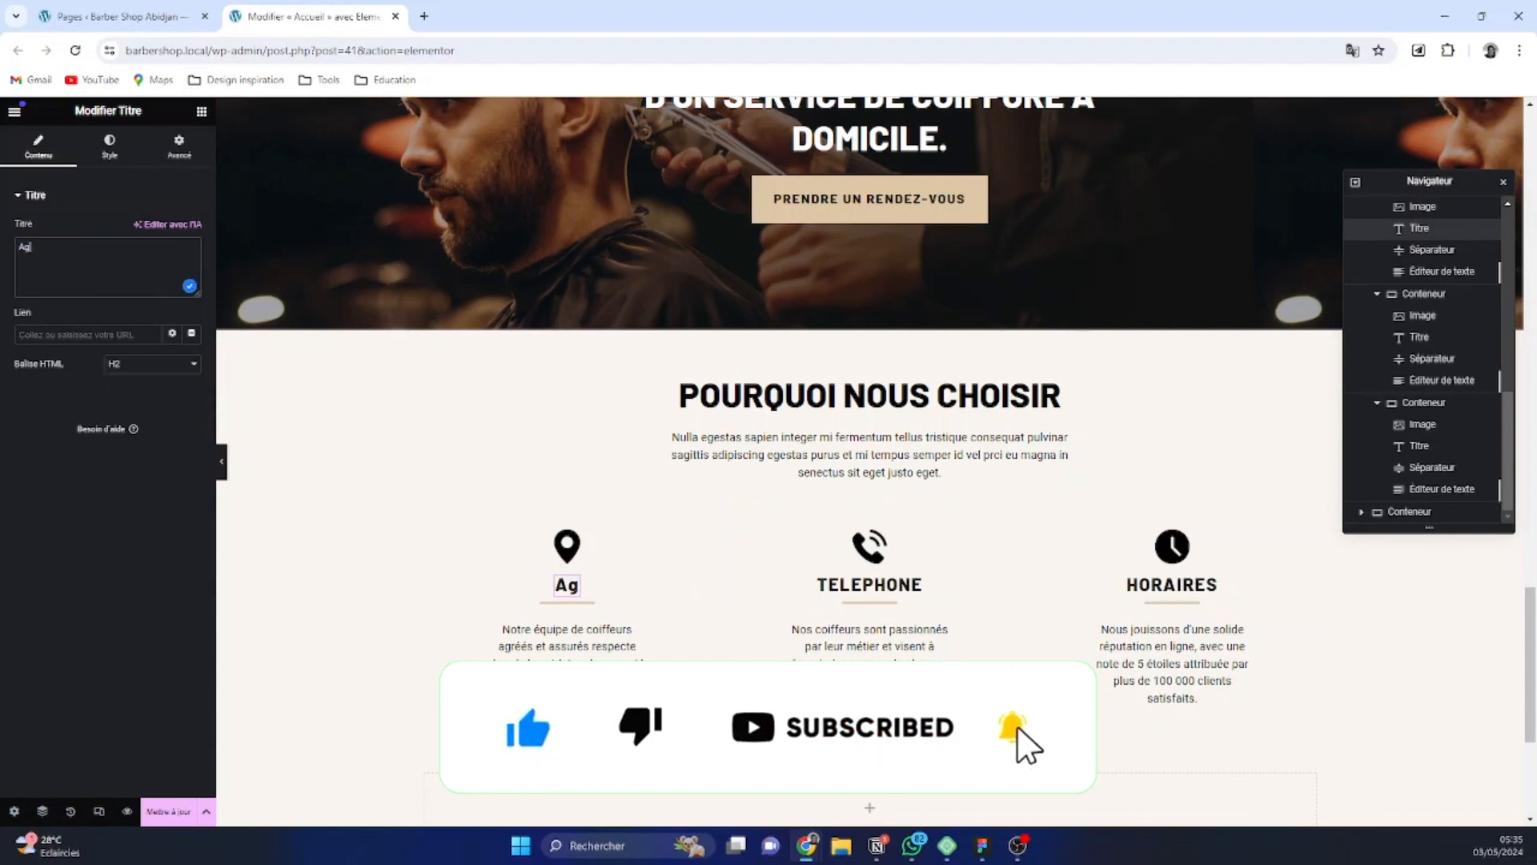
type("ré")
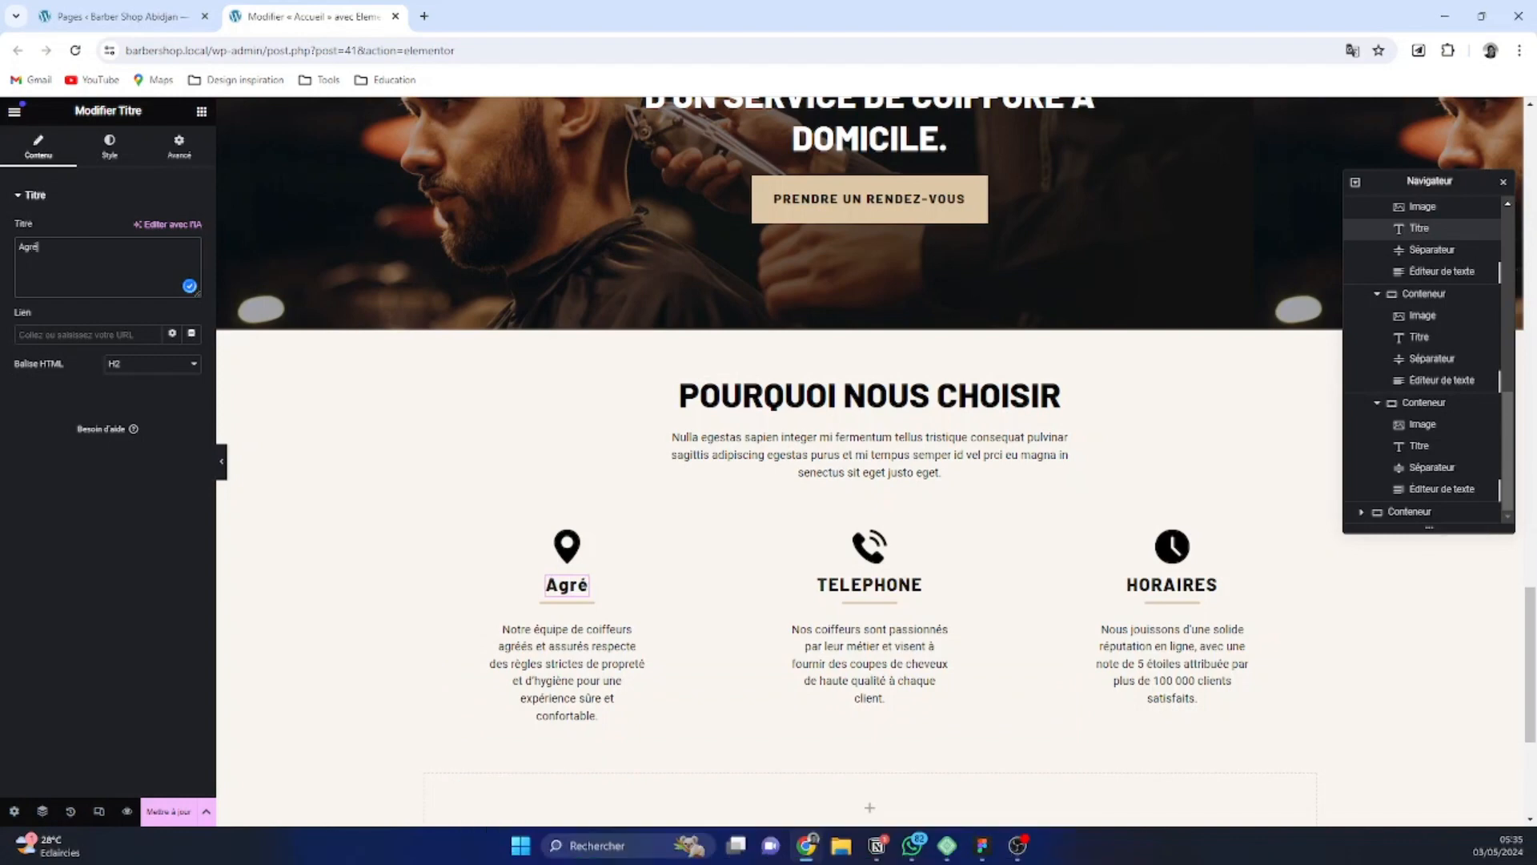
type("ée")
Set the text transformation of the "Agréée" title to Majuscule in its typography settings
left_click(110, 148)
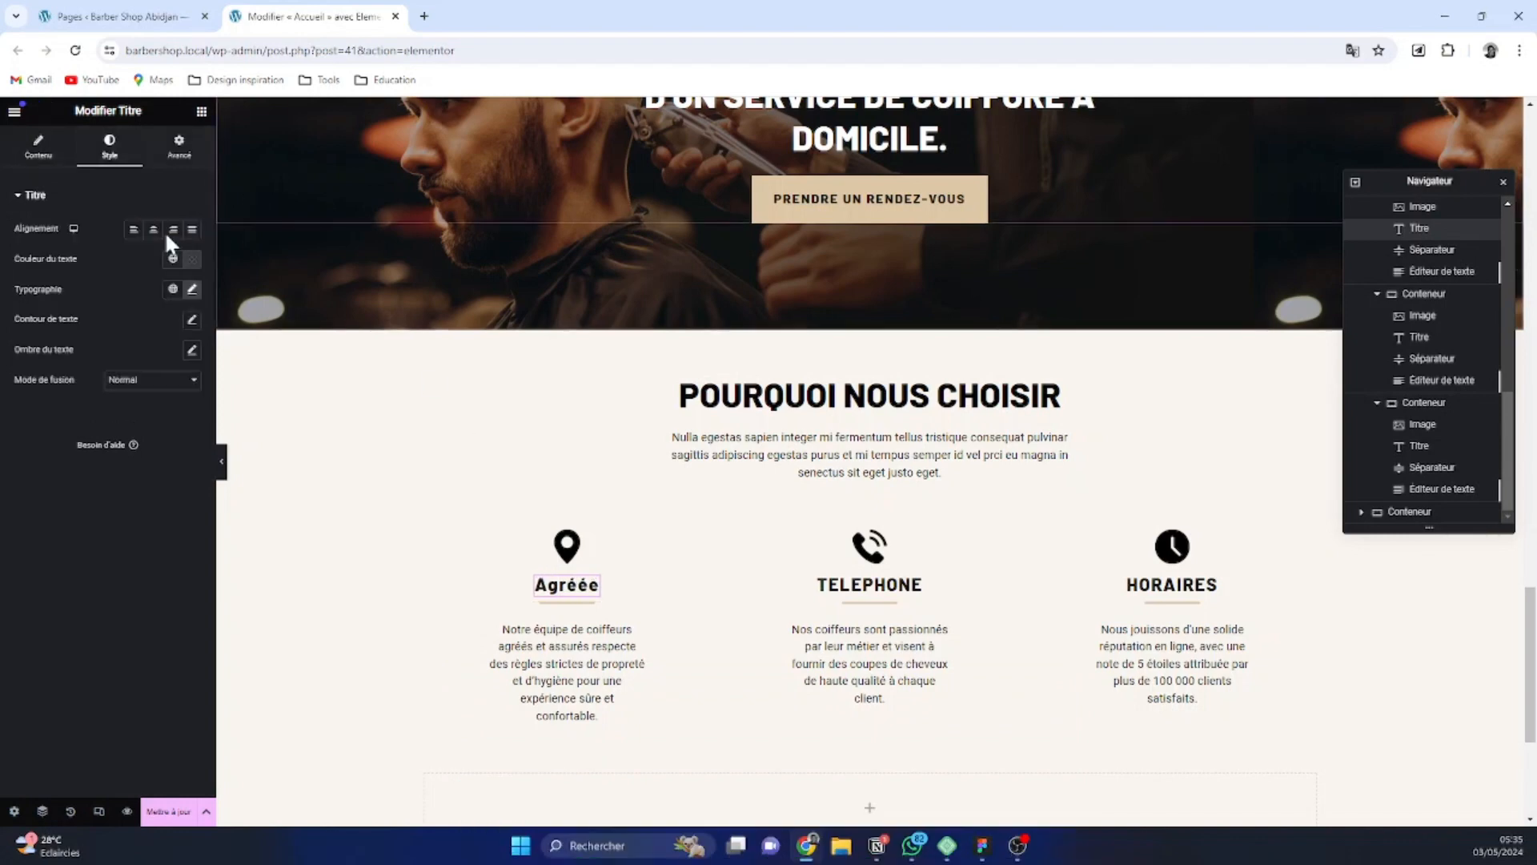
left_click(192, 289)
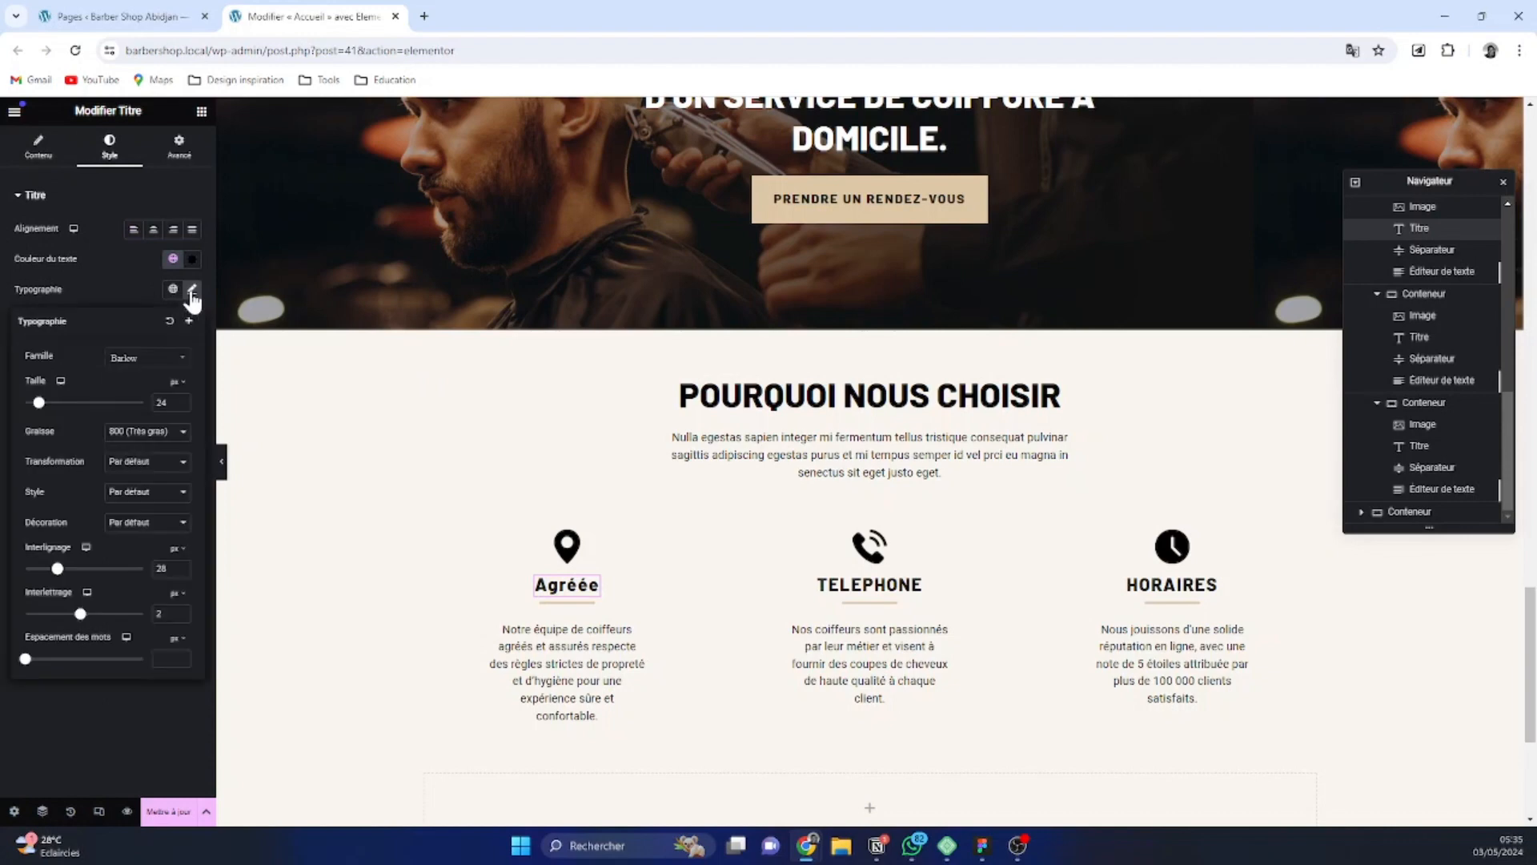
left_click(149, 462)
left_click(142, 485)
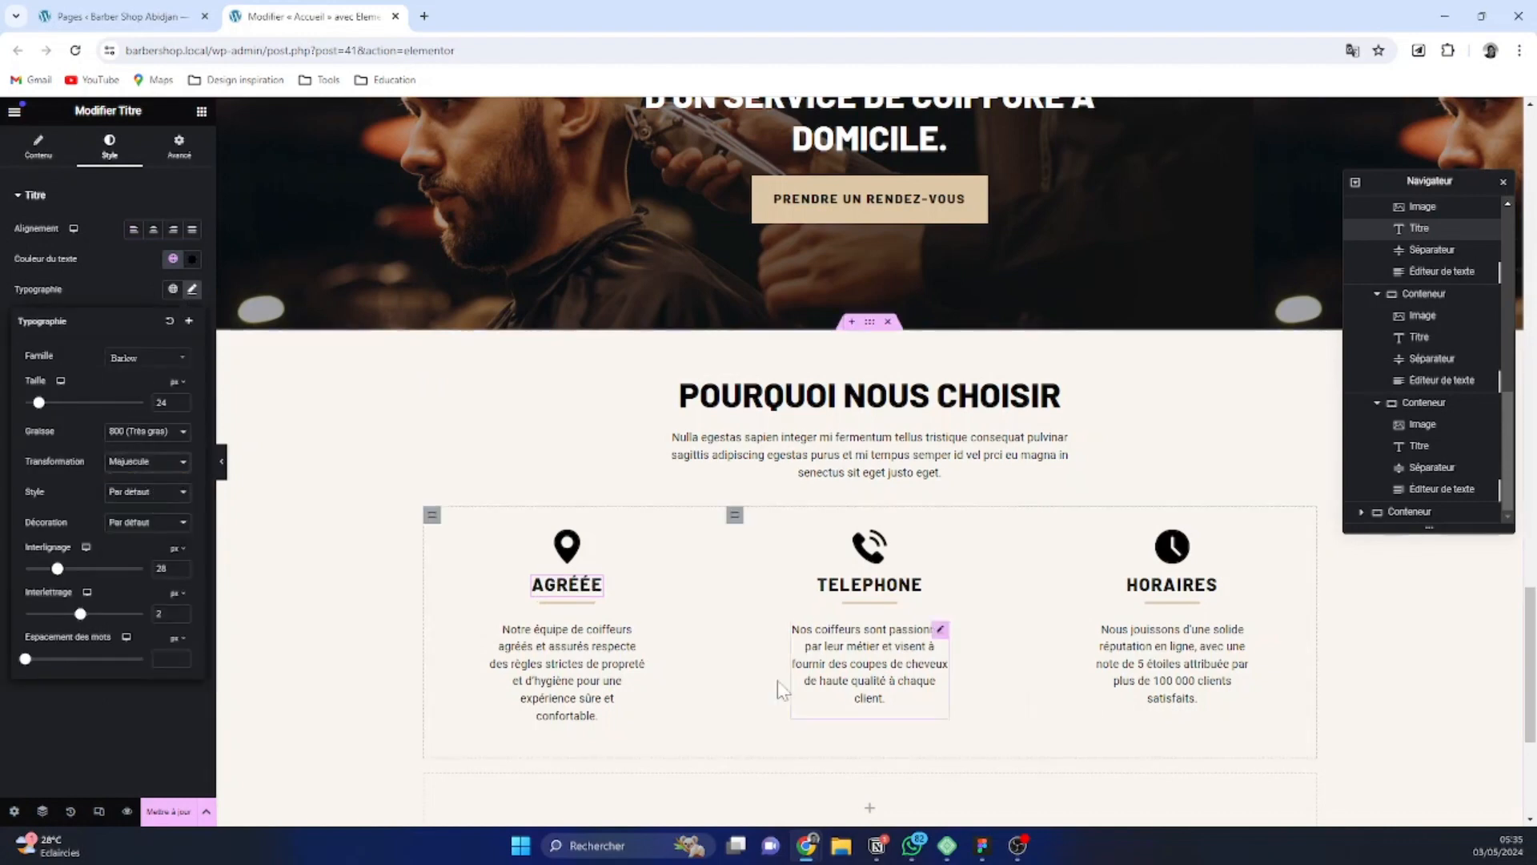
Replace the second column's title, Telephone, with "experts"
left_click(883, 594)
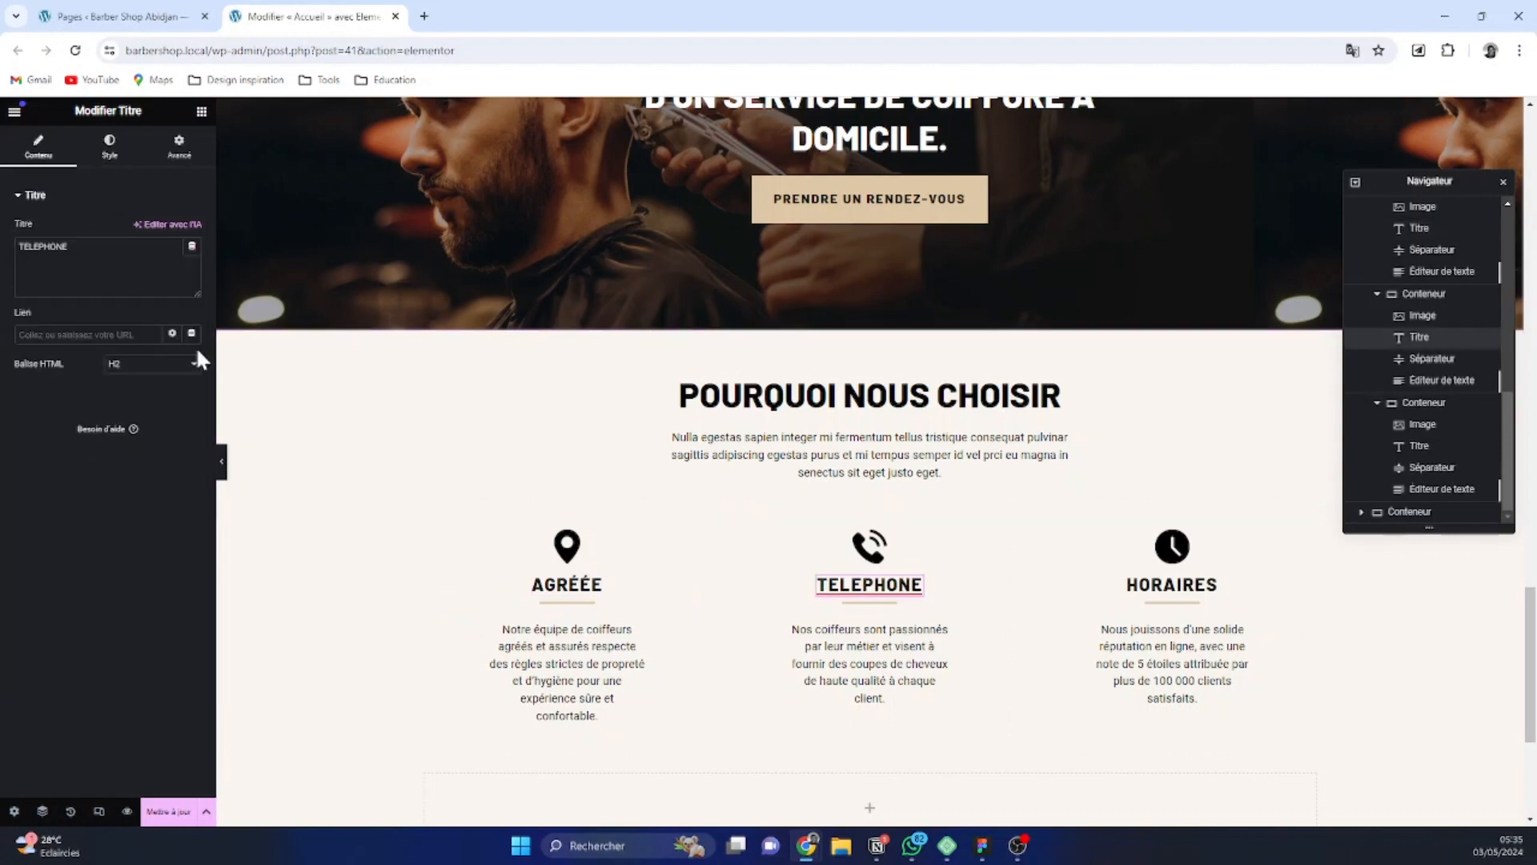
double_click(45, 247)
type("expor")
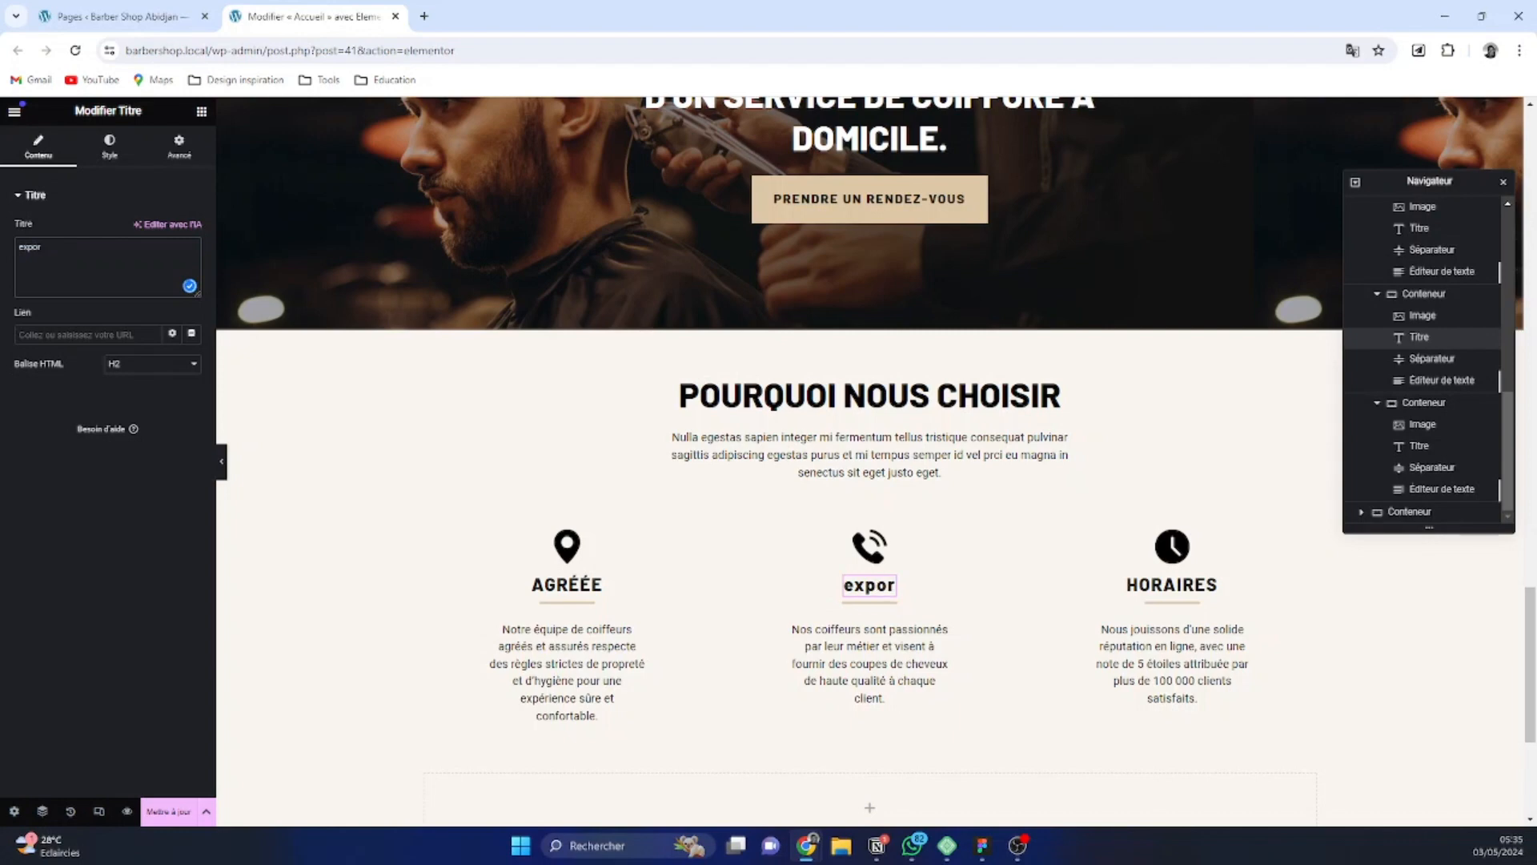
key("BackSpace")
key("BackSpace")
type("erts")
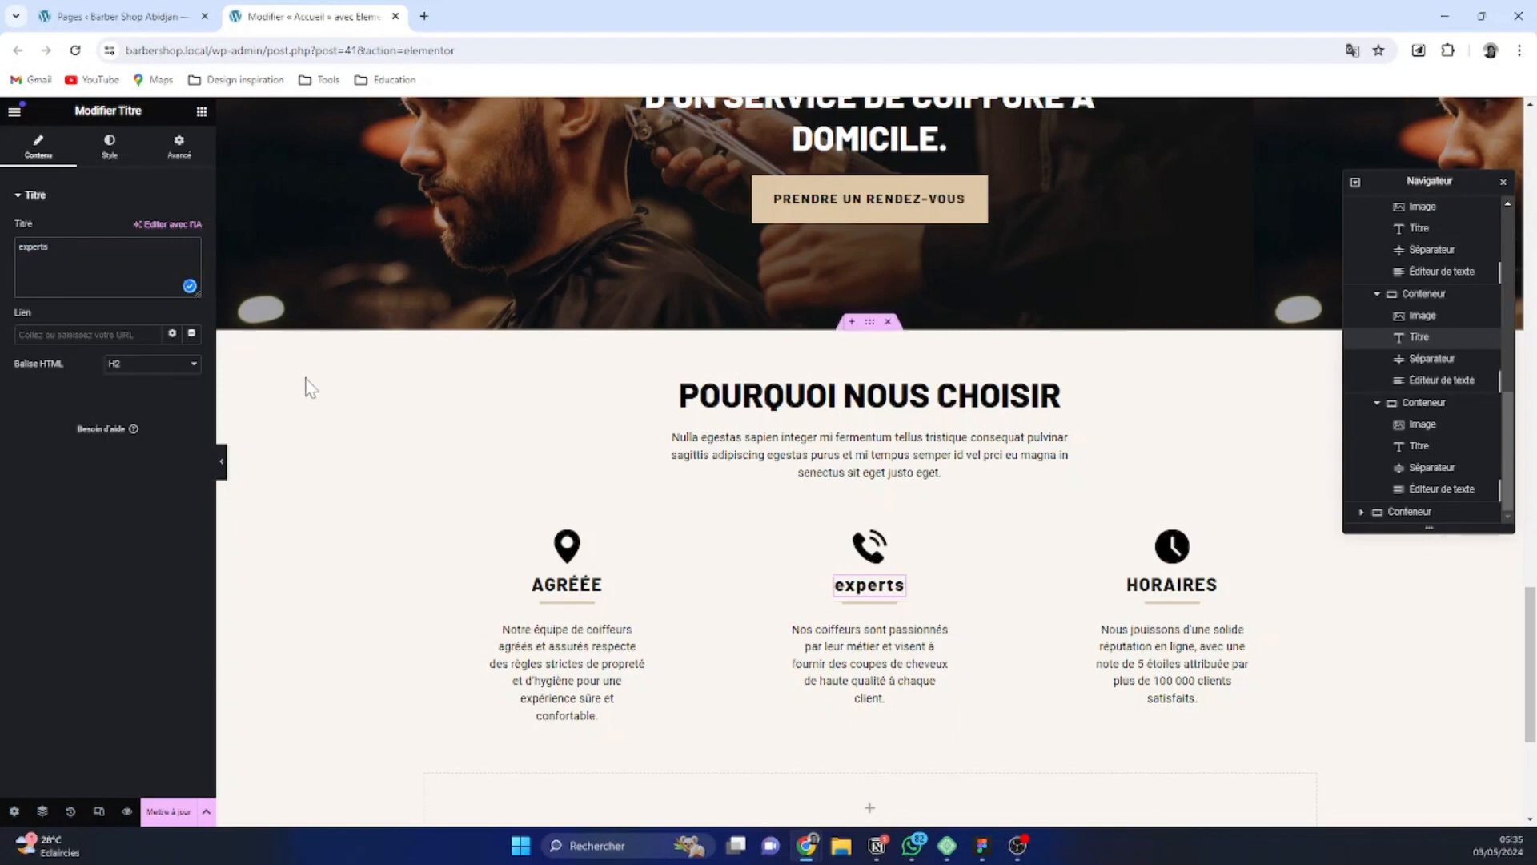
Replace the third column's title, Horaires, with "Digne de confiance"
left_click(1171, 584)
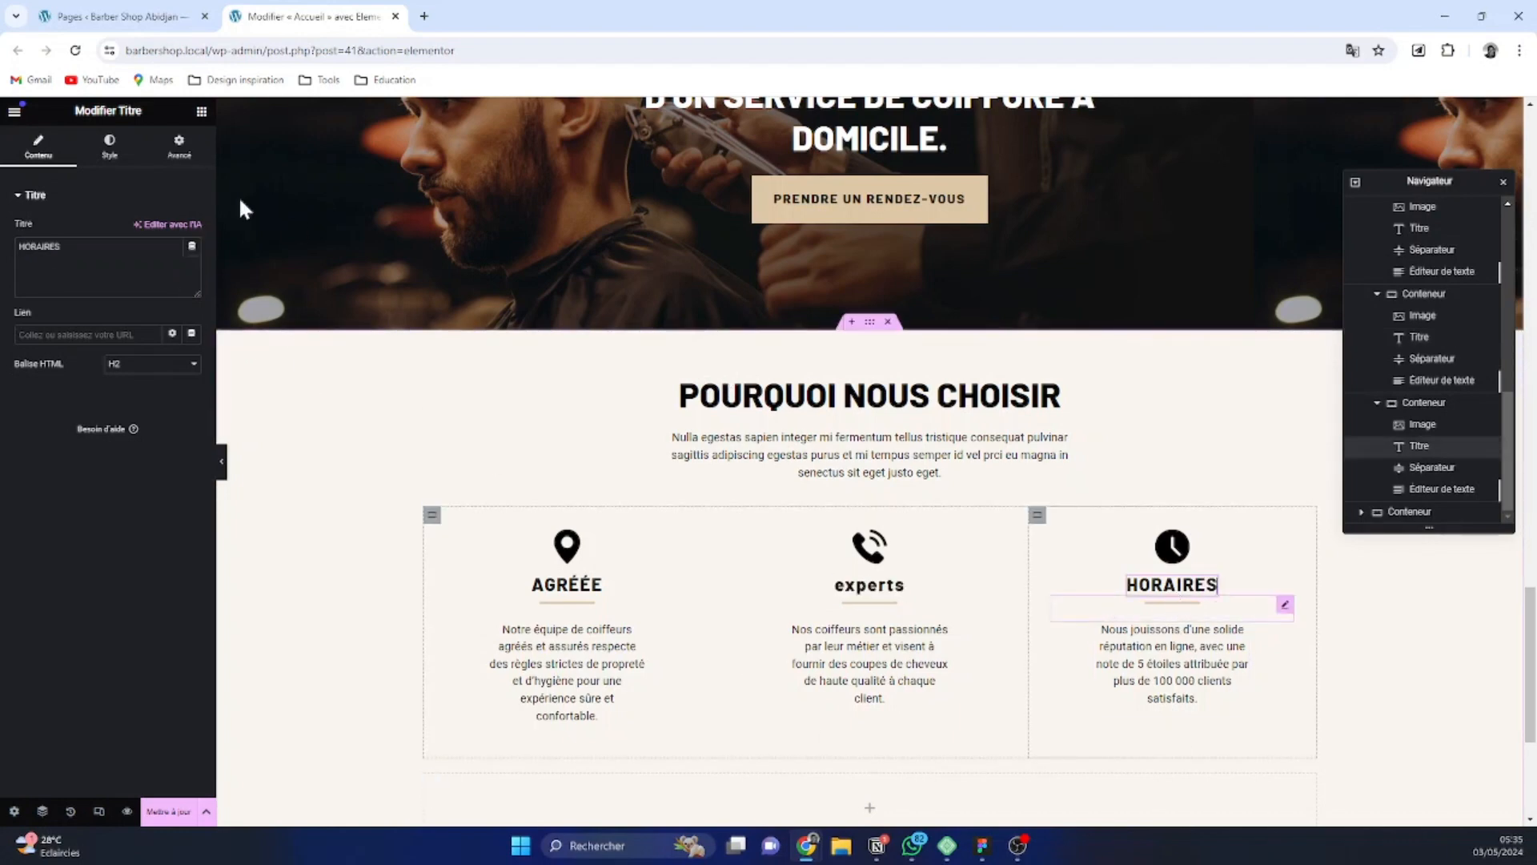
double_click(38, 247)
type("Di")
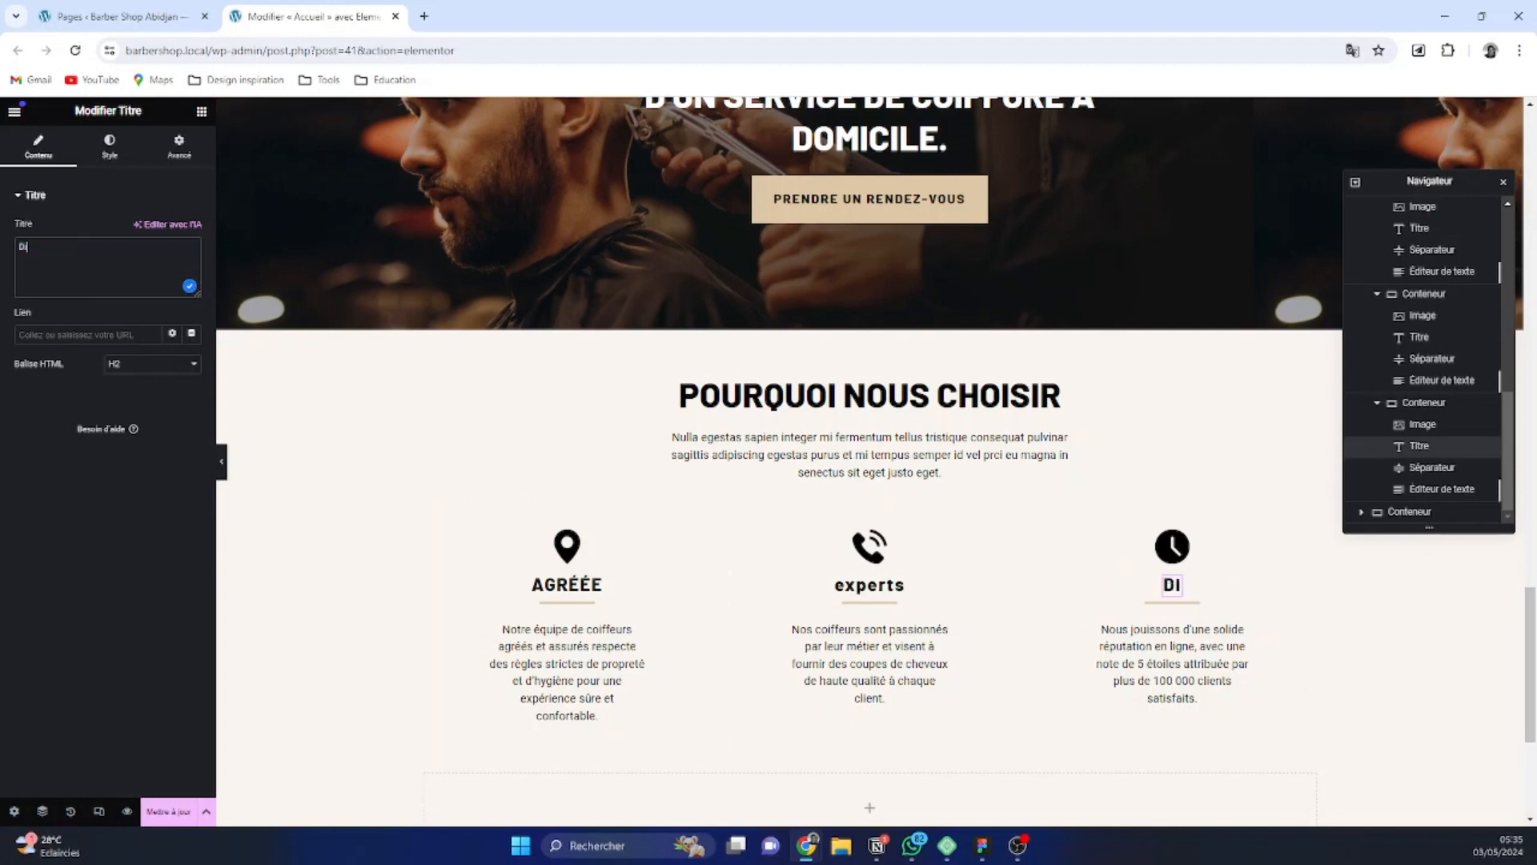
type("gne de confiance")
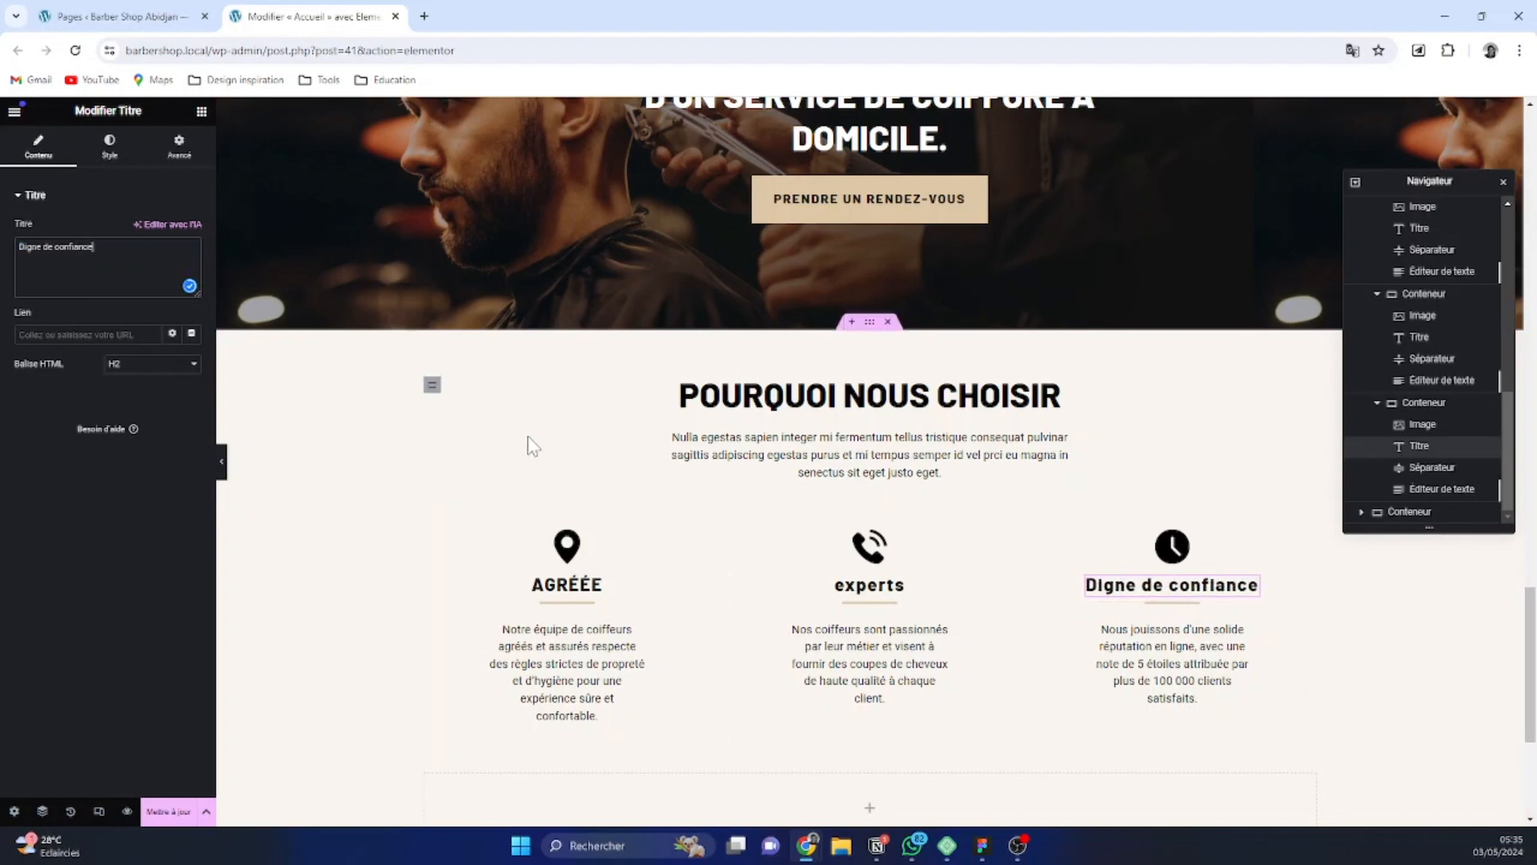
Copy the style of the "Agréée" title onto the "experts" and "Digne de confiance" titles
right_click(566, 596)
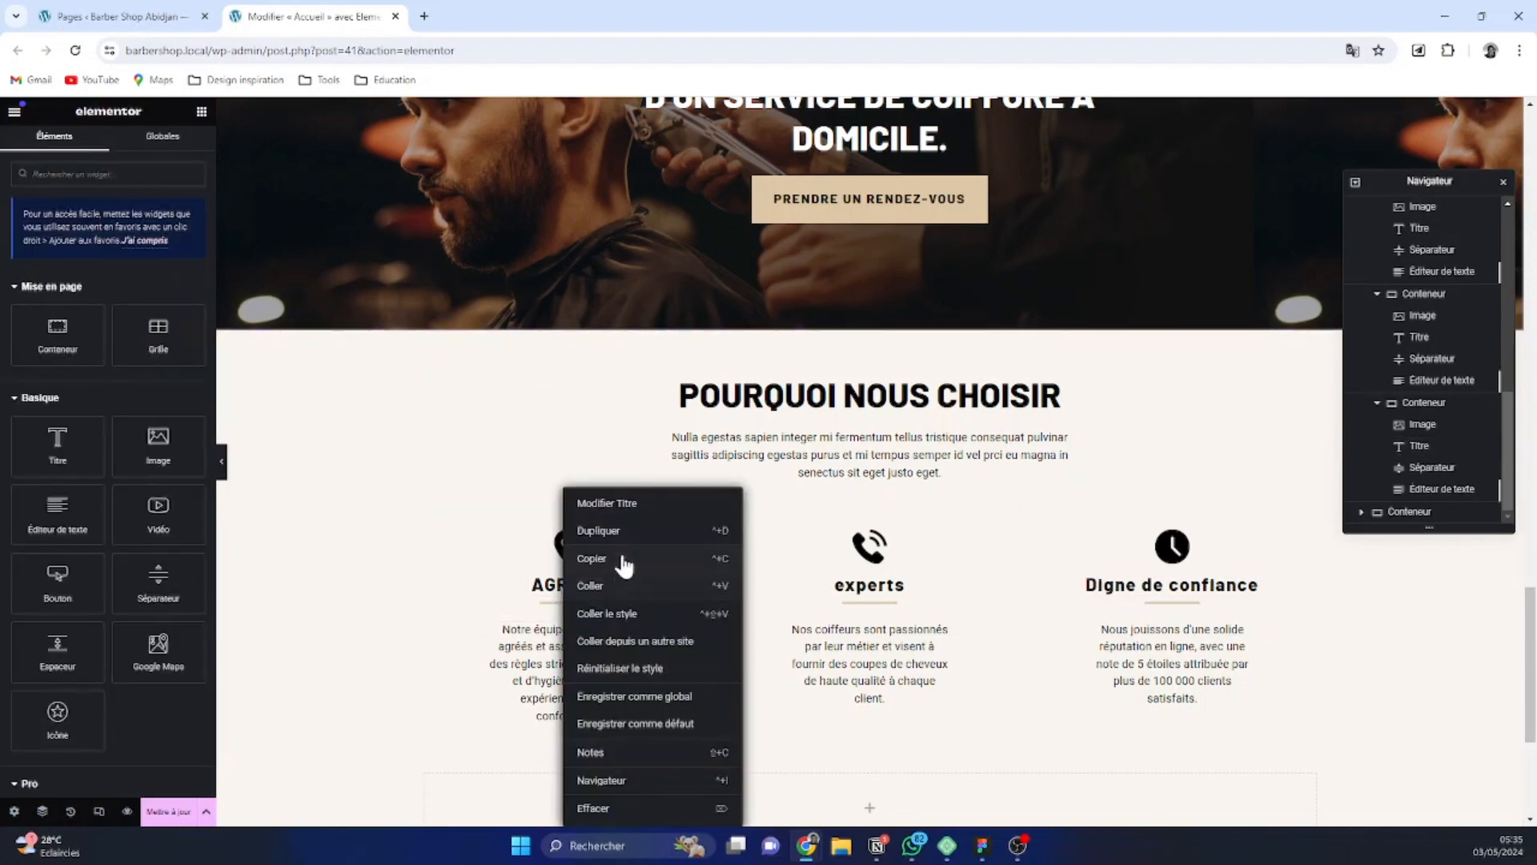
left_click(619, 559)
right_click(890, 597)
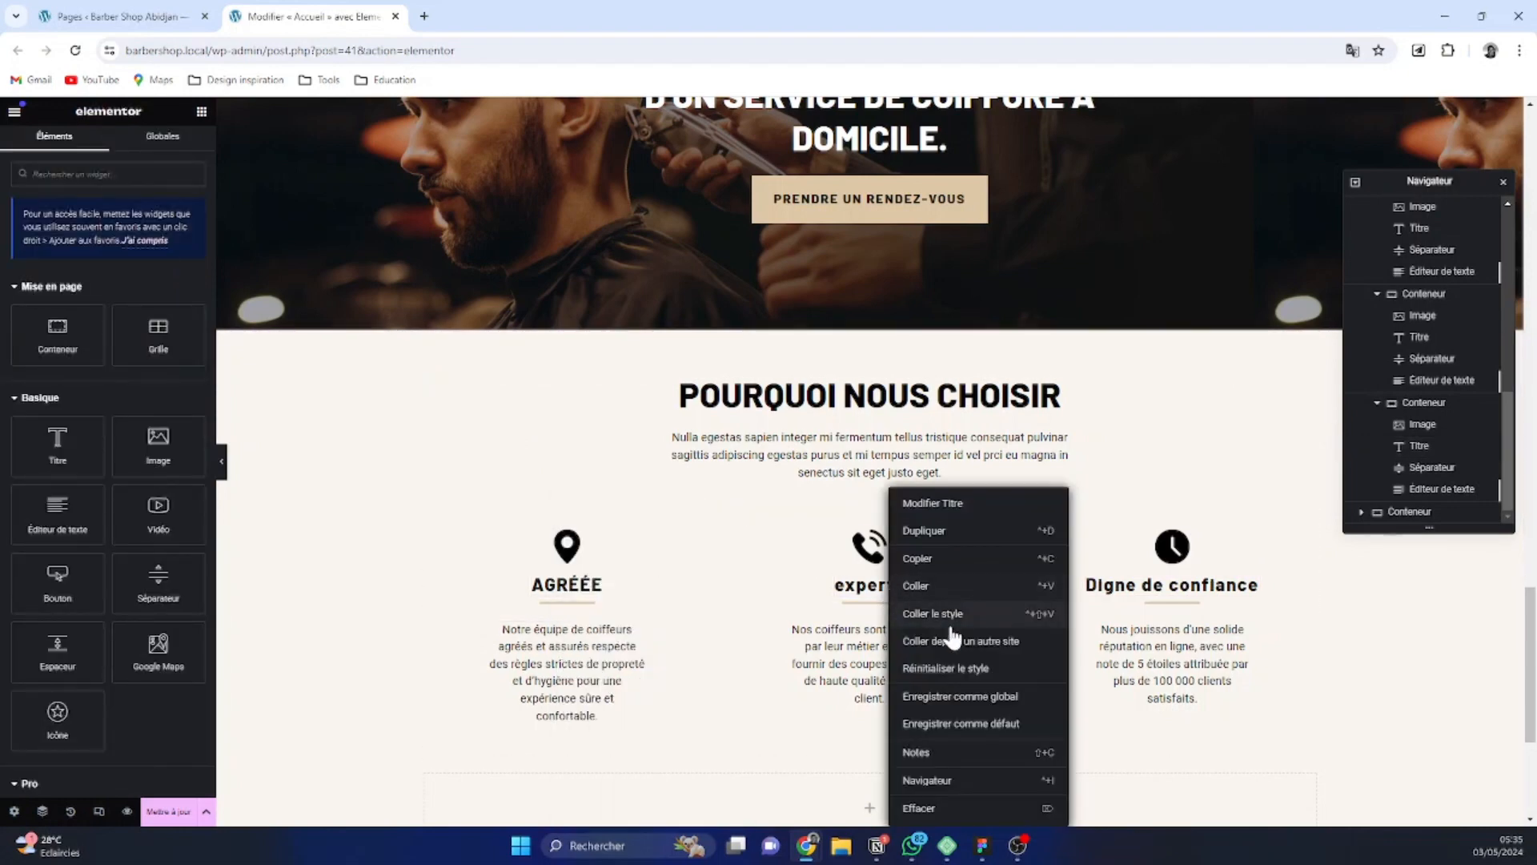
left_click(948, 616)
right_click(1180, 597)
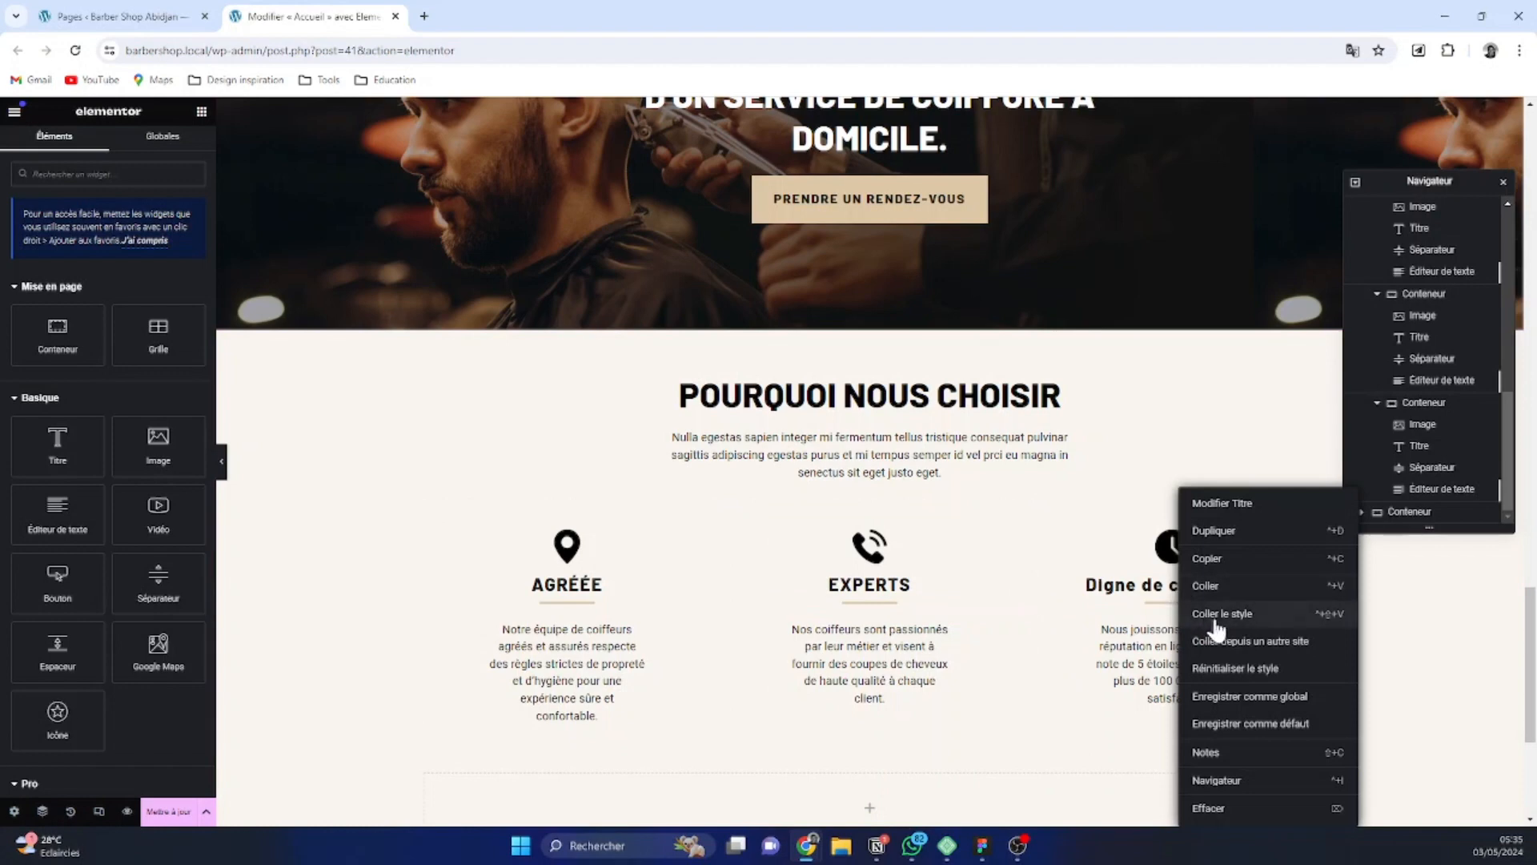
left_click(1217, 613)
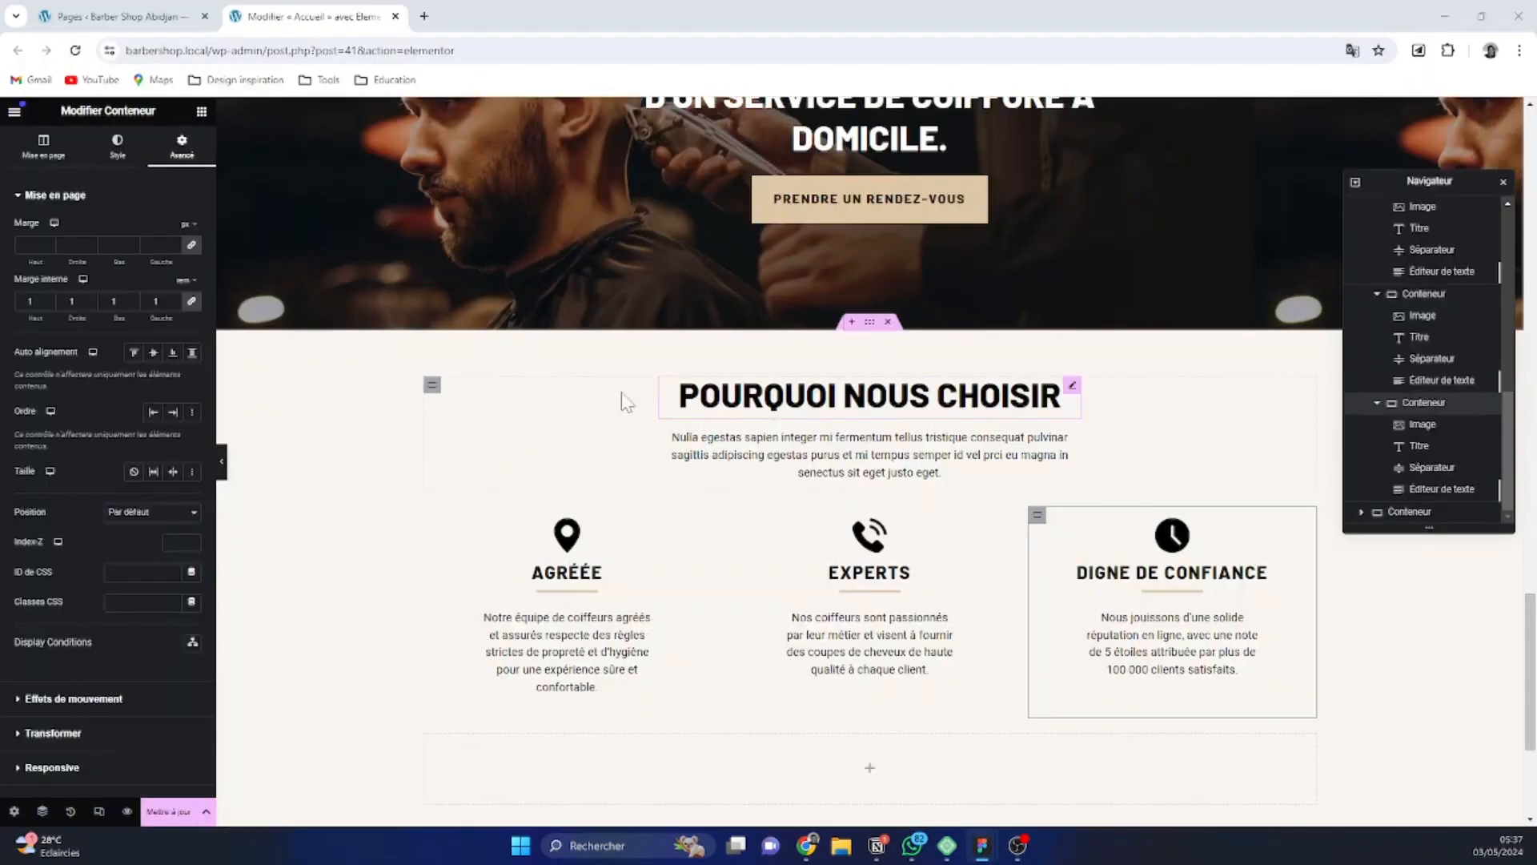
Replace the location pin image above "Agréée" with the certificate icon from the media library
left_click(567, 535)
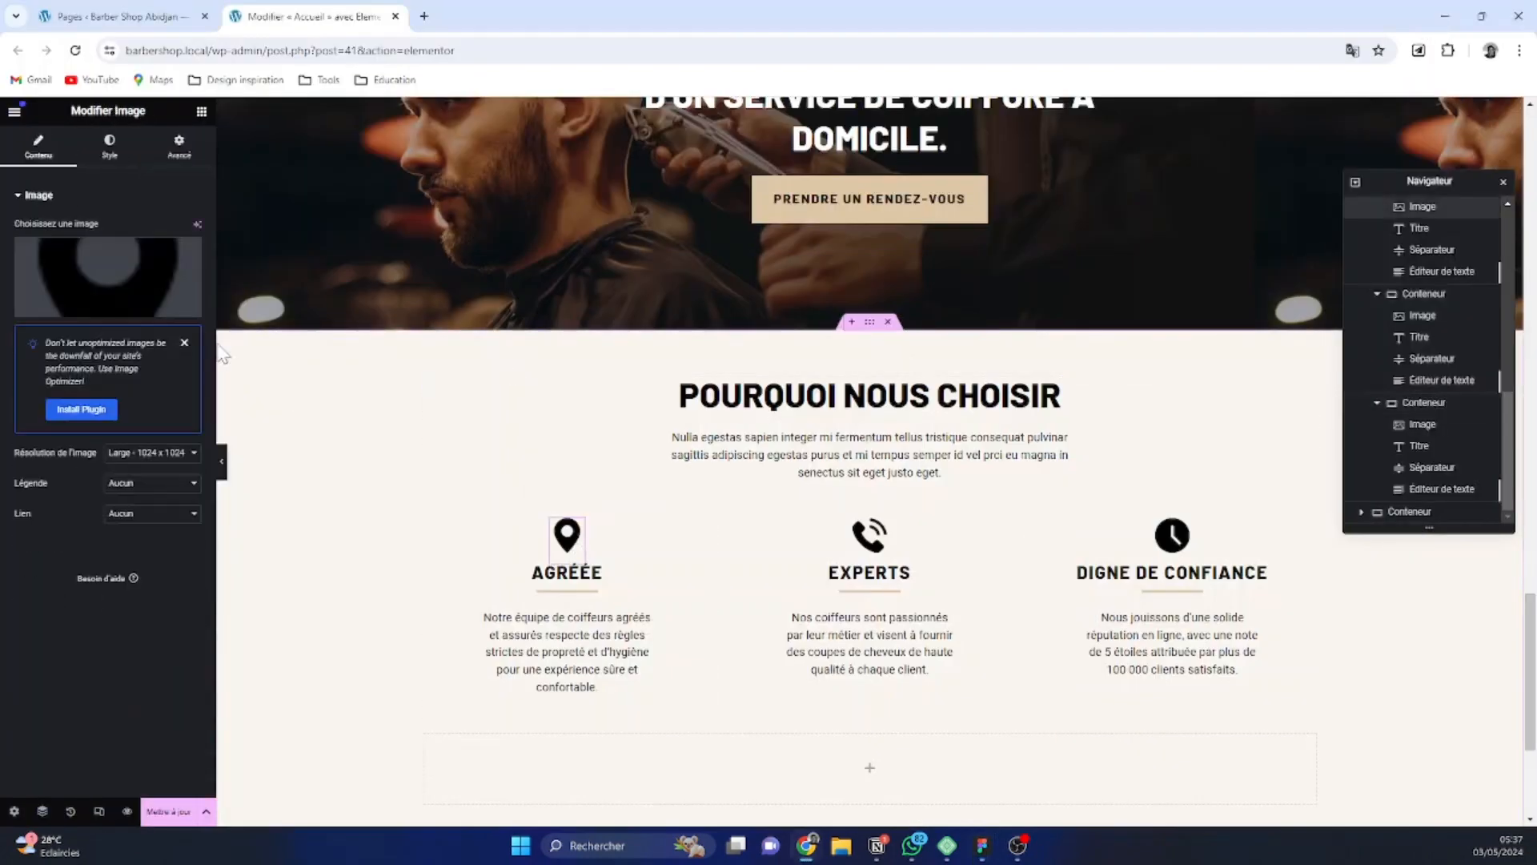
left_click(122, 248)
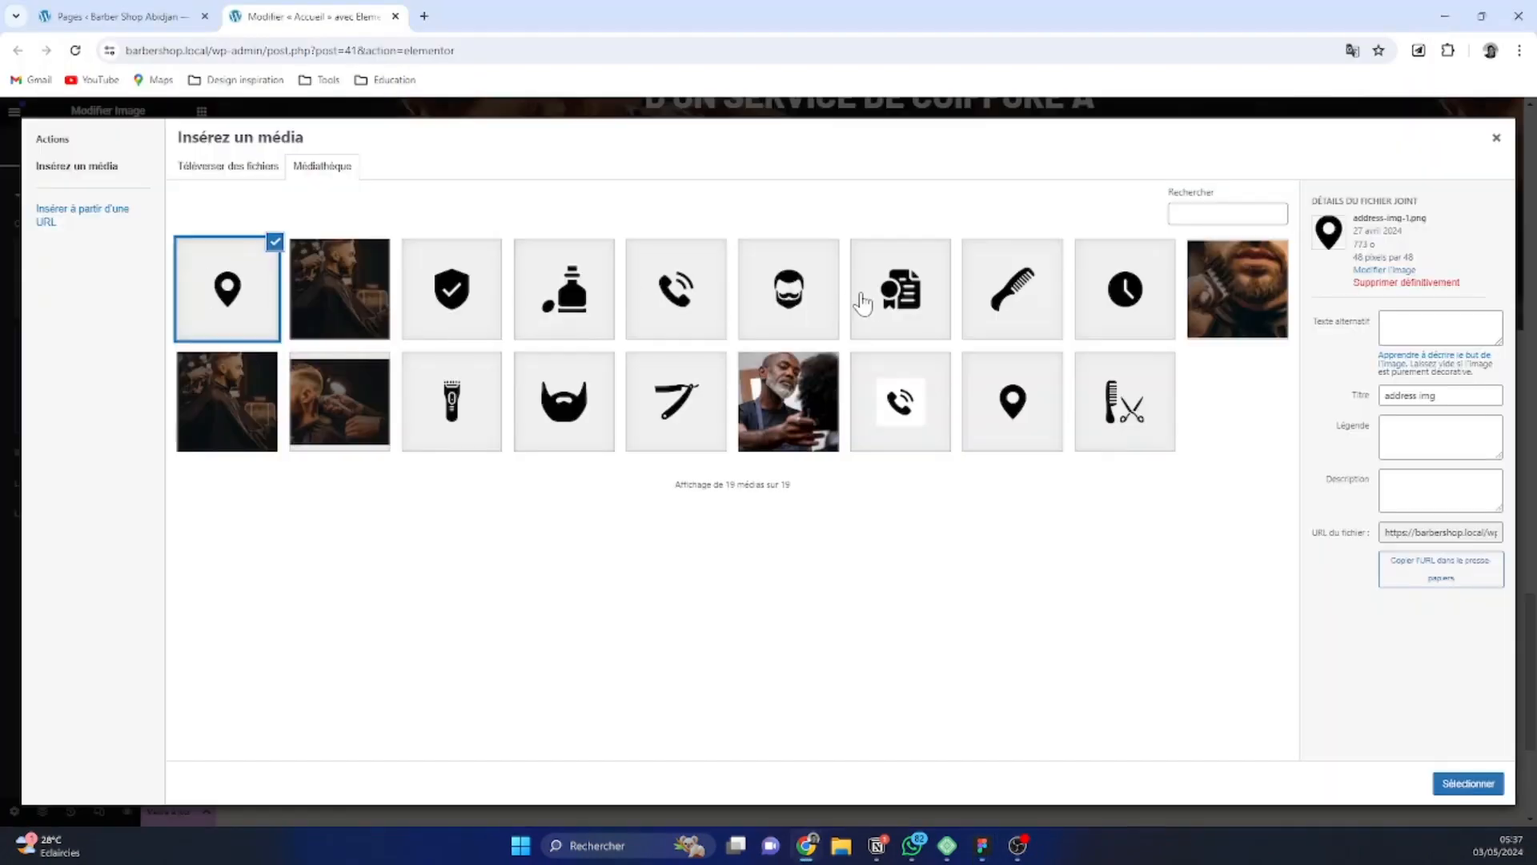
left_click(864, 303)
left_click(1468, 783)
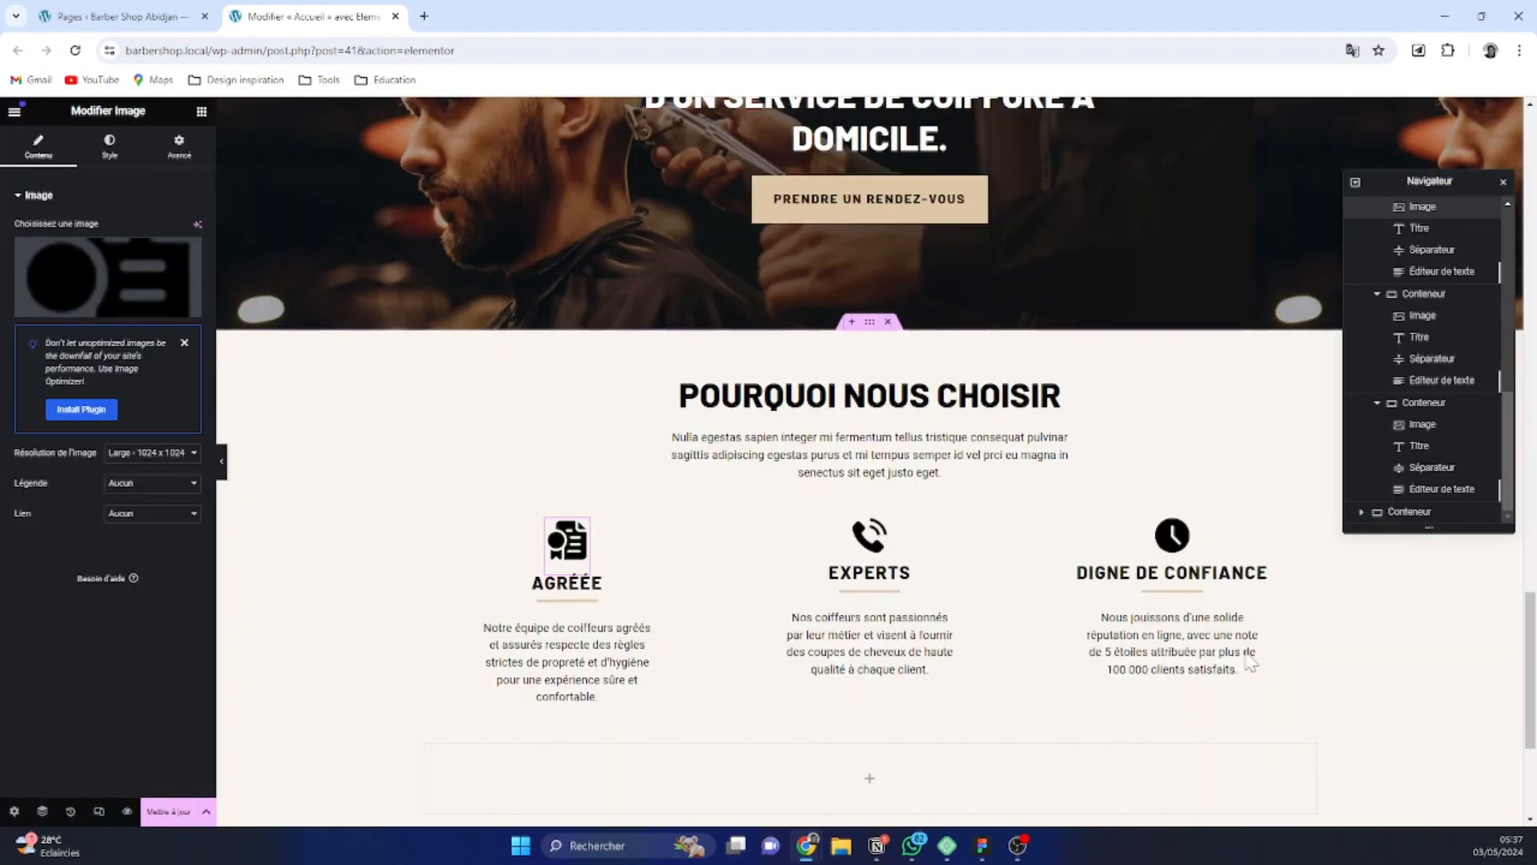
Replace the phone image above "Experts" with the bearded man icon masters-icon.png from the media library
left_click(870, 535)
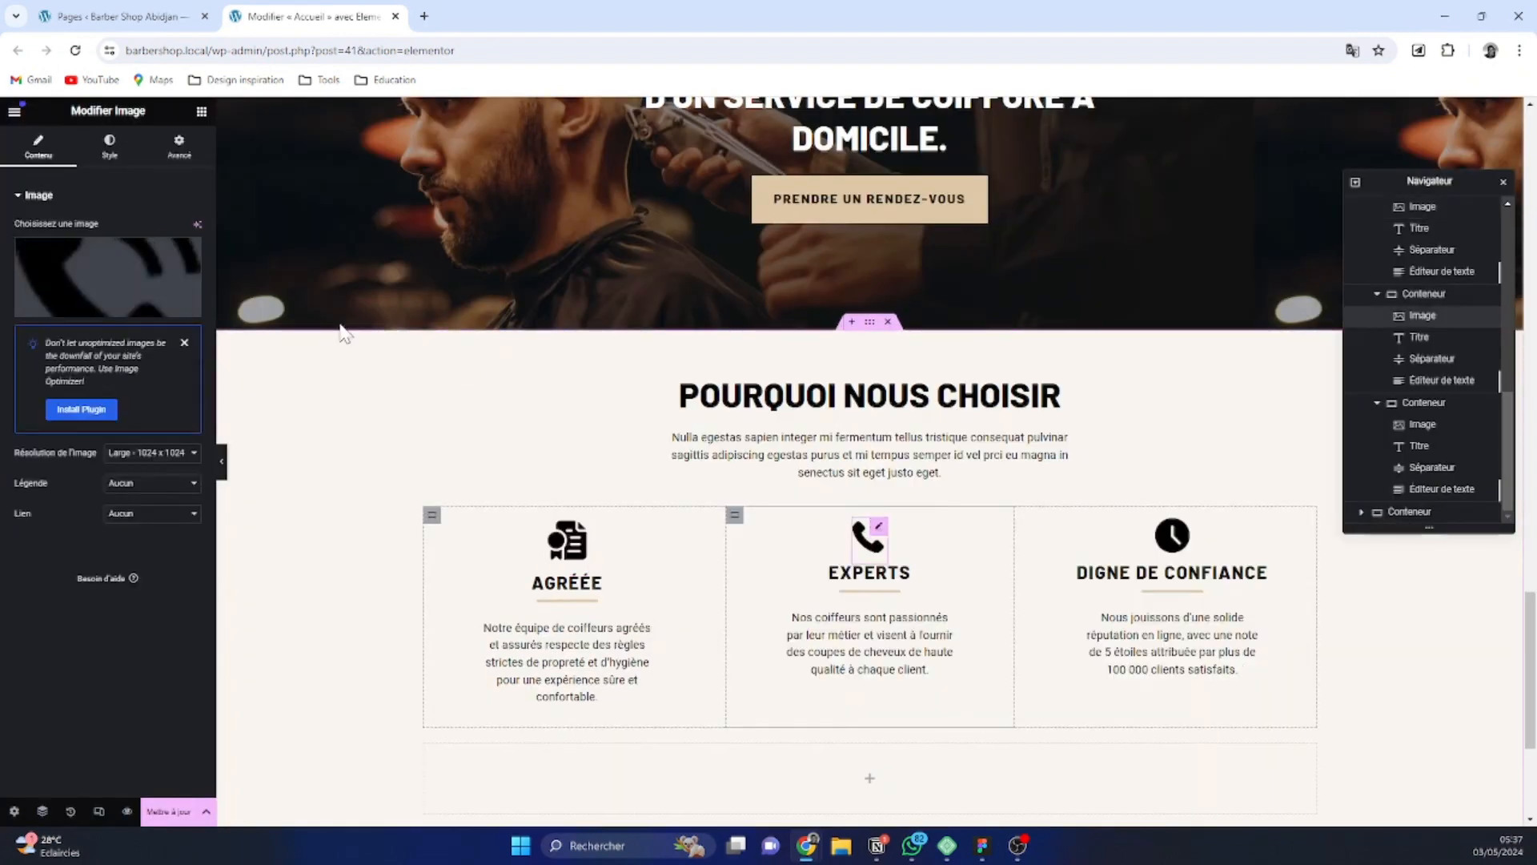
left_click(140, 296)
left_click(774, 318)
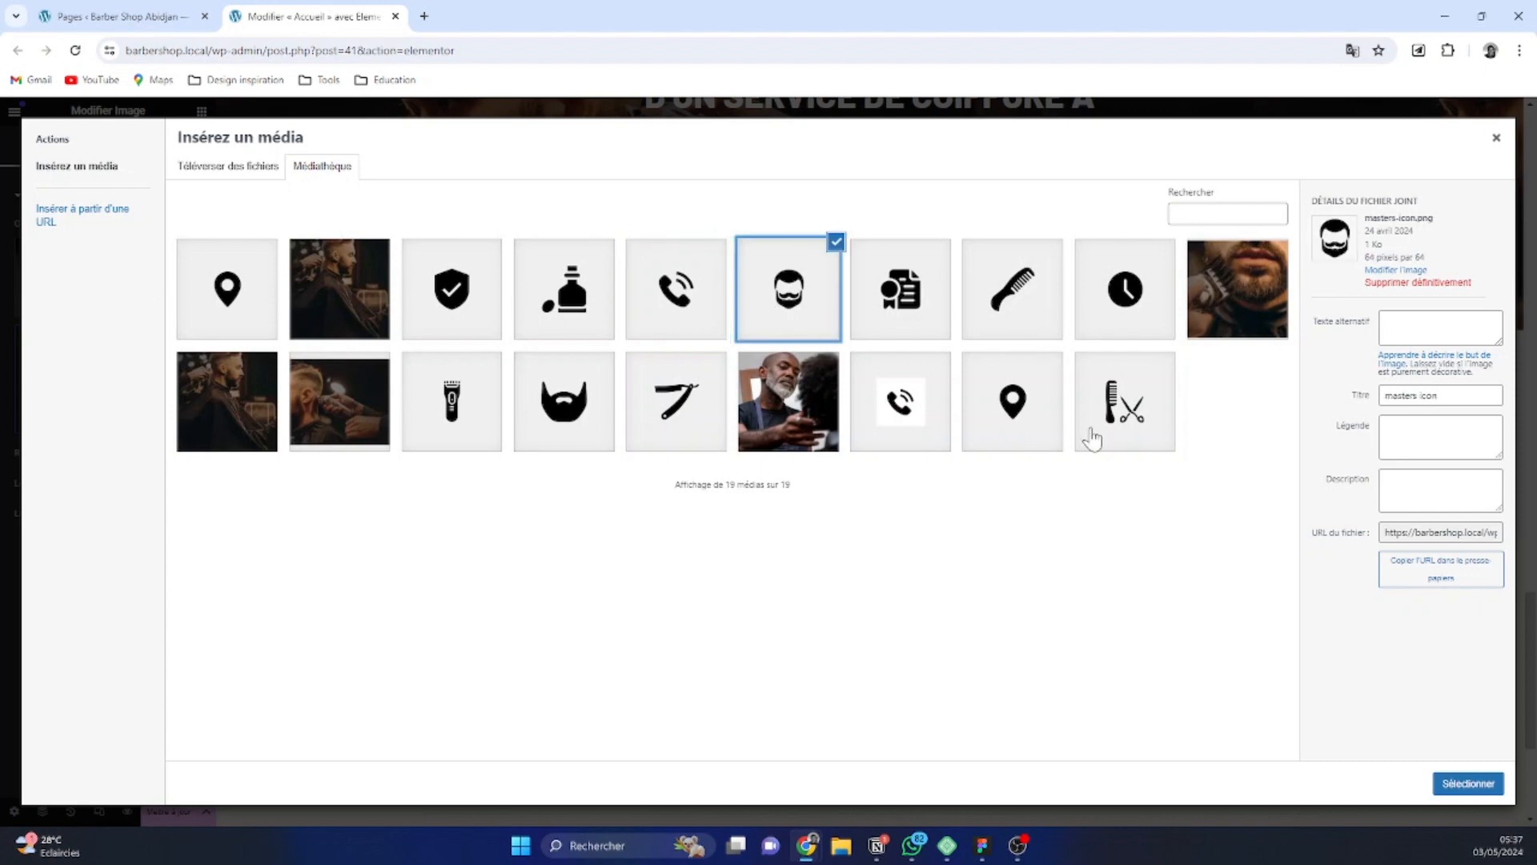
left_click(1471, 785)
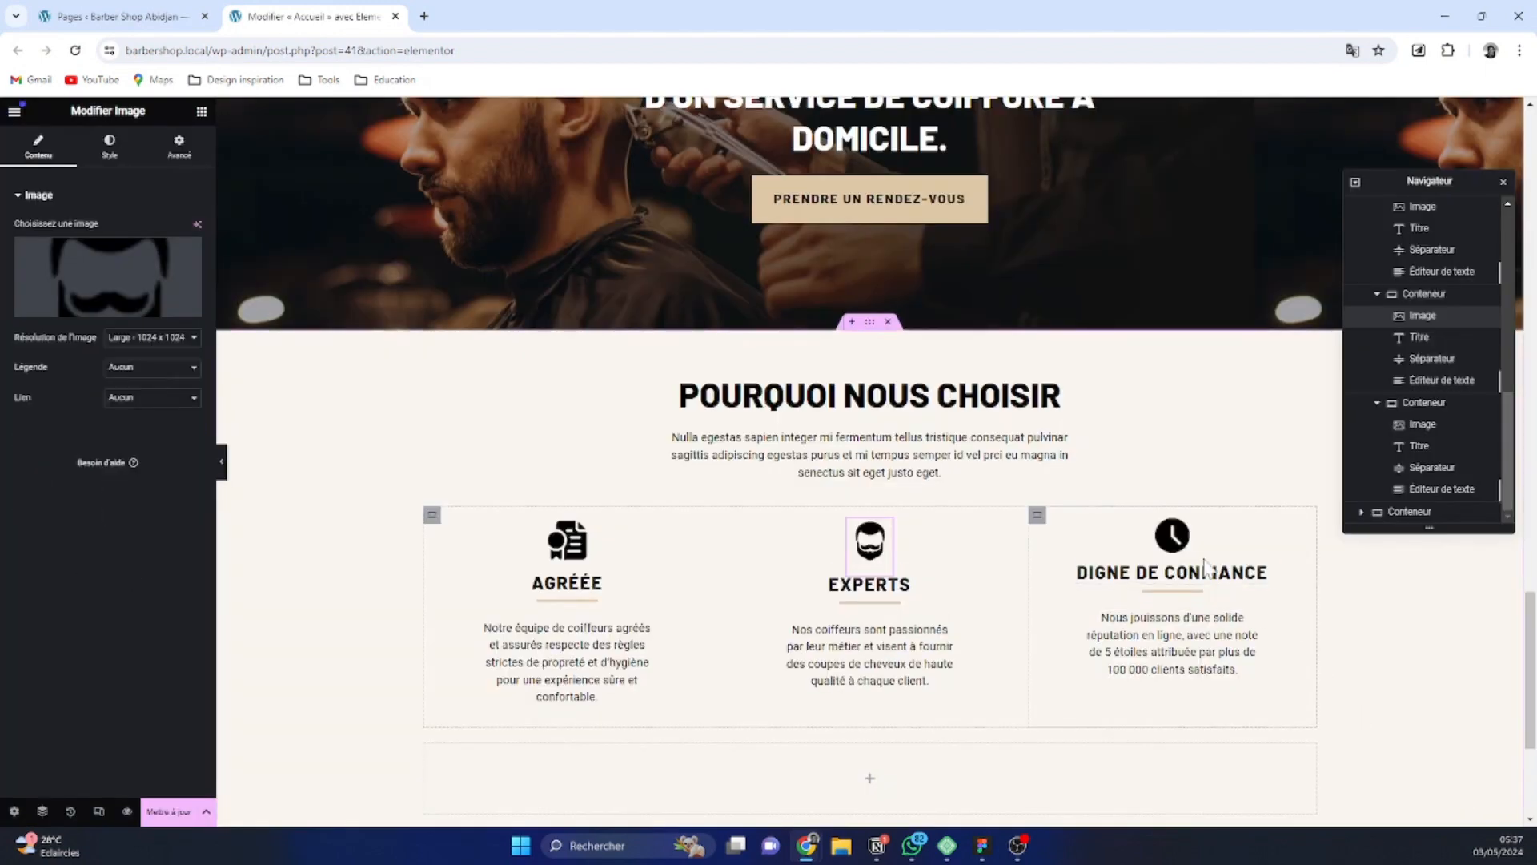
Replace the clock image above "Digne de confiance" with the shield icon trusted-icon.png from the media library
left_click(1172, 535)
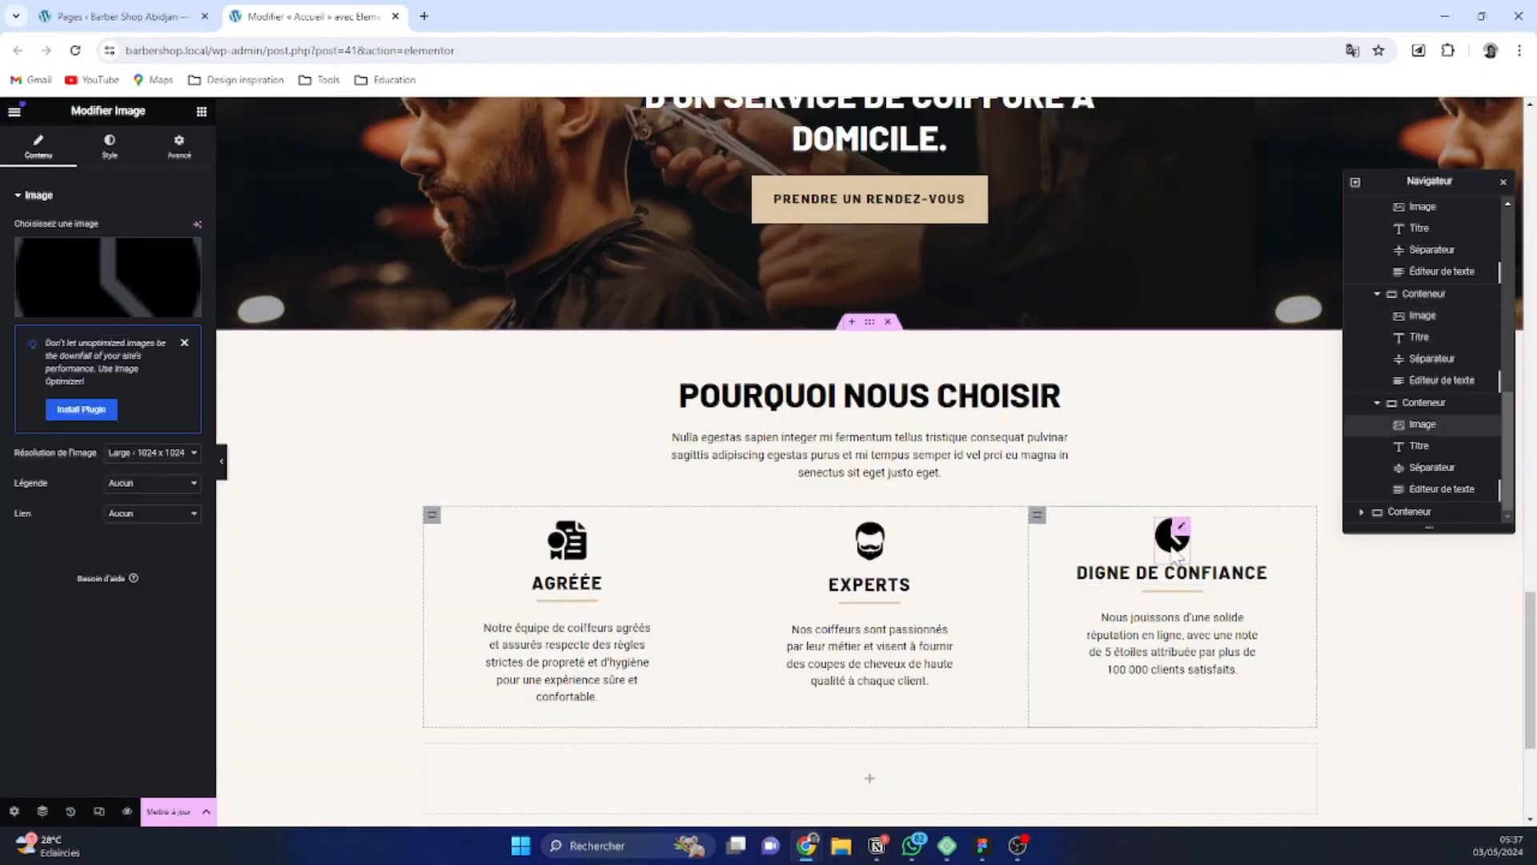
left_click(117, 274)
left_click(456, 316)
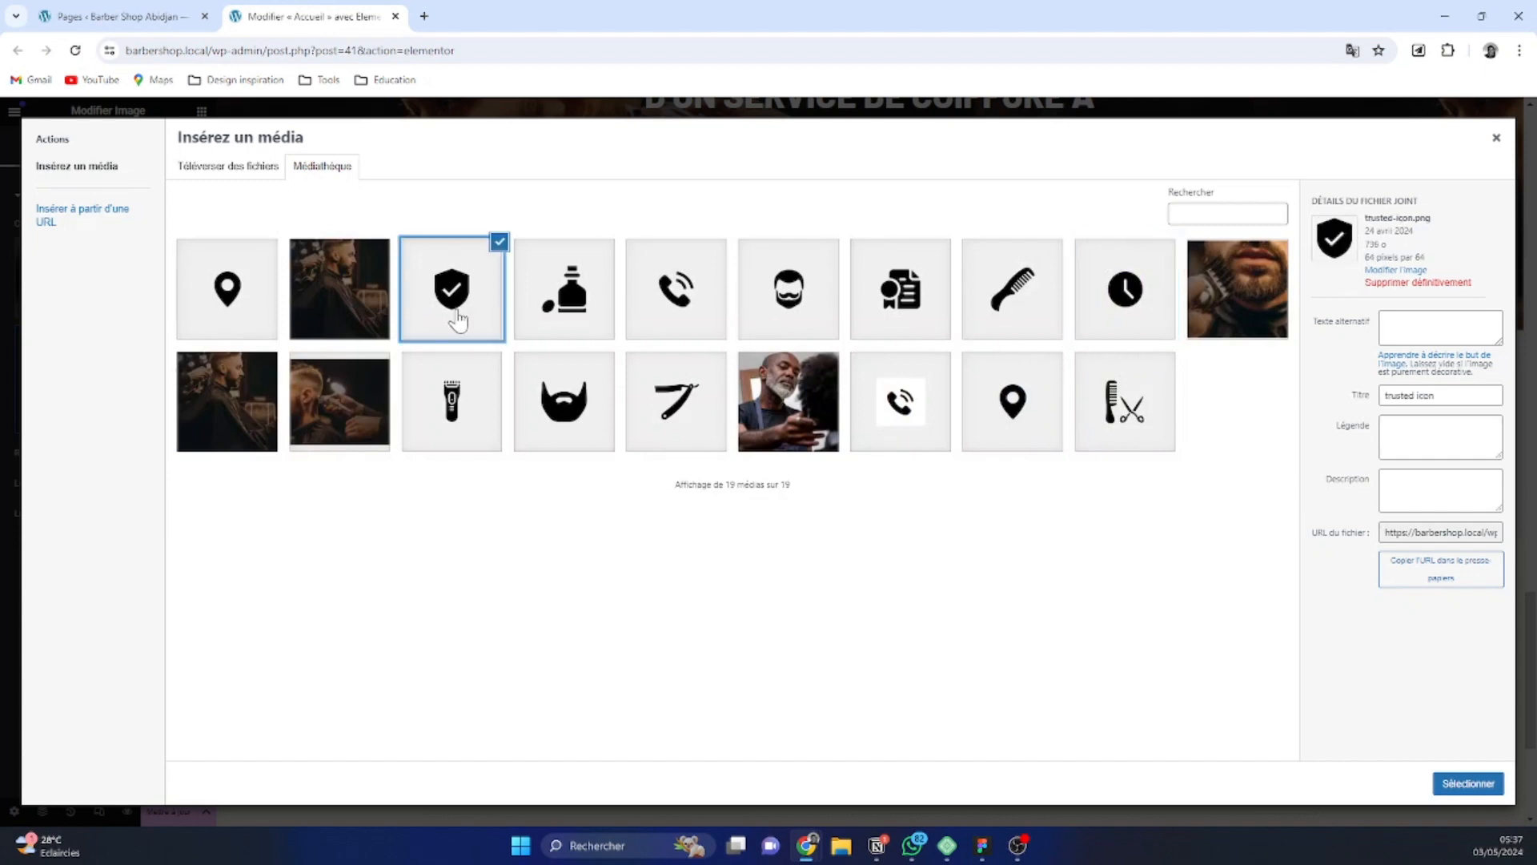
left_click(1468, 783)
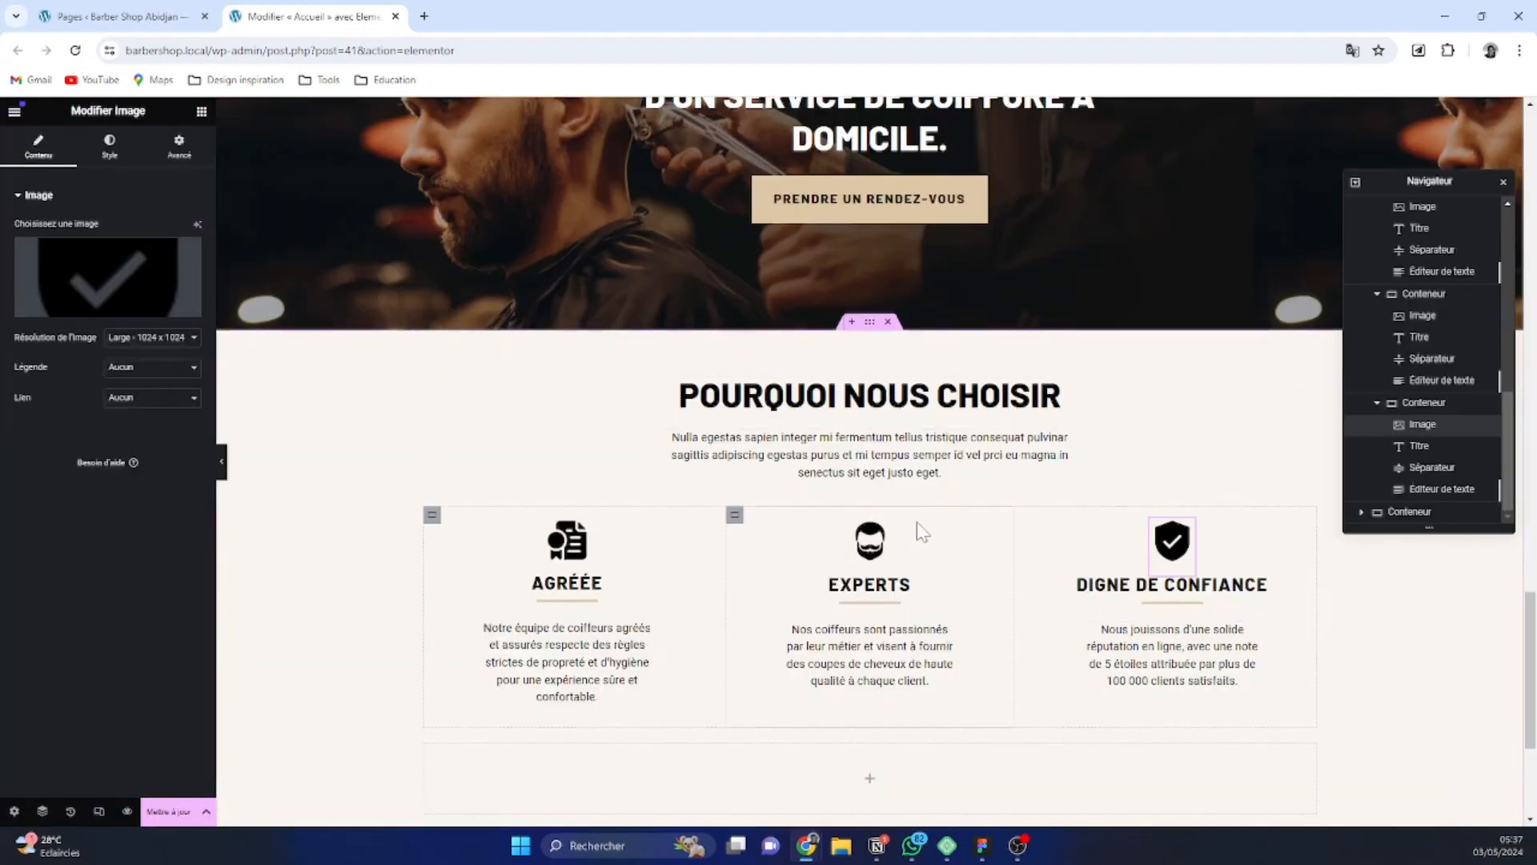
Add two nested containers inside the empty container beneath the three reasons
scroll(771, 623, "down", 3)
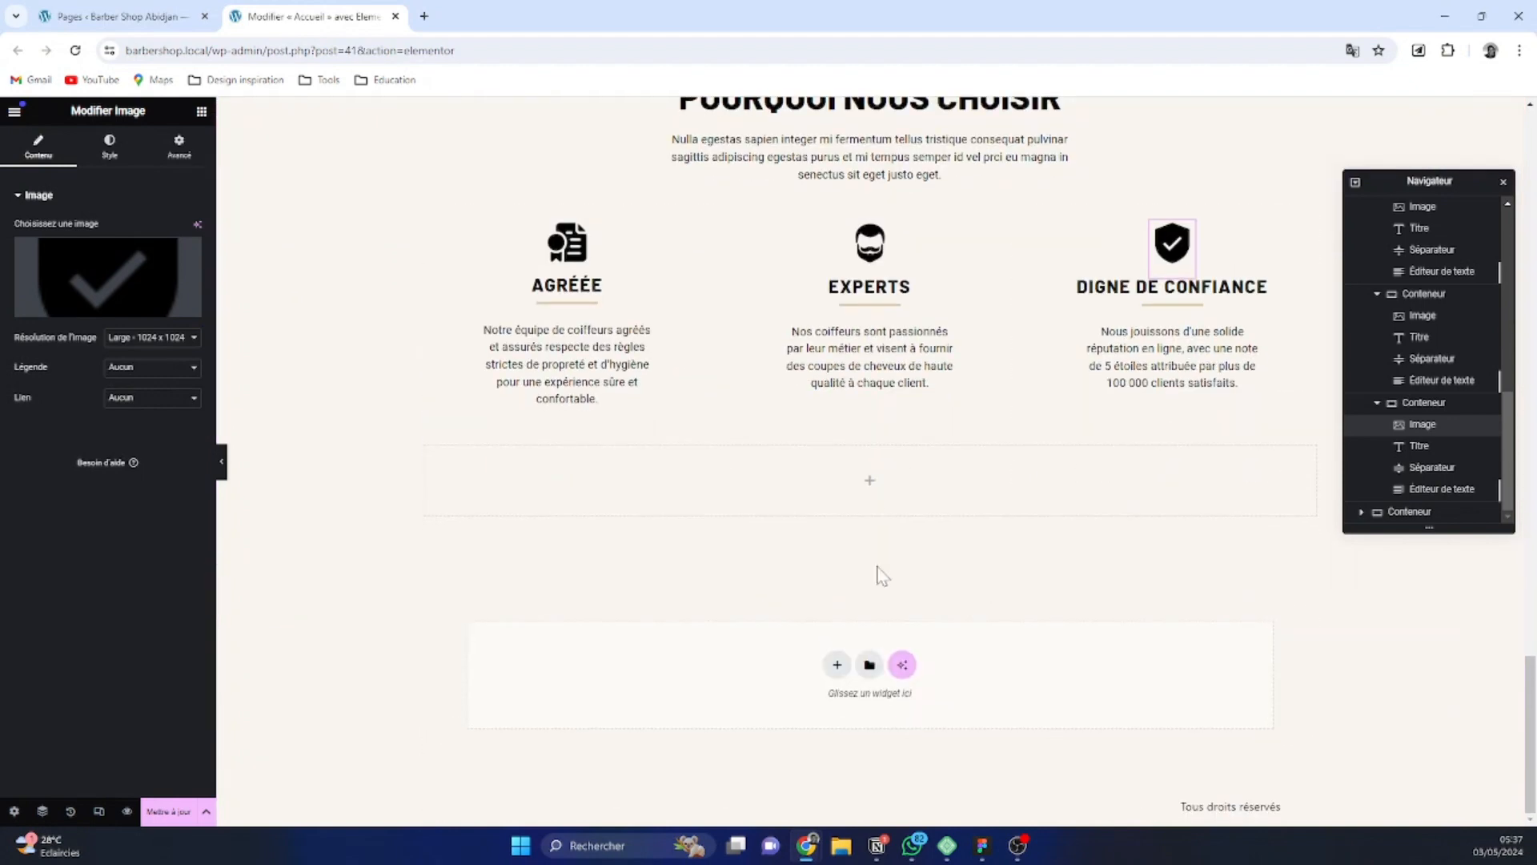
left_click(872, 485)
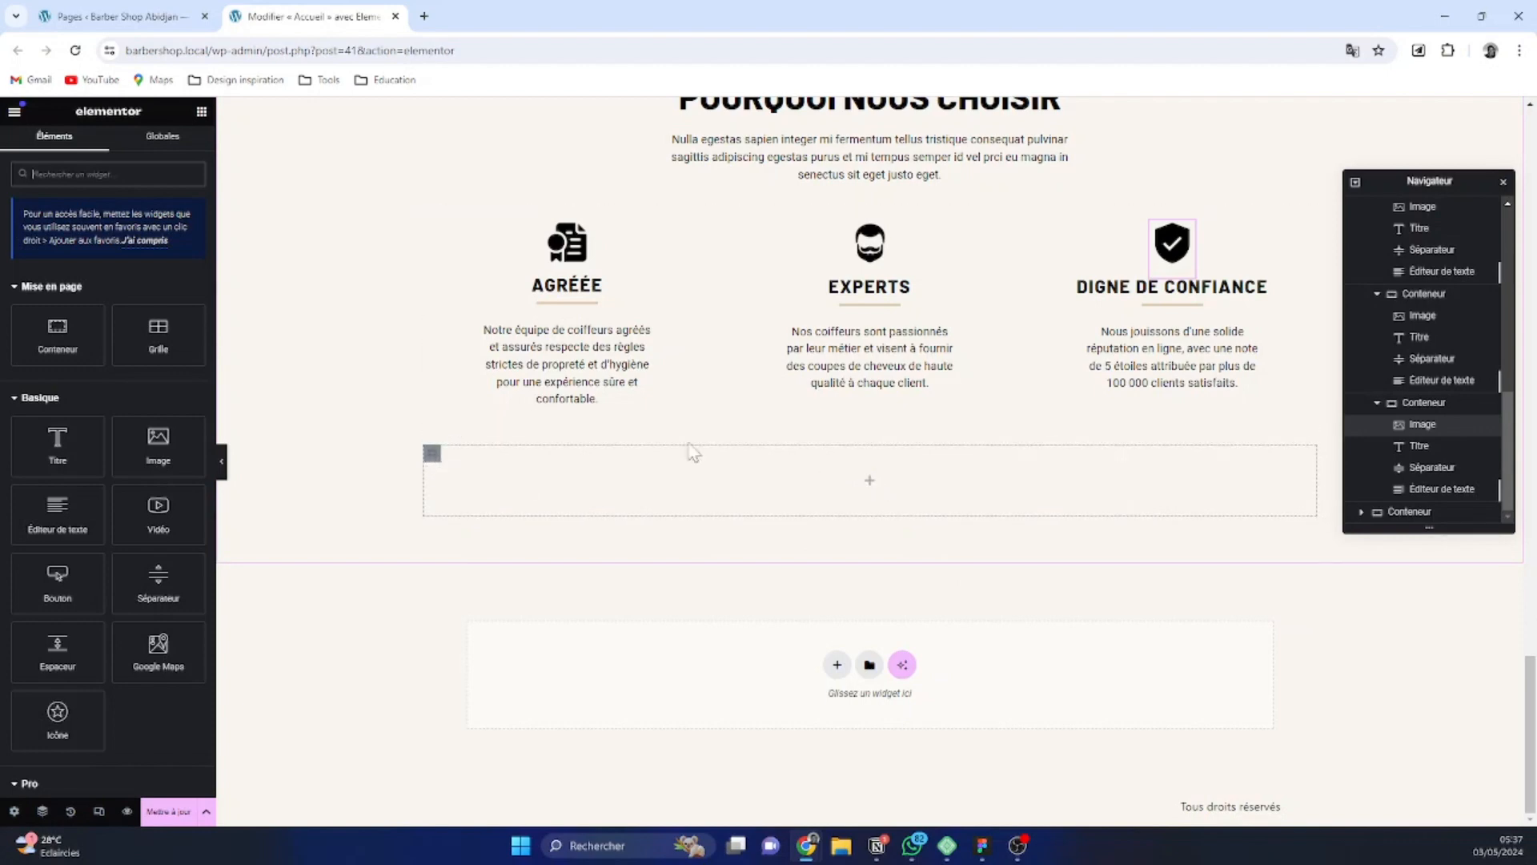
left_click(431, 454)
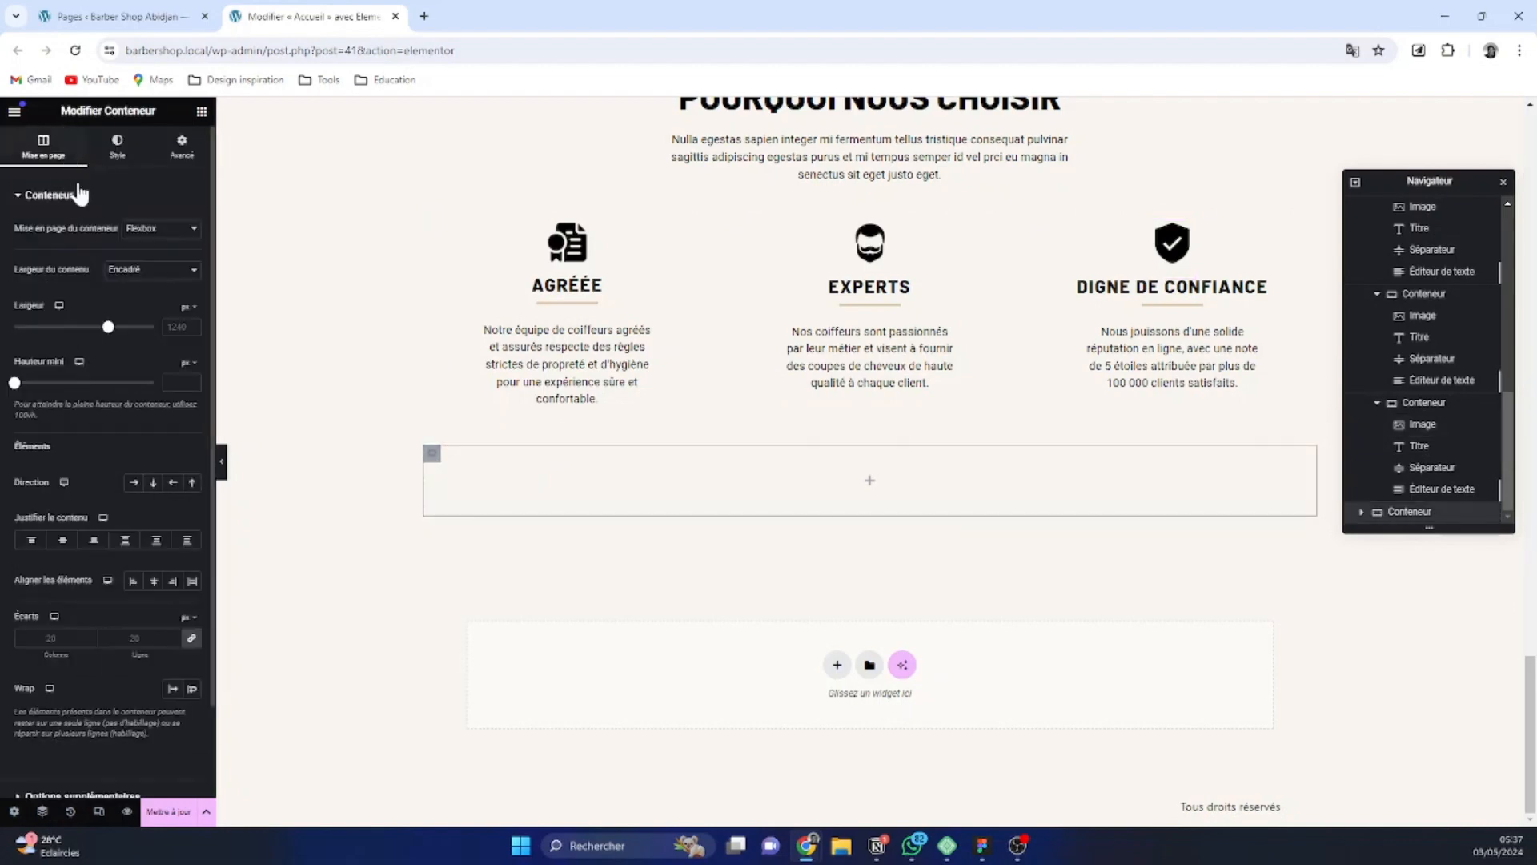
left_click(200, 114)
left_click_drag(69, 347, 529, 415)
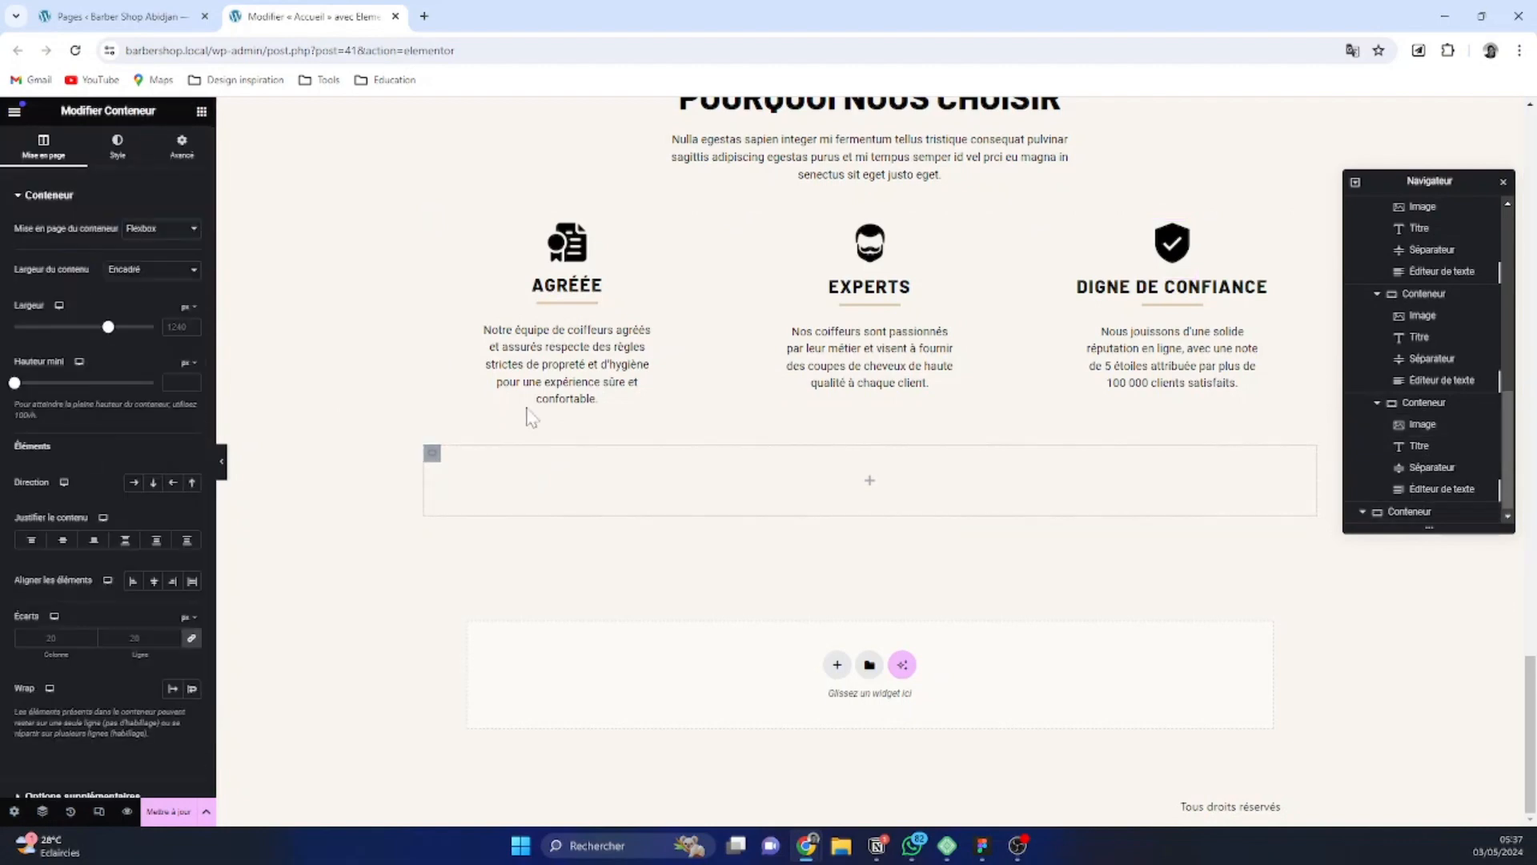
scroll(1433, 497, "down", 1)
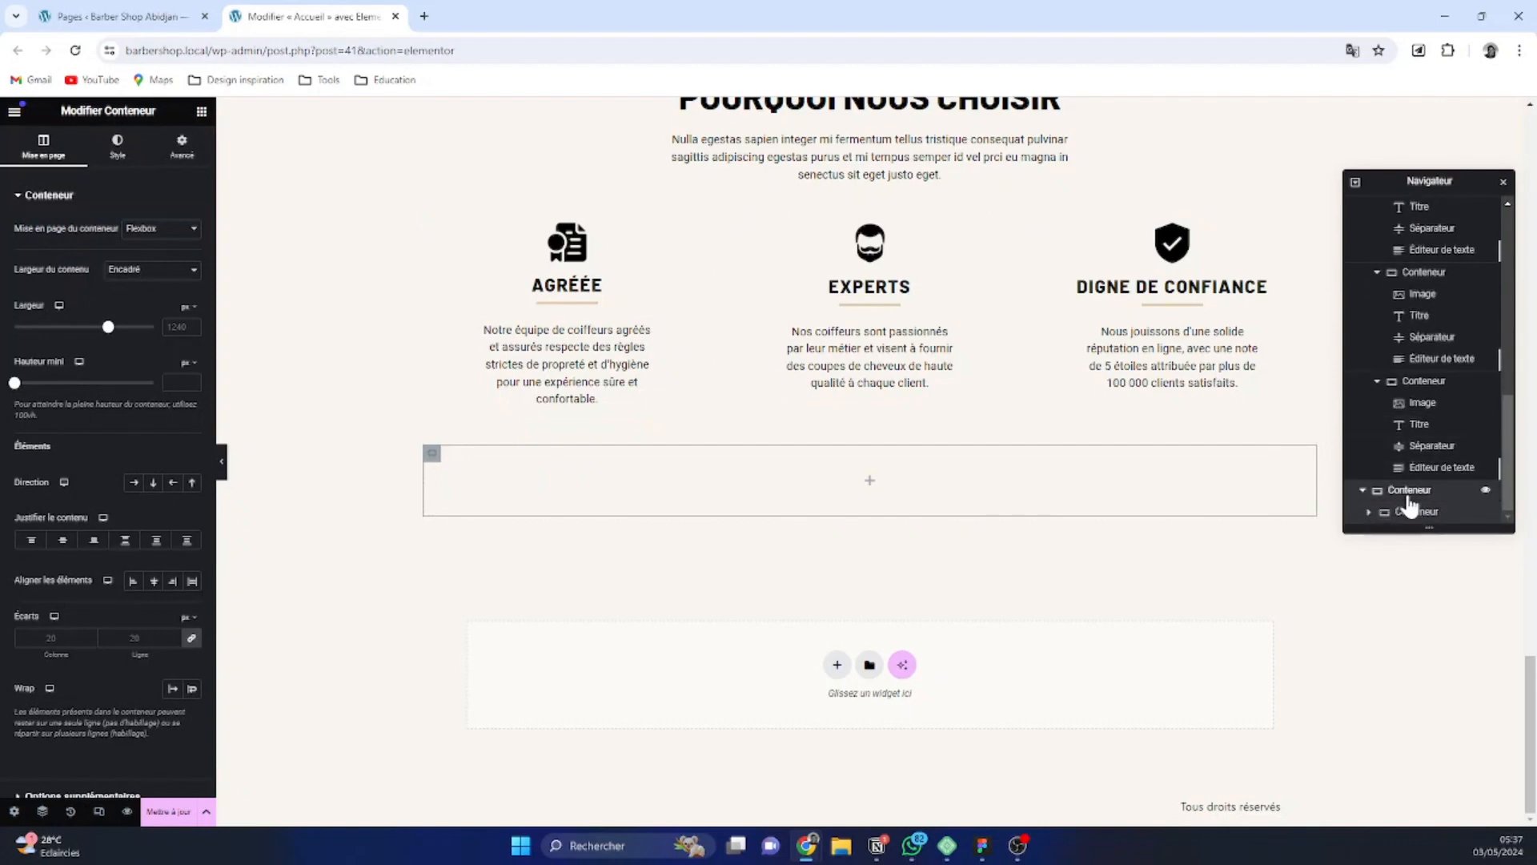
left_click(201, 111)
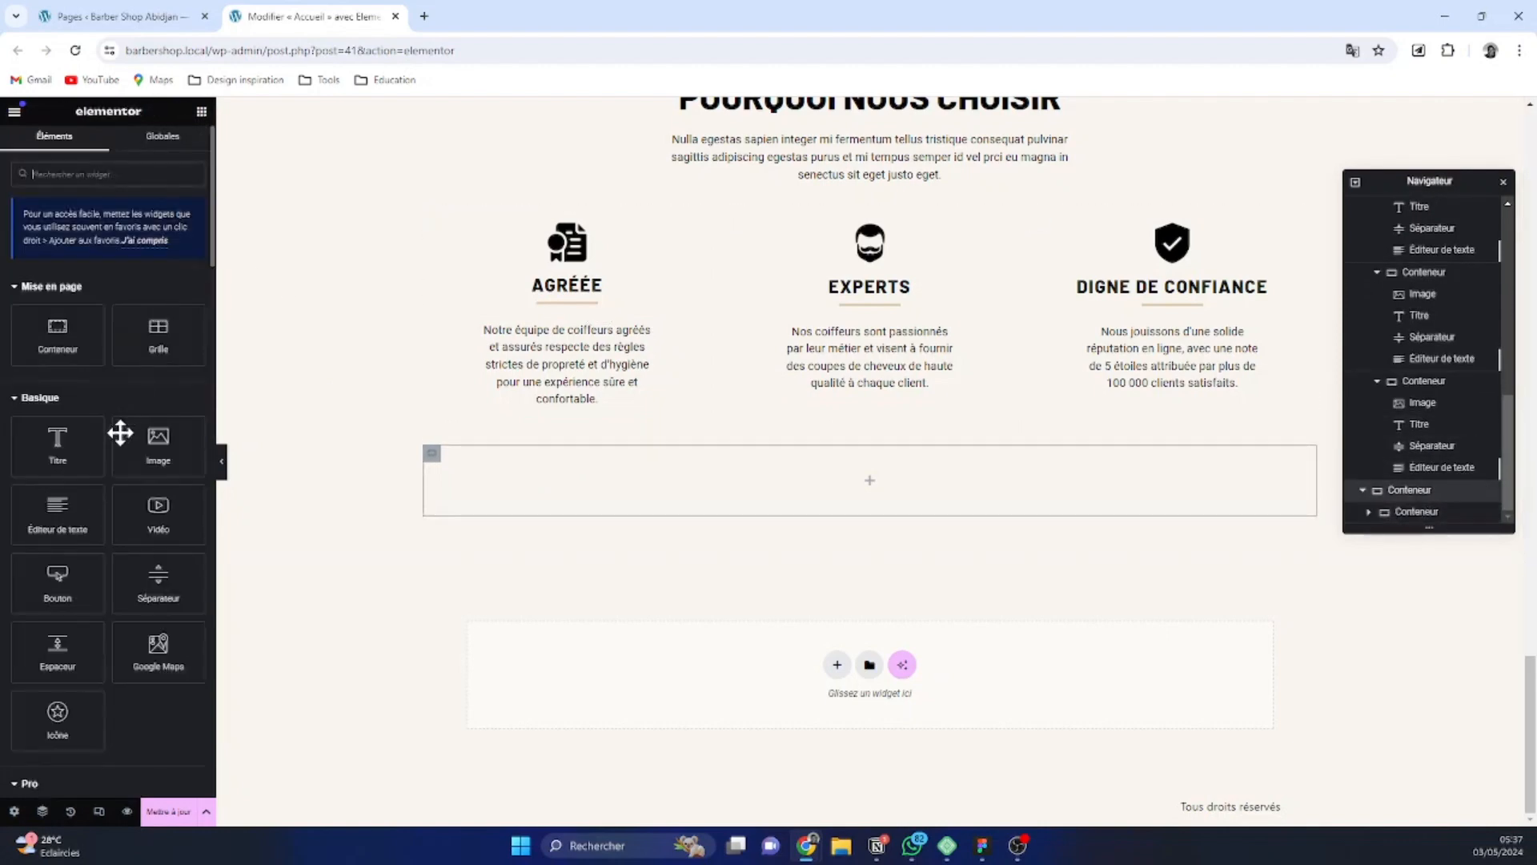
left_click(69, 352)
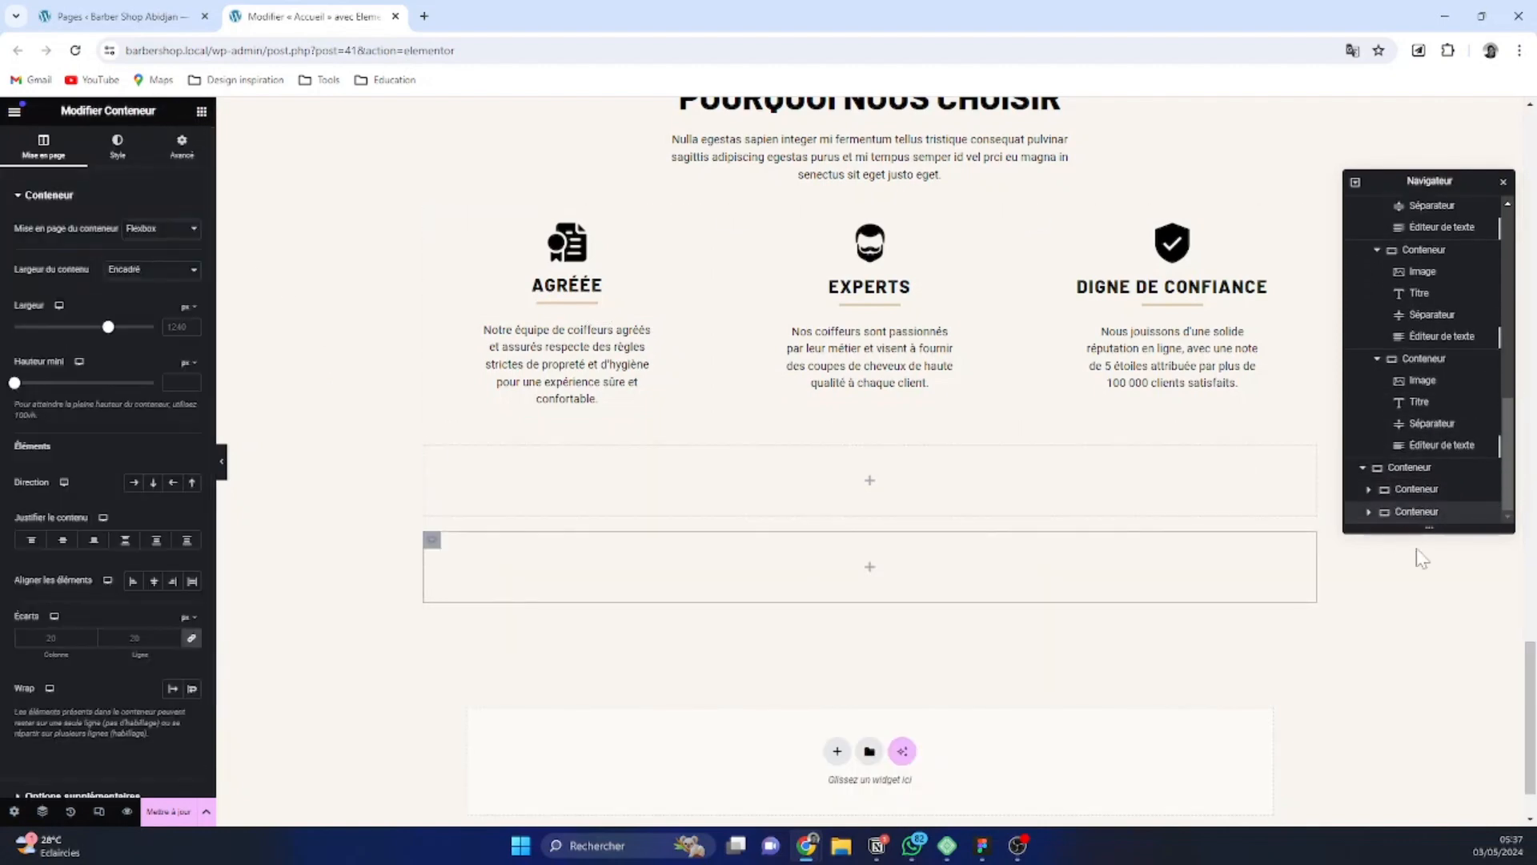
Add a third nested container to the same parent and set the parent's direction to horizontal row
left_click(1430, 471)
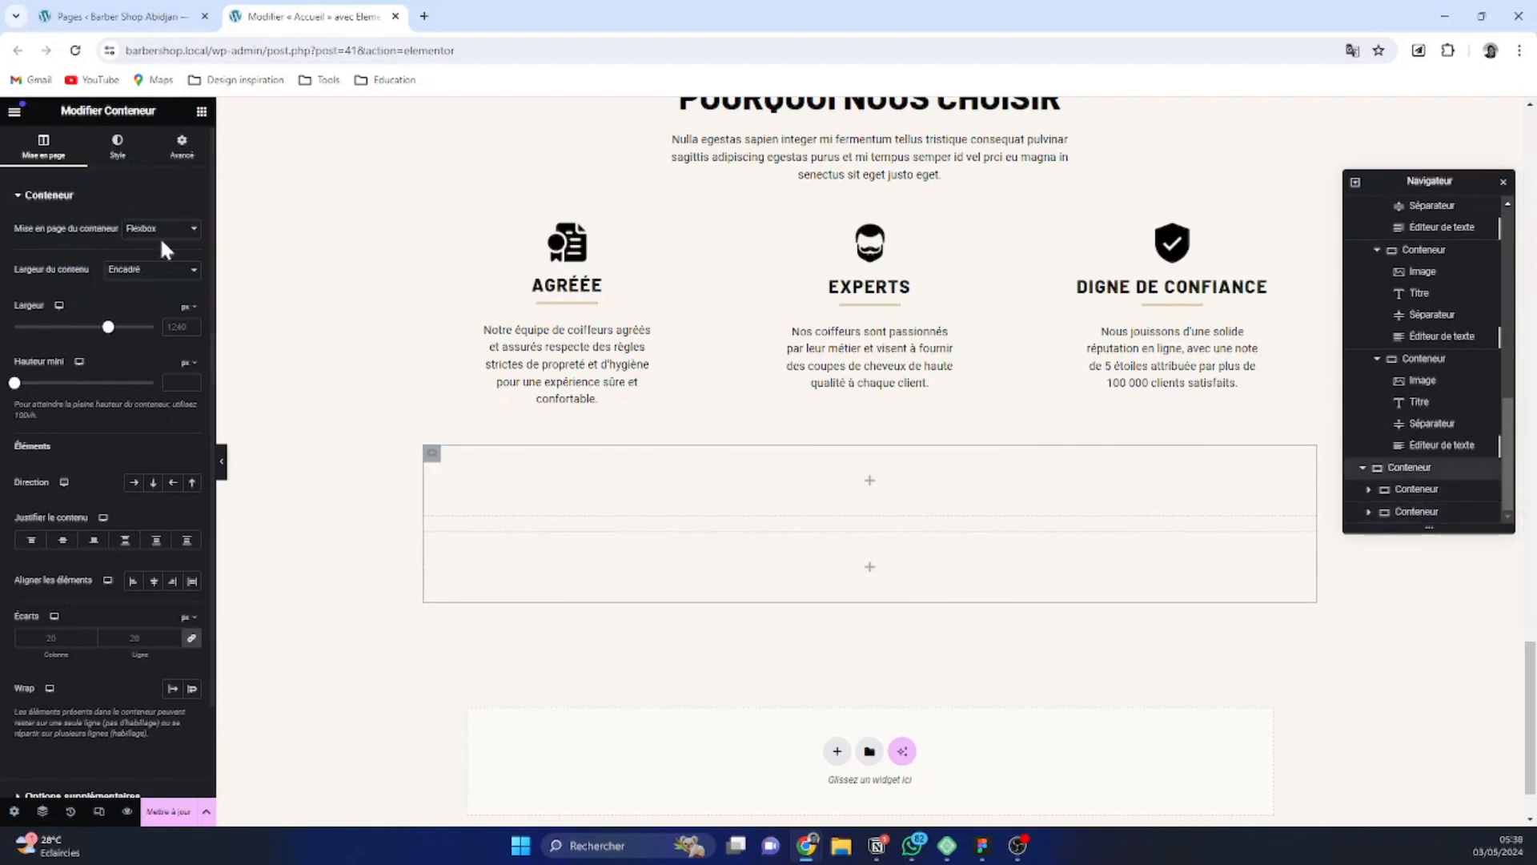
left_click(203, 113)
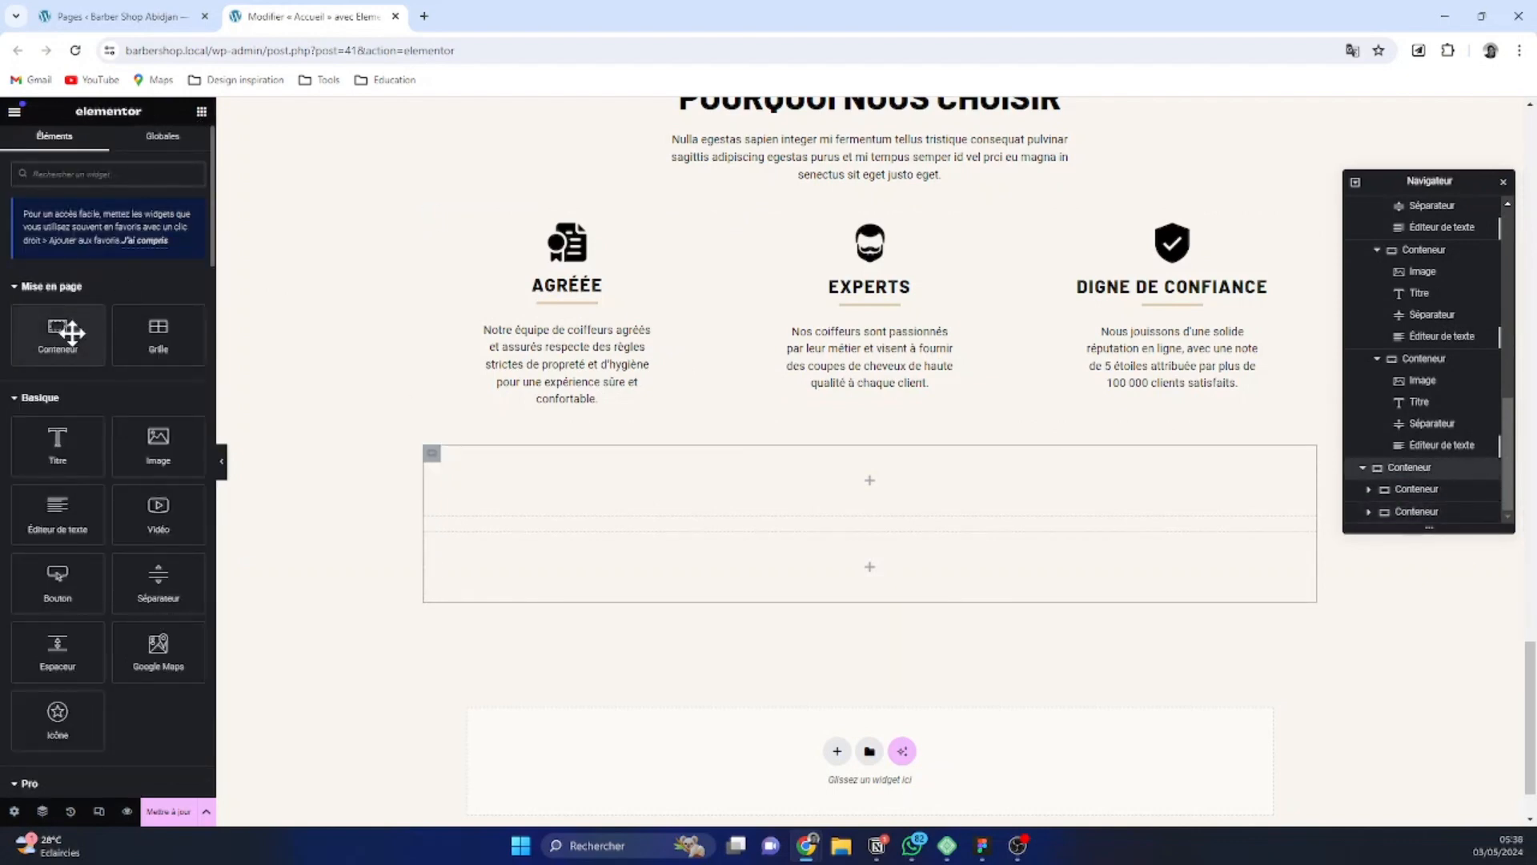
left_click(61, 334)
scroll(1153, 497, "down", 2)
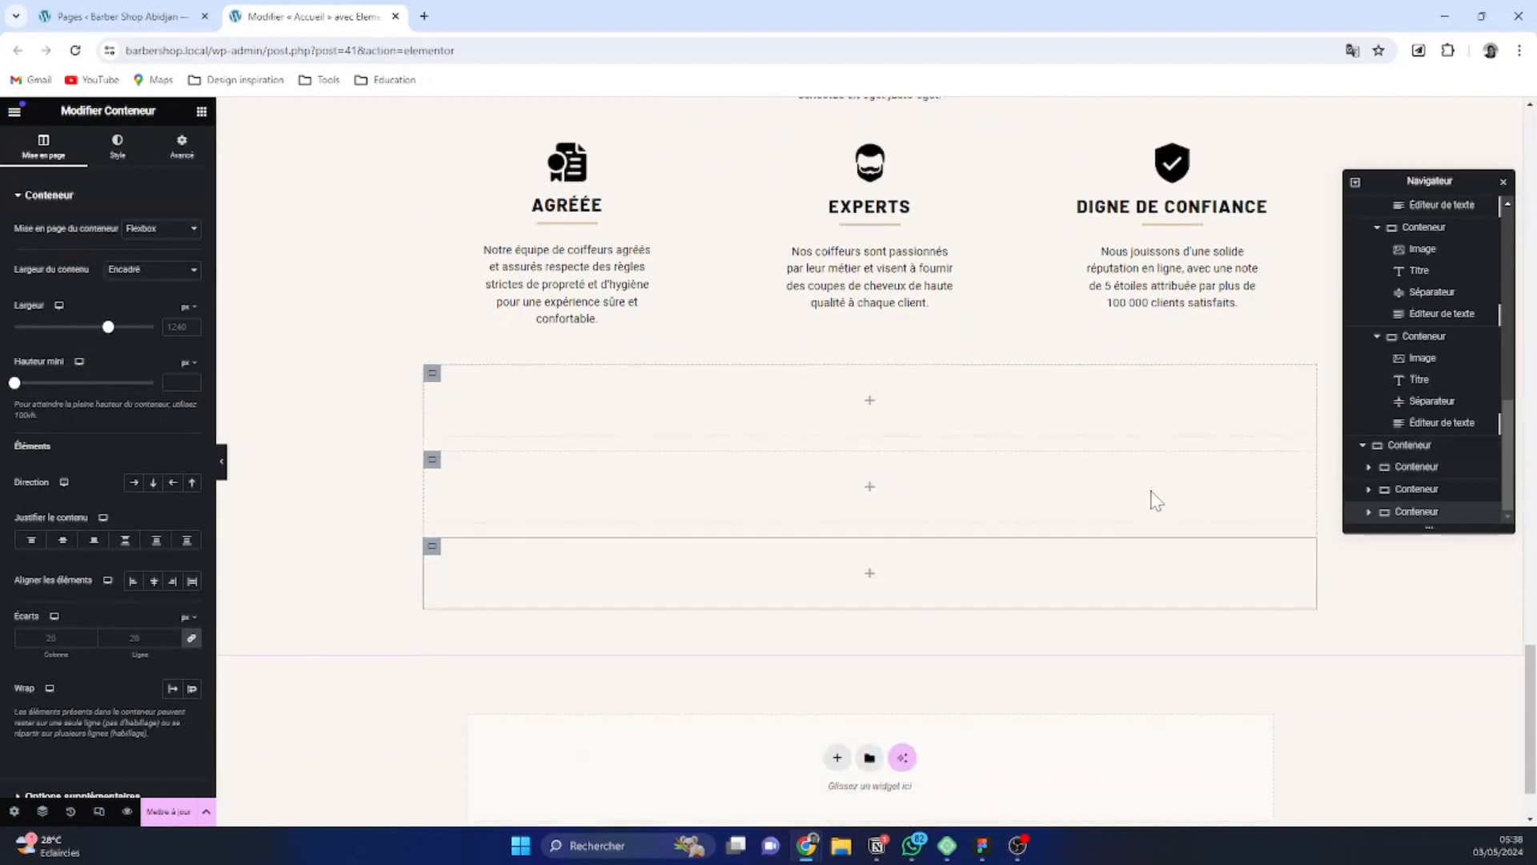
left_click(1417, 445)
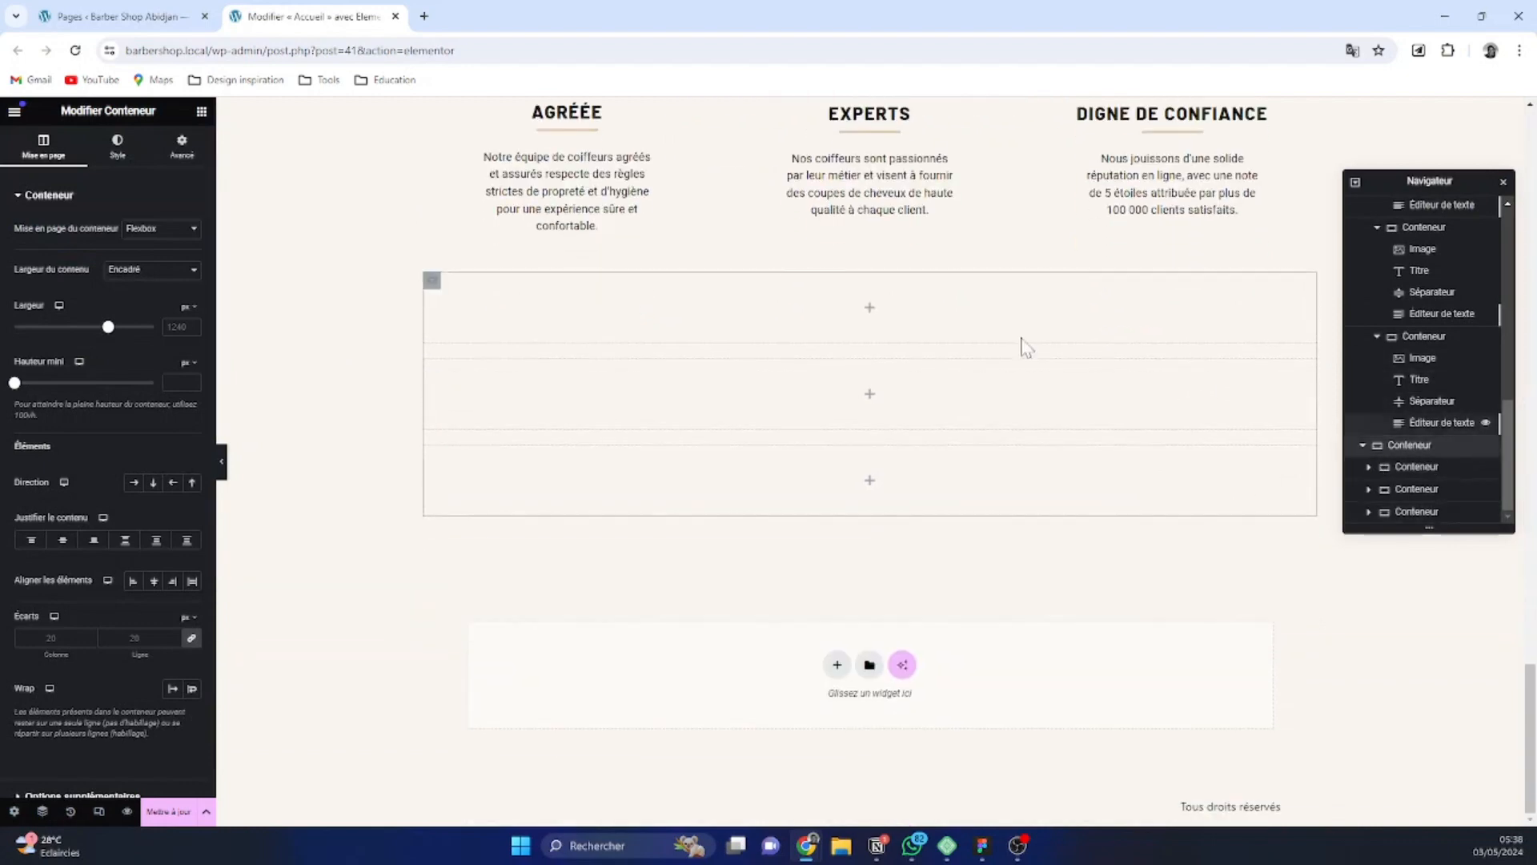
left_click(131, 484)
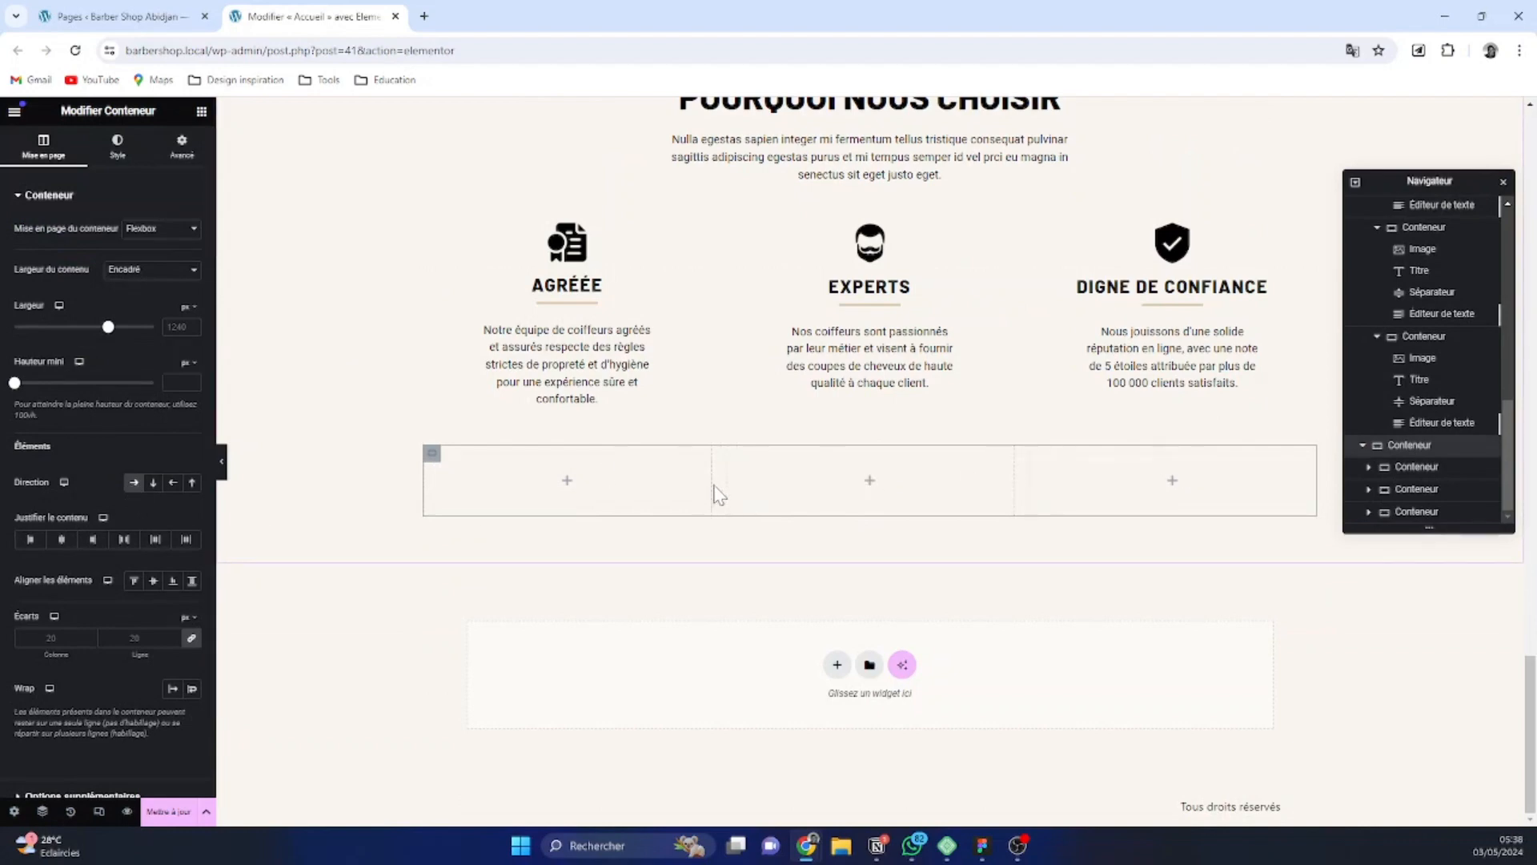
Narrow the first nested container to about 25% and set the full-width parent container's width to 100%
left_click_drag(707, 481, 639, 490)
left_click_drag(633, 490, 645, 490)
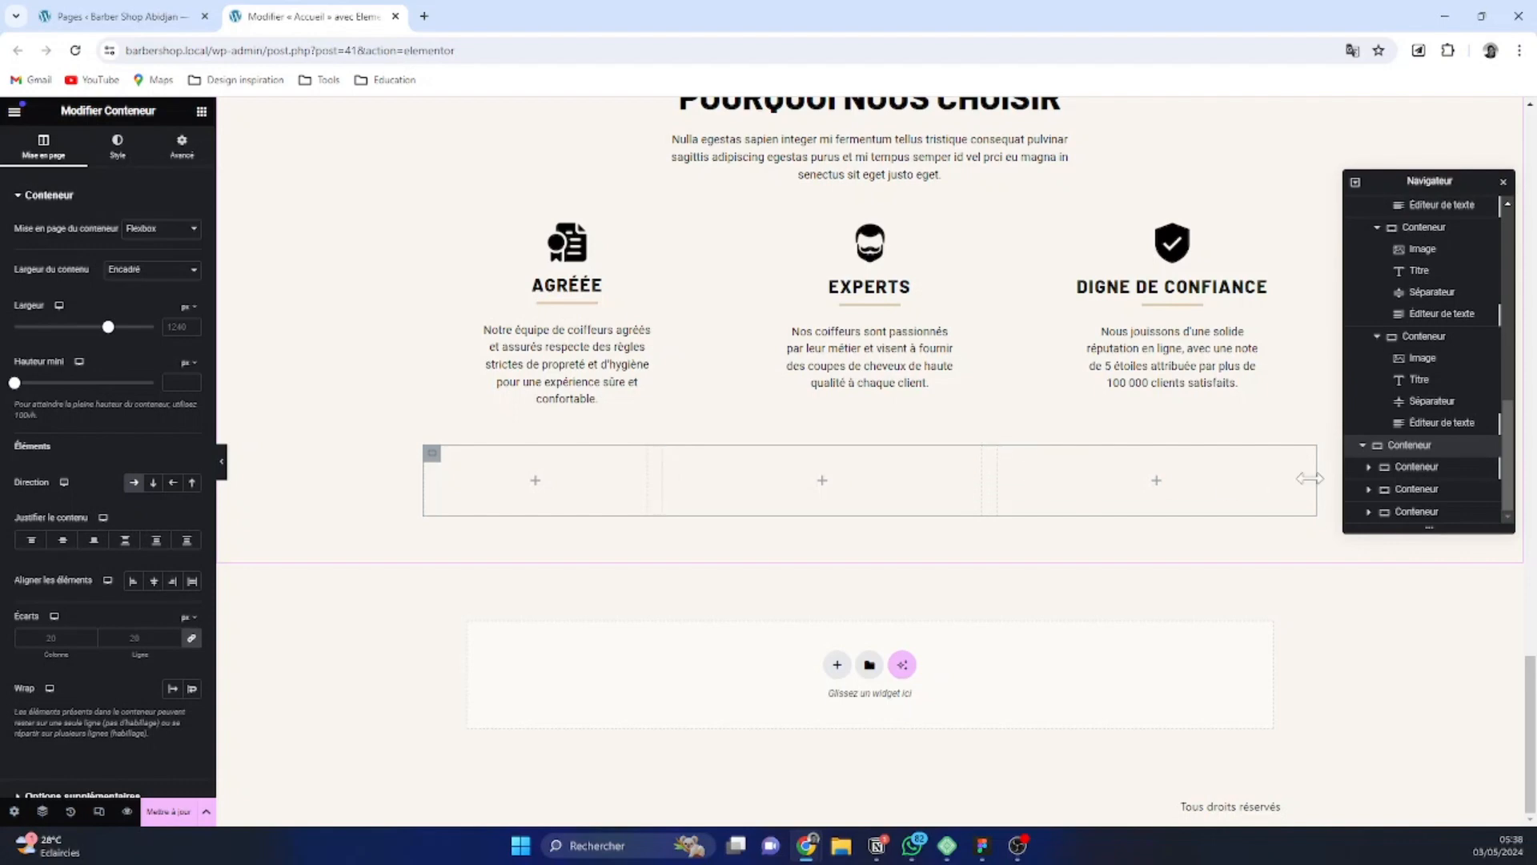
left_click_drag(1310, 478, 1270, 480)
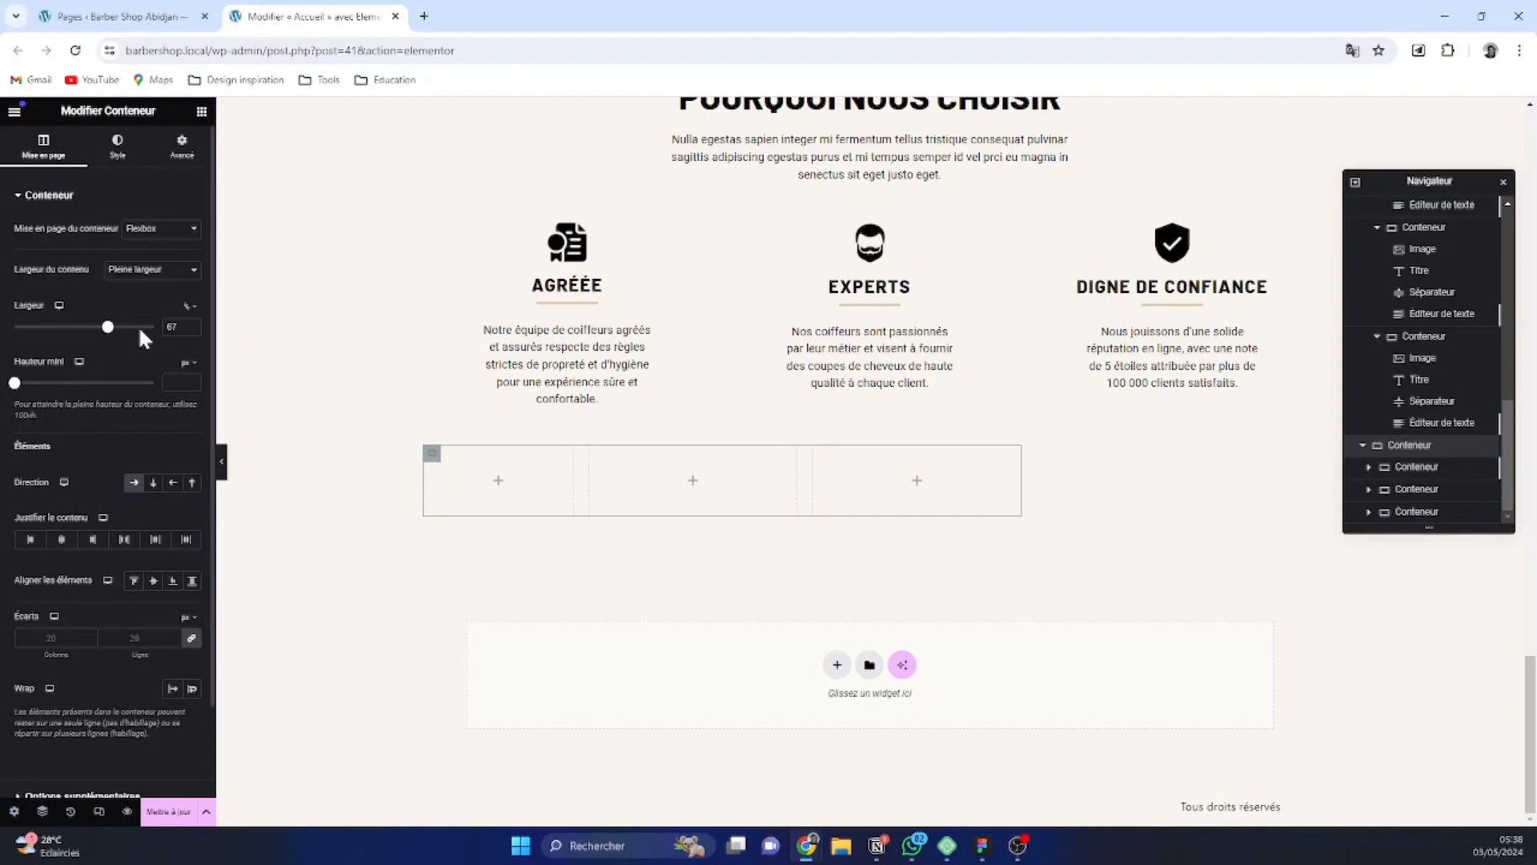
left_click_drag(107, 329, 248, 333)
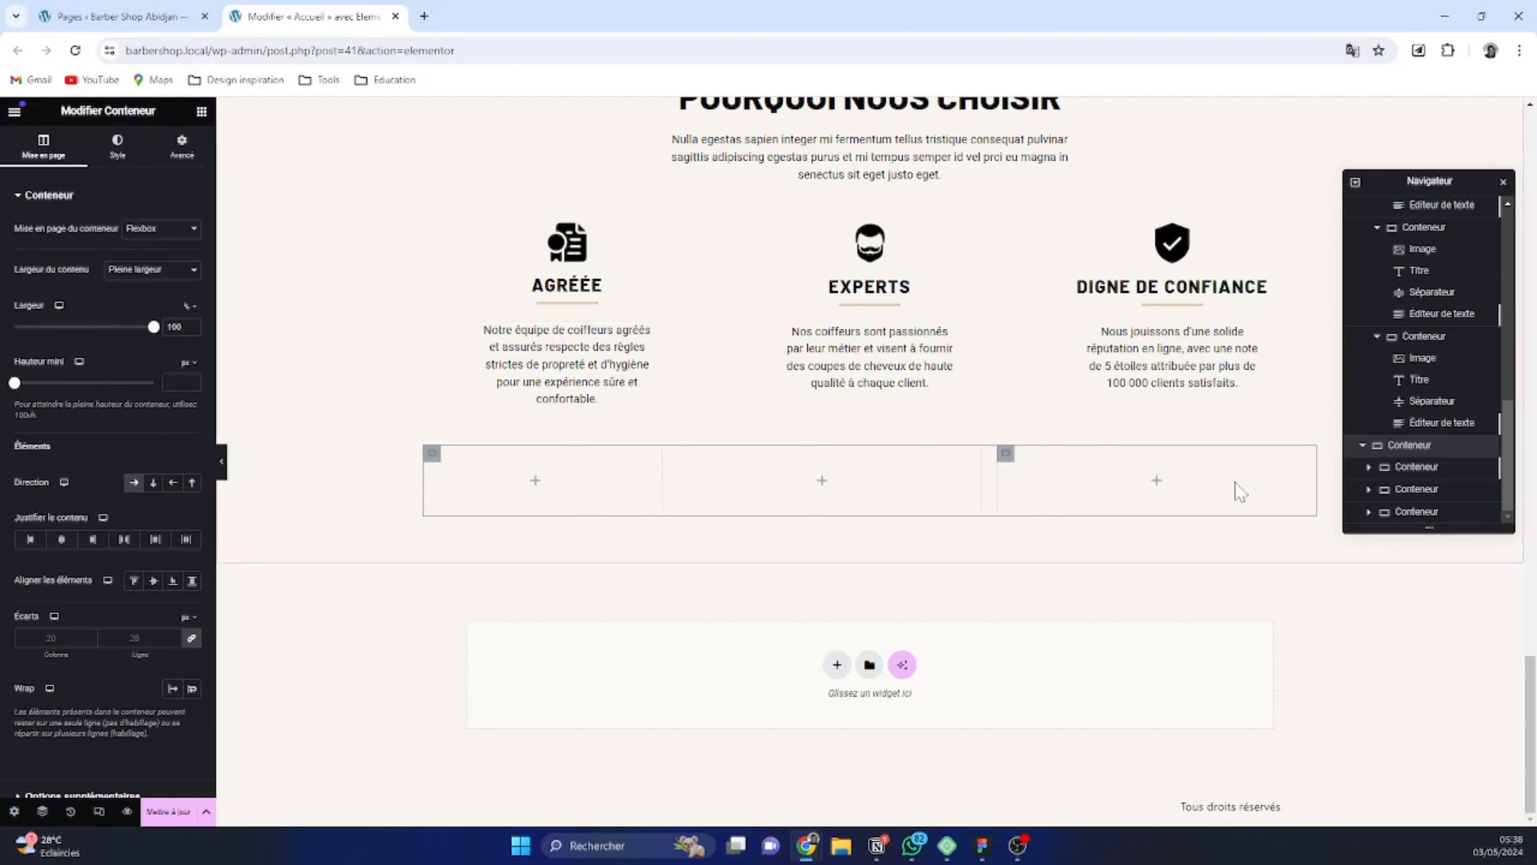
Set the third nested container's content width to Pleine largeur and its width to 25%
left_click(1007, 455)
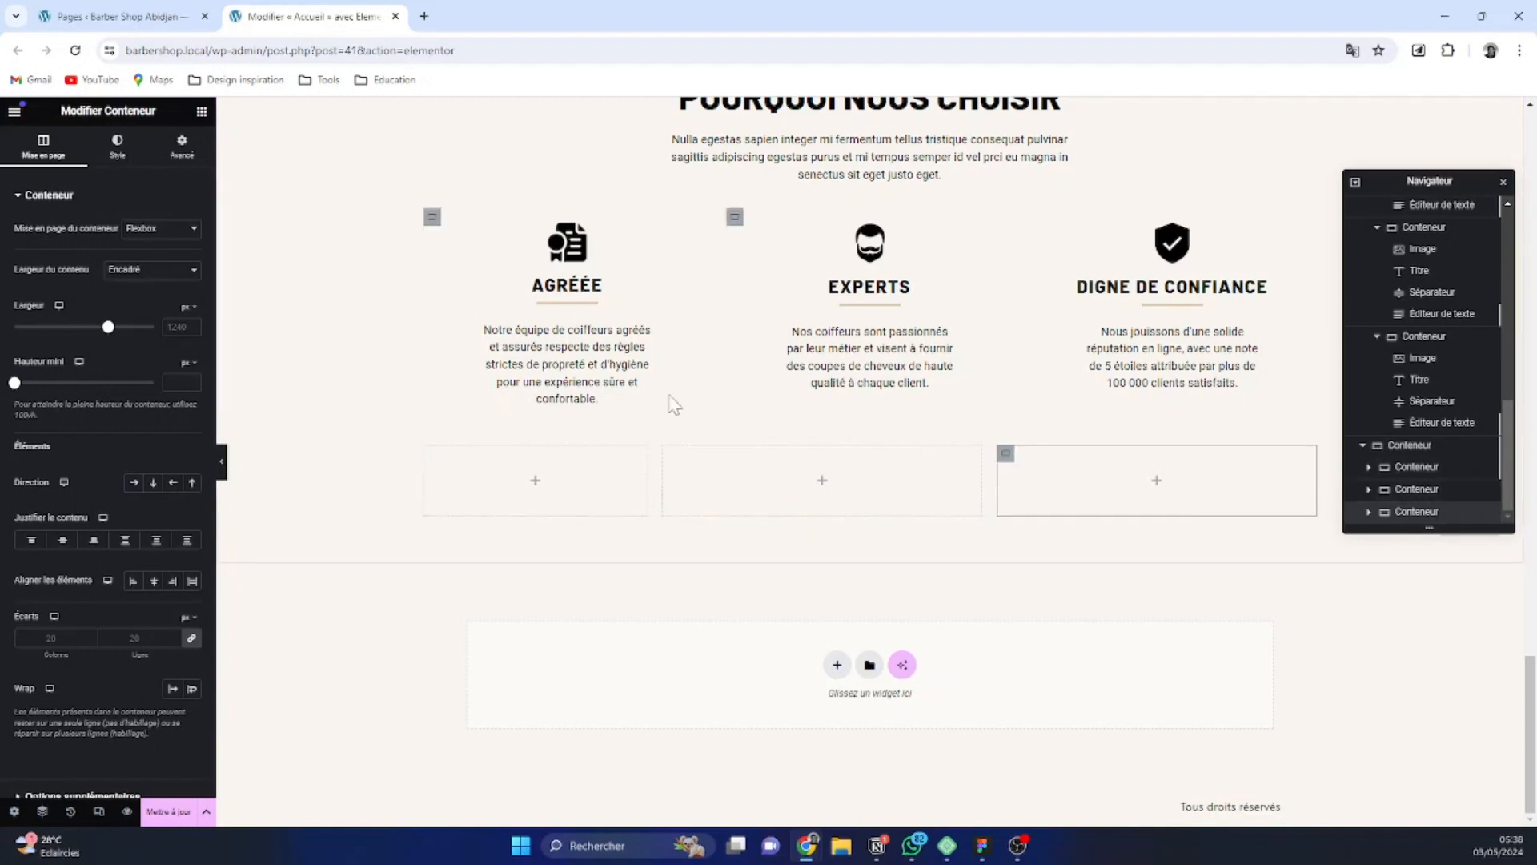
left_click(433, 455)
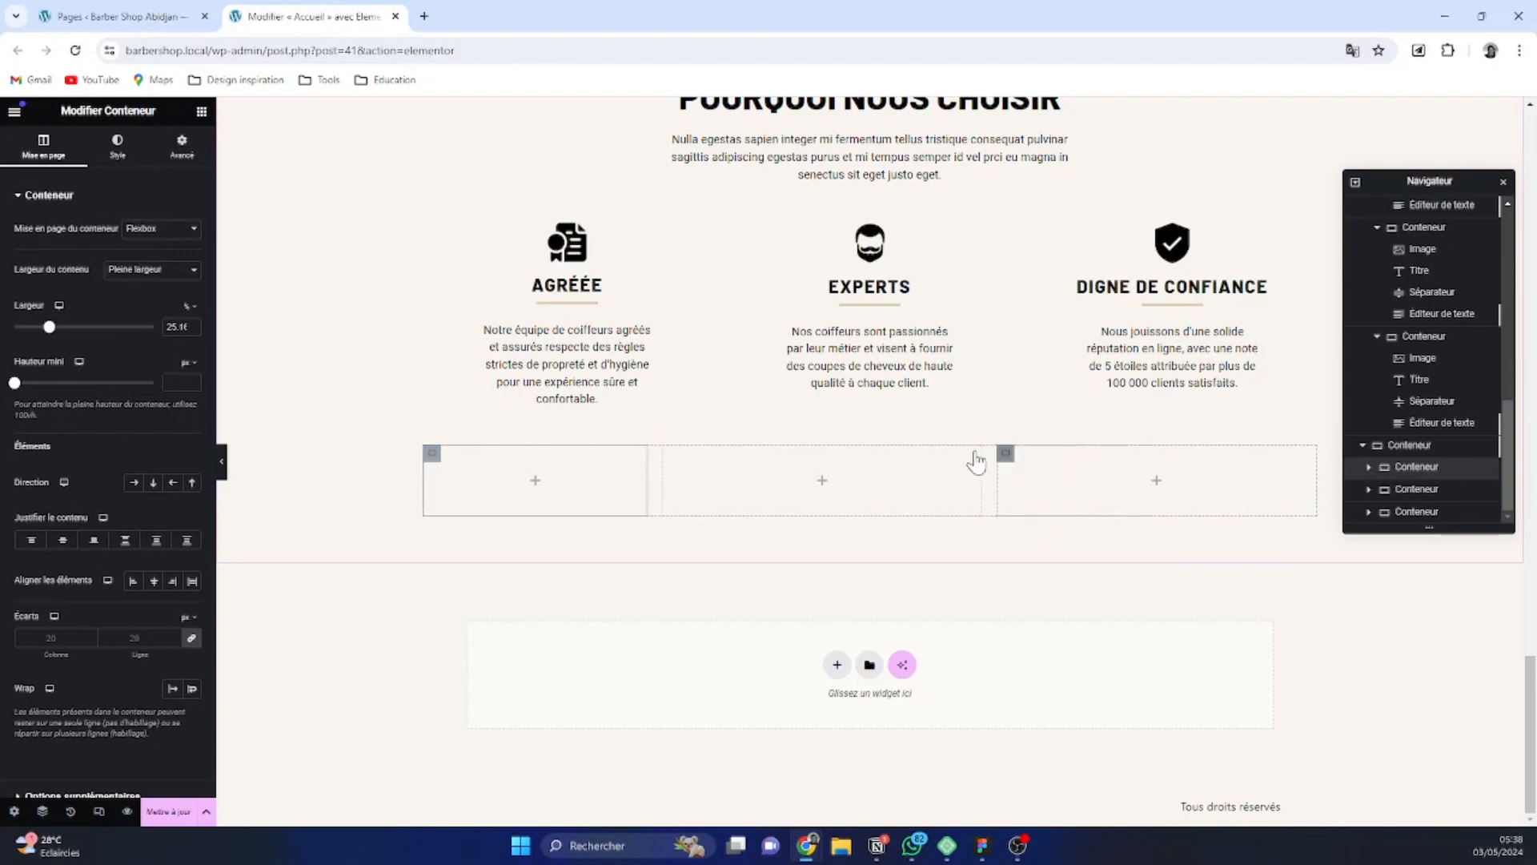
left_click(1008, 454)
left_click(189, 307)
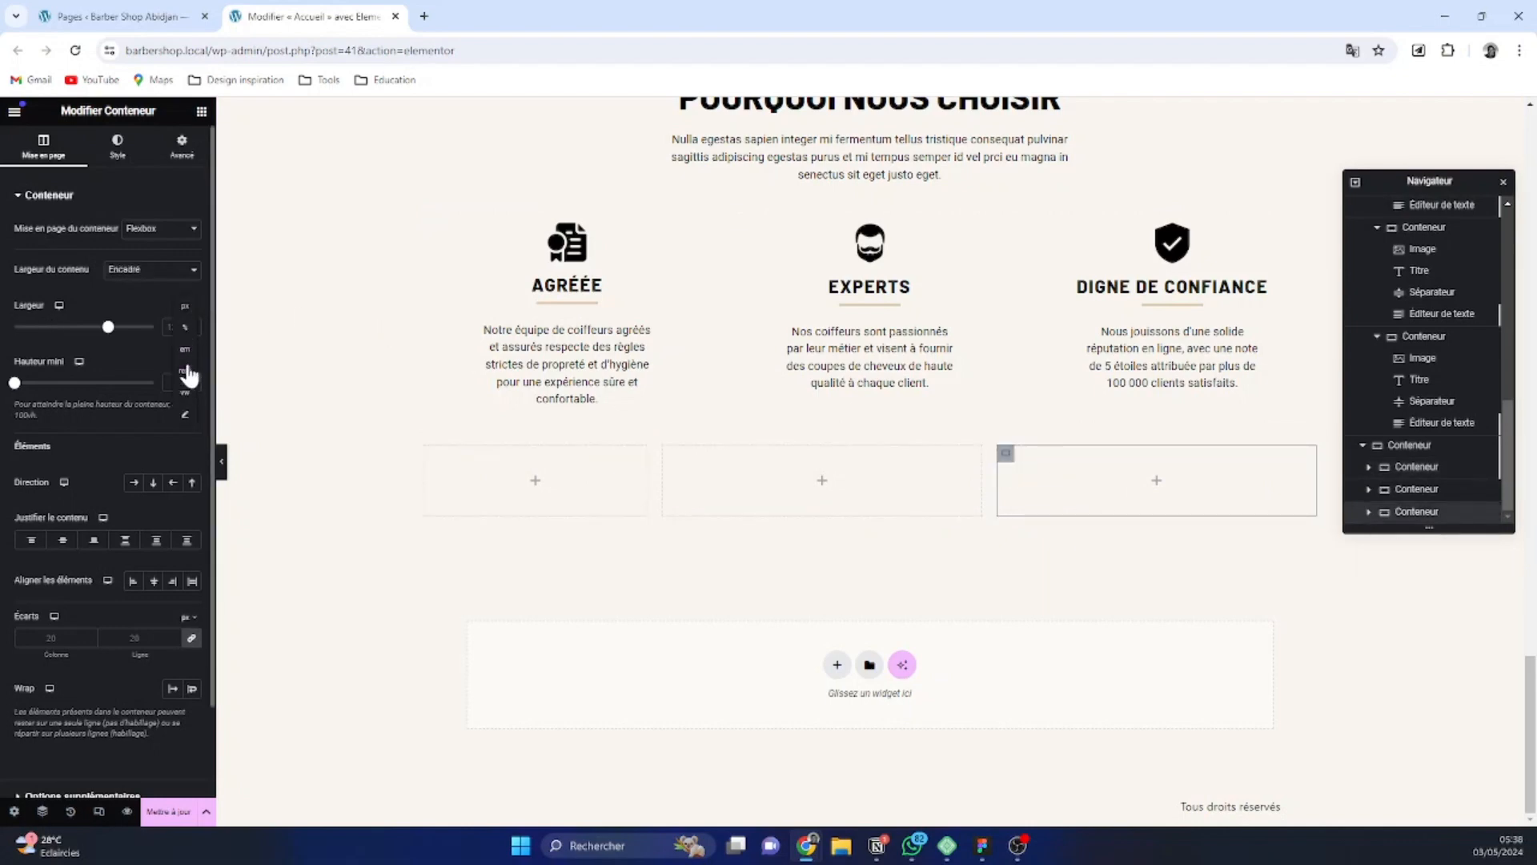
left_click(433, 454)
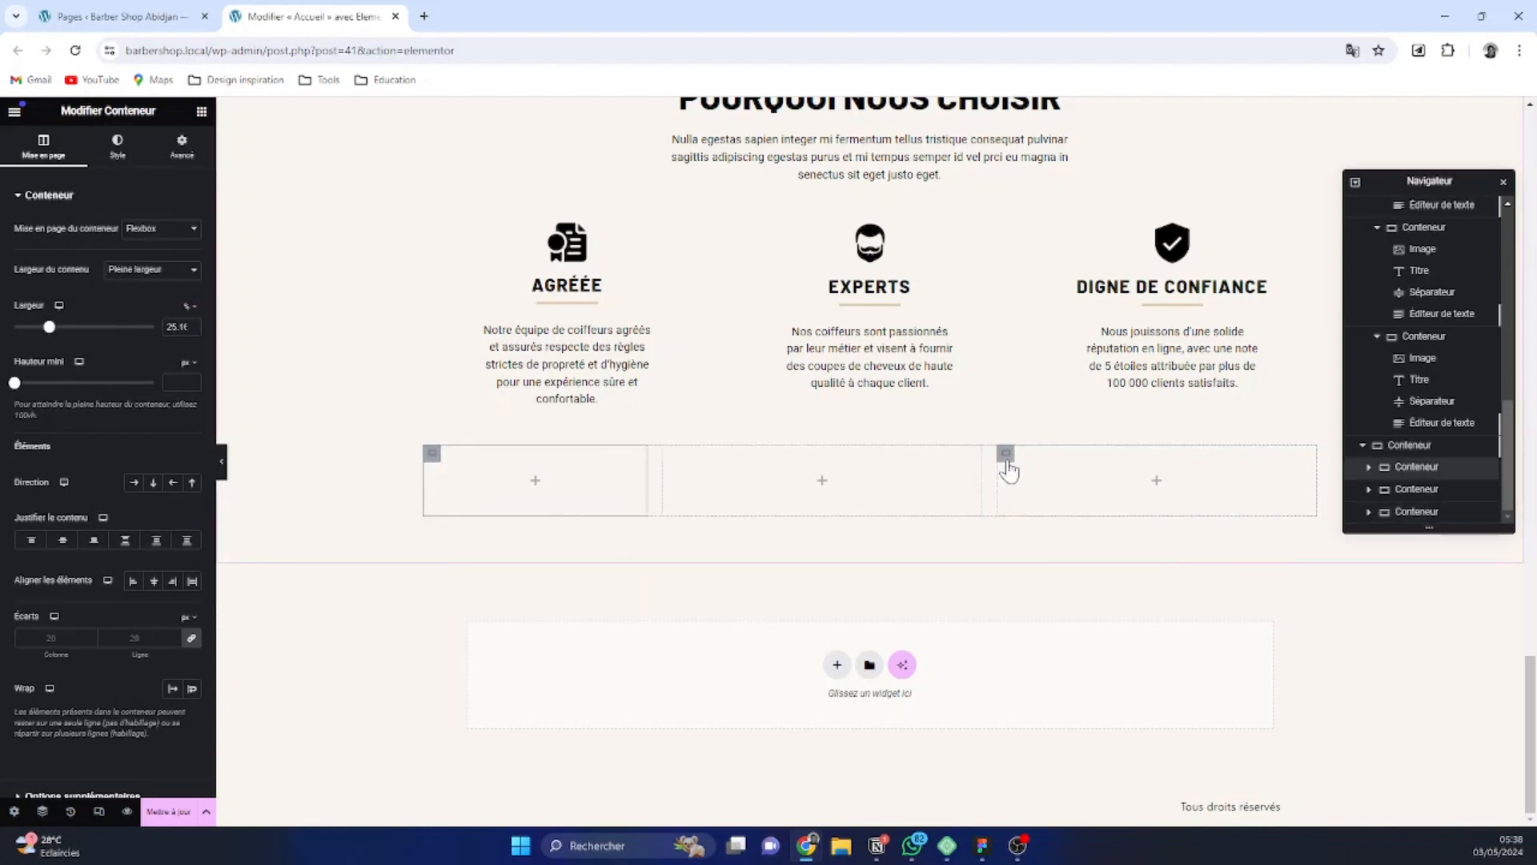
left_click(1007, 457)
left_click(156, 271)
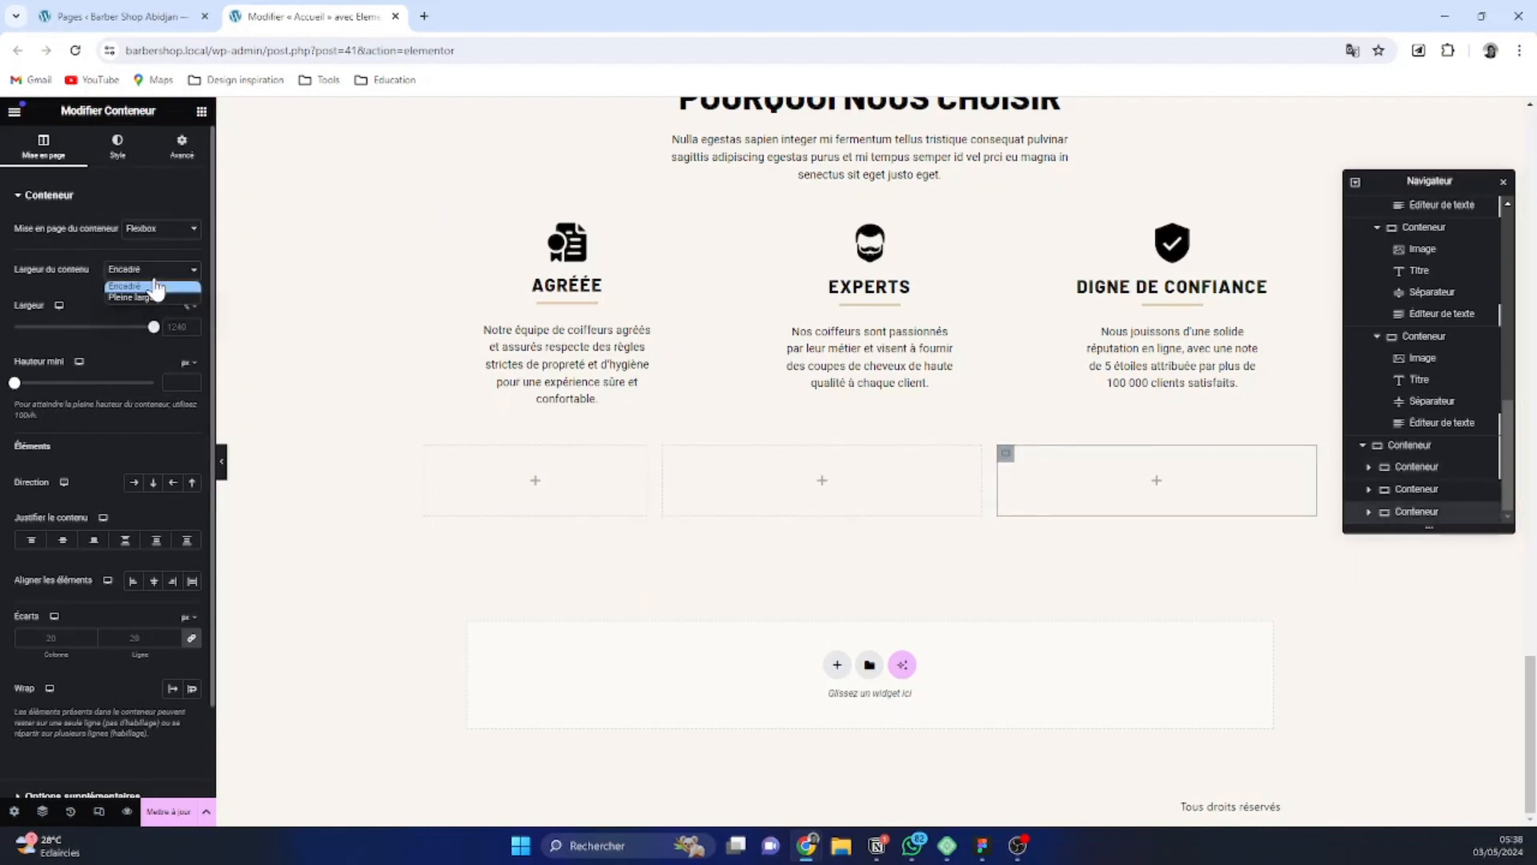
left_click(152, 299)
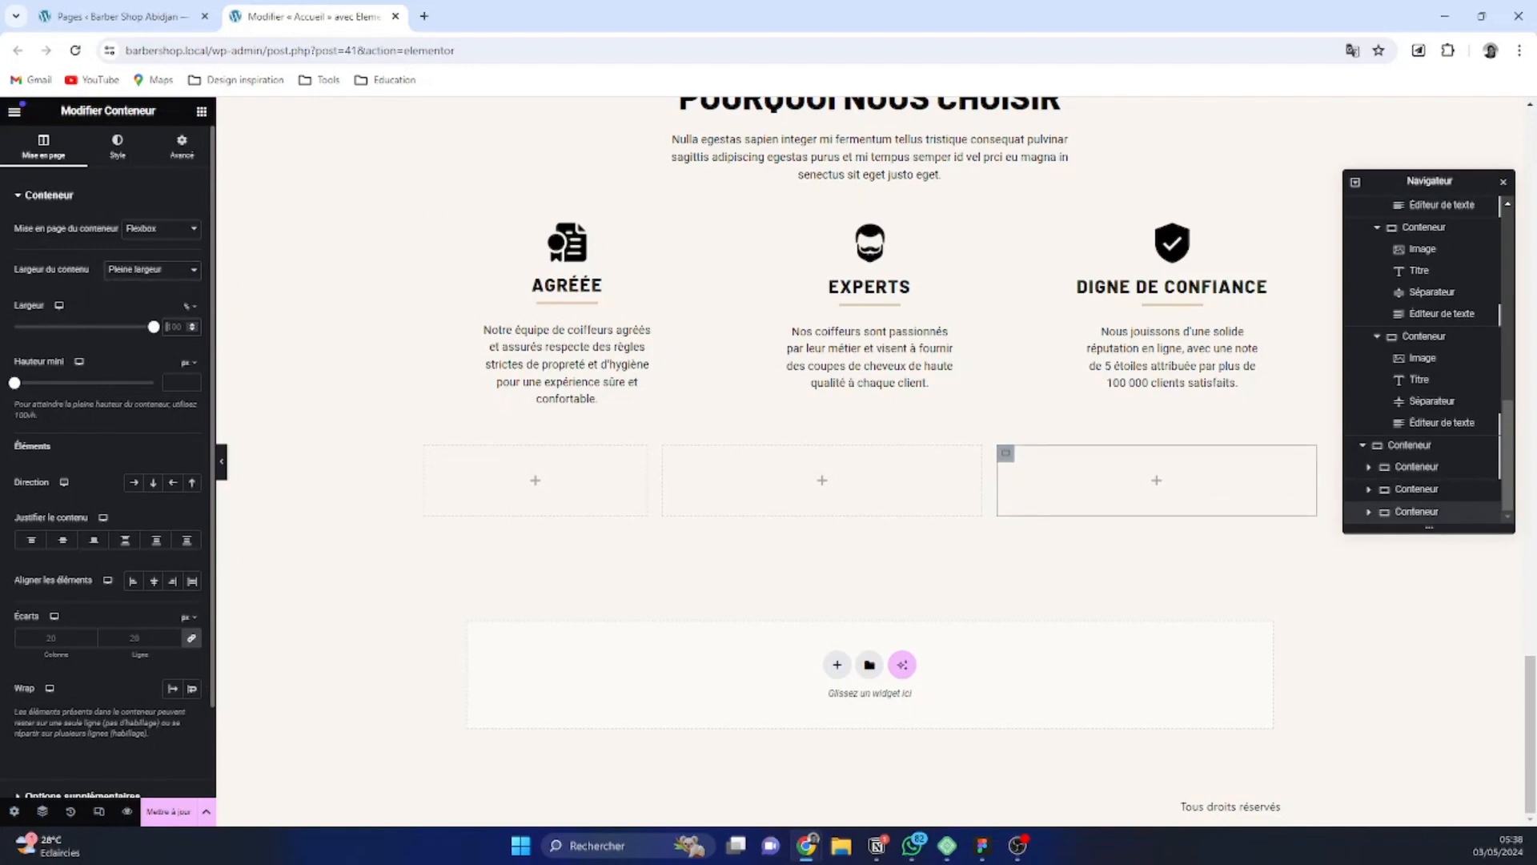
type("25")
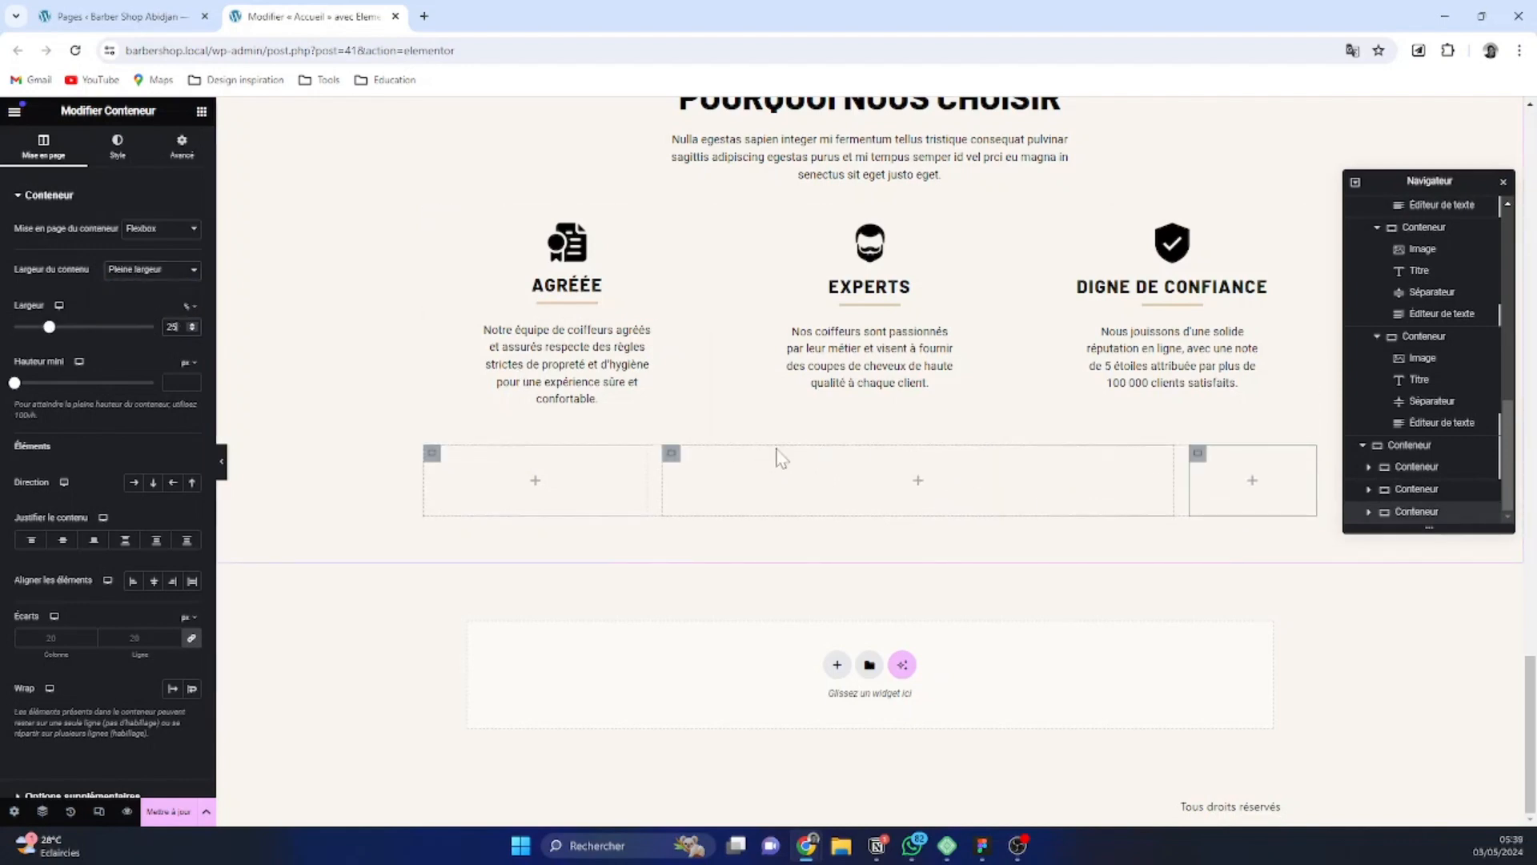
Set the middle nested container's content width to Pleine largeur and its width to 50%
left_click(673, 456)
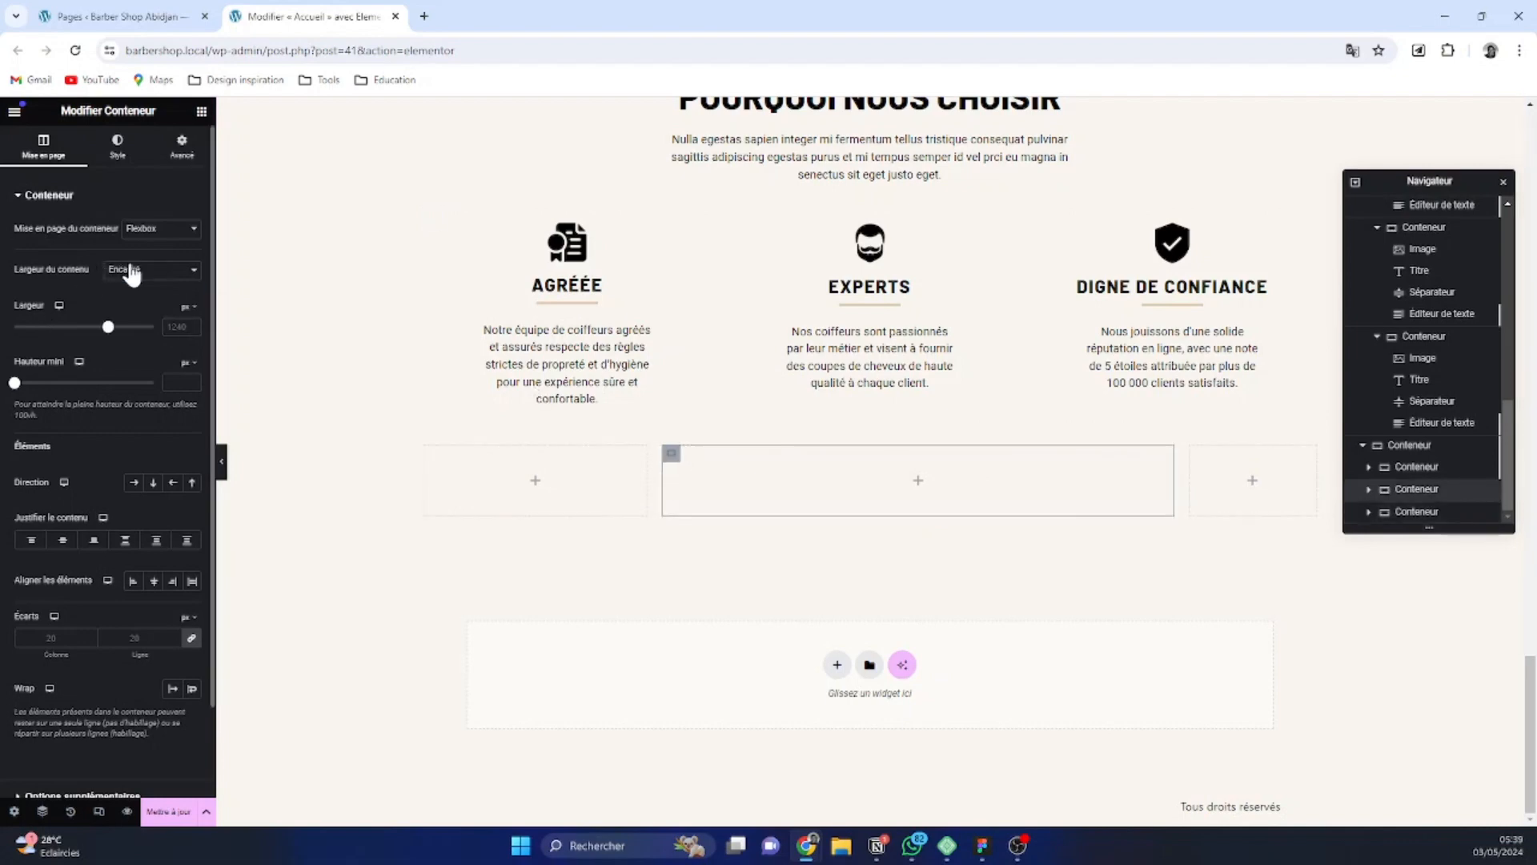
left_click(135, 301)
left_click_drag(154, 327, 84, 327)
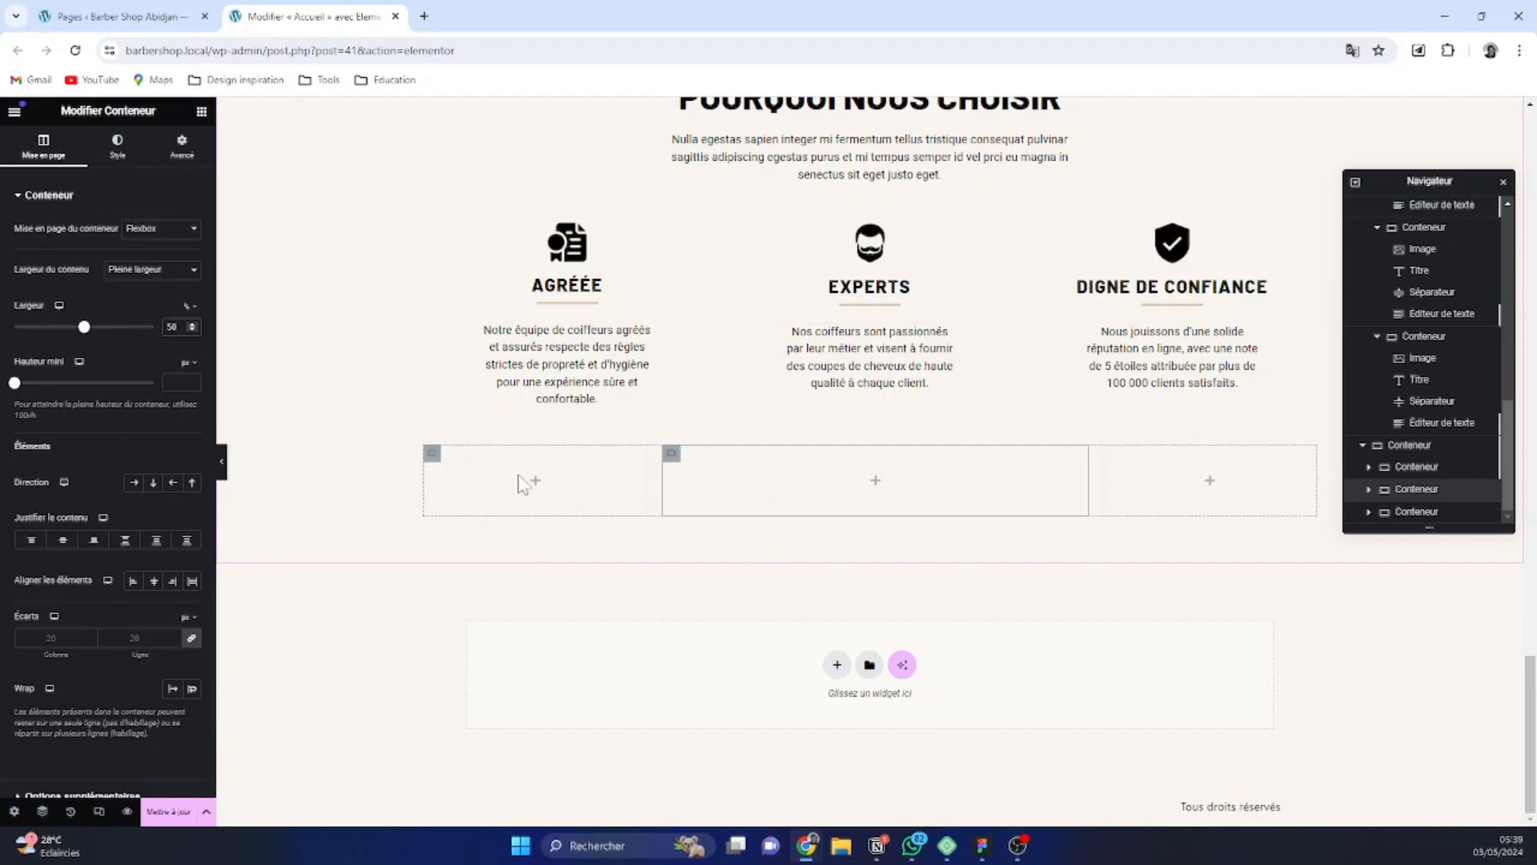
Add an Image widget and two Titre widgets to the first nested container
left_click(432, 454)
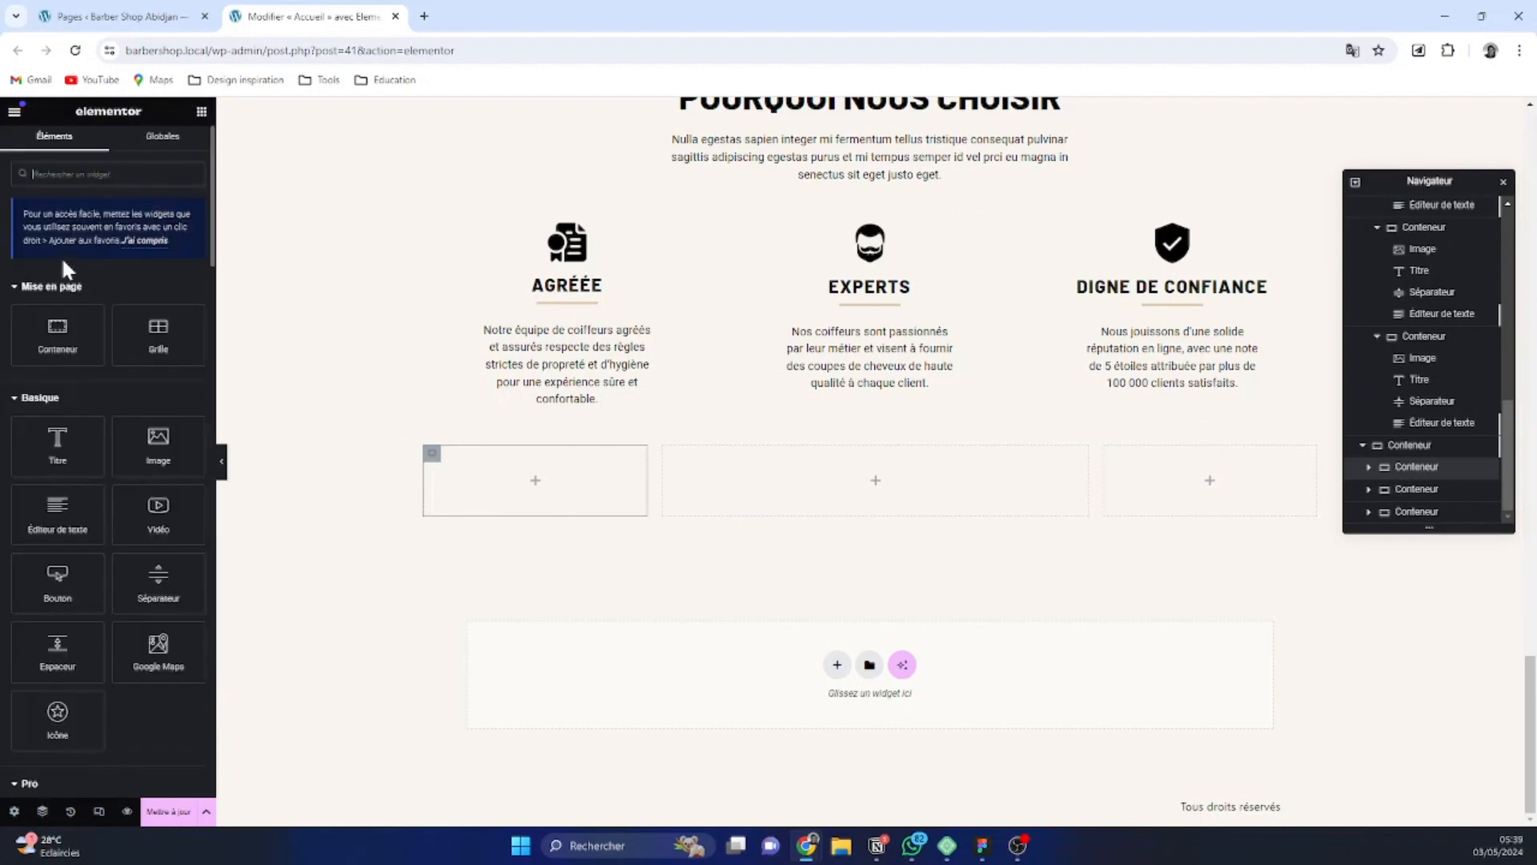
left_click(143, 448)
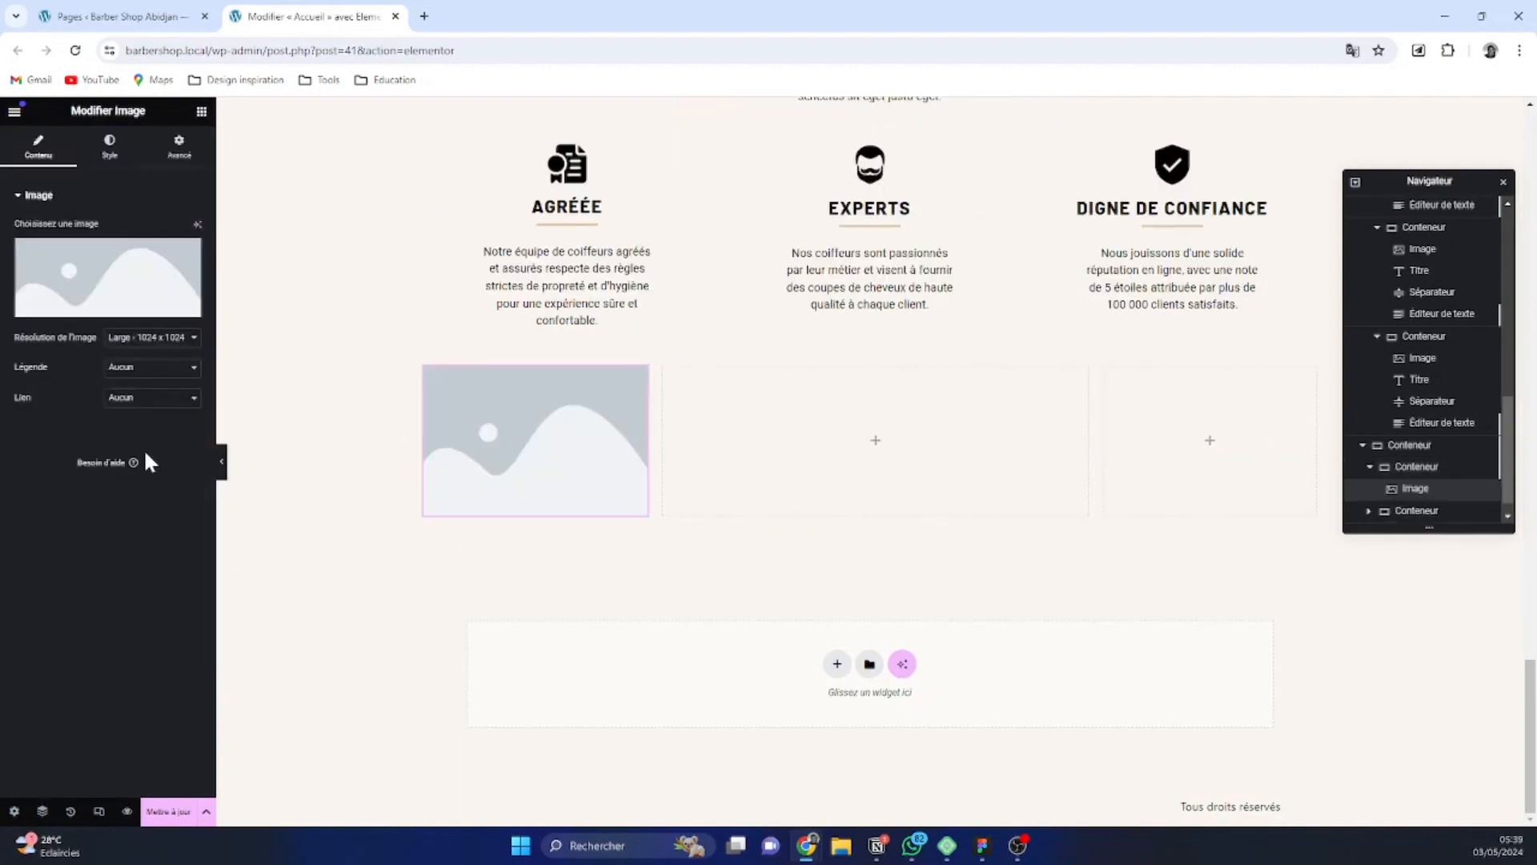
left_click(201, 112)
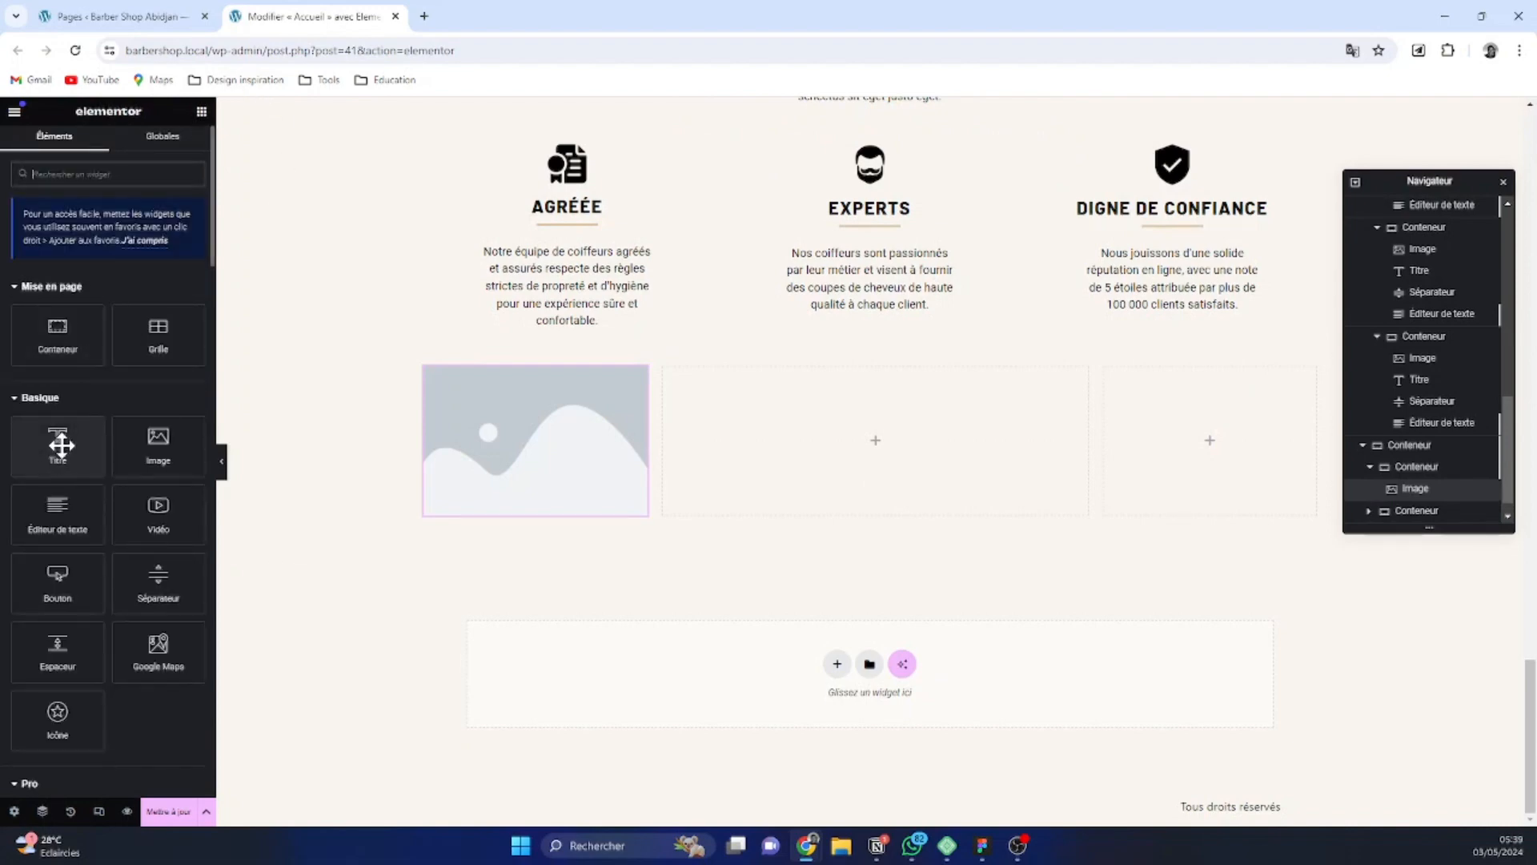
left_click(61, 445)
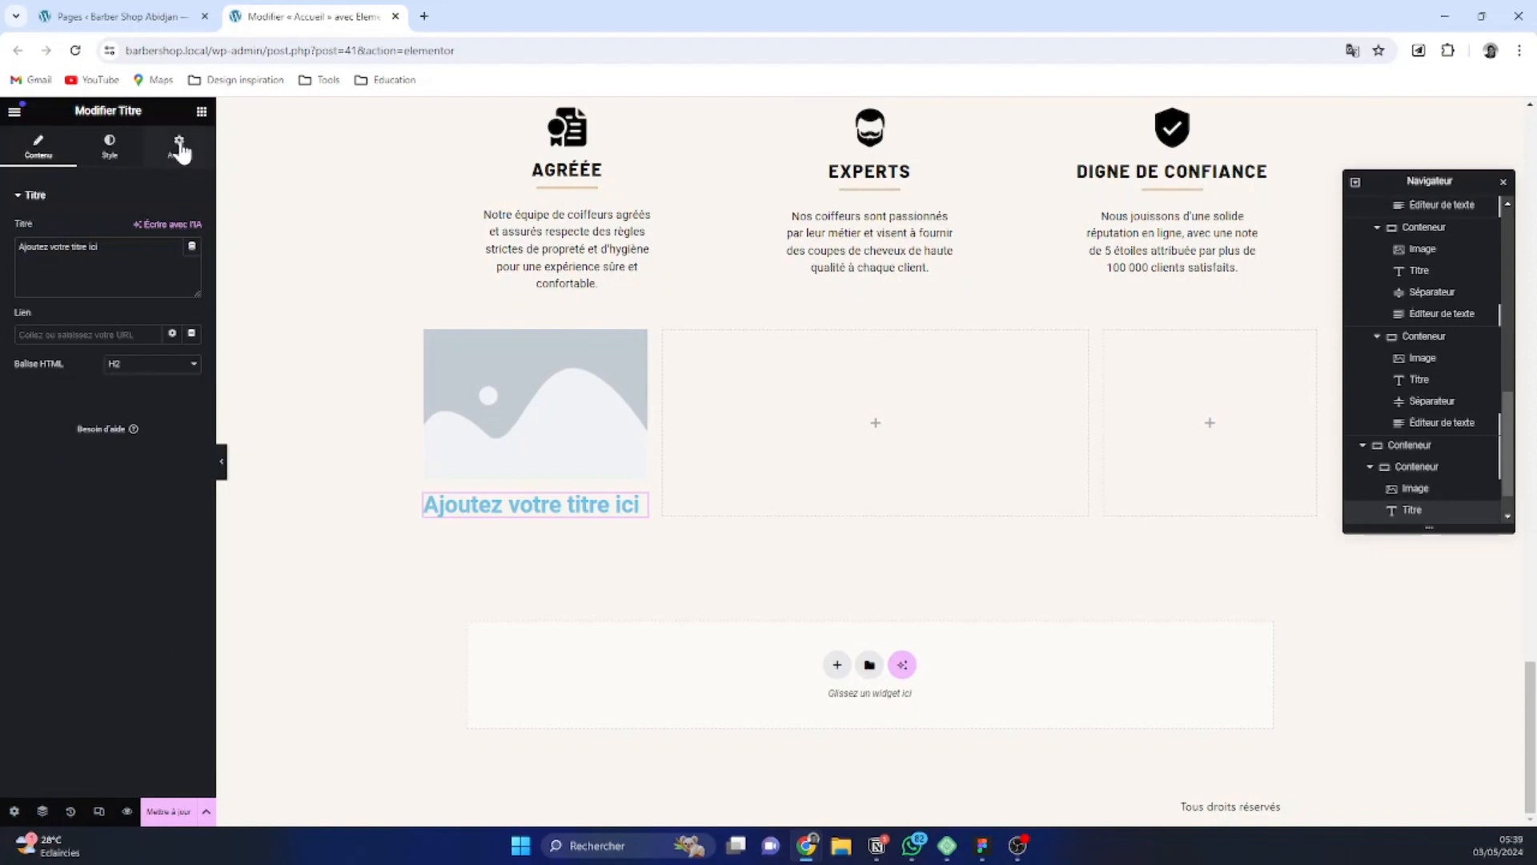
left_click(202, 112)
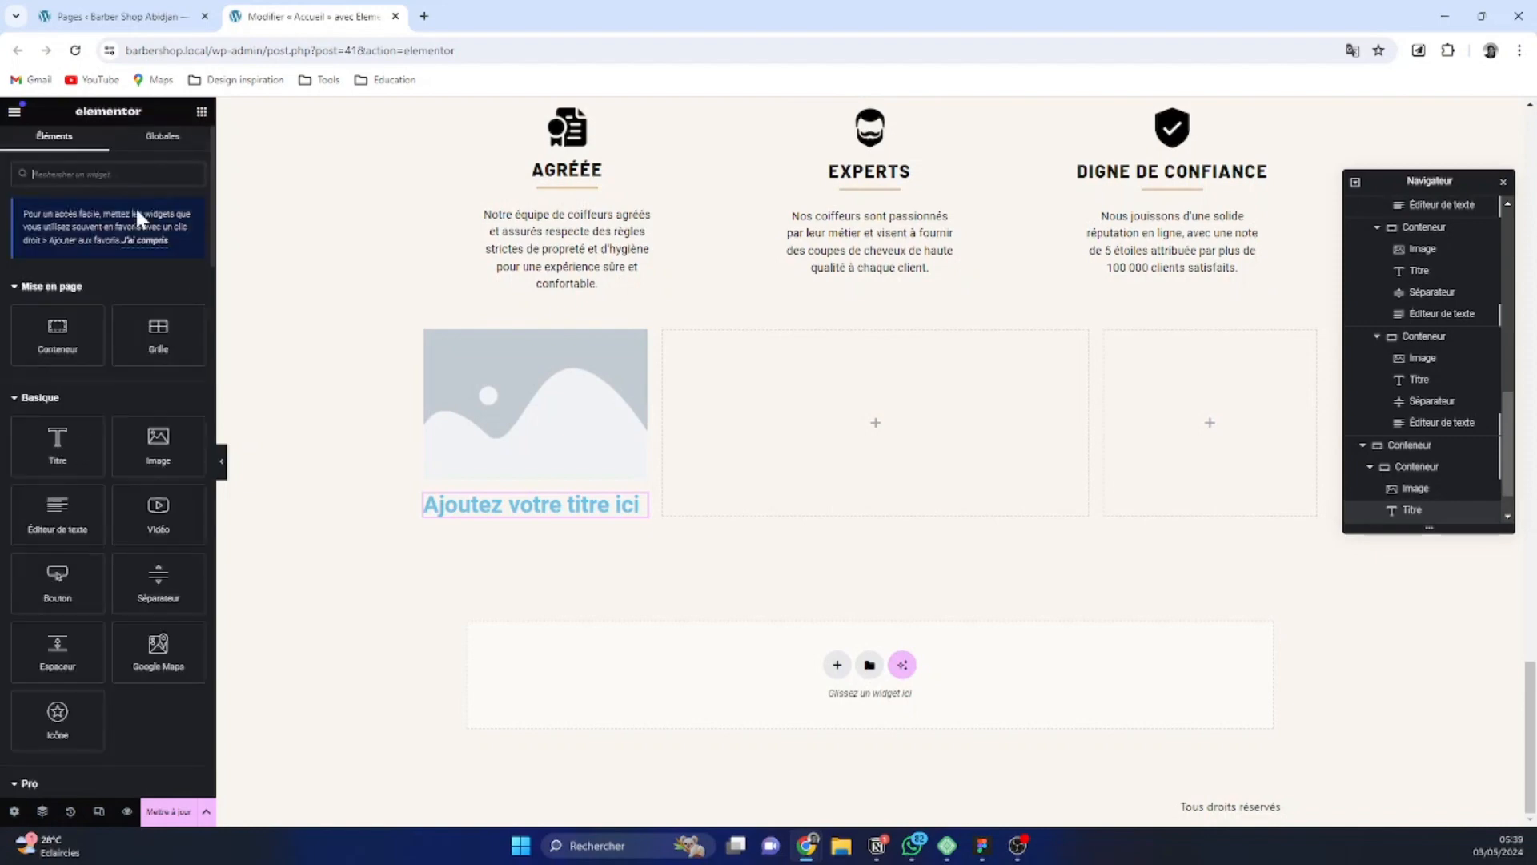
left_click(76, 449)
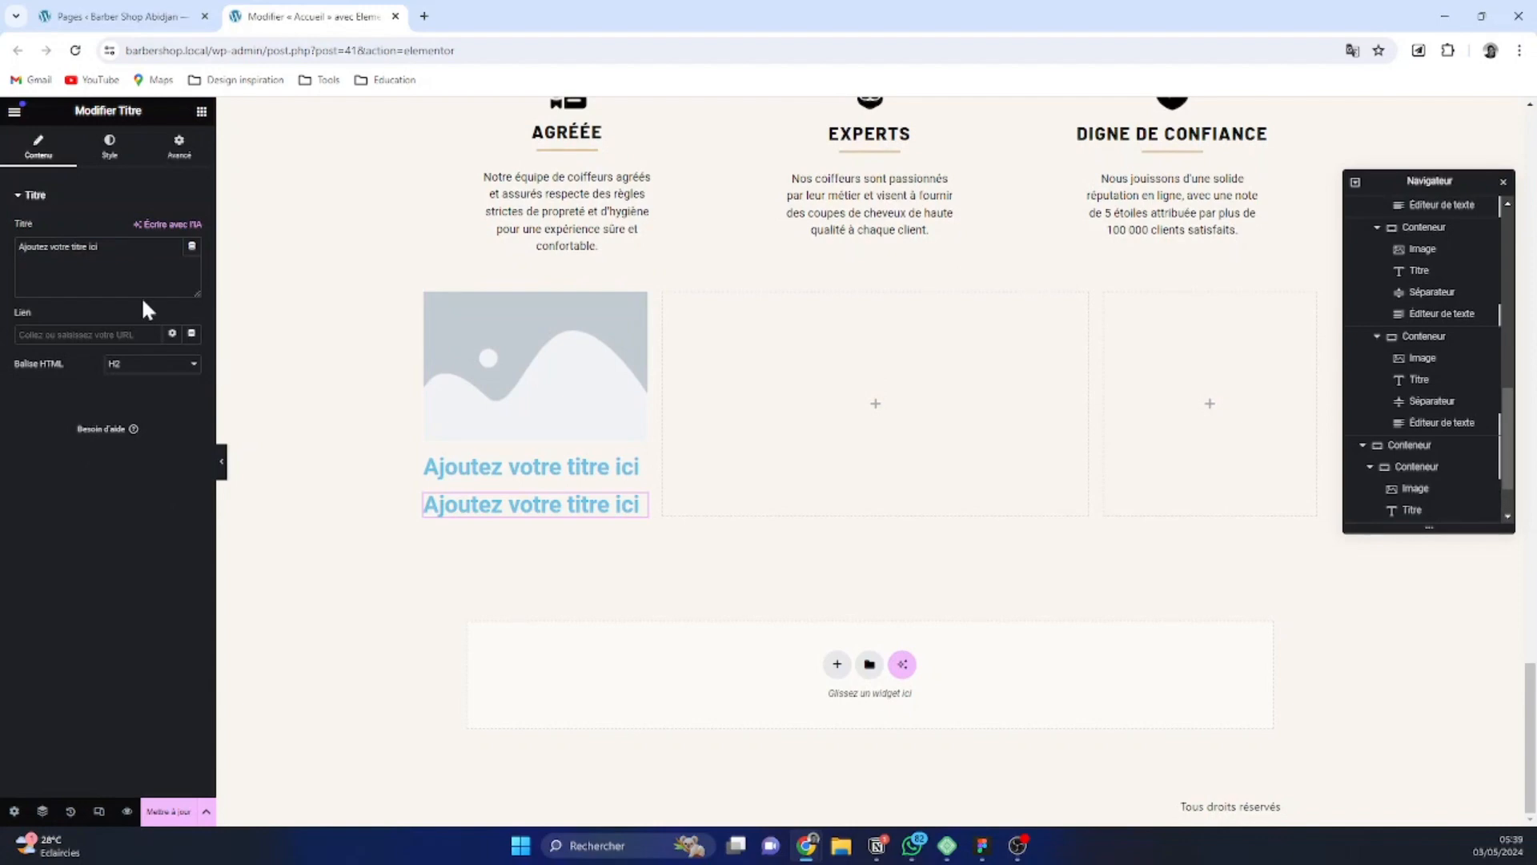
Add a Notation star rating and an Éditeur de texte widget below the two titles in the first nested container
left_click(202, 113)
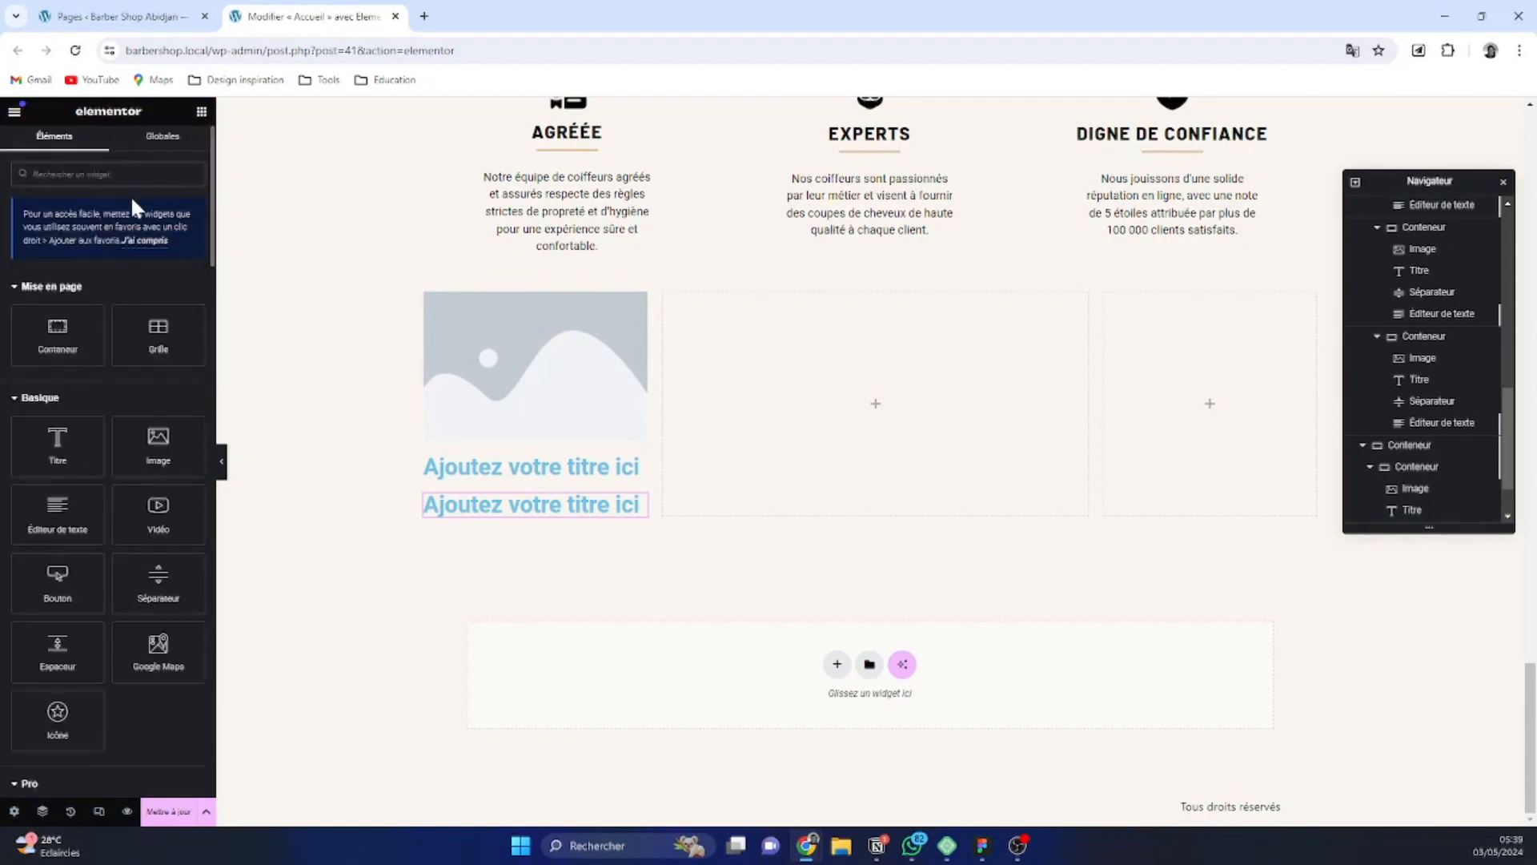
type("star")
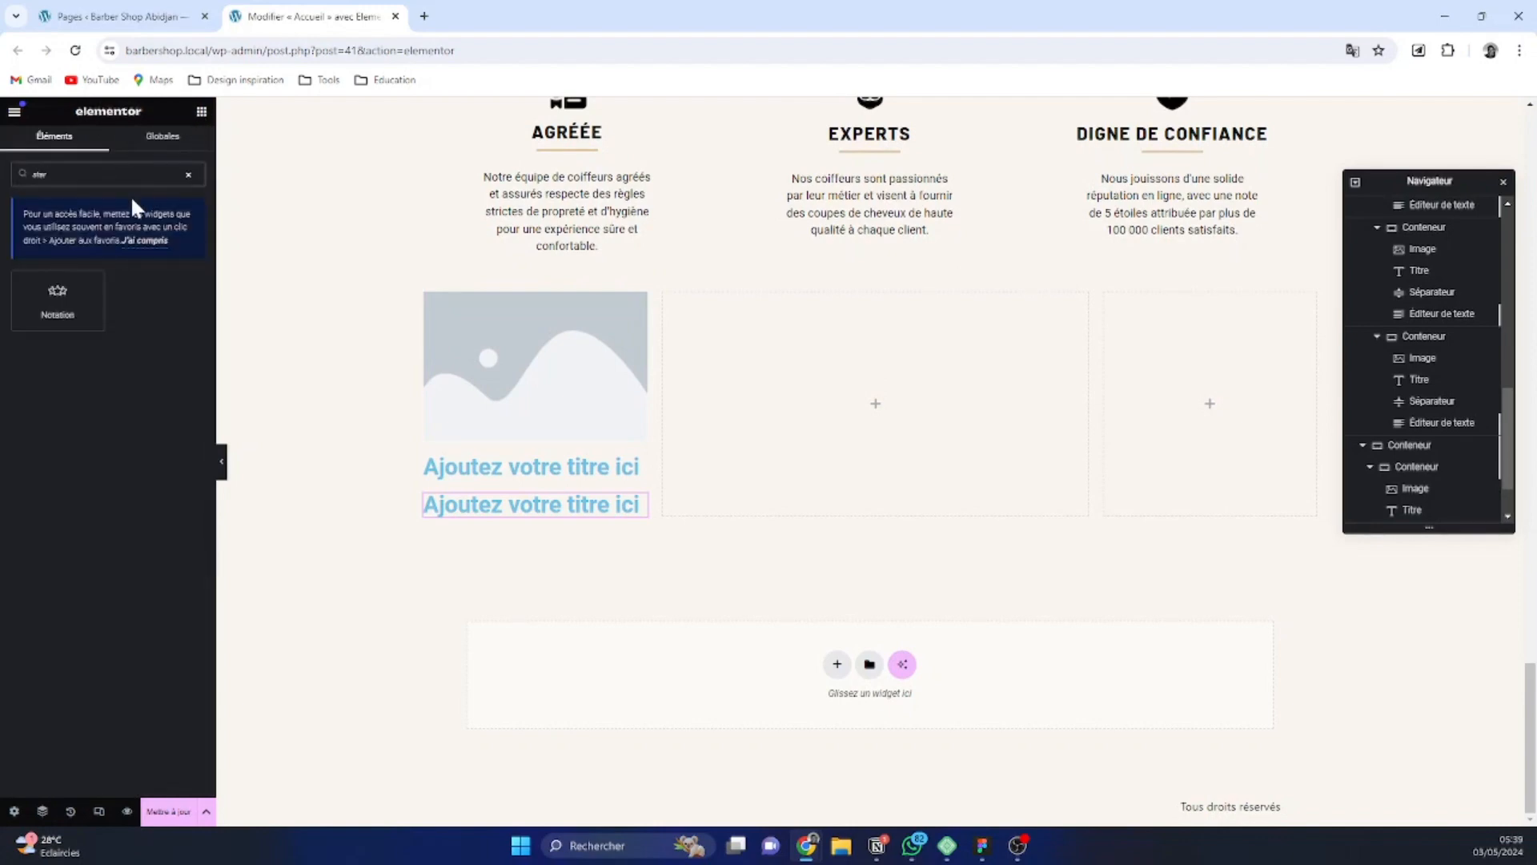
left_click(56, 311)
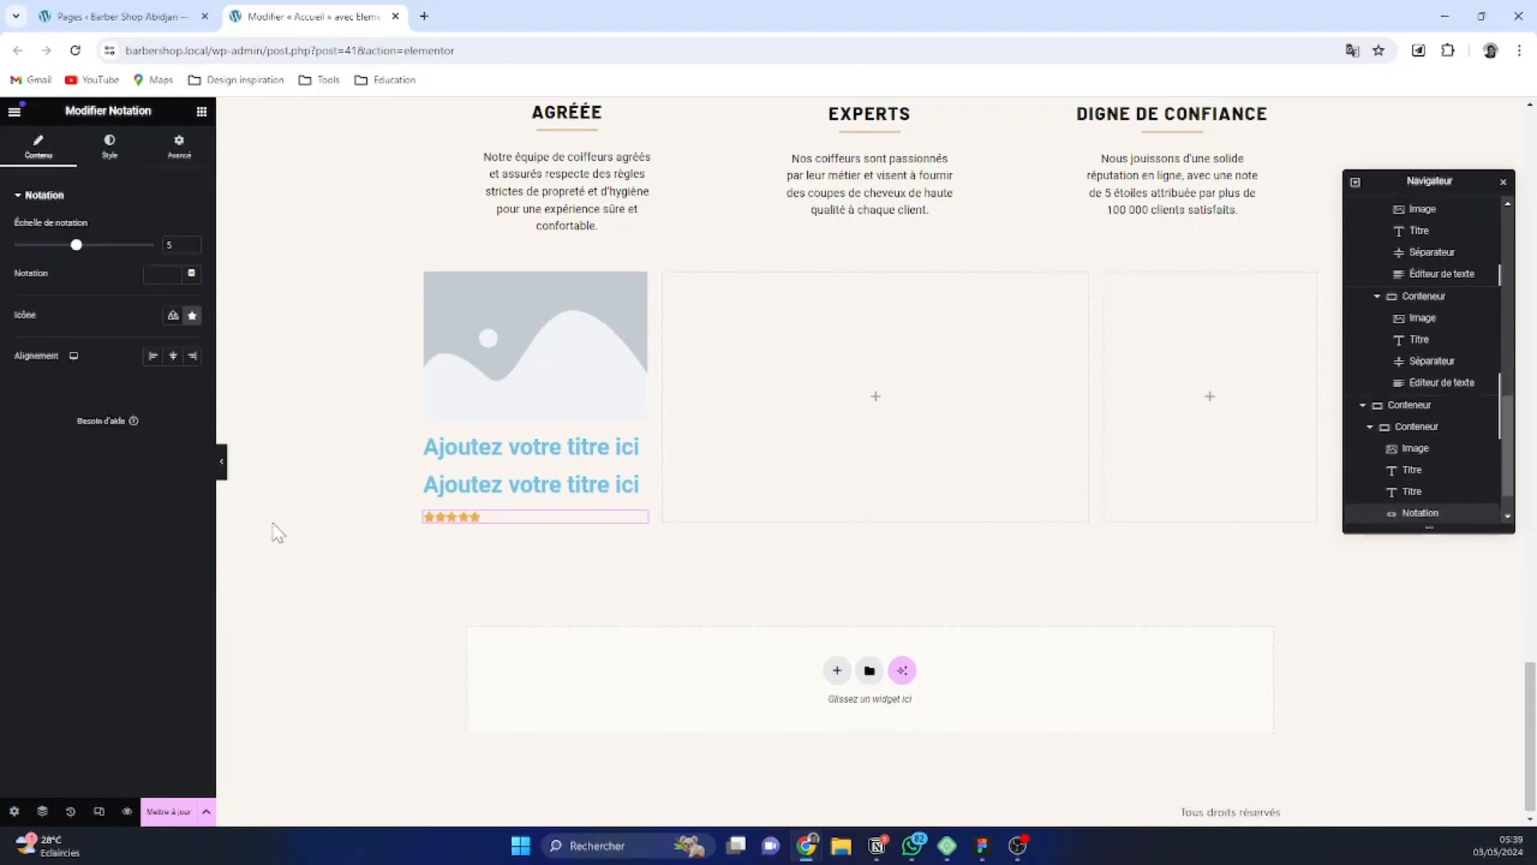
left_click(201, 111)
left_click(60, 517)
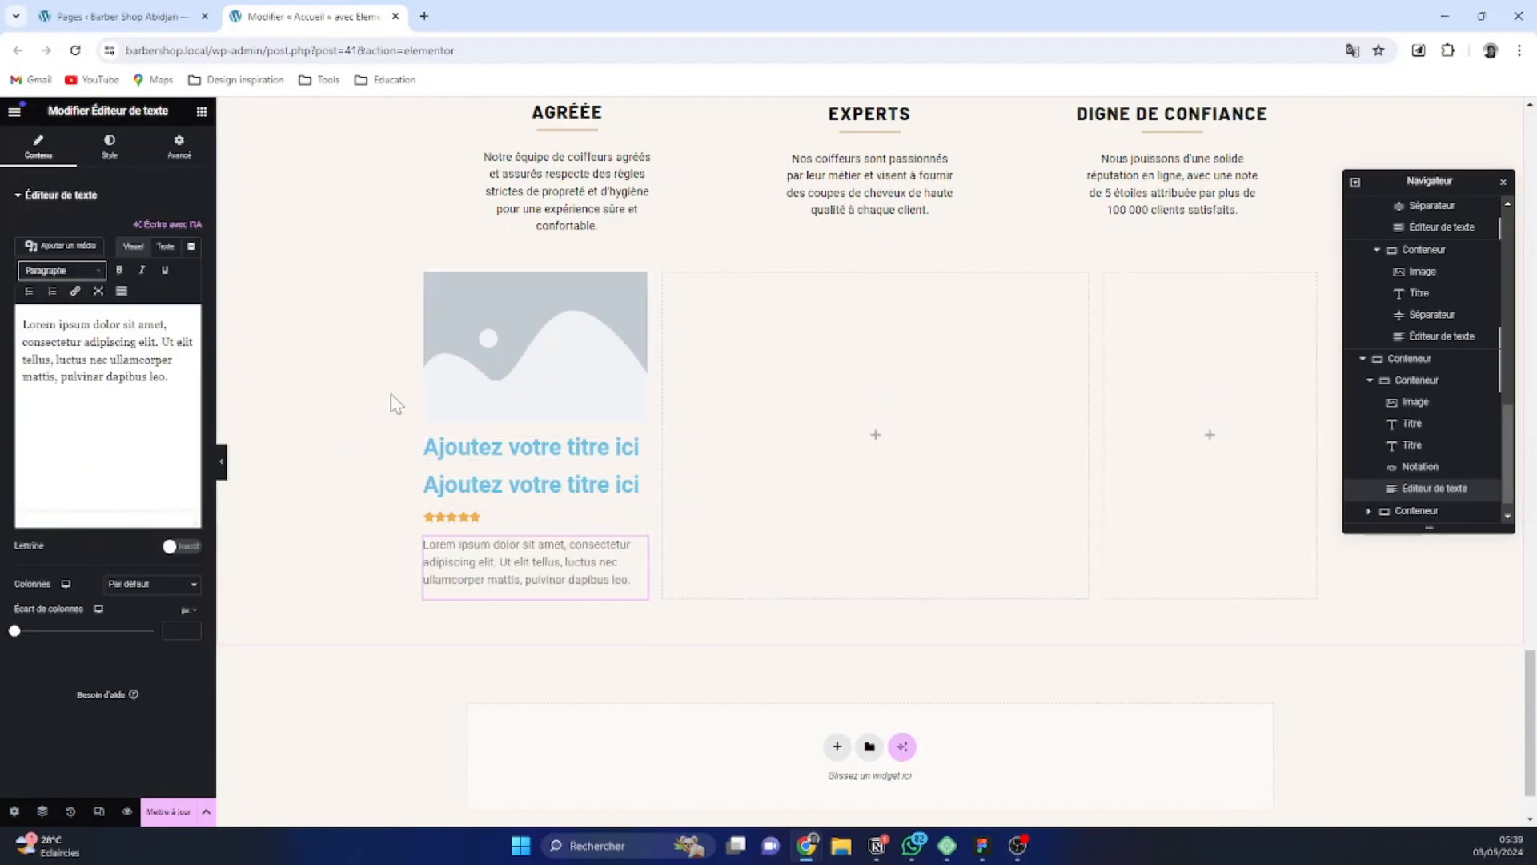
Switch to the Figma design and examine the Google, testimonial and Tripadvisor reviews row, returning to the page editor
mouse_move(983, 844)
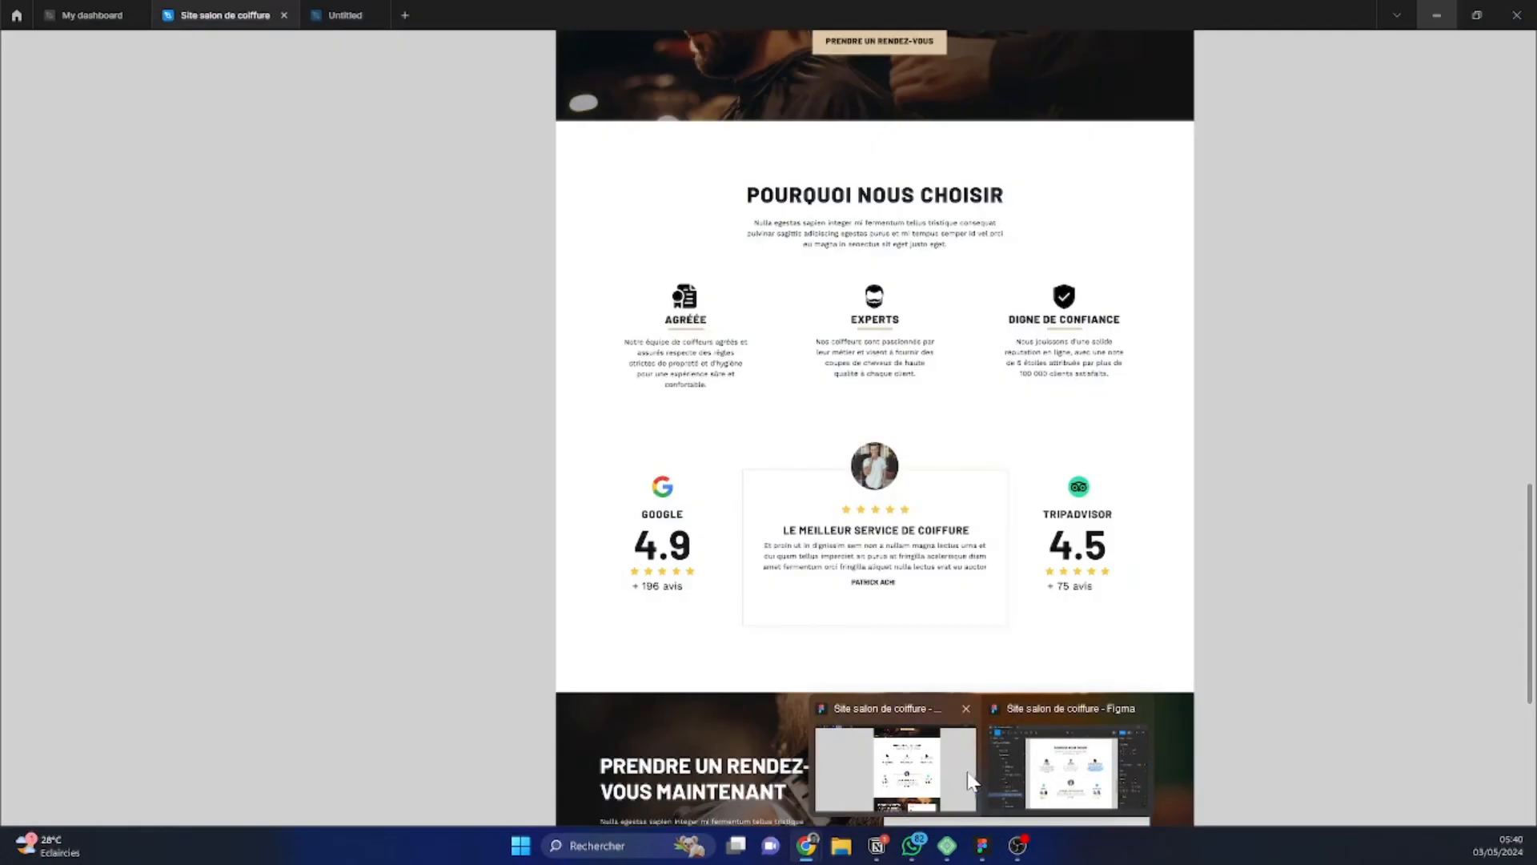
left_click(971, 780)
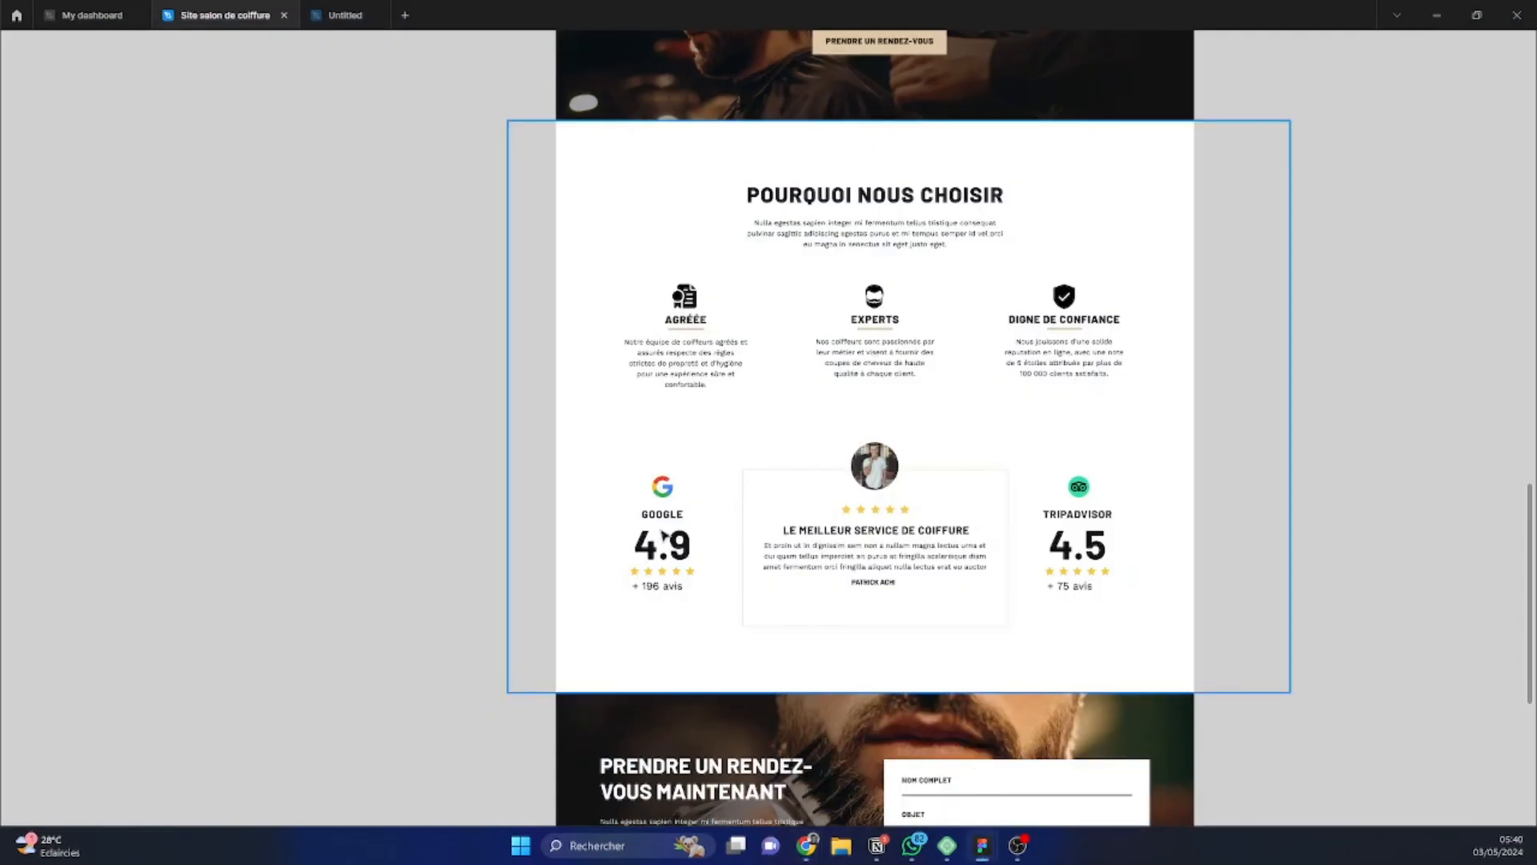
scroll(663, 536, "up", 5)
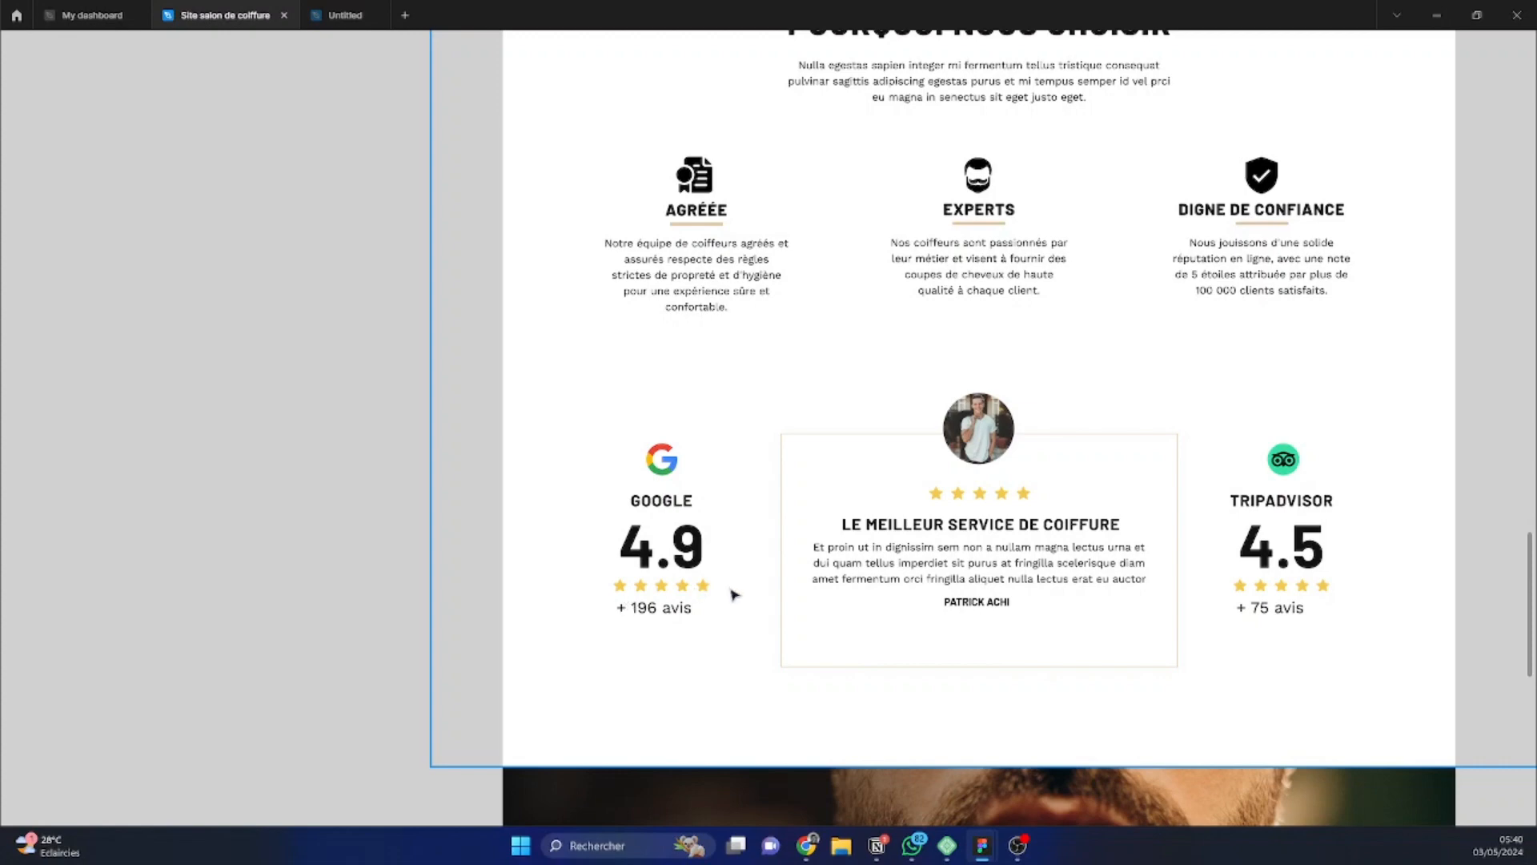
left_click(1437, 16)
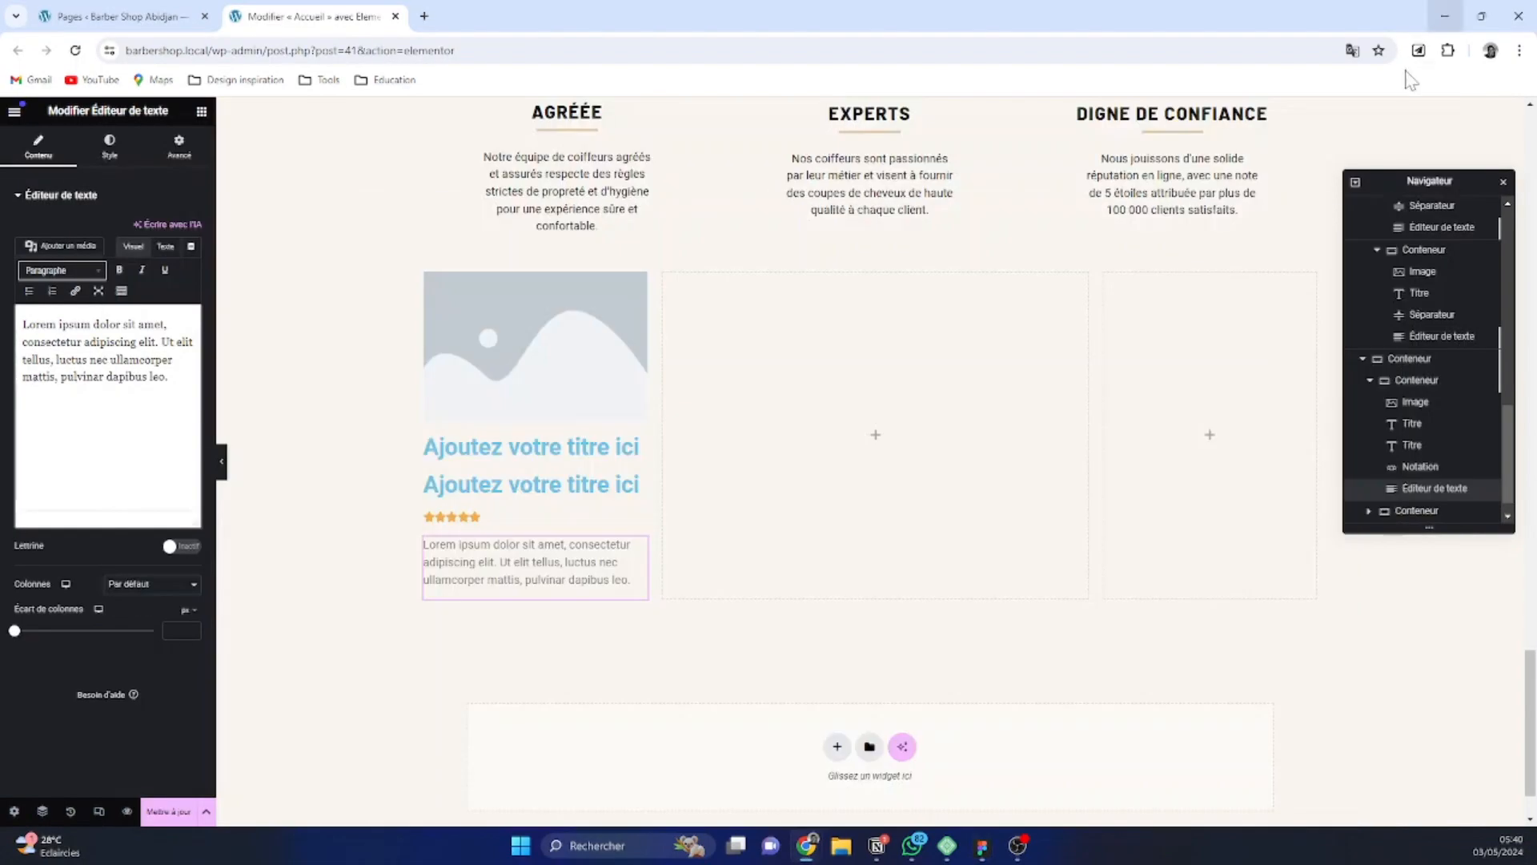
Open the media library for the first nested container's Image widget, and bring up the Figma design with its editing interface shown
left_click(570, 316)
left_click(104, 267)
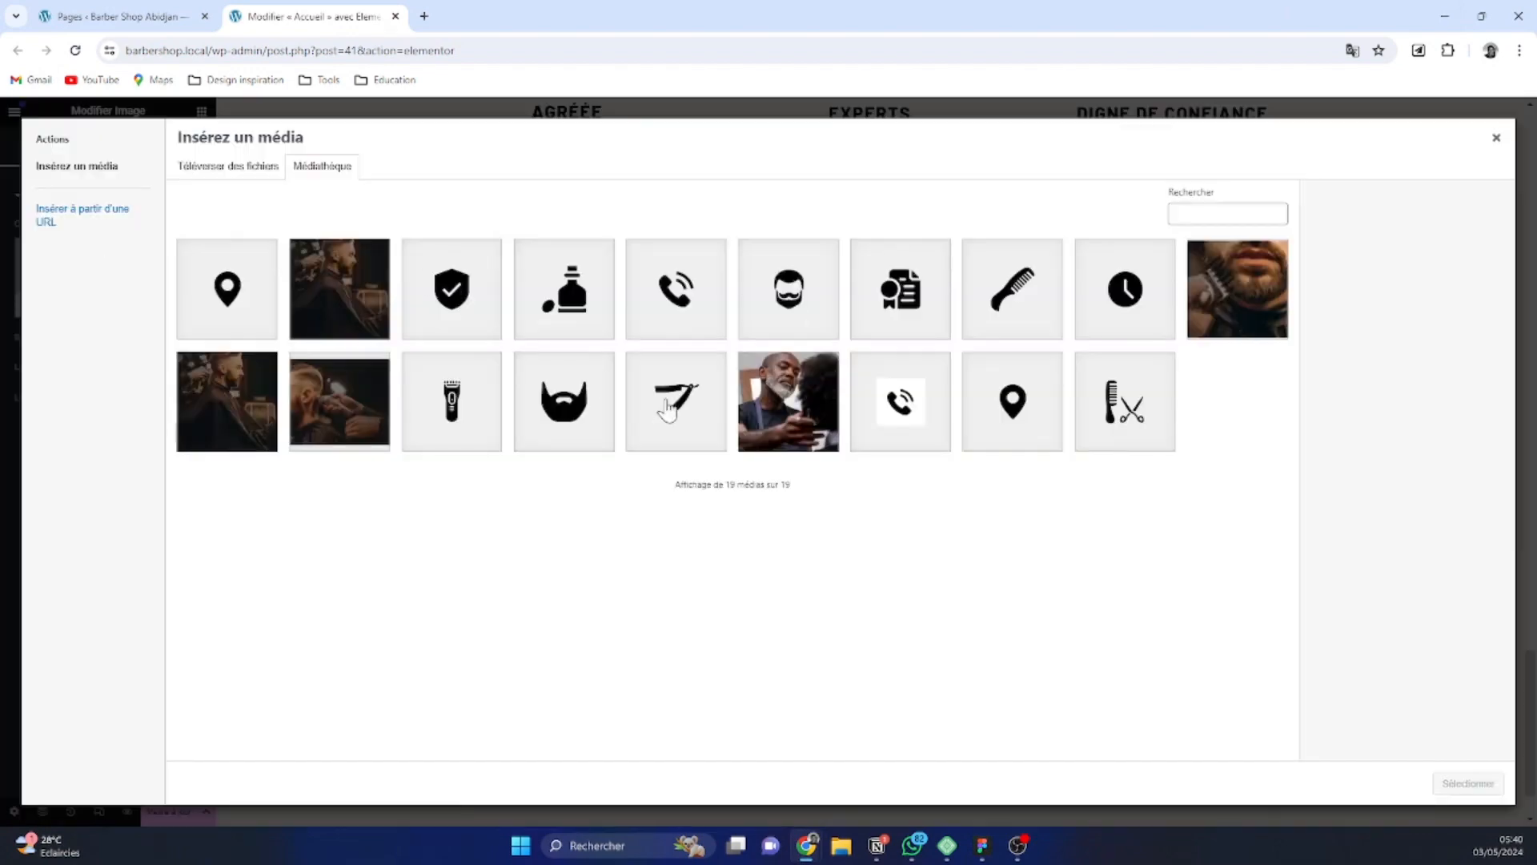
mouse_move(978, 848)
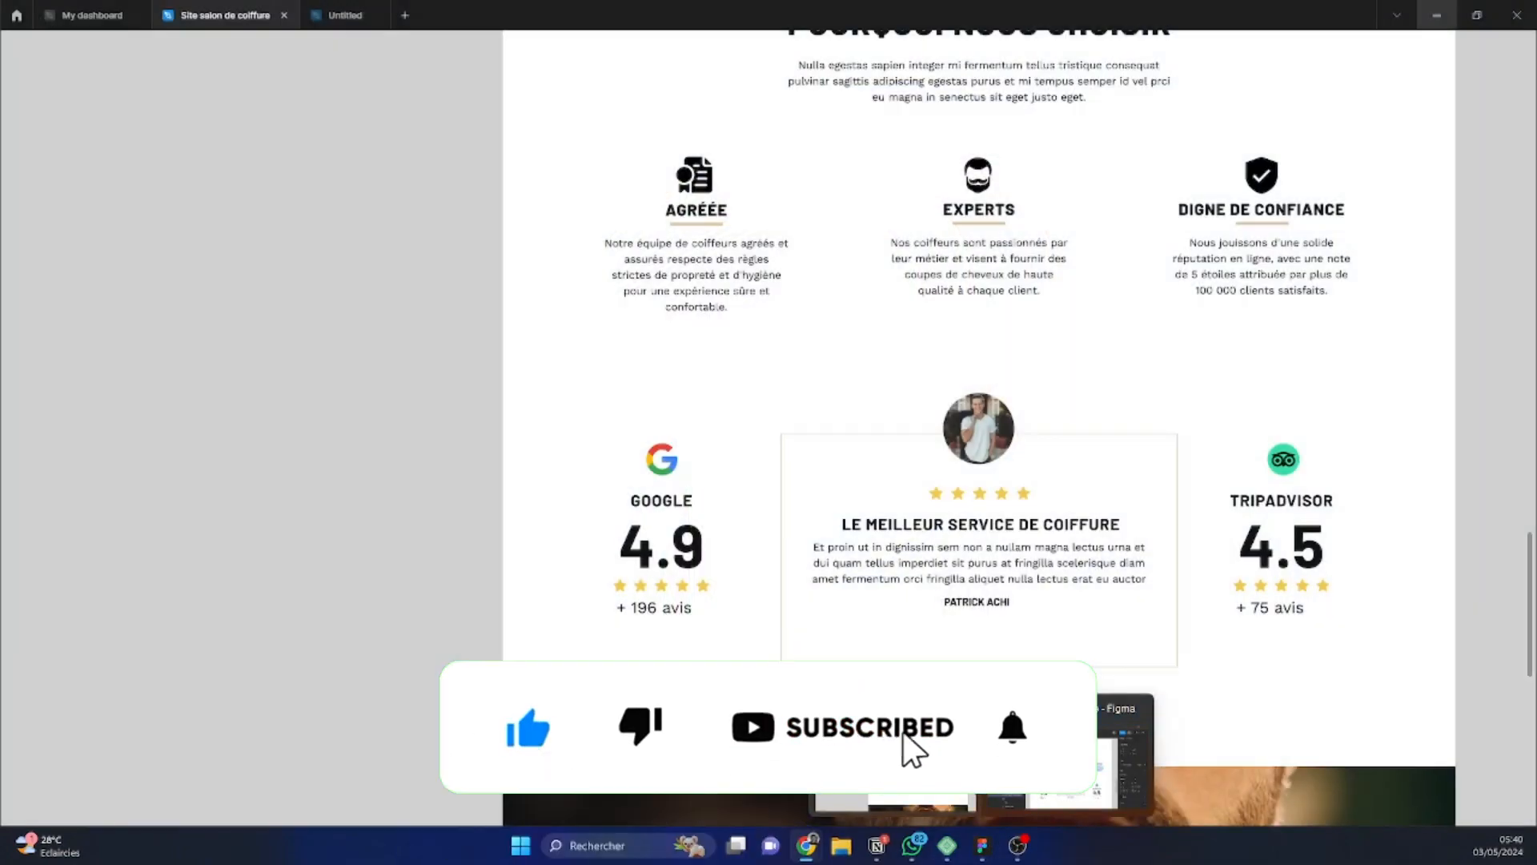
left_click(913, 748)
left_click(661, 459)
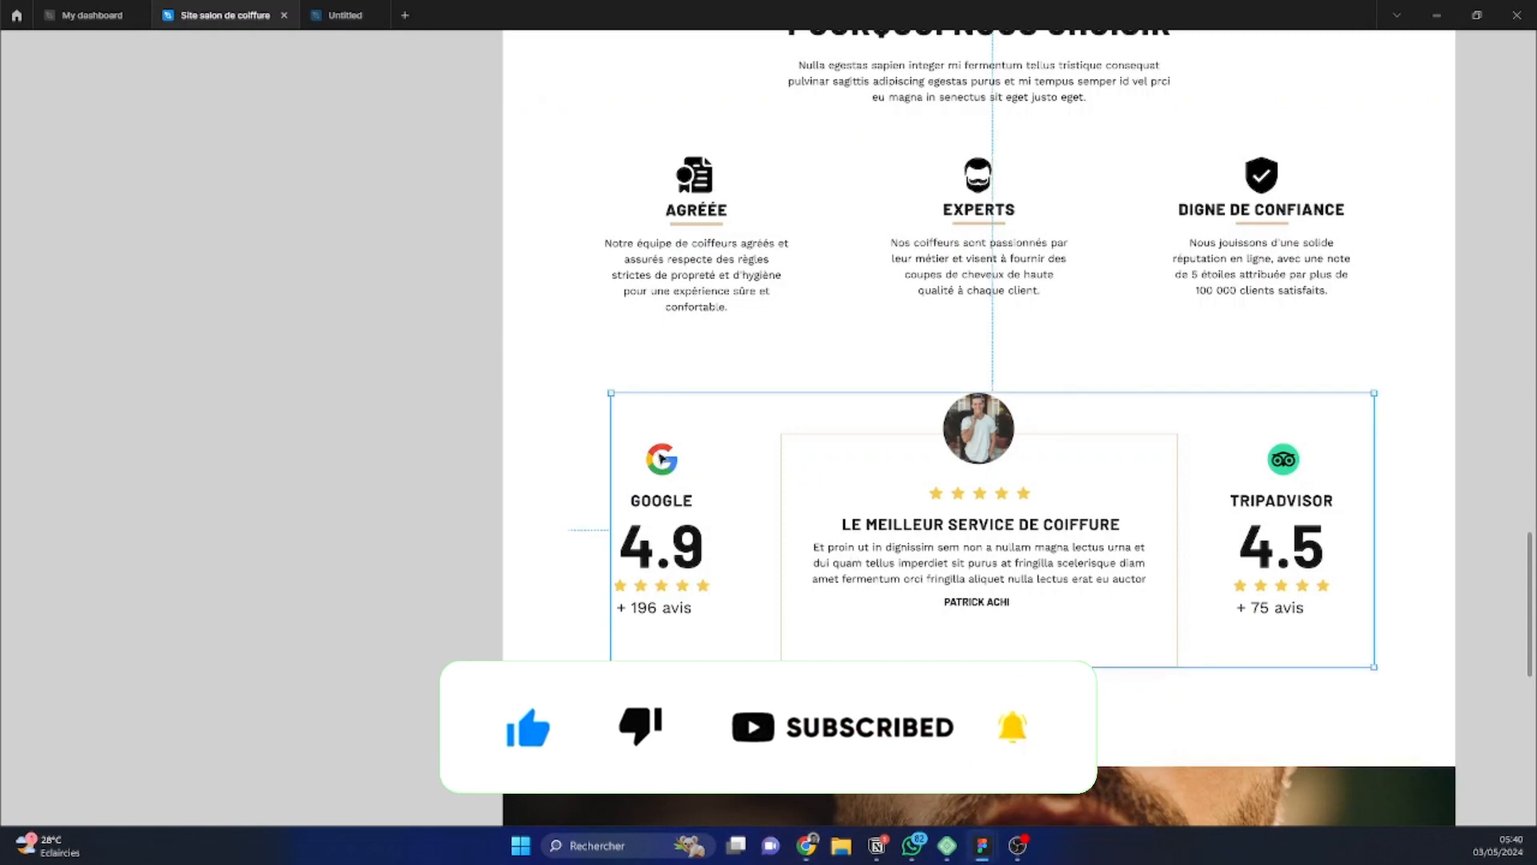
double_click(661, 458)
double_click(661, 458)
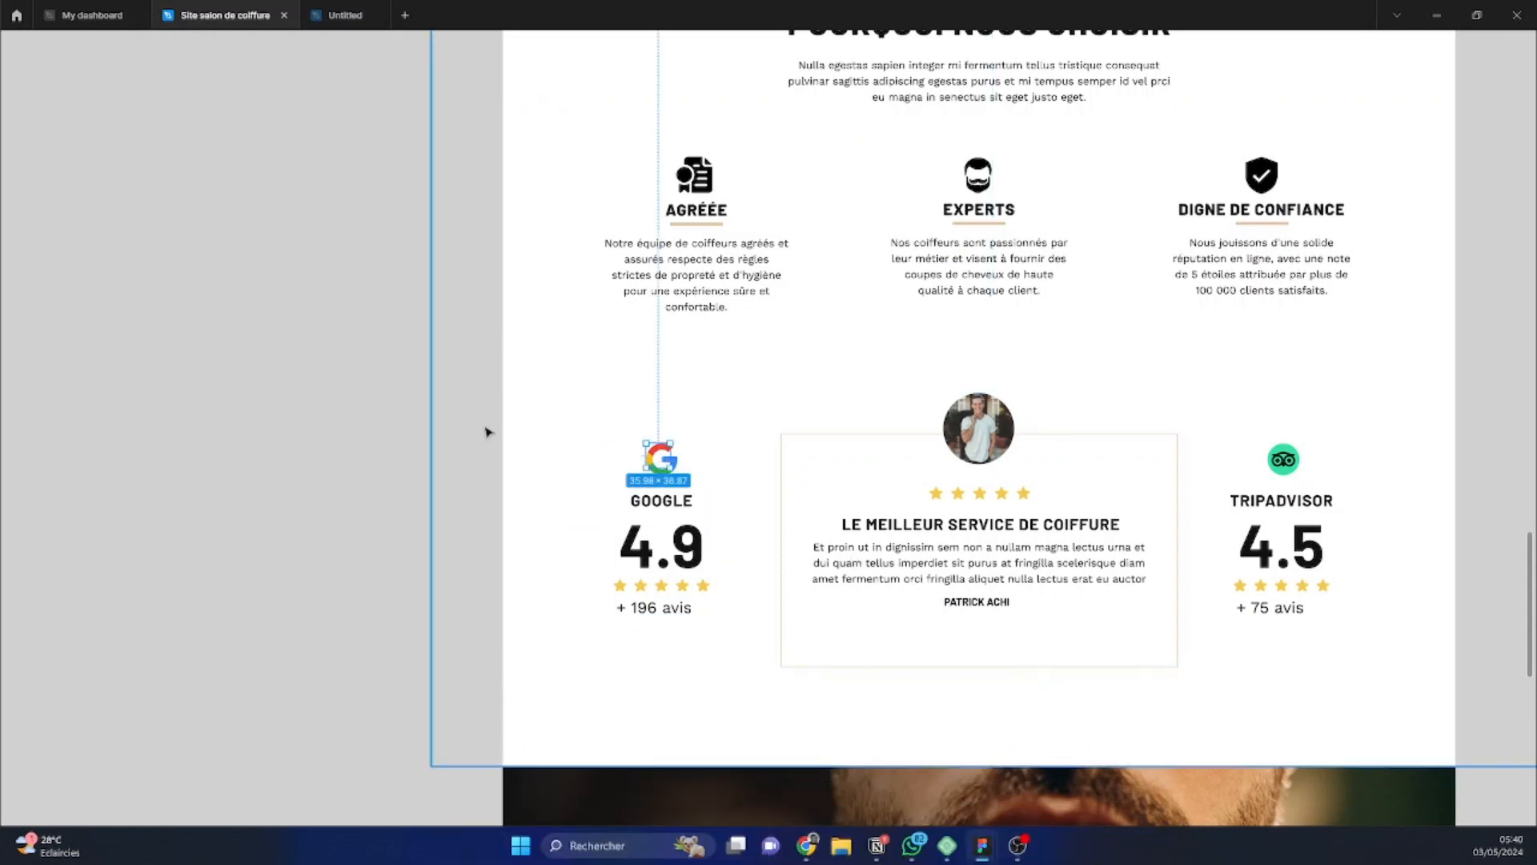
right_click(417, 419)
left_click(472, 453)
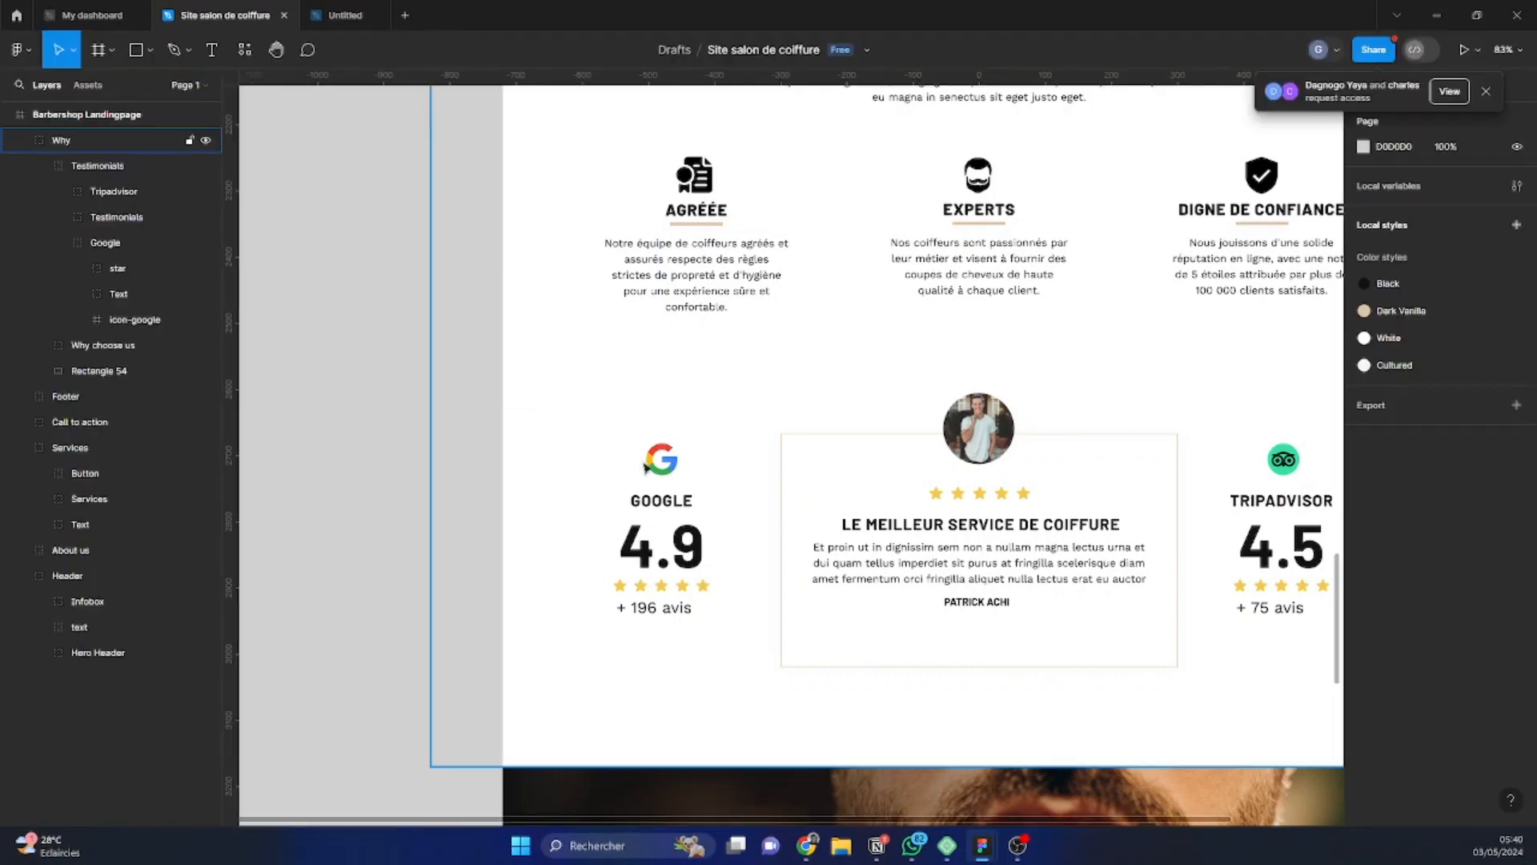
Export the icon-google frame from the Google review group as a PNG into the Téléchargements folder
left_click(671, 470)
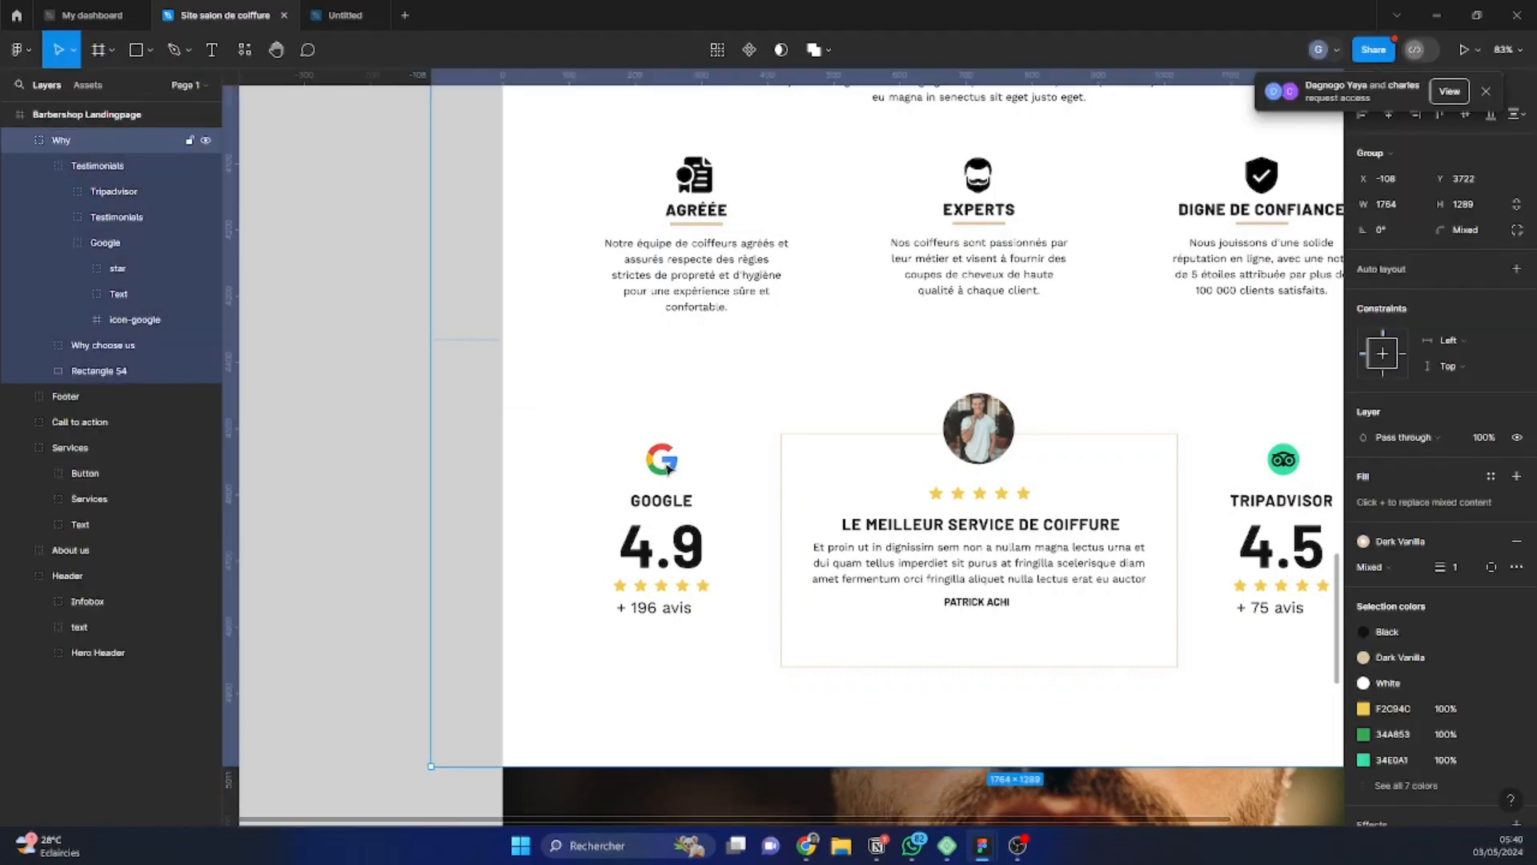
double_click(677, 462)
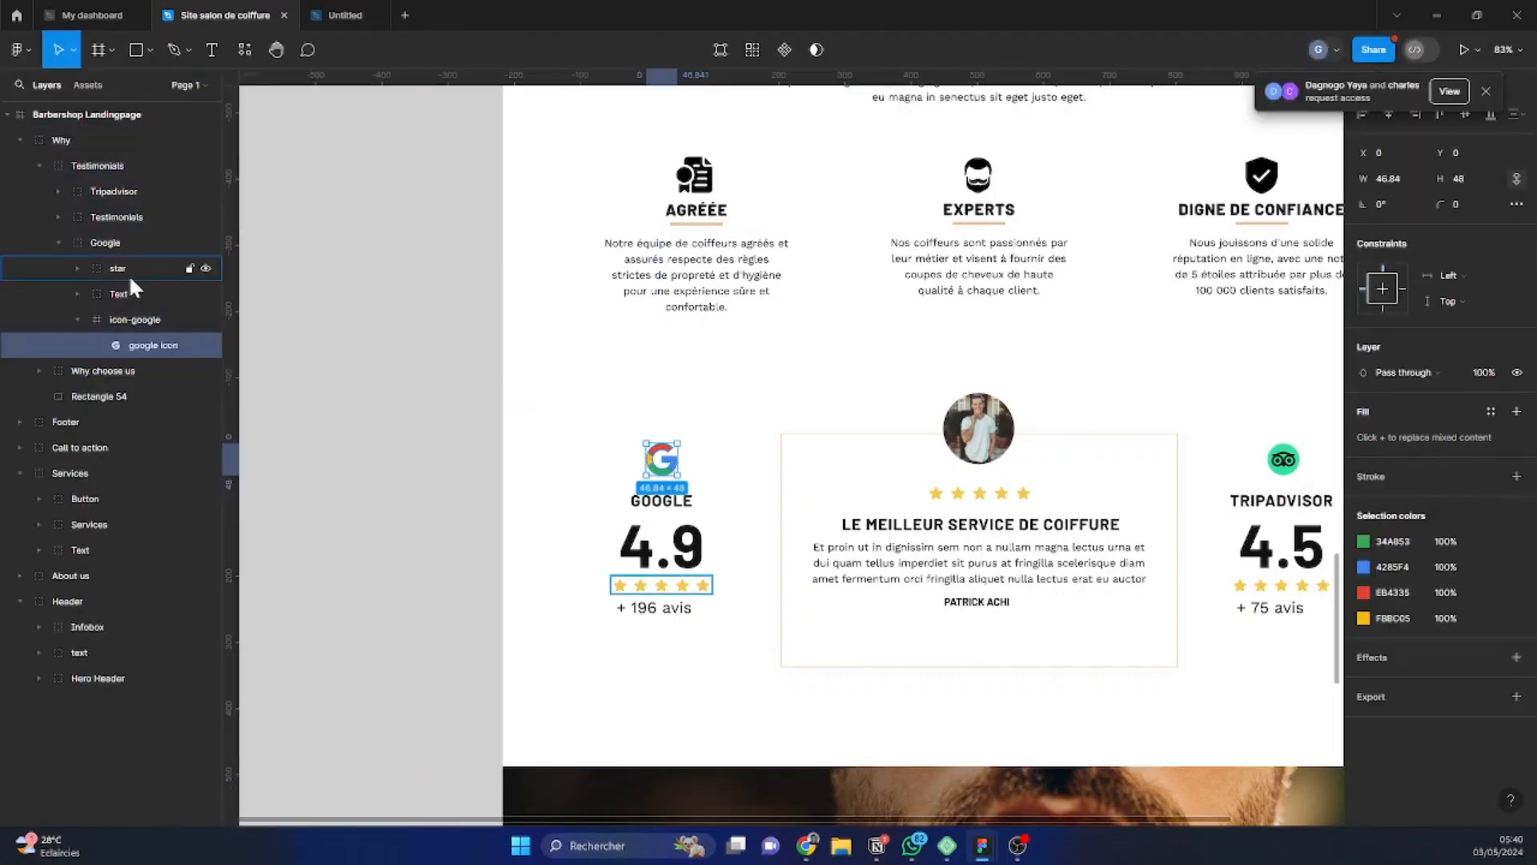
left_click(115, 320)
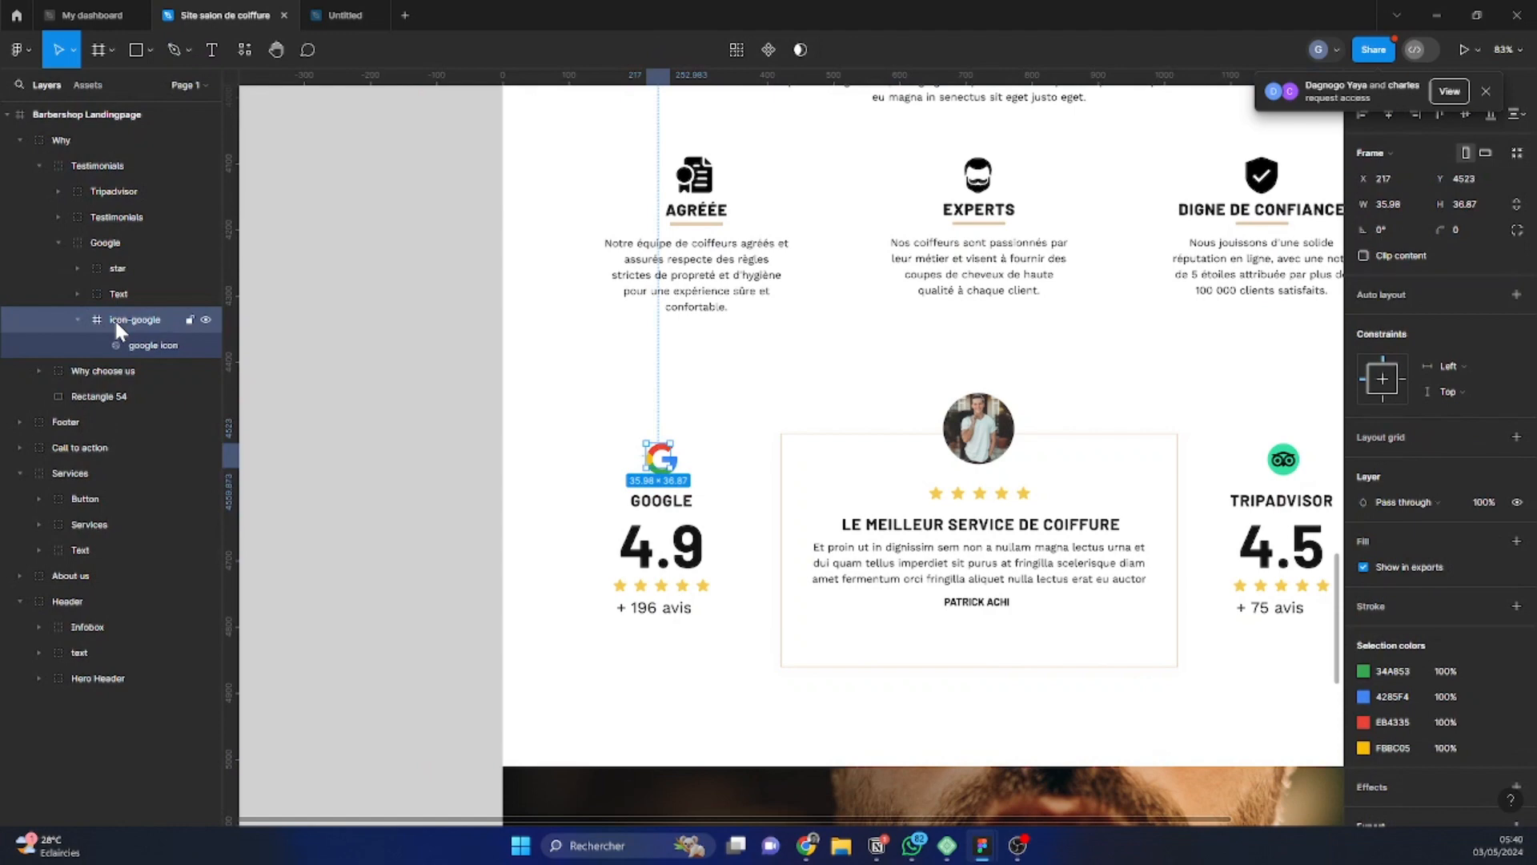
left_click(122, 238)
left_click(69, 317)
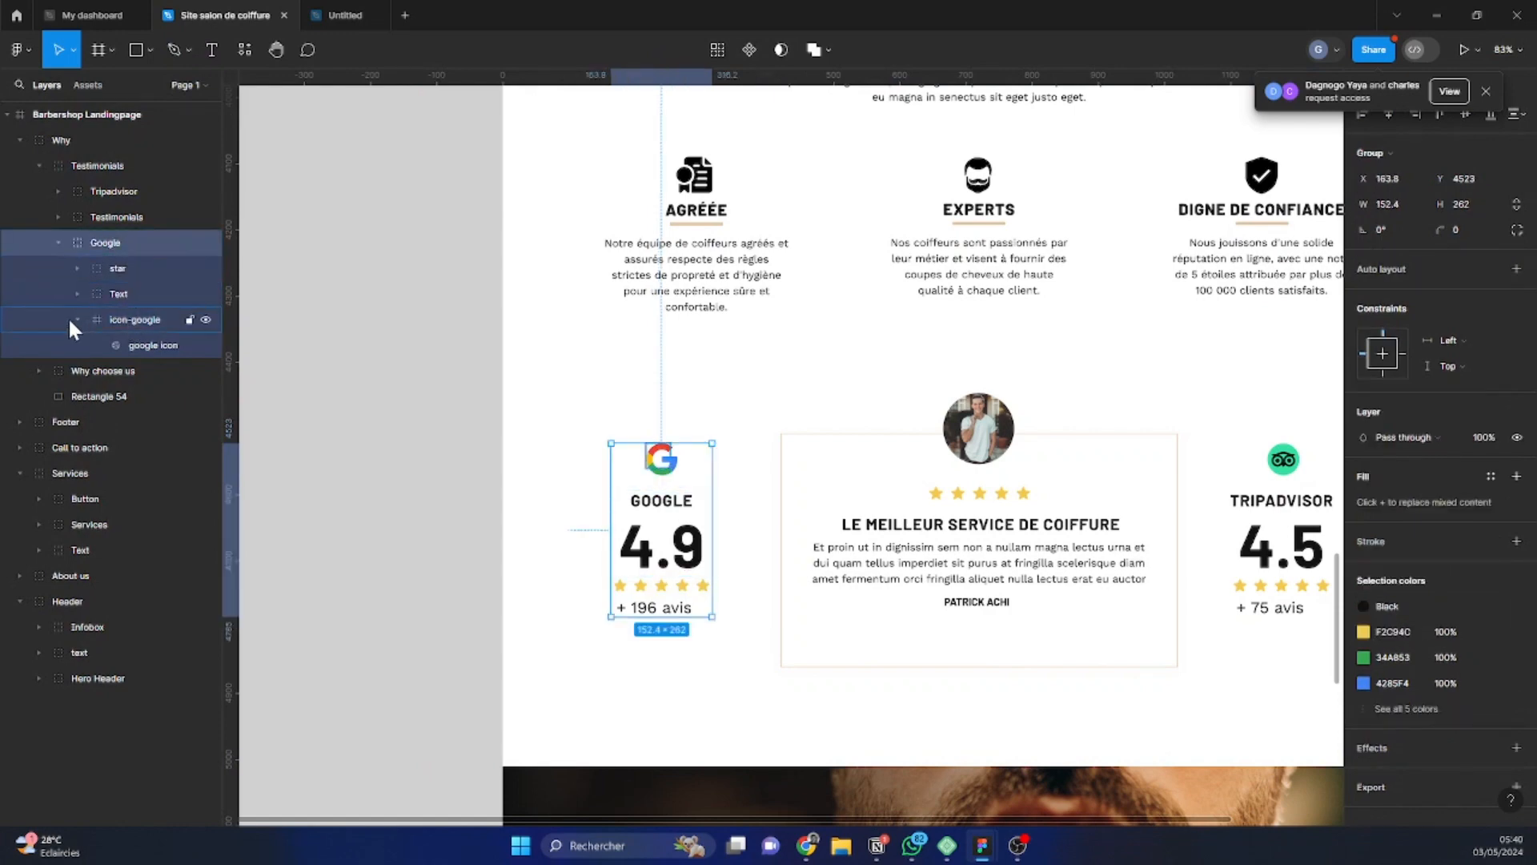
left_click(77, 320)
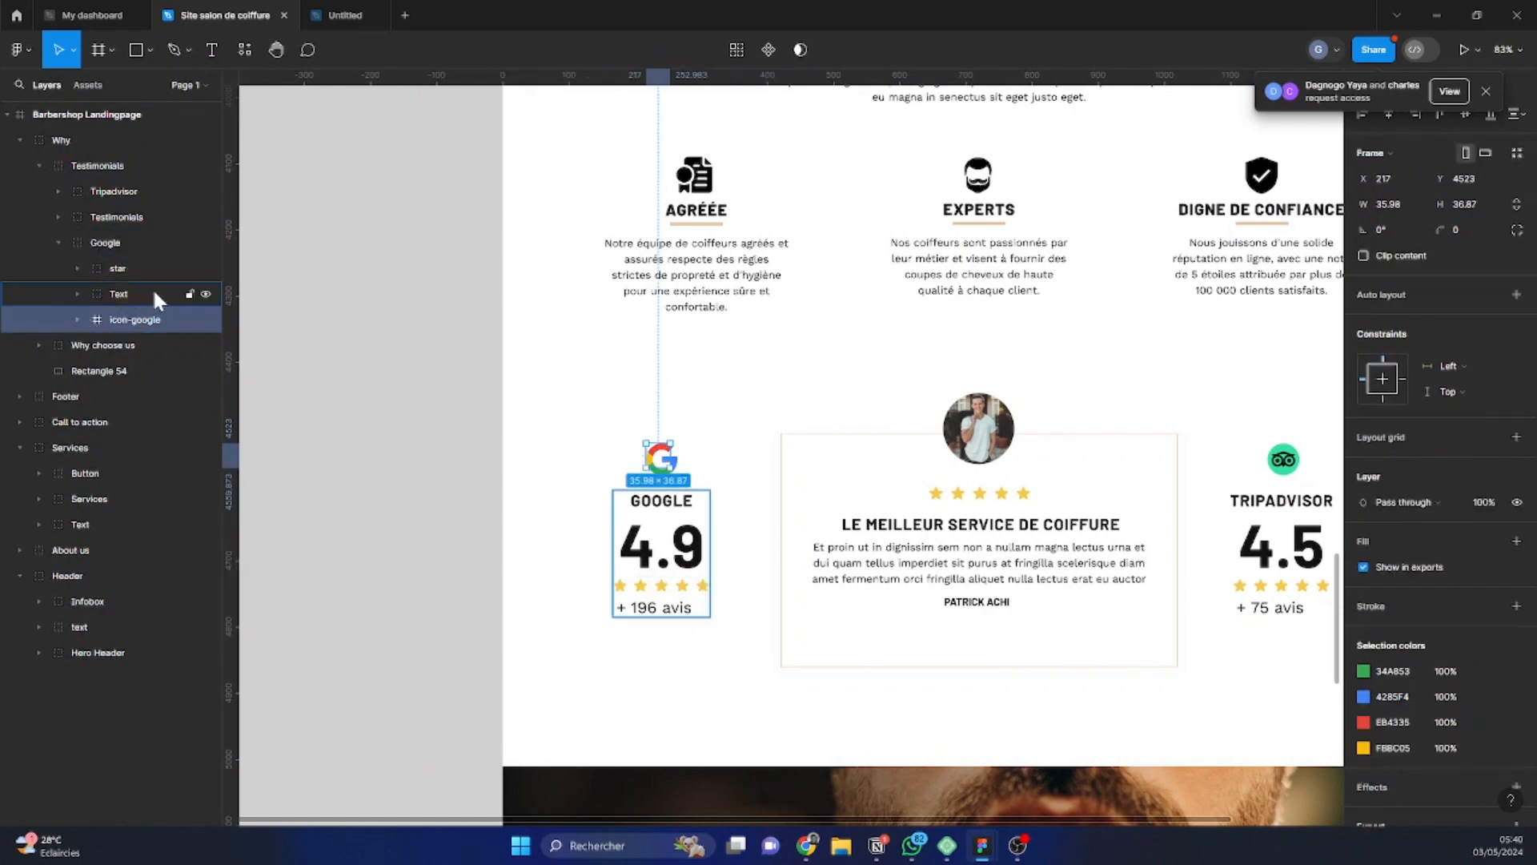
left_click(149, 291)
left_click(135, 321)
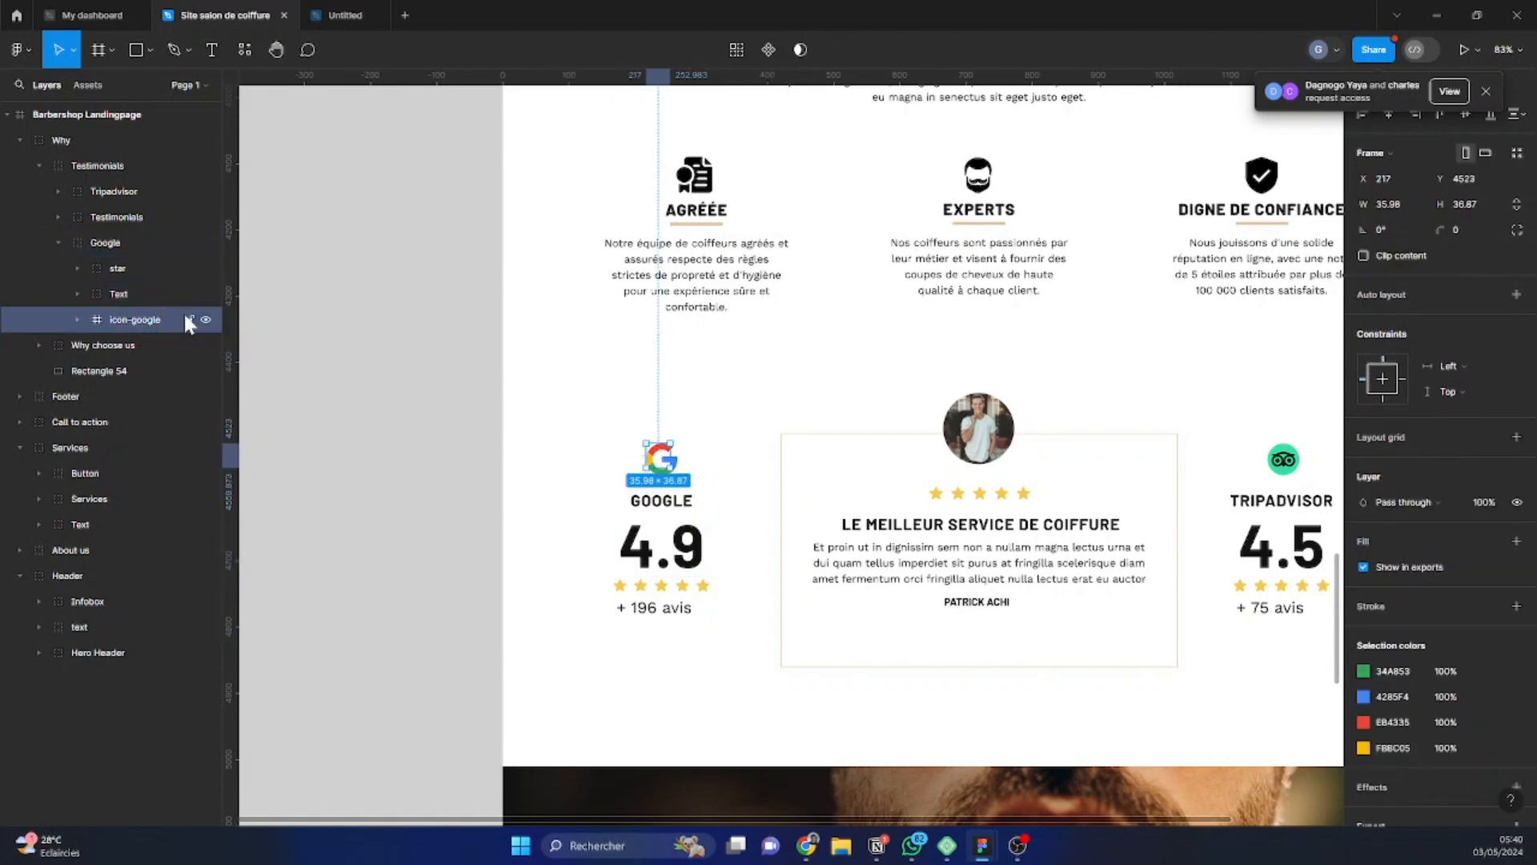
scroll(1530, 641, "down", 3)
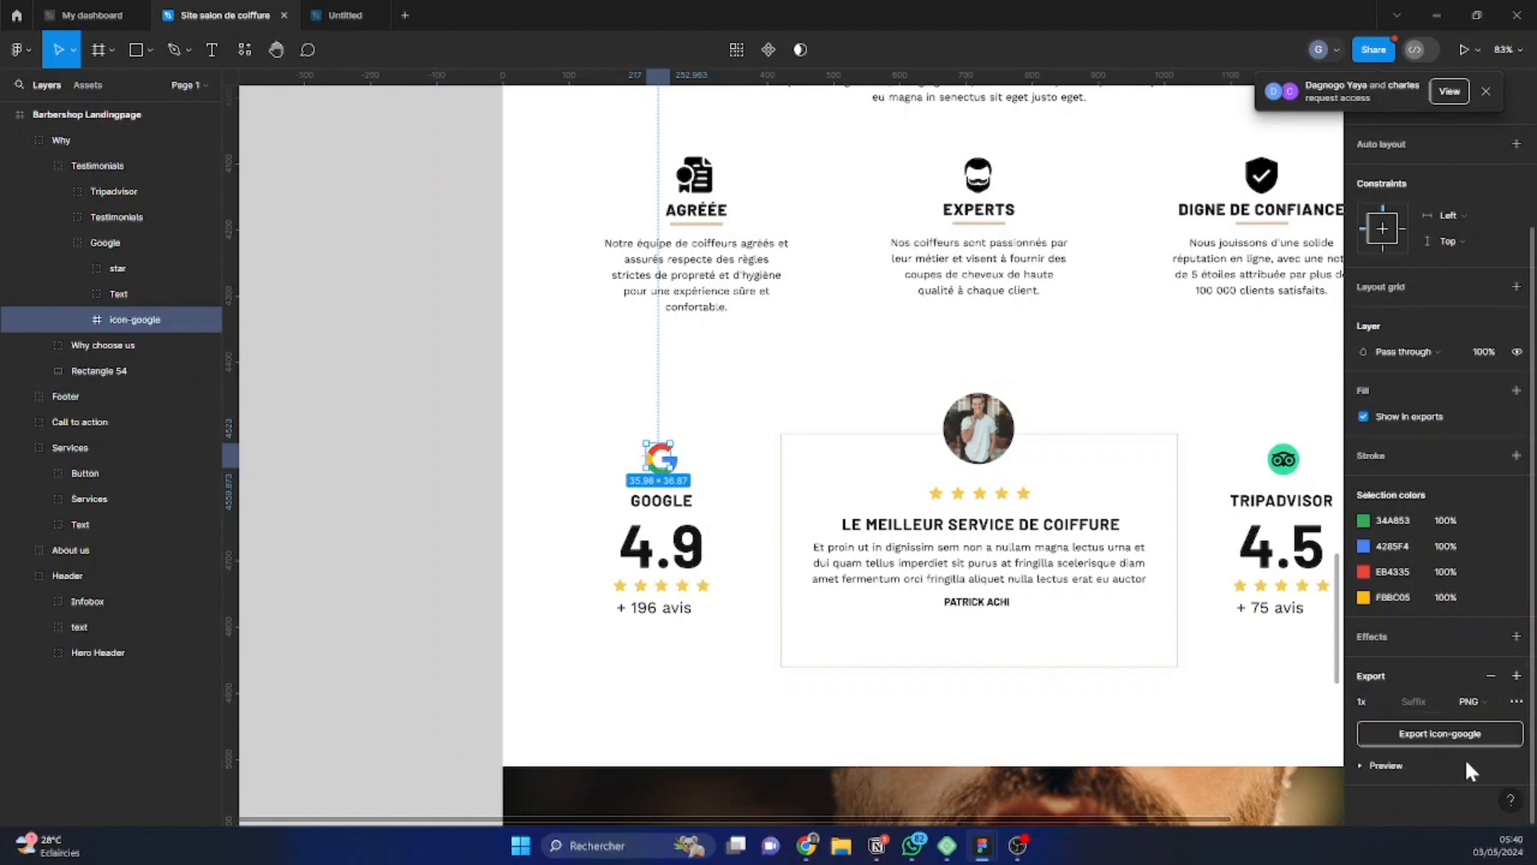
left_click(1409, 766)
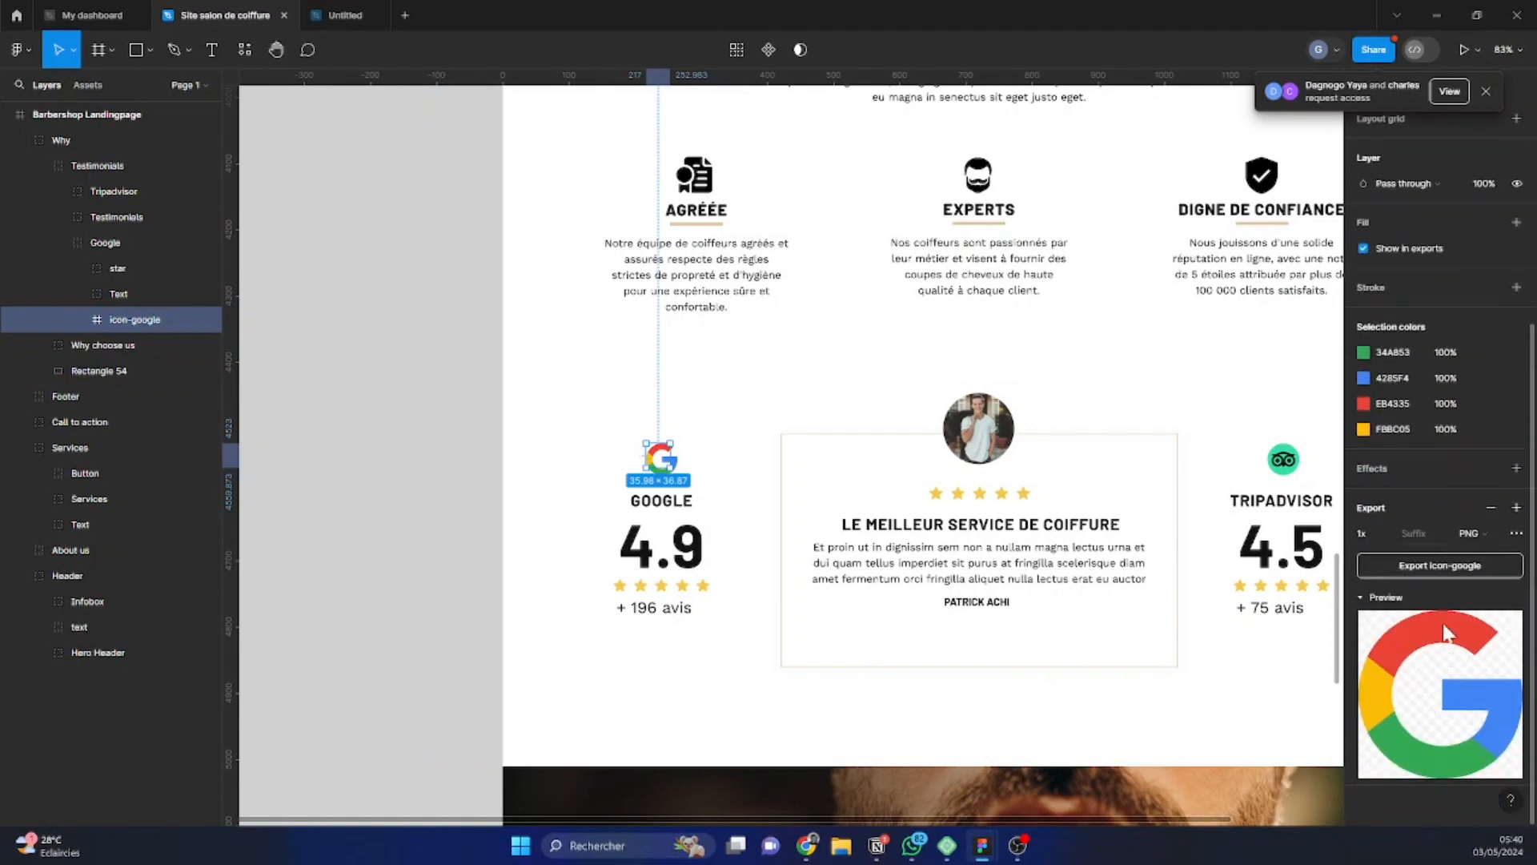
left_click(1433, 563)
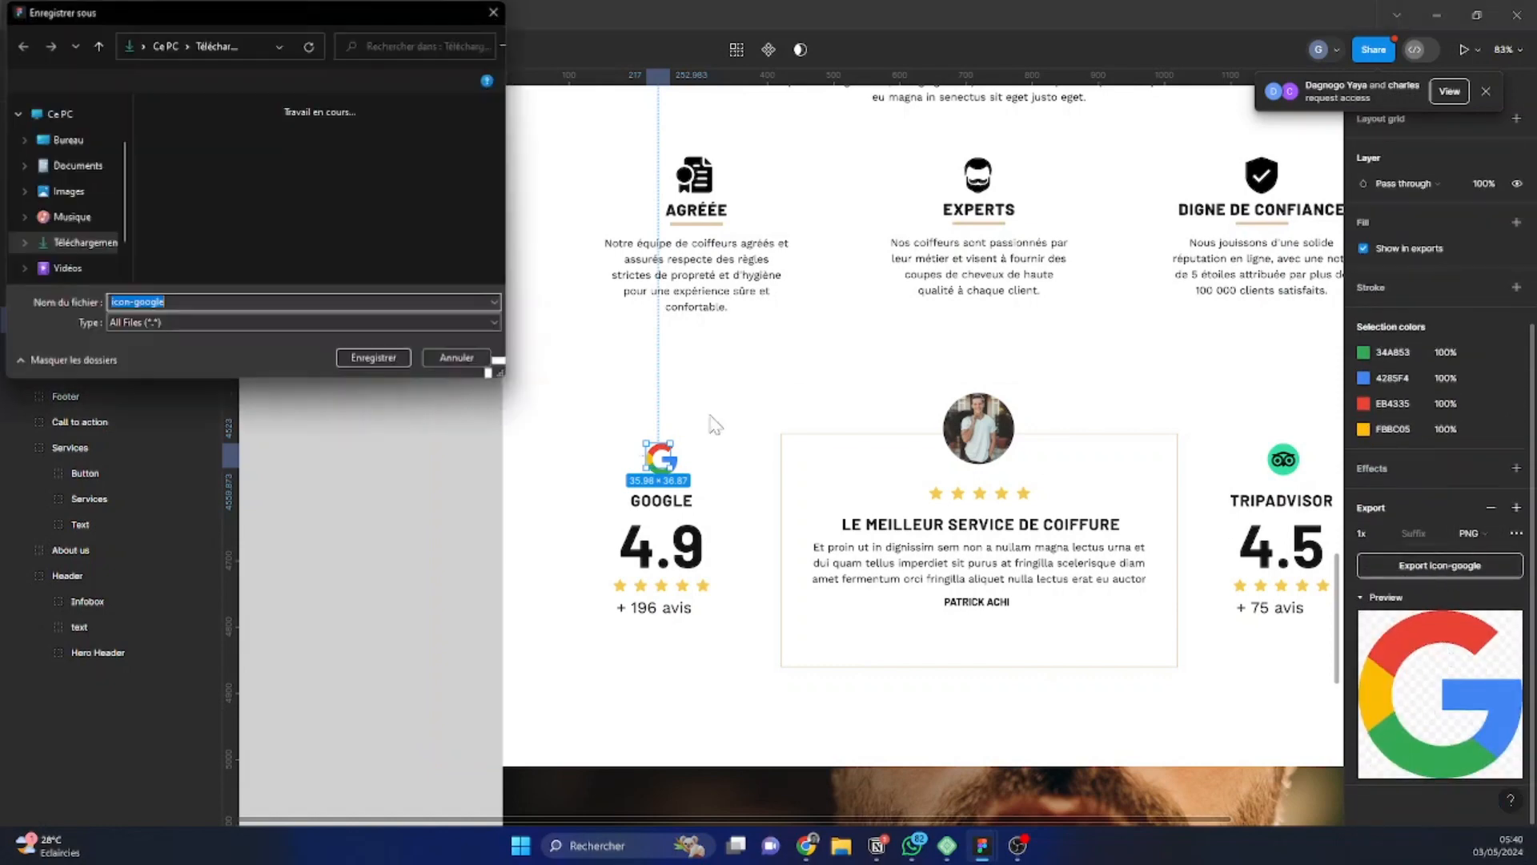
left_click(373, 358)
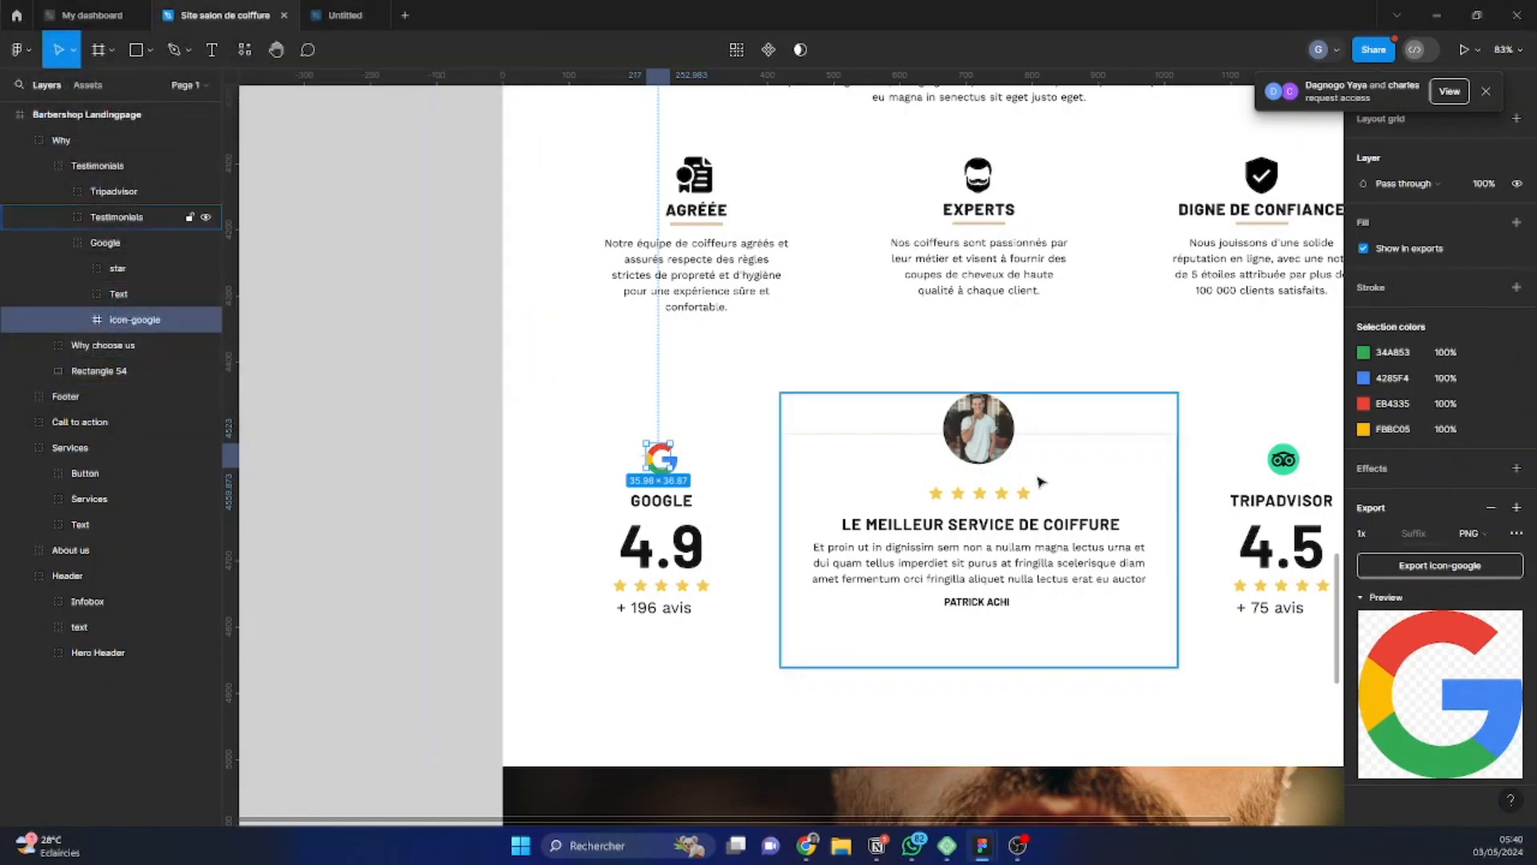
Export the testimonial's round portrait as a PNG named "icon testimony"
left_click(997, 436)
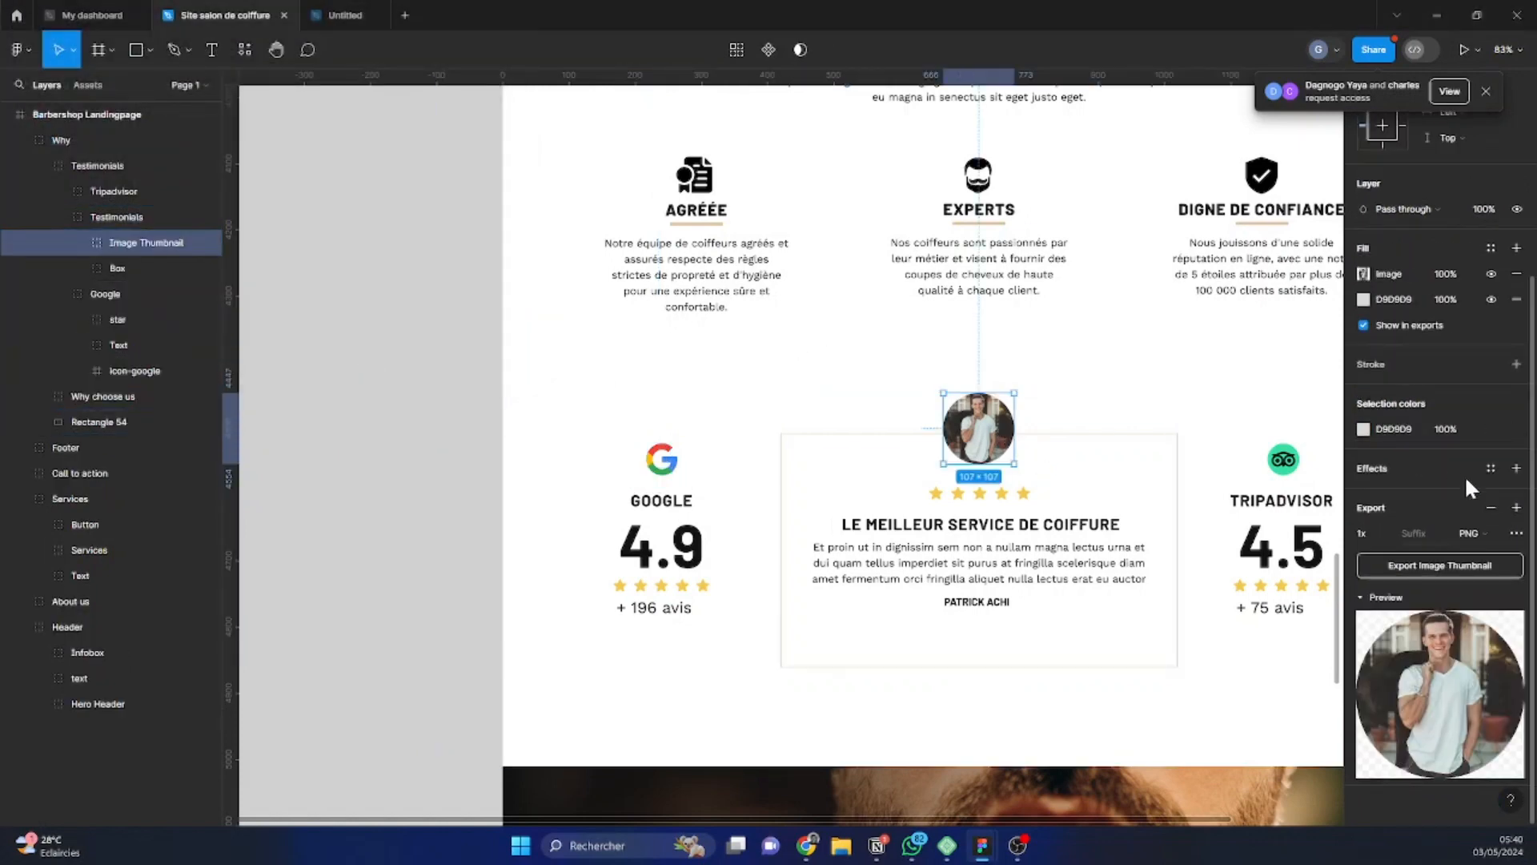
left_click(1446, 565)
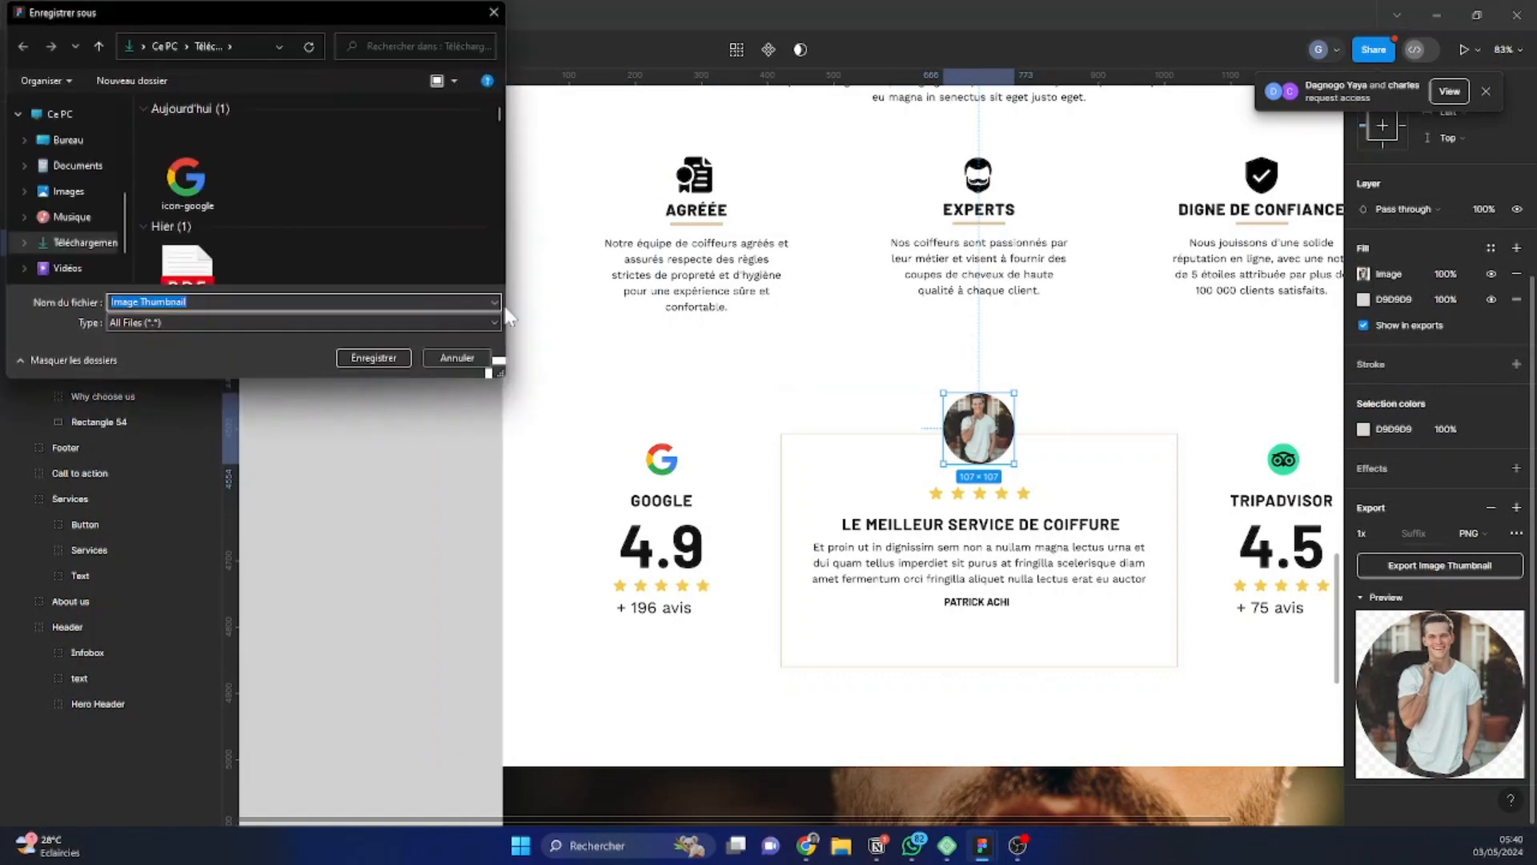
type("icons")
key("Return")
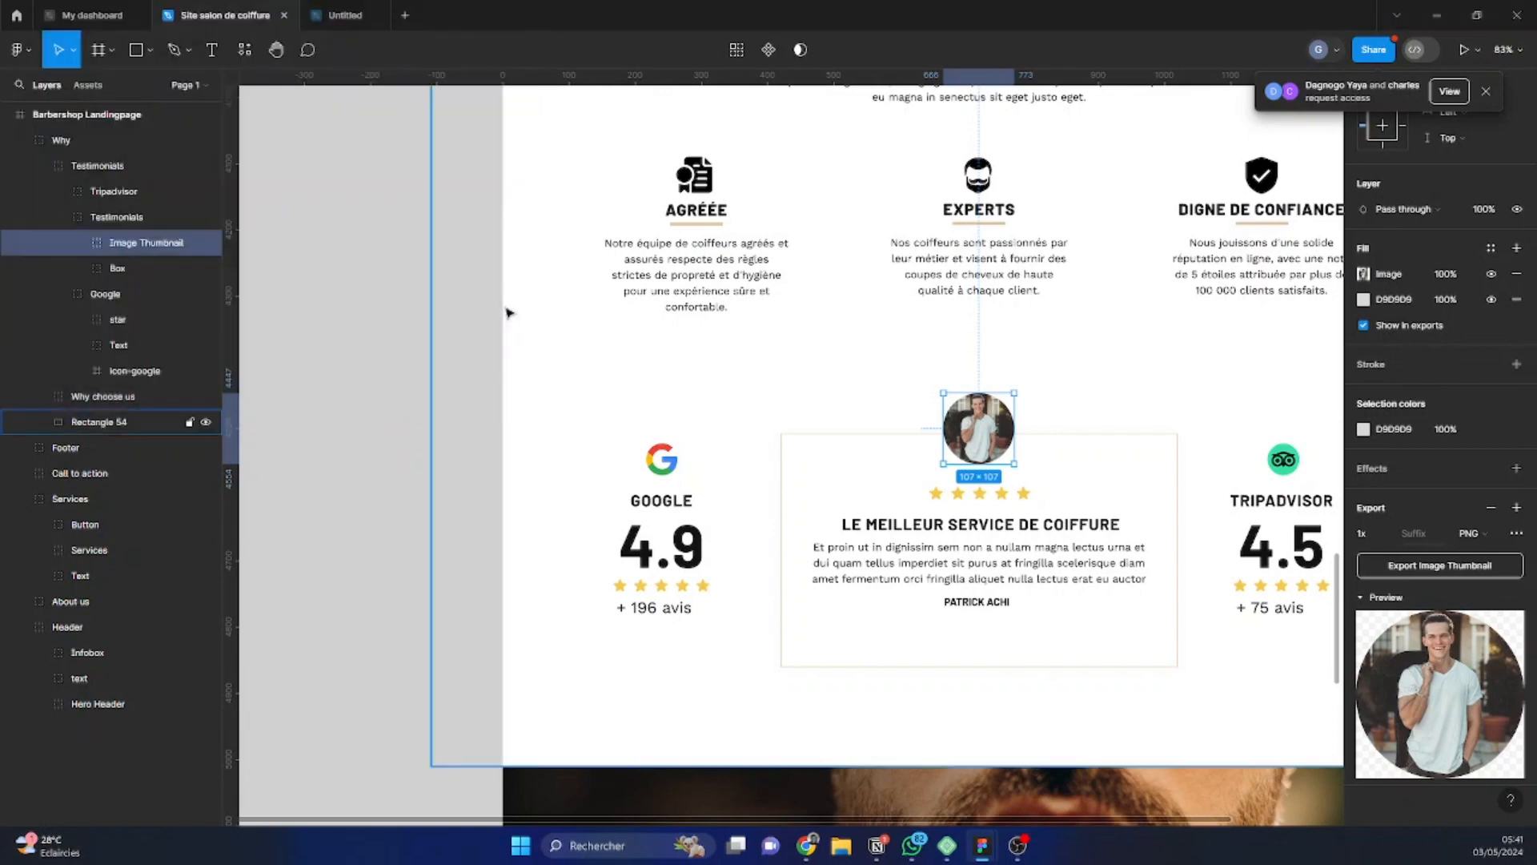
Export the icon-tripadvisor frame from the Tripadvisor group as a PNG into the Téléchargements folder
double_click(1284, 459)
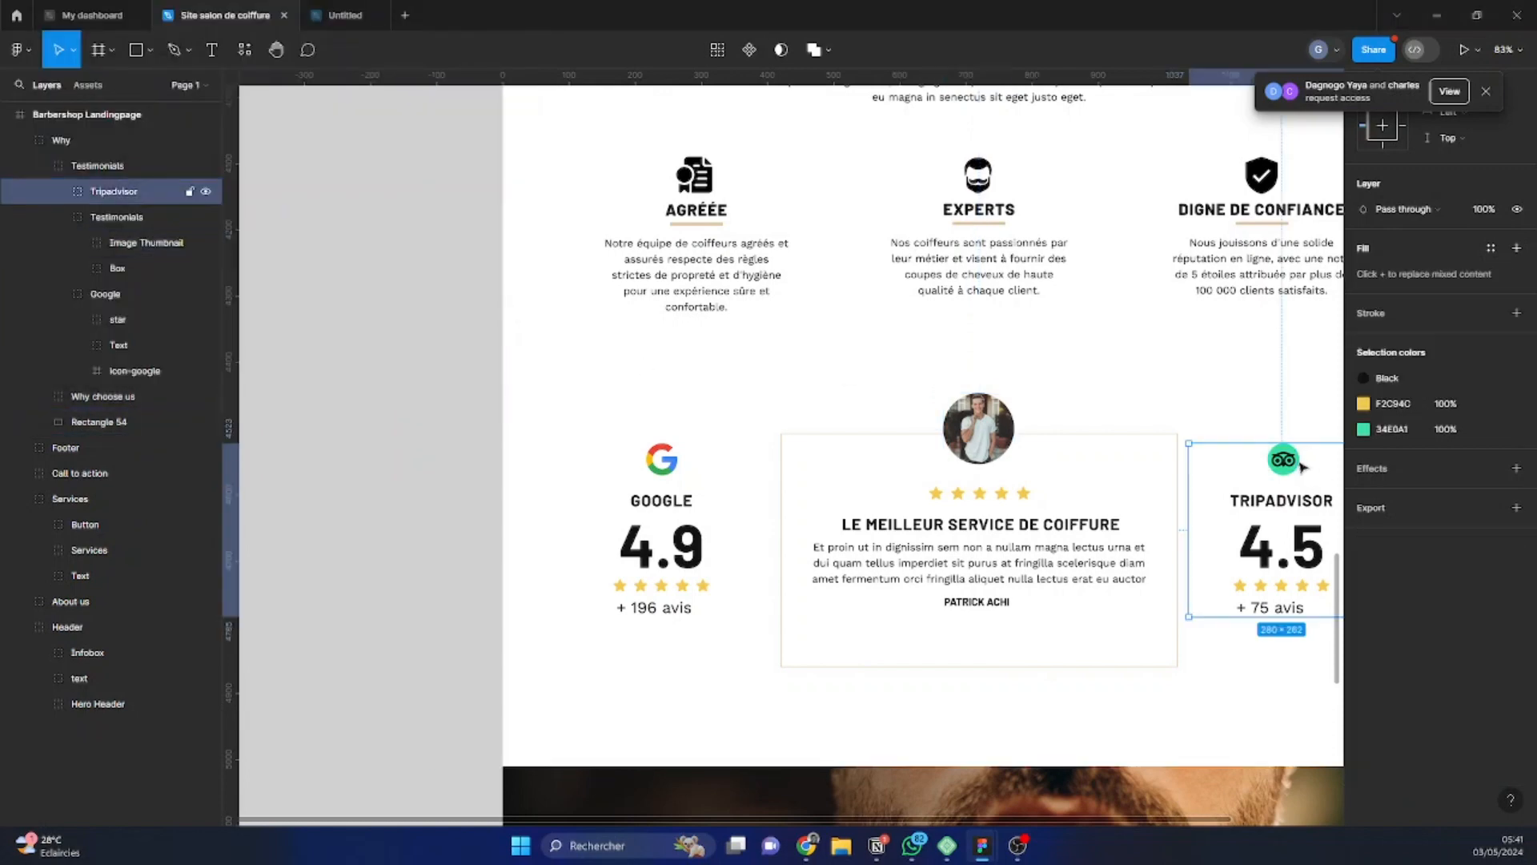
left_click(128, 189)
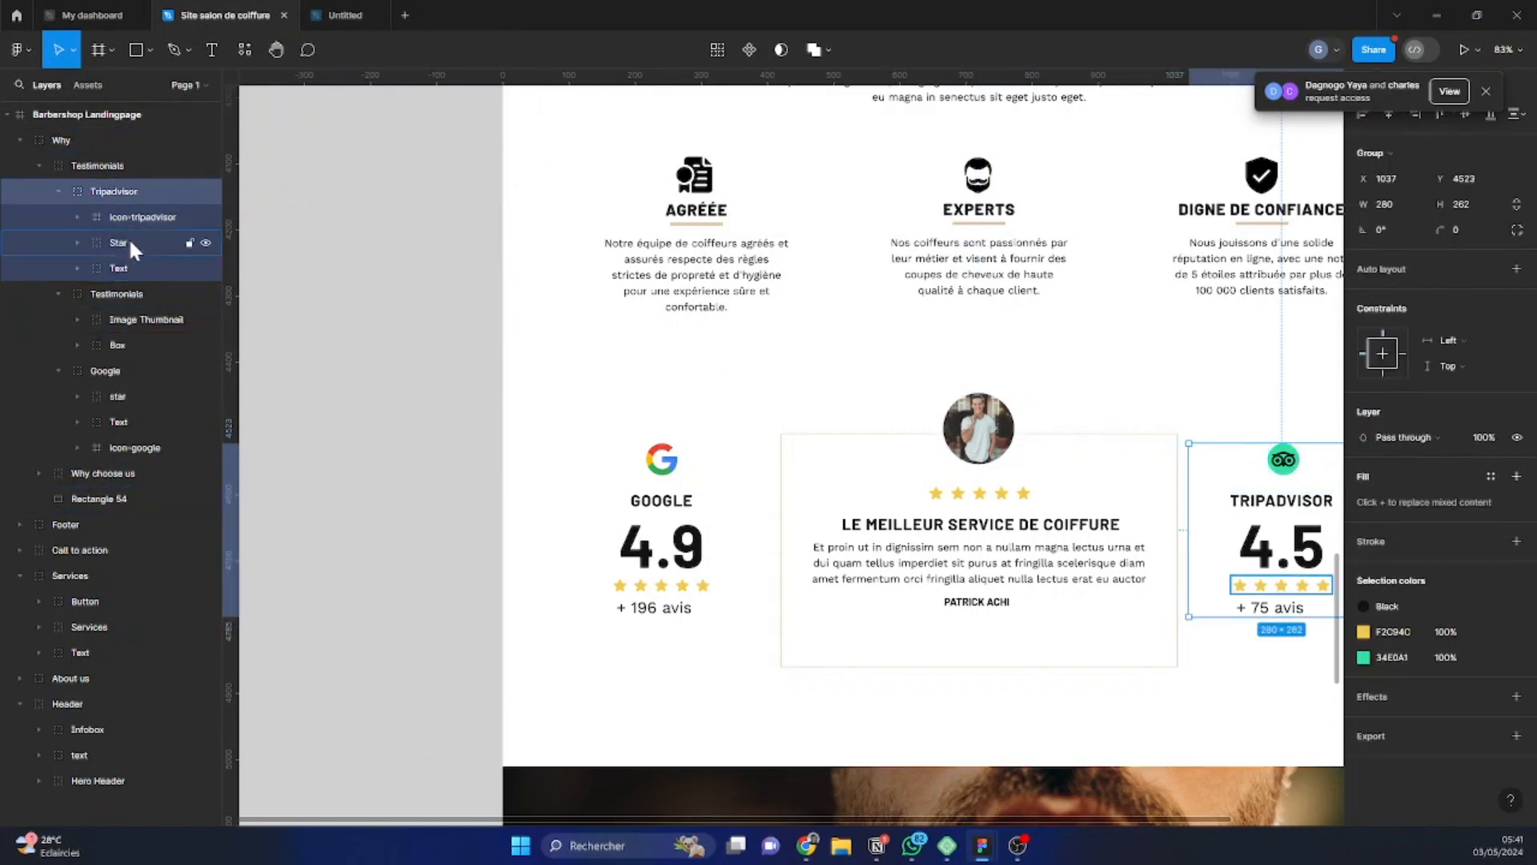
left_click(134, 224)
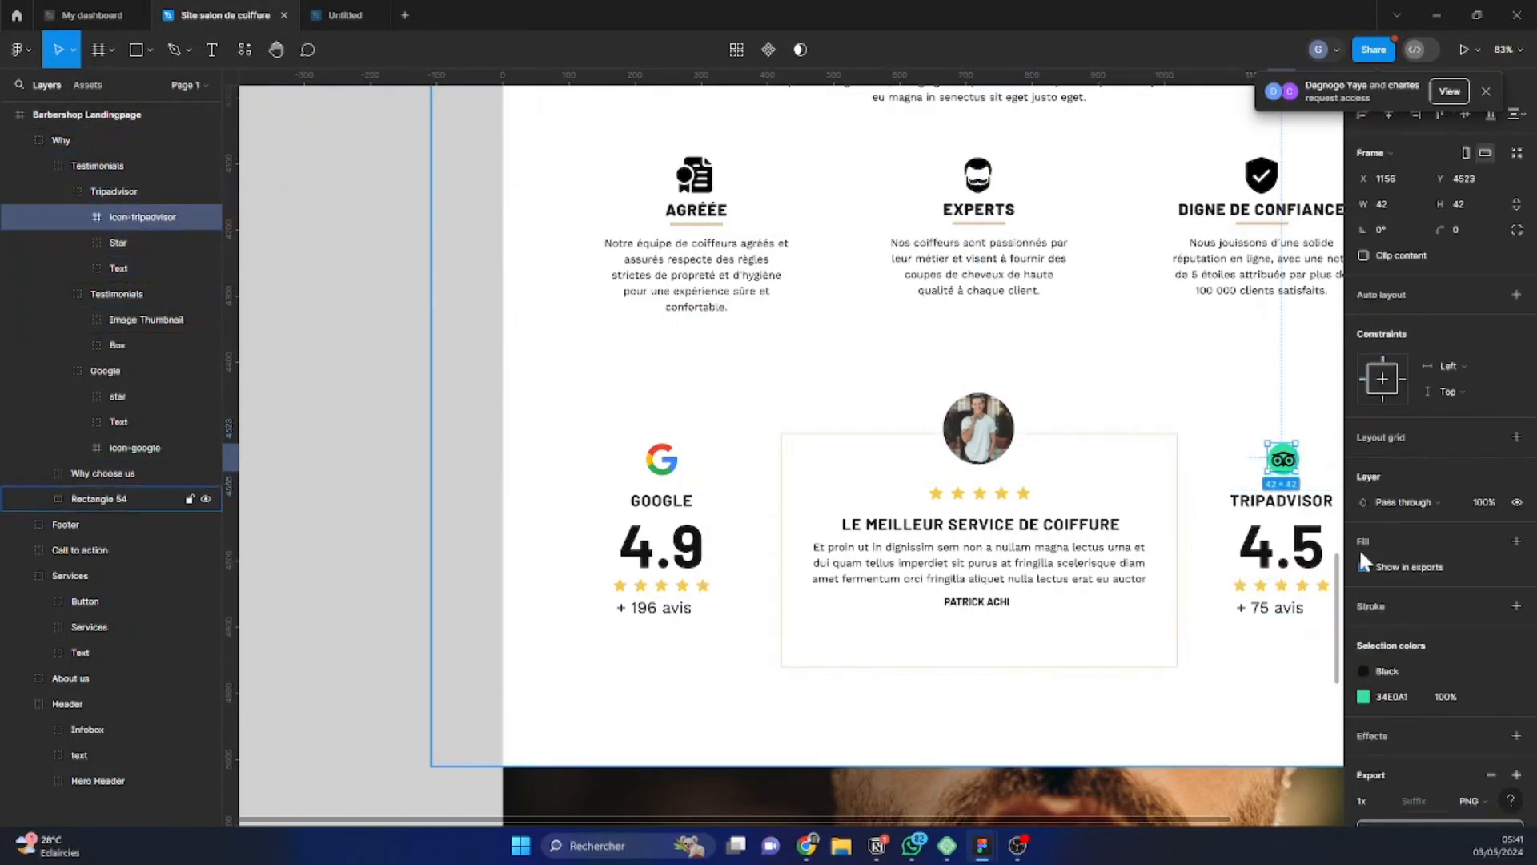
scroll(1394, 553, "down", 5)
left_click(1425, 564)
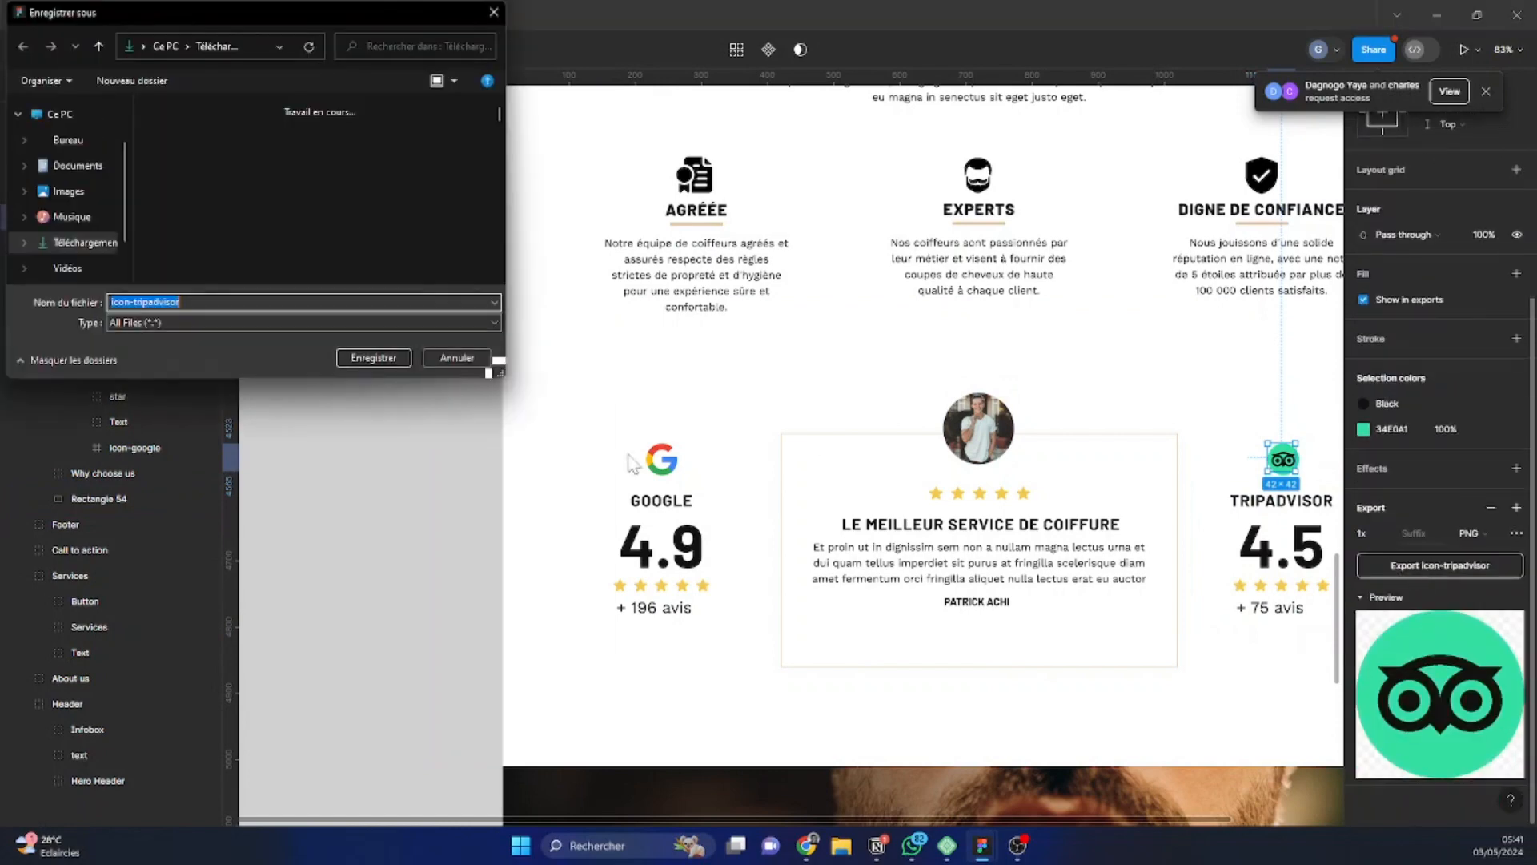
left_click(387, 359)
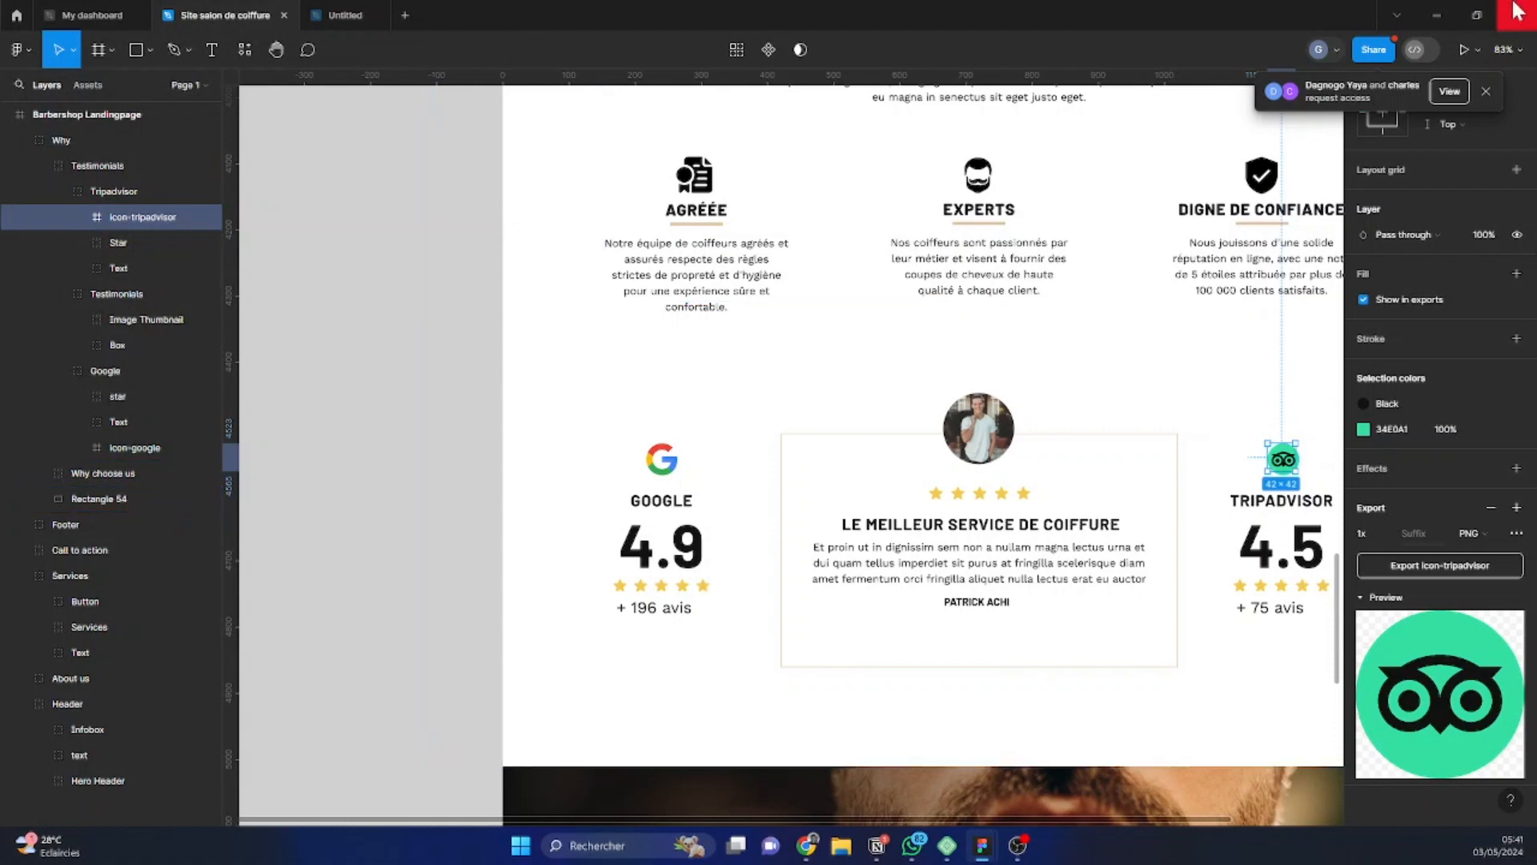
Back in the browser, upload icon testimony, icon-google and icon-tripadvisor to the media library and use icon-google for the Image widget
left_click(1437, 15)
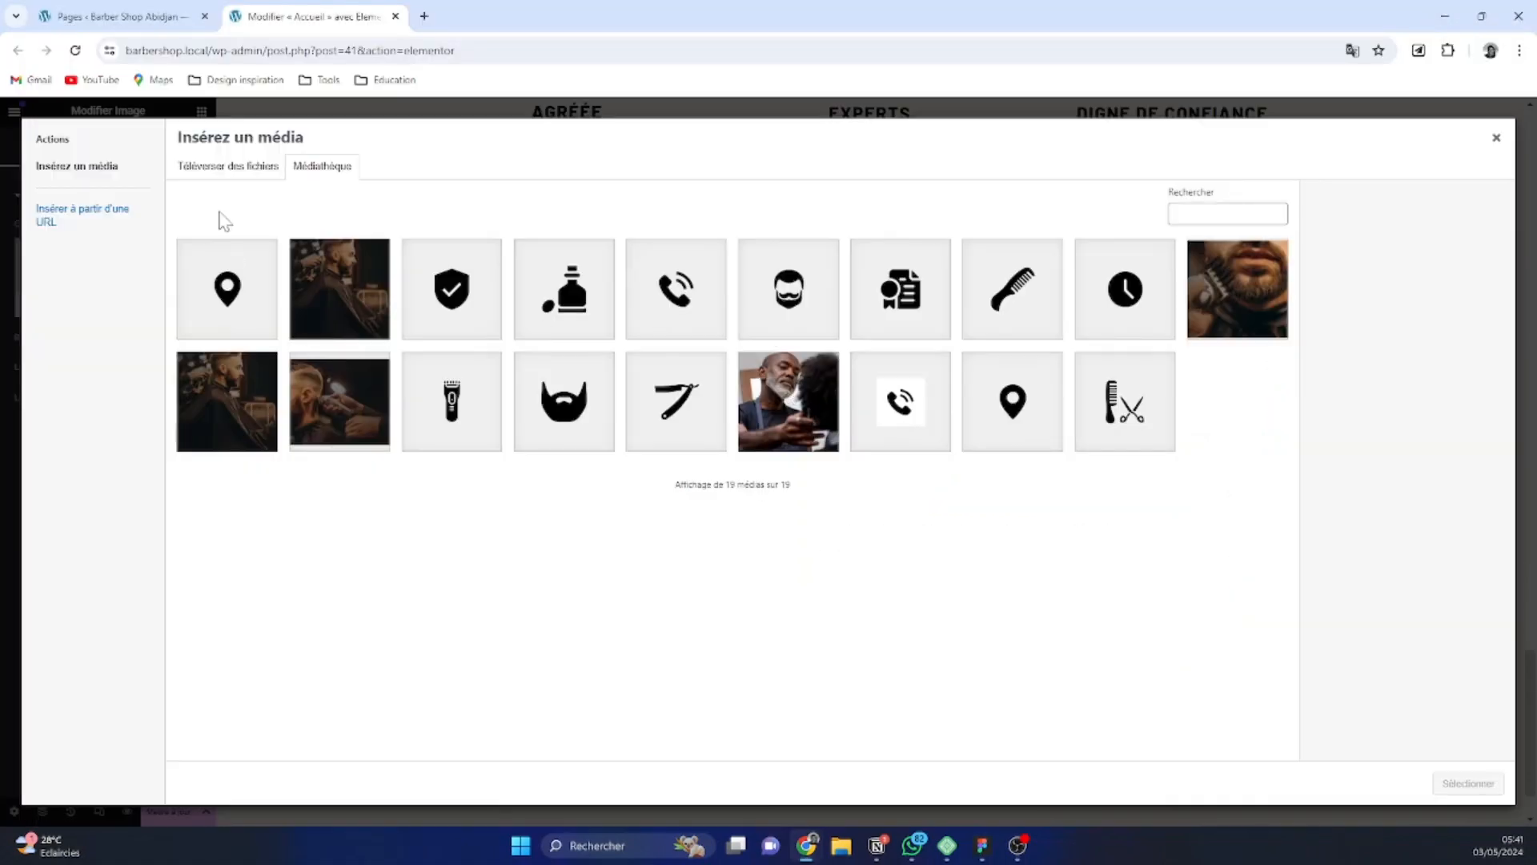
left_click(196, 170)
left_click(854, 431)
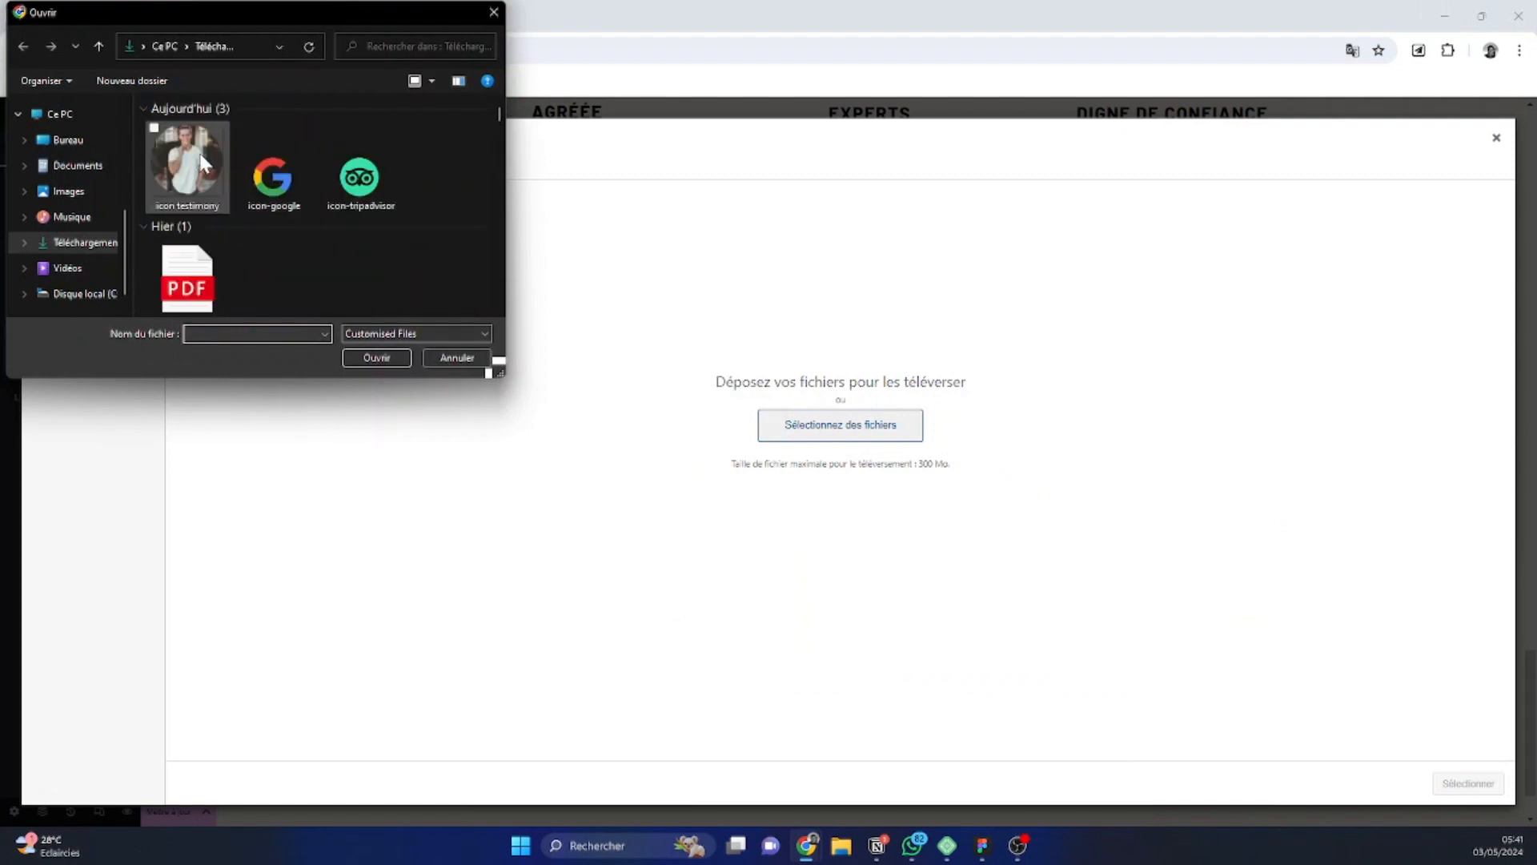
left_click_drag(437, 178, 60, 128)
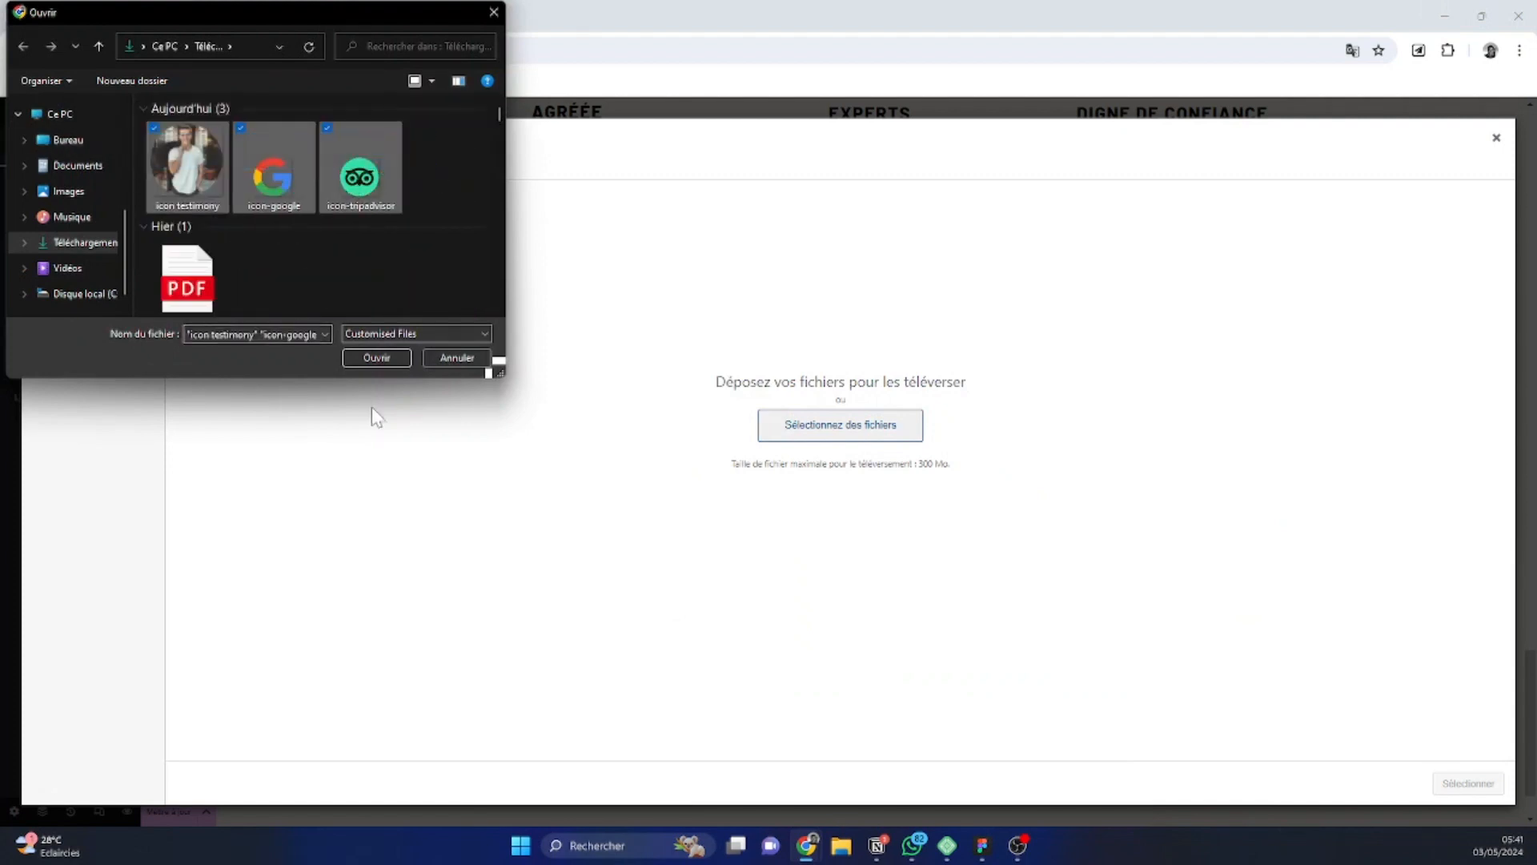
left_click(373, 358)
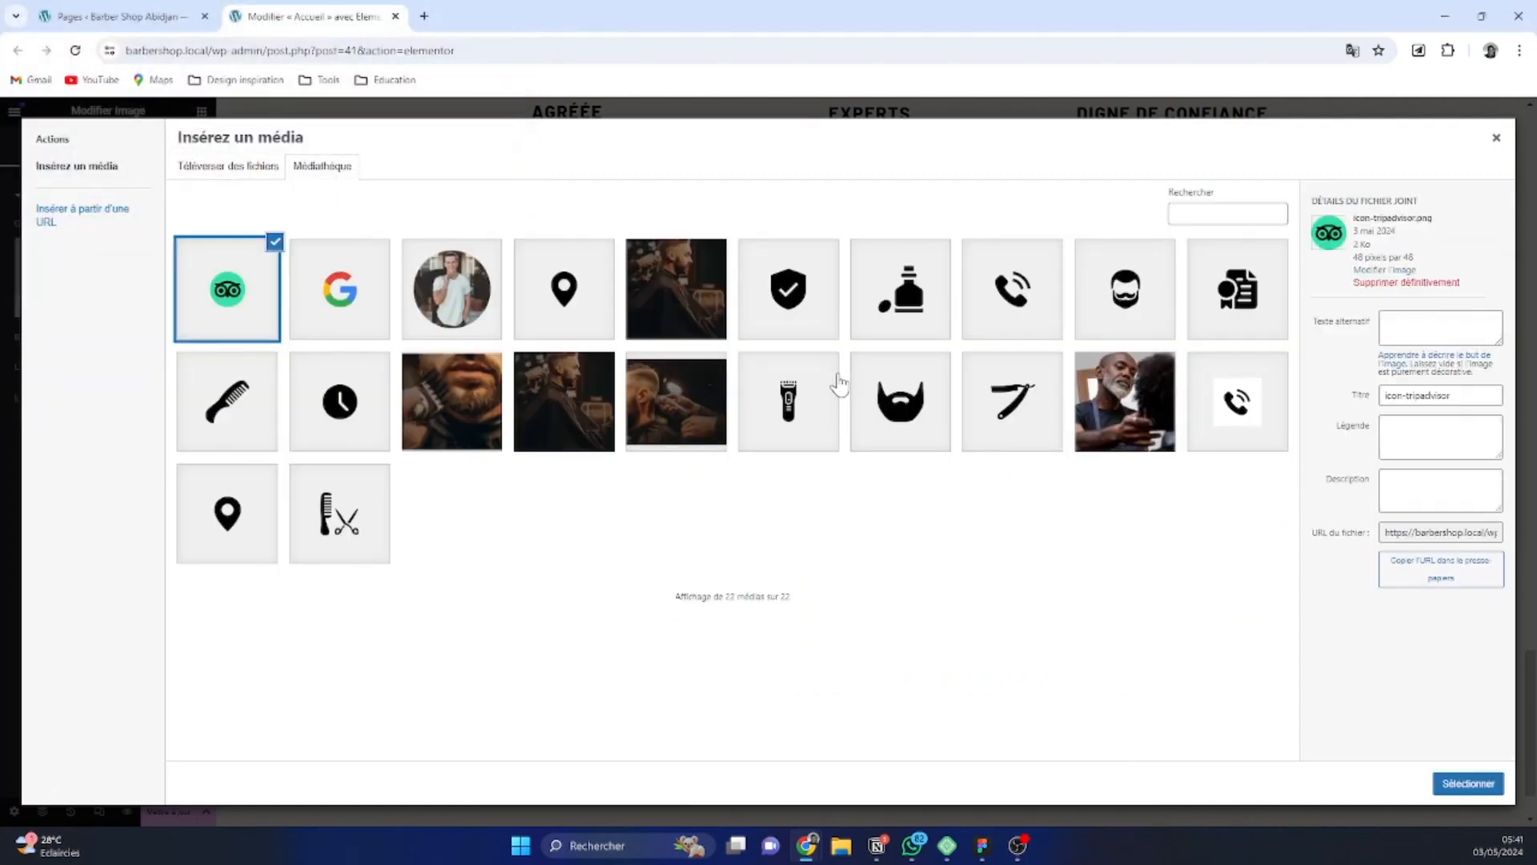
left_click(321, 272)
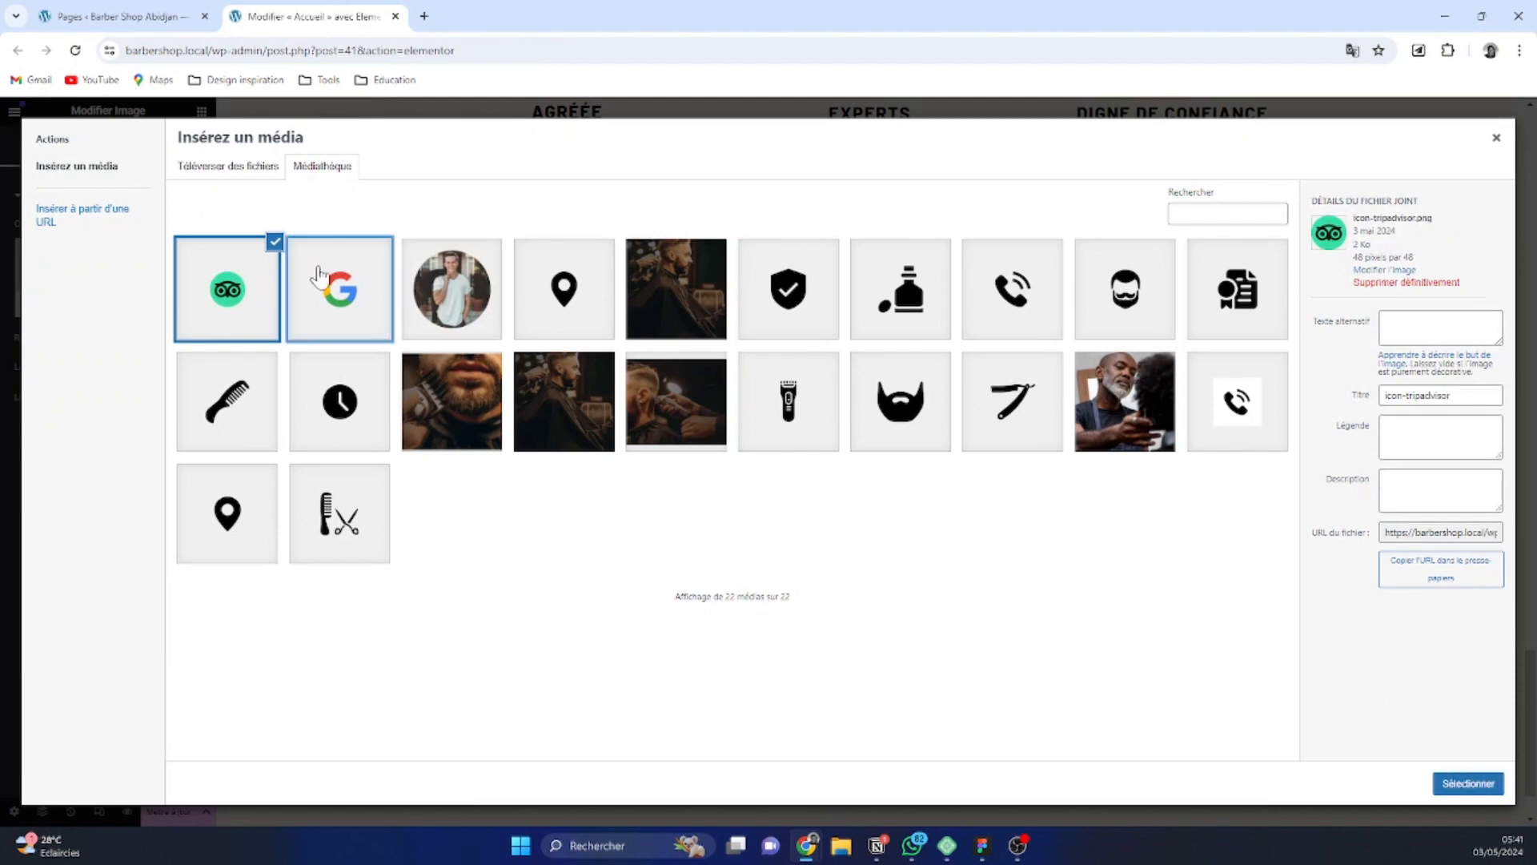
left_click(1490, 785)
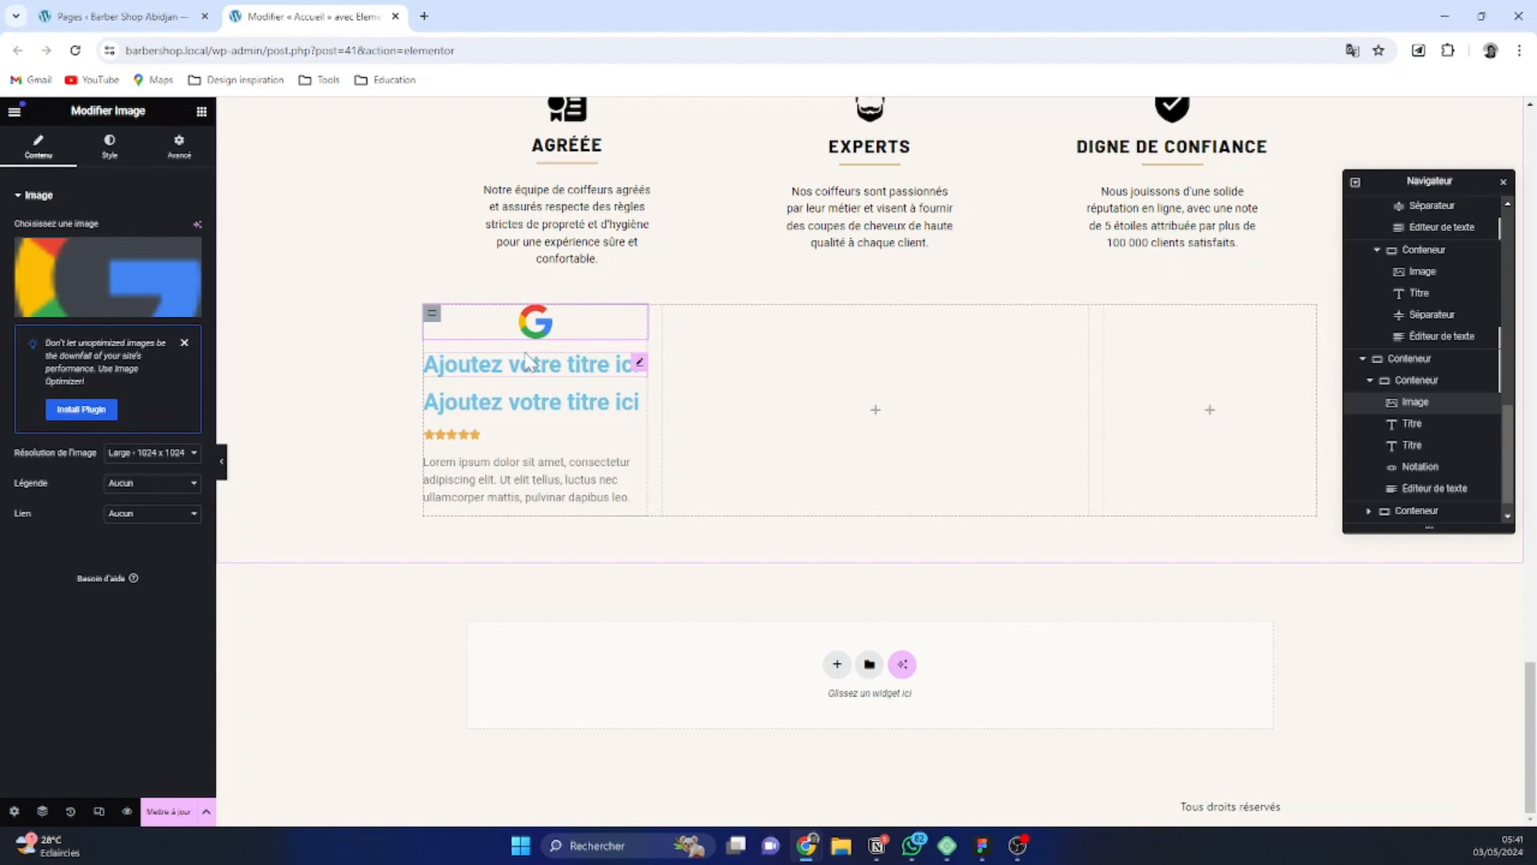
Replace the text of the first title below the Google logo with "Google"
left_click(564, 364)
left_click_drag(99, 247, 31, 247)
key("BackSpace")
key("BackSpace")
key("BackSpace")
type("Google")
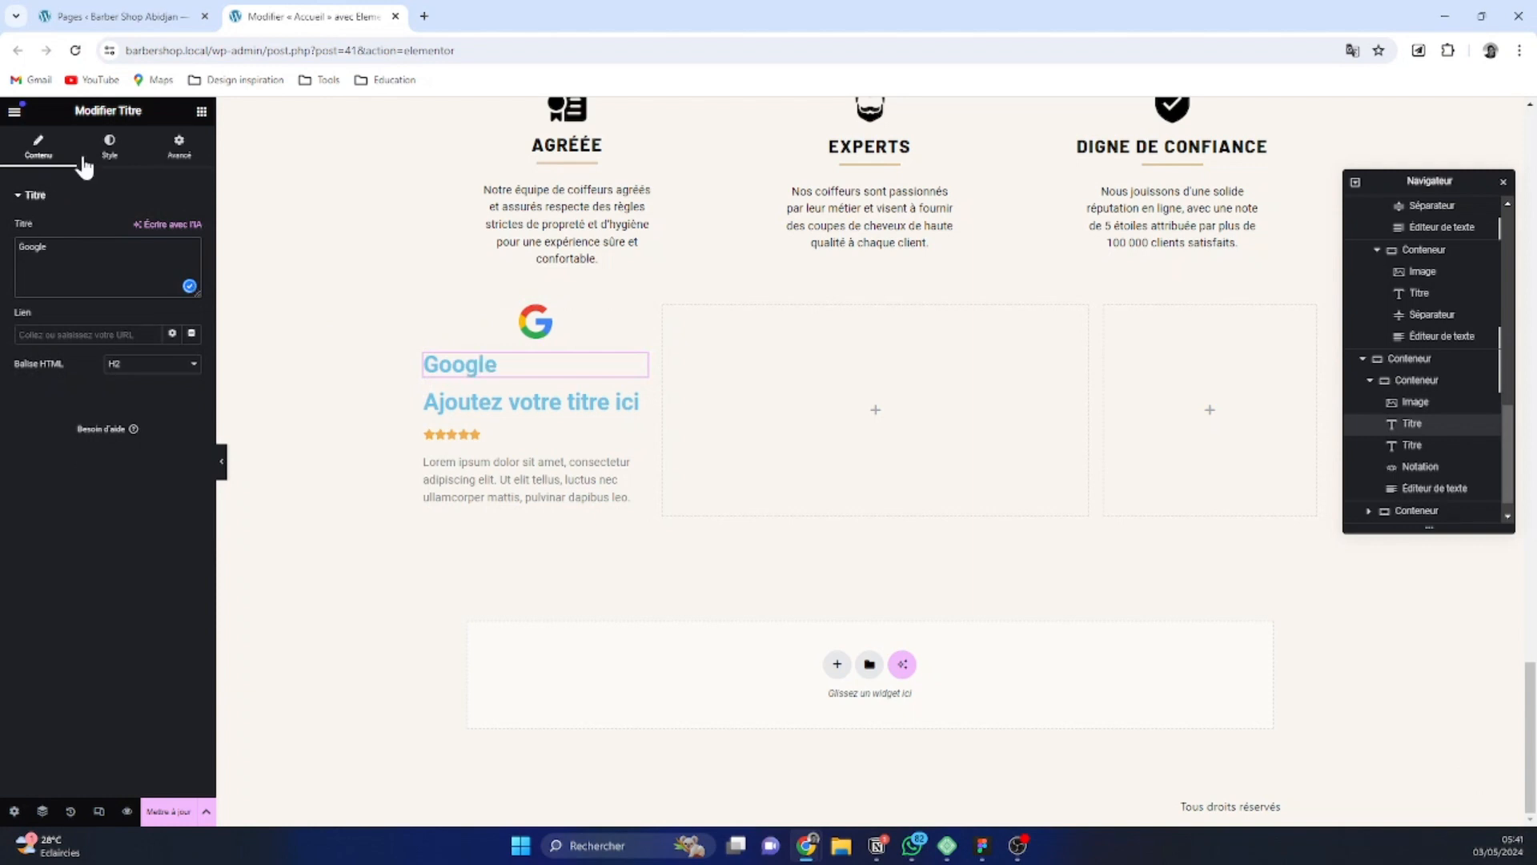
Set the text transformation of the Google title to uppercase (Majuscule) in its typography settings
left_click(108, 151)
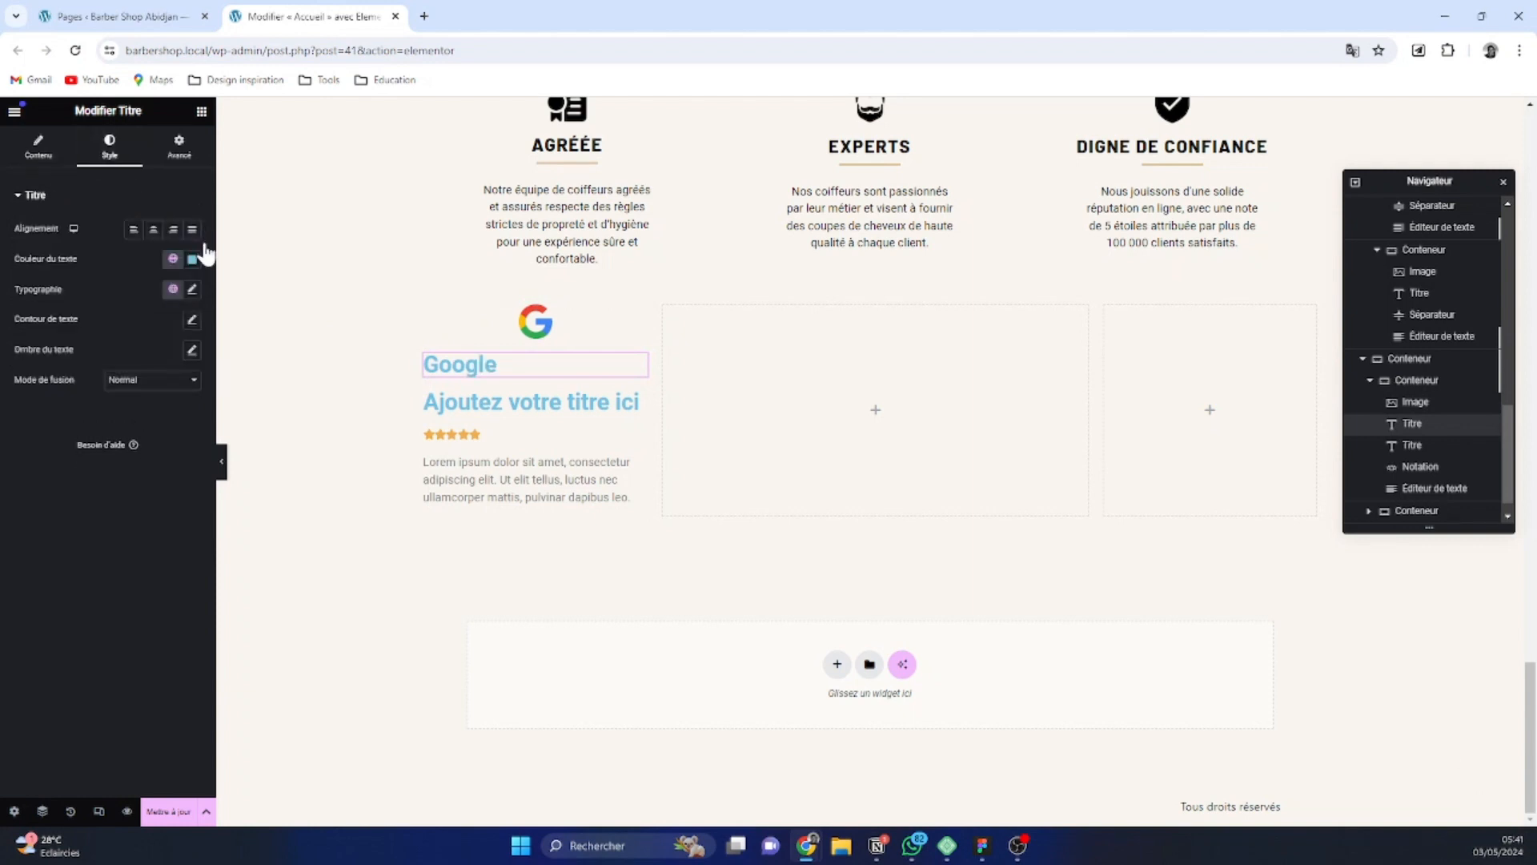
left_click(191, 290)
left_click(164, 361)
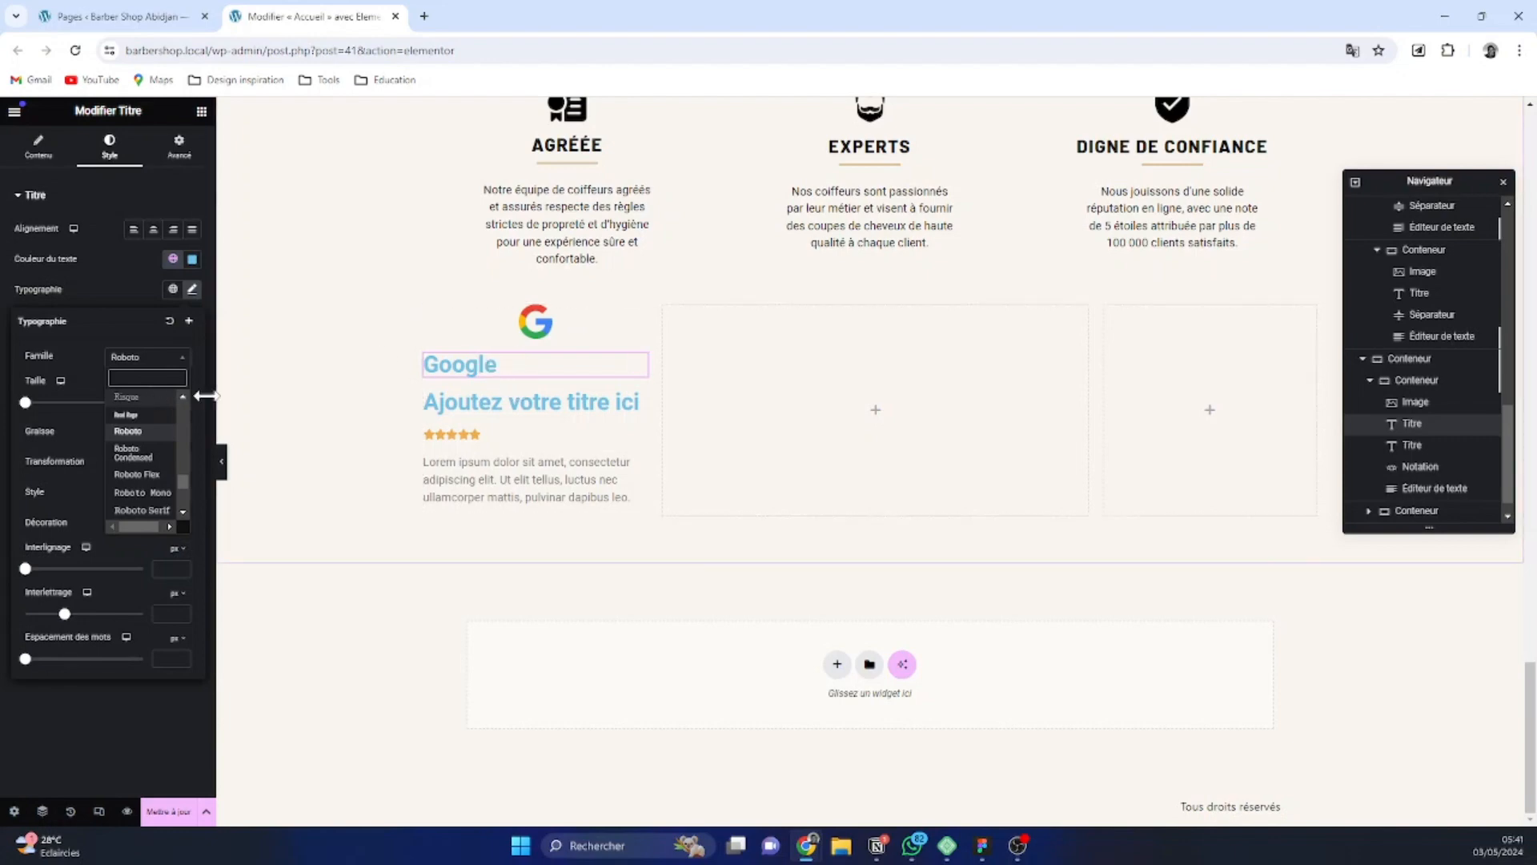
left_click(80, 416)
left_click(153, 462)
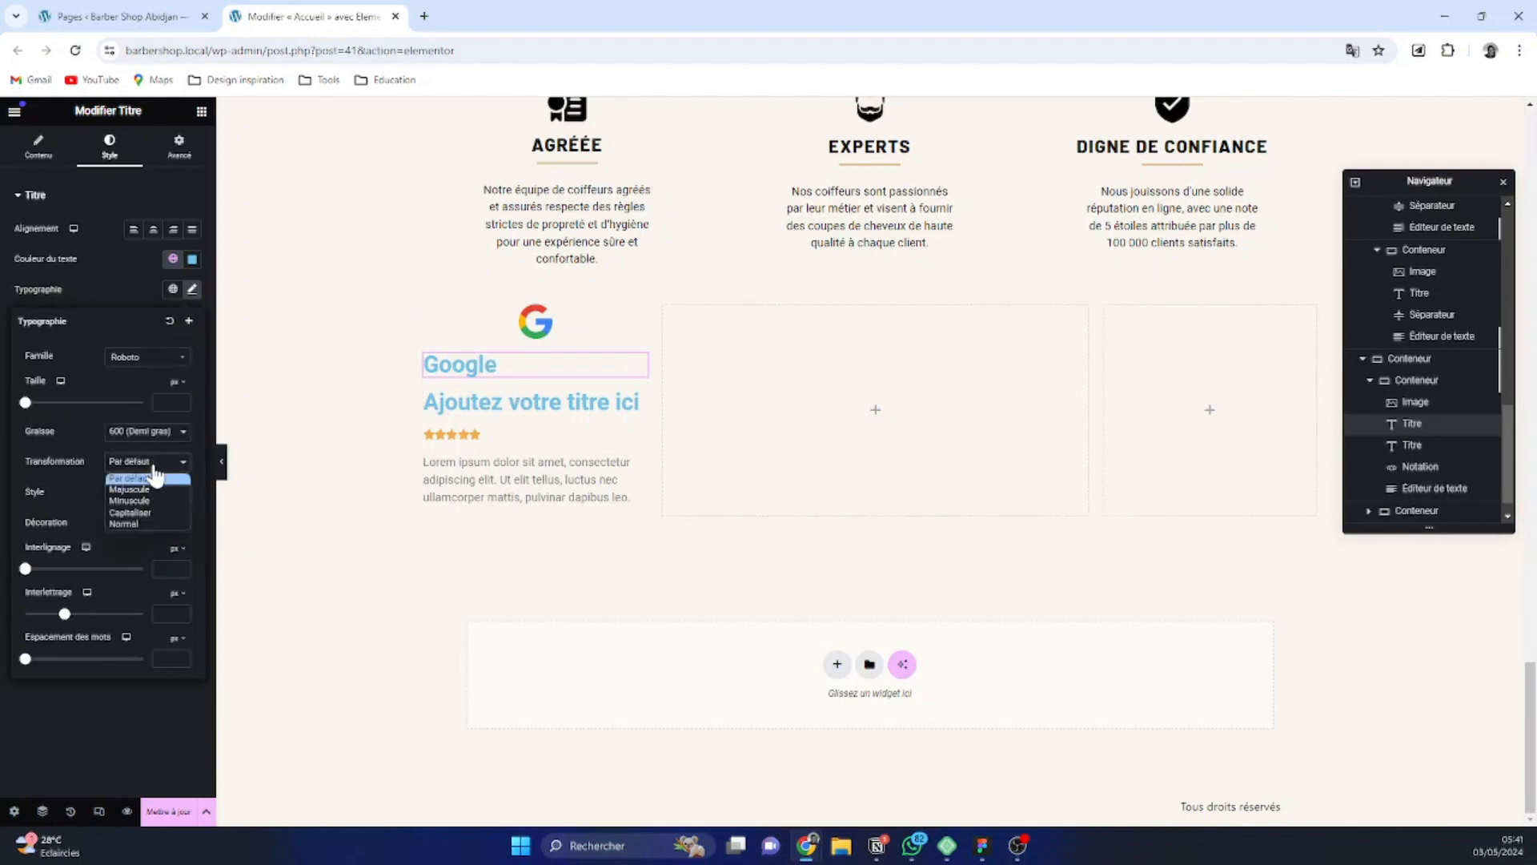
left_click(153, 489)
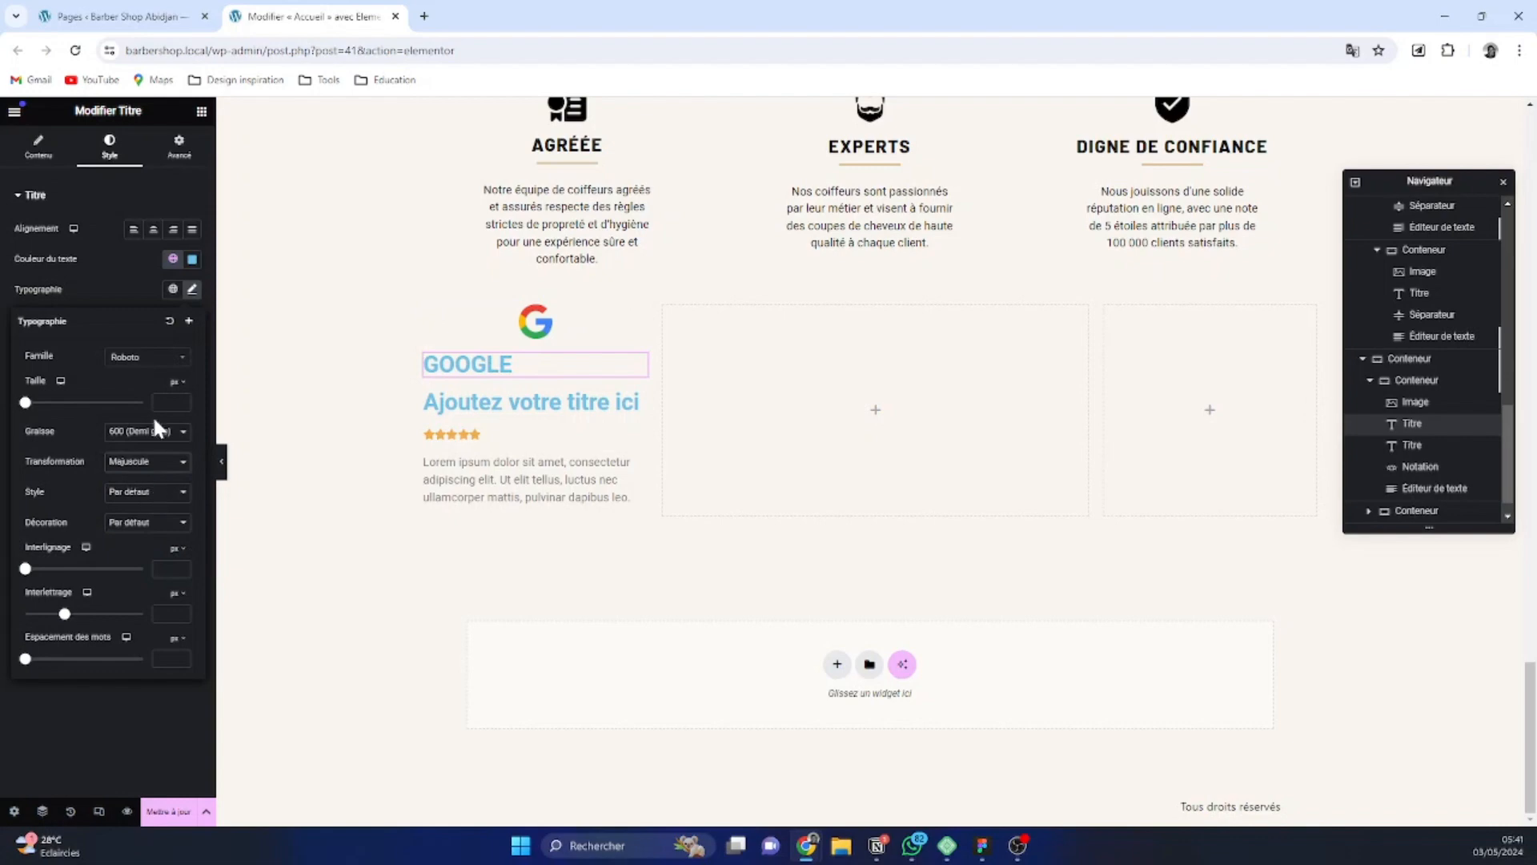
Check the typography of the AGRÉÉE title as reference, and set the Google title to Barlow at size 20 px
left_click(566, 145)
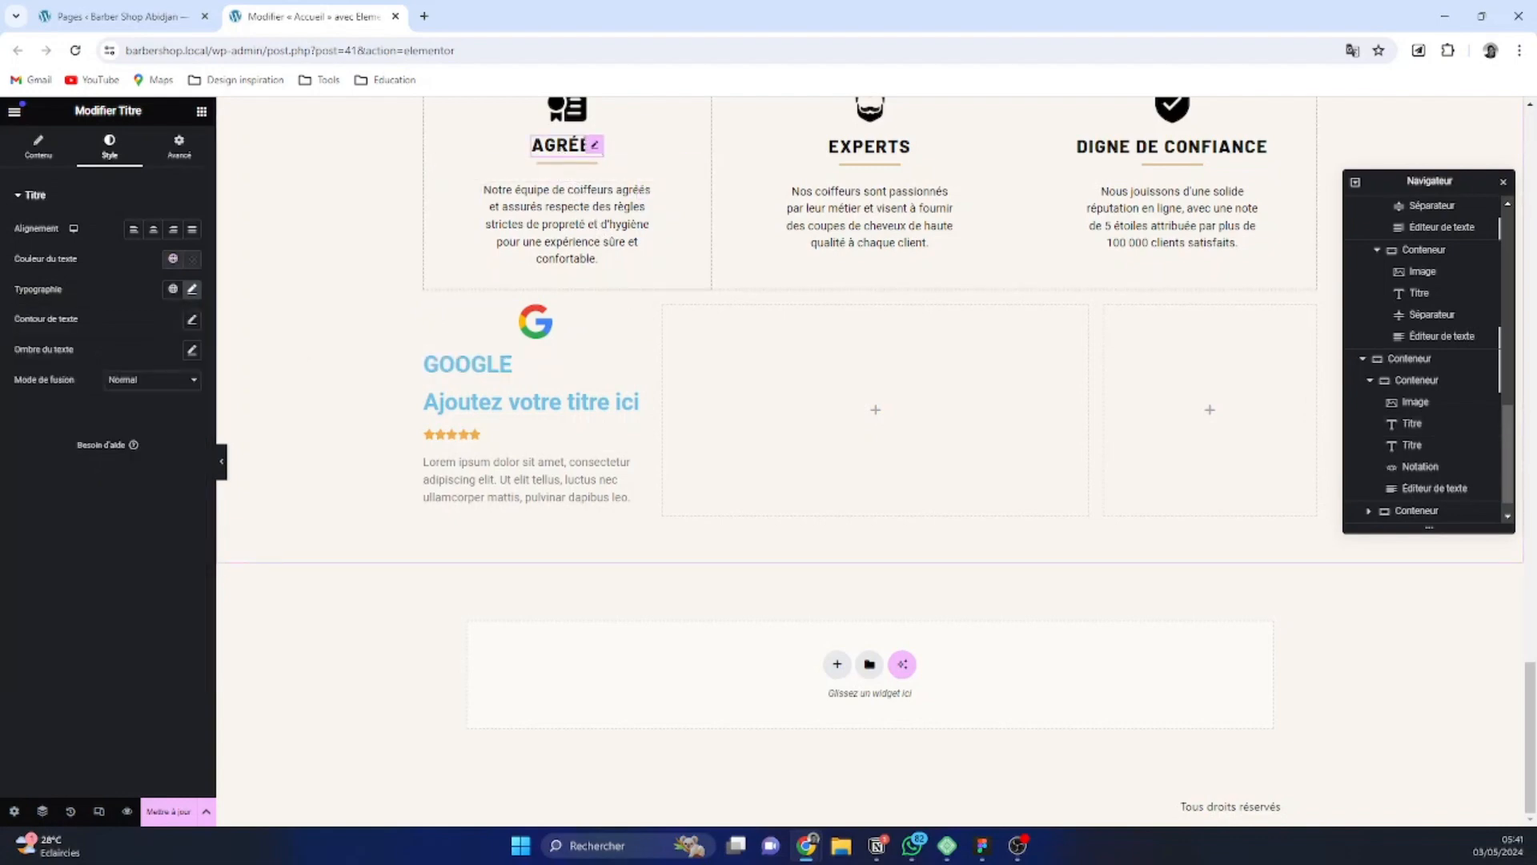
left_click(192, 290)
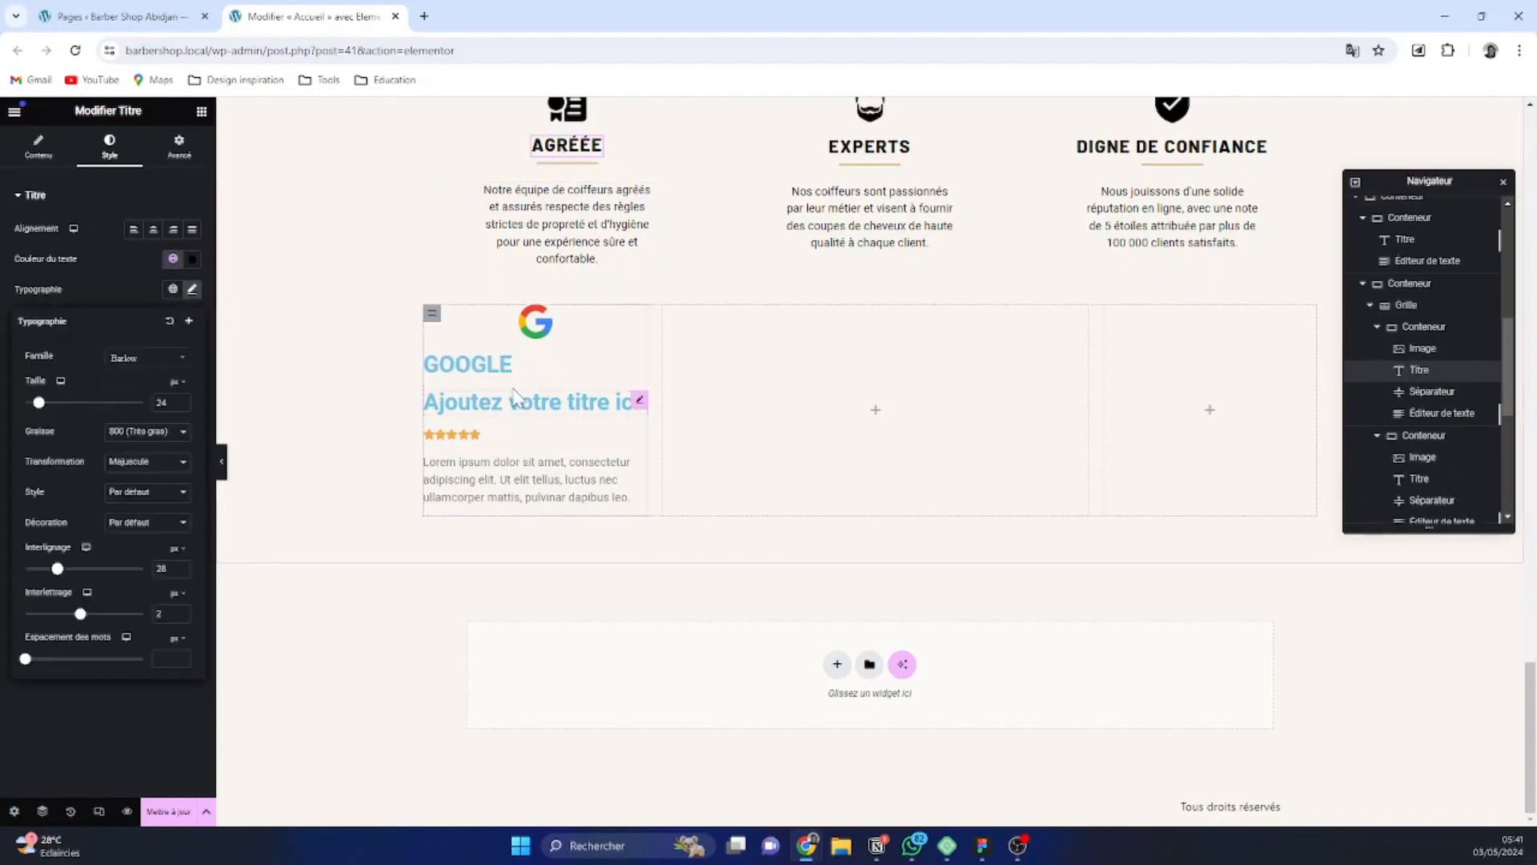
left_click(480, 365)
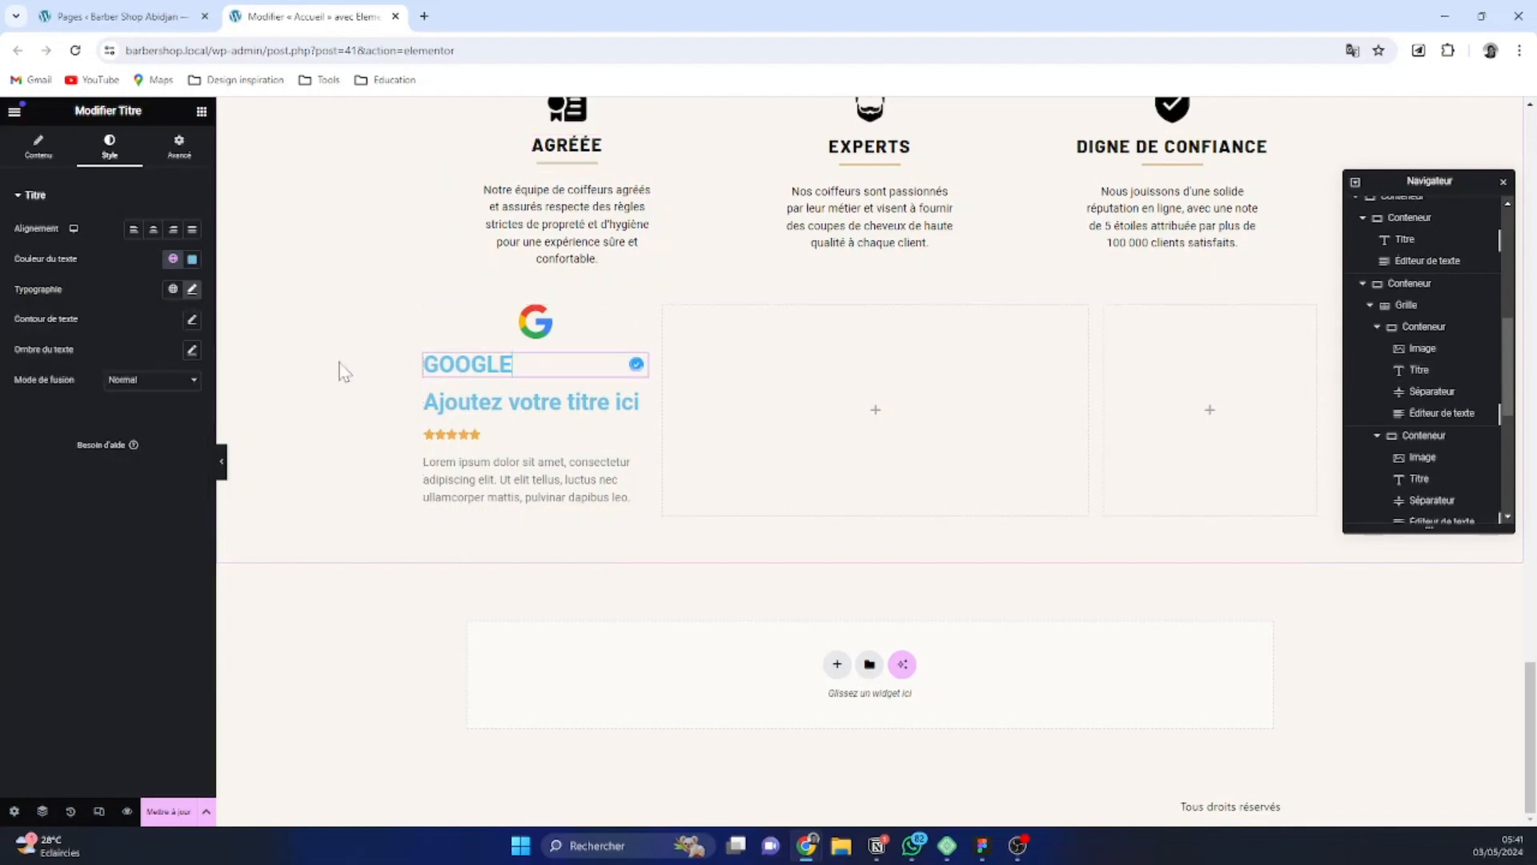
left_click(192, 289)
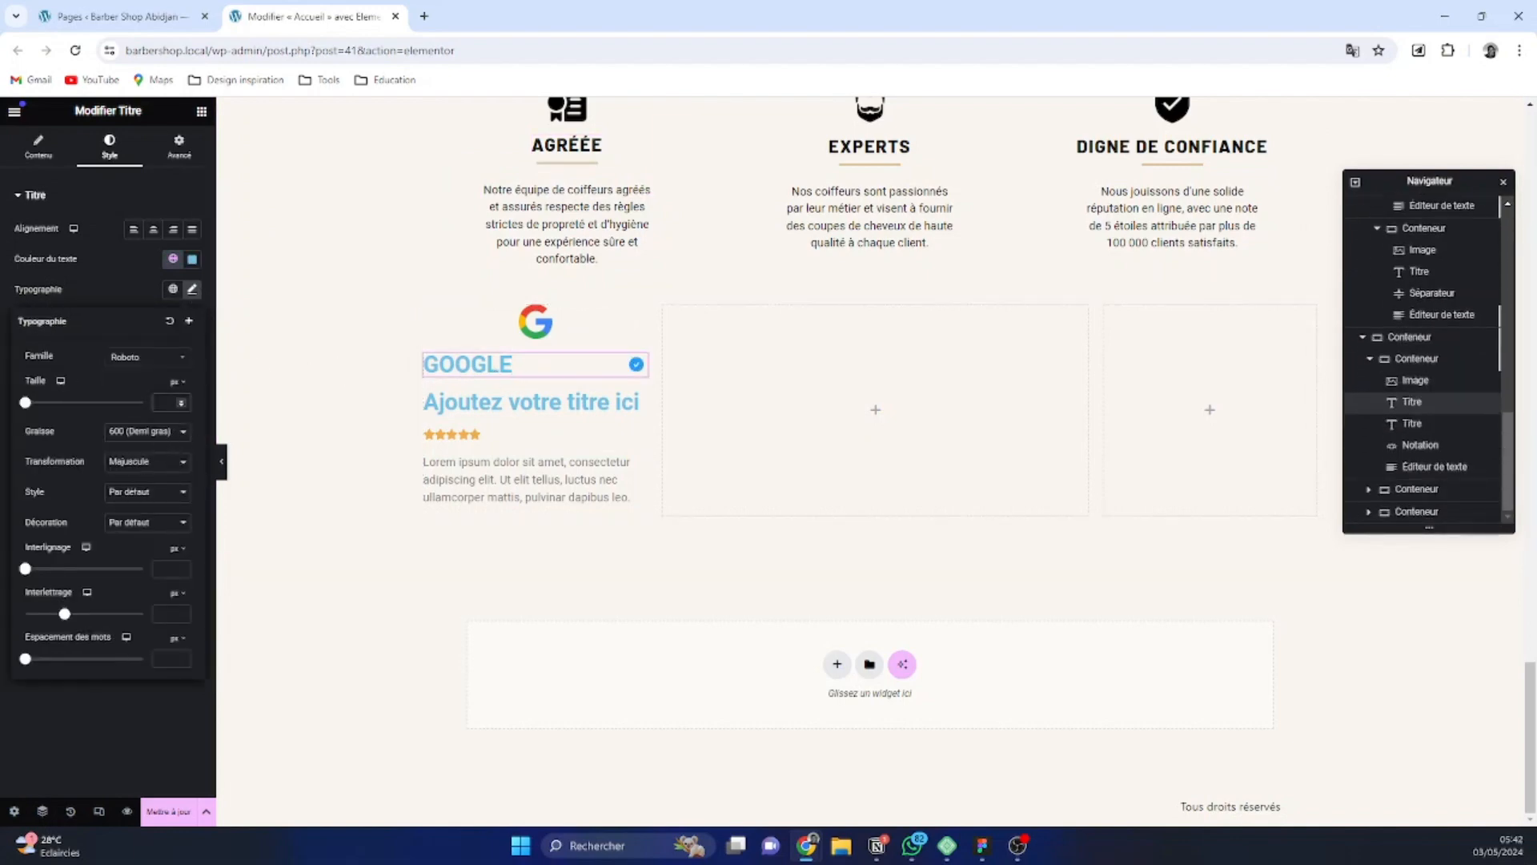
type("20")
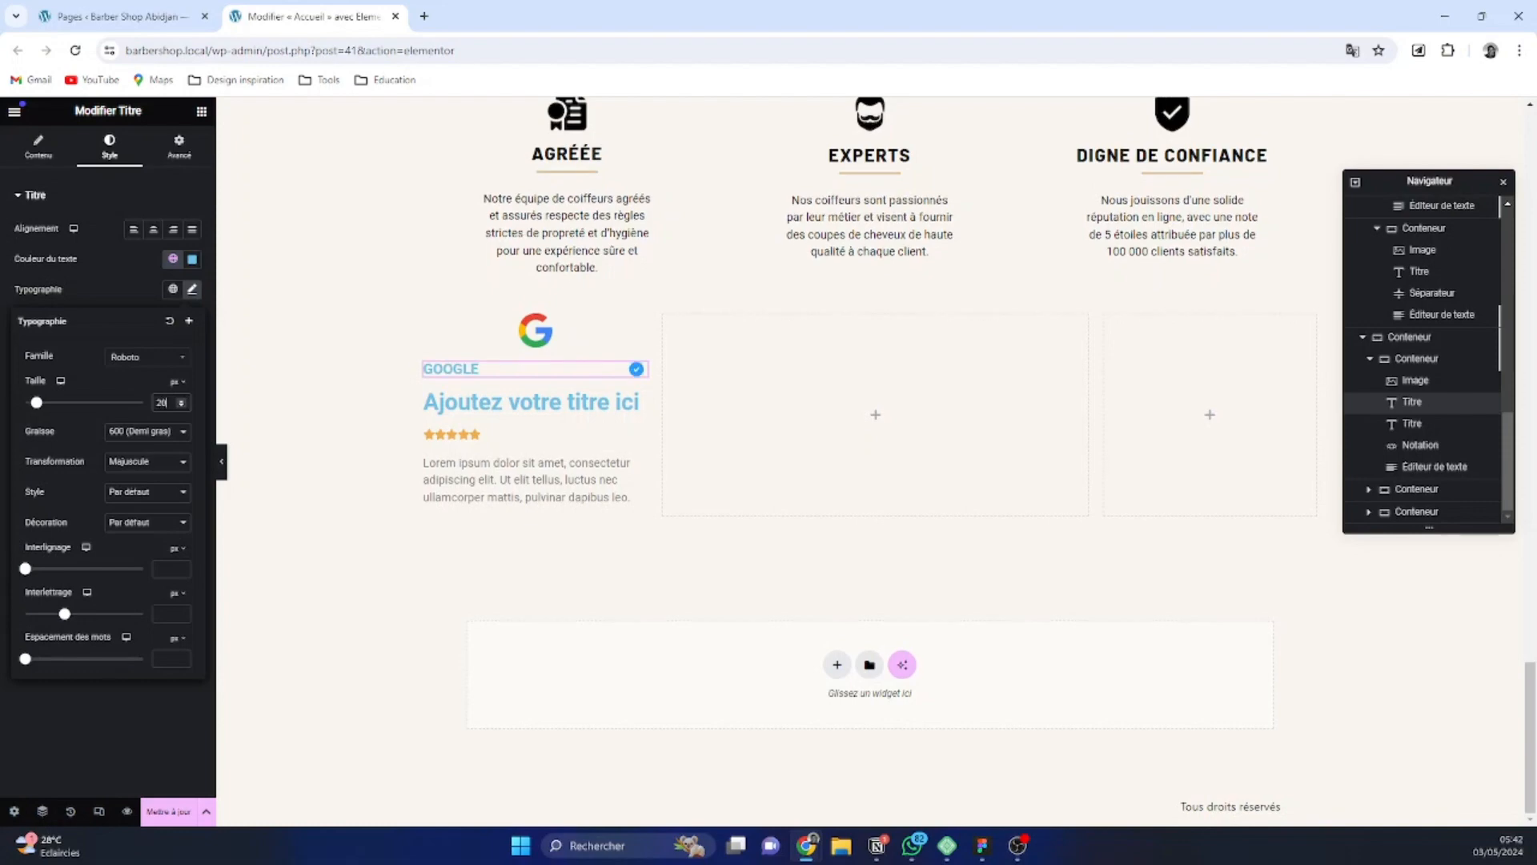
left_click(148, 361)
type("barlo")
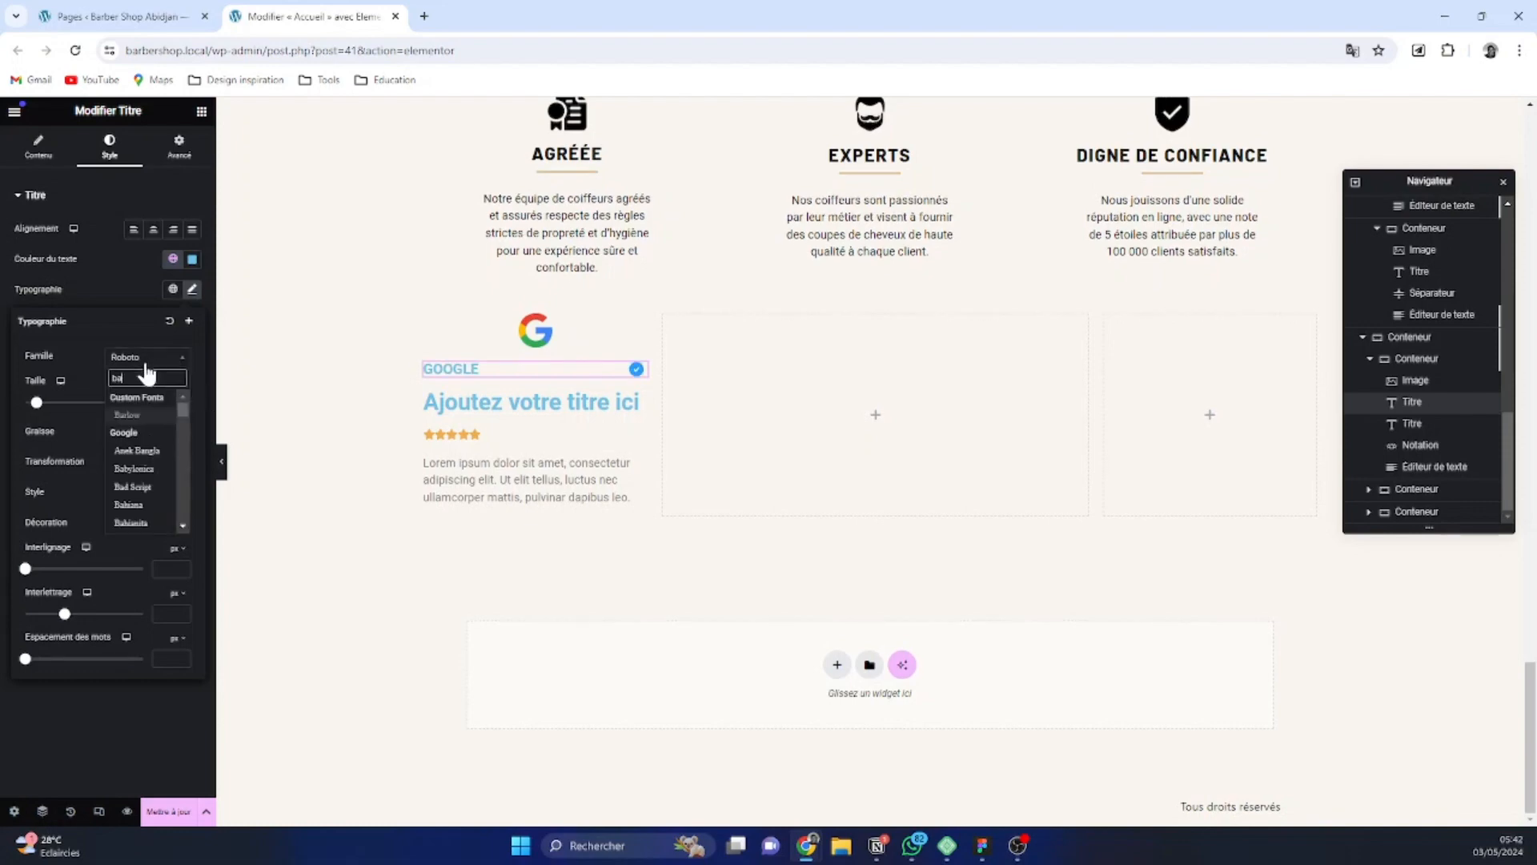
left_click(148, 415)
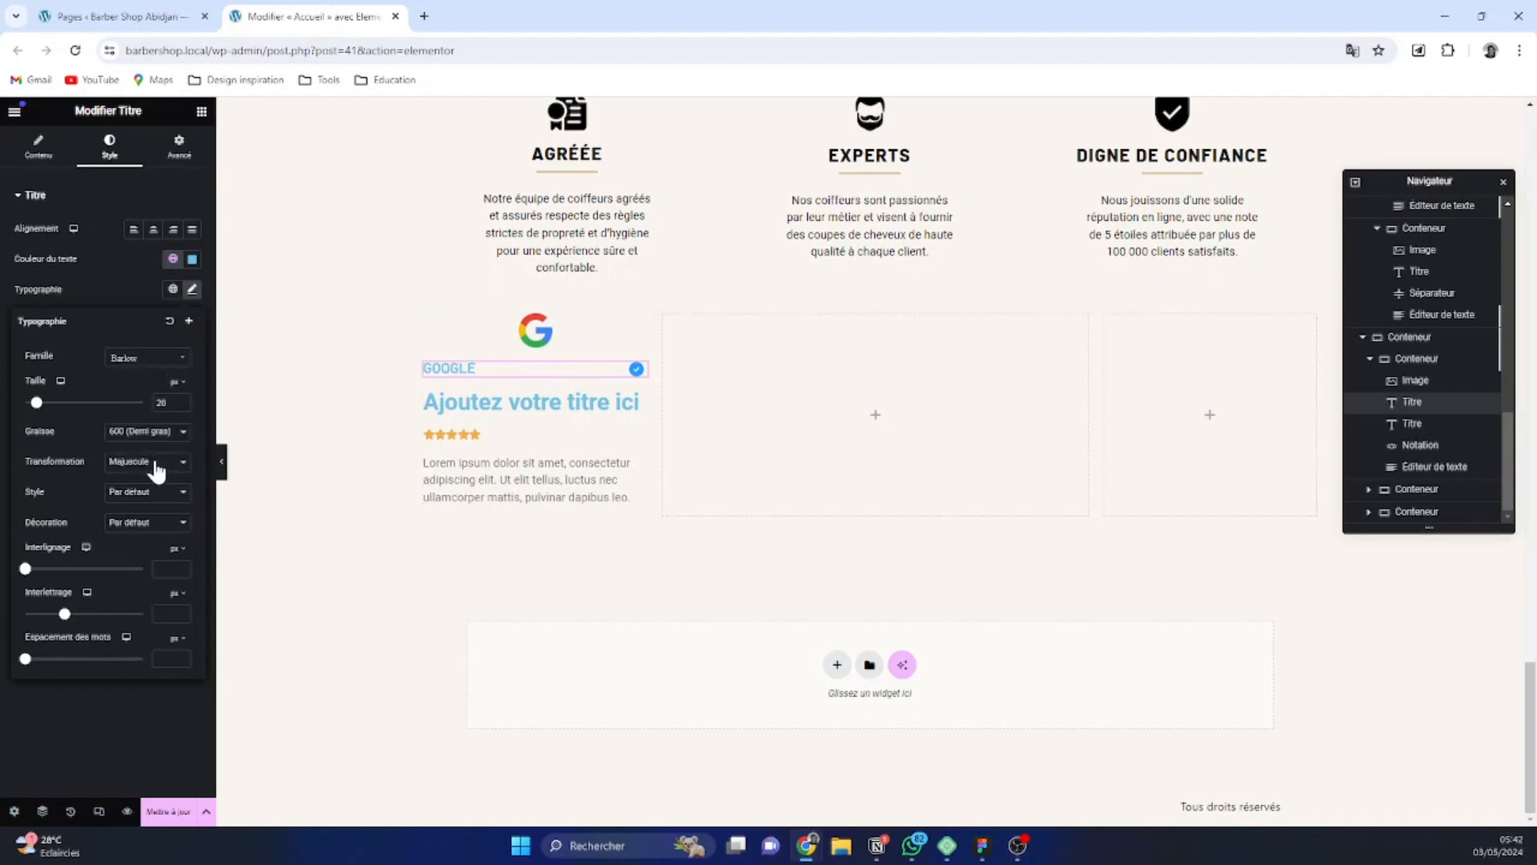
Apply the global Black color to the Google title and set its font weight to 700 (Gras)
left_click(173, 259)
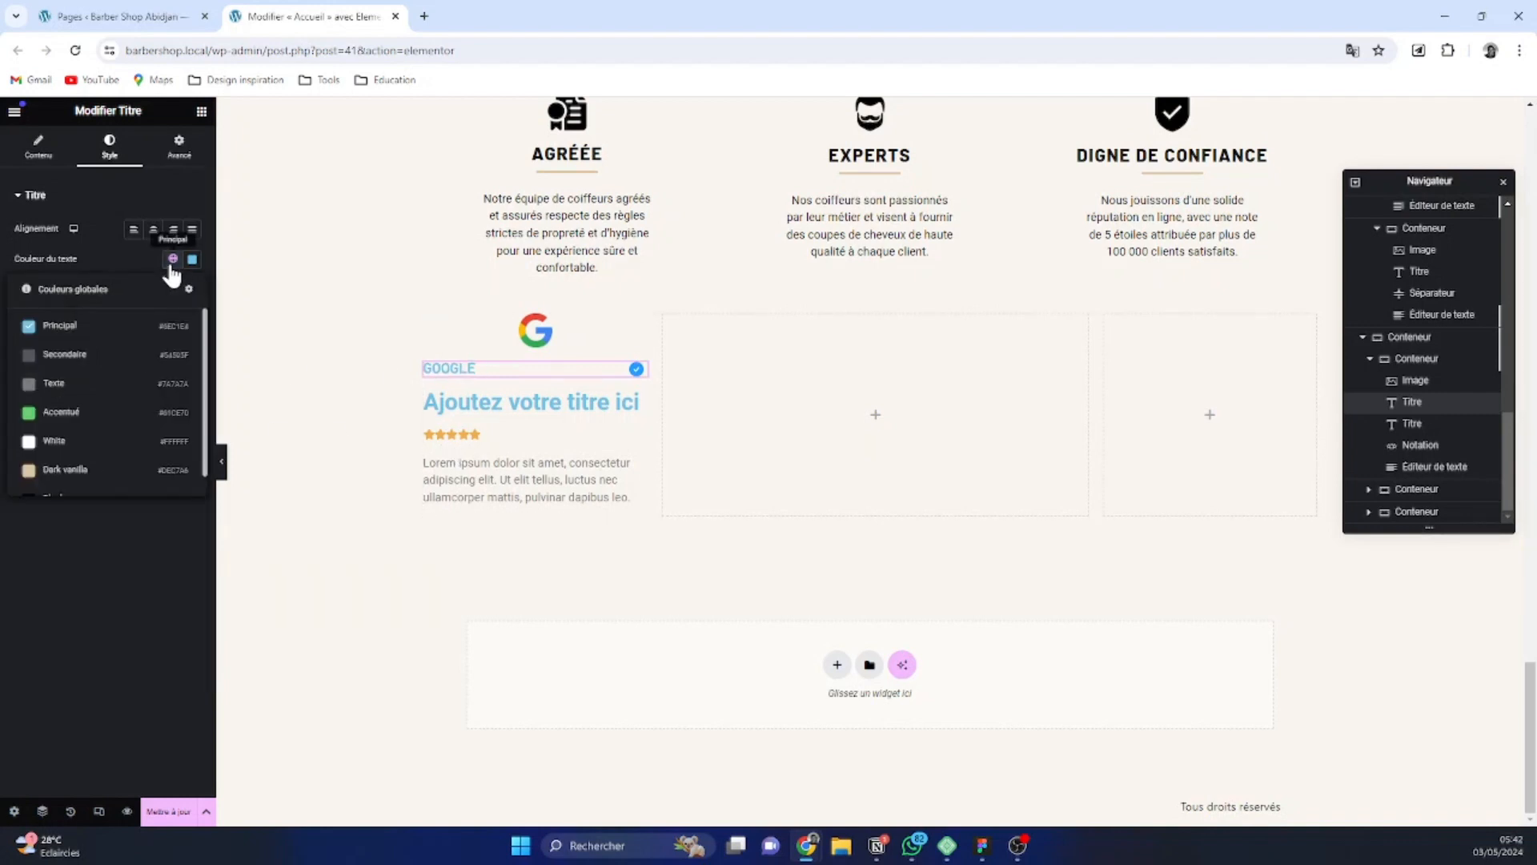
scroll(120, 395, "down", 2)
left_click(90, 477)
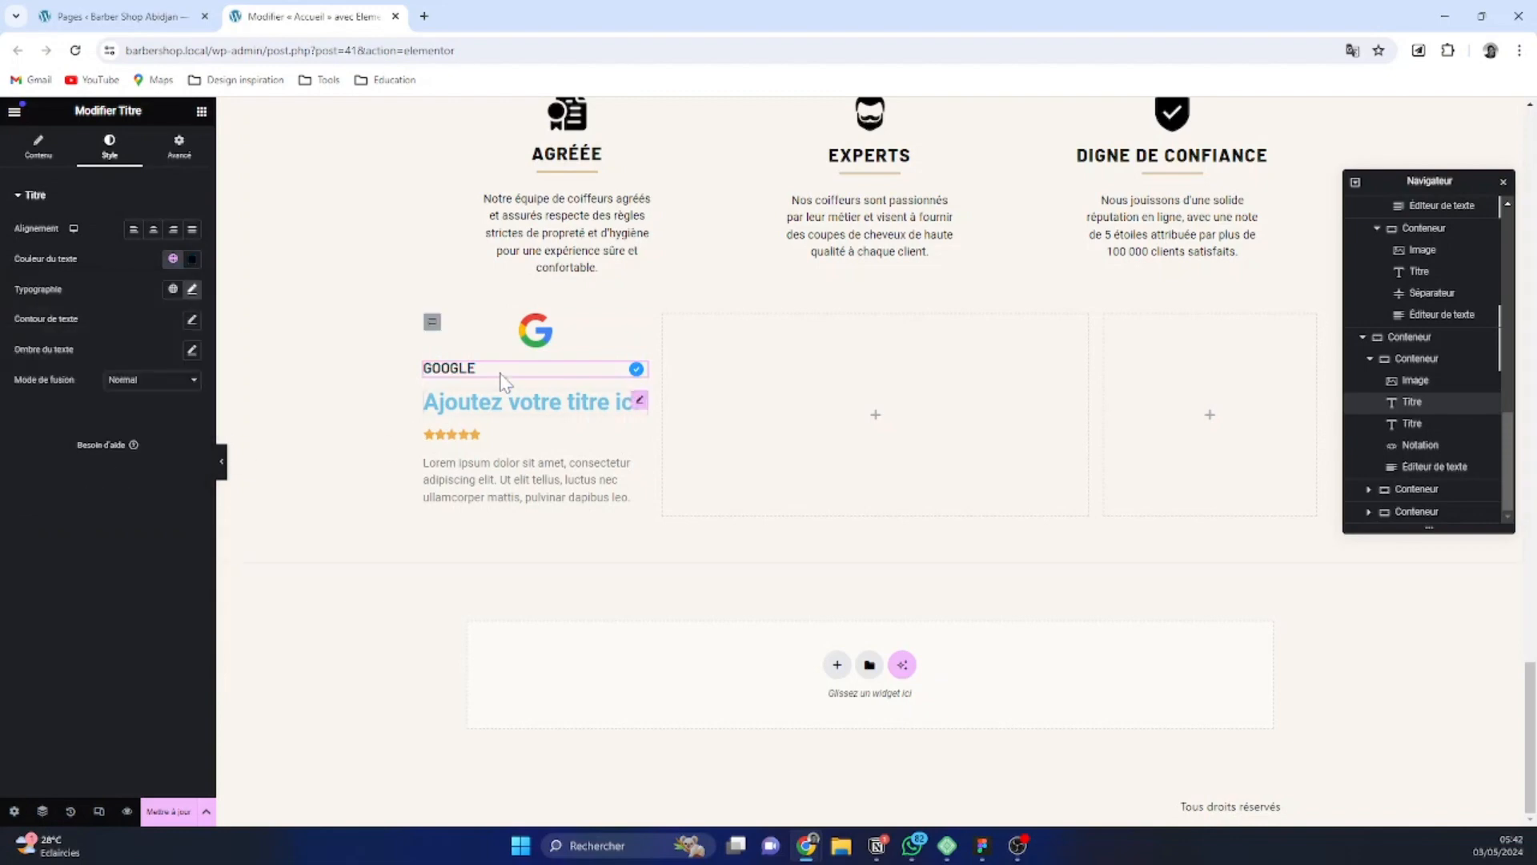
left_click(191, 290)
left_click(162, 447)
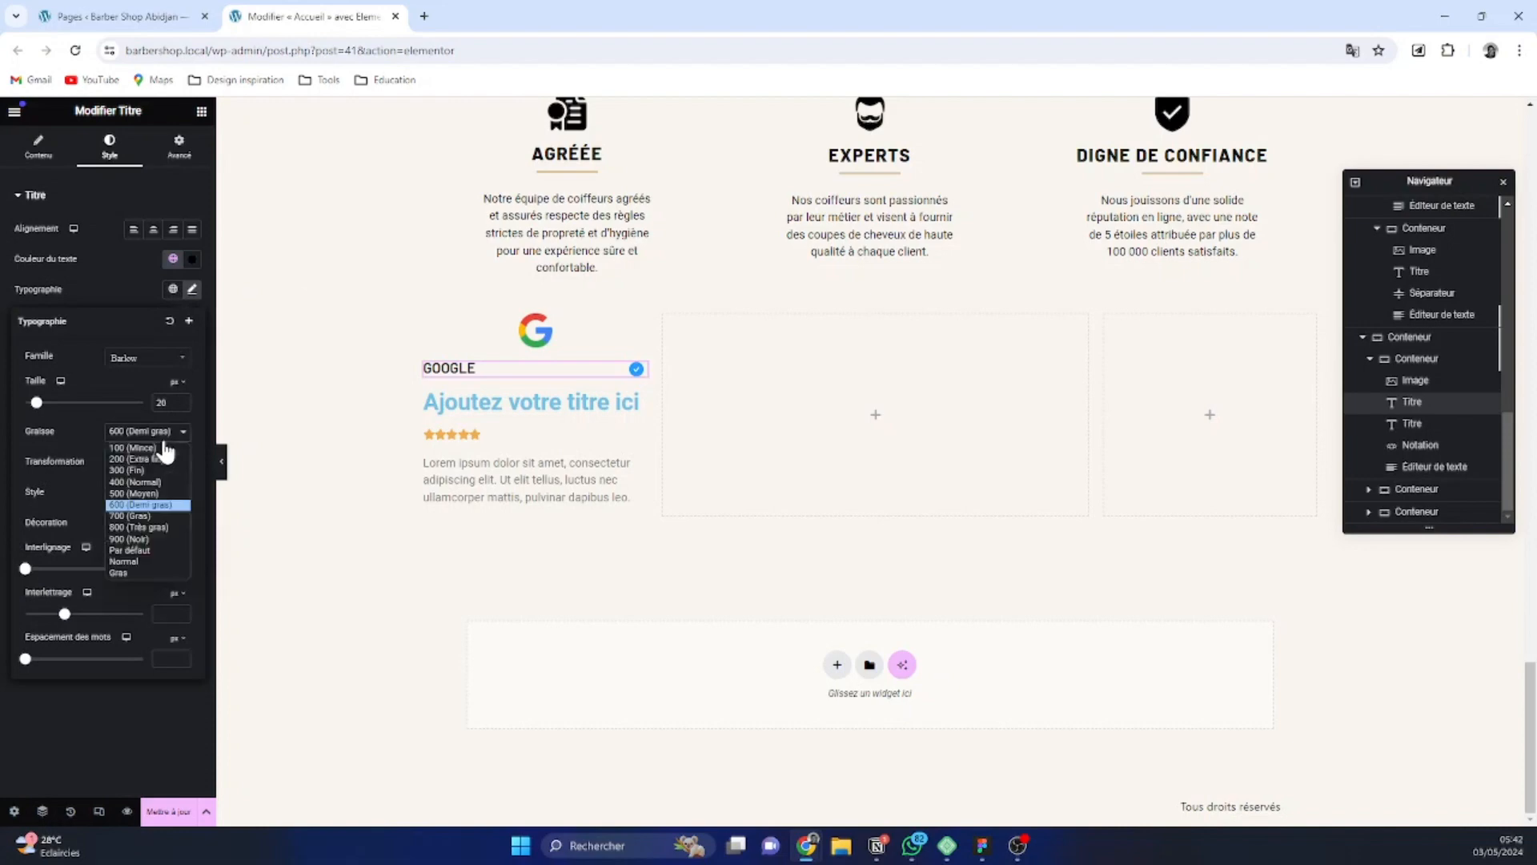
left_click(156, 508)
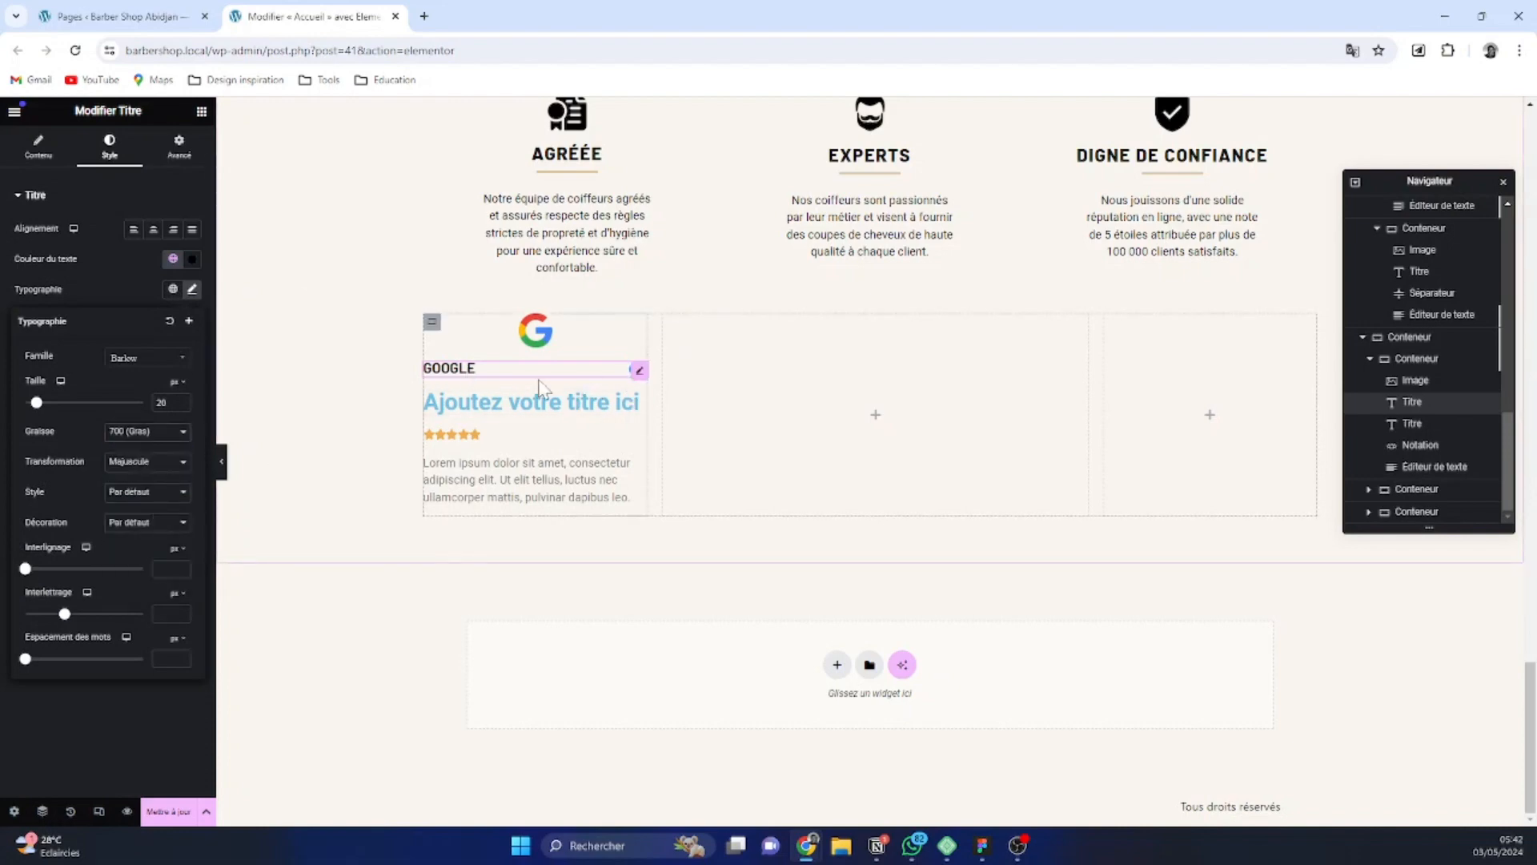
Replace the placeholder text of the second title, below the Google title, with "4.9"
left_click(512, 405)
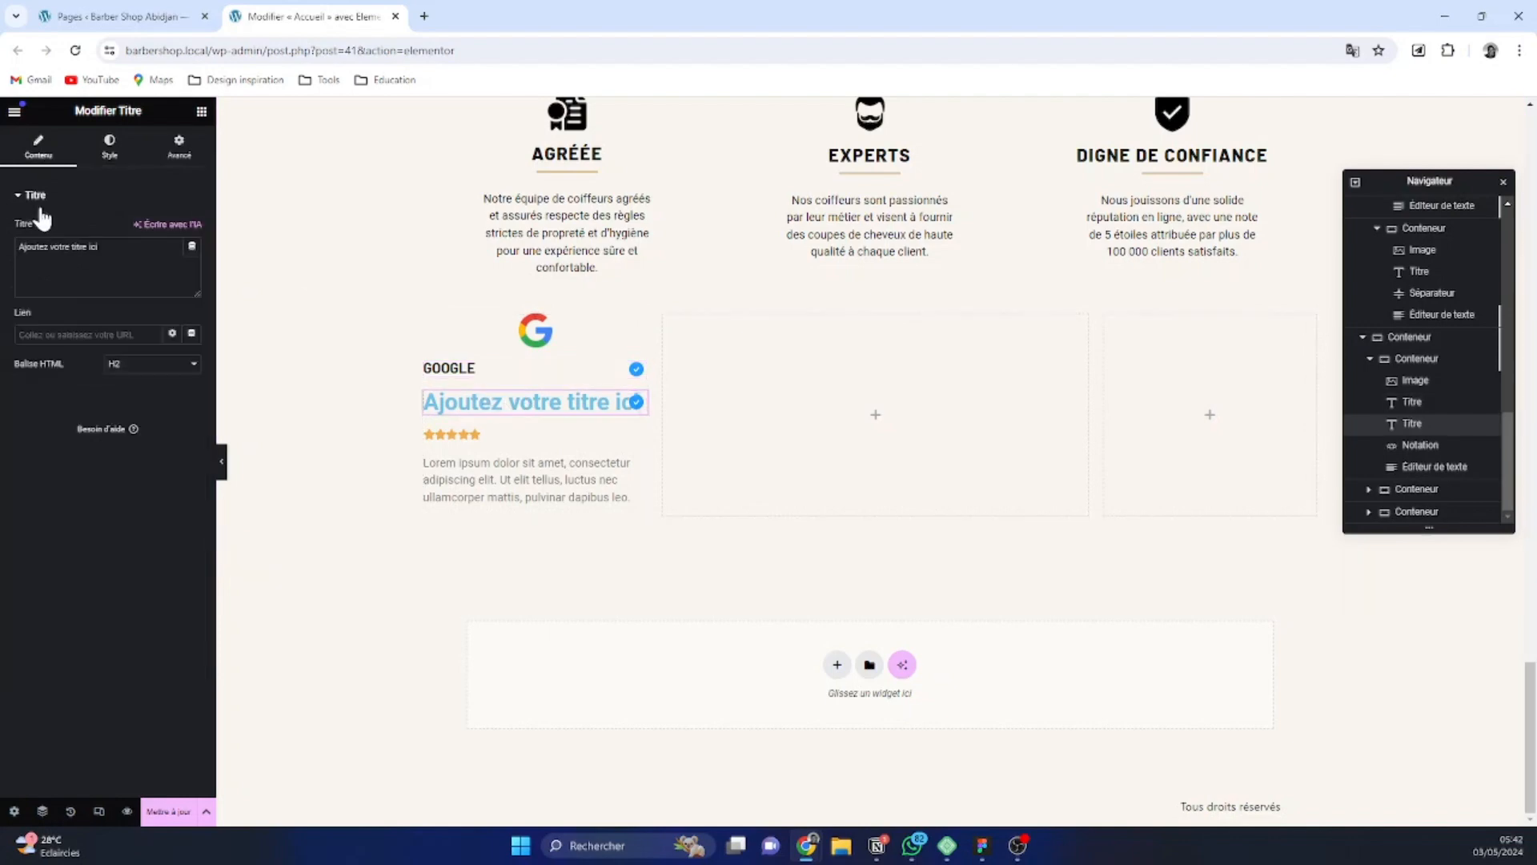
left_click_drag(99, 248, 10, 253)
type("4.9")
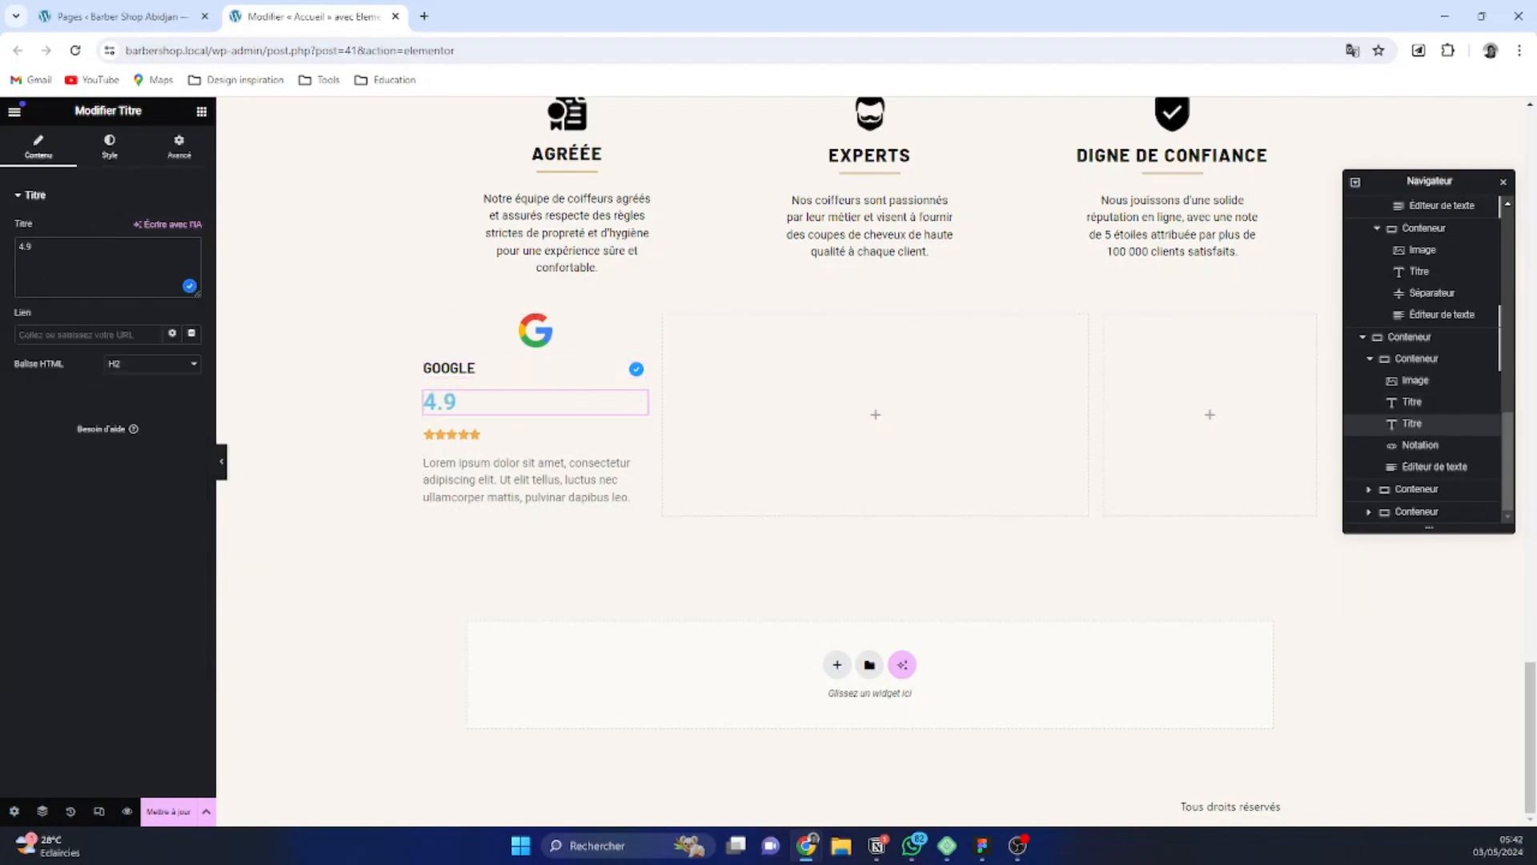
Set the typography of the 4.9 title to the Barlow font at size 80 px
left_click(110, 146)
left_click(191, 289)
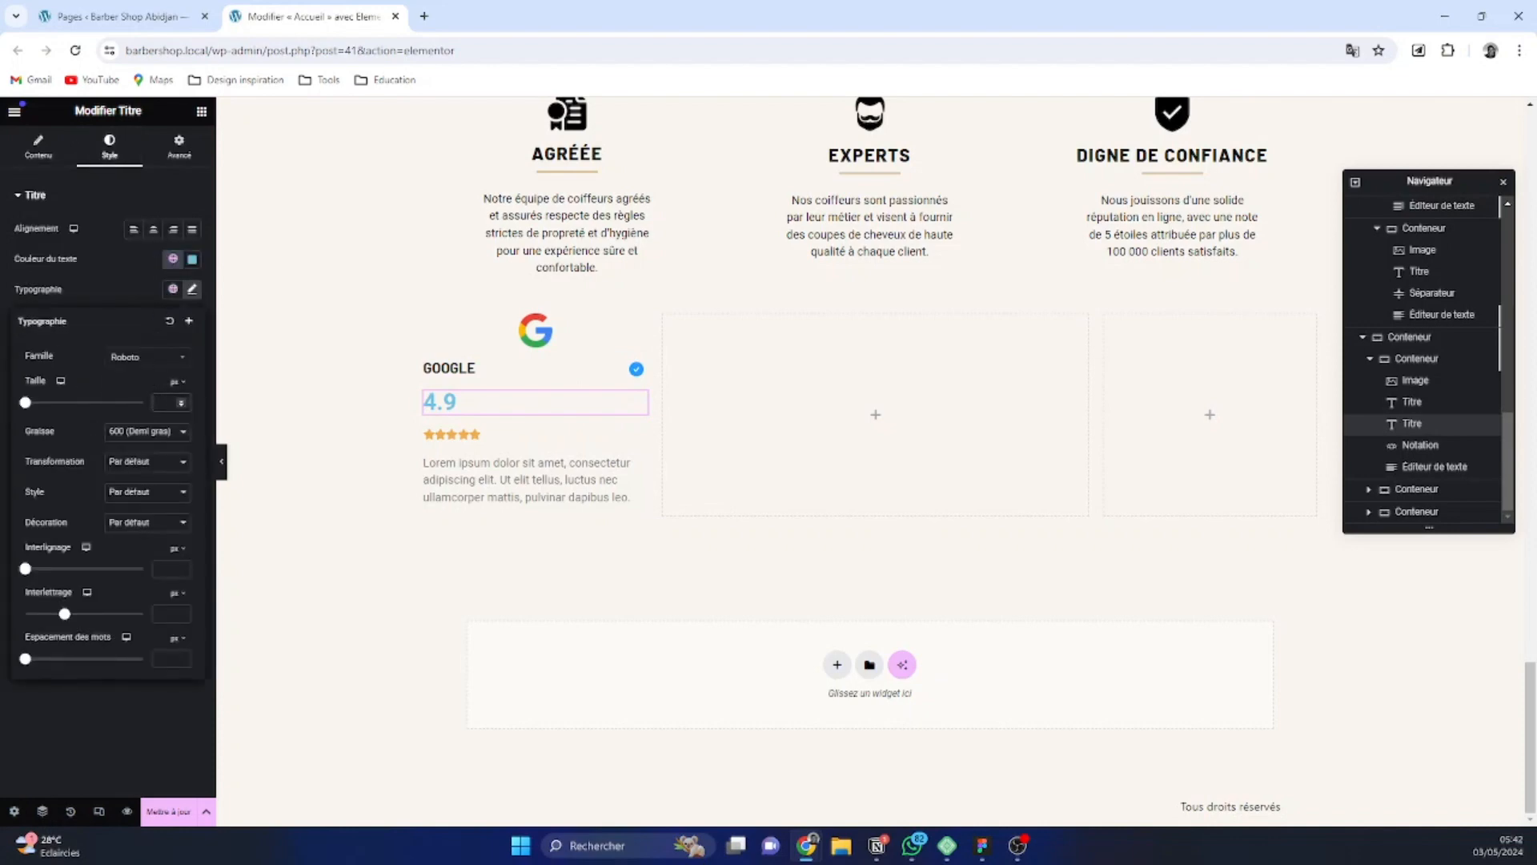
type("48")
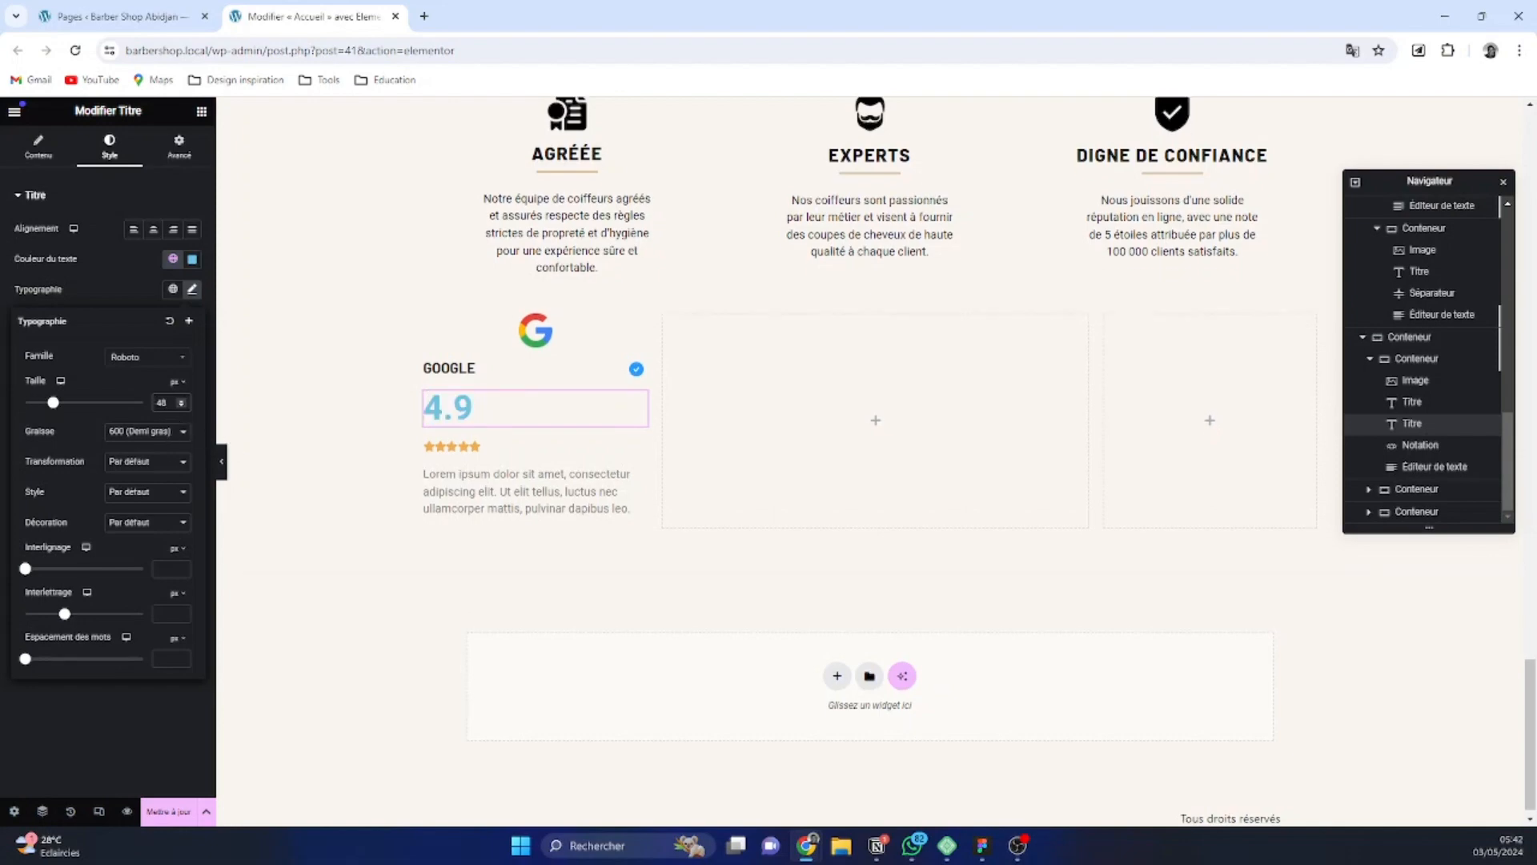
type("72")
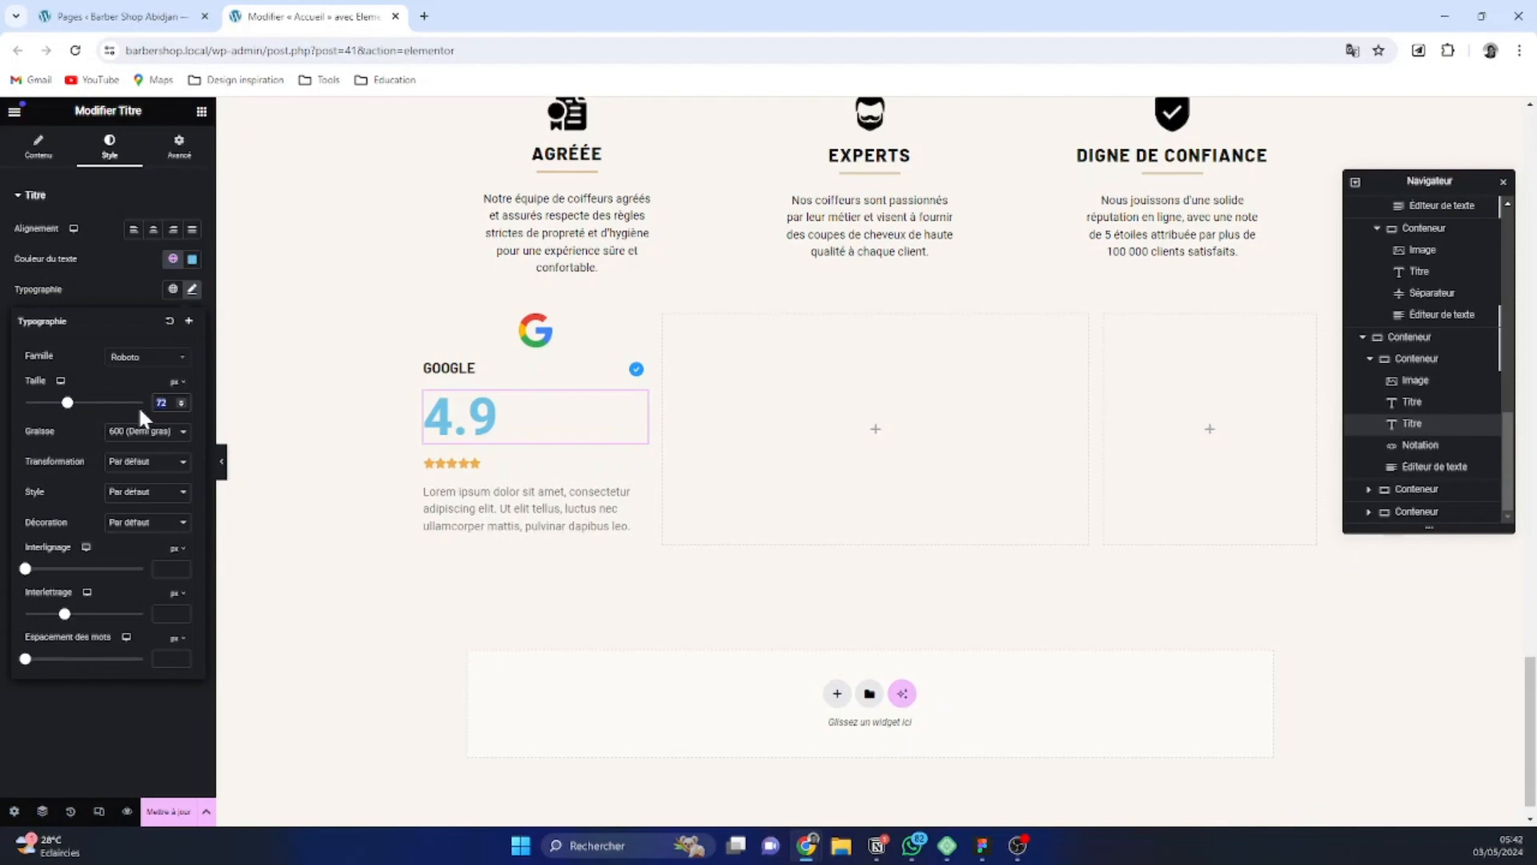
type("80")
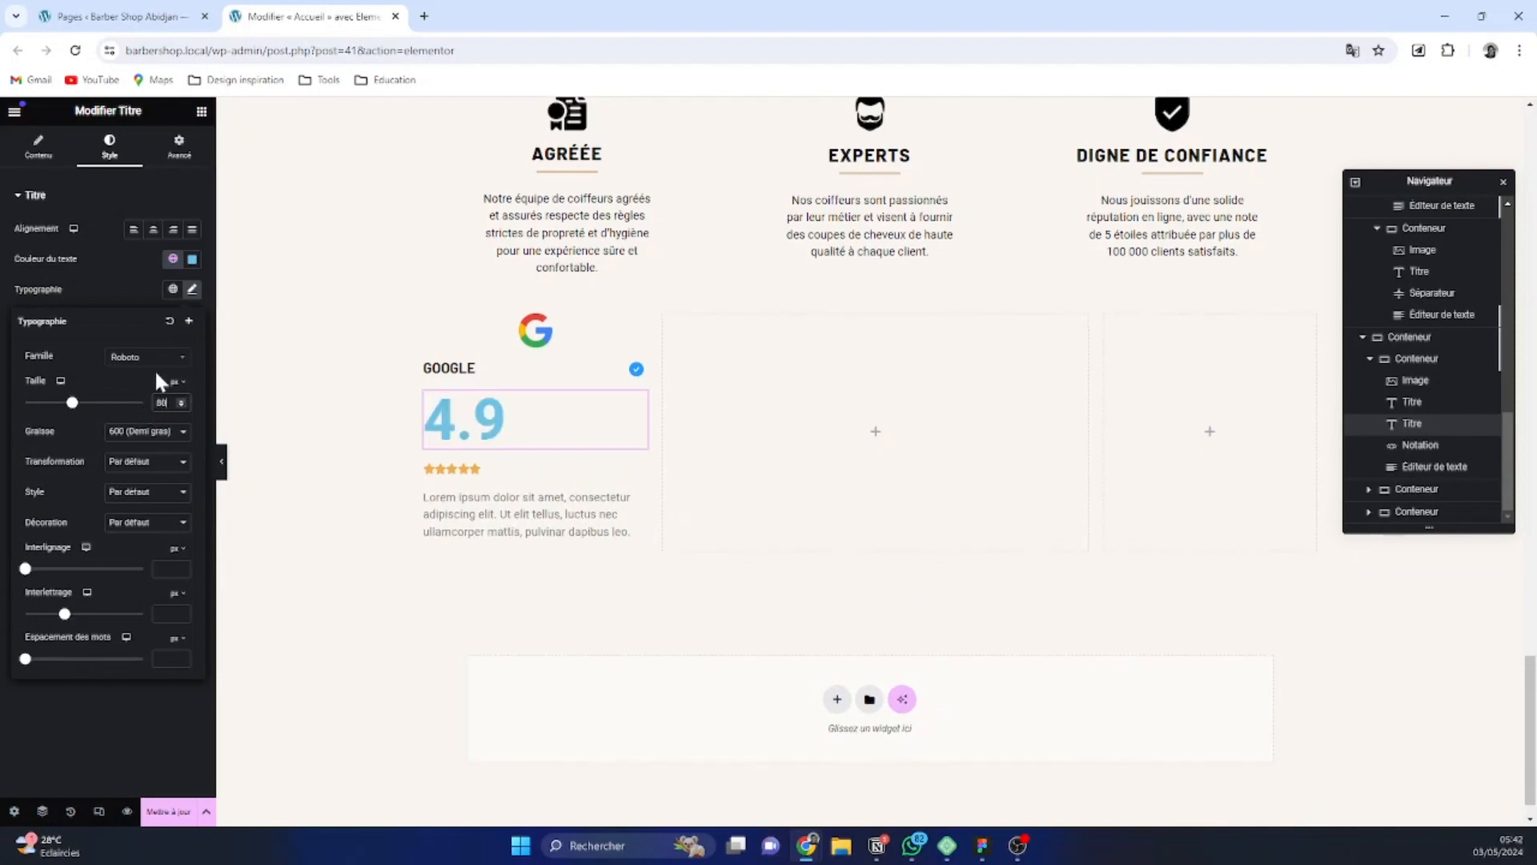
left_click(146, 358)
type("barl")
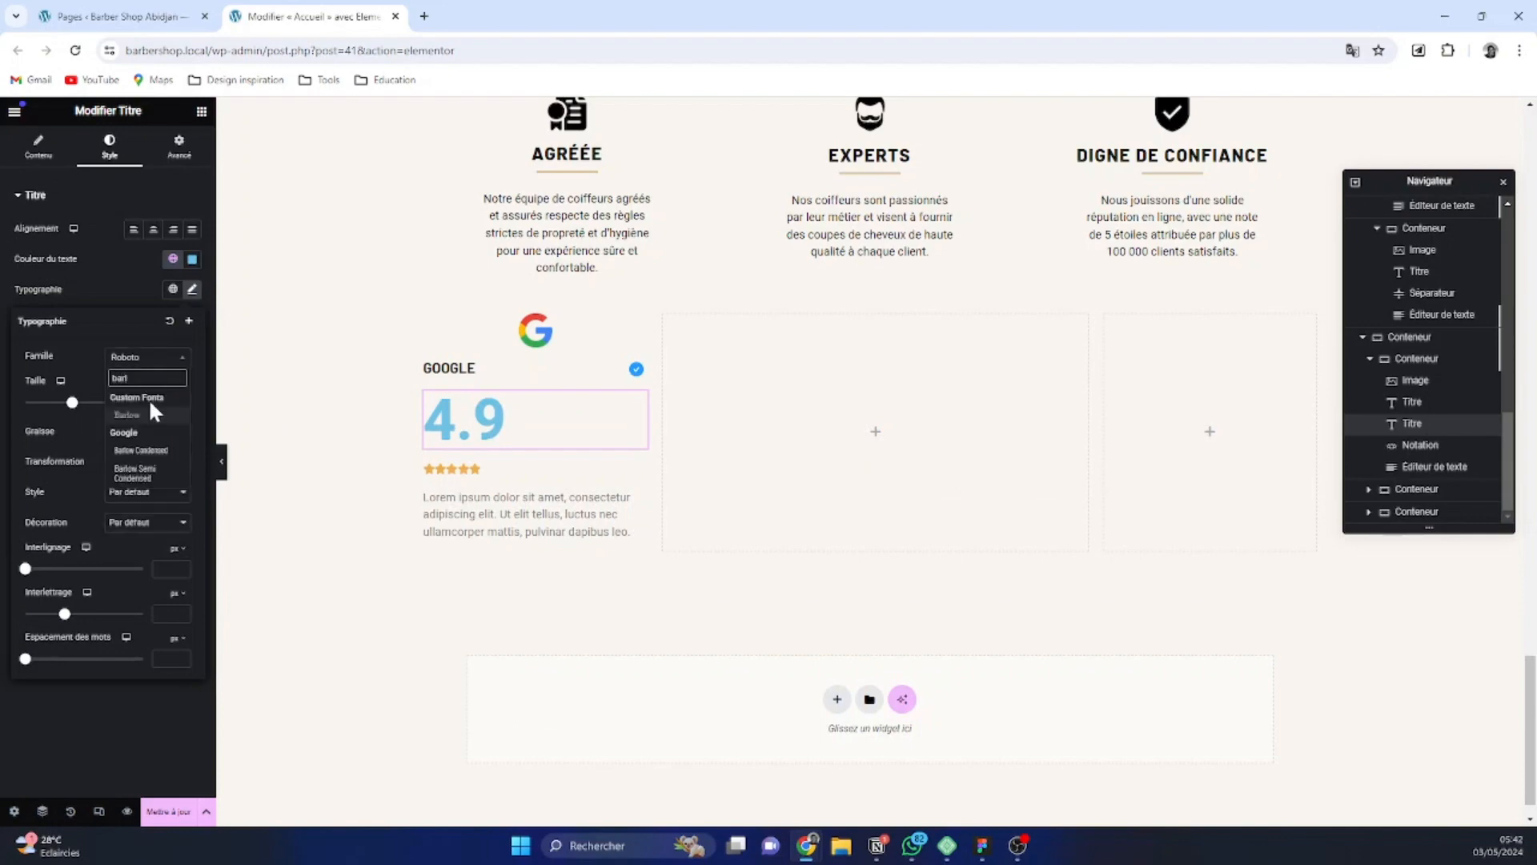
left_click(152, 414)
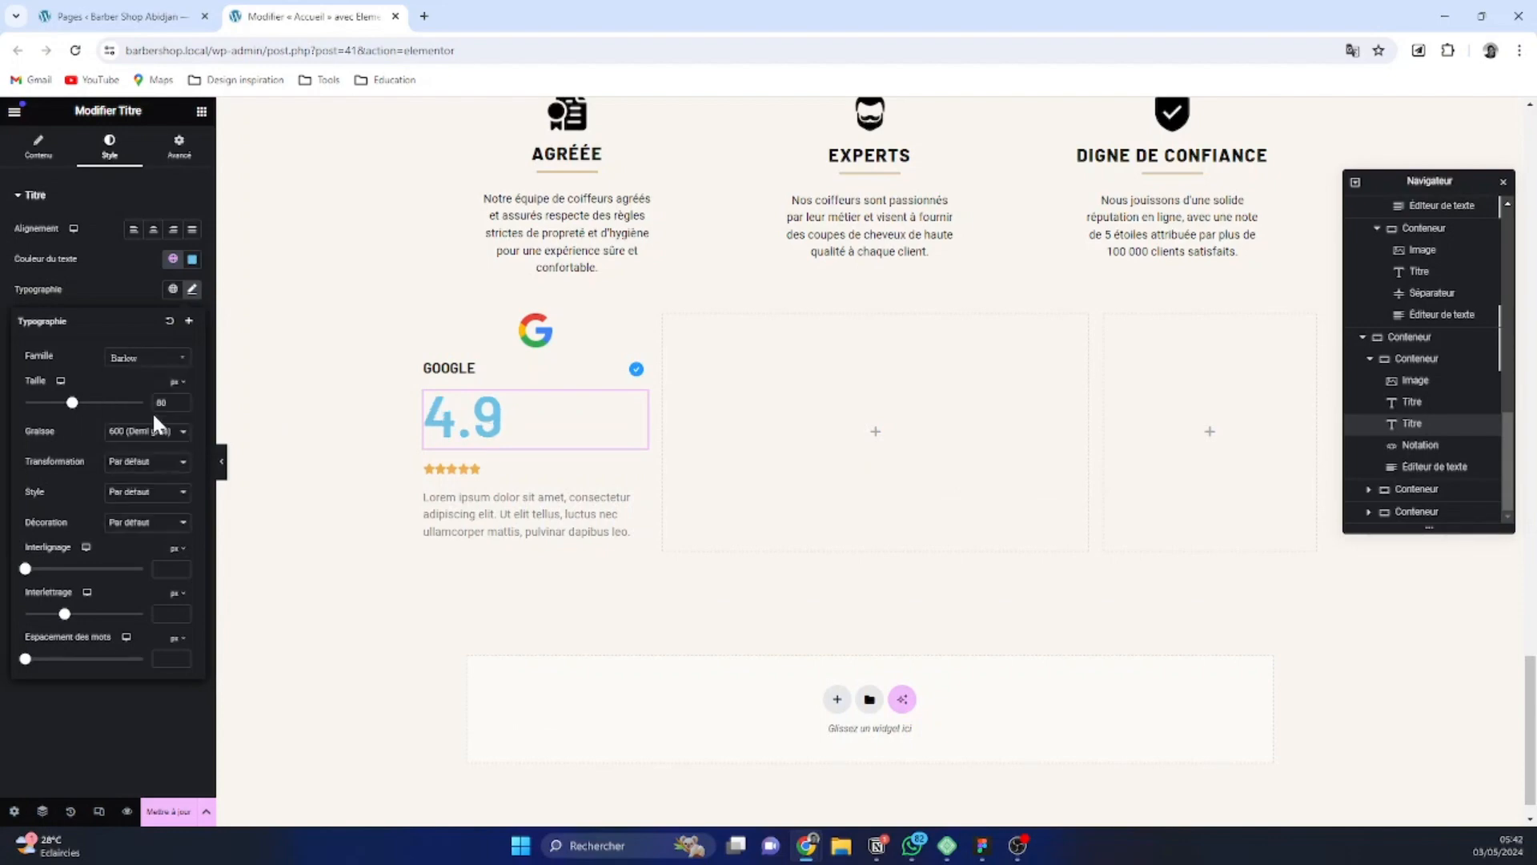
Apply the global Black color to the 4.9 title
left_click(174, 264)
scroll(95, 448, "down", 1)
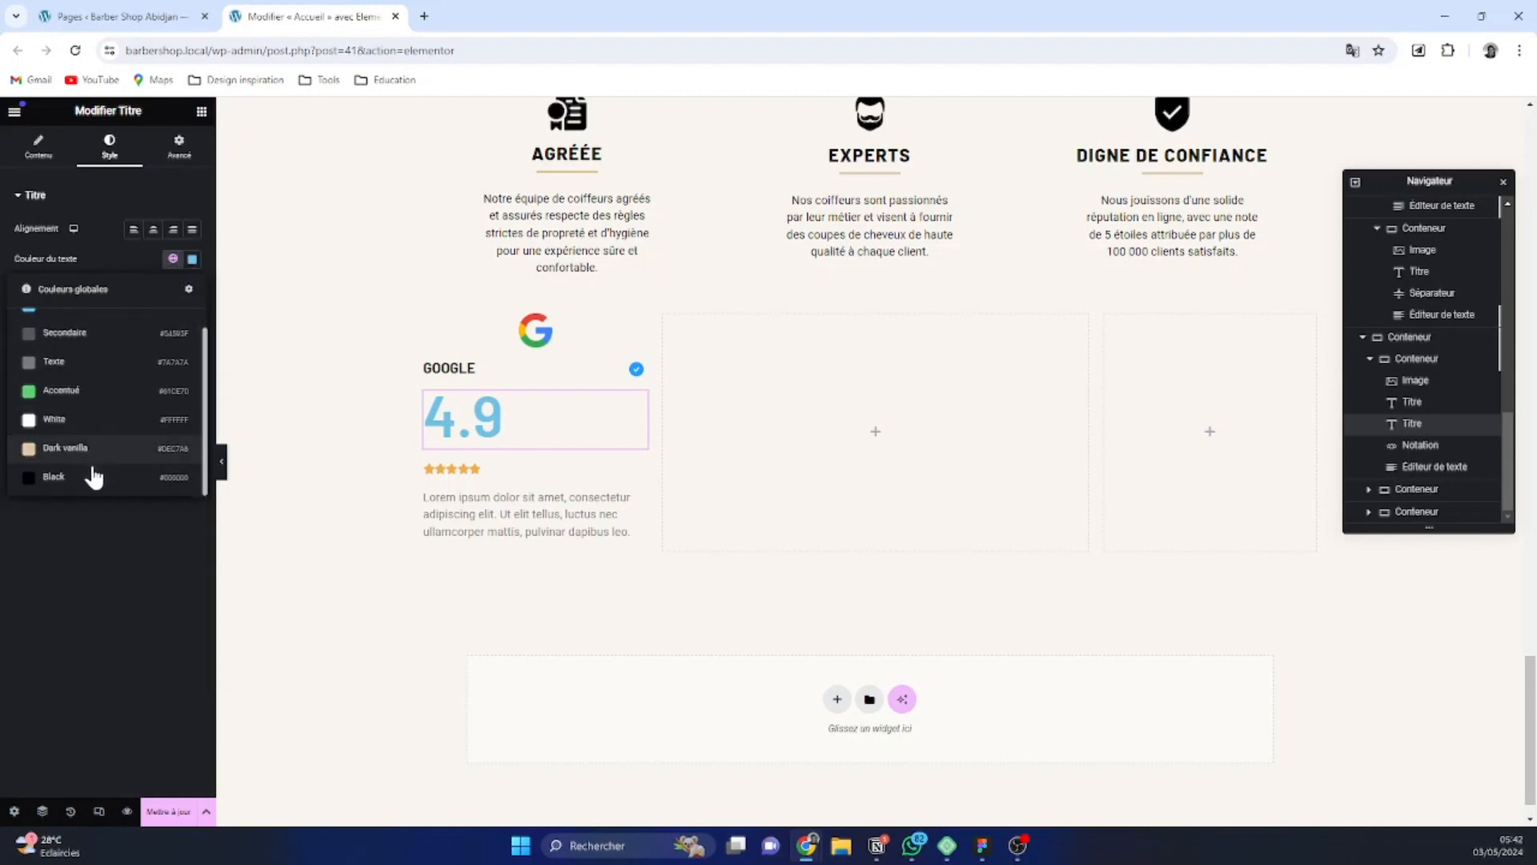
left_click(94, 477)
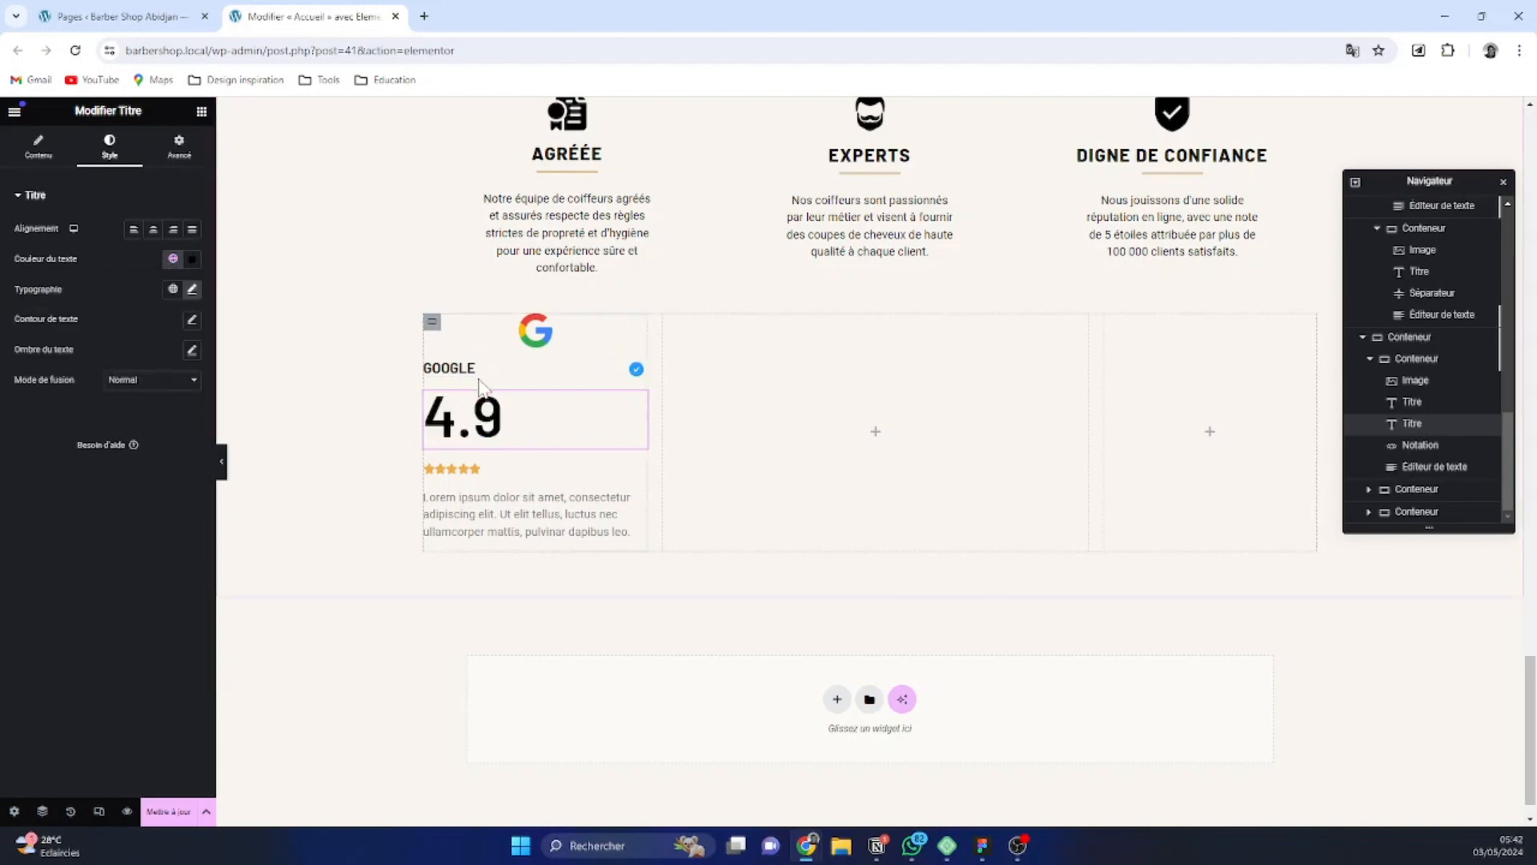
Replace the Lorem ipsum paragraph below the star rating with "+196 avis"
left_click(541, 532)
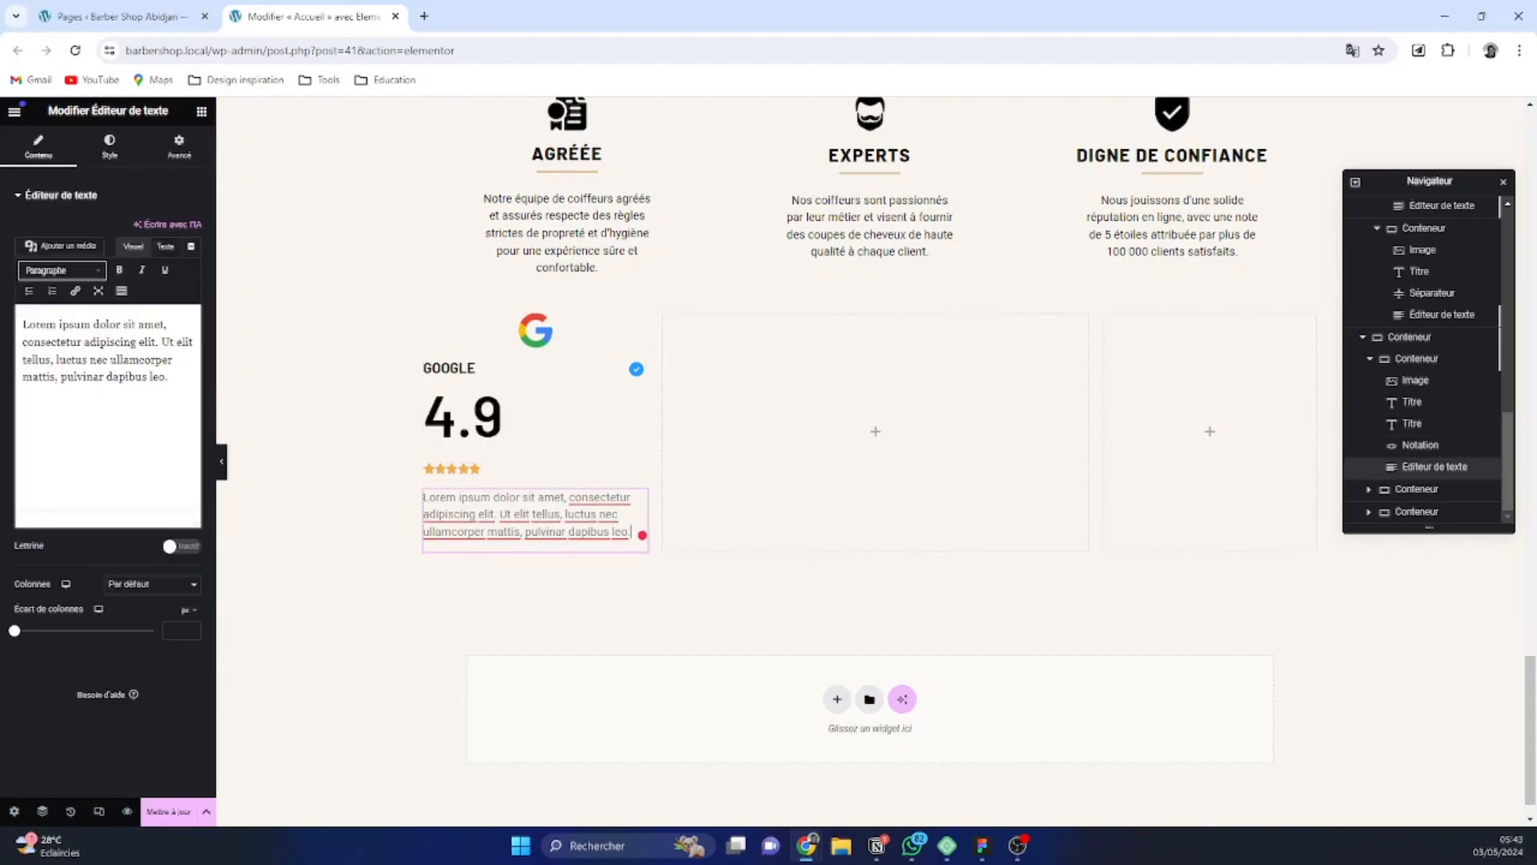
left_click_drag(171, 378, 23, 325)
key("BackSpace")
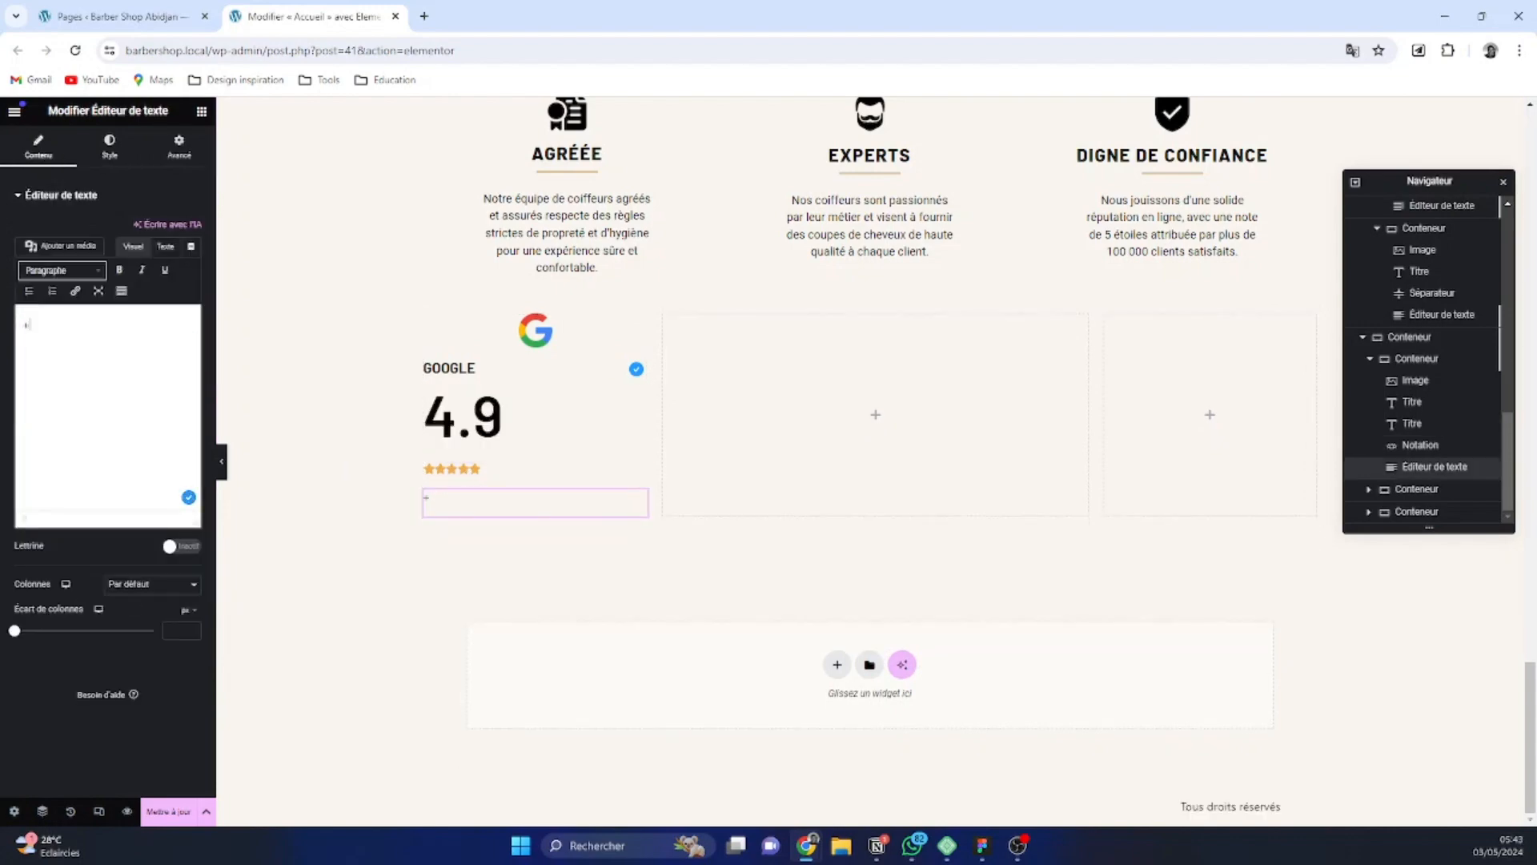
type("+196 avis")
Center the star rating with an icon spacing of 12 px, and switch to Figma
left_click(501, 466)
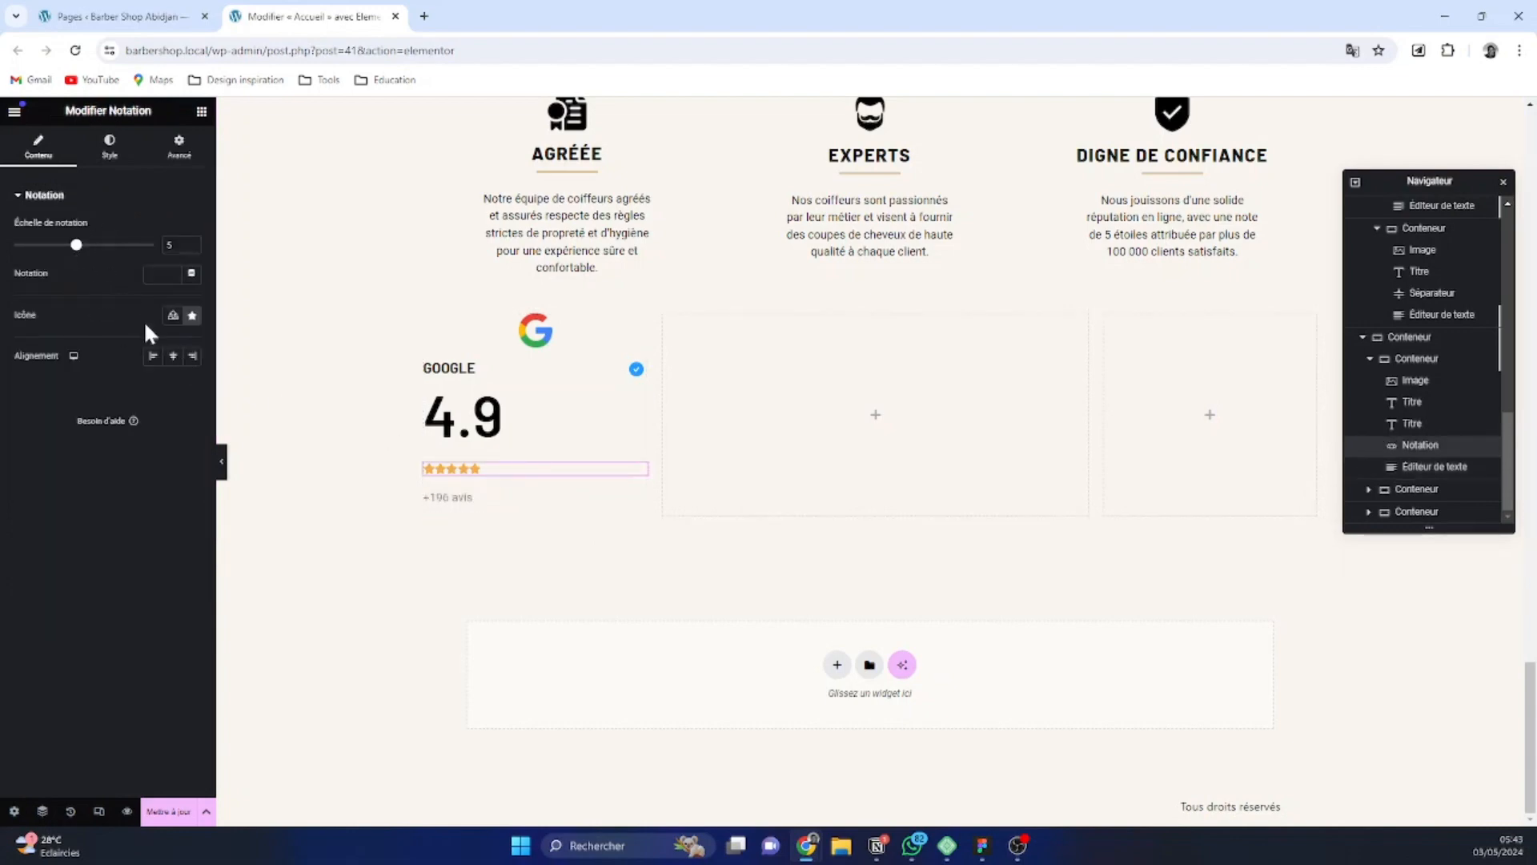
left_click(172, 357)
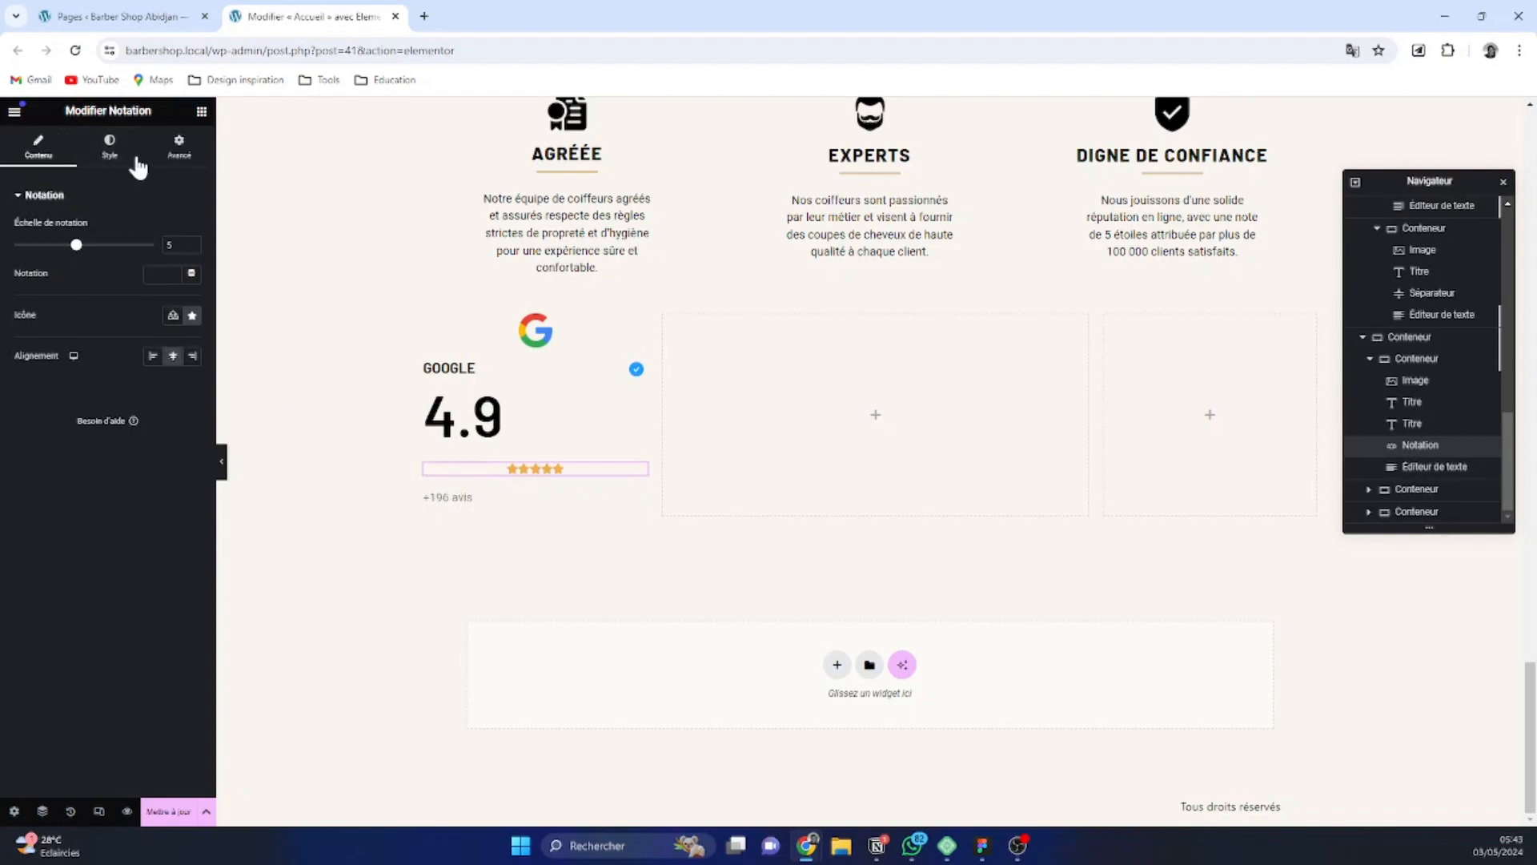
left_click(112, 152)
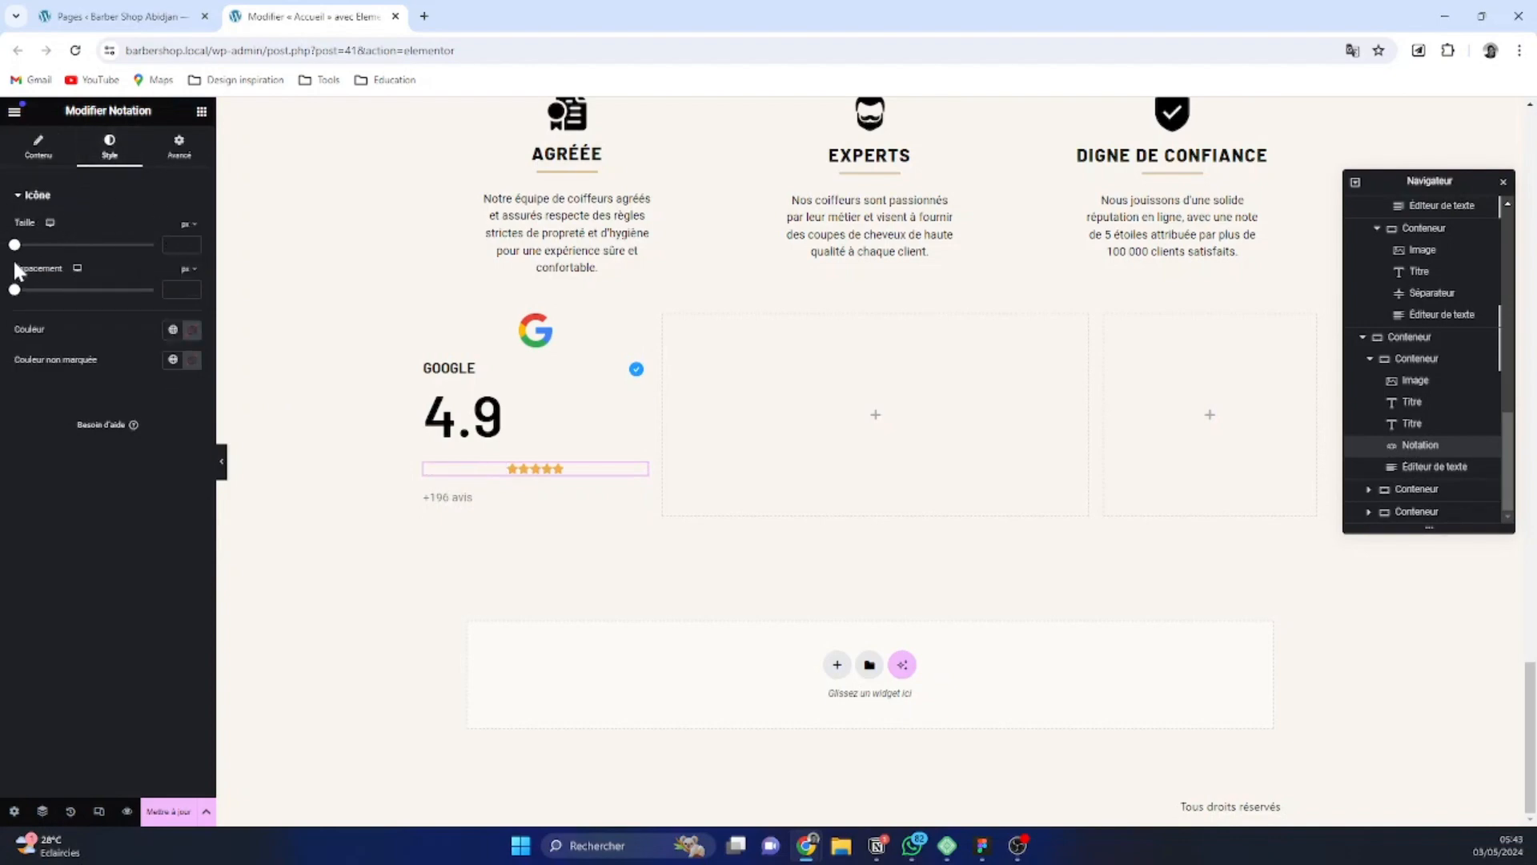
left_click_drag(14, 290, 35, 298)
key("alt+Tab")
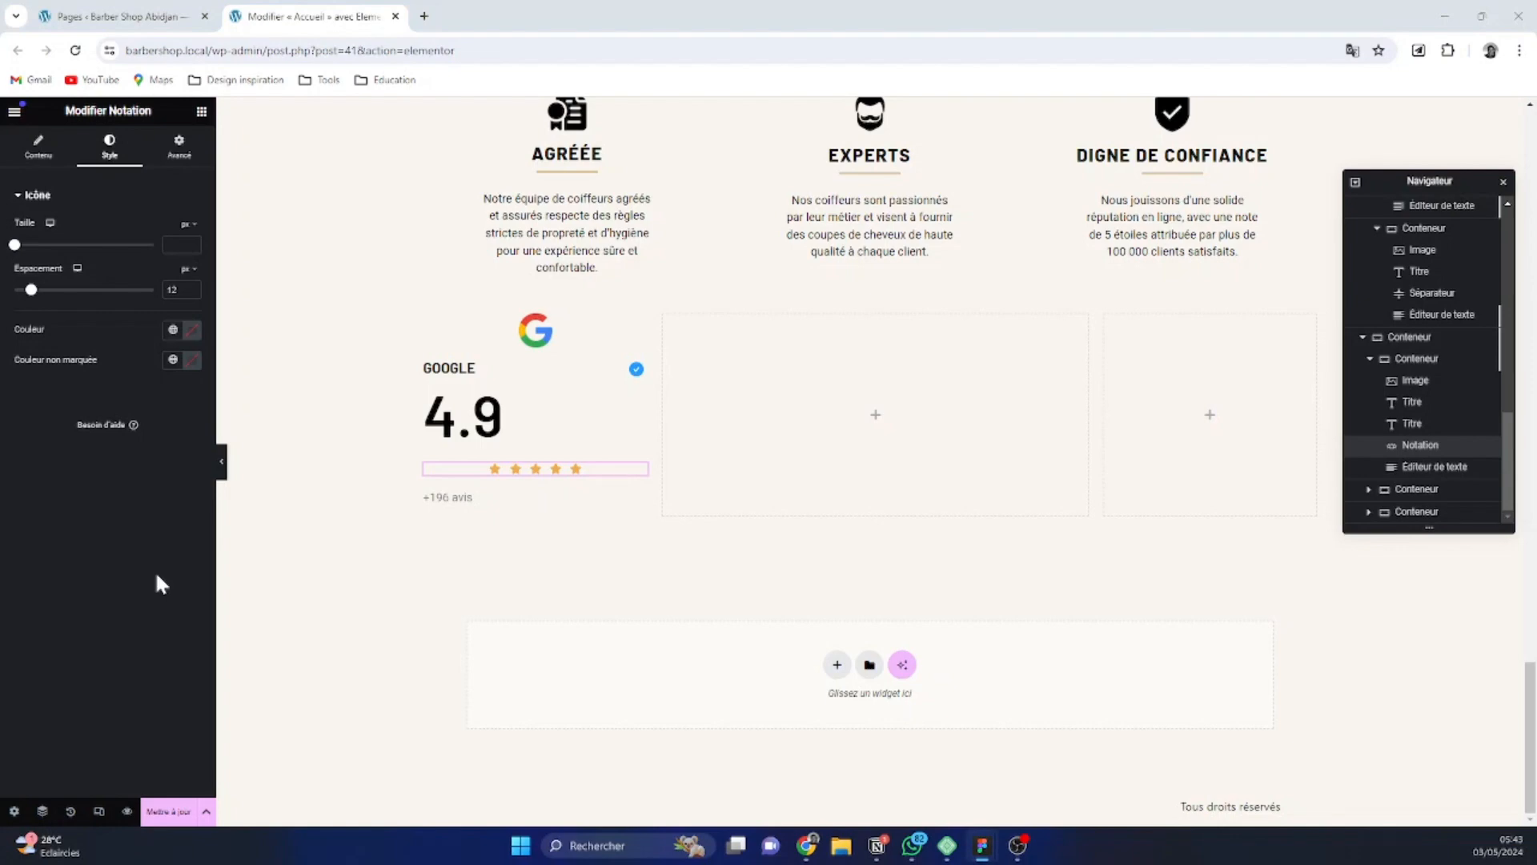
Set the star rating's icon color to the custom hex value F2C94C copied from the design
left_click(173, 329)
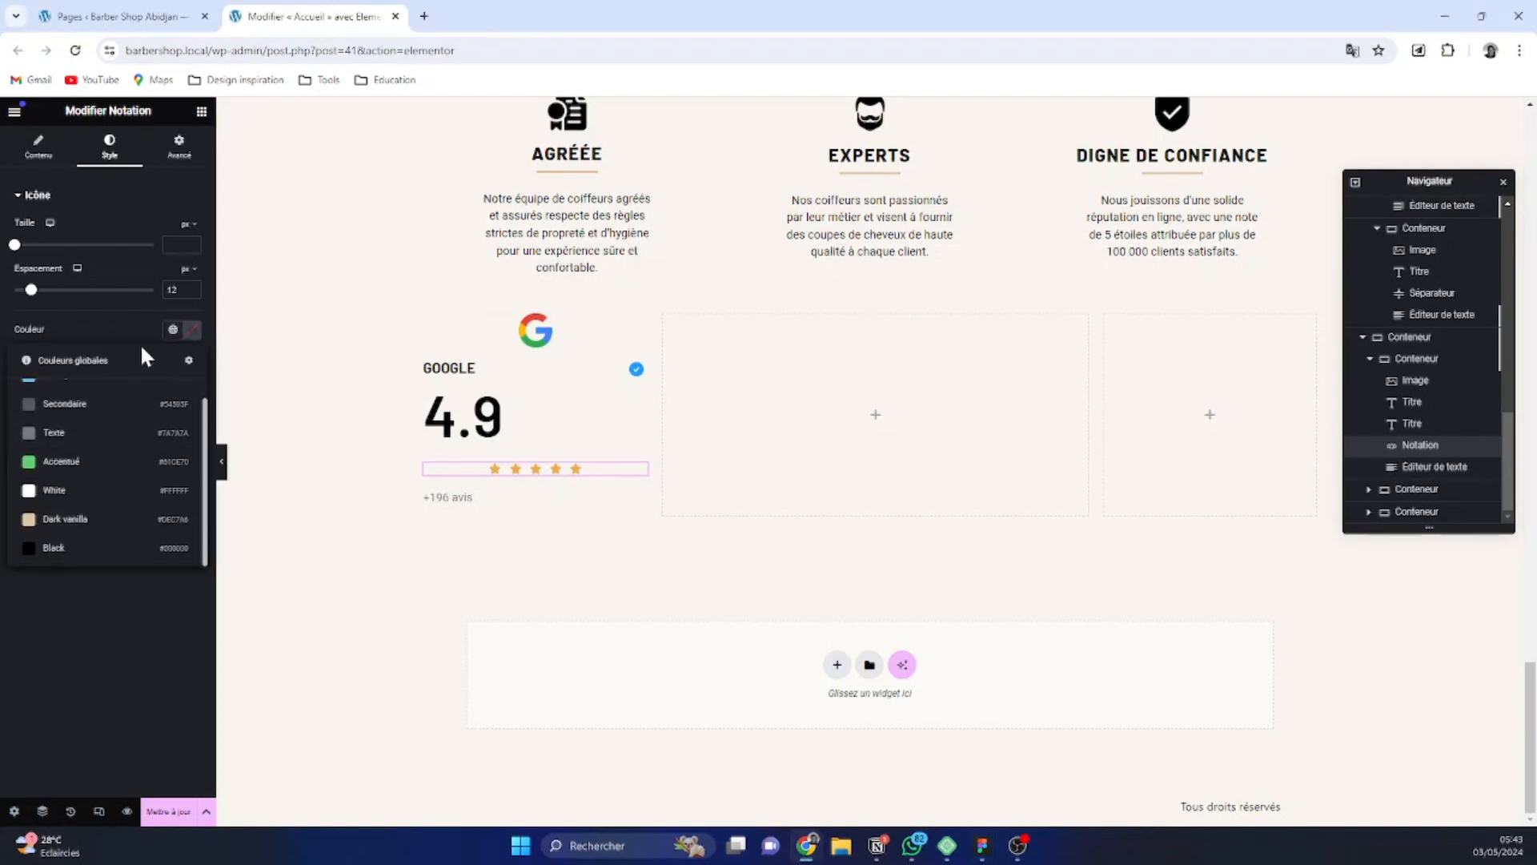
left_click(193, 329)
type("F2C94C")
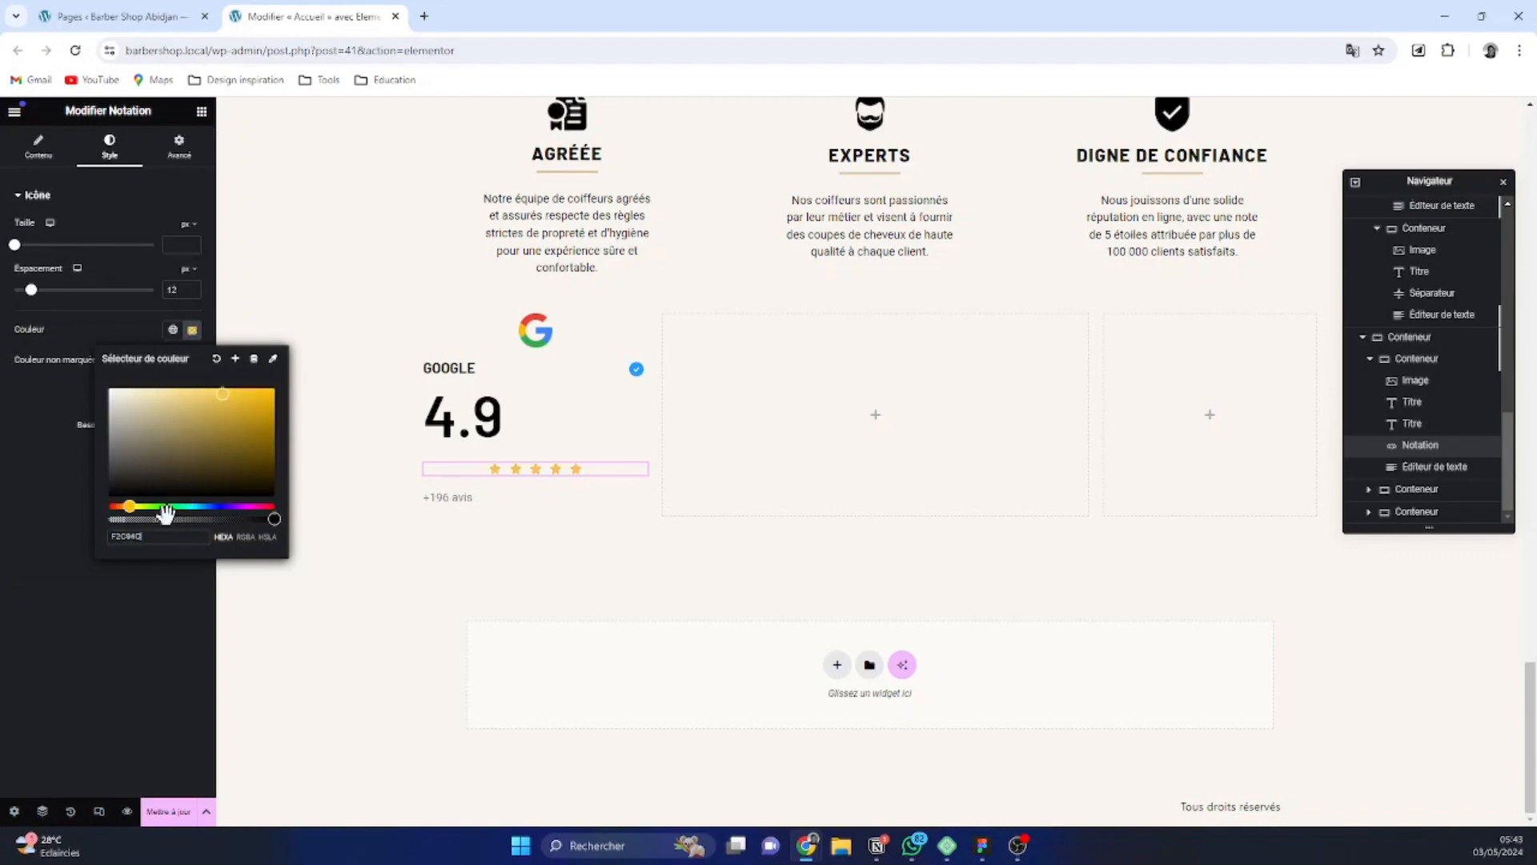
left_click(130, 589)
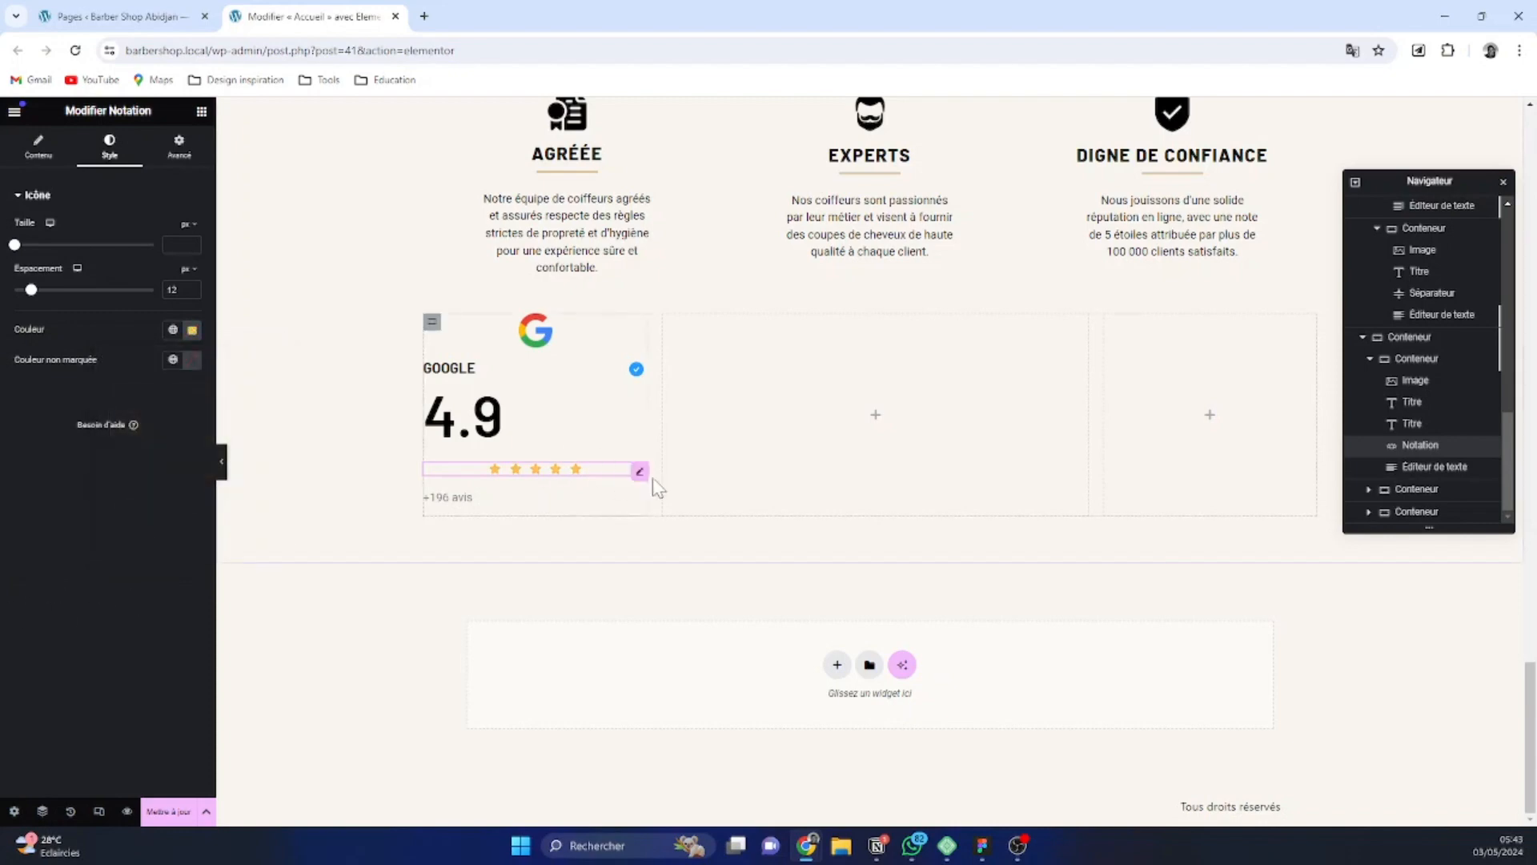
Save the star rating's color as a new global color named "Orange"
left_click(194, 333)
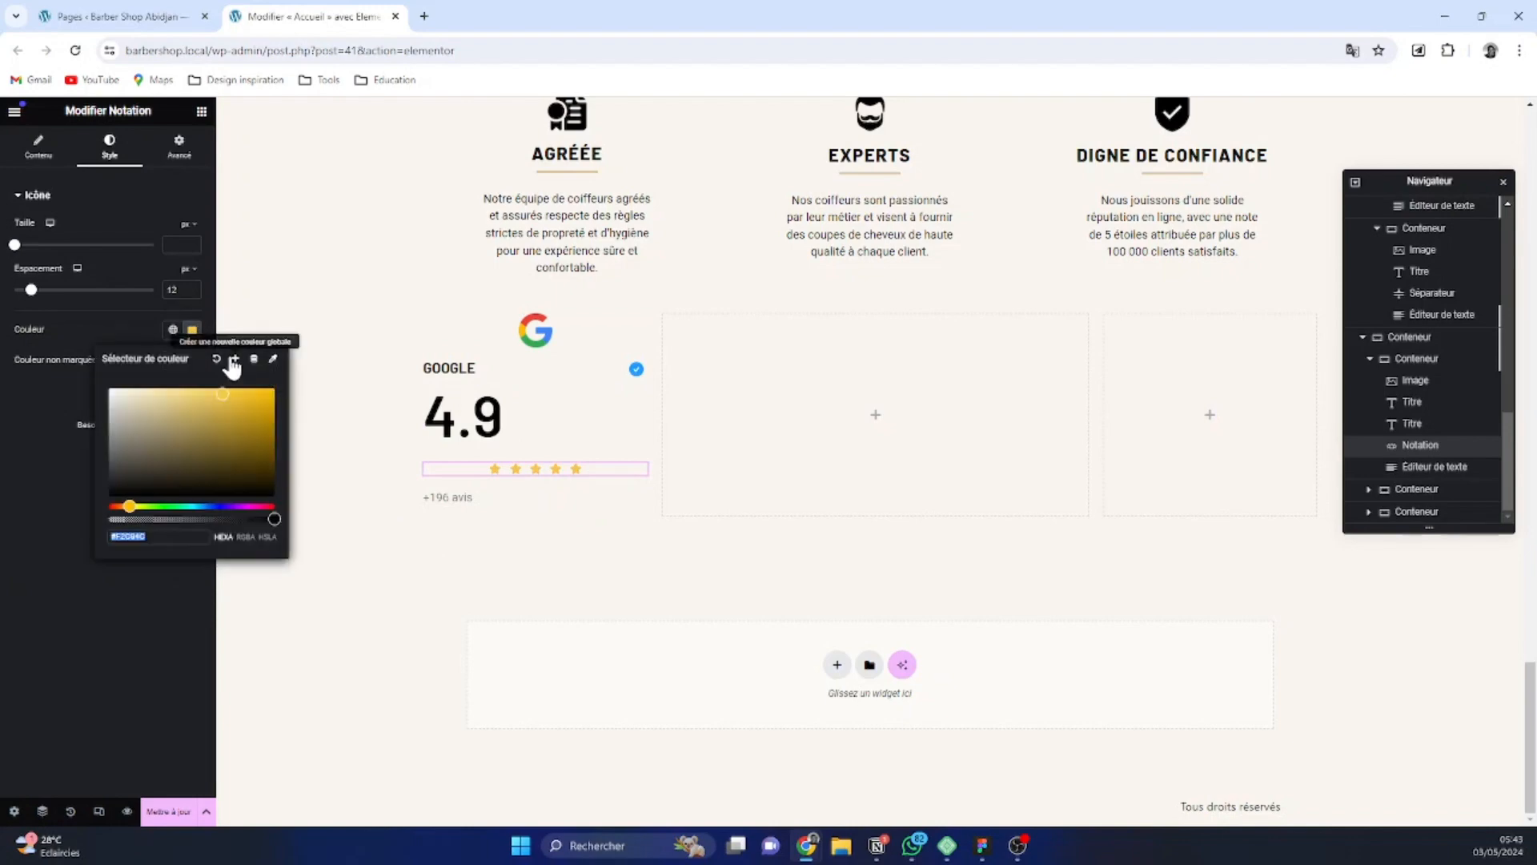
left_click(227, 353)
key("ctrl+a")
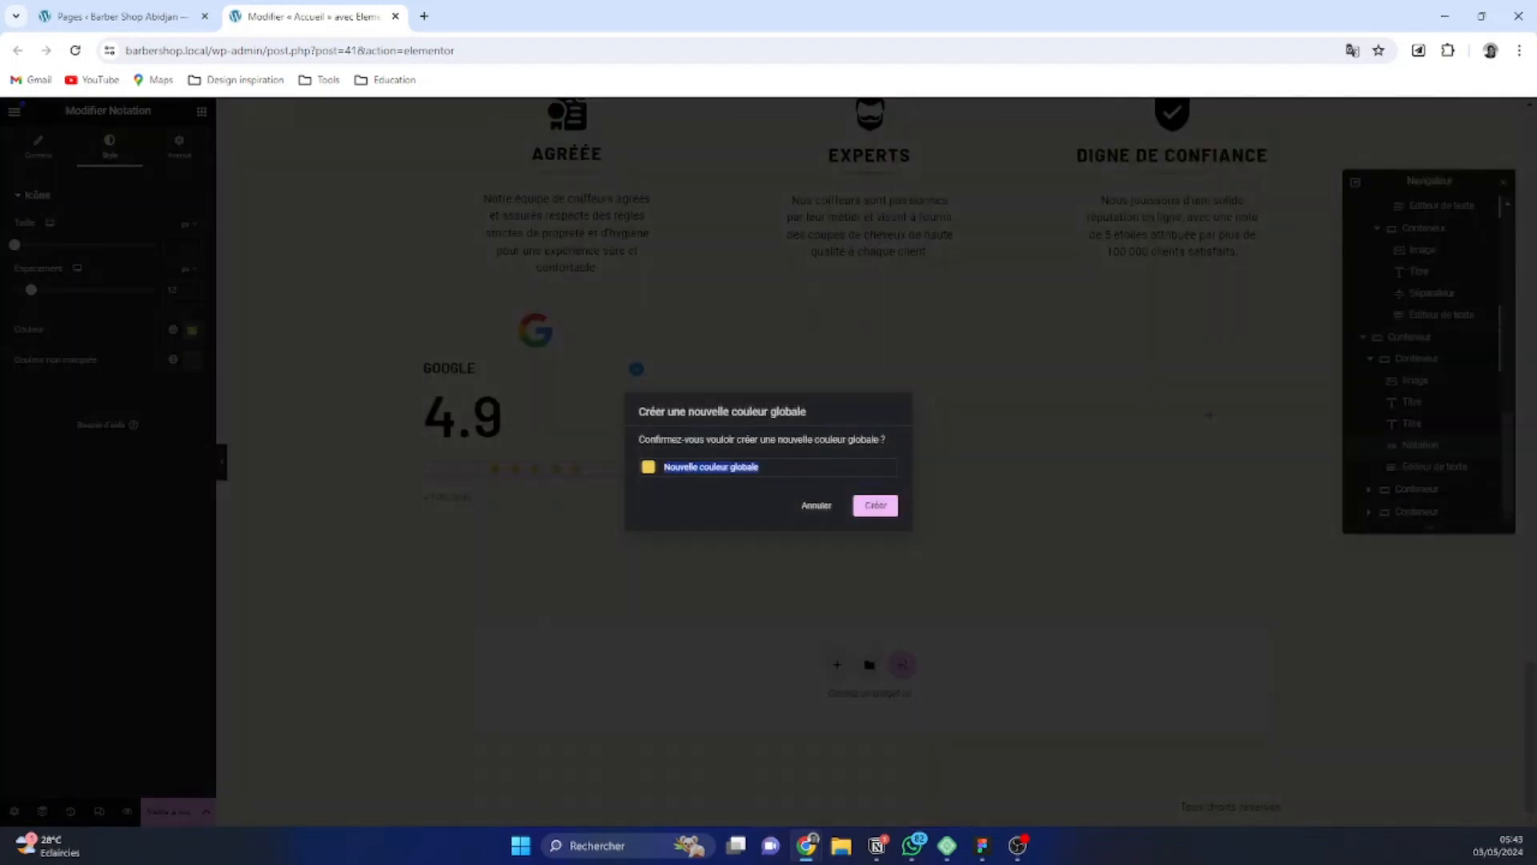
type("PO")
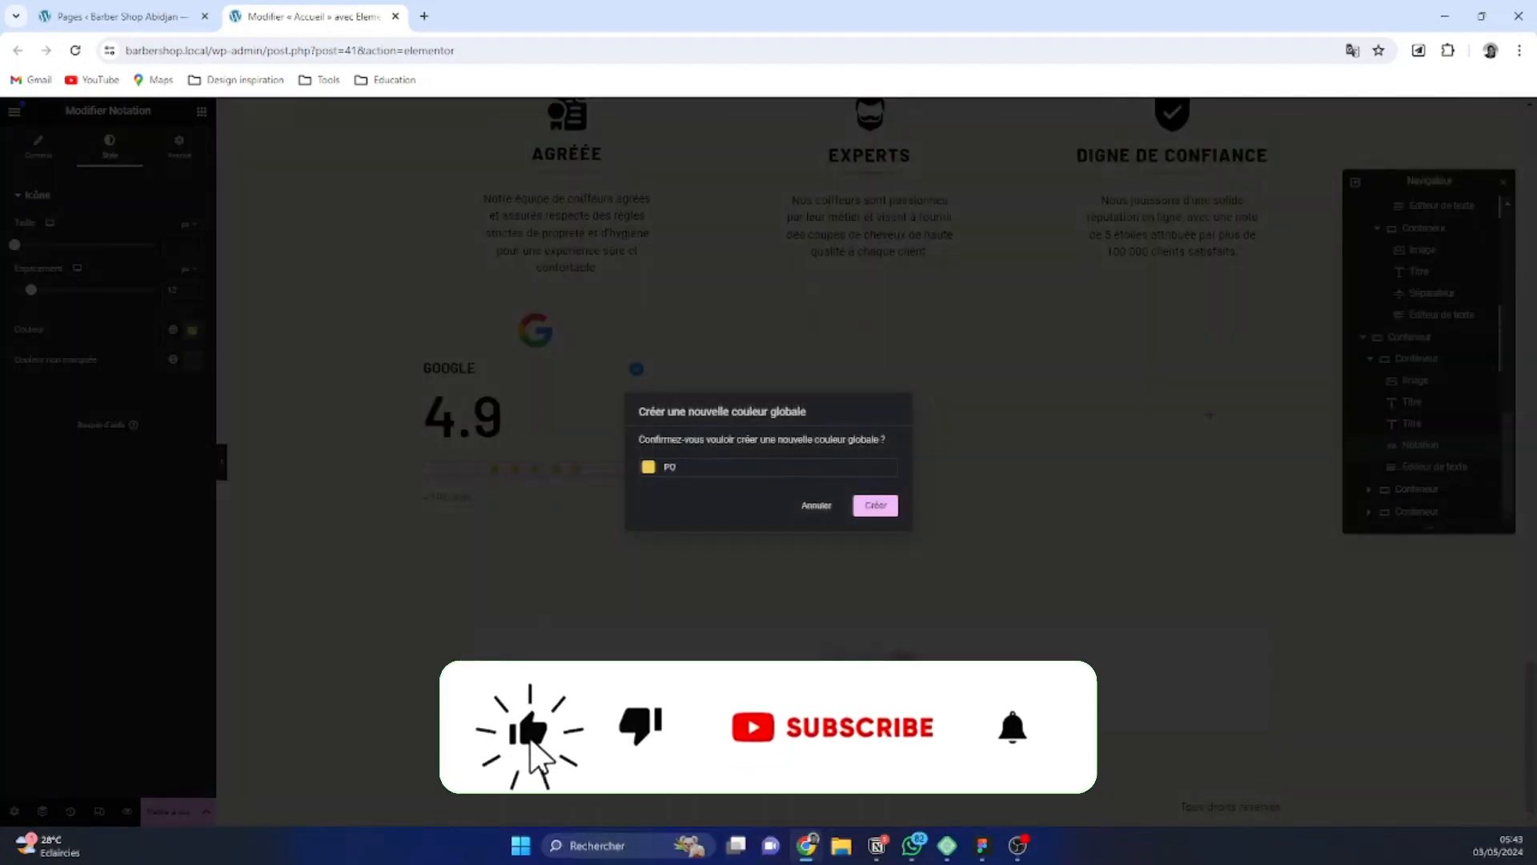
key("BackSpace")
key("BackSpace")
type("Orange")
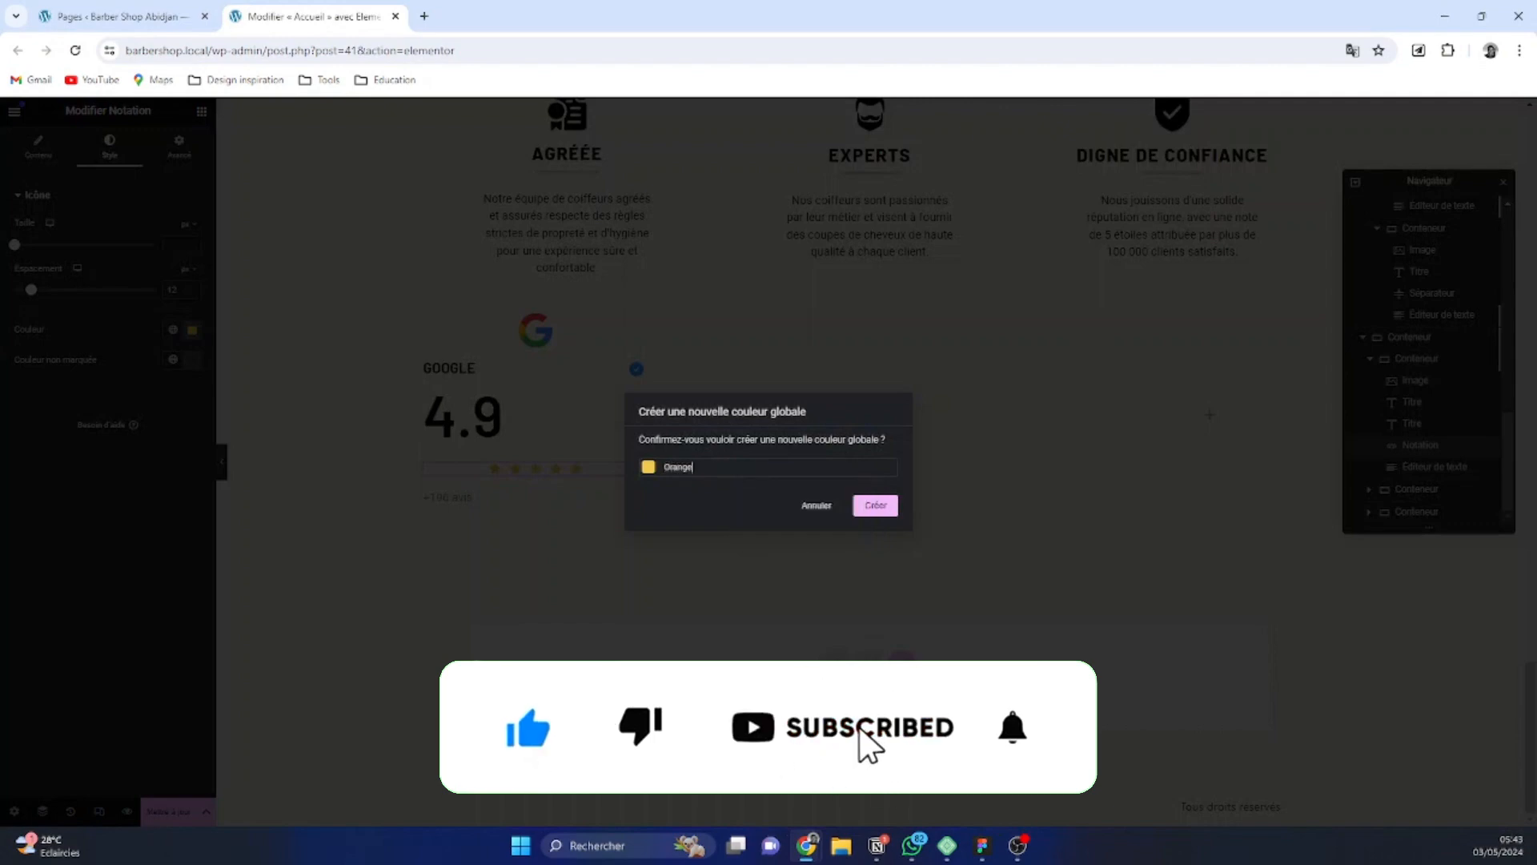
left_click(871, 507)
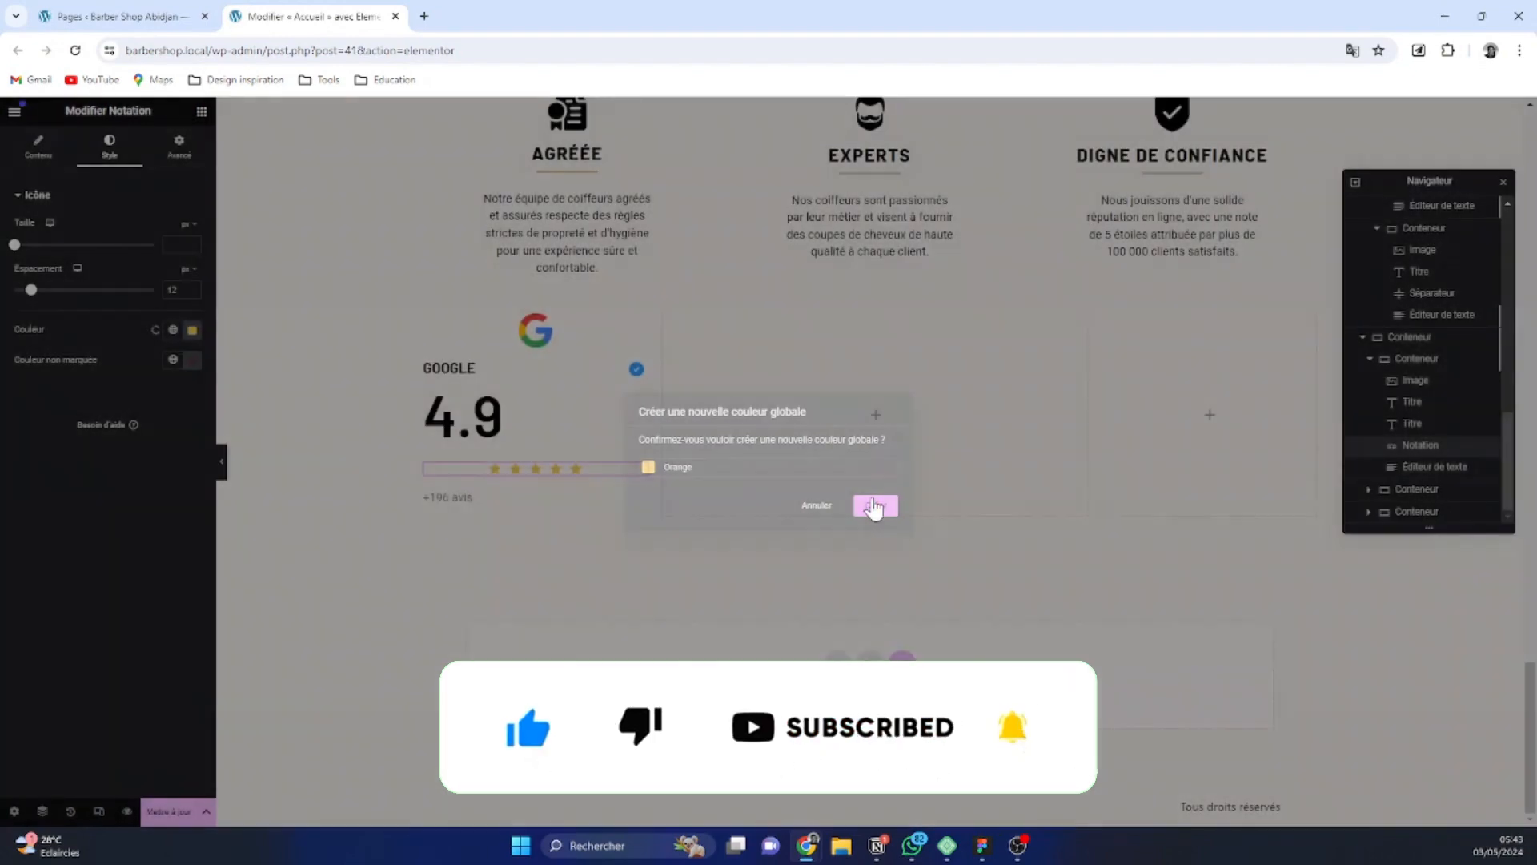
Align the elements of the Google review container to the center
left_click(1417, 358)
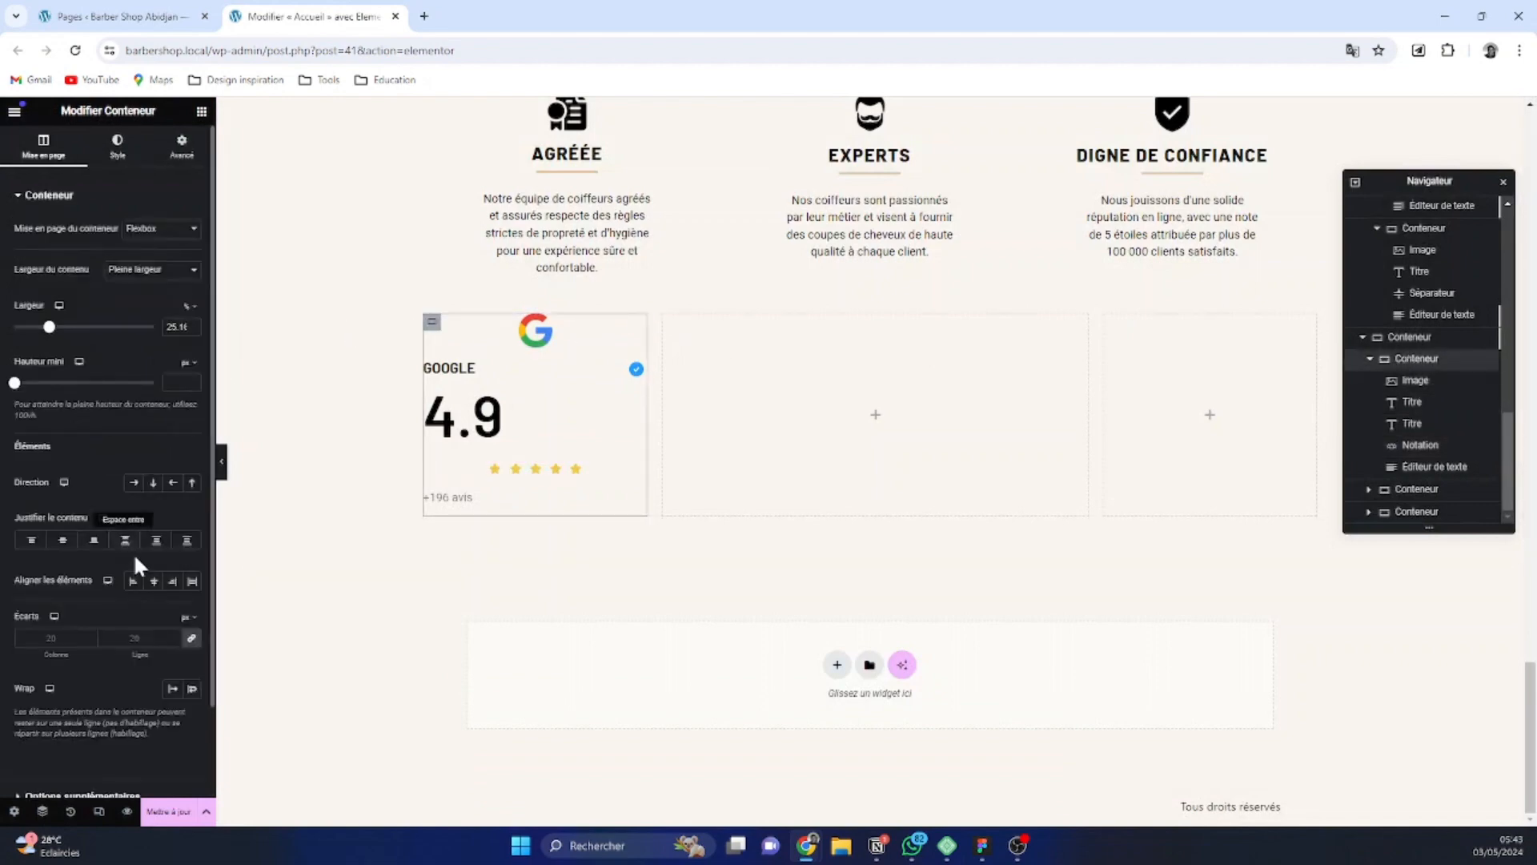
left_click(152, 581)
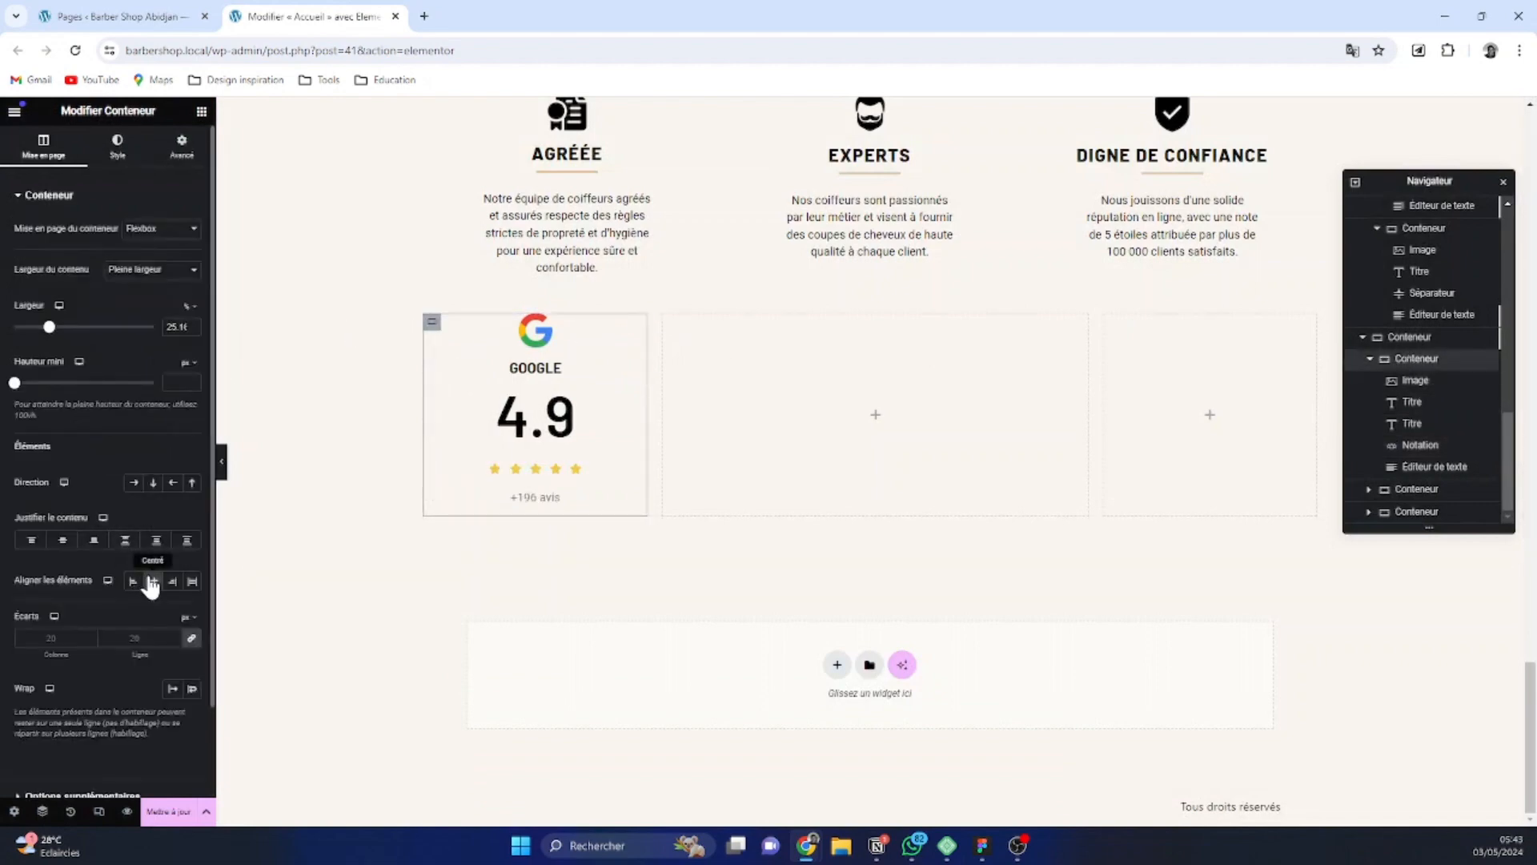
left_click(192, 639)
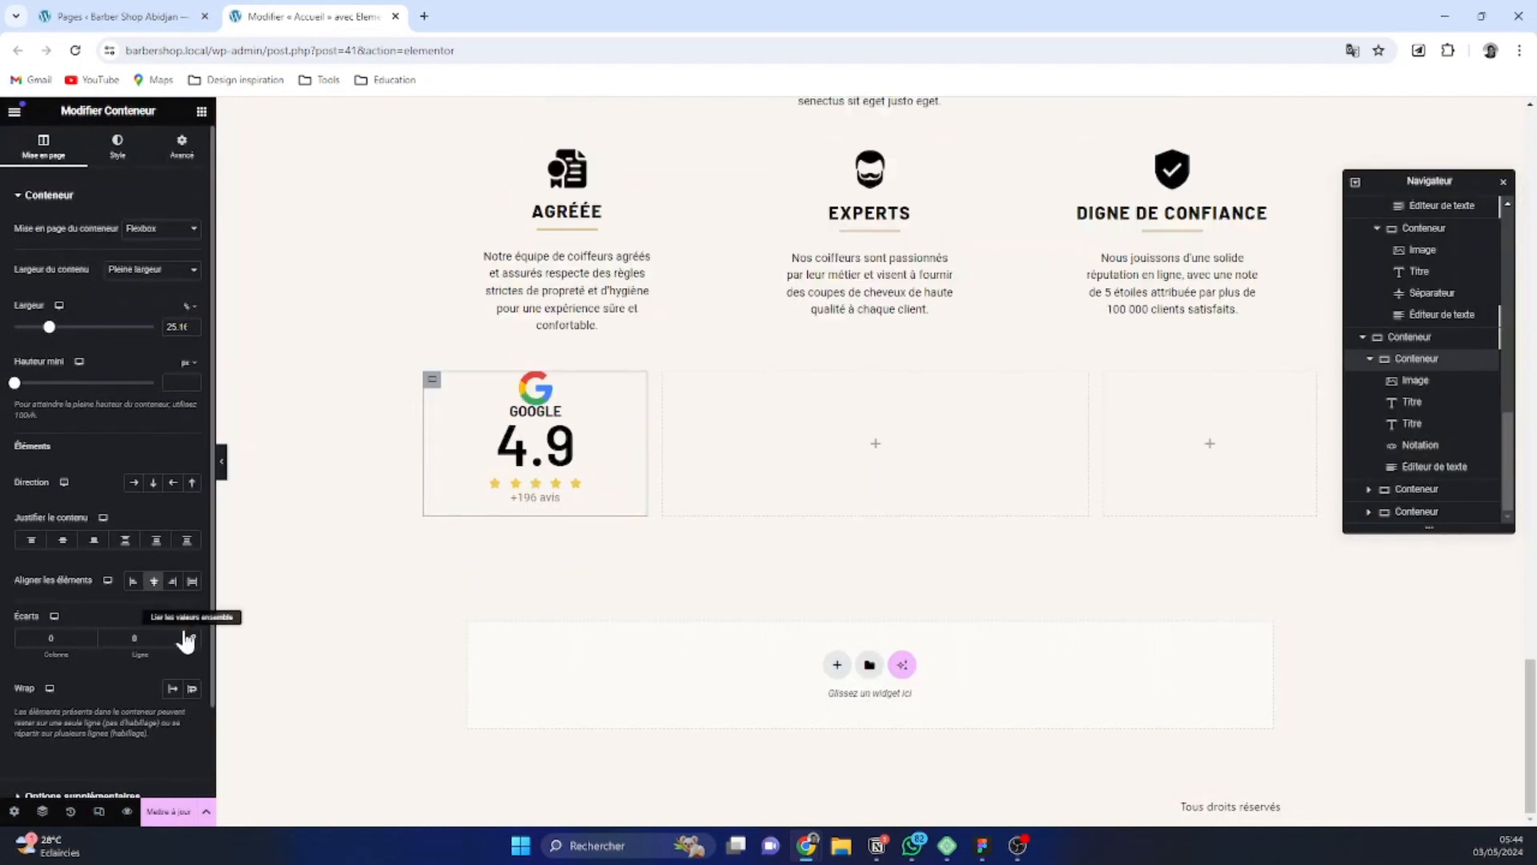
left_click(189, 618)
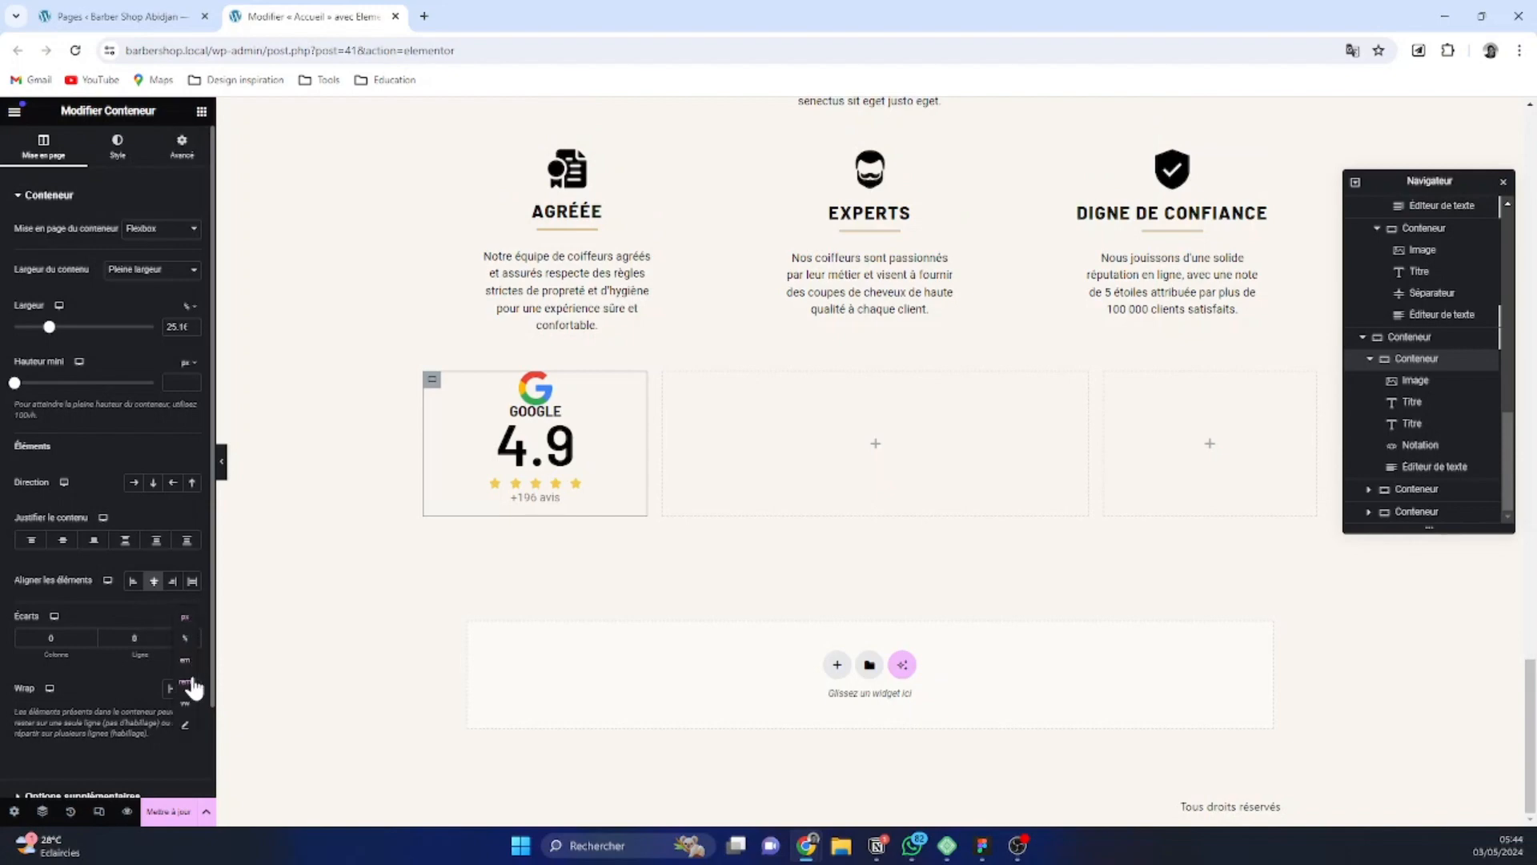
left_click(189, 682)
left_click(172, 635)
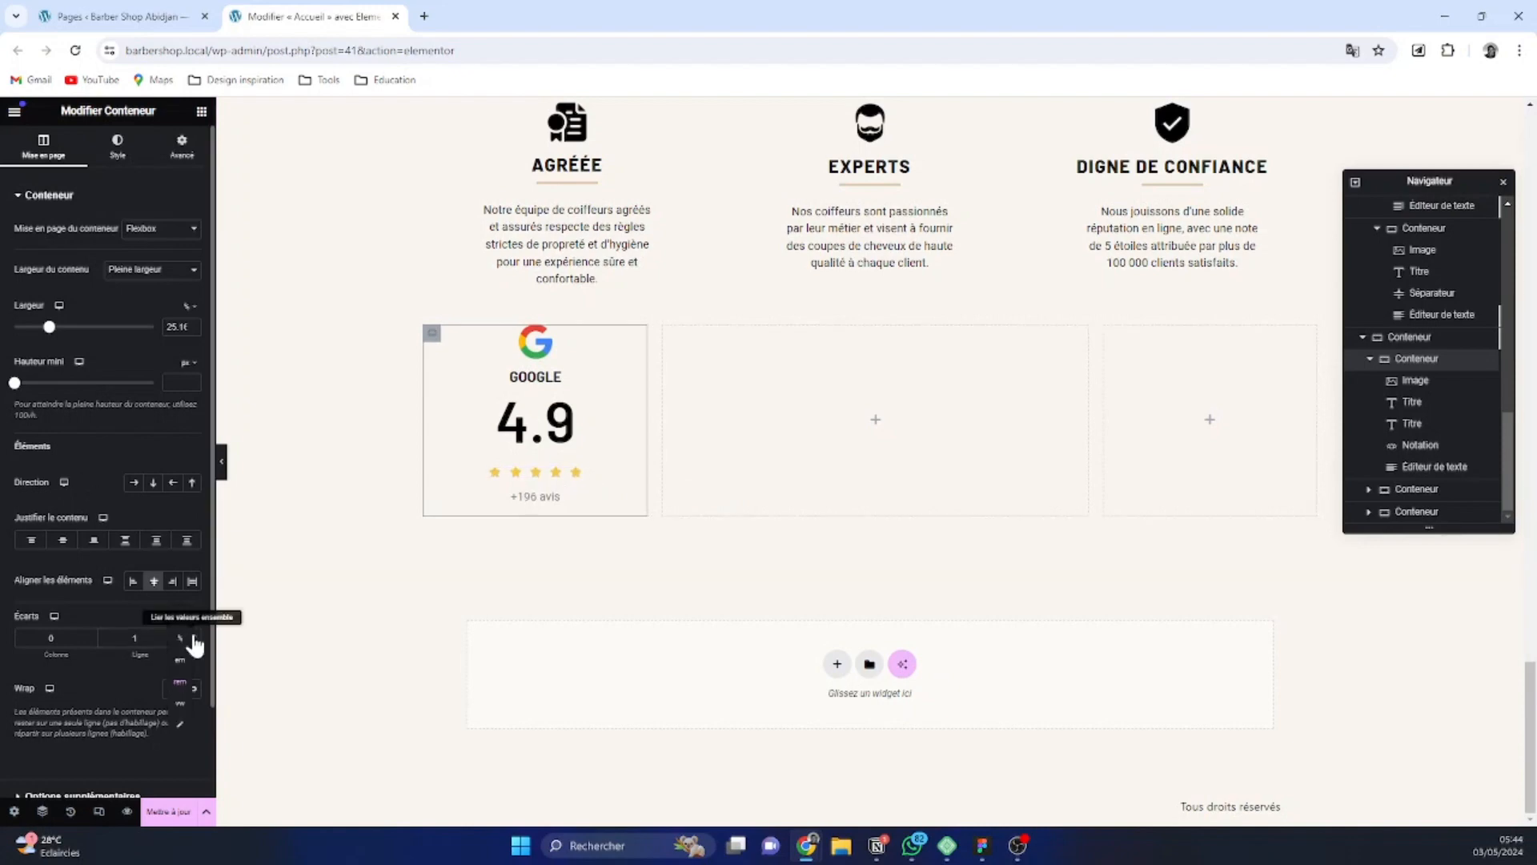
left_click(183, 625)
left_click(178, 639)
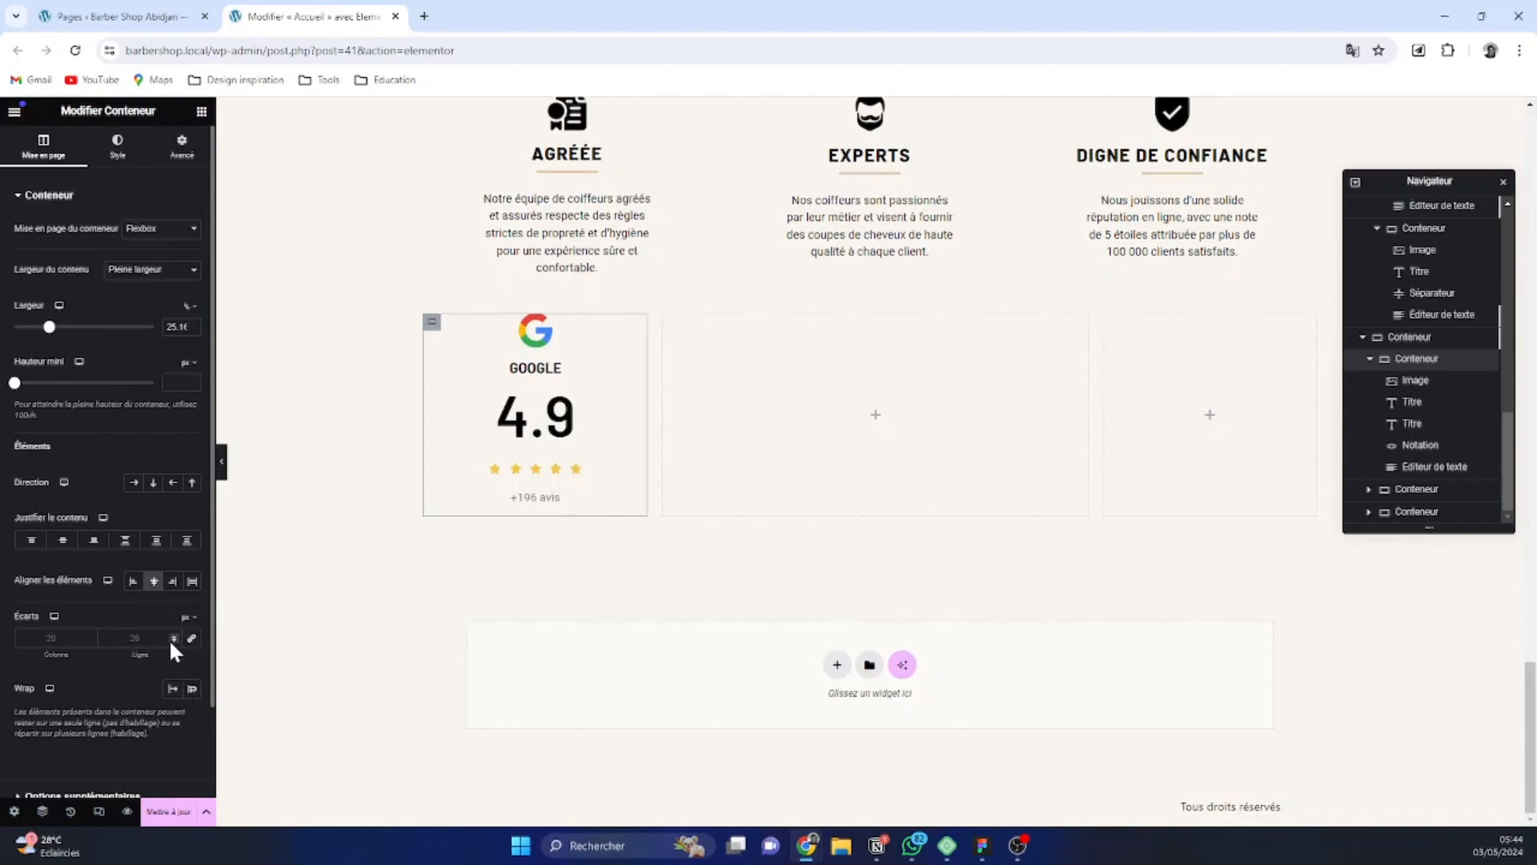
Set the Google review container's linked column and row gaps to 8 px
left_click(192, 646)
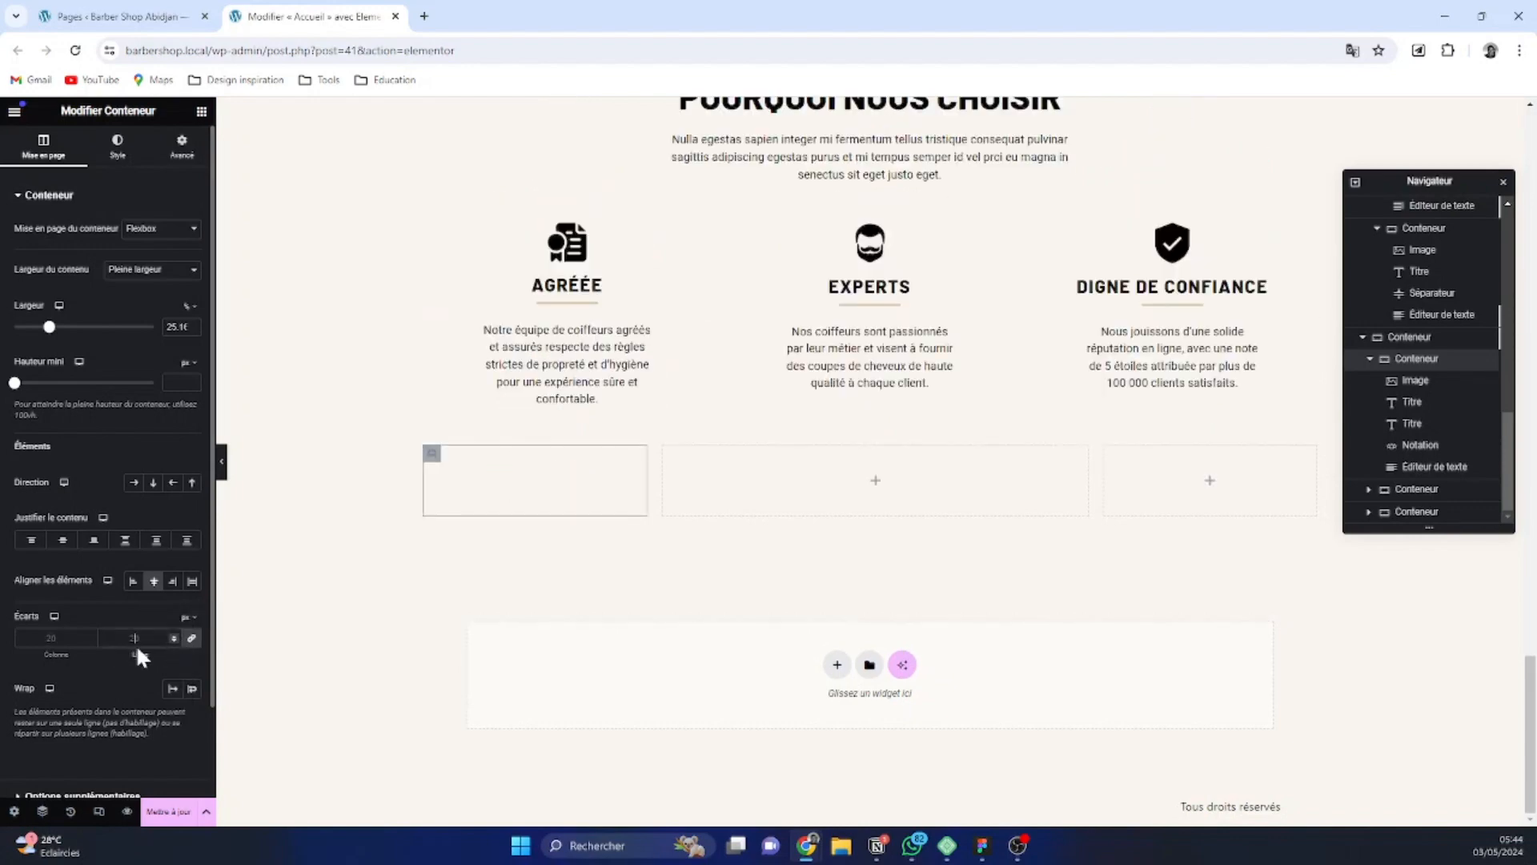
type("8")
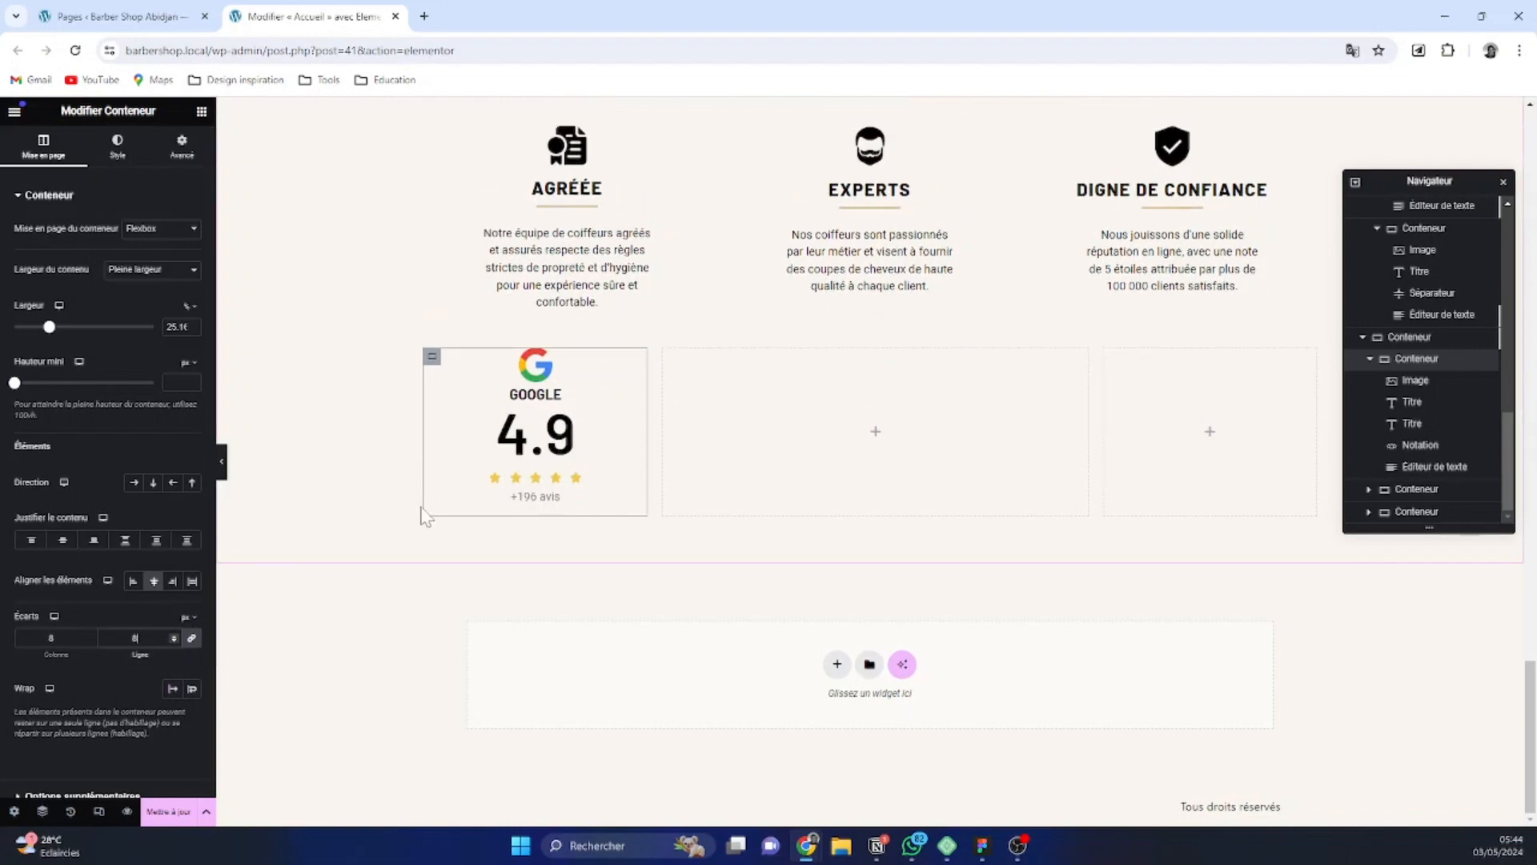
Unlink the Google logo image's margins and set its bottom margin to 8 px
left_click(535, 365)
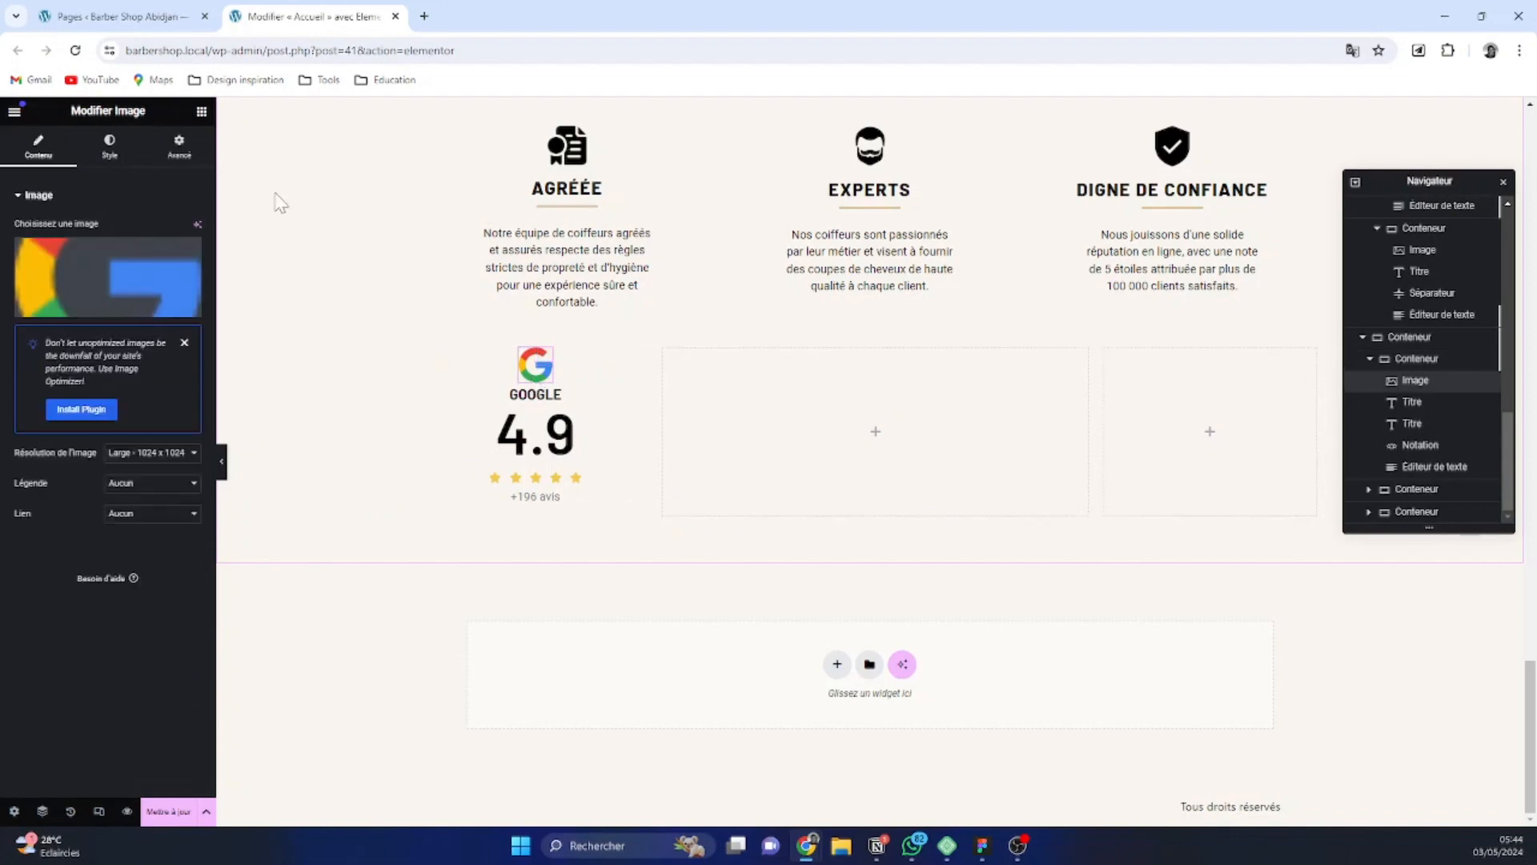
left_click(180, 149)
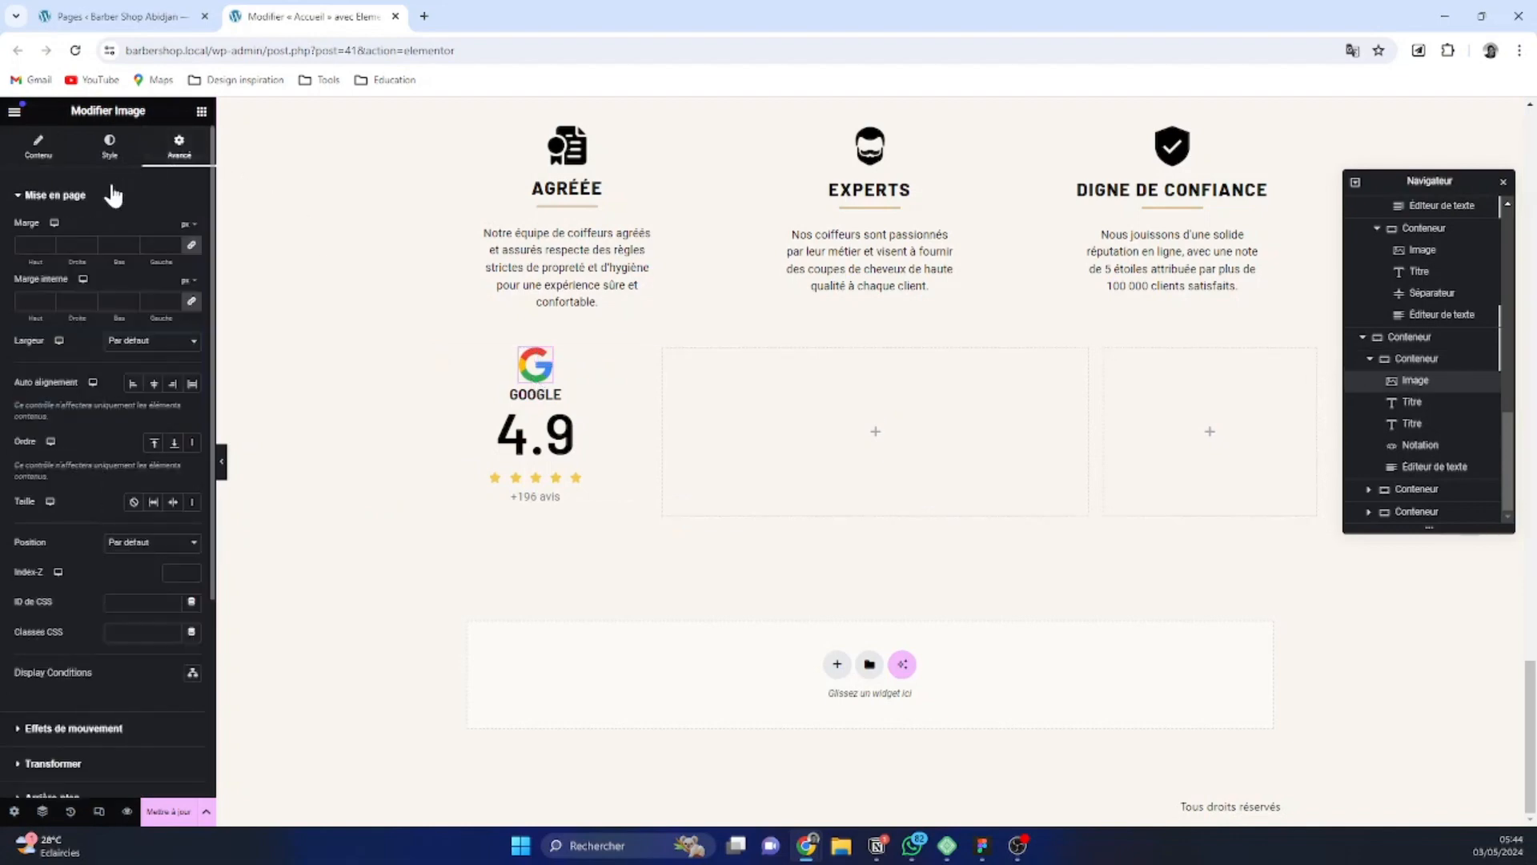
left_click(187, 224)
left_click(147, 197)
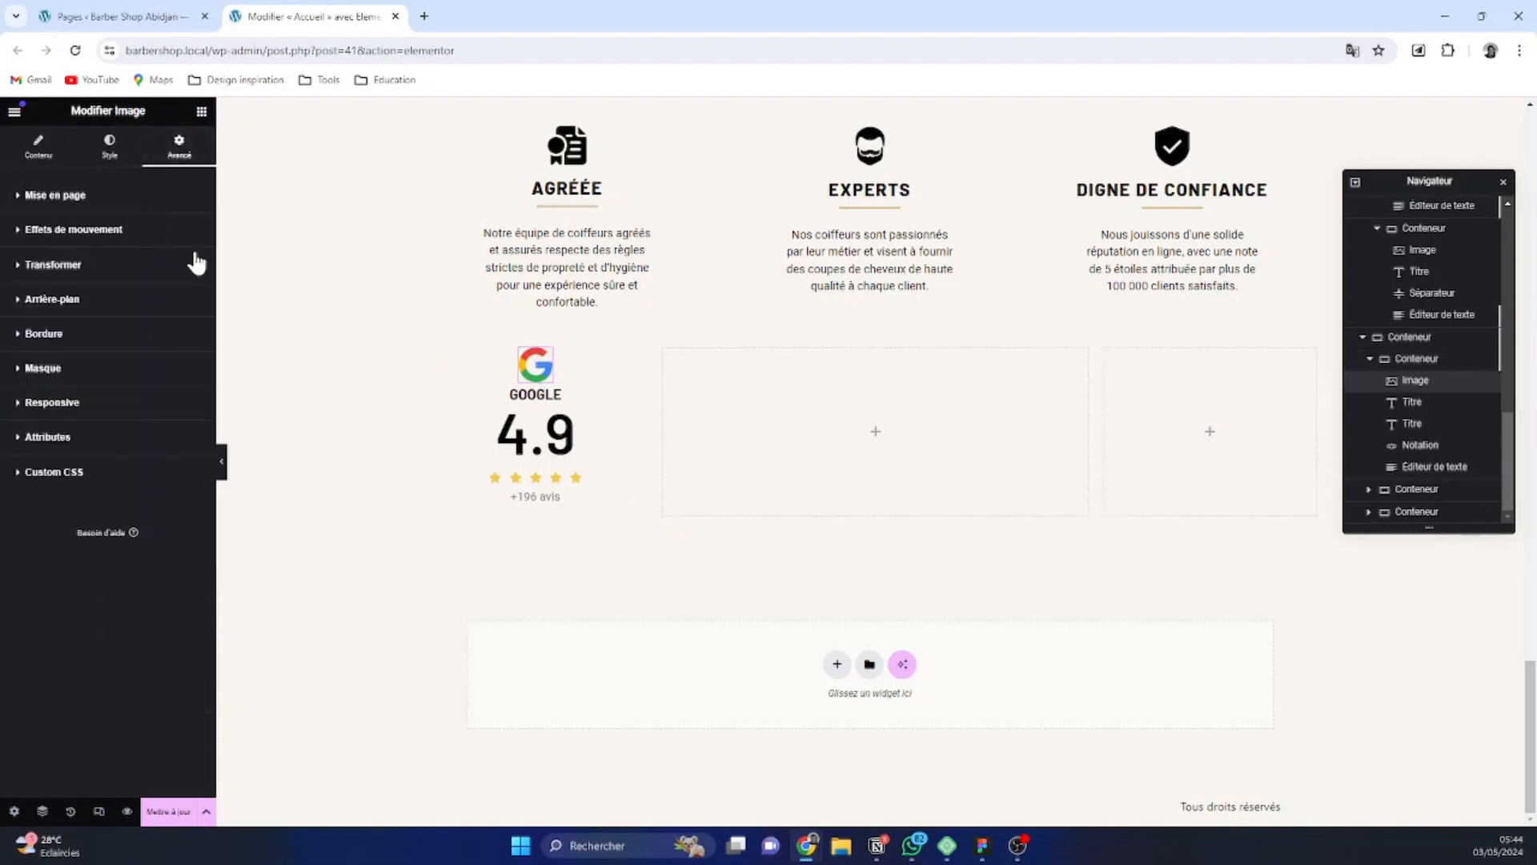
left_click(131, 194)
left_click(192, 247)
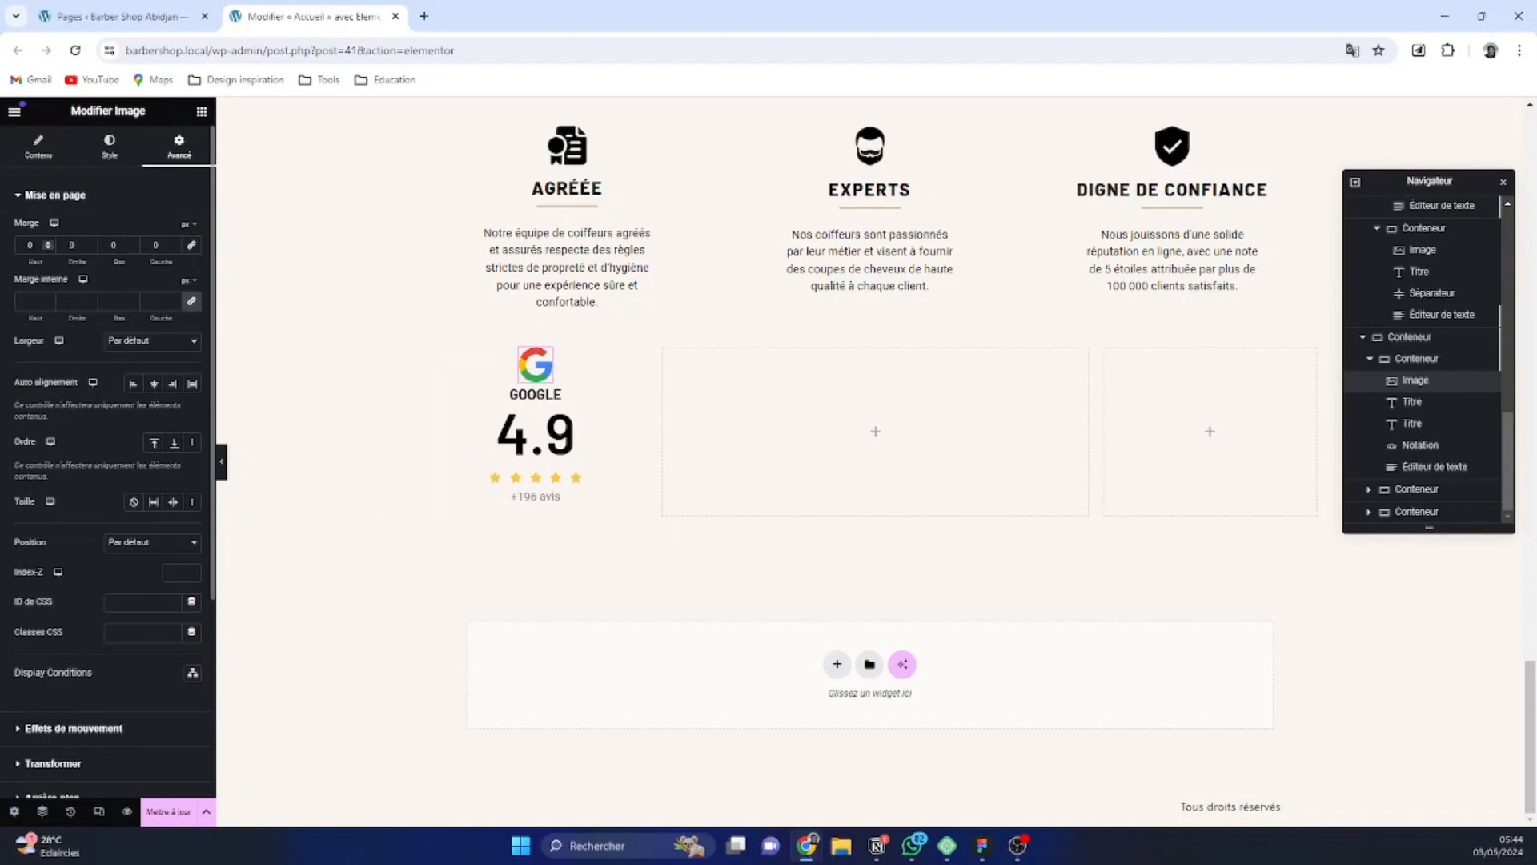
left_click(133, 242)
left_click(133, 242)
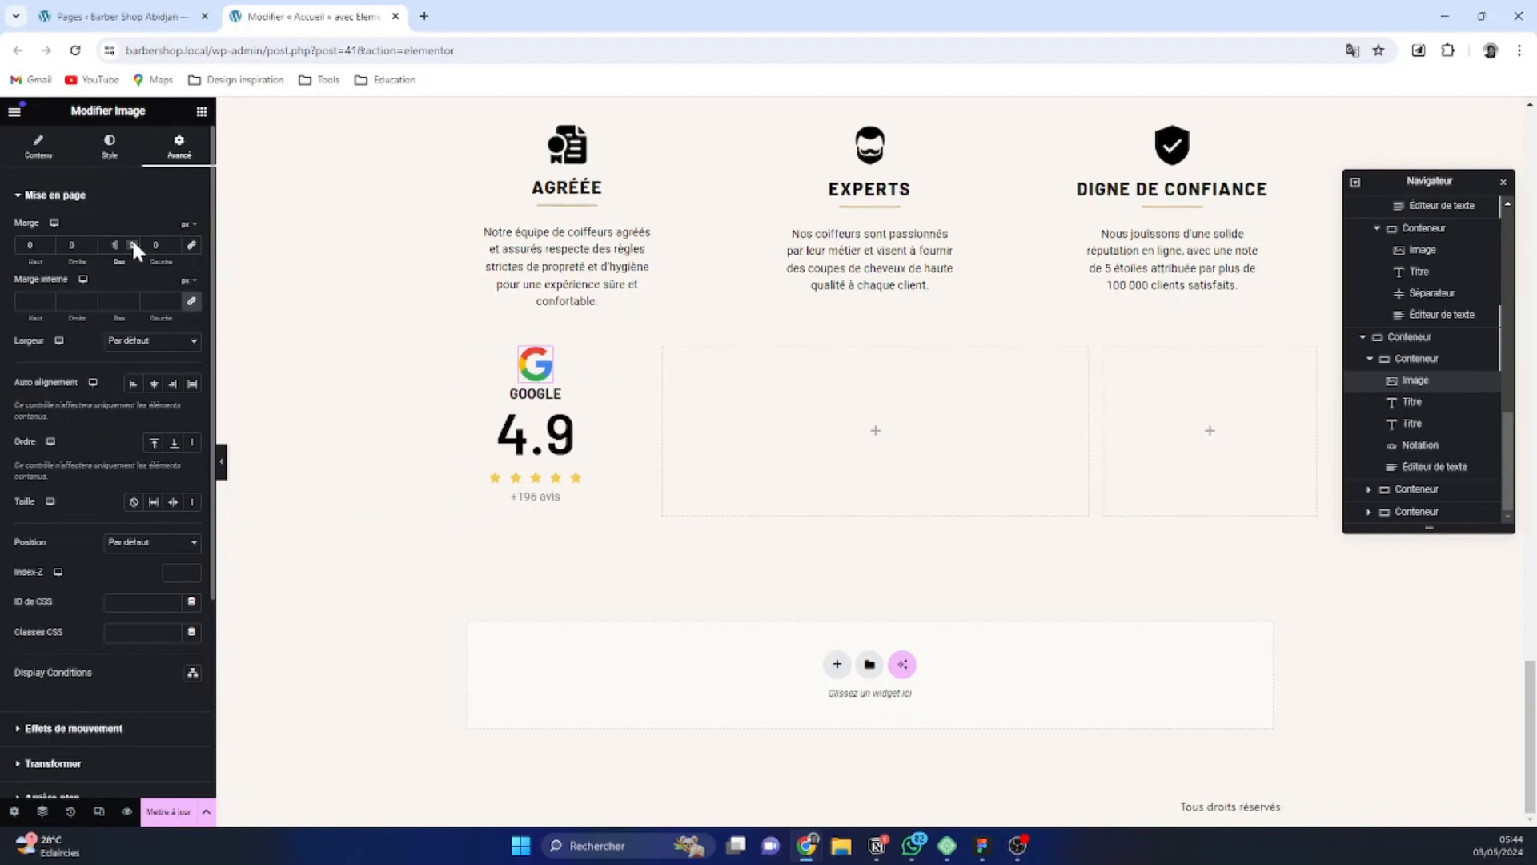
left_click(133, 242)
left_click(133, 242)
left_click(133, 242)
left_click(133, 242)
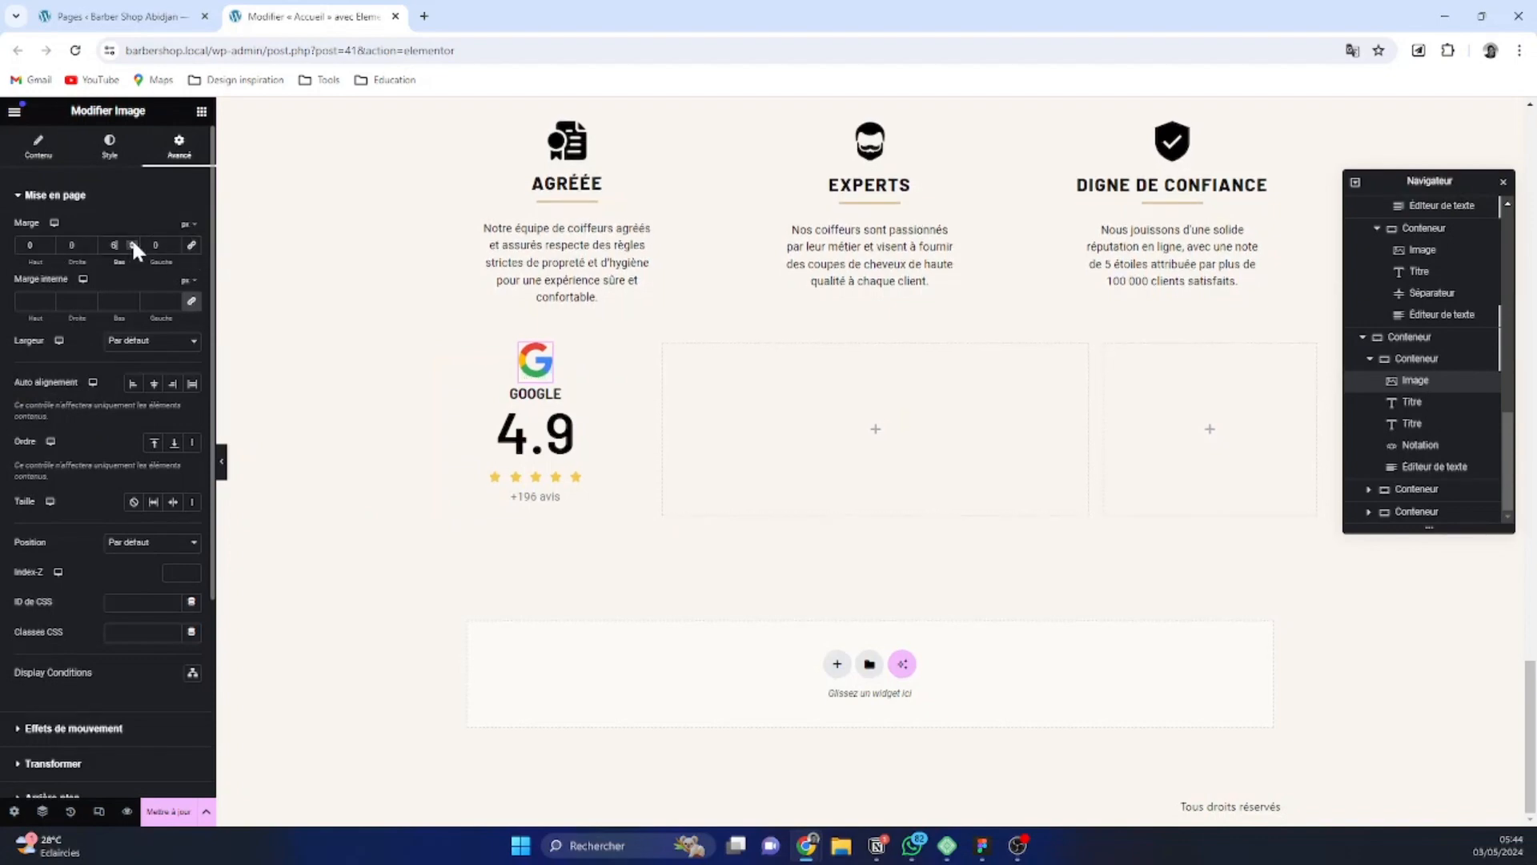
left_click(133, 242)
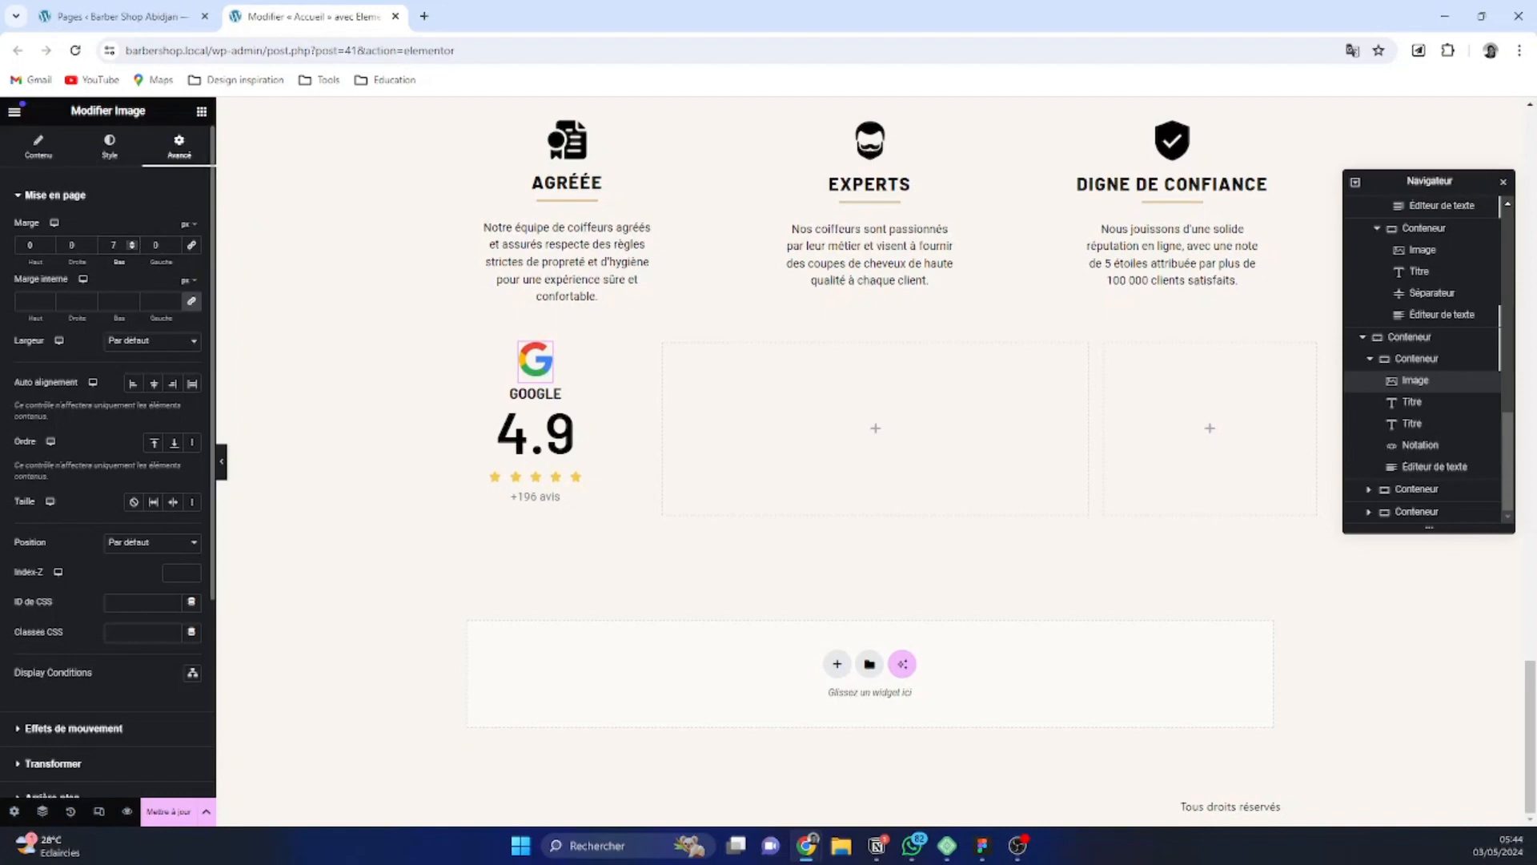
left_click(132, 242)
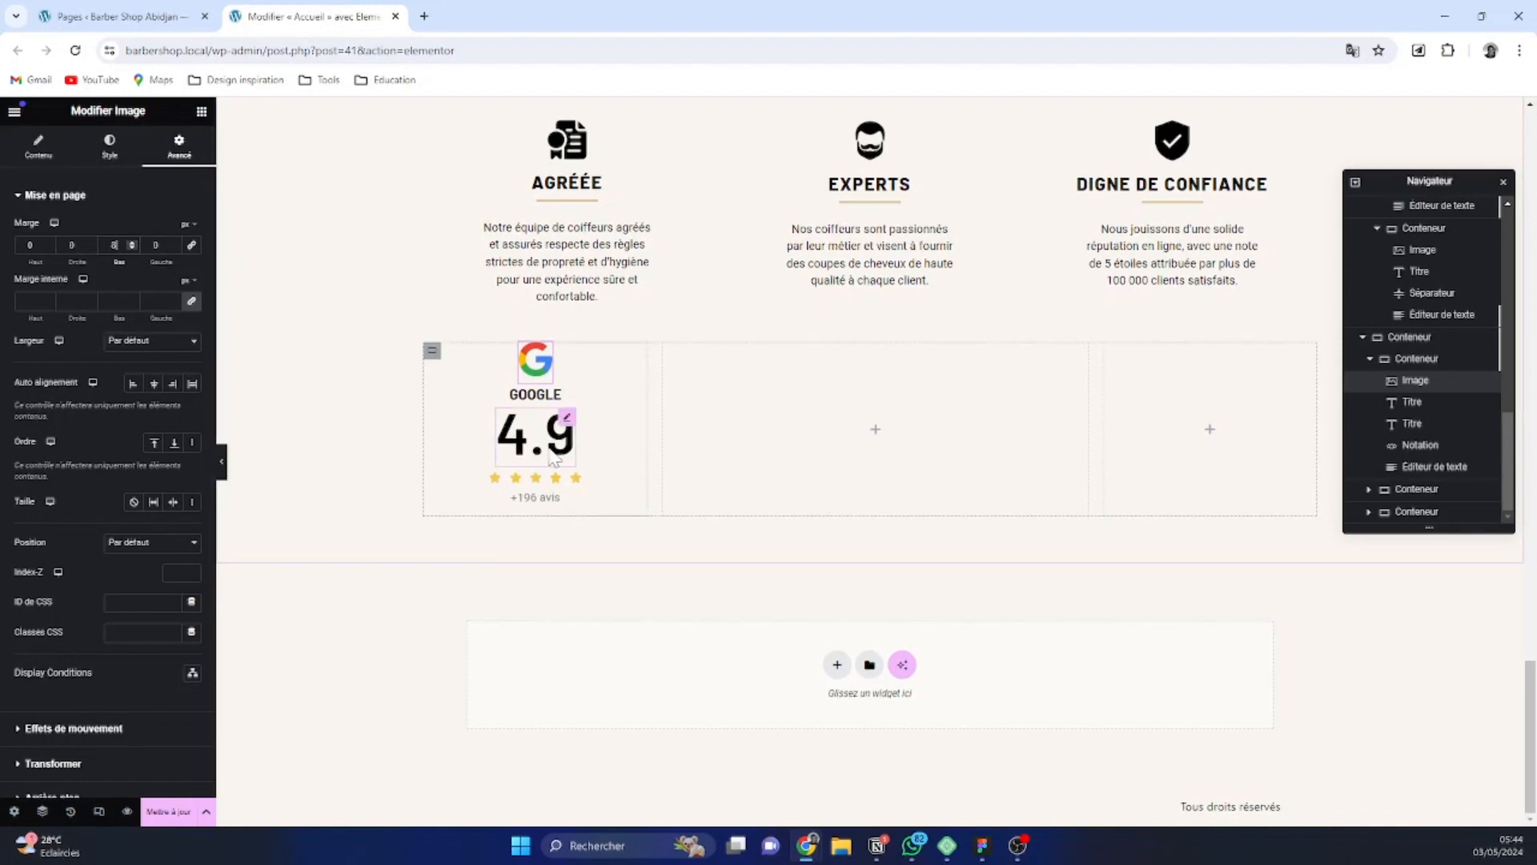
Set the font weight of the 4.9 title to 700 (Gras)
left_click(568, 417)
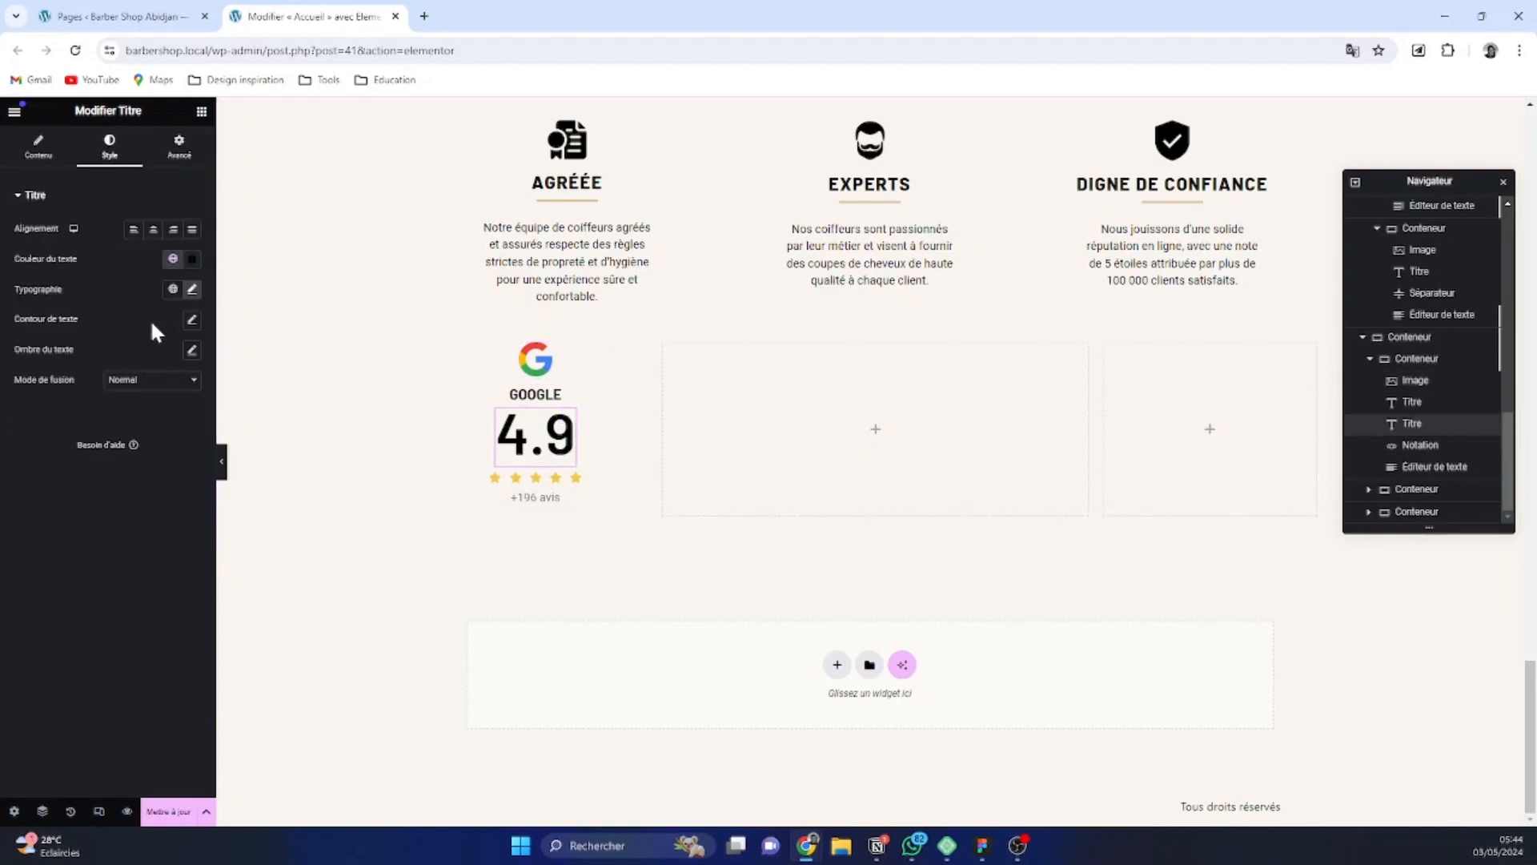
left_click(192, 289)
left_click(164, 433)
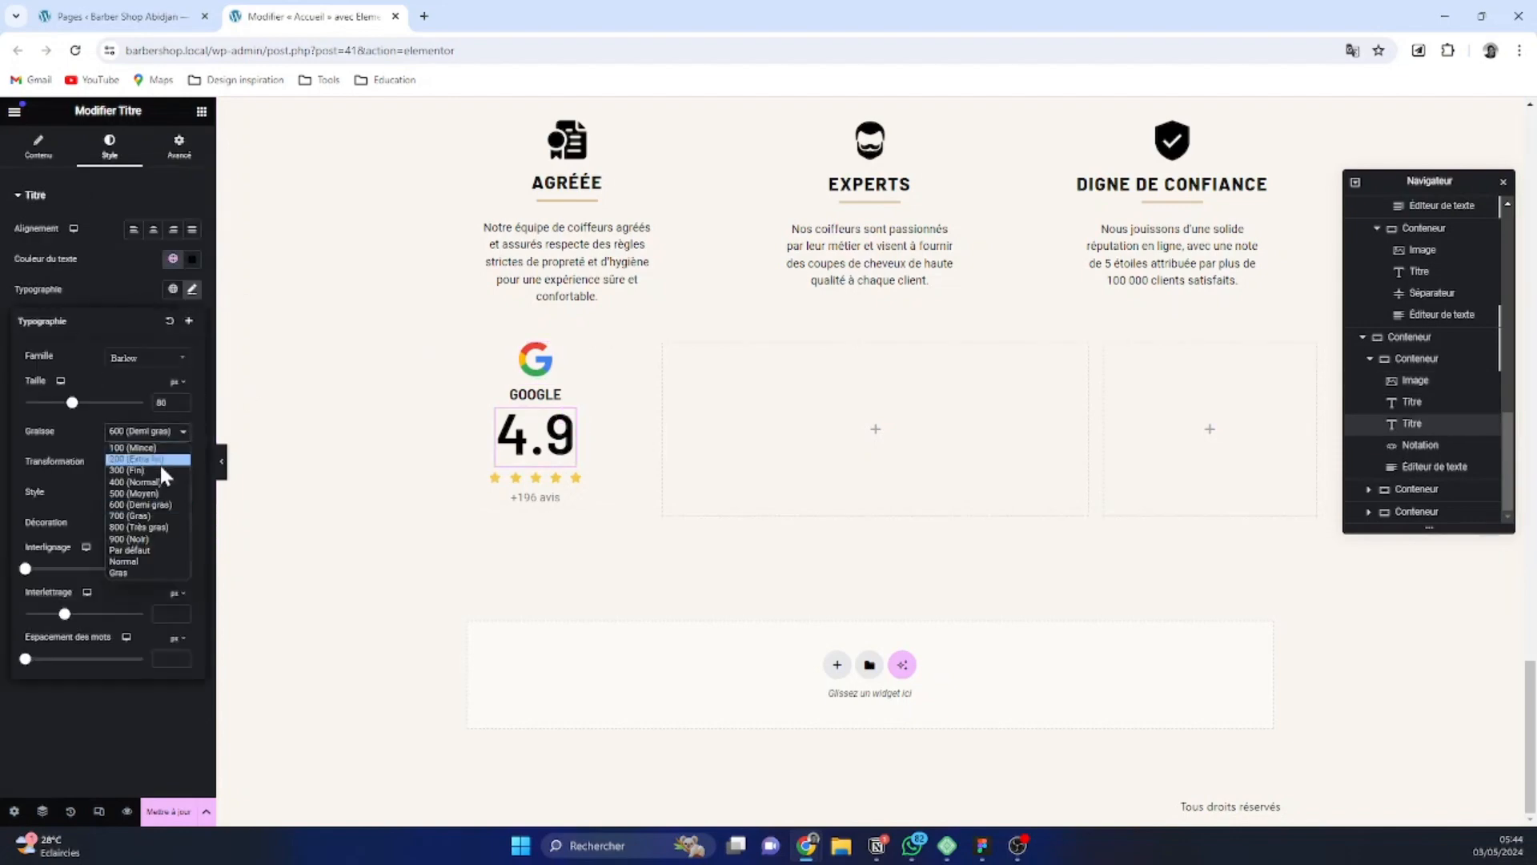
left_click(159, 516)
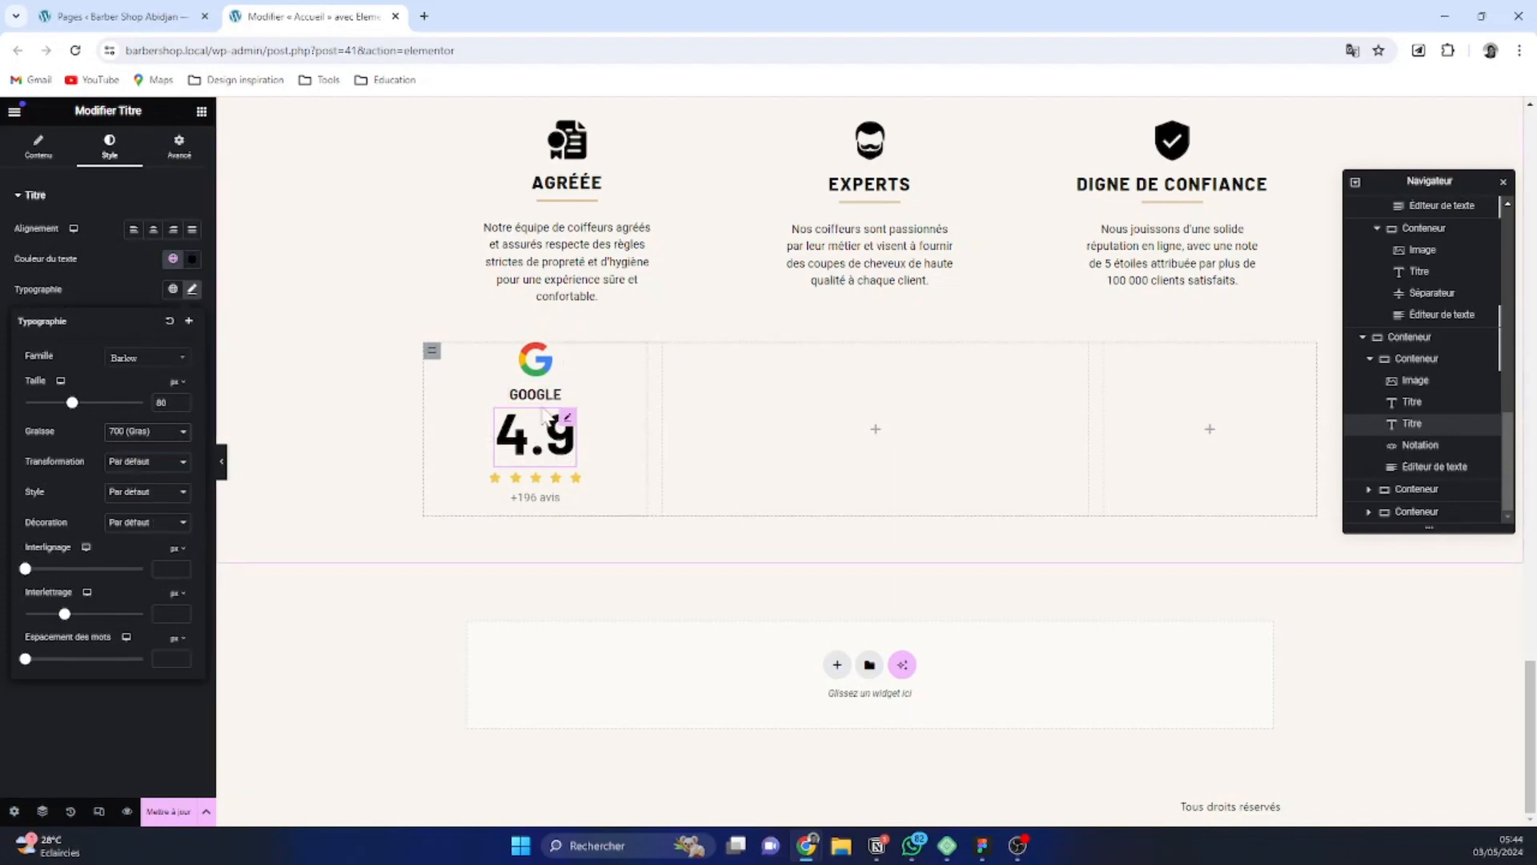
left_click(628, 404)
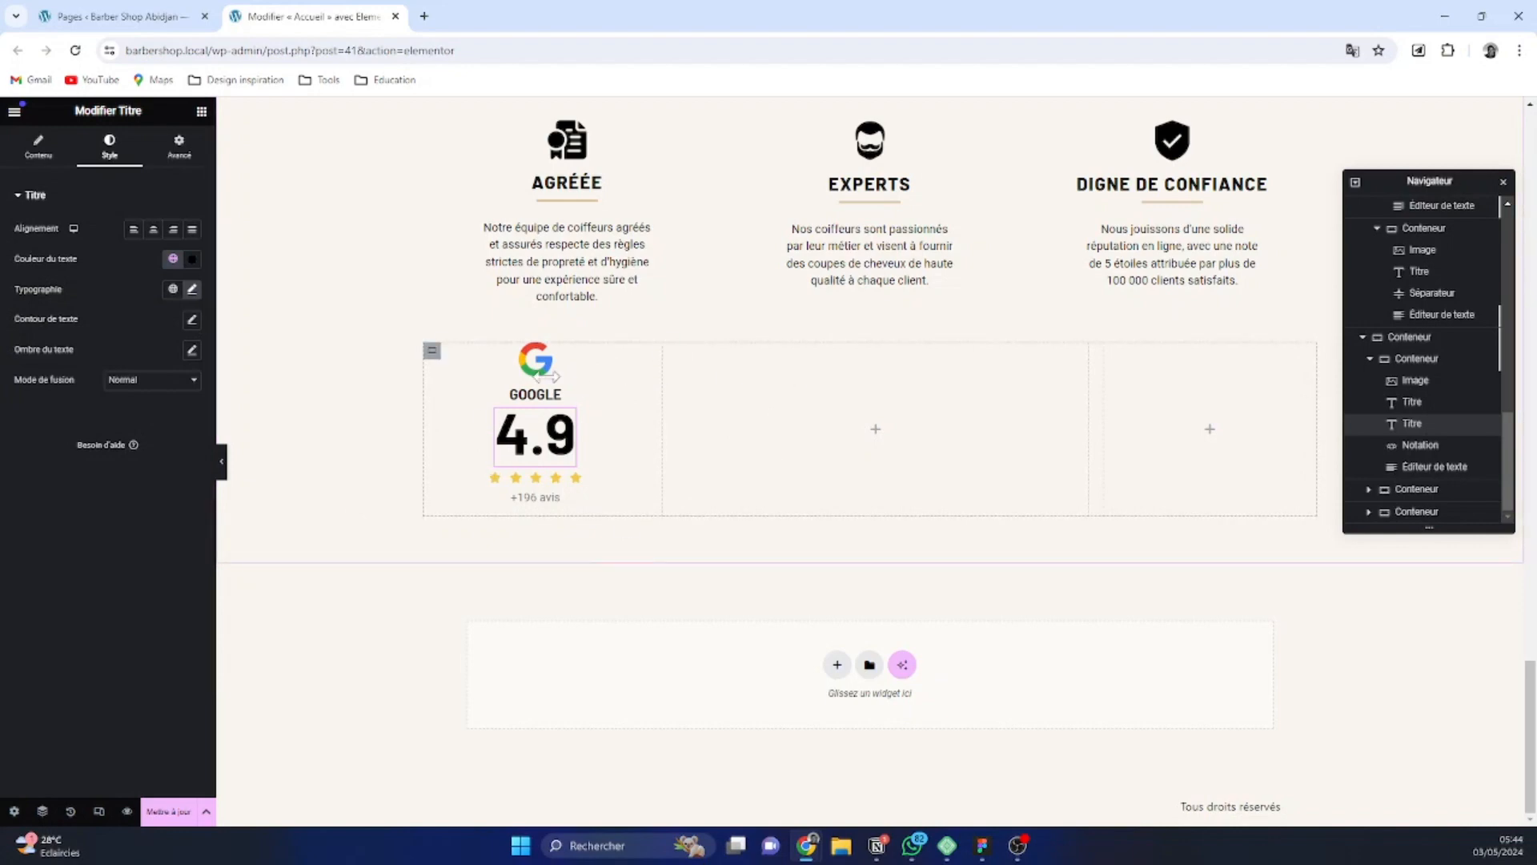
key("ctrl+minus")
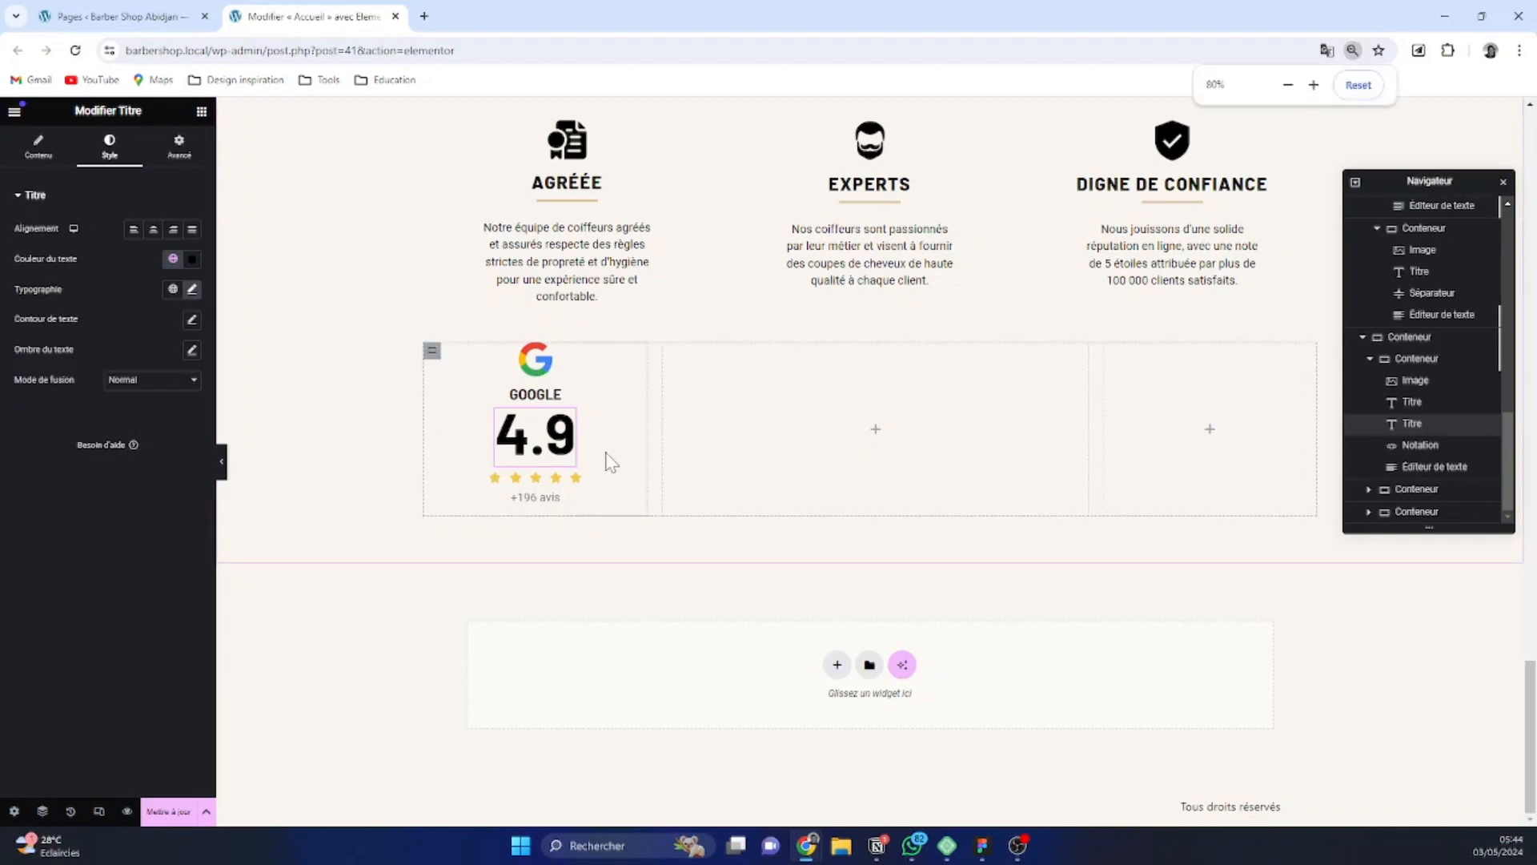
left_click(1519, 50)
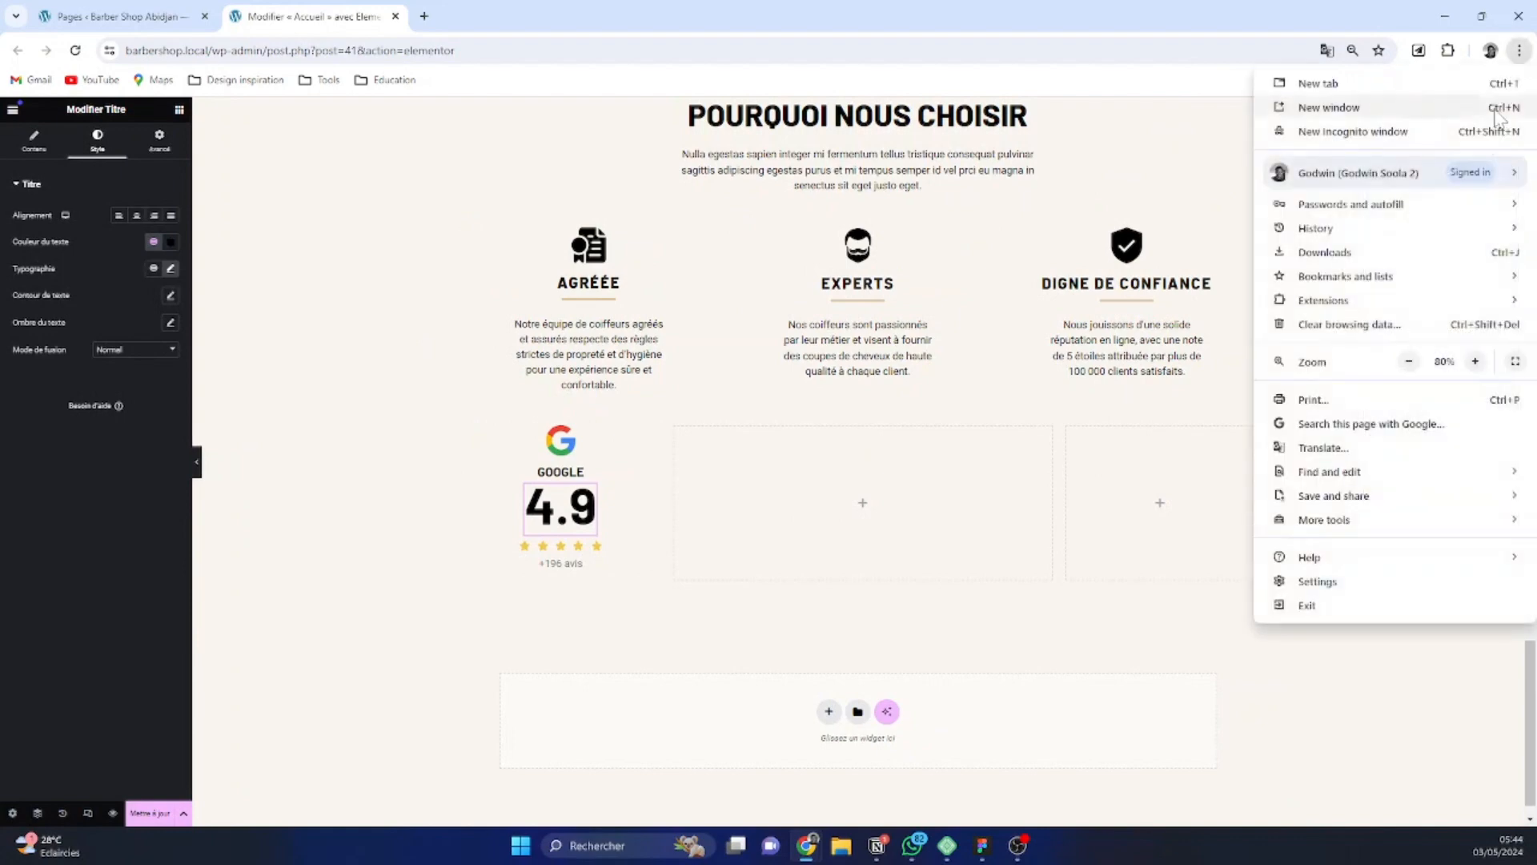
left_click(1480, 361)
left_click(1480, 361)
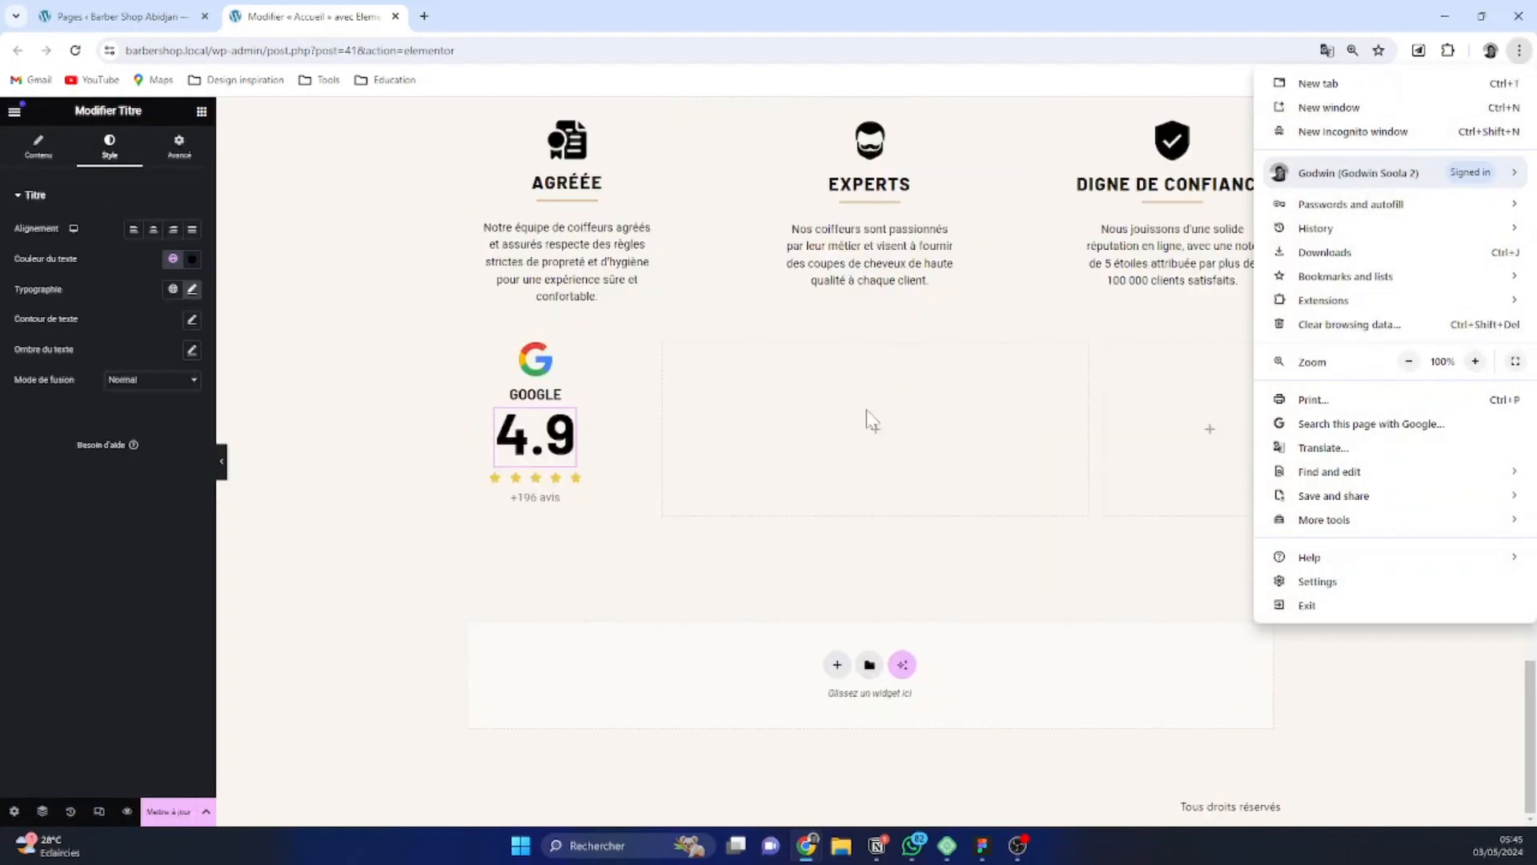
left_click(680, 369)
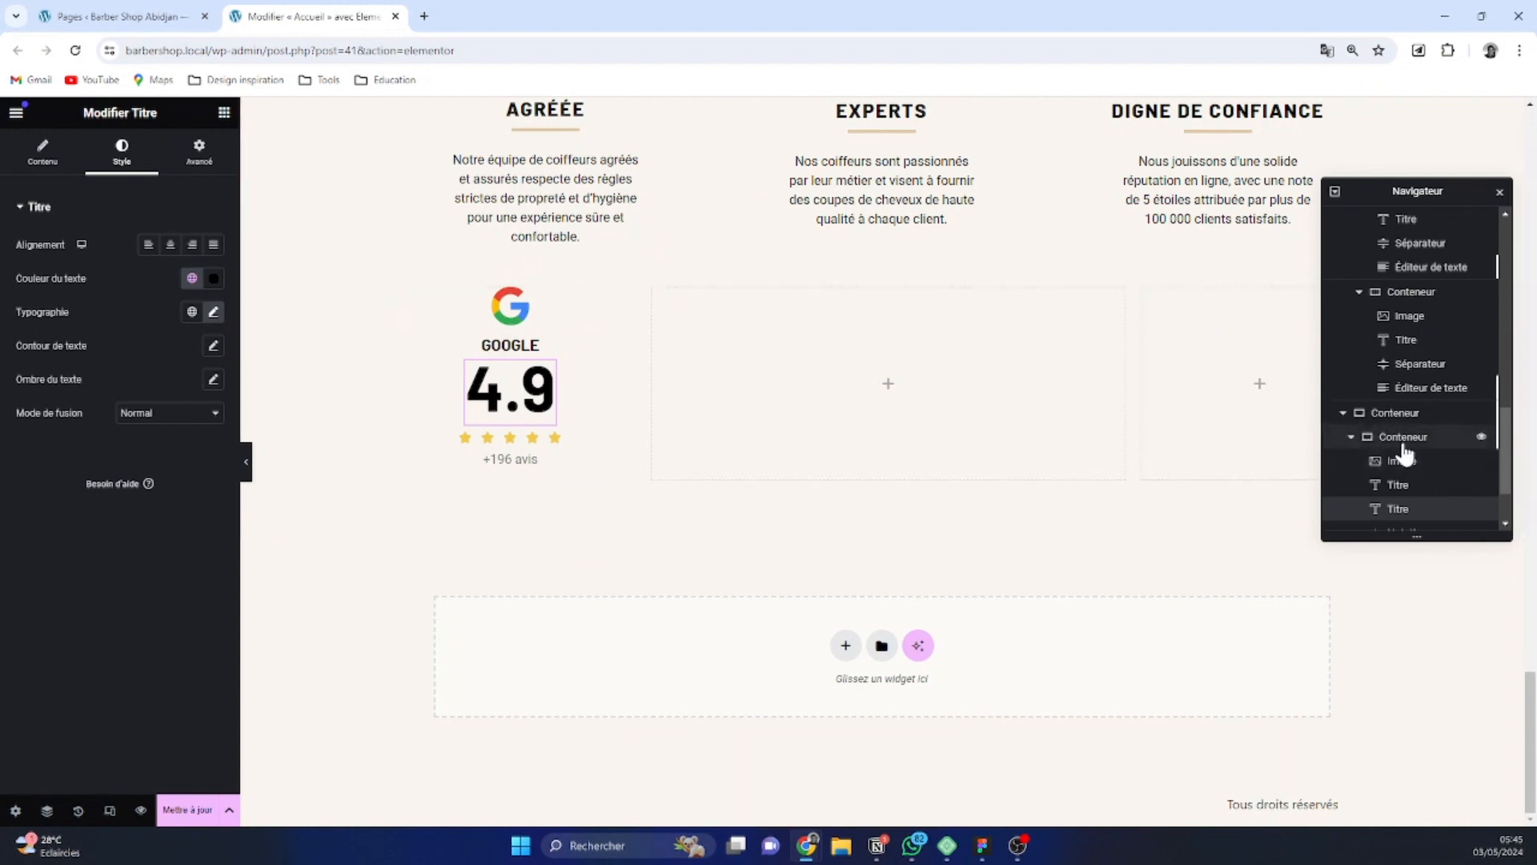
Duplicate the Google review container and delete the empty container at the end of the row
scroll(1403, 453, "down", 1)
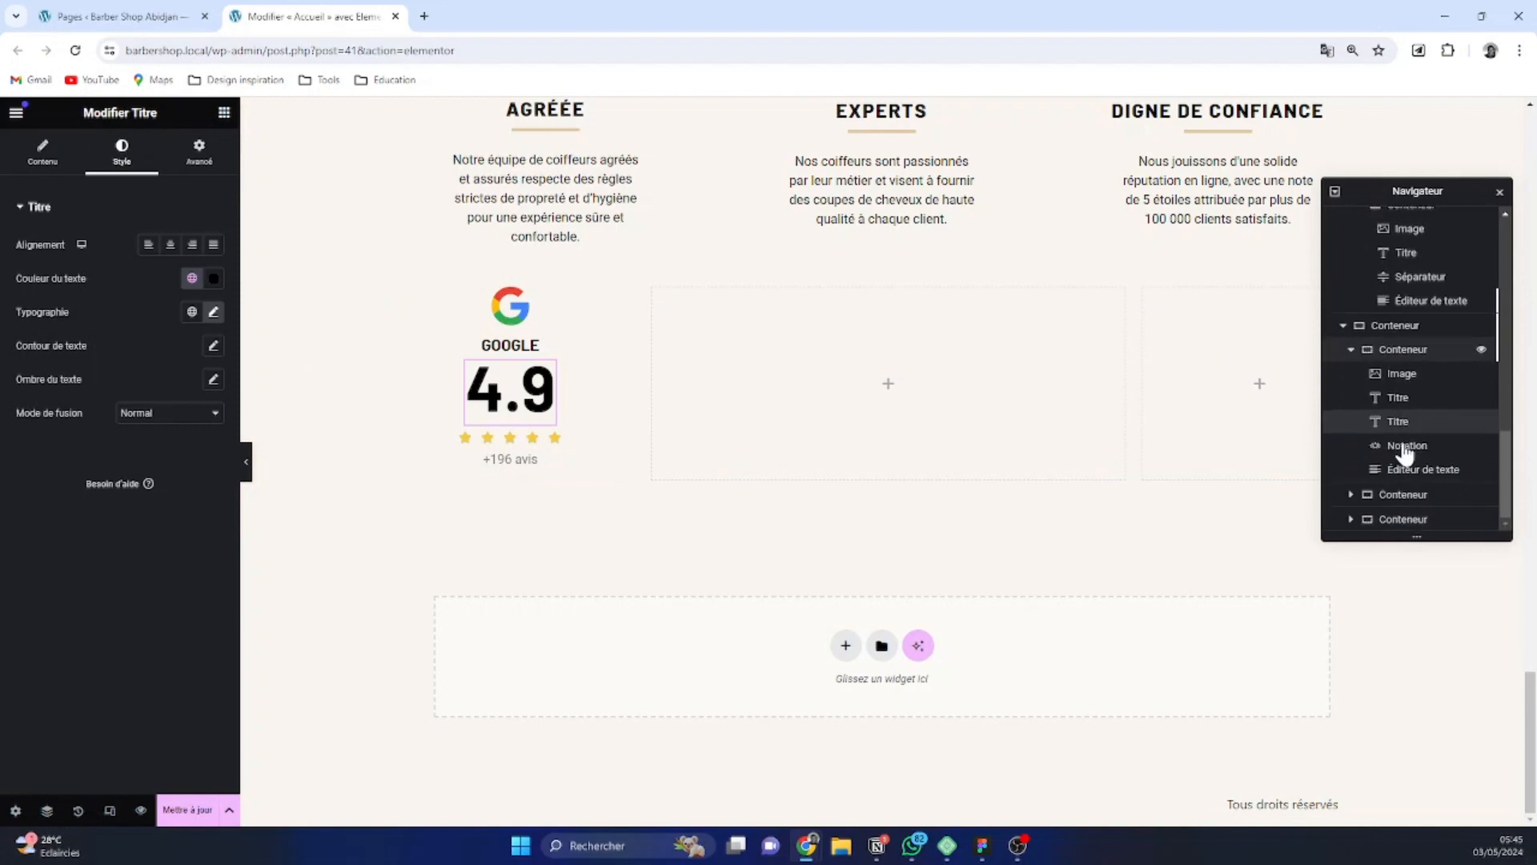
left_click(1400, 383)
left_click(1405, 355)
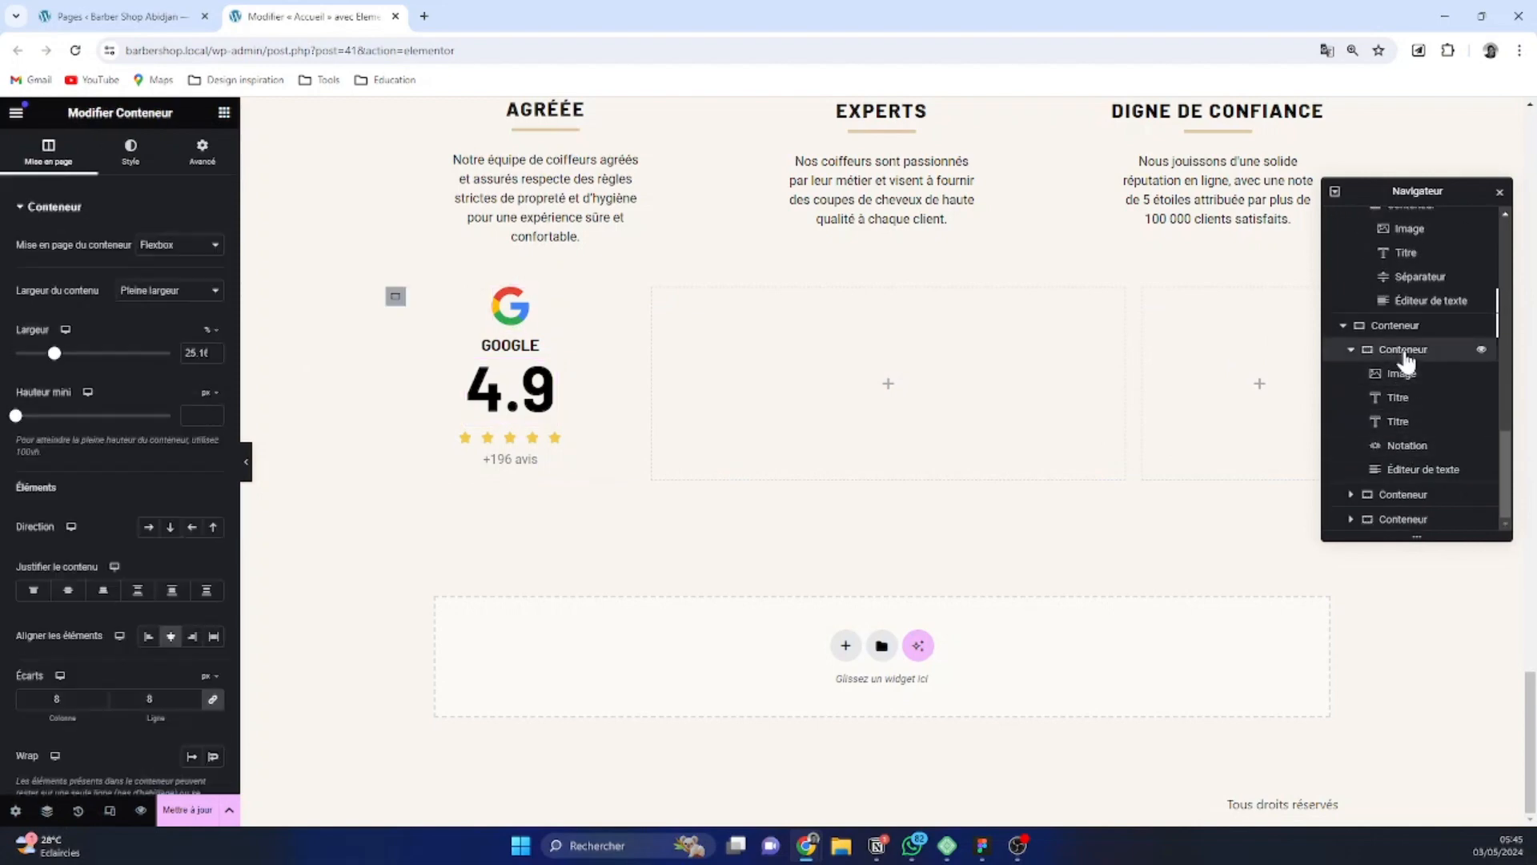
right_click(1405, 352)
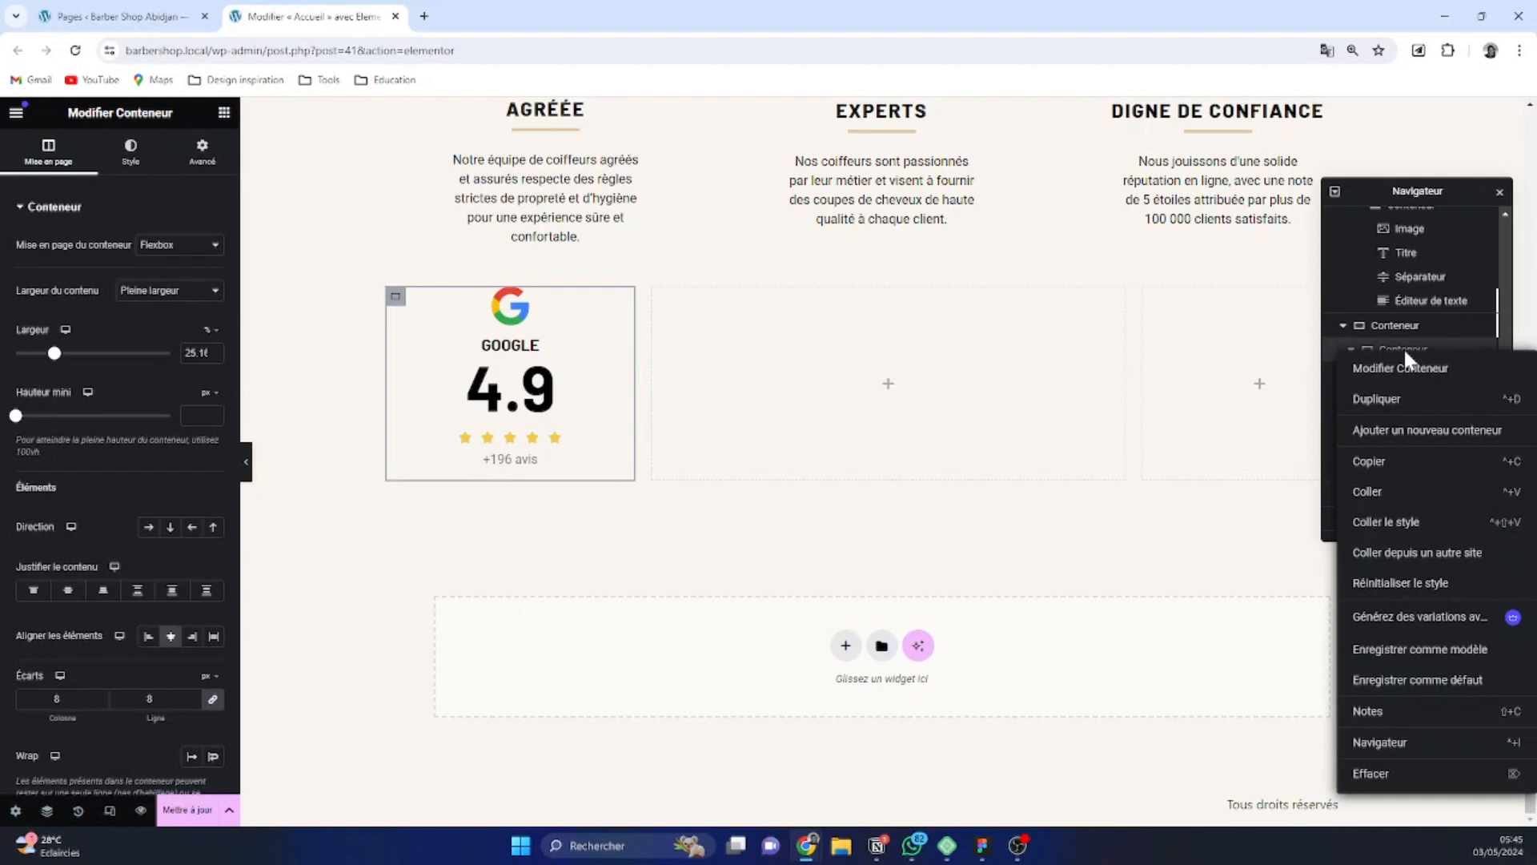
left_click(1410, 400)
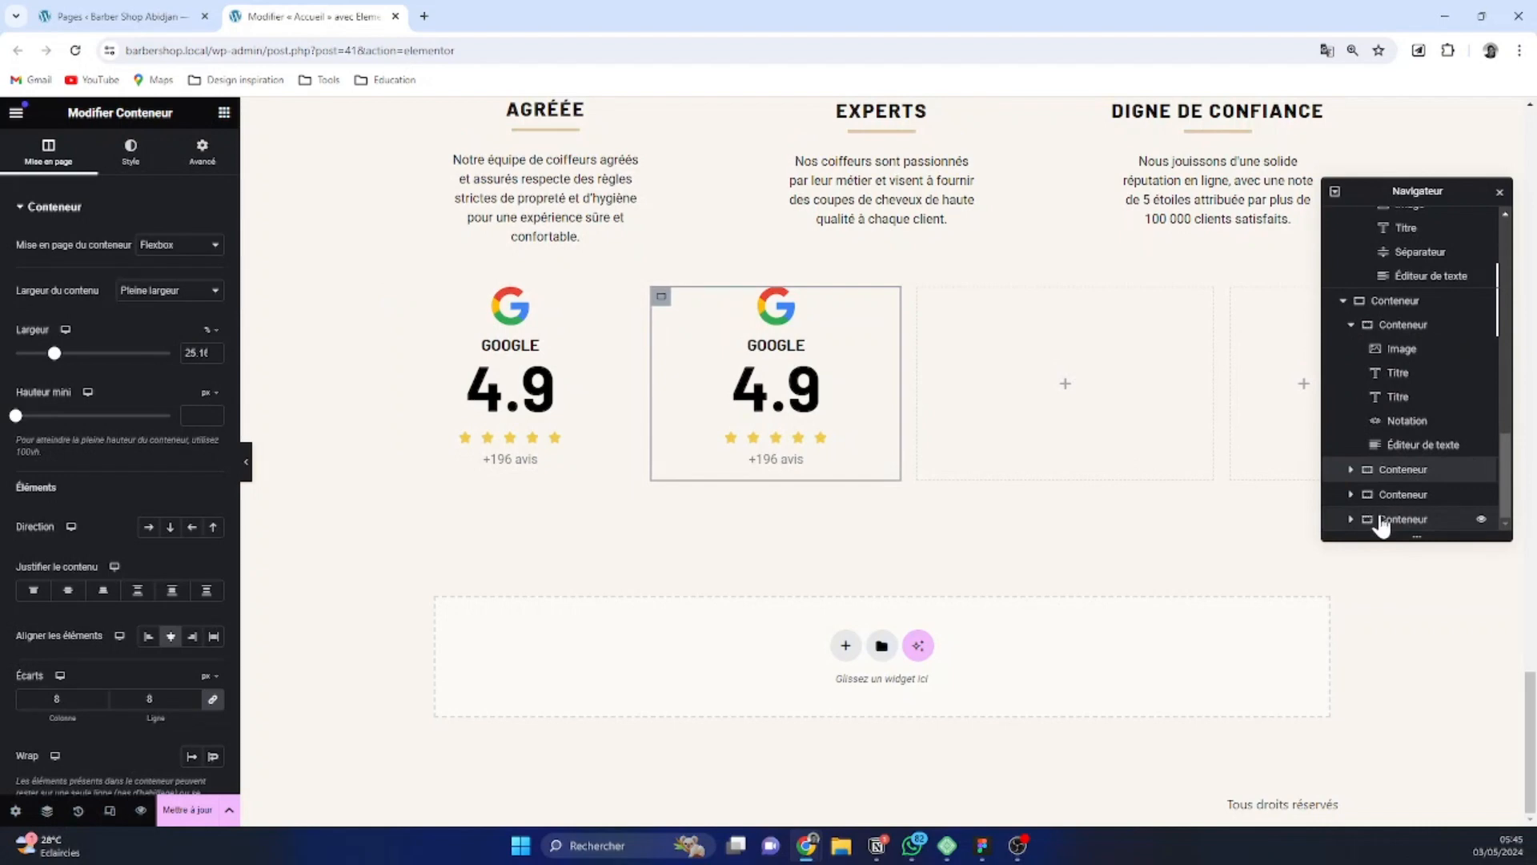
left_click(1383, 521)
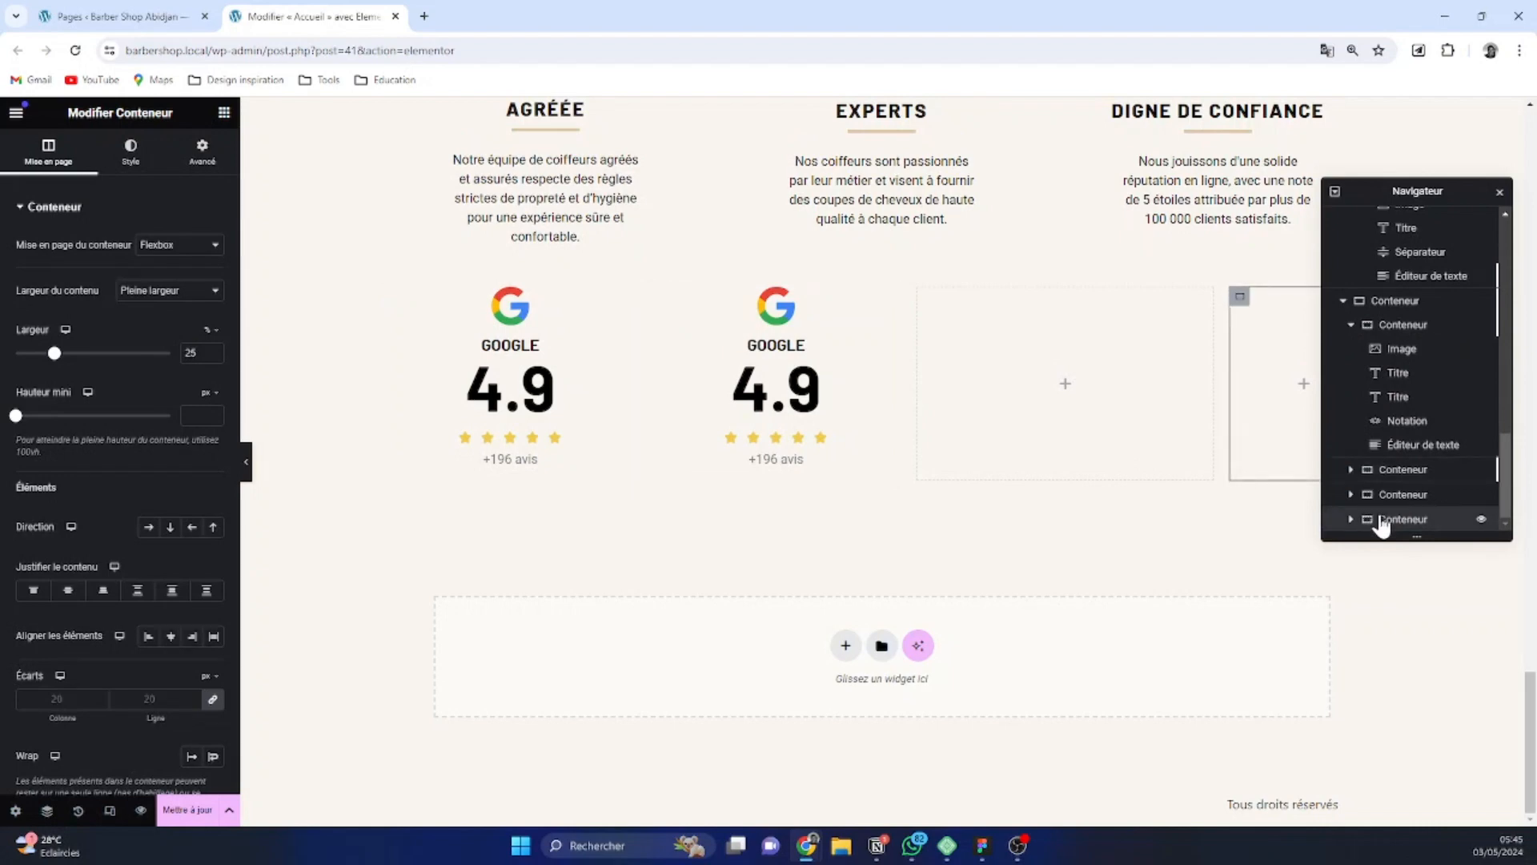
key("Delete")
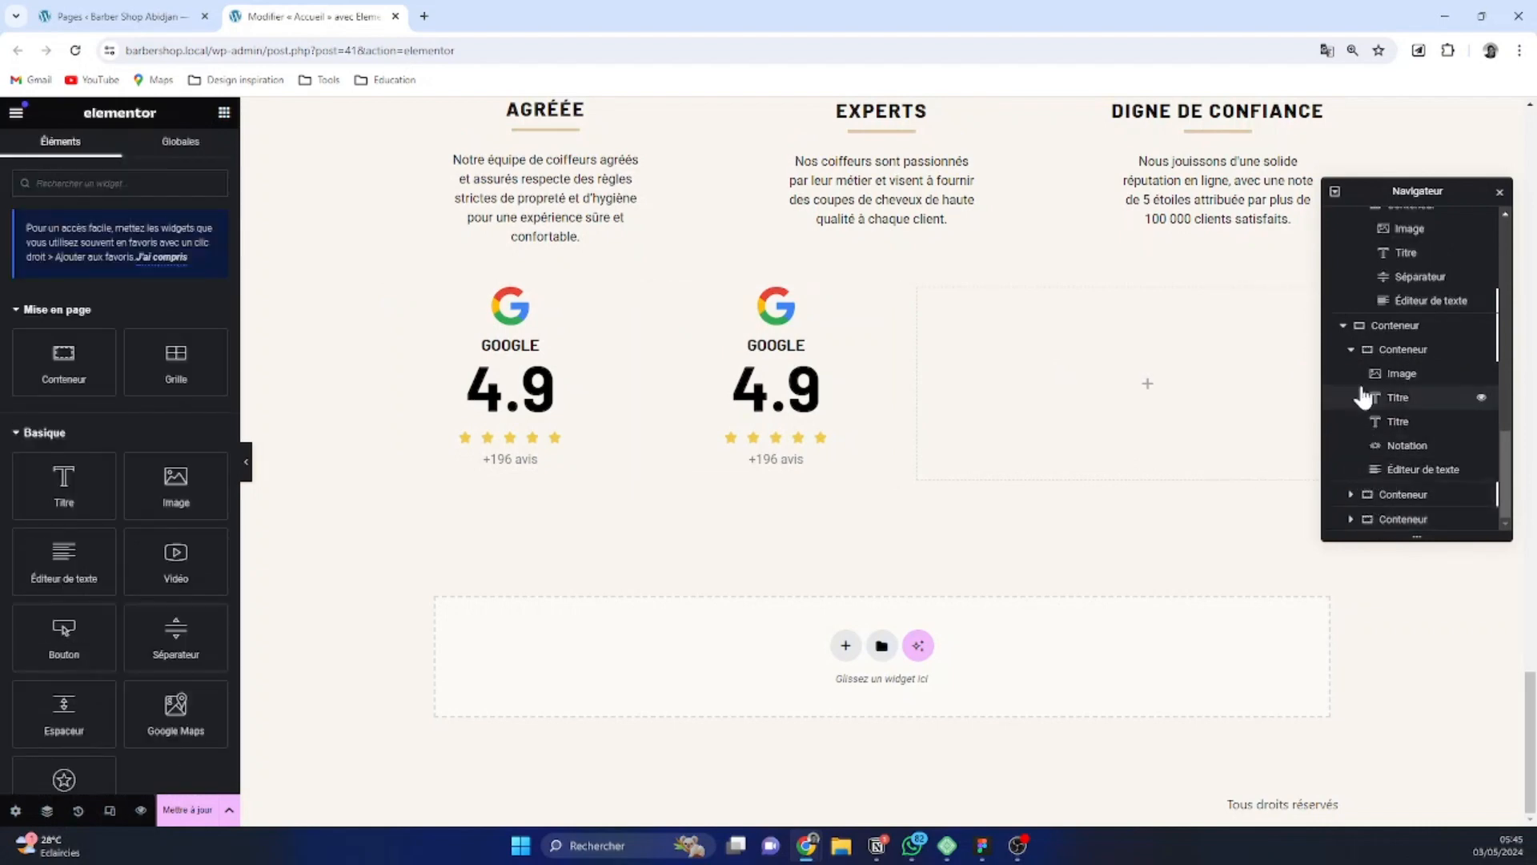
Move the empty 50% wide container between the two Google review containers
left_click(1350, 350)
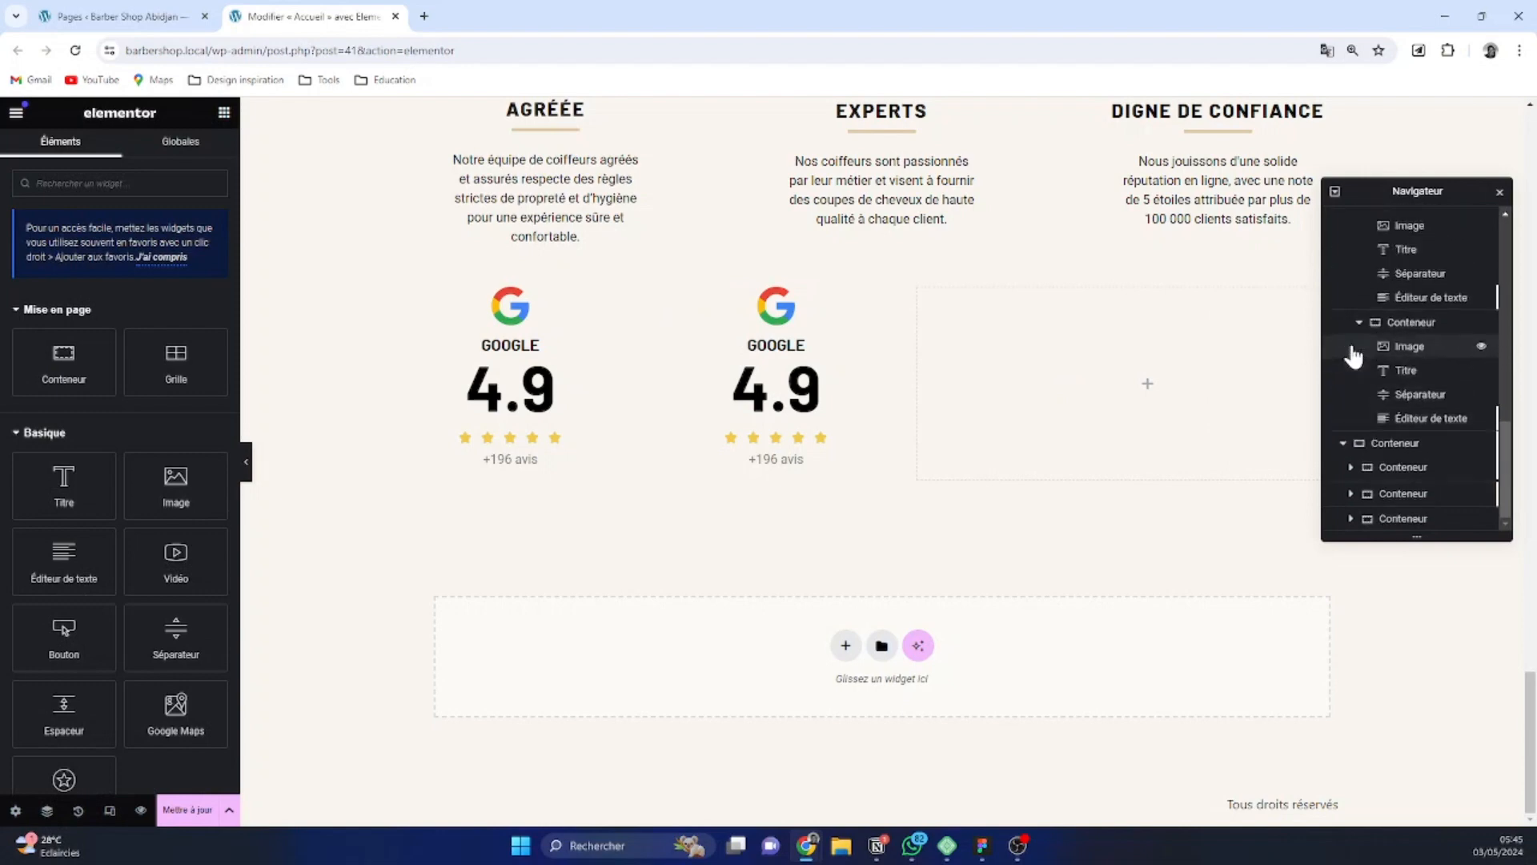
left_click(1383, 520)
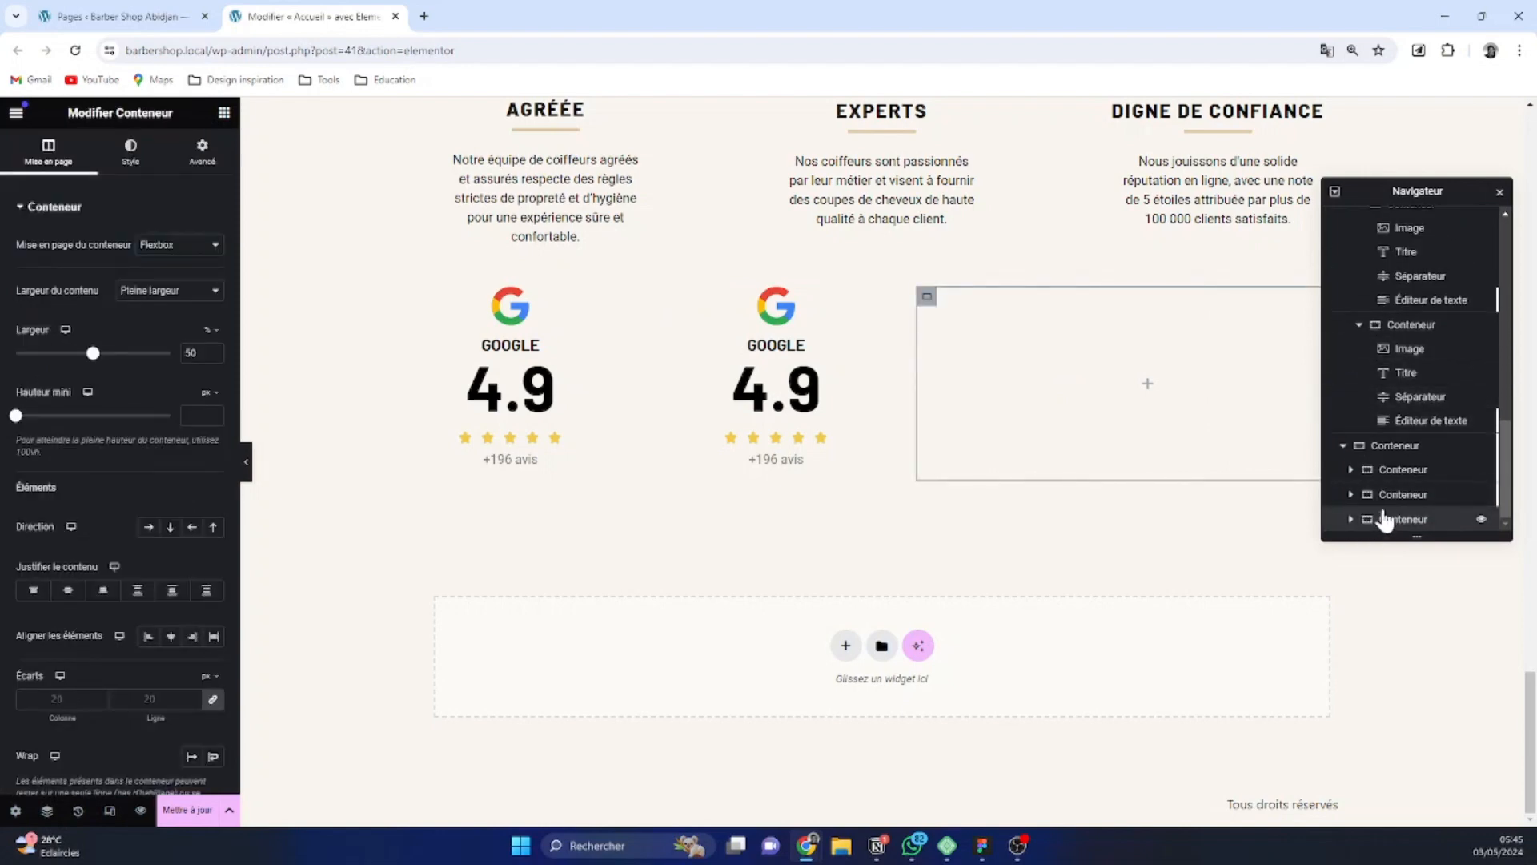
left_click_drag(1385, 519, 1382, 488)
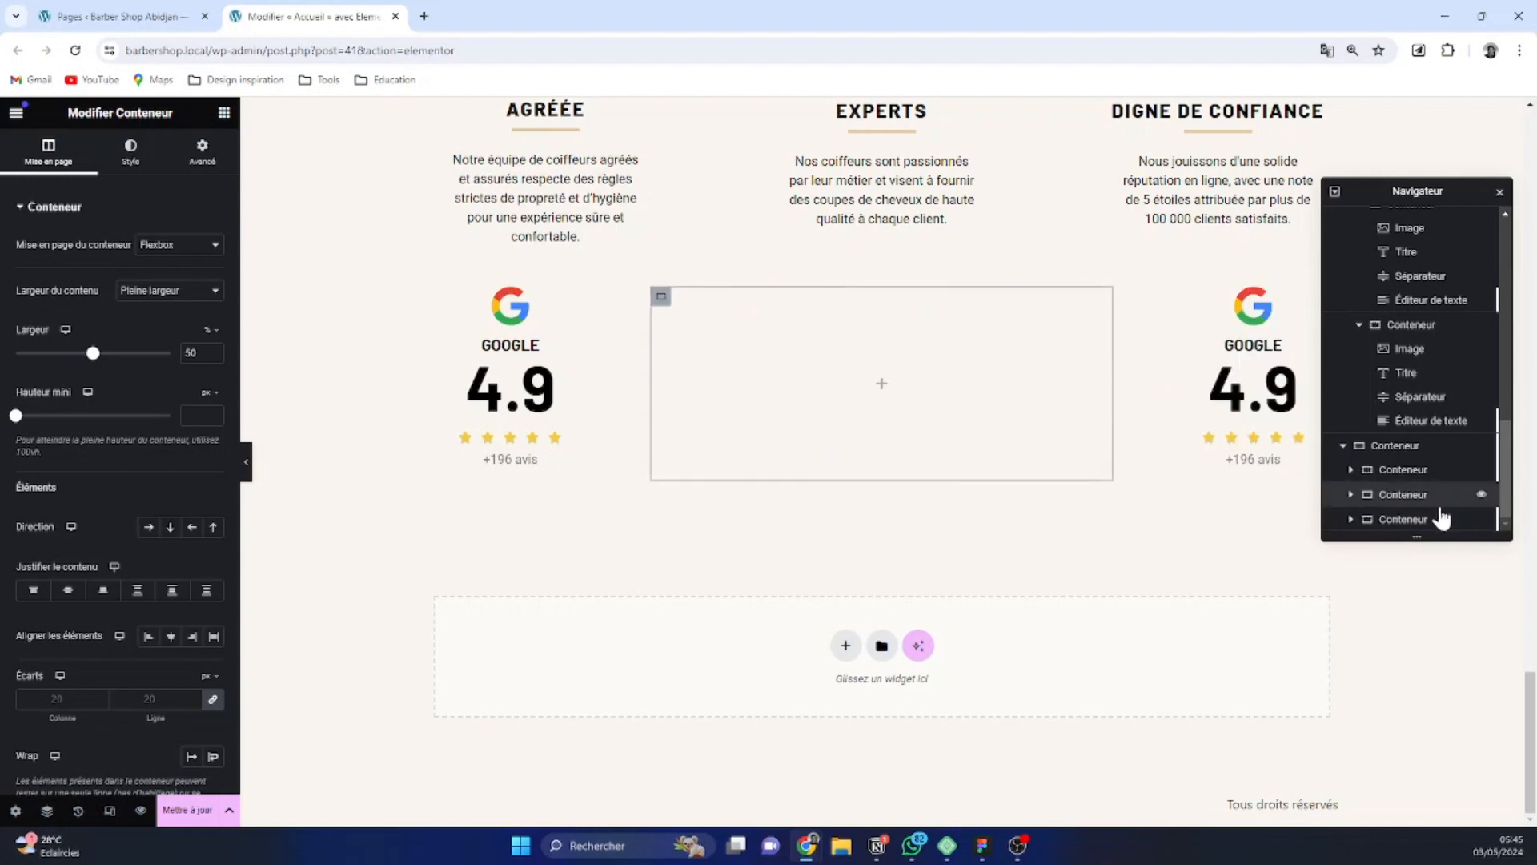
Replace the logo in the duplicated review container with icon-tripadvisor.png from the media library
left_click(1237, 314)
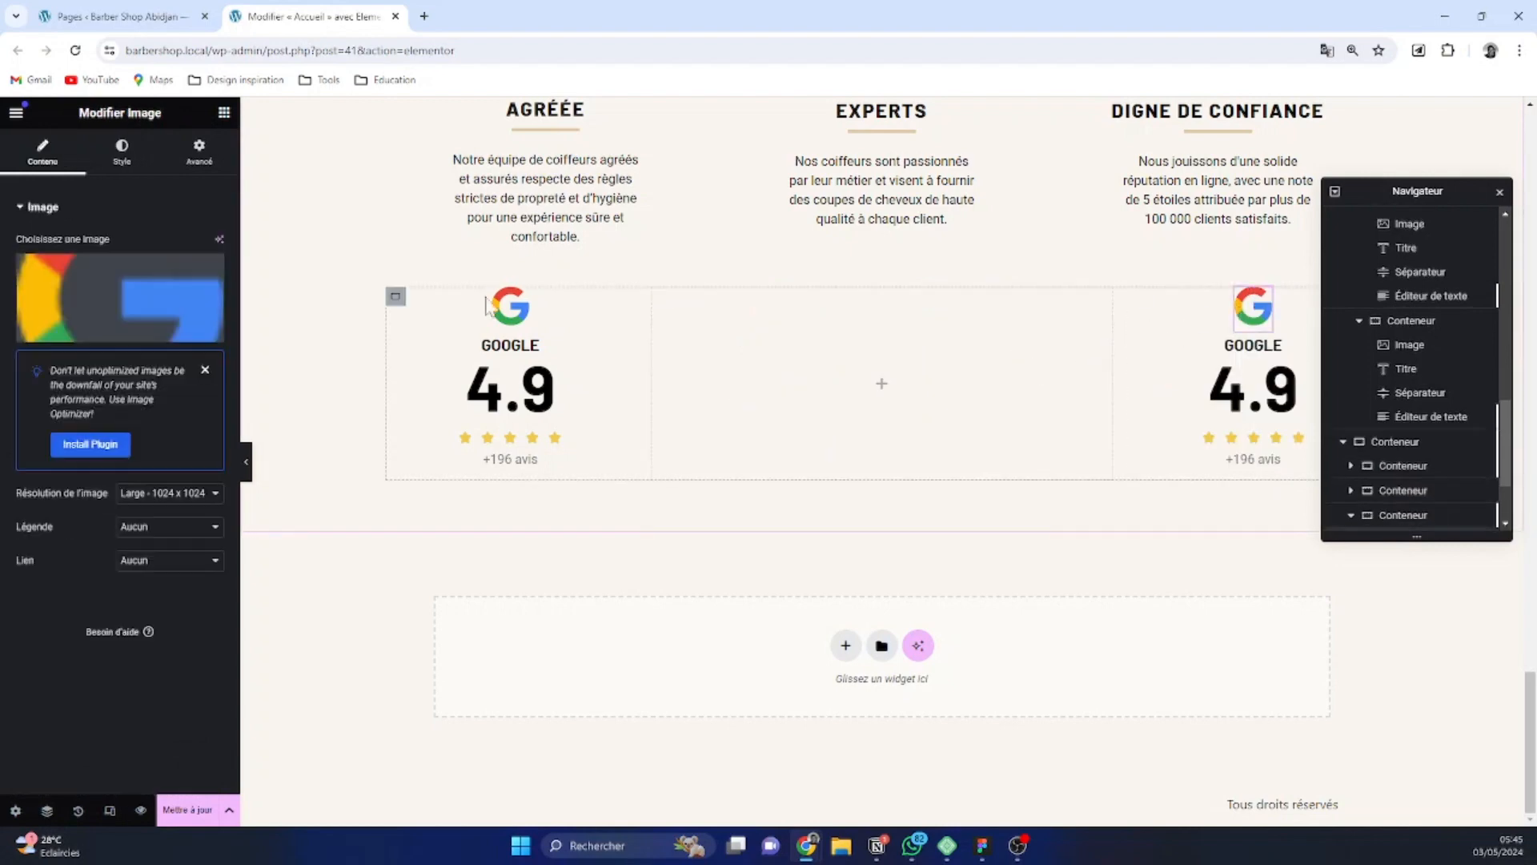
left_click(128, 298)
left_click(256, 318)
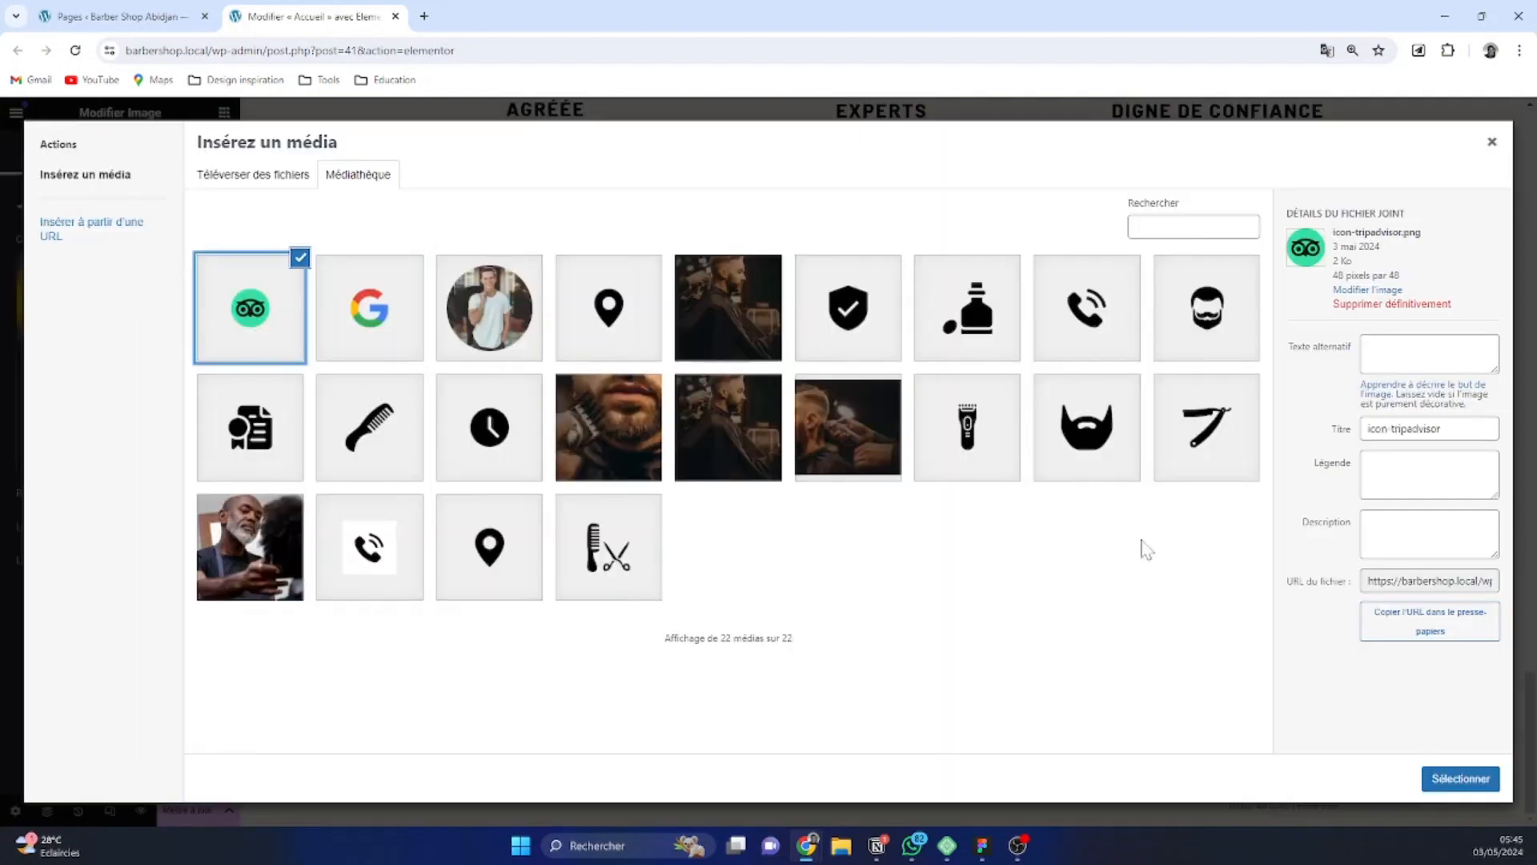
left_click(1465, 775)
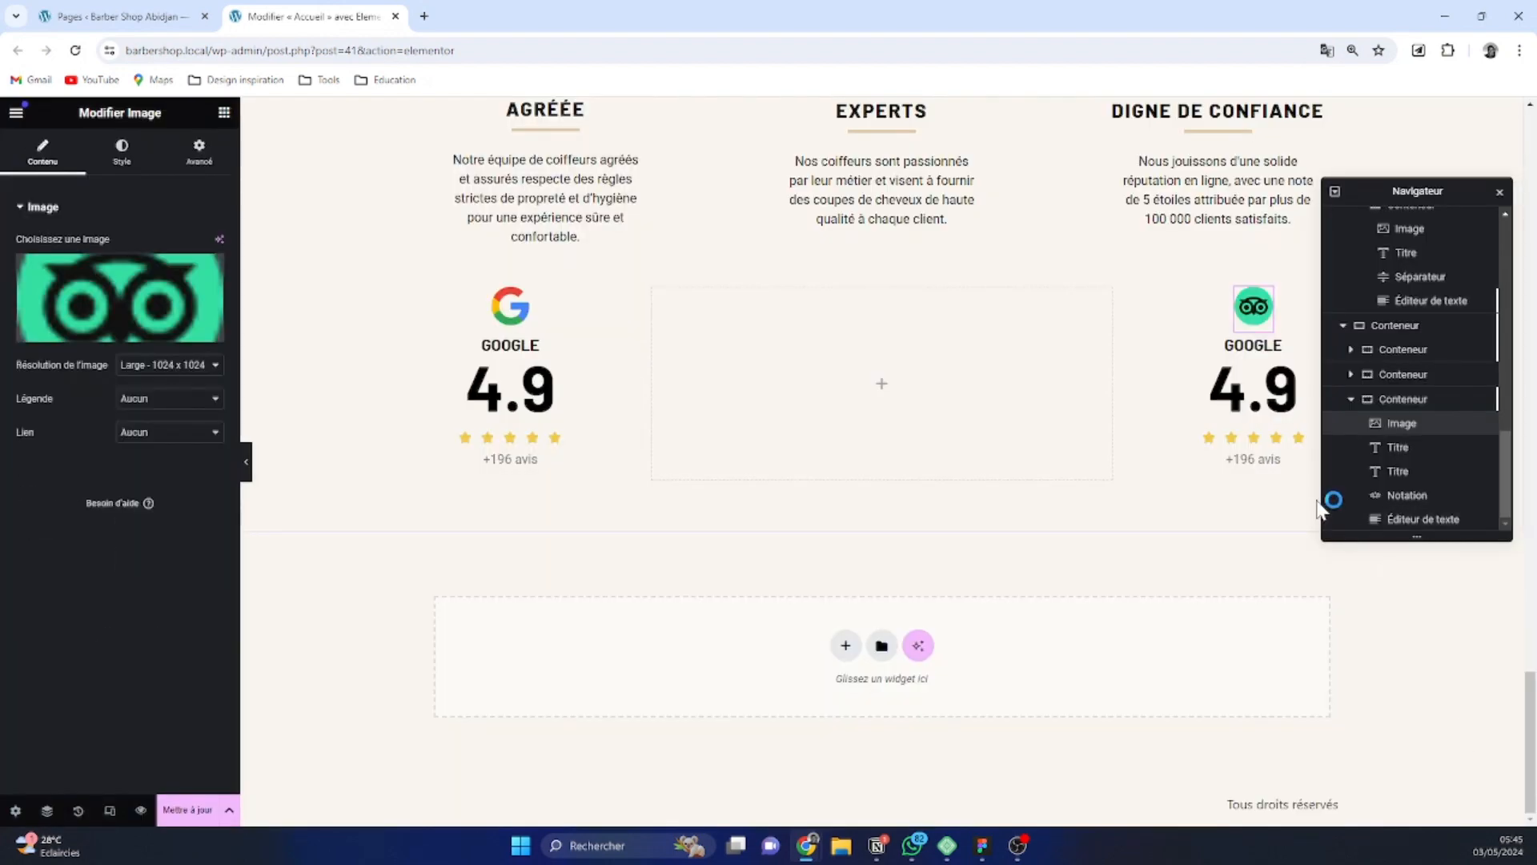
Change the duplicated review container's Google title to "tripadvisor"
left_click(1268, 347)
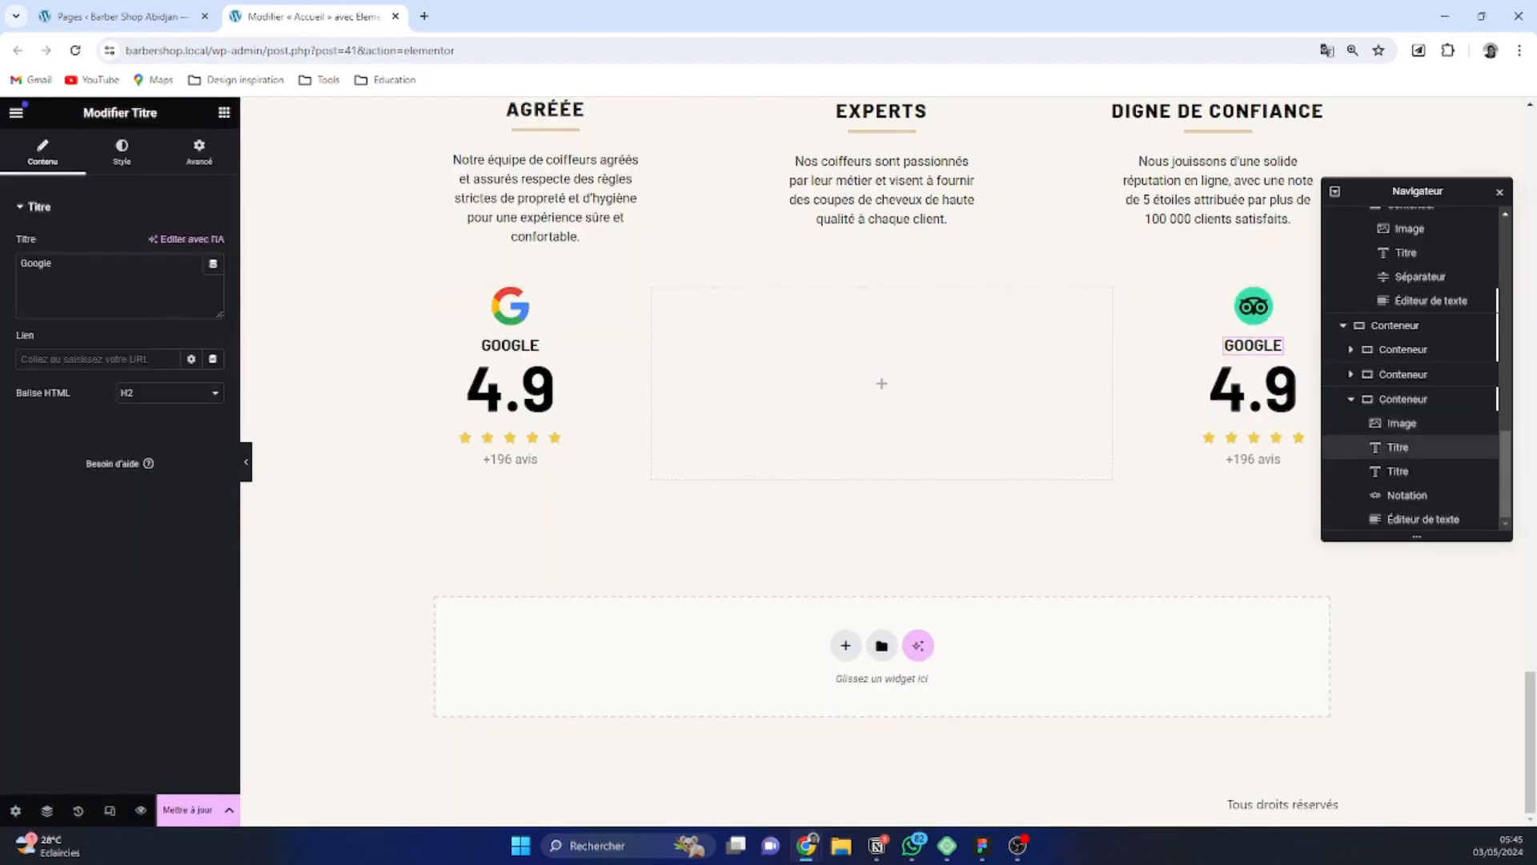
double_click(36, 263)
type("trip")
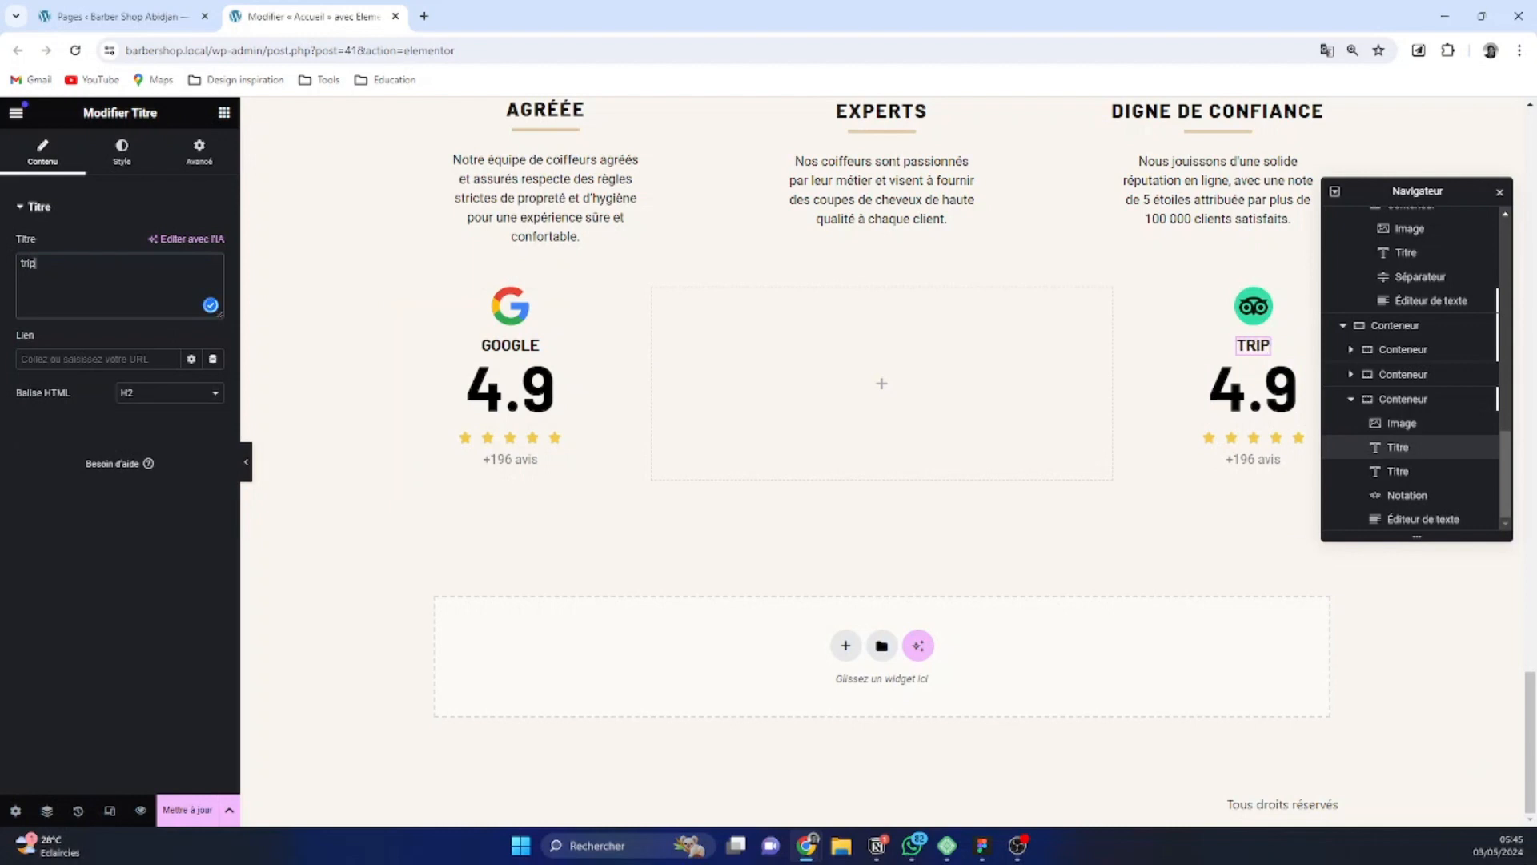
type("advisor")
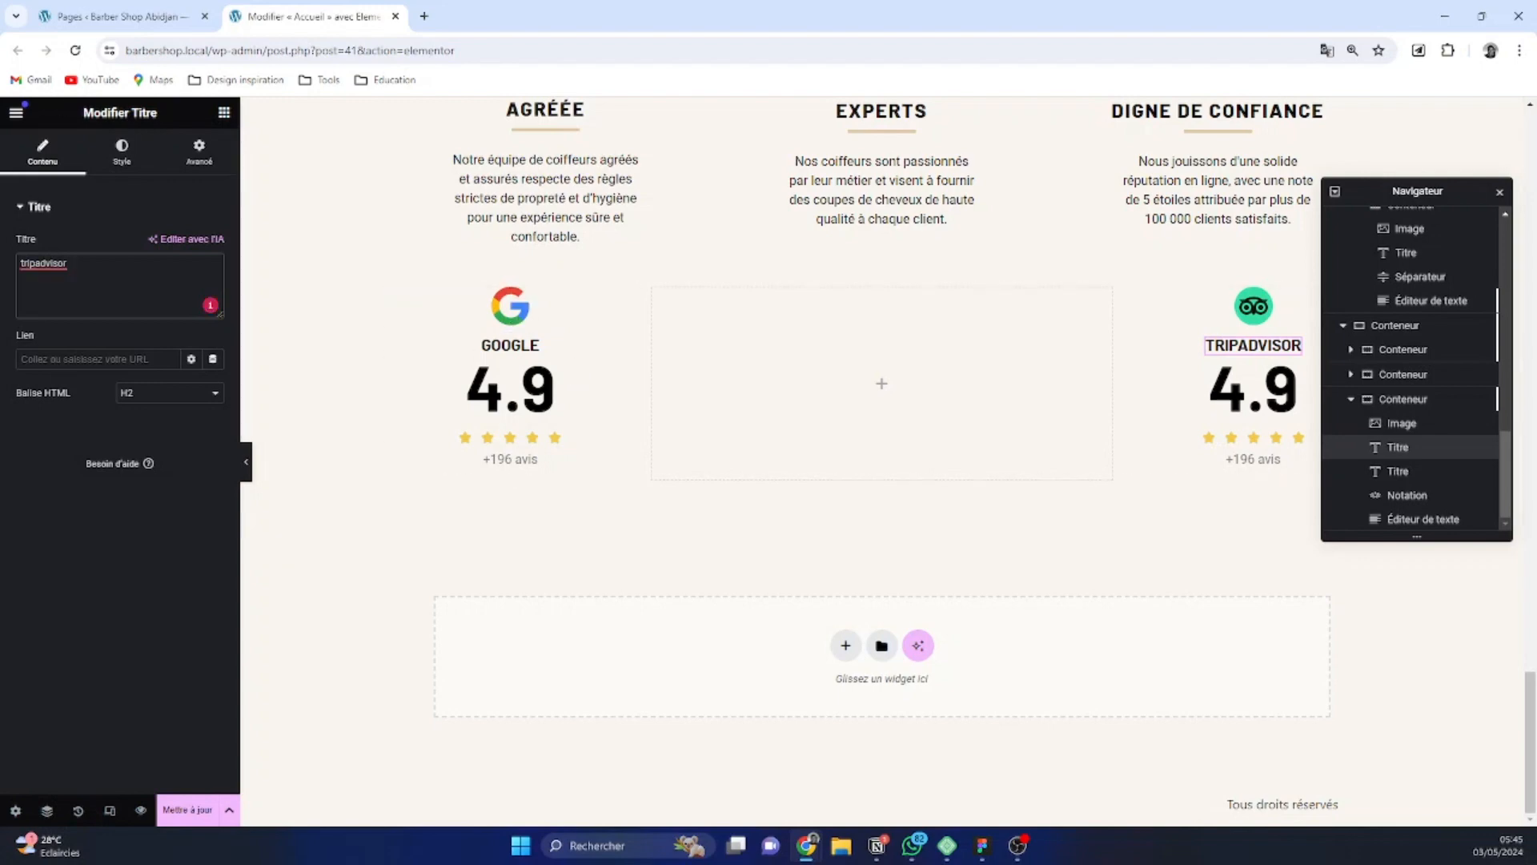
Set the letter spacing of the Tripadvisor title to 1.5 px
left_click(125, 156)
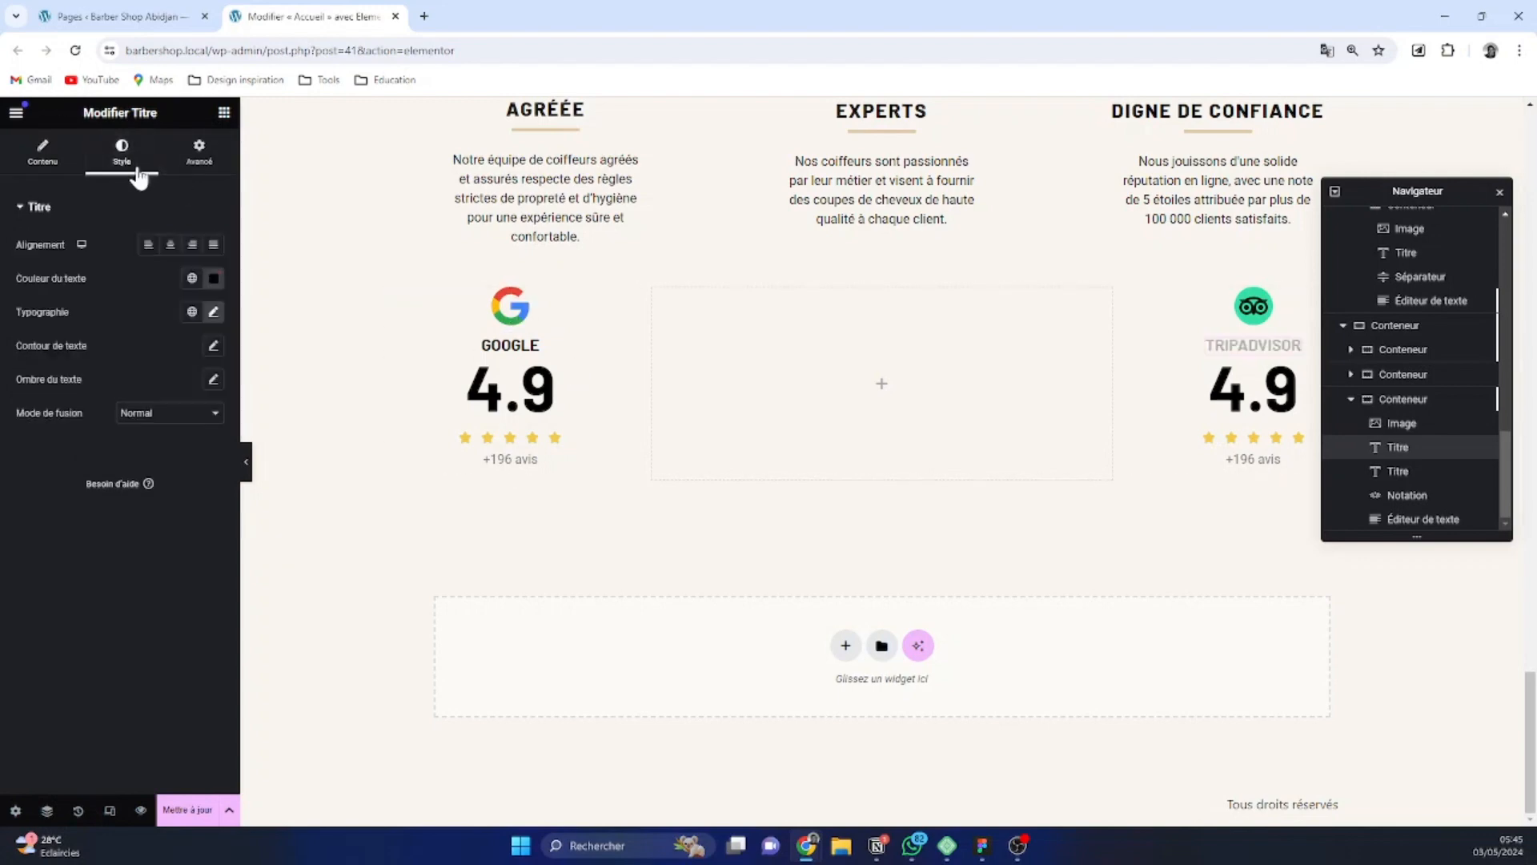
left_click(213, 314)
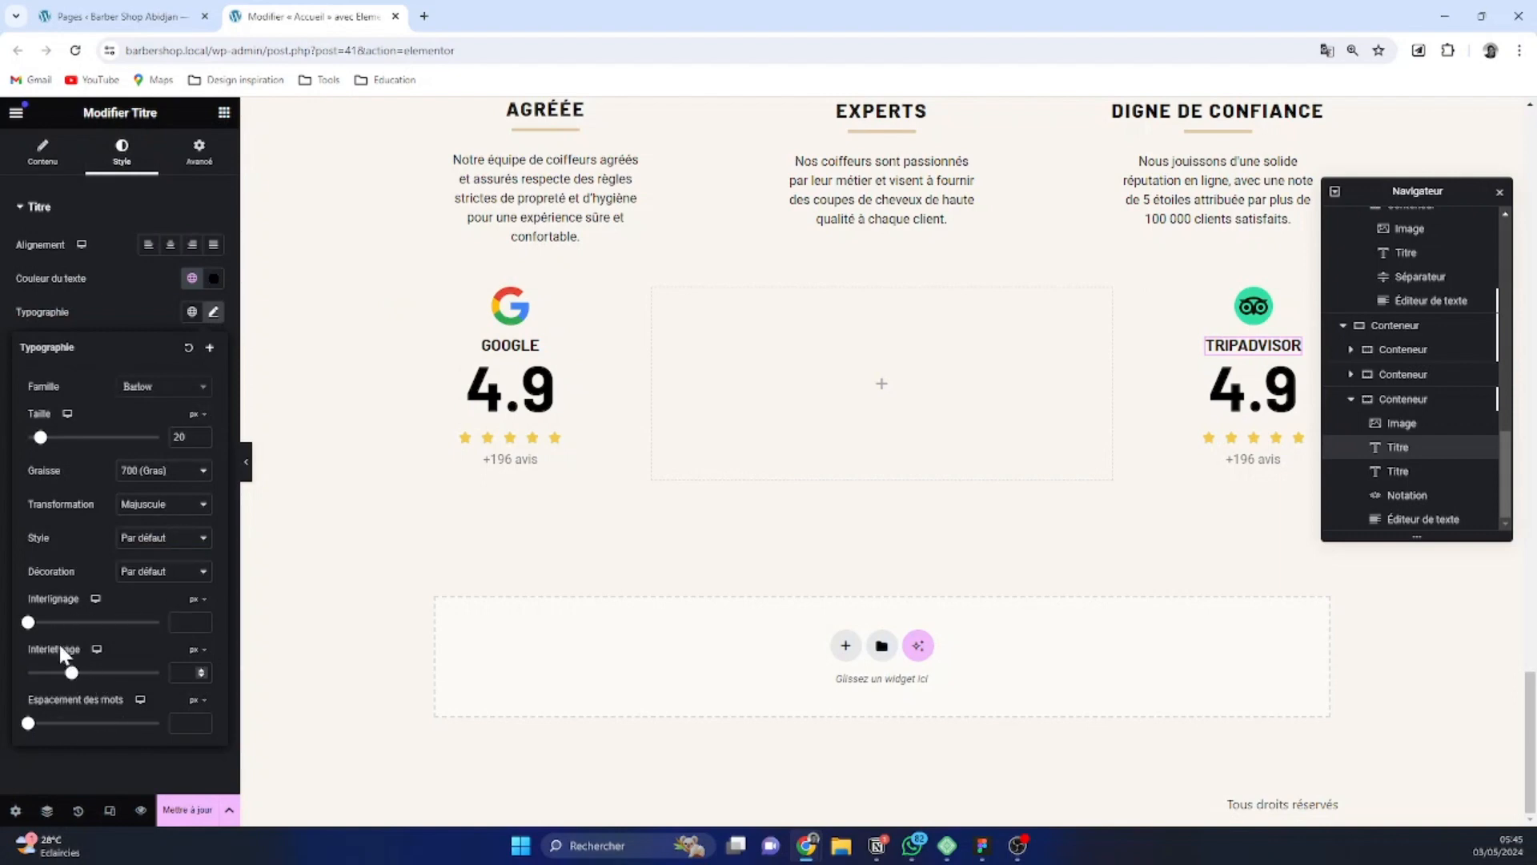
mouse_move(72, 677)
left_mouse_down()
mouse_move(96, 676)
mouse_move(83, 676)
left_mouse_up()
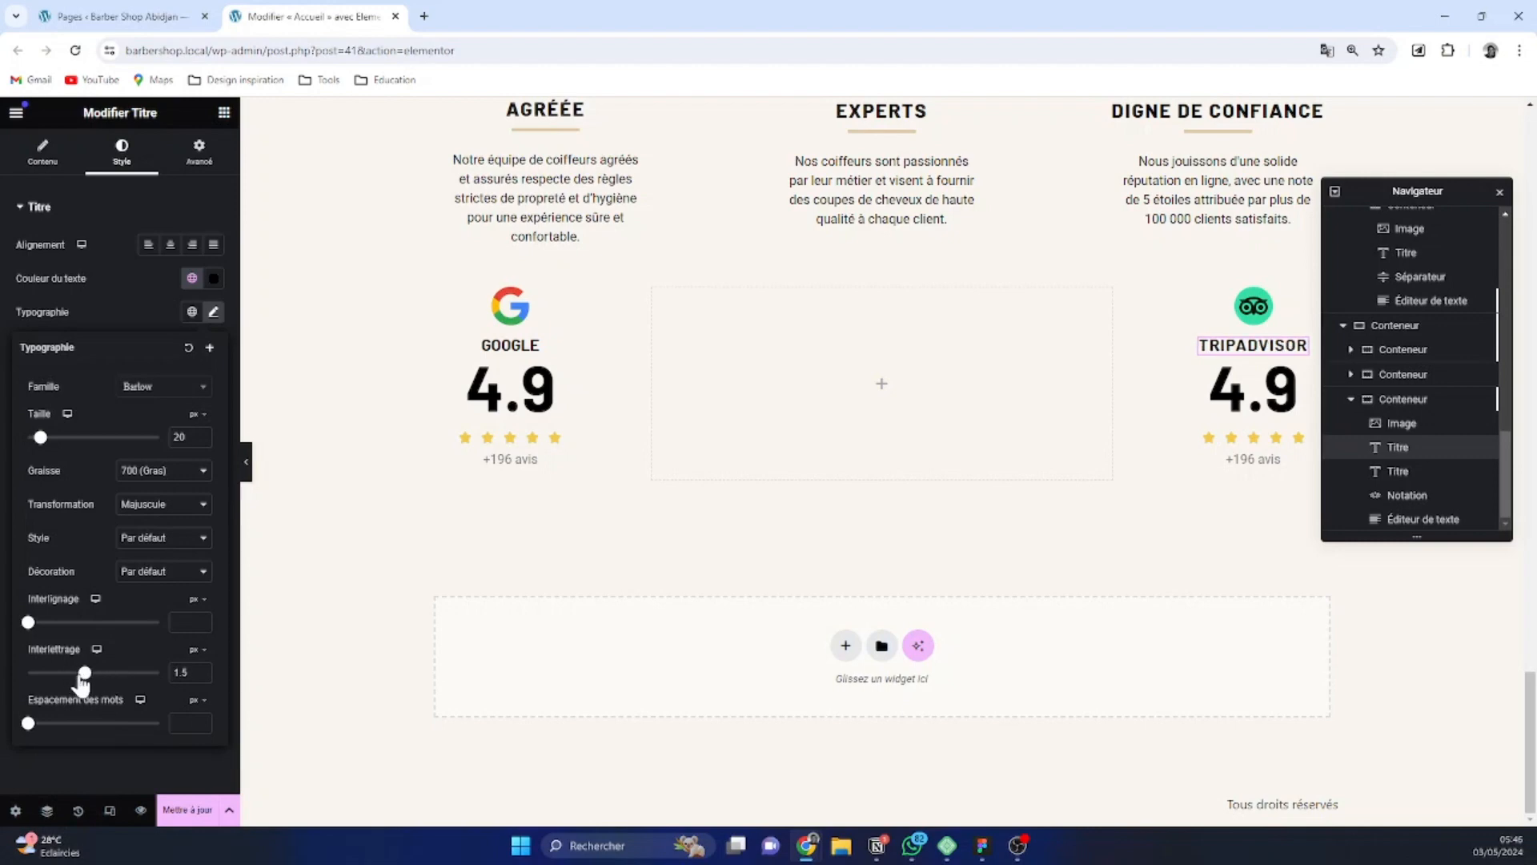
Set the letter spacing of the Google title to 1.5 px
left_click(500, 348)
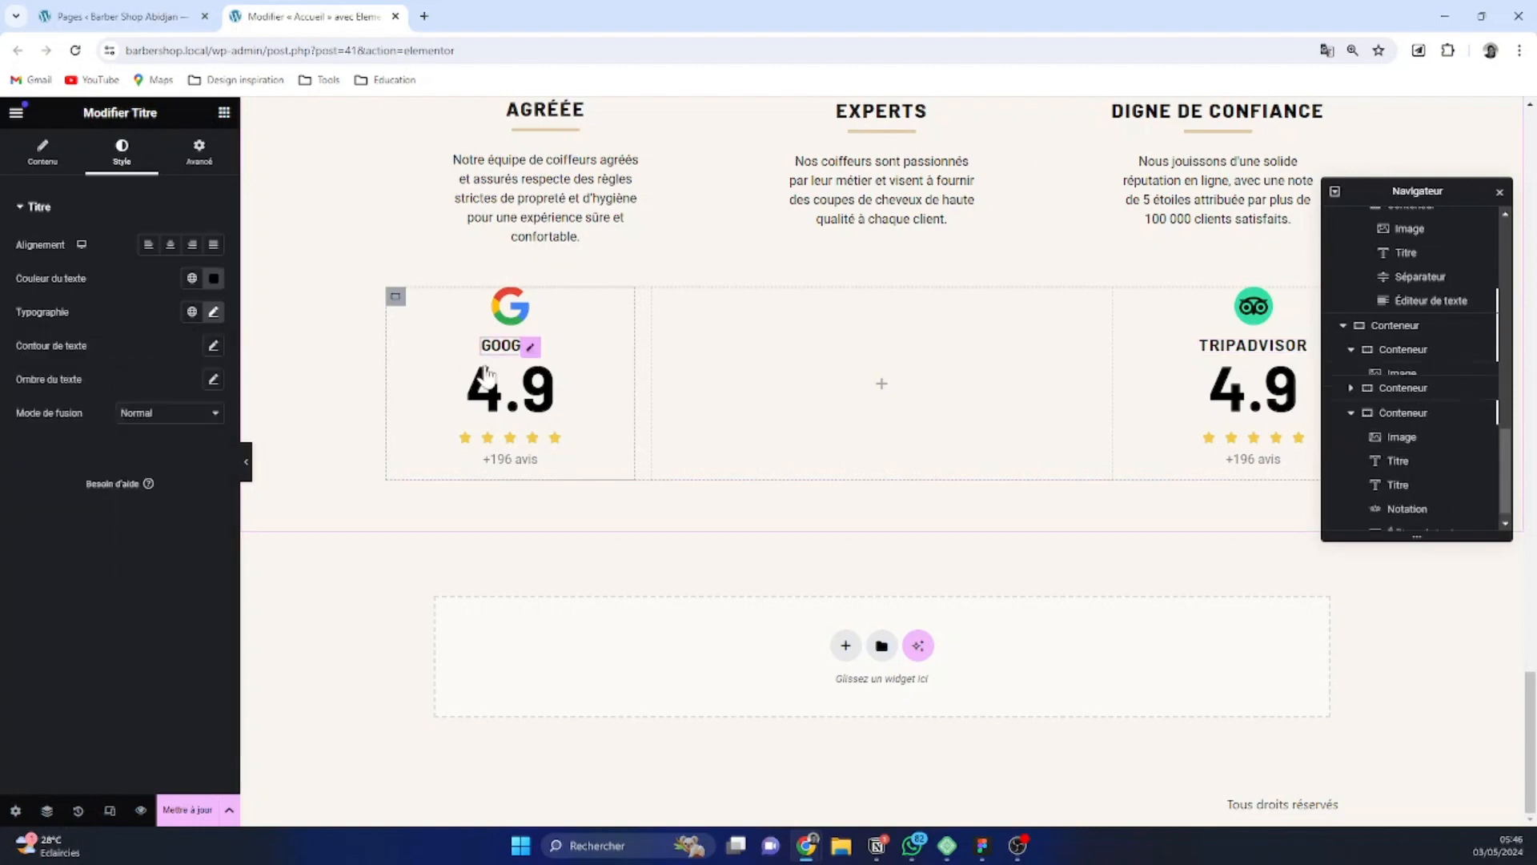
left_click(213, 311)
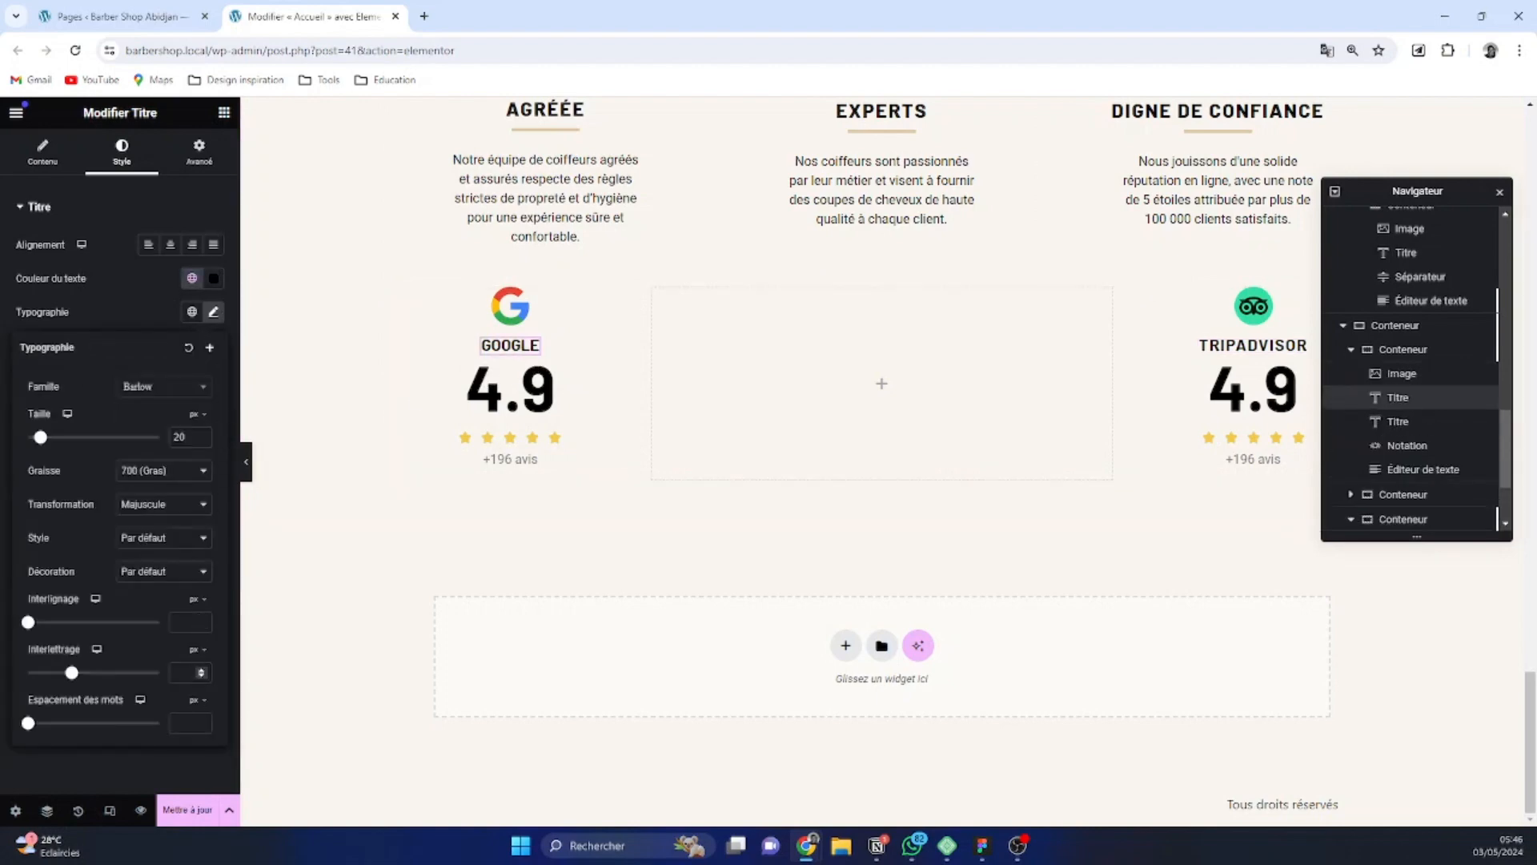
left_click(174, 664)
type("1.5")
Change the Tripadvisor rating to 4.5 and its review count text to "+75 avis"
left_click(1249, 390)
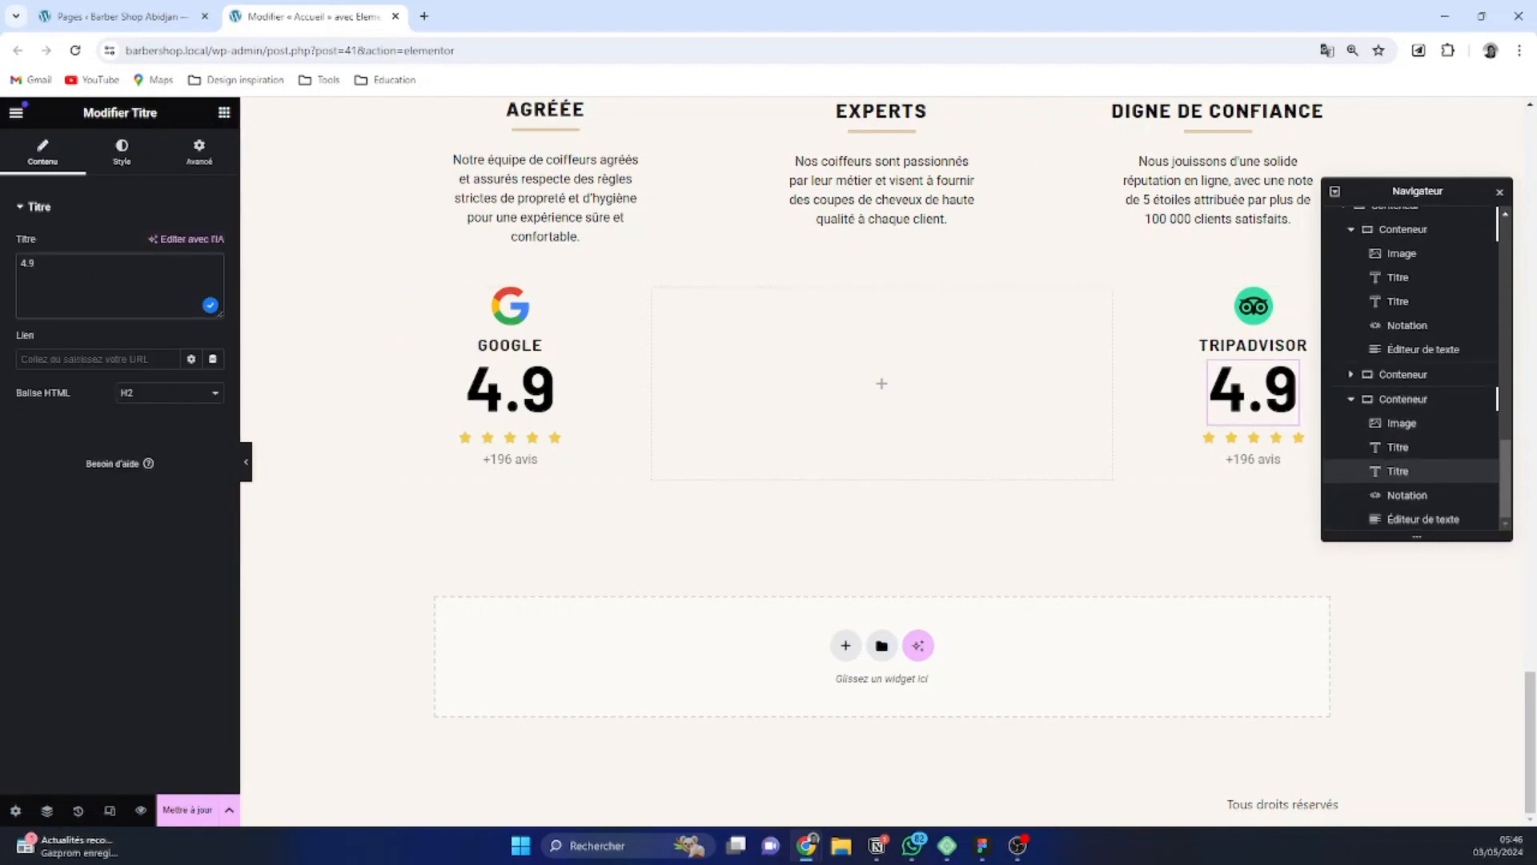
key("BackSpace")
type("5")
left_click(1275, 465)
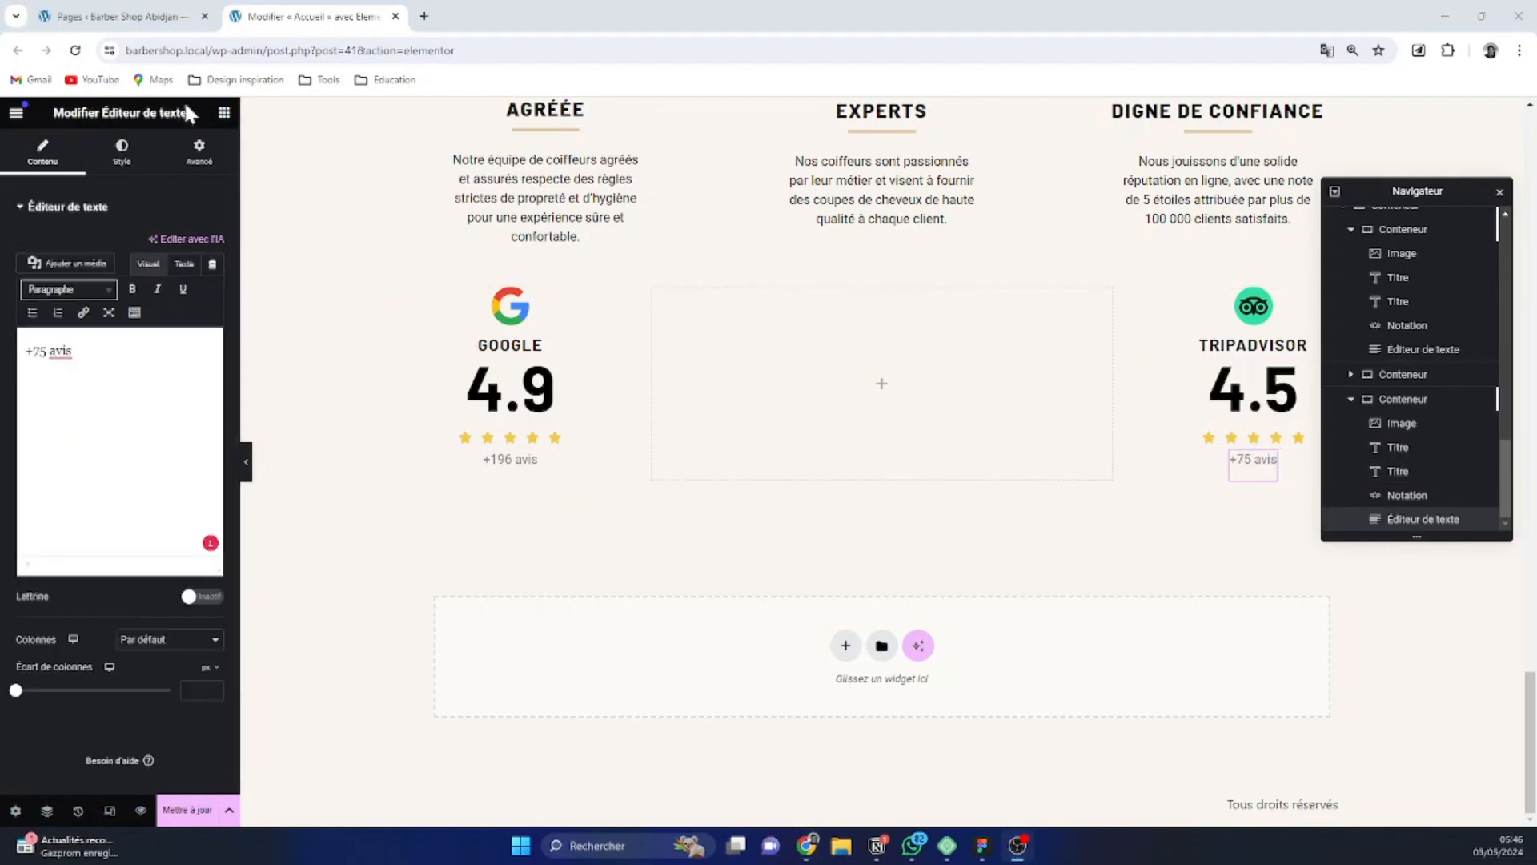
Apply the global Black color to the "+75 avis" text in the Tripadvisor container
left_click(122, 152)
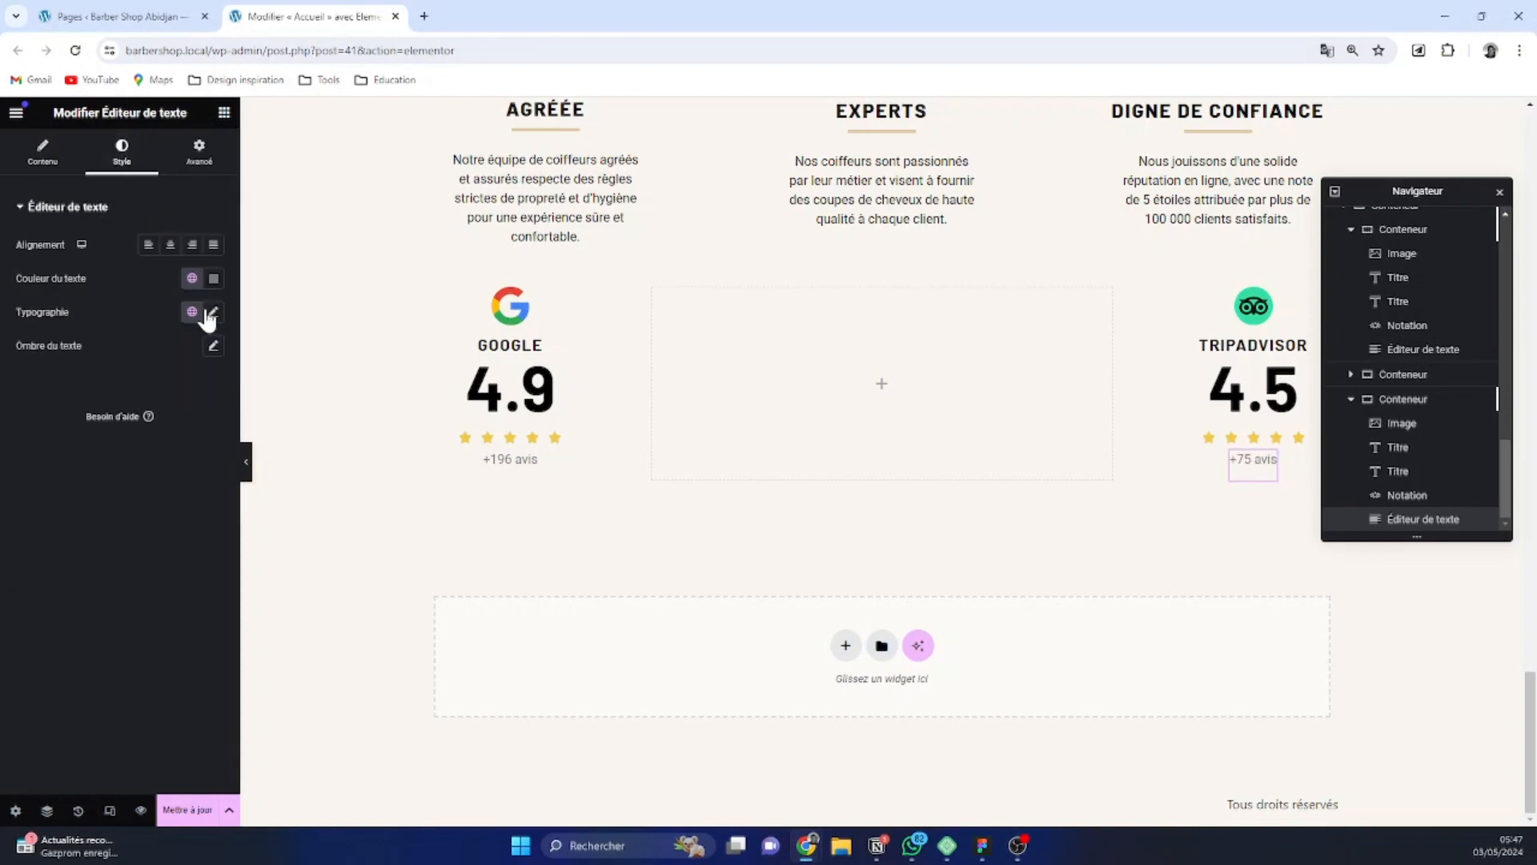
left_click(192, 279)
scroll(118, 480, "down", 1)
left_click(116, 487)
Apply the global Black color to the "+196 avis" text in the Google container
left_click(527, 460)
left_click(122, 152)
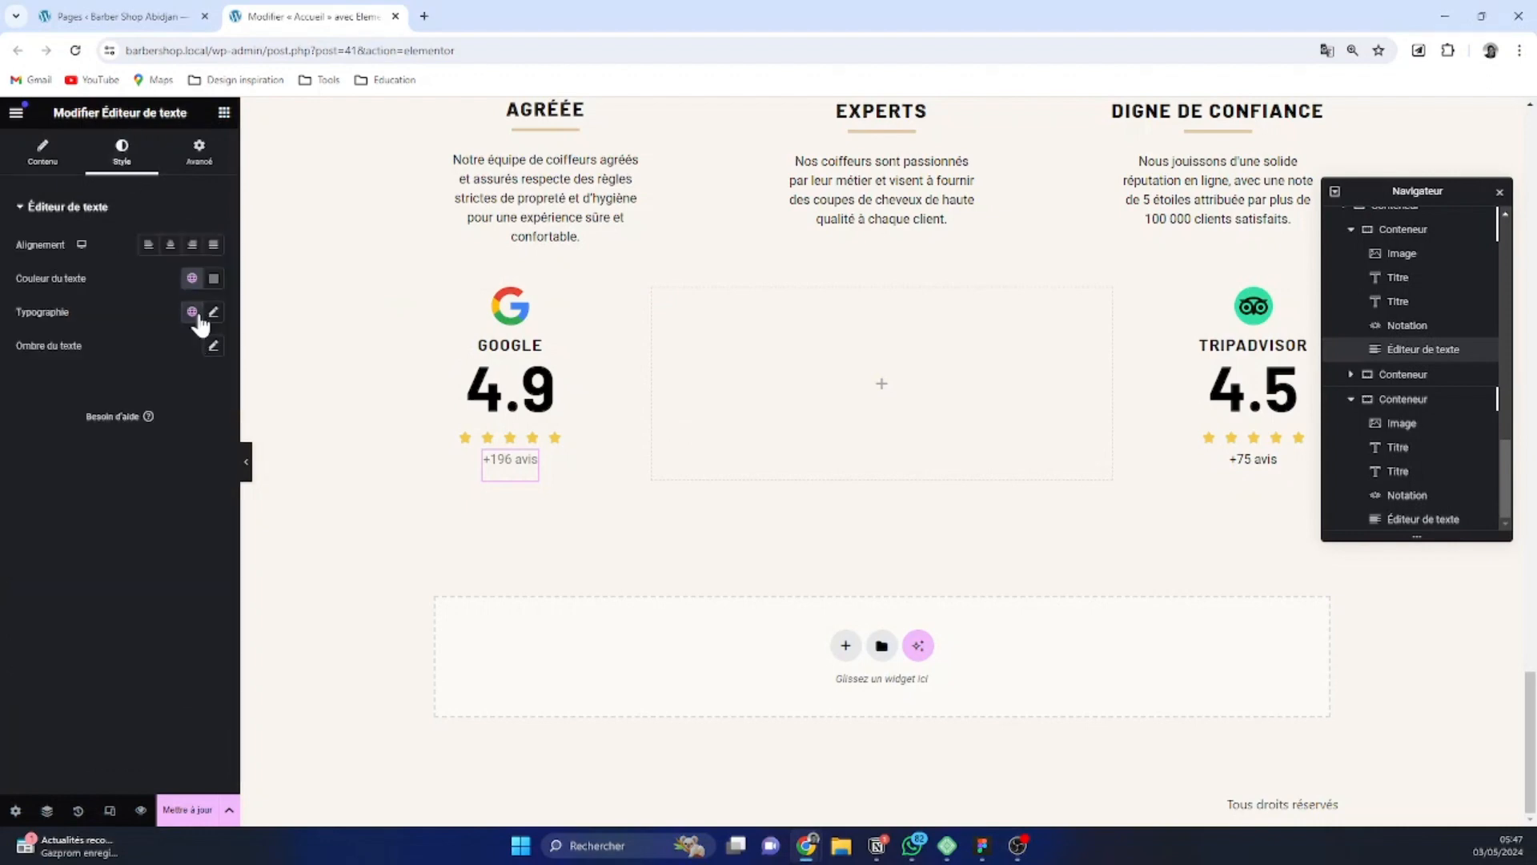
left_click(192, 312)
left_click(192, 278)
scroll(88, 480, "down", 1)
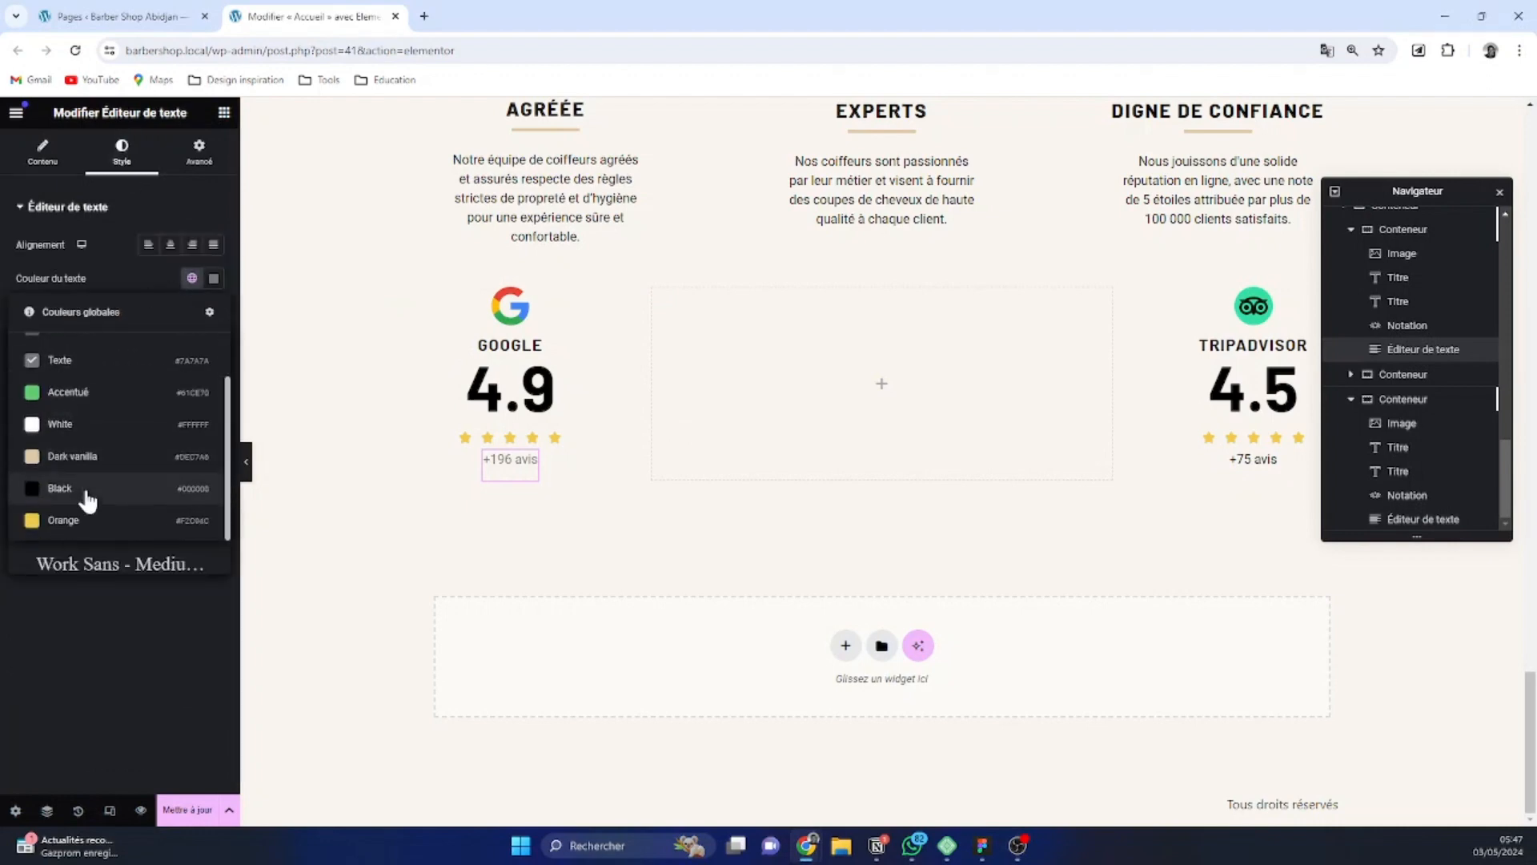
left_click(86, 490)
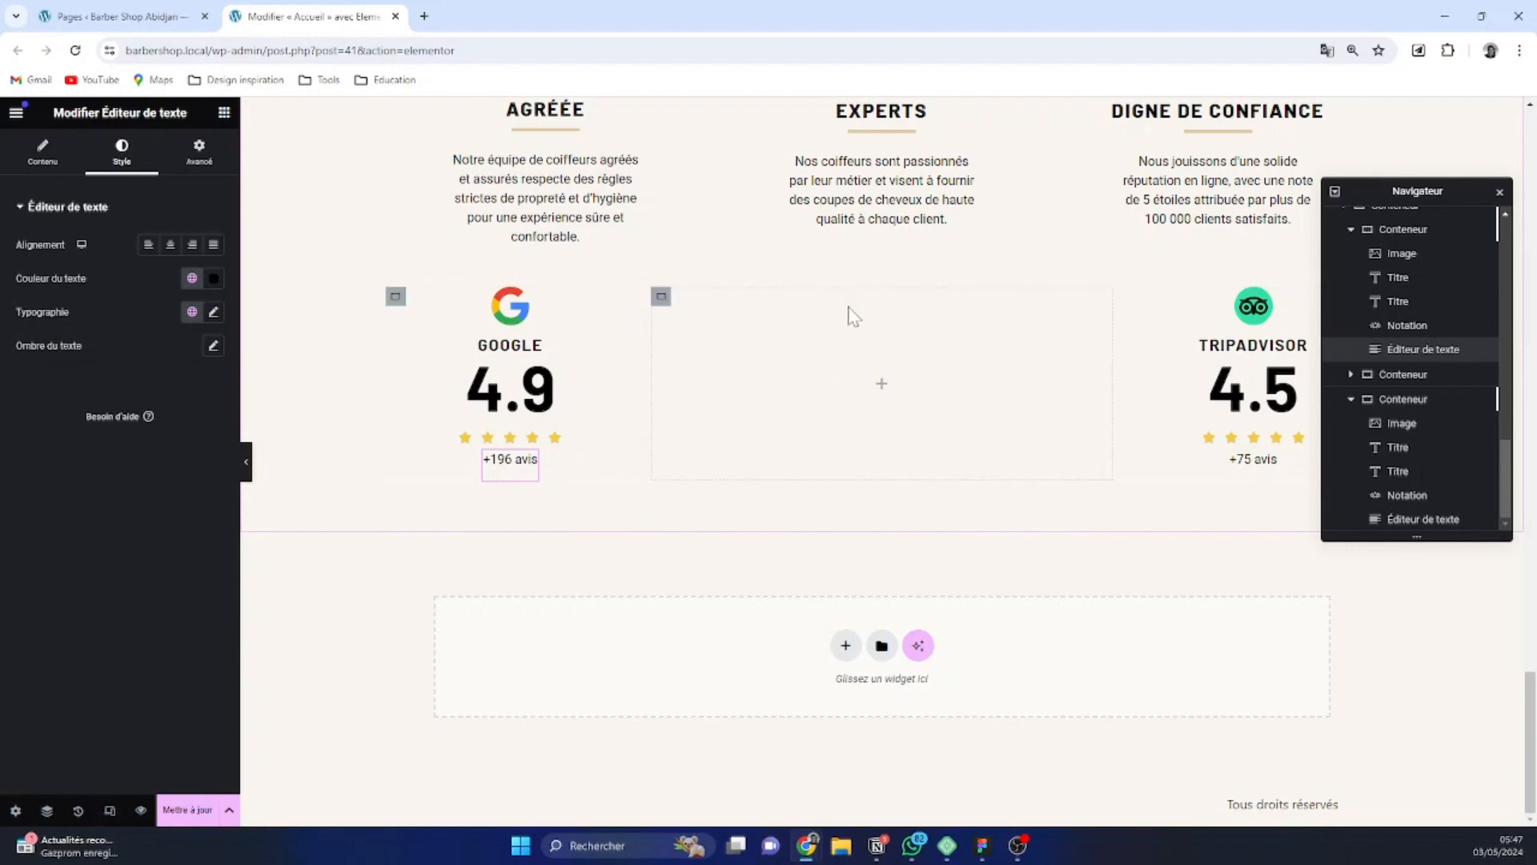
Check the testimonial card in the Figma design, then add an Image widget to the empty middle container in Elementor
left_click(662, 297)
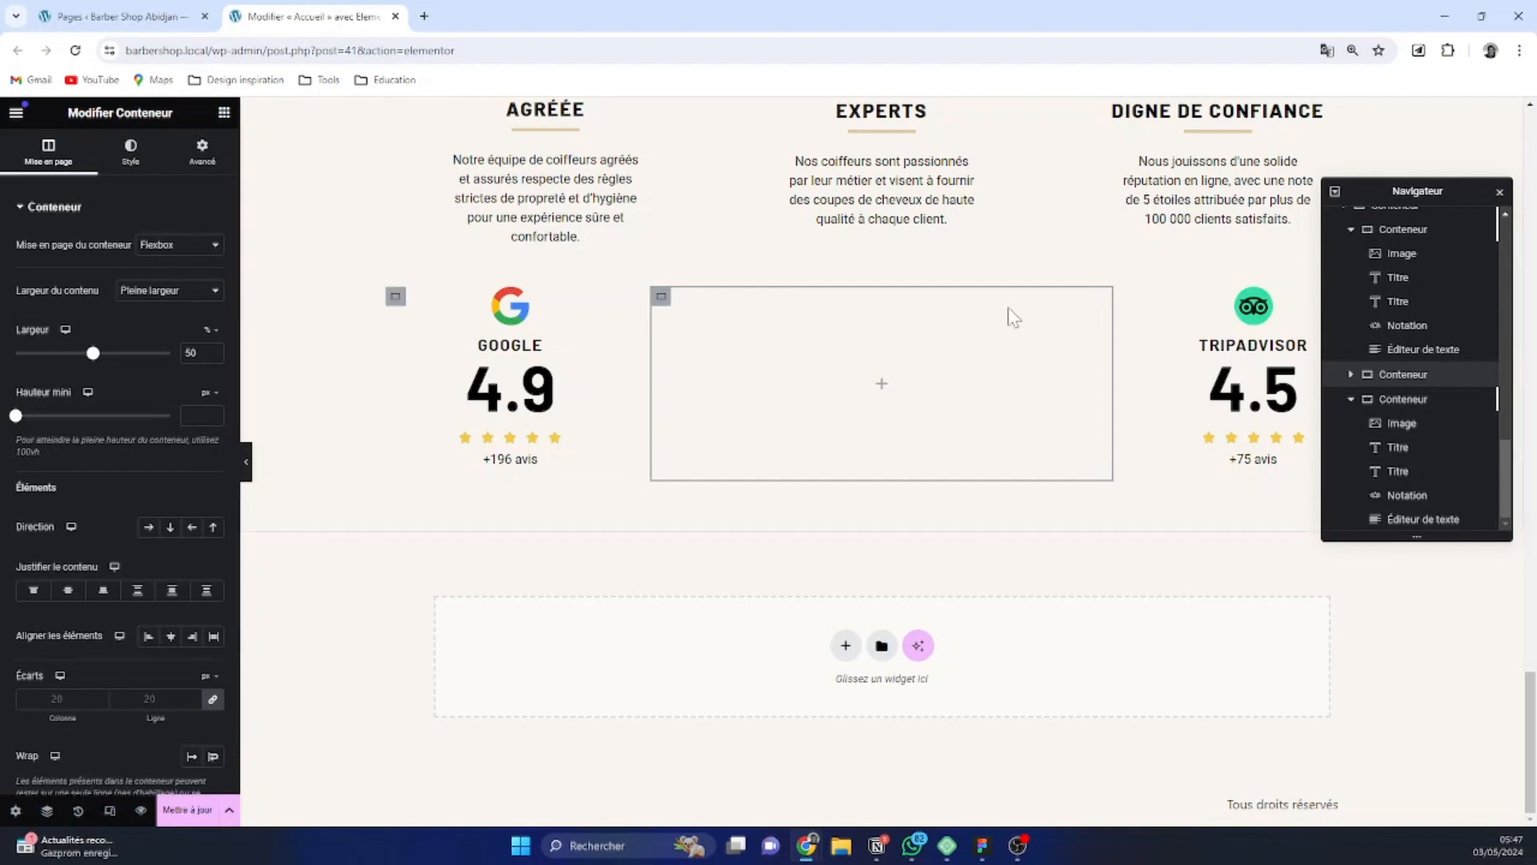
mouse_move(985, 843)
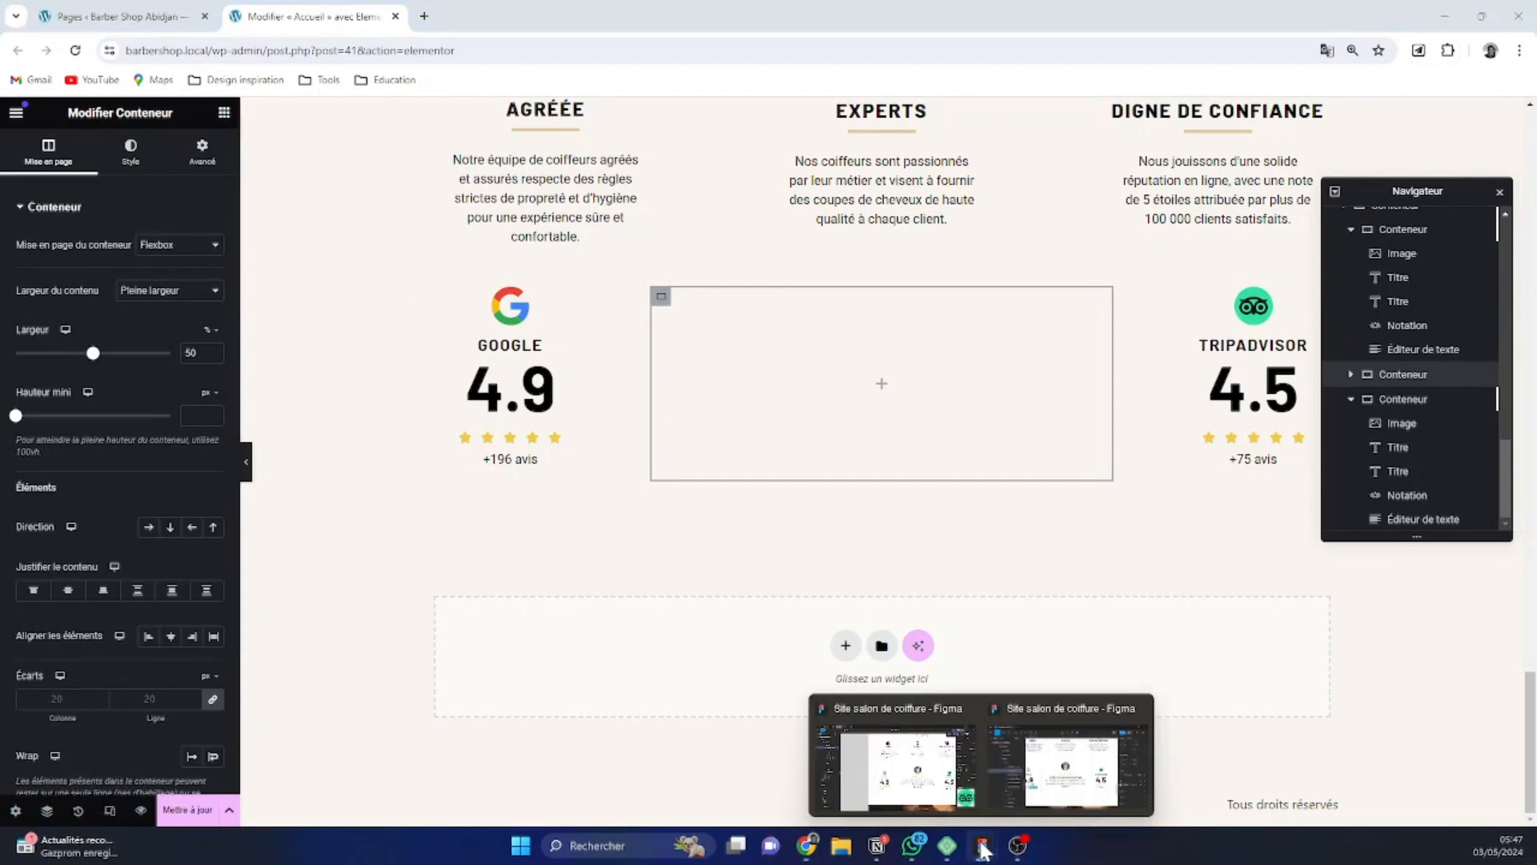
left_click(919, 771)
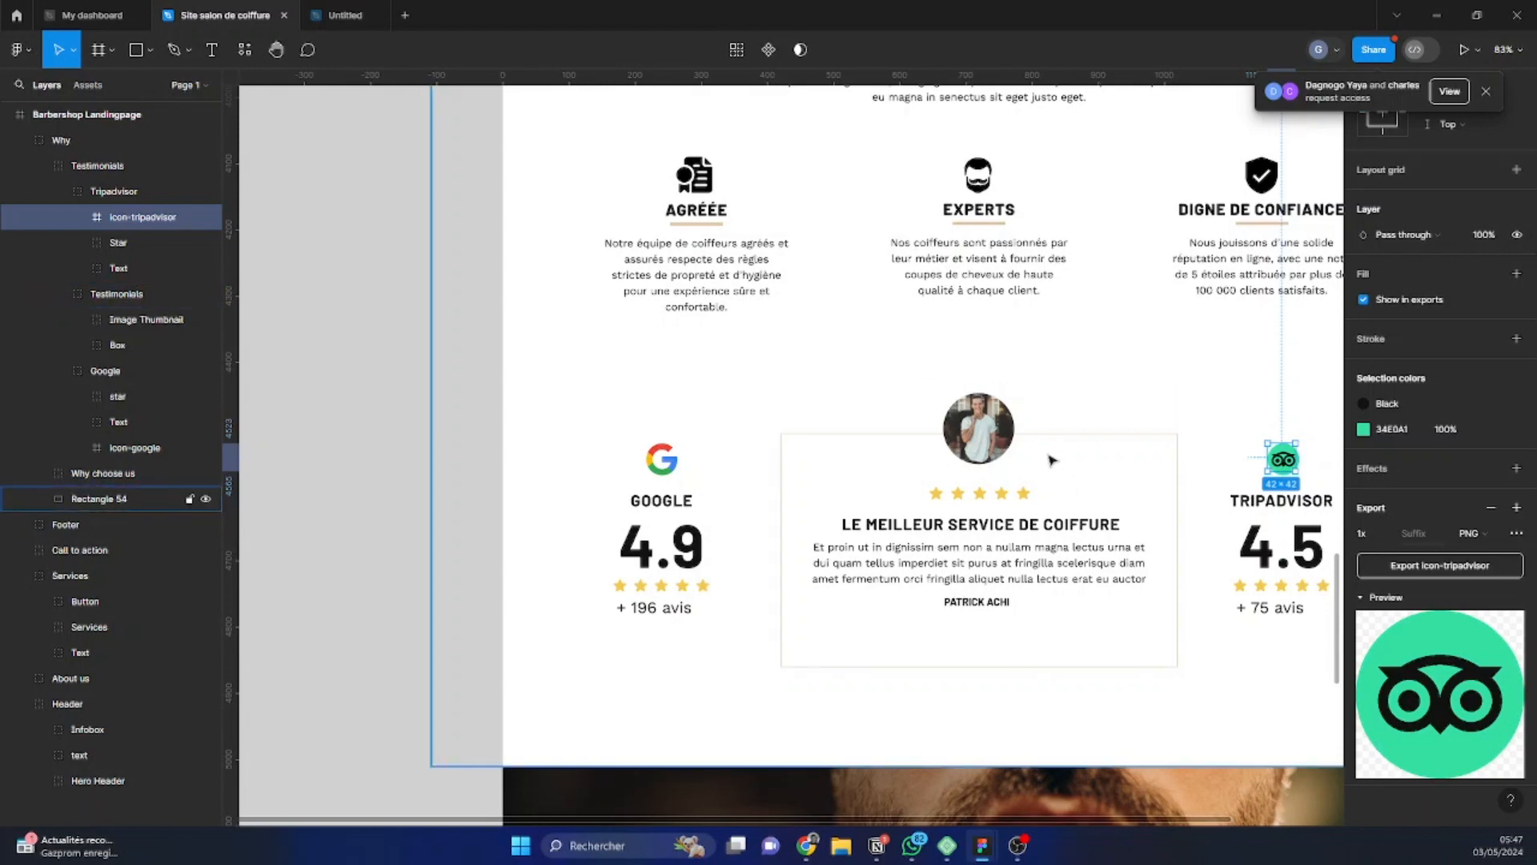
left_click(1447, 7)
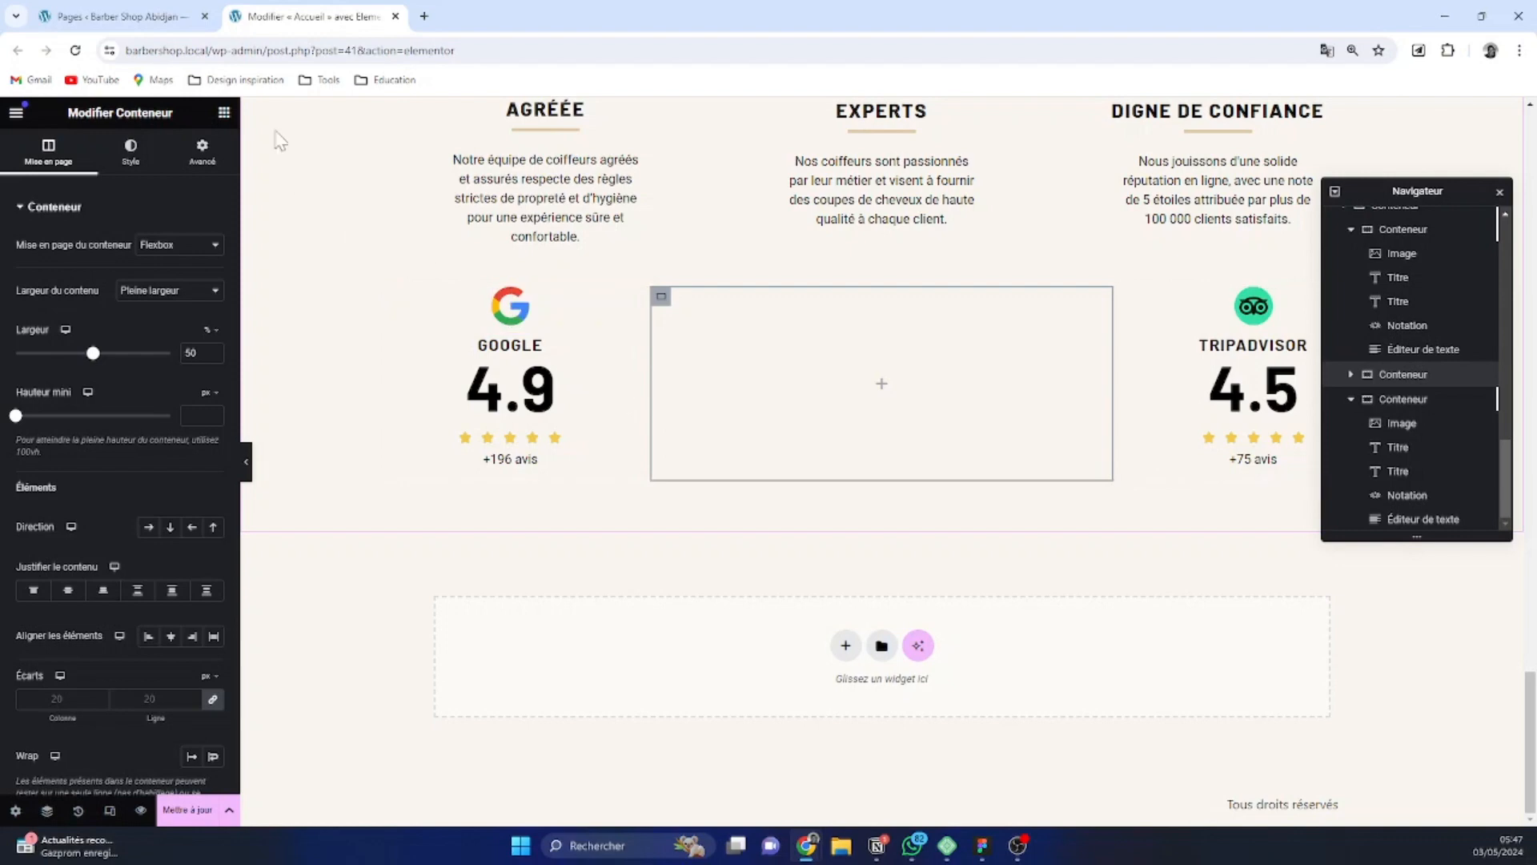
left_click(224, 112)
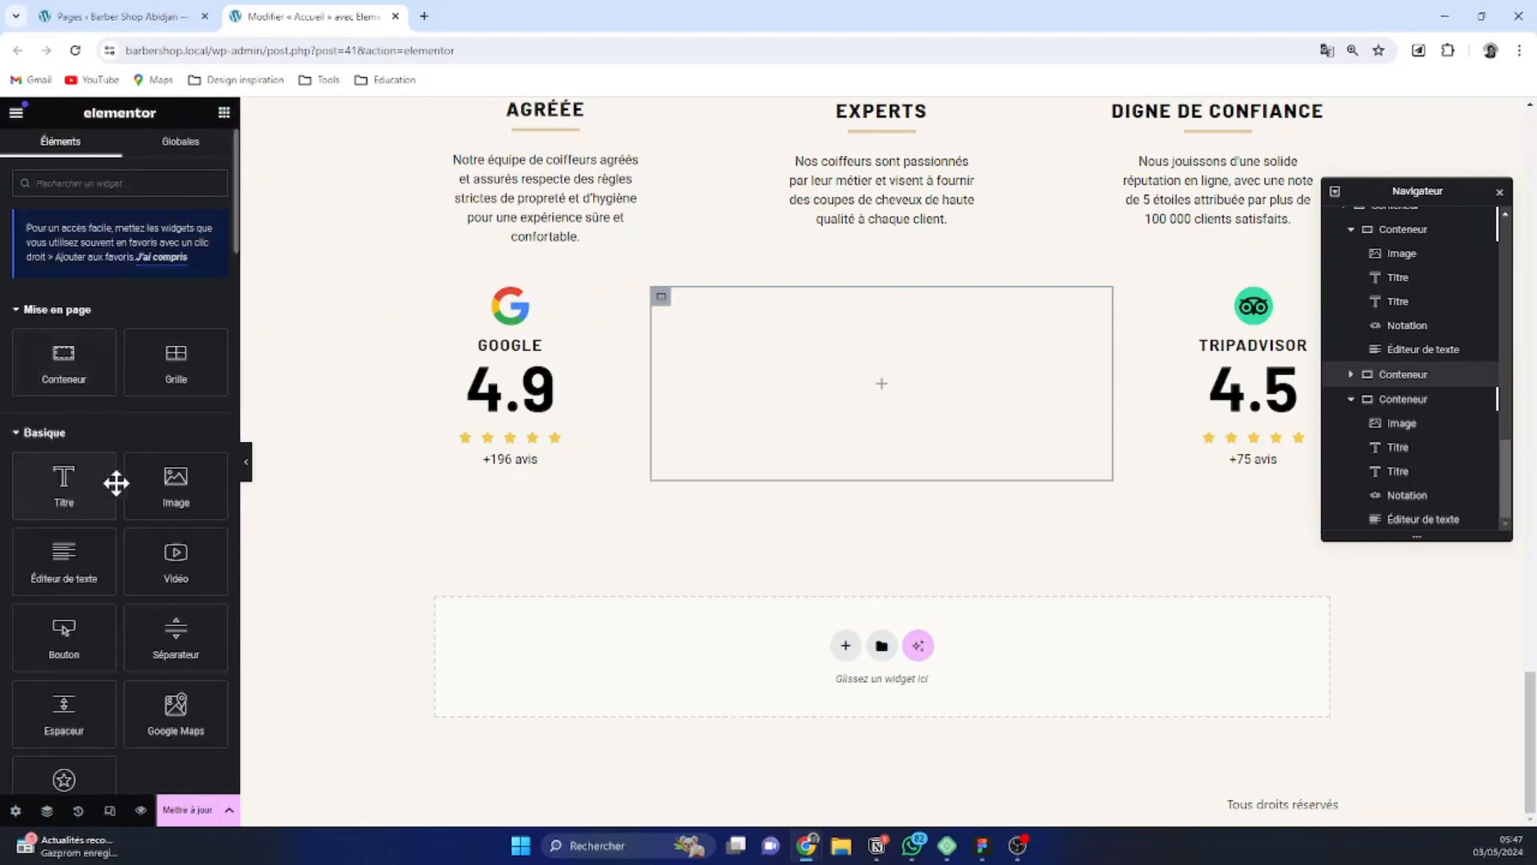
left_click(194, 484)
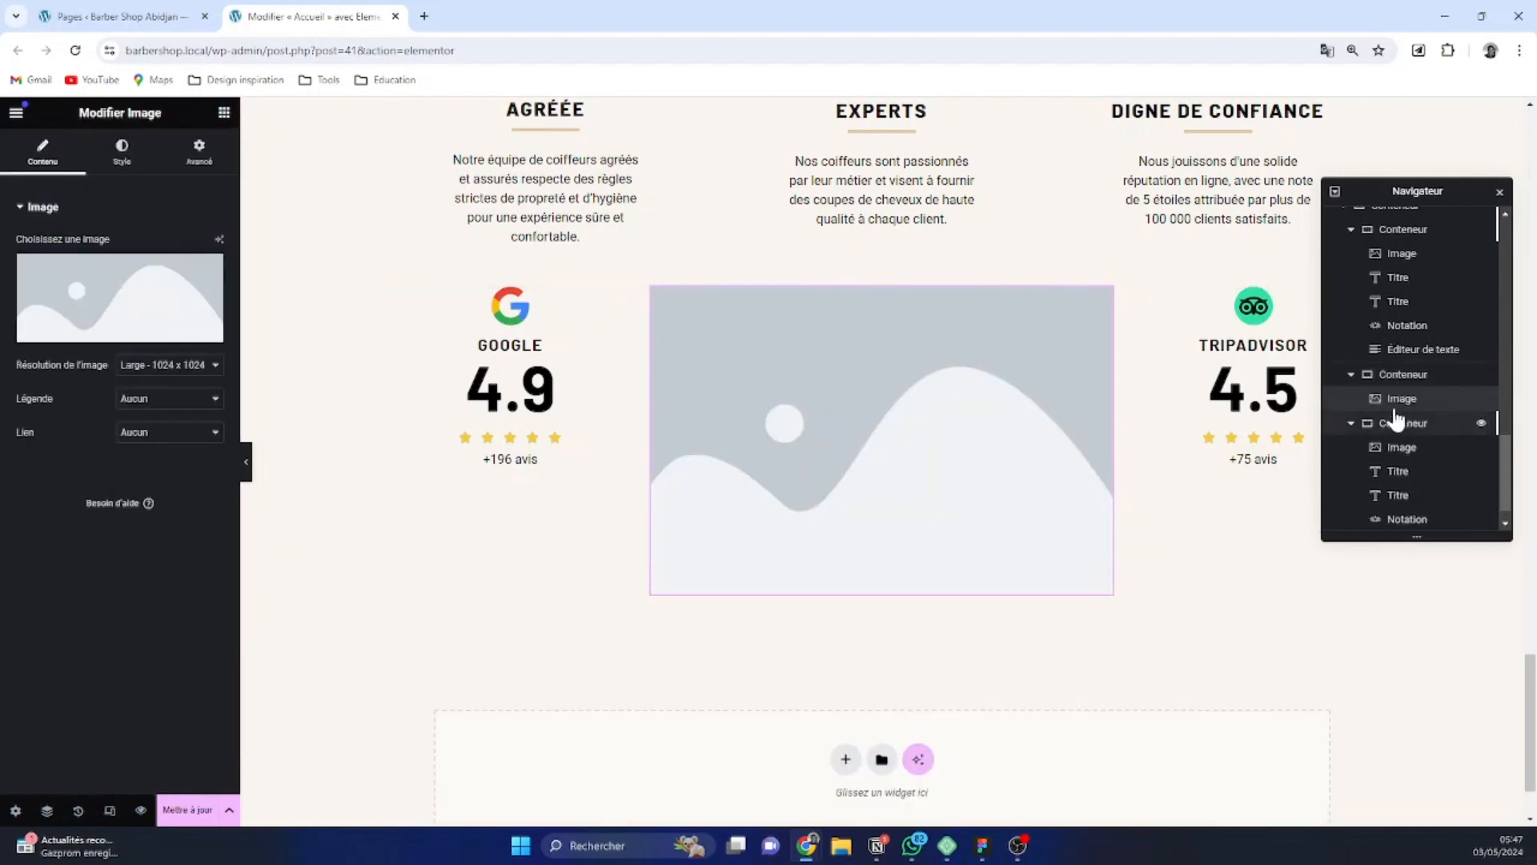
Copy the star rating from the Google container into the middle container, below the placeholder image
left_click(1403, 374)
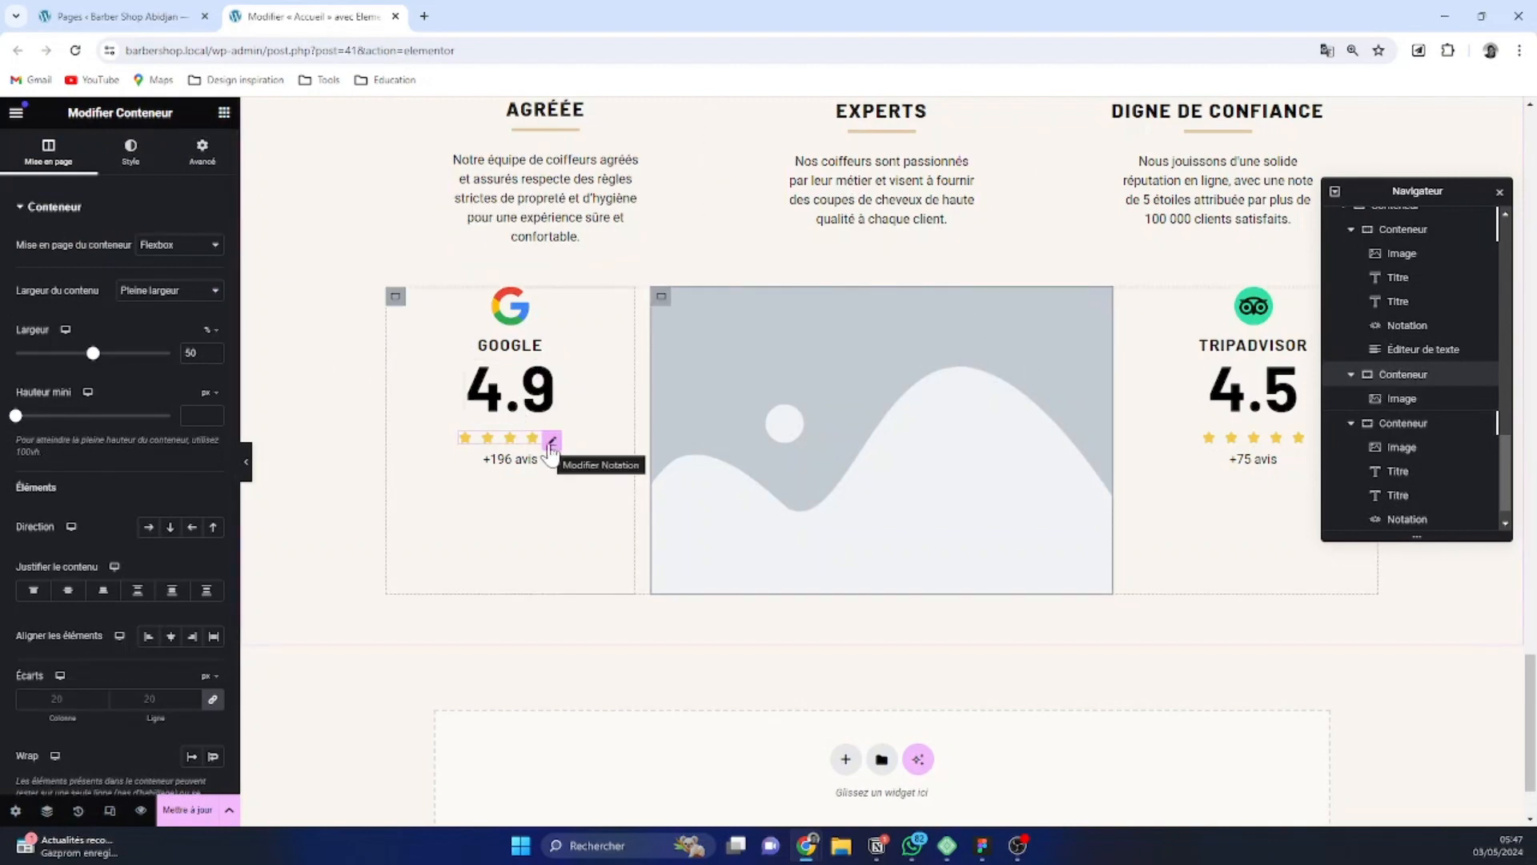
right_click(551, 448)
left_click(601, 525)
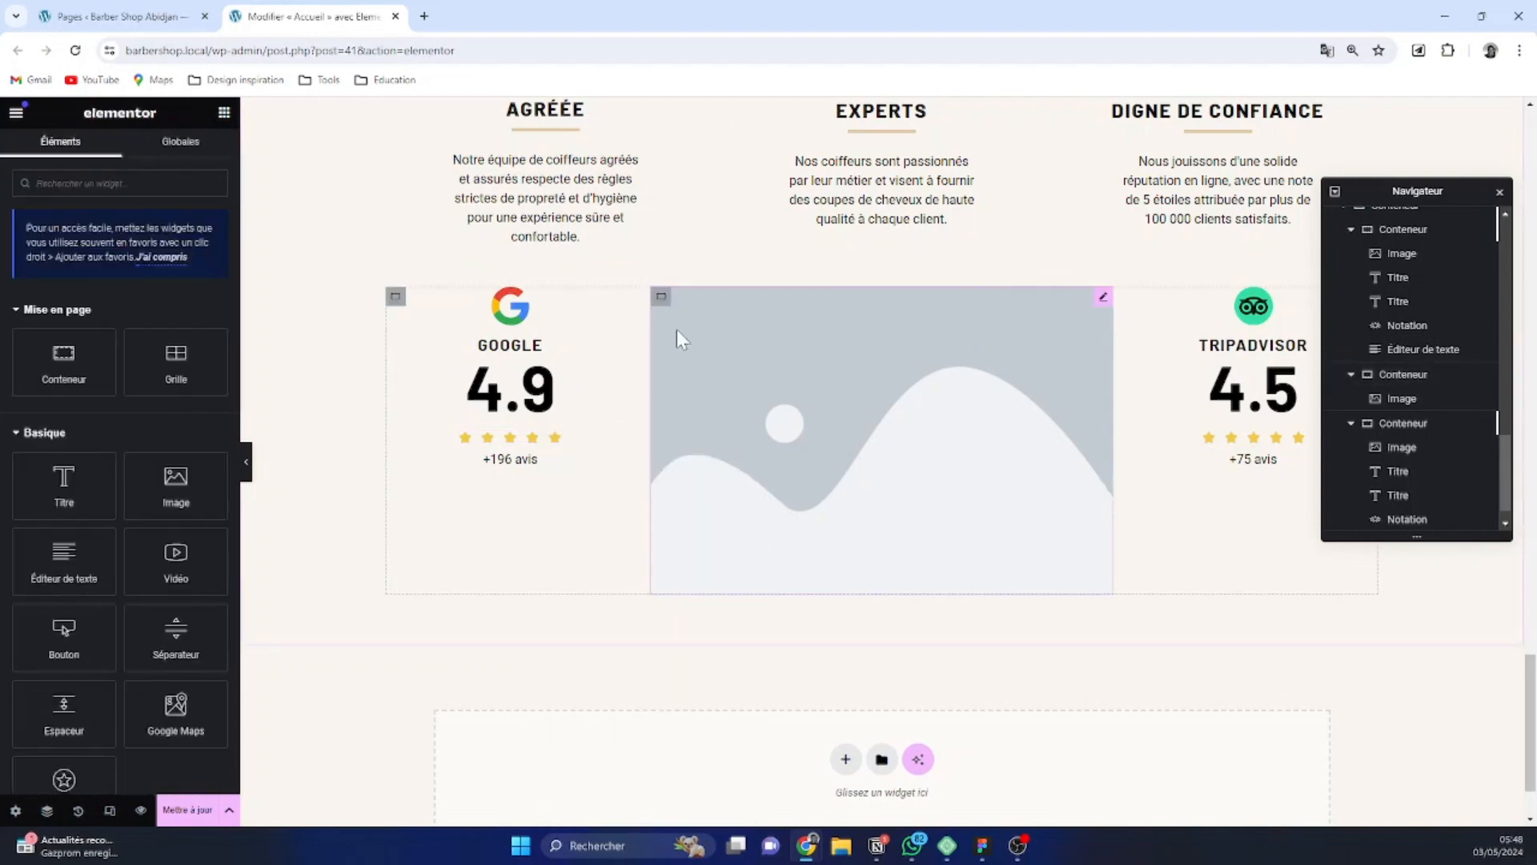
left_click(660, 299)
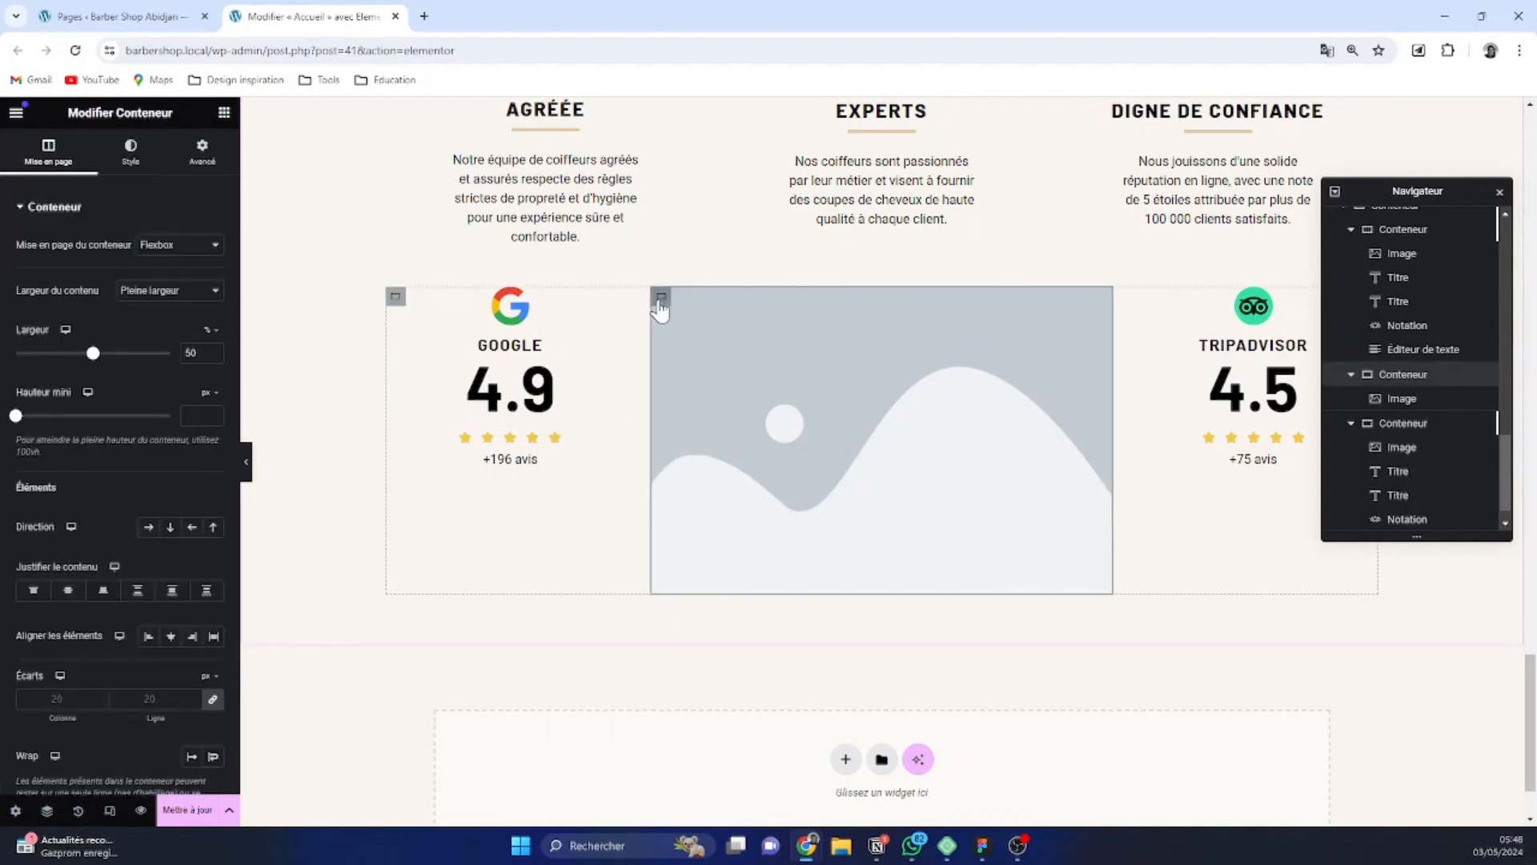
key("ctrl+v")
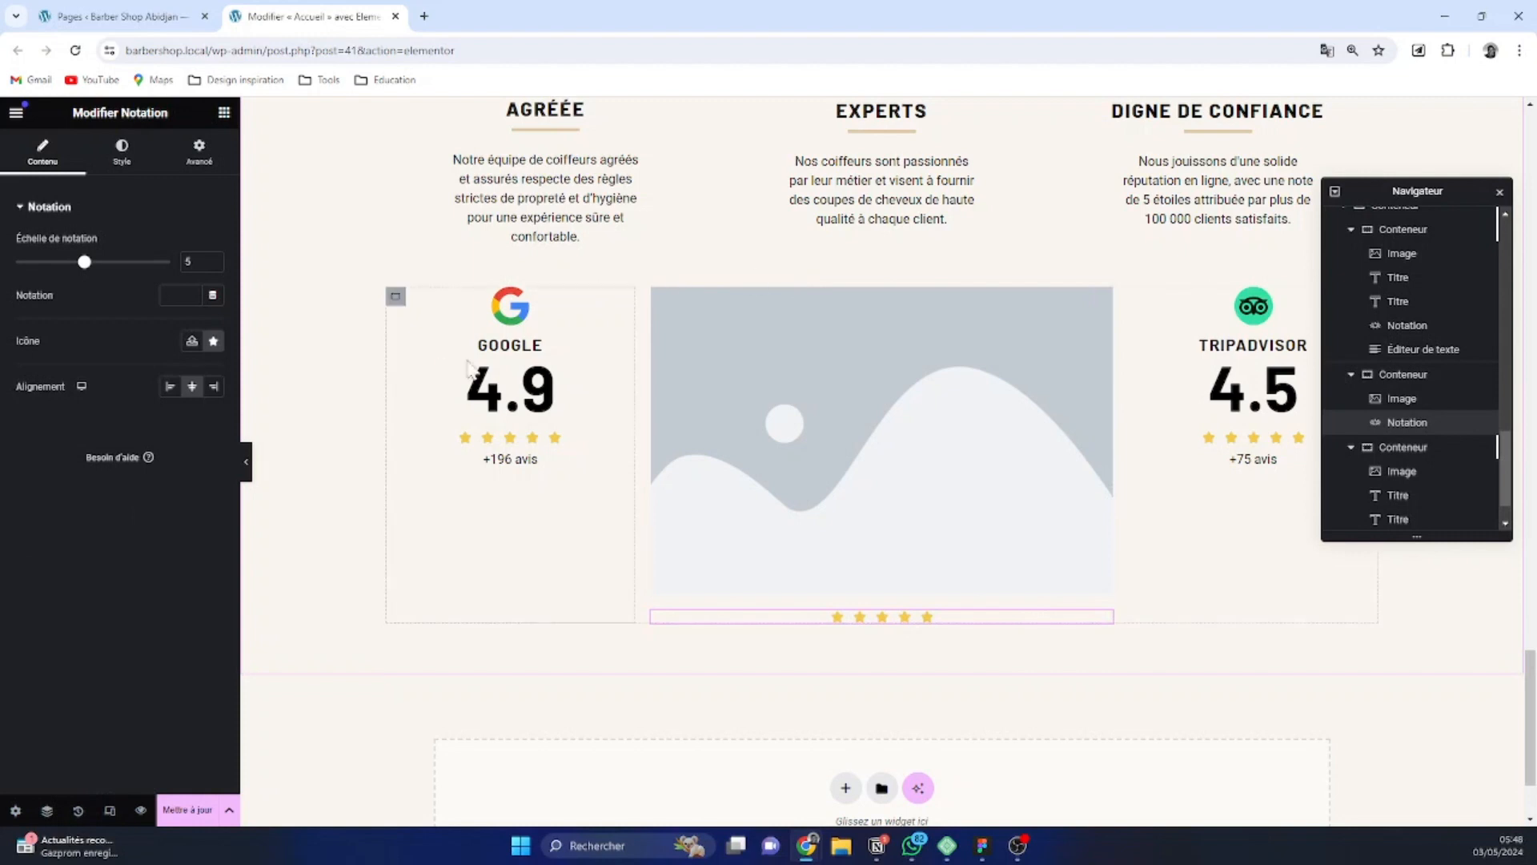
Copy the "Google" title from the Google container into the middle container, under the star rating
left_click(535, 350)
right_click(535, 353)
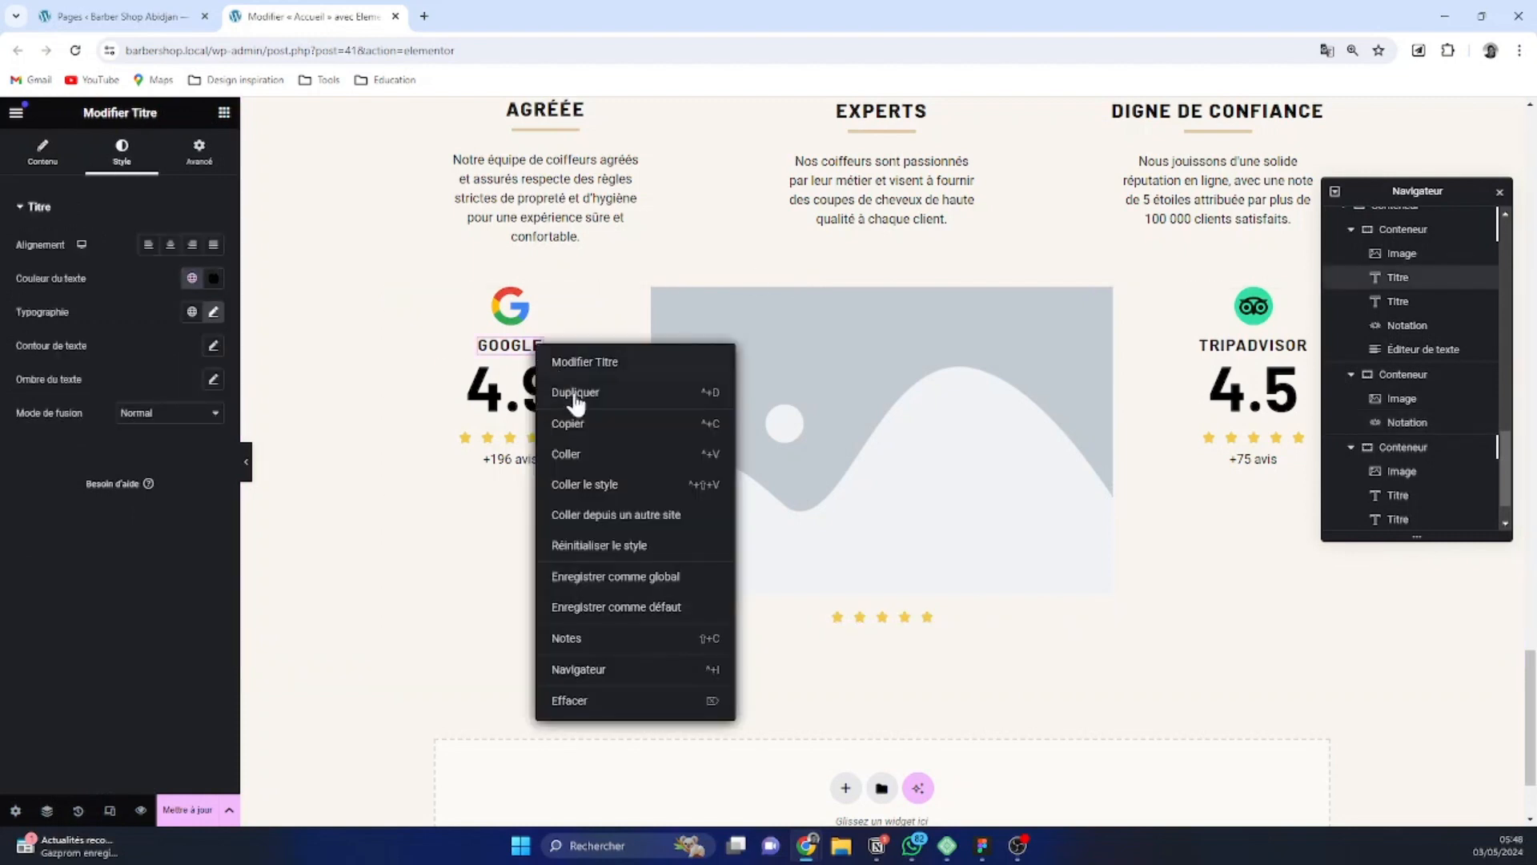
left_click(590, 431)
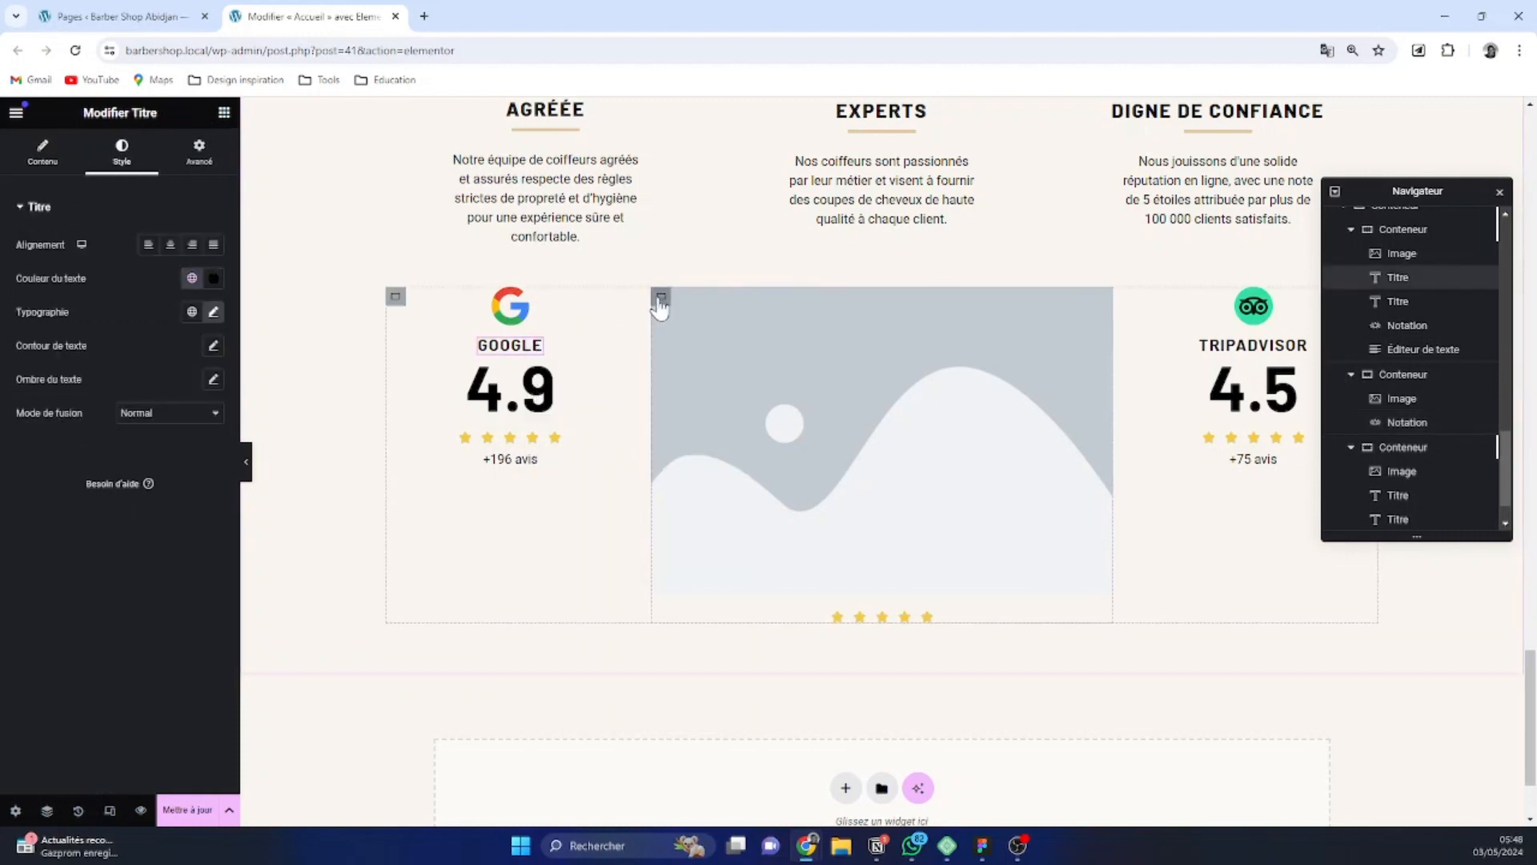
left_click(660, 298)
key("ctrl+v")
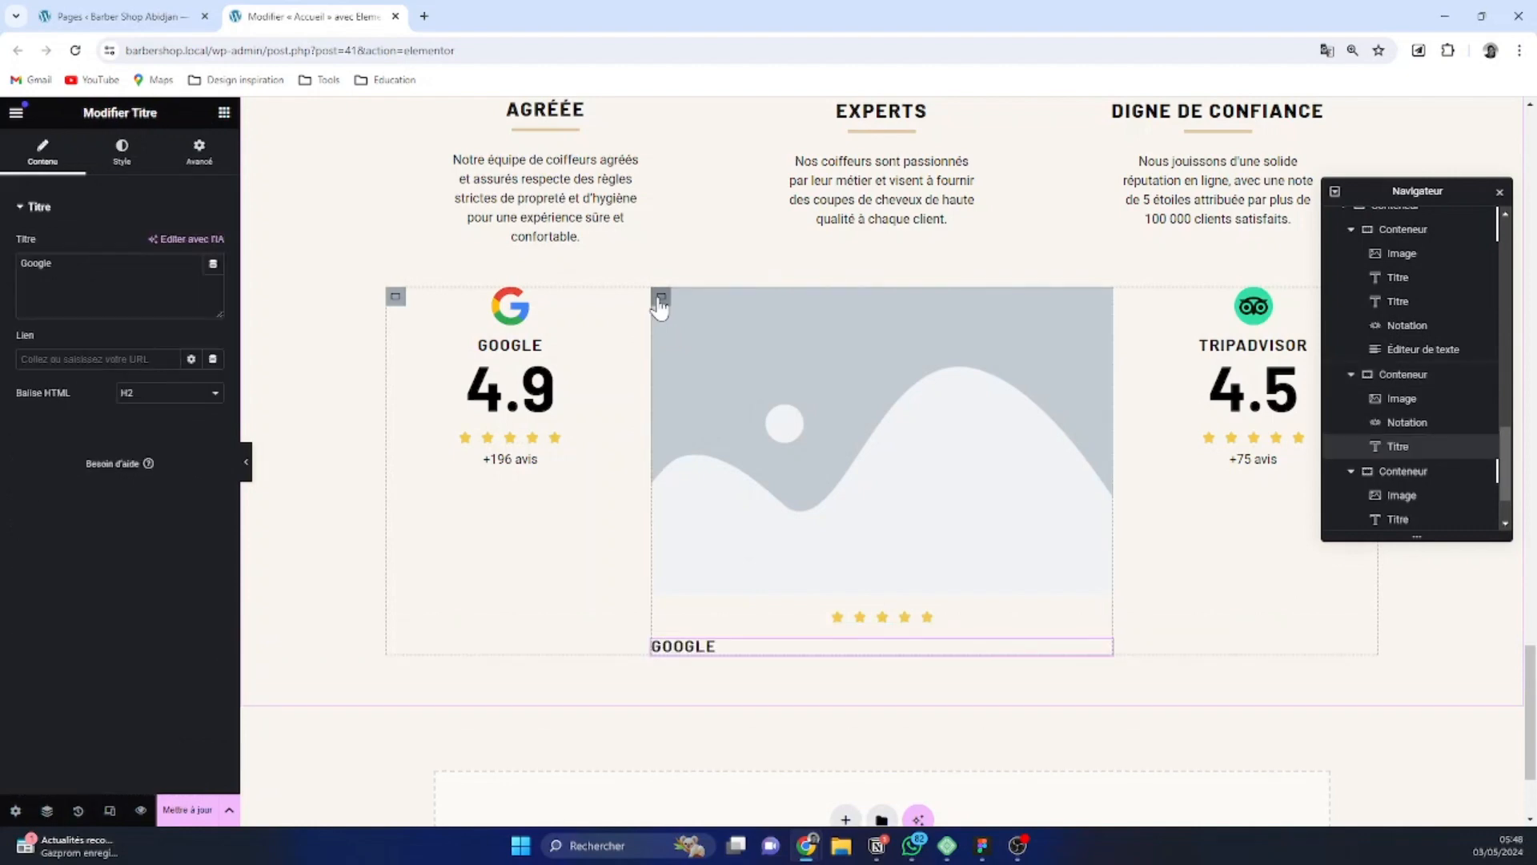
Copy the paragraph under "Agréée" into the middle container, below its "Google" title
left_click(632, 162)
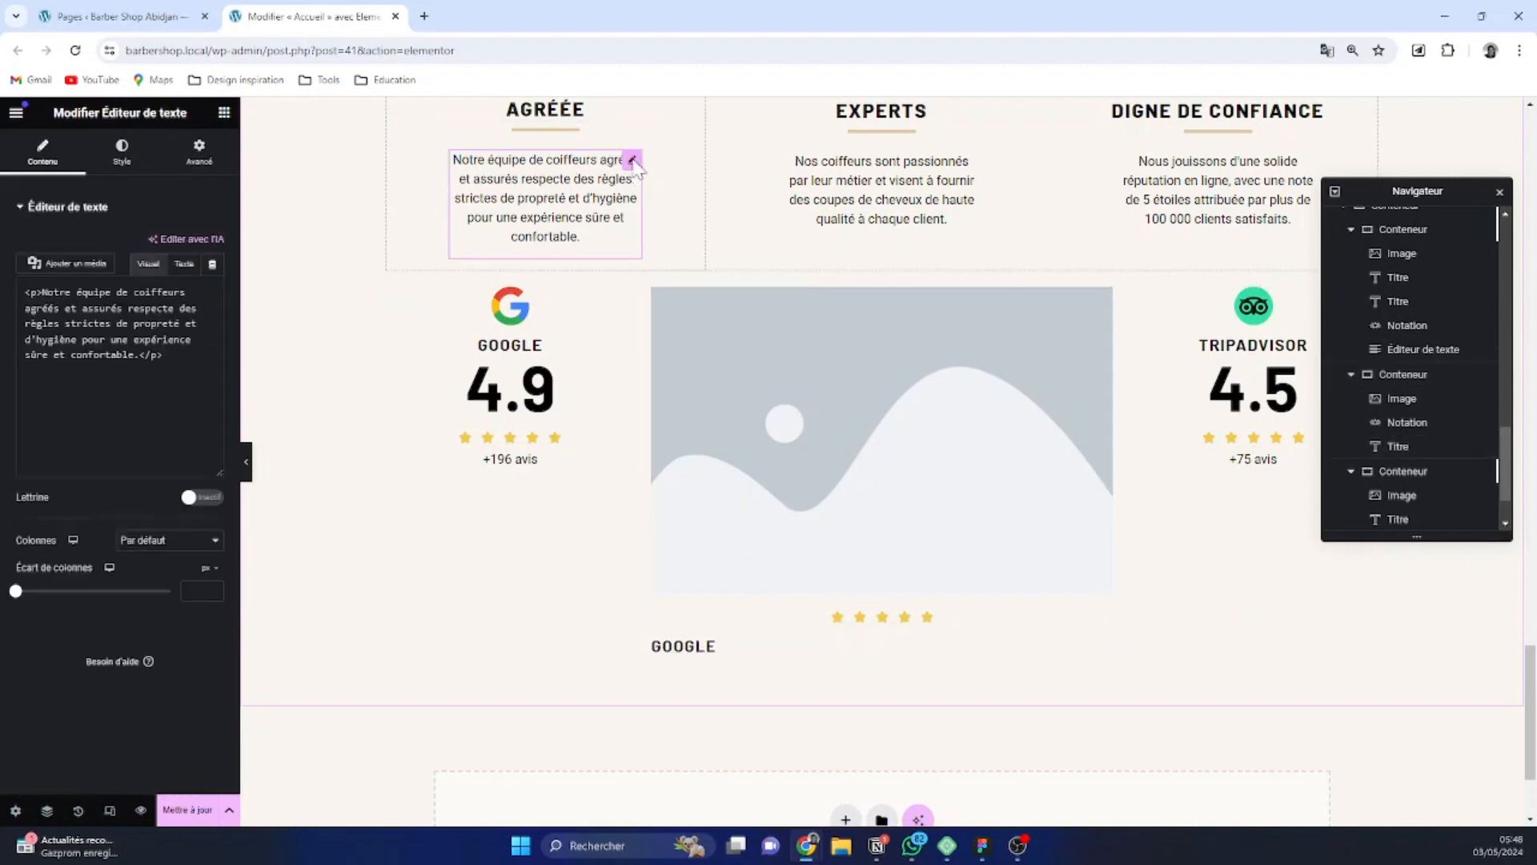
right_click(633, 161)
left_click(702, 245)
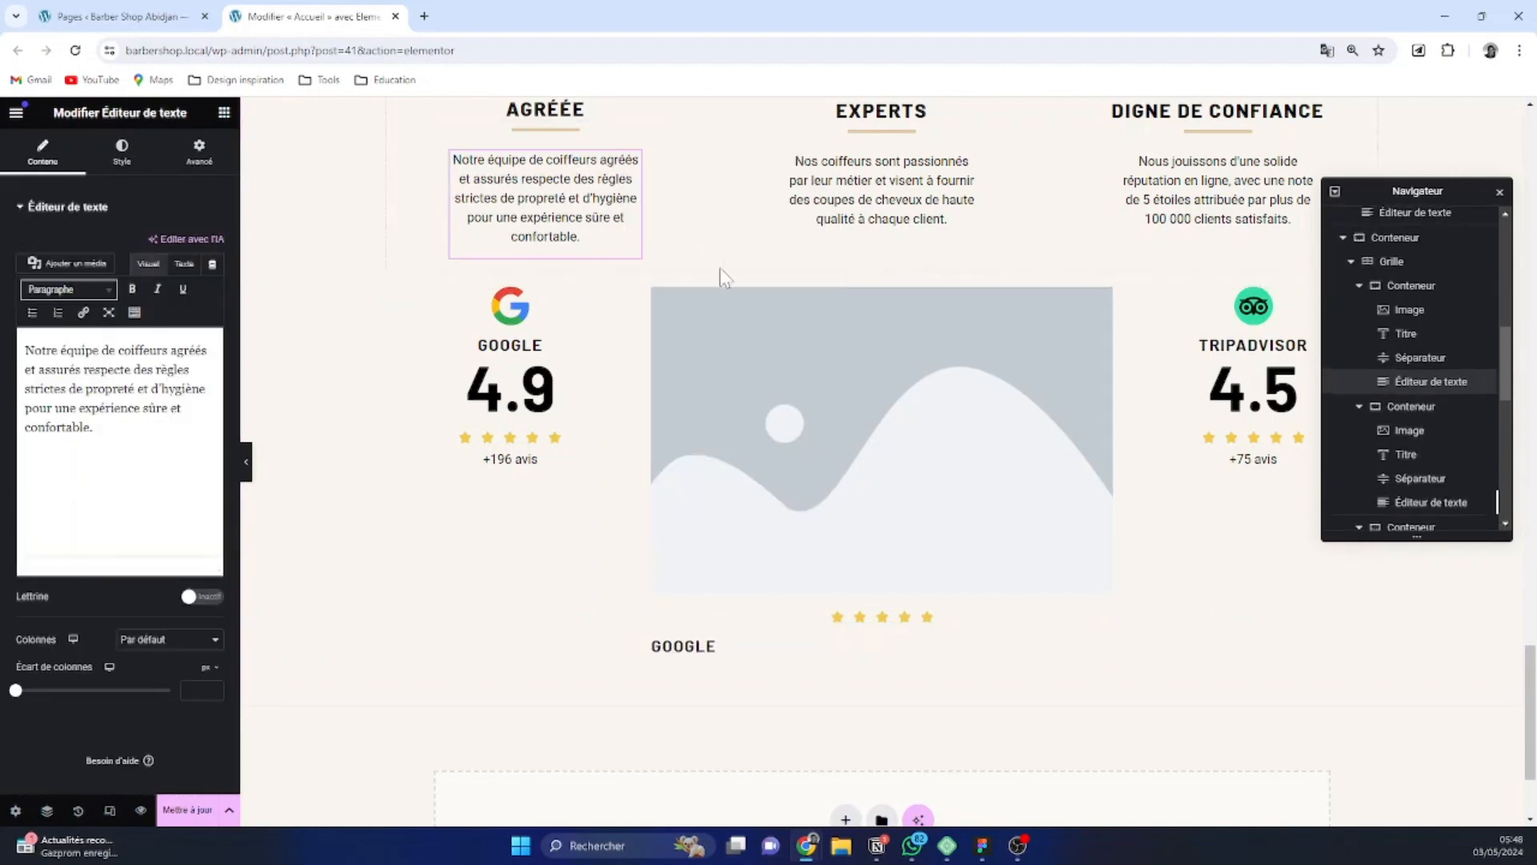
left_click(660, 299)
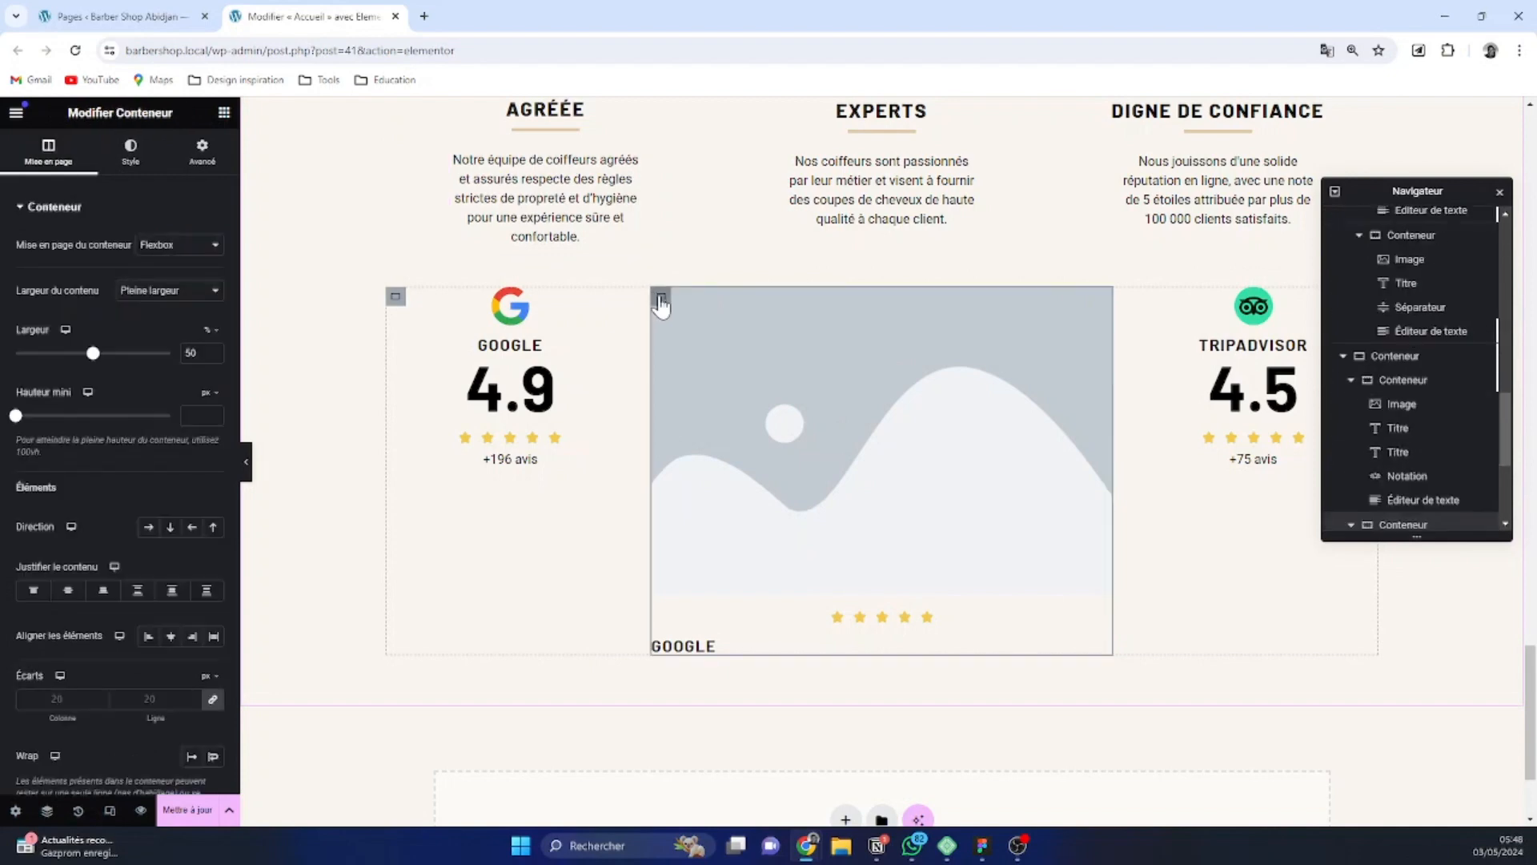
key("ctrl+v")
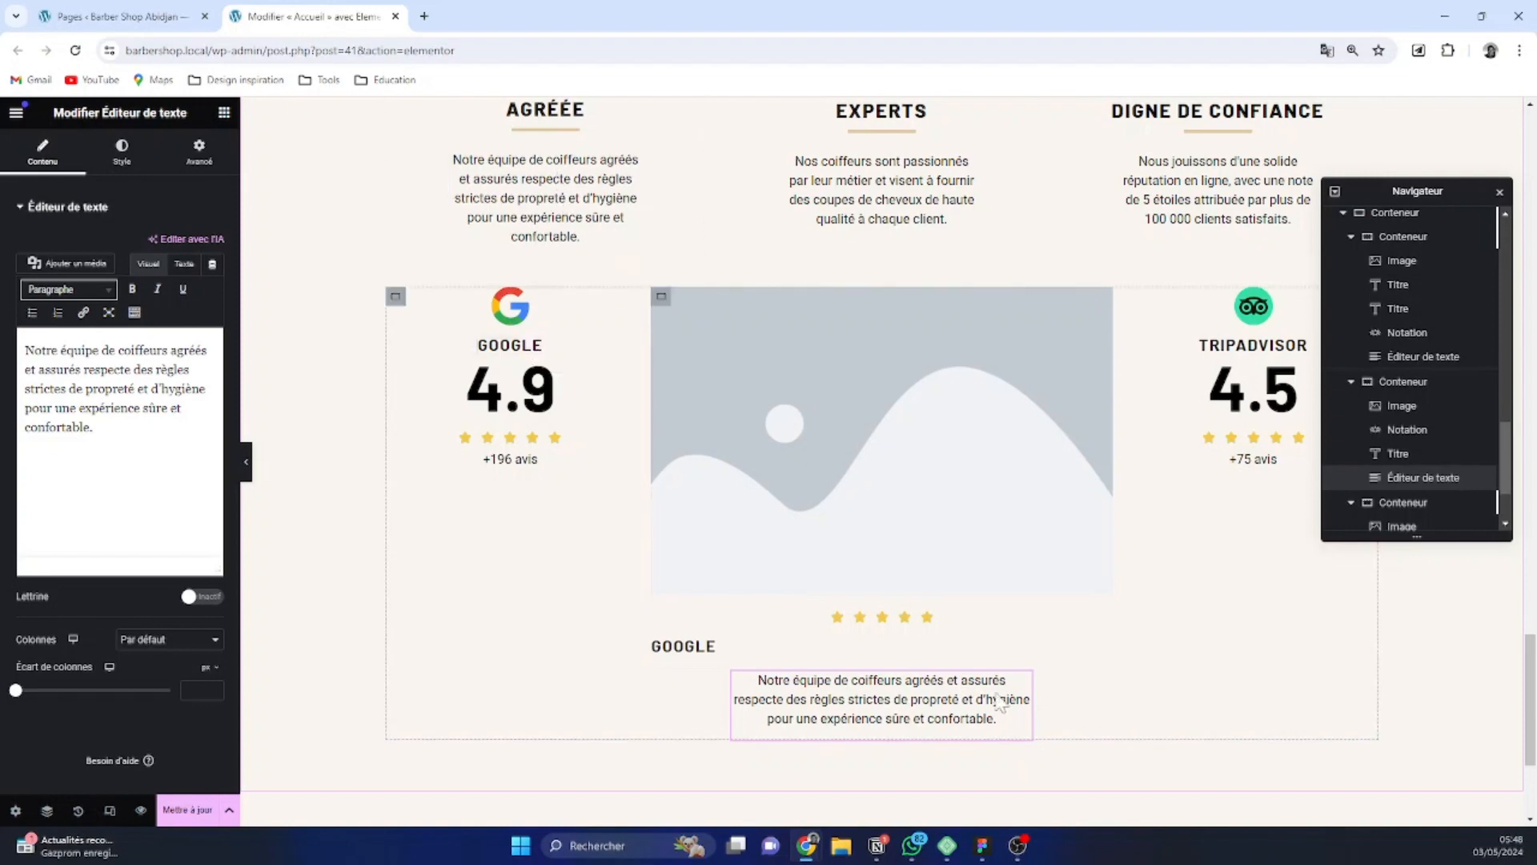
Copy the middle container's "Google" title and paste a second one below the paragraph in the same container
scroll(616, 416, "up", 3)
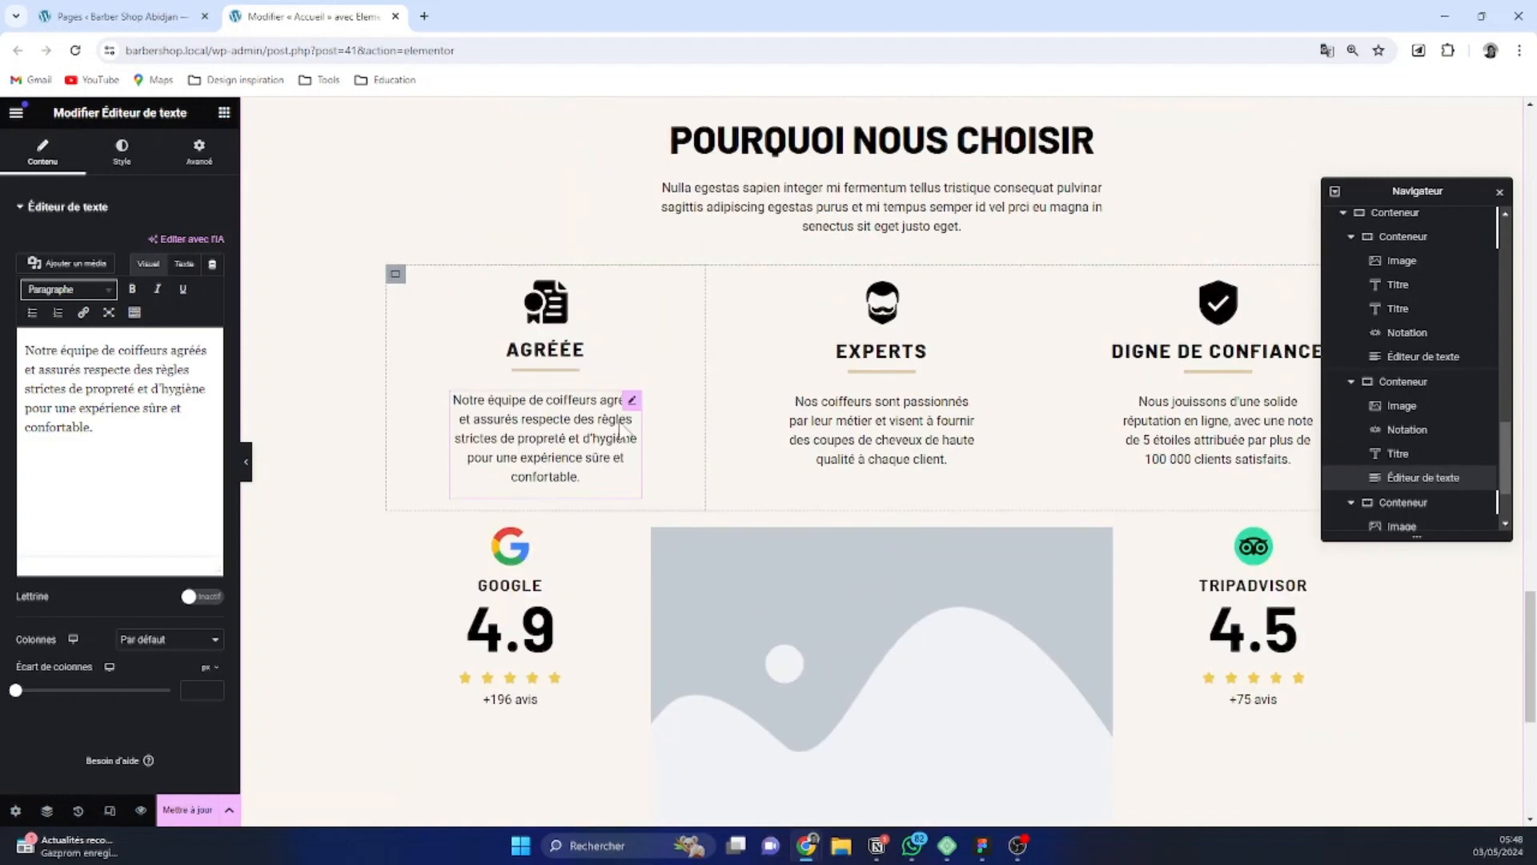
scroll(641, 481, "down", 2)
right_click(703, 737)
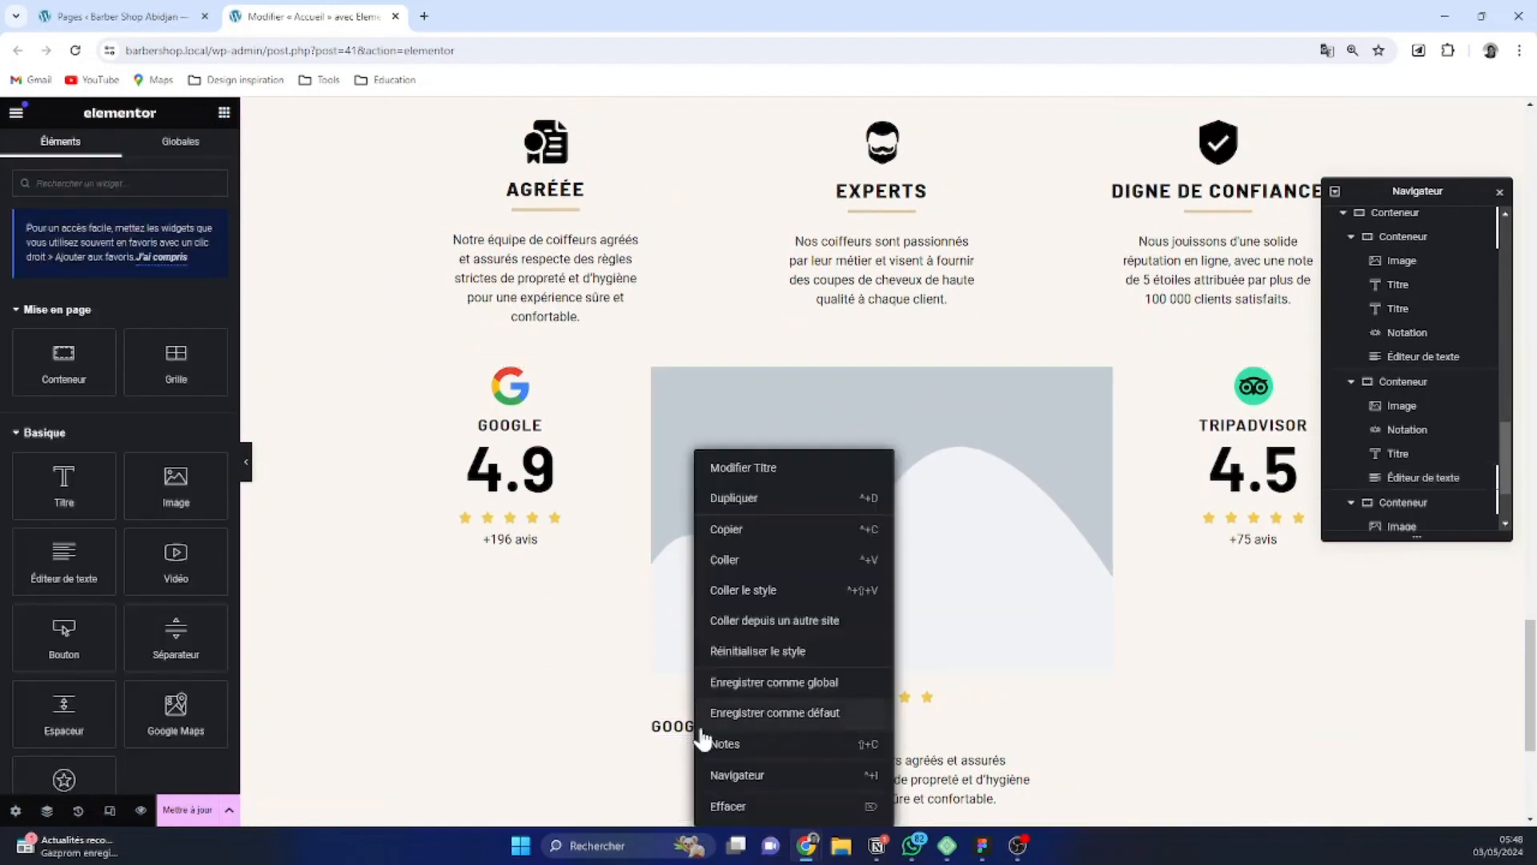
left_click(767, 530)
scroll(724, 408, "down", 3)
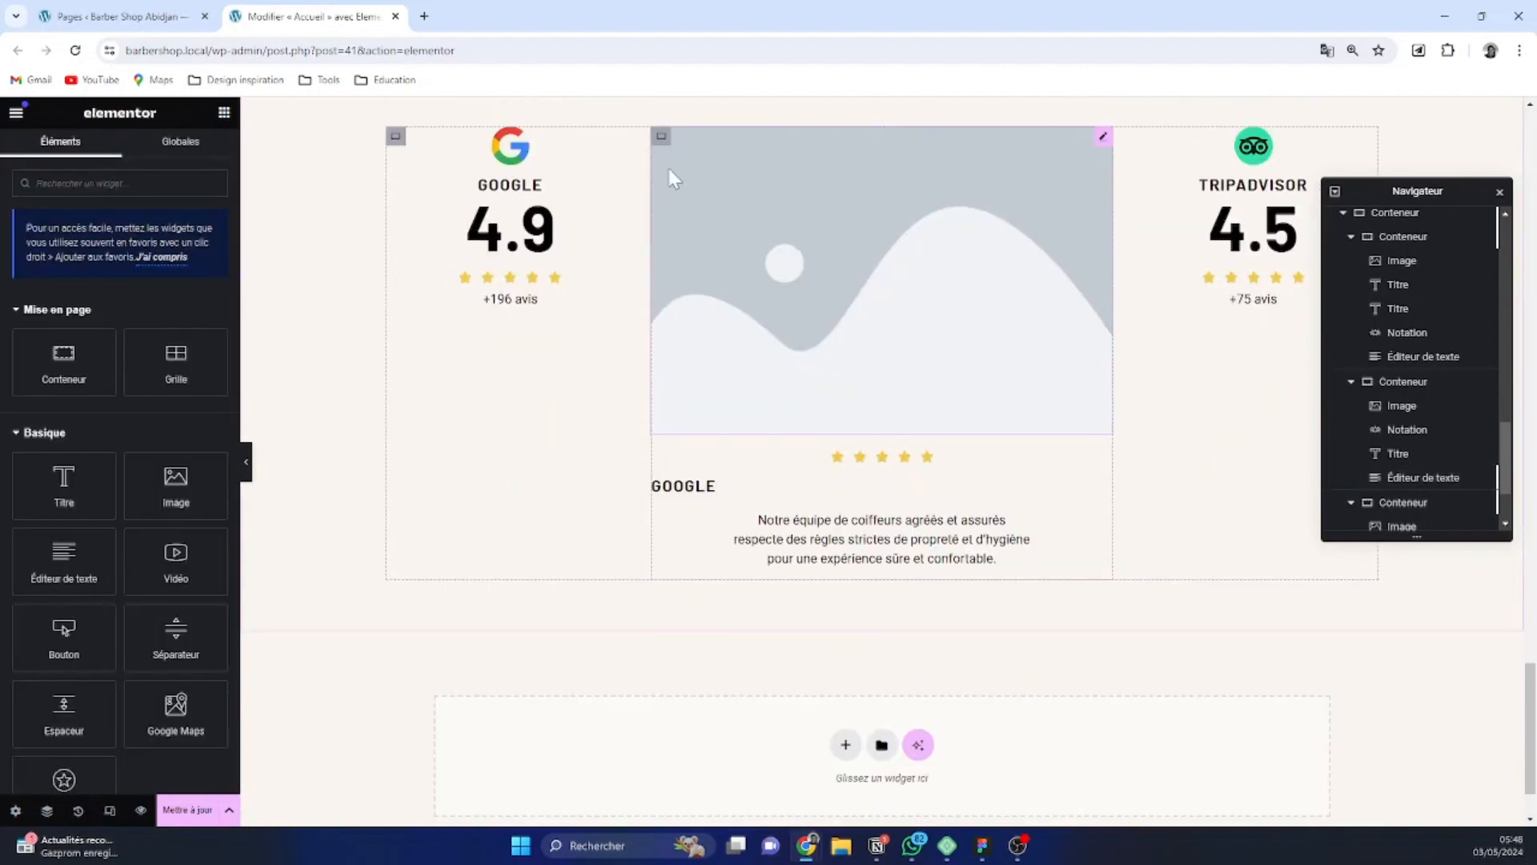
left_click(660, 137)
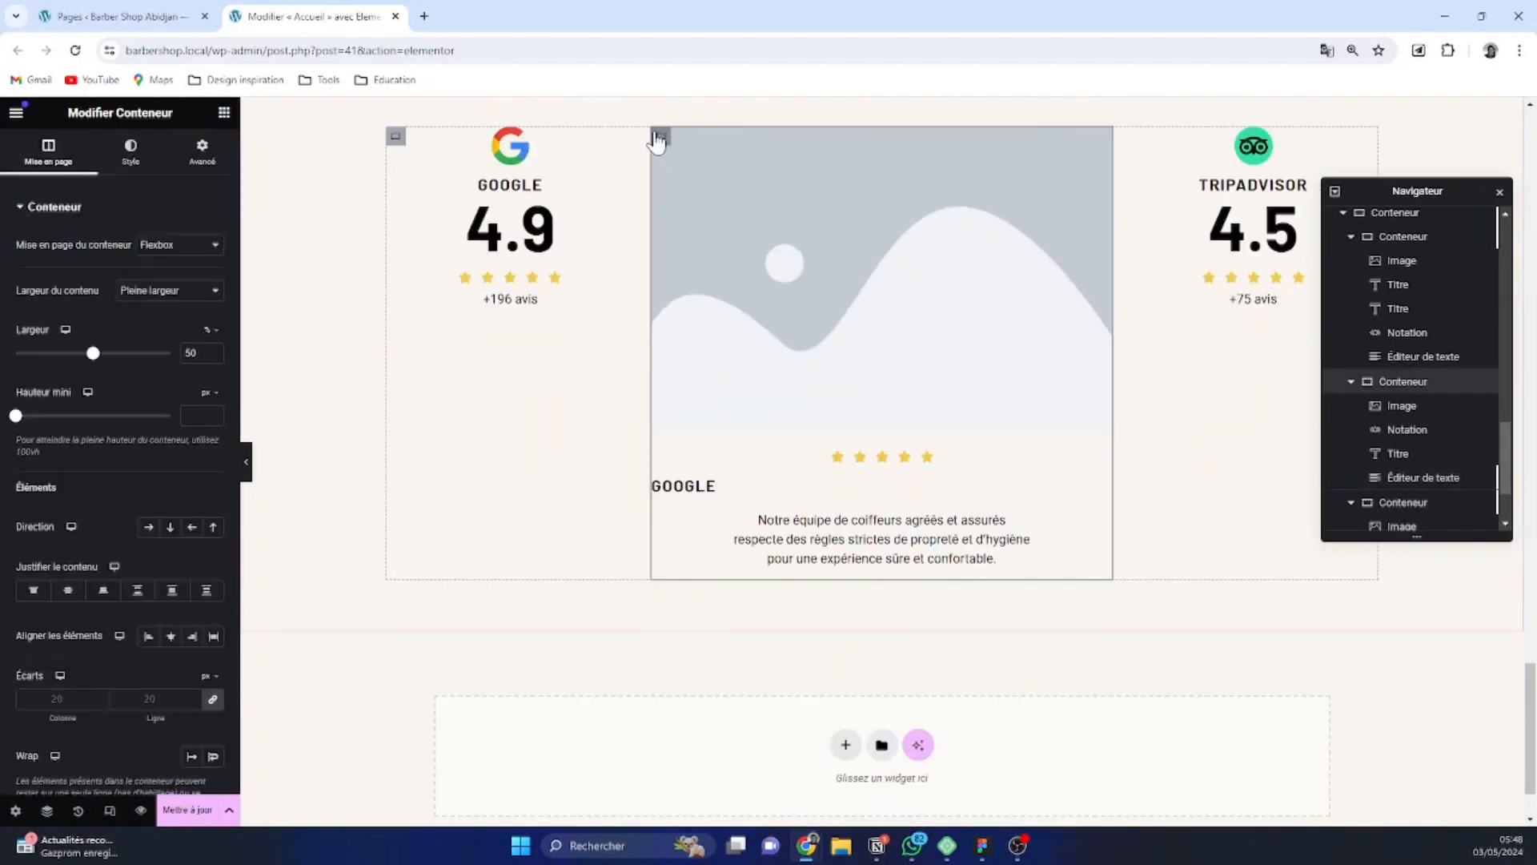
key("ctrl+v")
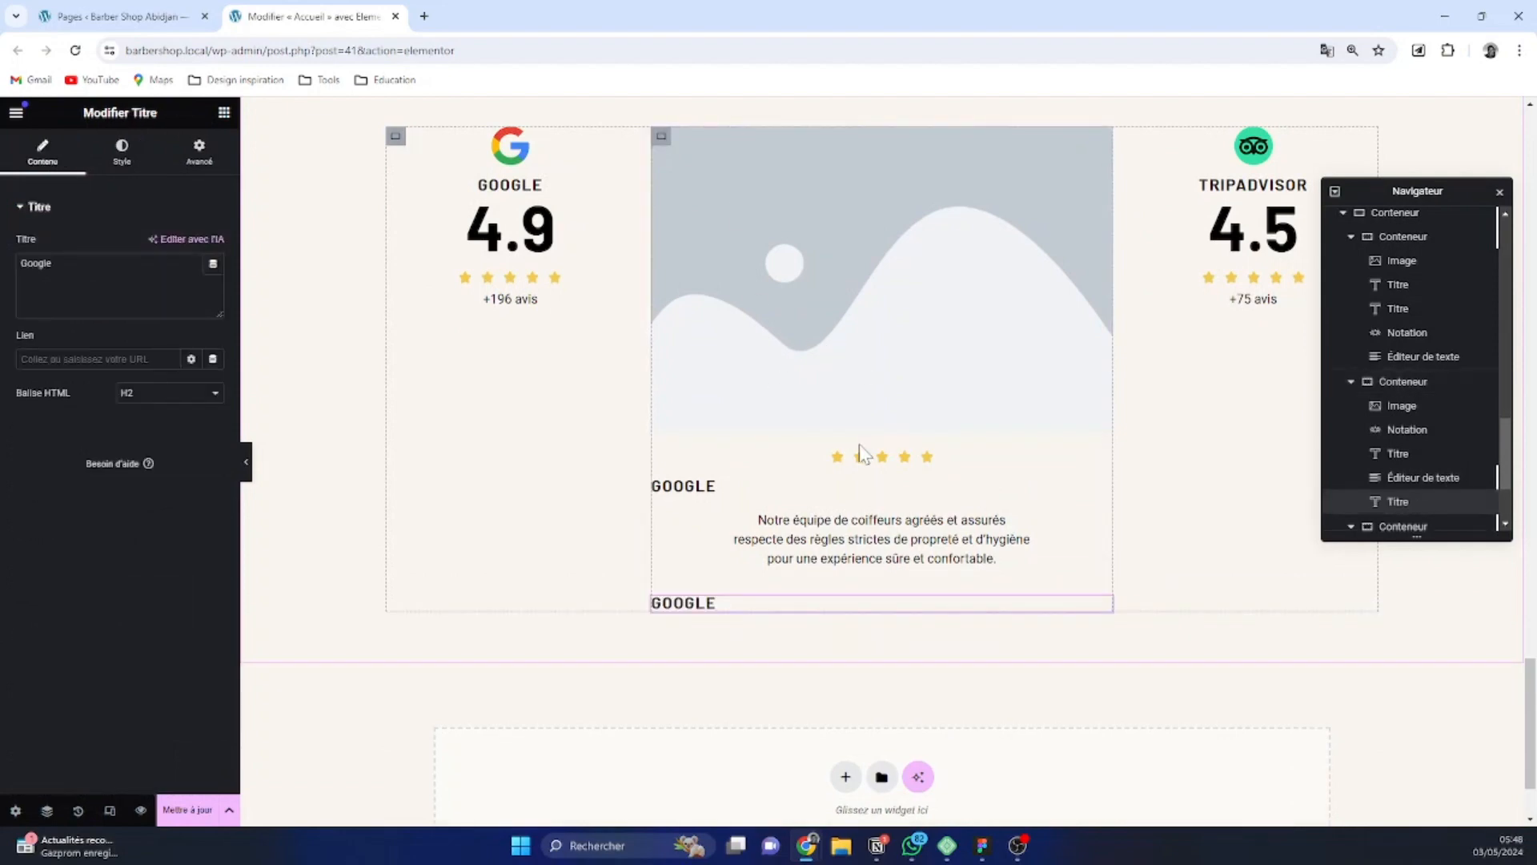
Replace the placeholder image in the middle container with icon-testimony.png from the media library
left_click(982, 285)
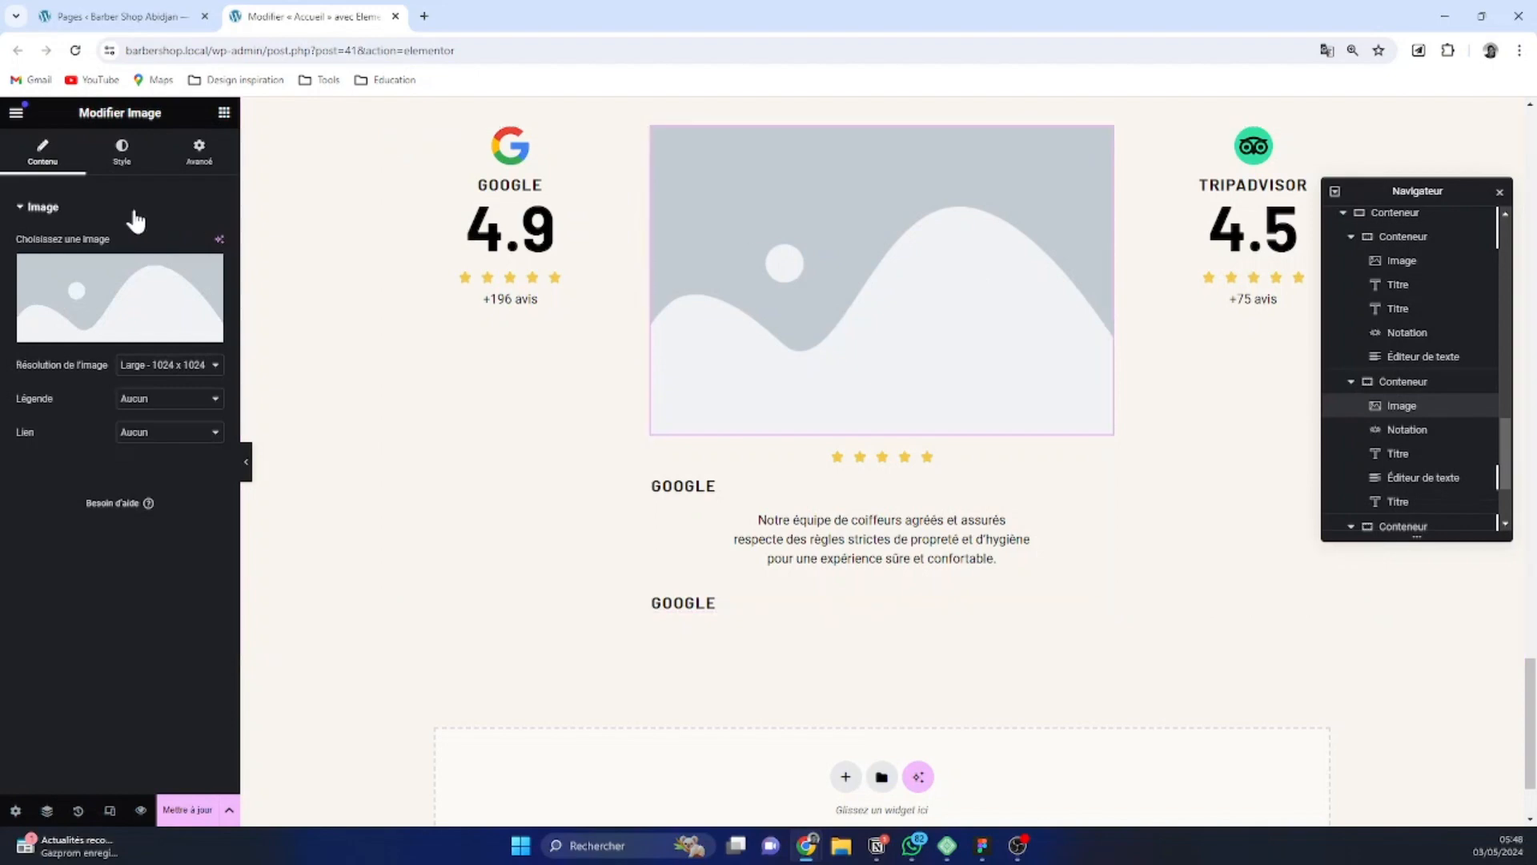
left_click(87, 305)
left_click(475, 341)
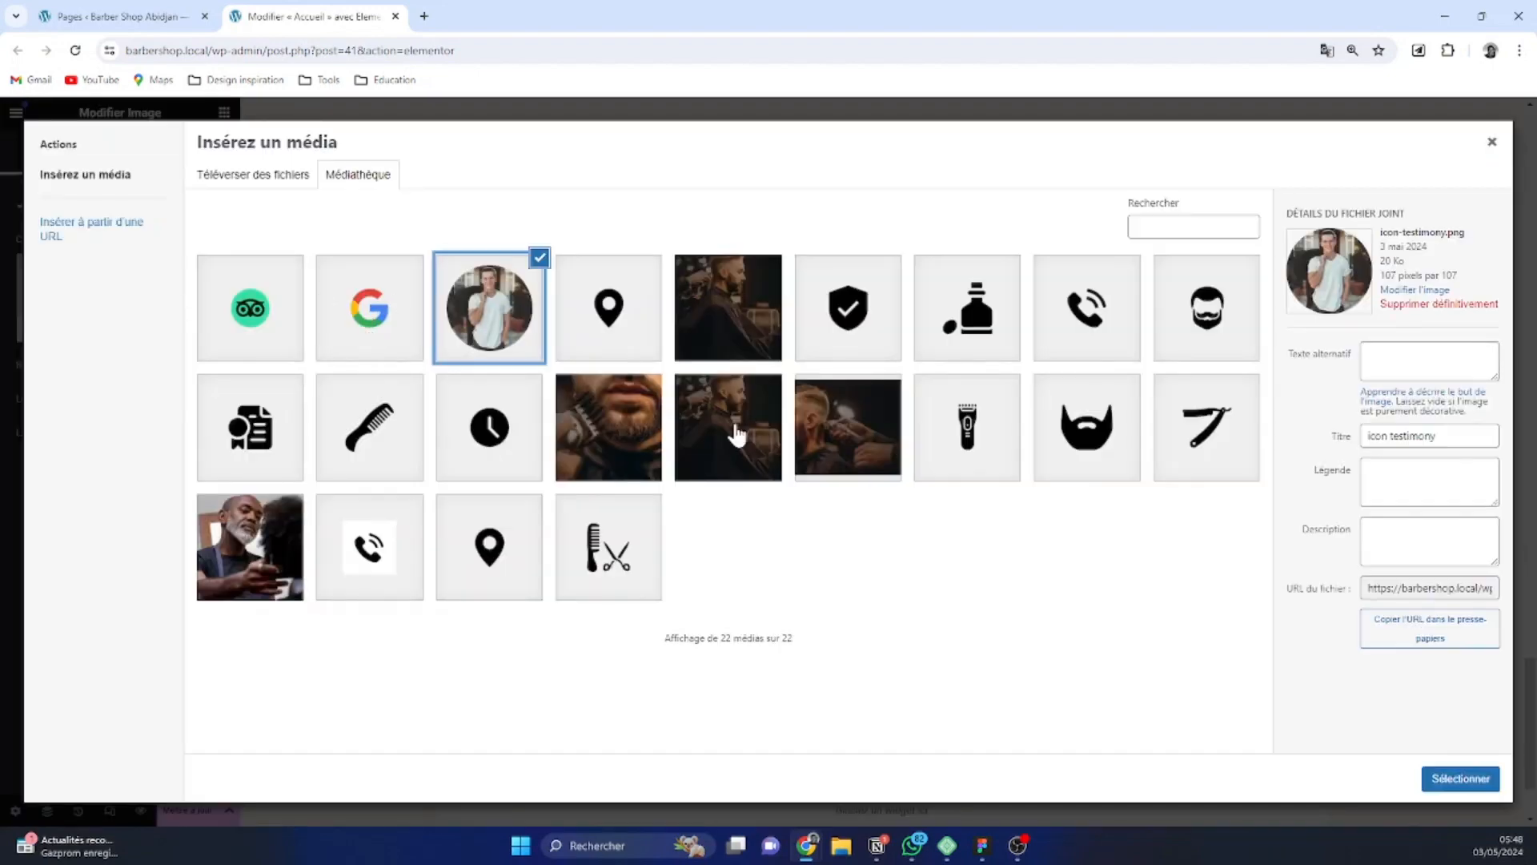
left_click(1491, 783)
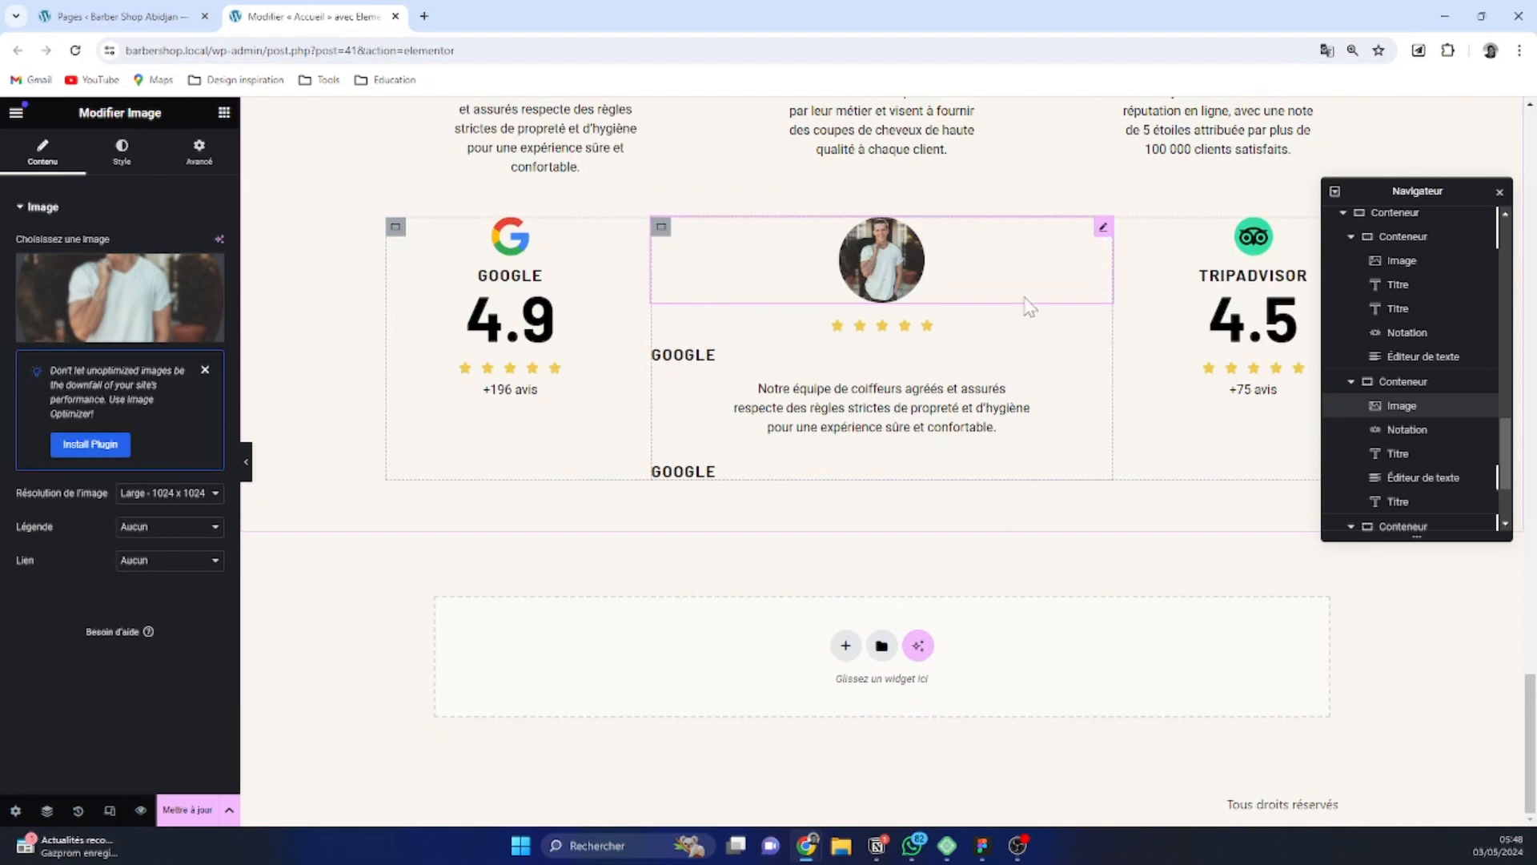
Replace the text of the title under the middle container's stars with "Le meilleur service de coiffure" from the Figma design
left_click(697, 358)
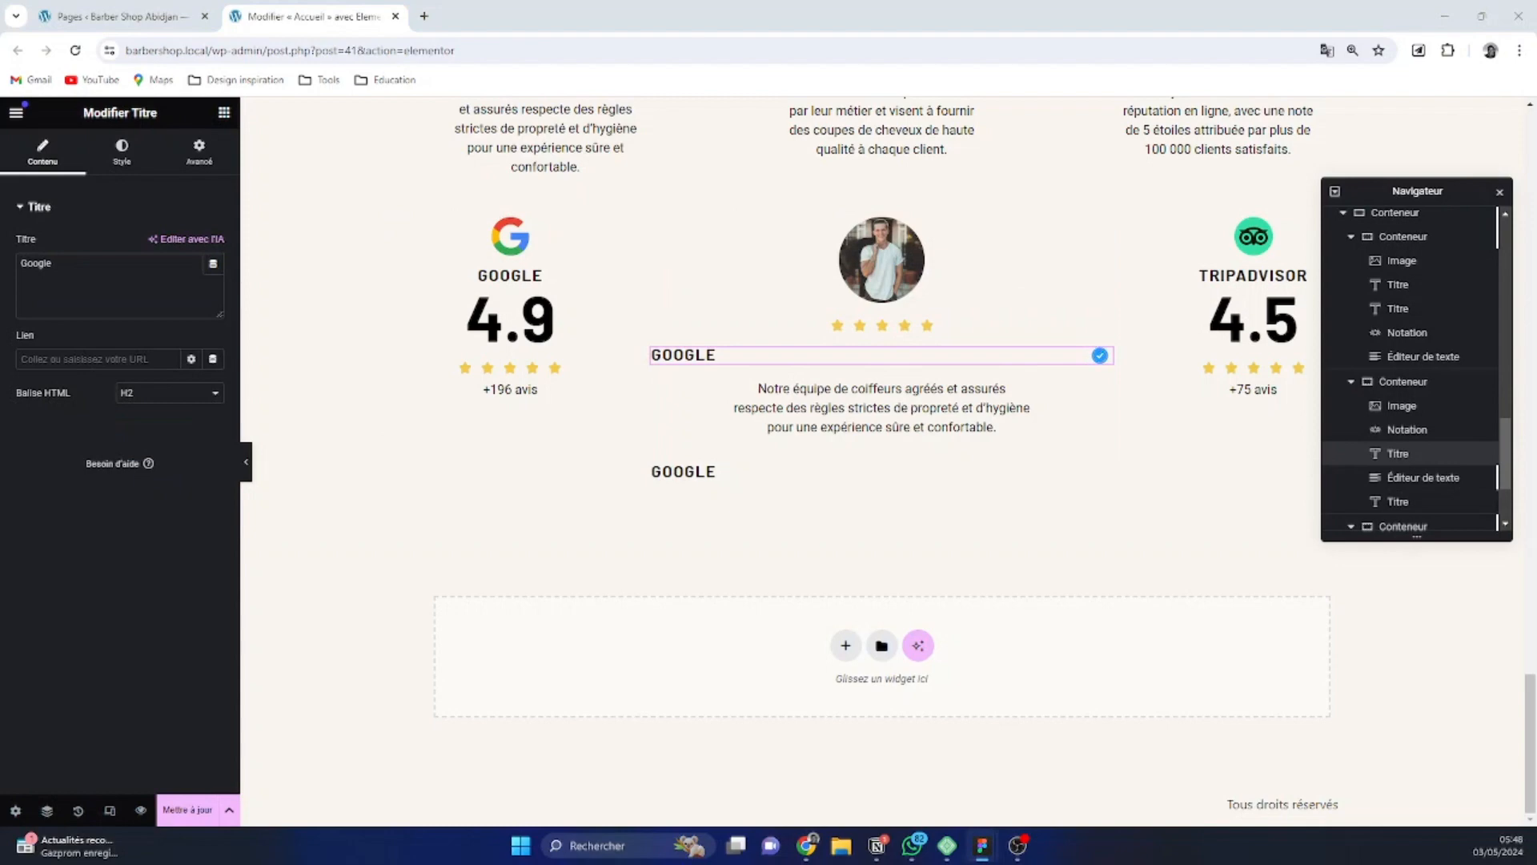
left_click(51, 264)
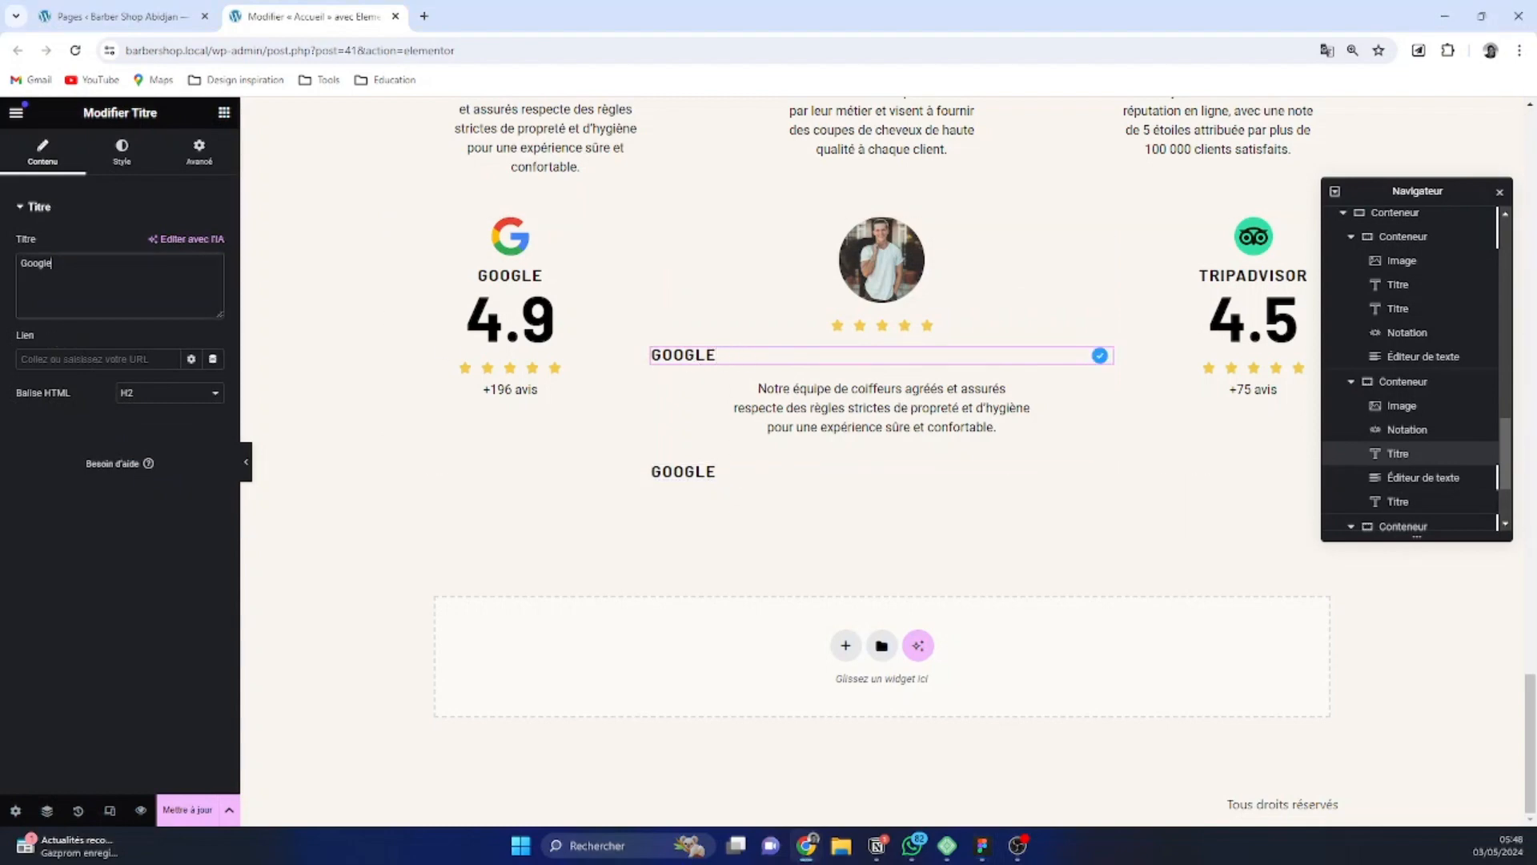
key("ctrl+a")
type("Le meilleur service de coiffure")
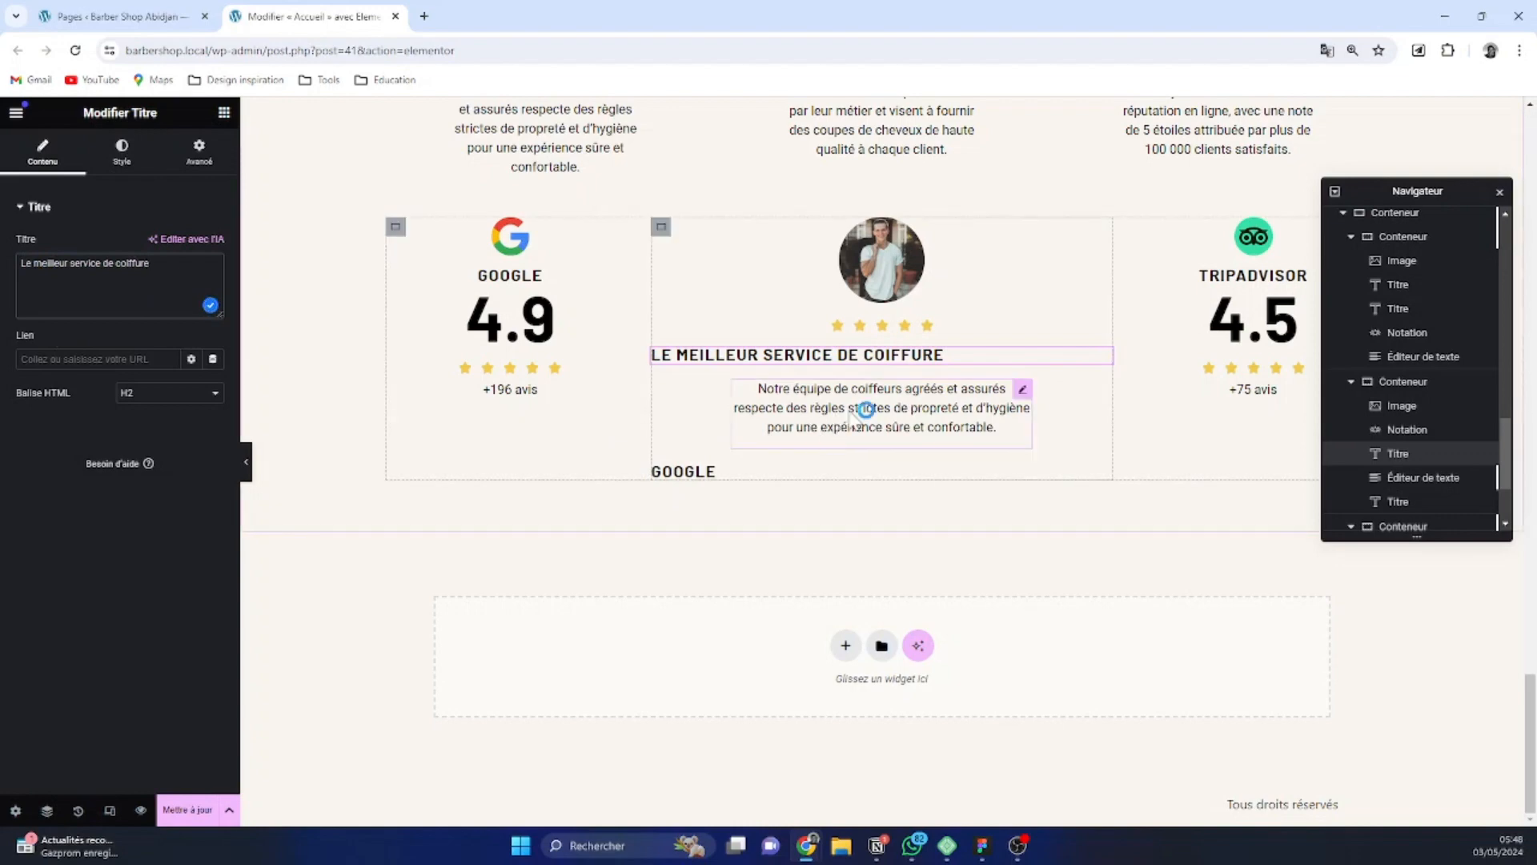
Replace the middle container's paragraph with the Figma testimonial text starting "Et proin ut in dignissim sem non a nullam magna"
left_click(997, 427)
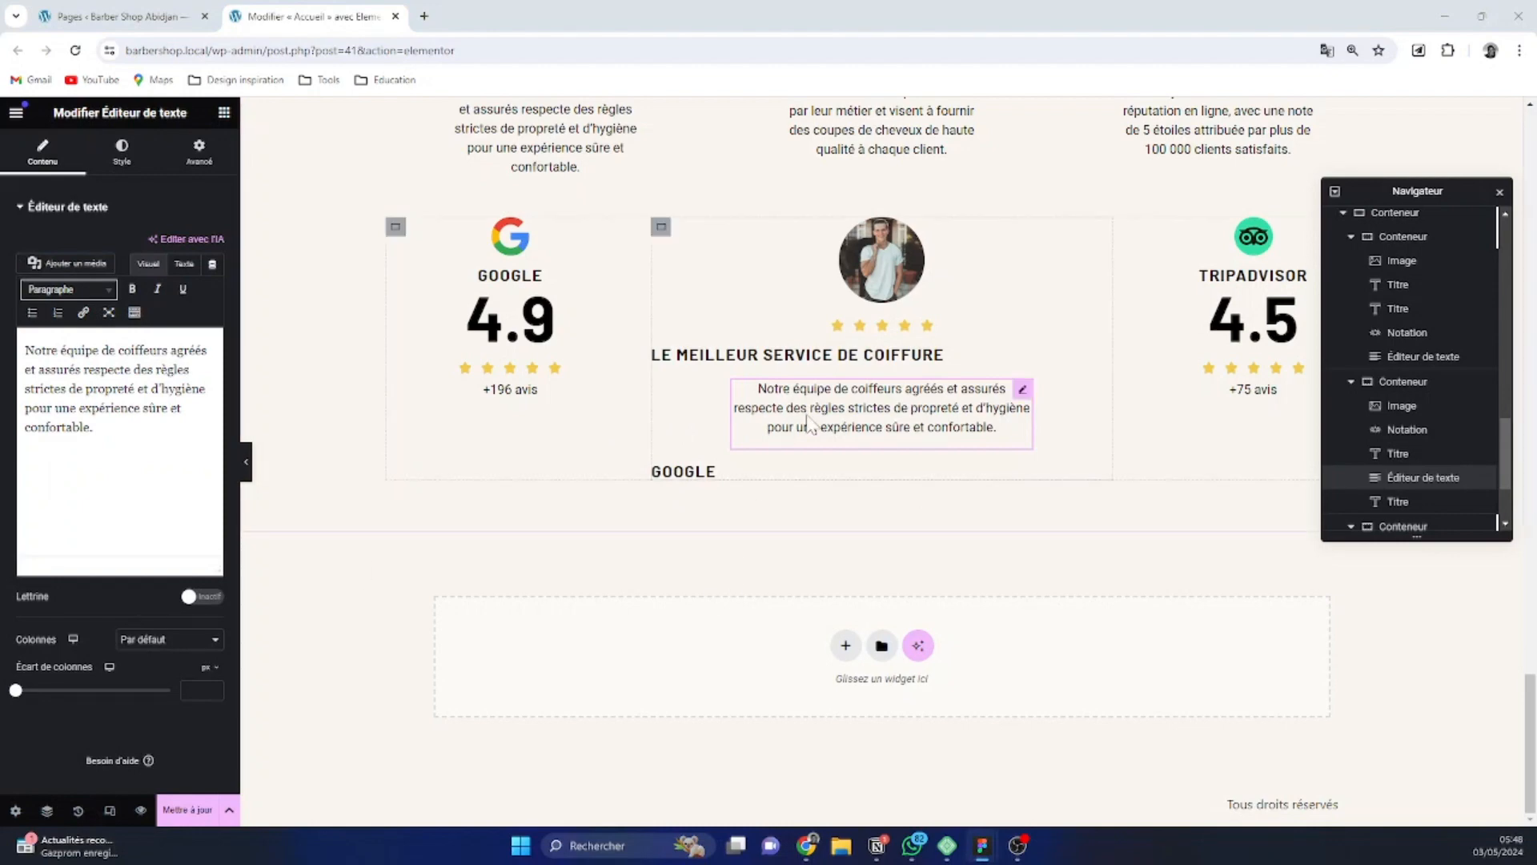
key("ctrl+a")
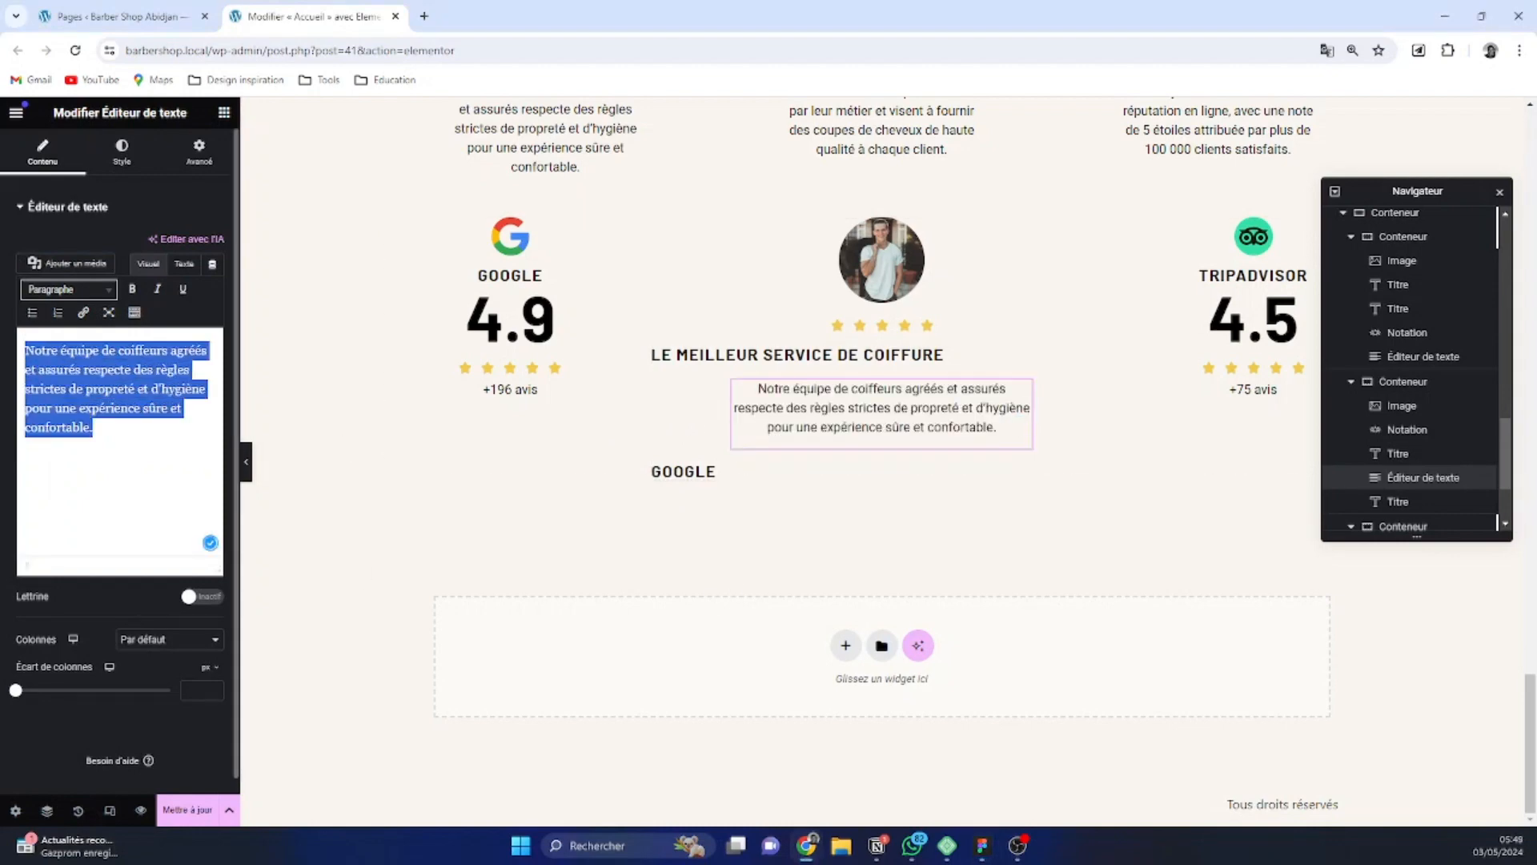
type("Notre équipe de coiffeurs agréés et assurés respecte des règles strictes de propreté et d'hygiène pour une expérience sûre et confortable.")
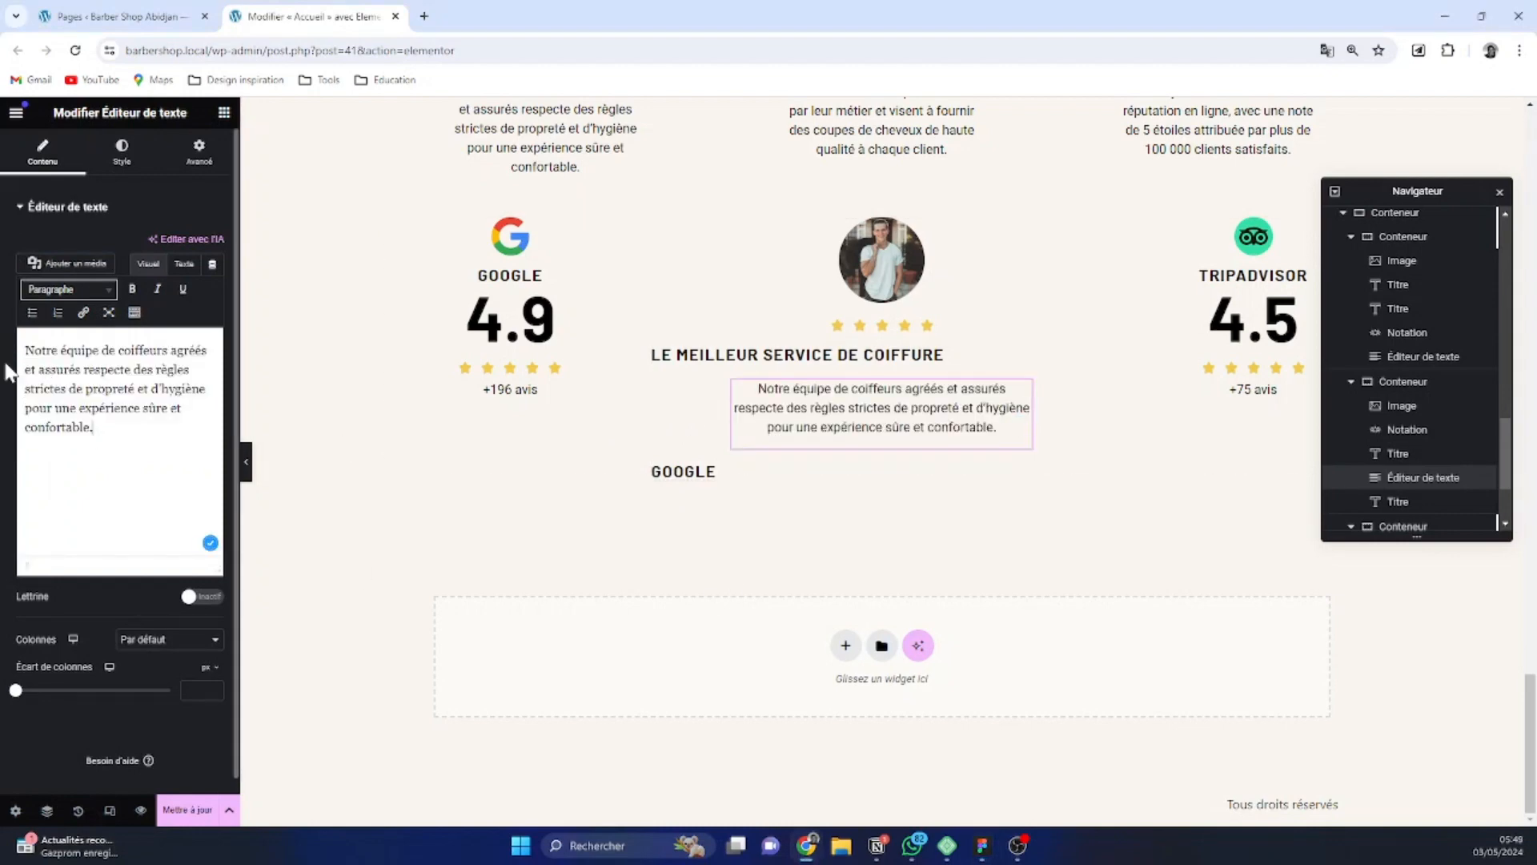
key("ctrl+a")
type("Notre équipe de coiffeurs agréés et assurés respecte des règles strictes de propreté et d'hygiène pour une expérience sûre et confortable.")
key("alt+Tab")
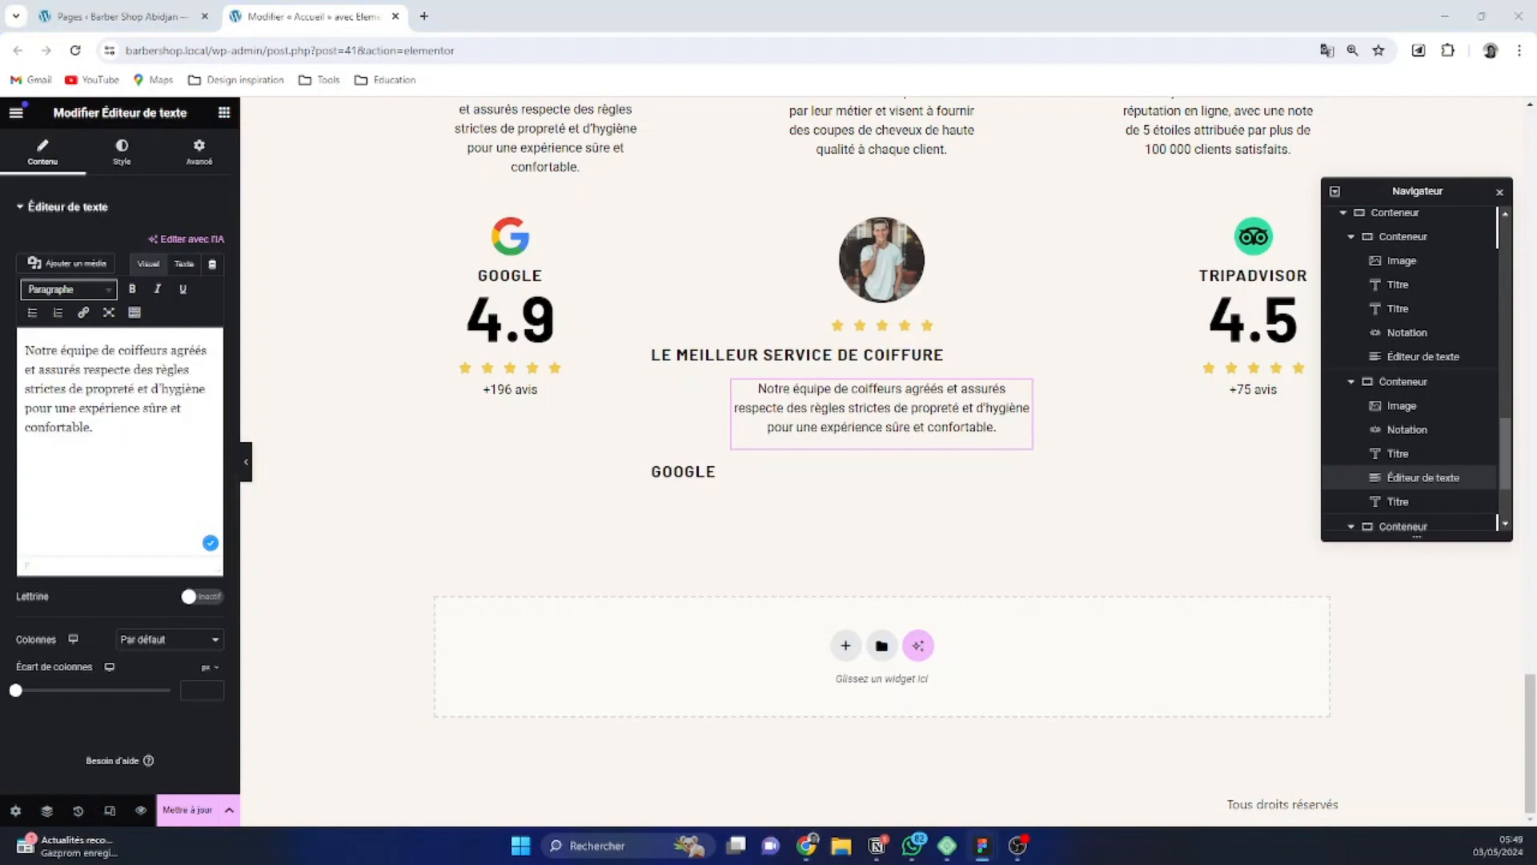
key("alt+Tab")
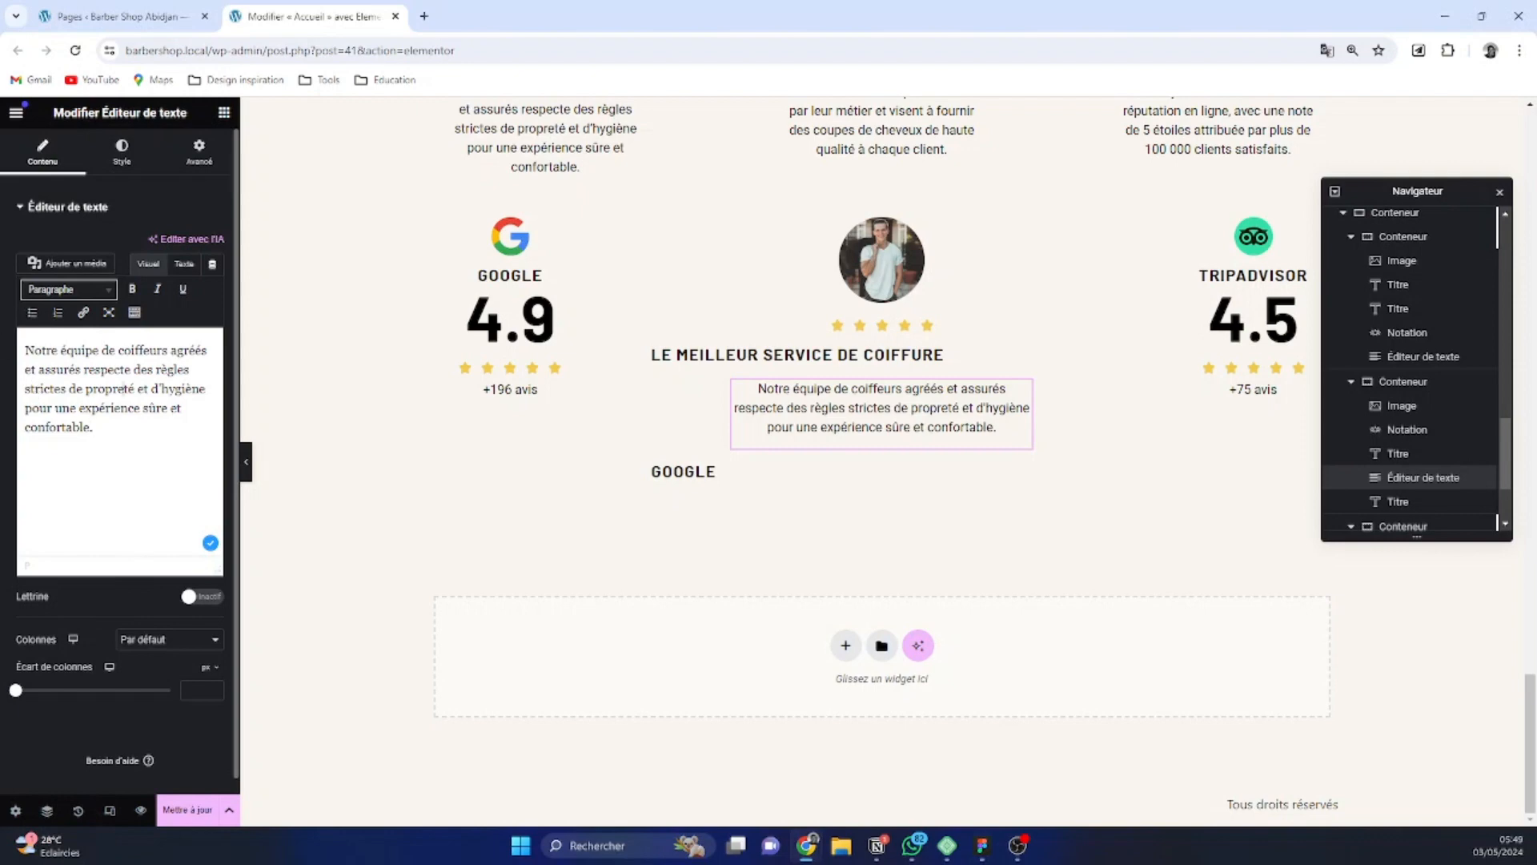
key("ctrl+a")
type("Et proin ut in dignissim sem non a nullam magna lectus urna et dui quam tellus imperdiet sit purus at fringilla scelerisque diam amet fermentum orci fringilla aliquet nulla lectus erat eu auctor")
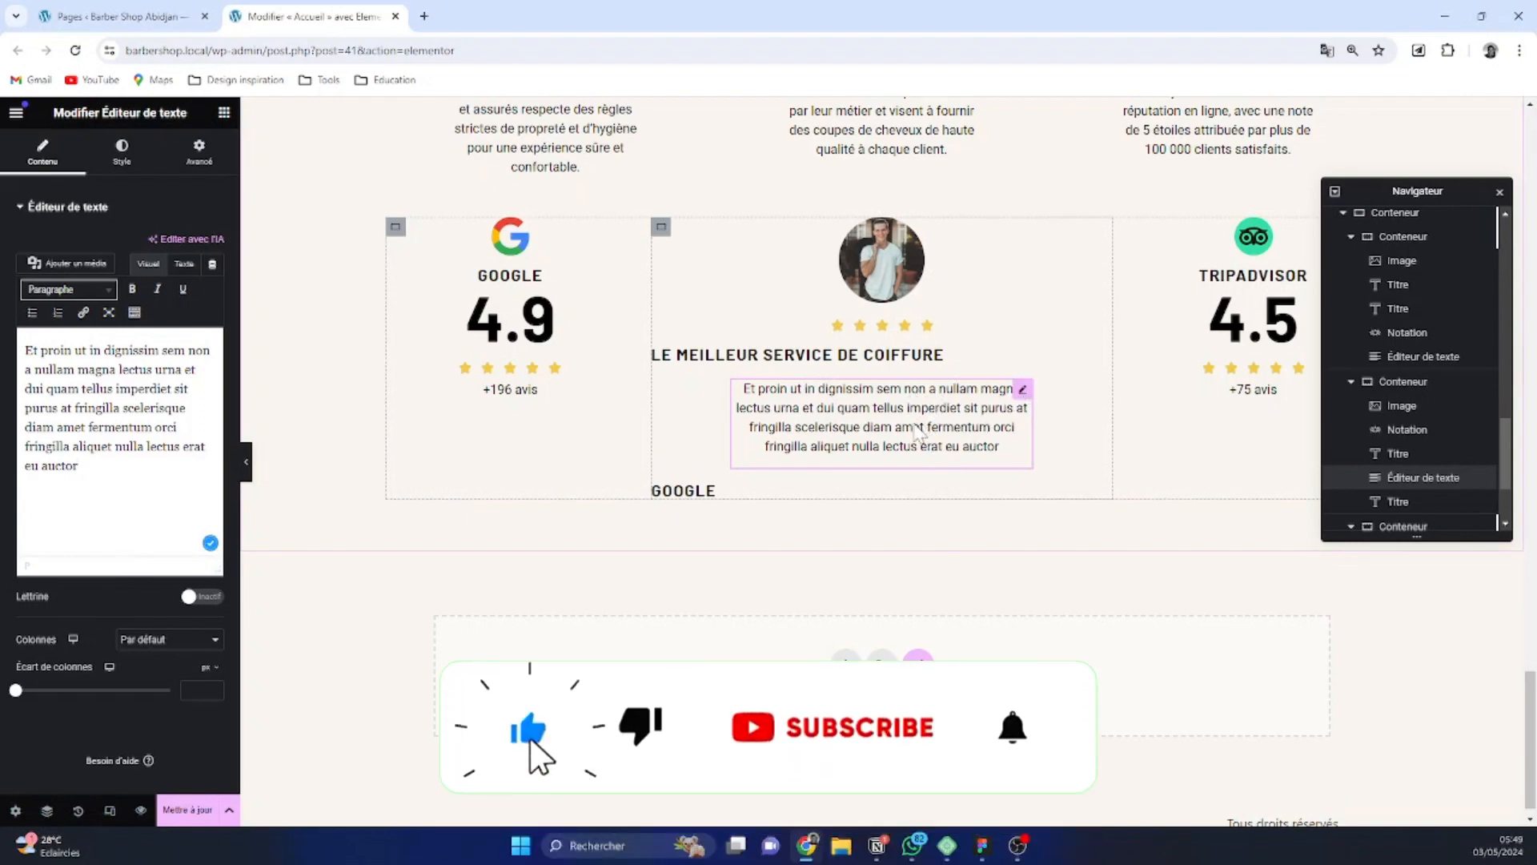
Replace the text of the "Google" title below the testimonial paragraph with the reviewer's full name
left_click(686, 495)
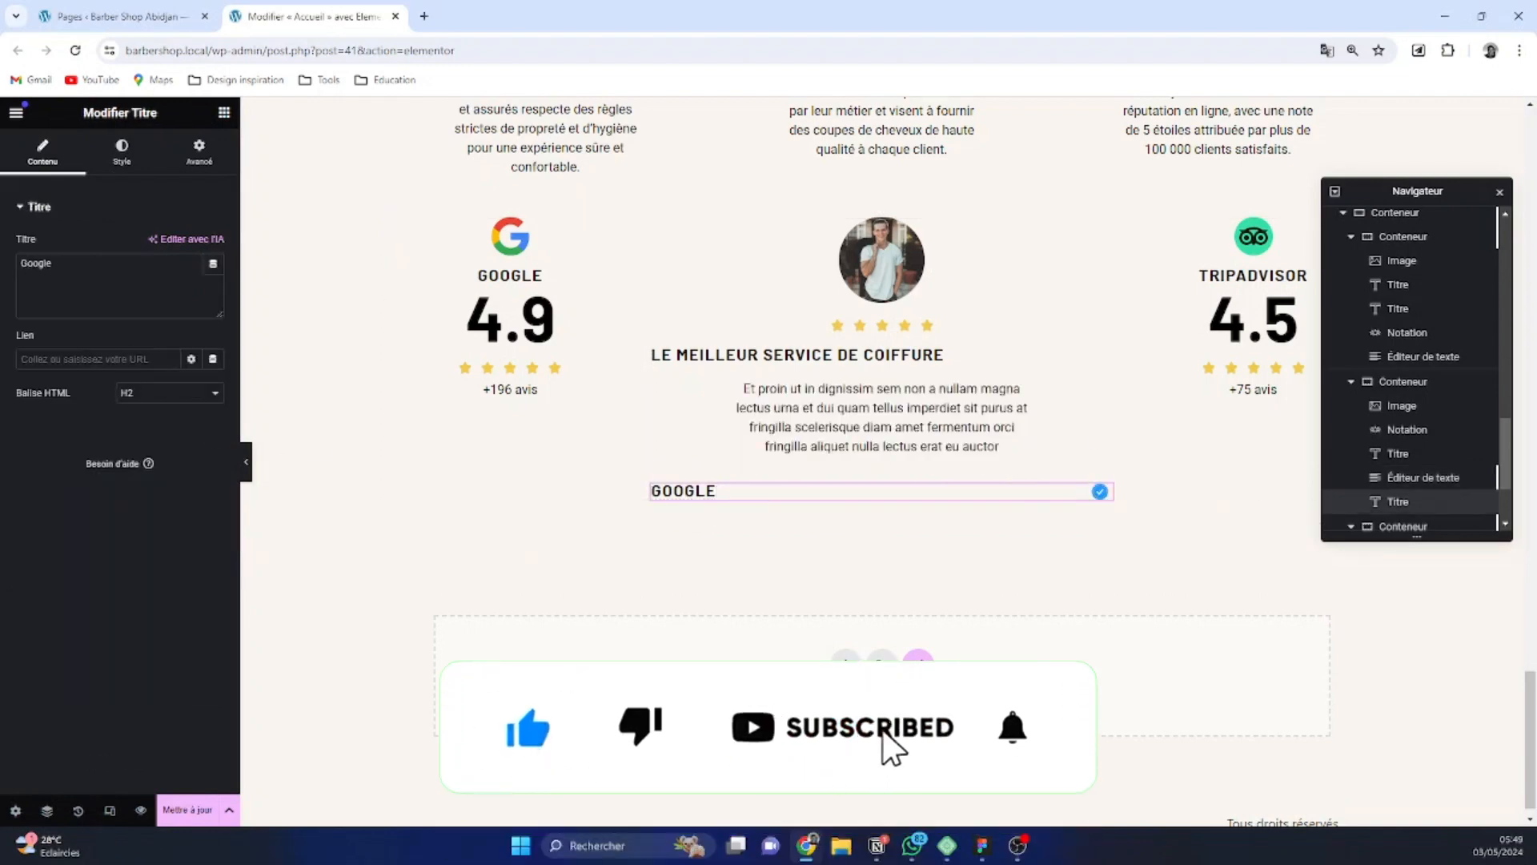
double_click(36, 263)
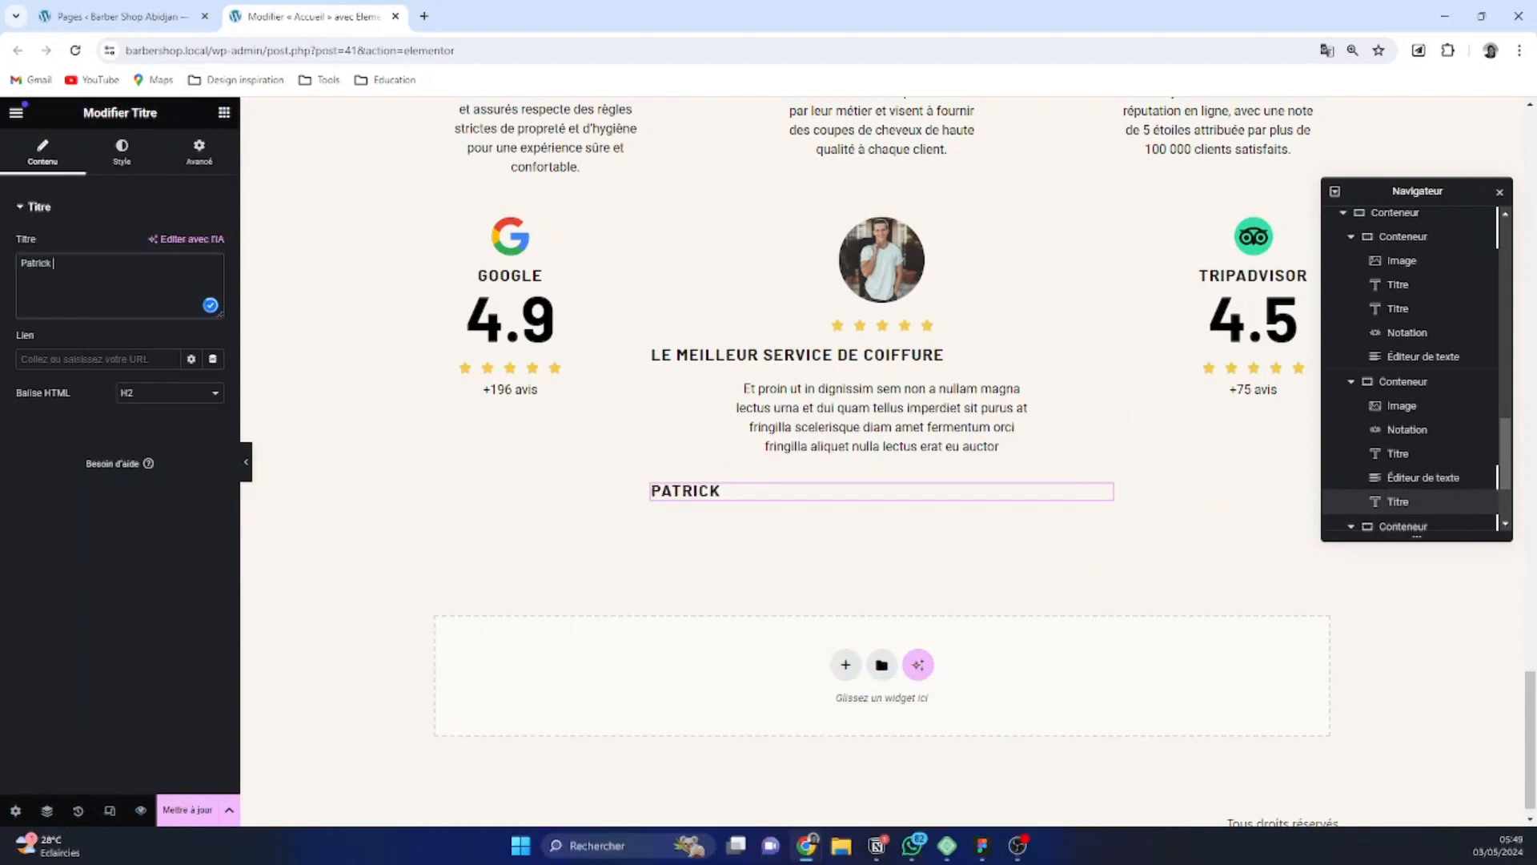
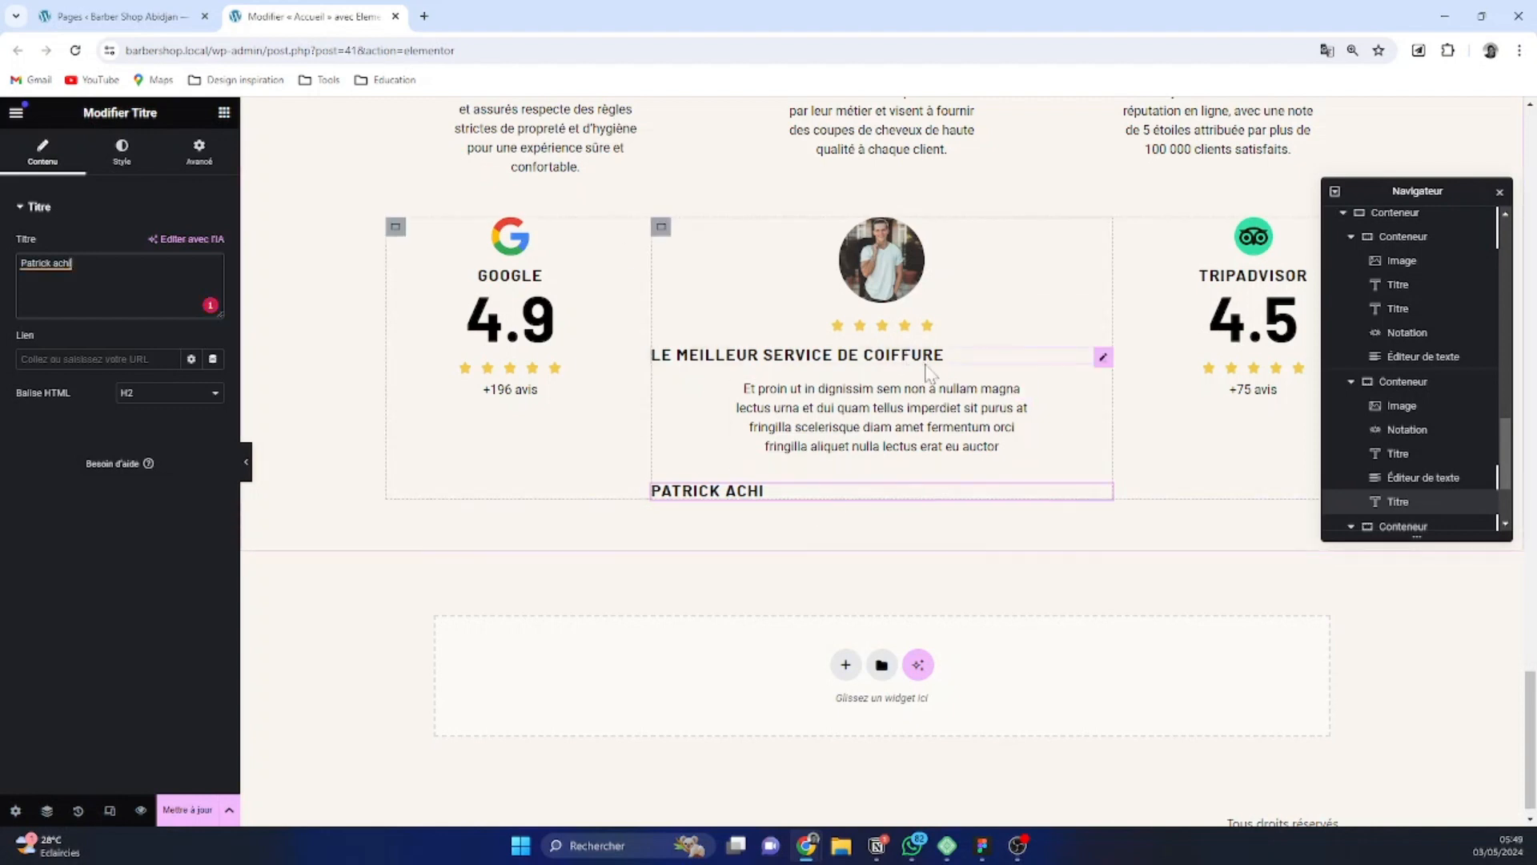
Try the stretch option for the testimonial container's item alignment, and set the items to be centred
left_click(661, 228)
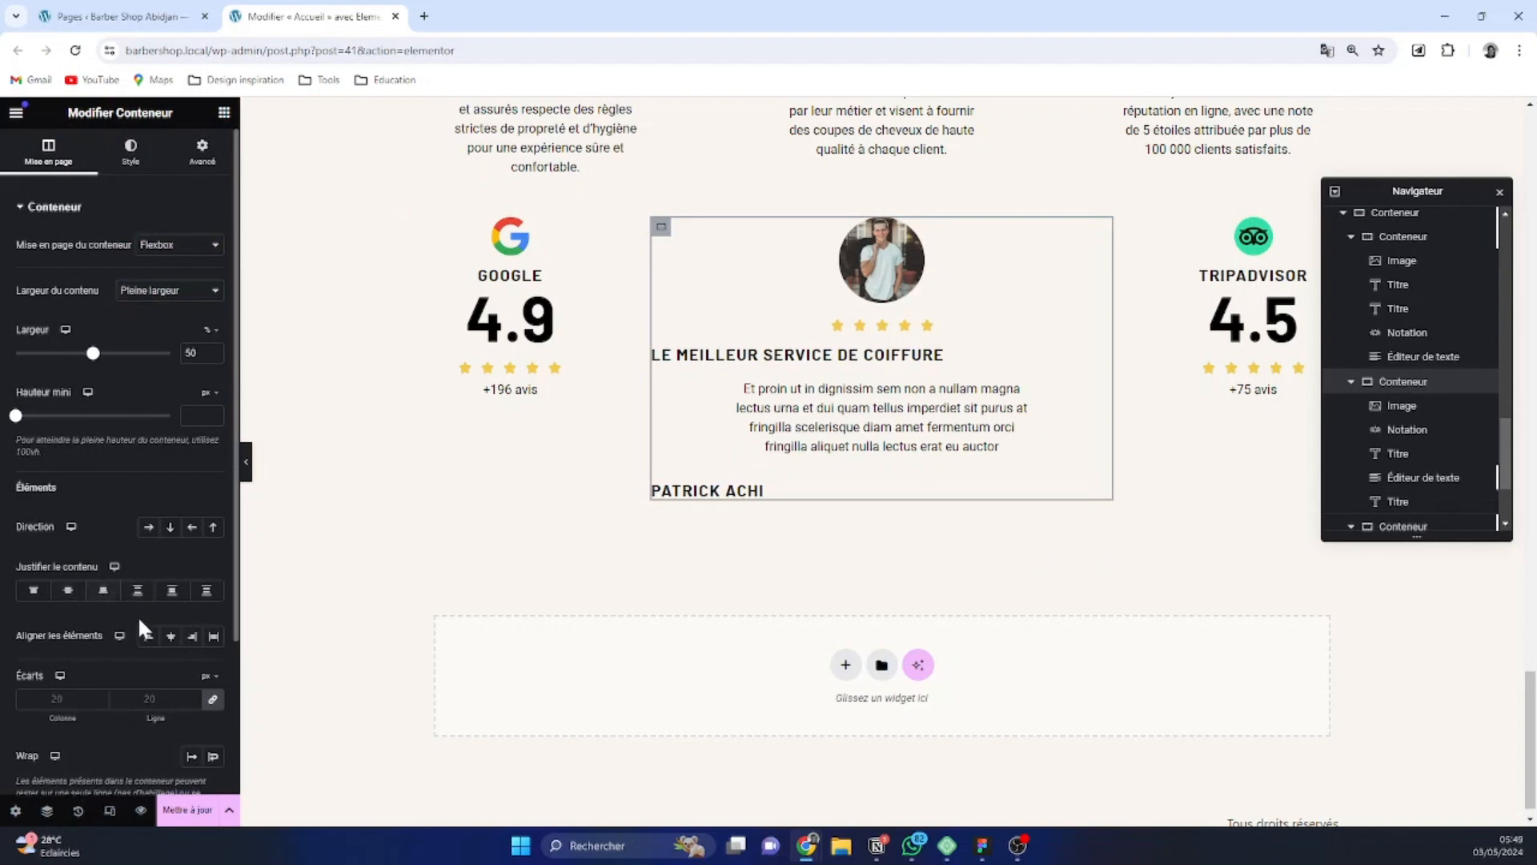
left_click(165, 641)
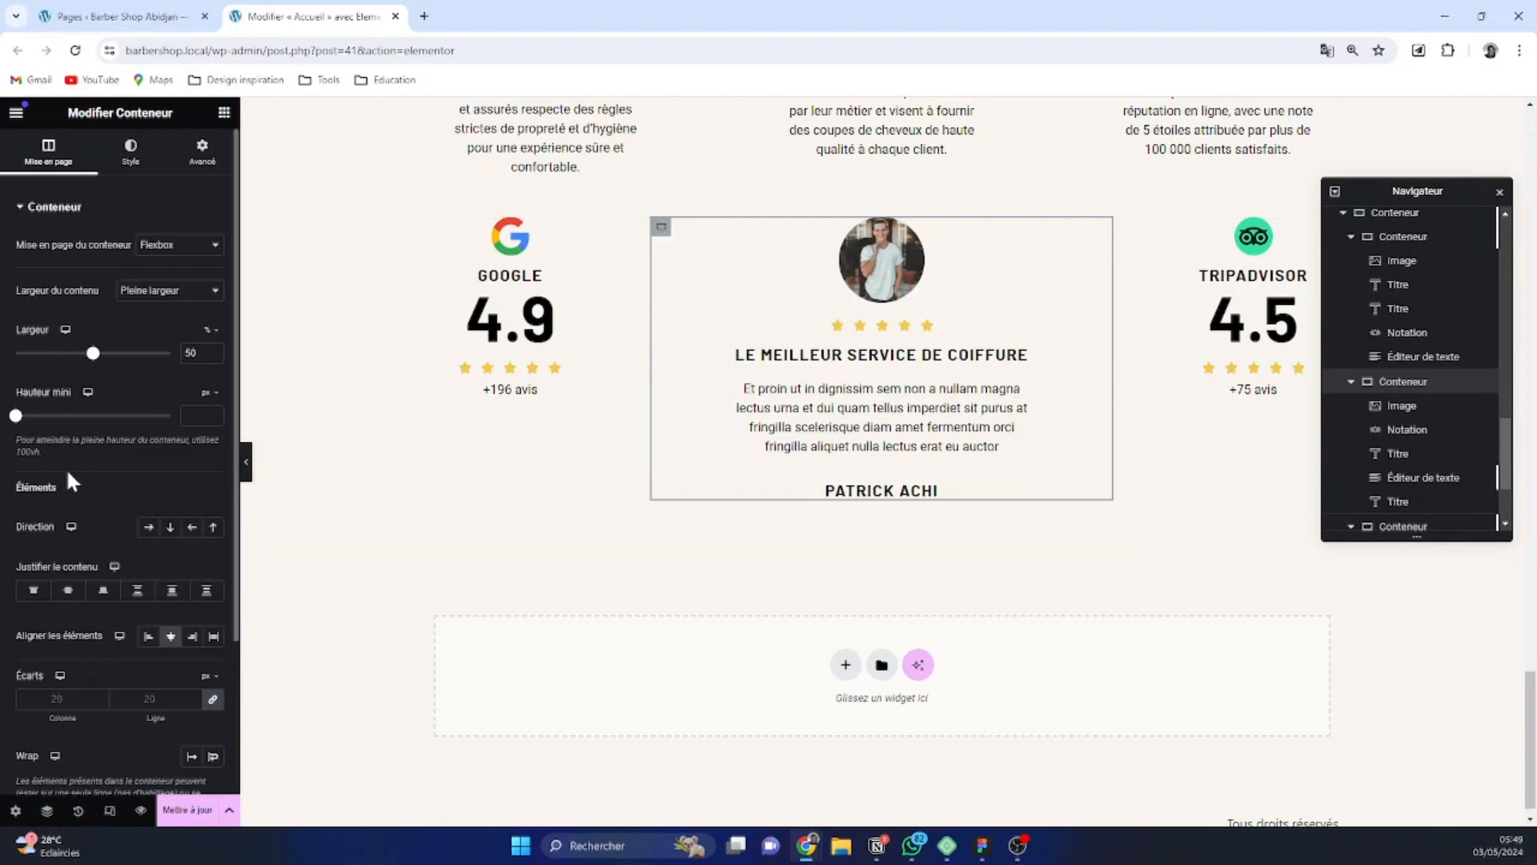
left_click(214, 640)
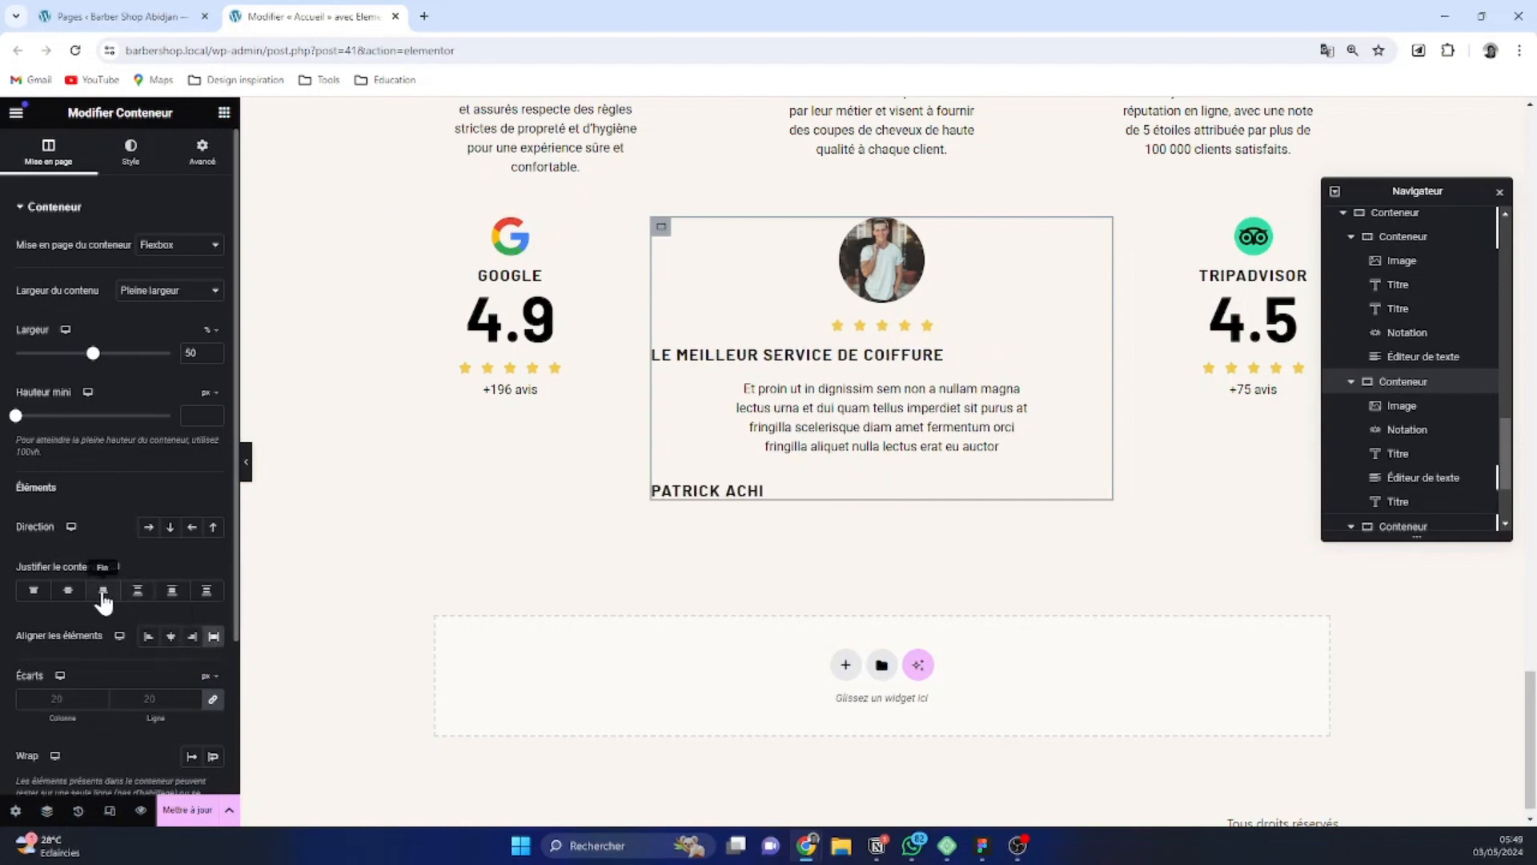
left_click(171, 635)
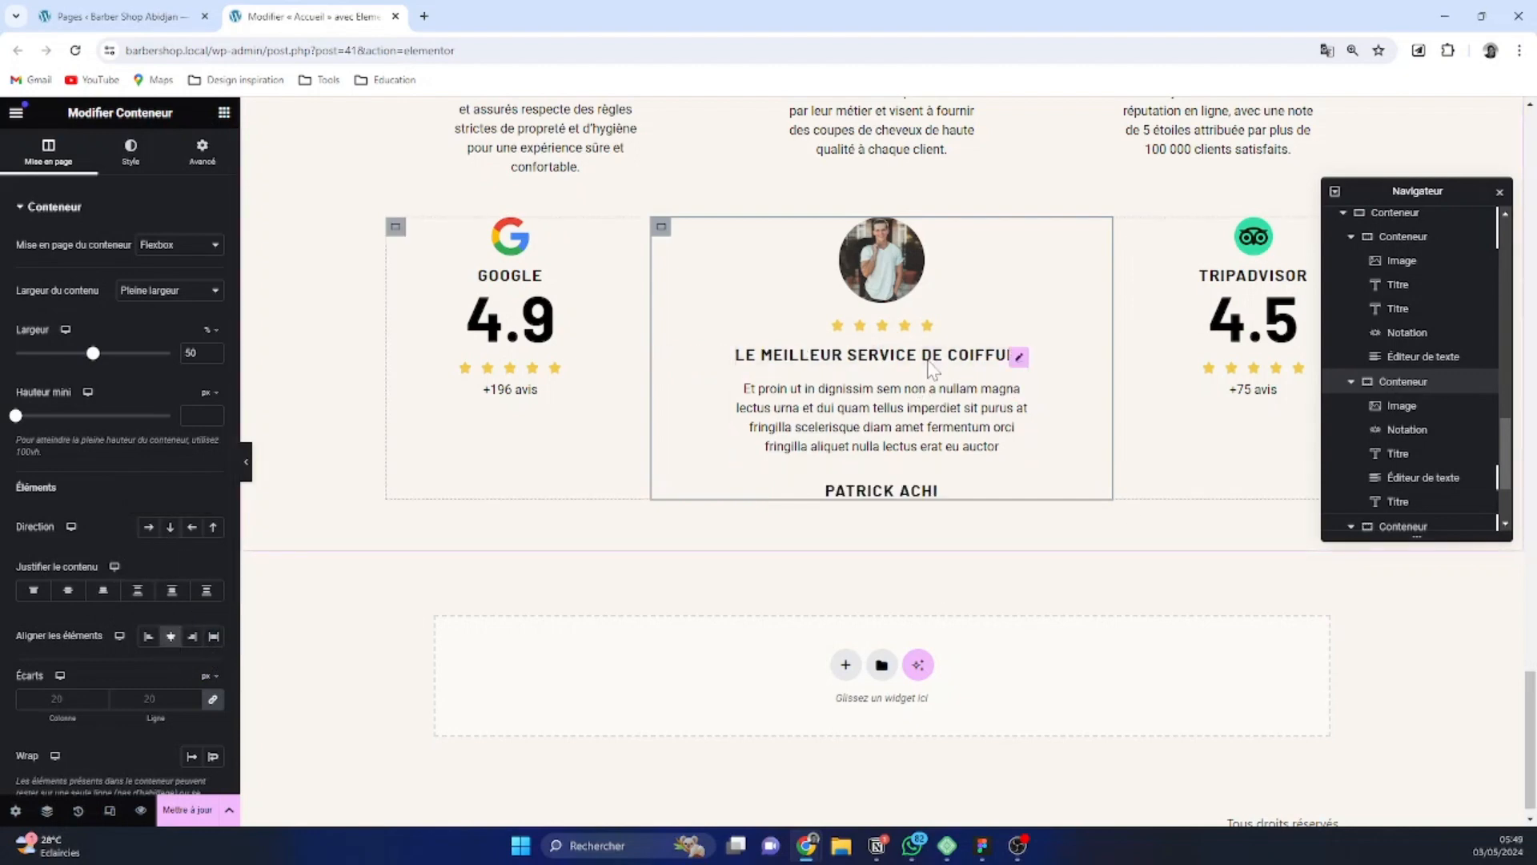
Set the custom width of the testimonial paragraph to 83%
left_click(1021, 398)
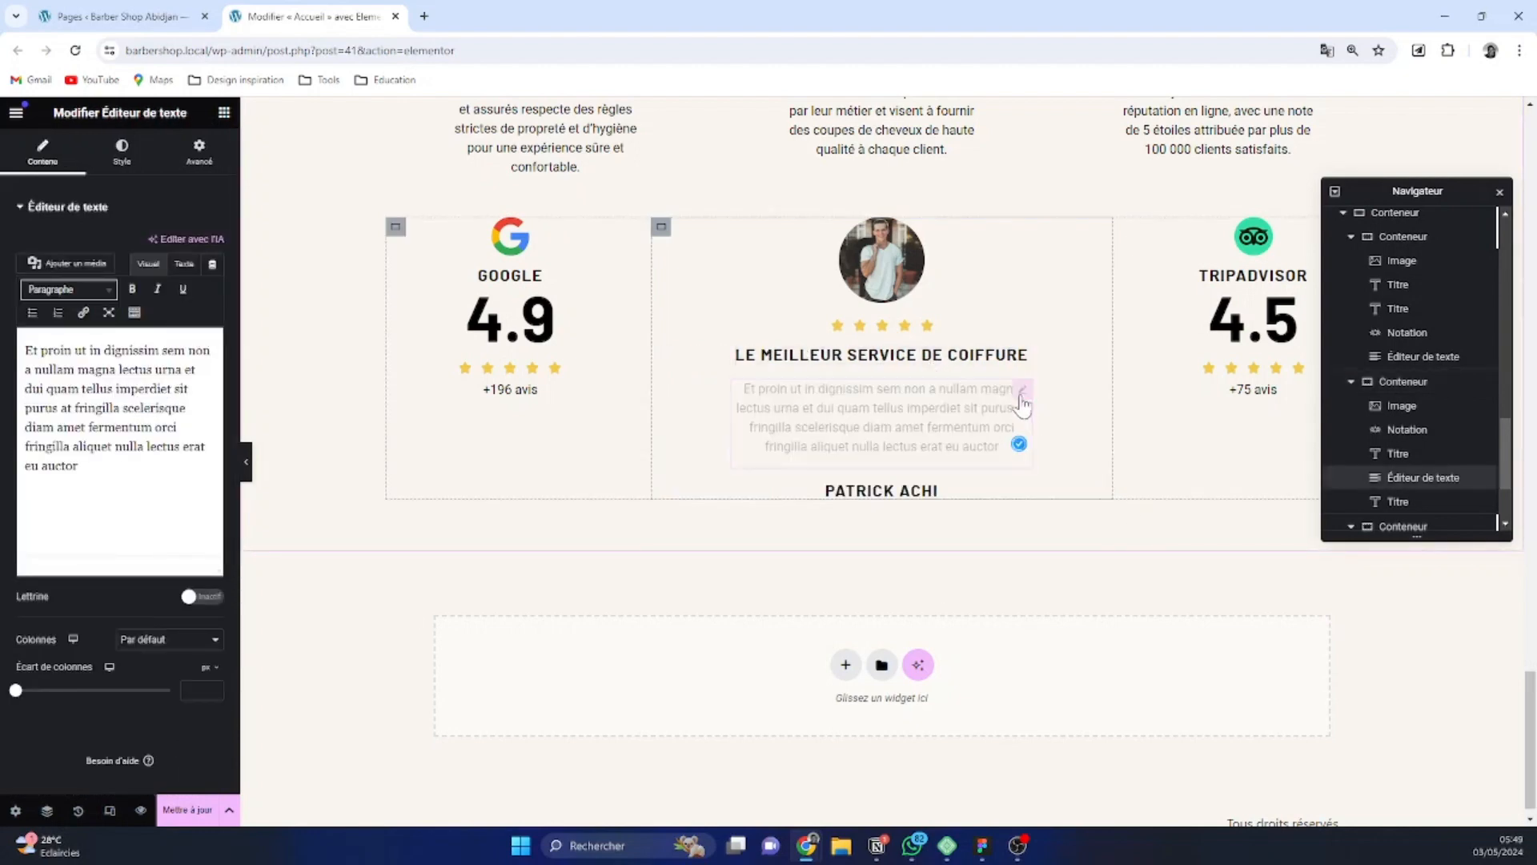
left_click(200, 152)
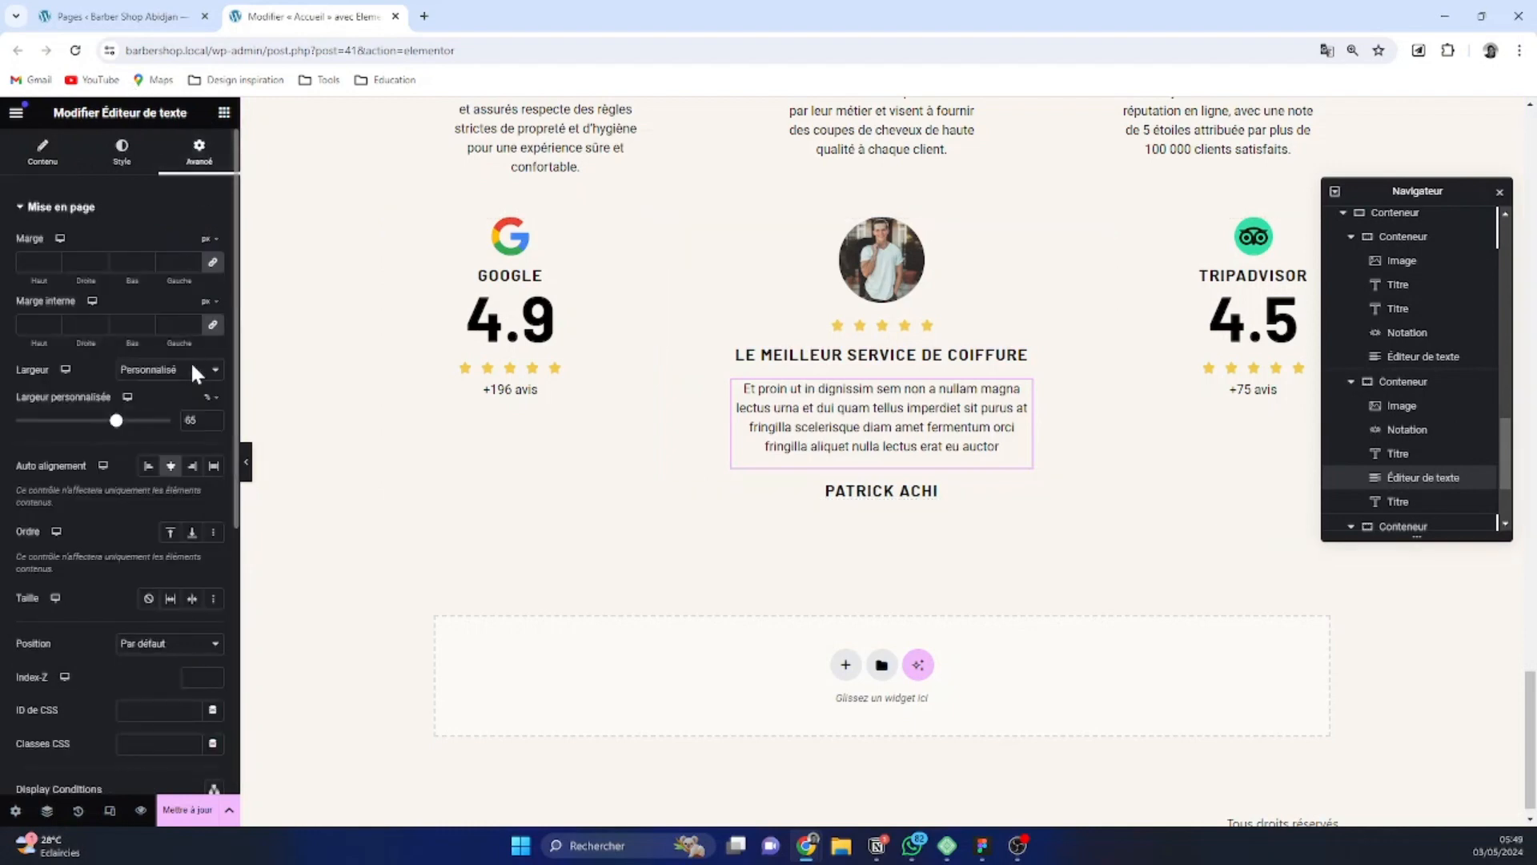
left_click_drag(119, 429, 143, 430)
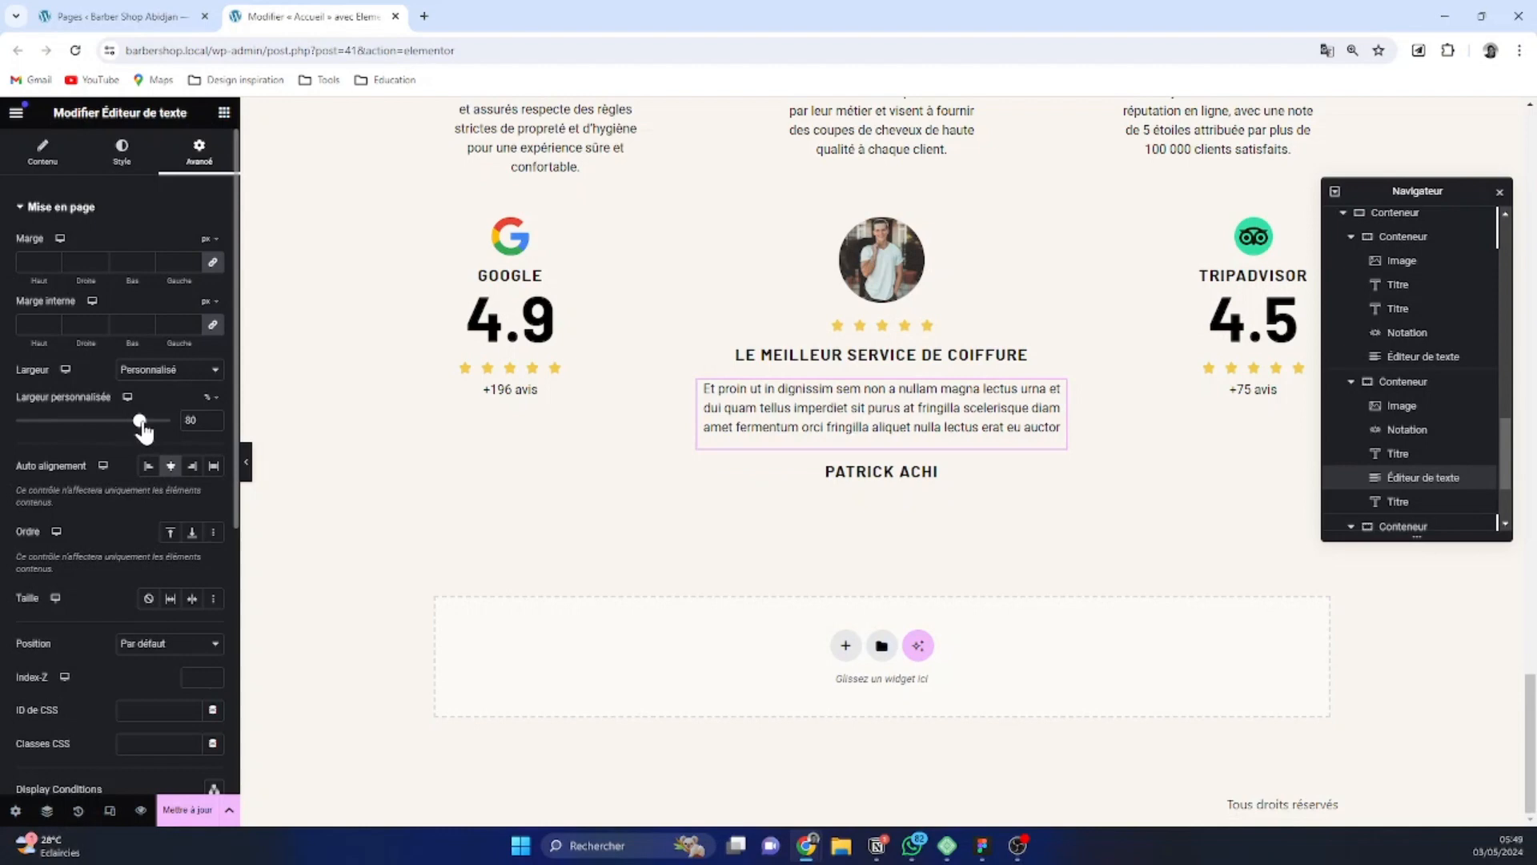
left_click_drag(144, 431, 148, 431)
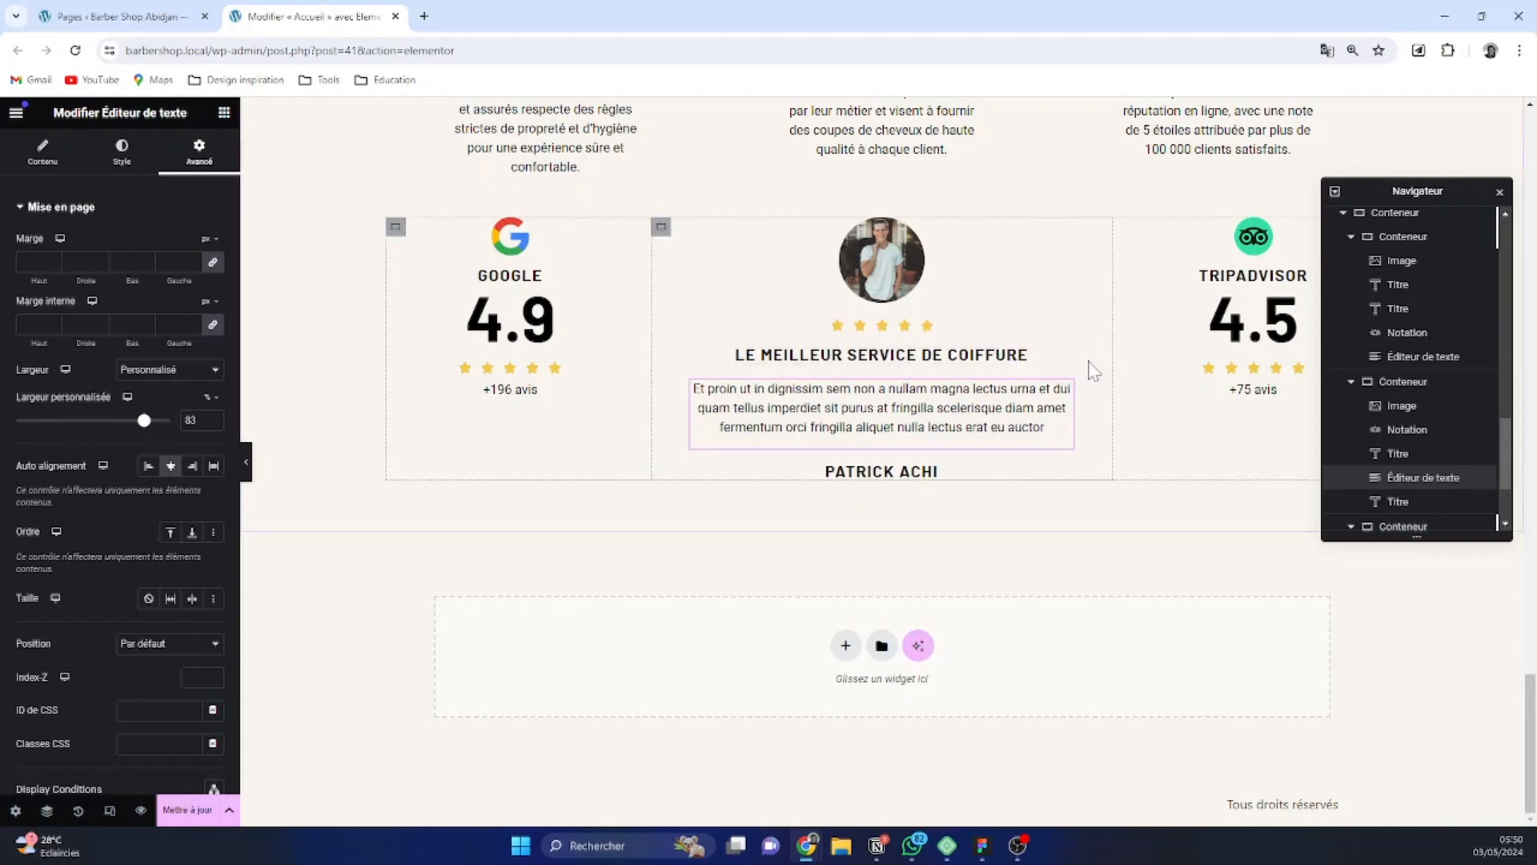
Try a gap of 8 px between the testimonial container's elements, and set both column and row gaps to 12 px
left_click(665, 230)
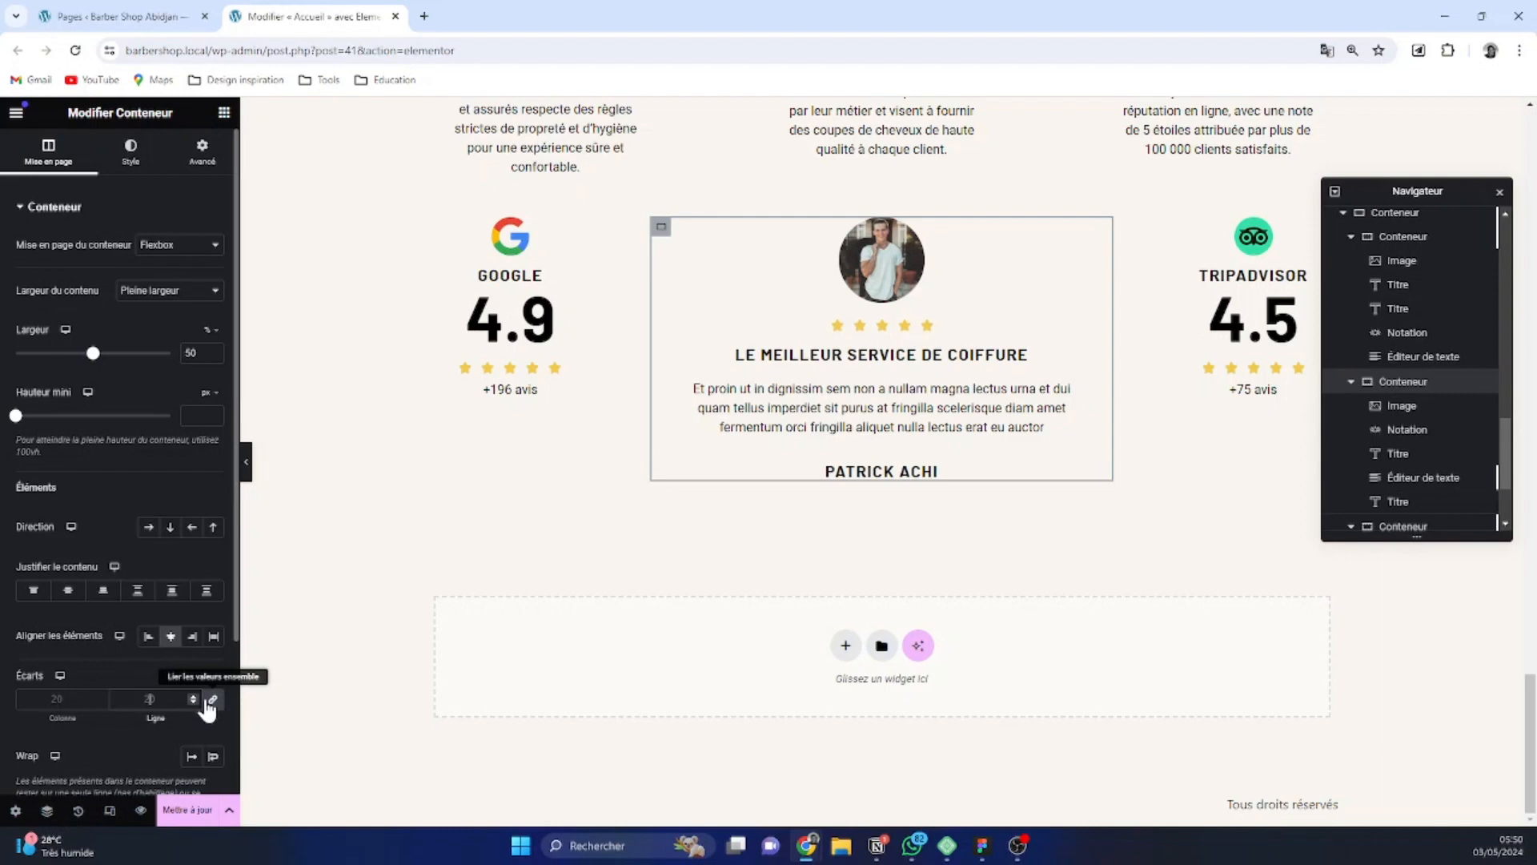
type("8")
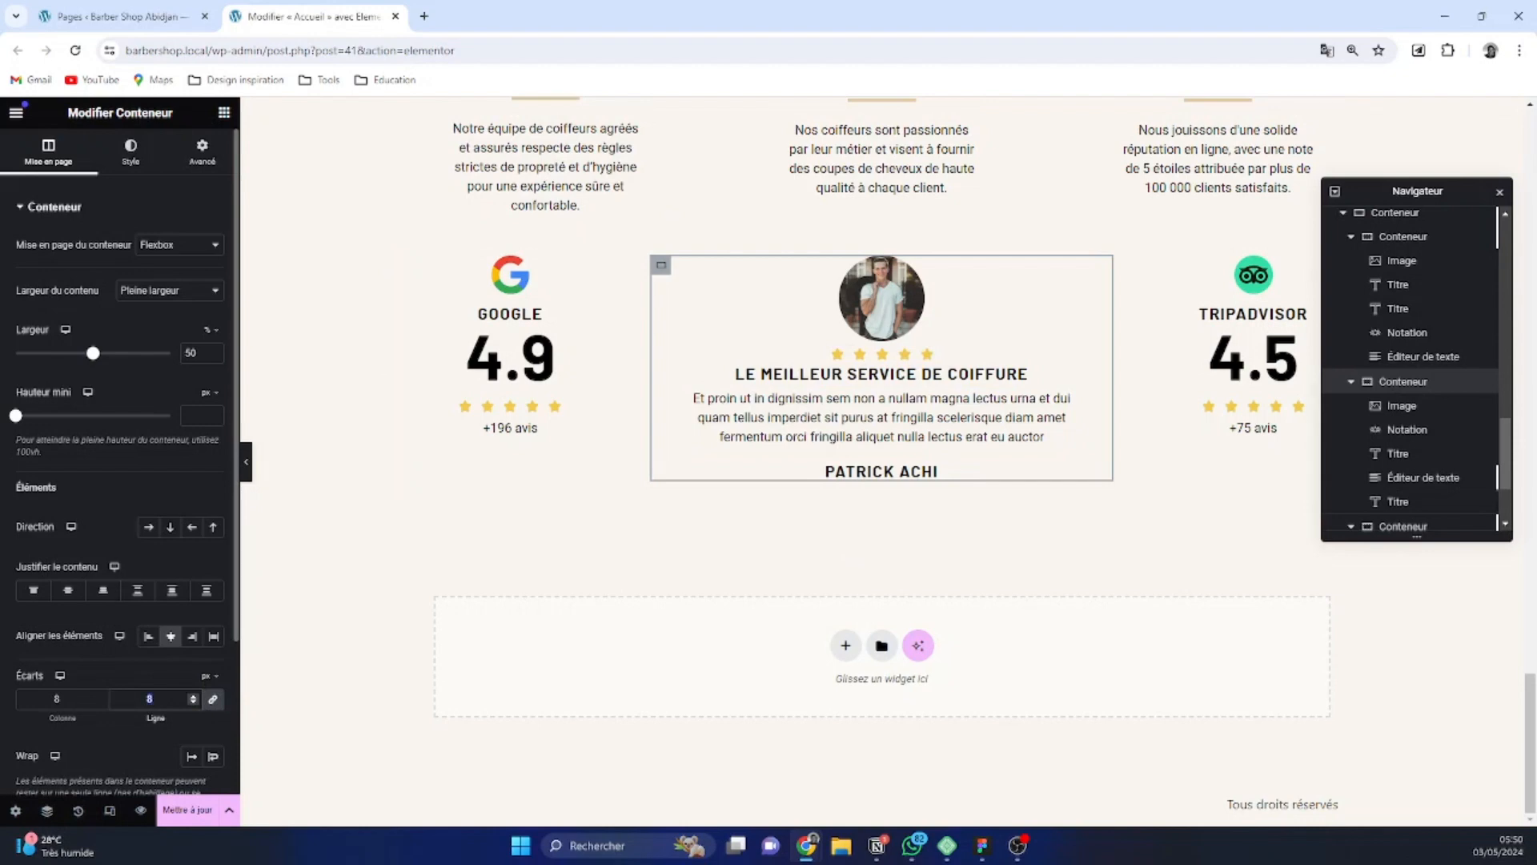
type("12")
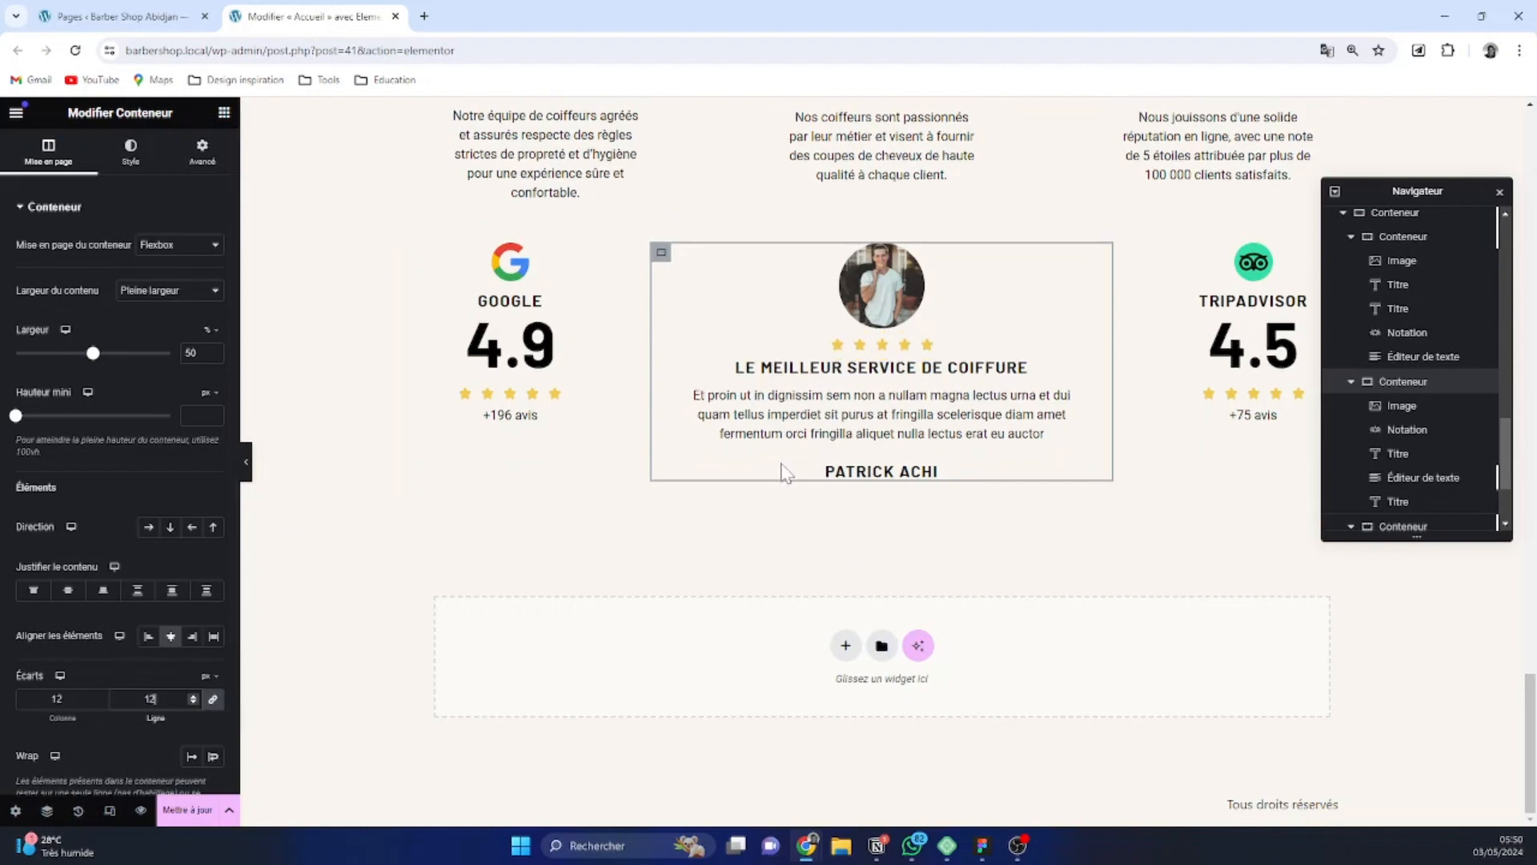
left_click(877, 296)
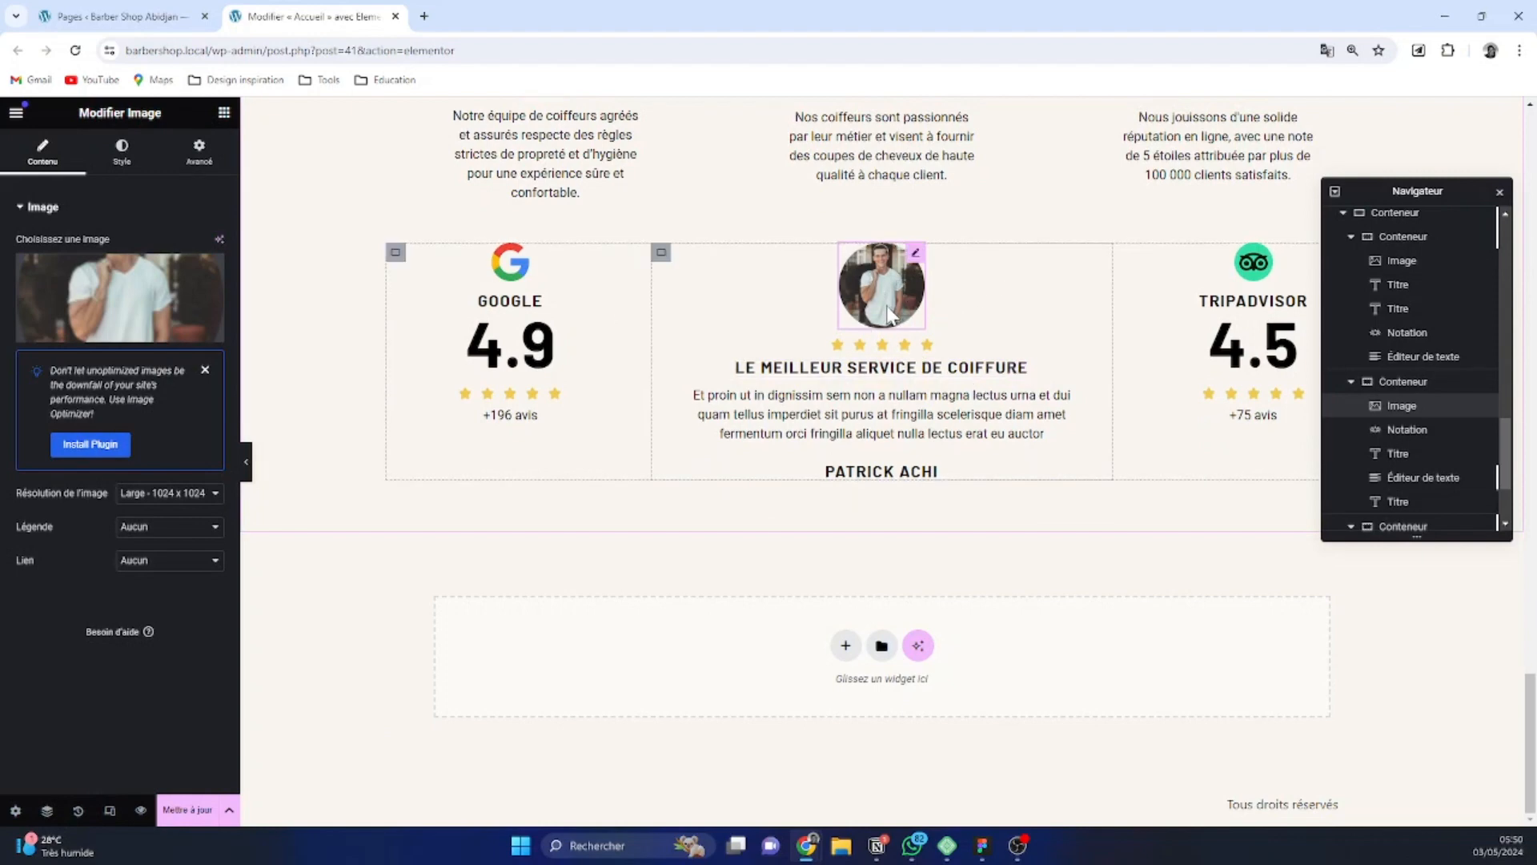
Give the testimonial container a solid border 1 px wide on all four sides
left_click(662, 253)
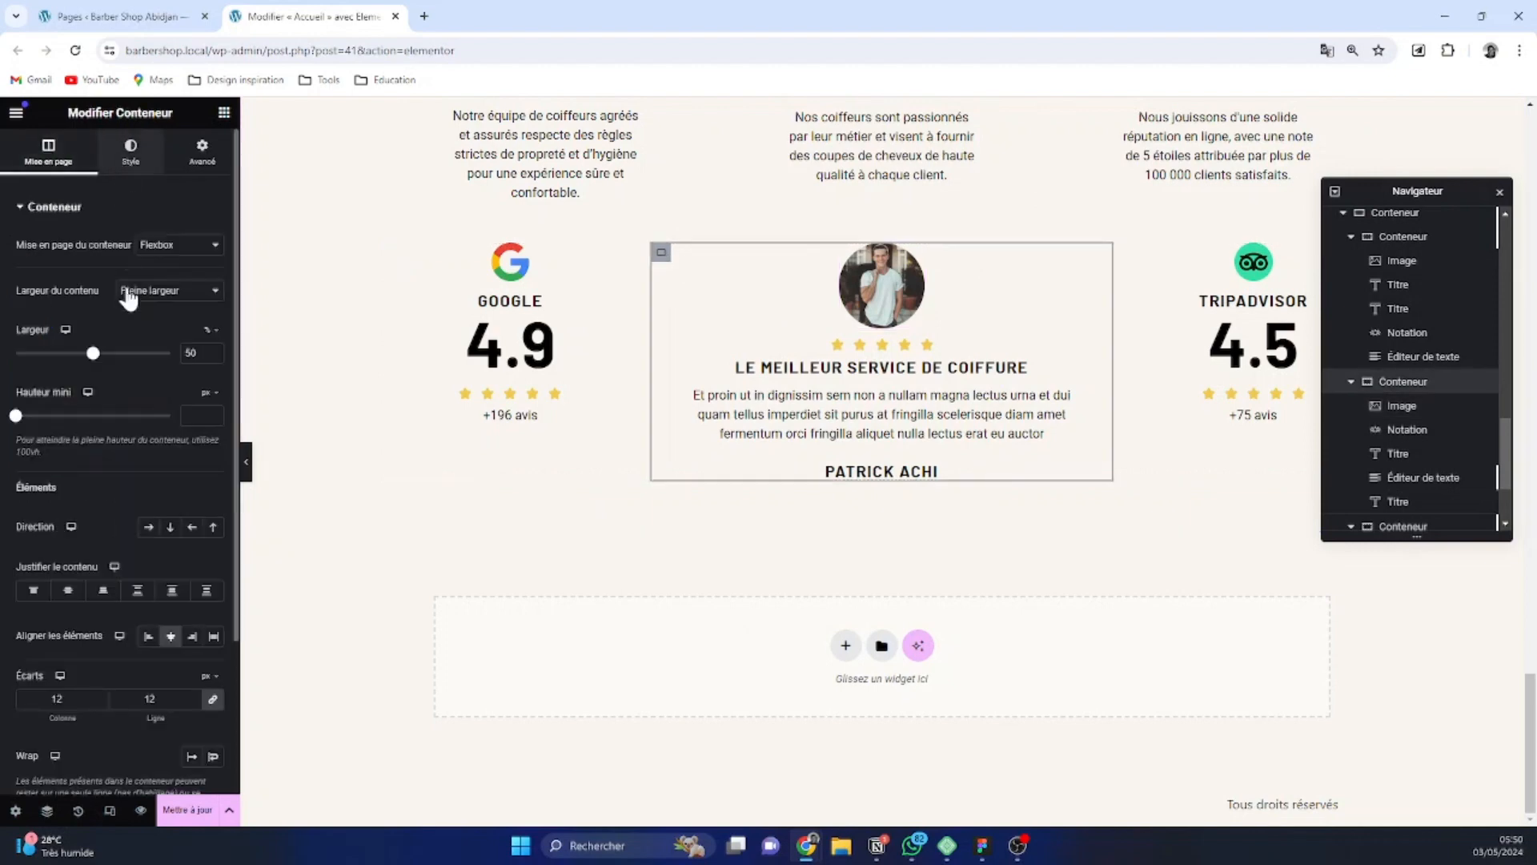
left_click(130, 153)
left_click(90, 381)
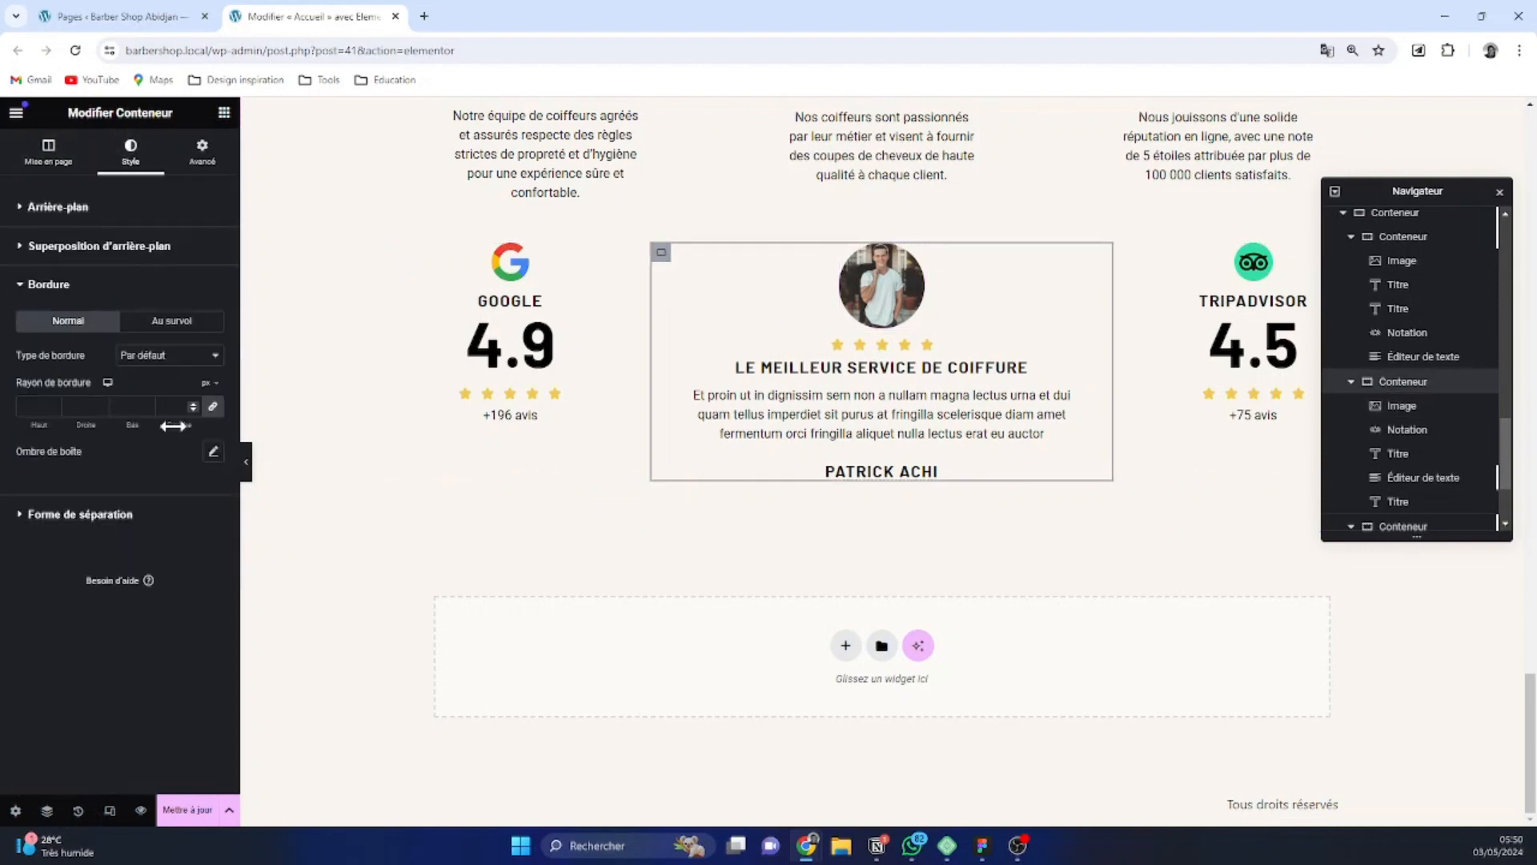
left_click(169, 358)
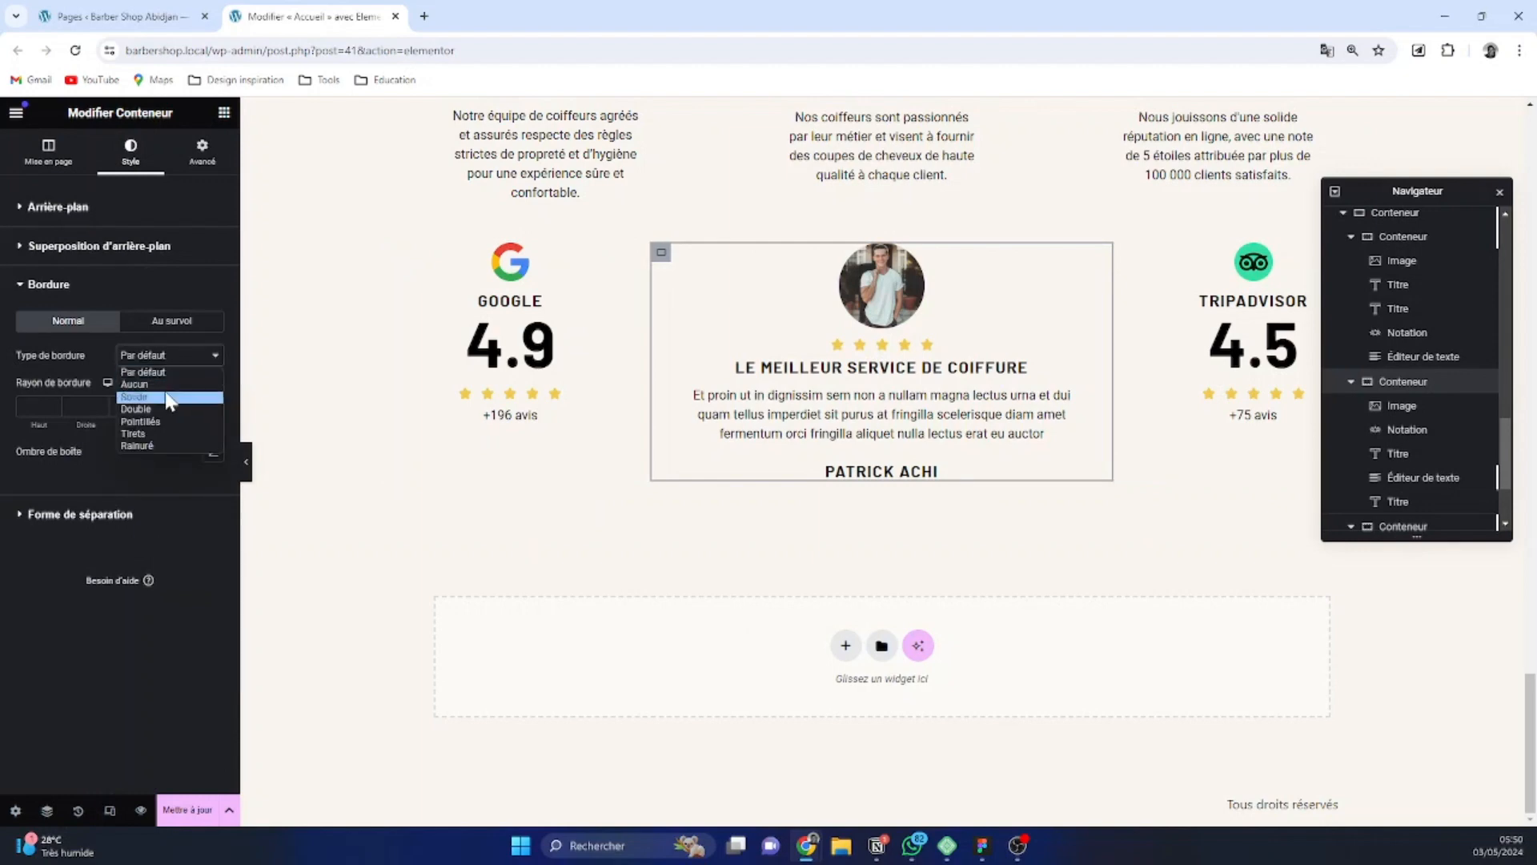
left_click(176, 397)
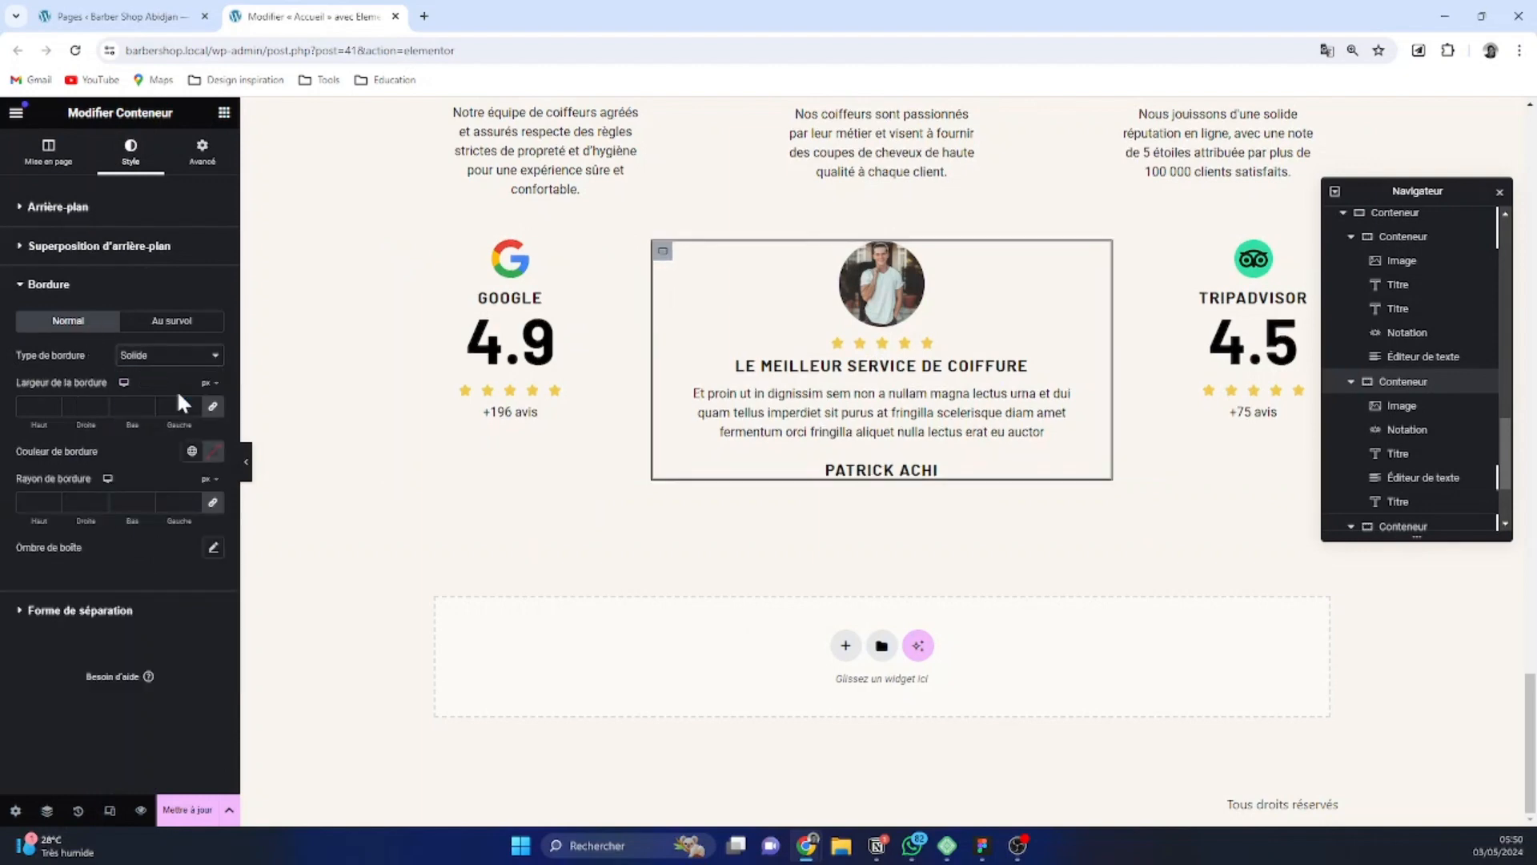
left_click(192, 404)
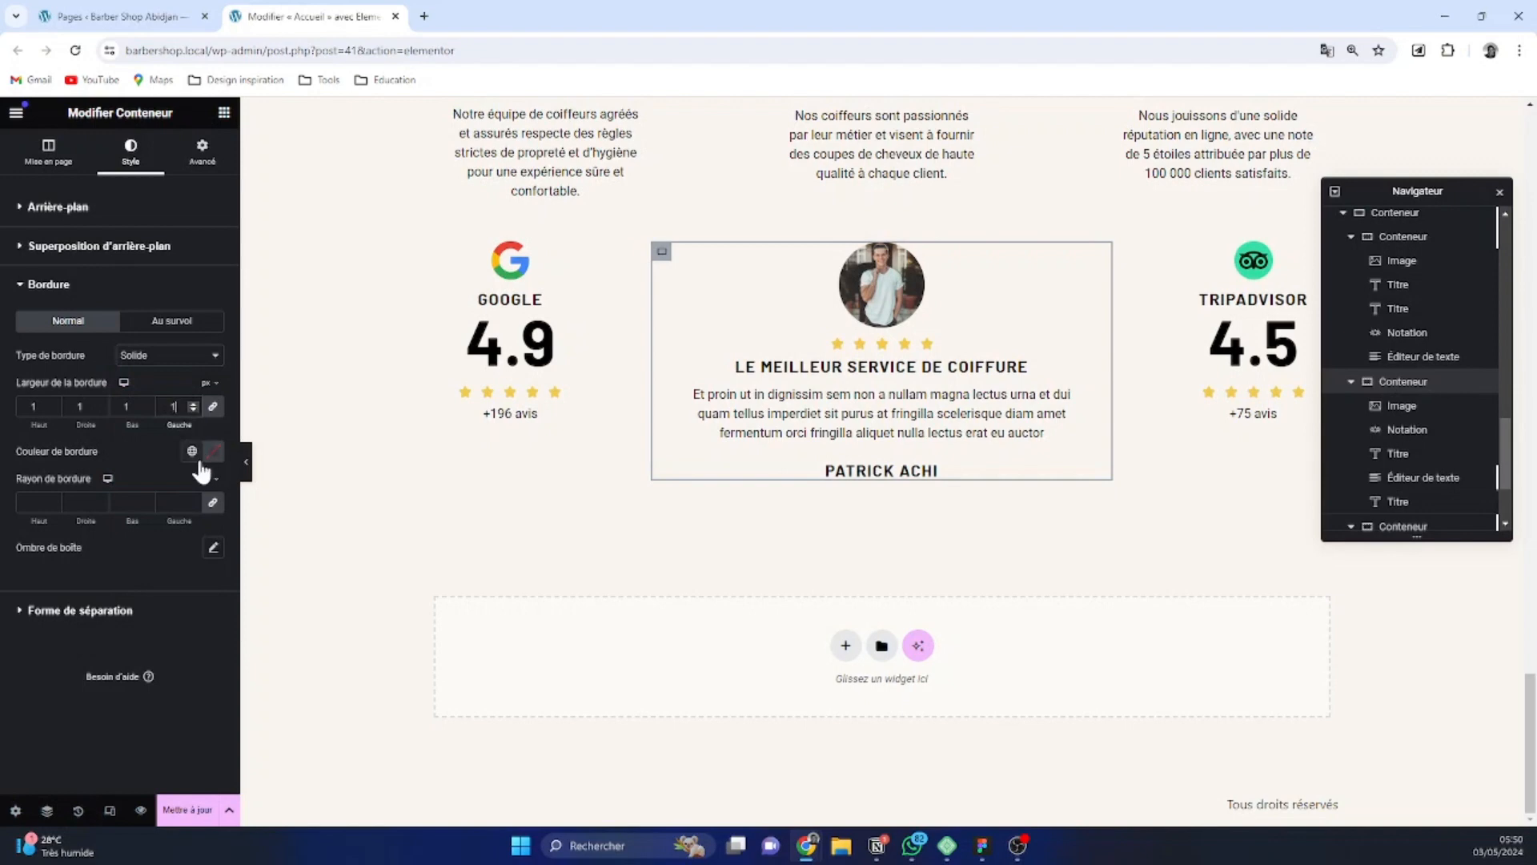
Set the testimonial container's border colour to the global colour Dark vanilla
key("alt+Tab")
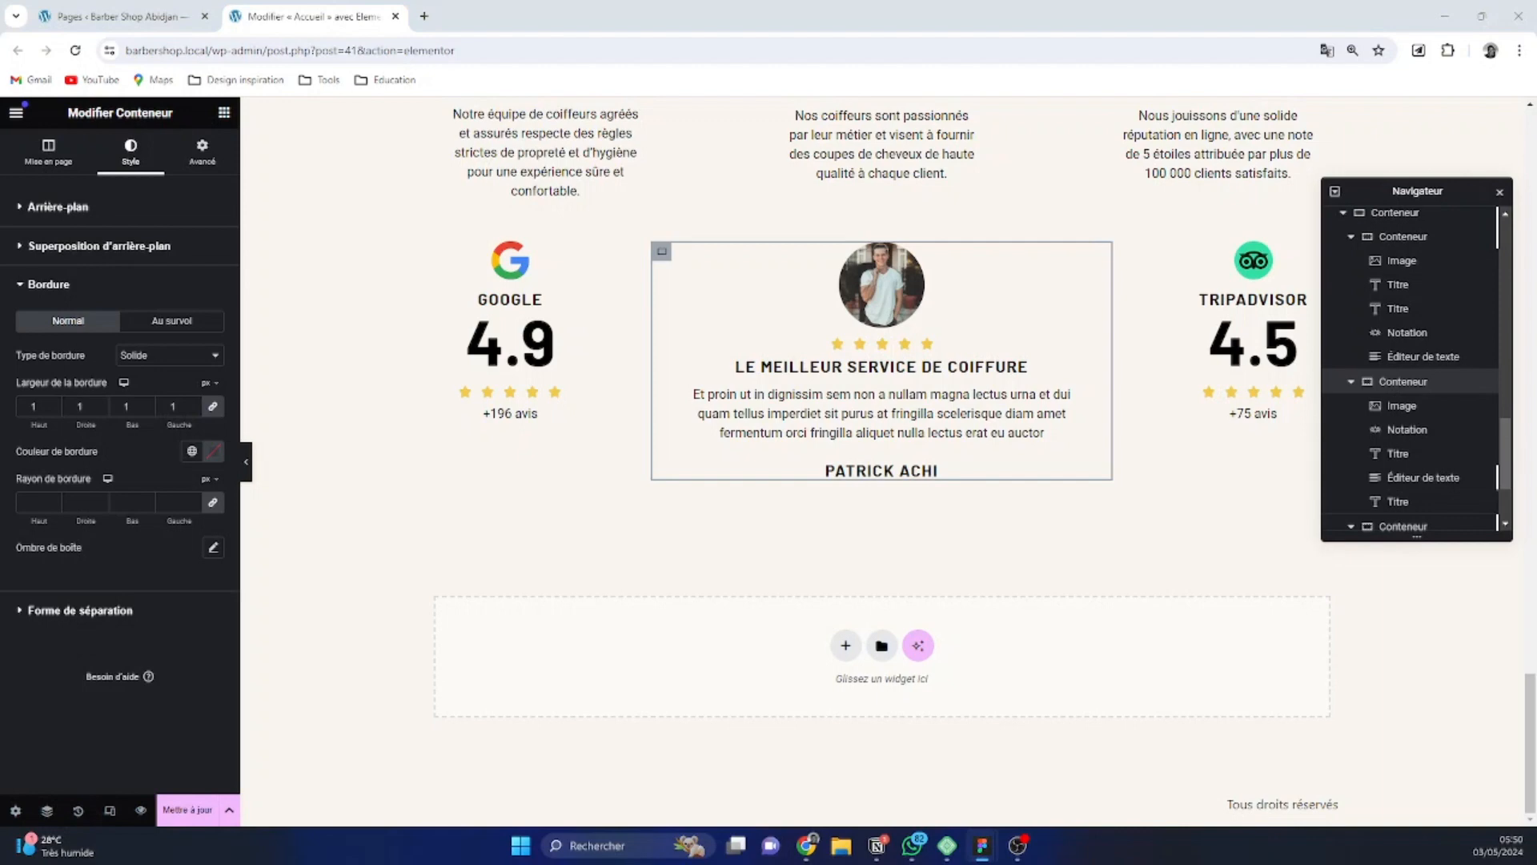
left_click(193, 452)
left_click(214, 452)
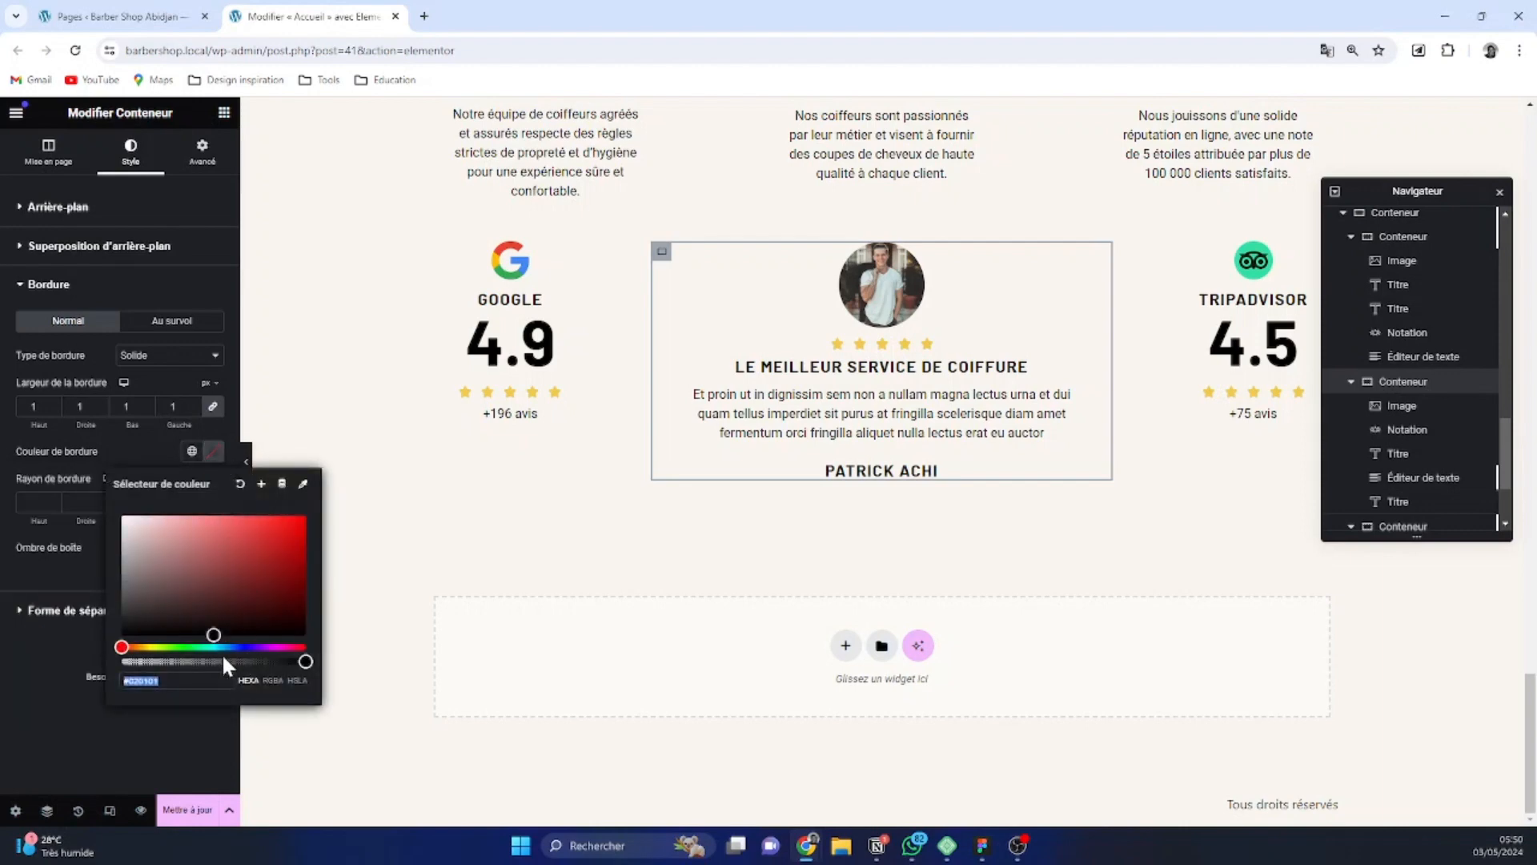
left_click(193, 453)
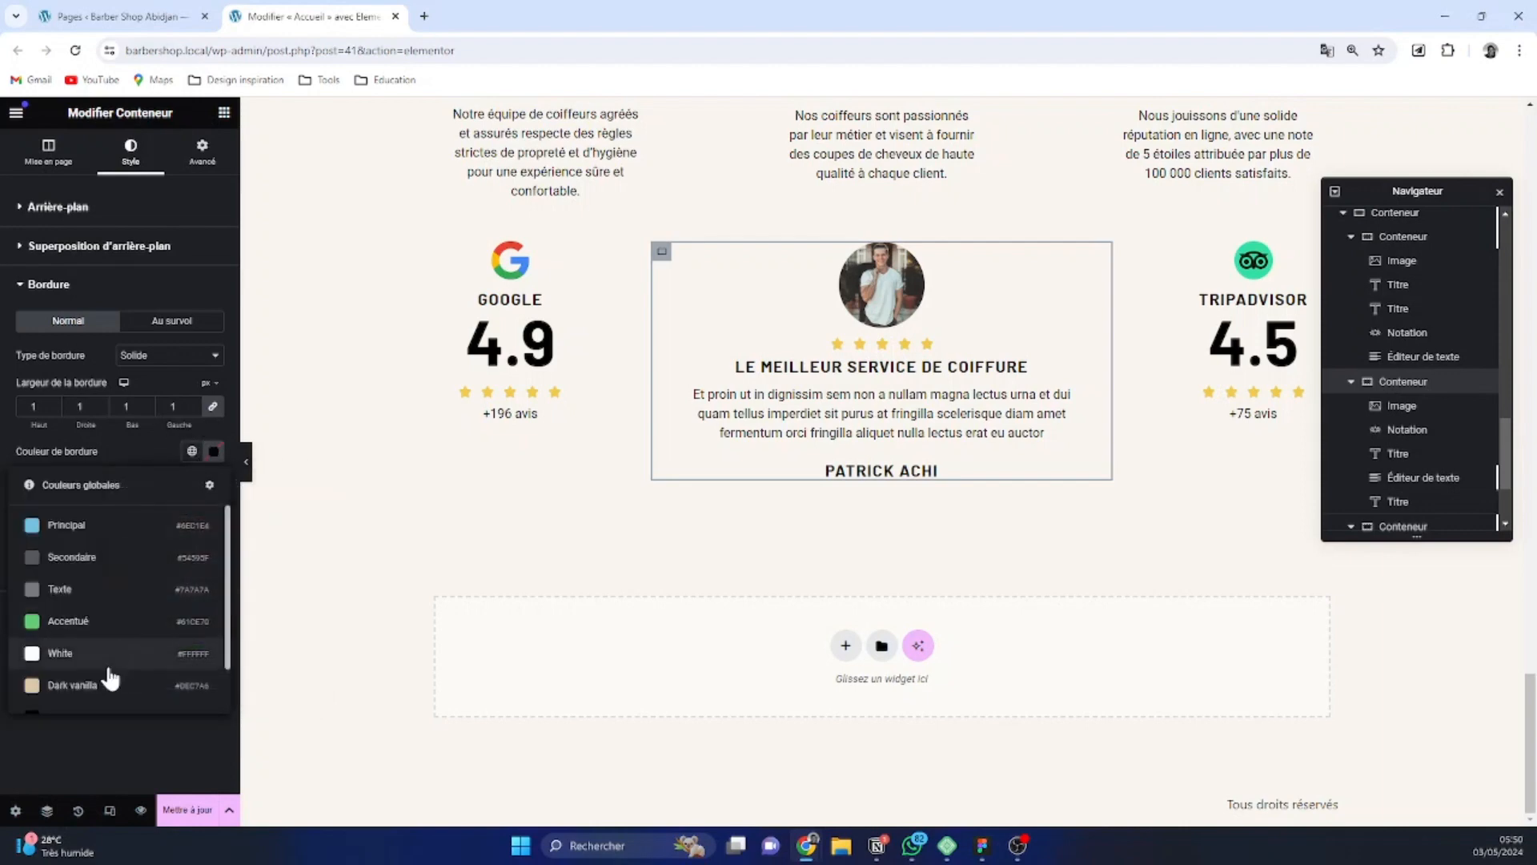
left_click(74, 684)
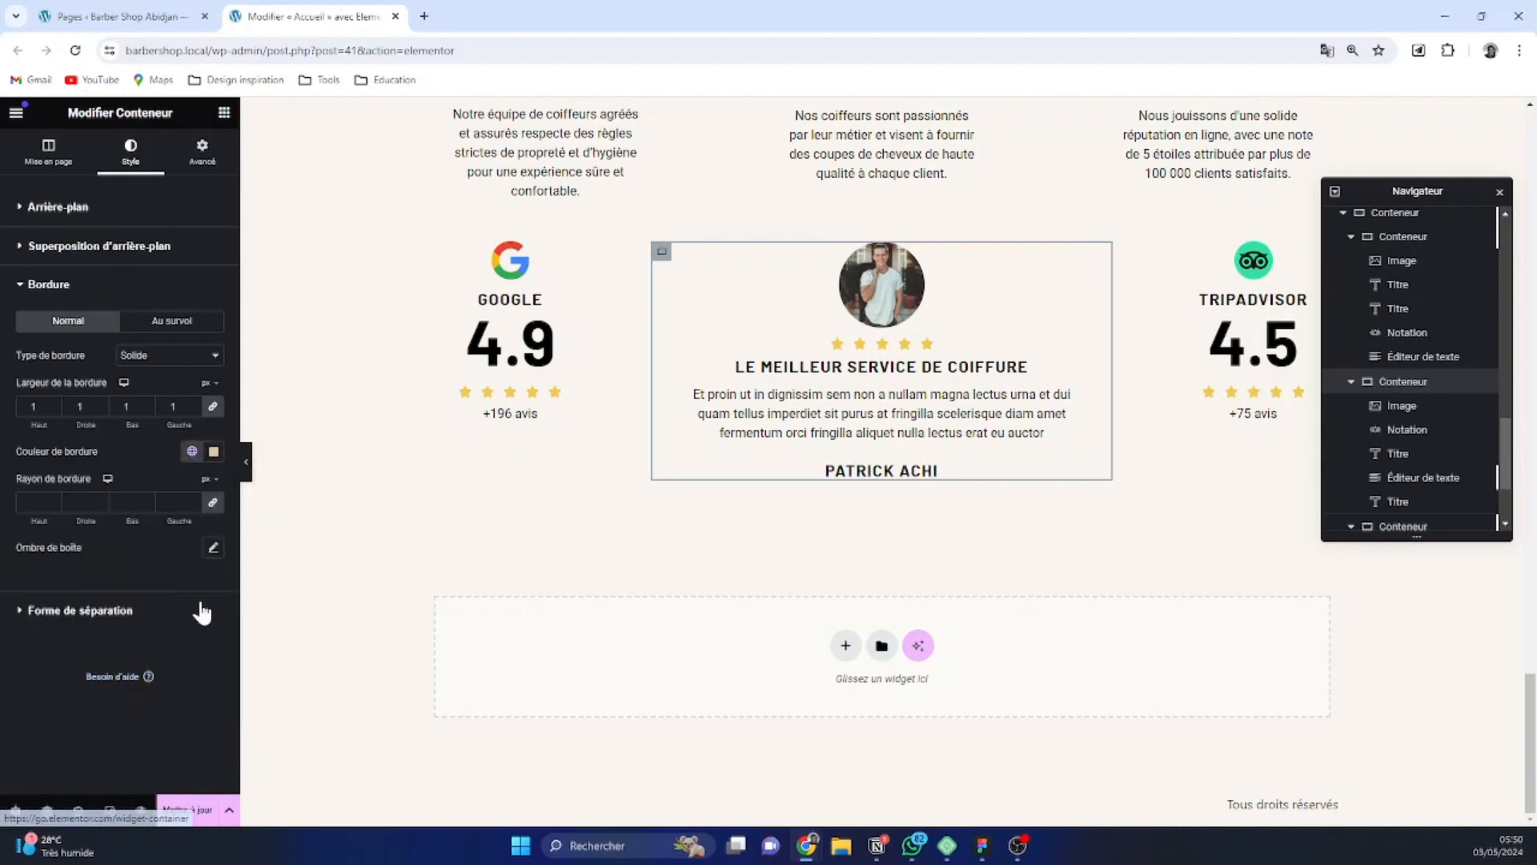
Unlink the portrait image's margins and set only its top margin to -48 px so it overlaps the testimonial card's upper border
left_click(1240, 397)
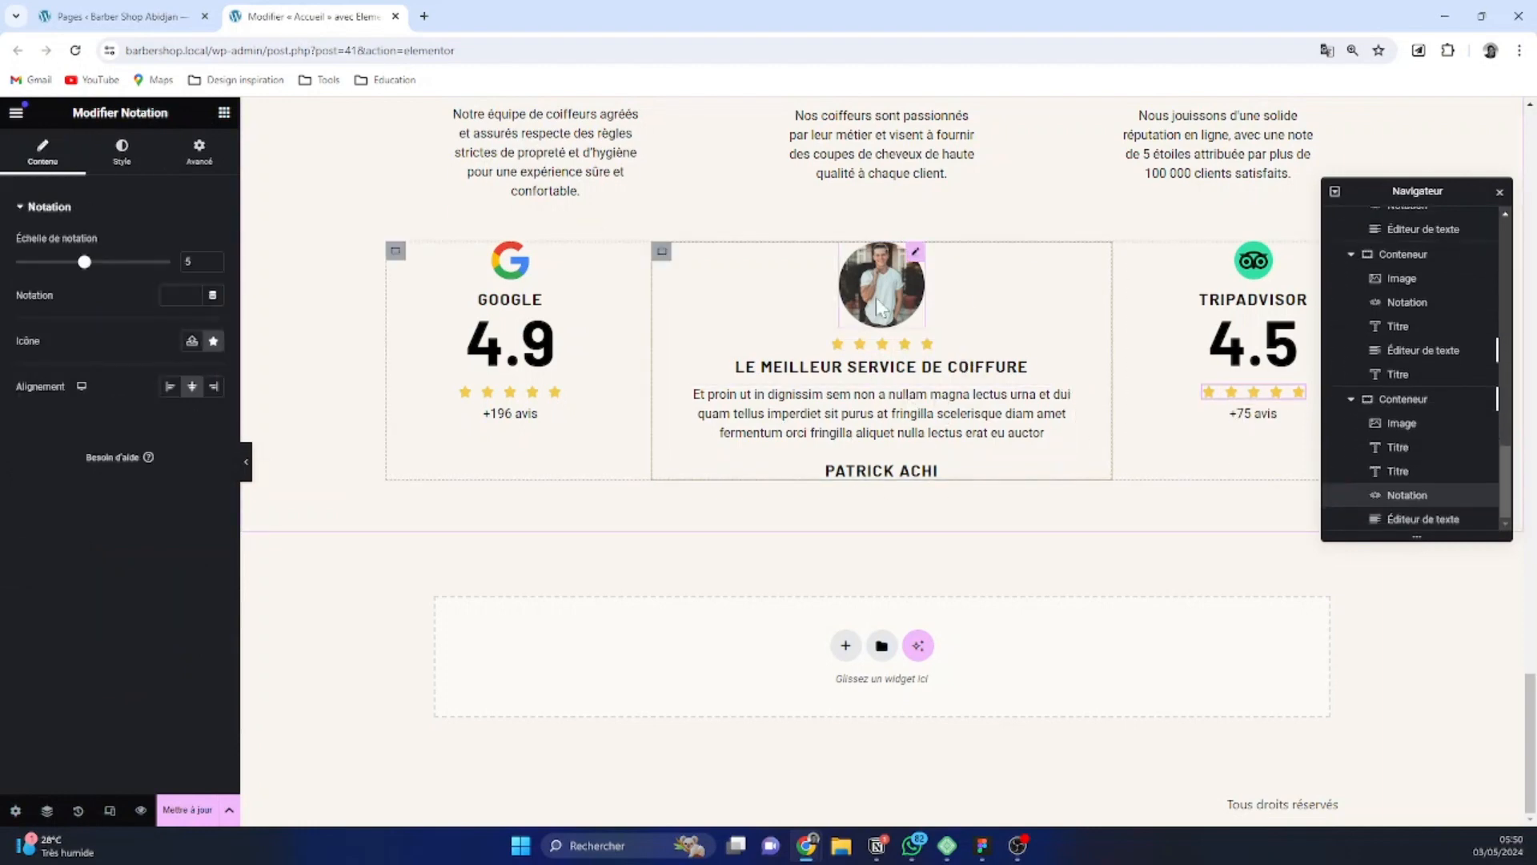
left_click(914, 264)
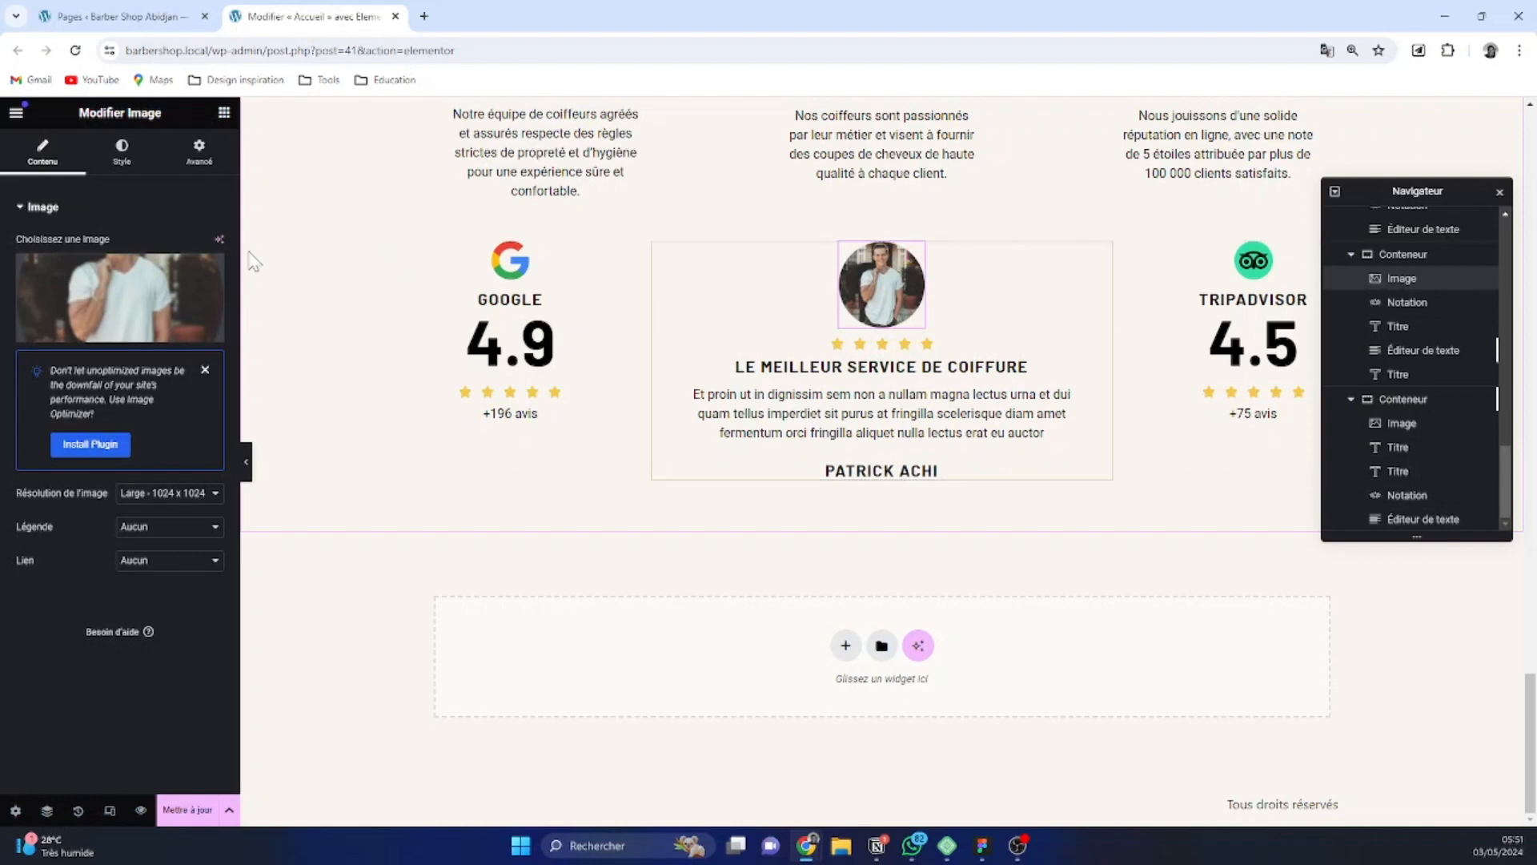
left_click(200, 156)
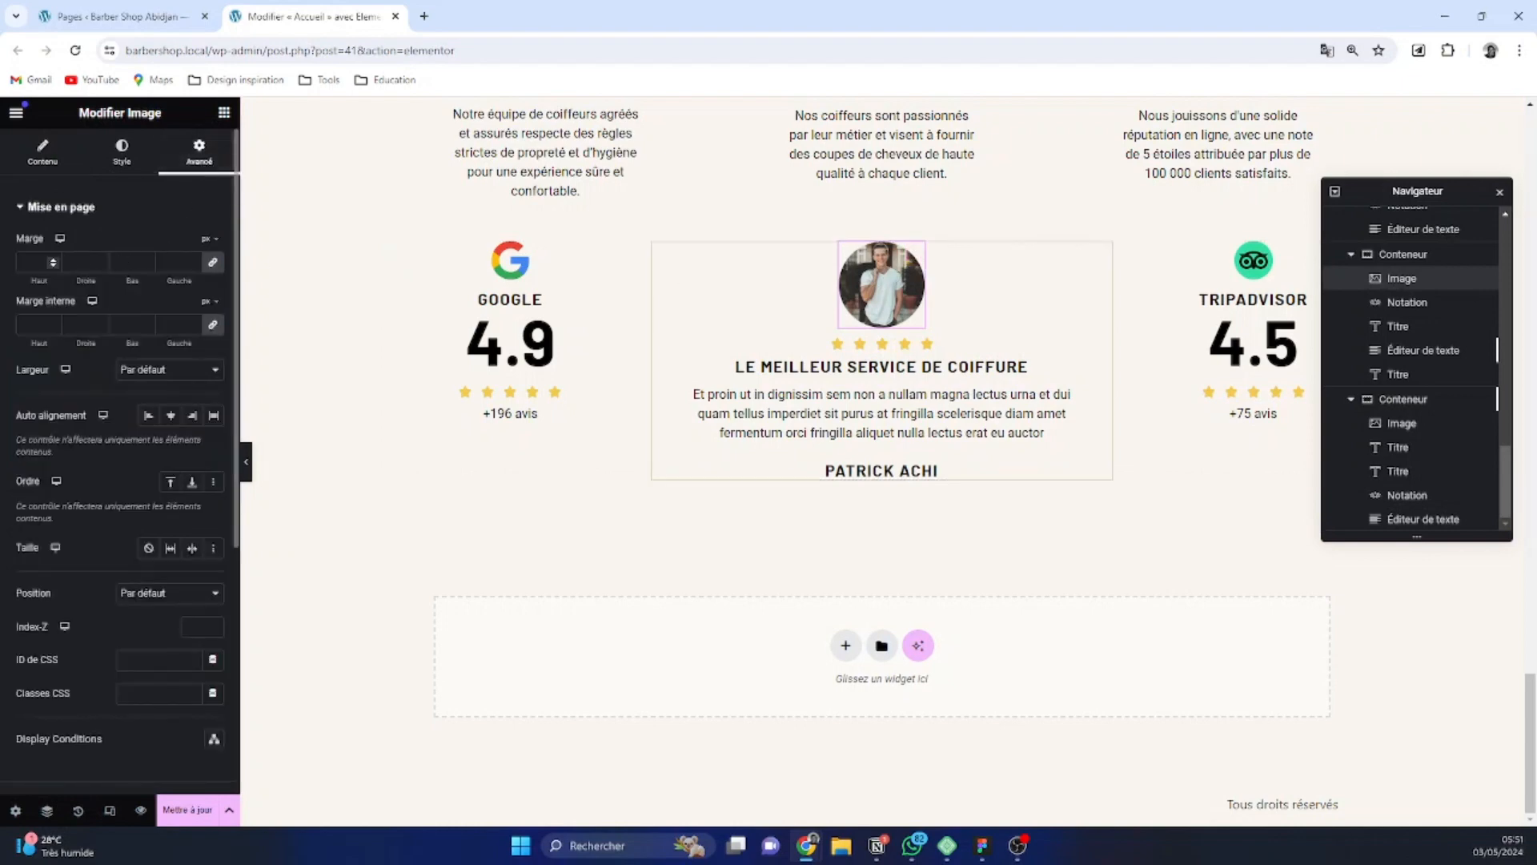
left_click(53, 261)
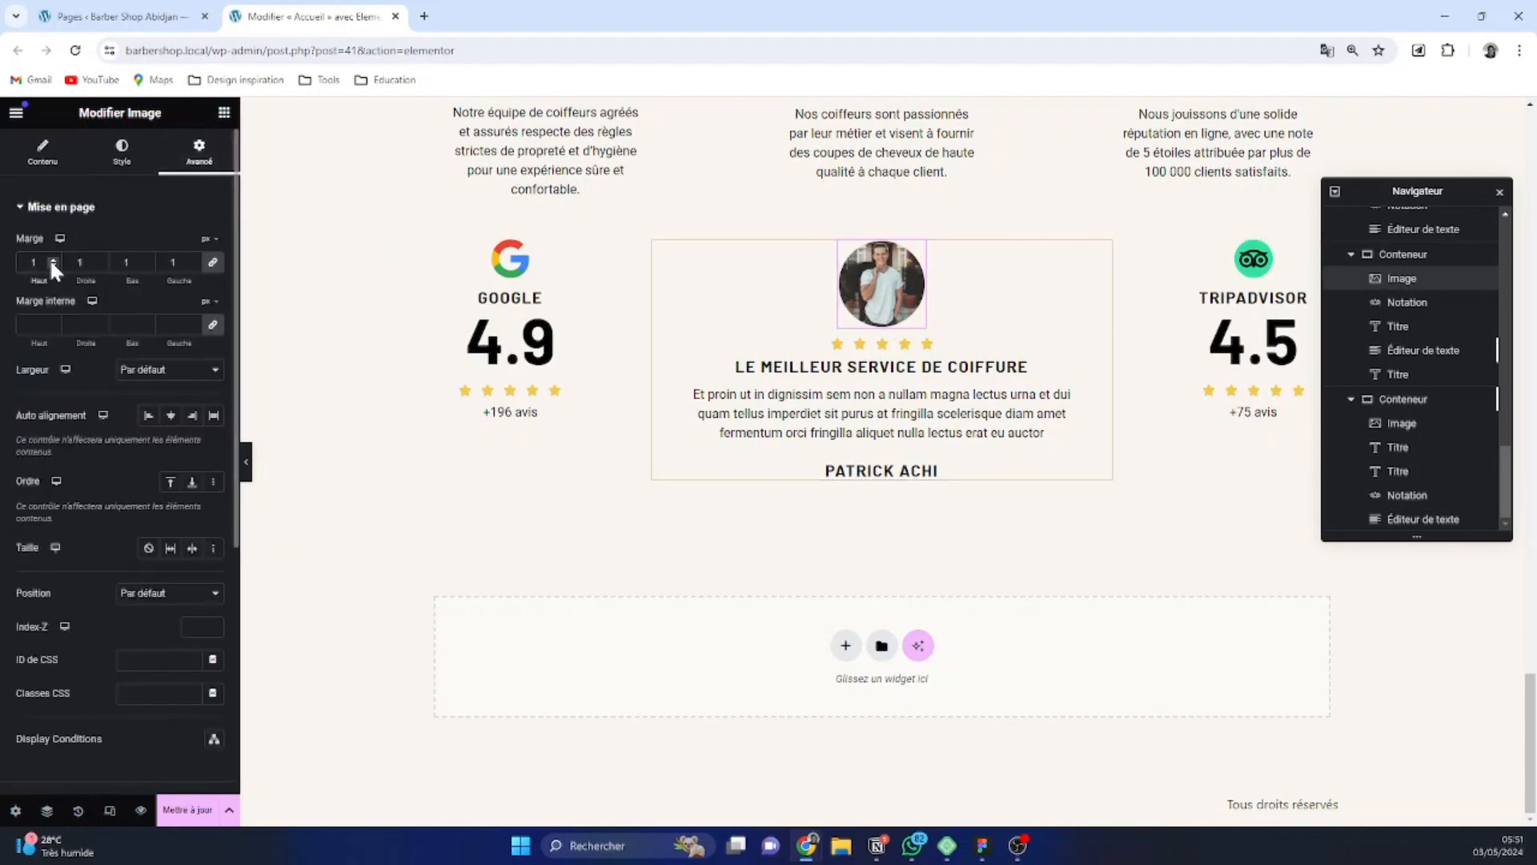
left_click(53, 265)
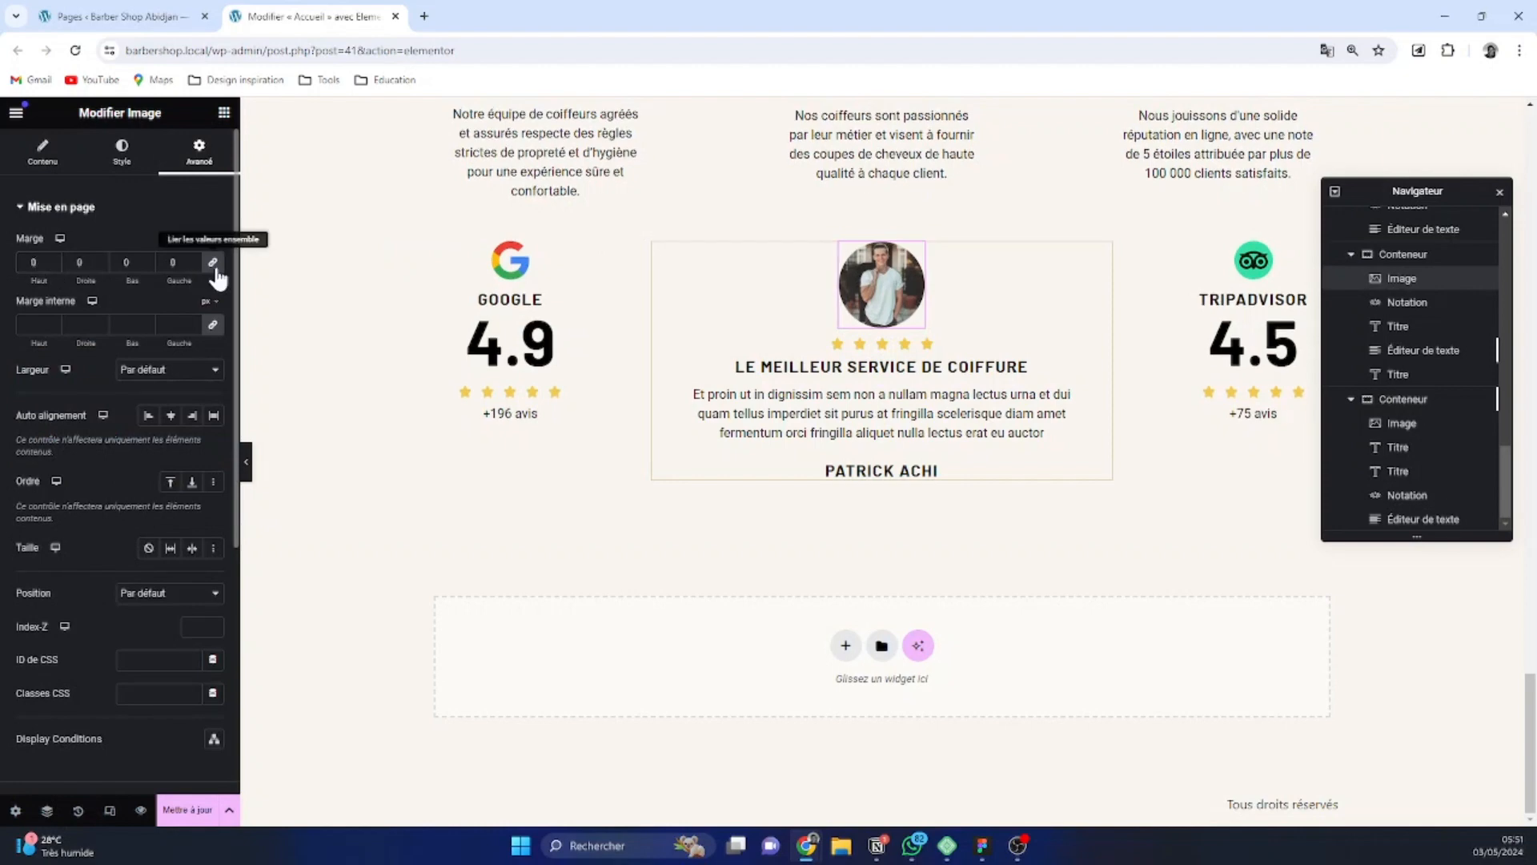
left_click(52, 259)
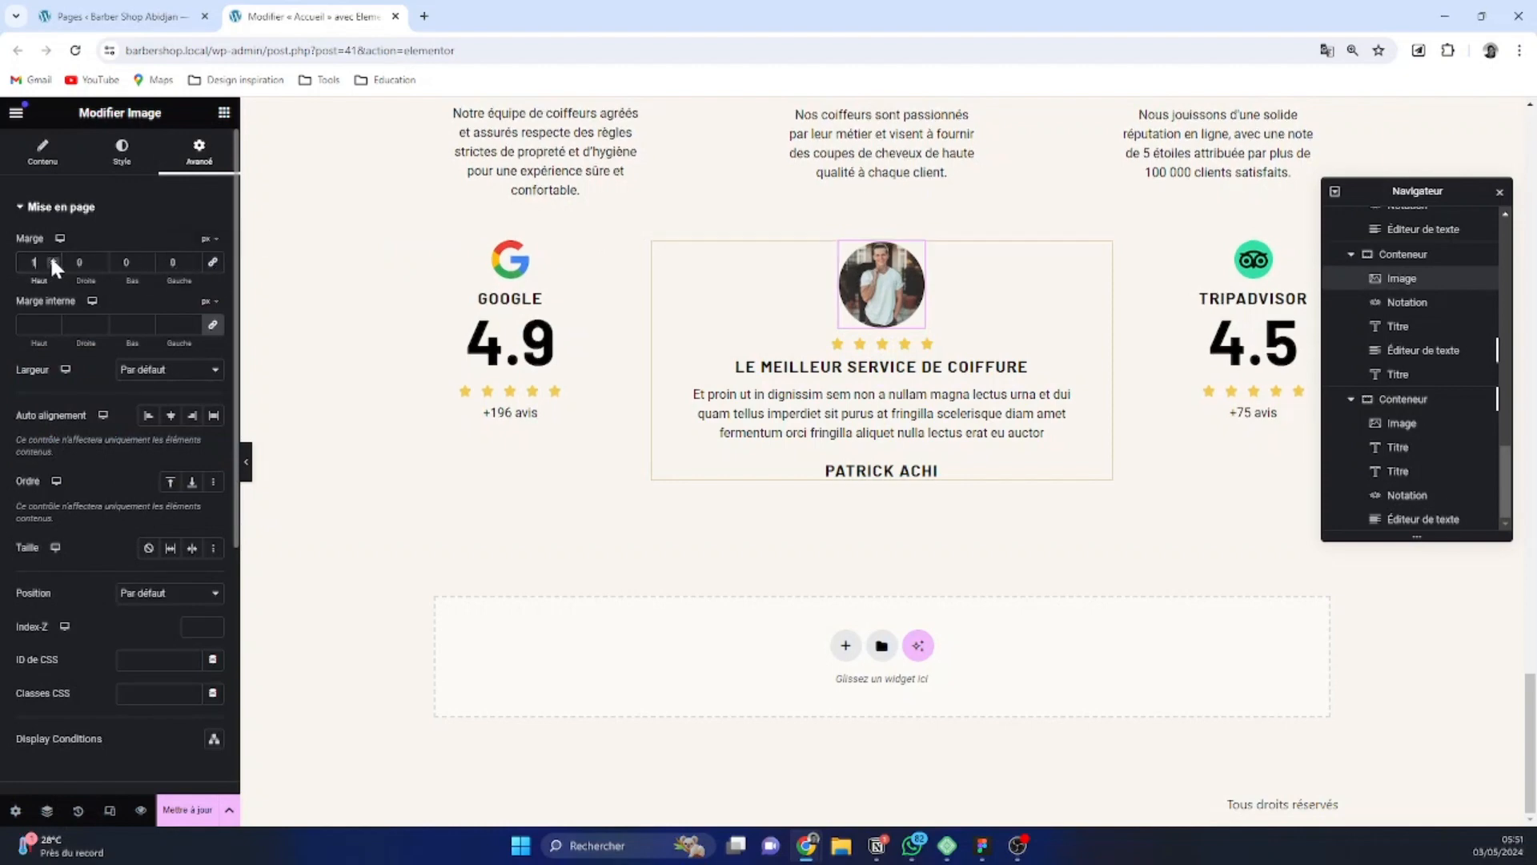
left_click(52, 265)
left_click_drag(49, 264, 49, 262)
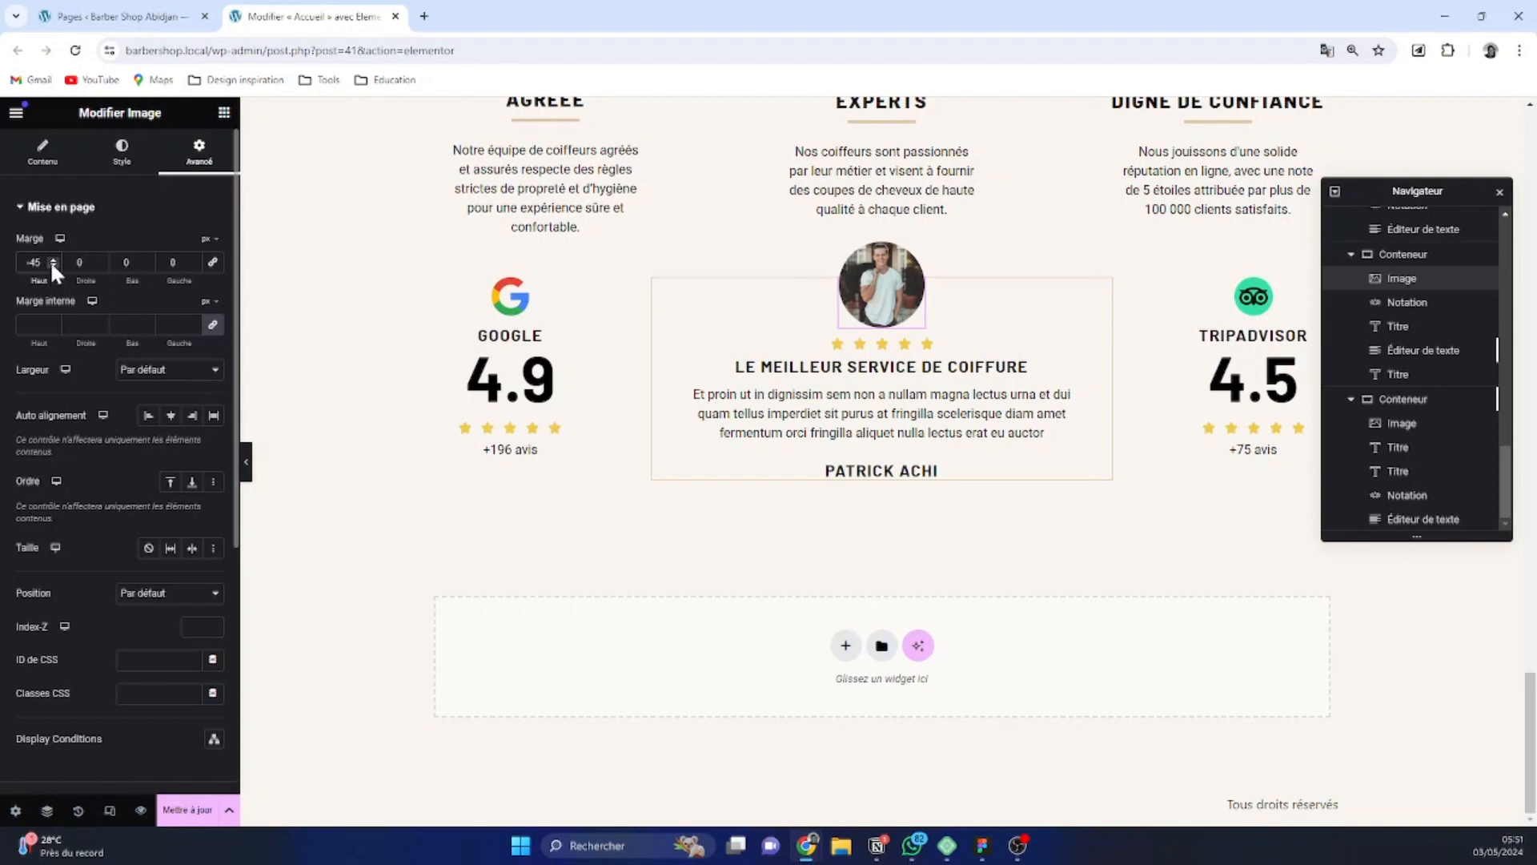
left_click(51, 259)
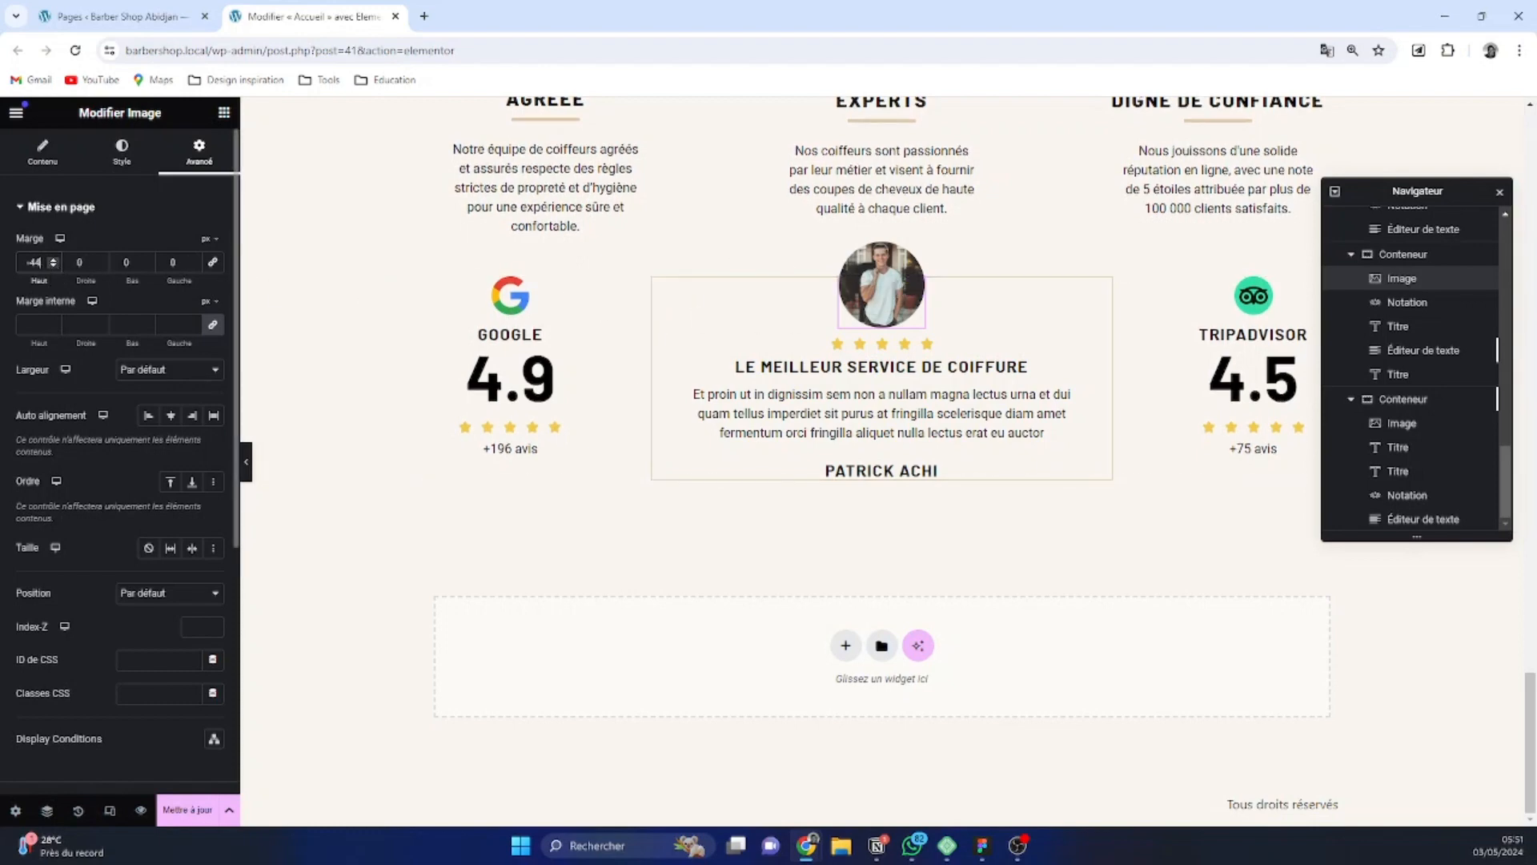
left_click_drag(54, 264, 55, 265)
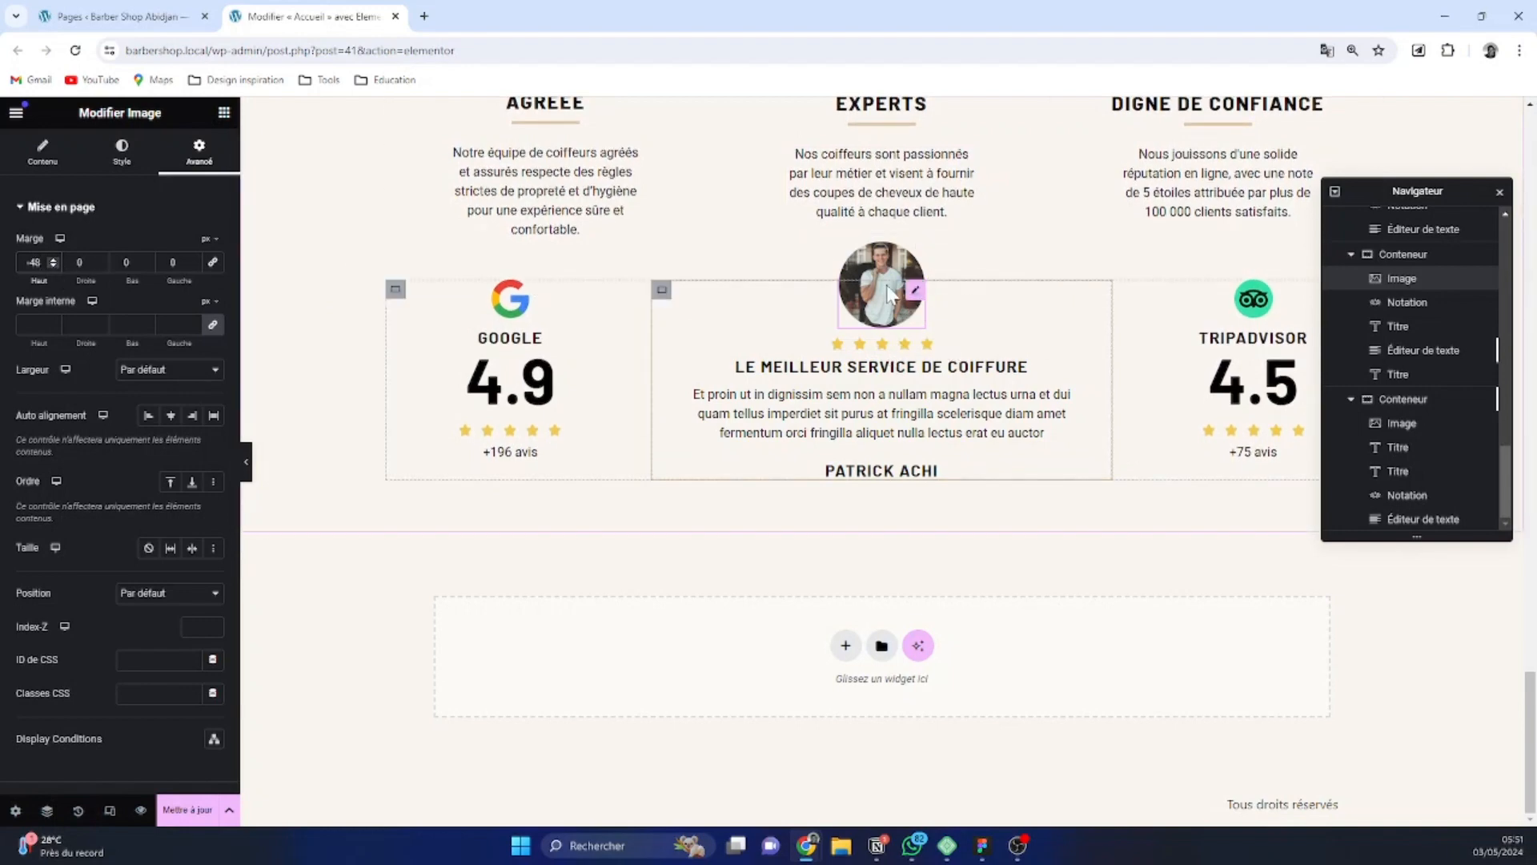
Unlink the margins of the parent container holding the three review columns and set its top margin to 48 px
left_click(1017, 396)
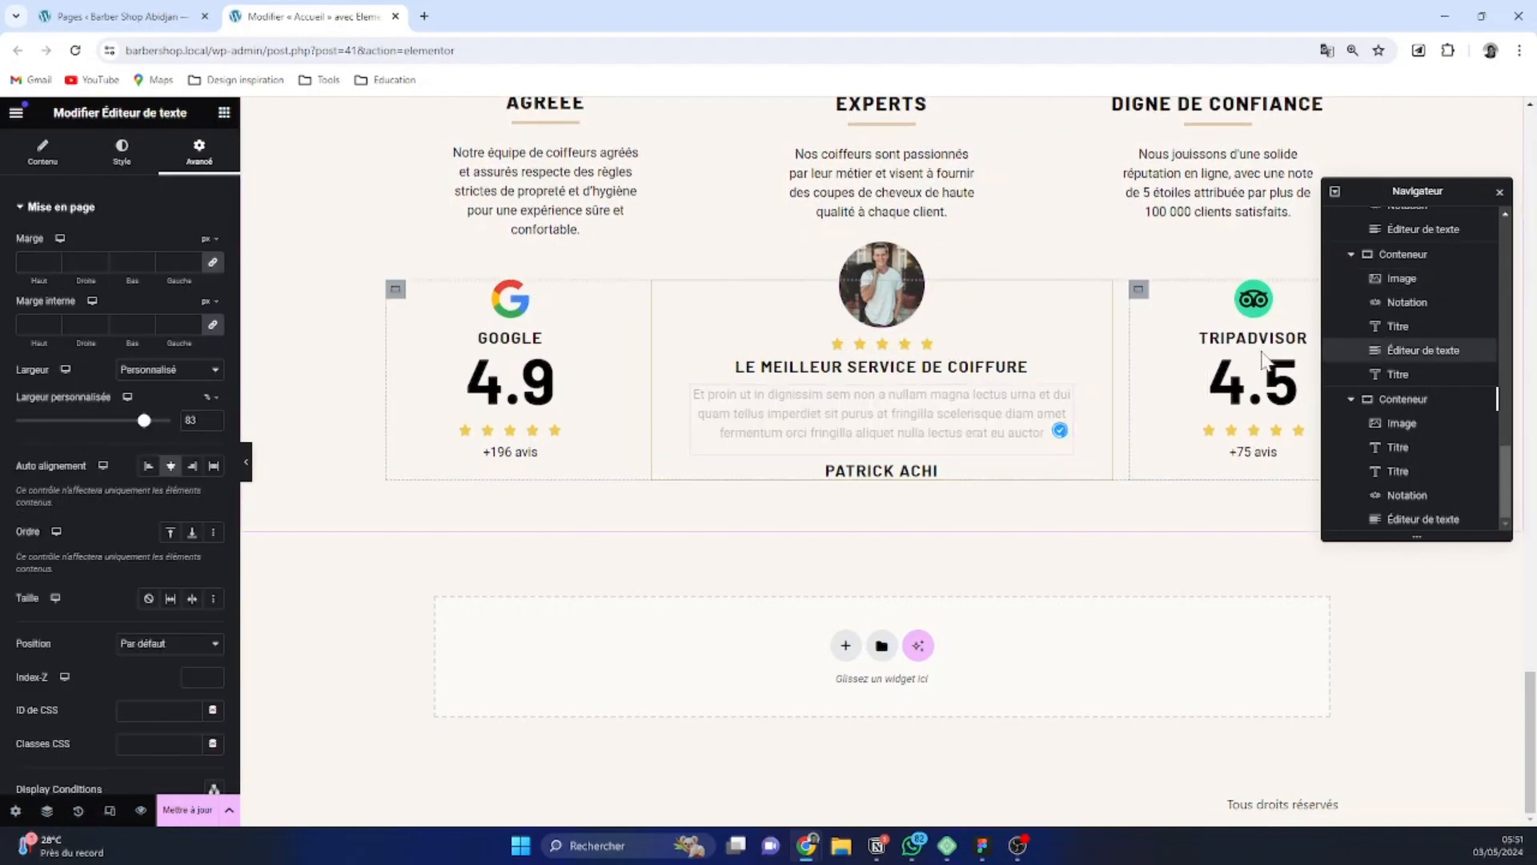
left_click(1261, 376)
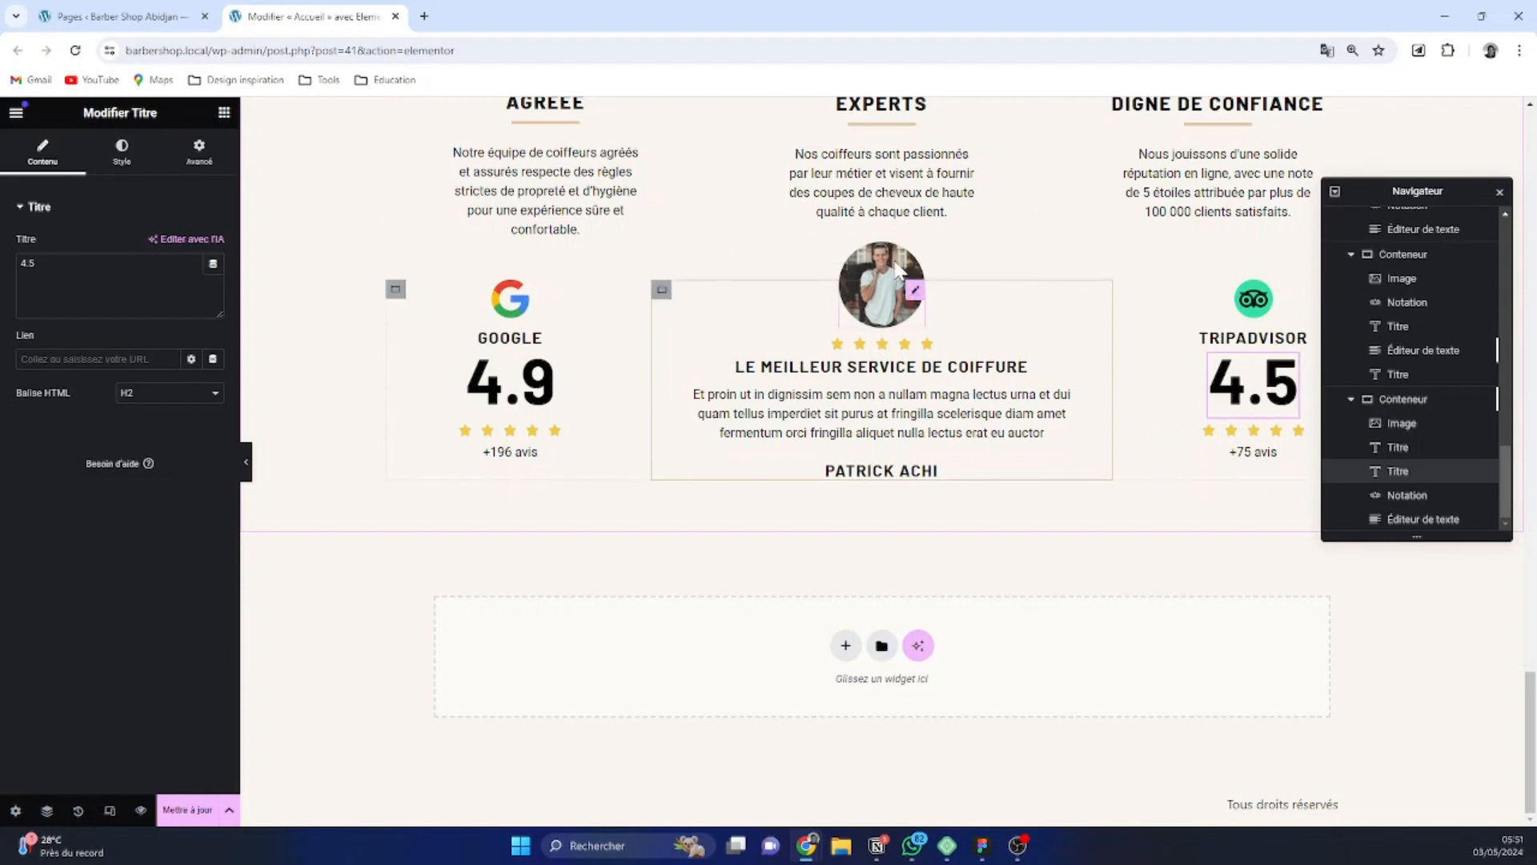
scroll(1001, 244, "up", 2)
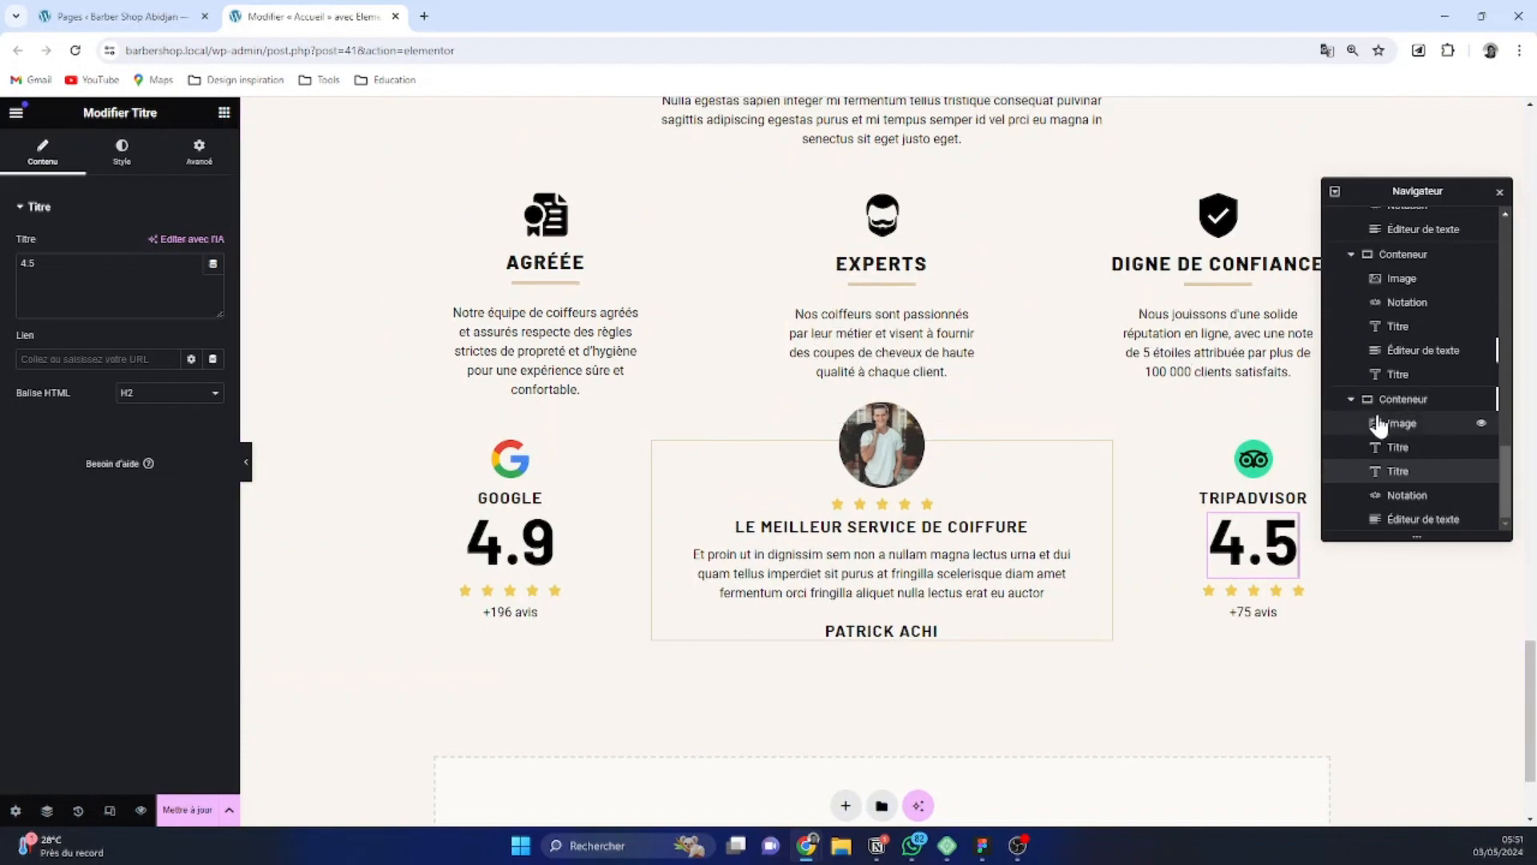
left_click(1400, 400)
scroll(1400, 336, "up", 3)
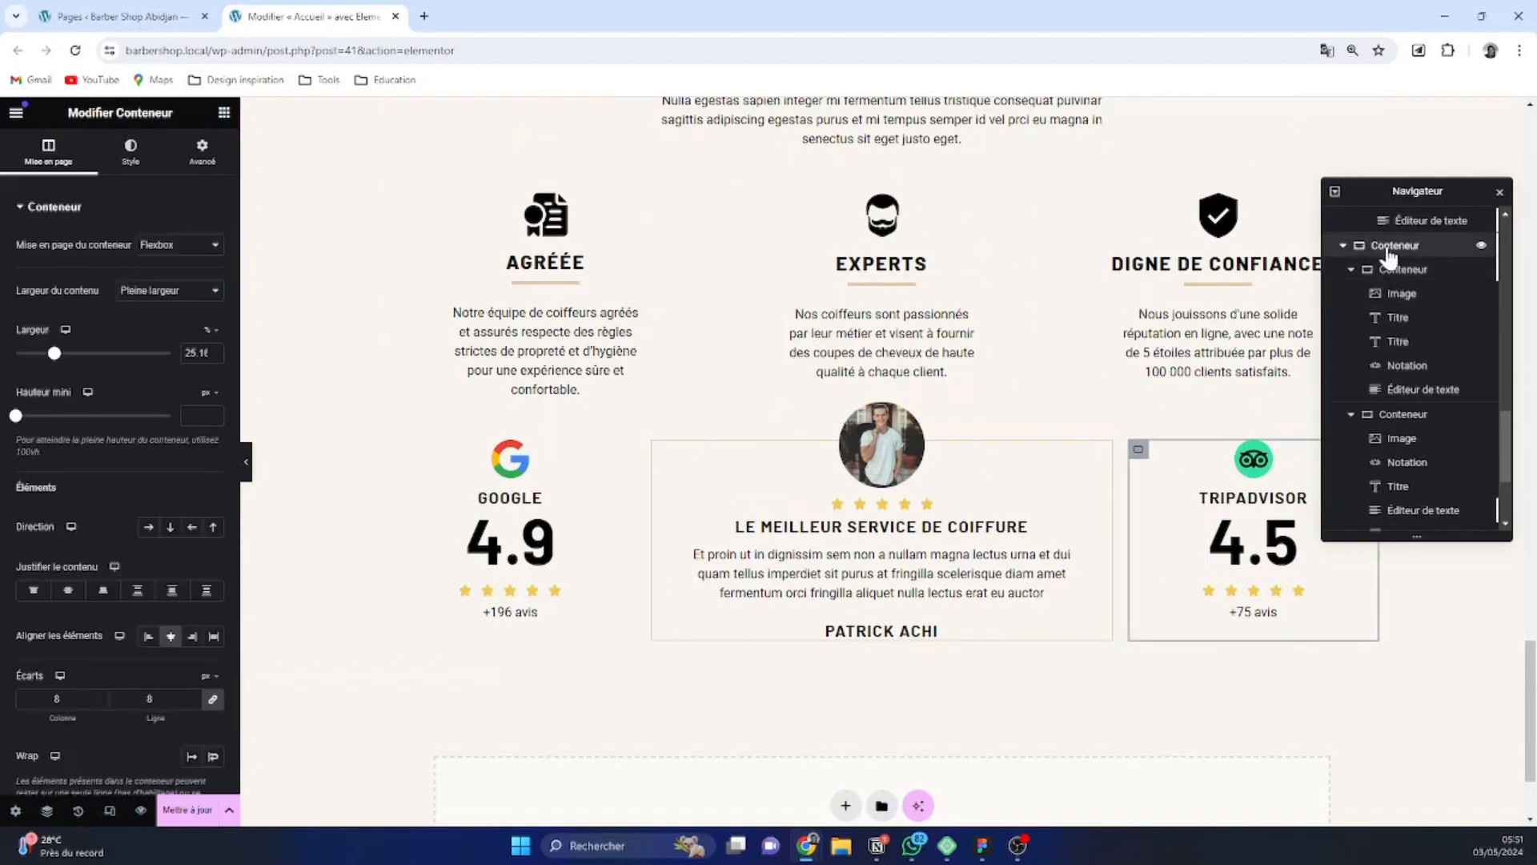
left_click(1389, 255)
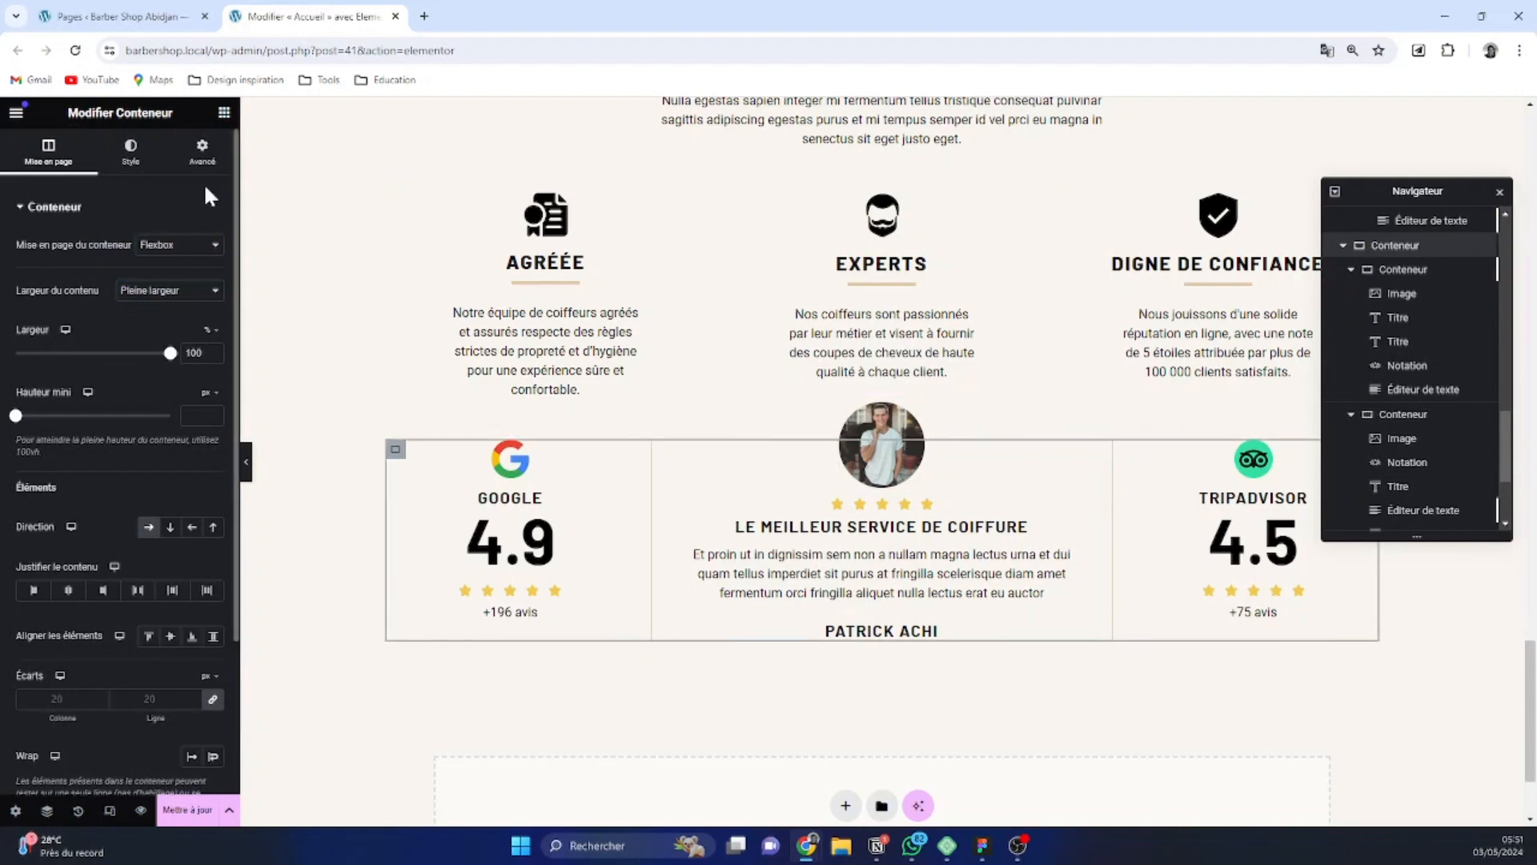
left_click(203, 154)
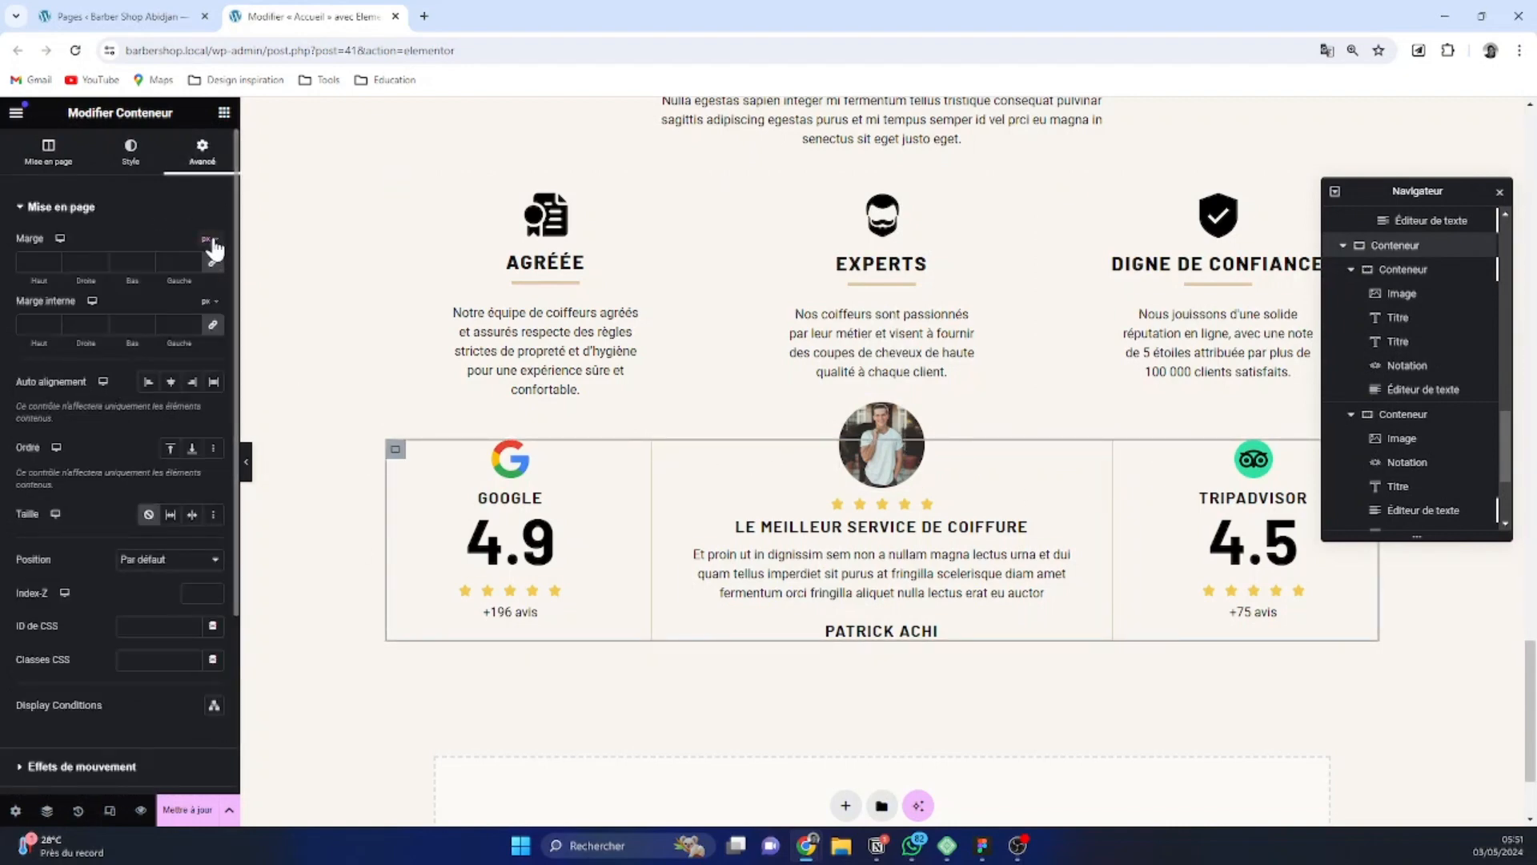
left_click(214, 265)
type("48")
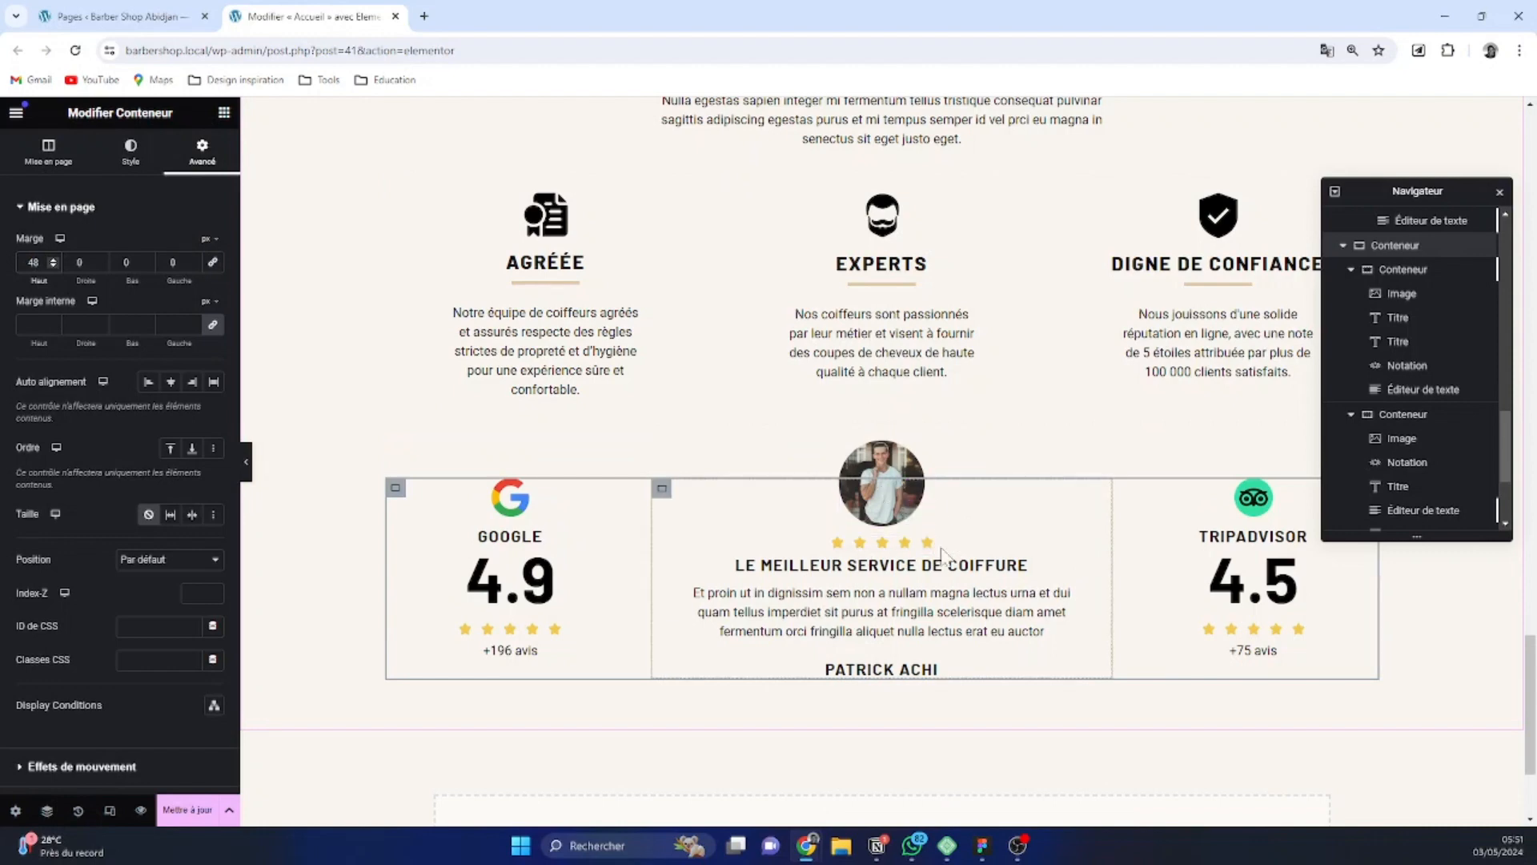
Set the bottom margin of the testimonial's portrait image to 10 px
left_click(661, 495)
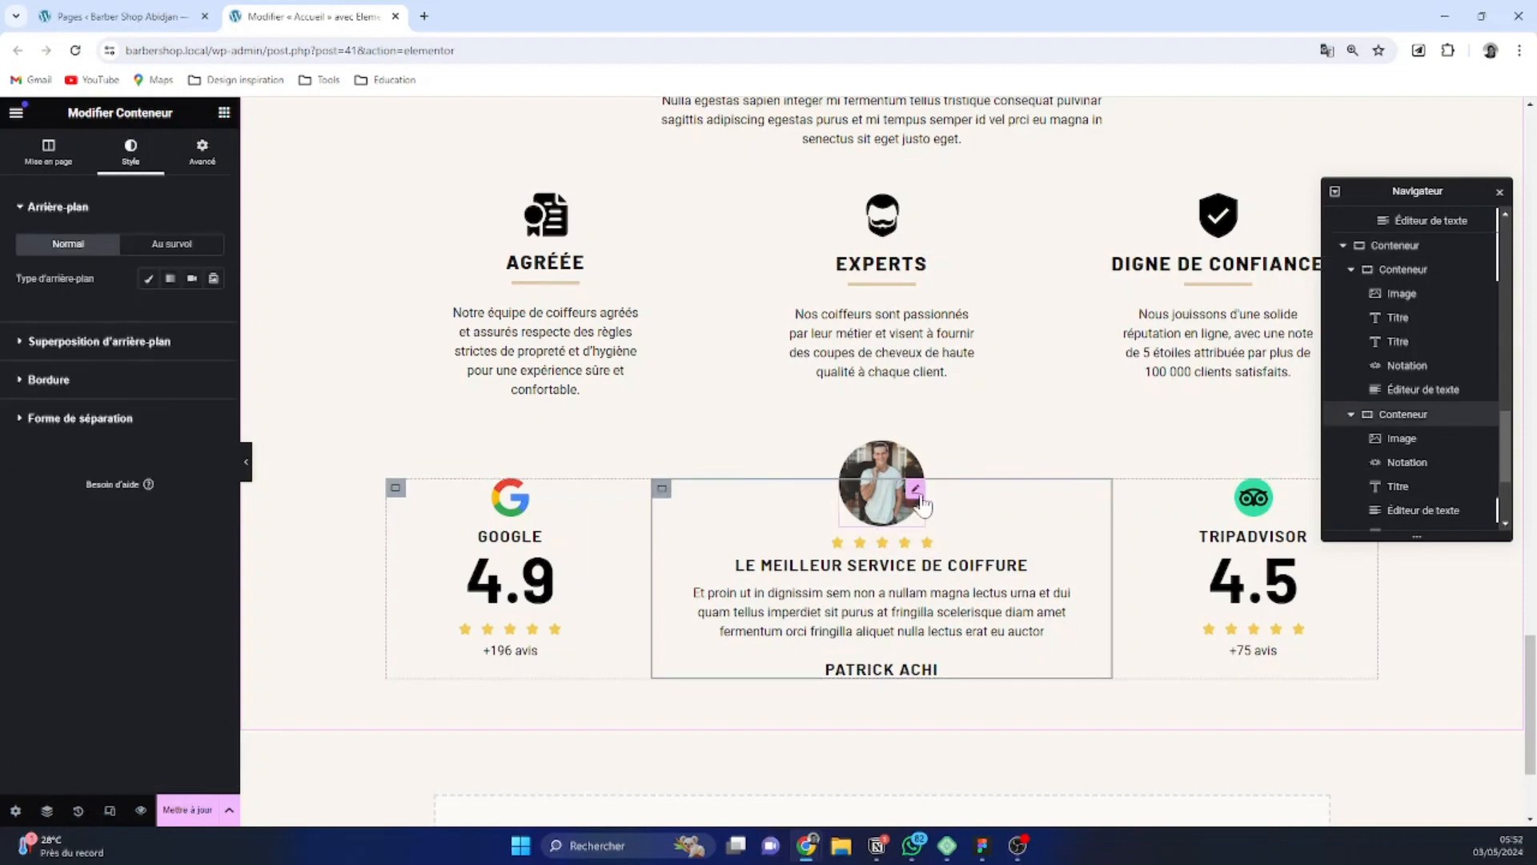
left_click(861, 493)
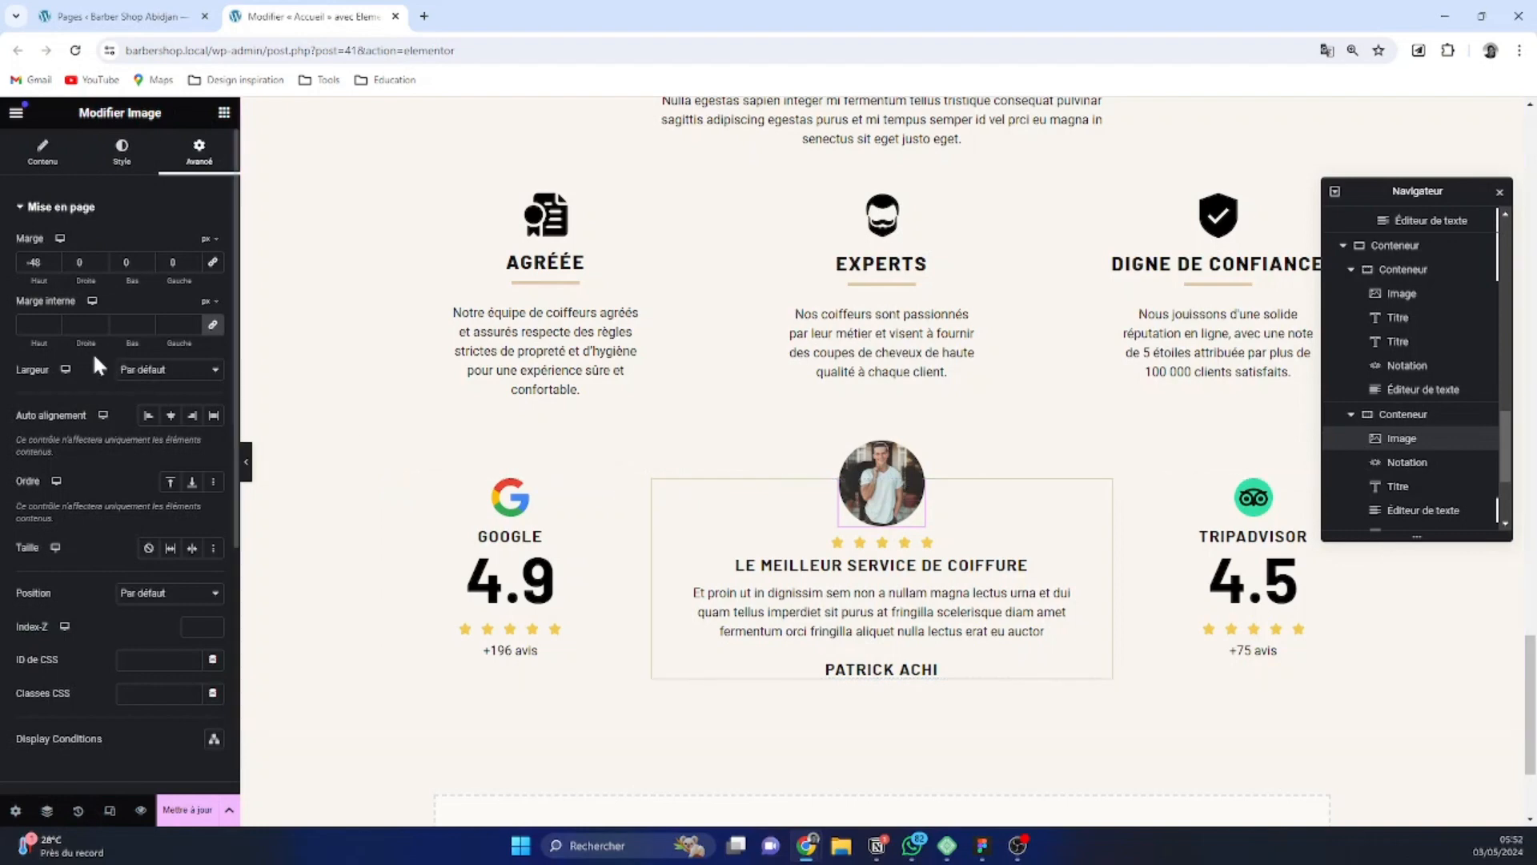
left_click(148, 259)
left_click(148, 260)
left_click(148, 259)
left_click(148, 259)
left_click(149, 260)
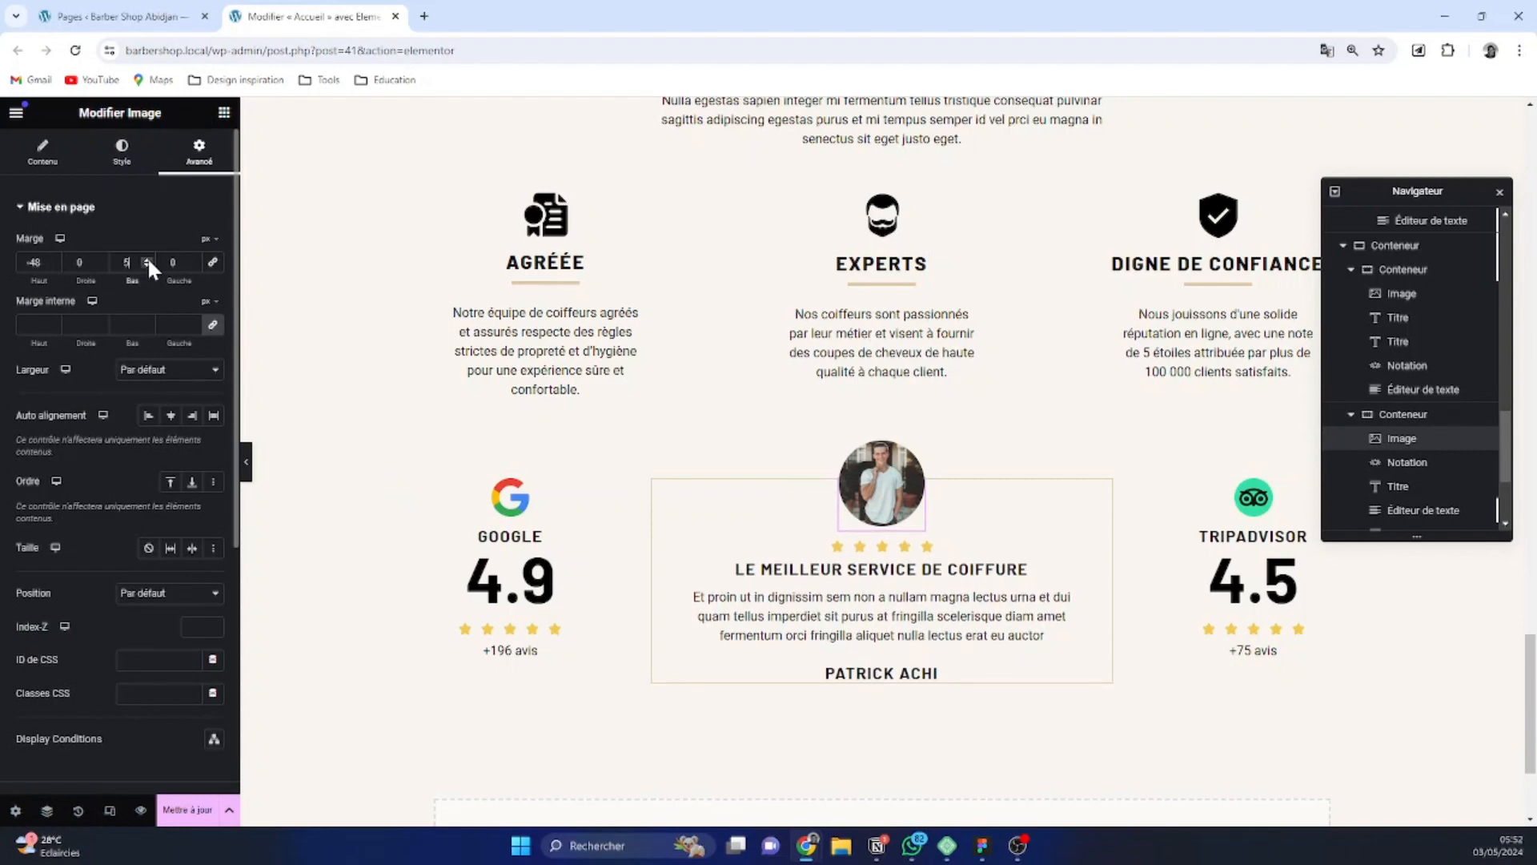
left_click(148, 259)
left_click(148, 260)
left_click(148, 259)
left_click(148, 260)
left_click(148, 260)
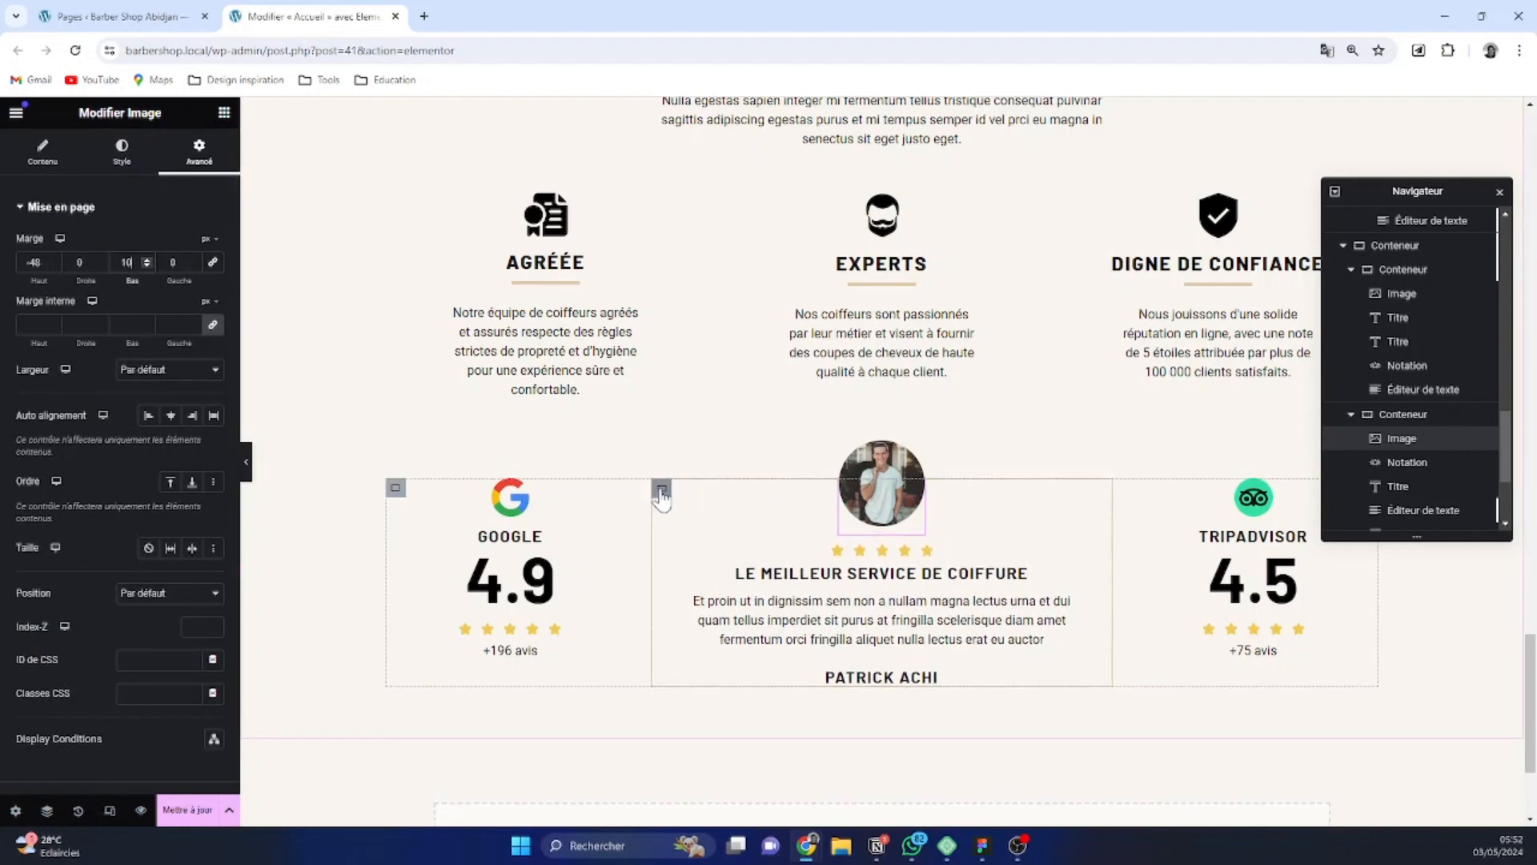
Set the testimonial container's padding to 3 rem on all four sides
left_click(661, 489)
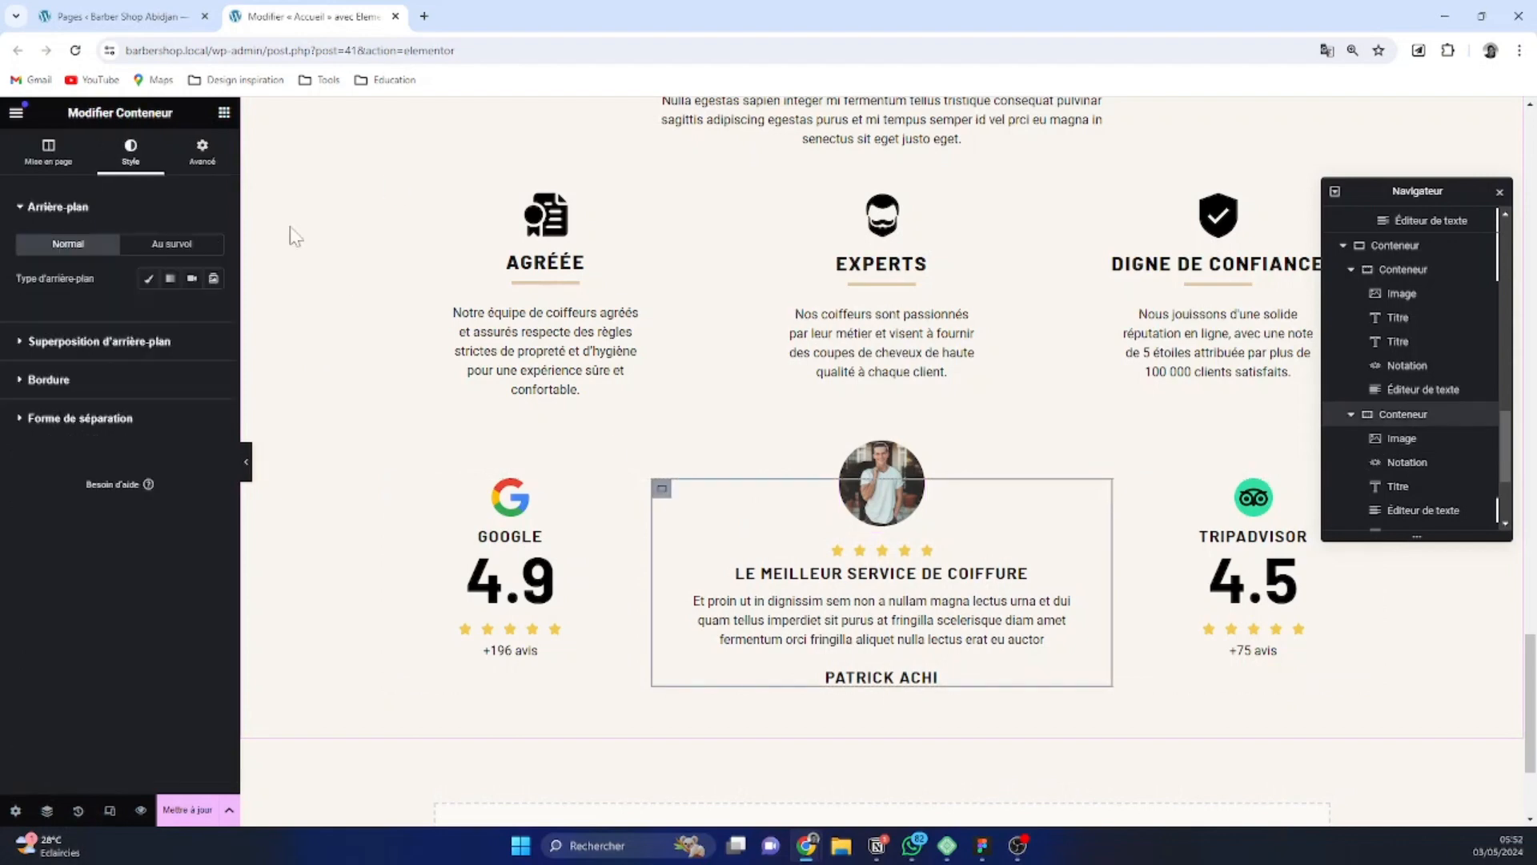
left_click(199, 154)
left_click(206, 305)
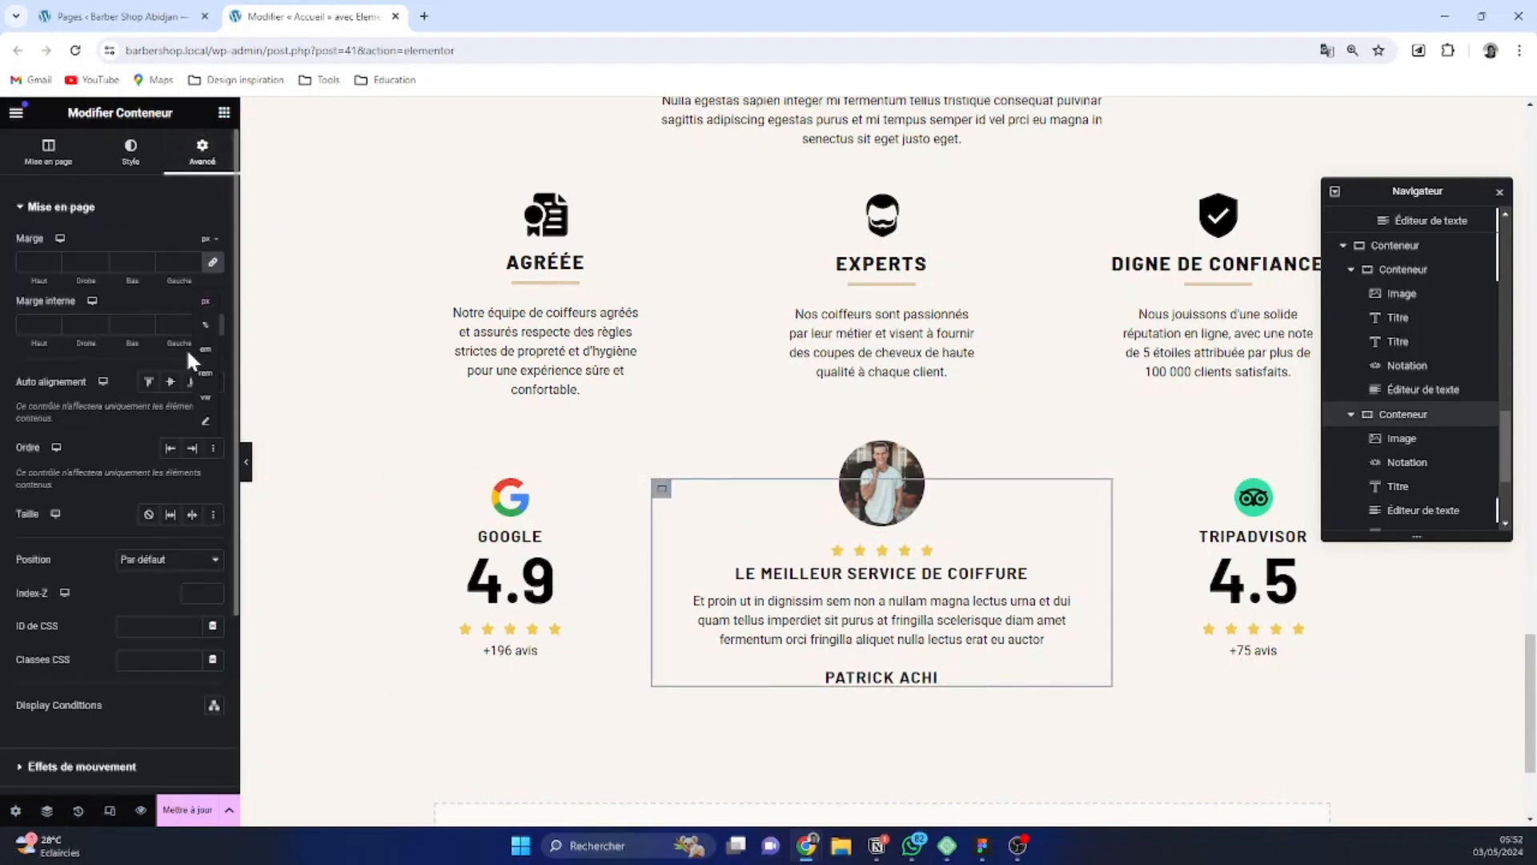
left_click(202, 322)
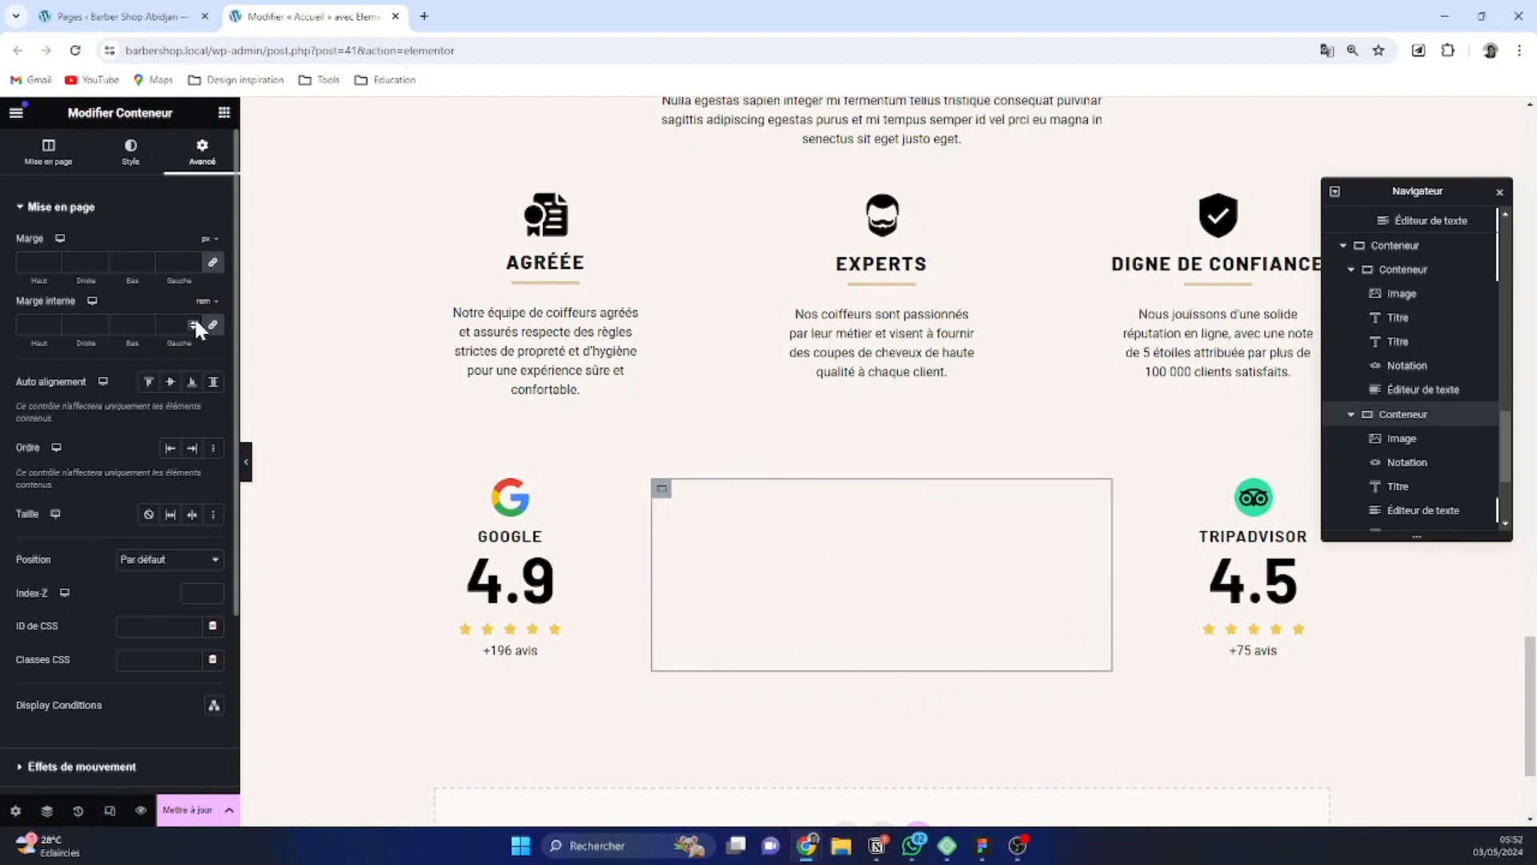
left_click(194, 321)
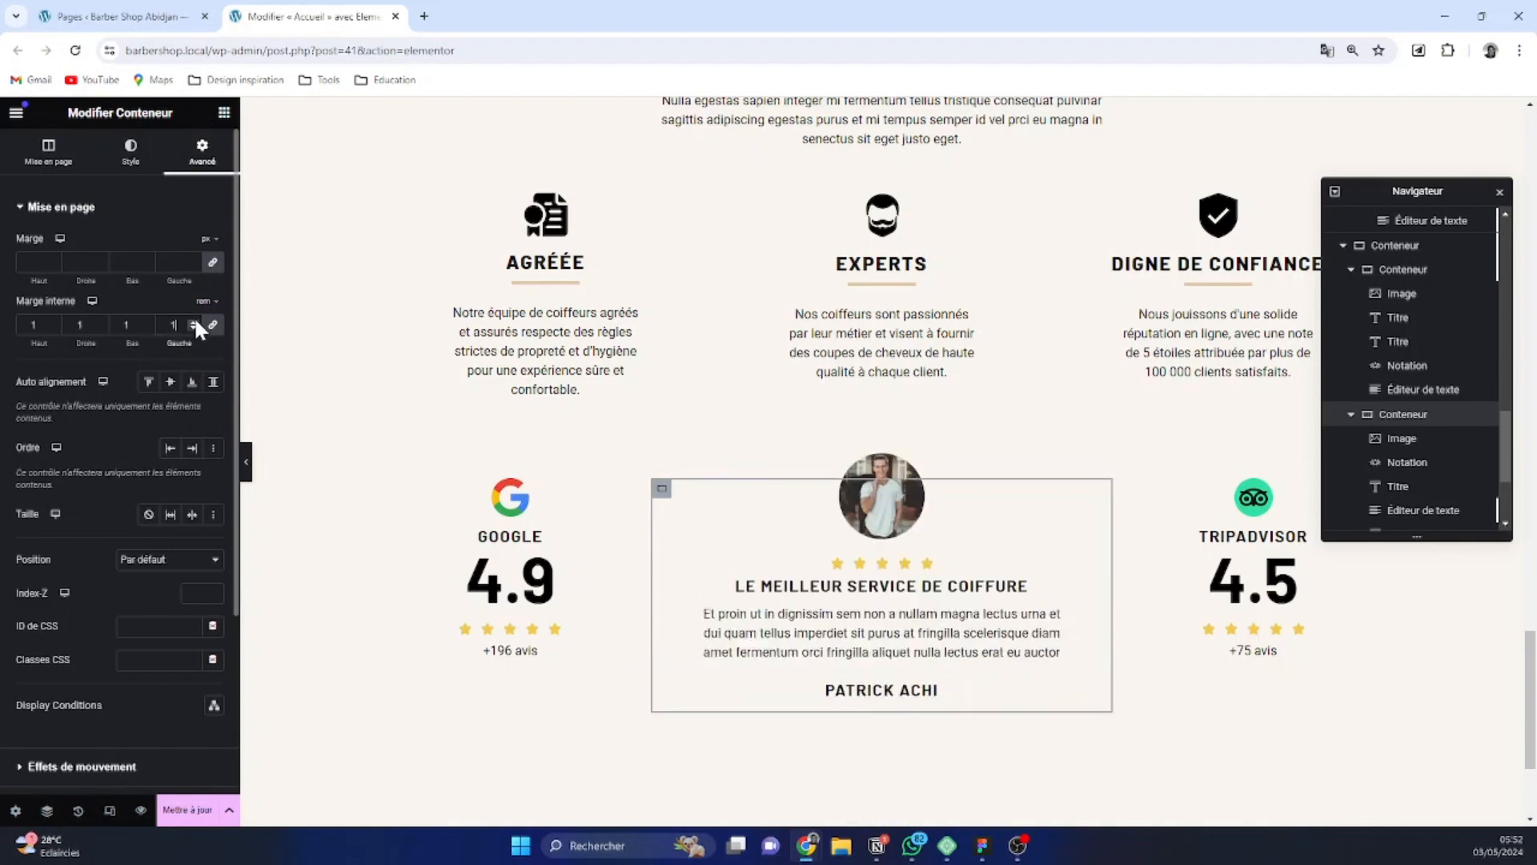
left_click(195, 320)
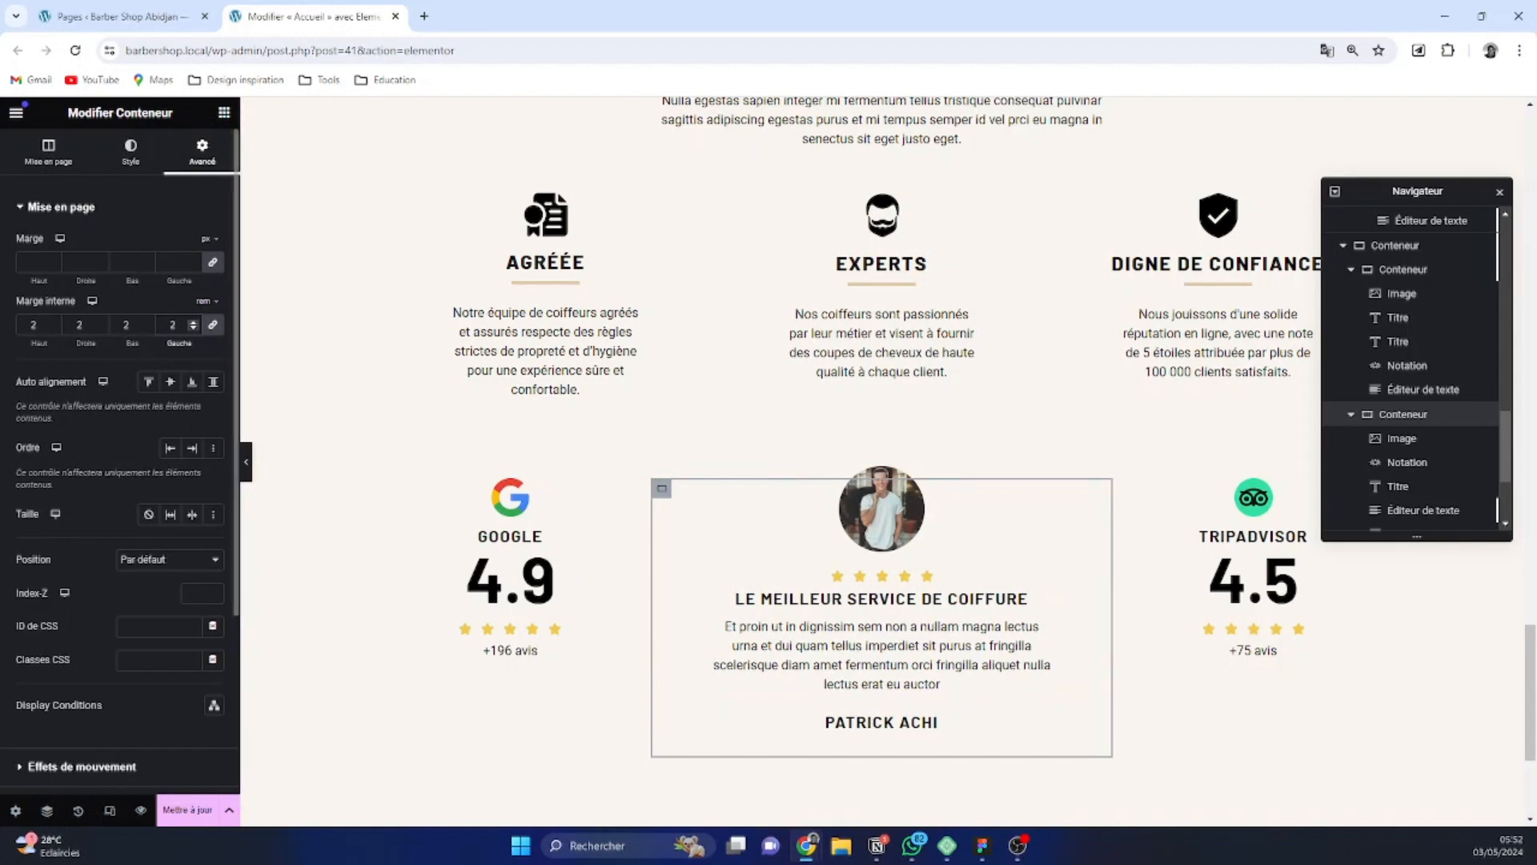
left_click(193, 321)
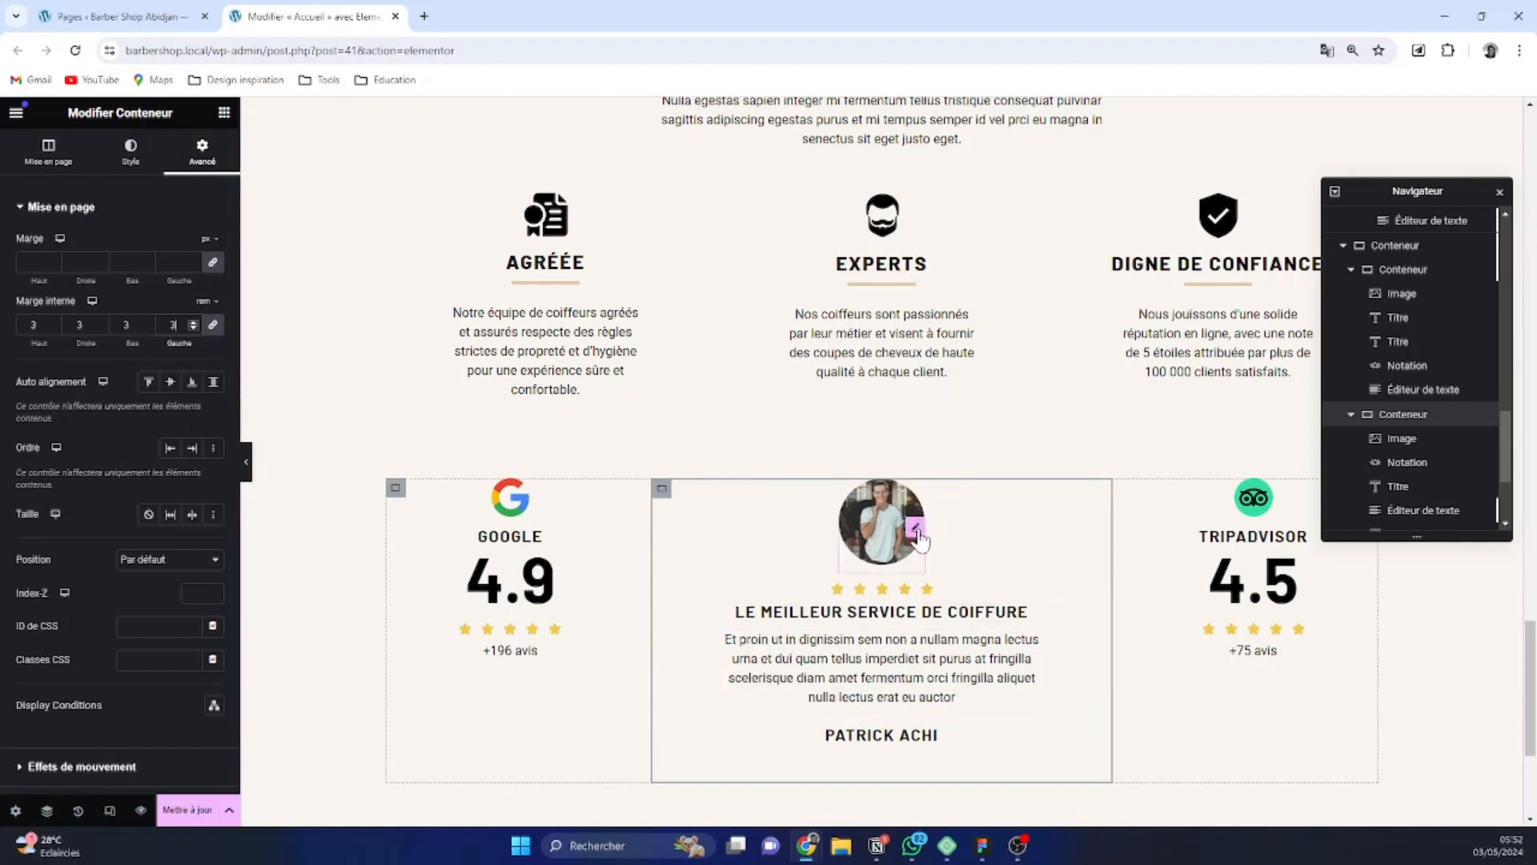
Set the portrait image's top margin to -104 px so it overlaps the testimonial card's upper border again
left_click(916, 531)
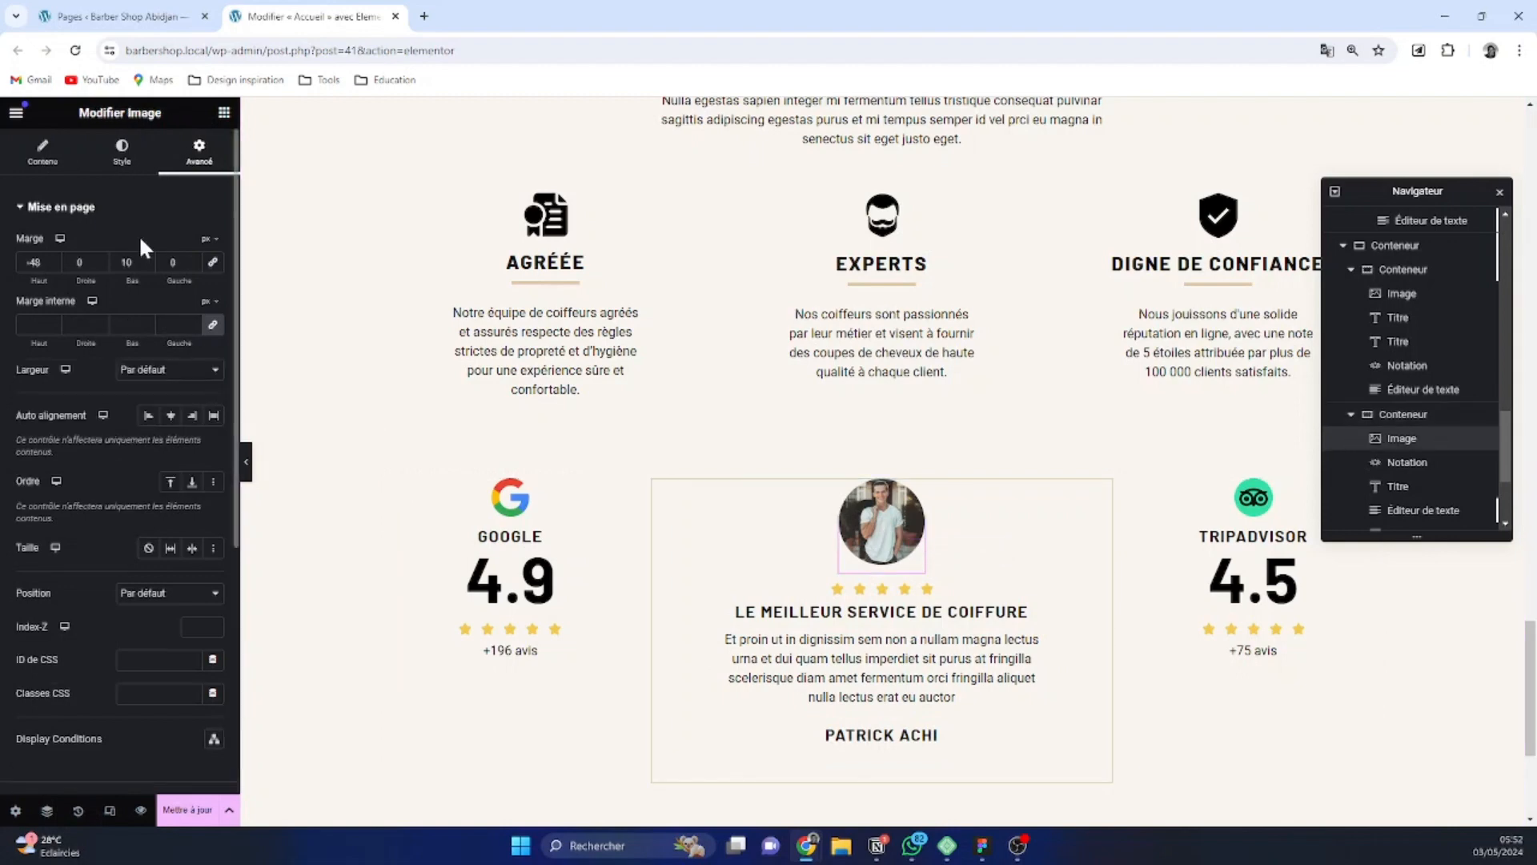
left_click(52, 265)
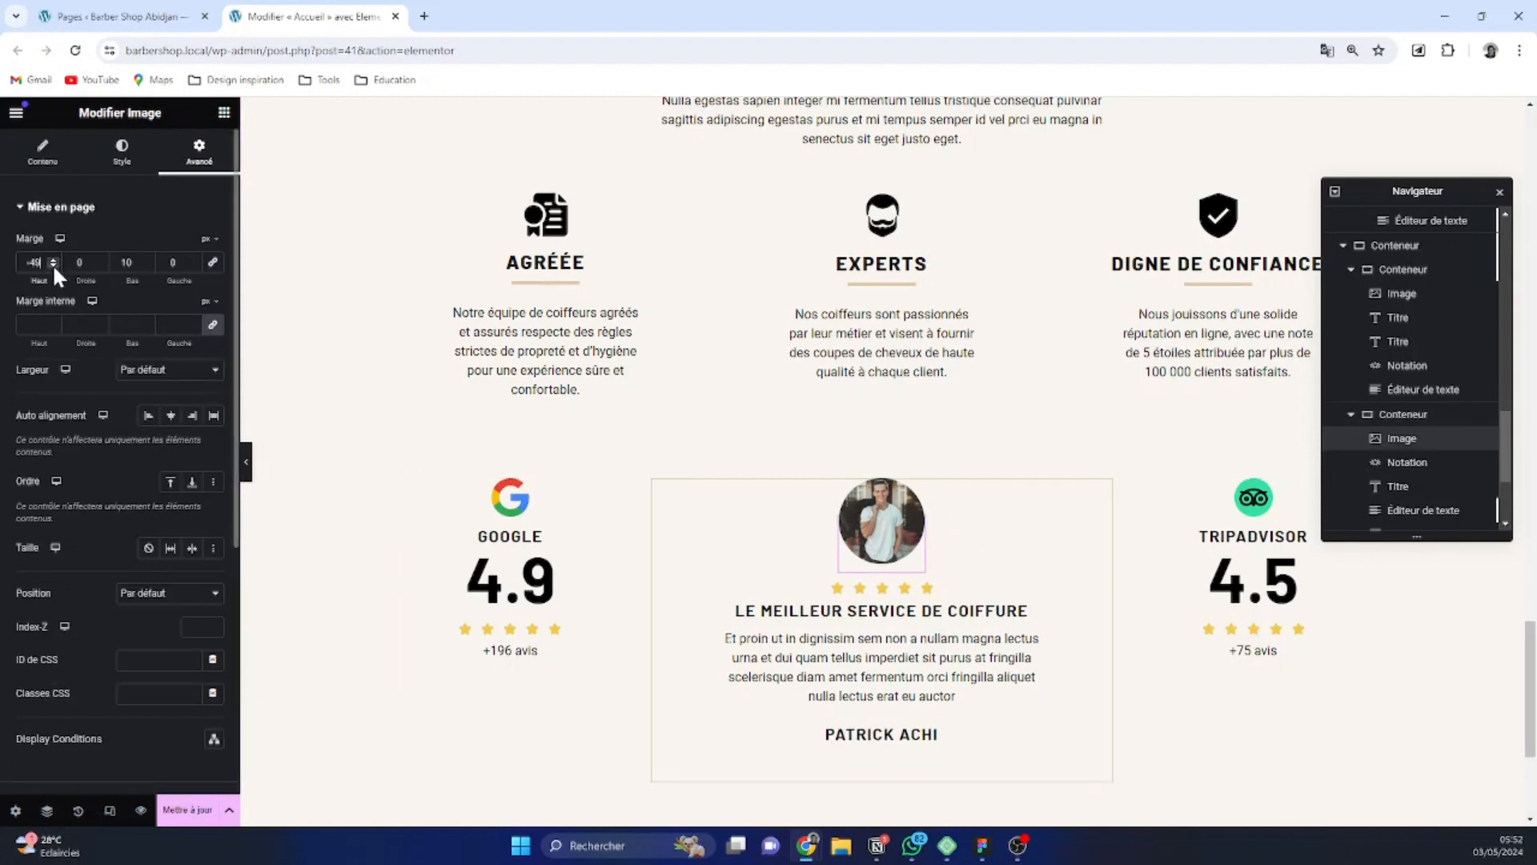
left_click_drag(51, 262, 51, 263)
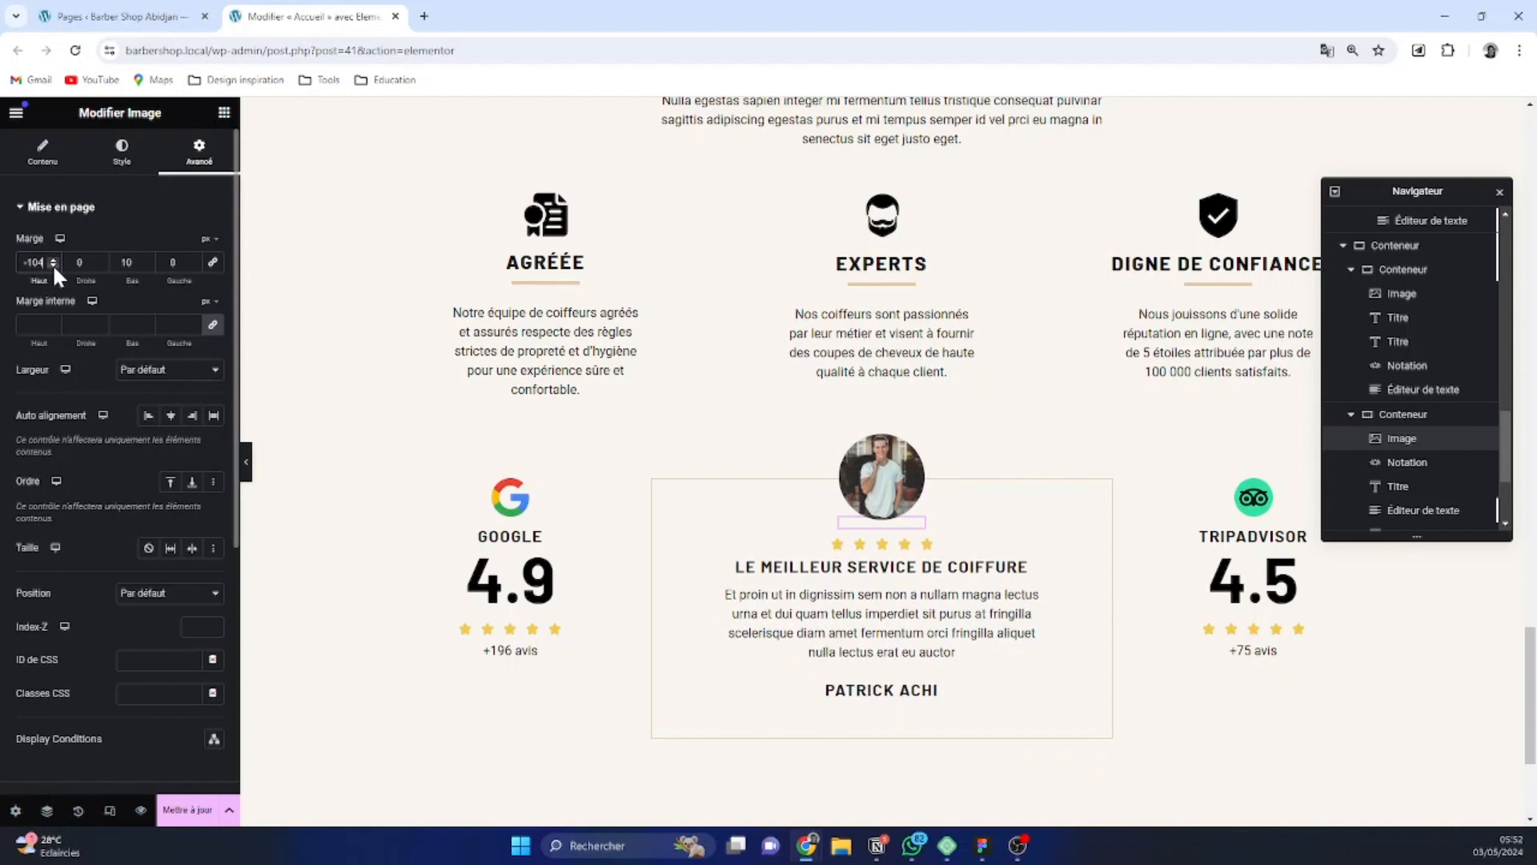
Increase the spacing between the testimonial's rating stars to 21 px
left_click(923, 548)
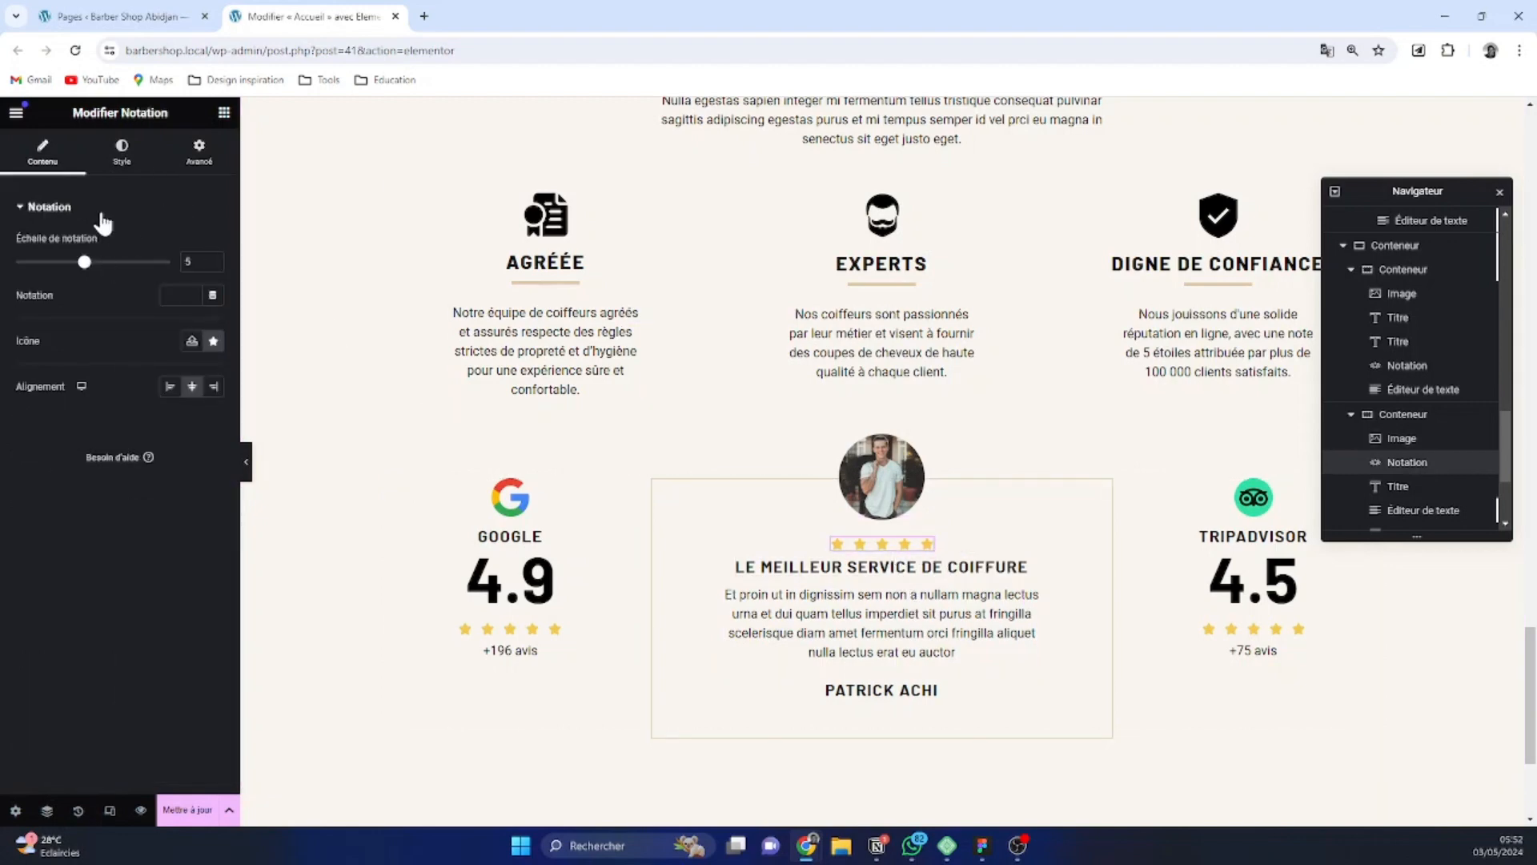
left_click(120, 159)
left_click_drag(34, 312, 48, 312)
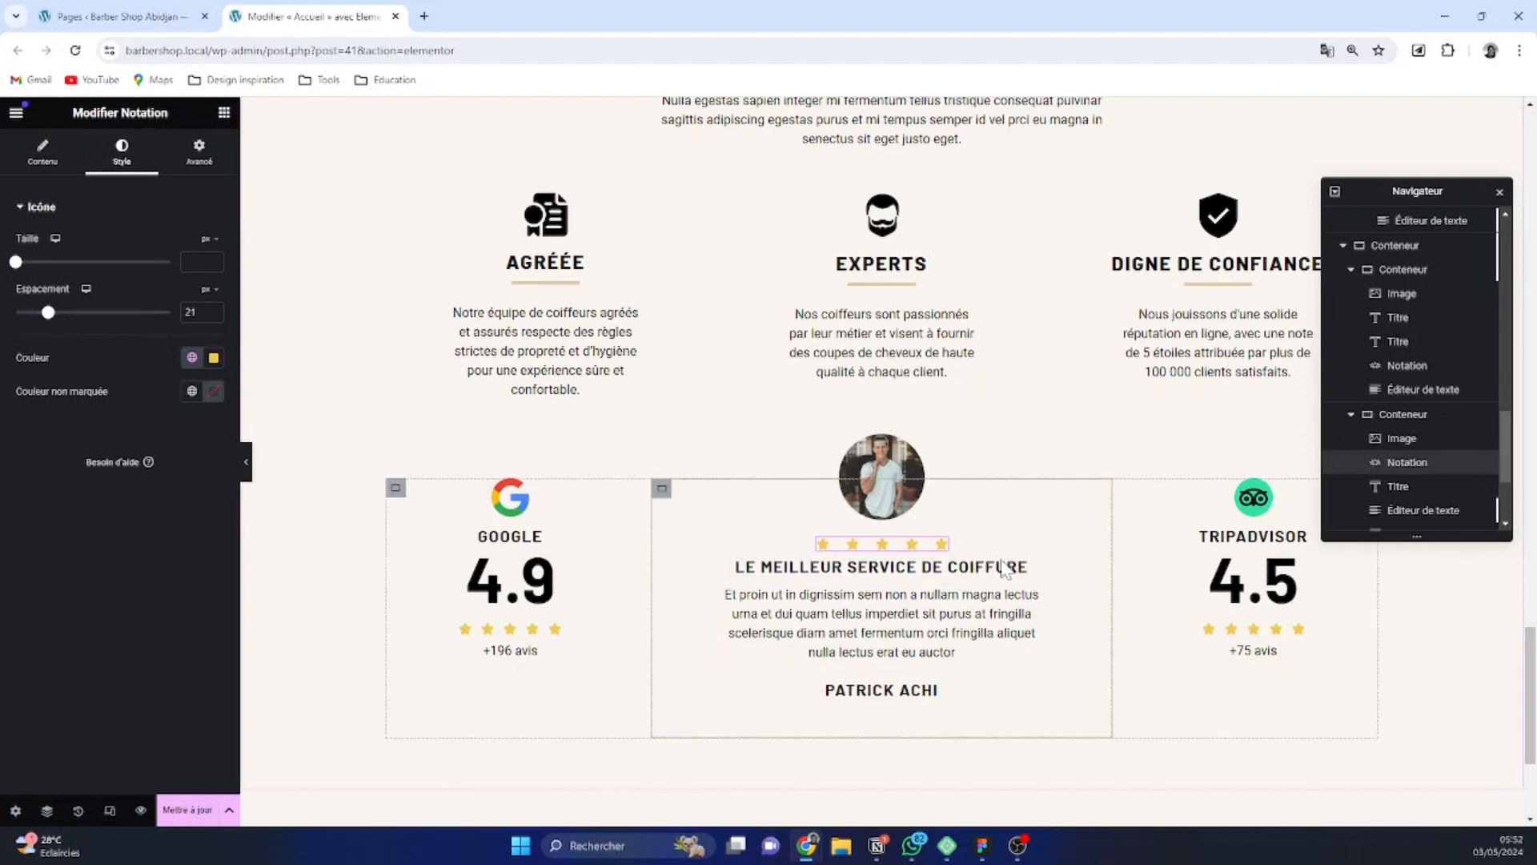
Set the typography of the reviewer's name heading to 0 px letter spacing and a 16 px font size
left_click(917, 693)
left_click(120, 156)
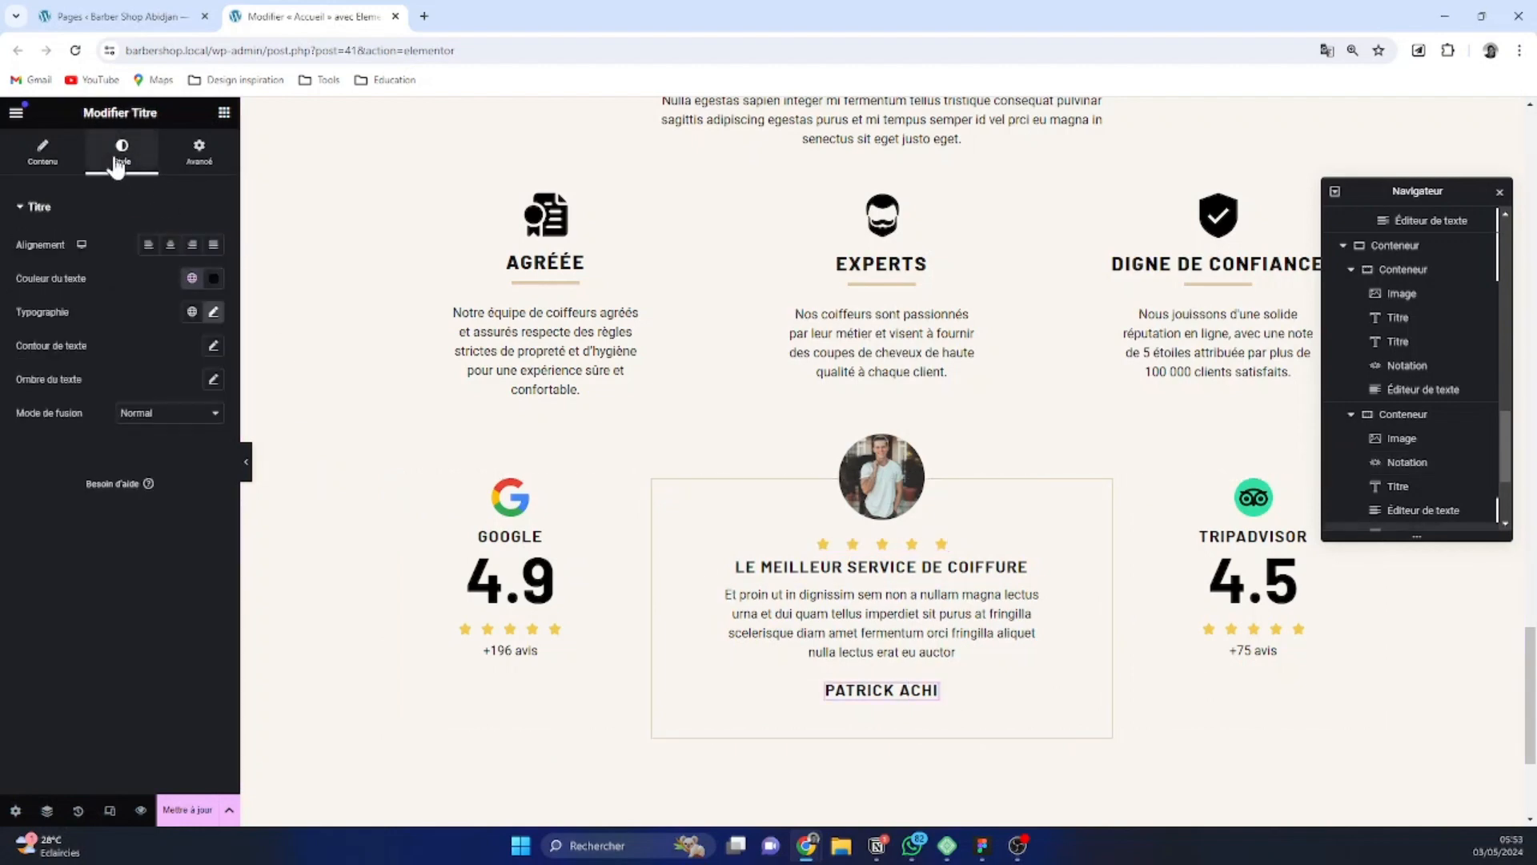
left_click(212, 311)
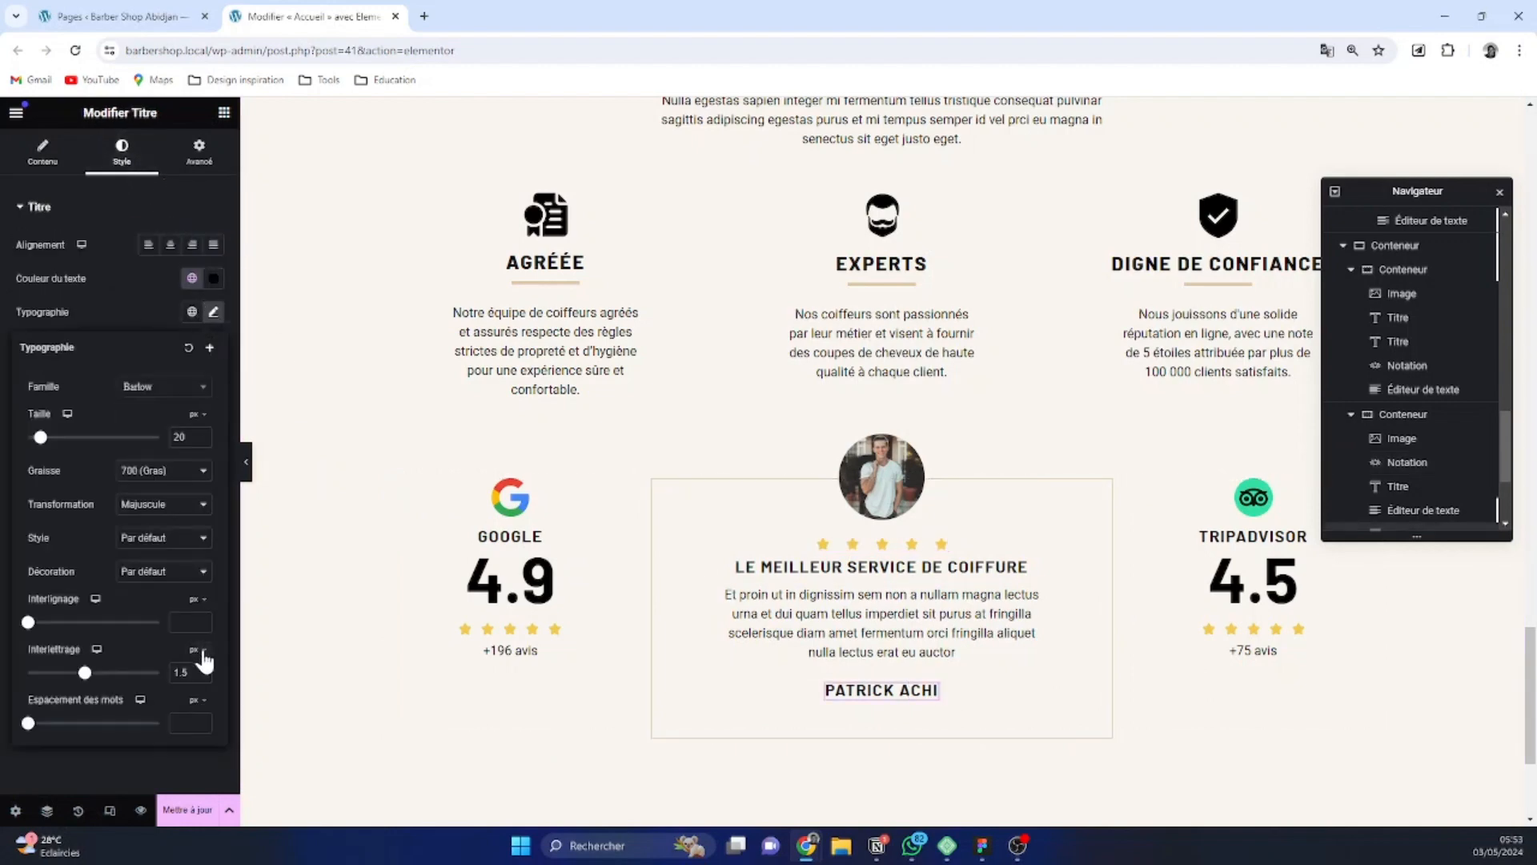
type("0")
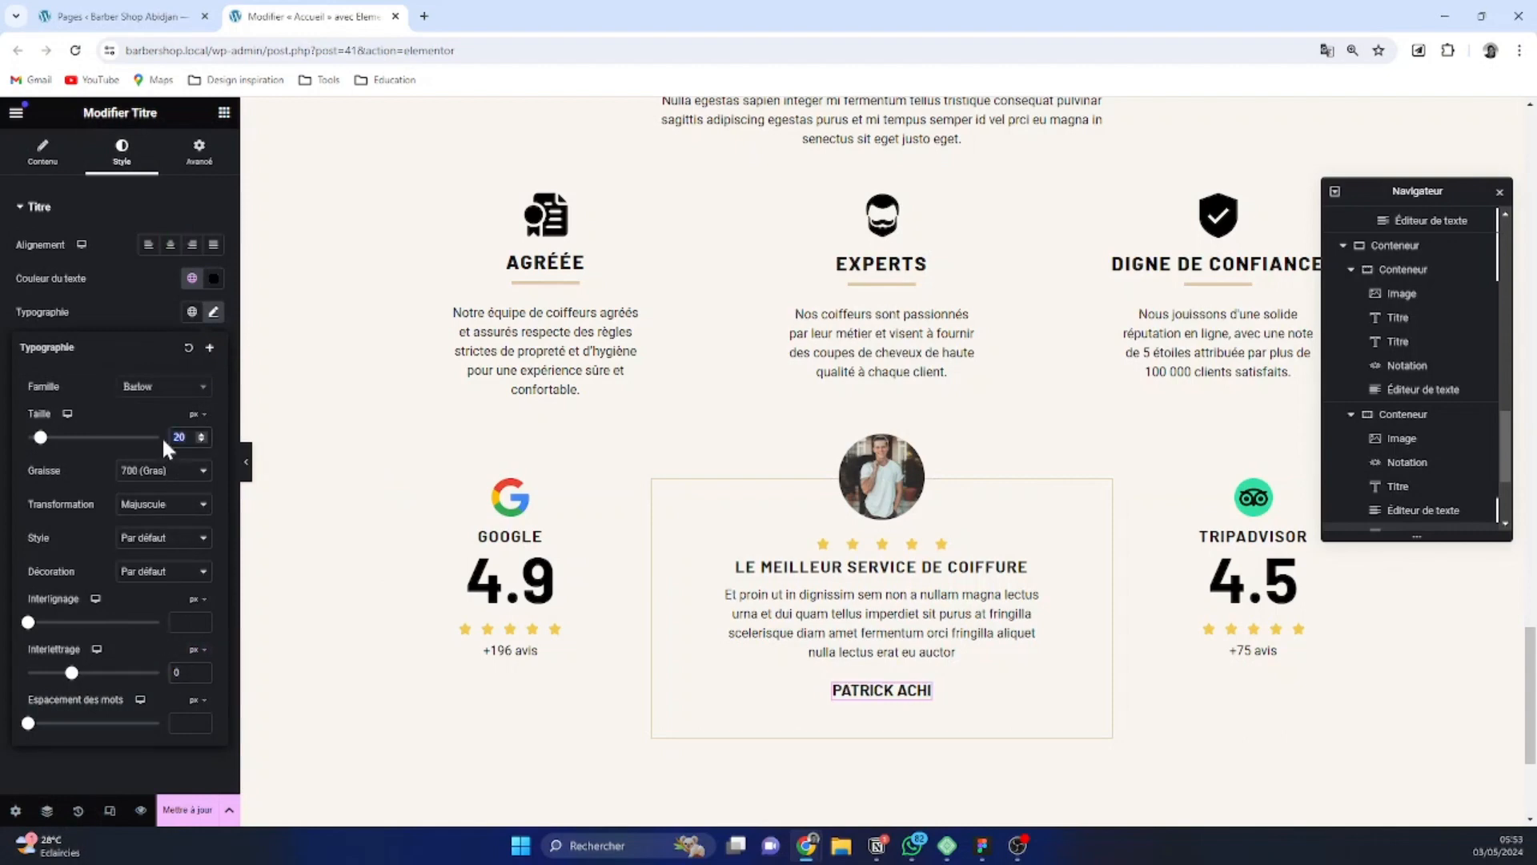
type("16")
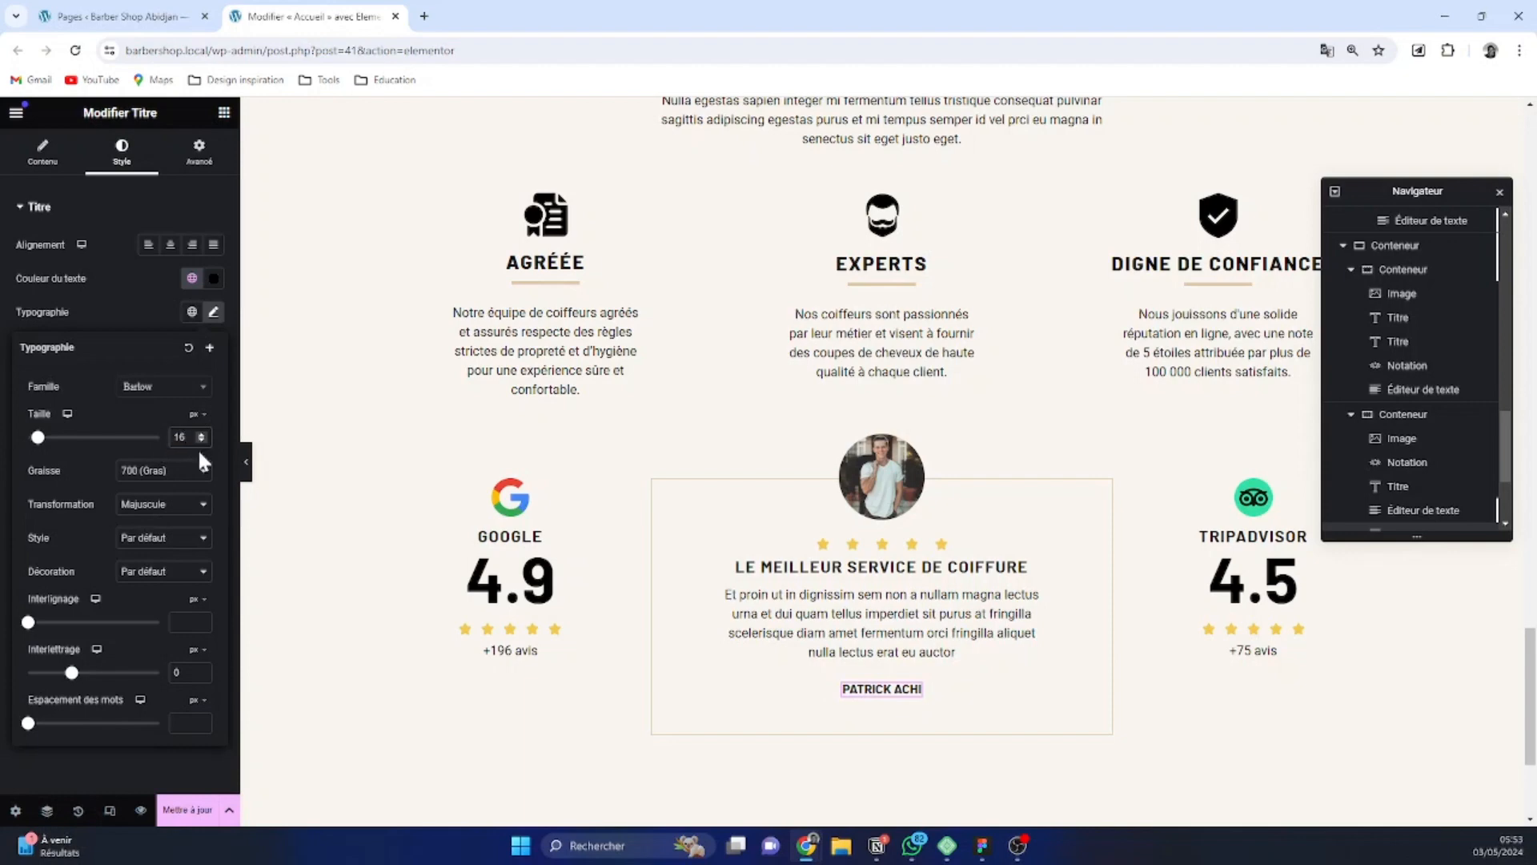
left_click(1237, 583)
scroll(881, 480, "down", 3)
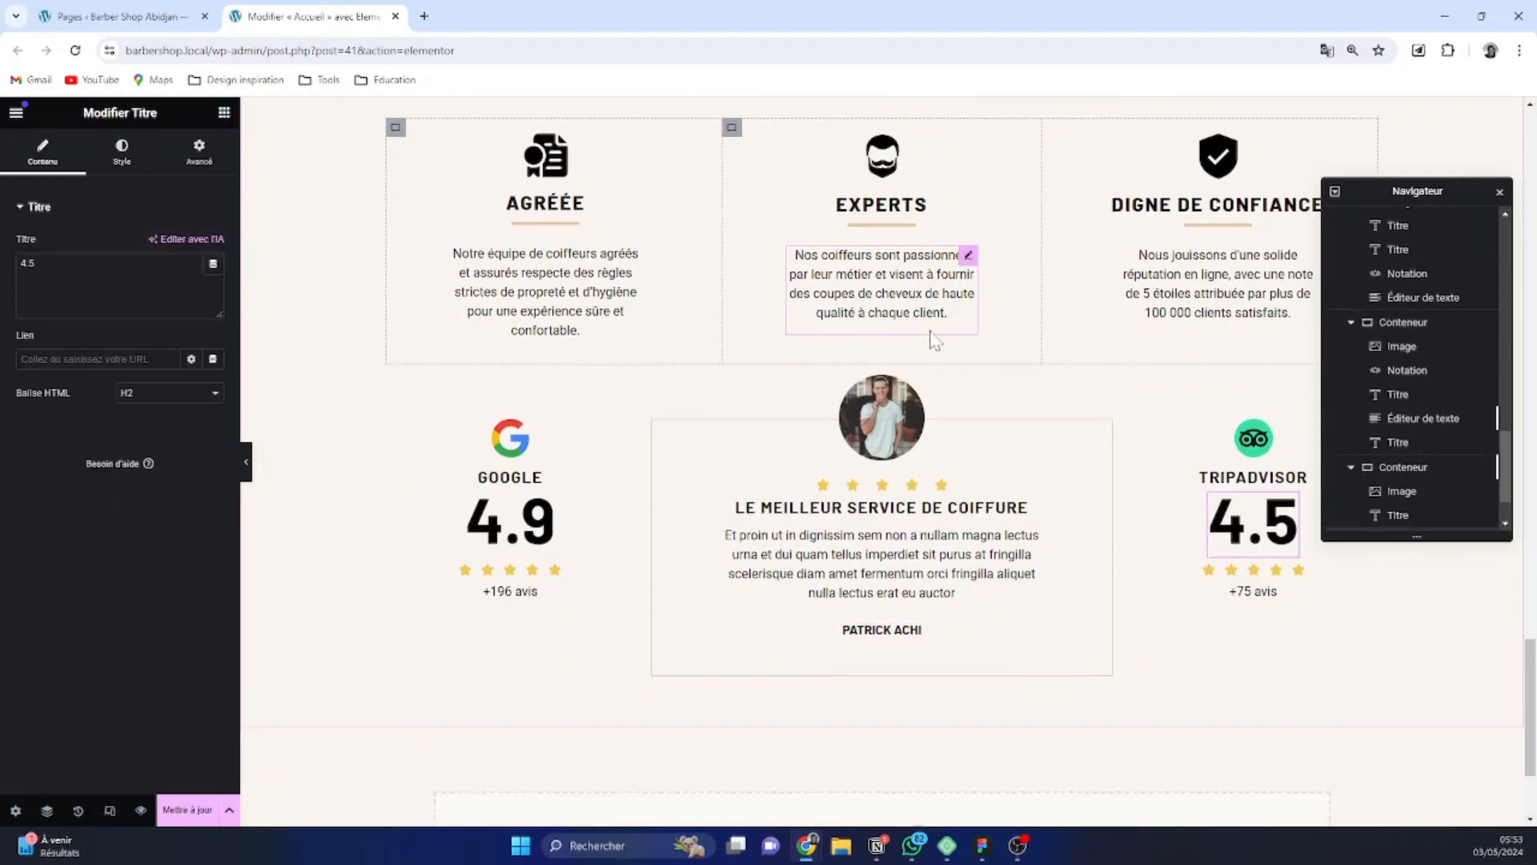
scroll(814, 487, "up", 7)
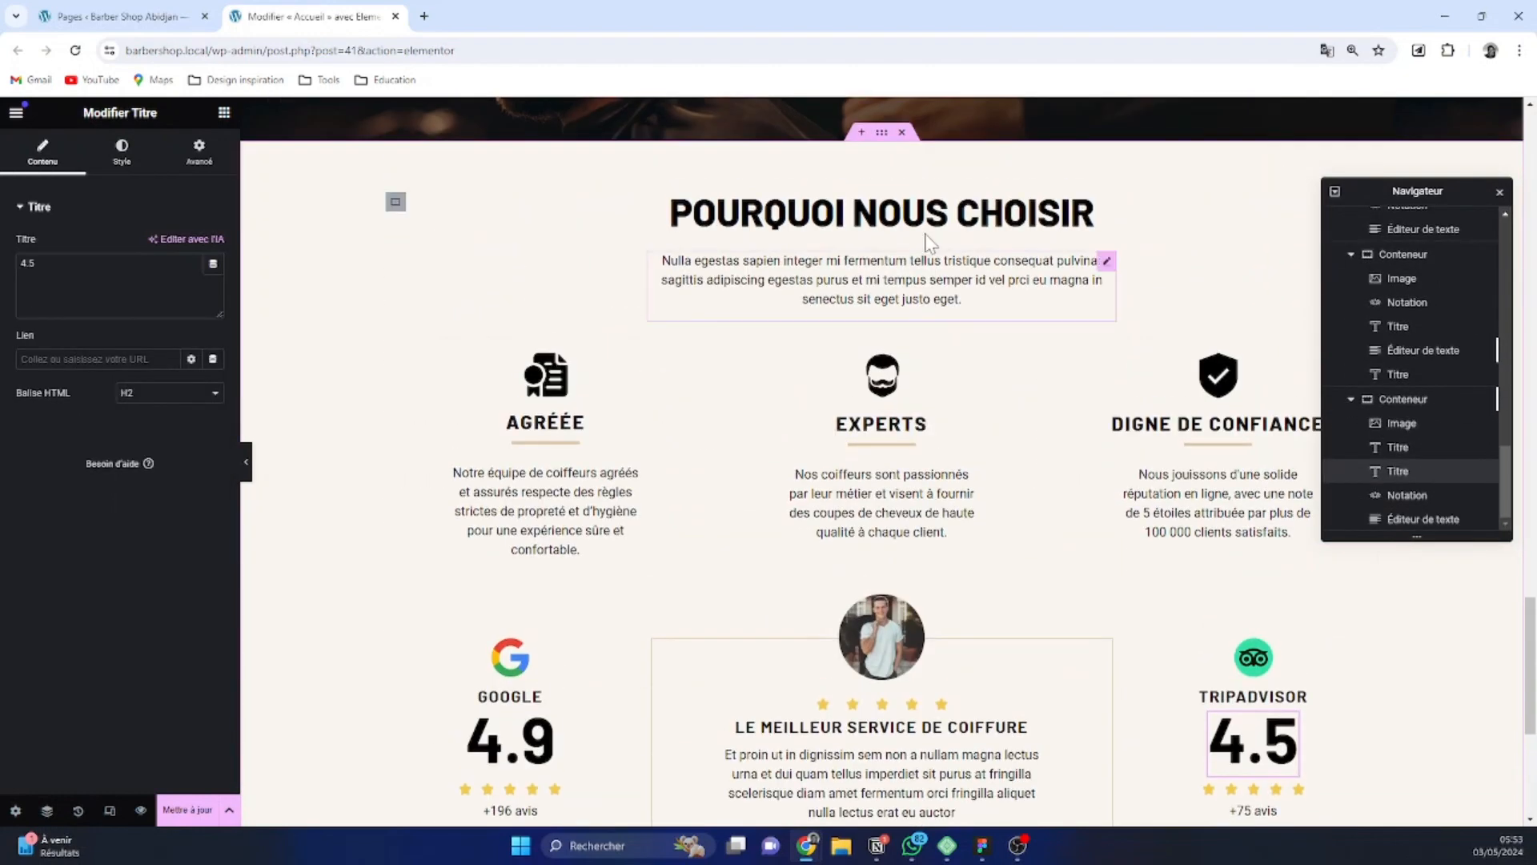
scroll(811, 345, "down", 3)
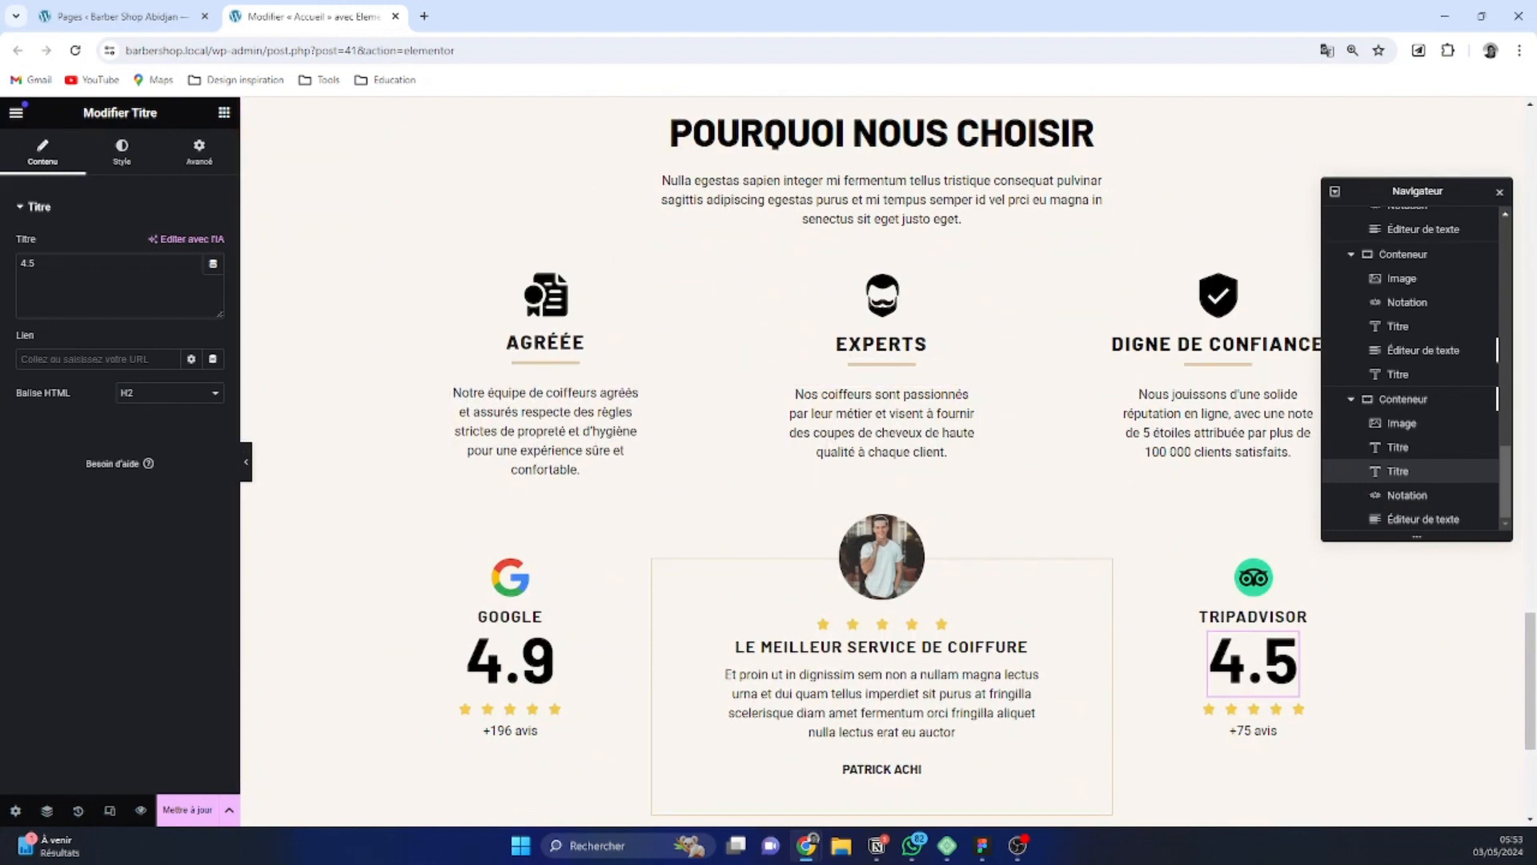
Add a new flexbox container with two equal columns below the reviews section
scroll(688, 577, "down", 4)
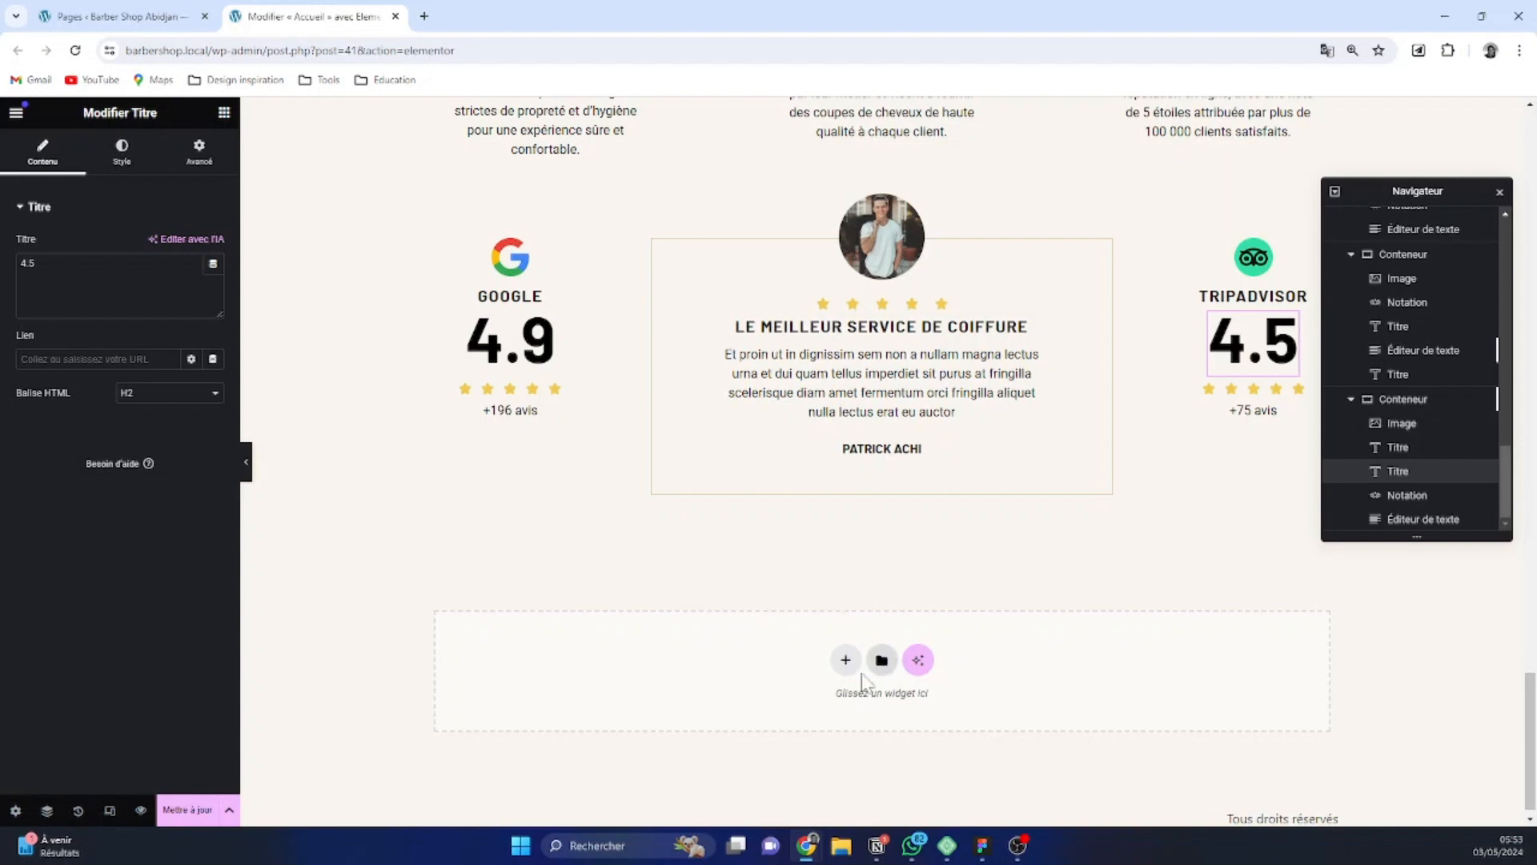
left_click(846, 659)
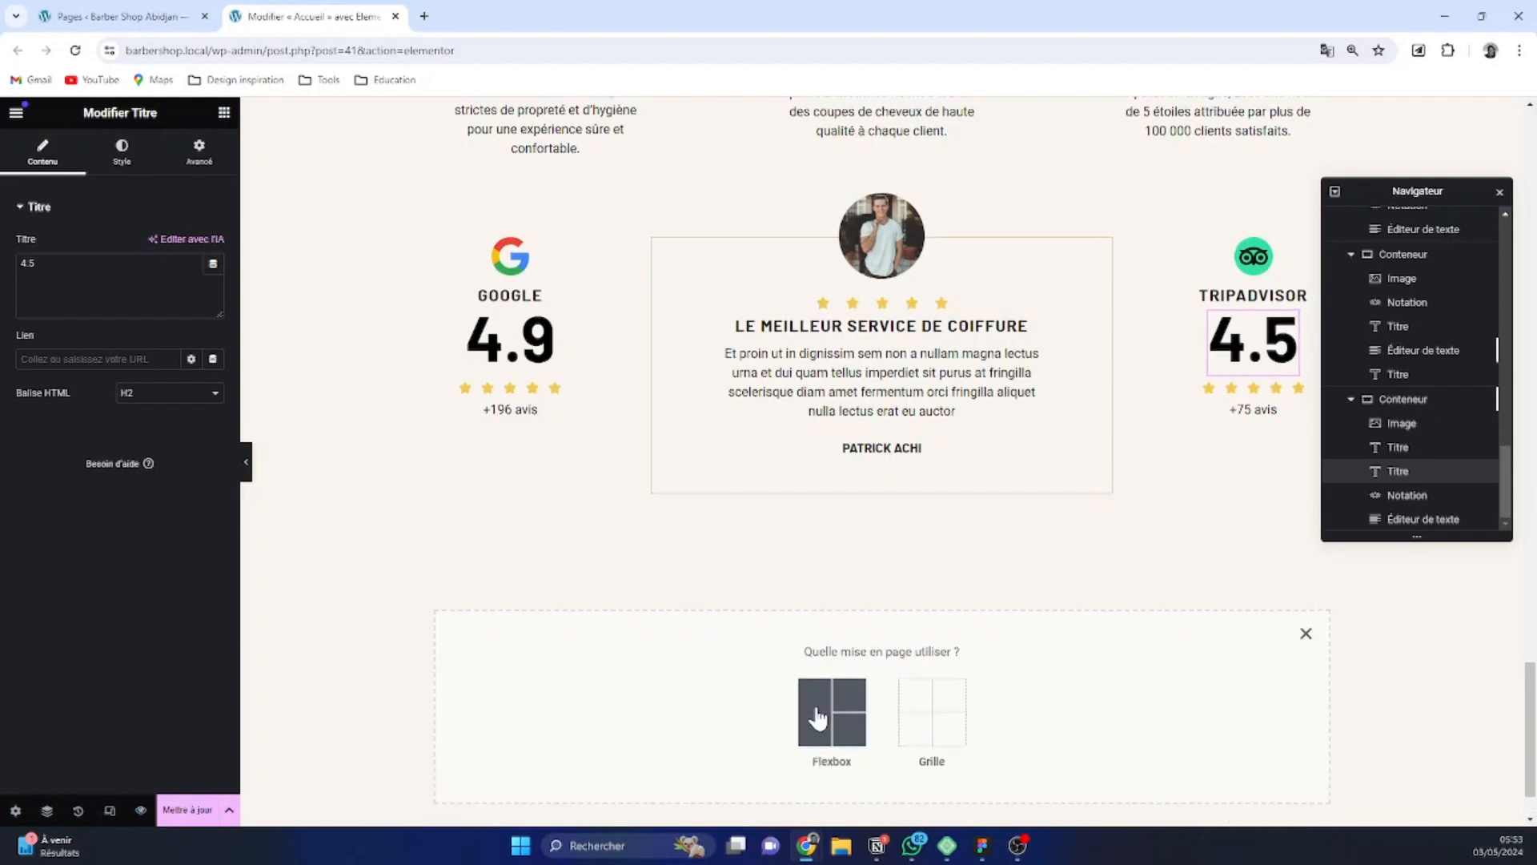
scroll(825, 713, "down", 1)
left_click(829, 637)
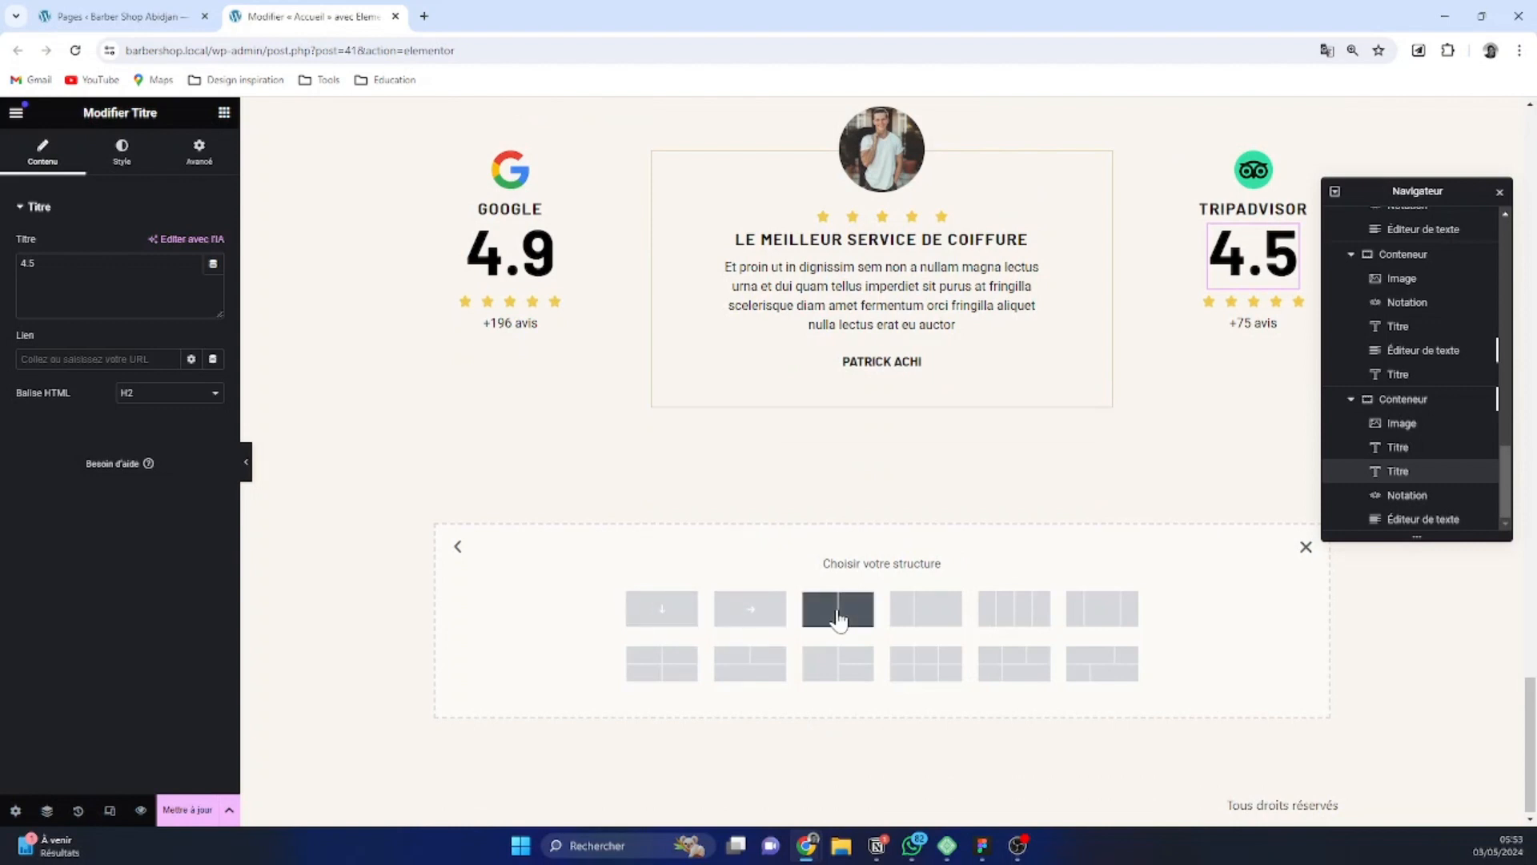
left_click(839, 619)
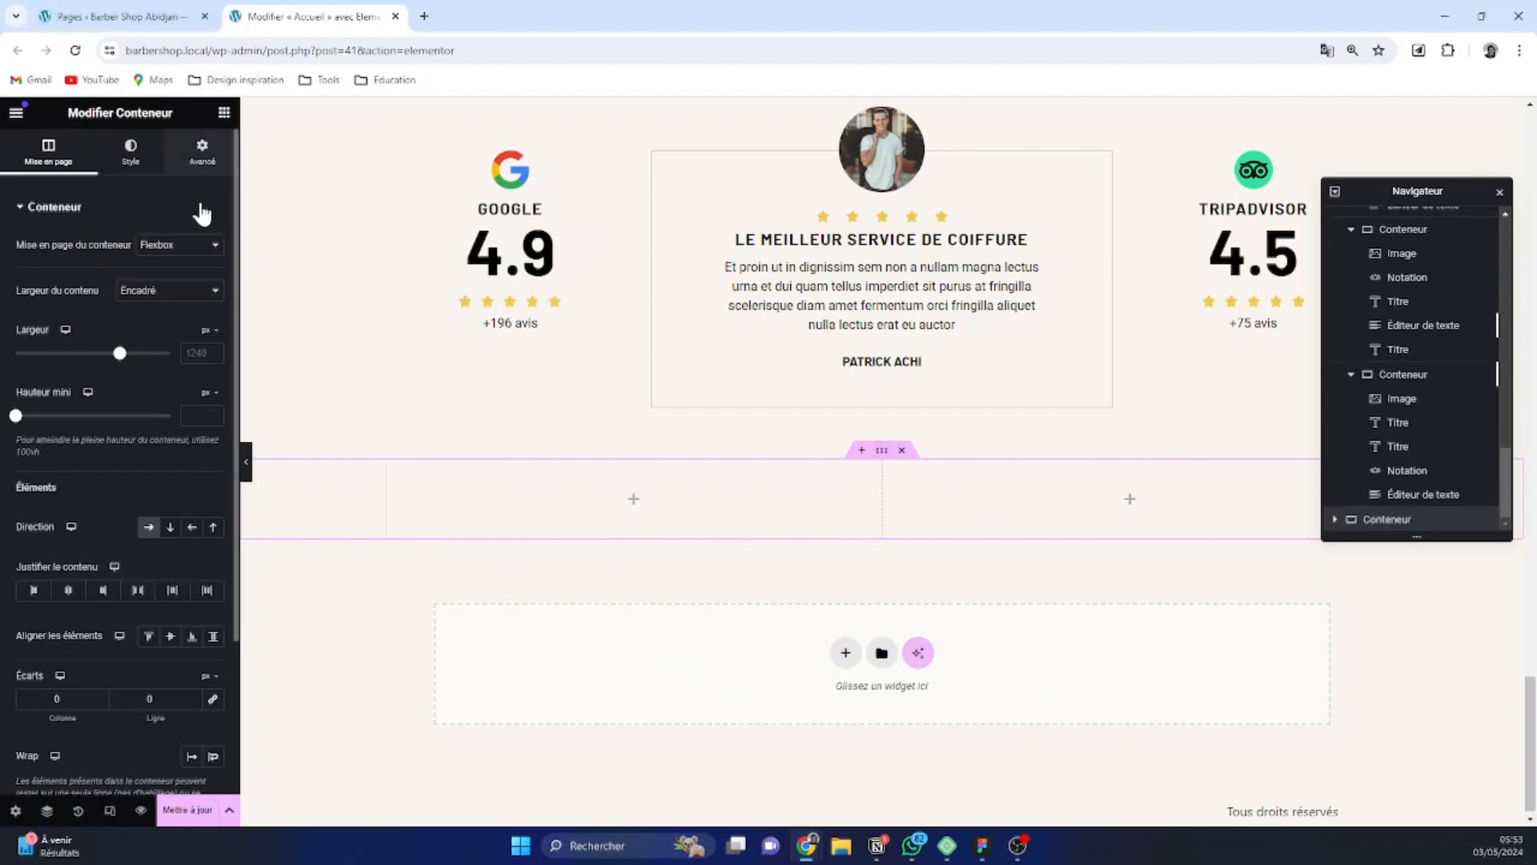
Switch the new container's padding to rem, unlink its sides, and set 5 at the top and 4 at the bottom
left_click(202, 150)
left_click(212, 352)
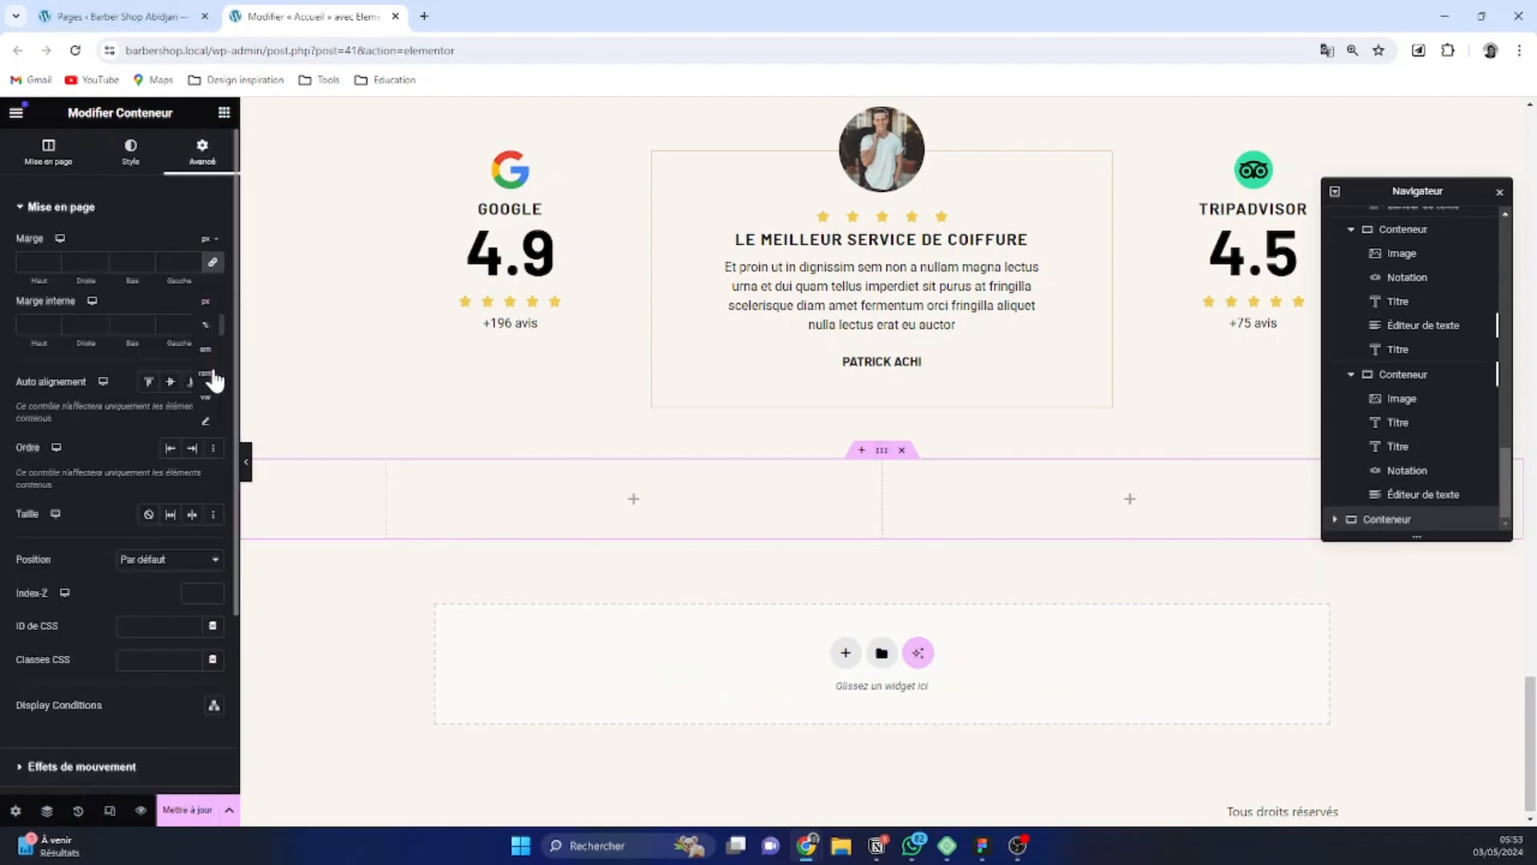
left_click(50, 318)
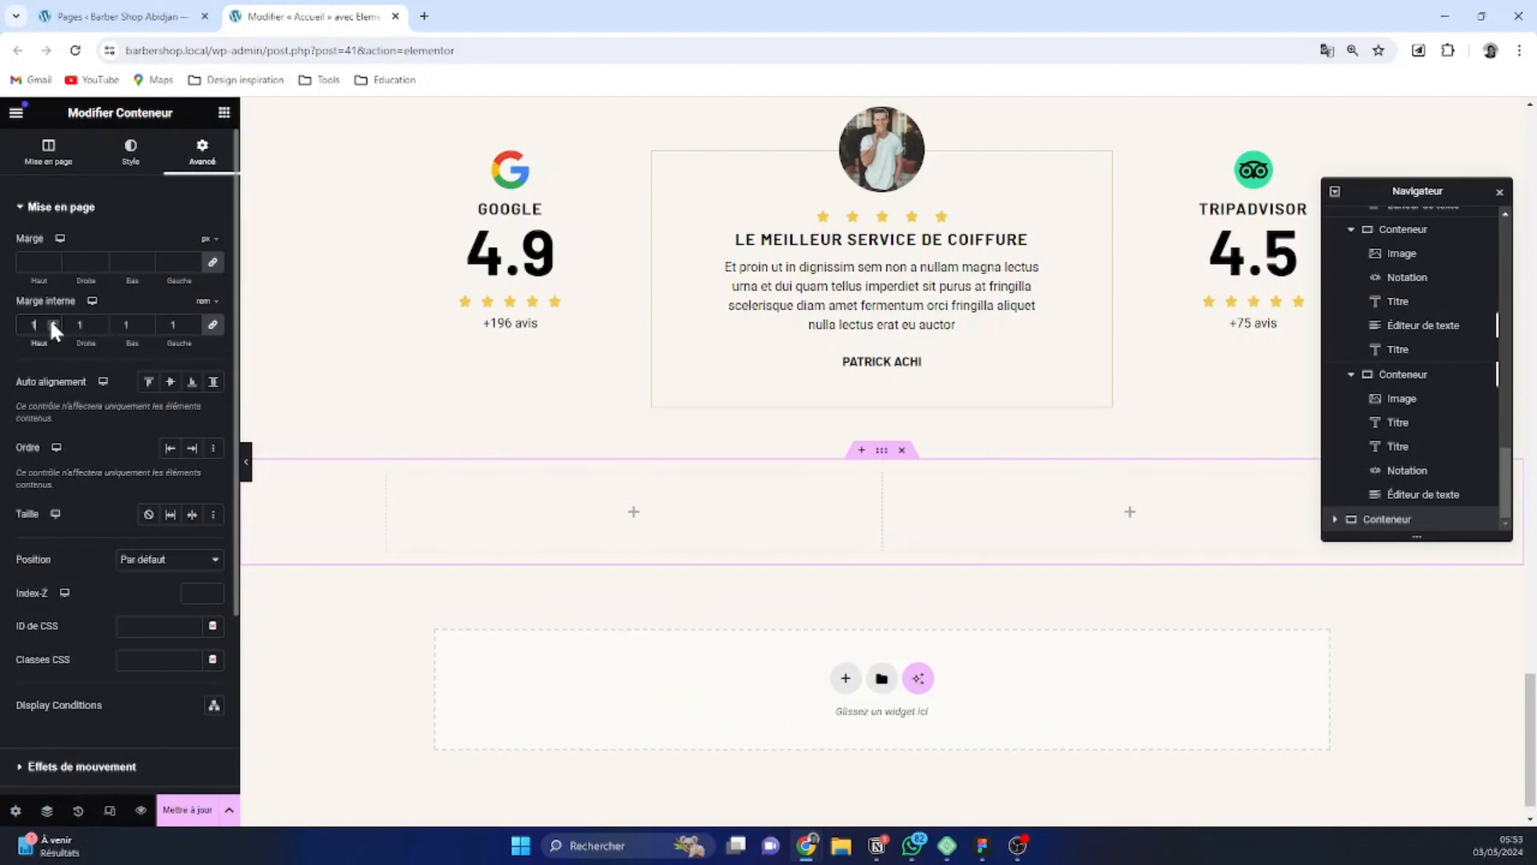
left_click(52, 325)
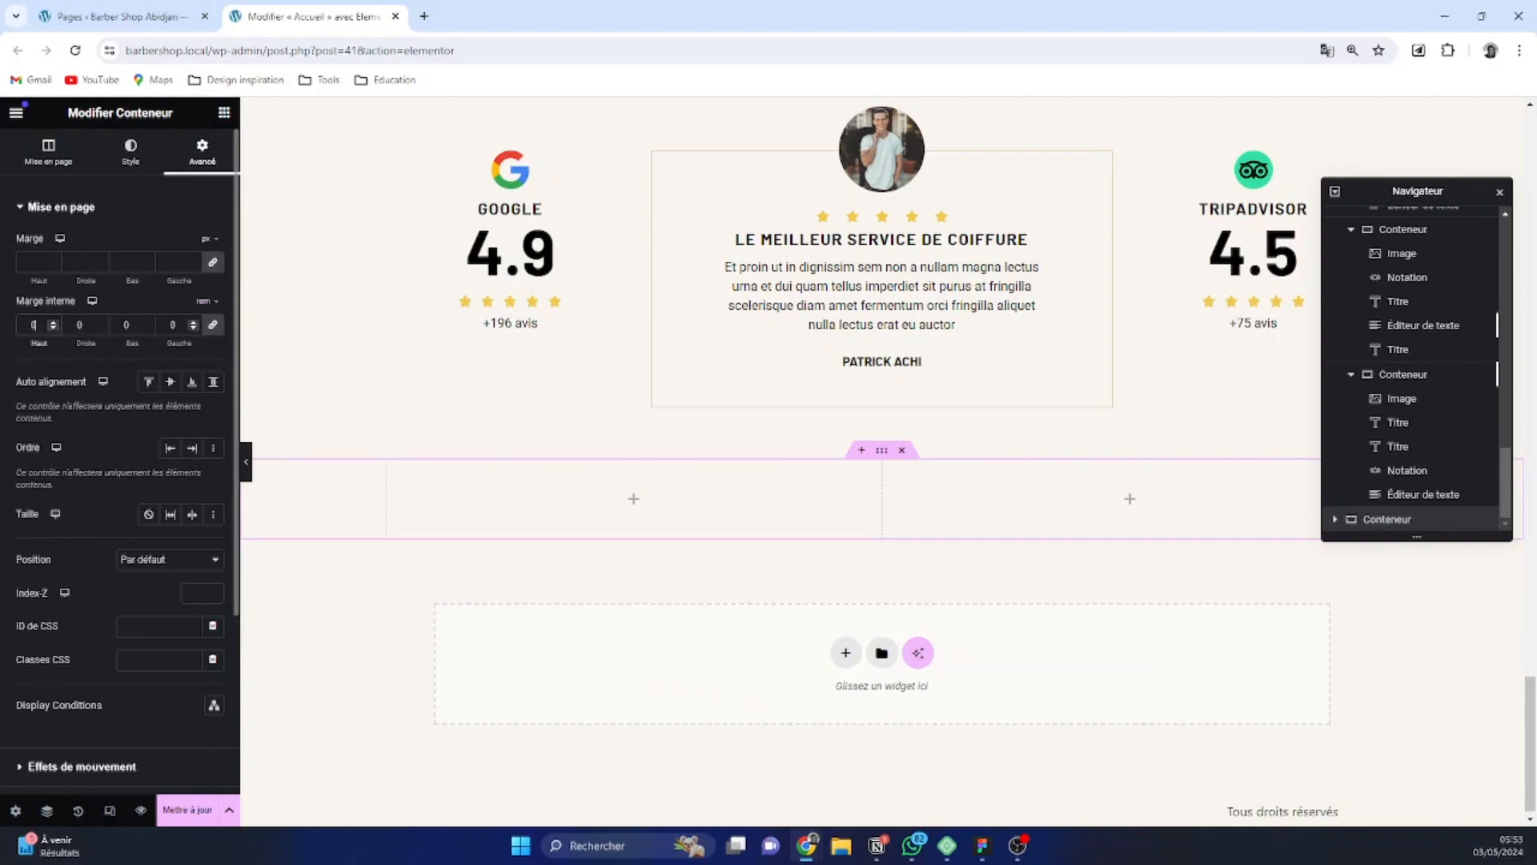
left_click(213, 326)
left_click(53, 321)
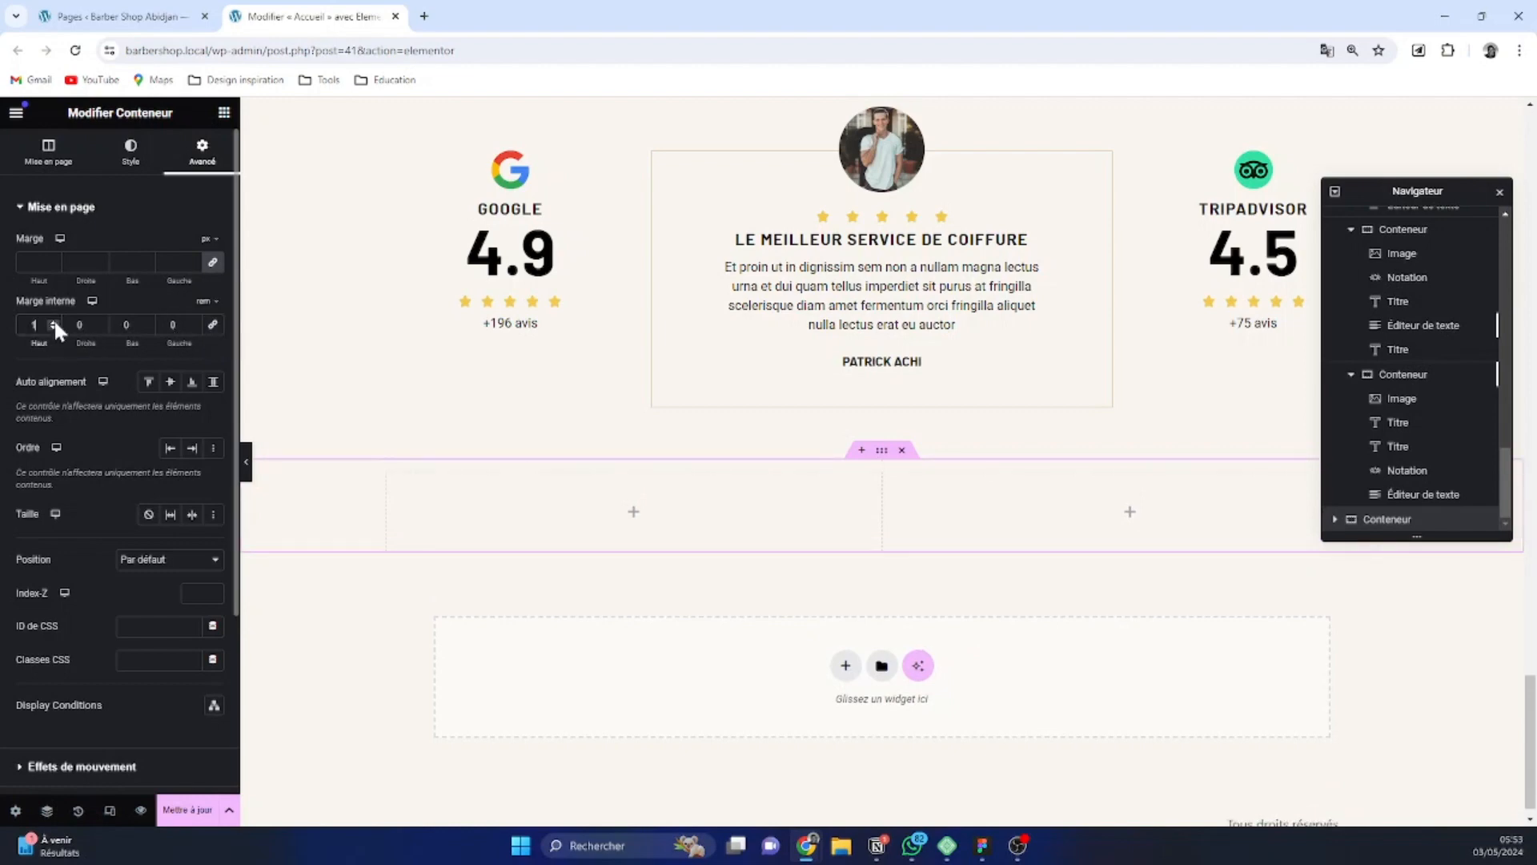
left_click(55, 321)
left_click(54, 320)
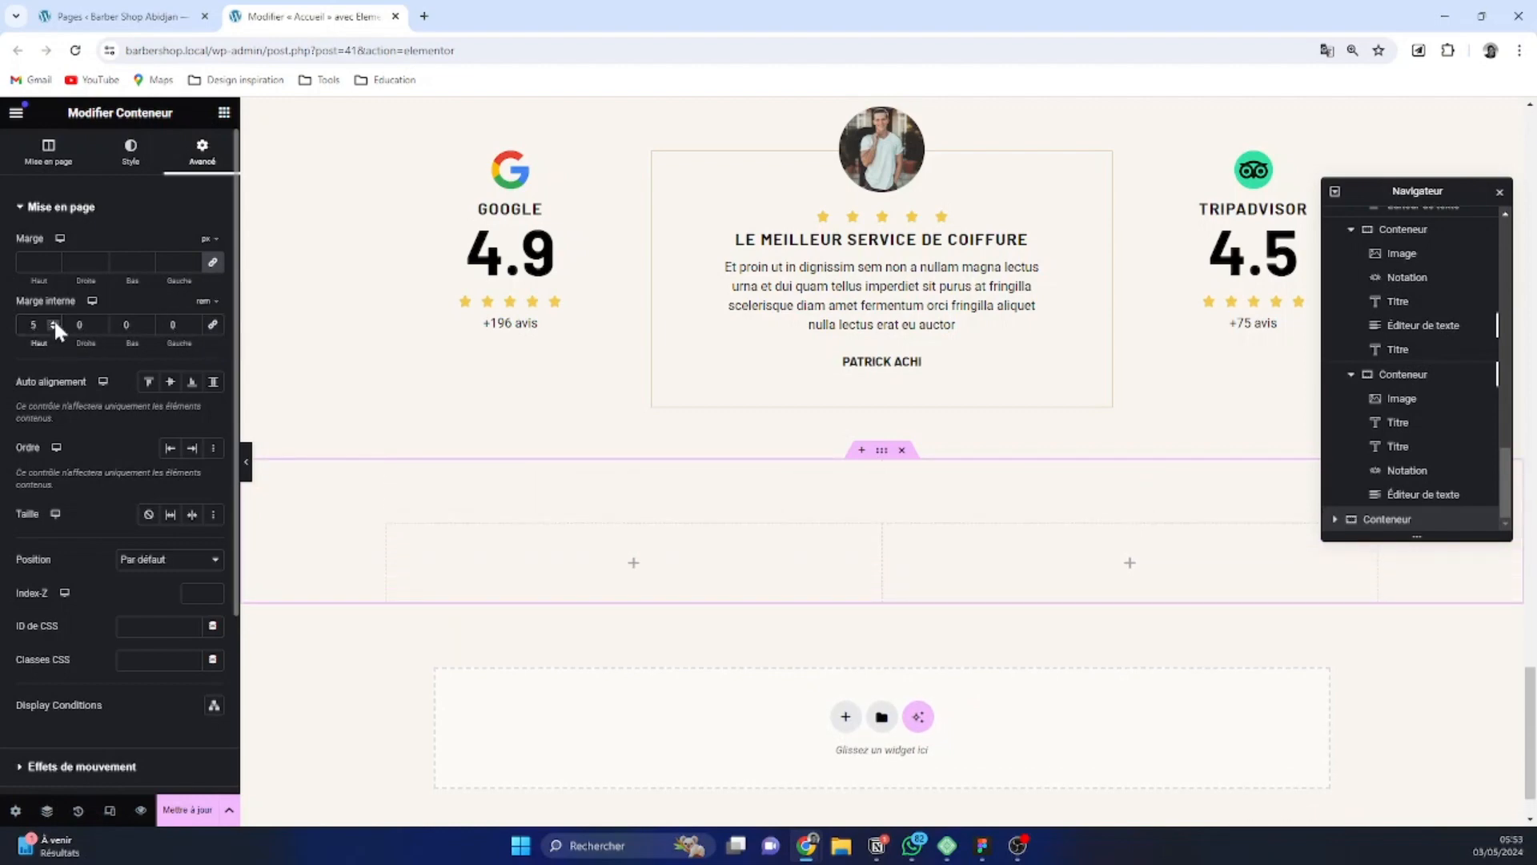
left_click(148, 321)
left_click(147, 320)
left_click(148, 320)
left_click(147, 321)
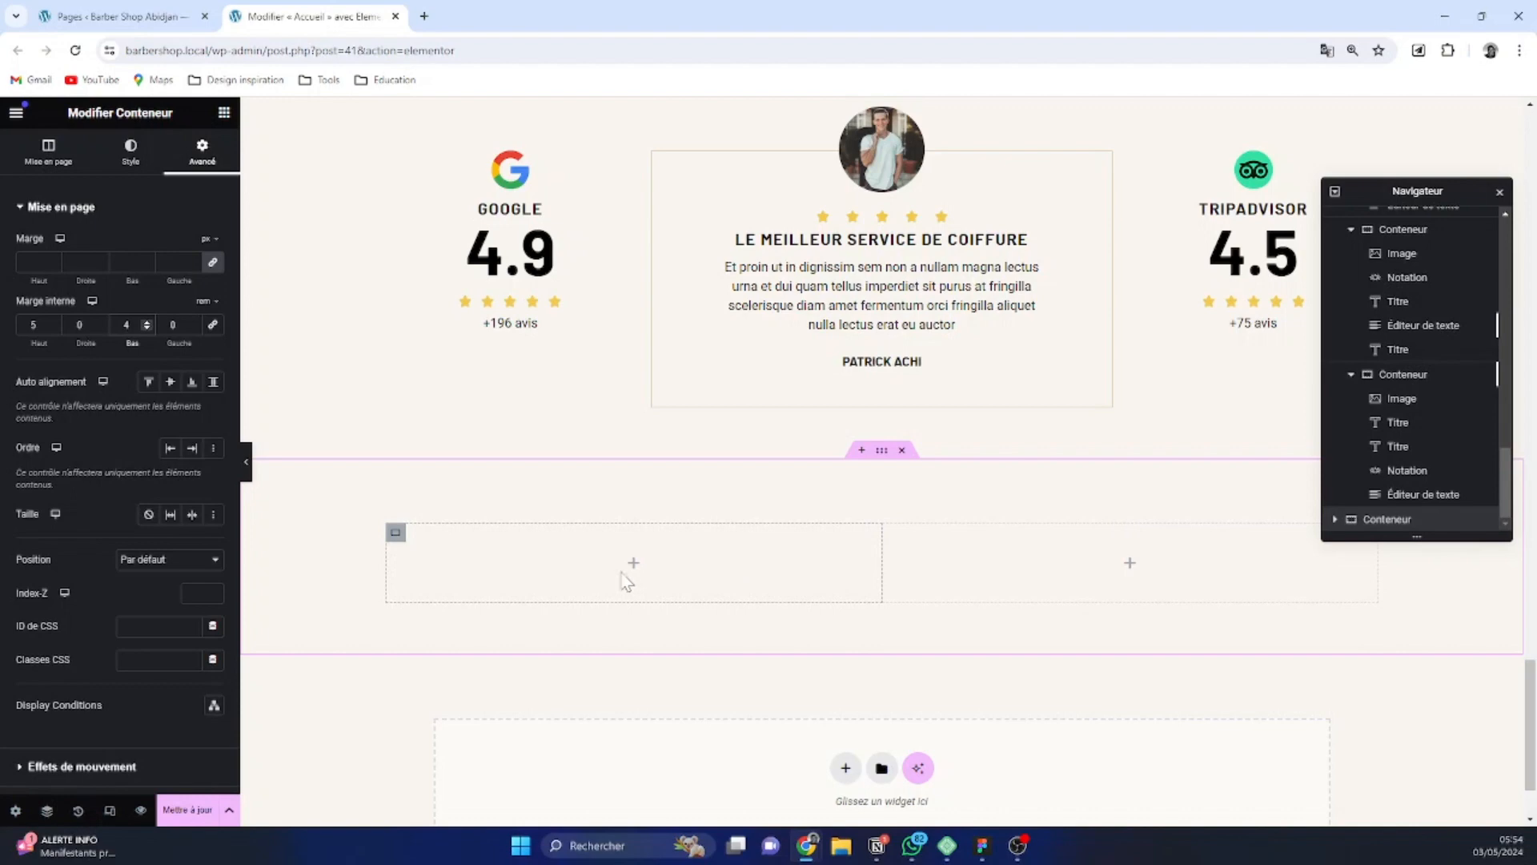
Give the new two-column container below the reviews a classic background with the Hero-Footer.webp image from the media library
left_click(397, 534)
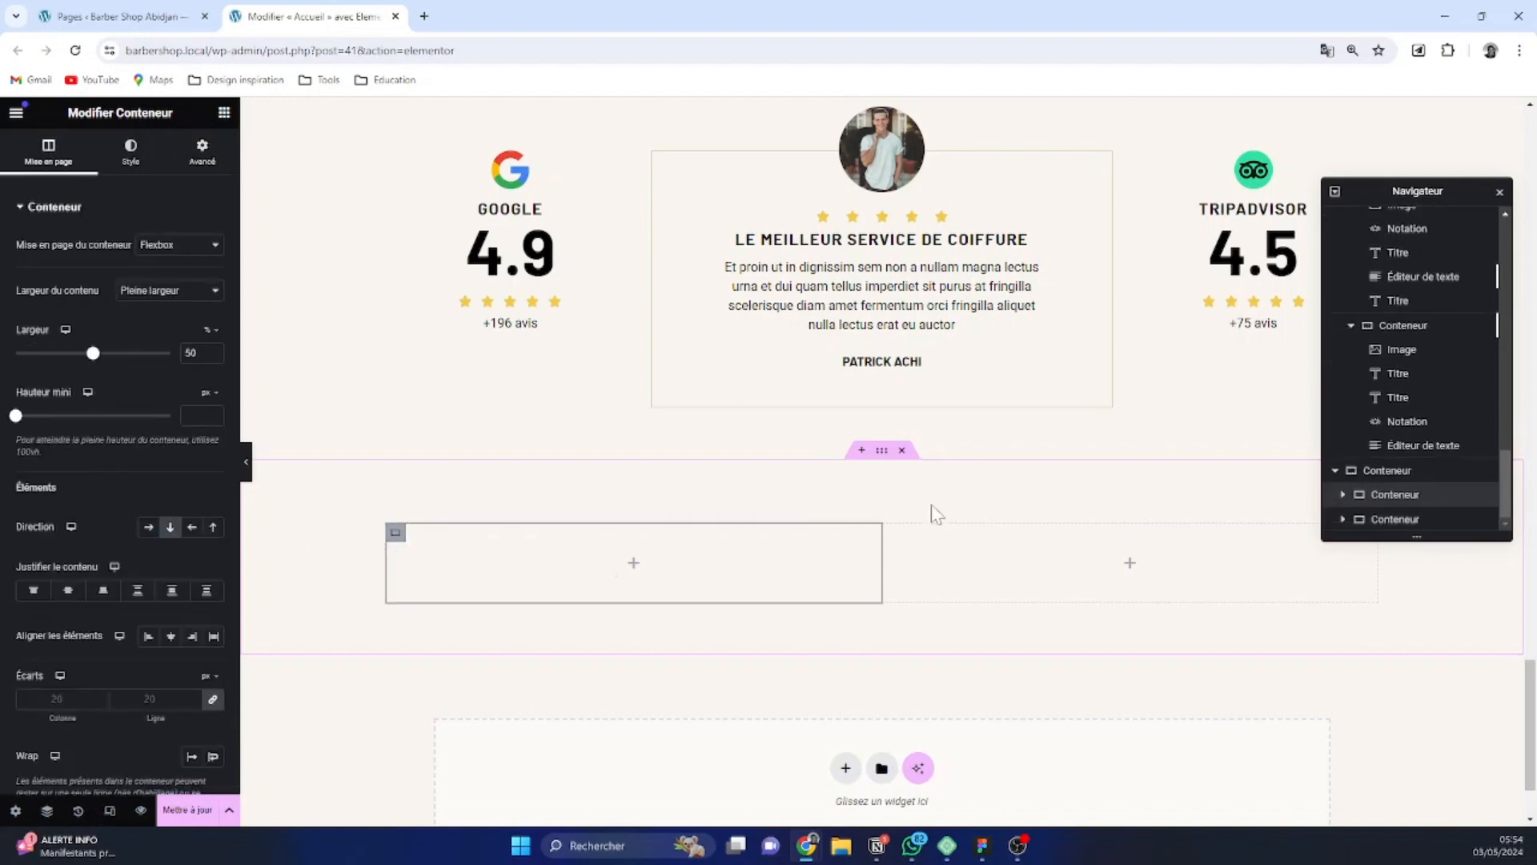
left_click(882, 451)
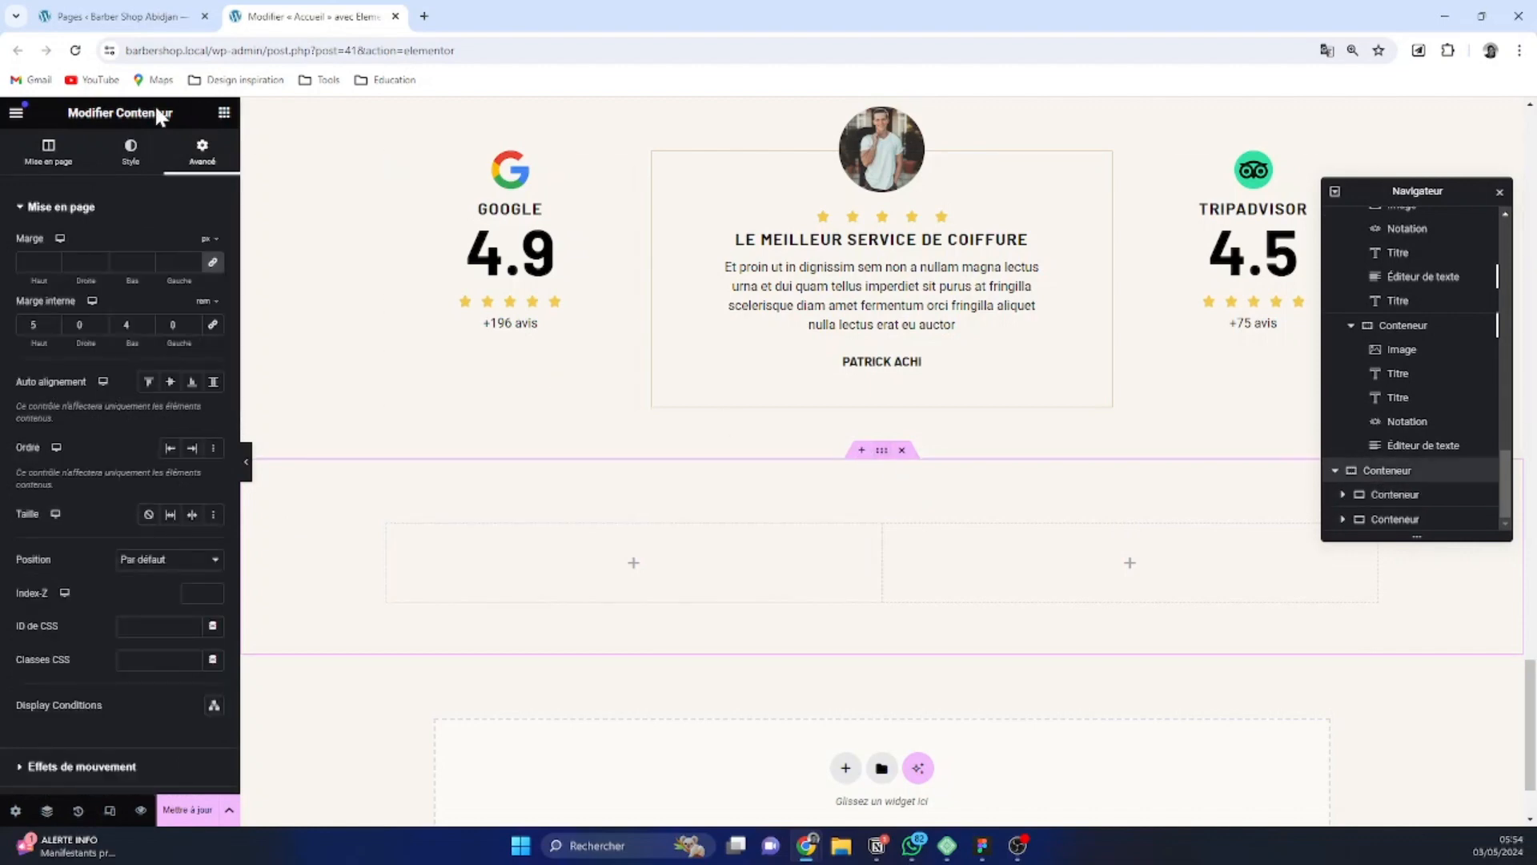
left_click(140, 164)
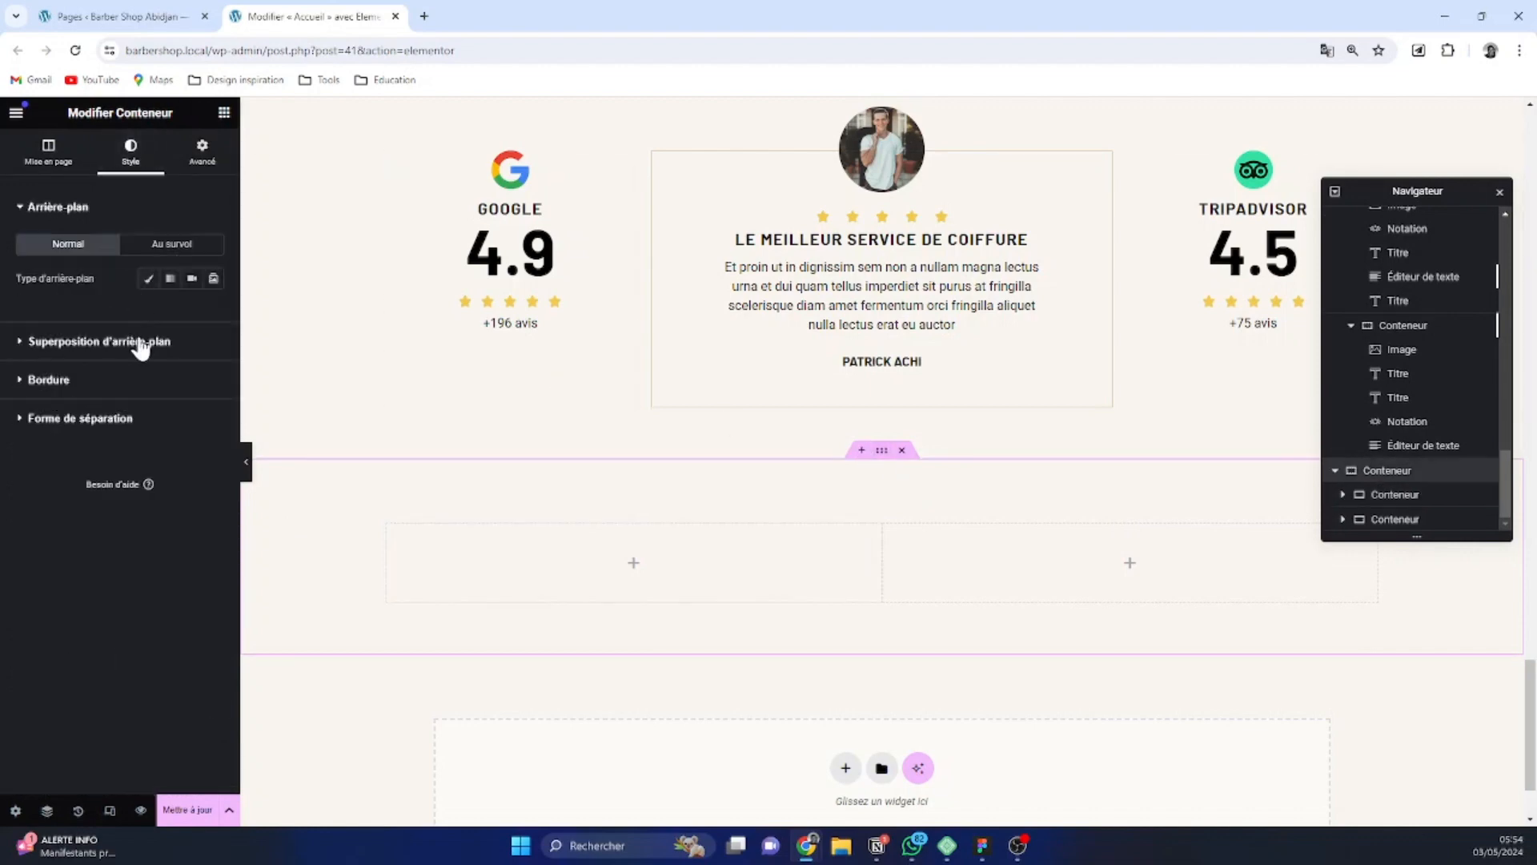
left_click(112, 327)
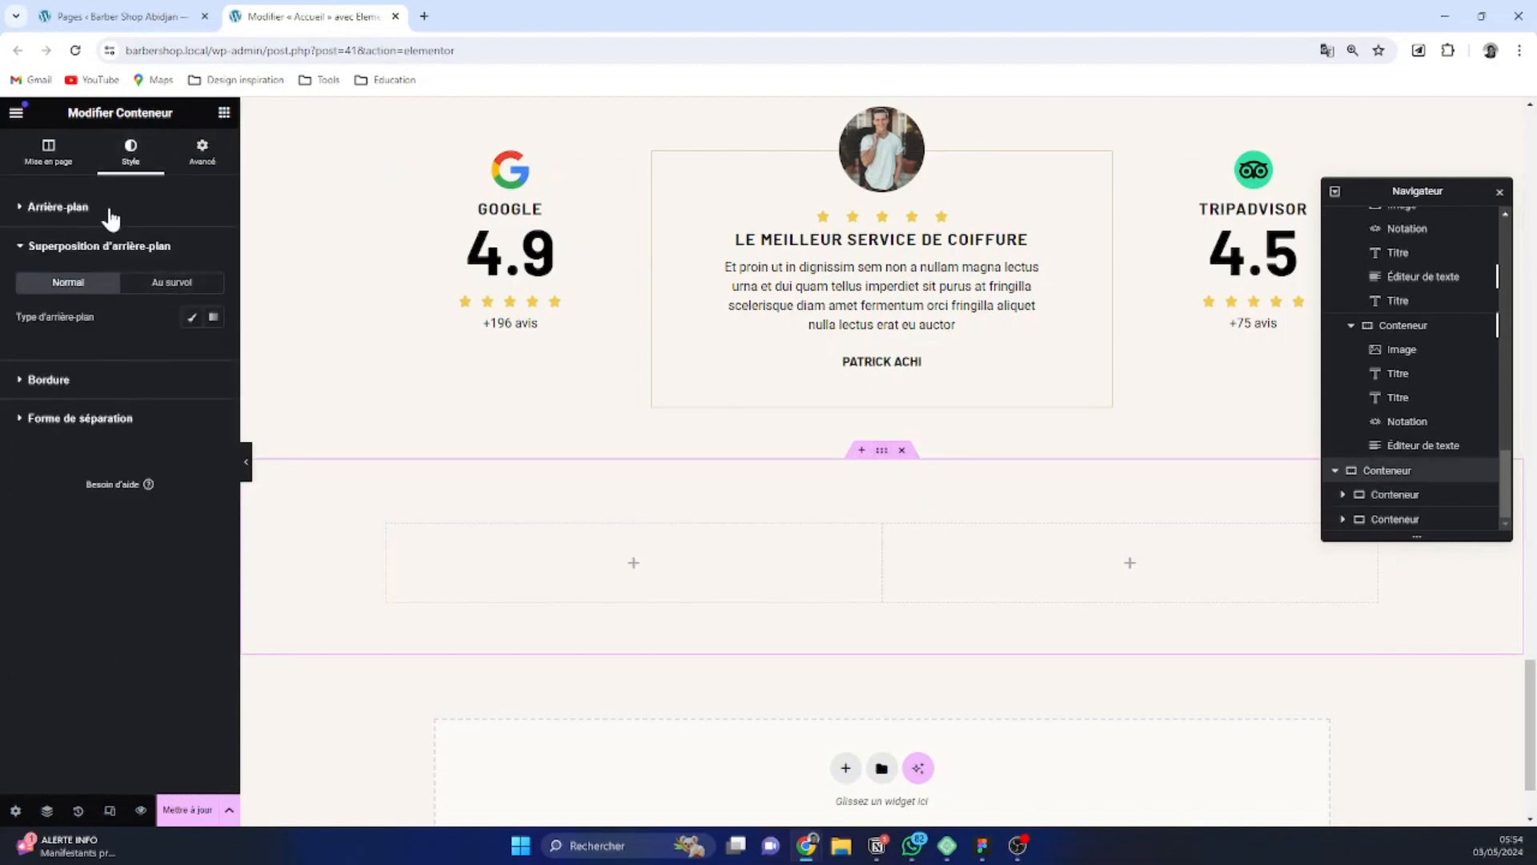
left_click(110, 209)
left_click(148, 278)
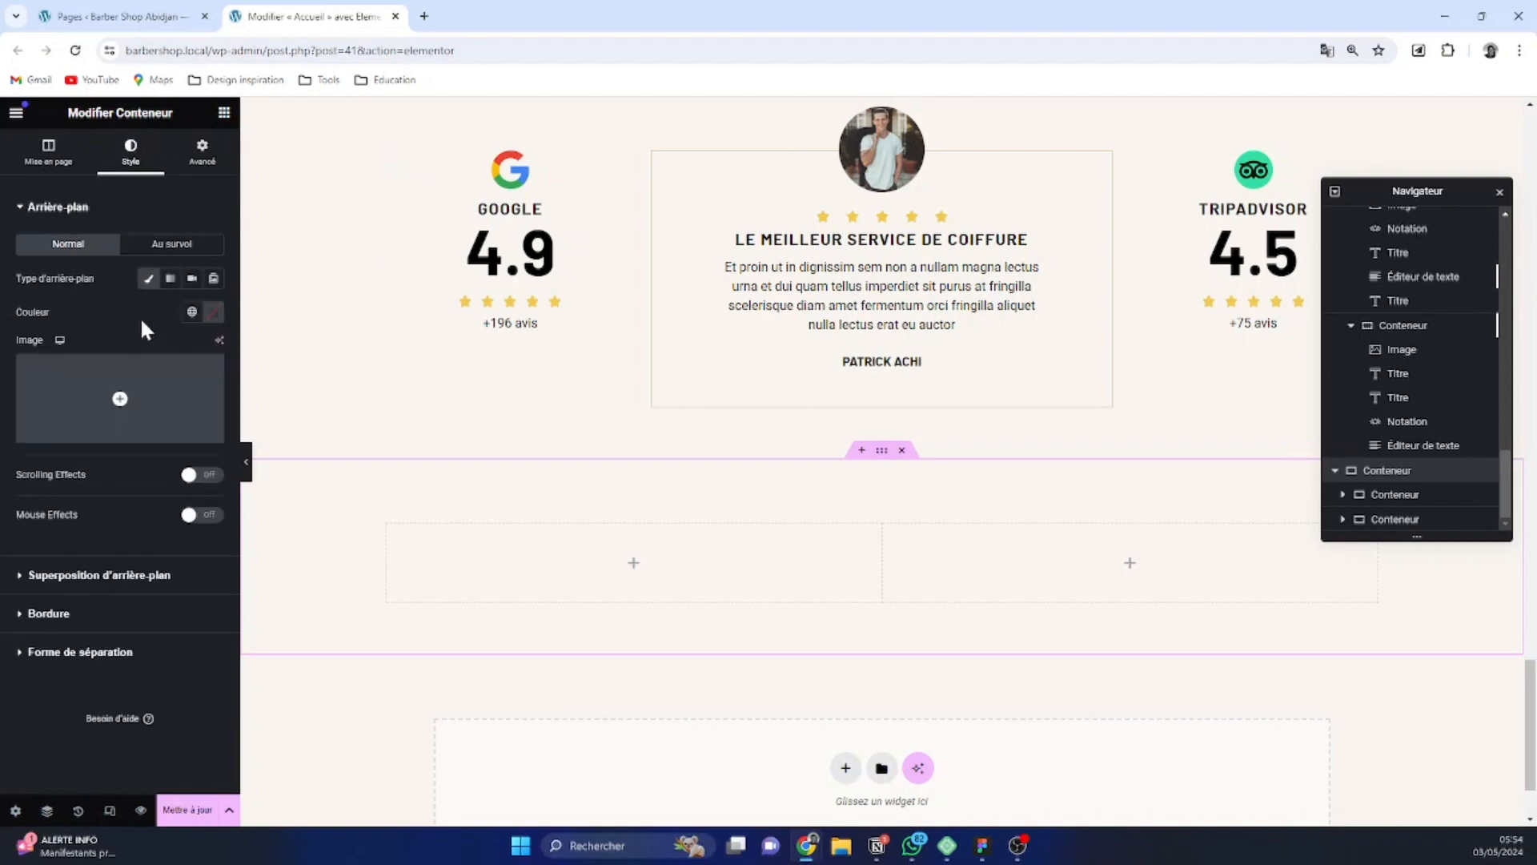
left_click(120, 399)
left_click(618, 440)
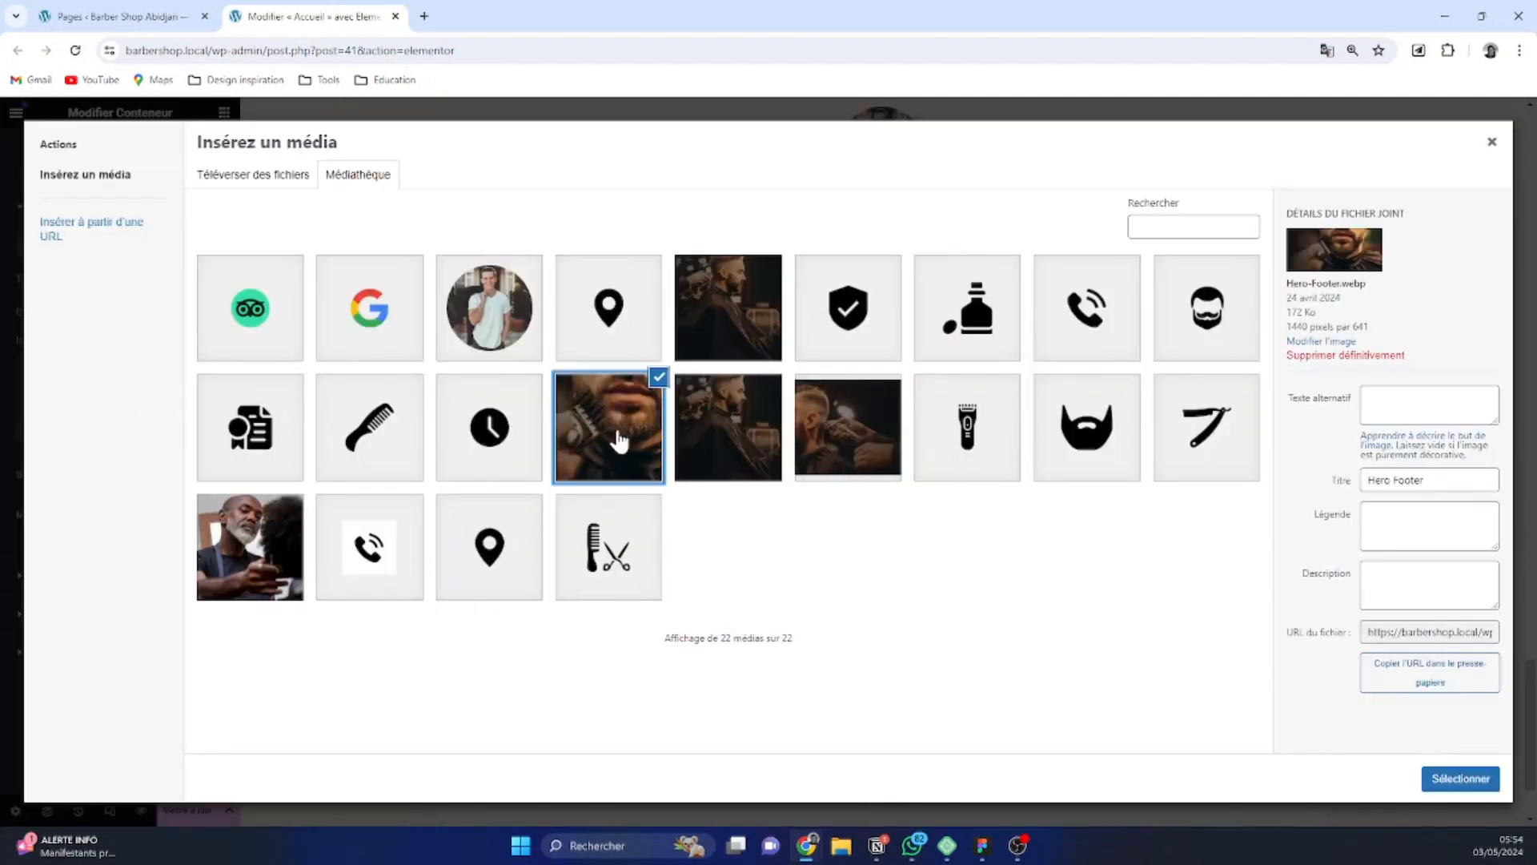
left_click(1456, 780)
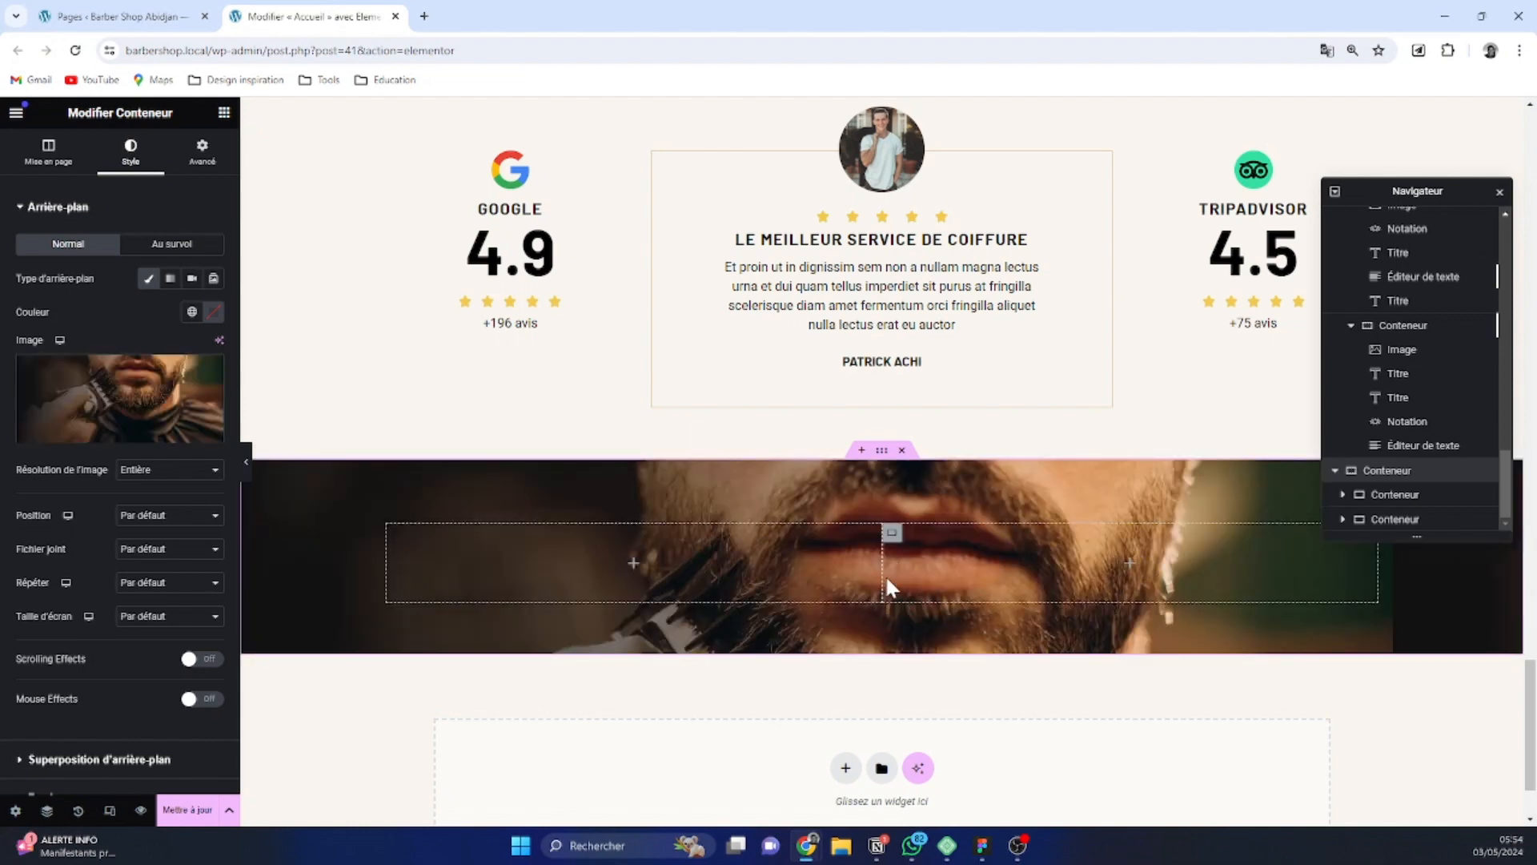
Copy the heading "Faites l'expérience du luxe d'un service de coiffure à domicile." and paste it into the new section's left column
scroll(680, 552, "up", 3)
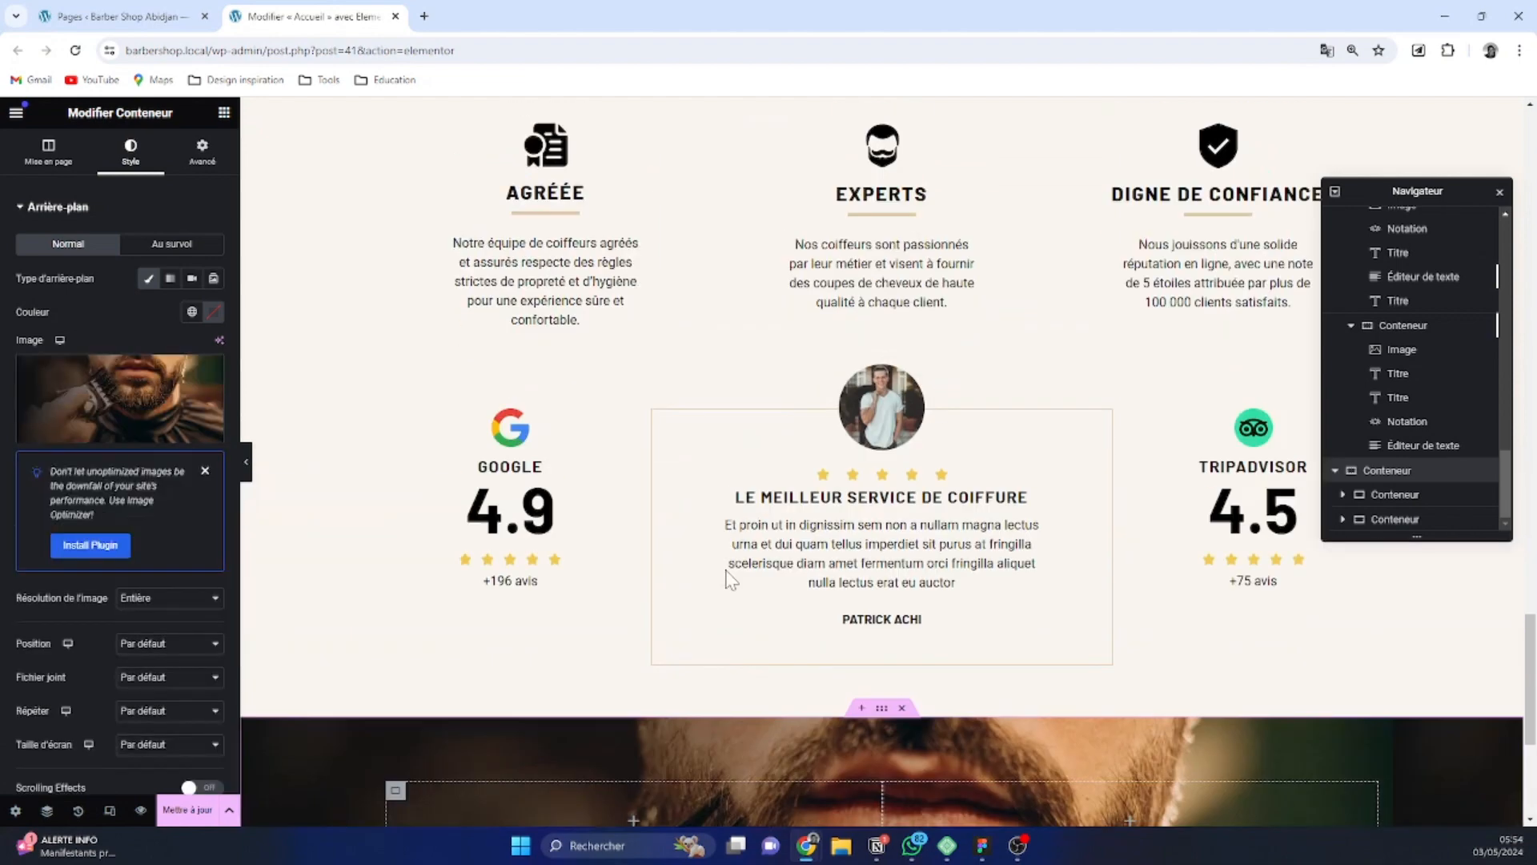
scroll(727, 578, "up", 8)
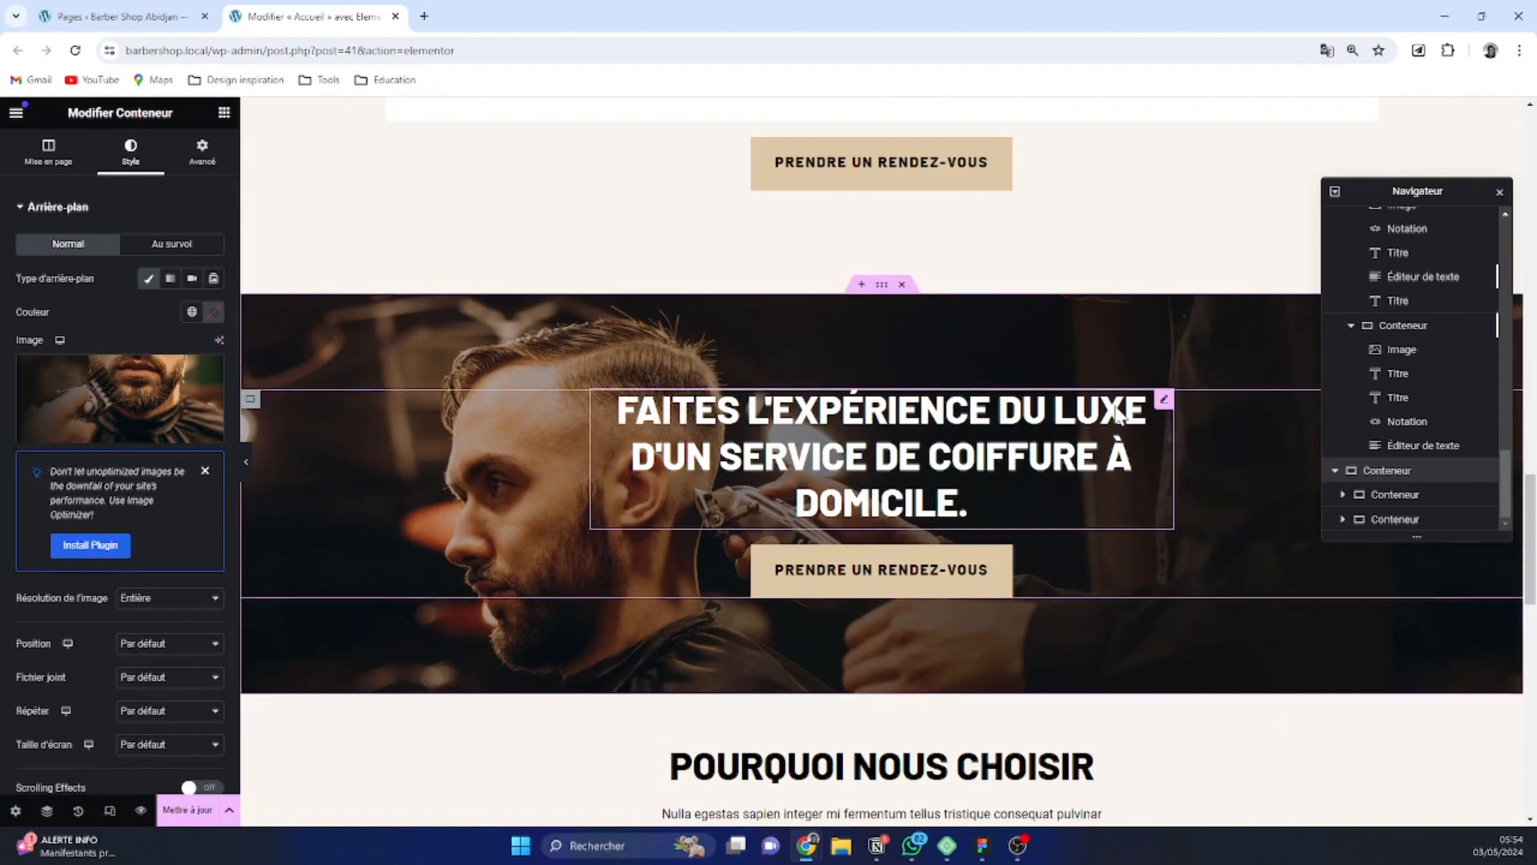
right_click(1164, 404)
left_click(1189, 485)
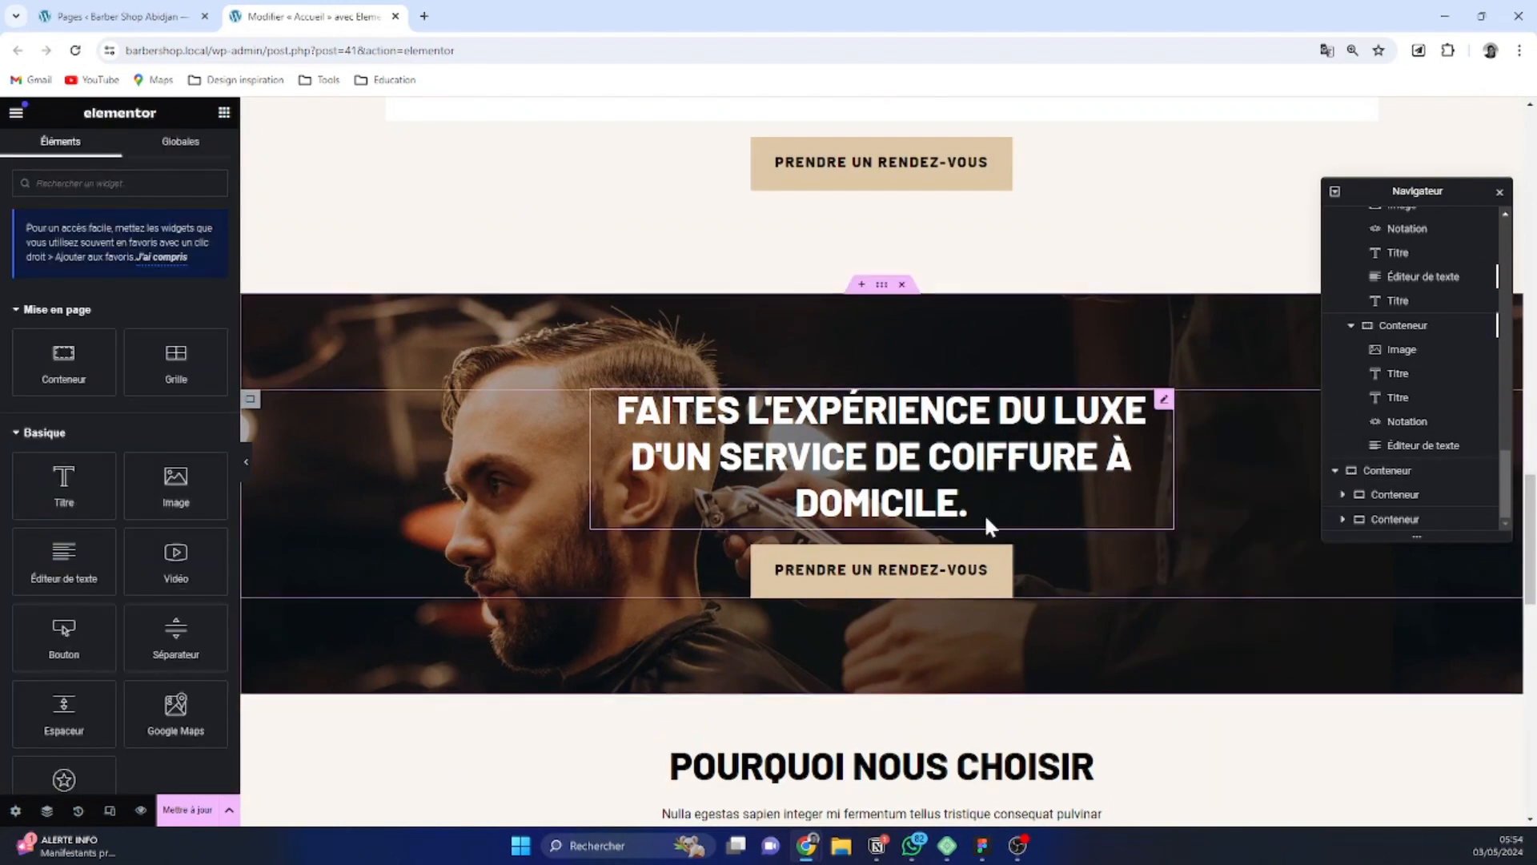
scroll(988, 524, "down", 15)
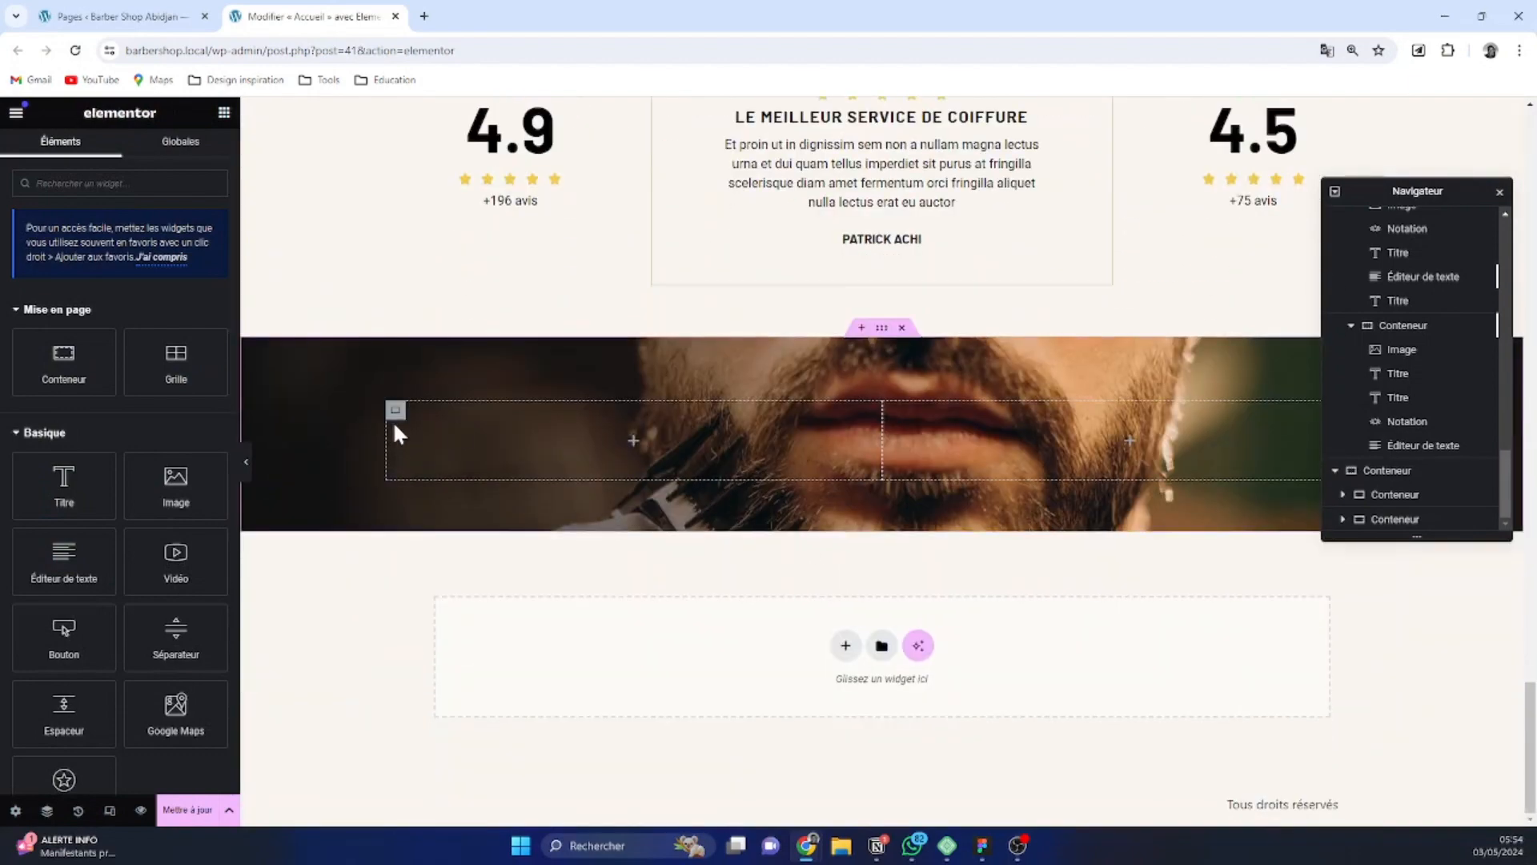
right_click(395, 419)
left_click(437, 524)
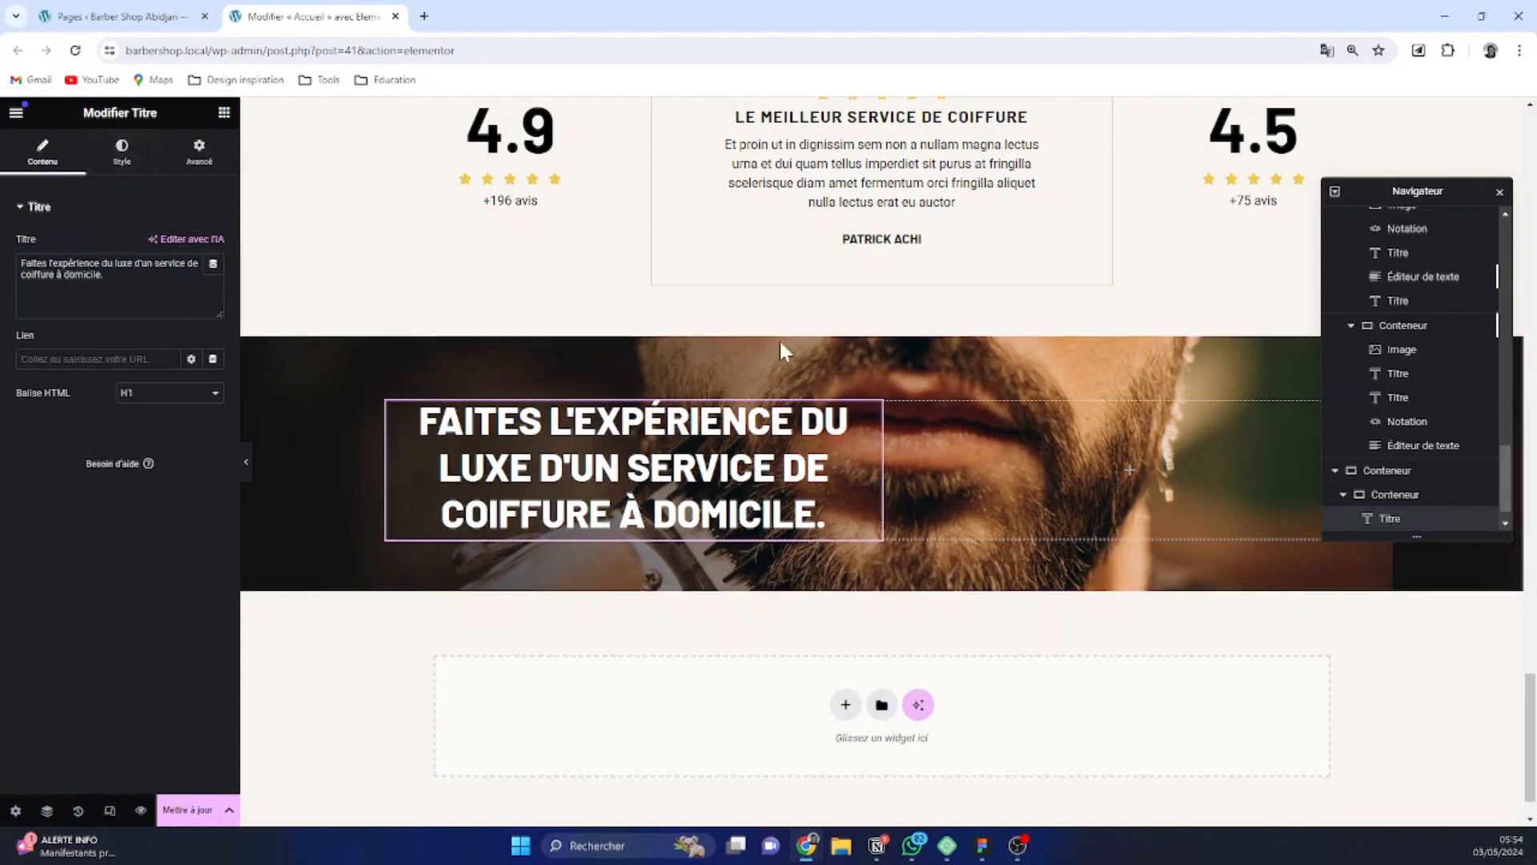
Left-align the pasted heading and replace its text with "Prendre un rendez-vous maintenant"
left_click(121, 160)
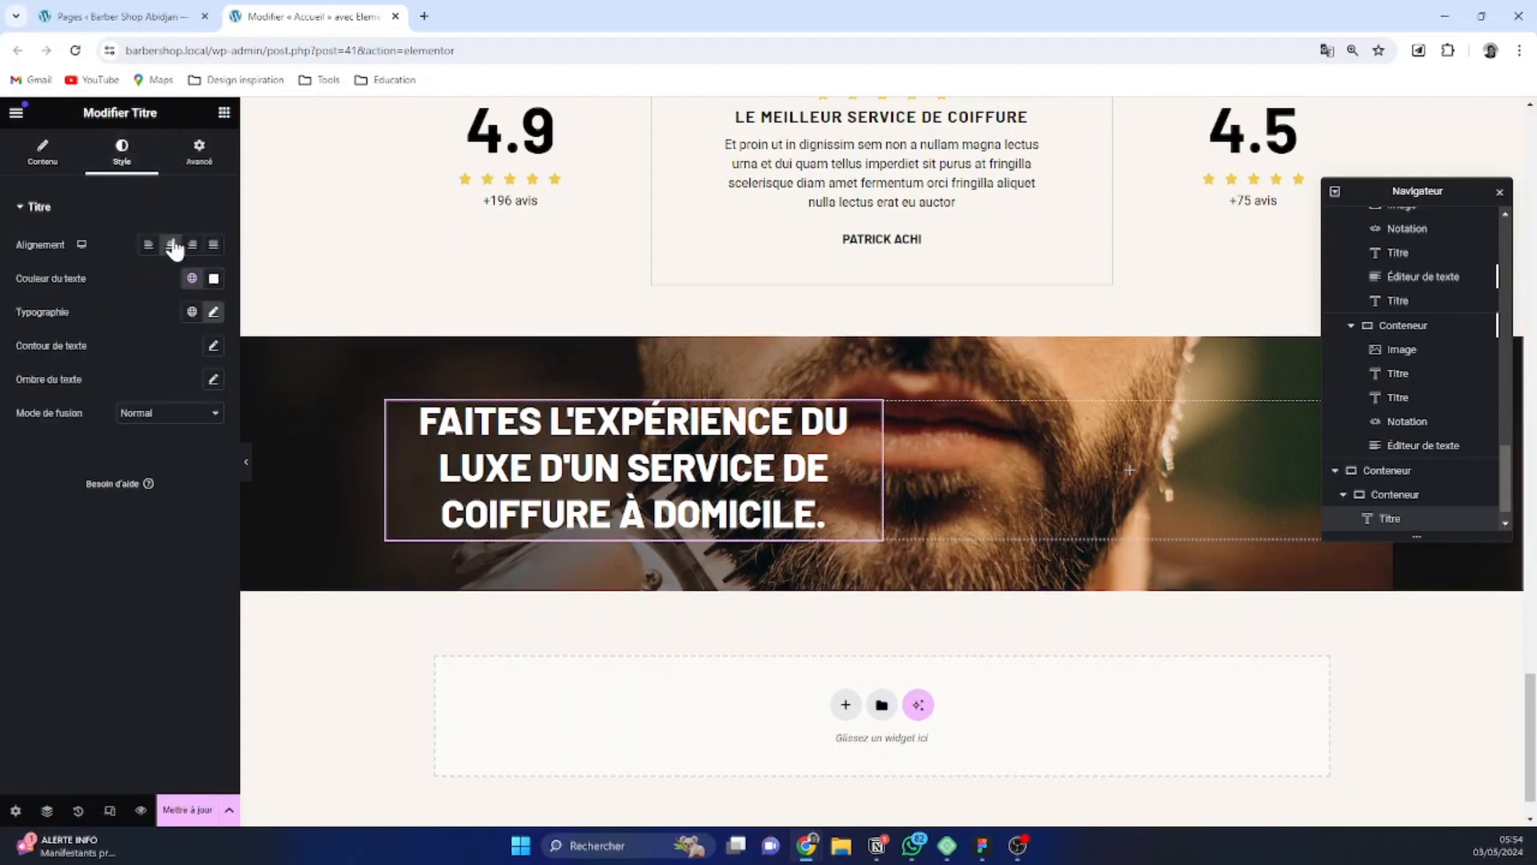
left_click(148, 244)
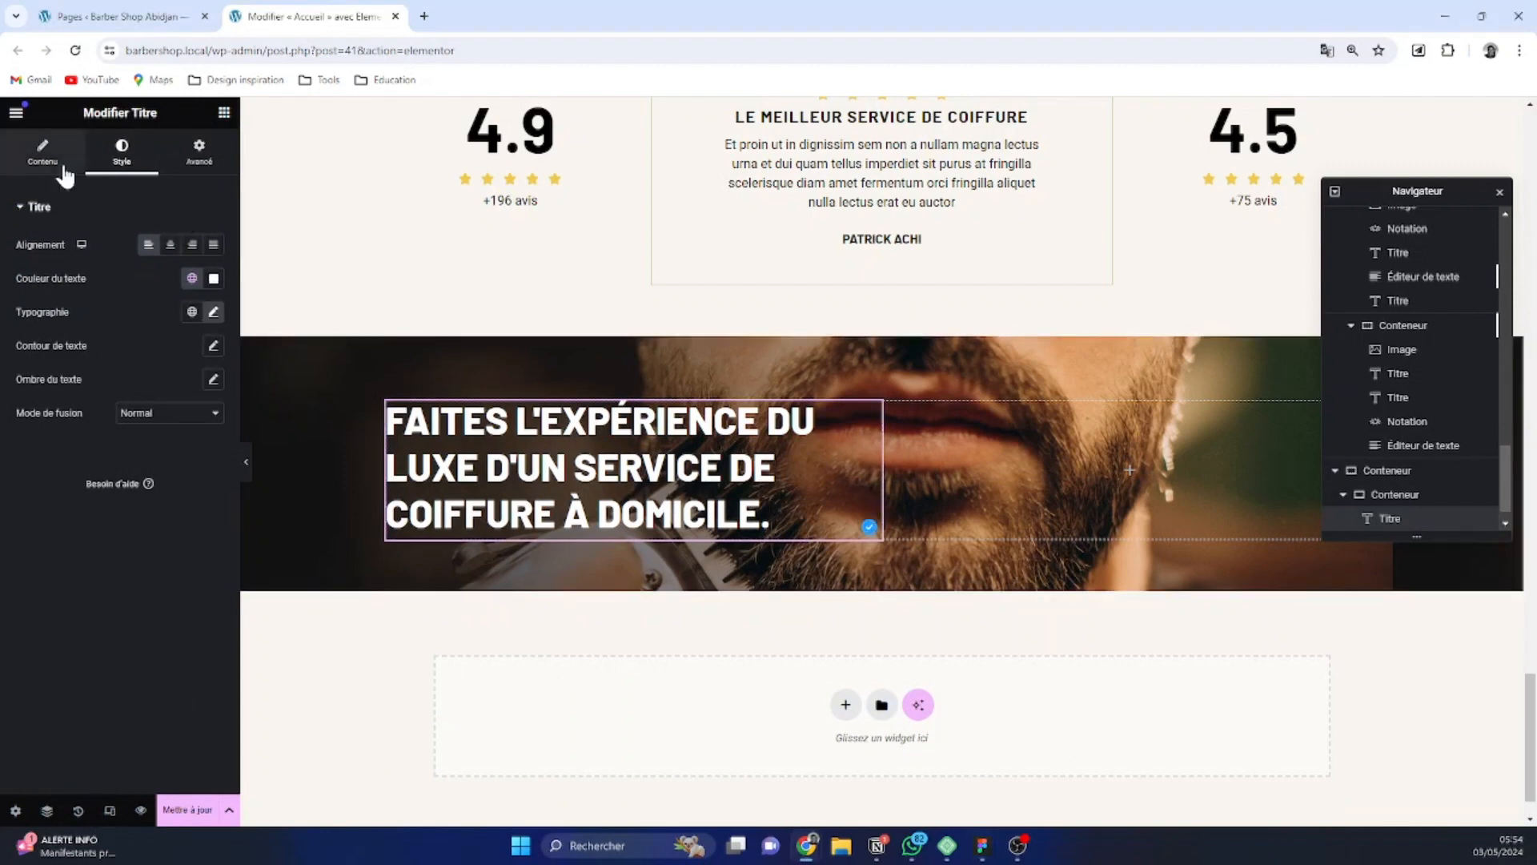
left_click(42, 152)
triple_click(84, 274)
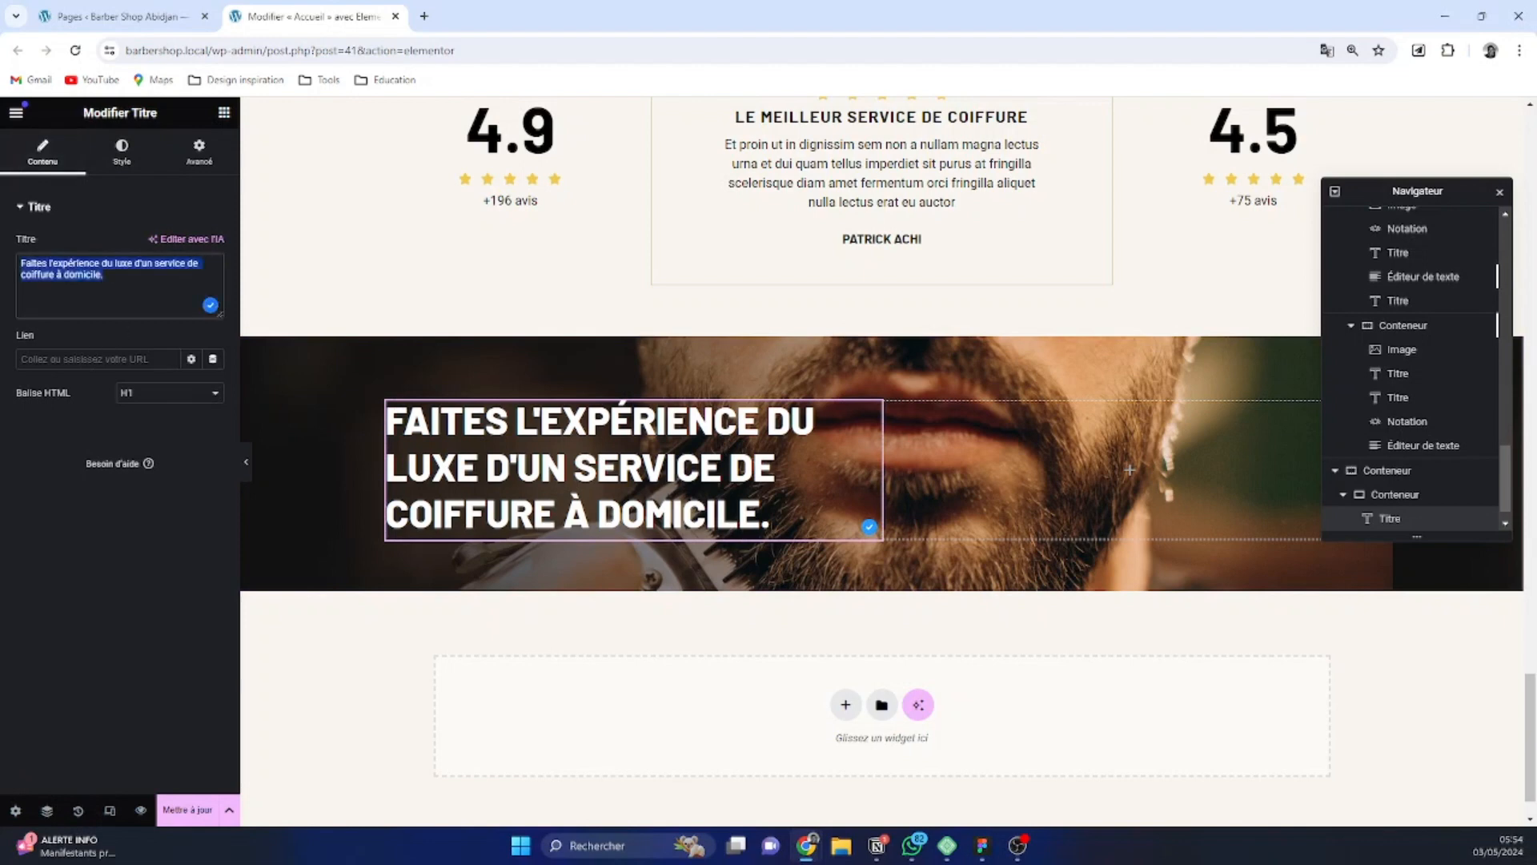
type("Prendre un rendez-vous maintenant")
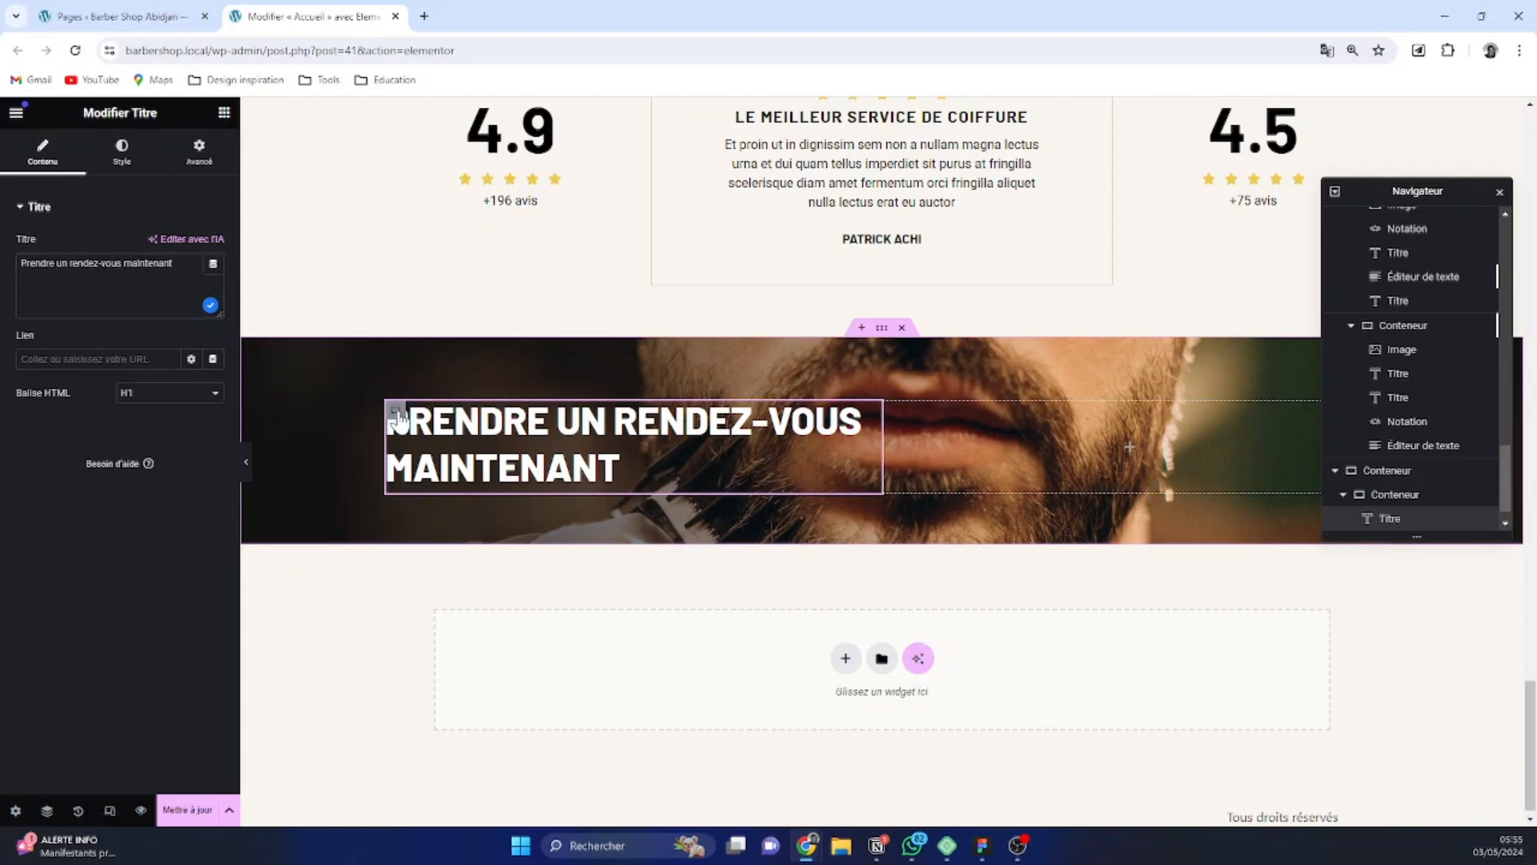
Add a text editor widget under the heading and replace its placeholder with the "Nulla egestas sapien integer" paragraph copied from the Figma design
left_click(395, 410)
left_click(224, 112)
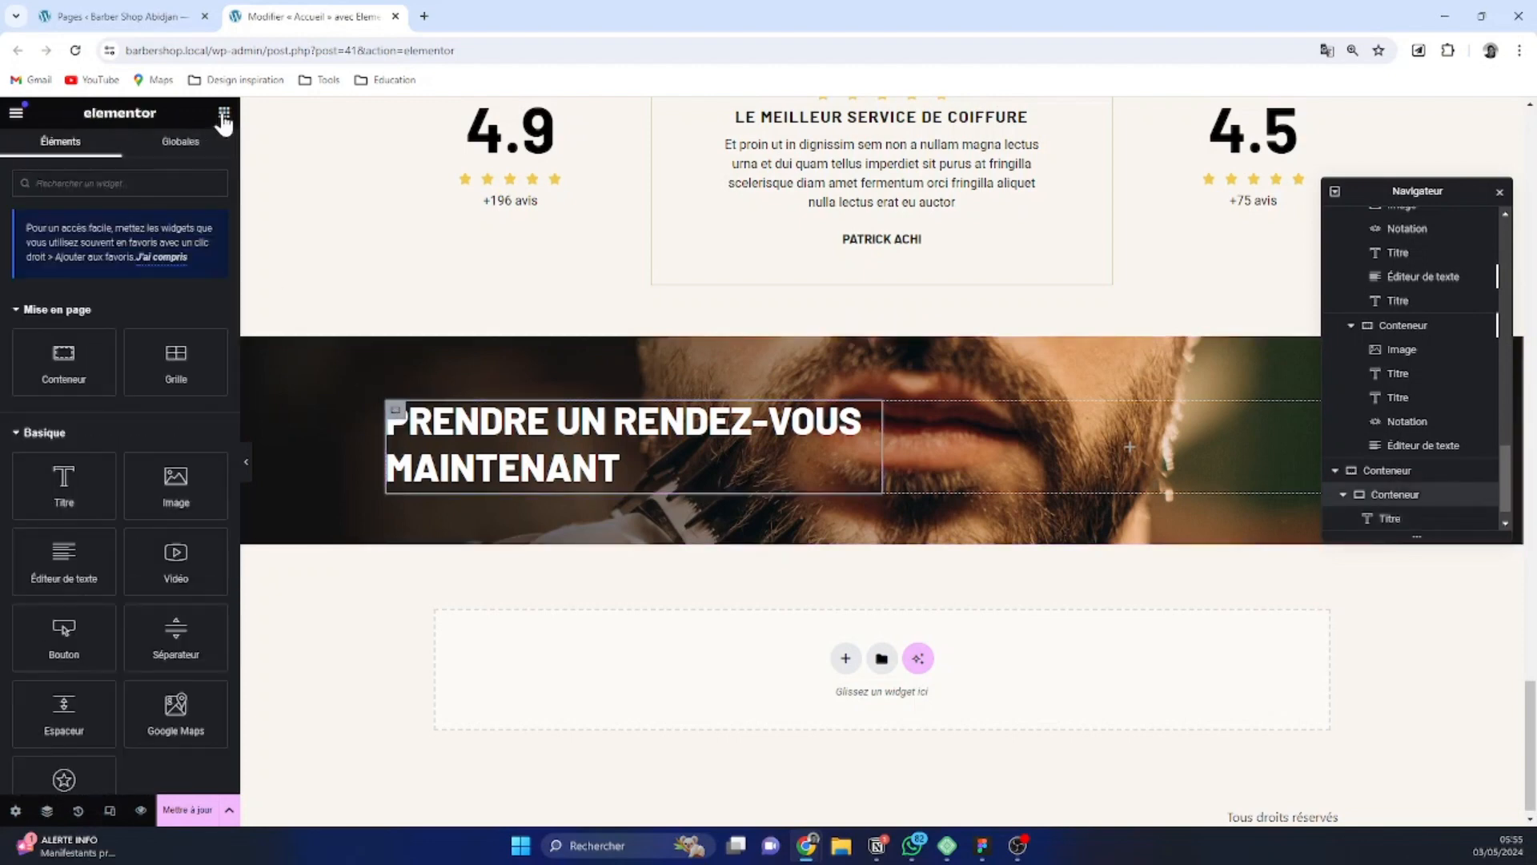
left_click(69, 564)
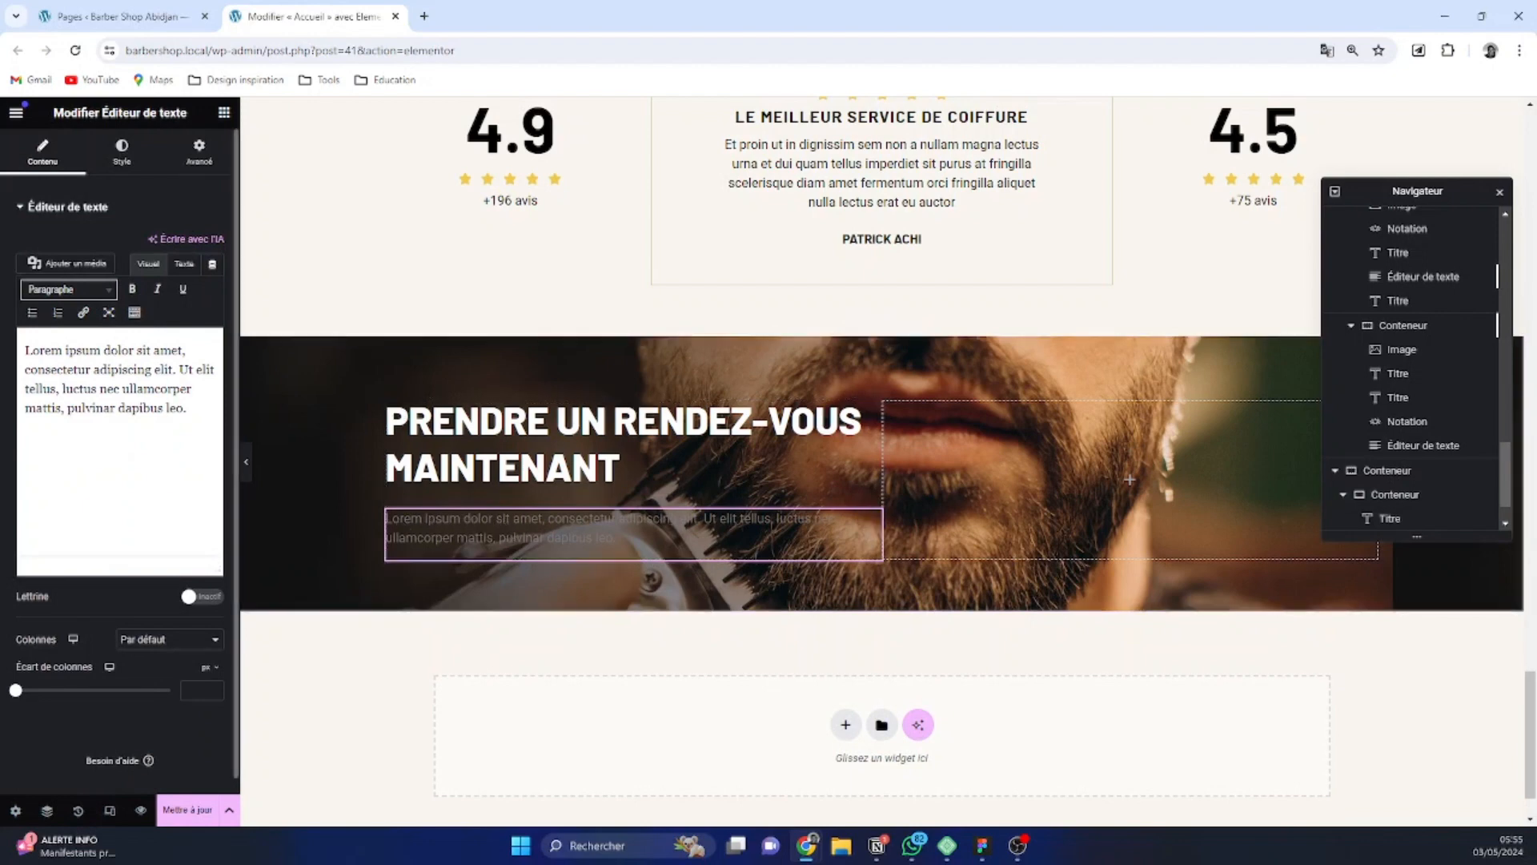
key("alt+Tab")
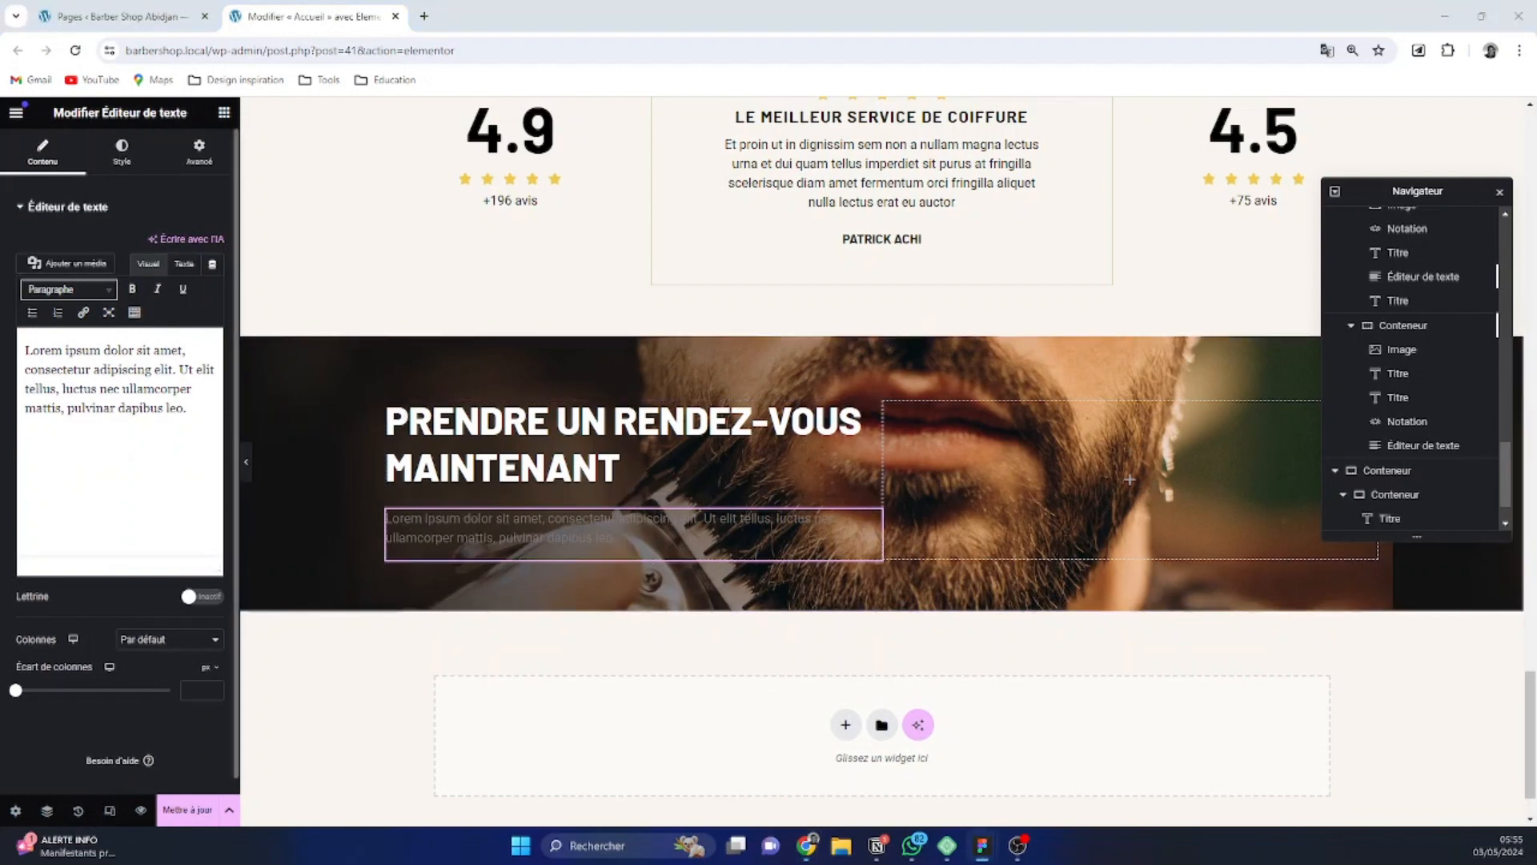
left_click_drag(189, 409, 19, 349)
type("Nulla egestas sapien integer mi fermentum tellus tristique consequat pulvinar sagittis adipiscing egestas purus et mi tempus semper id vel orci eu magna in senectus sit eget justo")
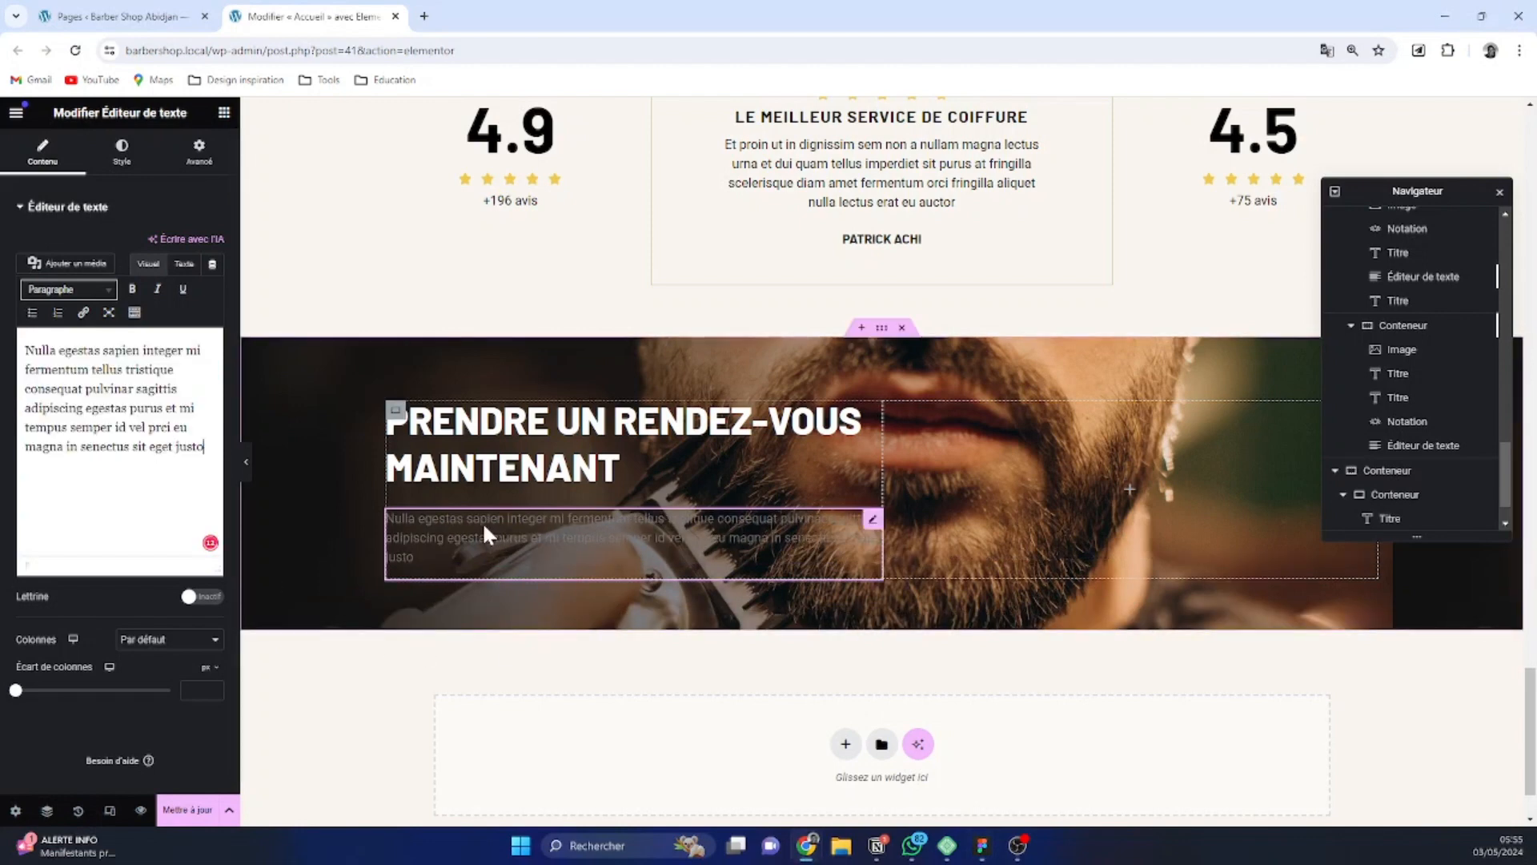
Set the new paragraph's text colour to the global white
left_click(122, 150)
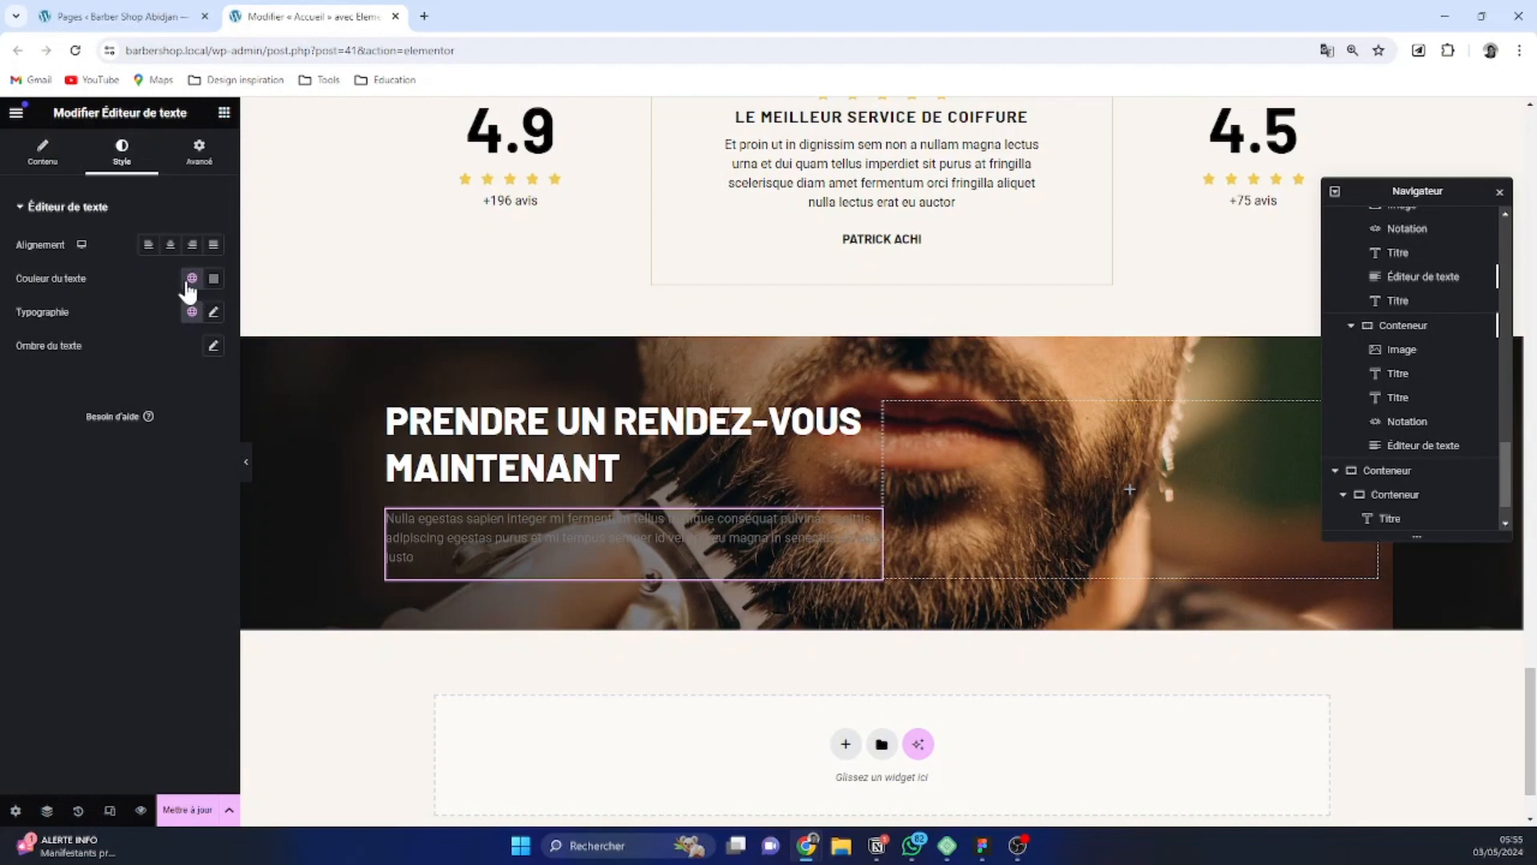
left_click(192, 278)
left_click(91, 480)
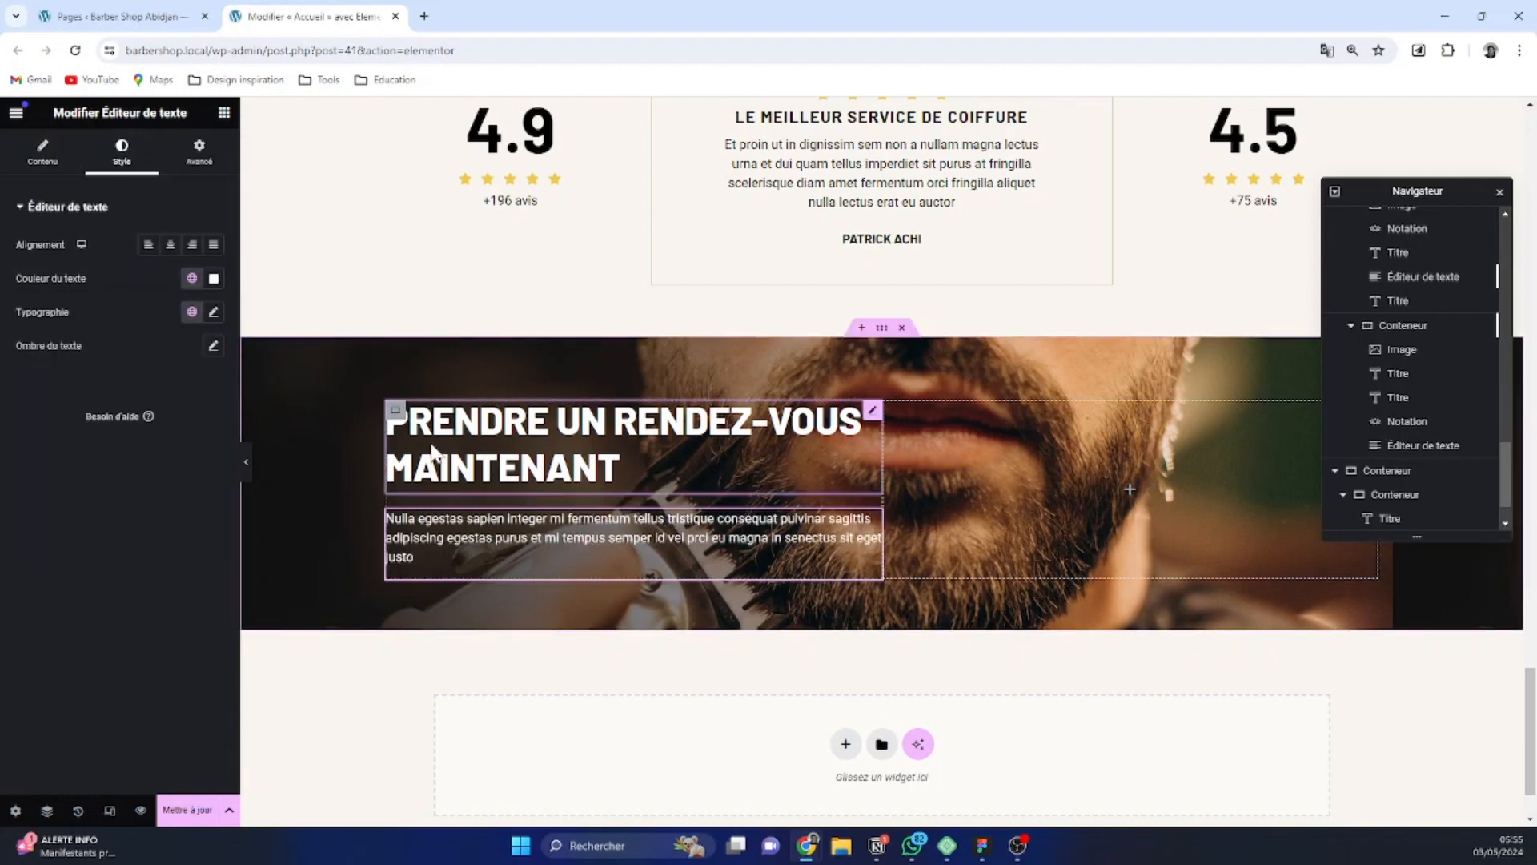
Add a nested container below the paragraph in the left column and place an image widget inside it
left_click(396, 412)
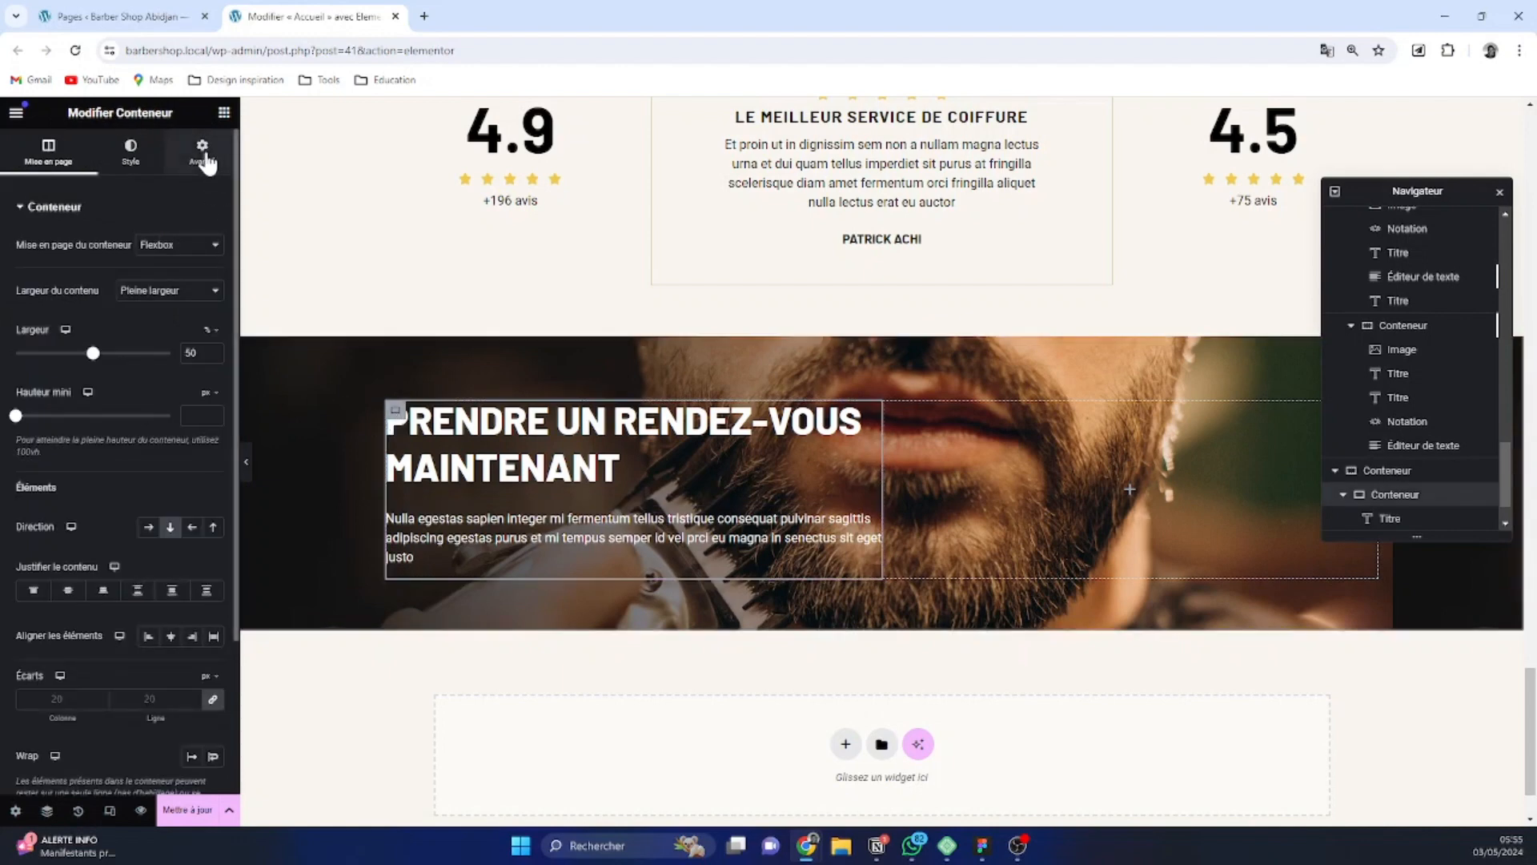
left_click(202, 150)
left_click(224, 114)
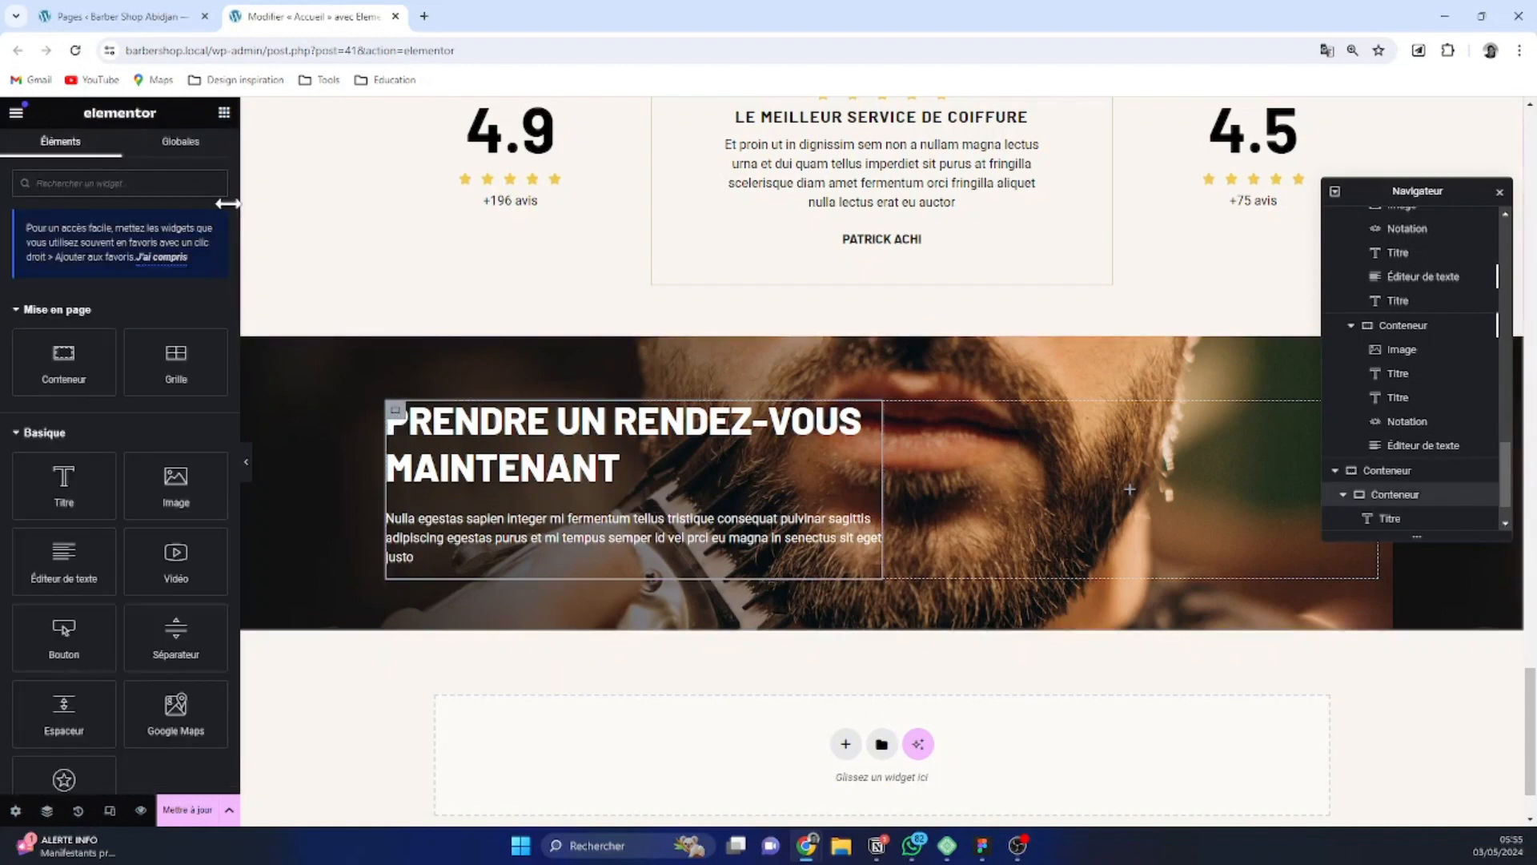
left_click(69, 362)
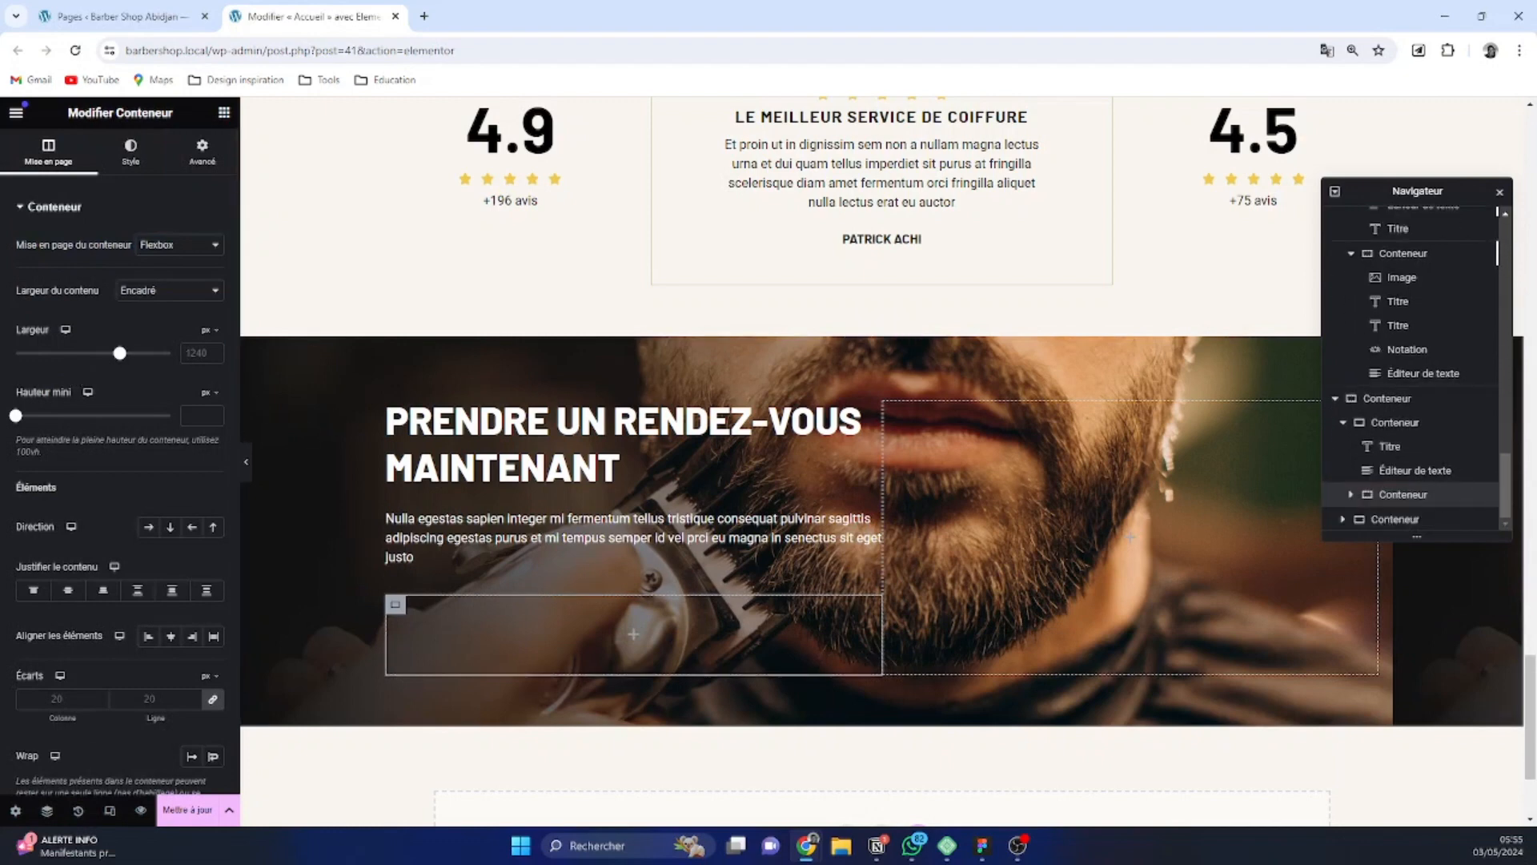
left_click(220, 112)
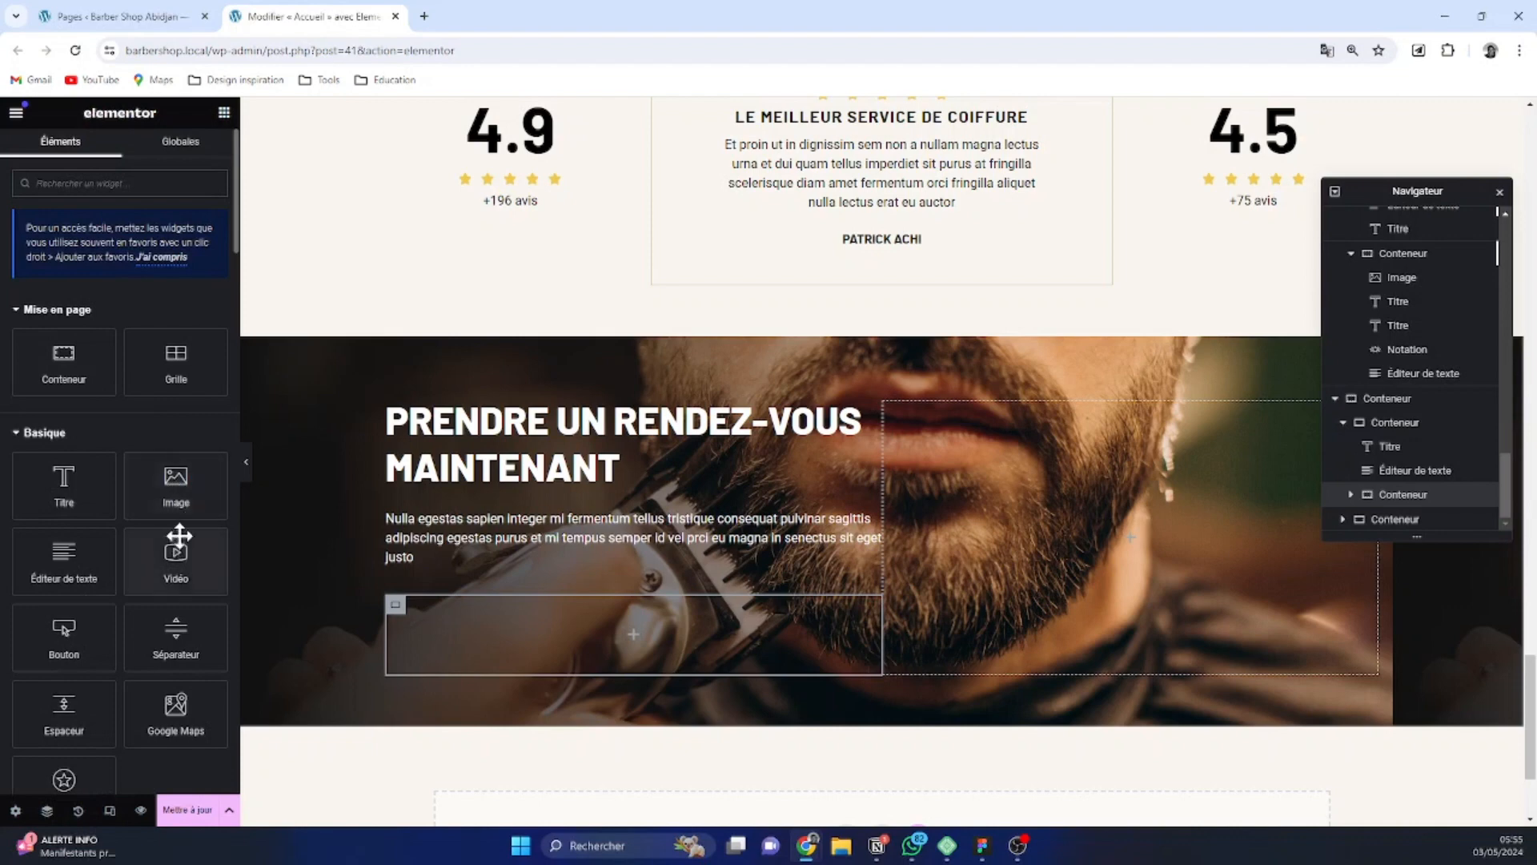
left_click(176, 488)
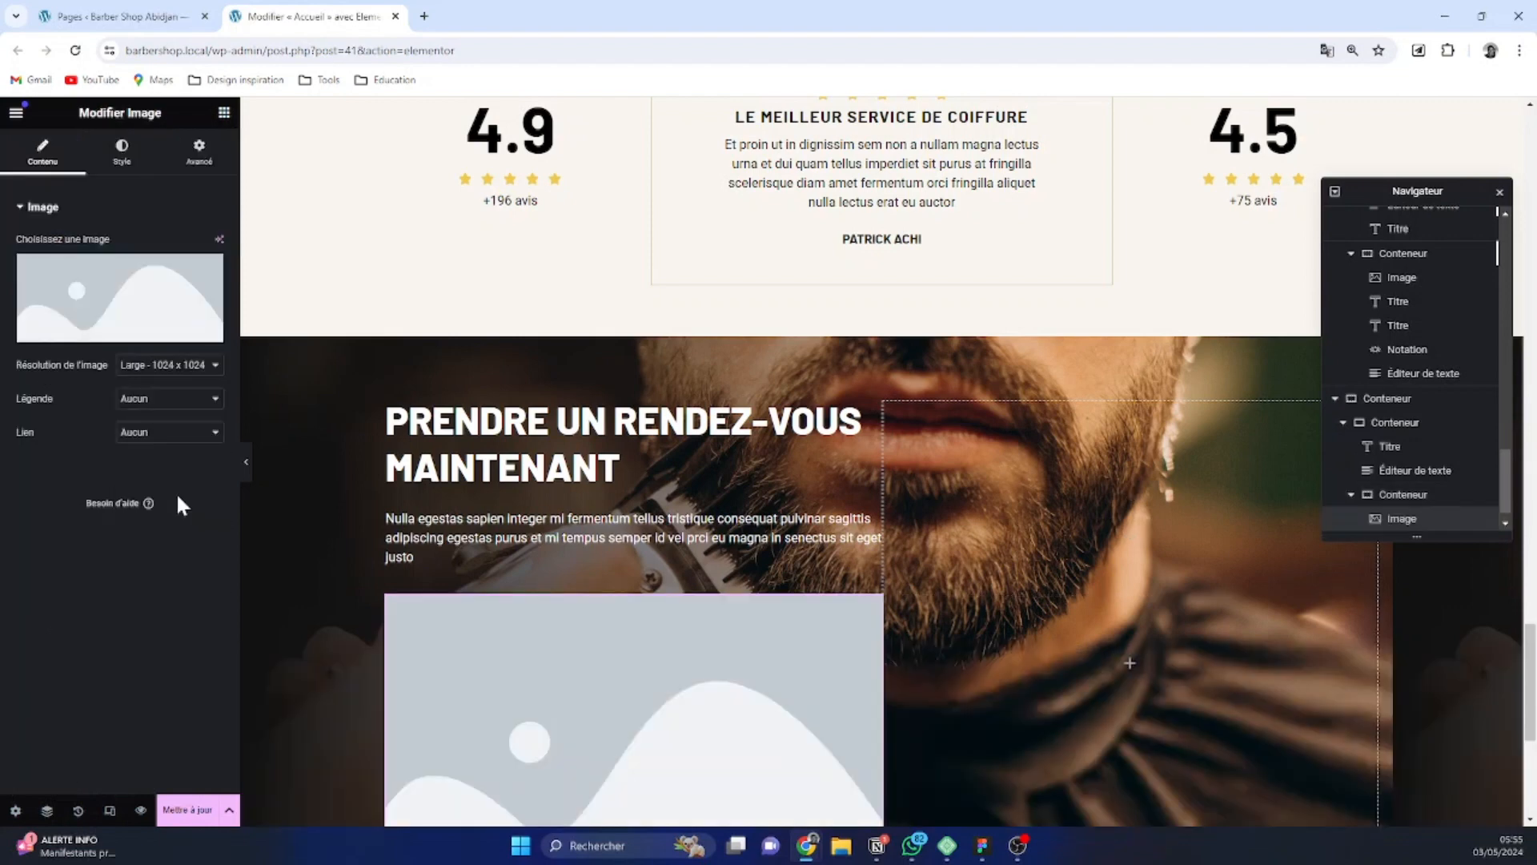
Add an inner container after the image widget in the nested container and insert a heading widget in it
left_click(1371, 496)
left_click(225, 119)
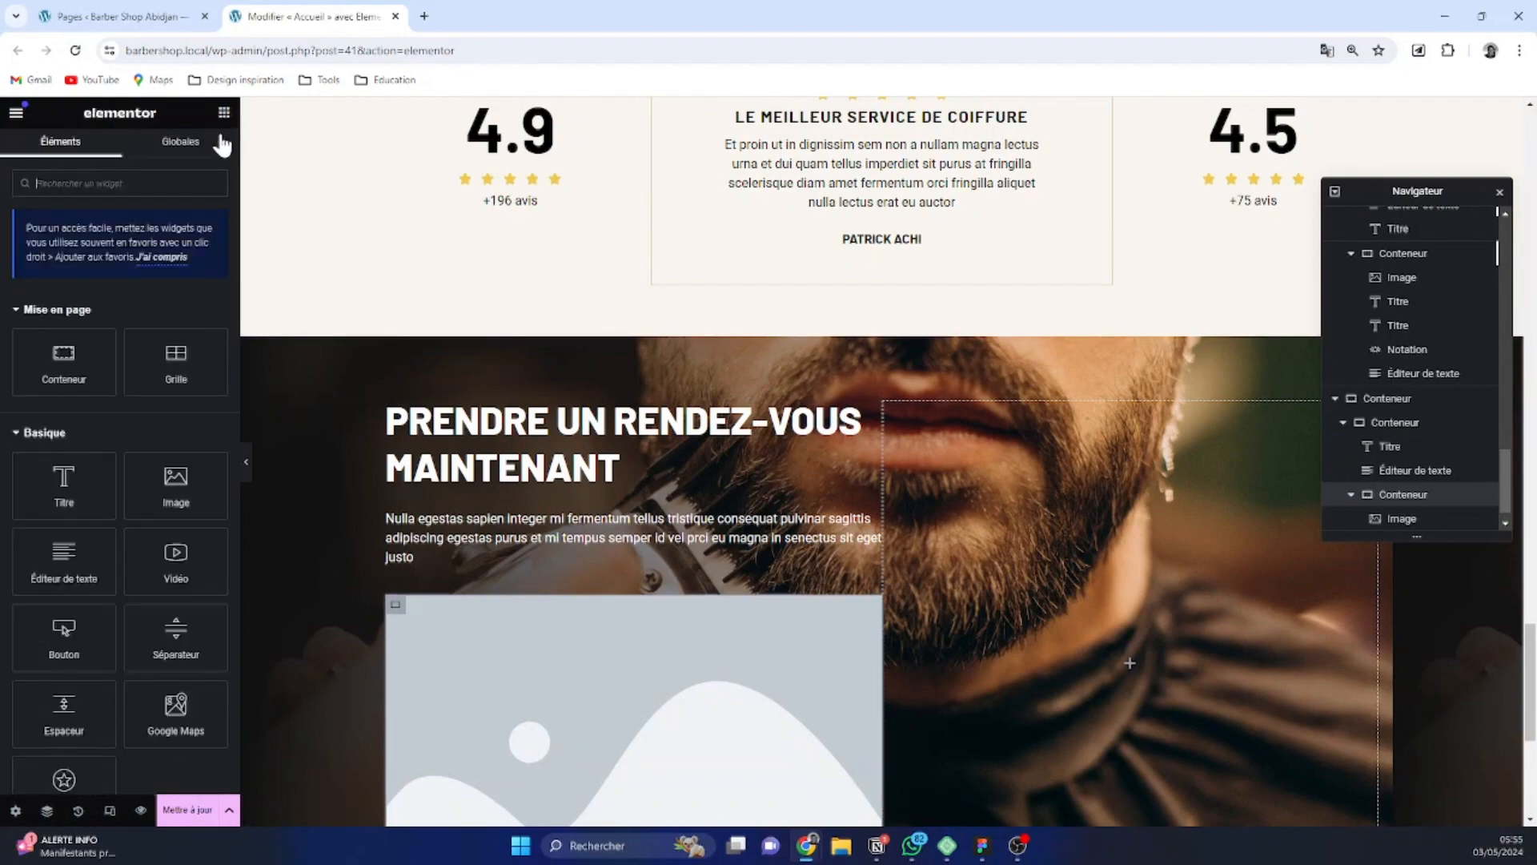
left_click(72, 370)
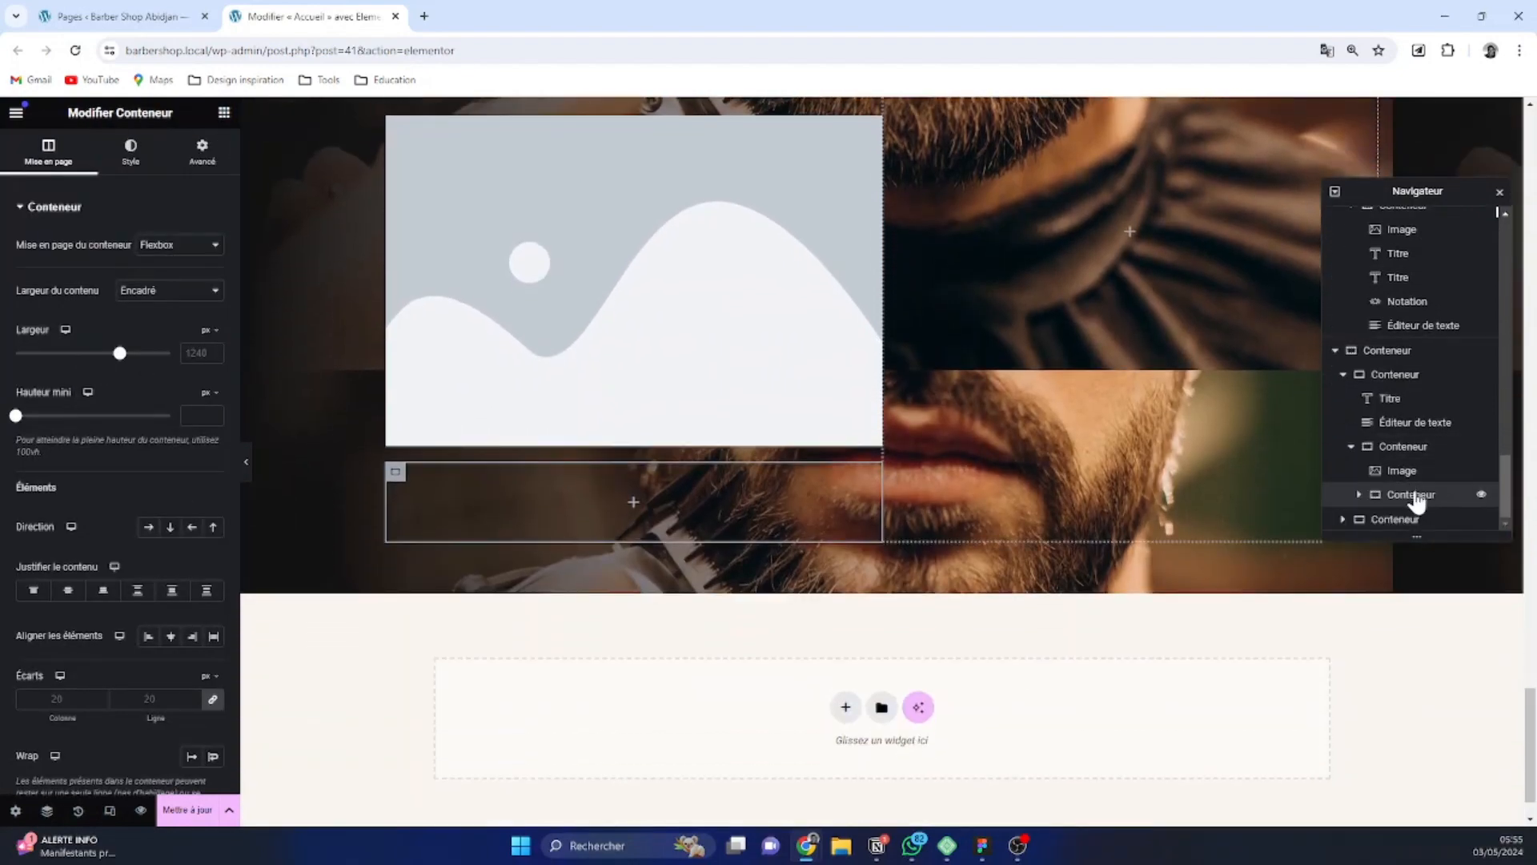
left_click(224, 113)
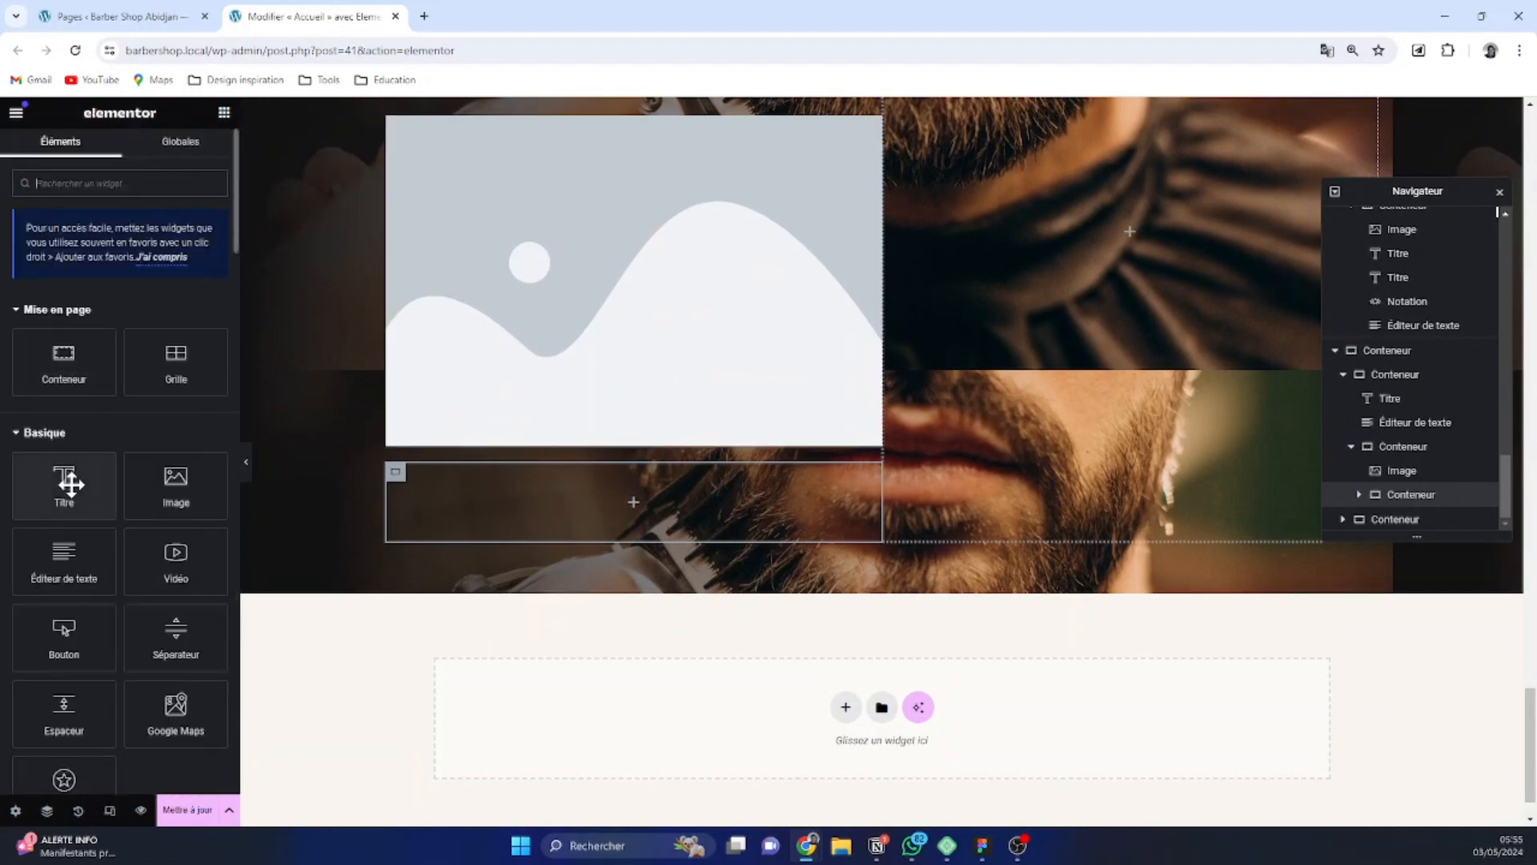
left_click(71, 482)
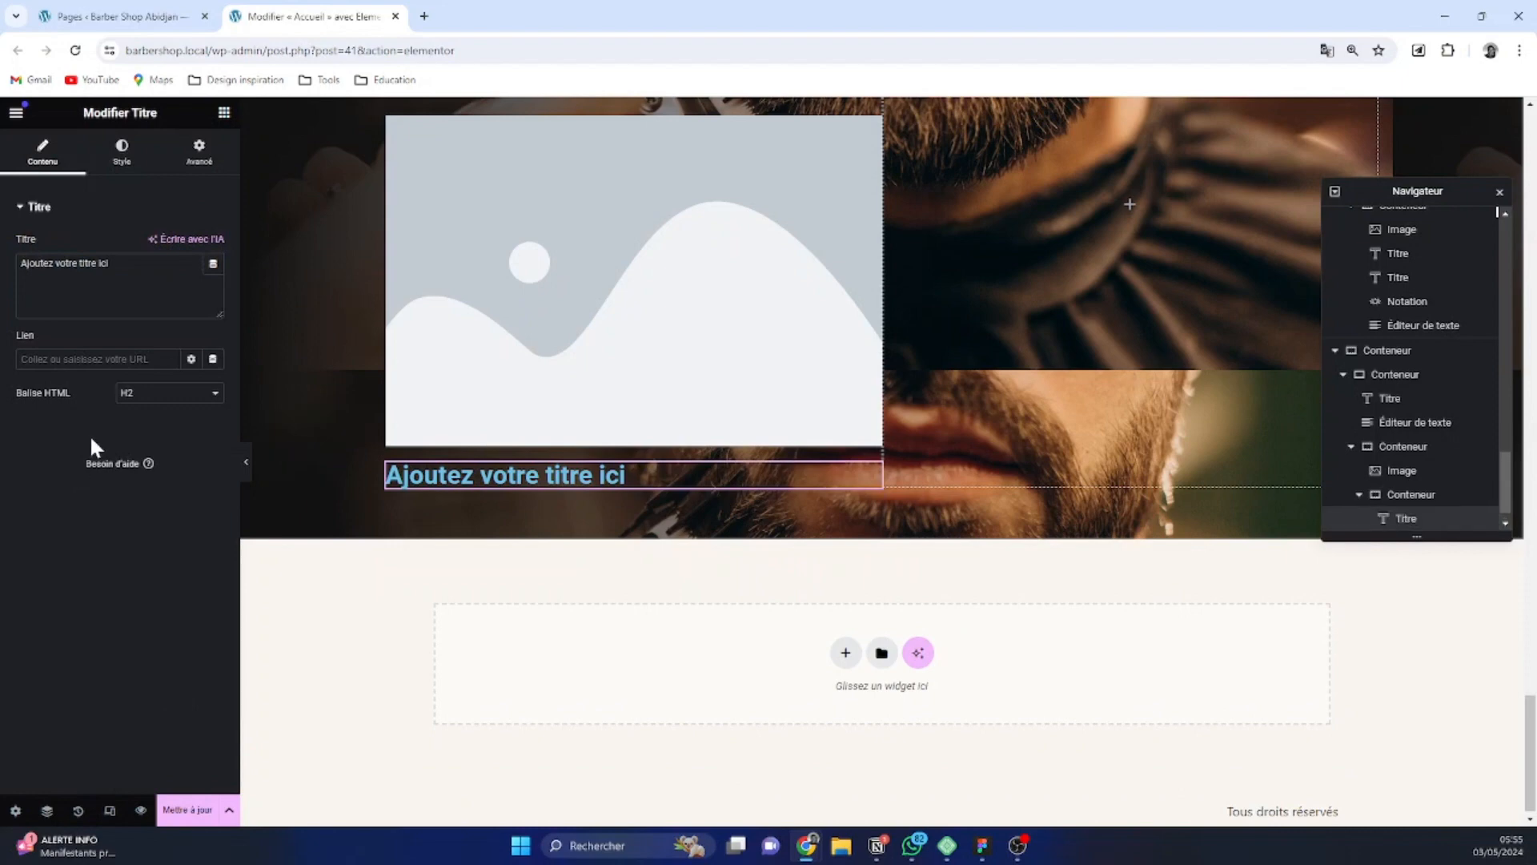
Add a text editor widget below the placeholder heading in the innermost container
left_click(225, 113)
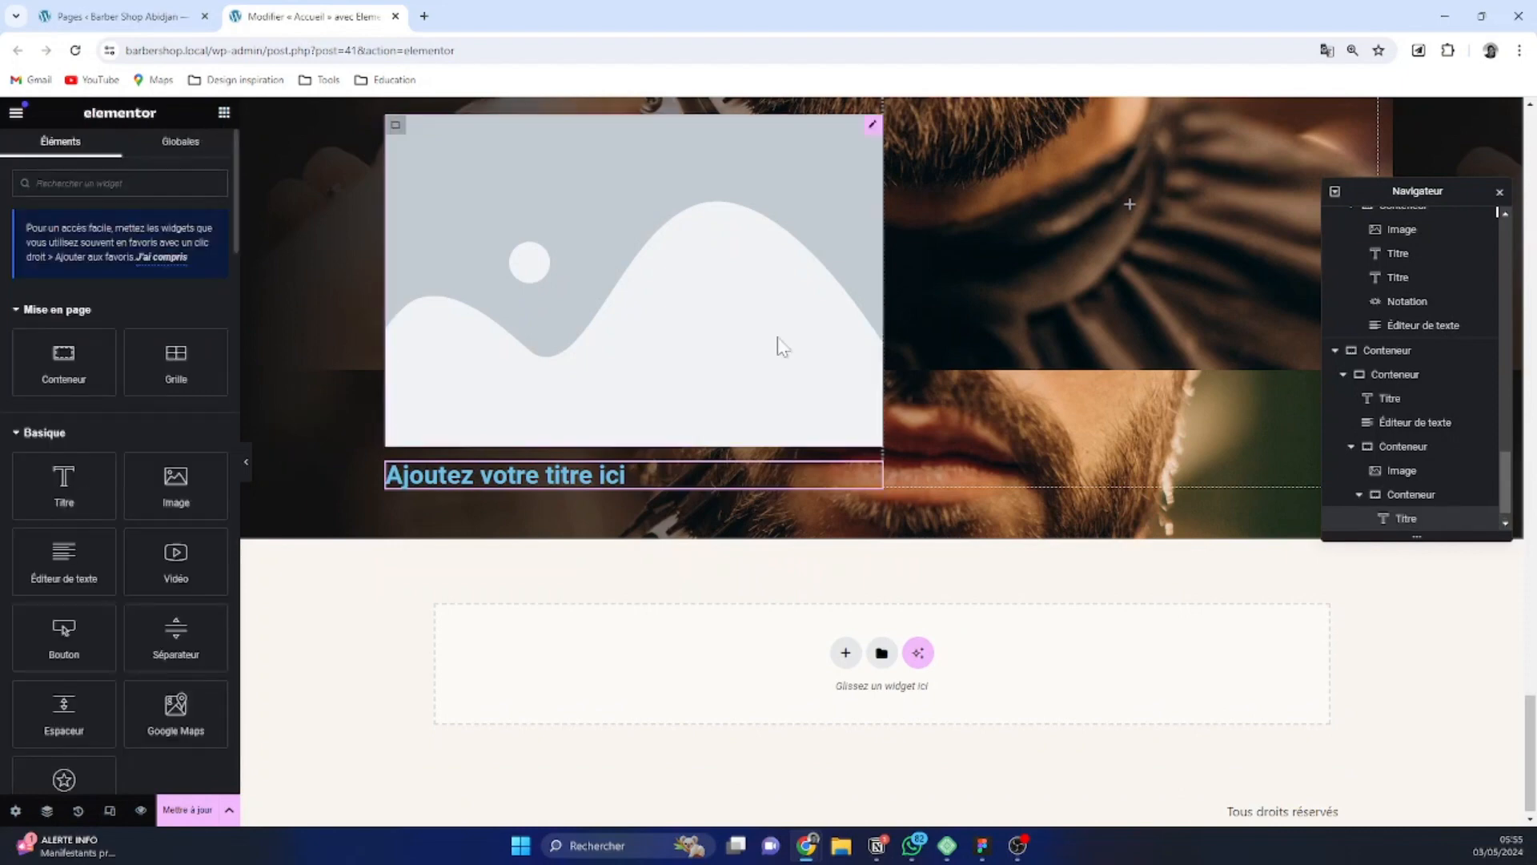
left_click(1428, 497)
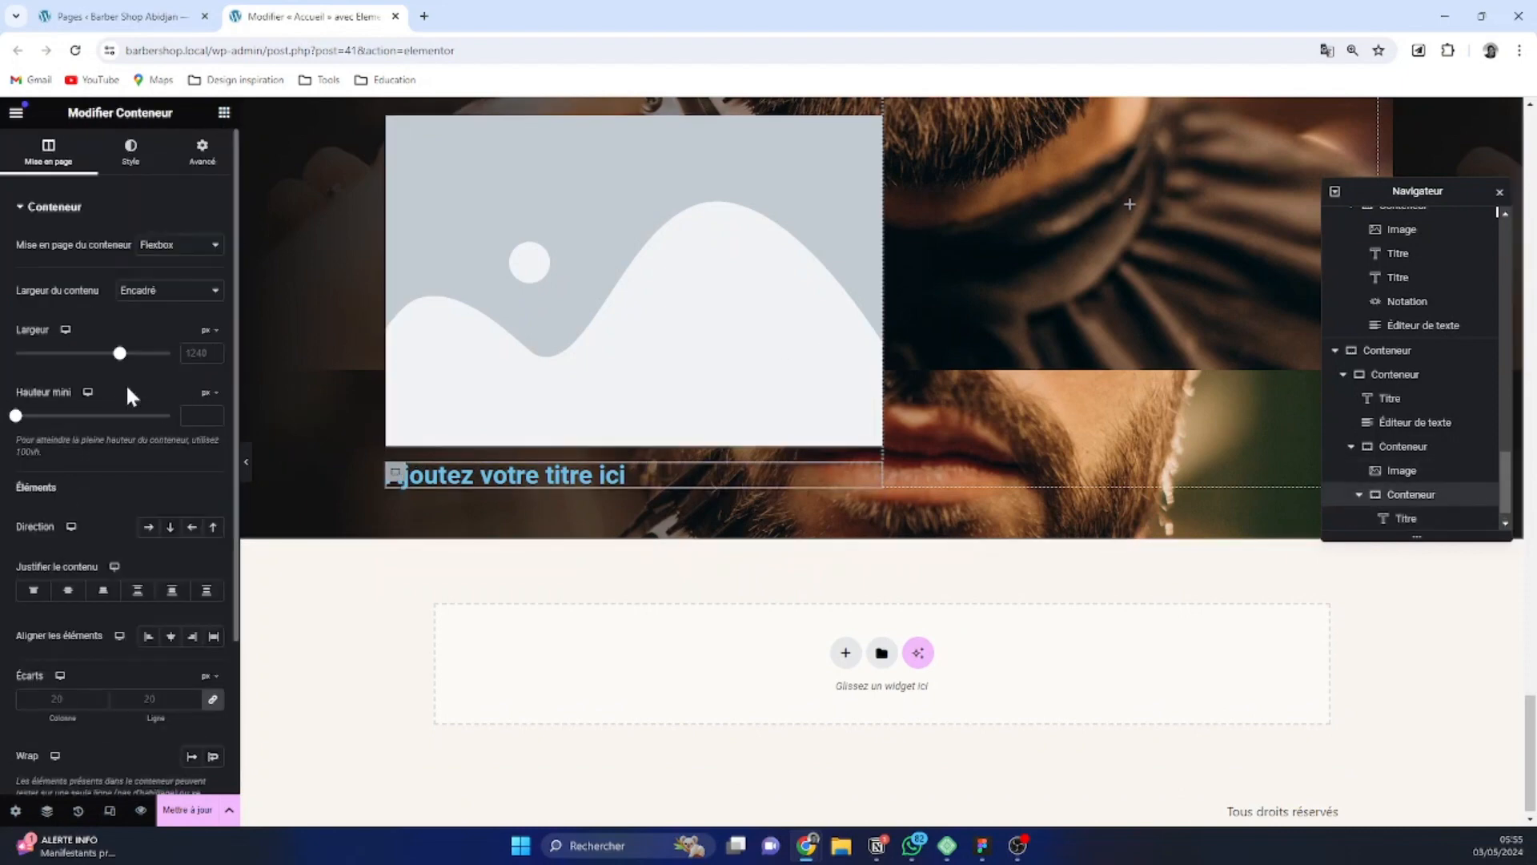
left_click(224, 112)
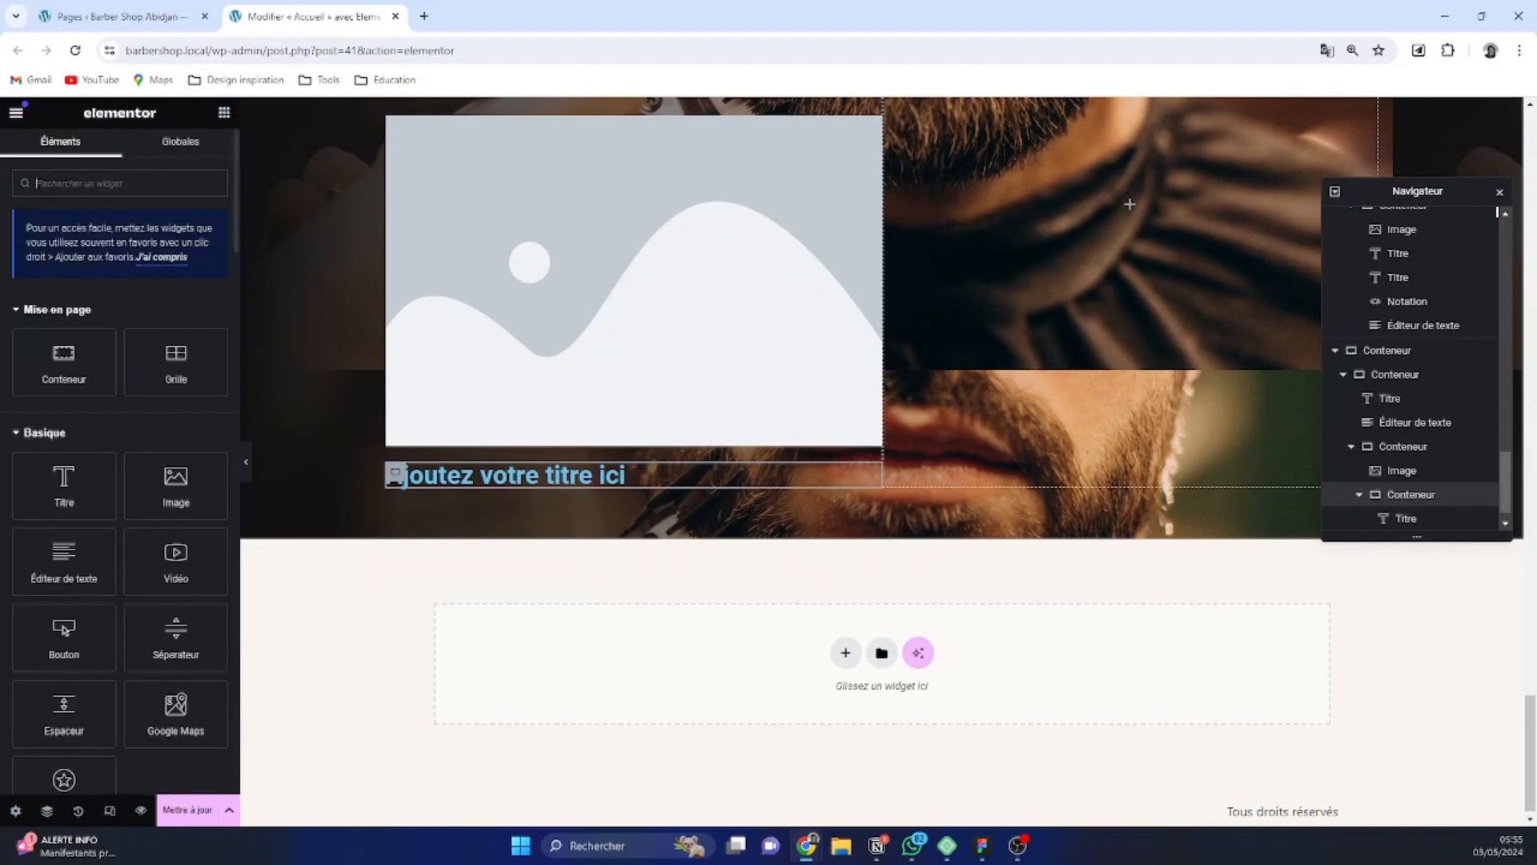
left_click_drag(58, 556, 323, 498)
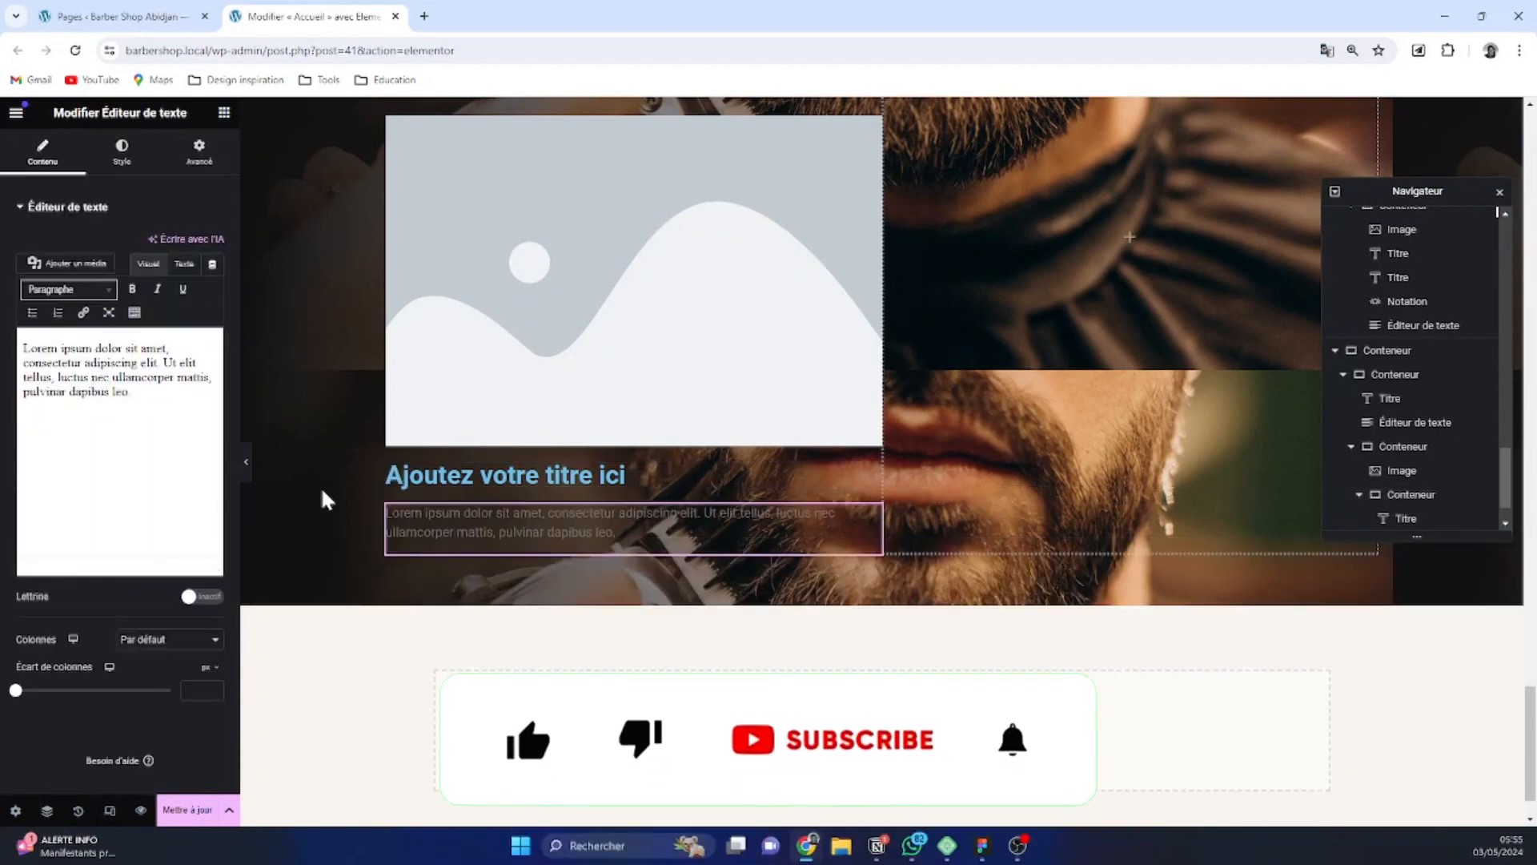
Lay out the nested contact container as a horizontal row and set its image to the phone icon Appelez-nous-icon.png
left_click(1393, 447)
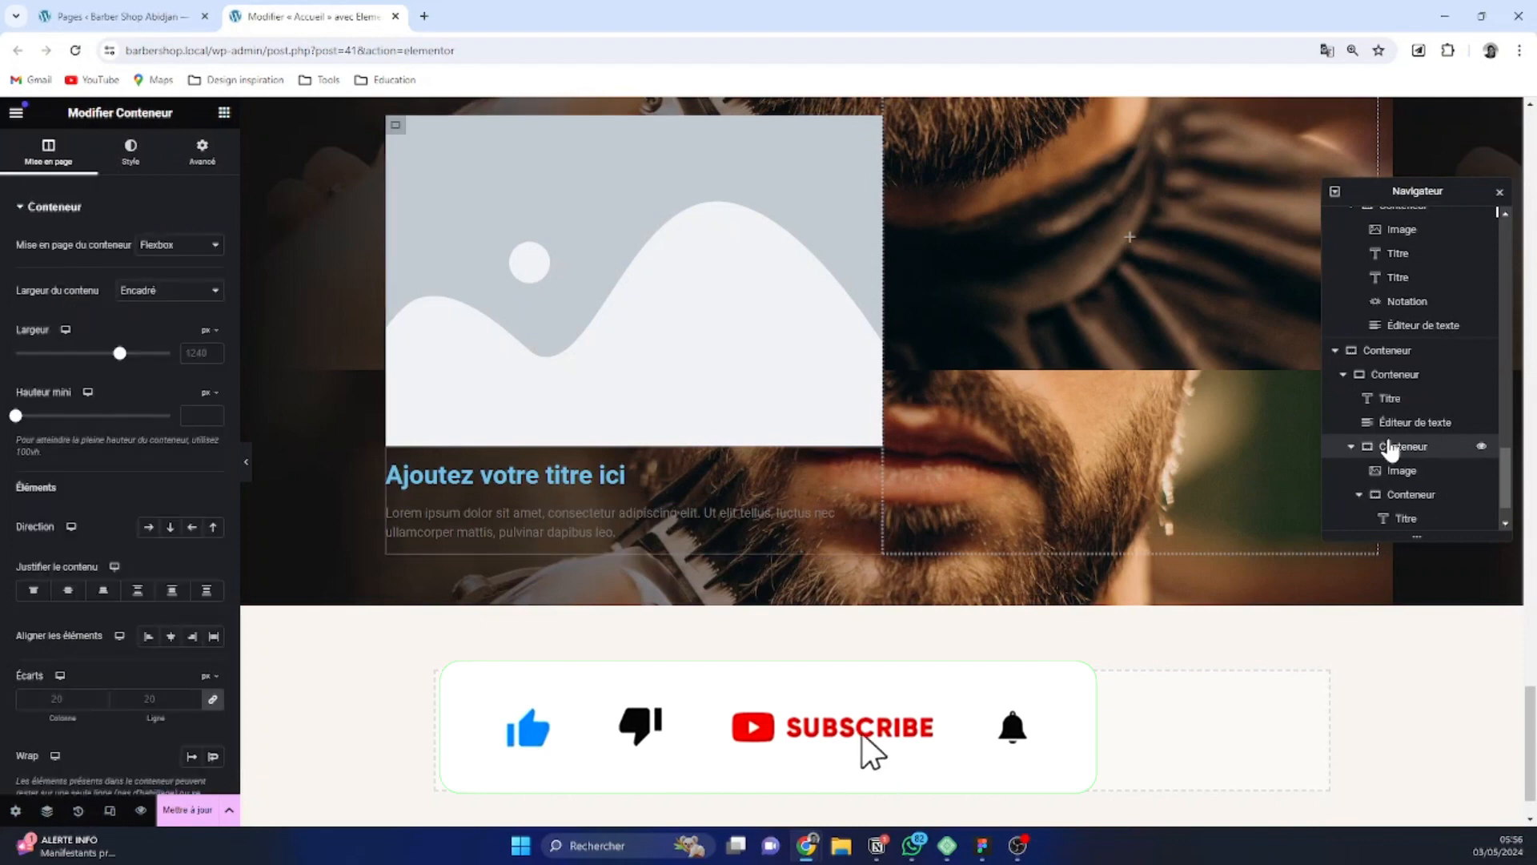
left_click(148, 528)
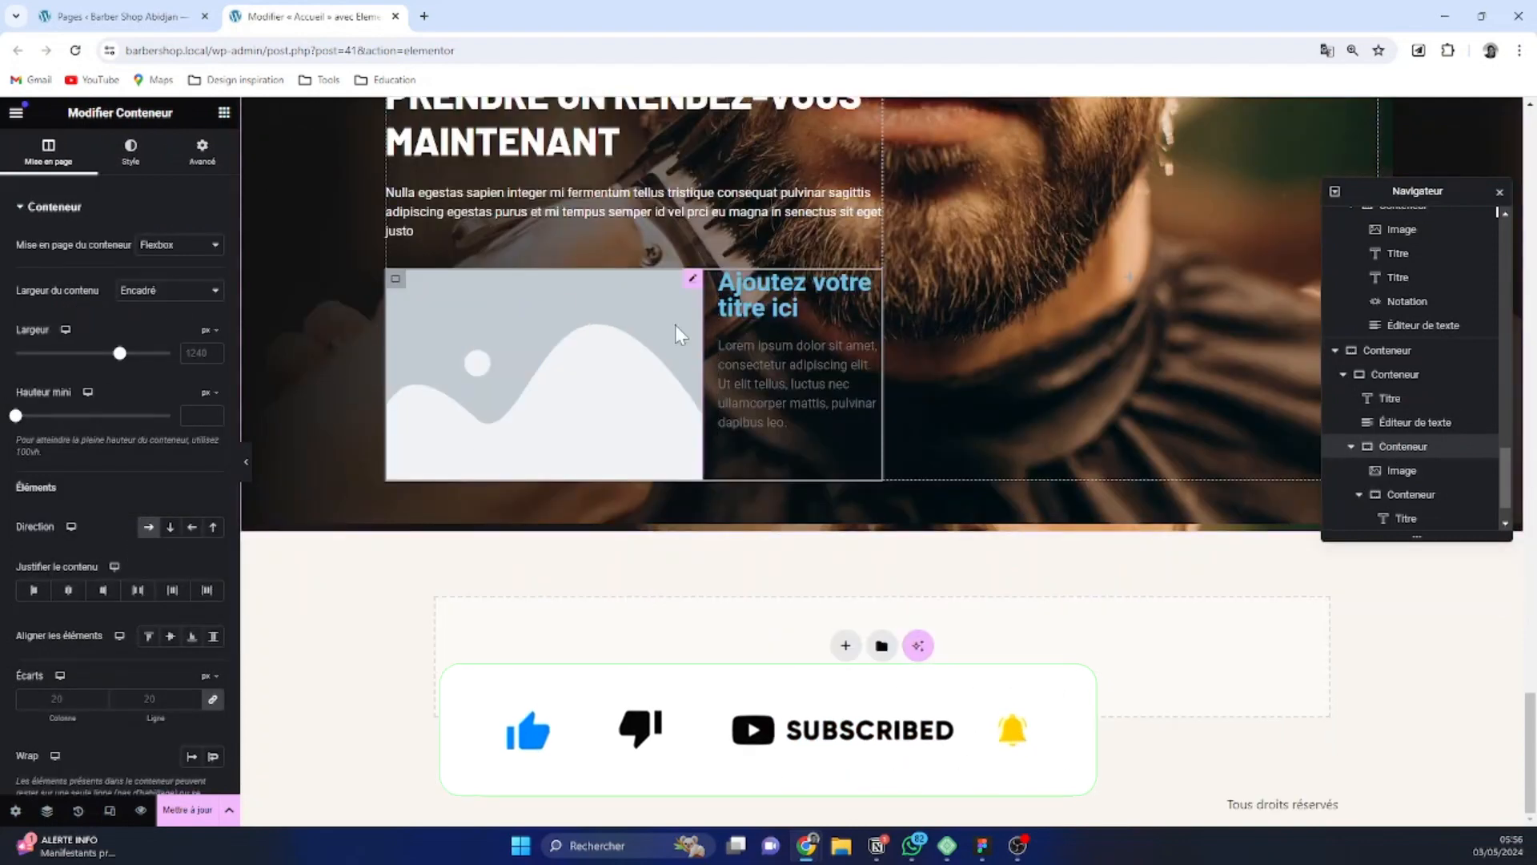
left_click(582, 329)
left_click(143, 324)
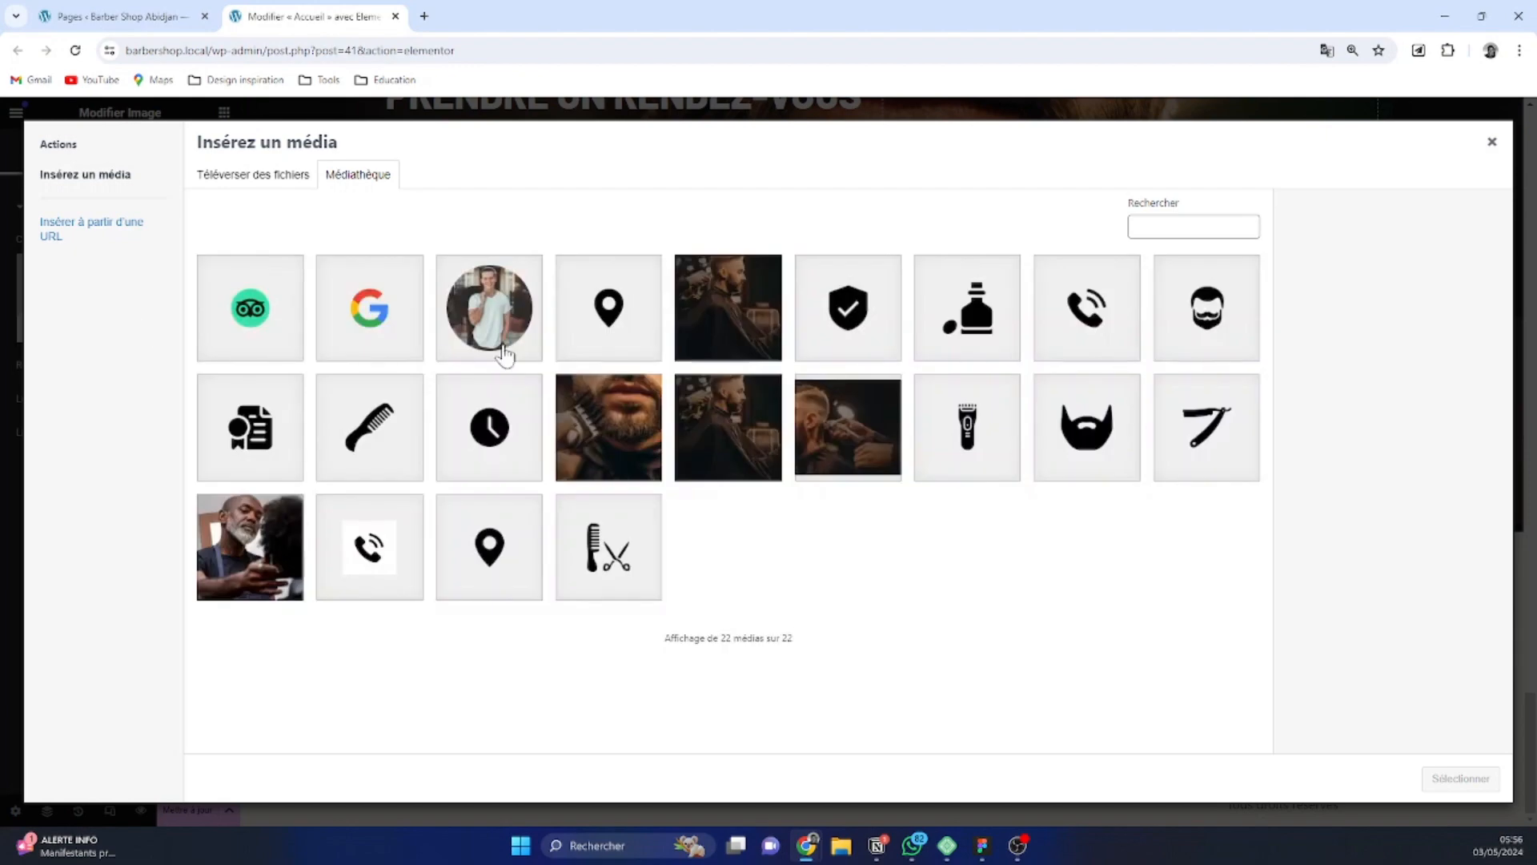
left_click(373, 546)
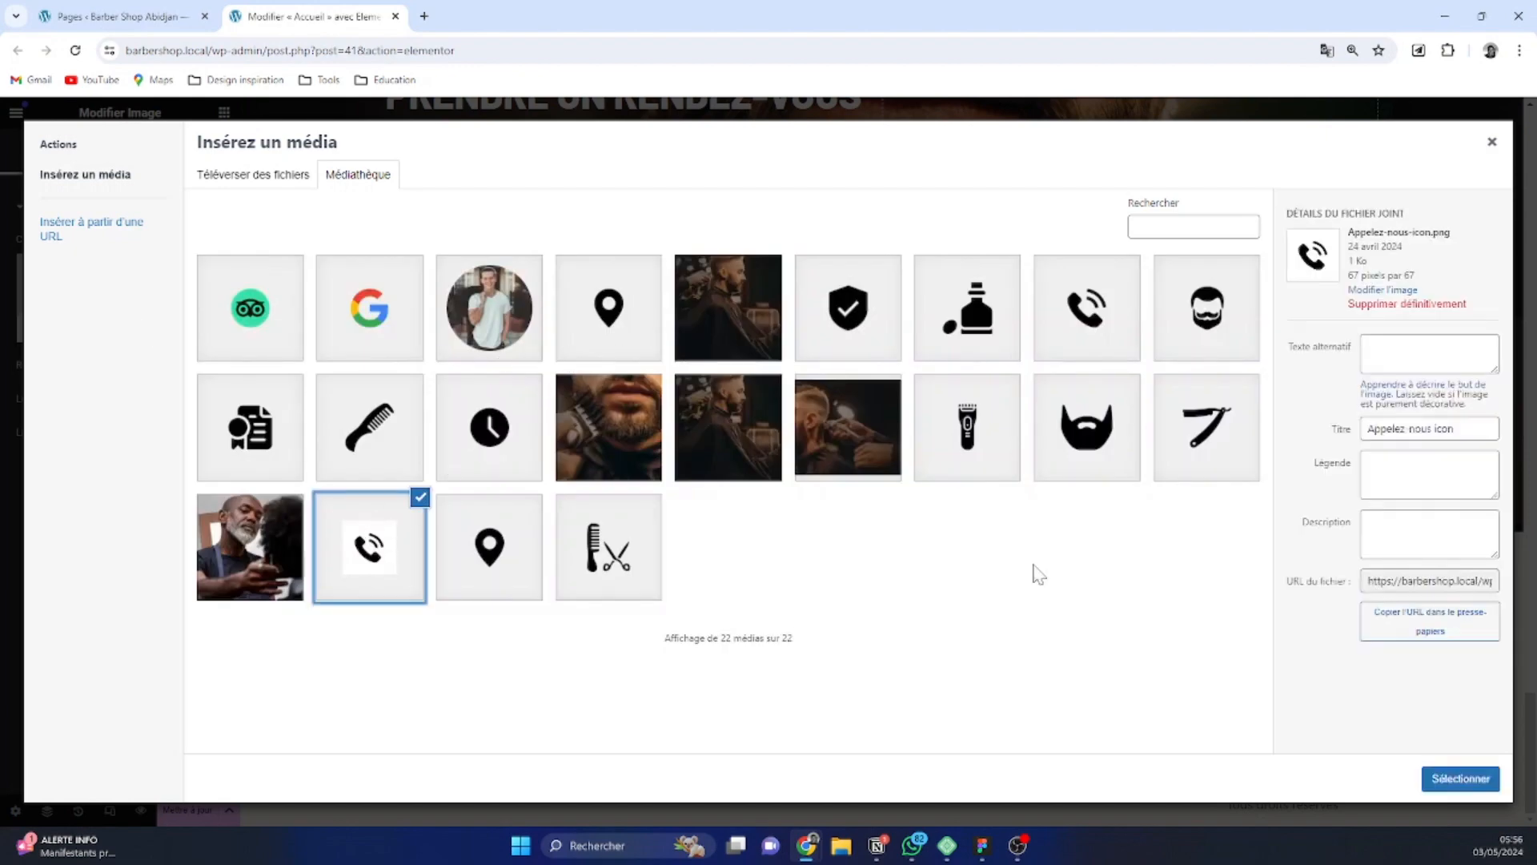
left_click(1461, 779)
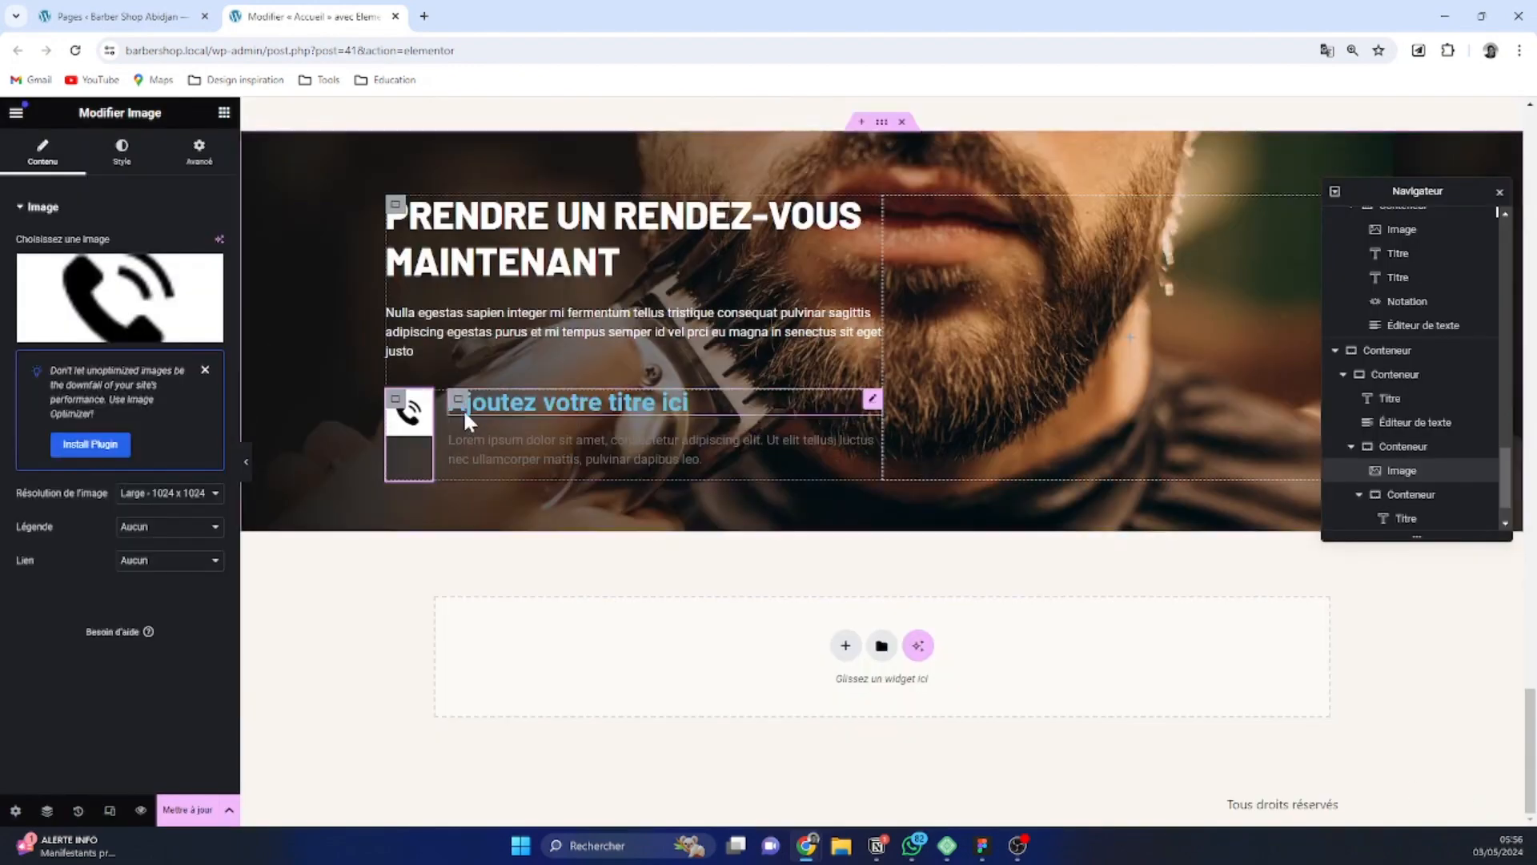
Replace the placeholder heading beside the phone icon with the text "Appelez nous"
left_click(498, 406)
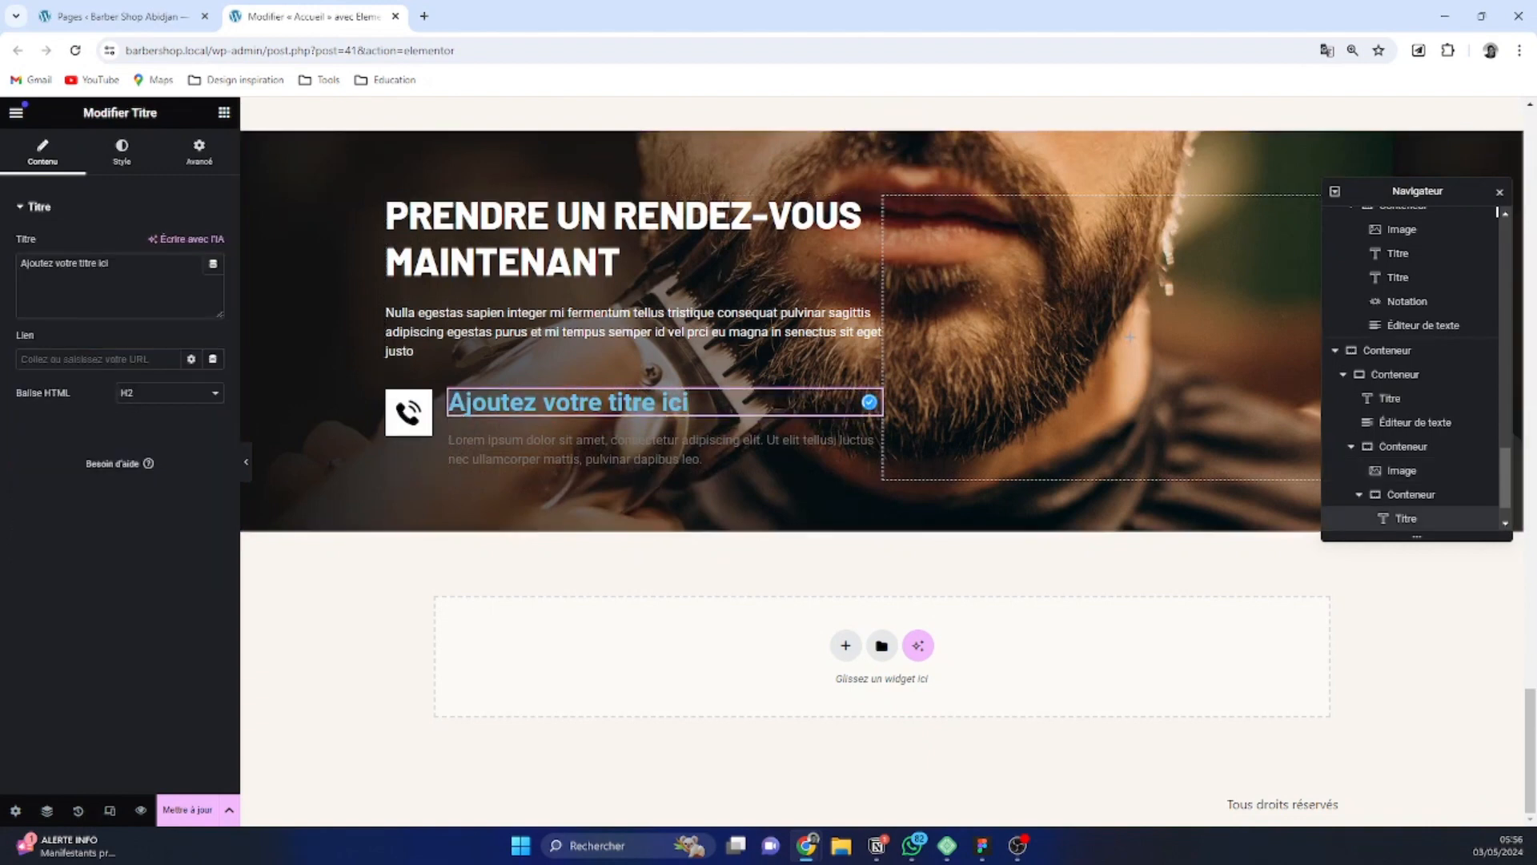
key("ctrl+a")
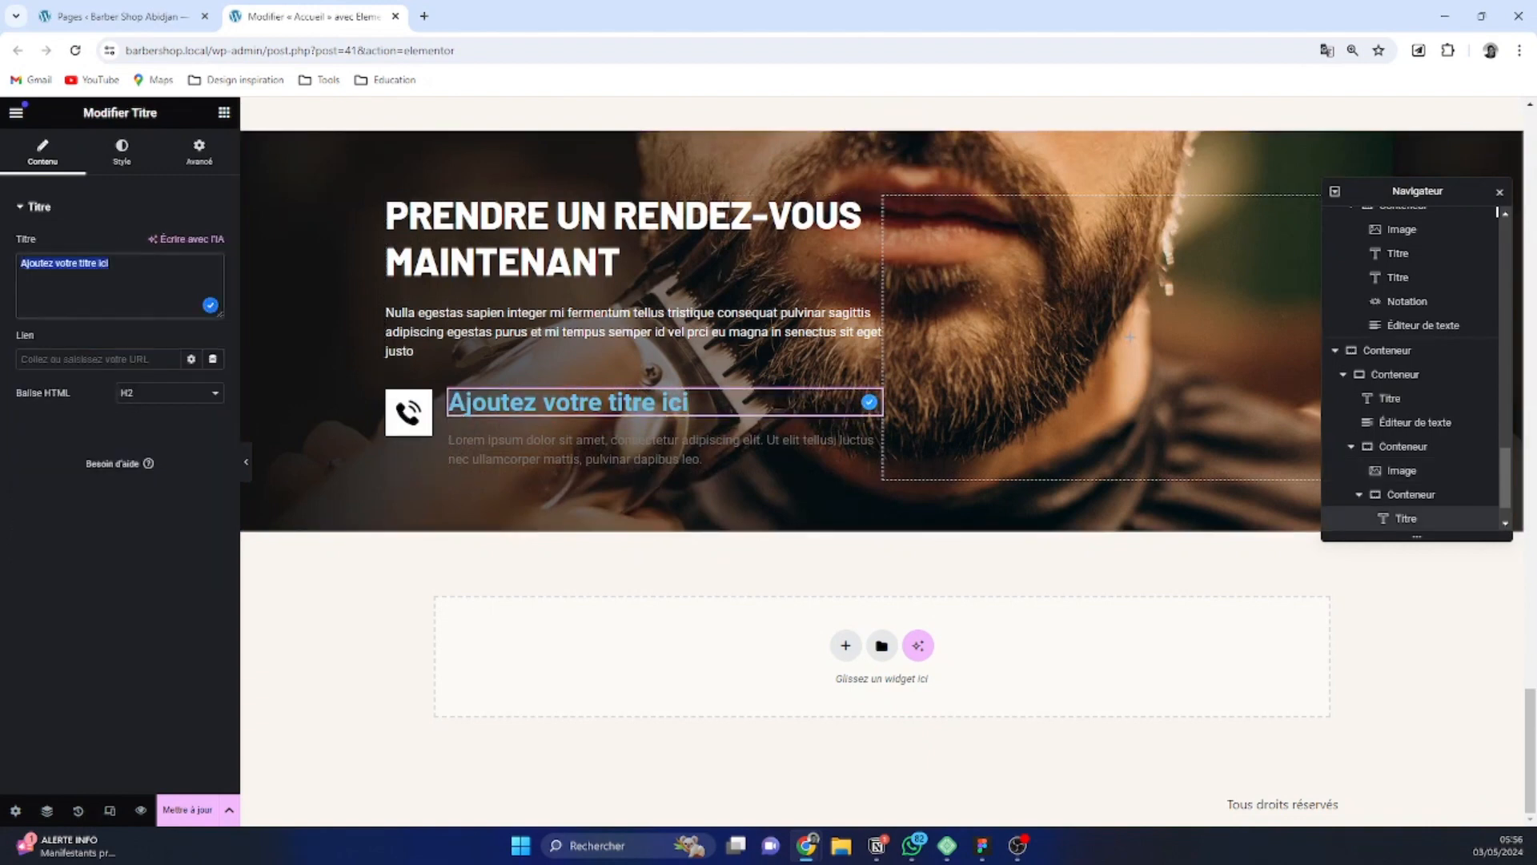
type("Appelez nous")
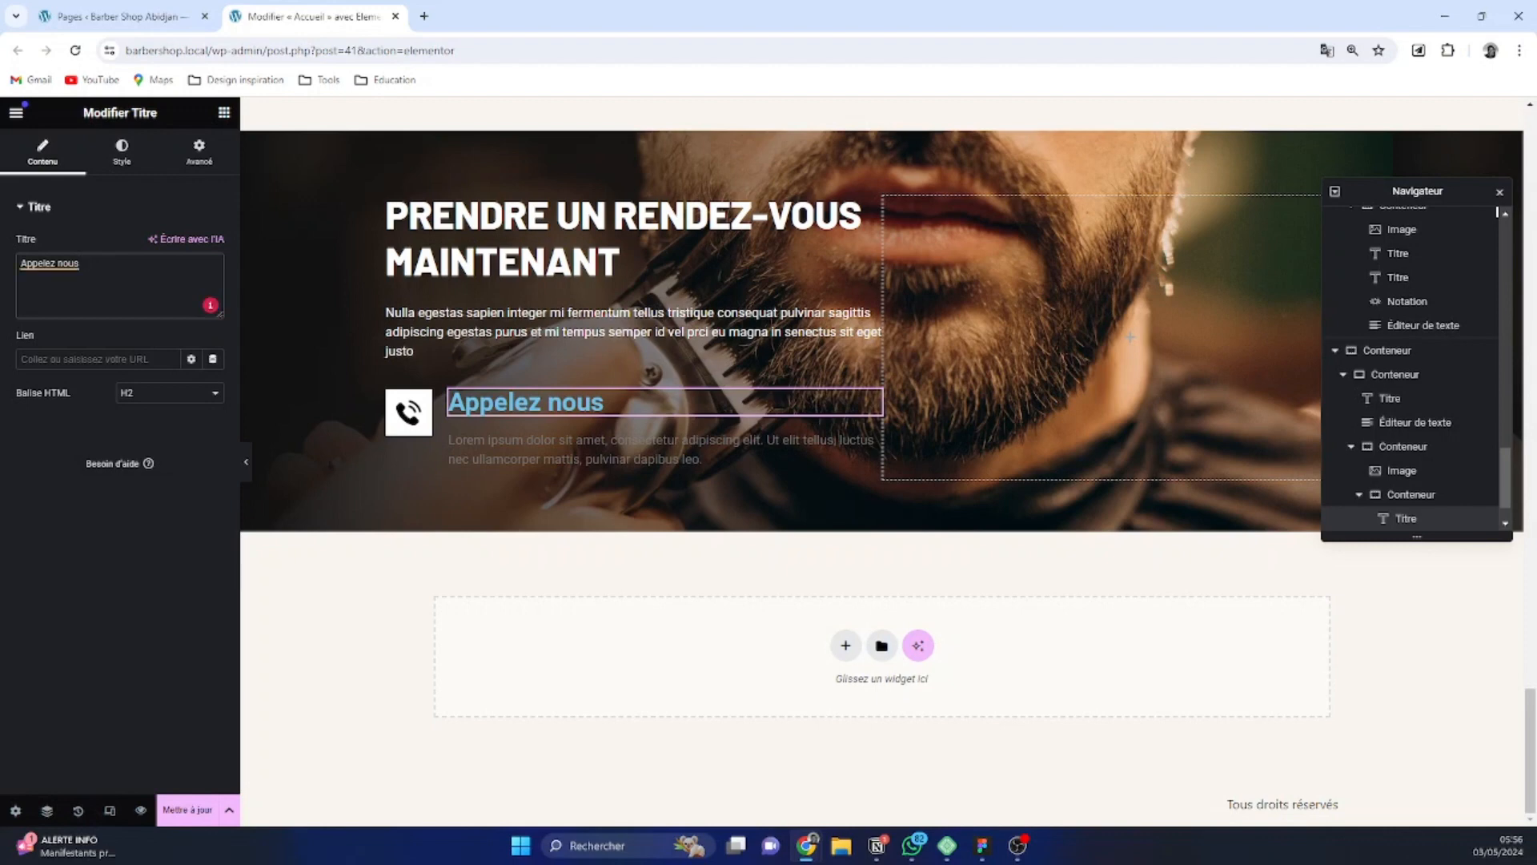
Replace the placeholder paragraph under the "Appelez nous" heading with the phone number from the Figma design
key("alt+Tab")
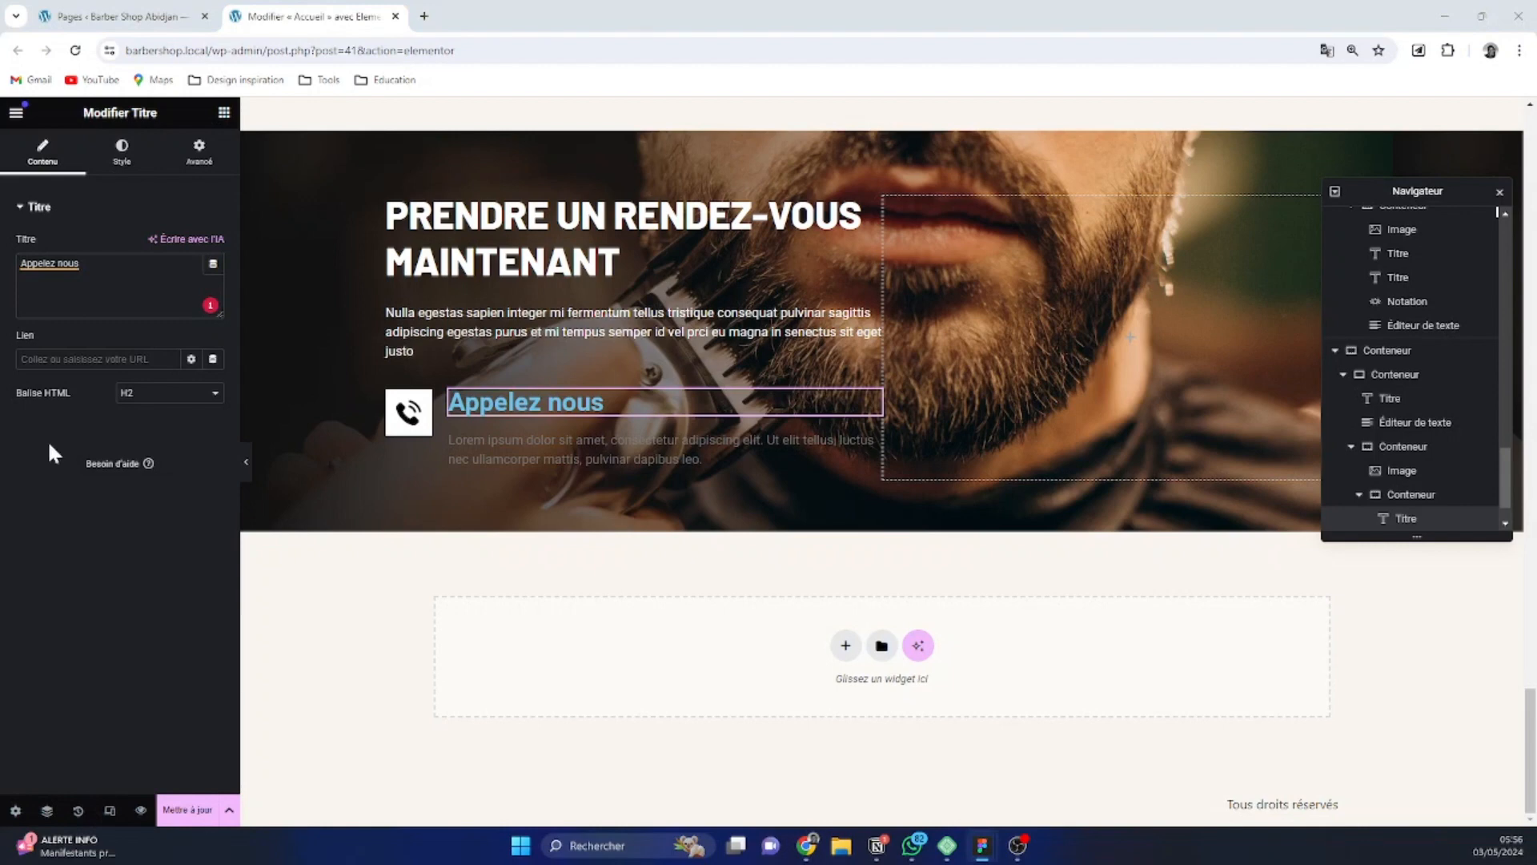
left_click(550, 456)
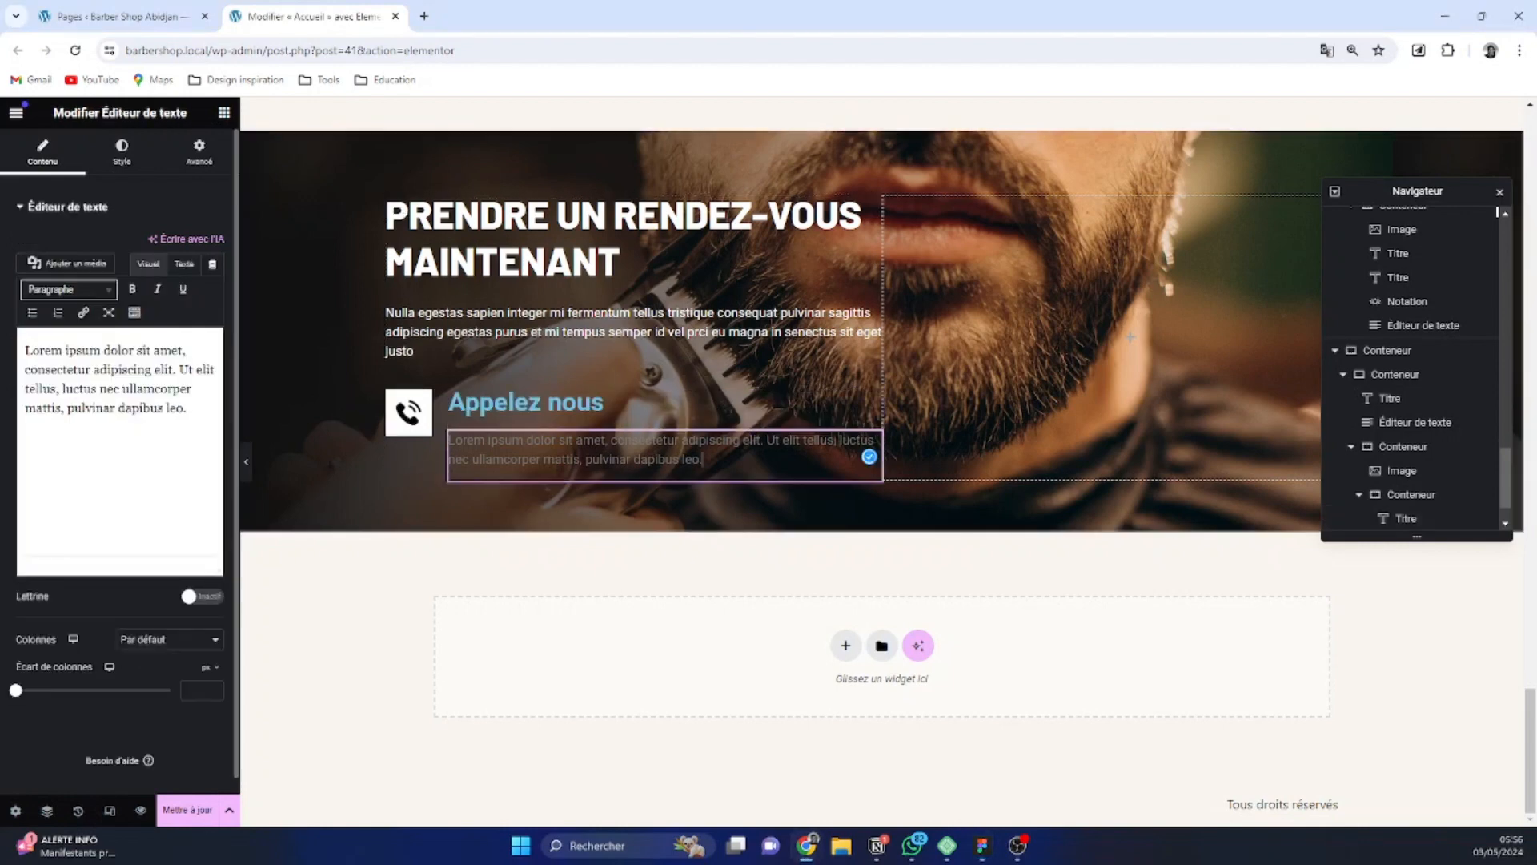
left_click_drag(194, 391, 143, 395)
left_click(144, 407)
key("ctrl+a")
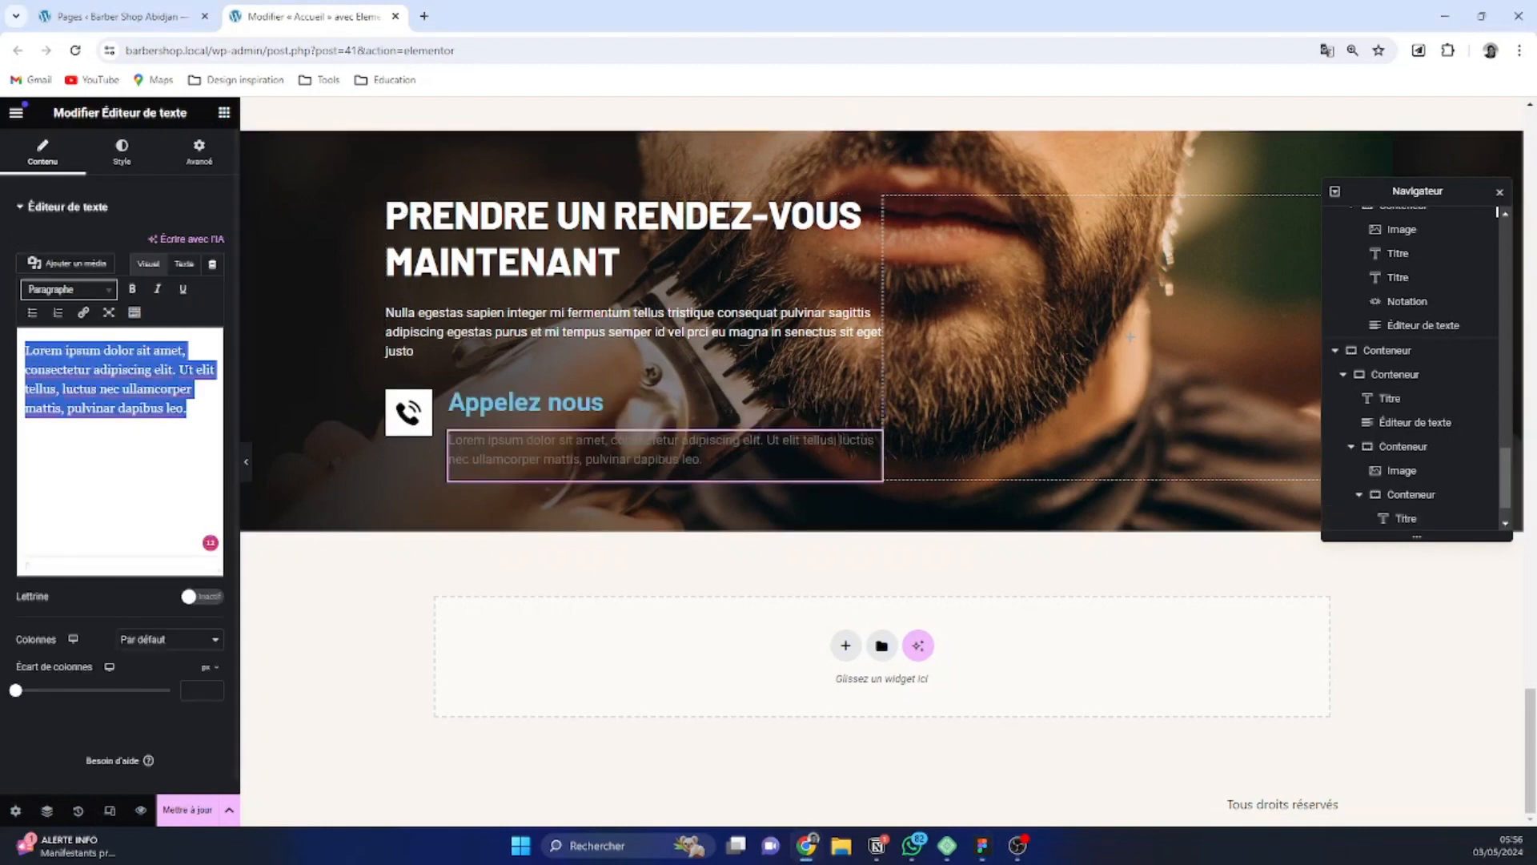
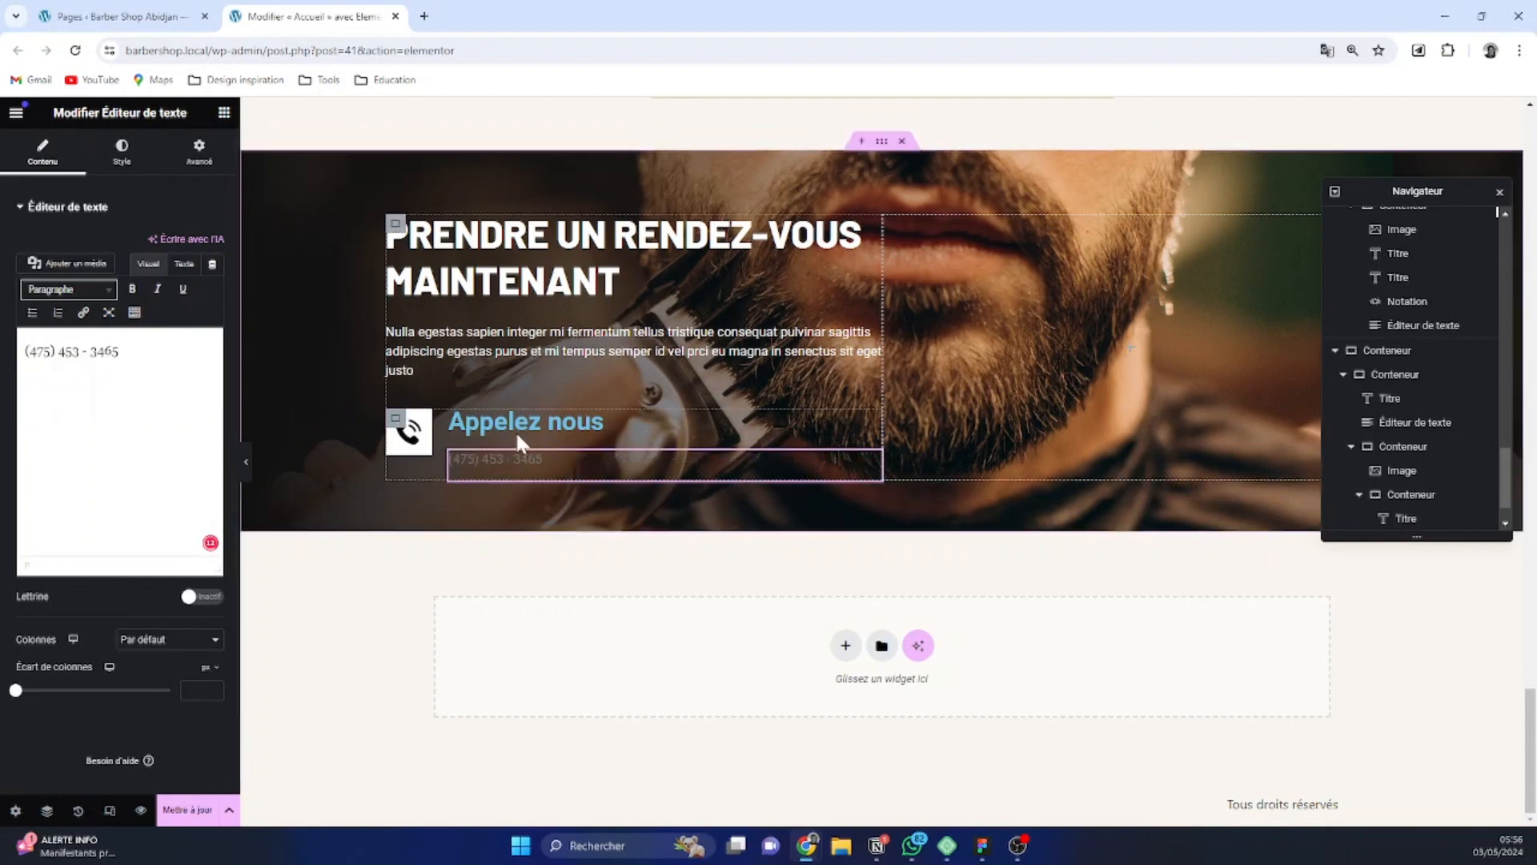
left_click(184, 264)
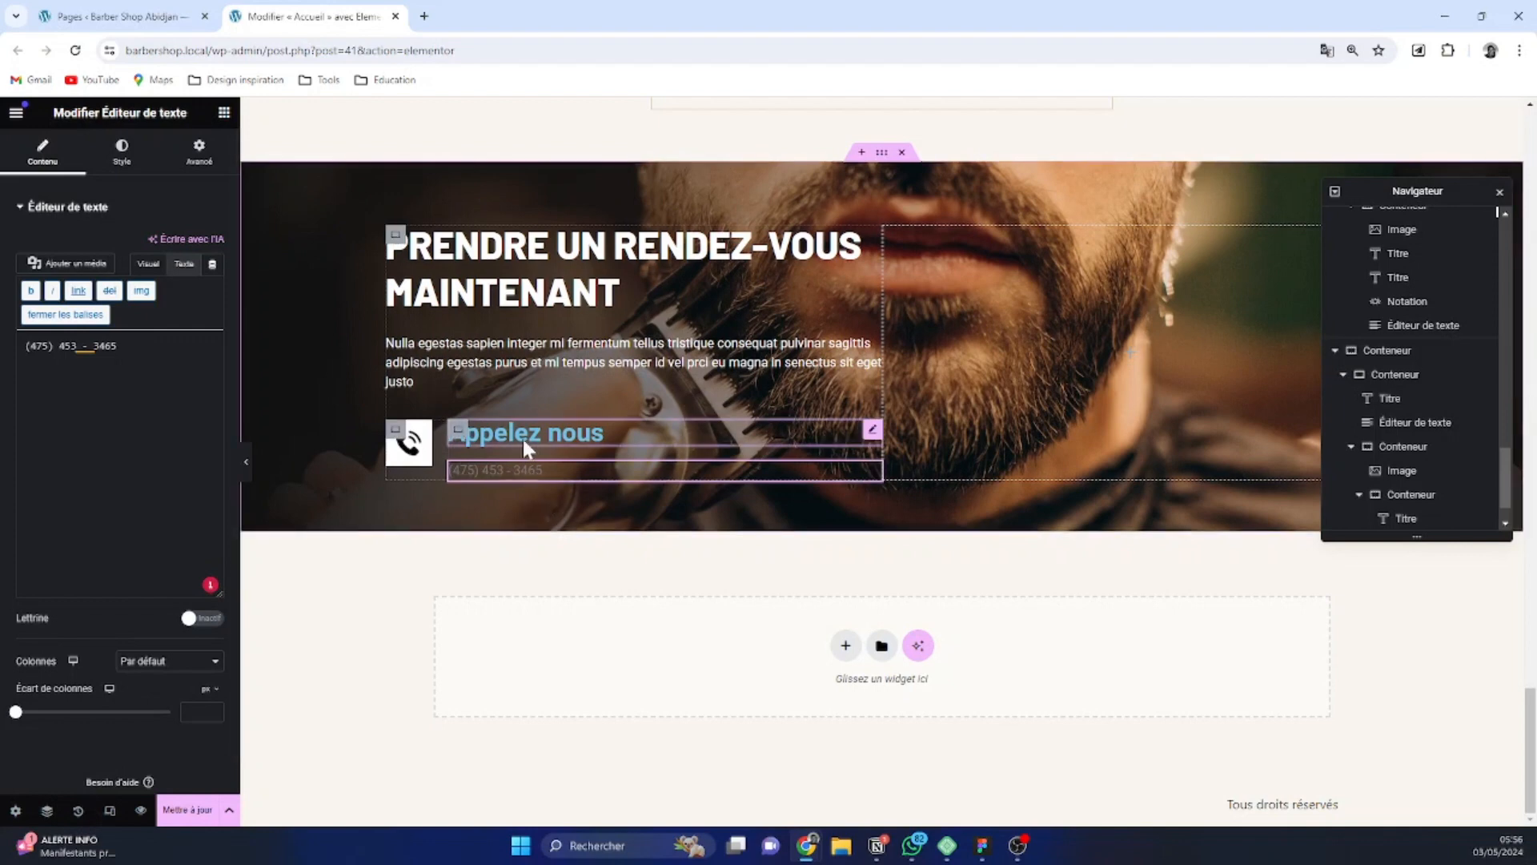
Set the column and row gaps of the container holding the heading and phone number to 0 px
left_click(460, 432)
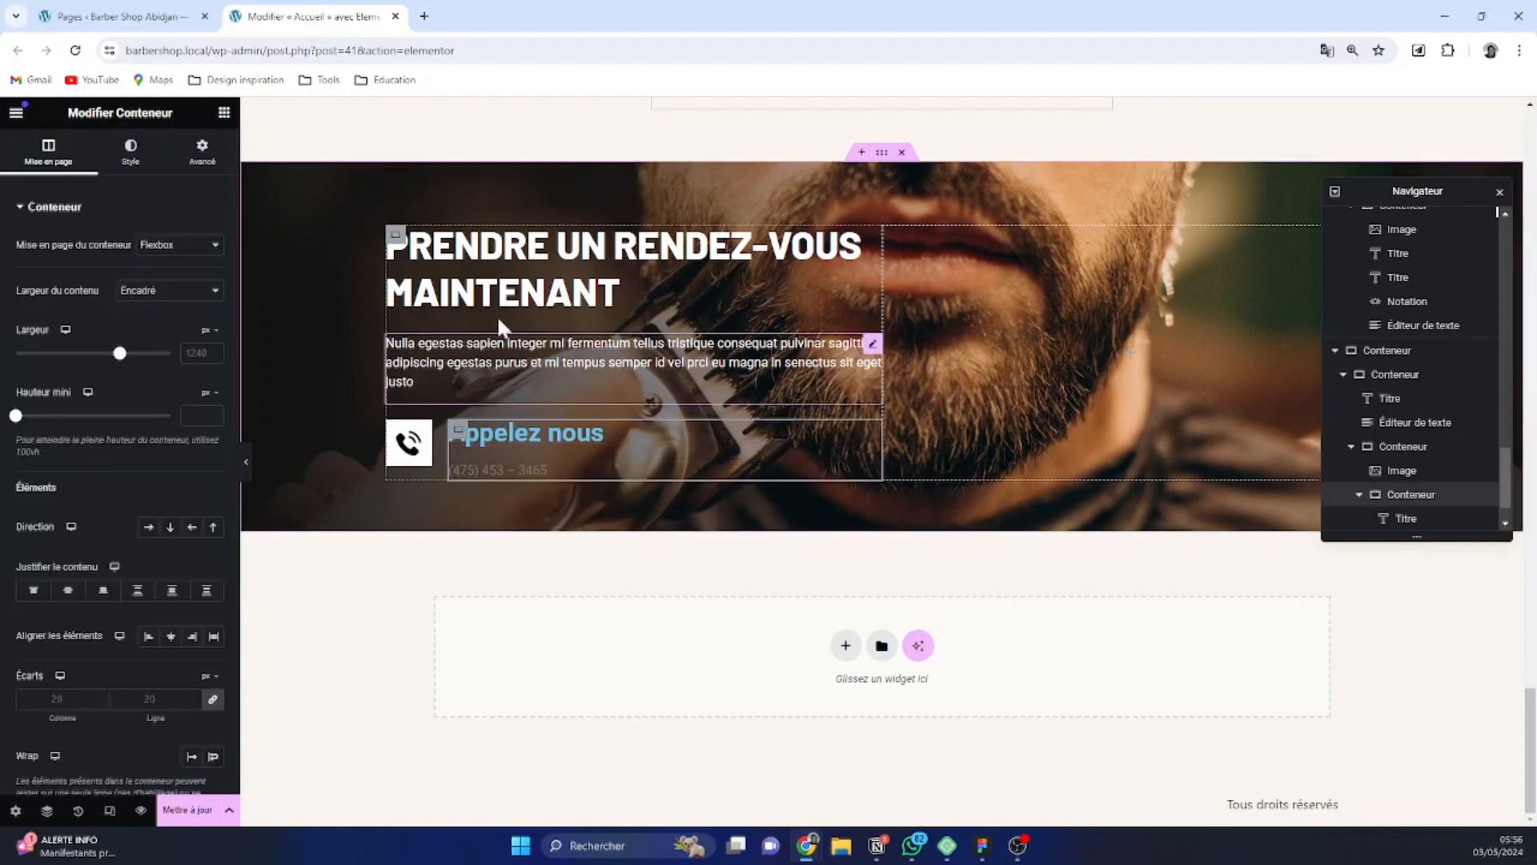
left_click(212, 703)
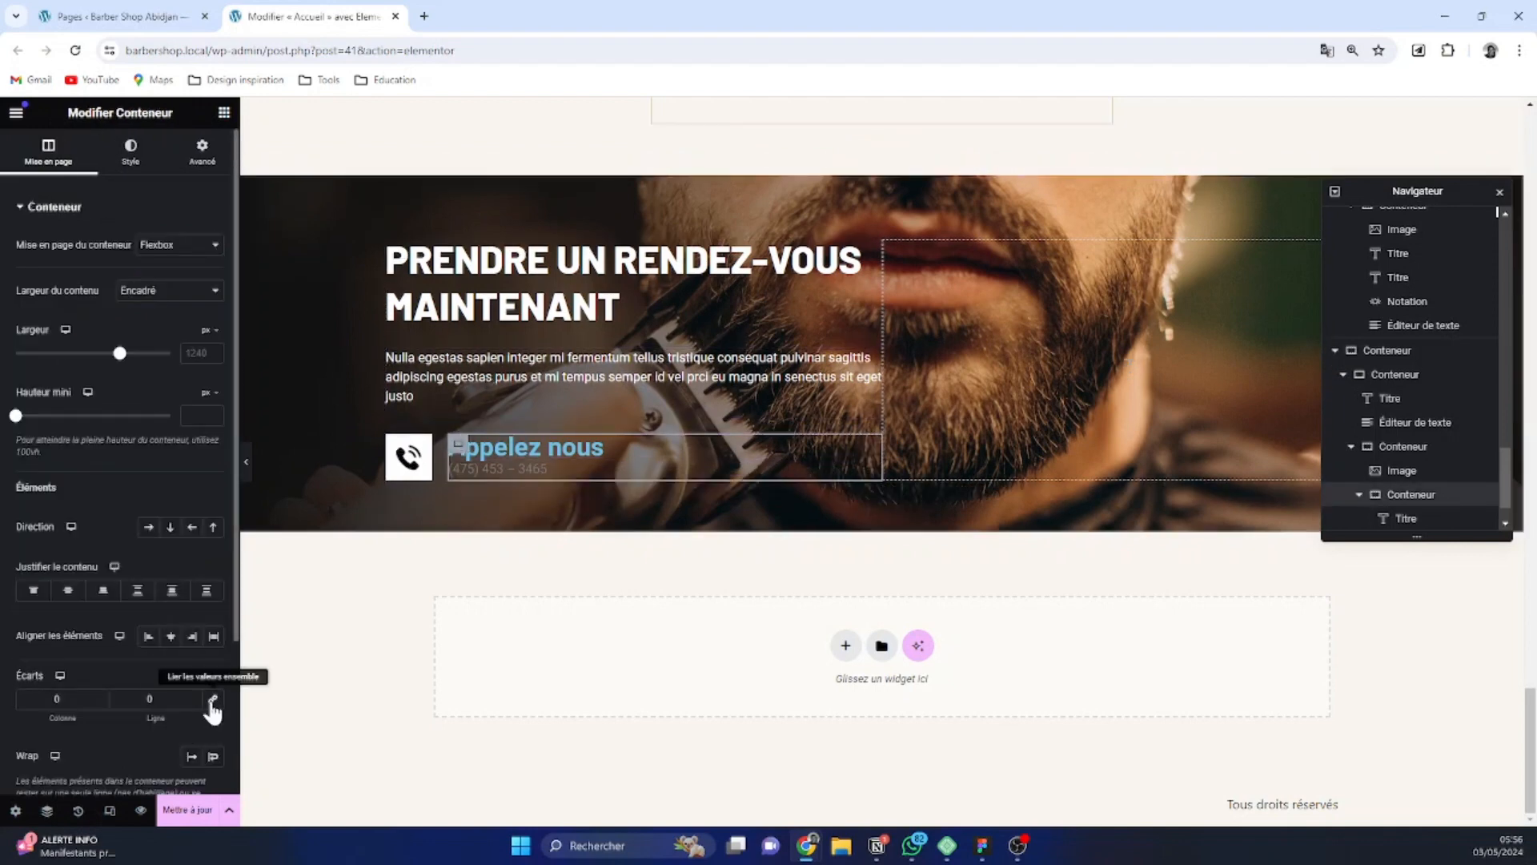
Set the text colour of the "Appelez nous" heading to the global White
left_click(502, 445)
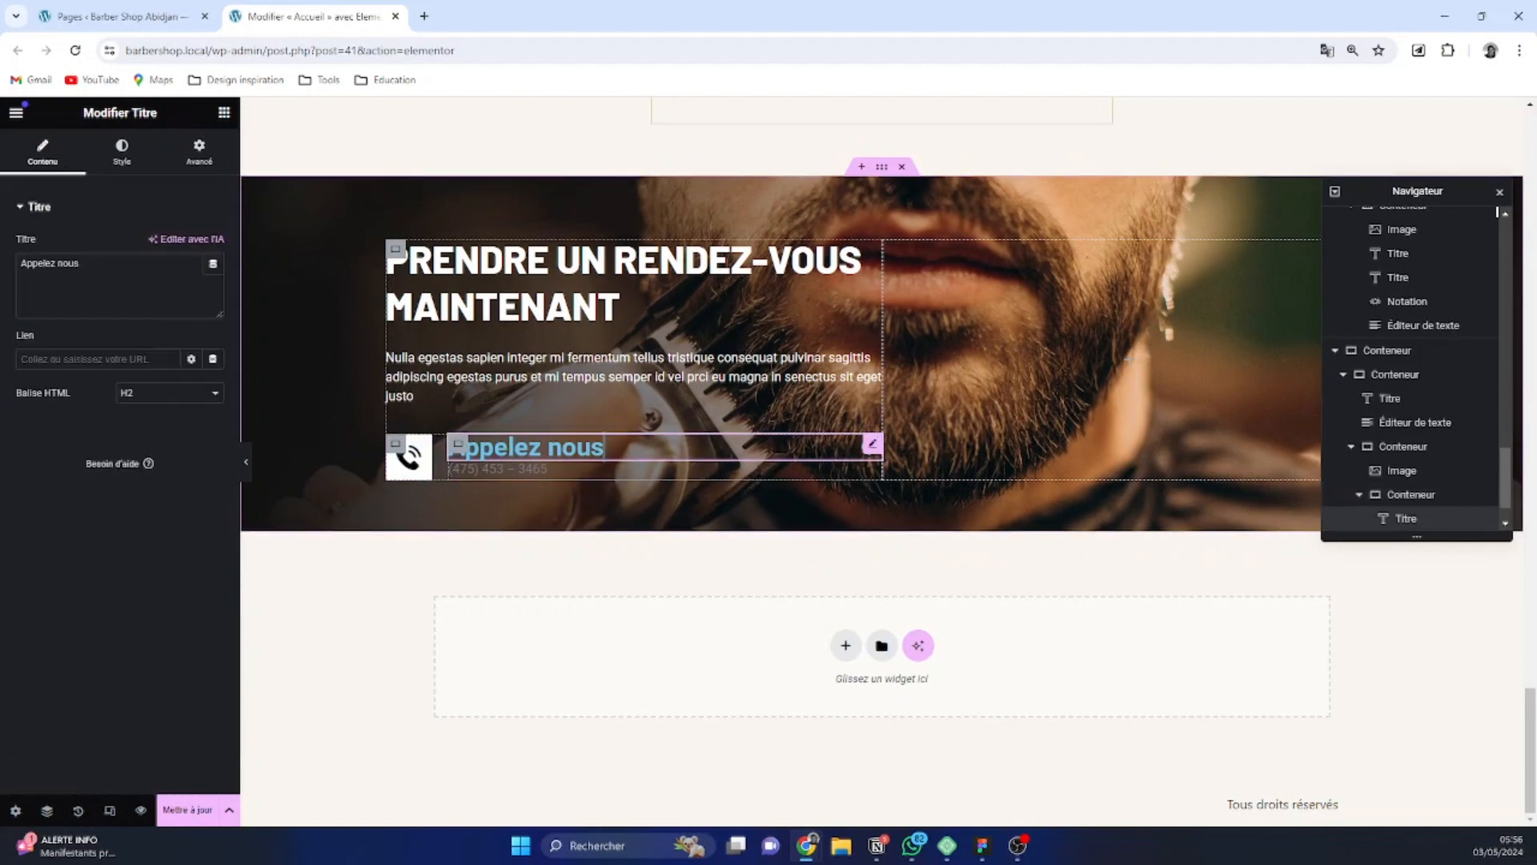
left_click(124, 153)
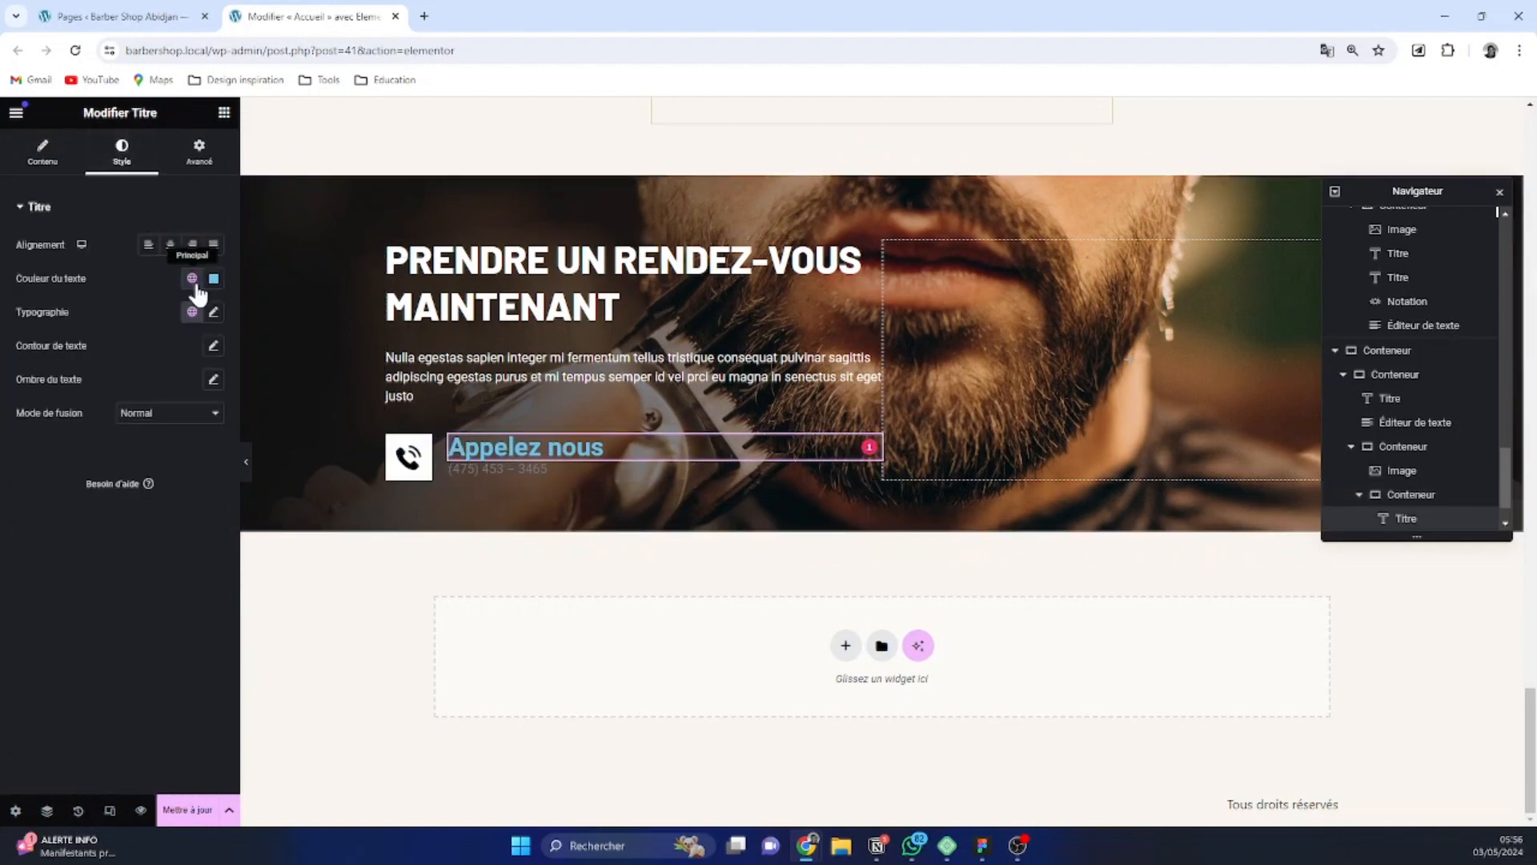
left_click(193, 279)
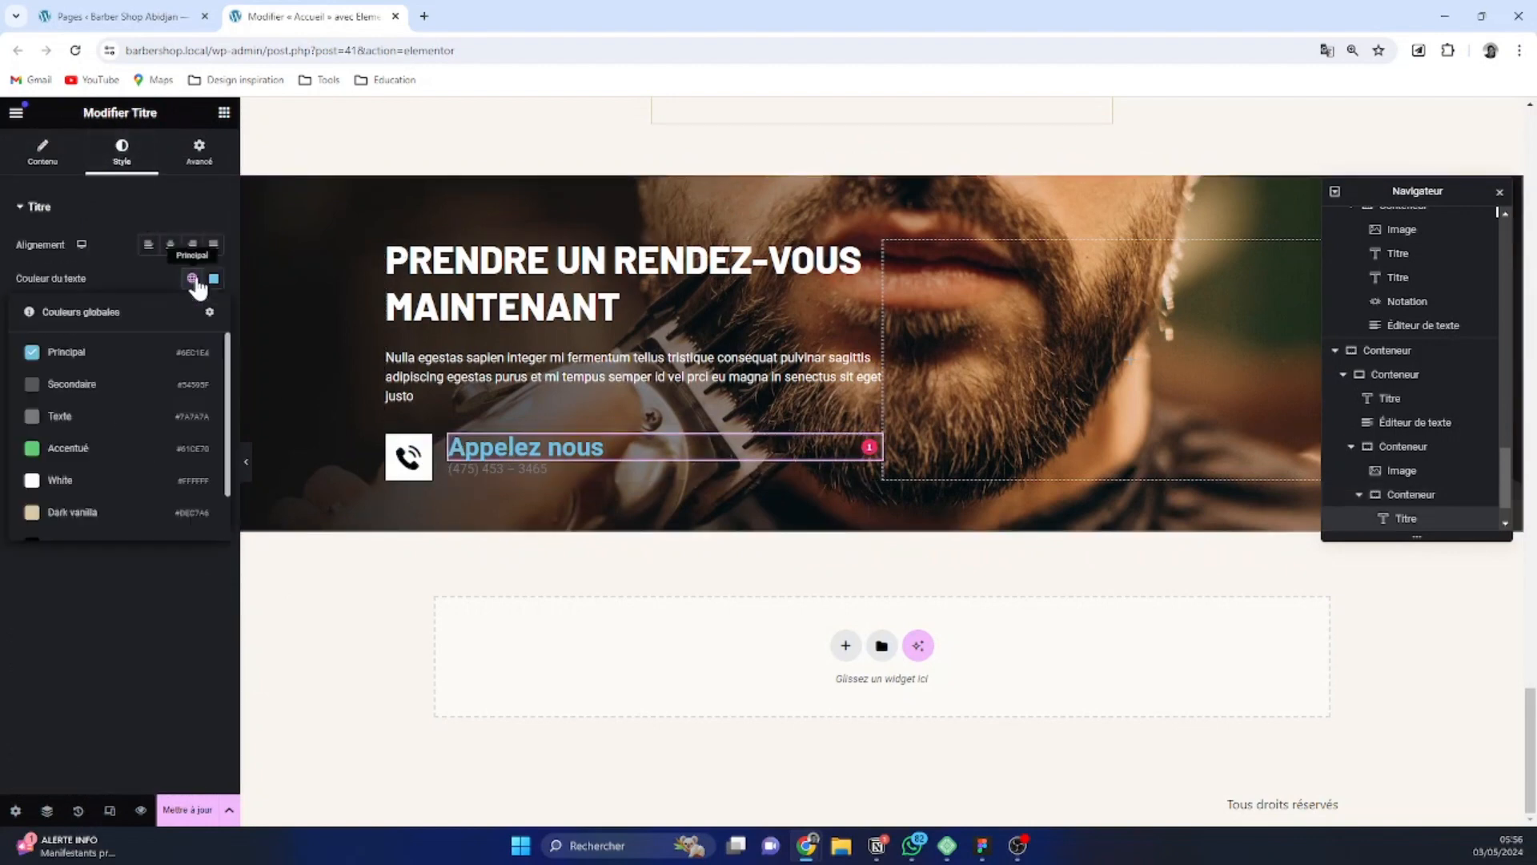
left_click(74, 480)
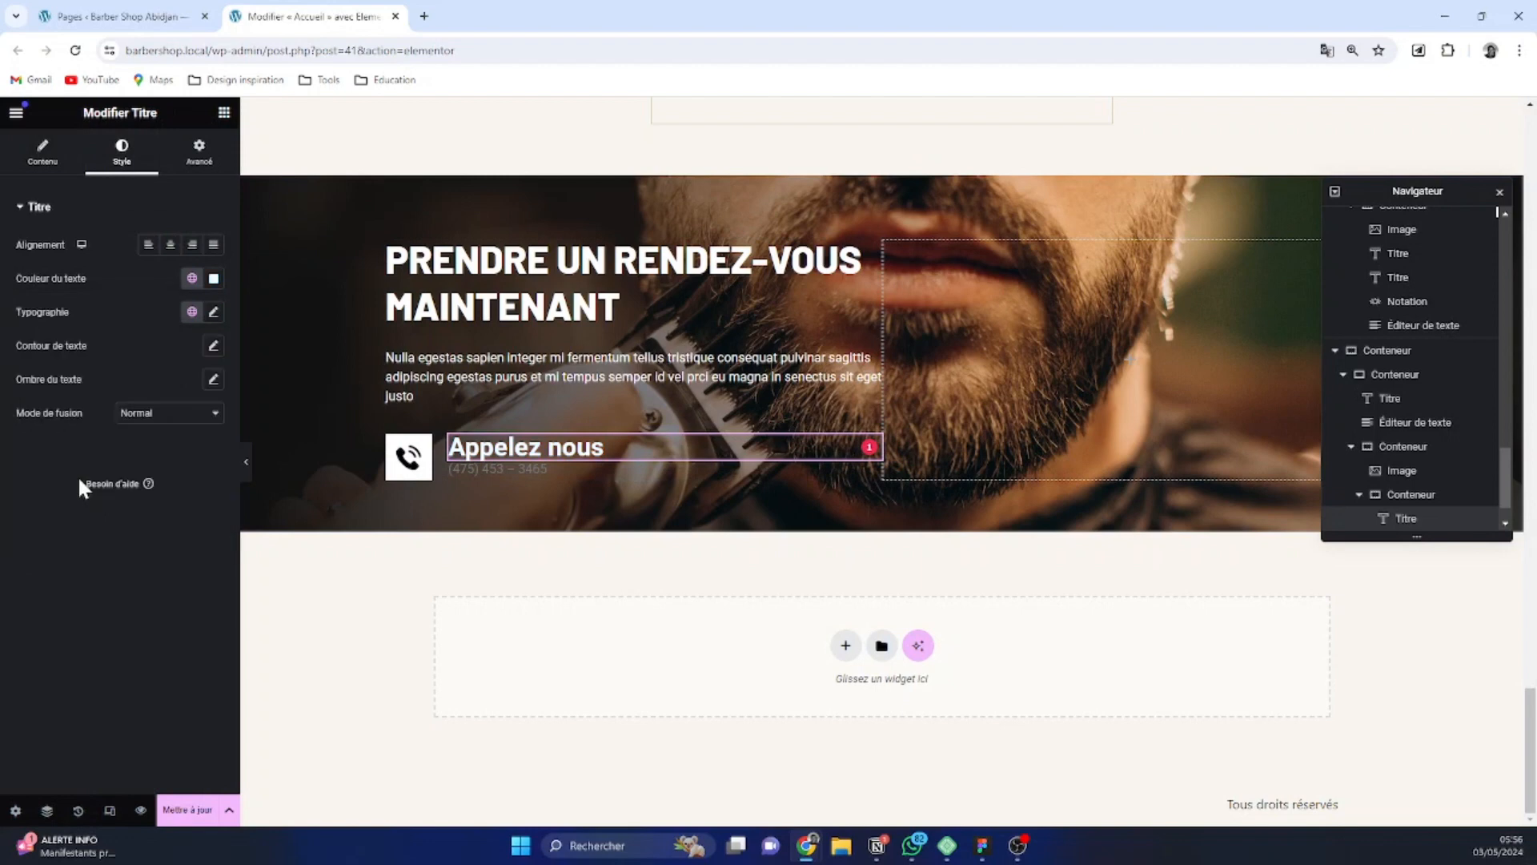
Style the "Appelez nous" heading with a 16 px font size, uppercase transformation and 1.5 px letter spacing
left_click(211, 314)
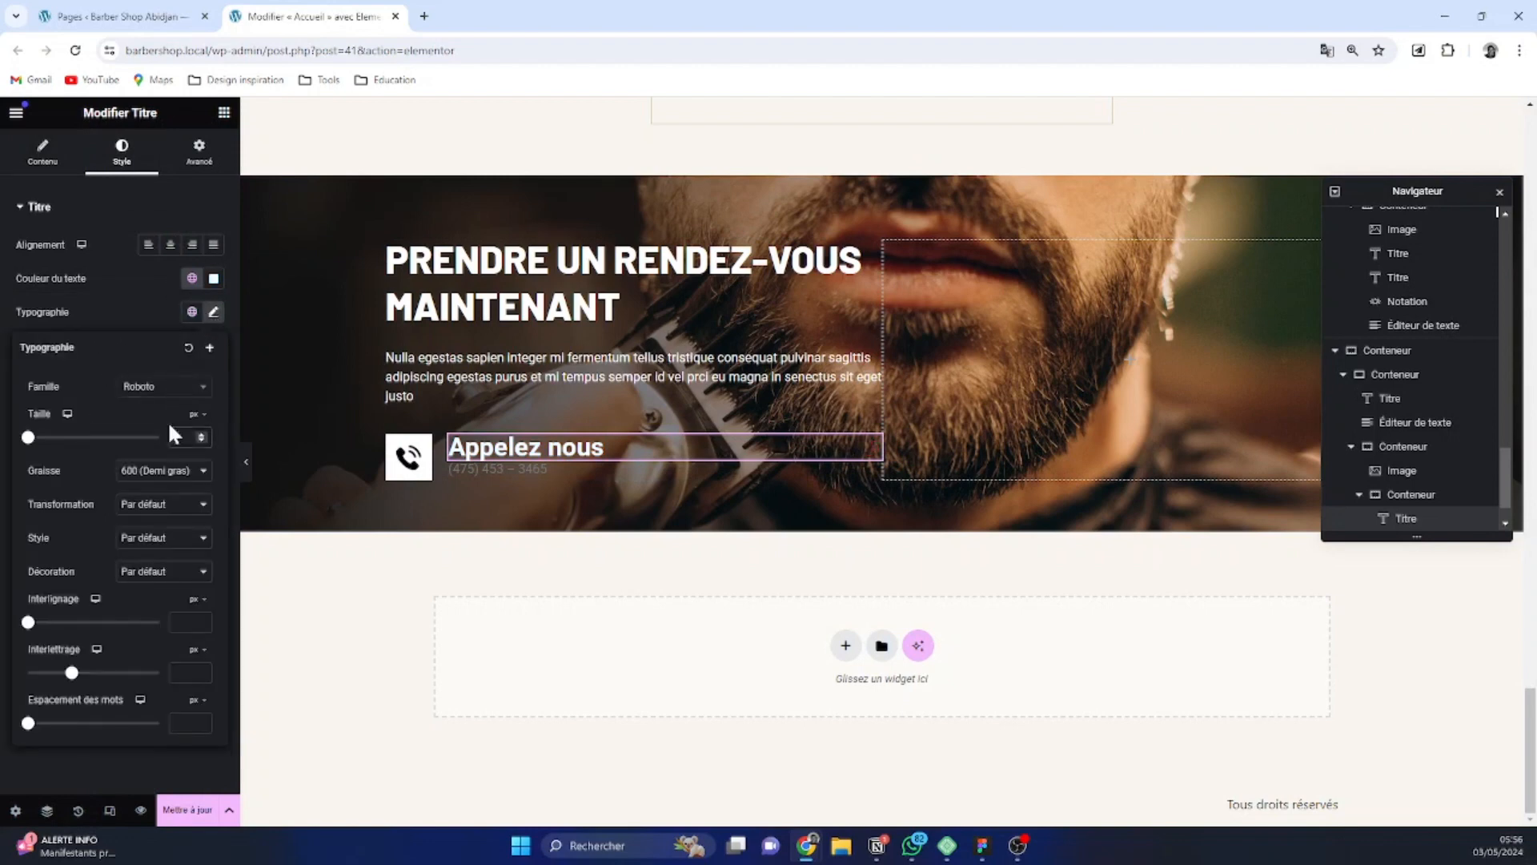
type("18")
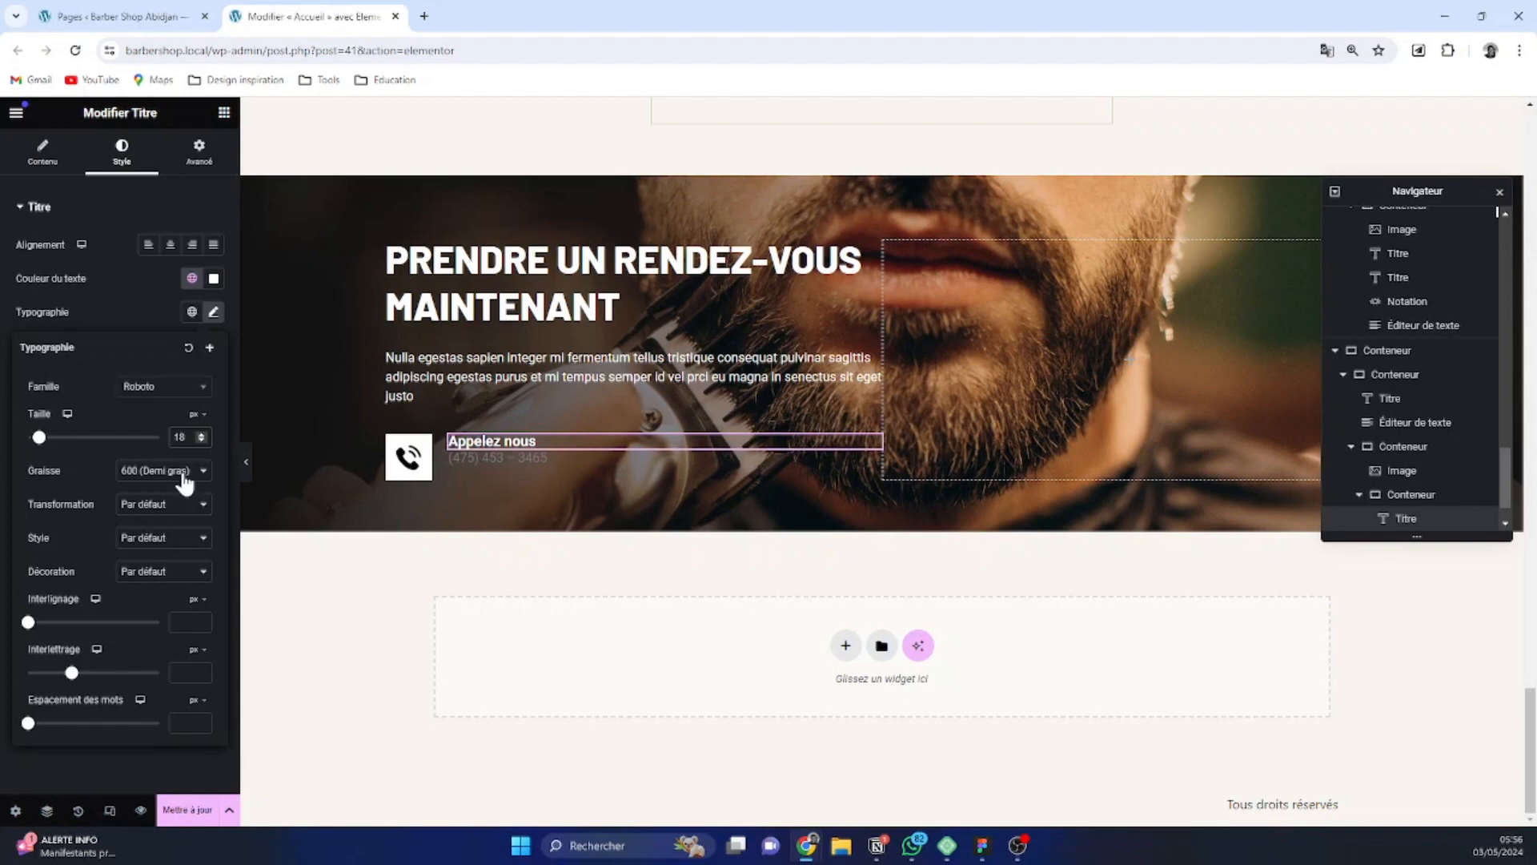
left_click(183, 505)
left_click(160, 533)
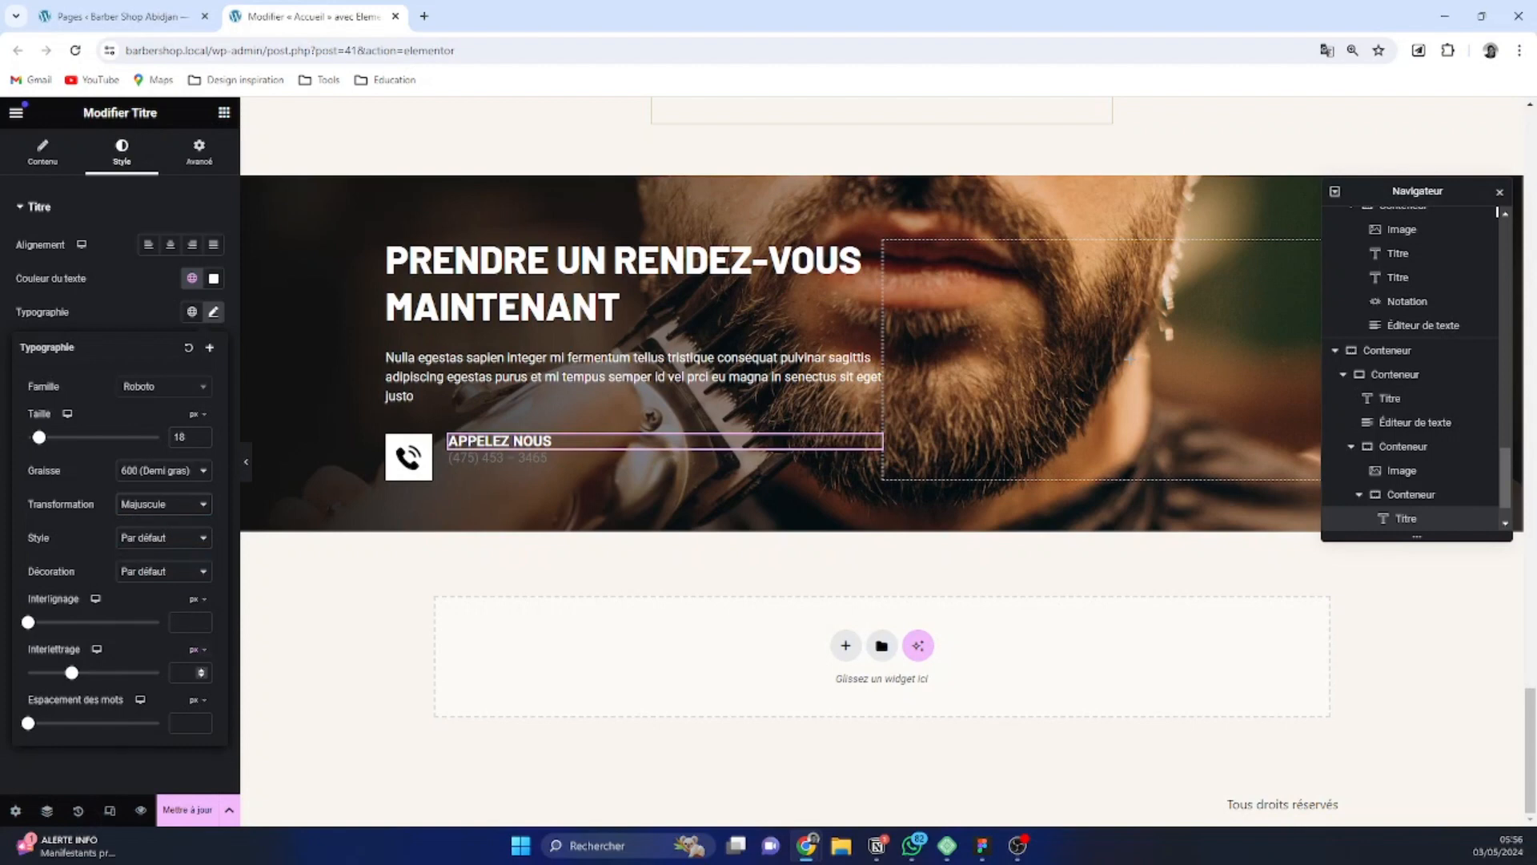
type("1.5")
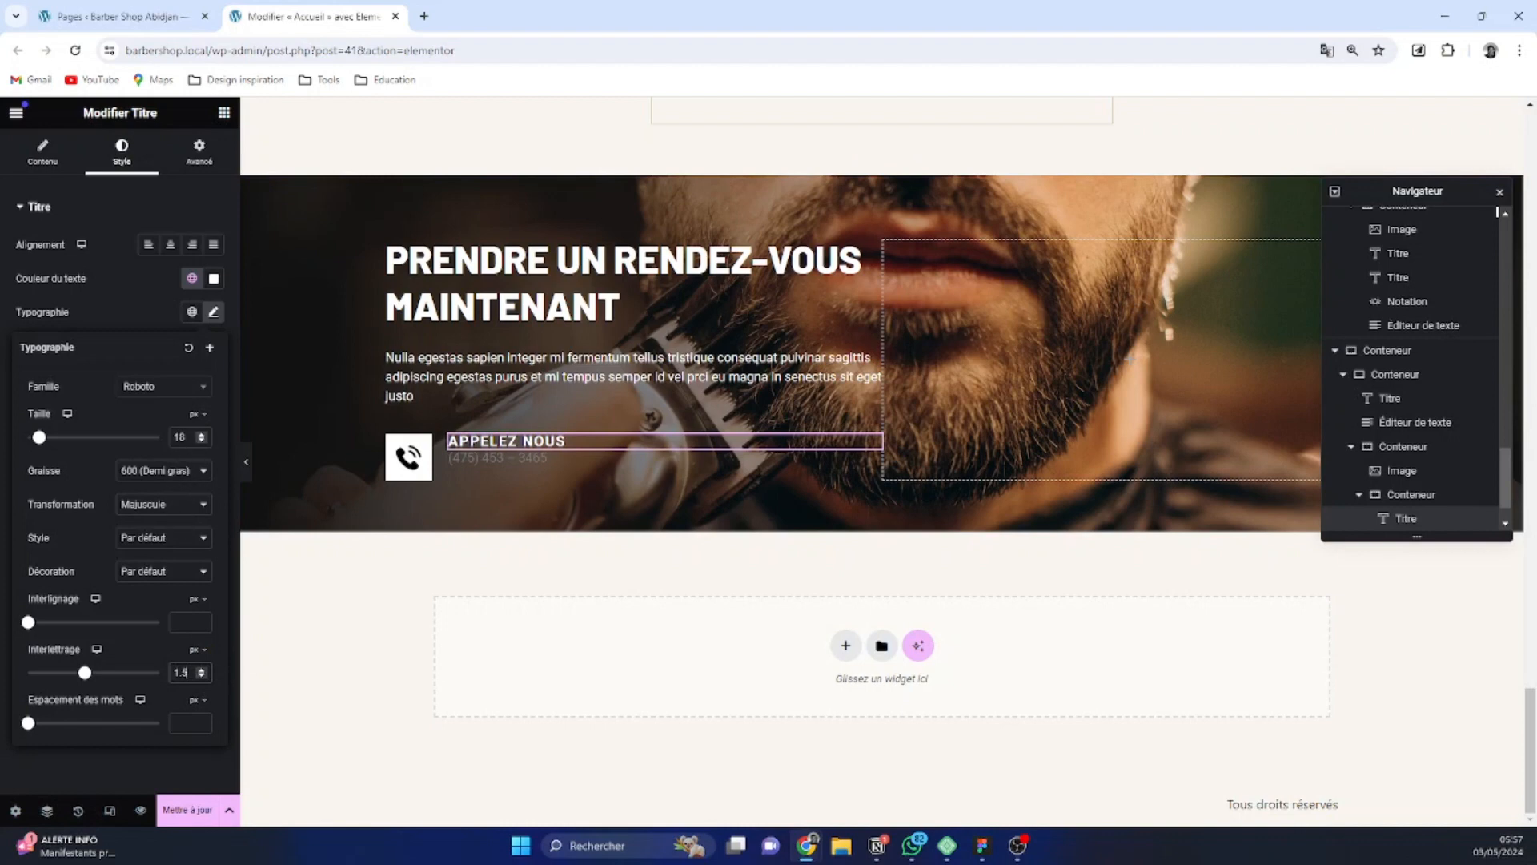
type("16")
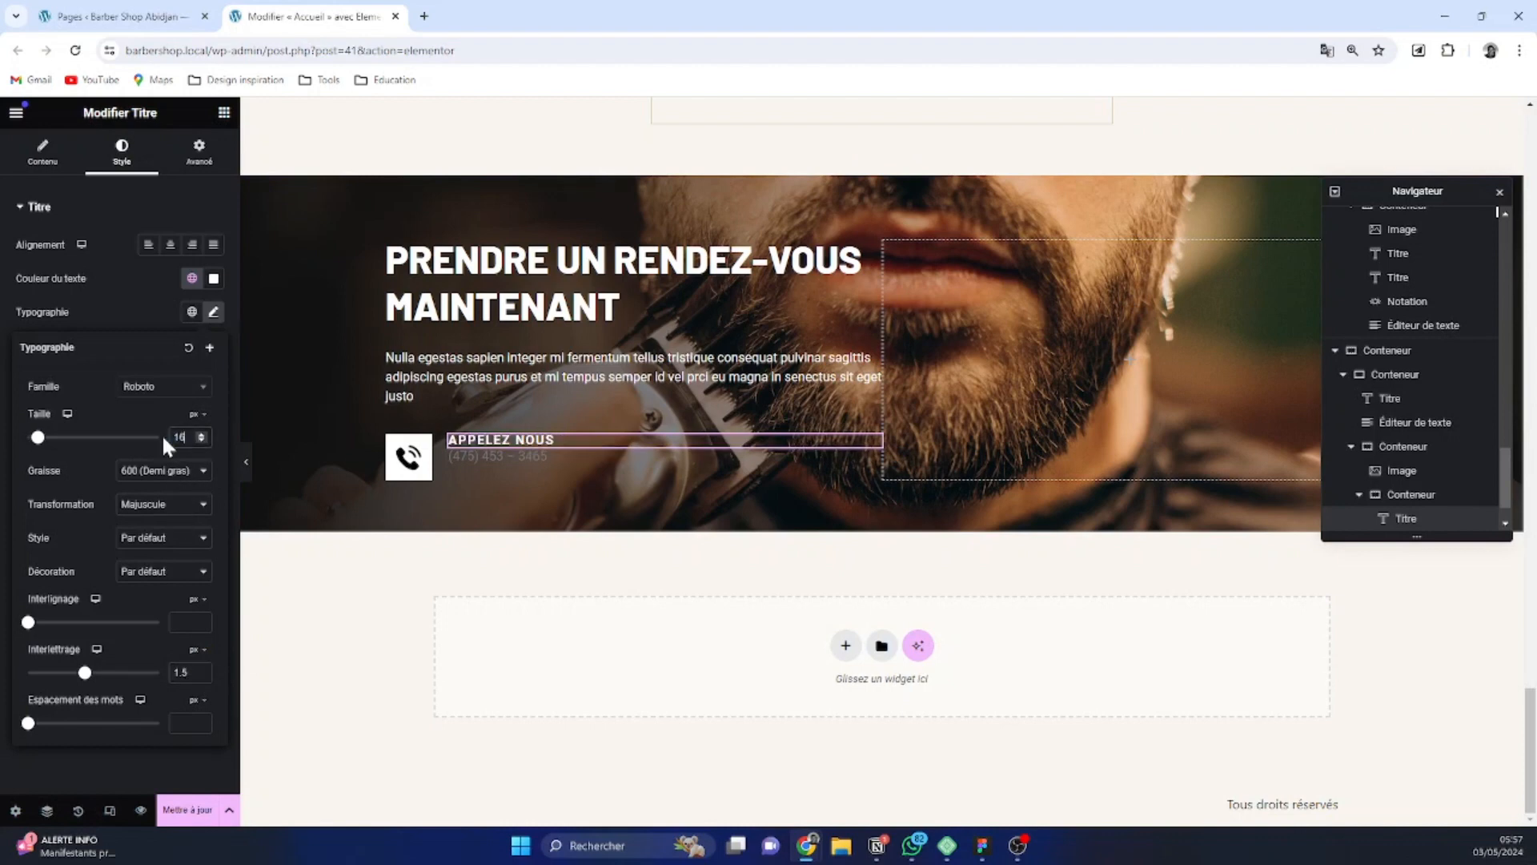
Try space-around and space-between justification on the container holding the heading and phone number, settling on start justification
left_click(458, 442)
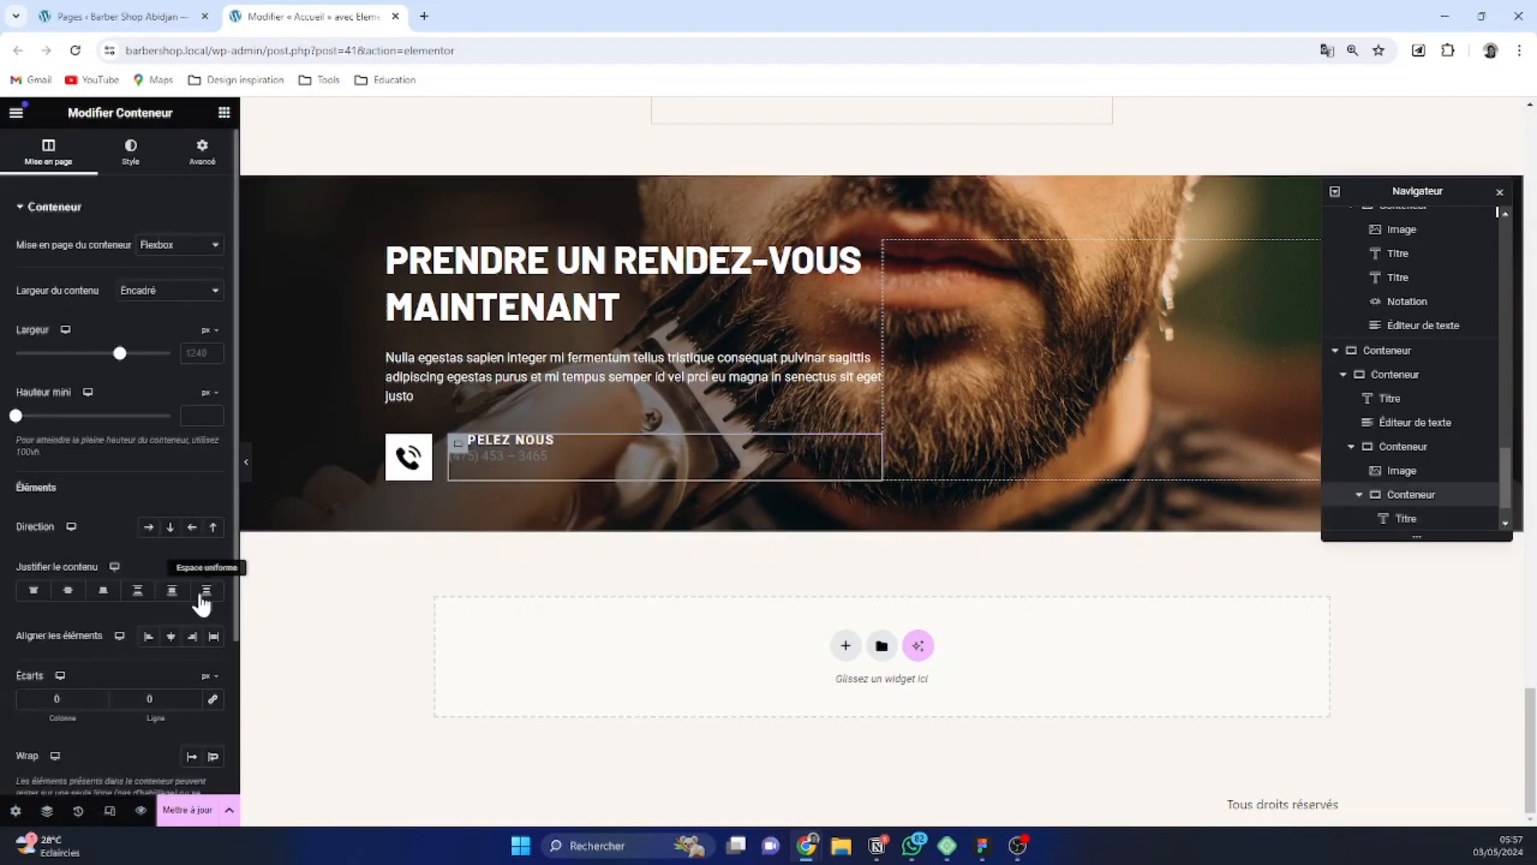
left_click(172, 595)
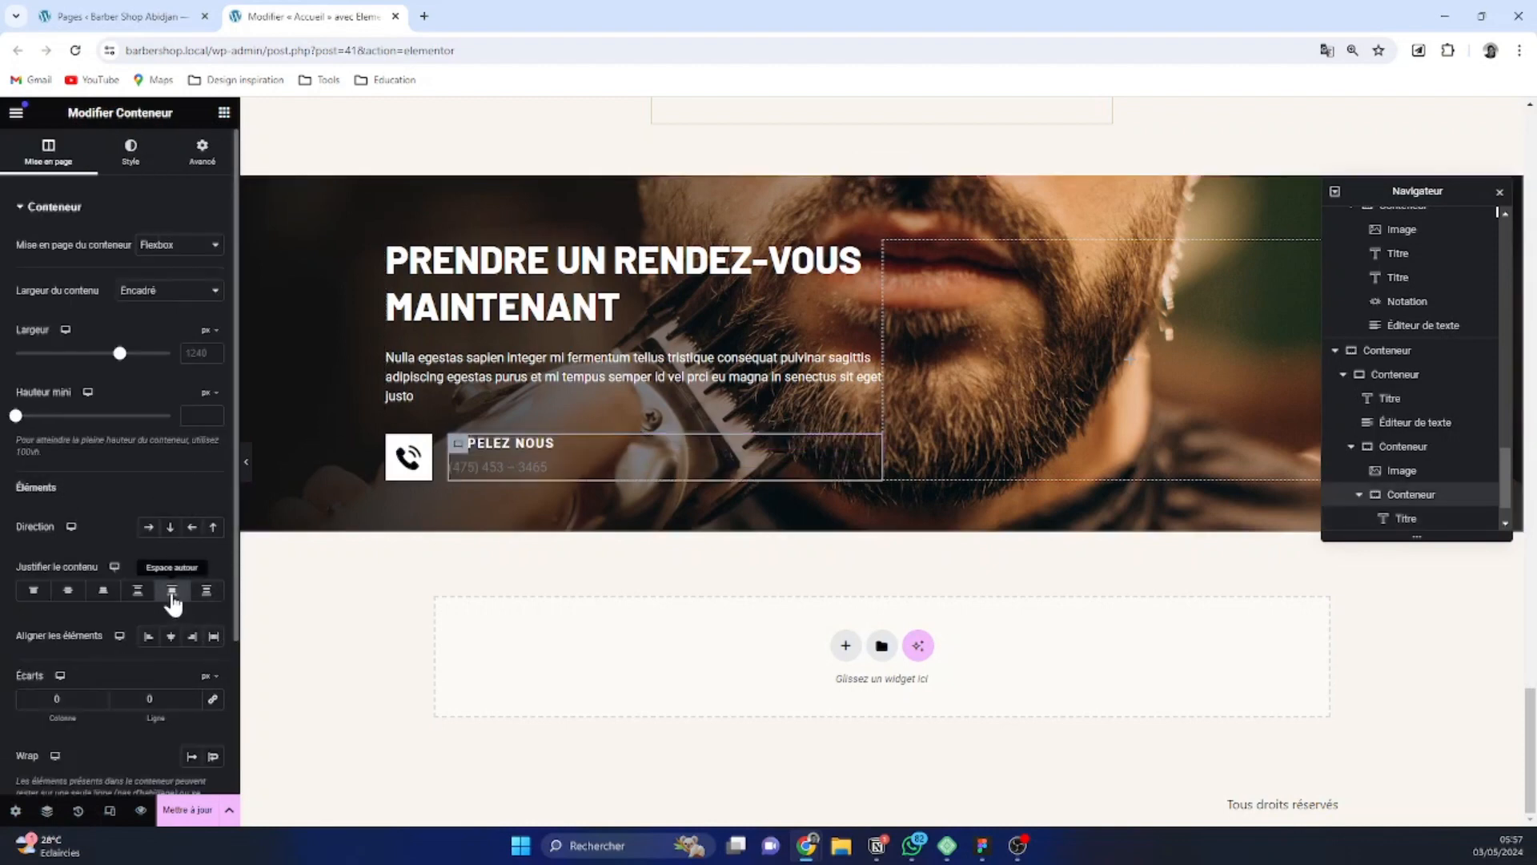
left_click(138, 594)
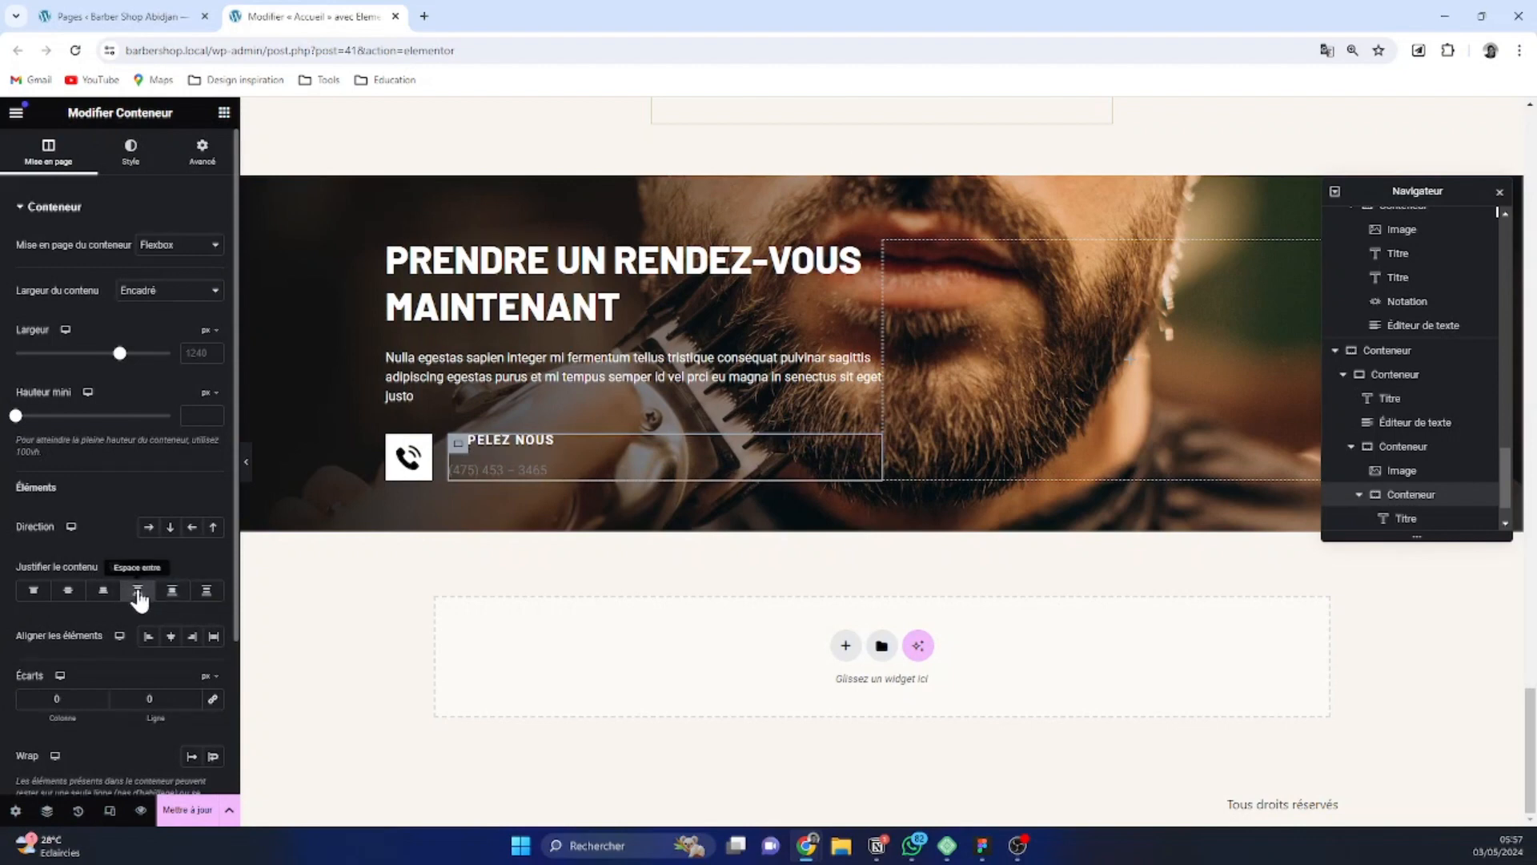
left_click(32, 592)
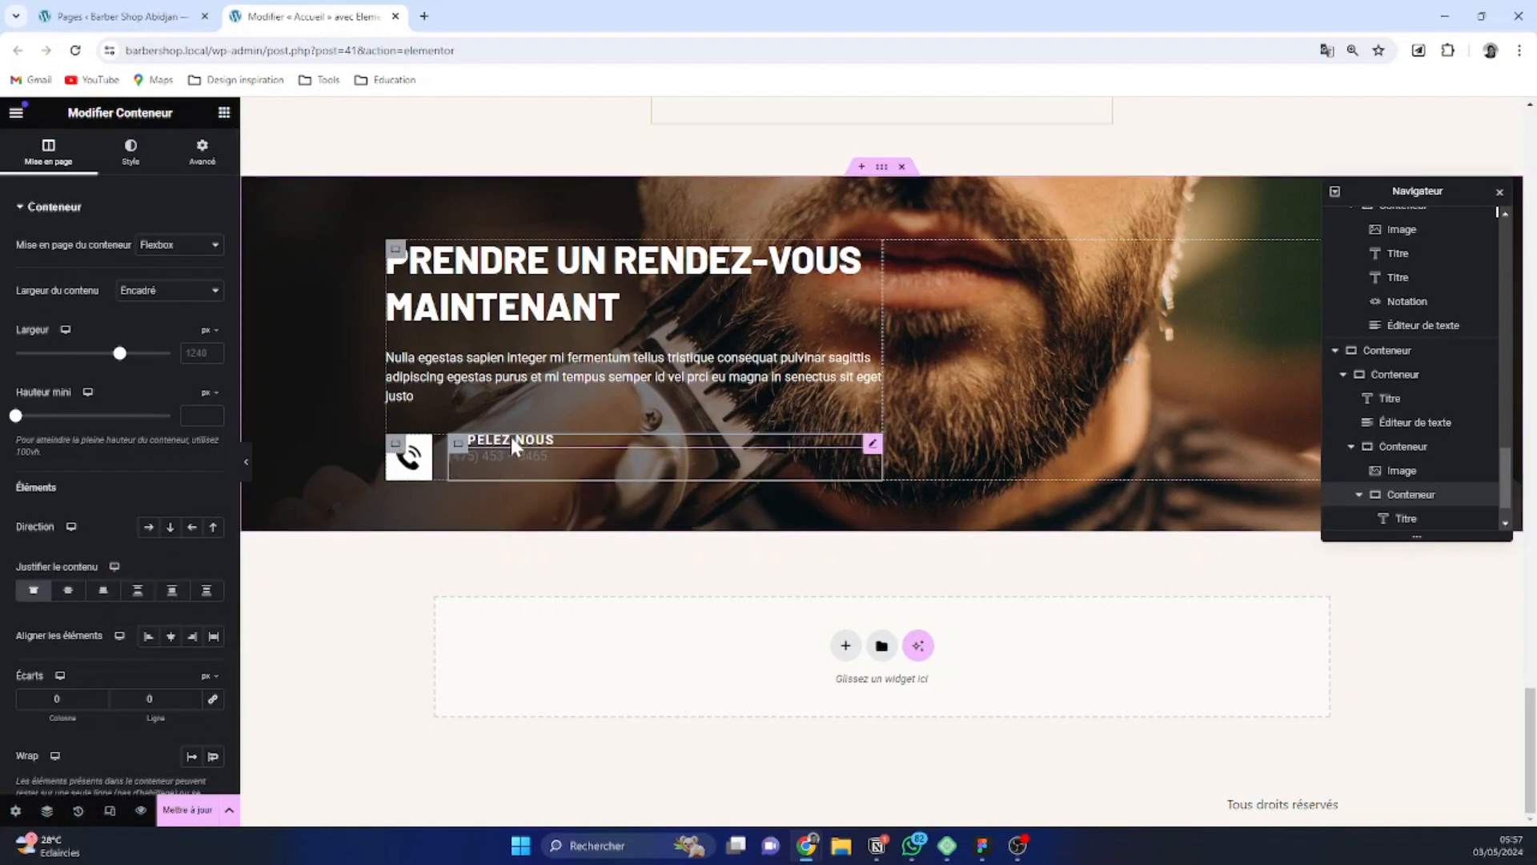
Set the linked column and row gaps of the heading and phone number container to 8 px
left_click(191, 695)
left_click(191, 696)
left_click(190, 696)
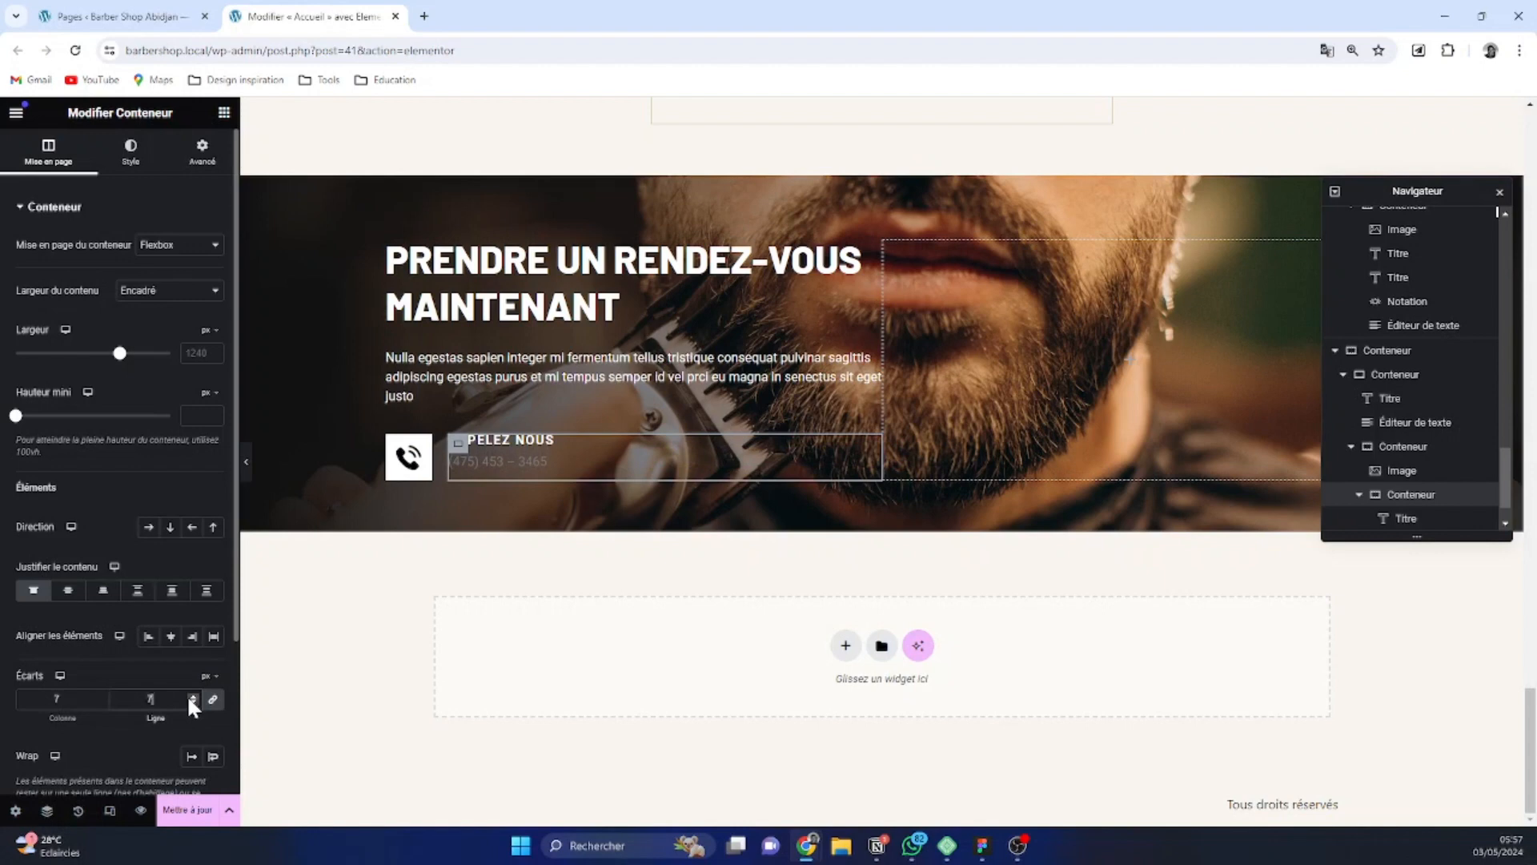
left_click(191, 696)
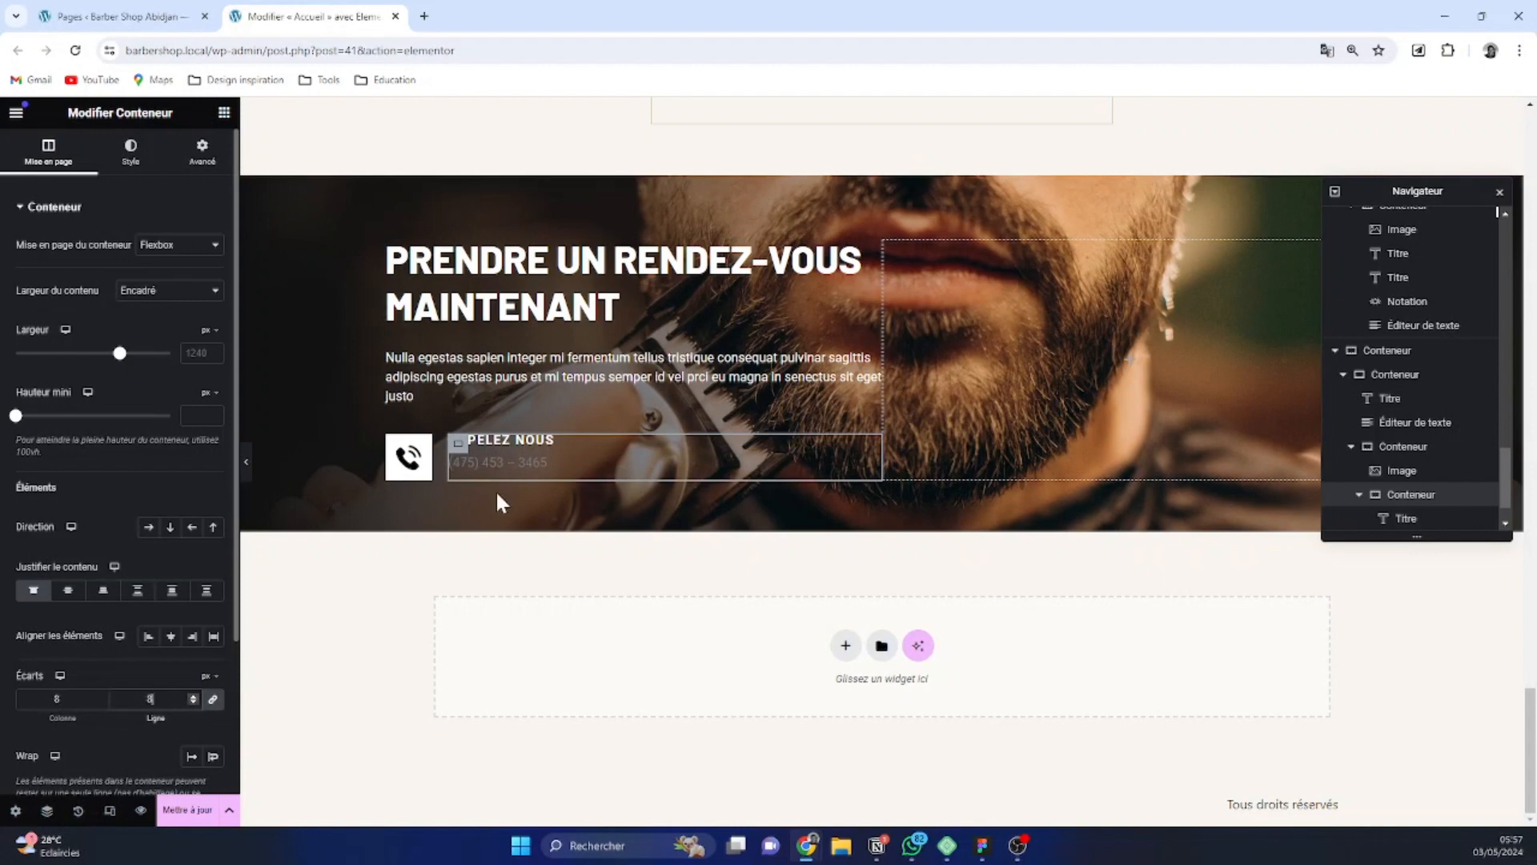
Set the text colour of the phone number under the "Appelez nous" heading to the global White
left_click(531, 464)
left_click(123, 152)
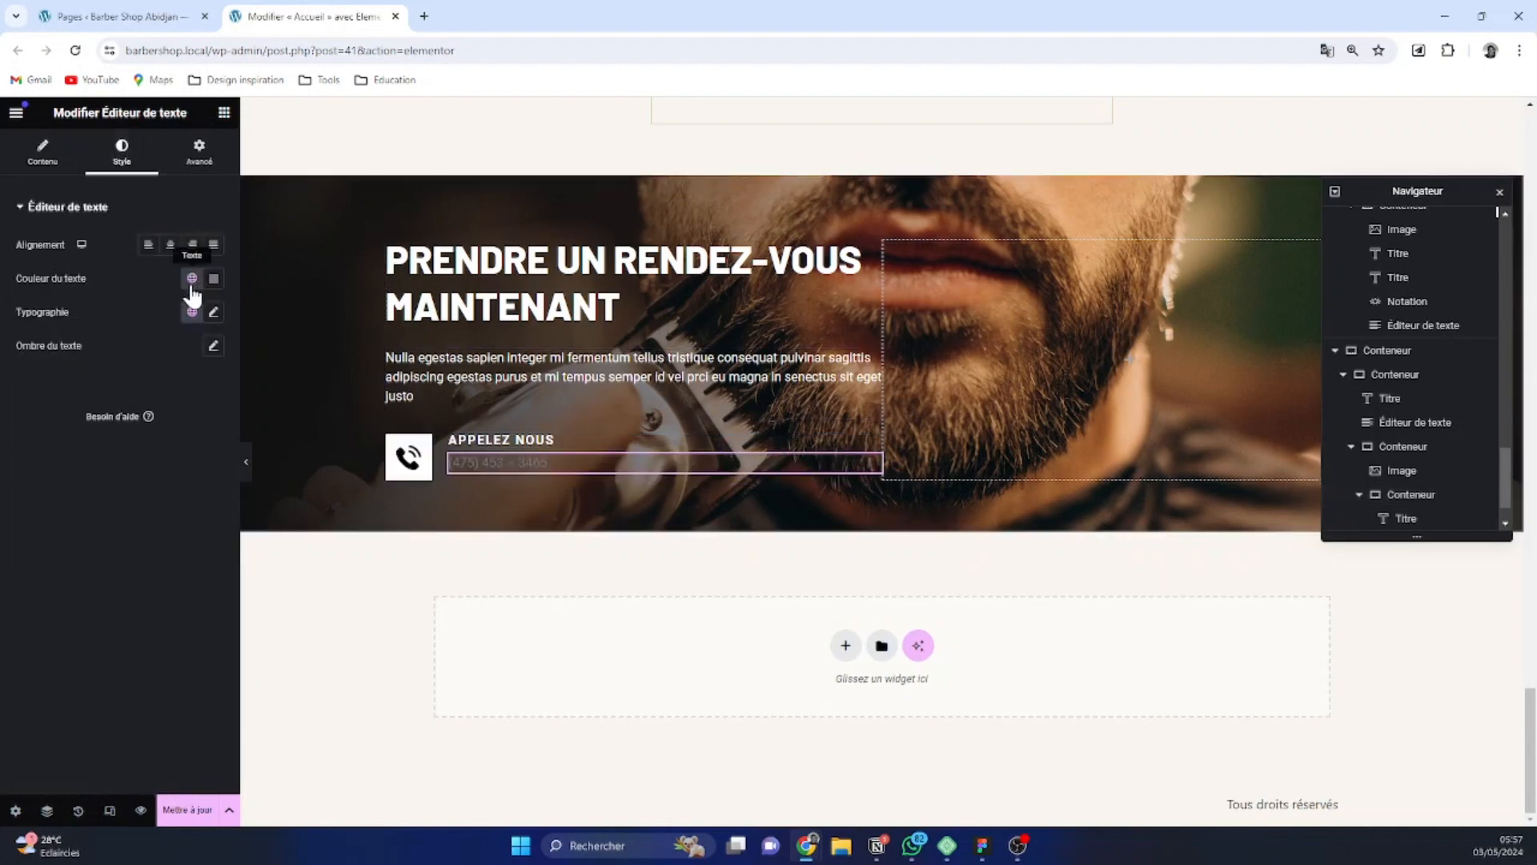
left_click(192, 282)
left_click(84, 485)
Give the phone number text a custom light grey colour, #B1B1B1FA, after trying a more transparent white
left_click(213, 279)
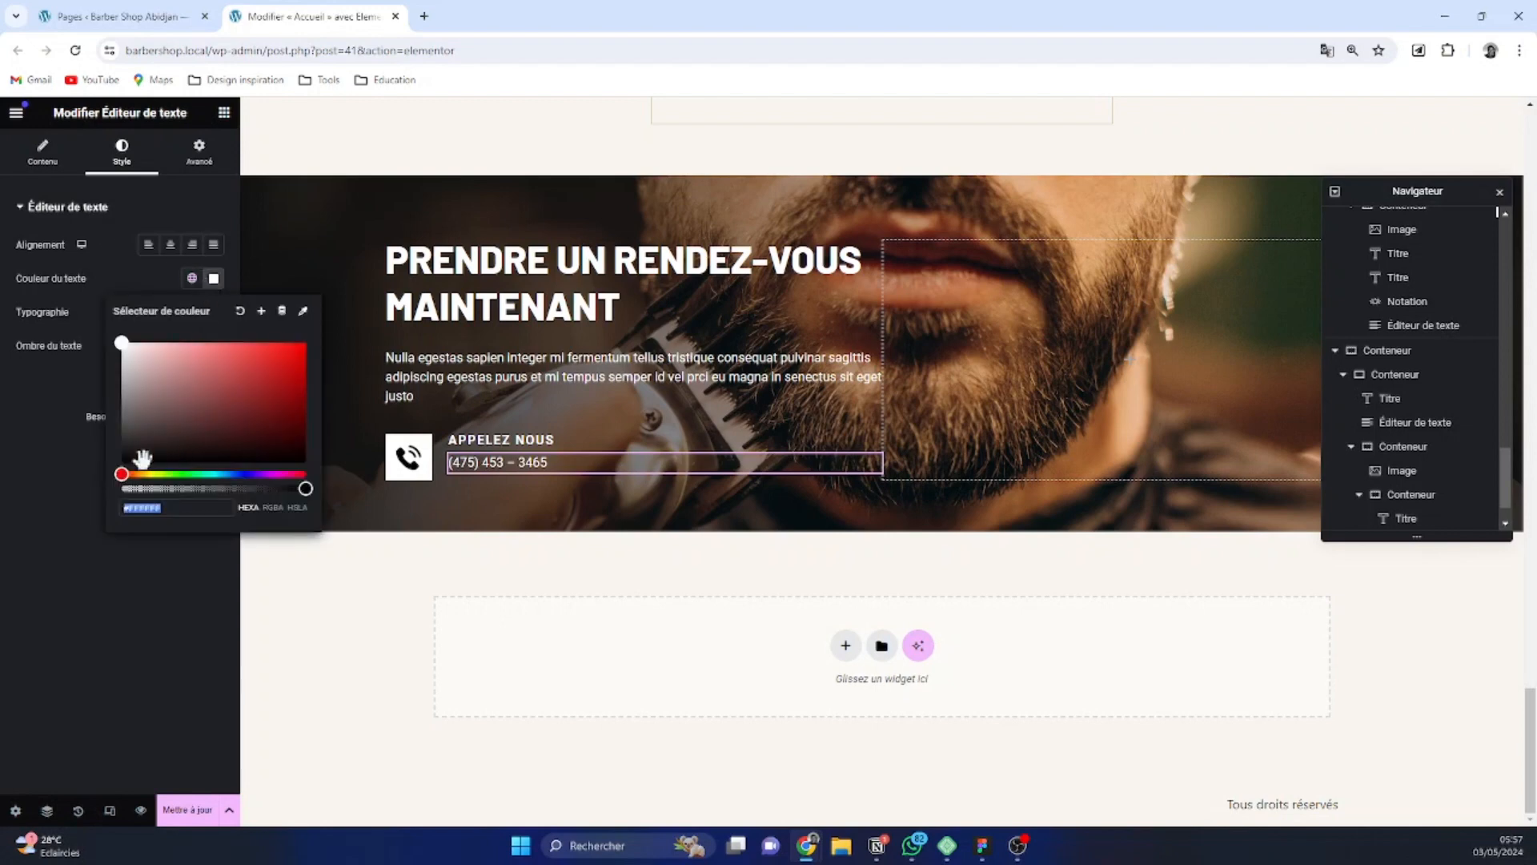
left_click_drag(303, 486, 242, 489)
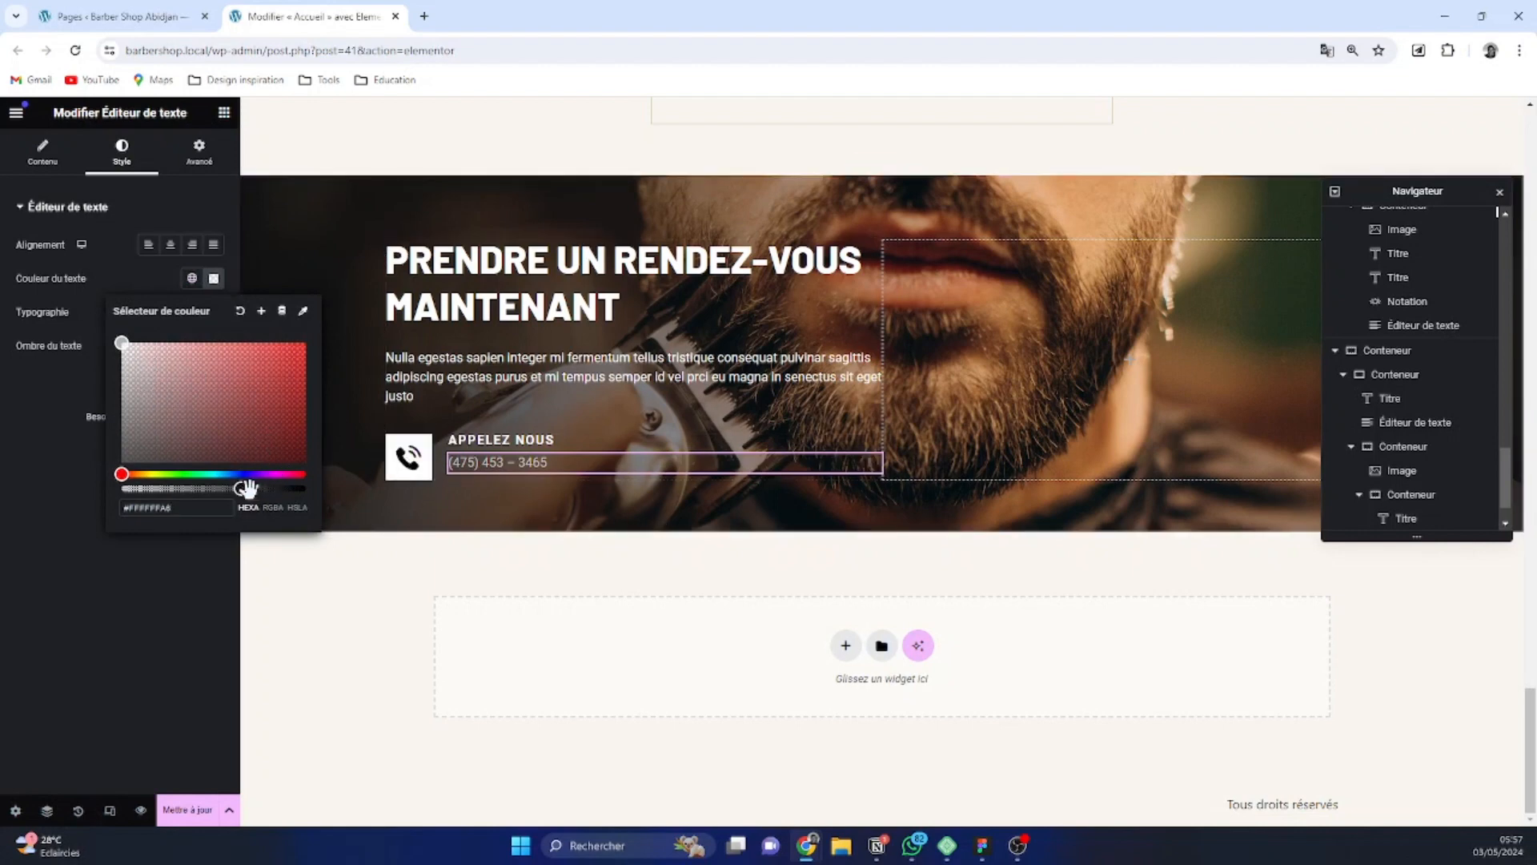
left_click_drag(248, 489, 299, 486)
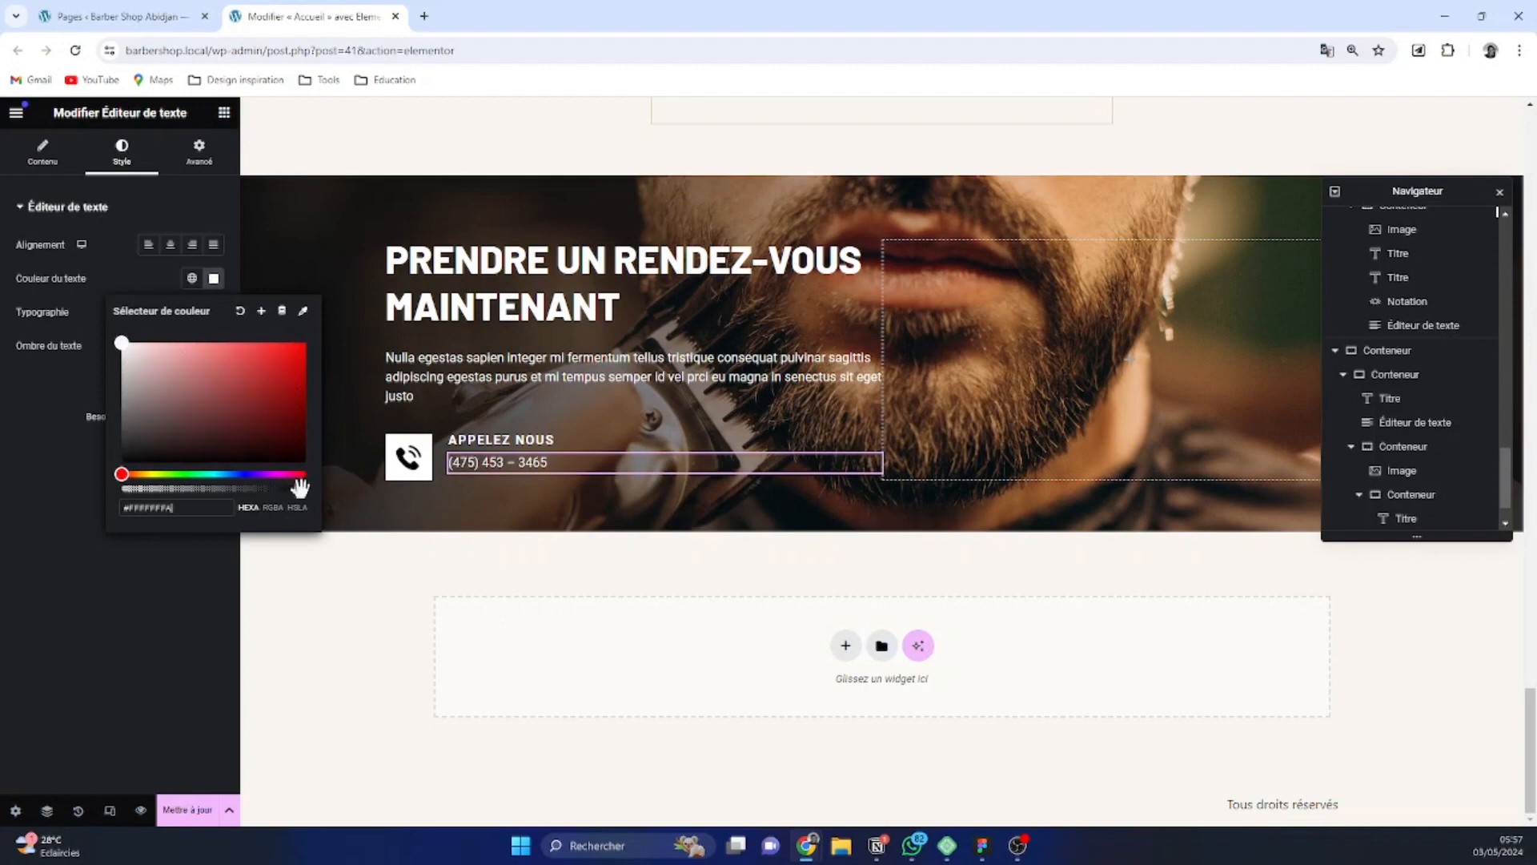
left_click_drag(151, 406, 66, 376)
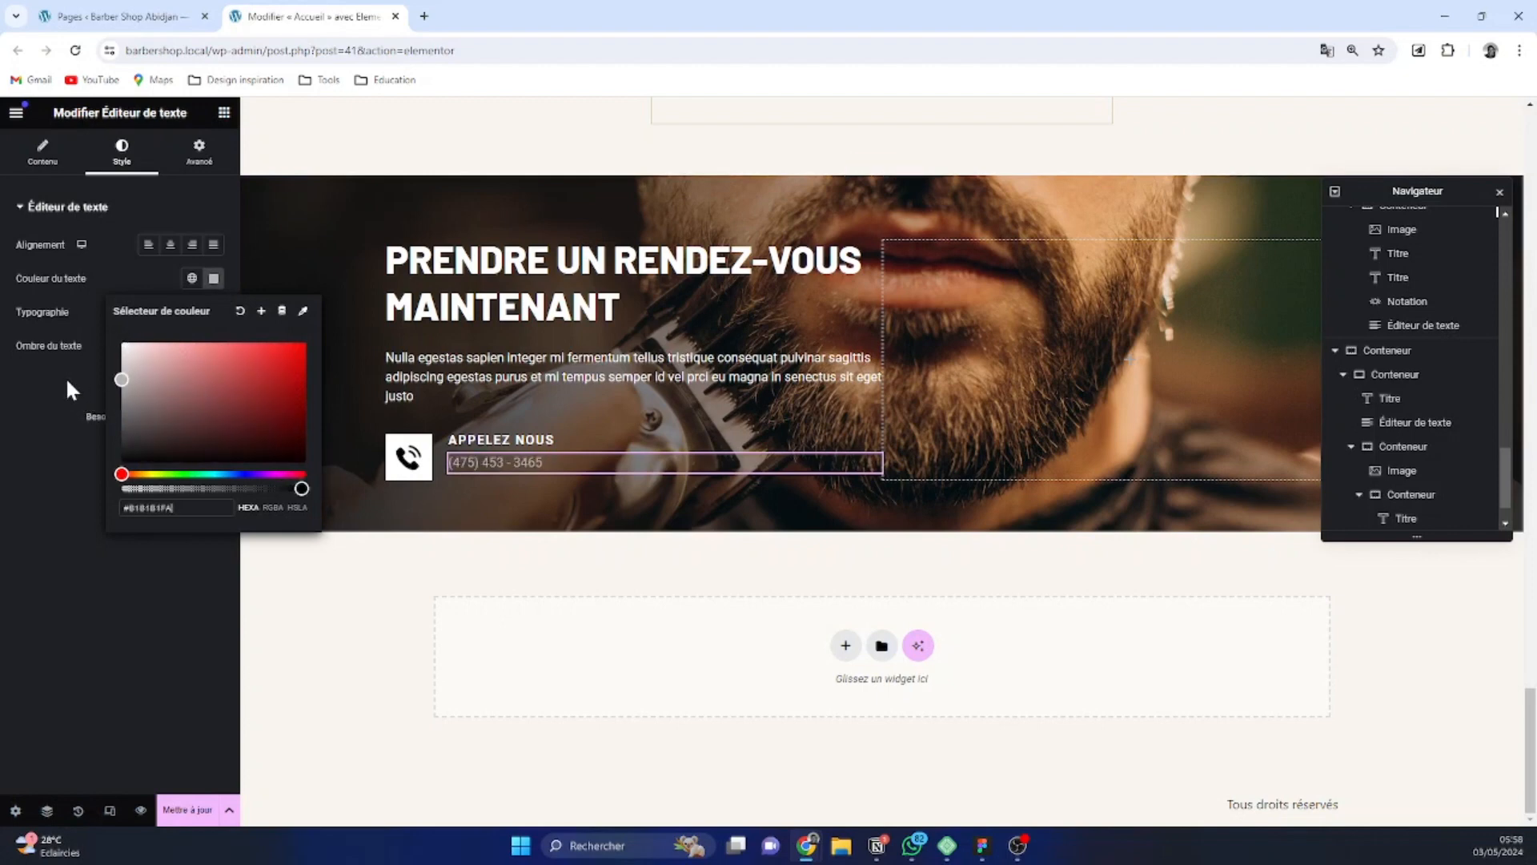
Duplicate the container holding the phone icon, the "Appelez nous" heading and the phone number
left_click(687, 370)
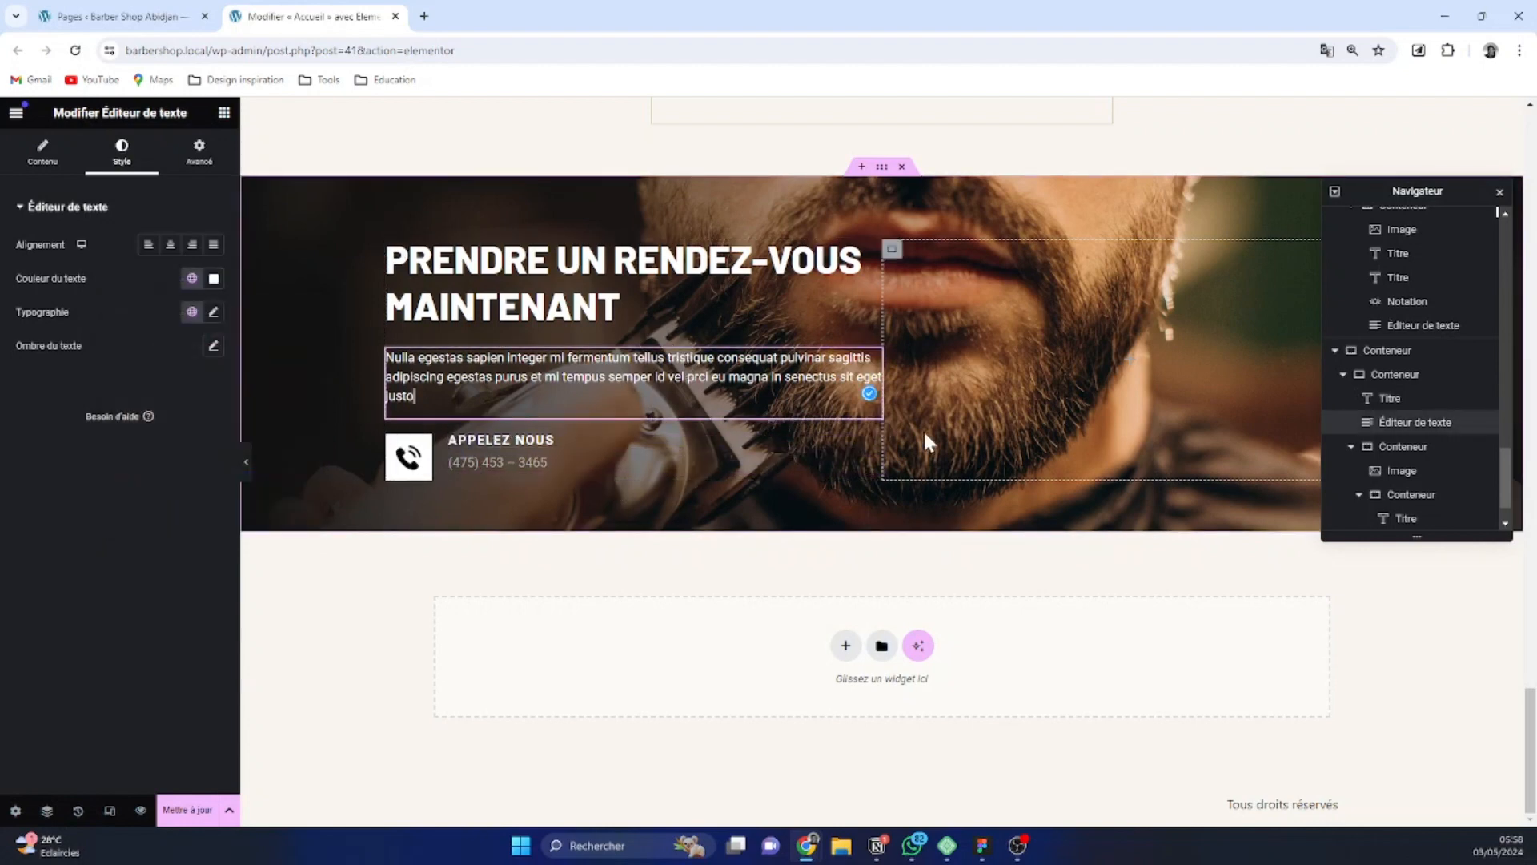
left_click(403, 455)
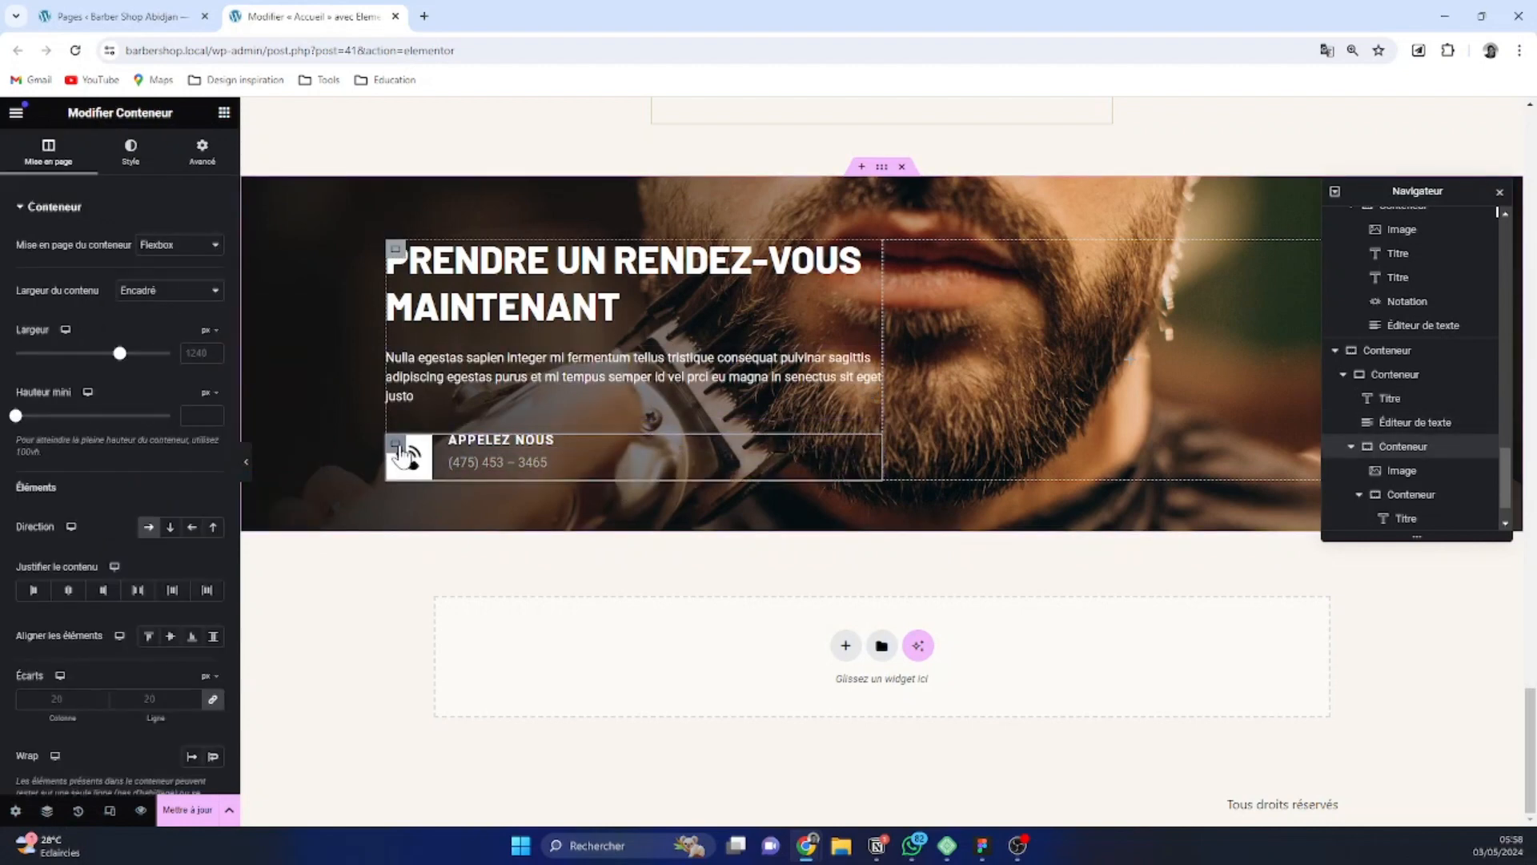
right_click(403, 455)
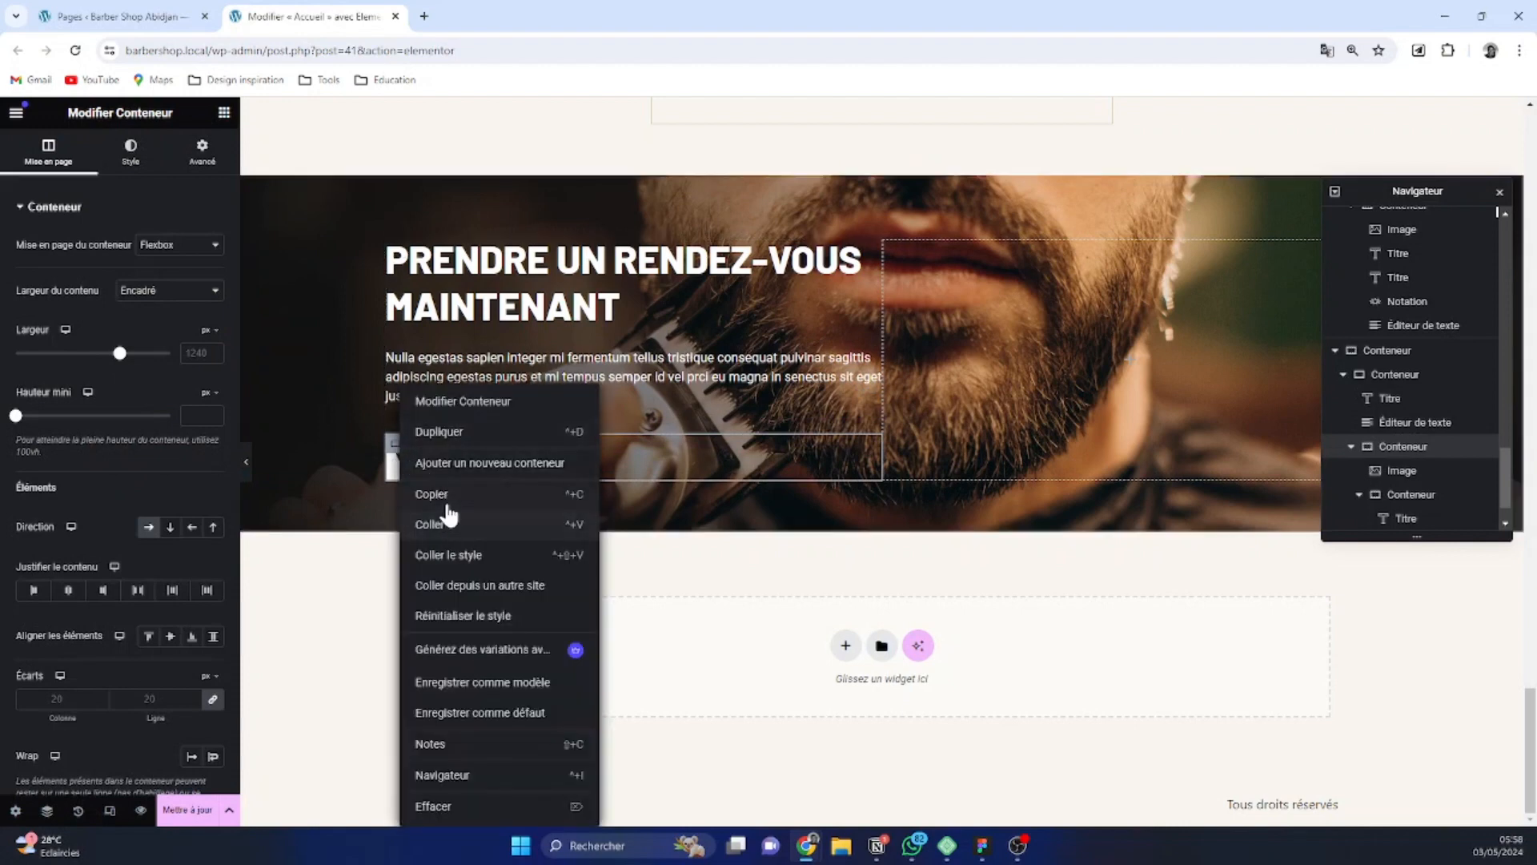
left_click(445, 431)
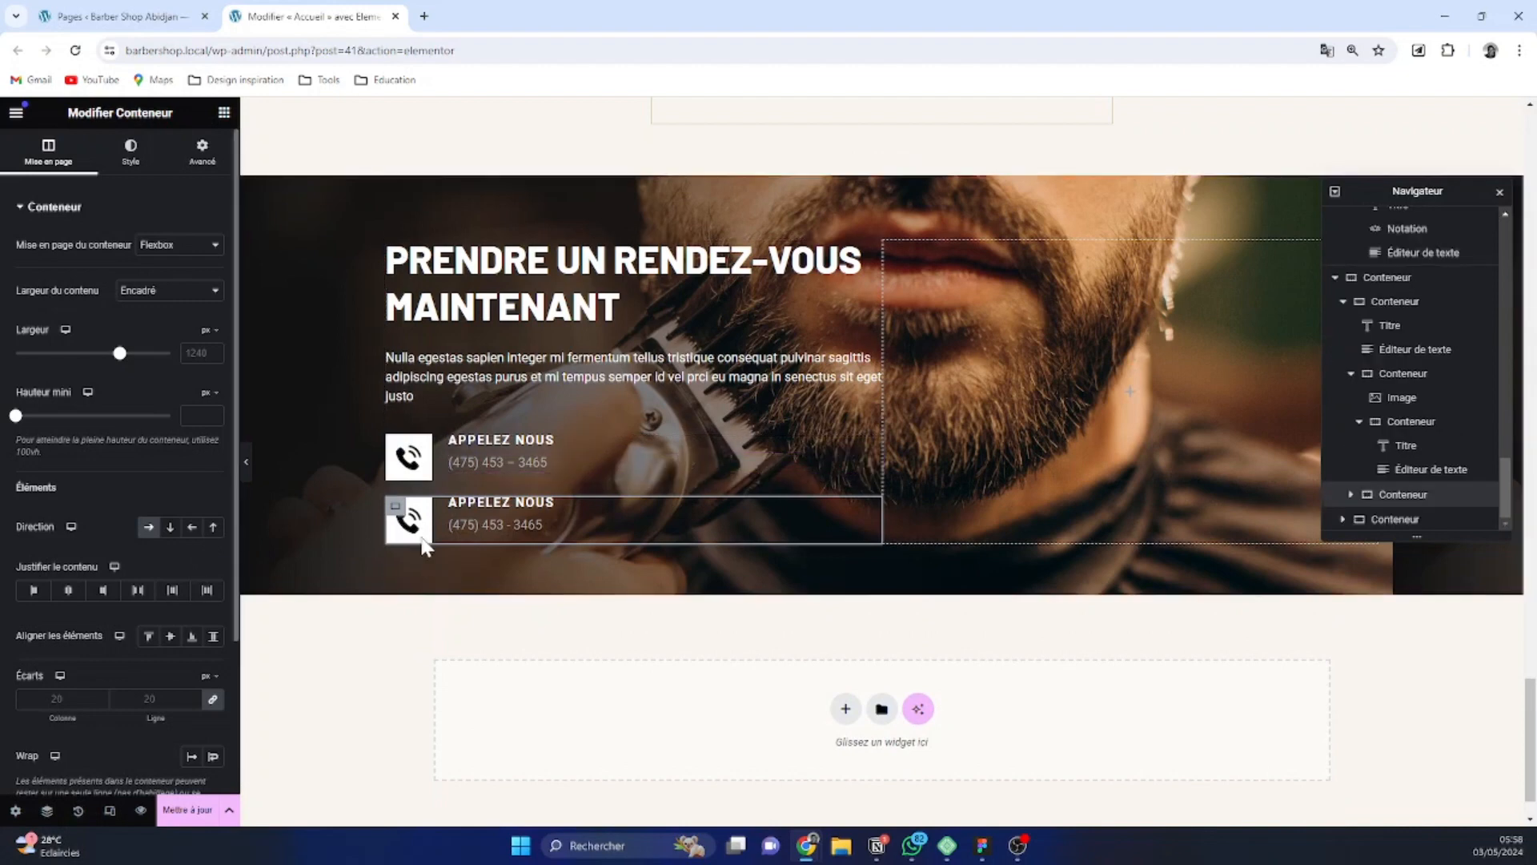
Replace the phone icon in the duplicated contact block with the Mail Image file uploaded from the downloads folder
left_click(421, 535)
left_click(103, 309)
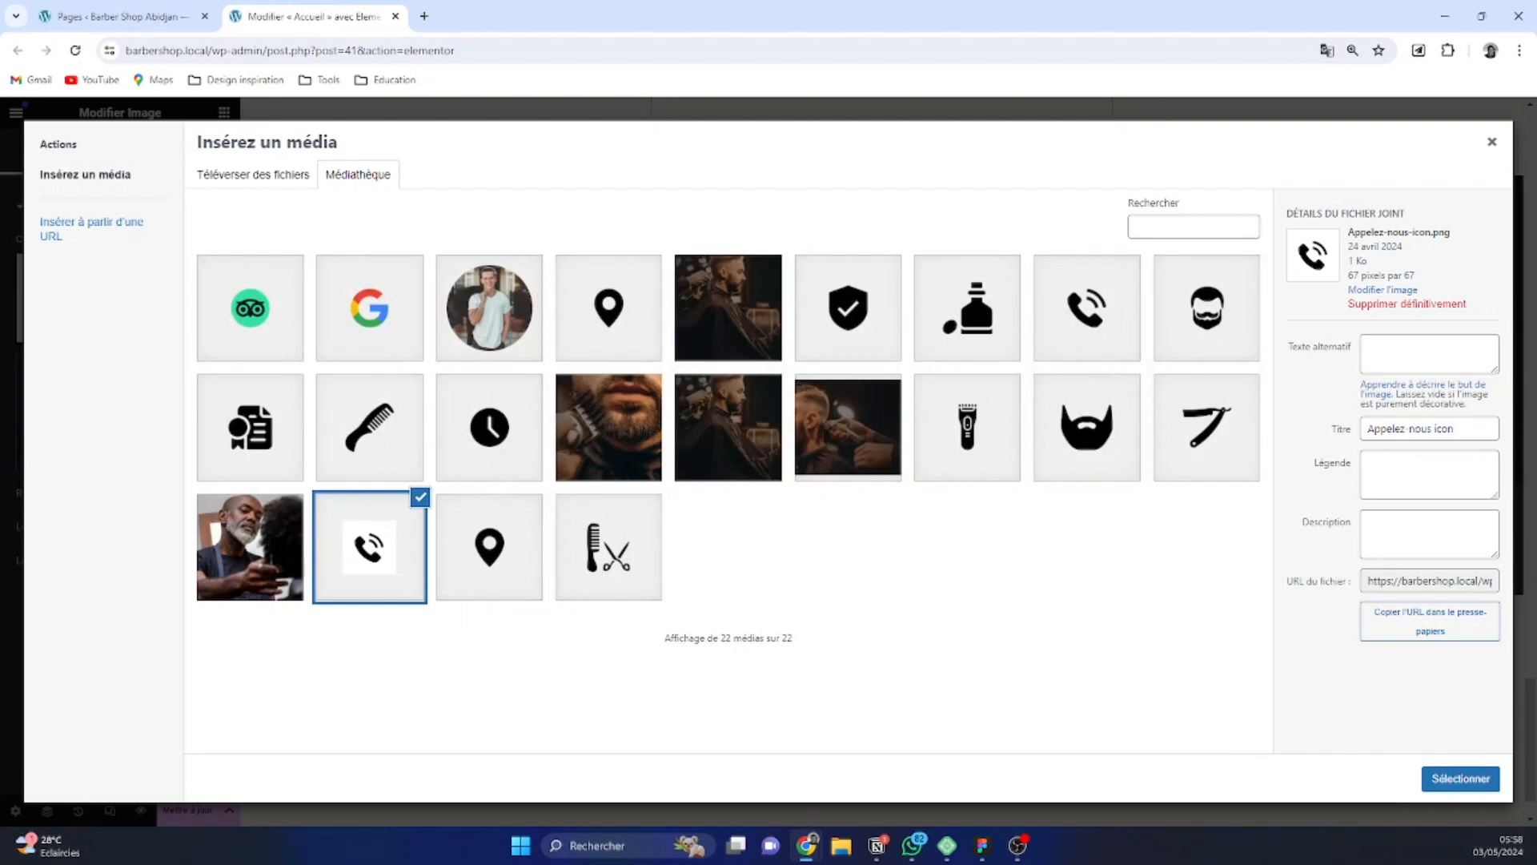
key("alt+Tab")
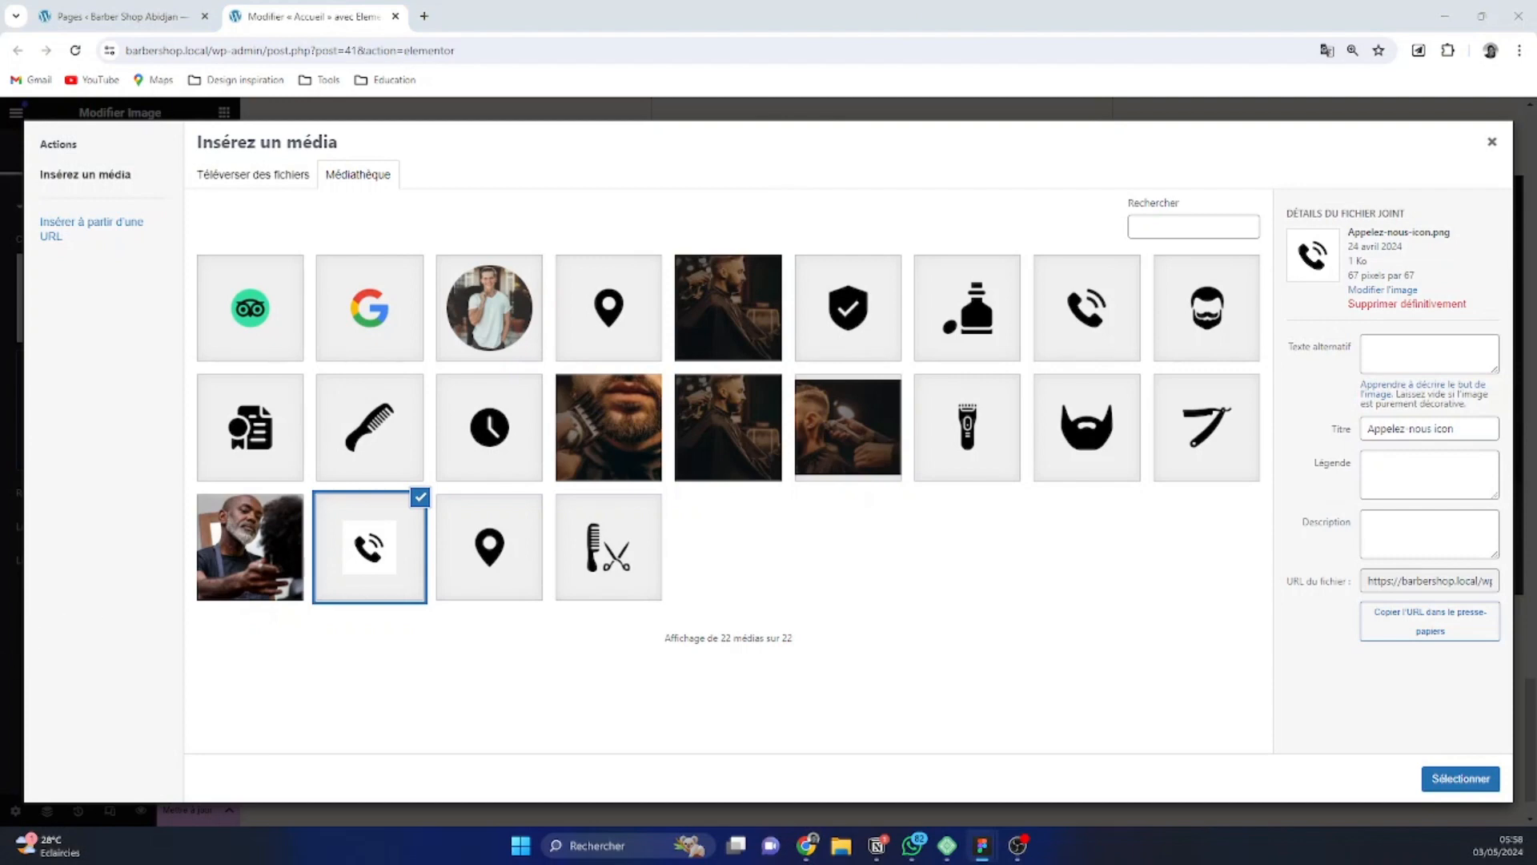
left_click(279, 177)
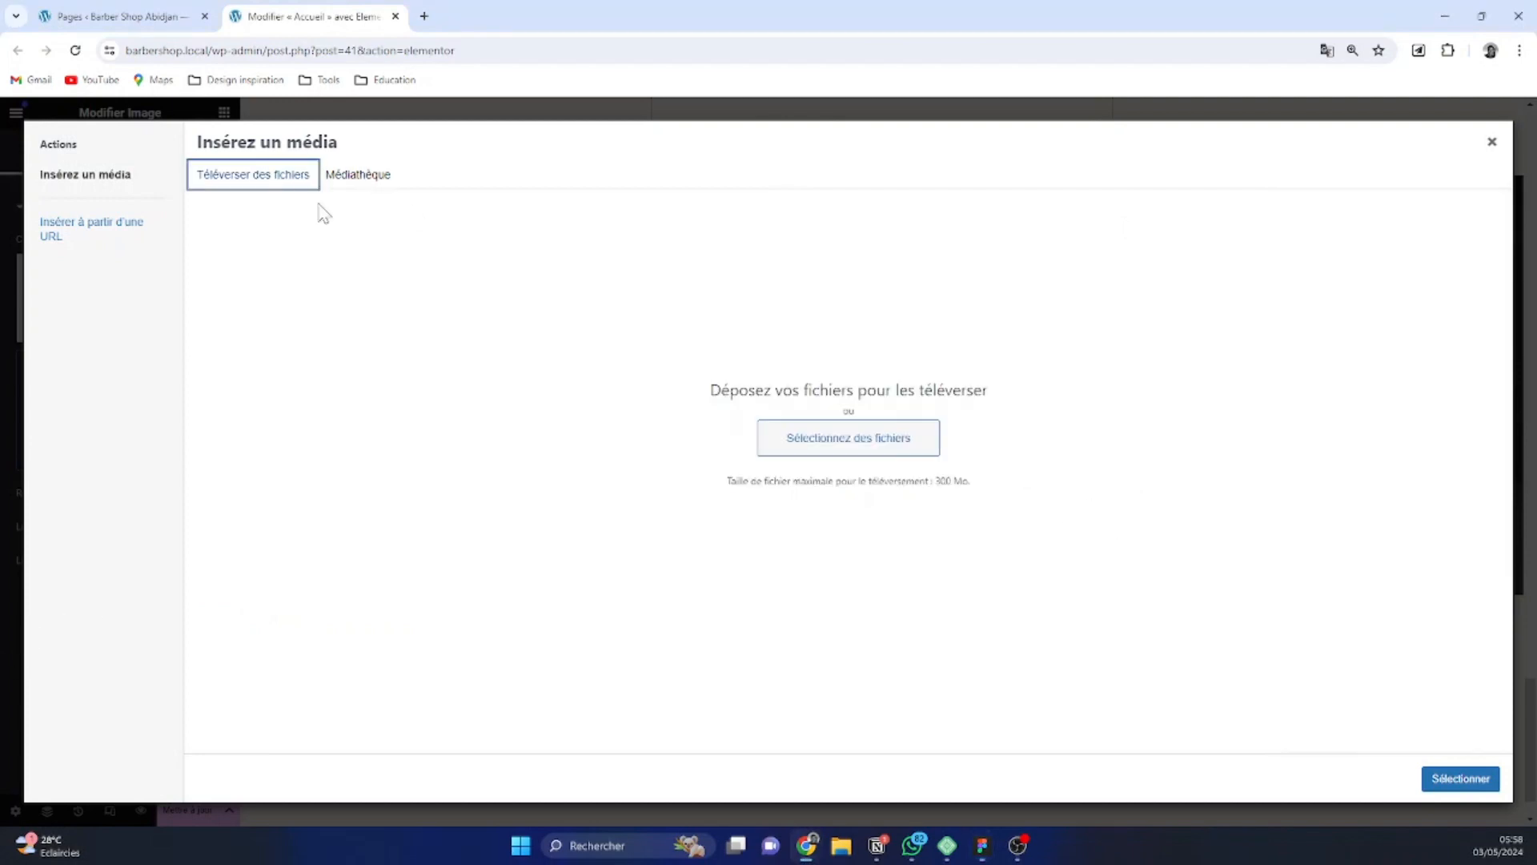
left_click(867, 448)
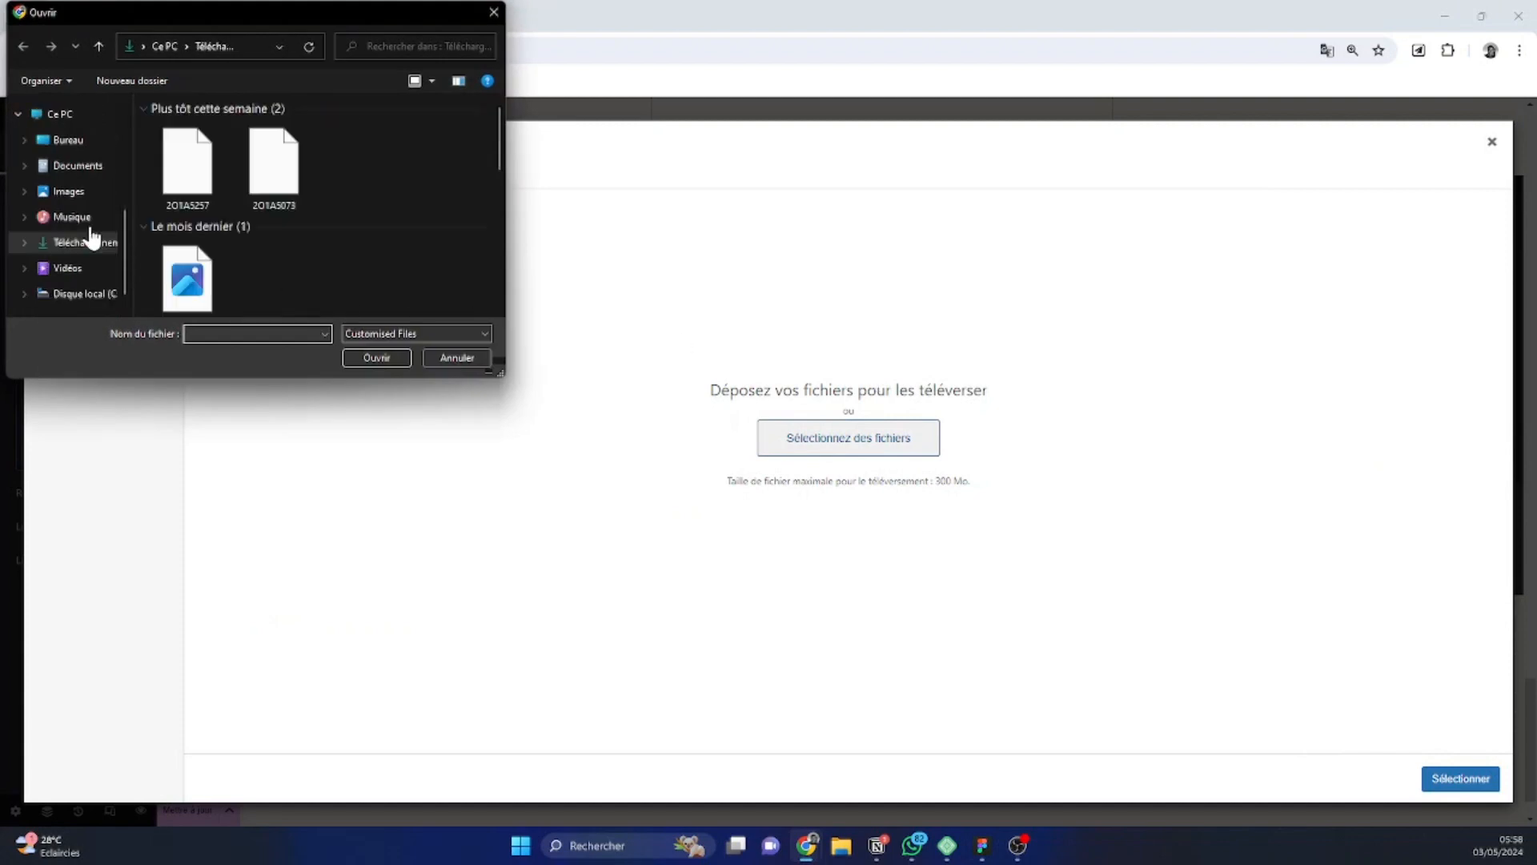
left_click(452, 182)
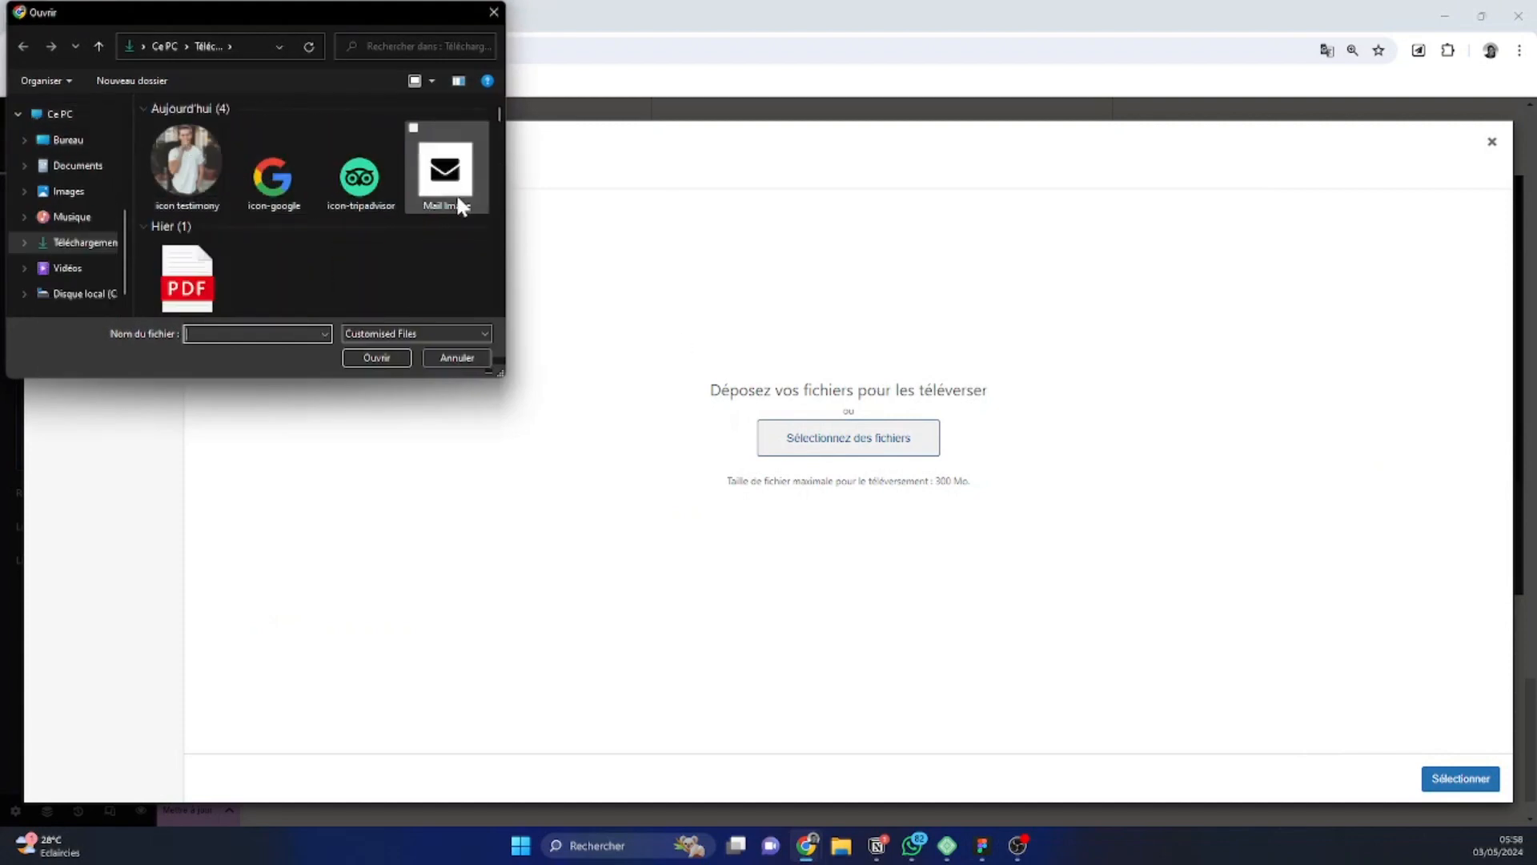
left_click(376, 357)
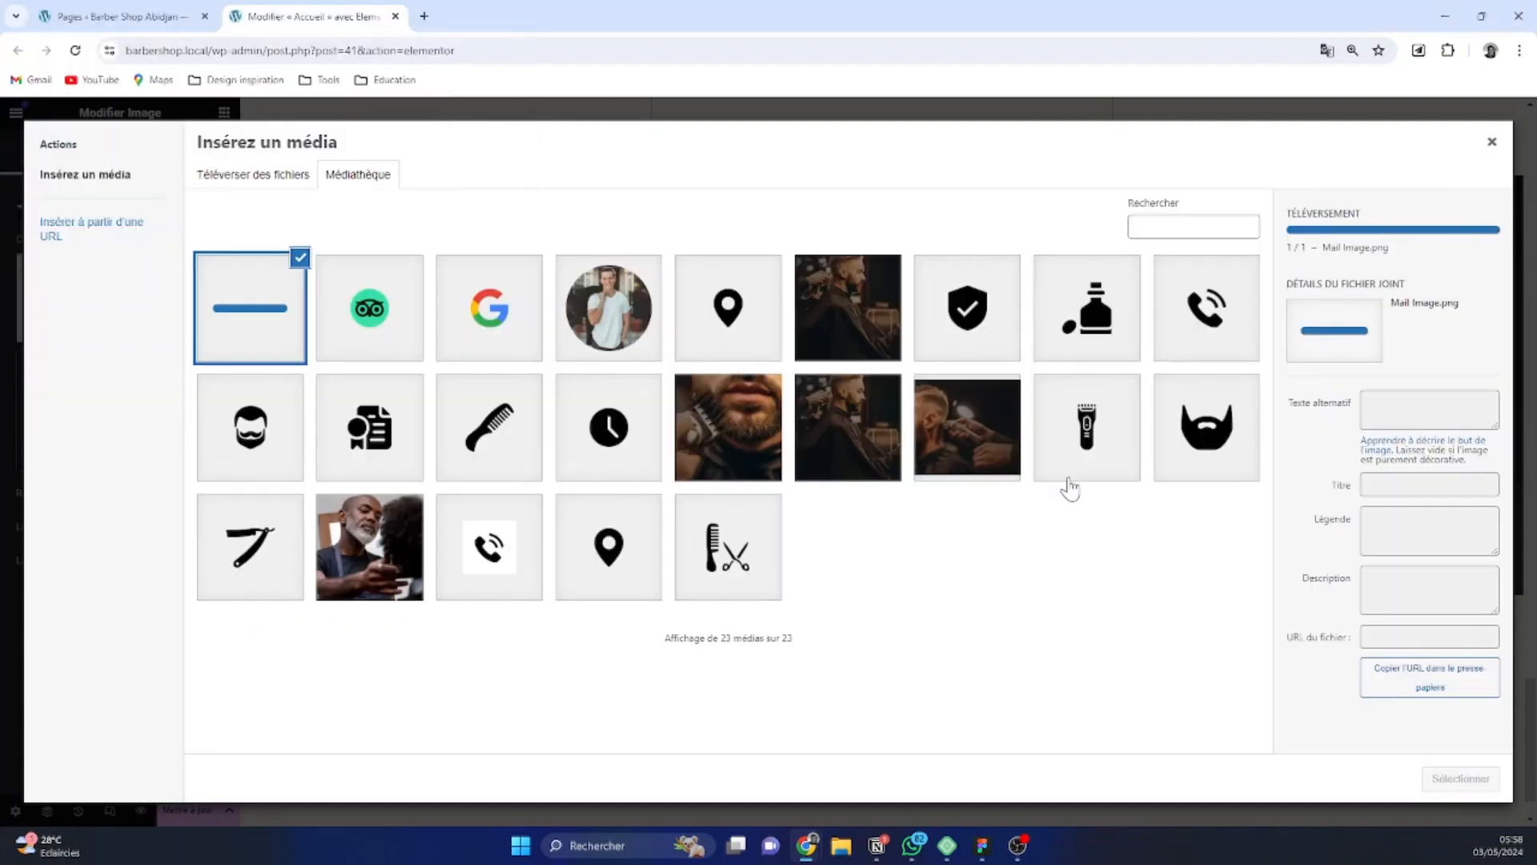
left_click(1495, 781)
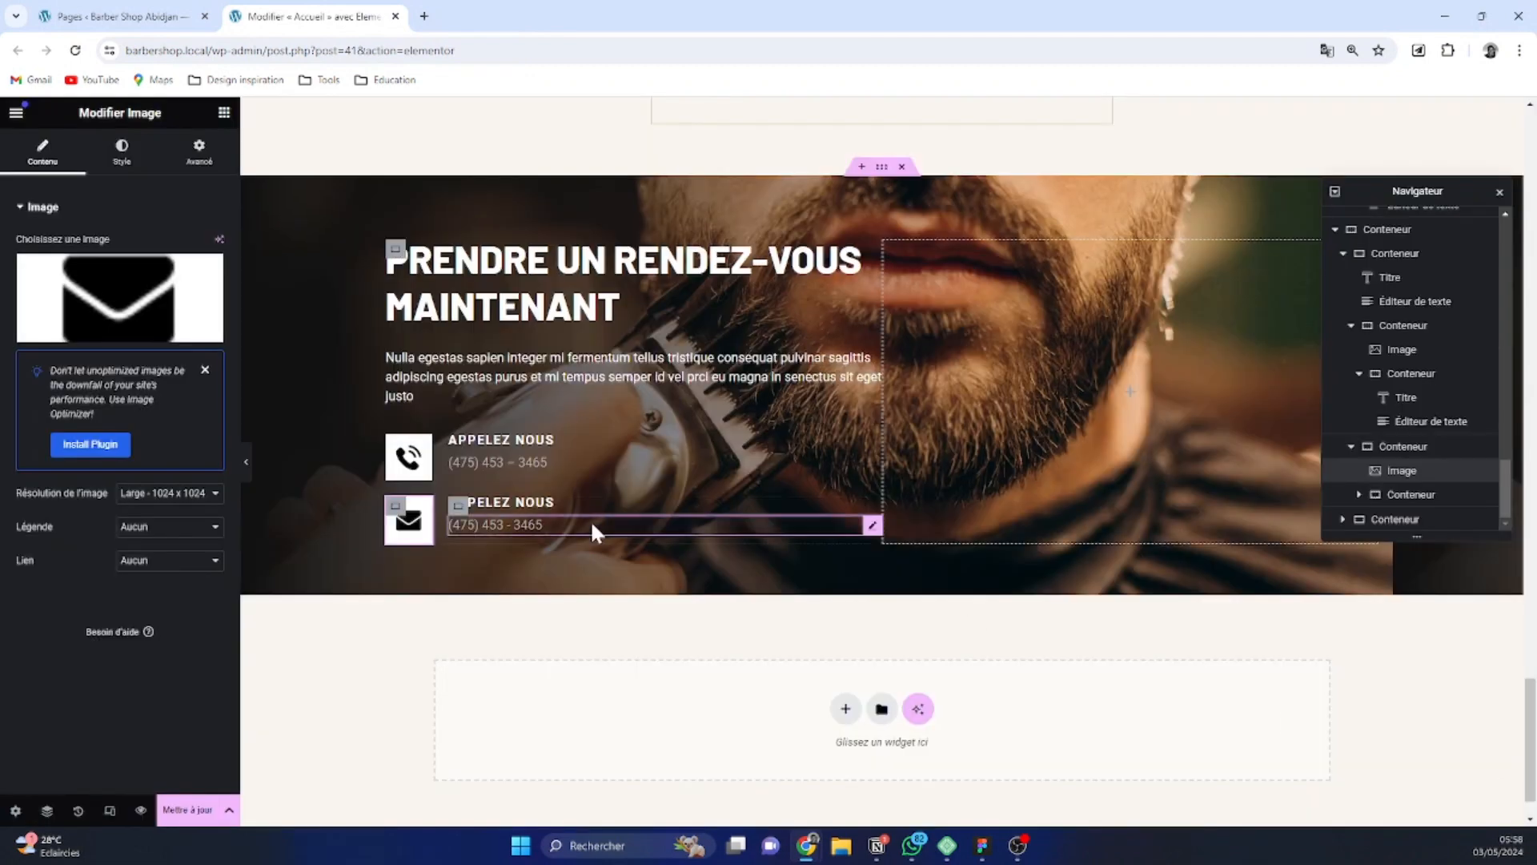
Change the heading of the duplicated contact block to "Envoyez nous un mail"
left_click(529, 504)
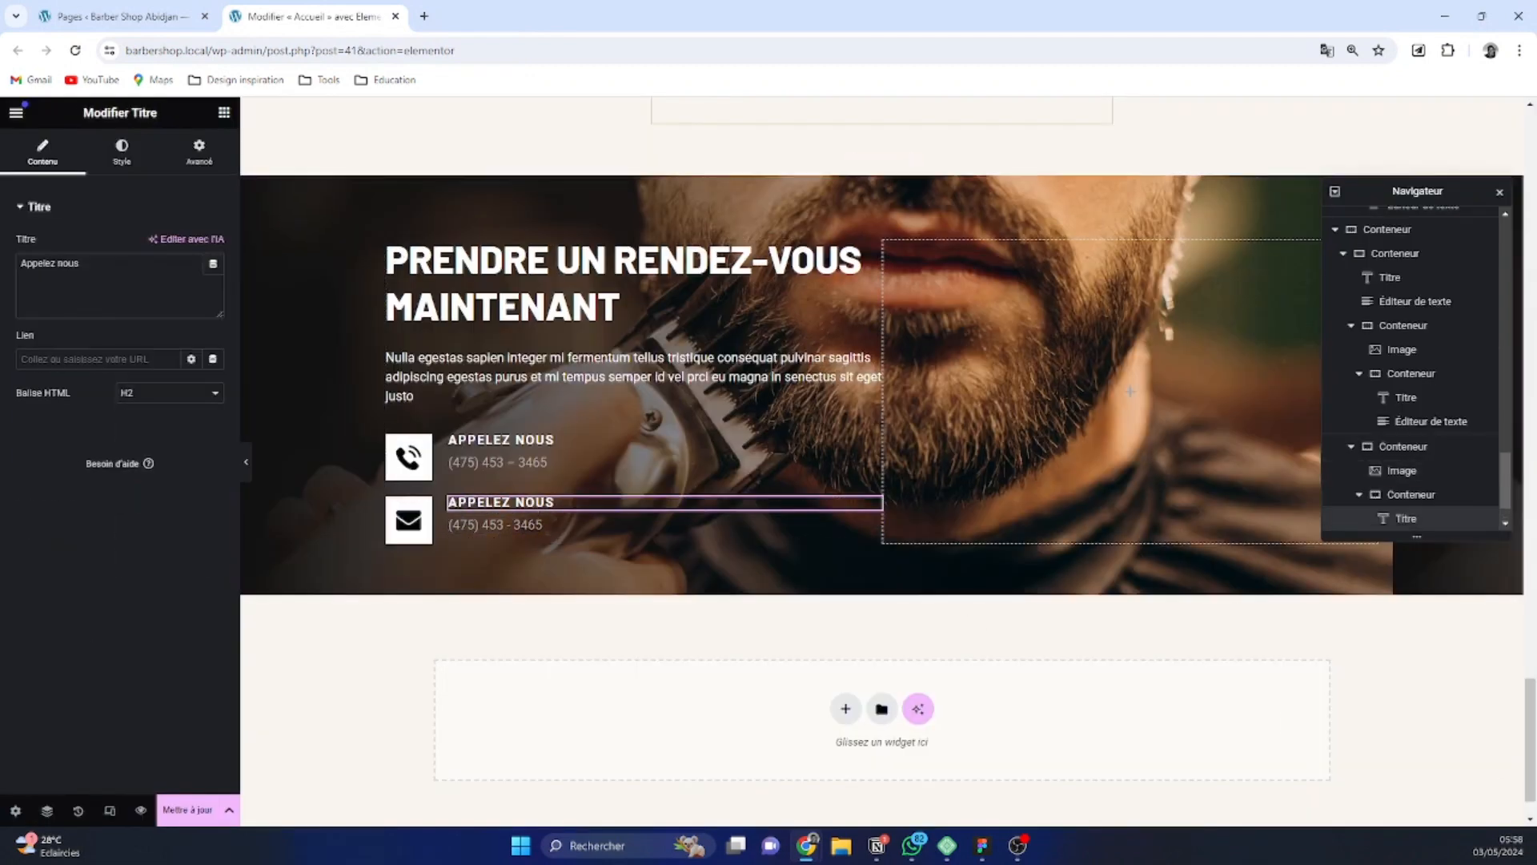
triple_click(80, 263)
type("E")
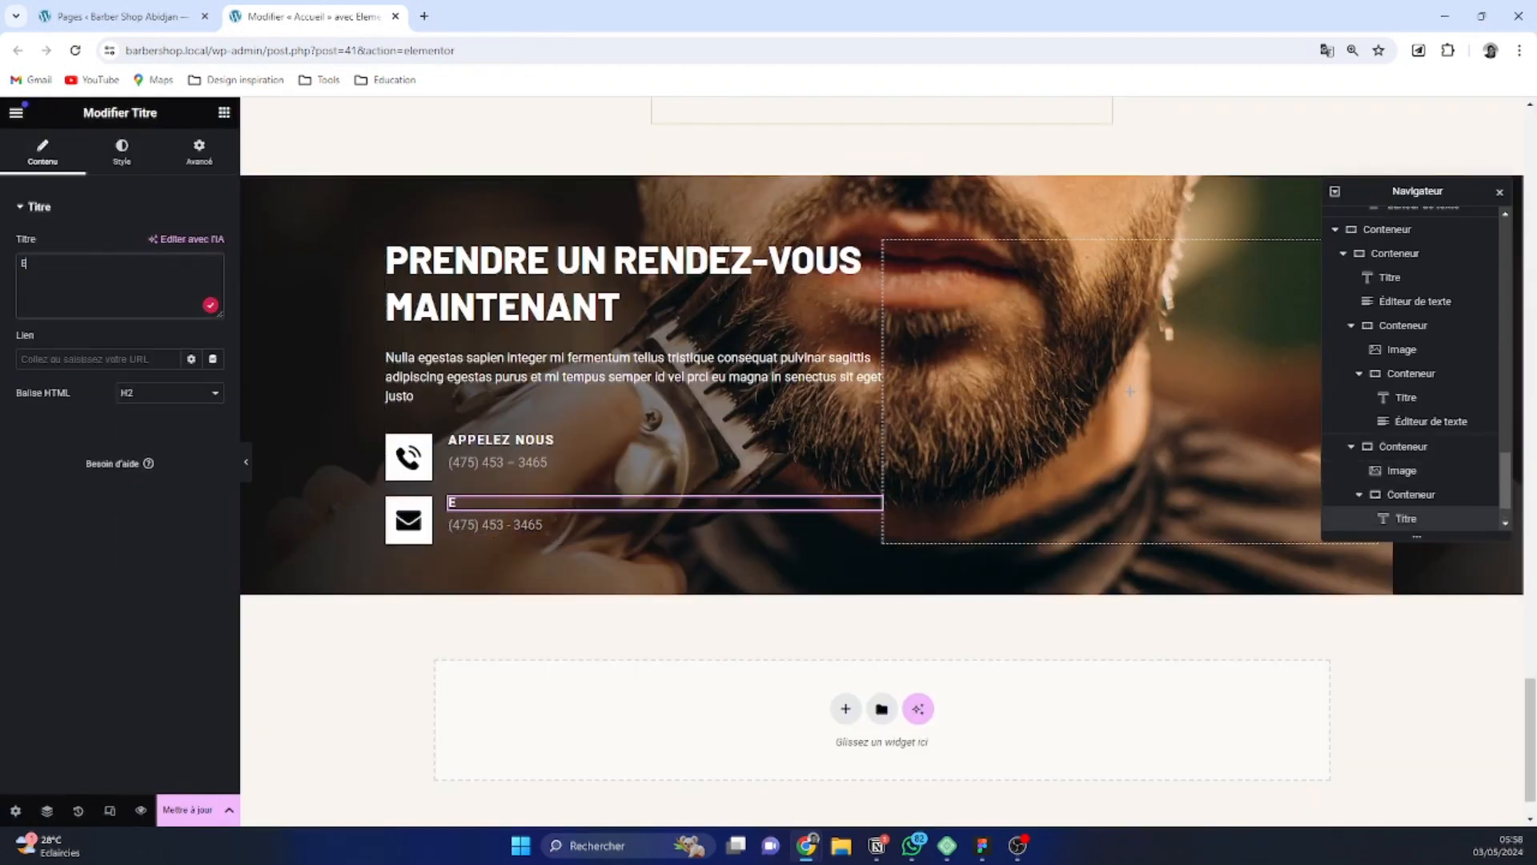
type("nvoyez nous un ma")
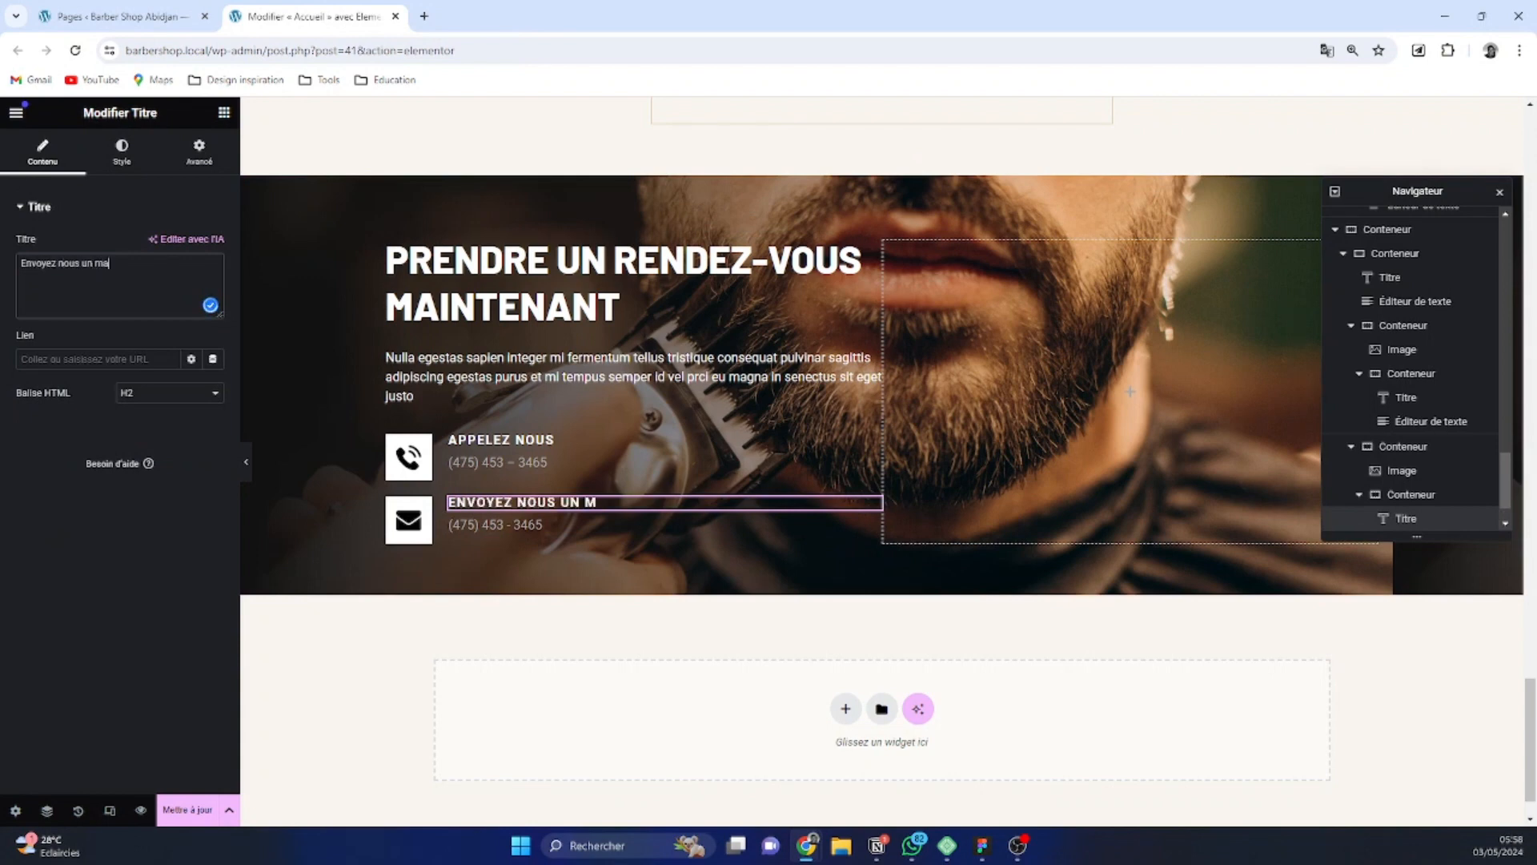
type("il")
Replace the phone number under the "Envoyez nous un mail" heading with the contact e-mail address
left_click(493, 526)
key("ctrl+a")
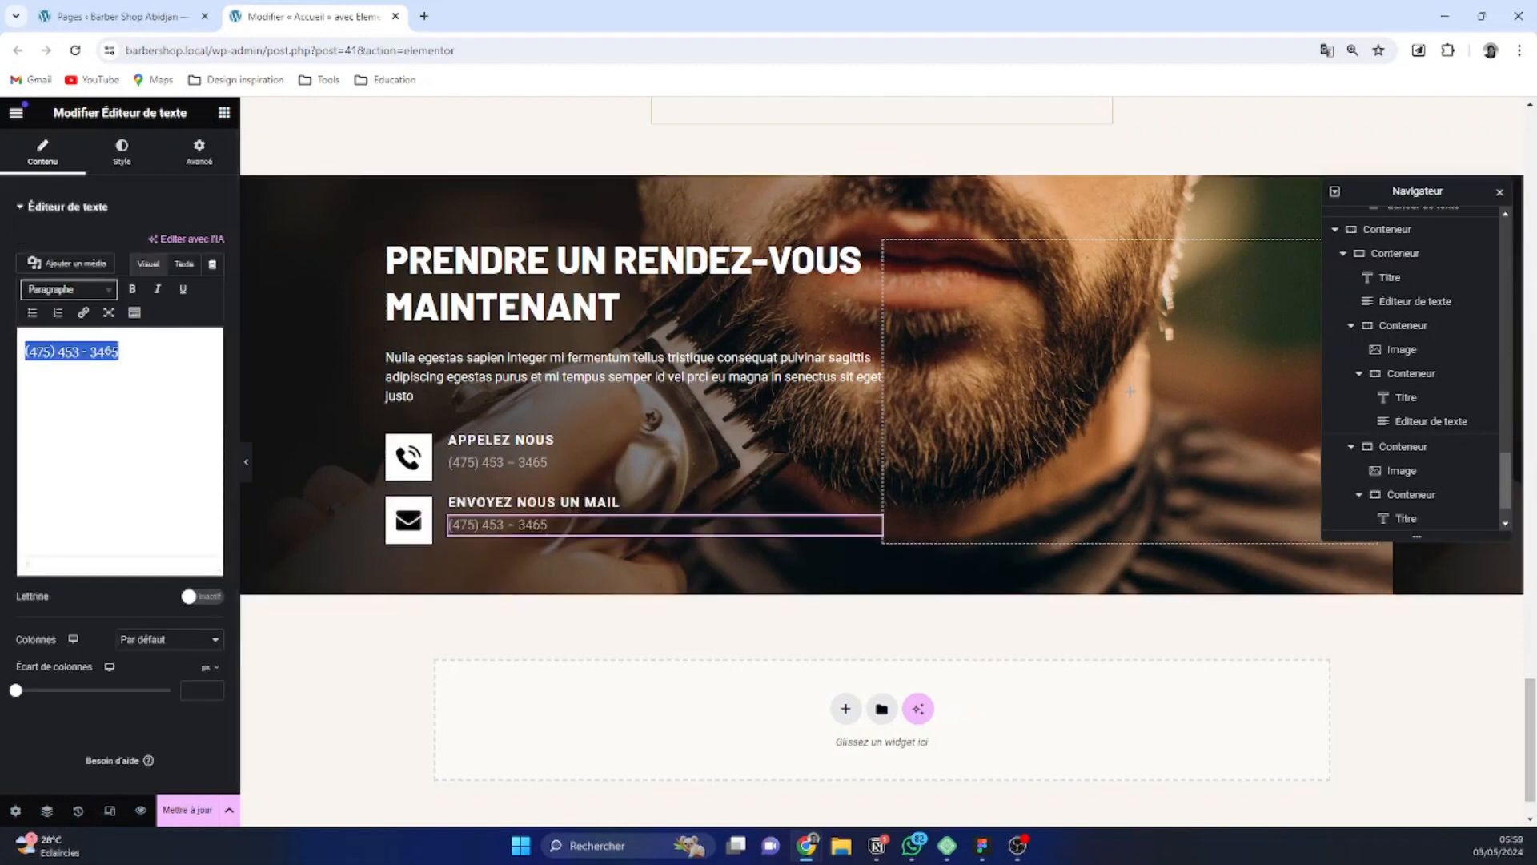
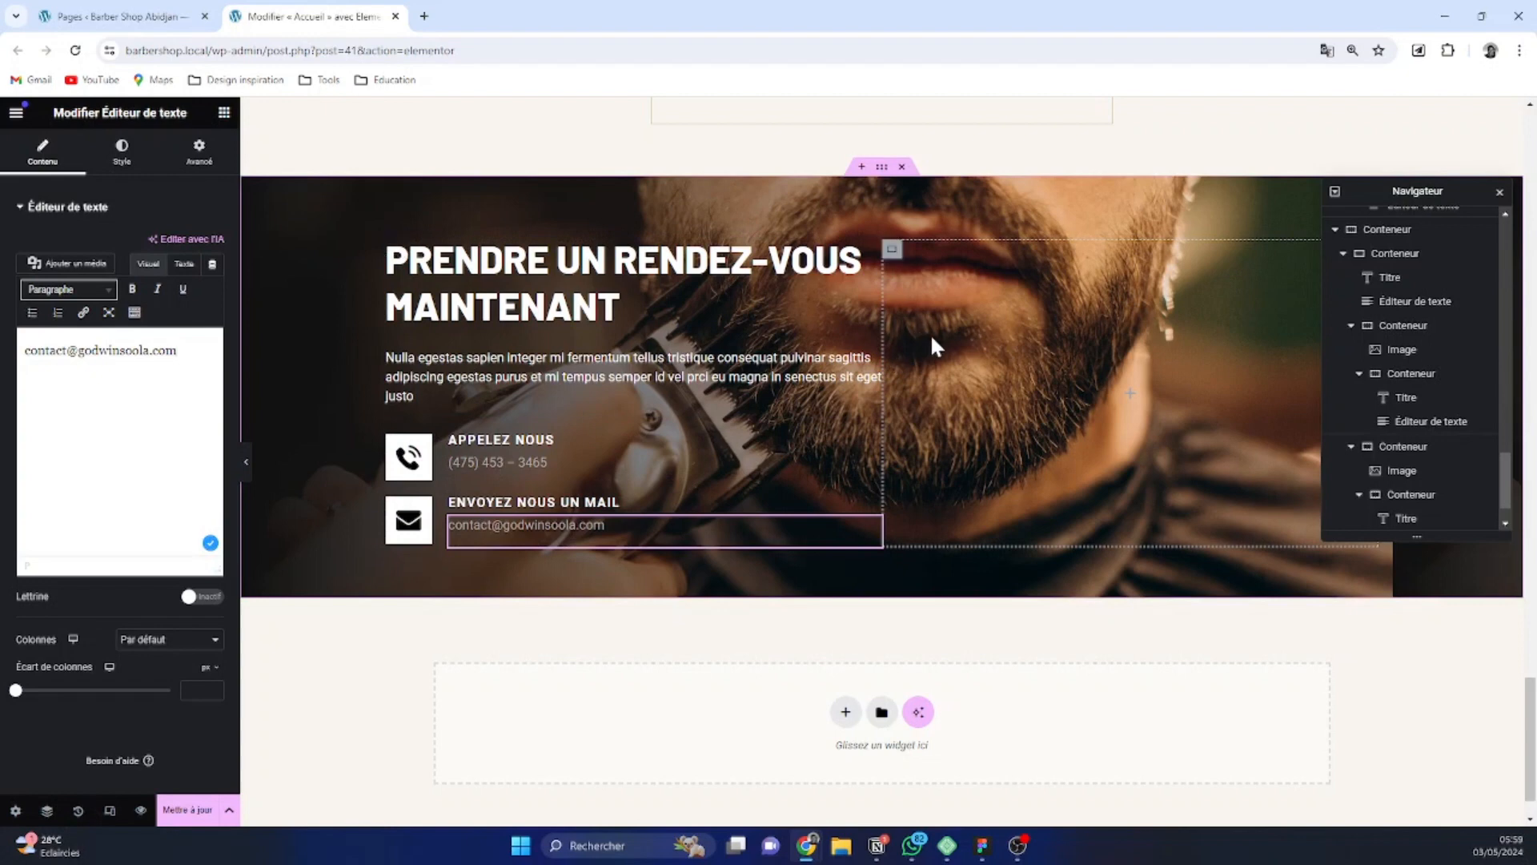
Set the linked column and row gaps of the appointment section's outer container to 4 rem
left_click(882, 168)
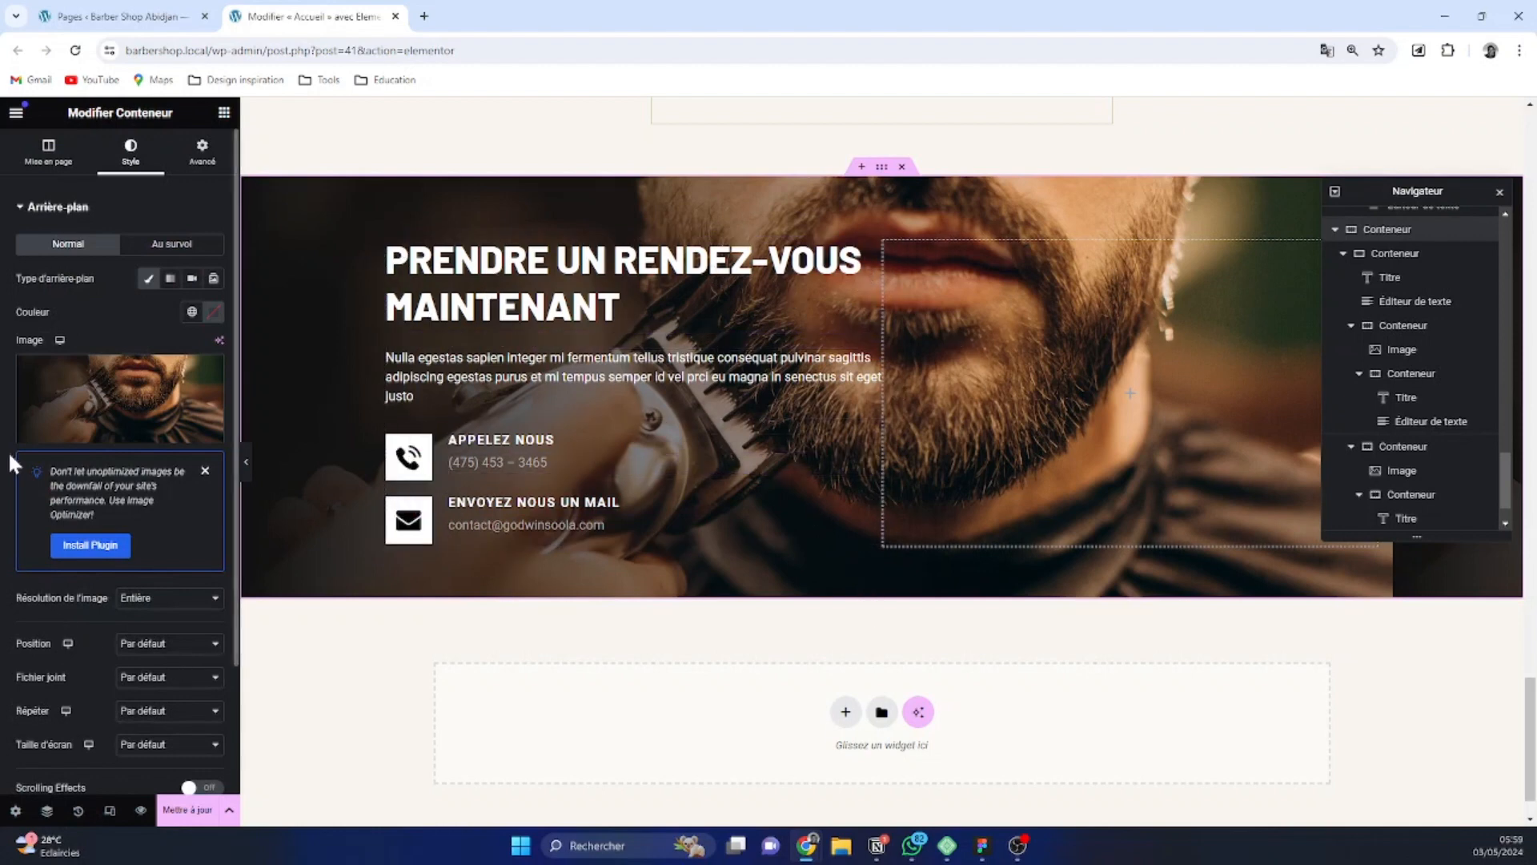
left_click(62, 168)
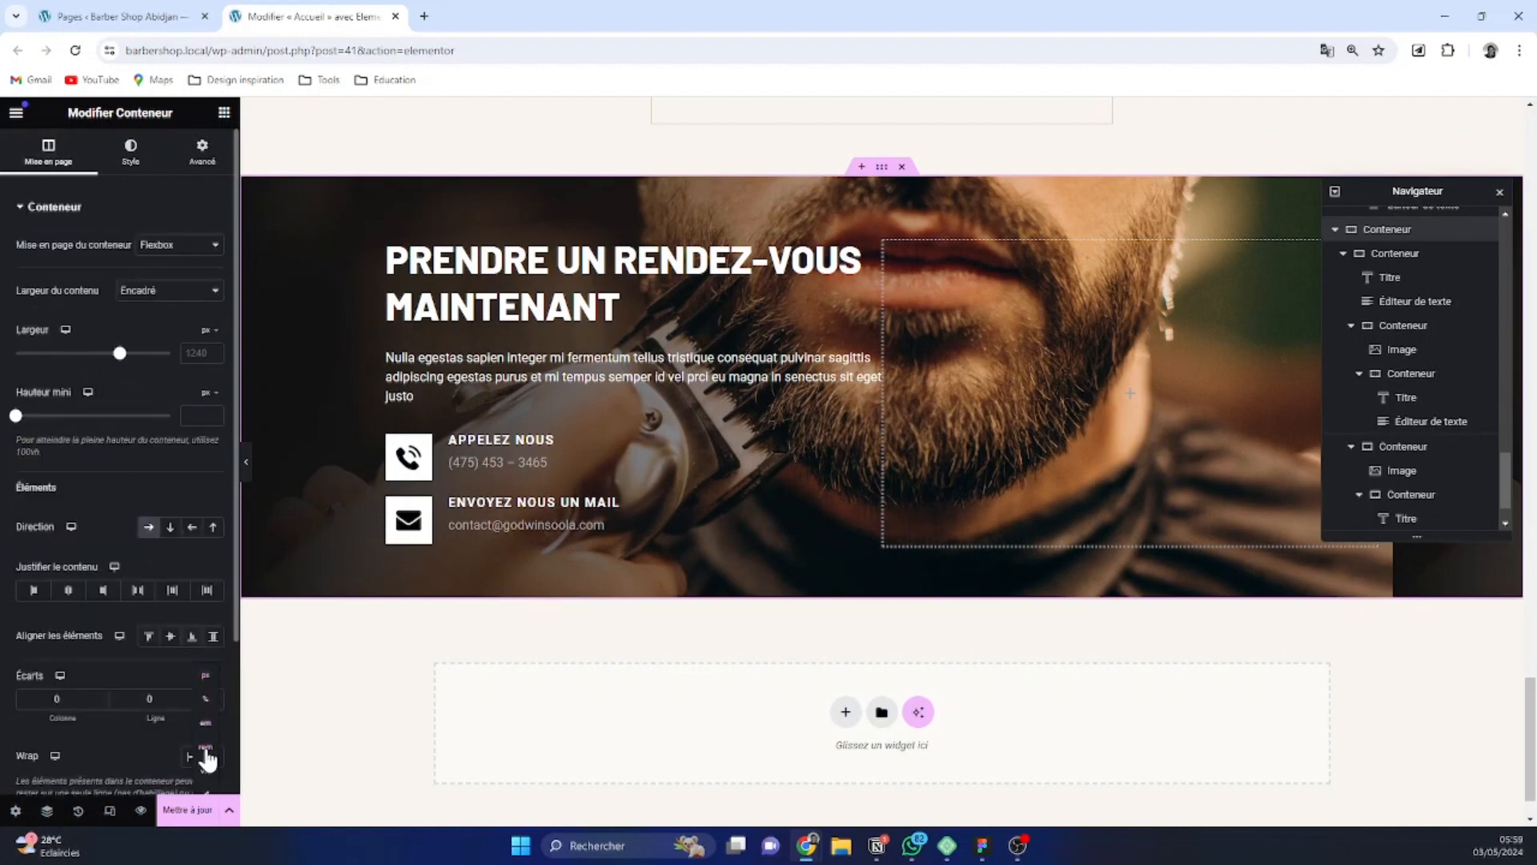
left_click(210, 702)
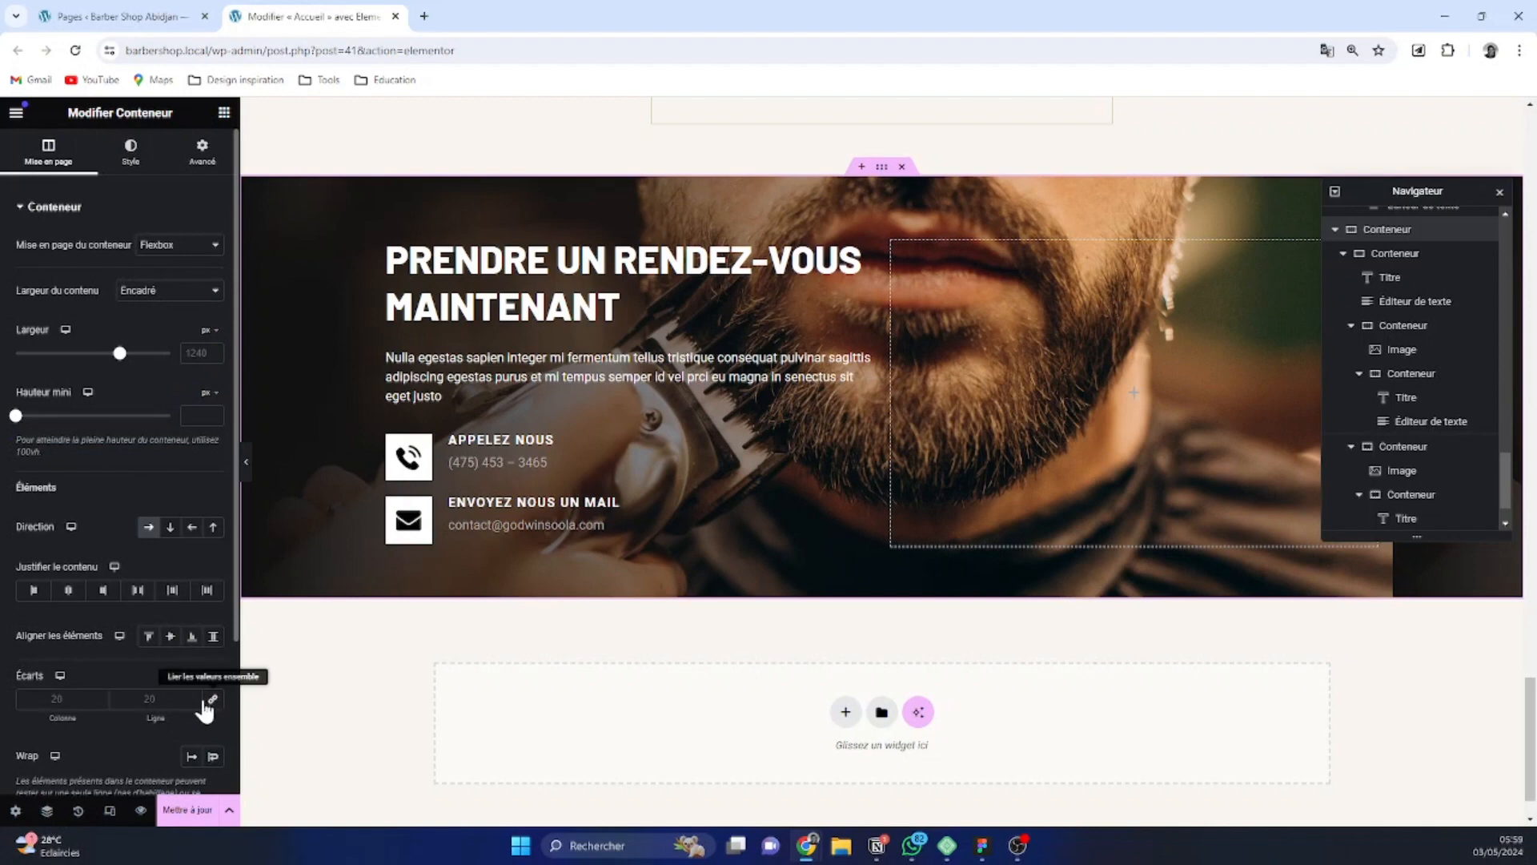
left_click(210, 704)
left_click(193, 696)
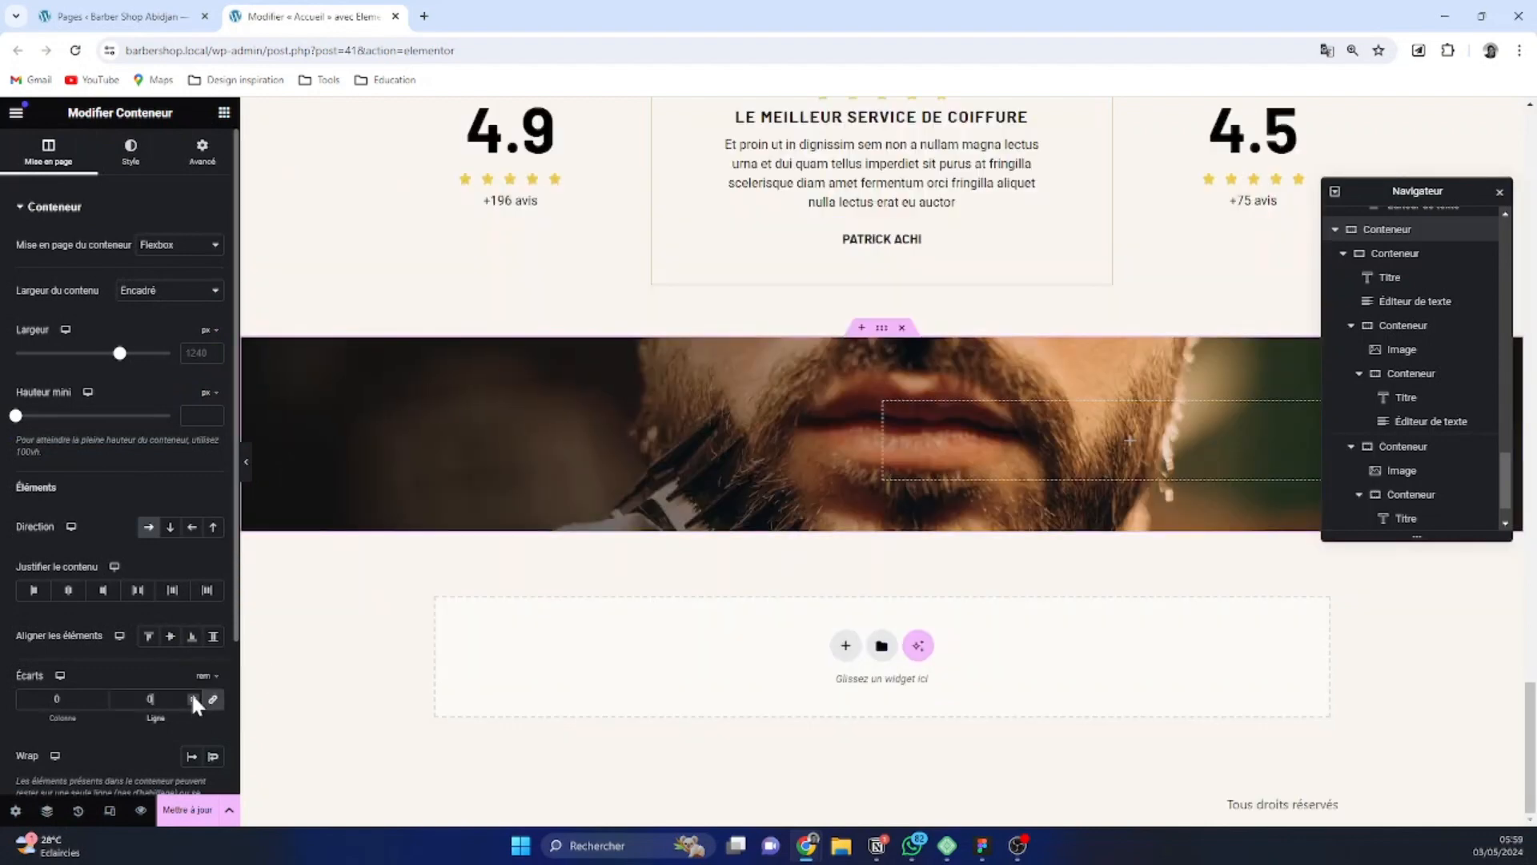
left_click(192, 696)
left_click(192, 696)
left_click(193, 695)
left_click(192, 694)
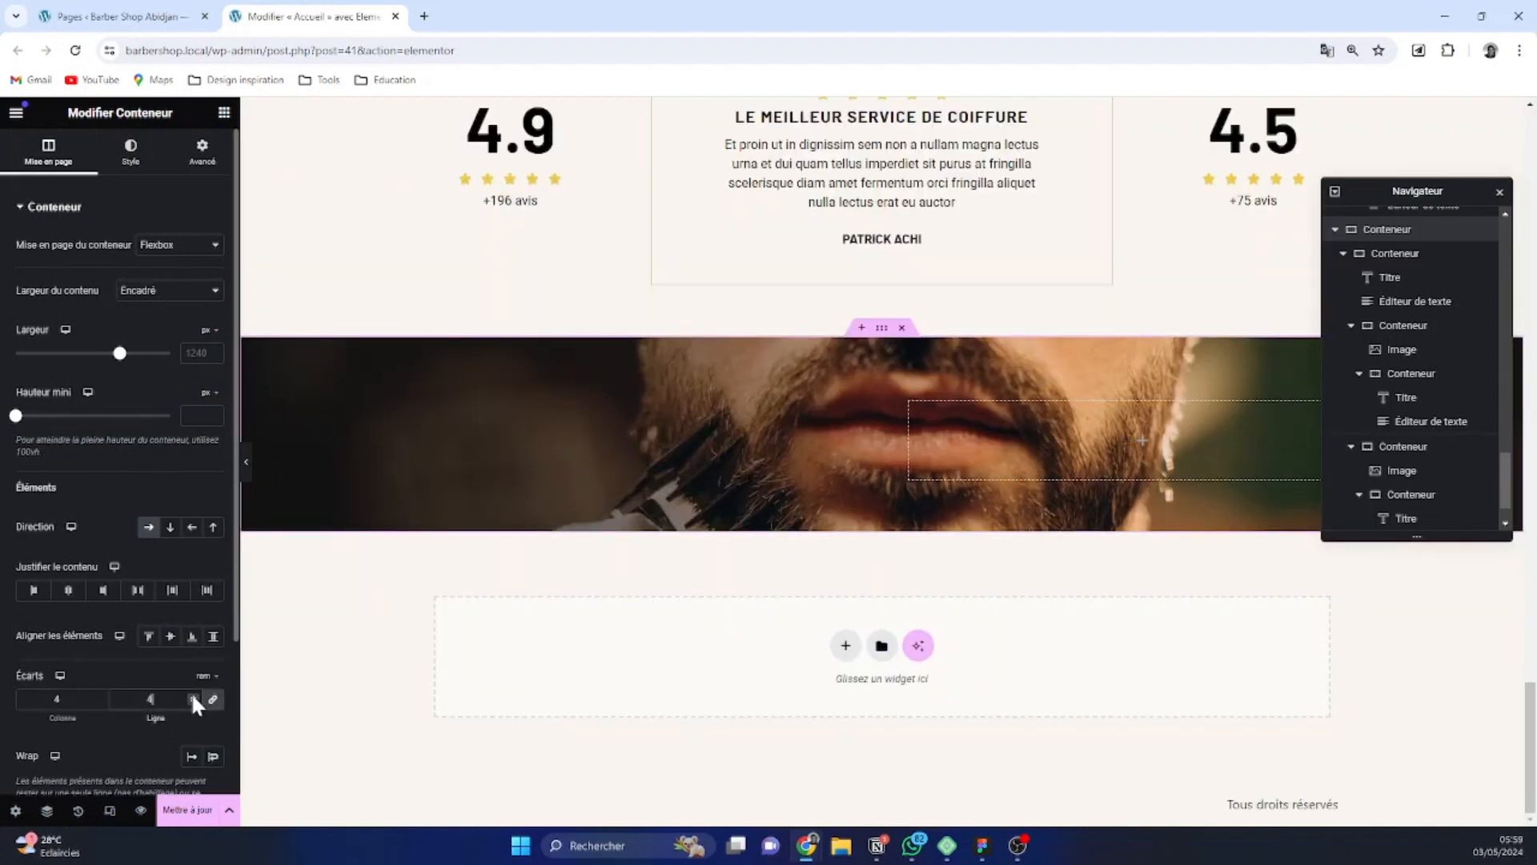
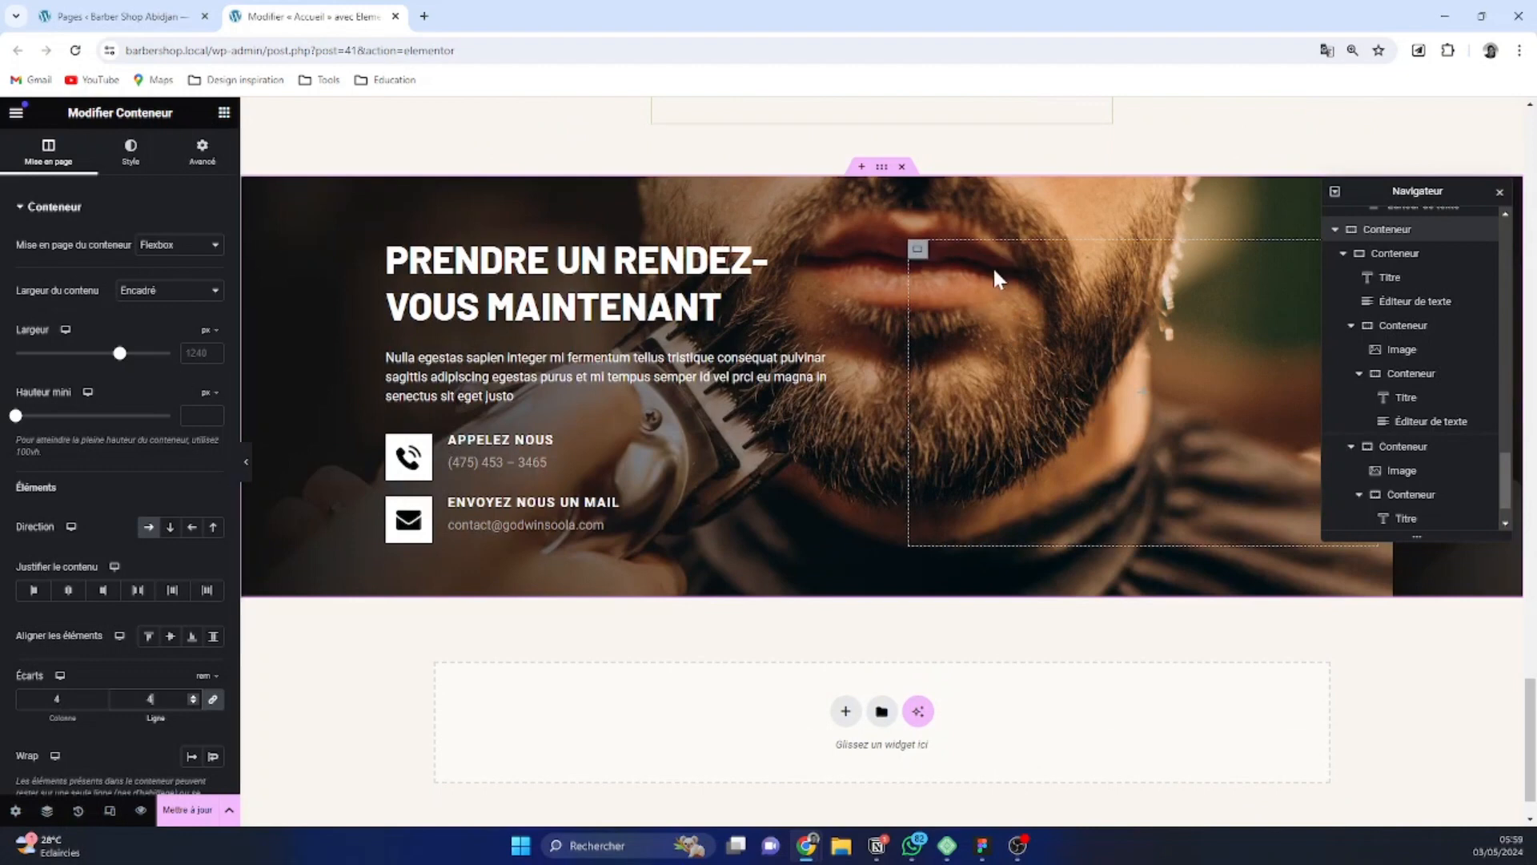
Add a Form widget to the empty half-width container of the appointment section
left_click(918, 250)
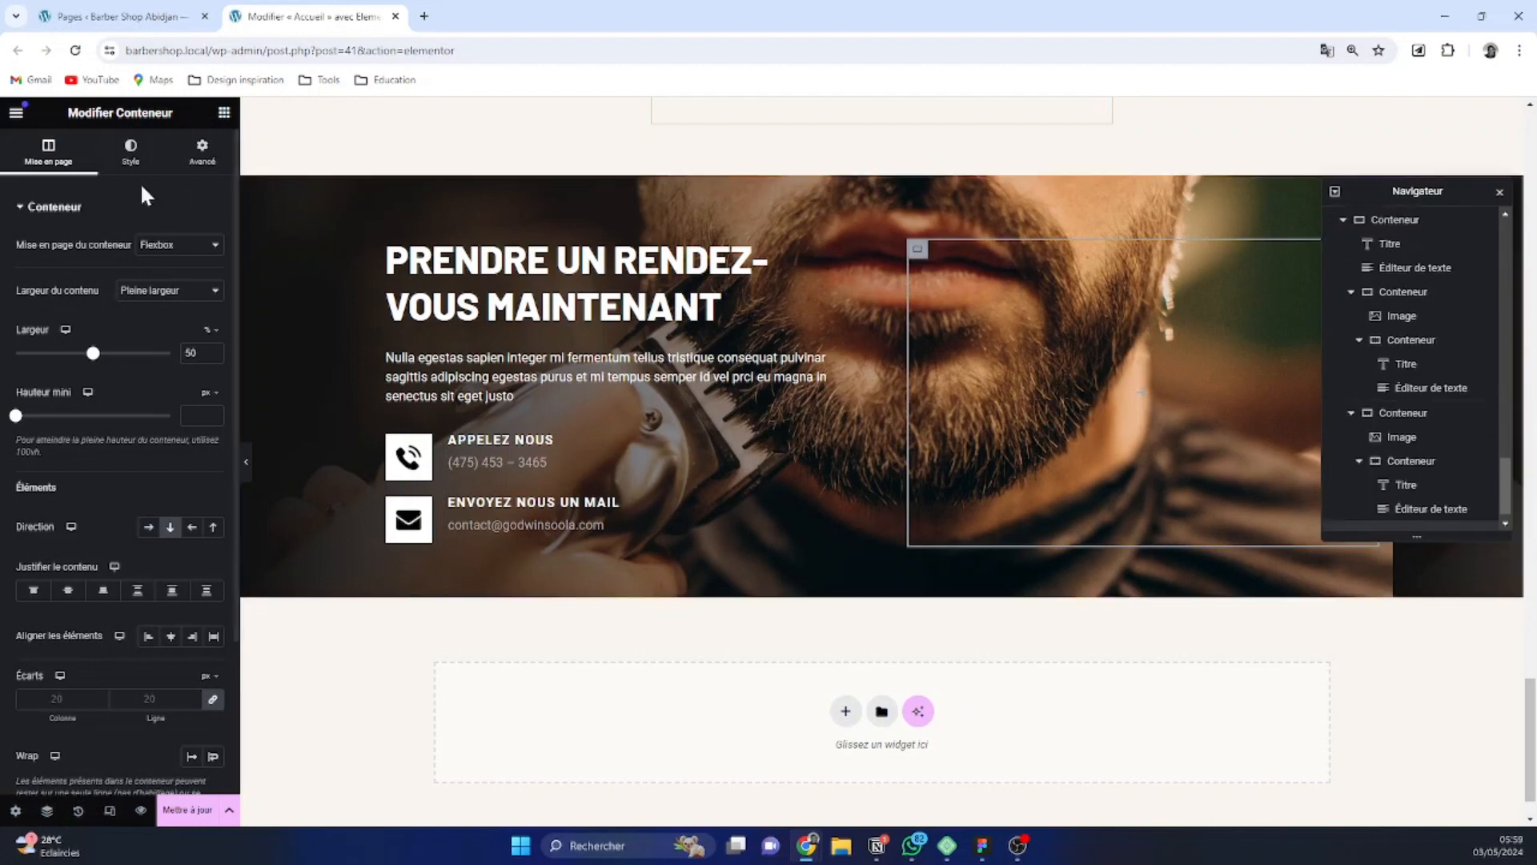
left_click(223, 115)
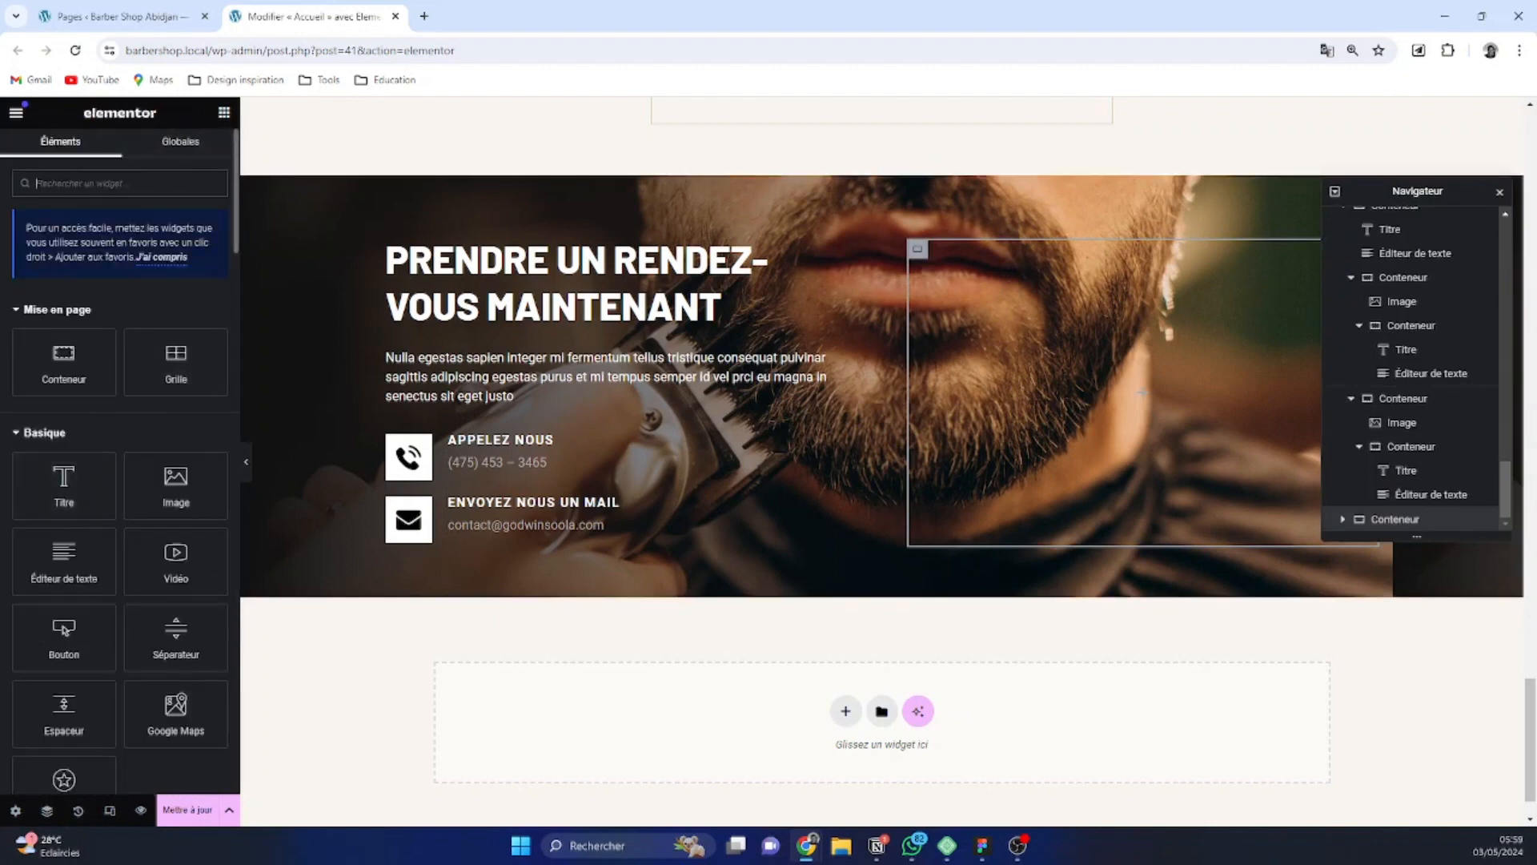
type("fo")
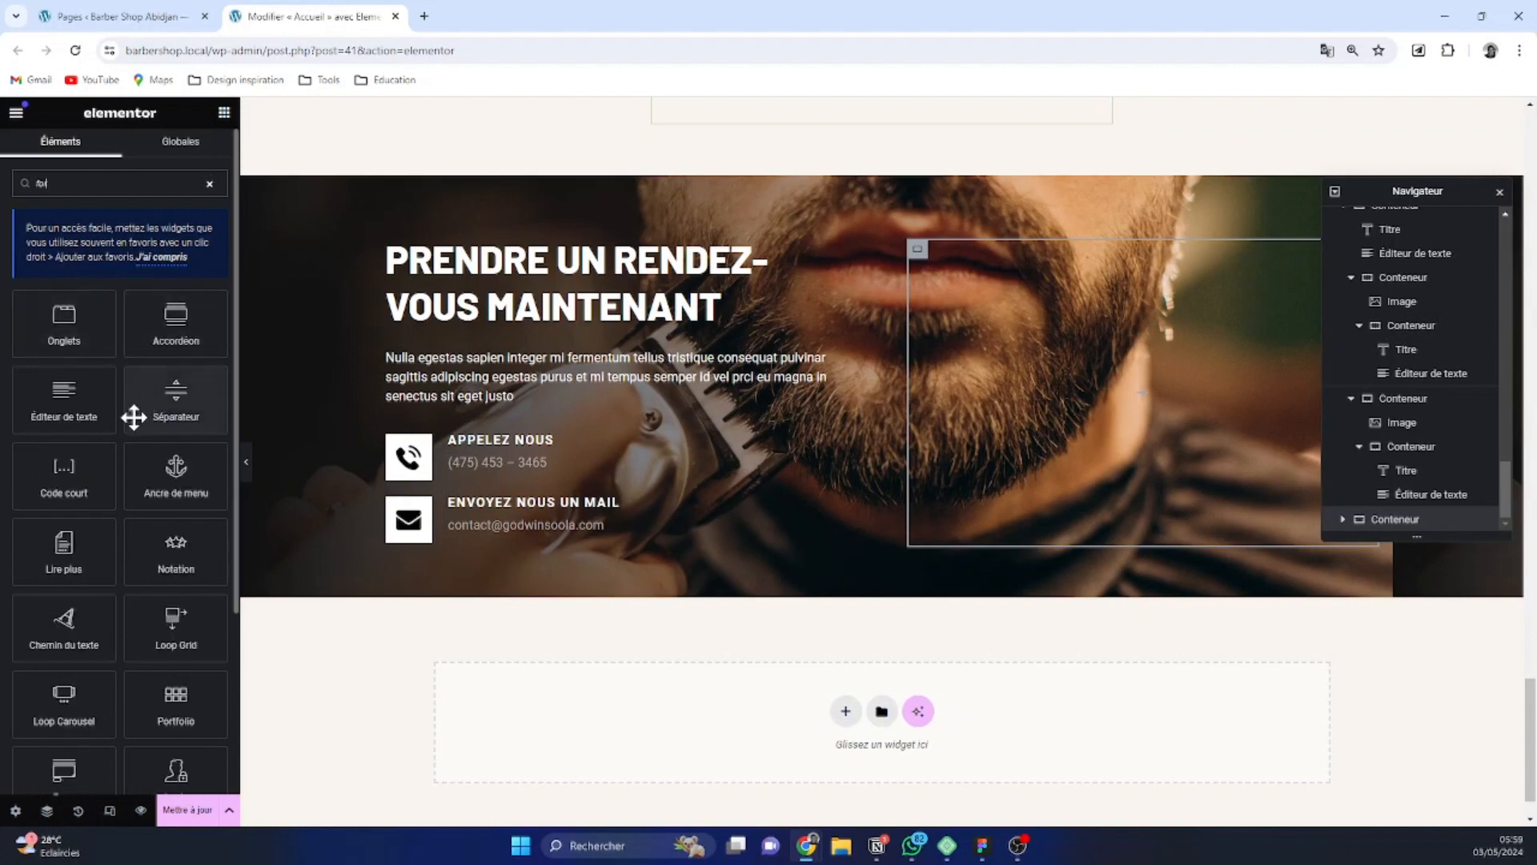
type("r")
scroll(128, 484, "down", 3)
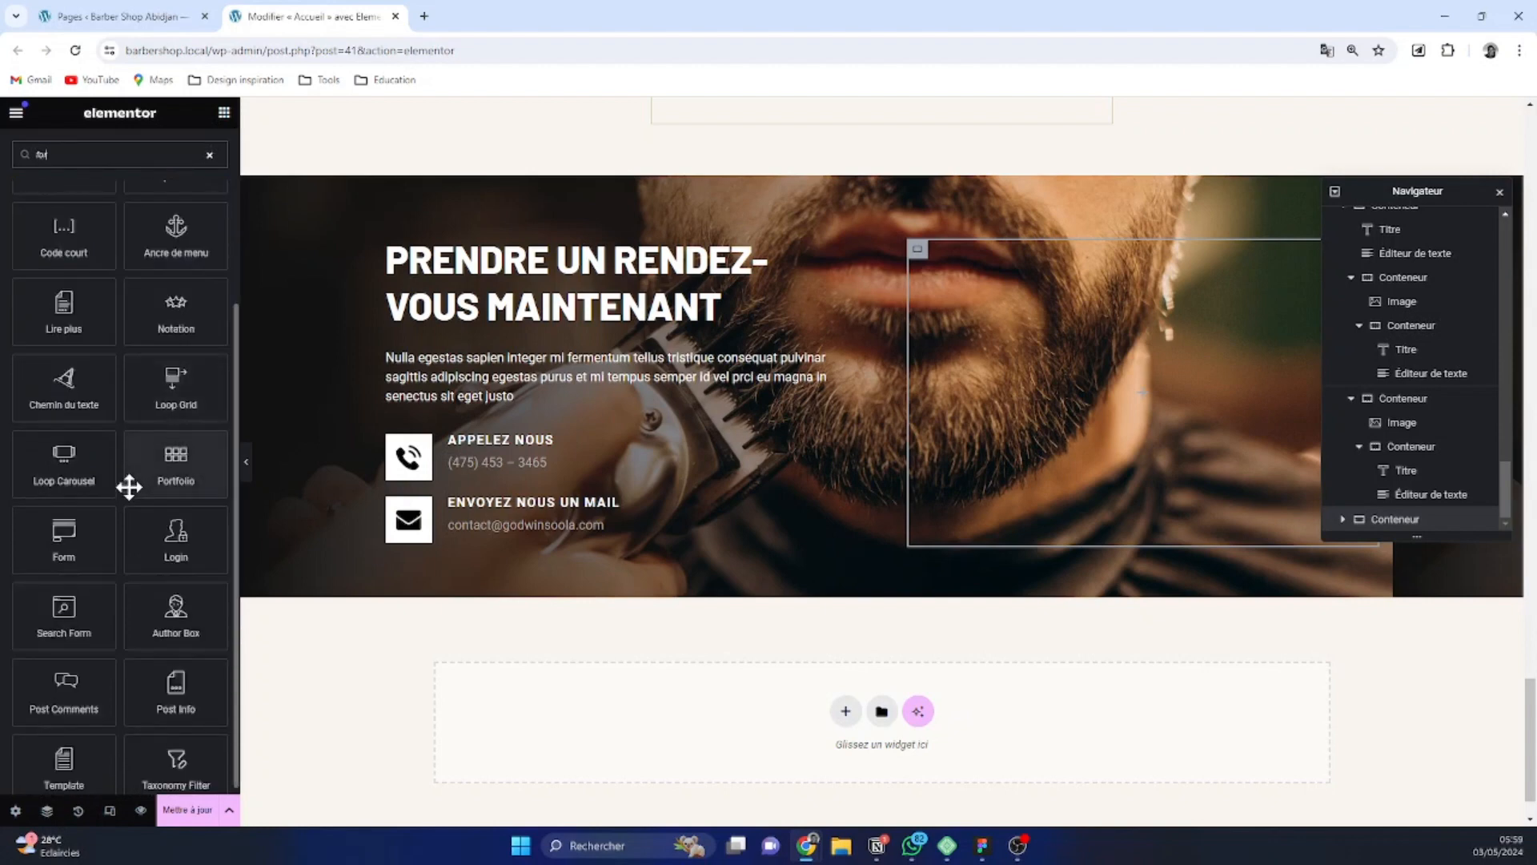
left_click(57, 541)
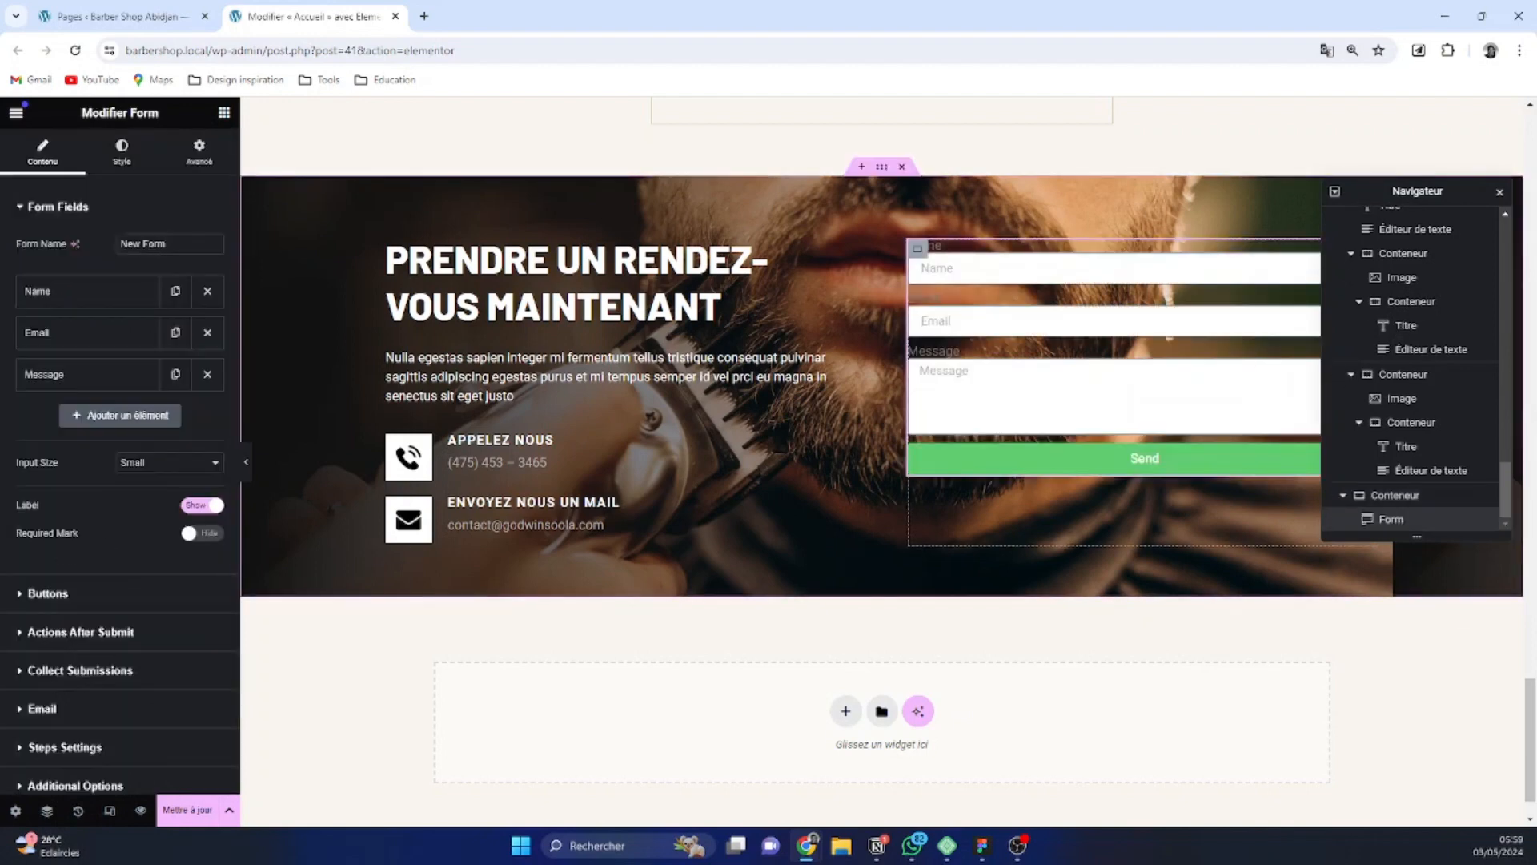
left_click(121, 153)
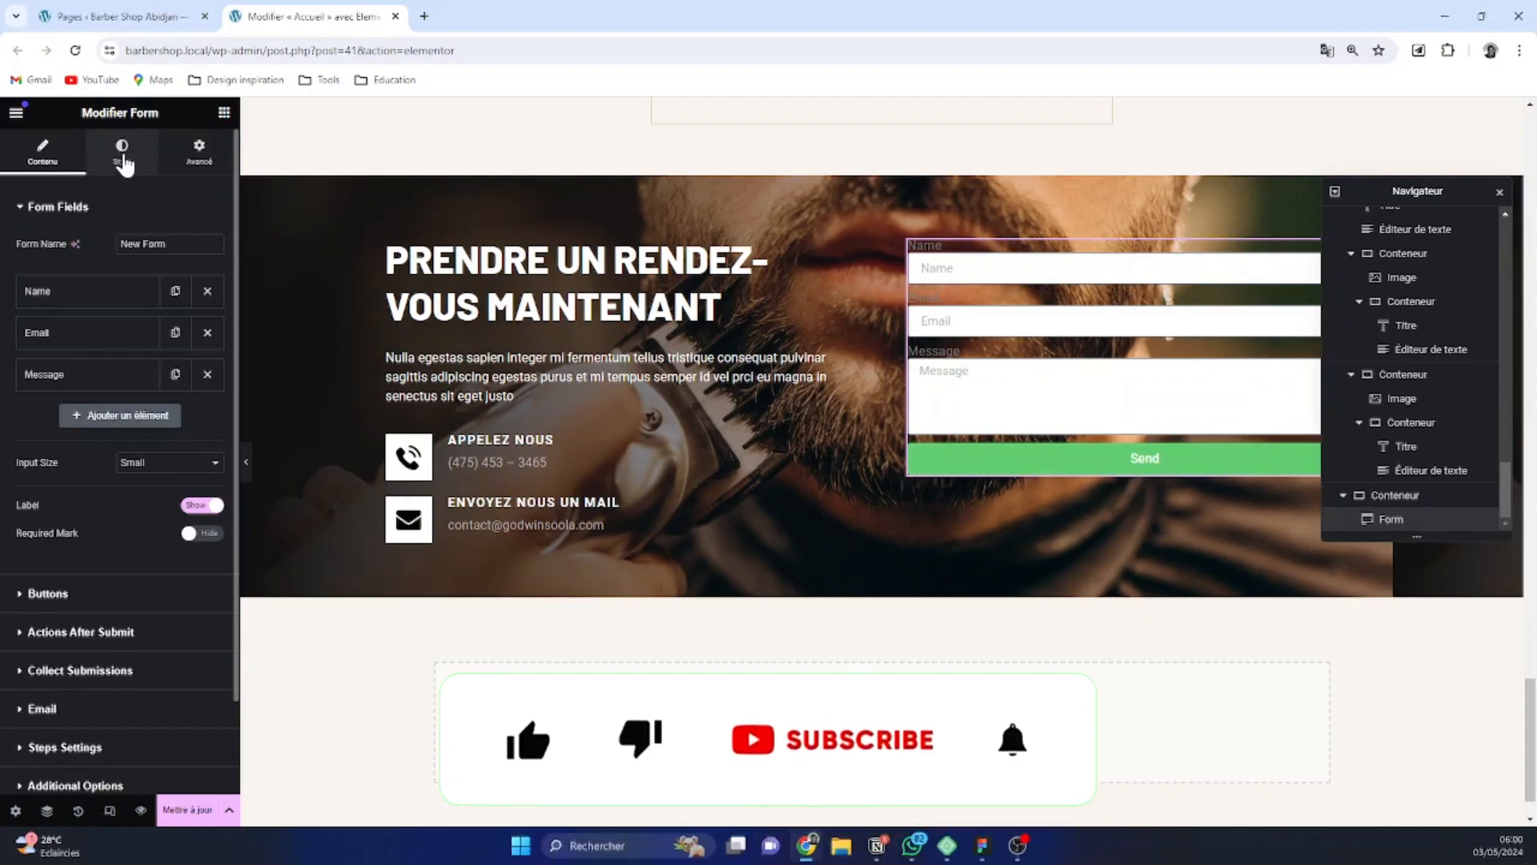
scroll(96, 332, "down", 2)
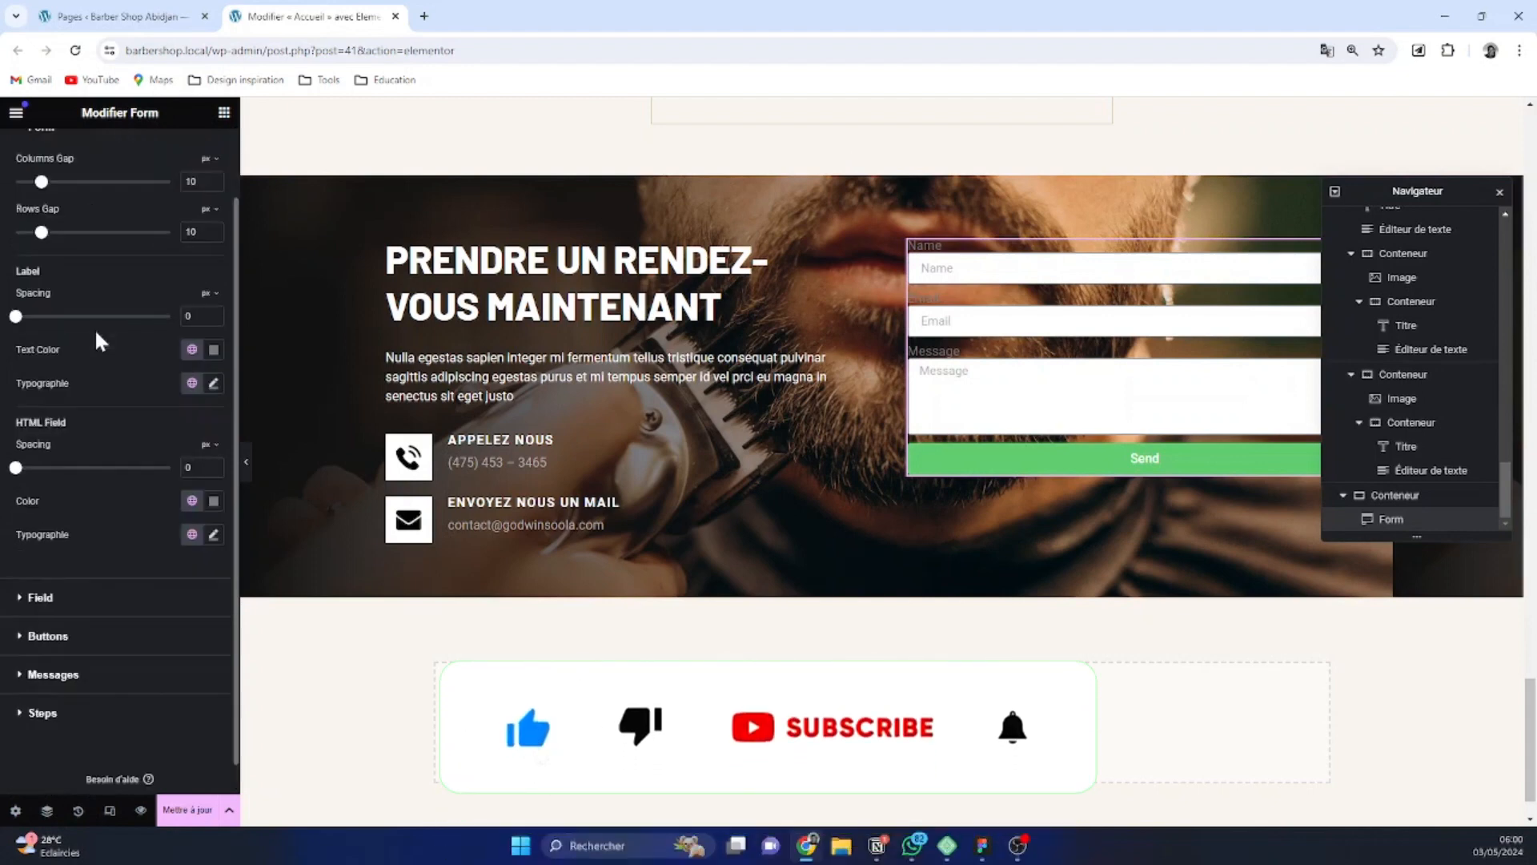
scroll(96, 332, "up", 2)
scroll(136, 305, "down", 2)
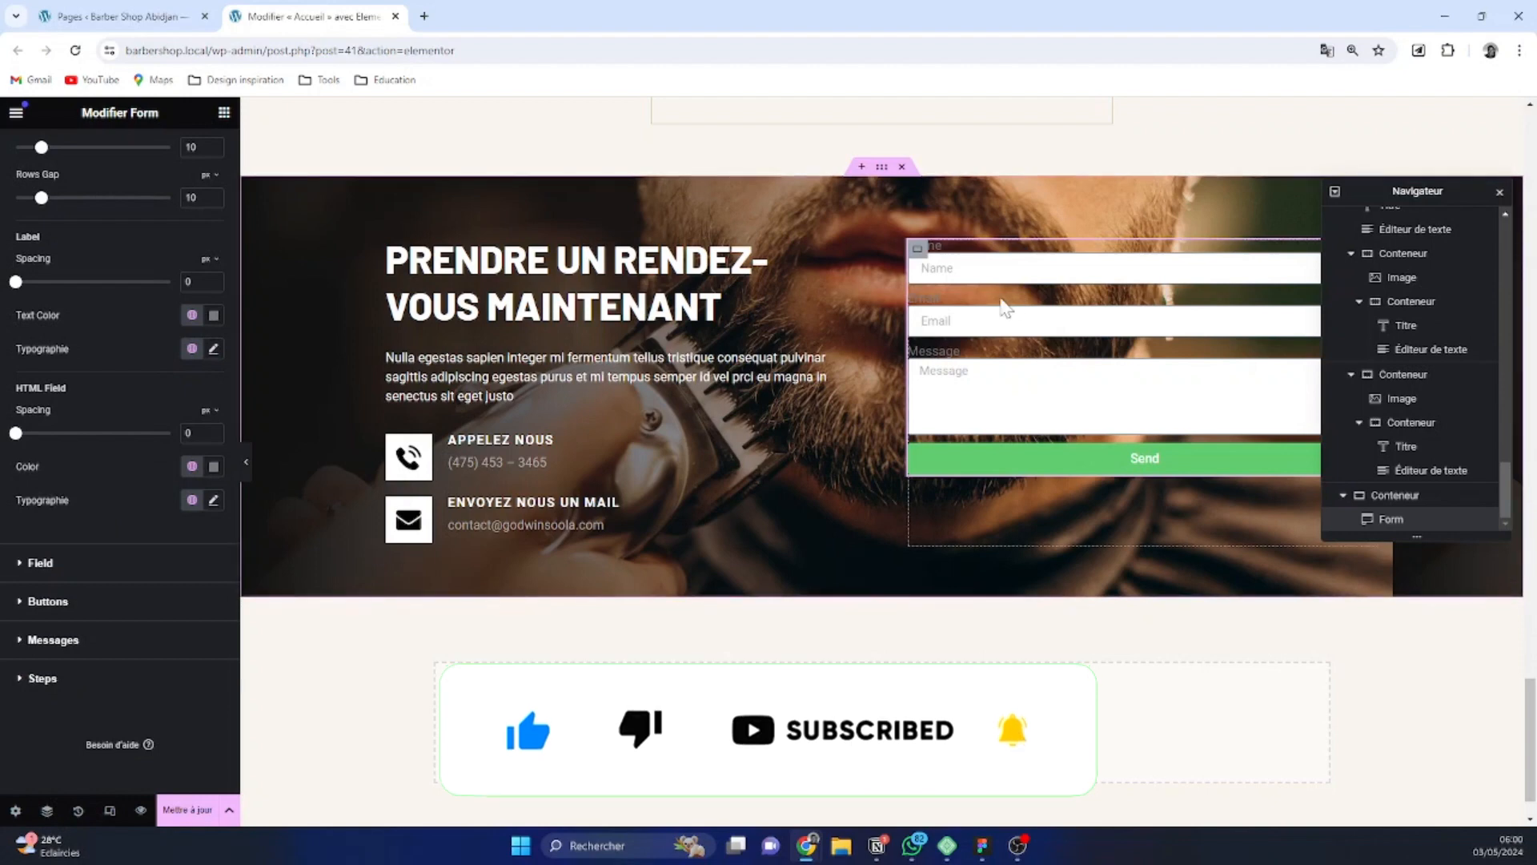
scroll(96, 485, "up", 2)
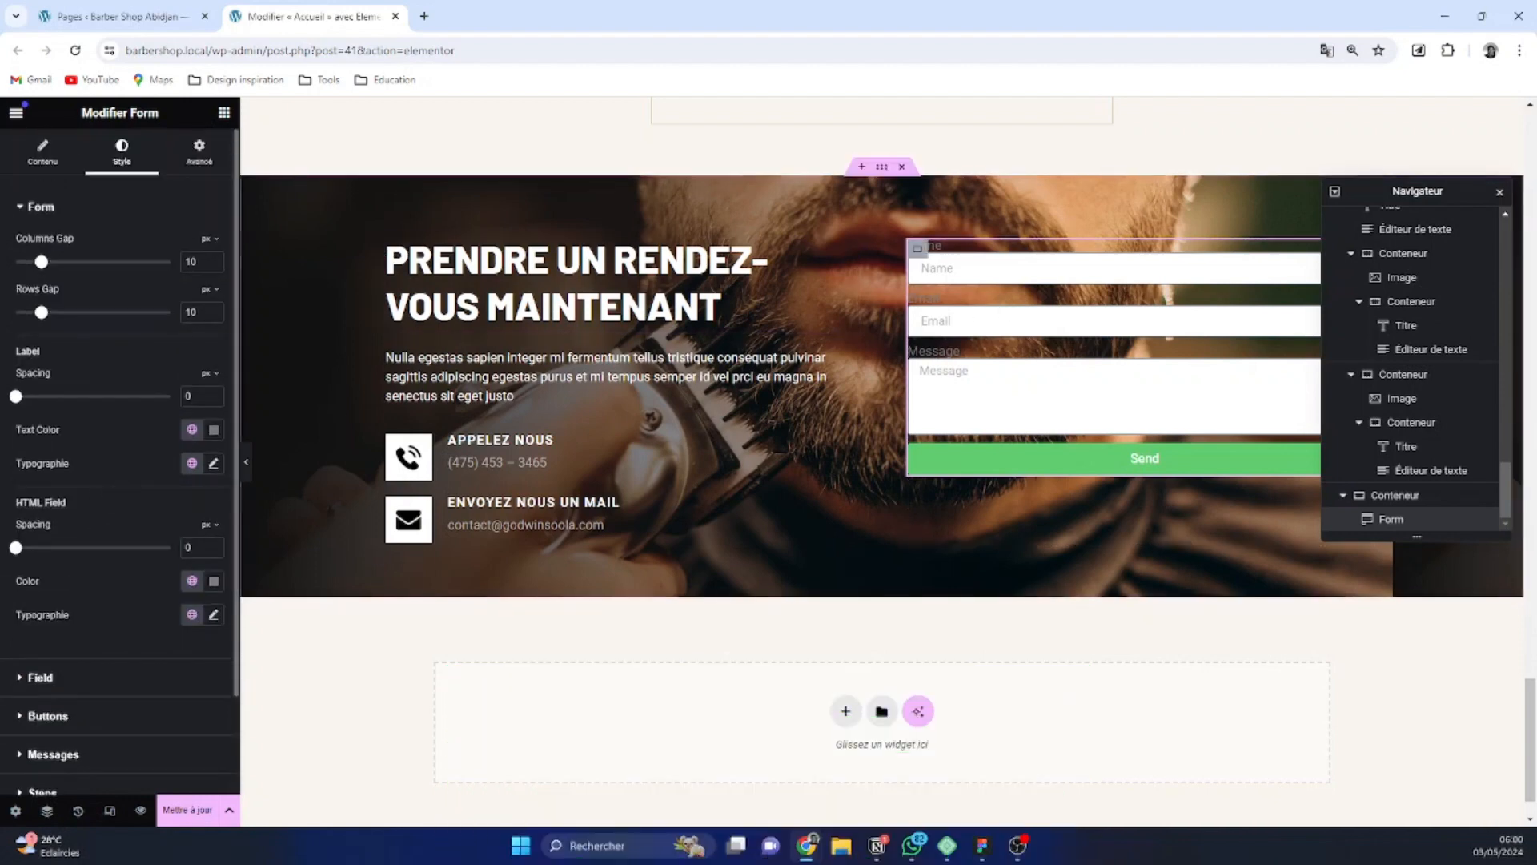
Give the container holding the form a classic background in the global White colour
left_click(1397, 498)
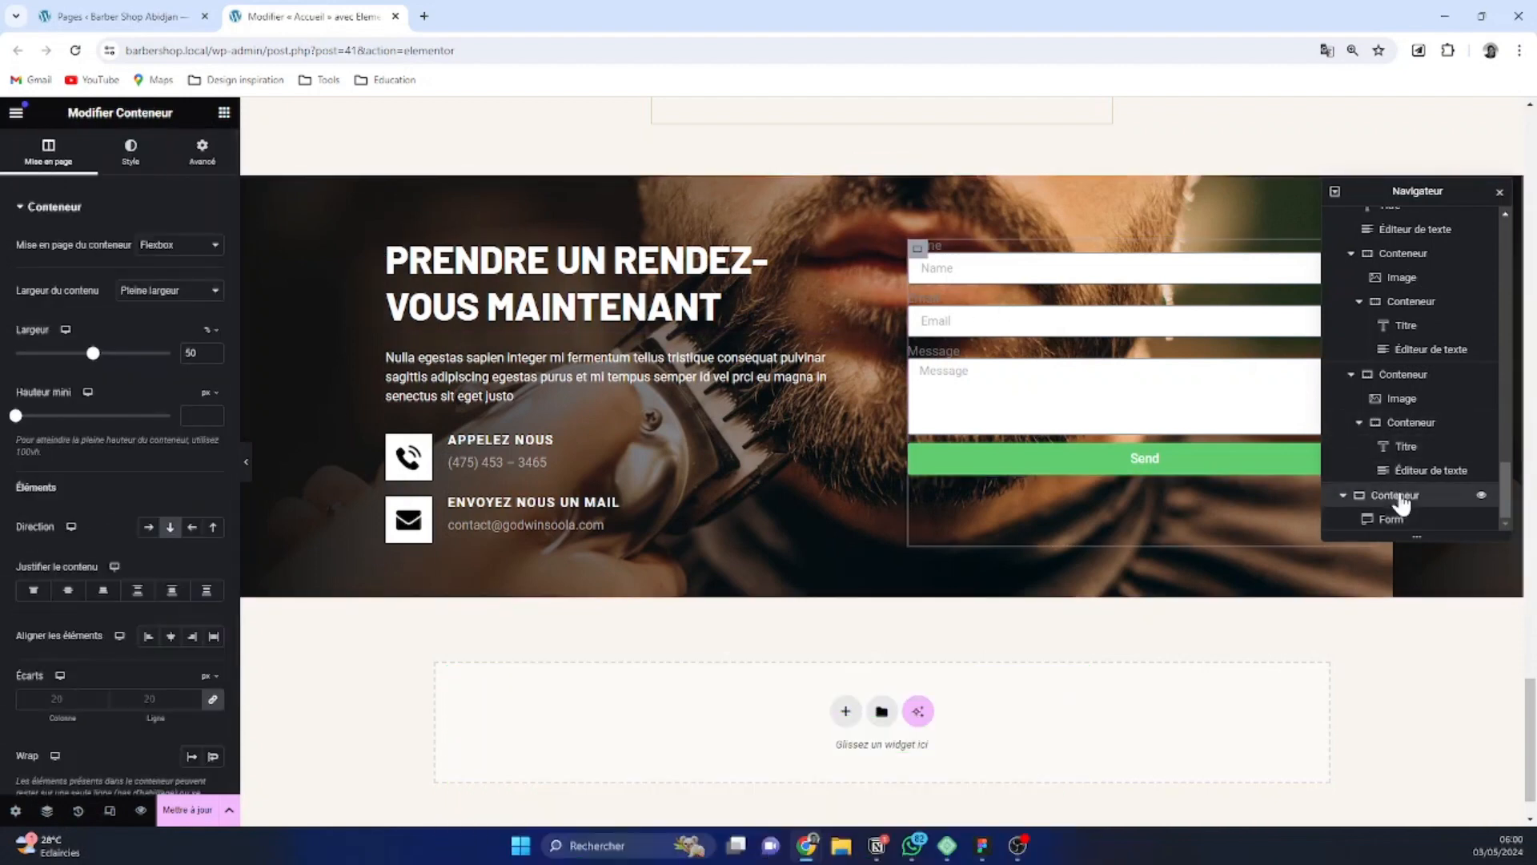
left_click(156, 156)
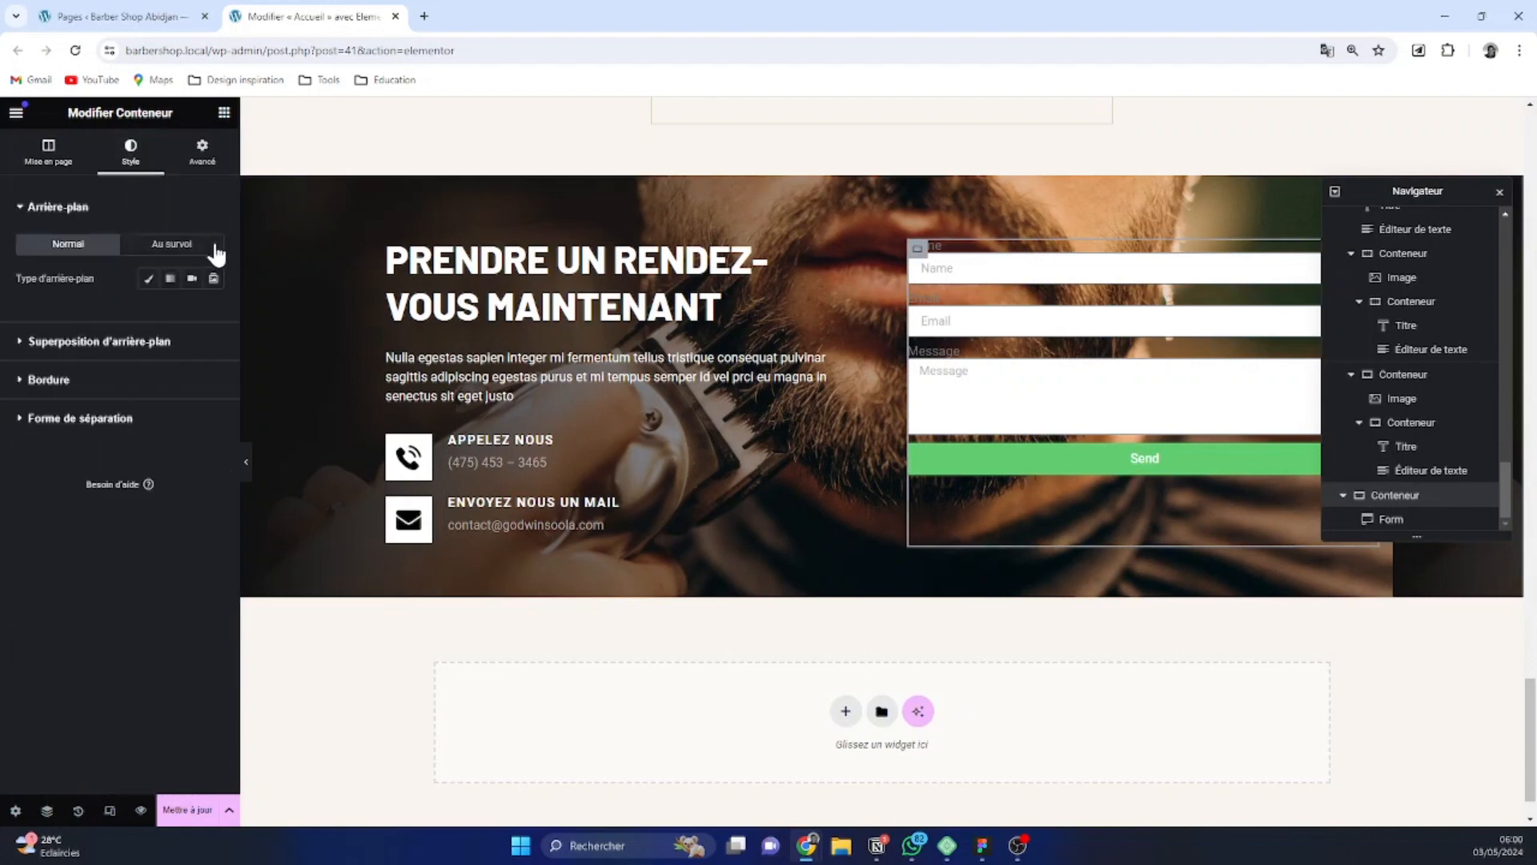
left_click(149, 279)
left_click(190, 313)
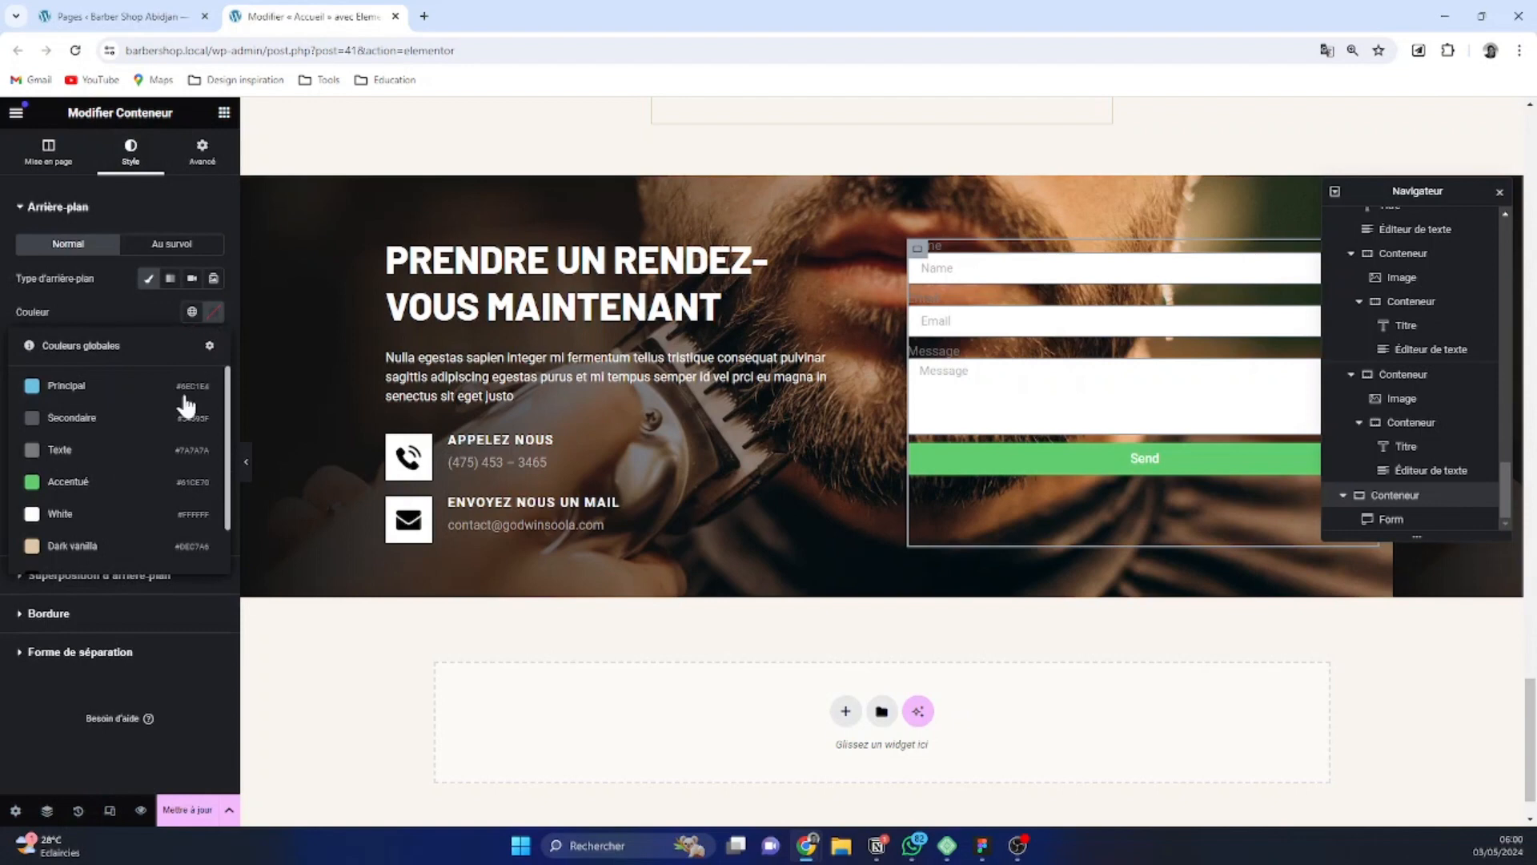
left_click(60, 514)
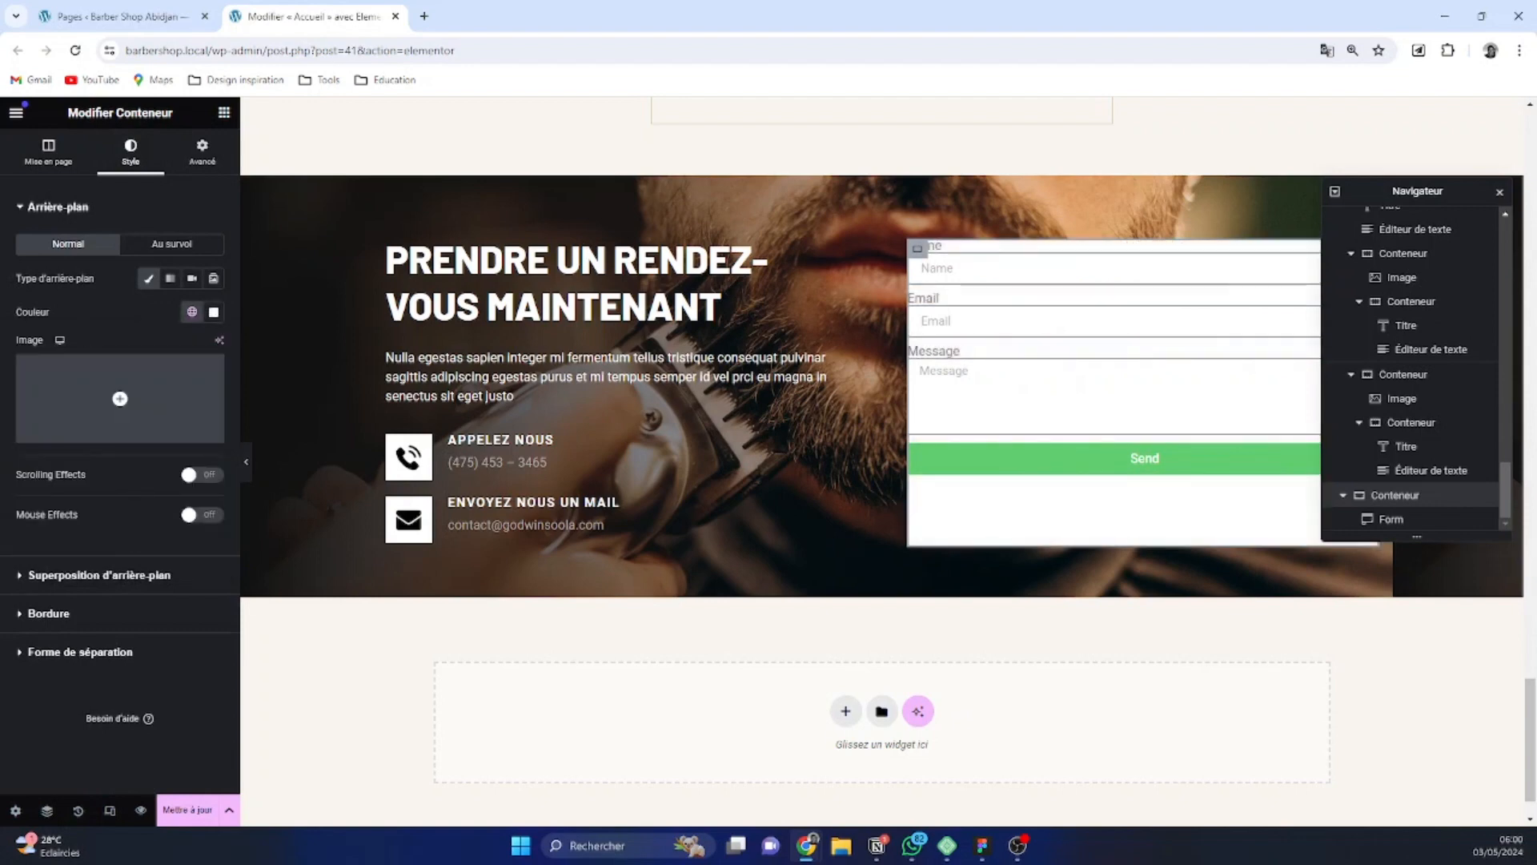
Set the form container's inner padding to 2 rem on all four sides
left_click(202, 152)
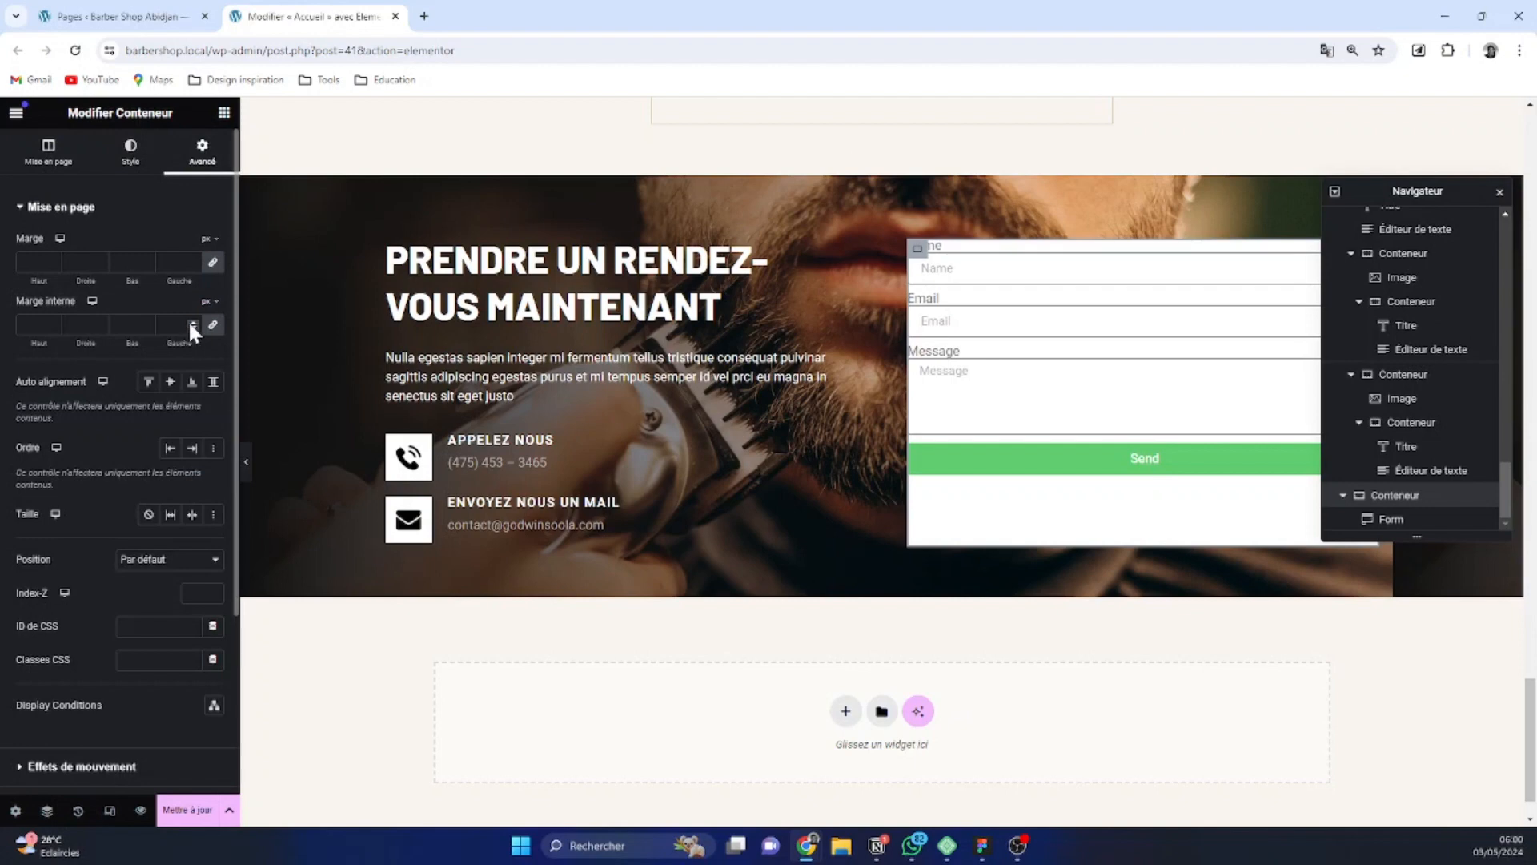
left_click(190, 321)
mouse_move(207, 304)
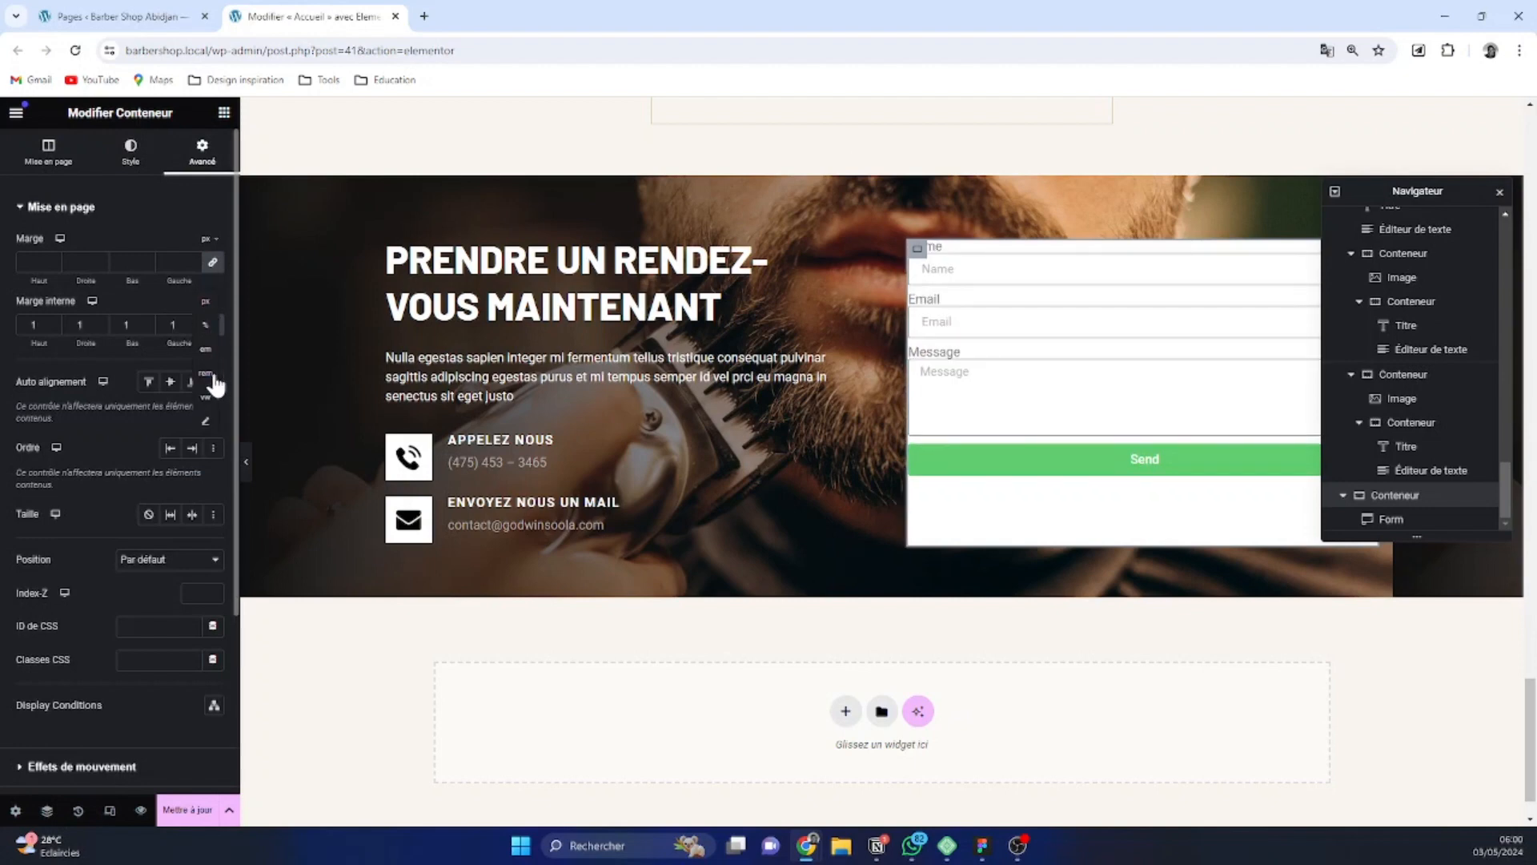
left_click(210, 374)
left_click(192, 322)
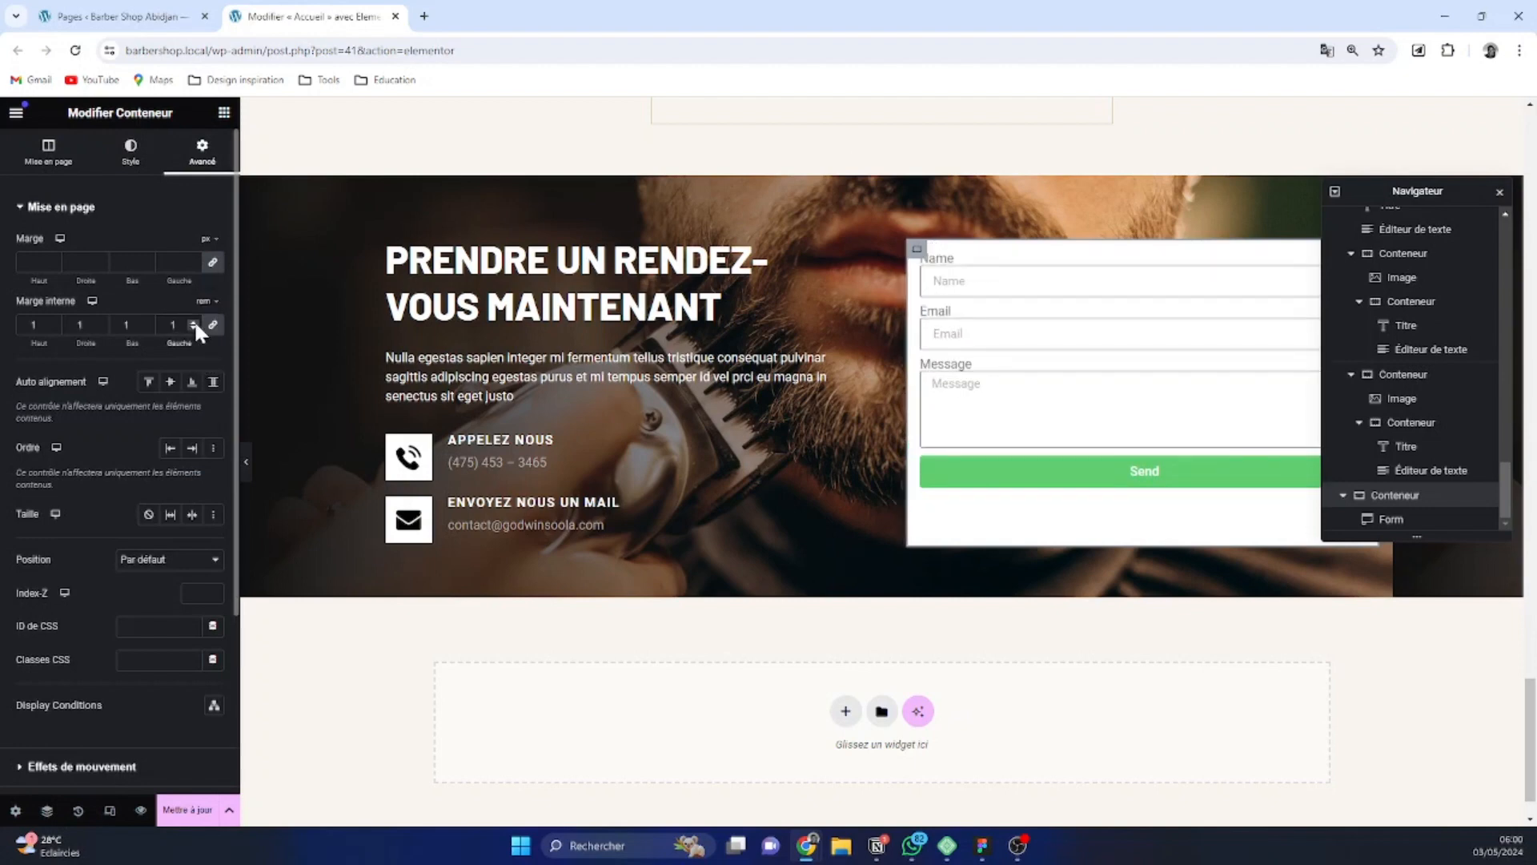
left_click(193, 322)
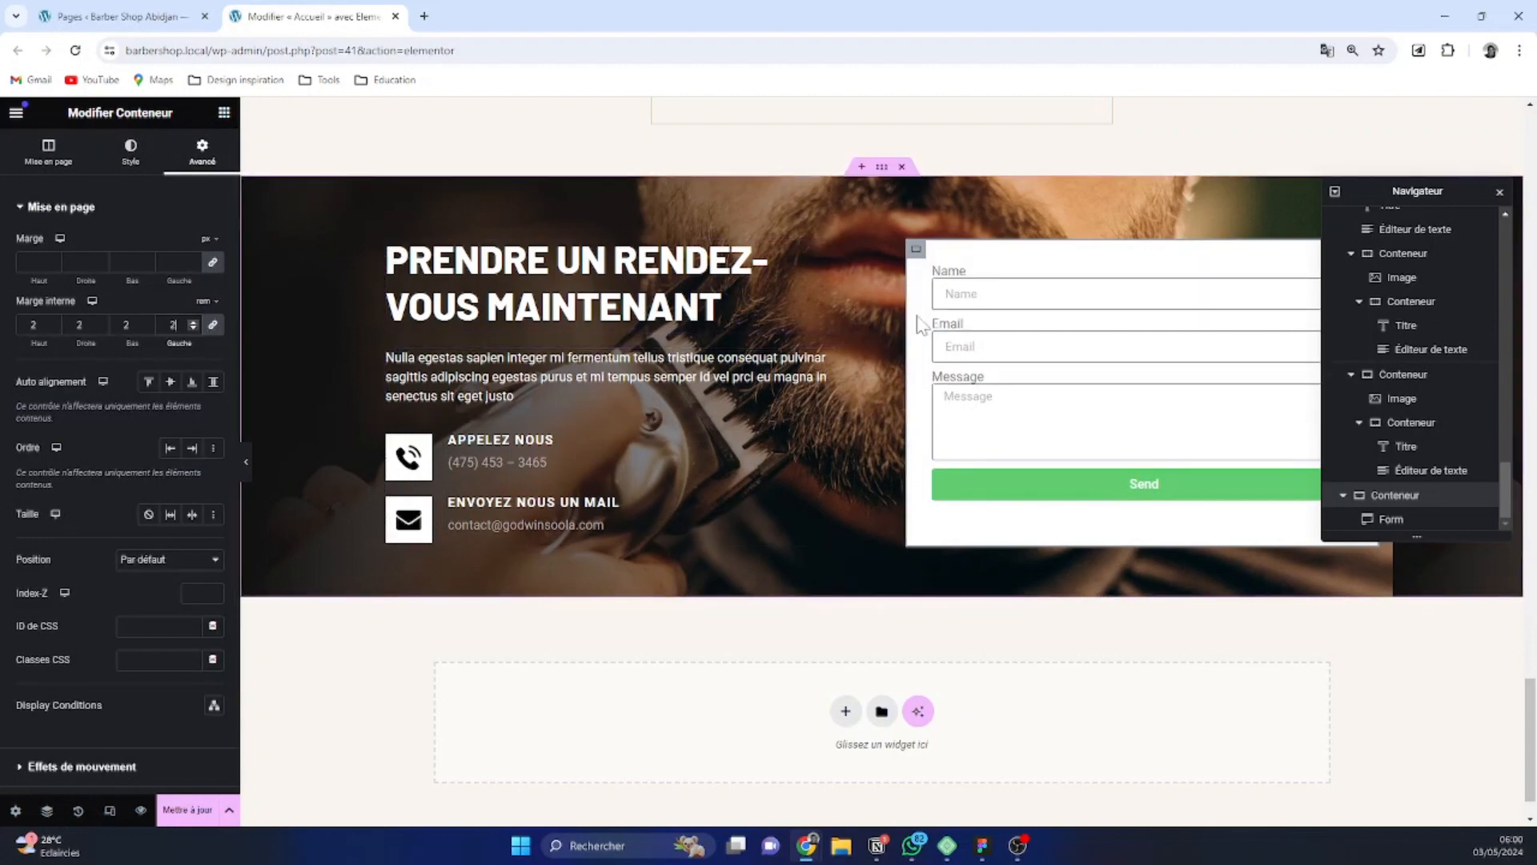
Change the label of the form's Name field to "Nom Complet"
left_click(1011, 346)
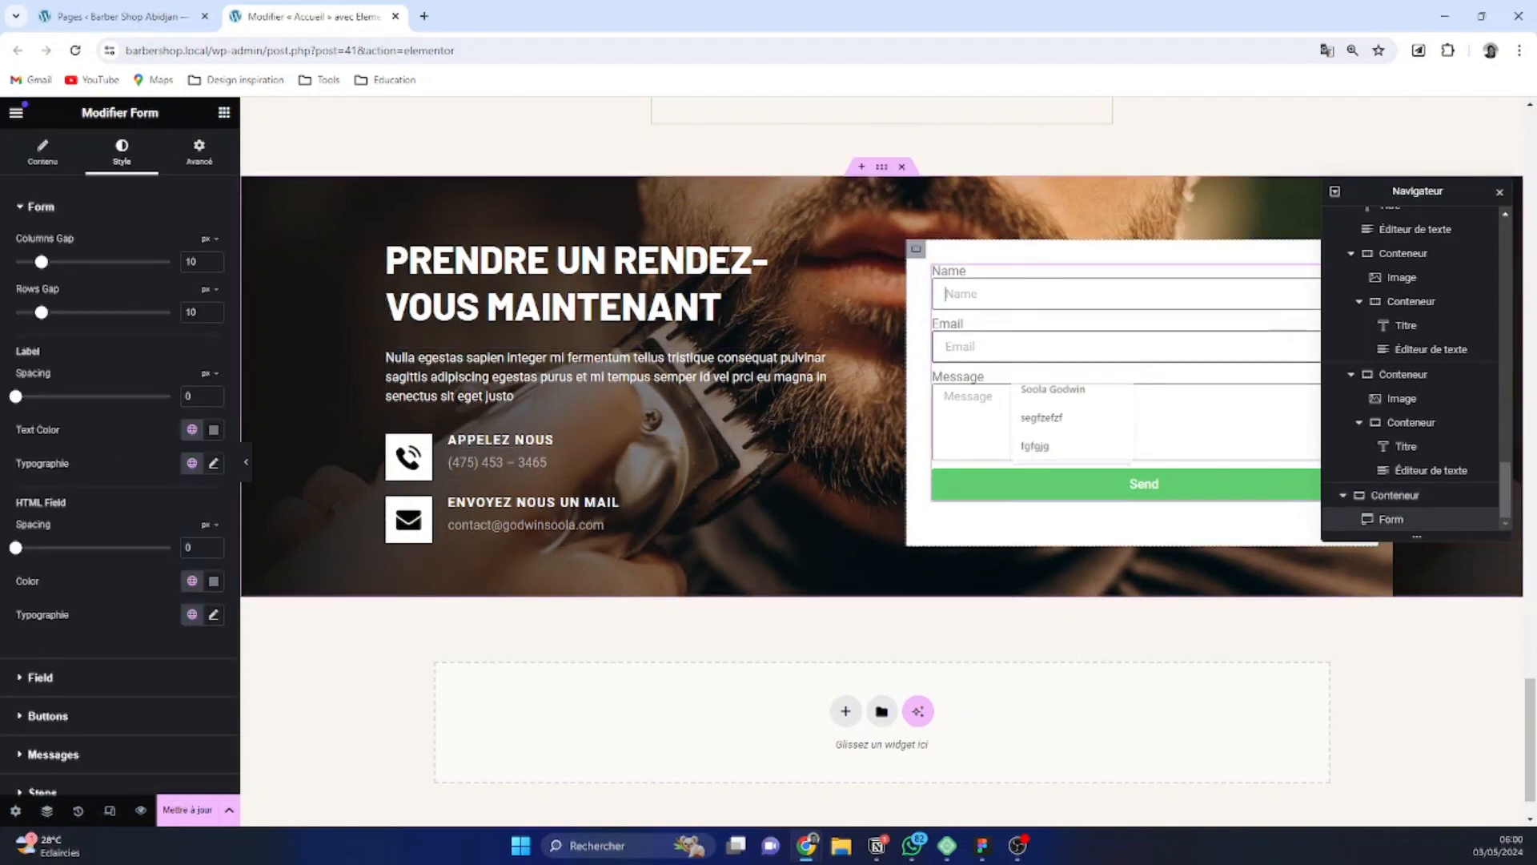
left_click(969, 294)
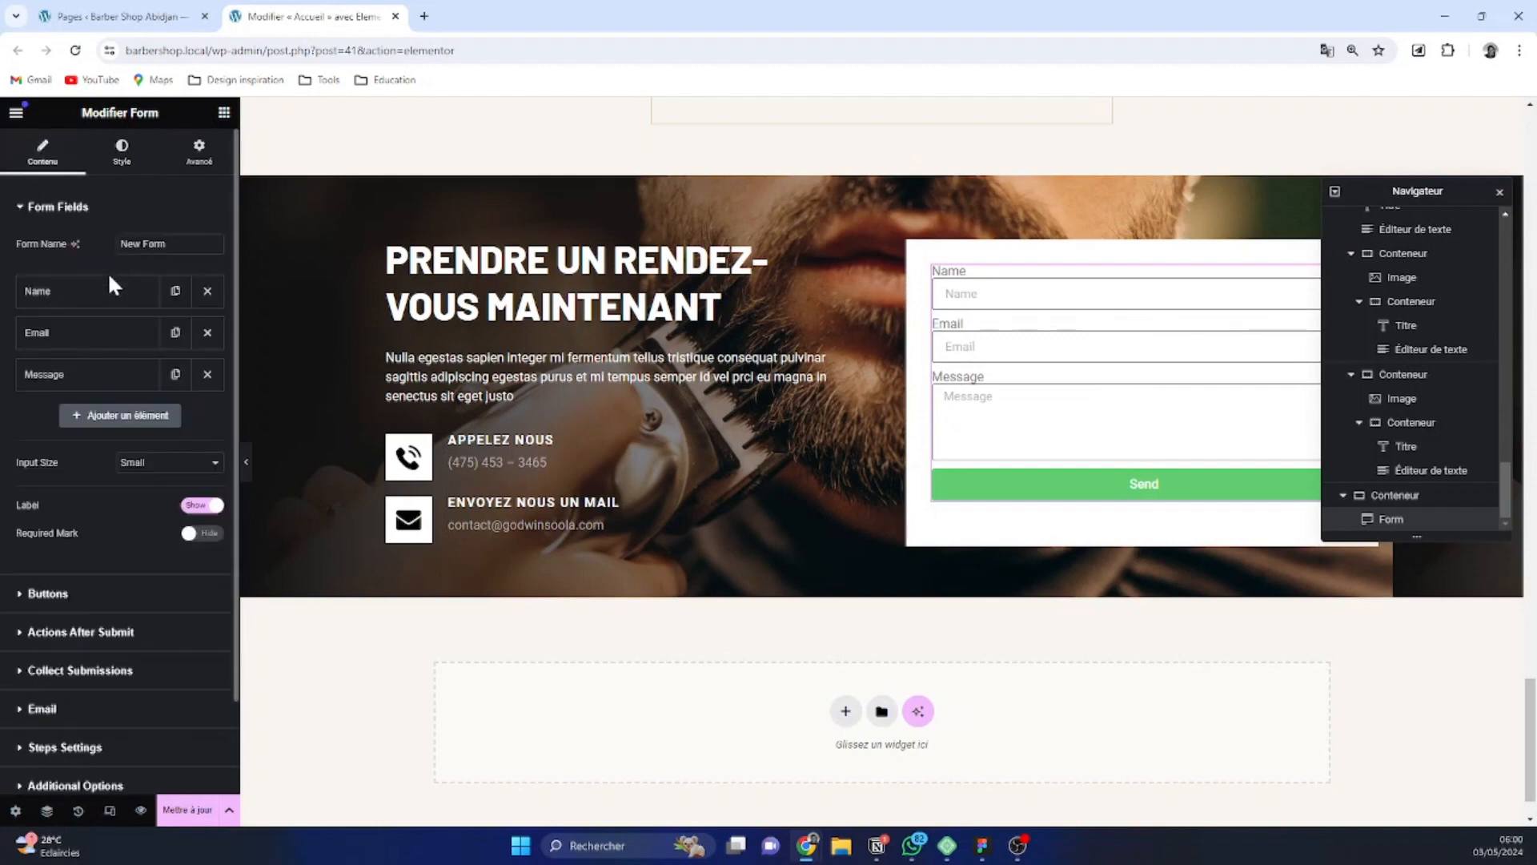
left_click(107, 291)
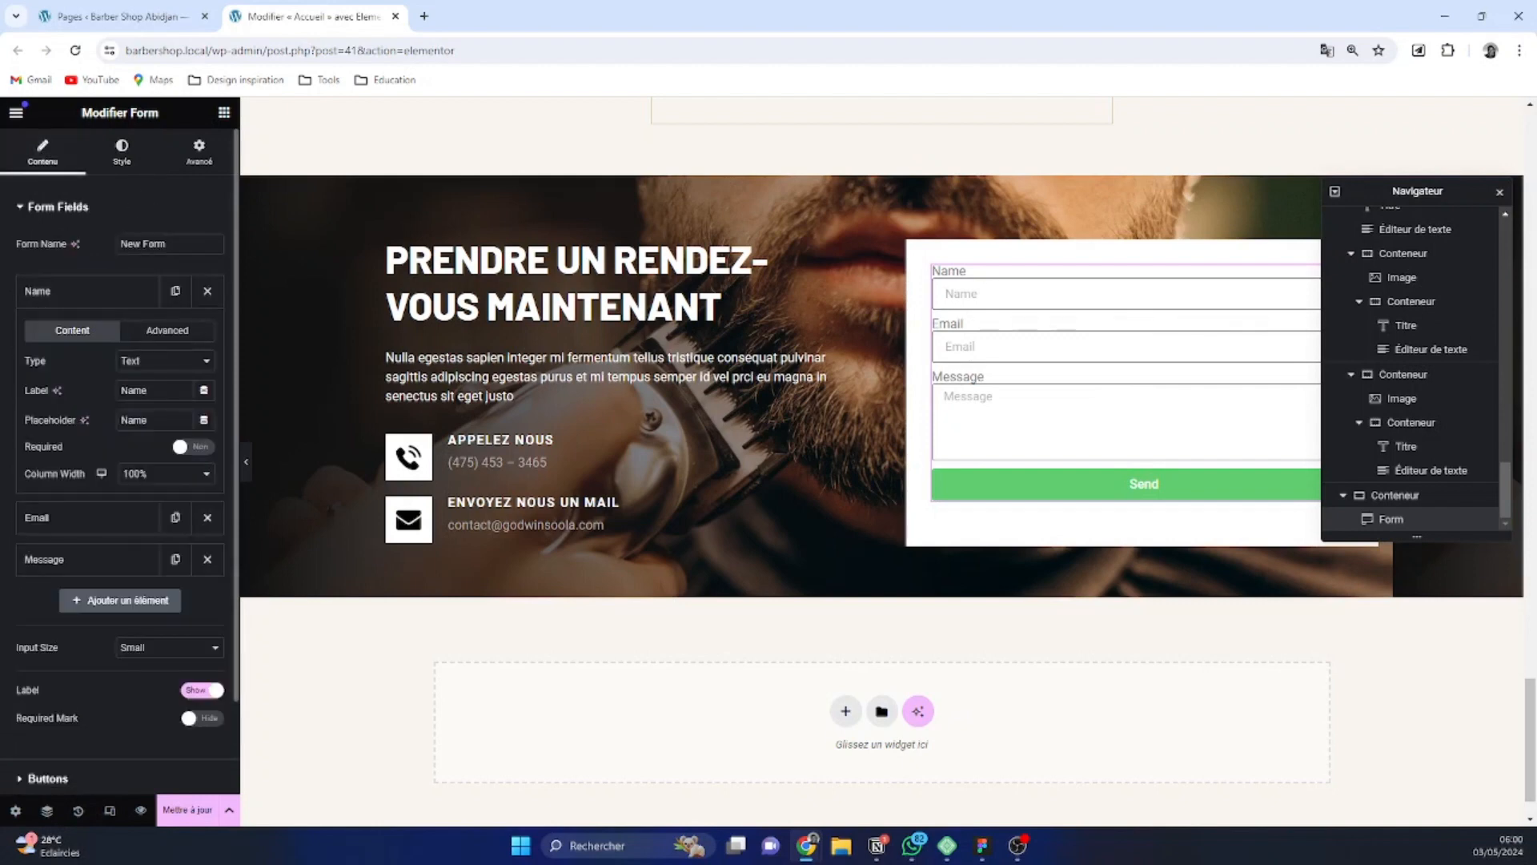
double_click(134, 391)
type("Nom Complet")
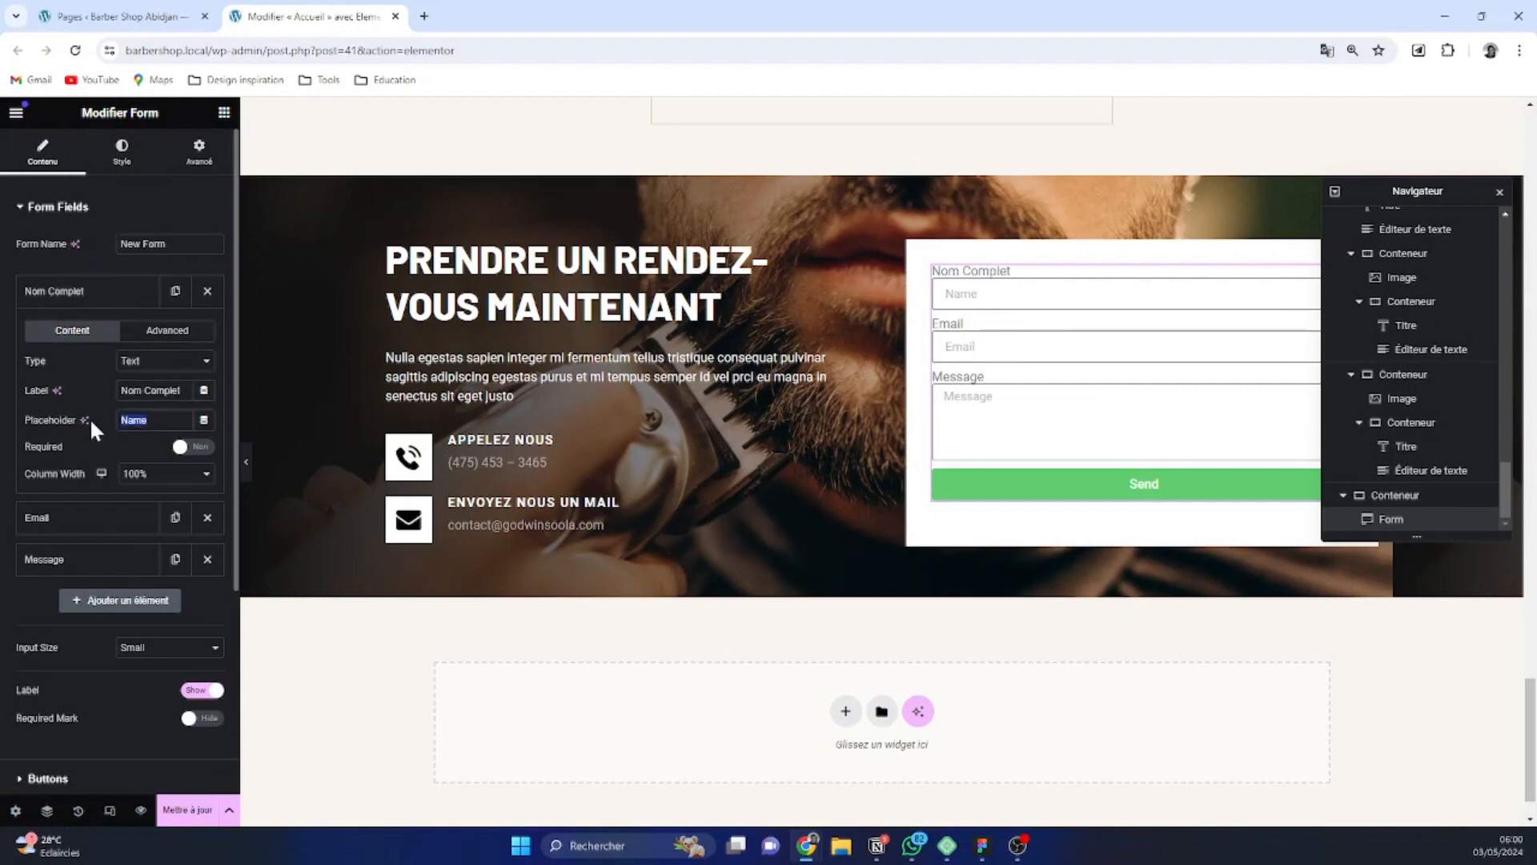
type("Nom complet")
Clear the placeholder of the Nom Complet field so it is left empty
key("ctrl+a")
key("BackSpace")
left_click(77, 519)
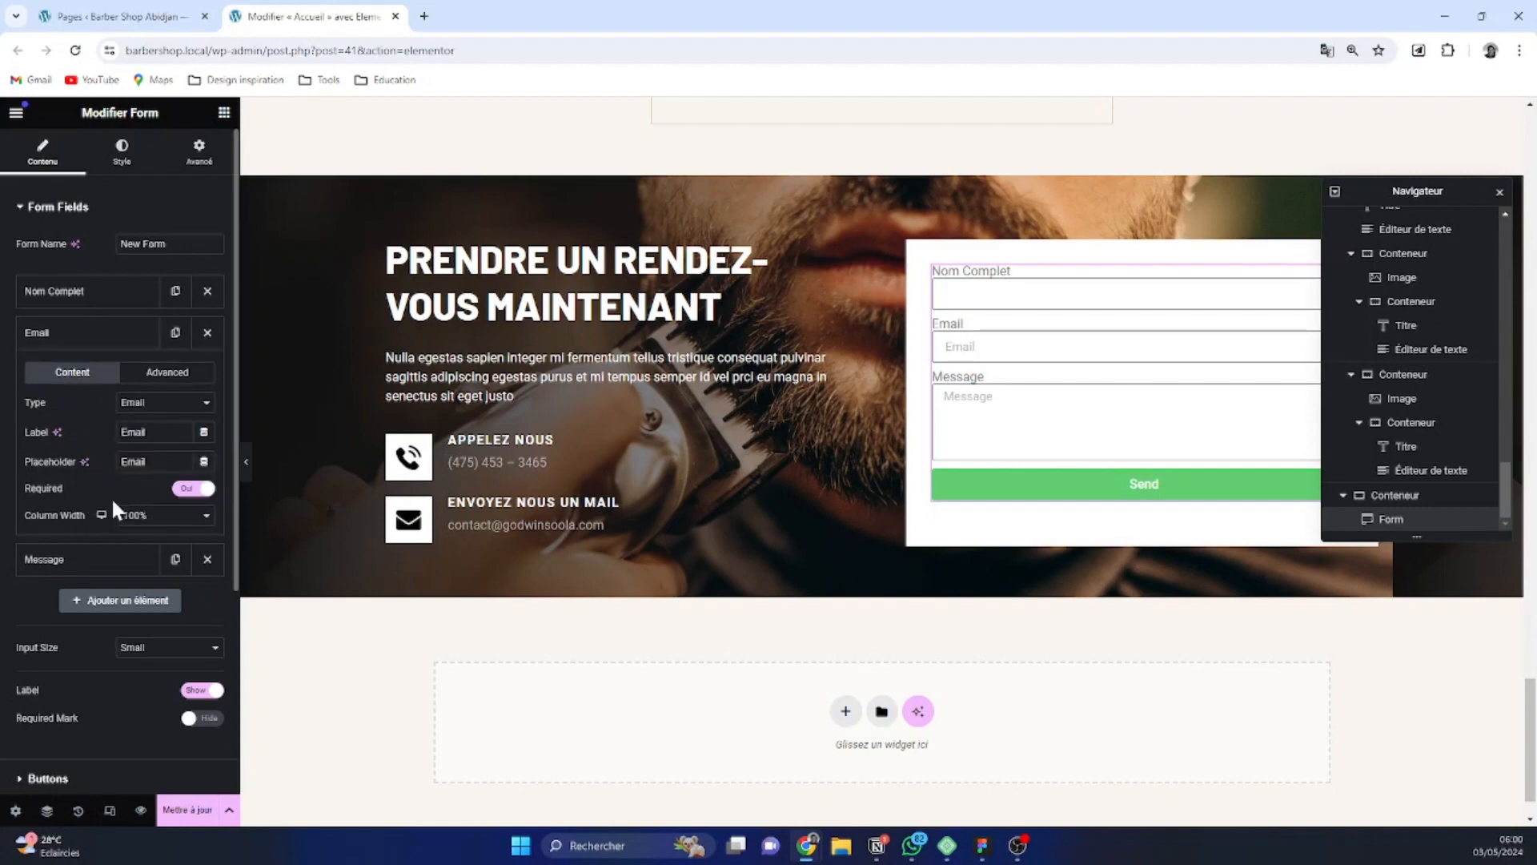
left_click(126, 347)
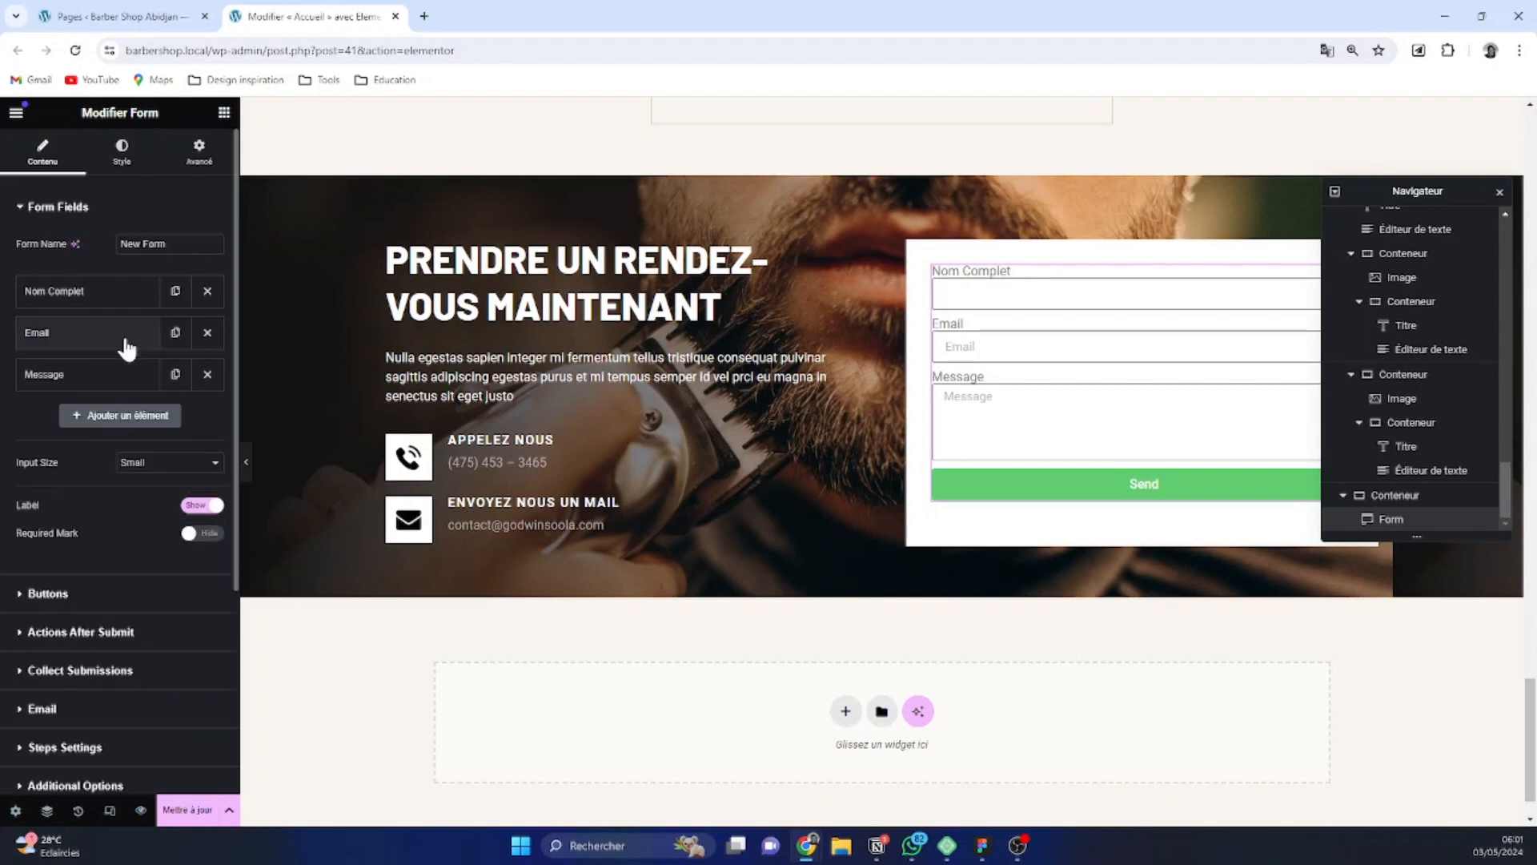
Add a text field labelled "Objet" to the form and place it directly after Nom Complet
left_click(132, 415)
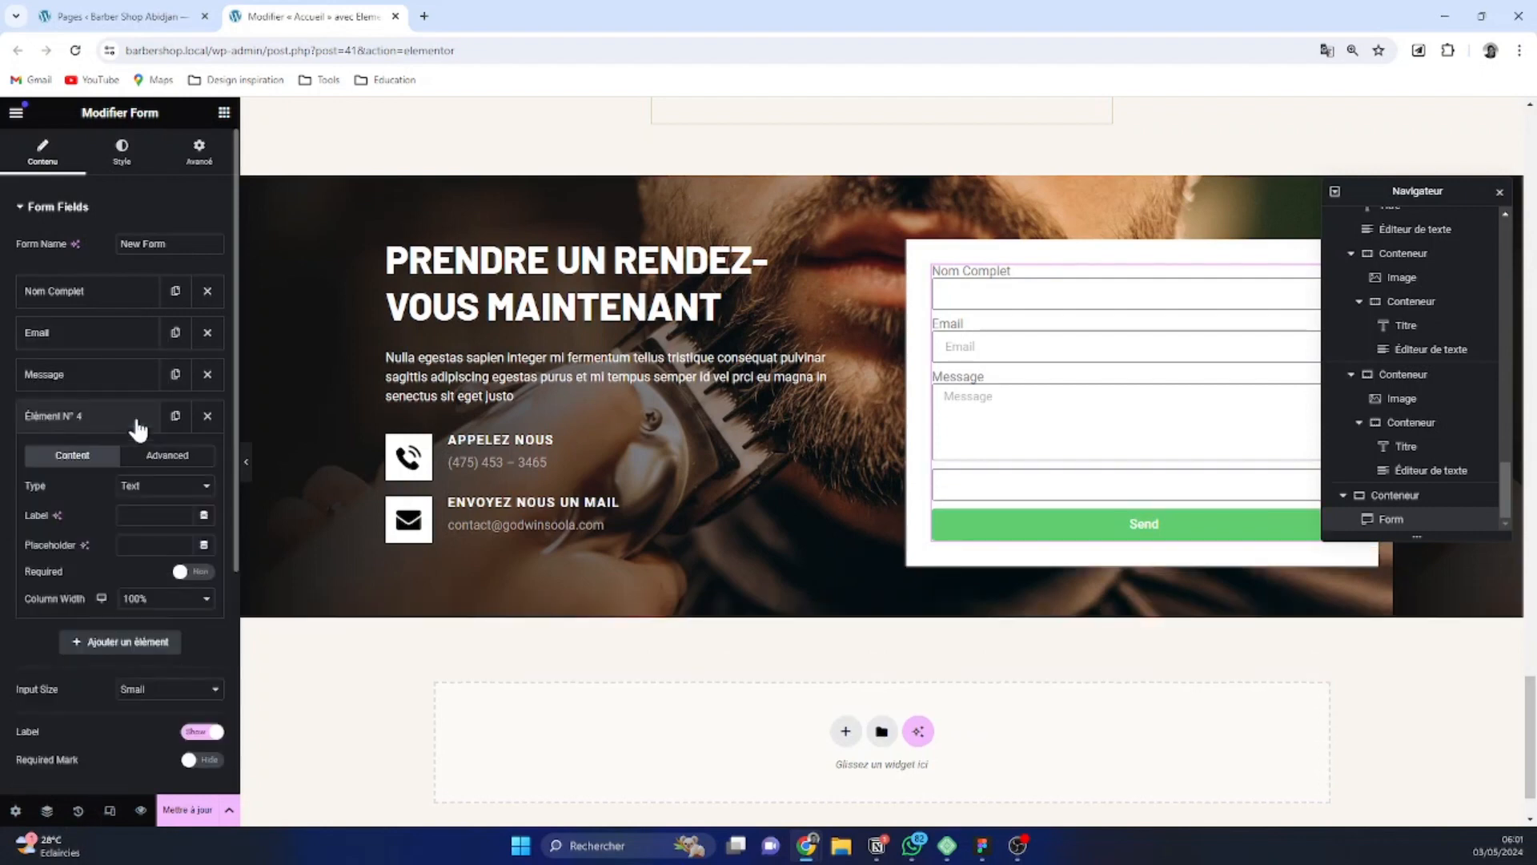
left_click(156, 490)
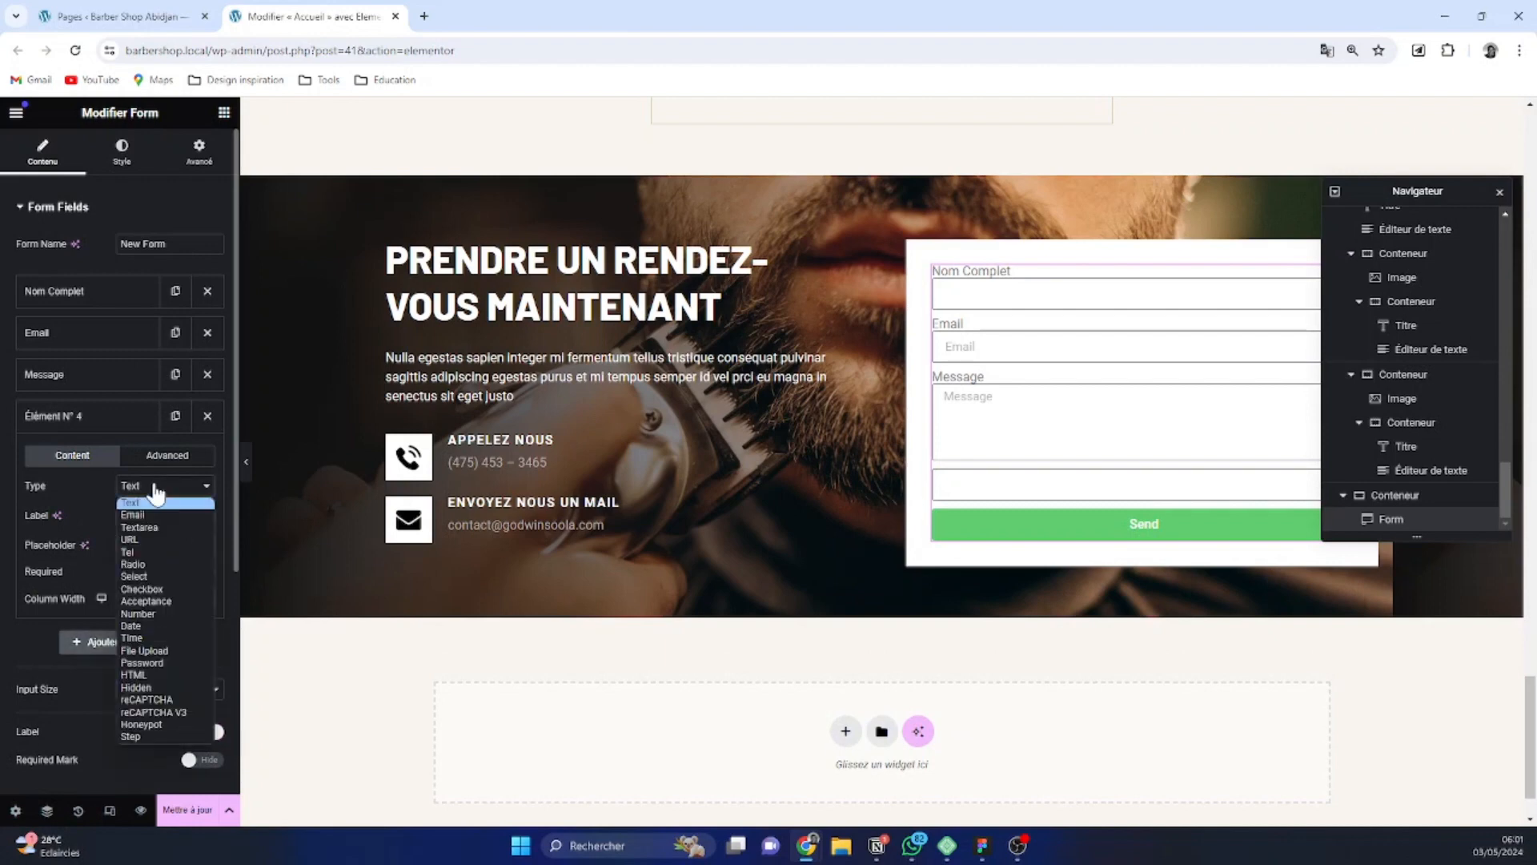
left_click(155, 532)
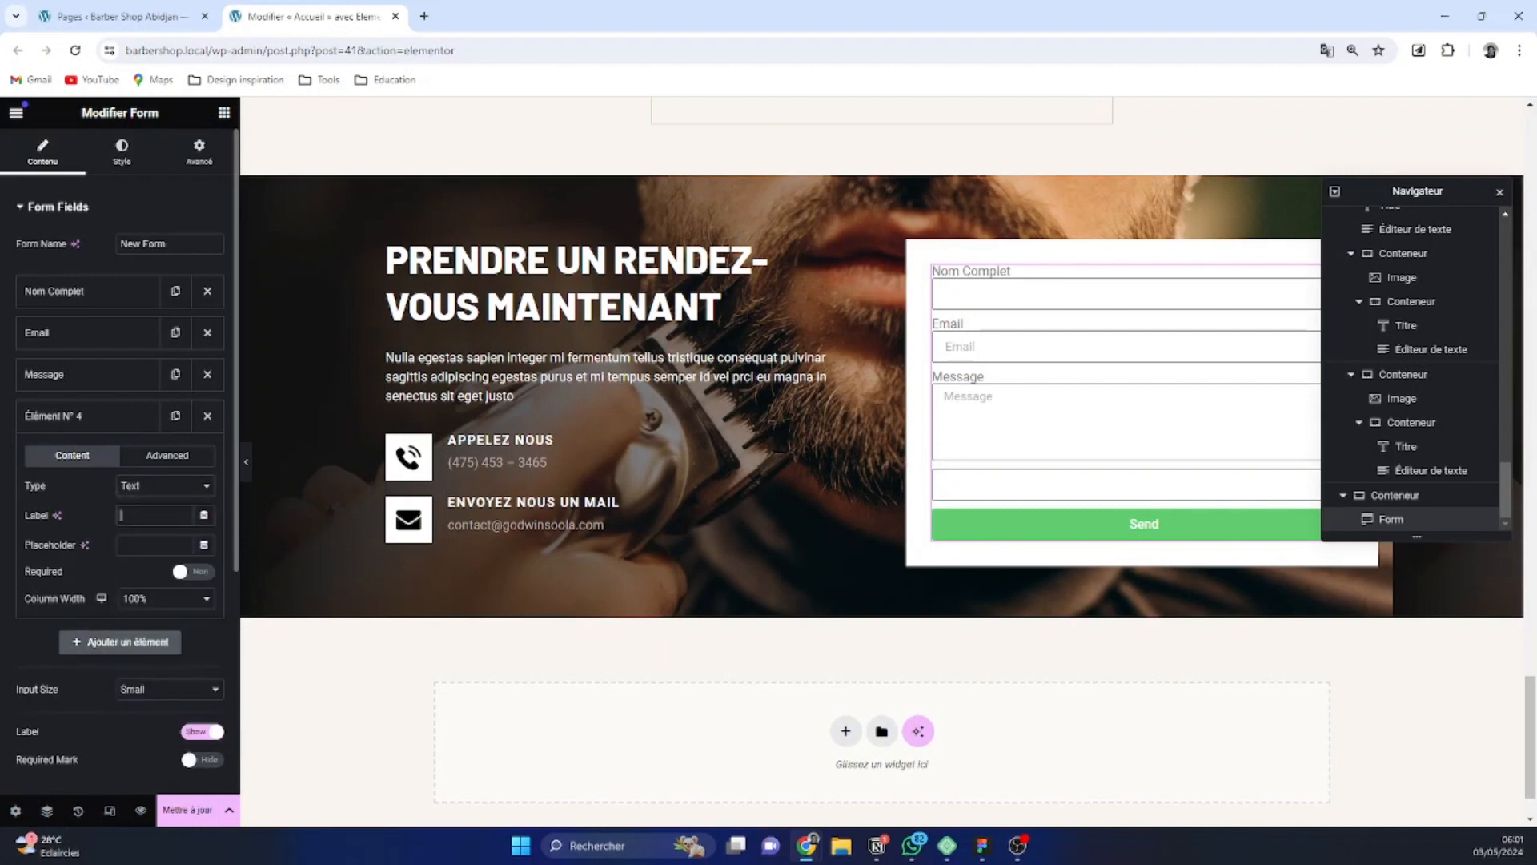
type("Objet")
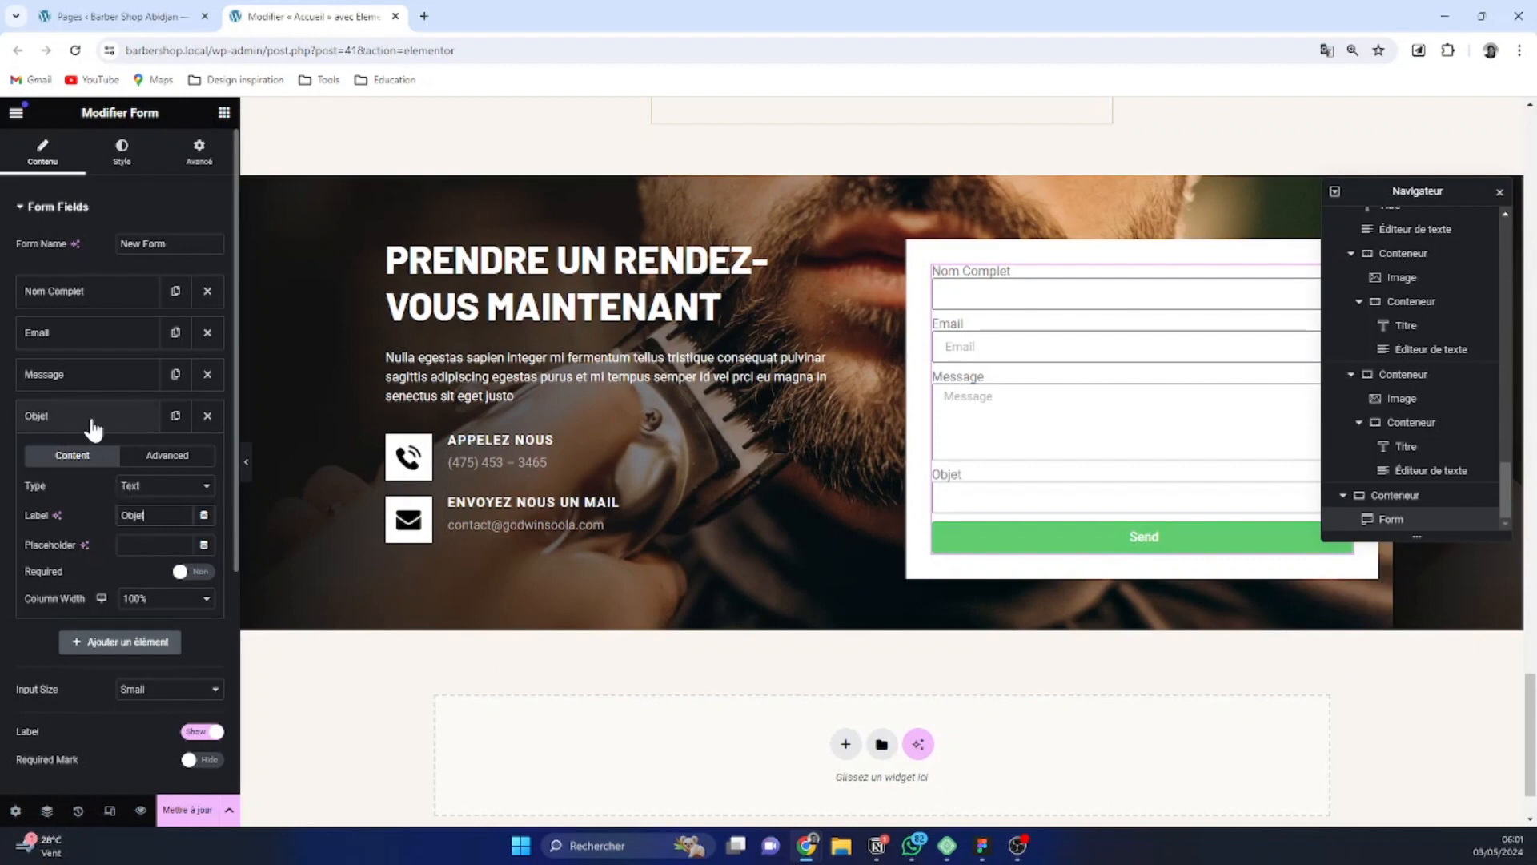
left_click_drag(89, 426, 78, 341)
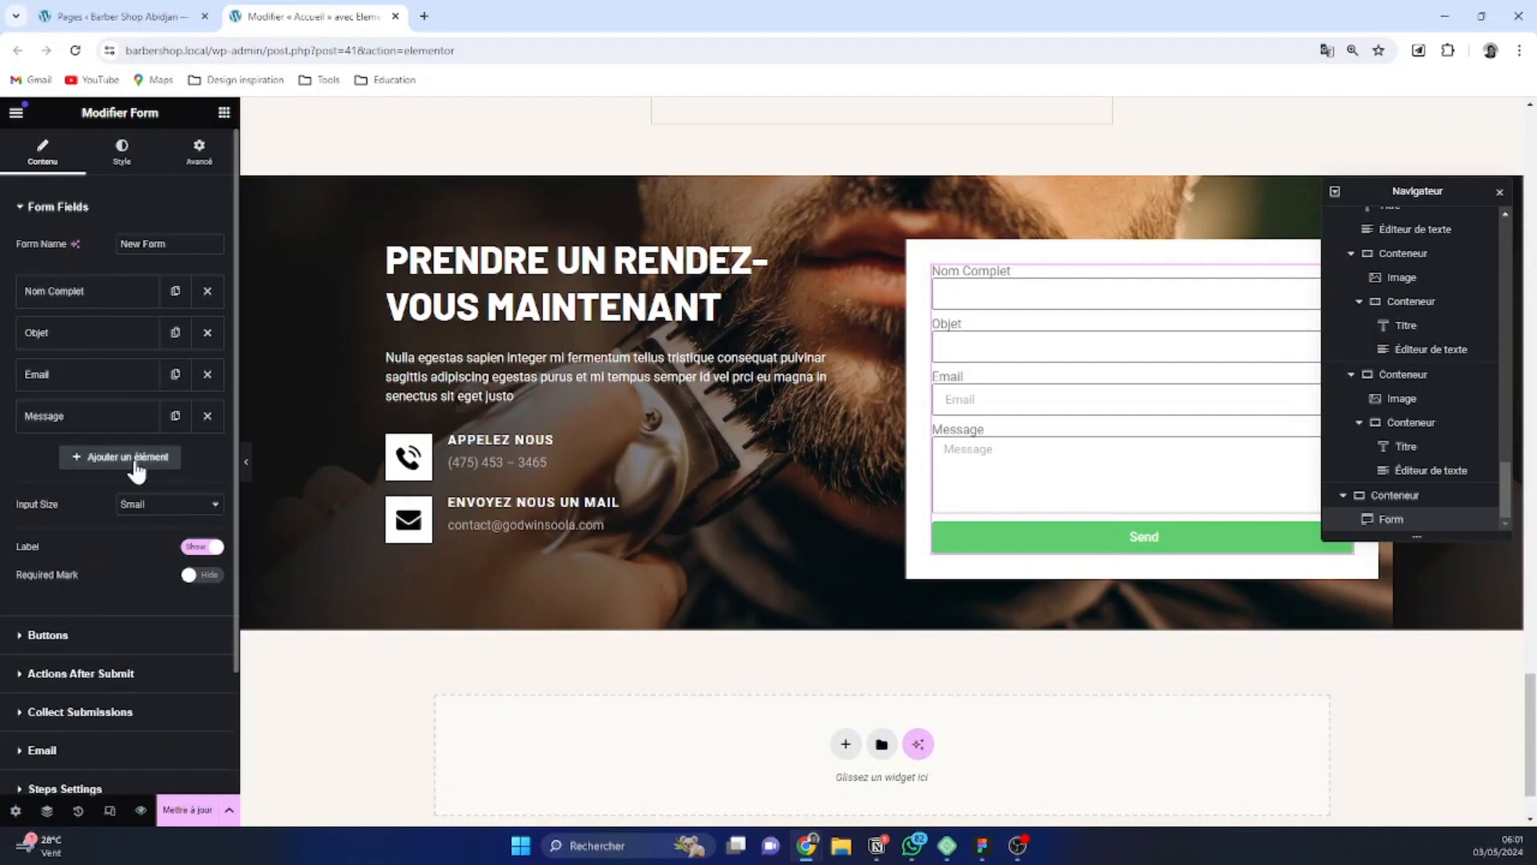
Add a Tel field labelled "Téléphone" to the form and place it between Email and Message
left_click(90, 461)
left_click(144, 528)
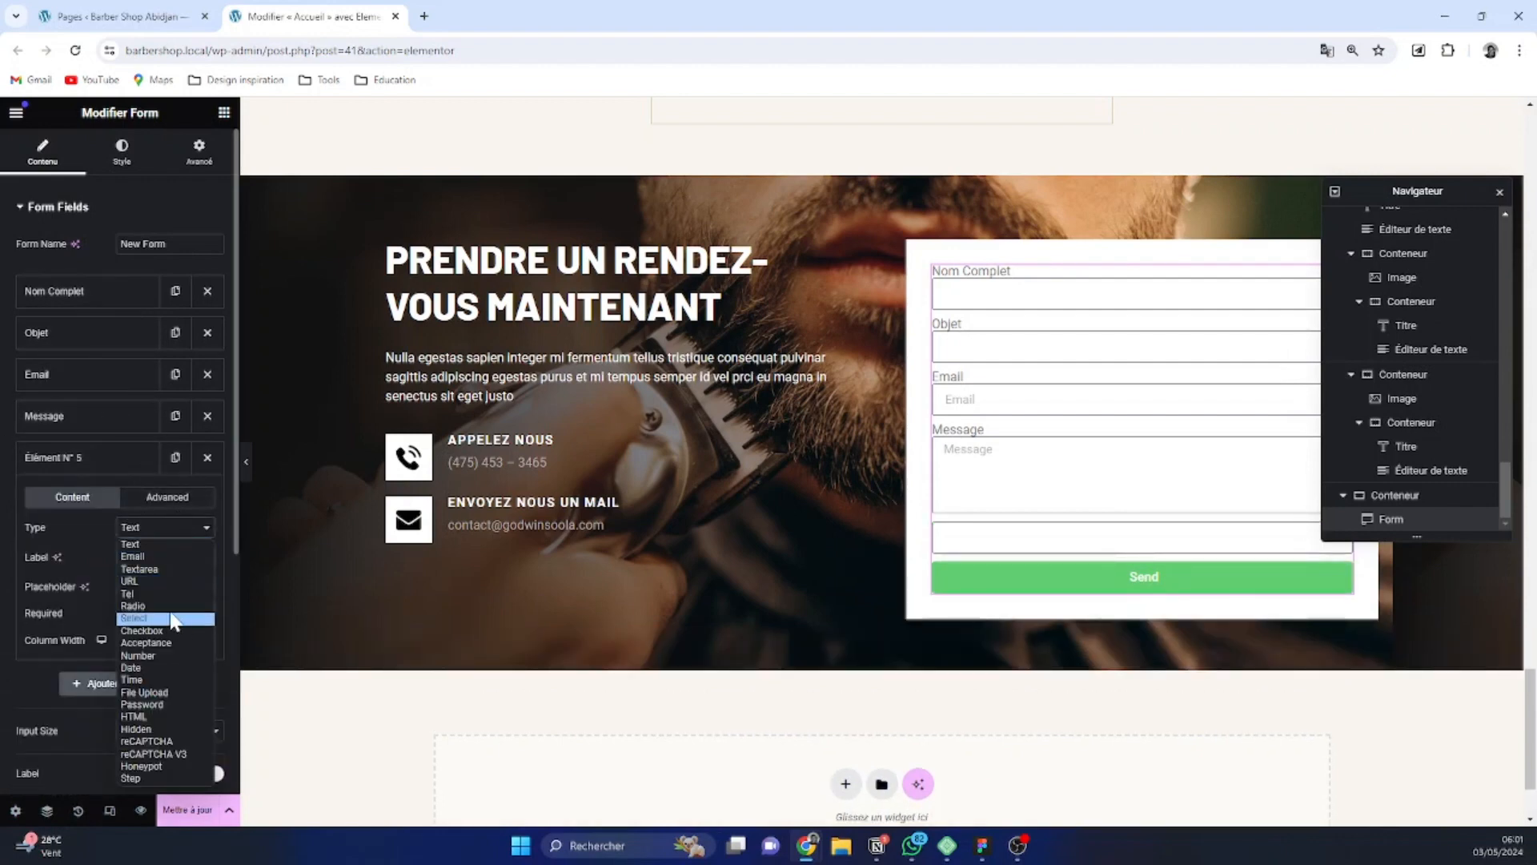
left_click(156, 594)
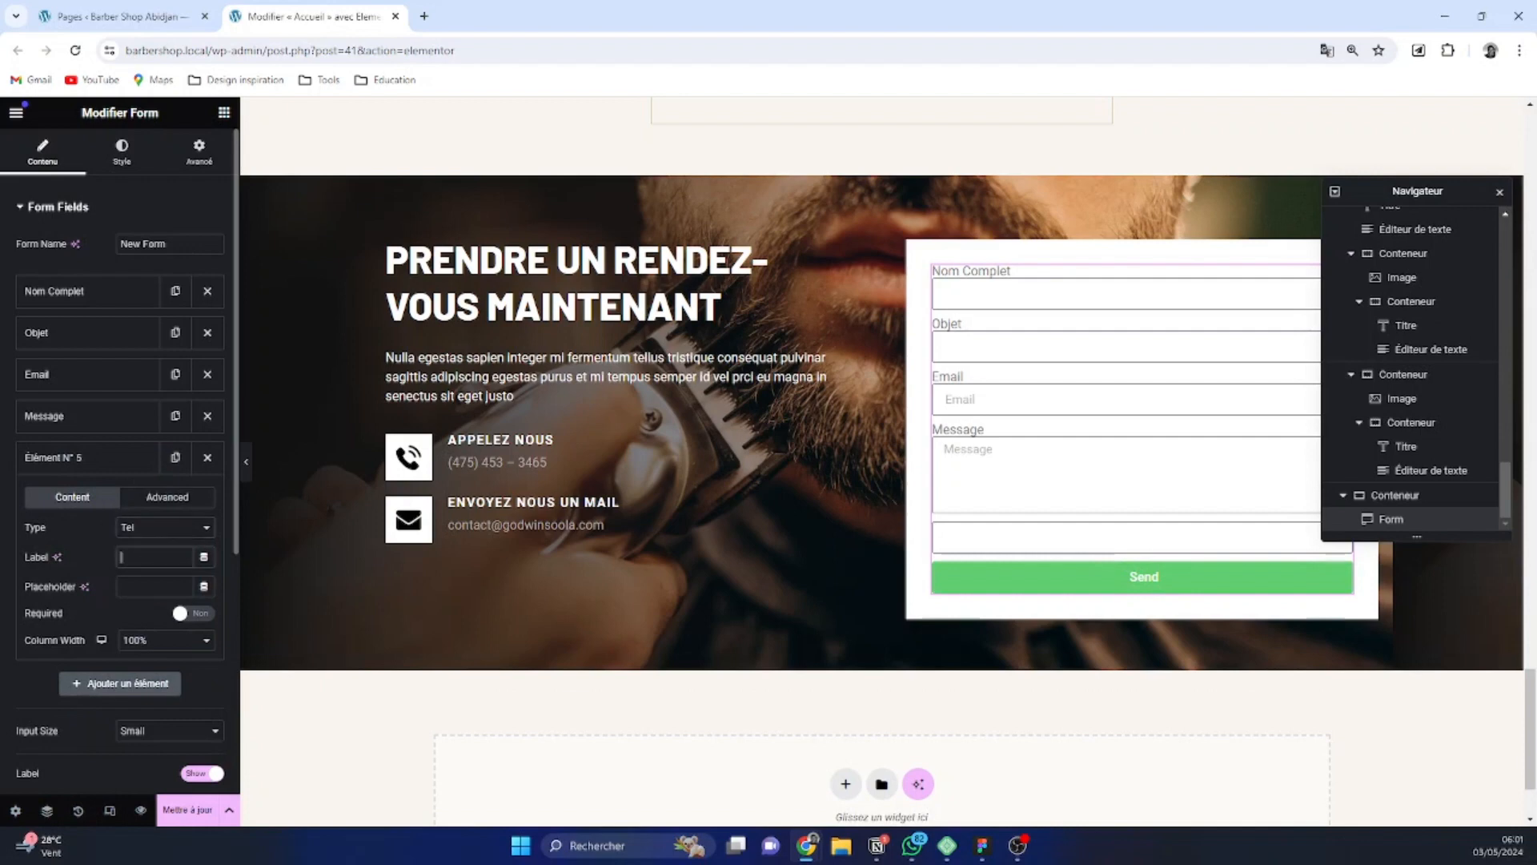
type("Téléphone")
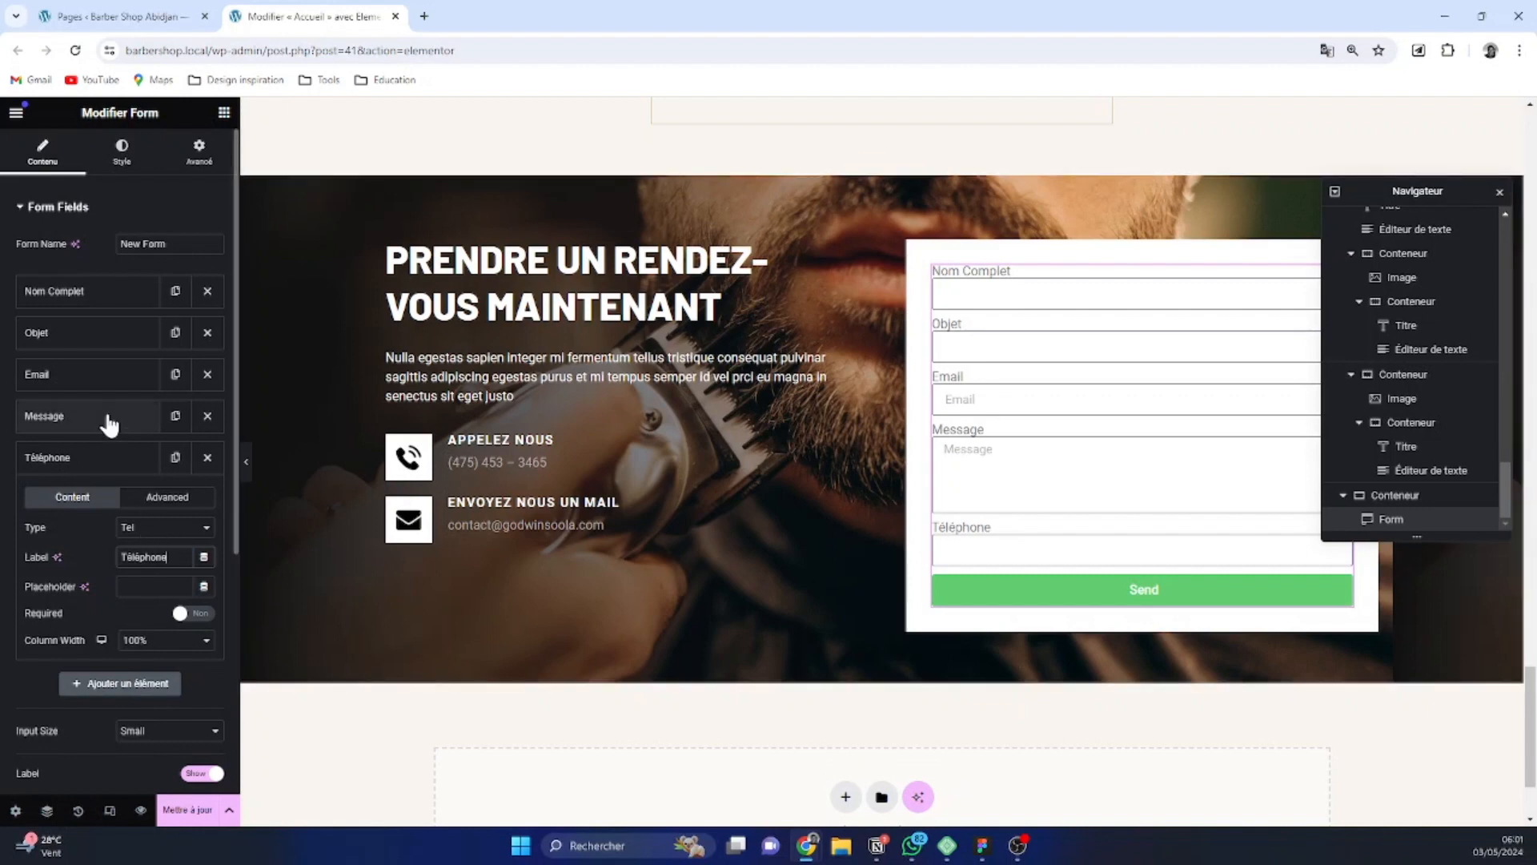
left_click(96, 459)
left_click_drag(102, 471, 93, 416)
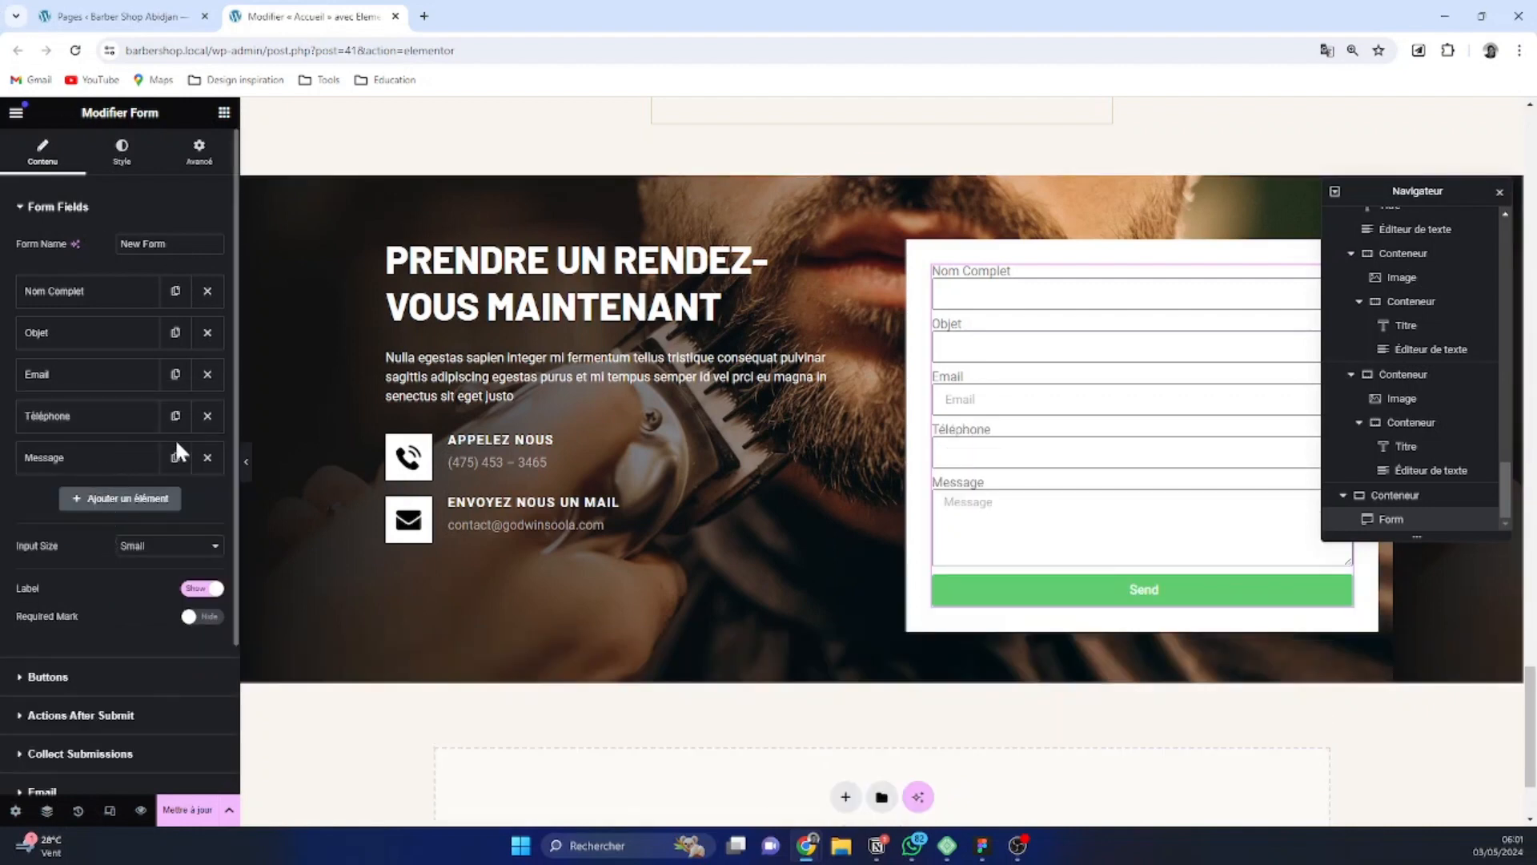
Set the column width of the form's Email field to 50%
left_click(112, 376)
left_click(165, 558)
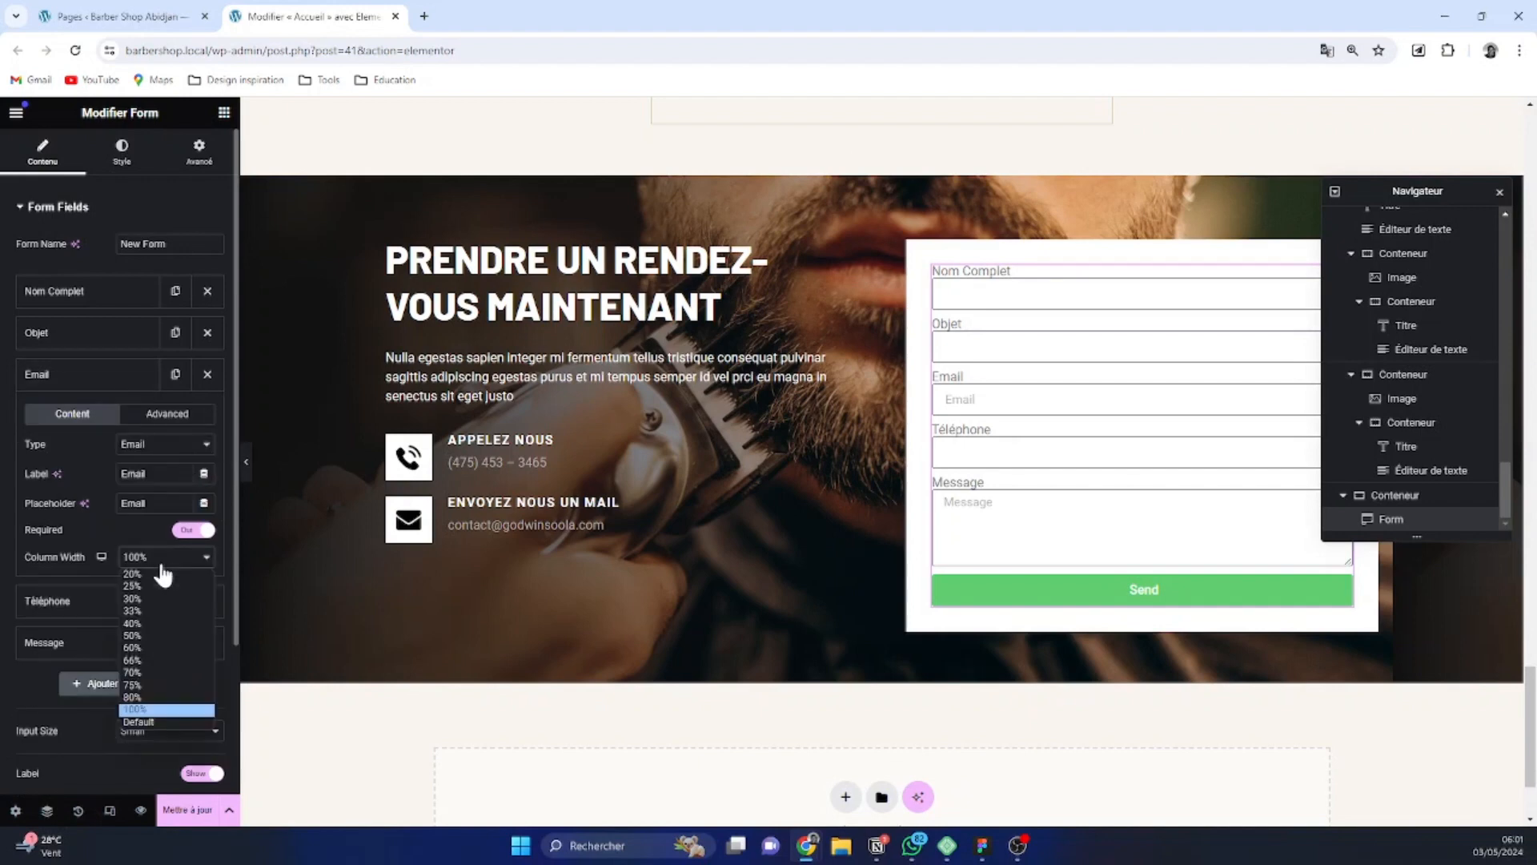
left_click(152, 637)
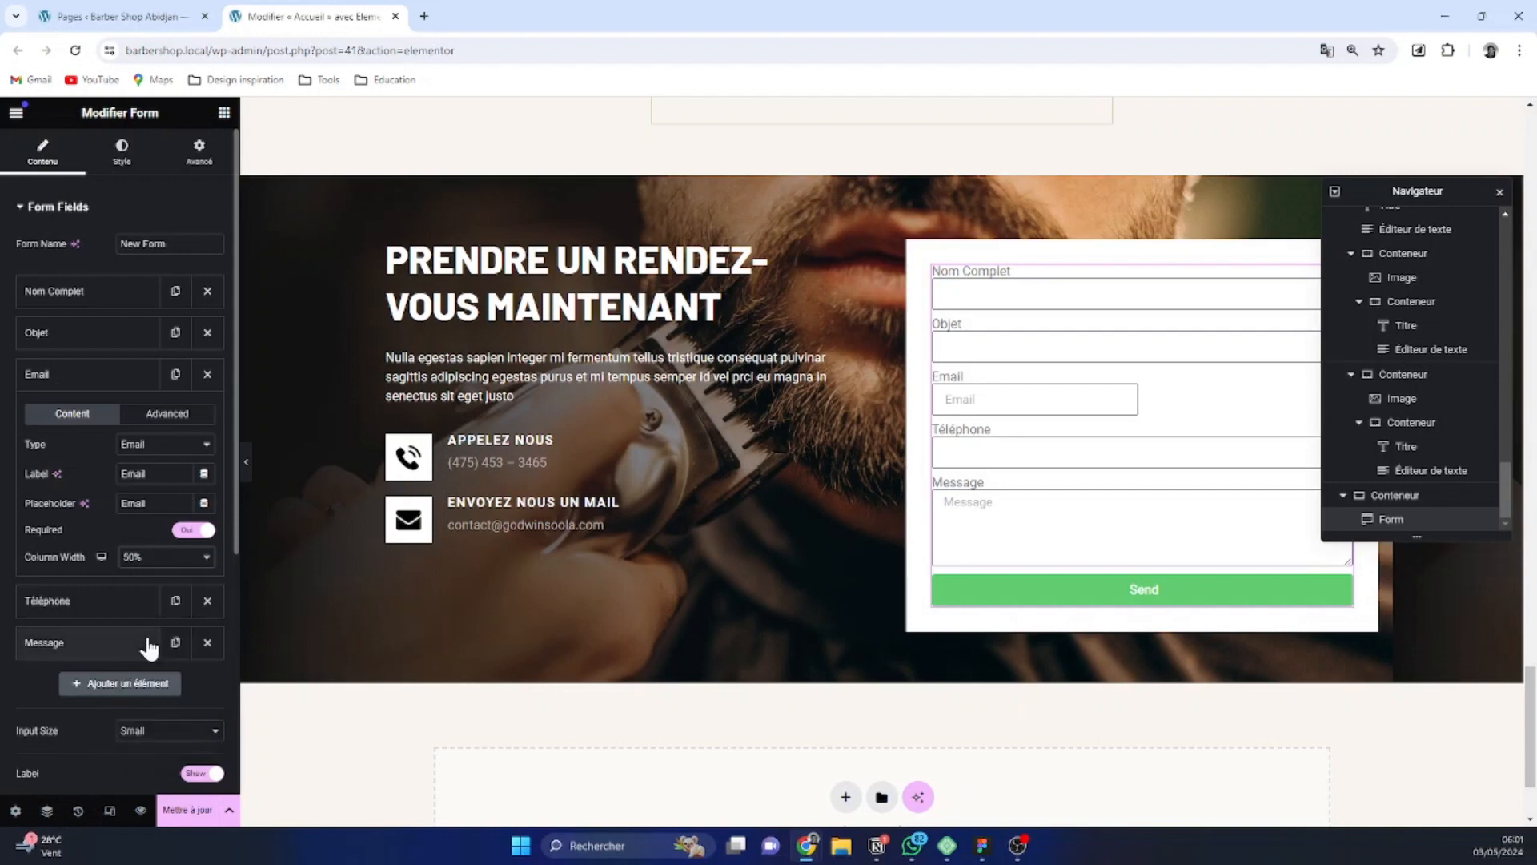
left_click(68, 376)
Set the column width of the form's Téléphone field to 50%
left_click(86, 420)
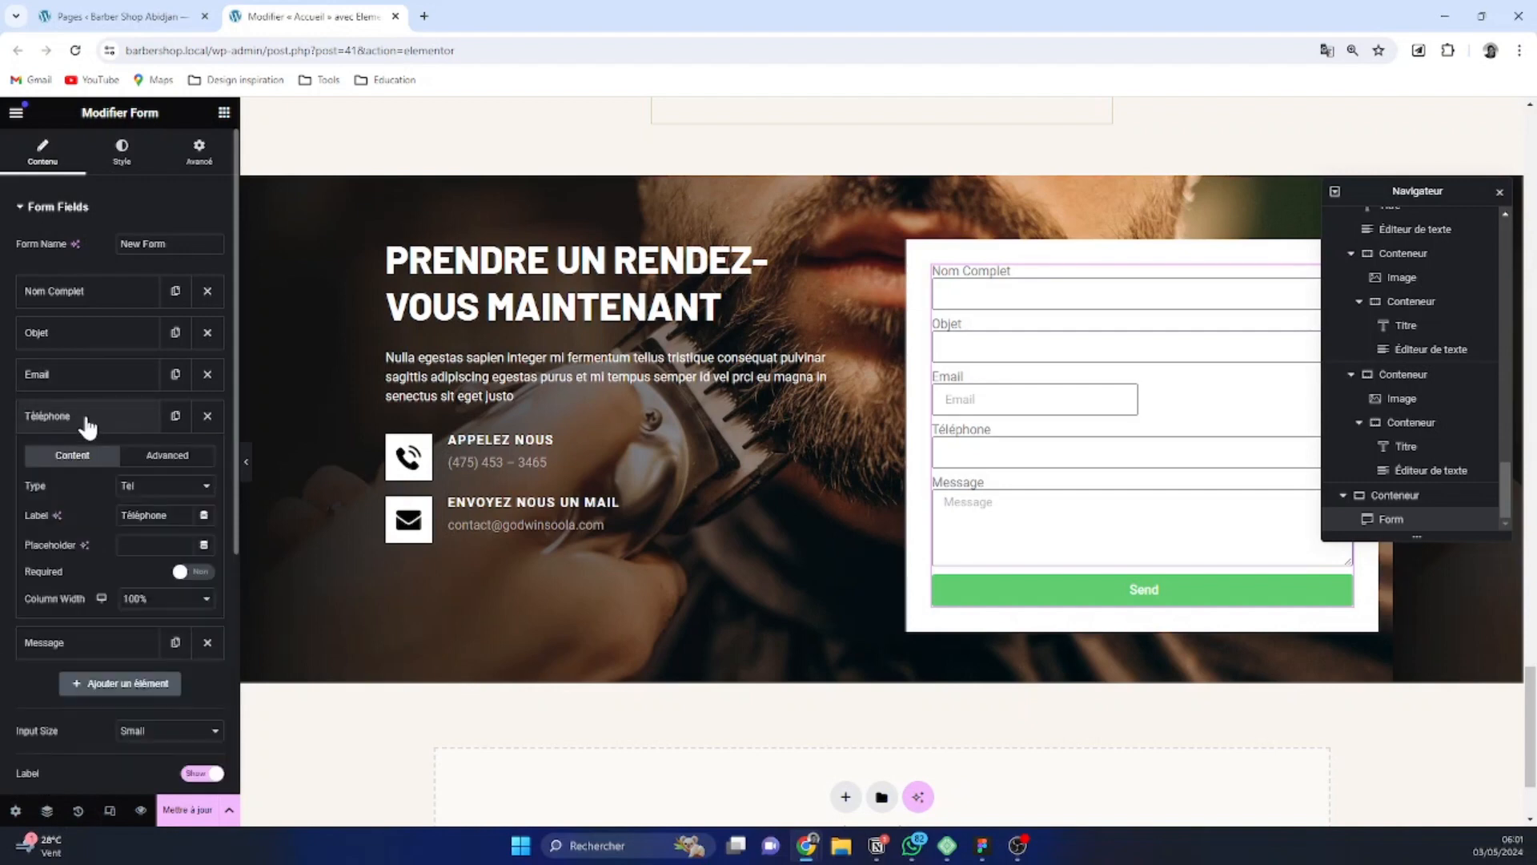
left_click(161, 602)
left_click(150, 679)
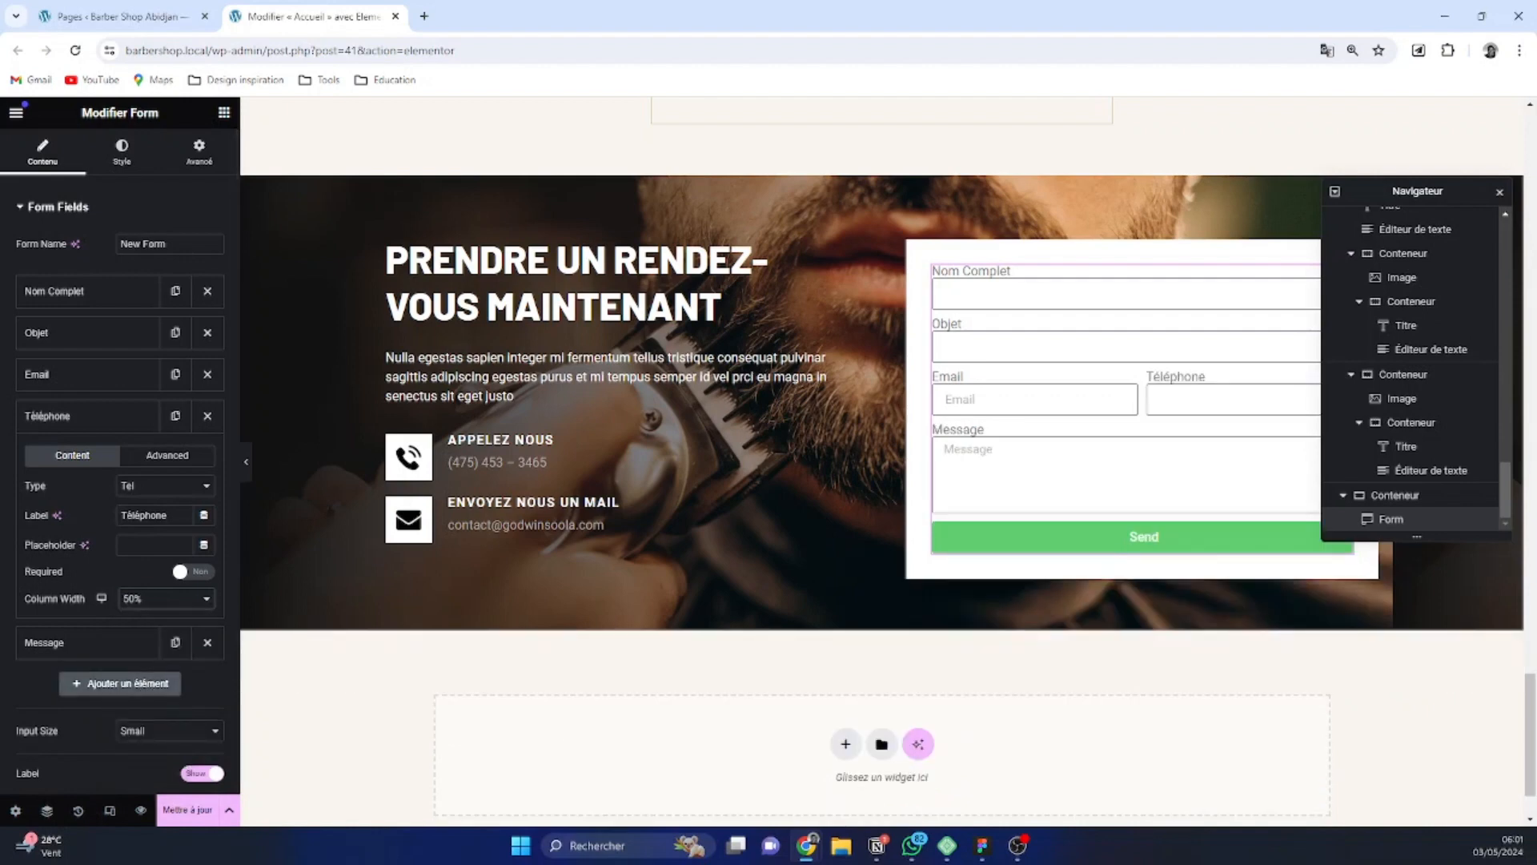
Set the spacing of the form labels to 12 px
key("alt+Tab")
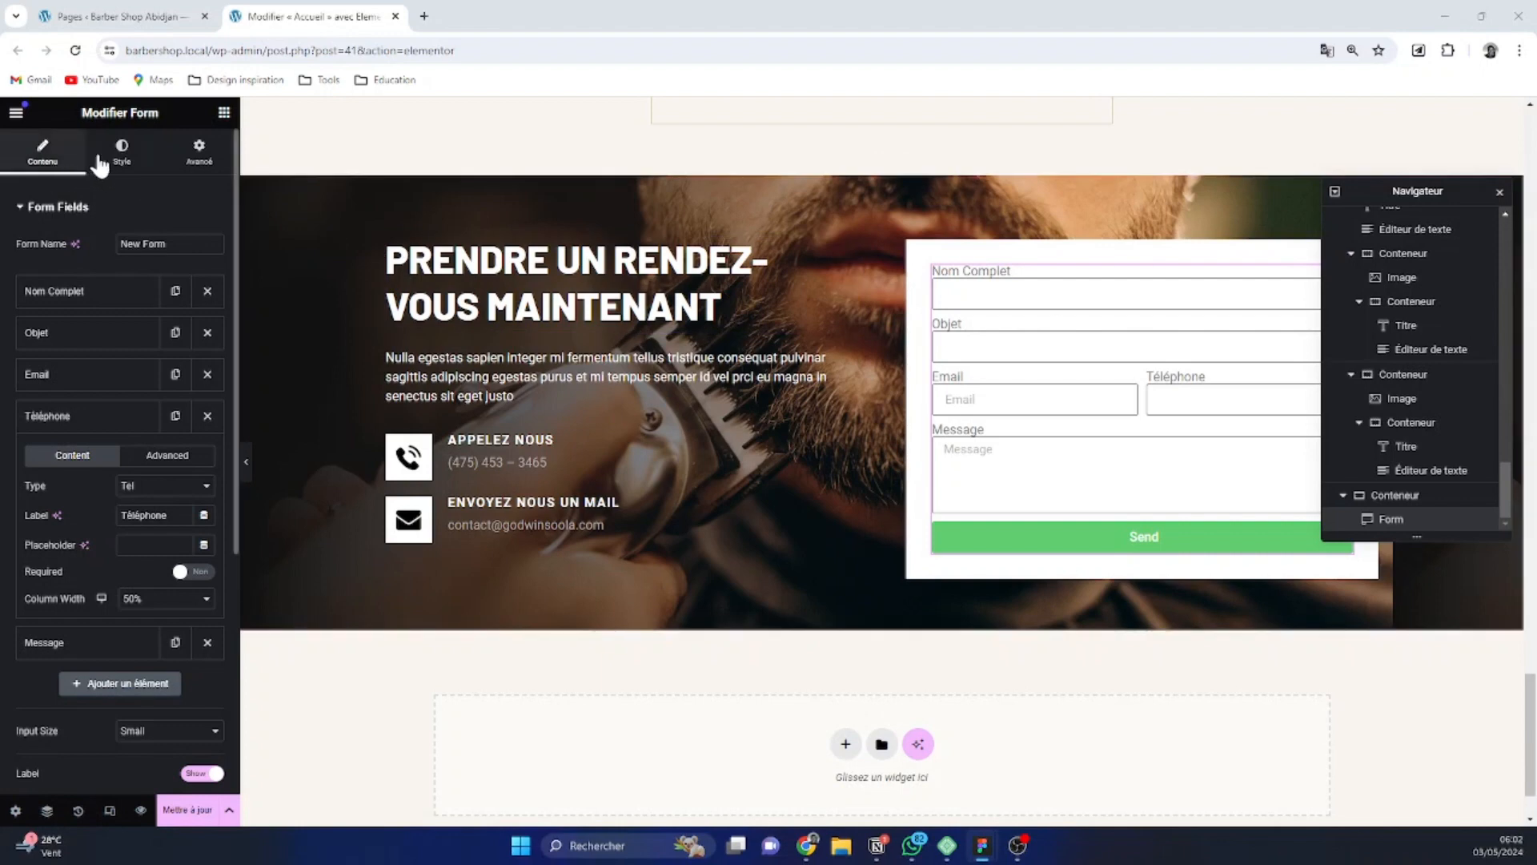
left_click(110, 163)
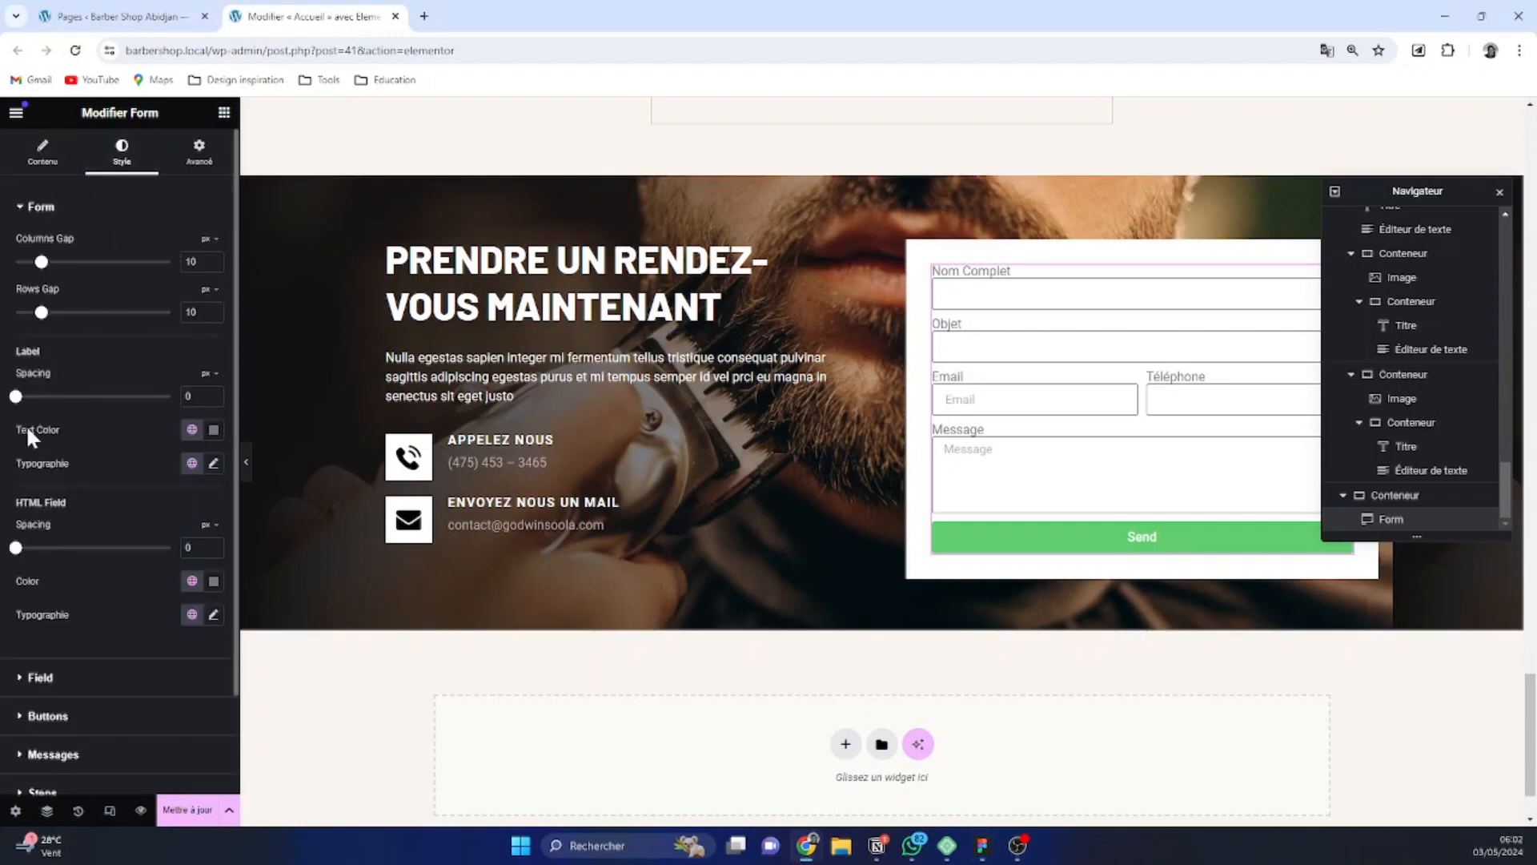
left_click_drag(16, 400, 46, 402)
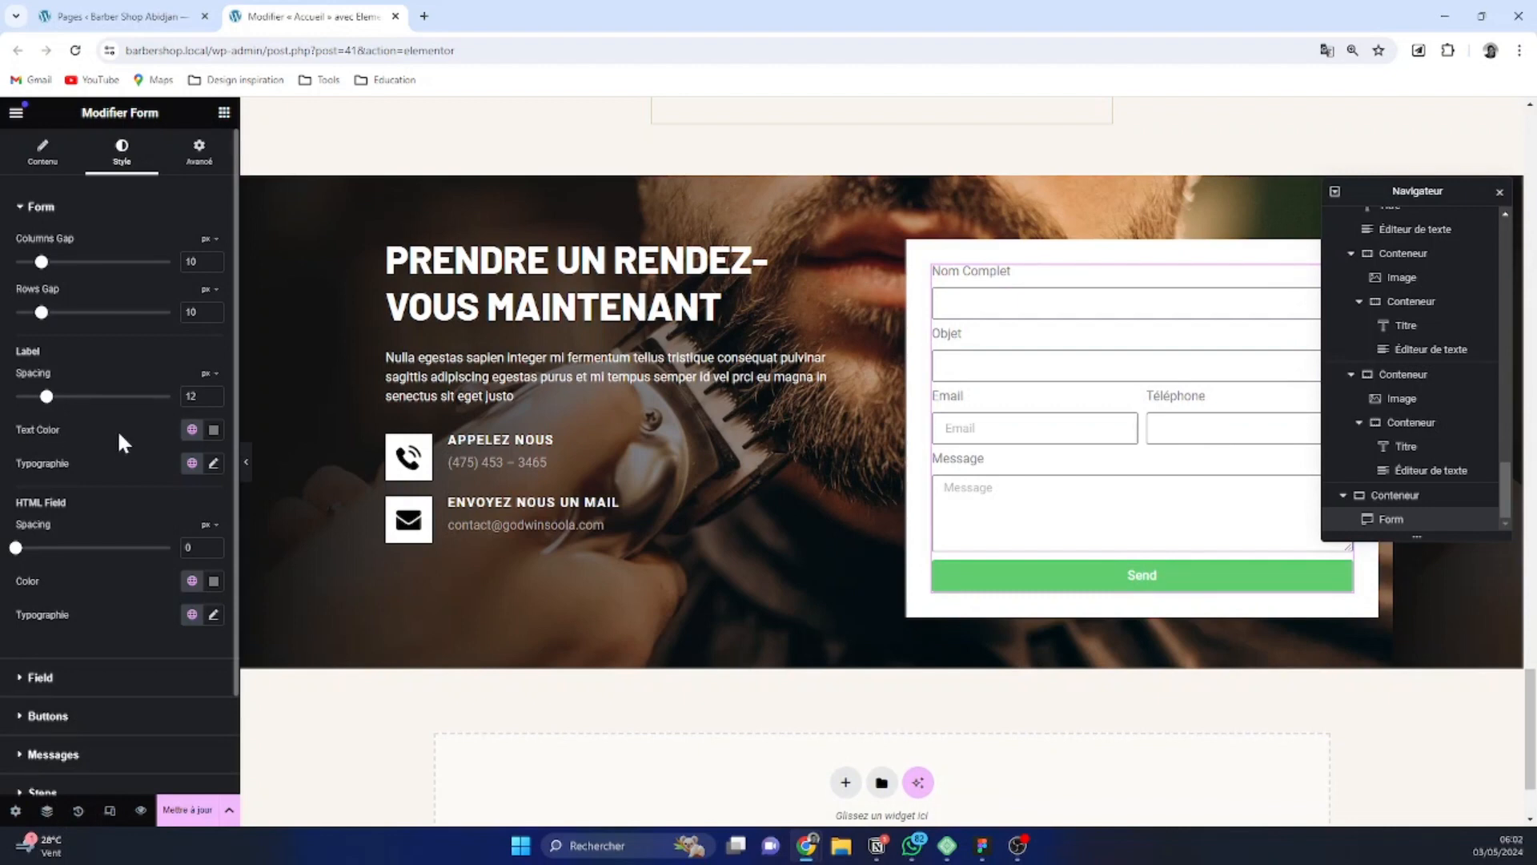
Set the form labels' font family to Barlow and their text transformation to Majuscule
left_click(214, 464)
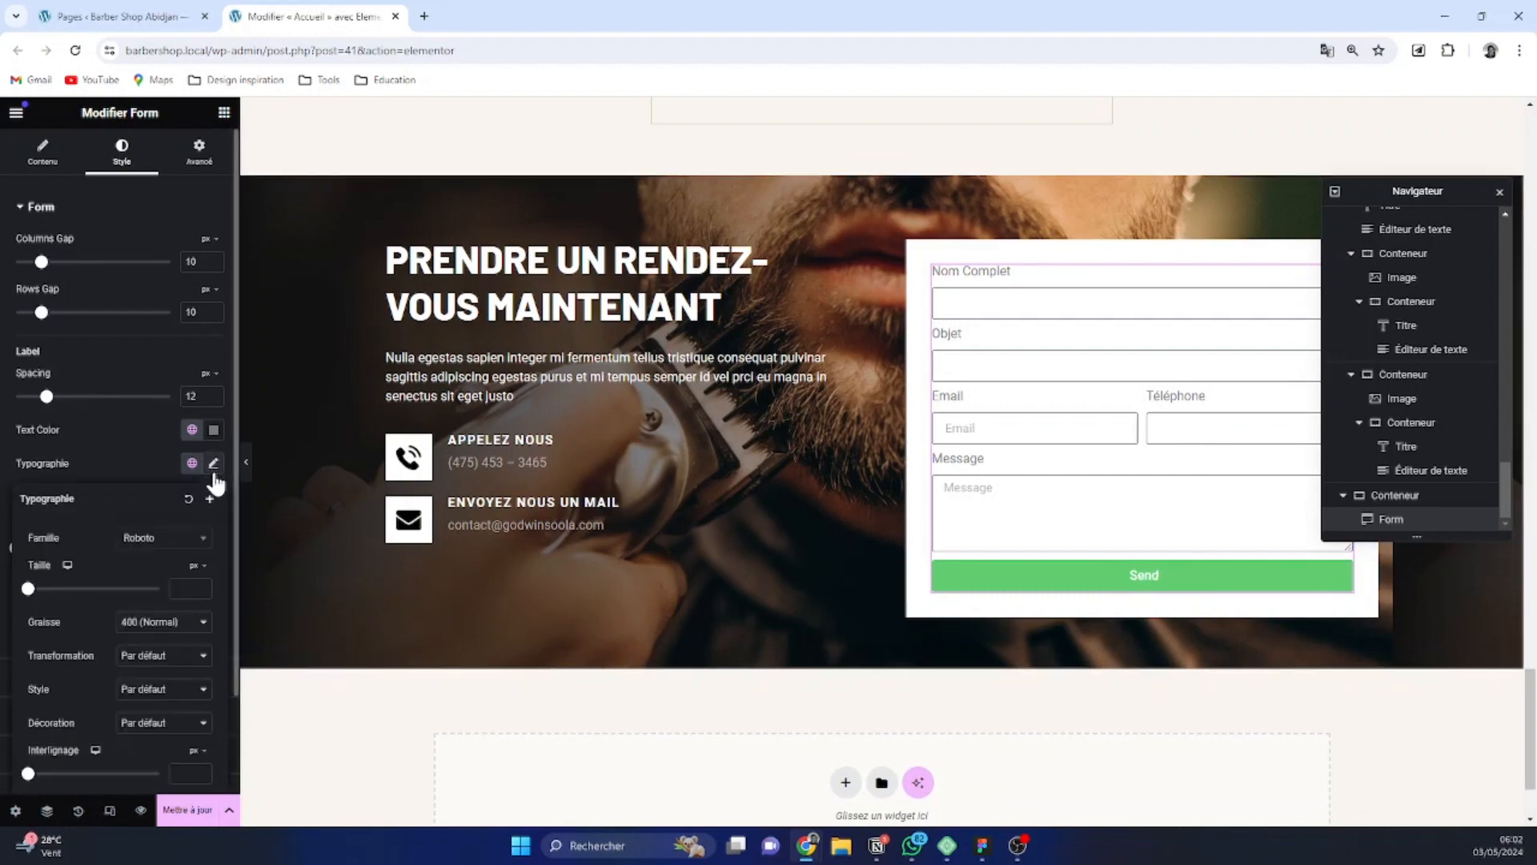
left_click(184, 549)
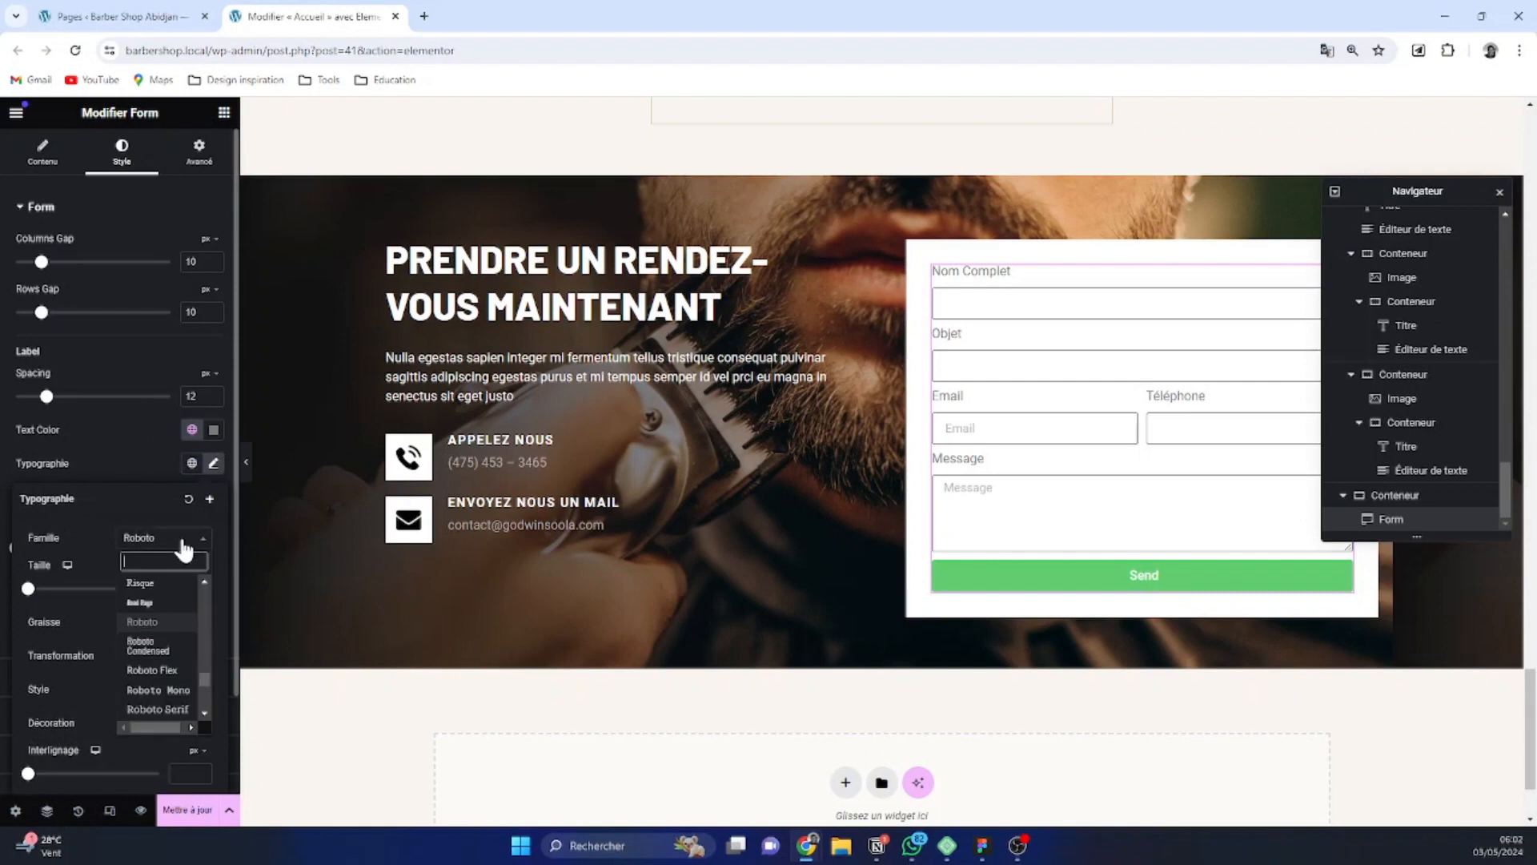
type("barl")
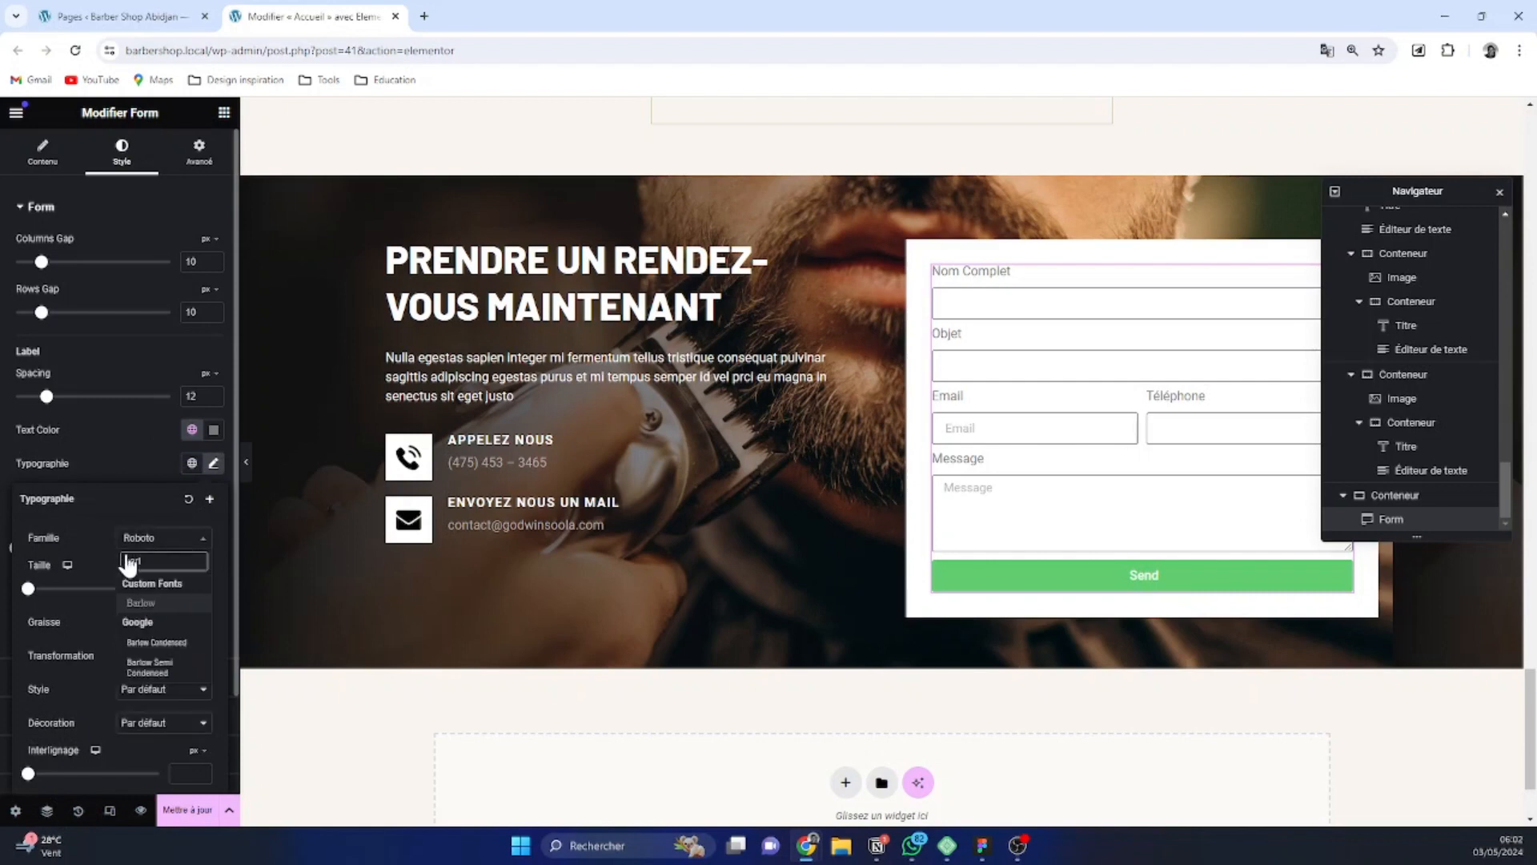
left_click(141, 603)
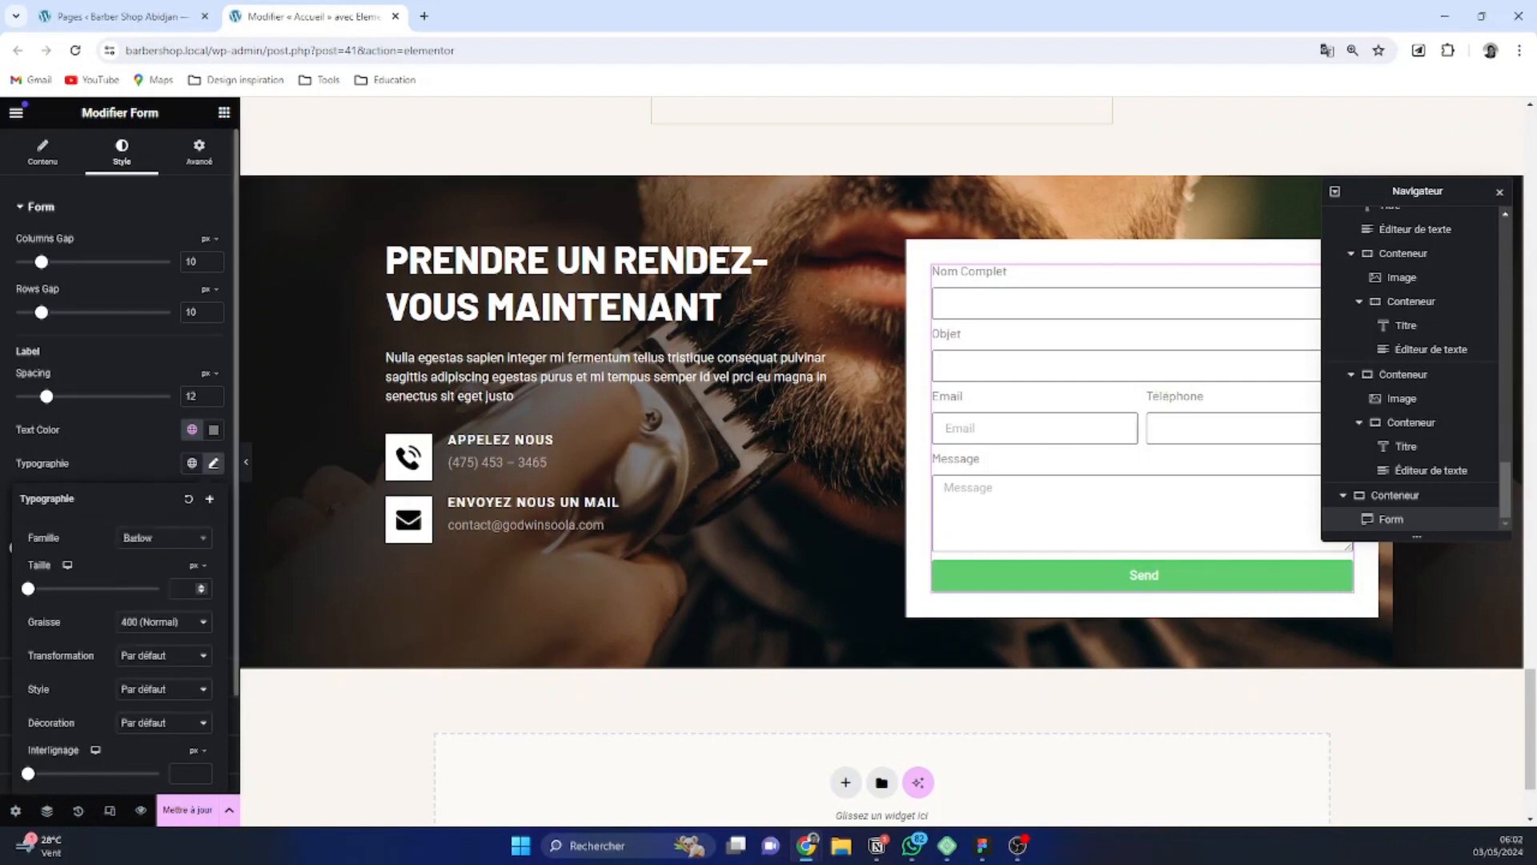
left_click(183, 658)
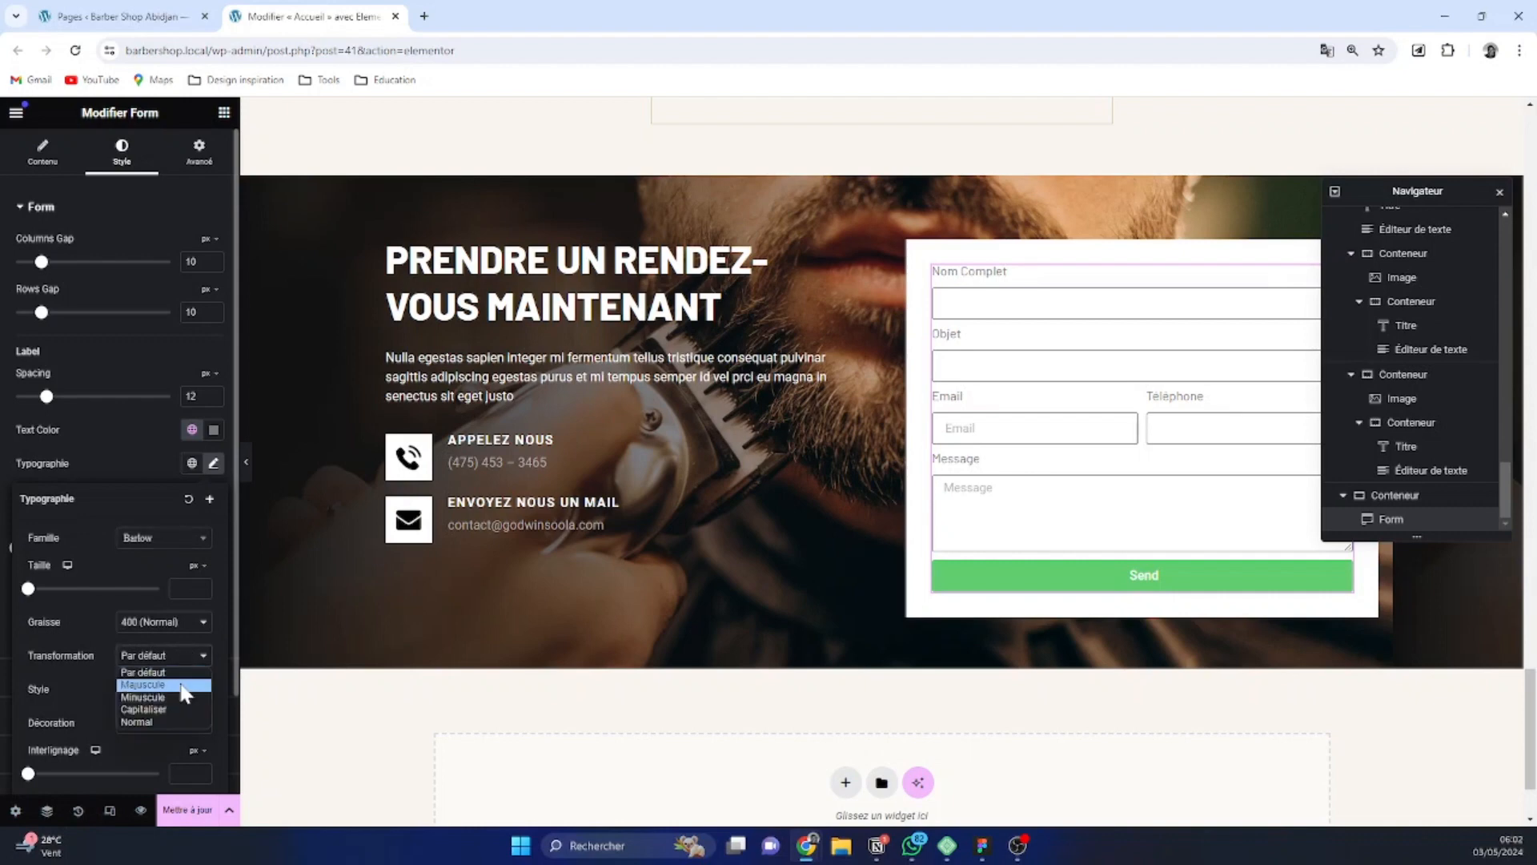
left_click(182, 687)
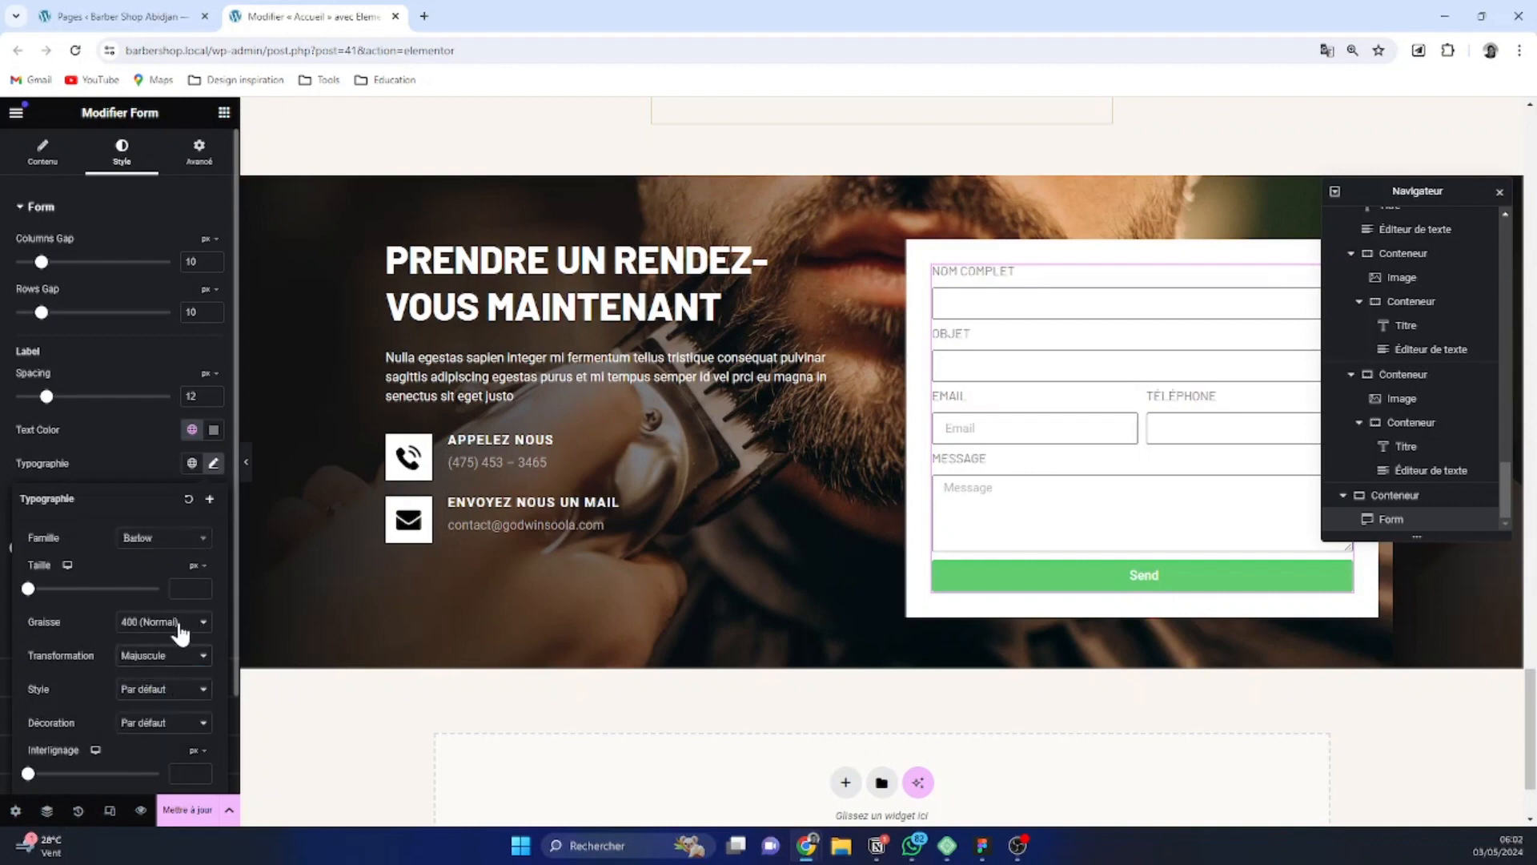
Set the font weight of the form labels to 600 (Demi gras)
left_click(177, 625)
left_click(152, 713)
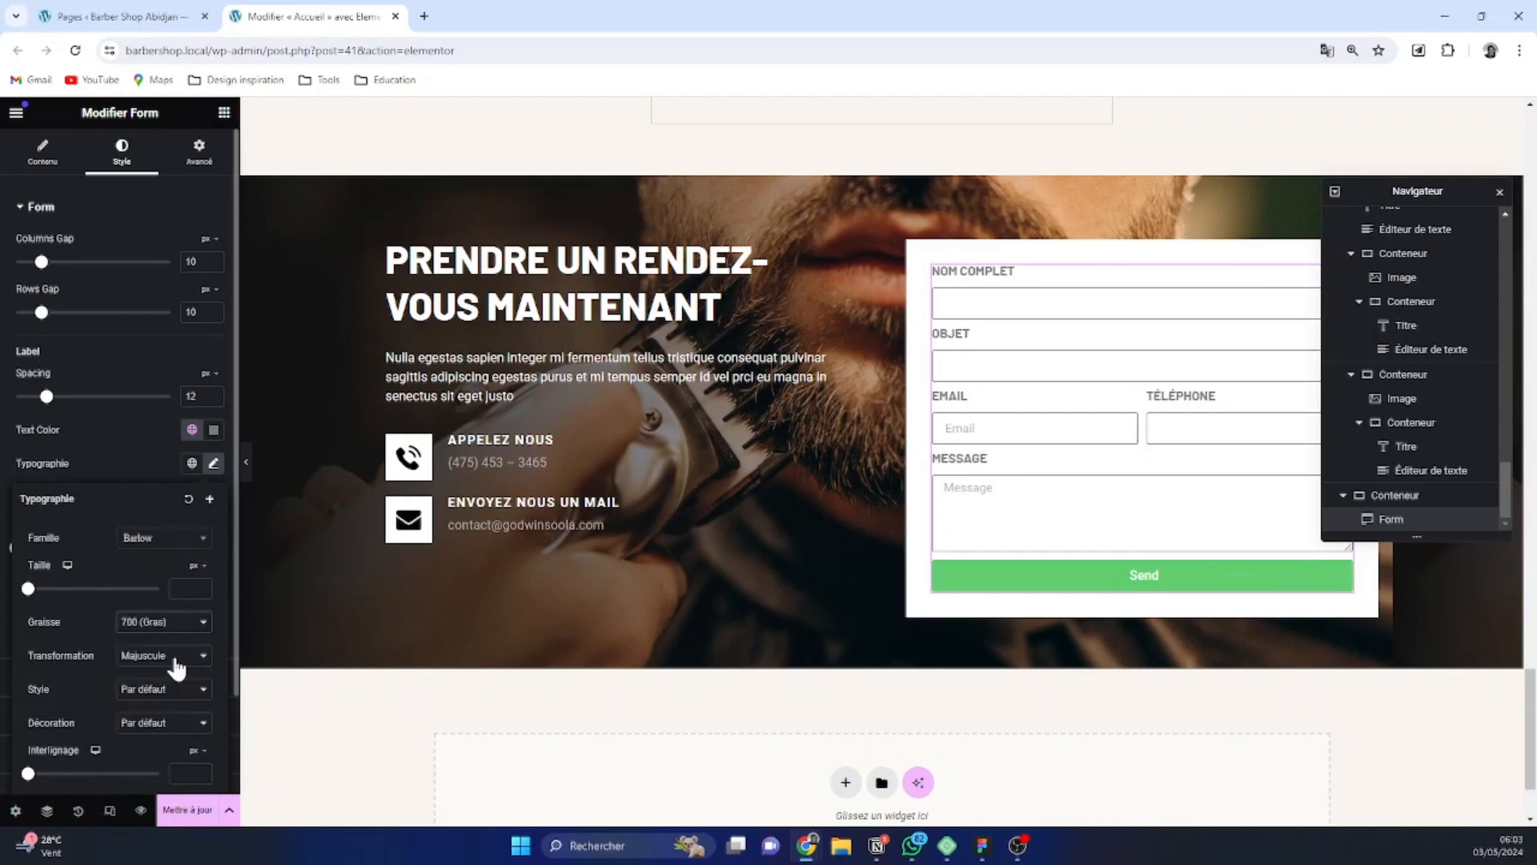
left_click(175, 626)
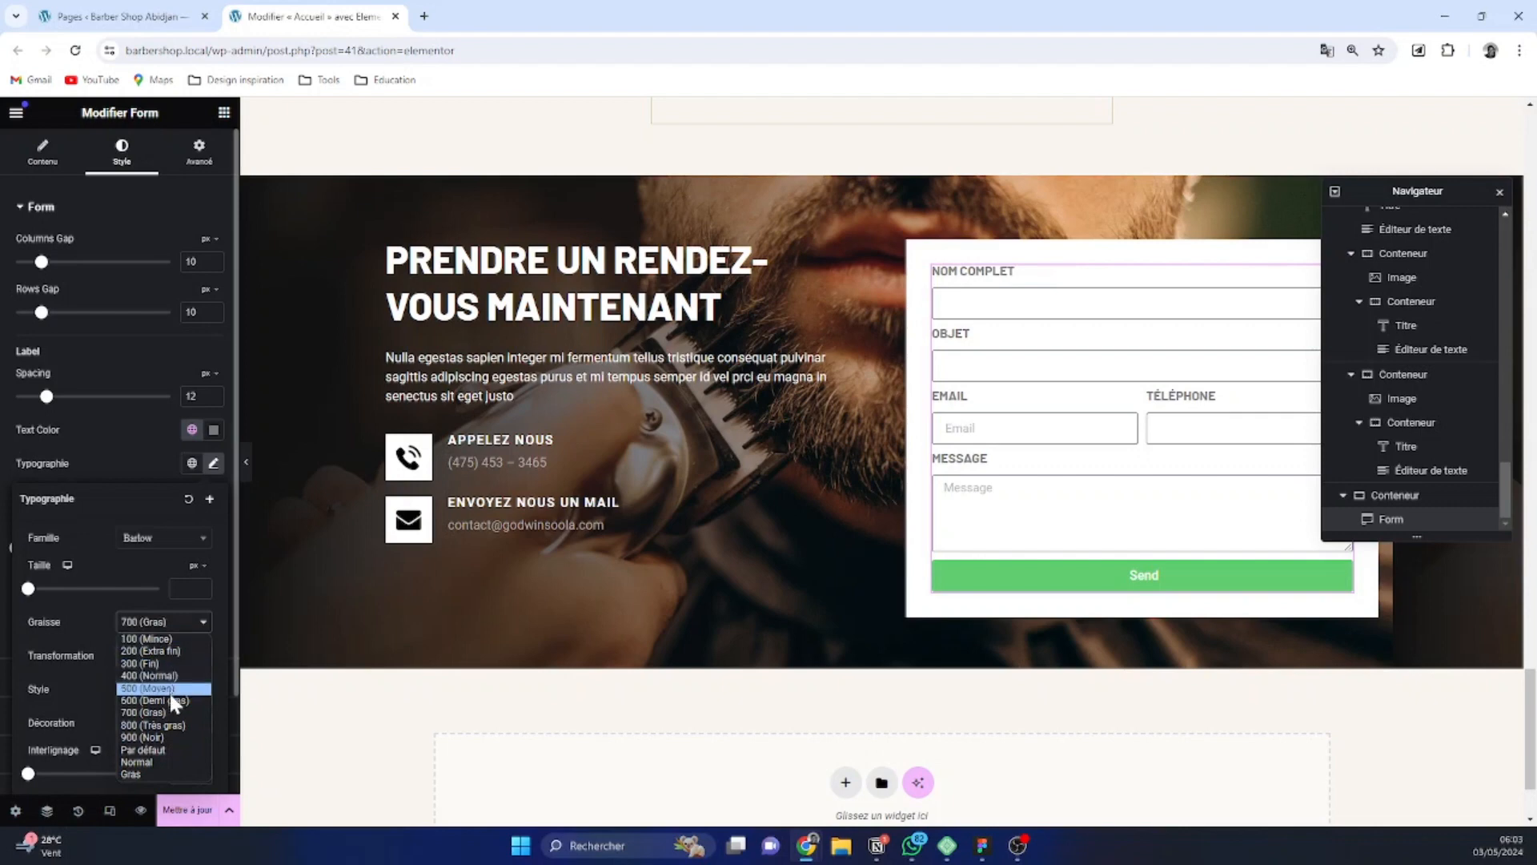
left_click(171, 700)
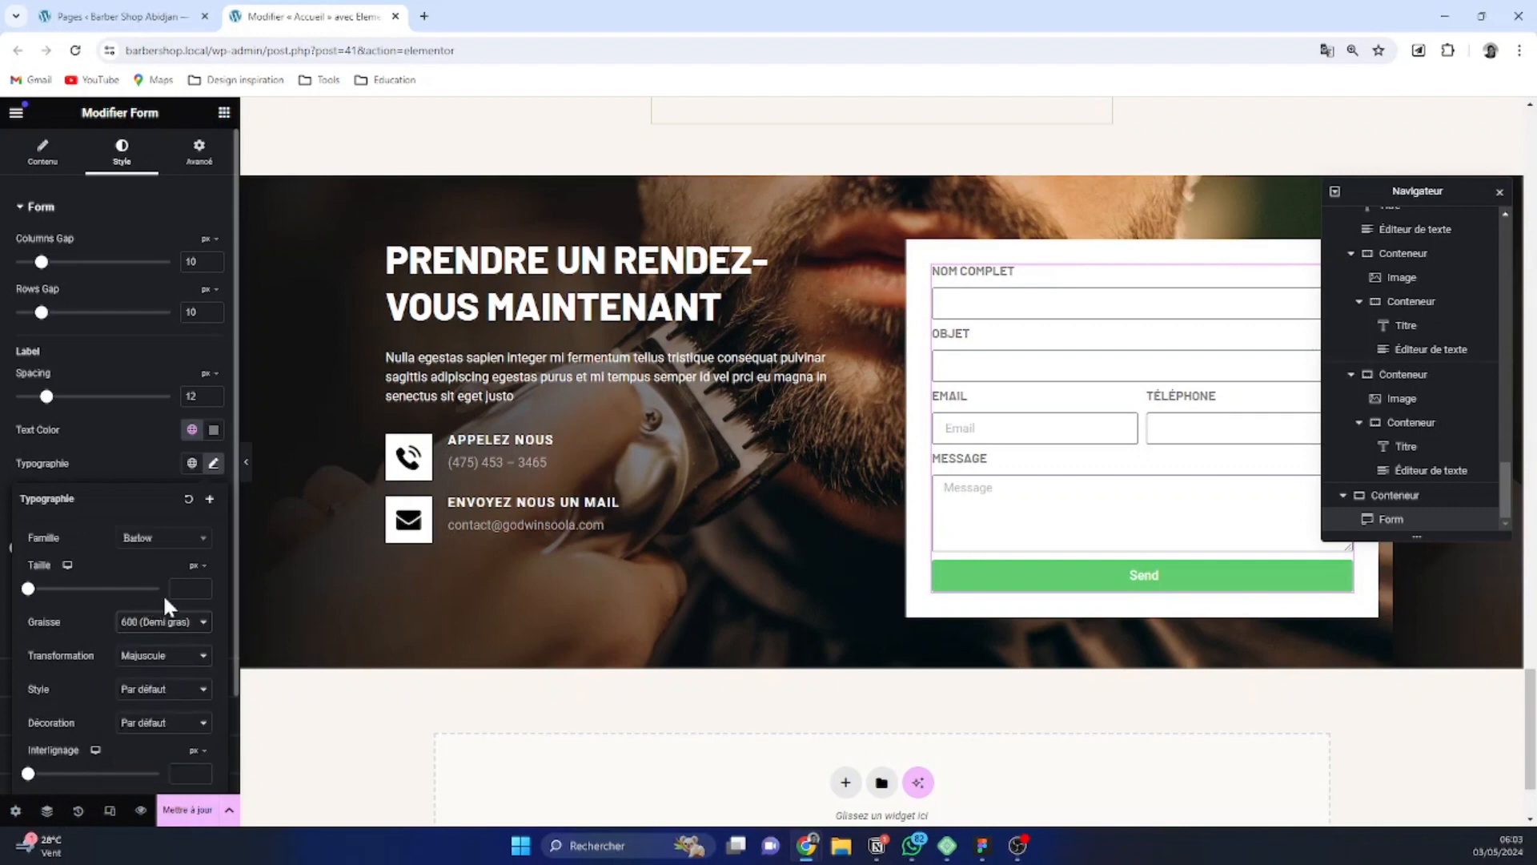
Set the letter spacing of the form labels to 1.5 px
scroll(161, 674, "down", 1)
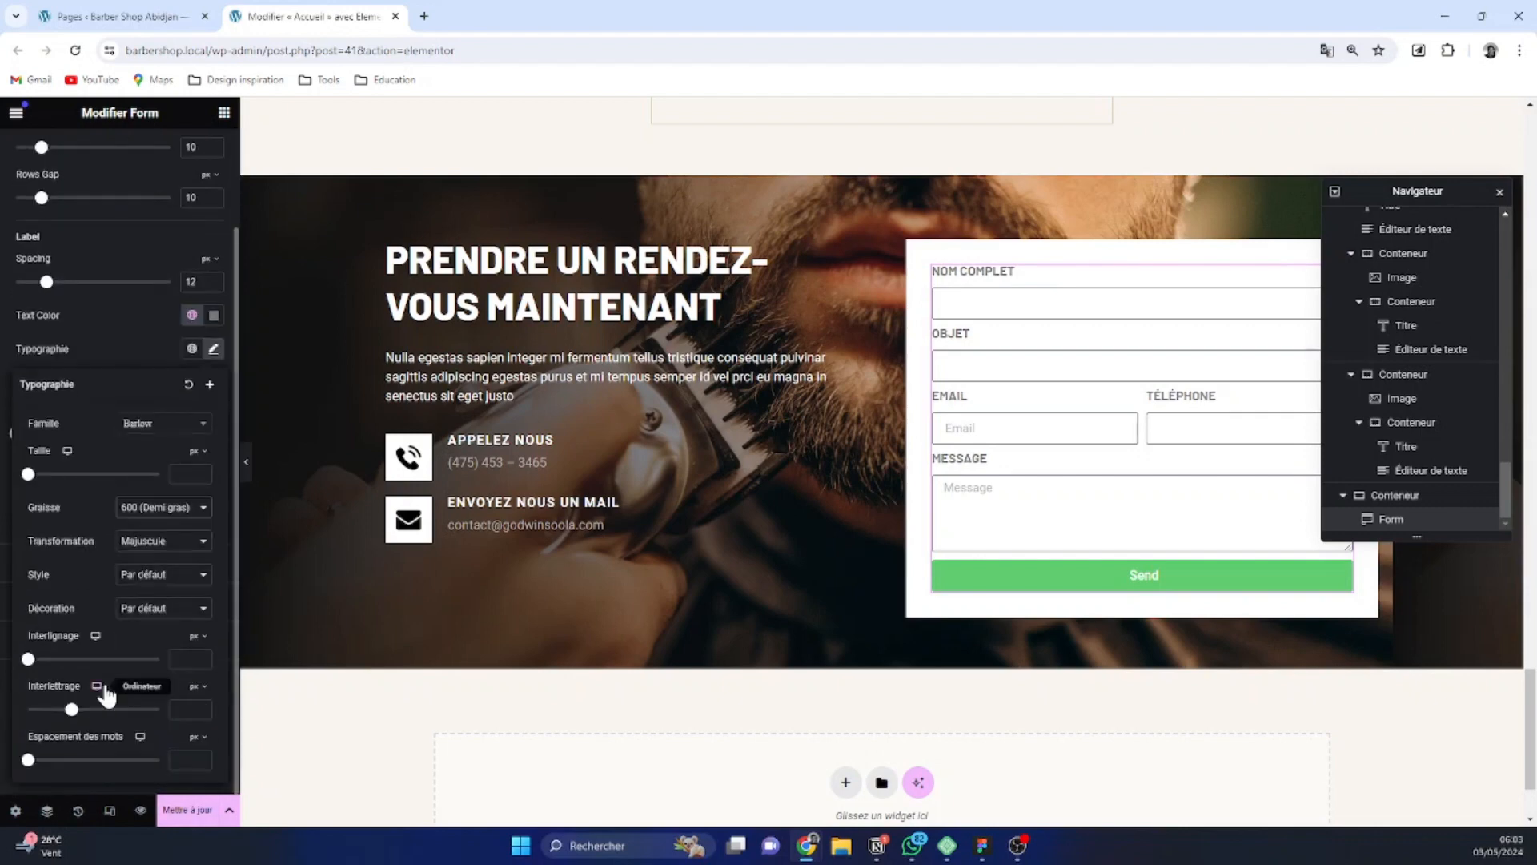
left_click(185, 709)
type("1.5")
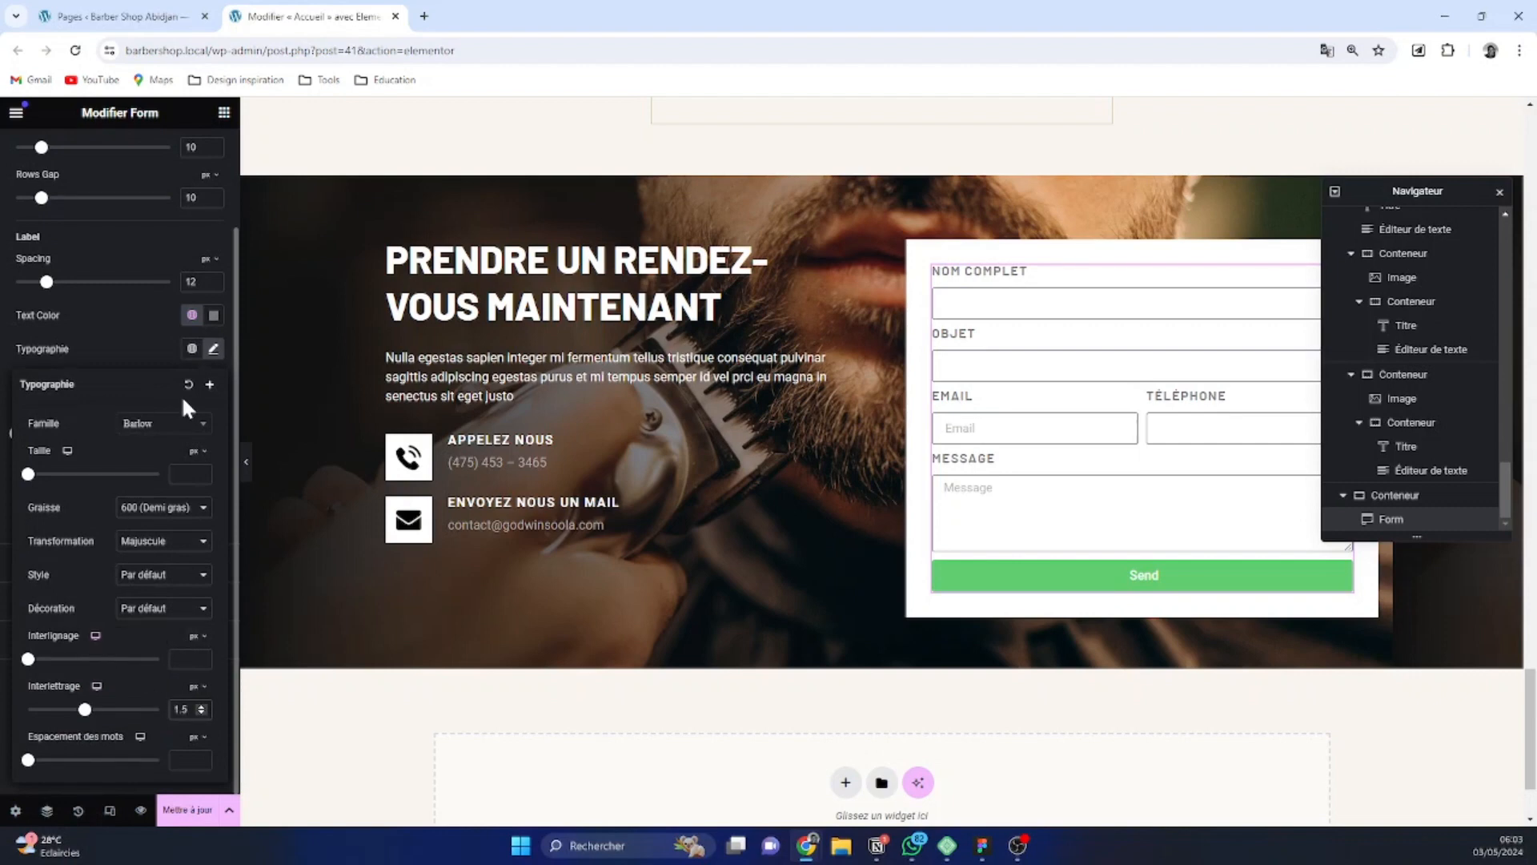
Apply the global color Black to the text of the form labels
left_click(192, 314)
scroll(112, 480, "down", 3)
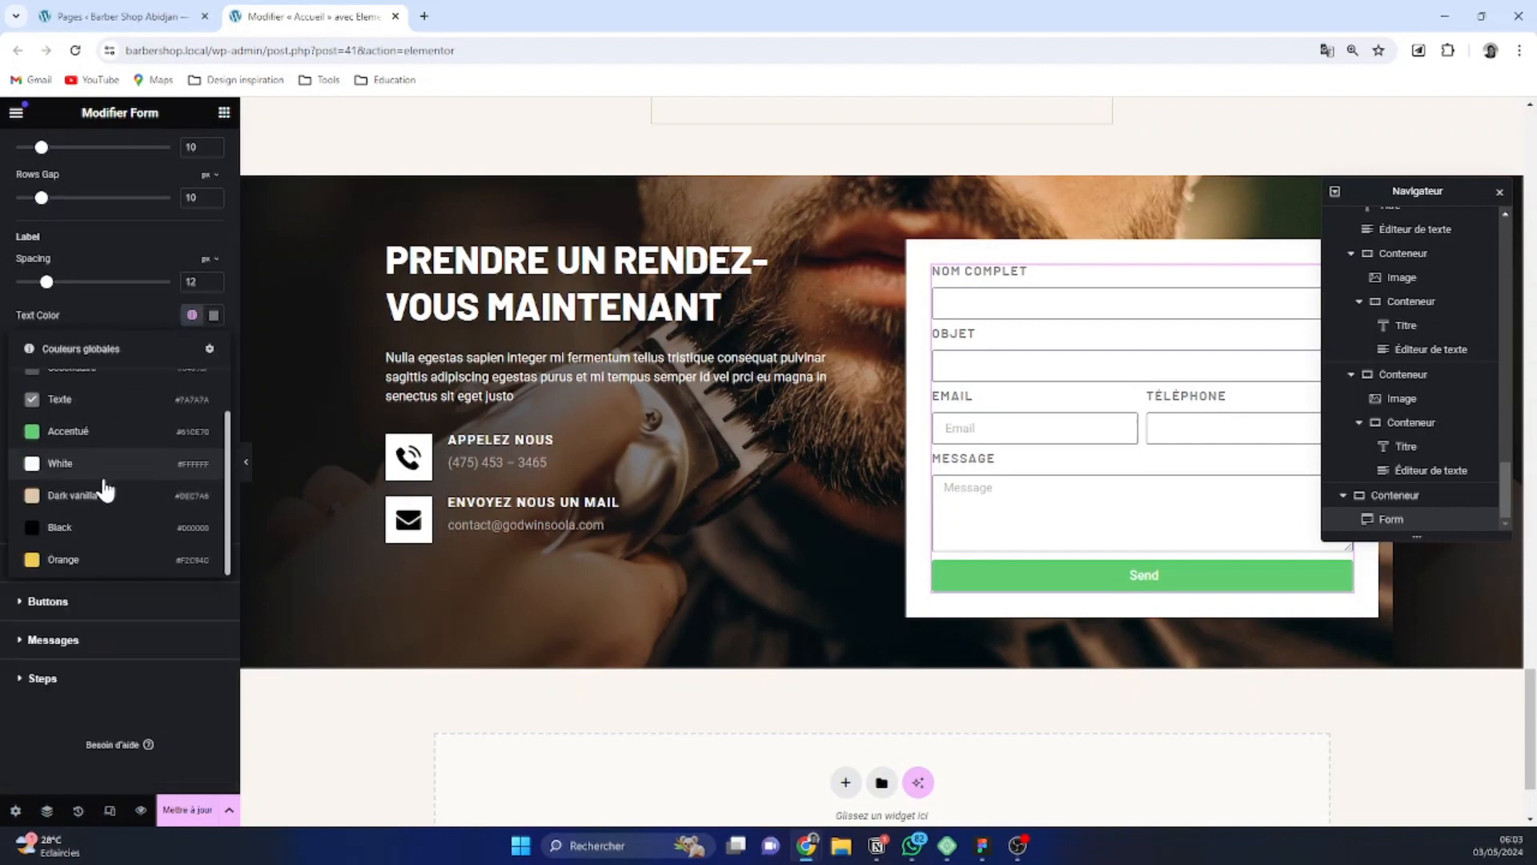
left_click(100, 516)
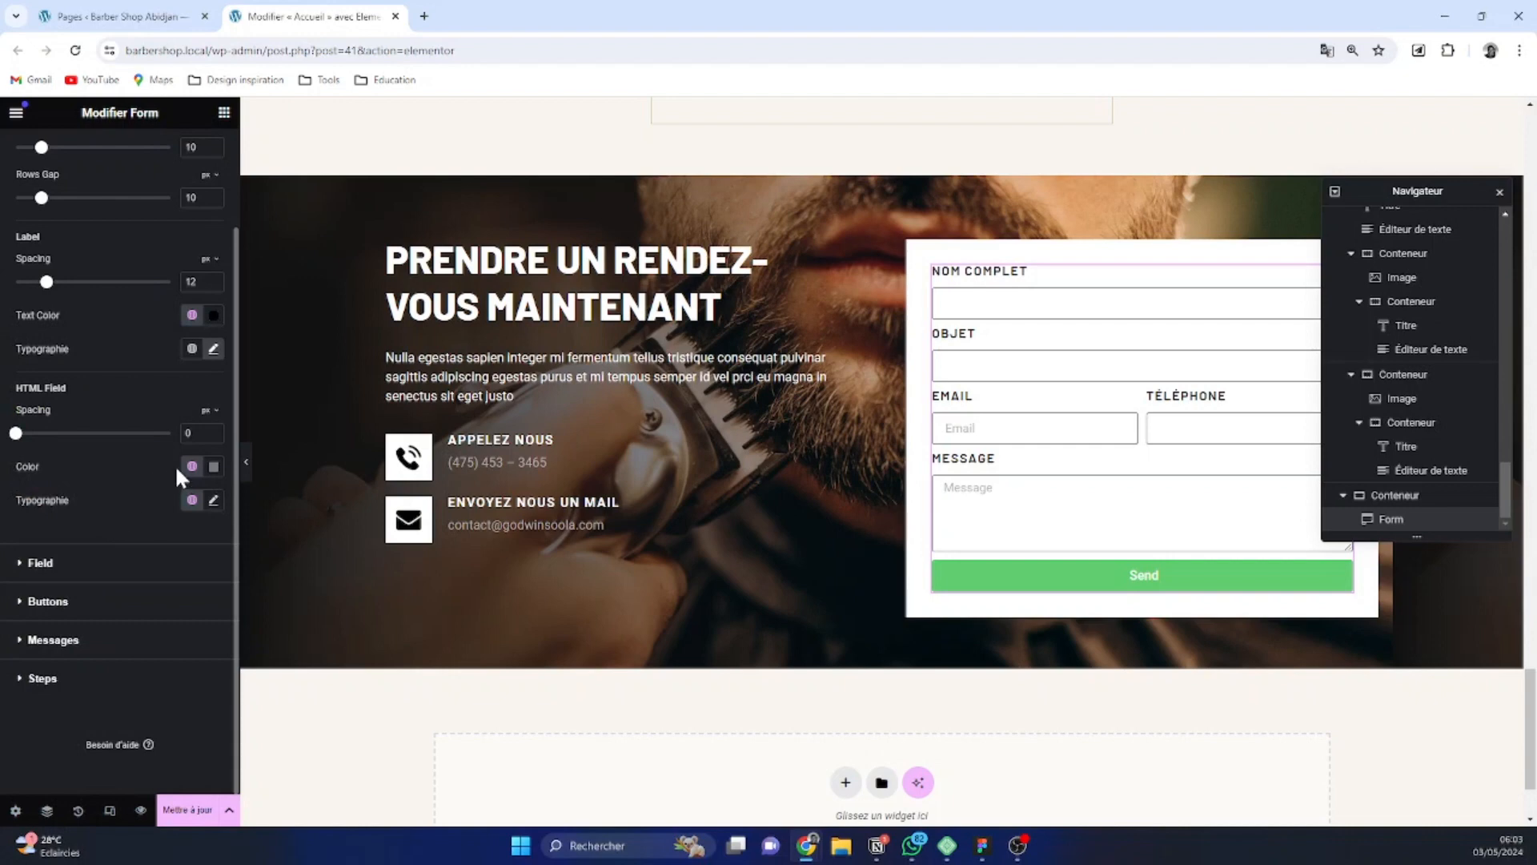
Set the form labels' font size to 16 px and reduce their letter spacing to 1 px
left_click(213, 348)
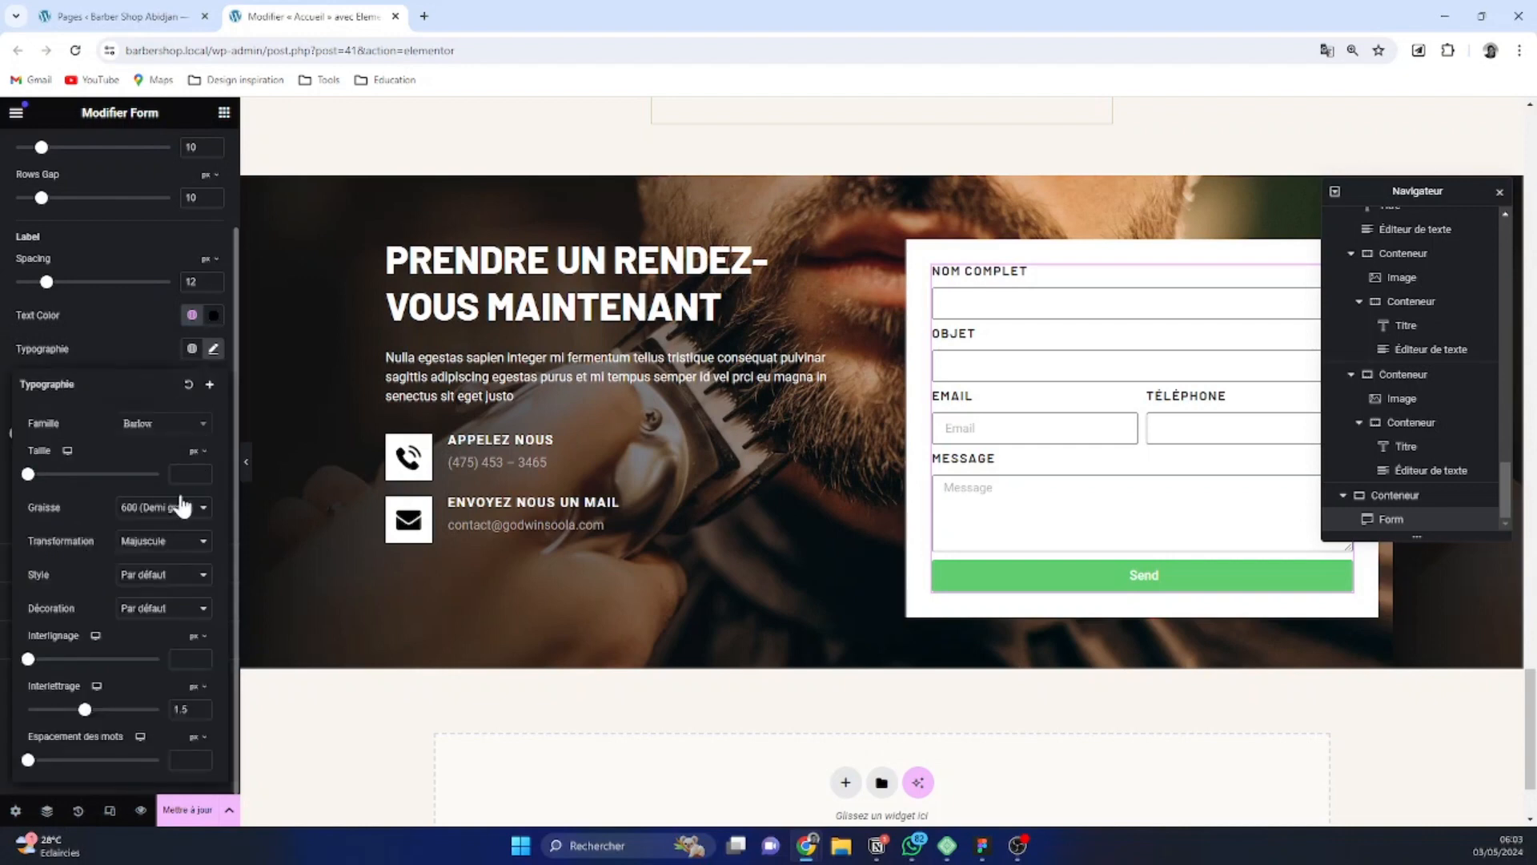
type("16")
left_click(185, 709)
key("BackSpace")
key("BackSpace")
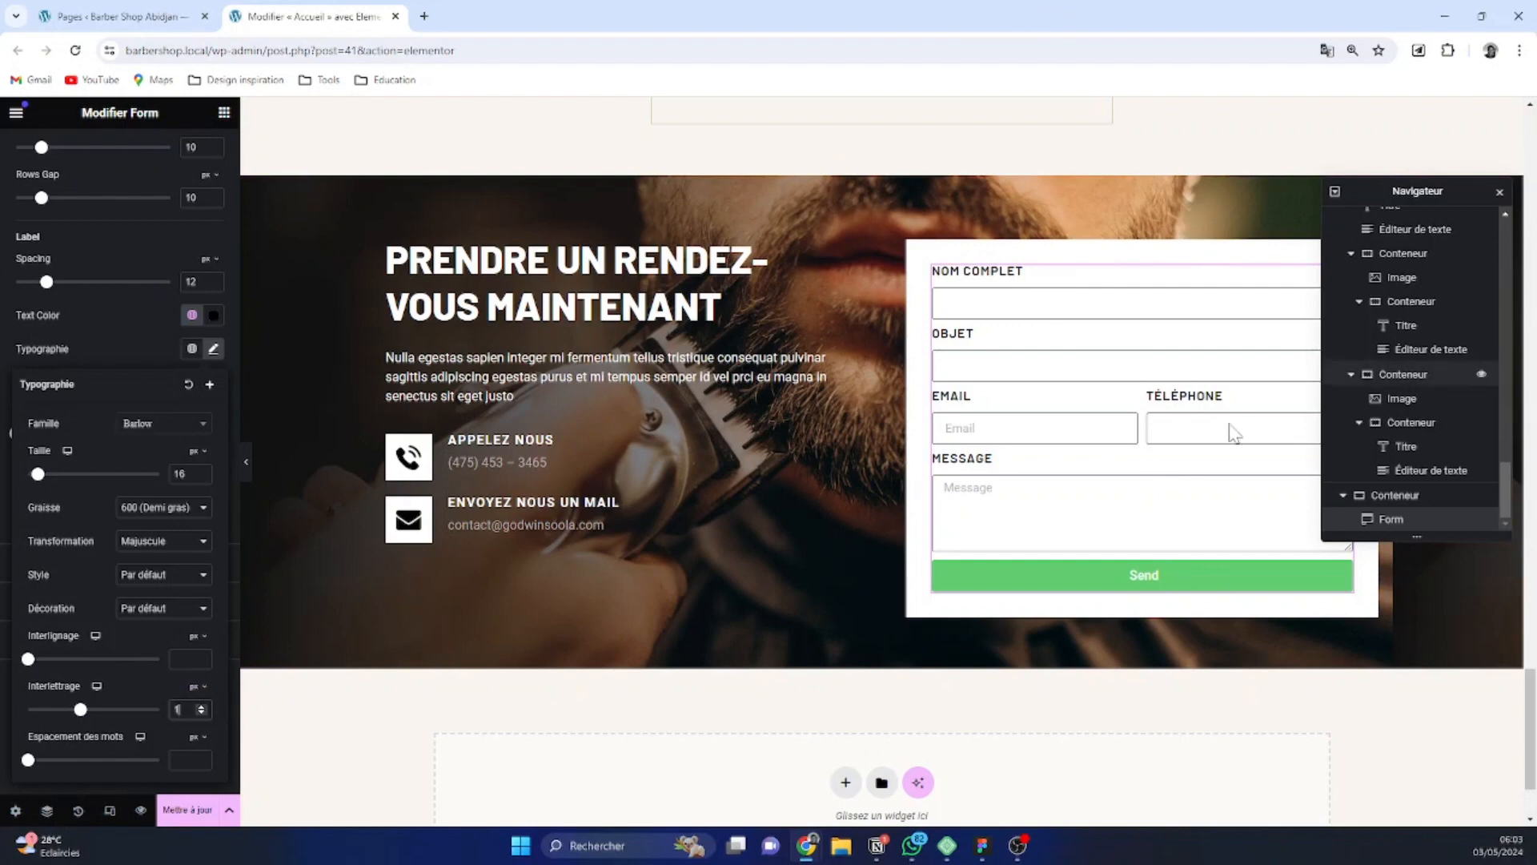
Clear the placeholder of the form's Email field so it is left empty
left_click(957, 428)
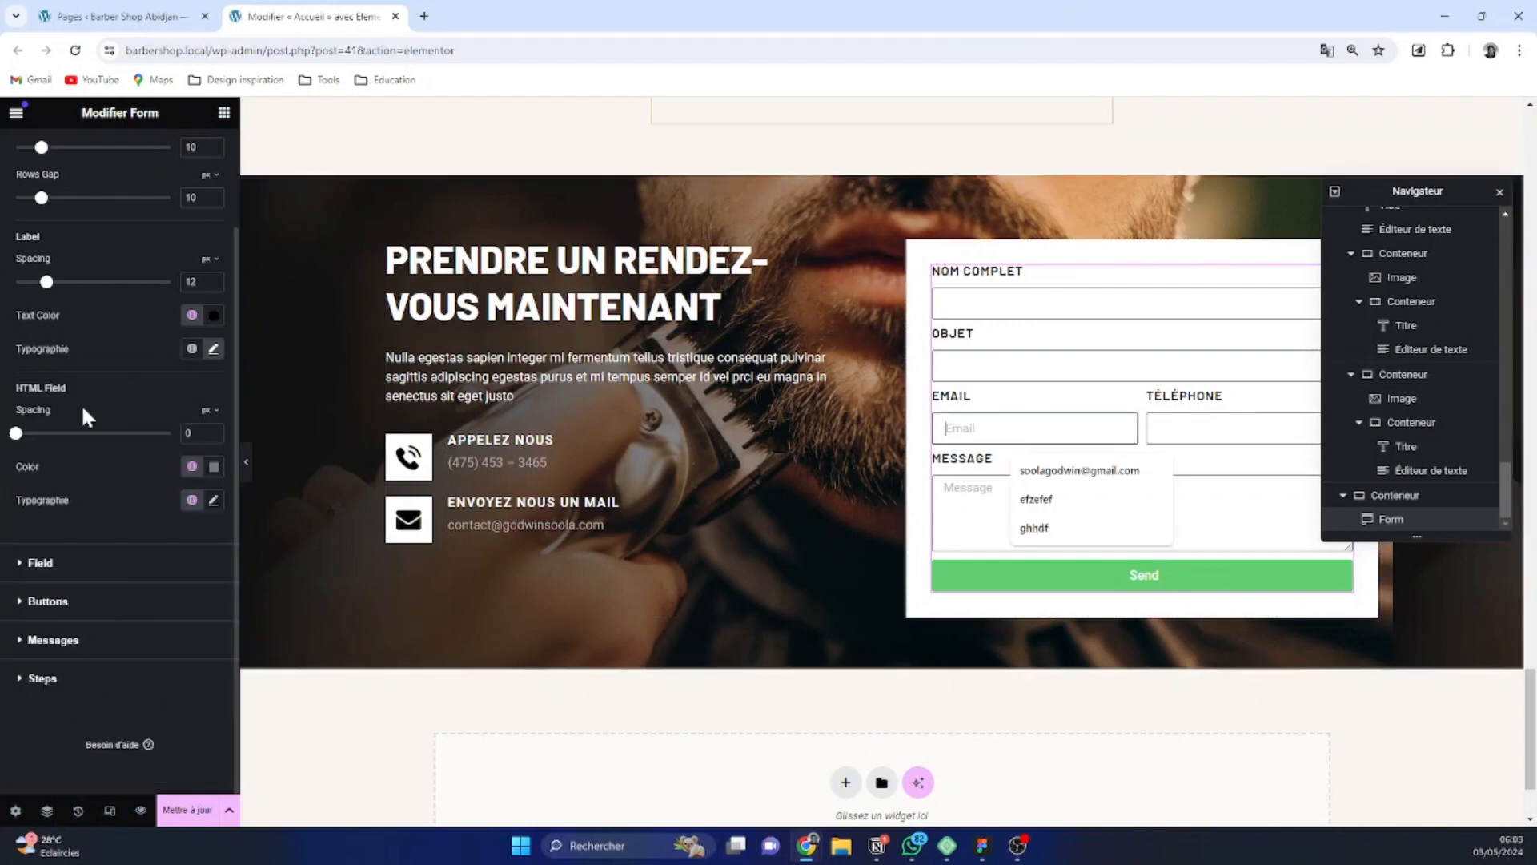
scroll(80, 404, "up", 3)
left_click(80, 160)
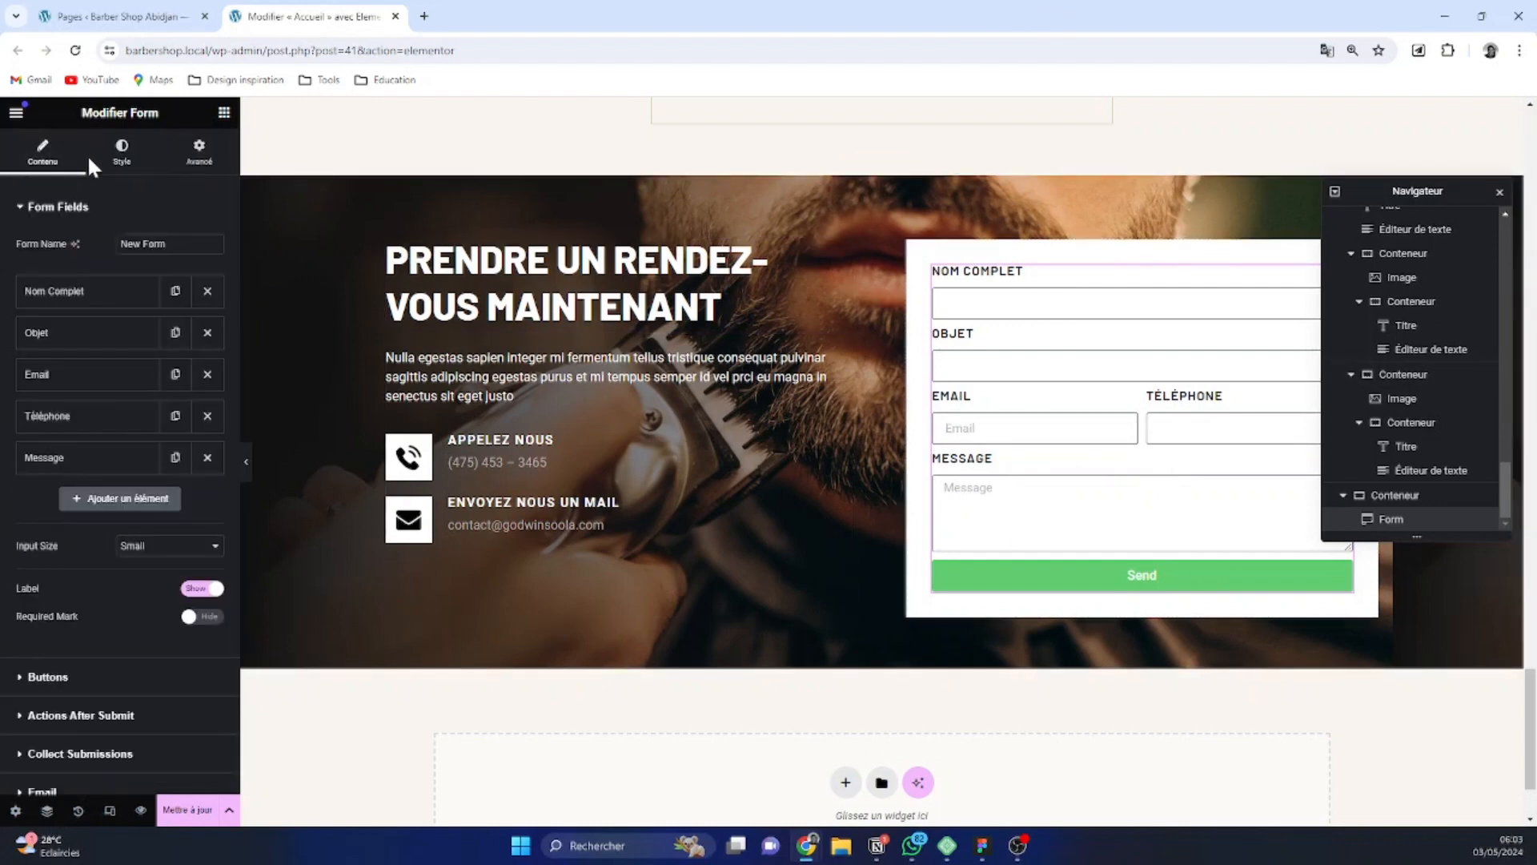
left_click(95, 384)
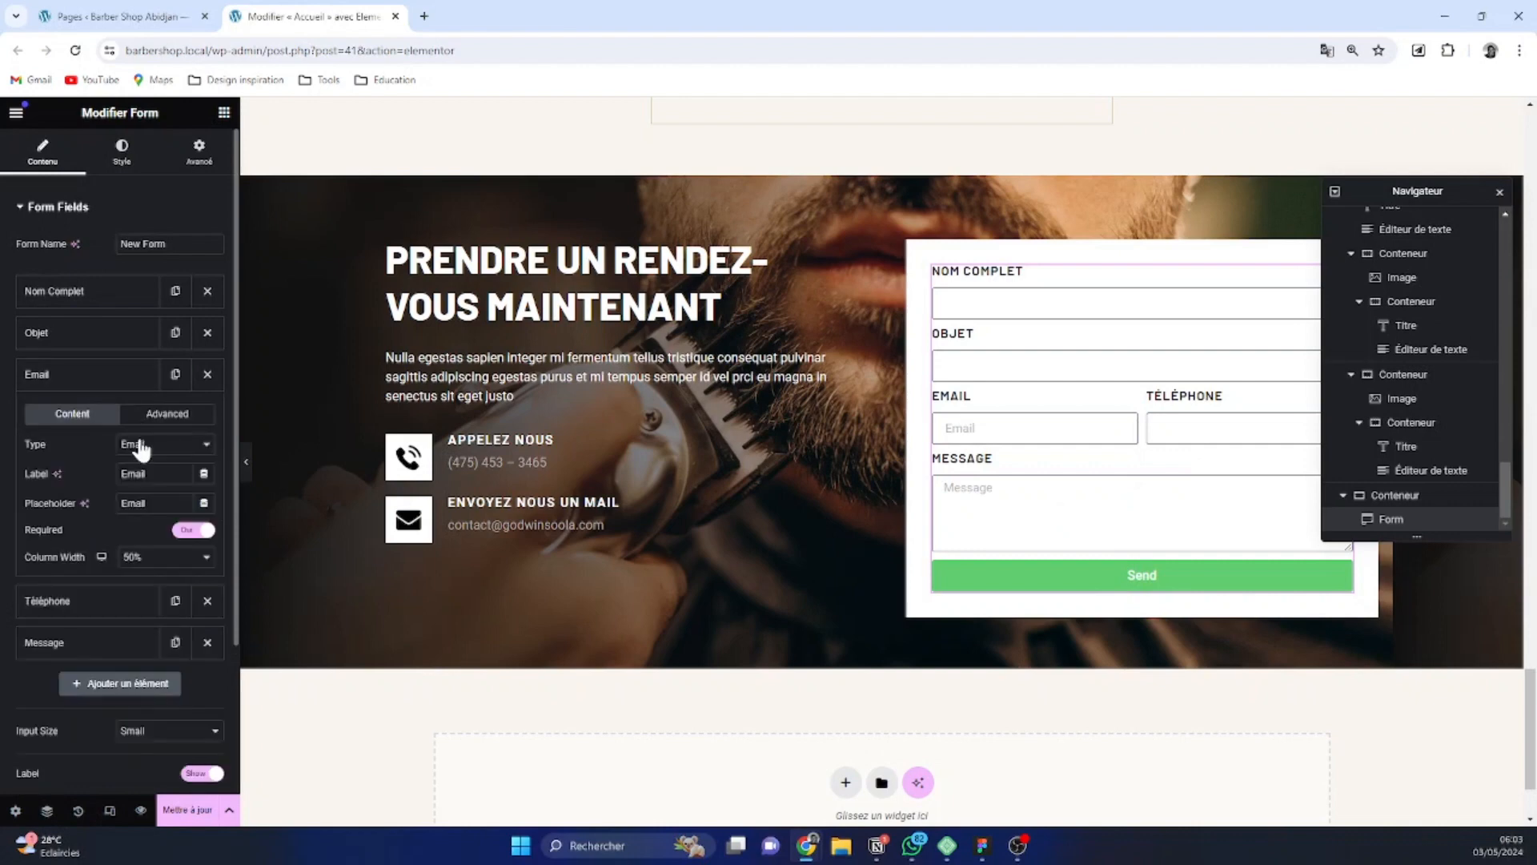
left_click_drag(149, 503, 55, 503)
key("BackSpace")
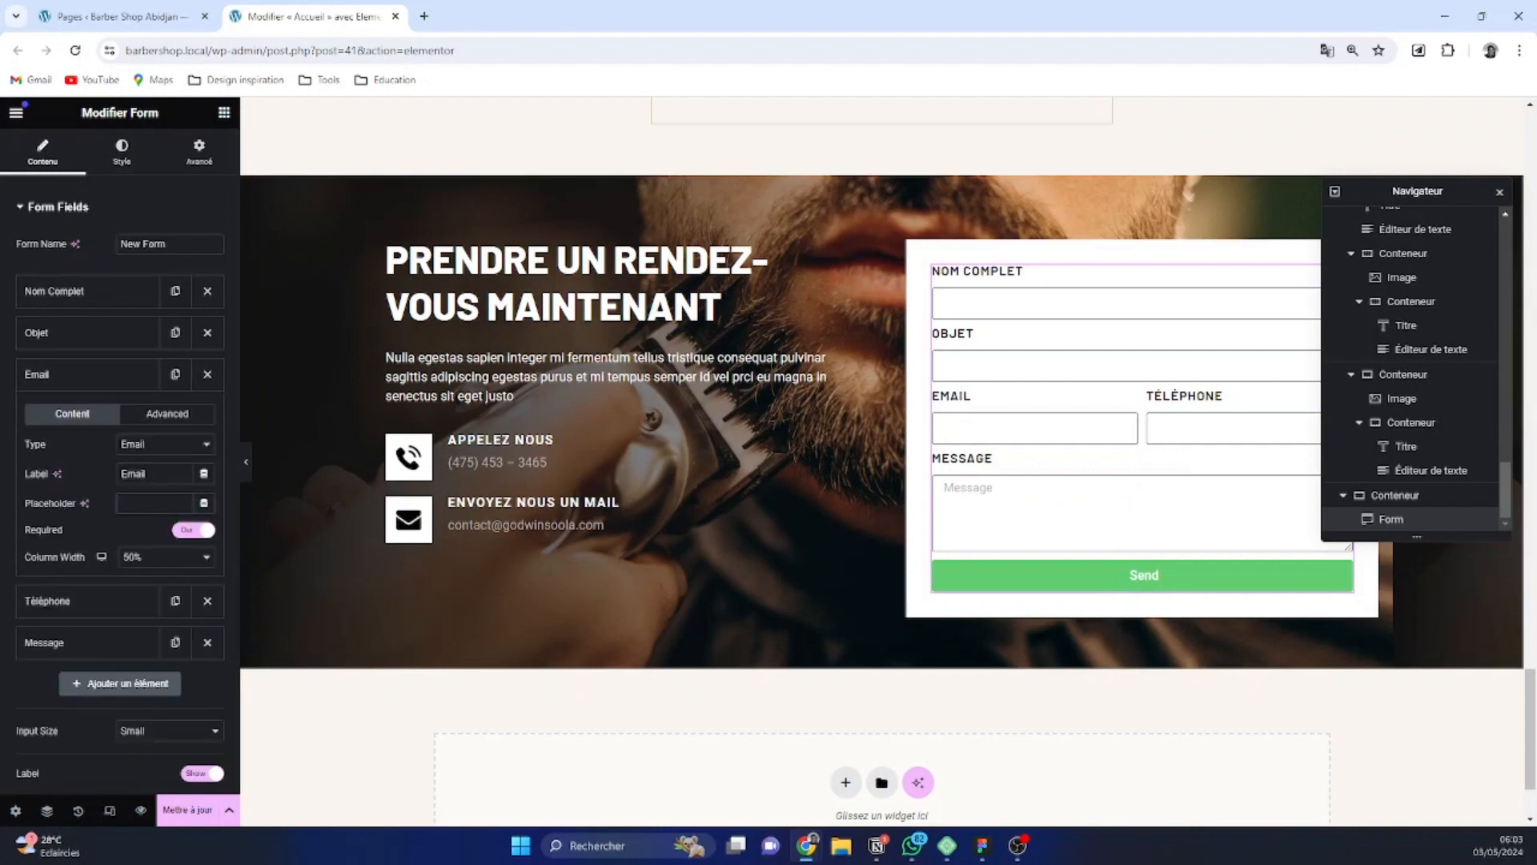
Clear the placeholder of the form's Message field so it is left empty
left_click(112, 642)
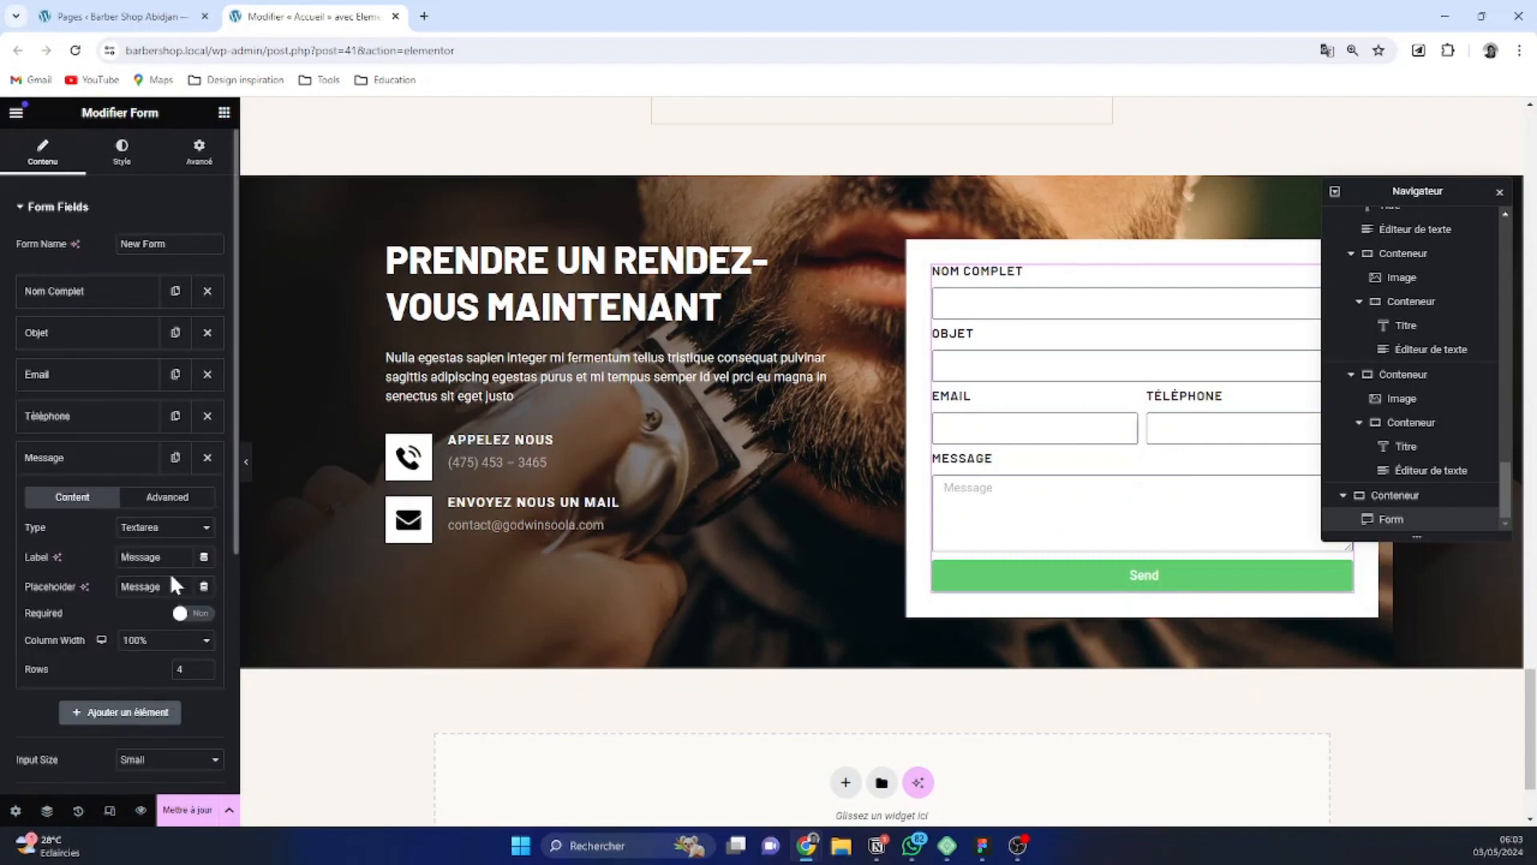
left_click(88, 589)
key("BackSpace")
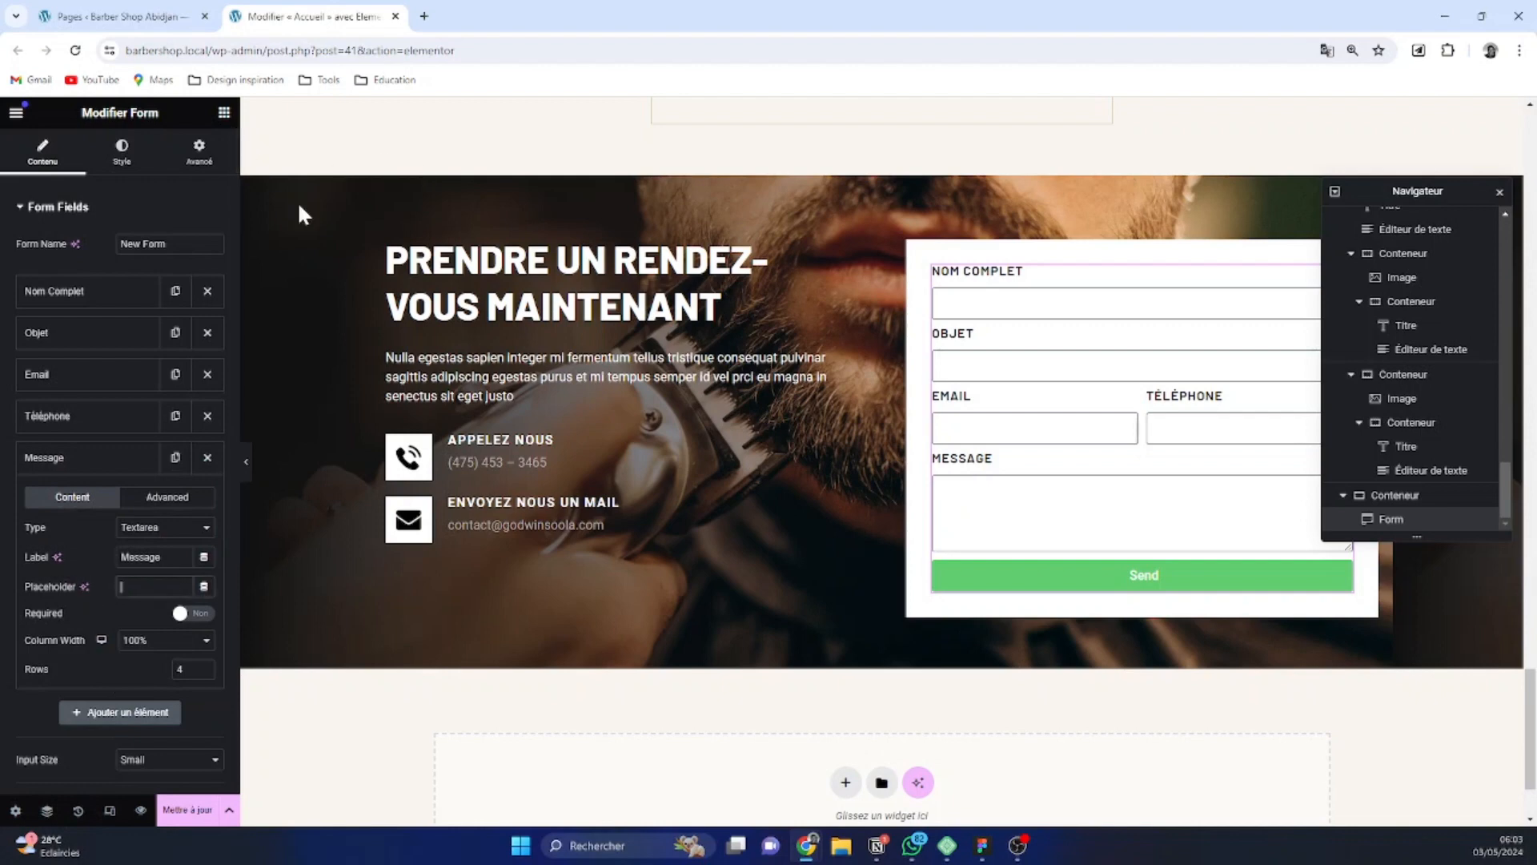
Set the border width of the form's input fields to 0 on all sides and unlink the side values
left_click(131, 166)
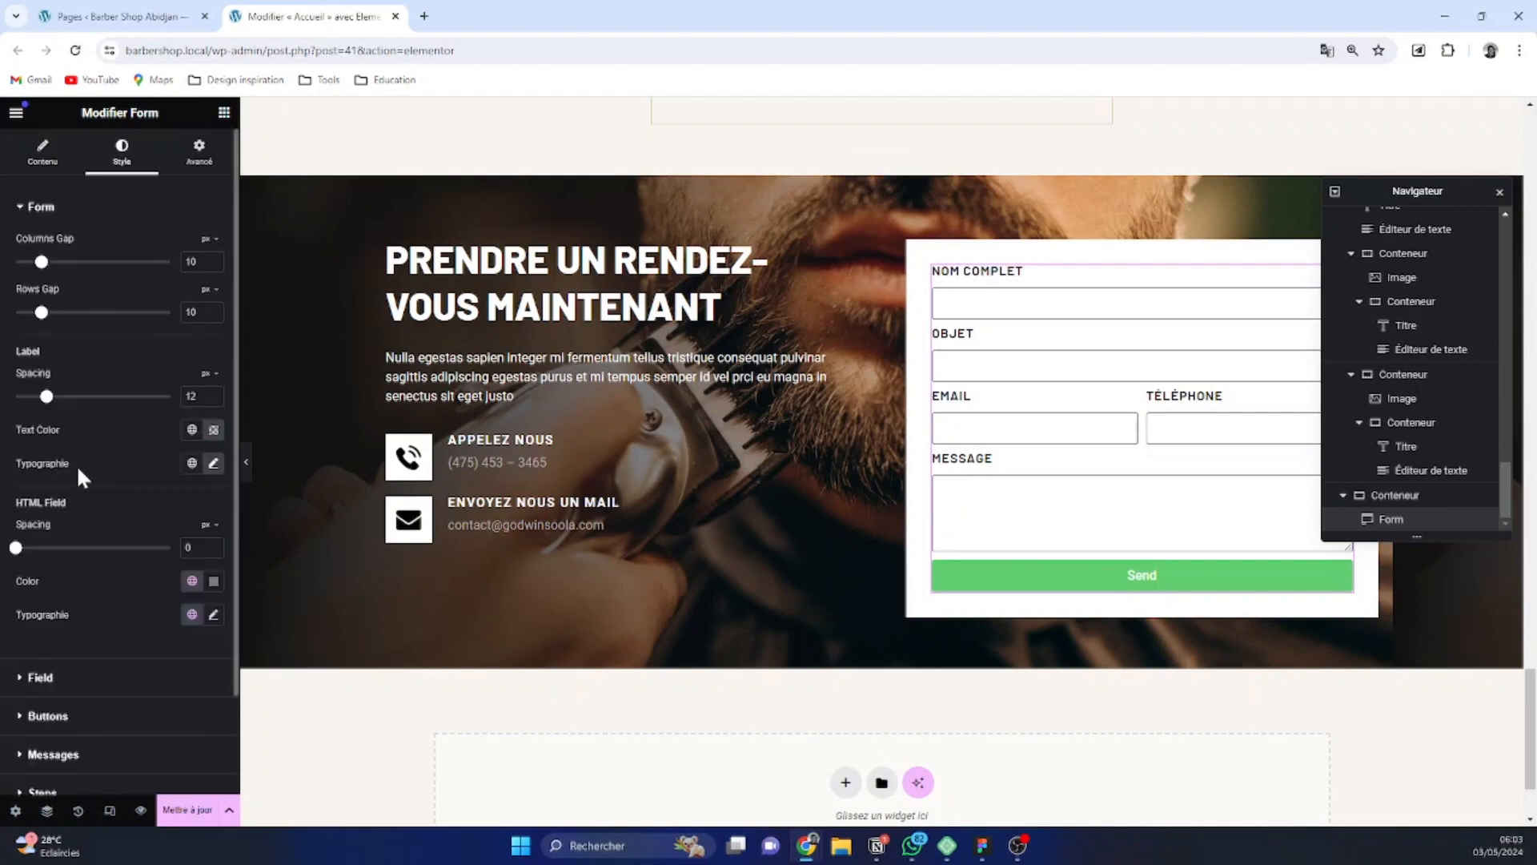
scroll(75, 464, "down", 2)
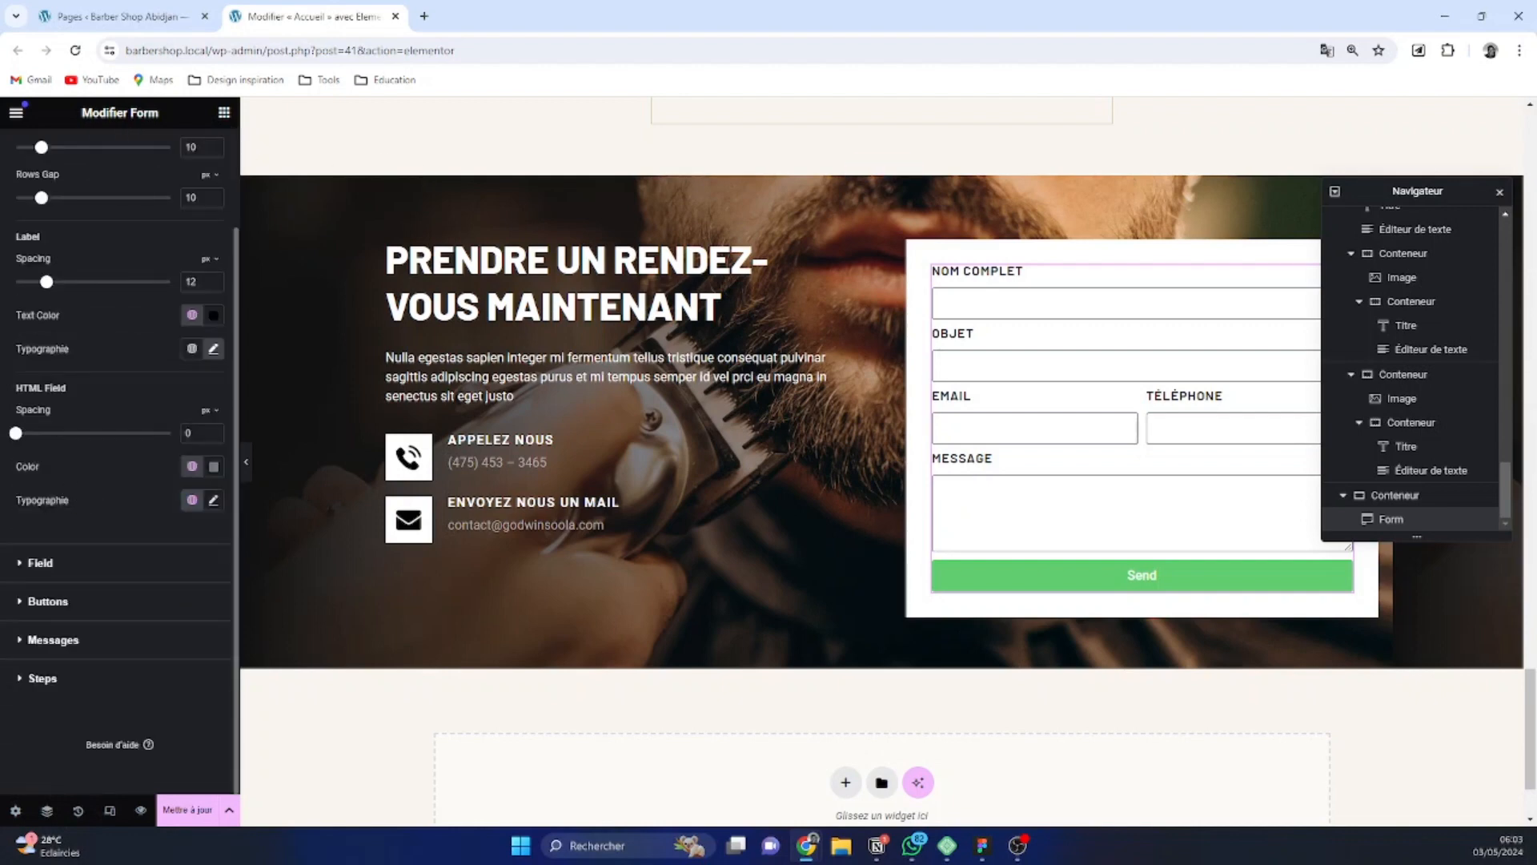
left_click(61, 571)
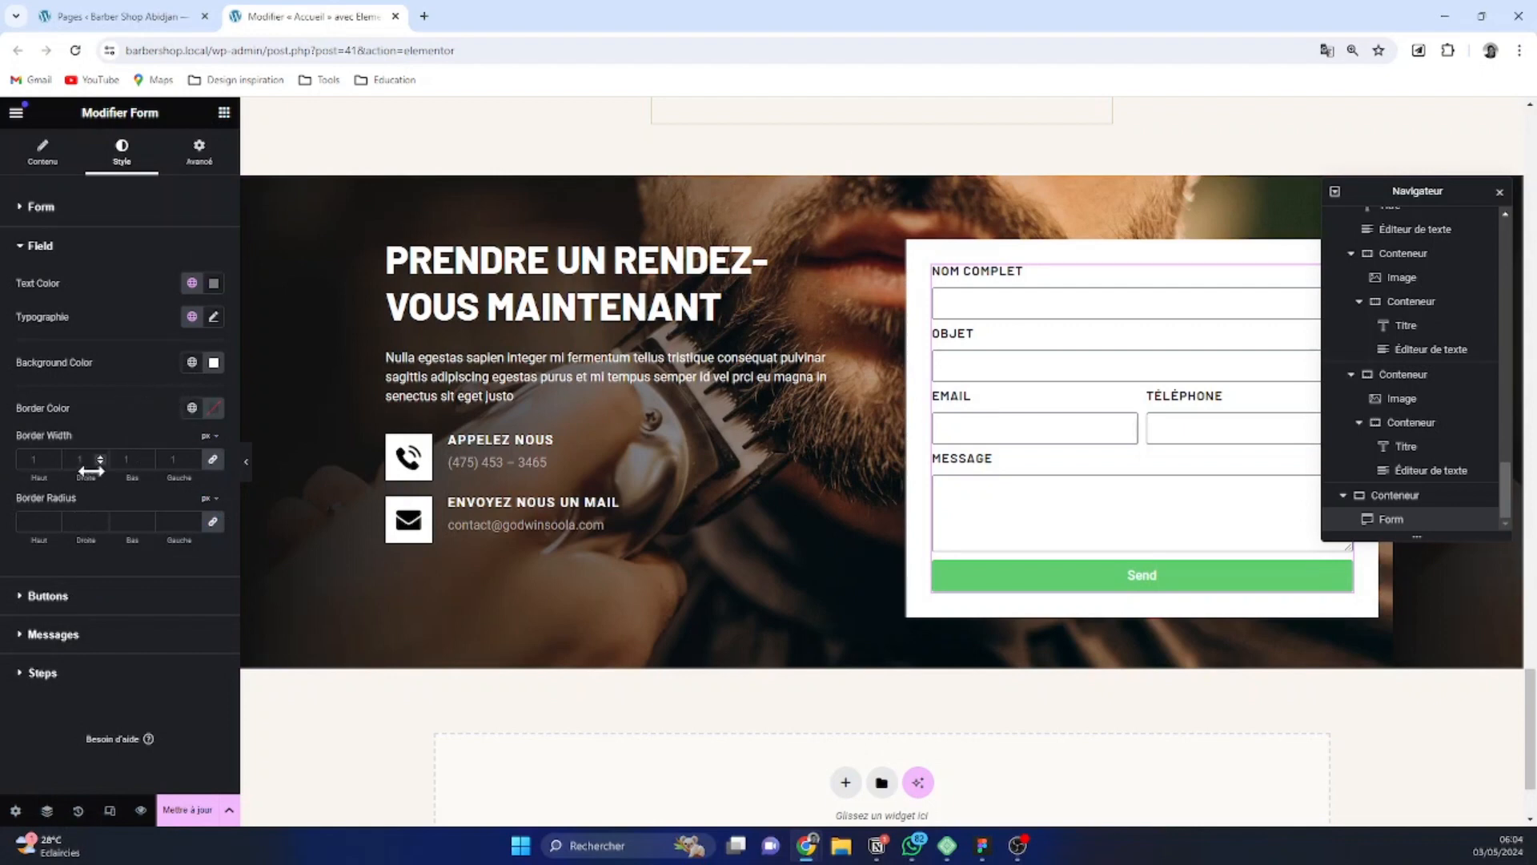
left_click(191, 455)
left_click(191, 456)
left_click(191, 456)
left_click(192, 455)
left_click(191, 462)
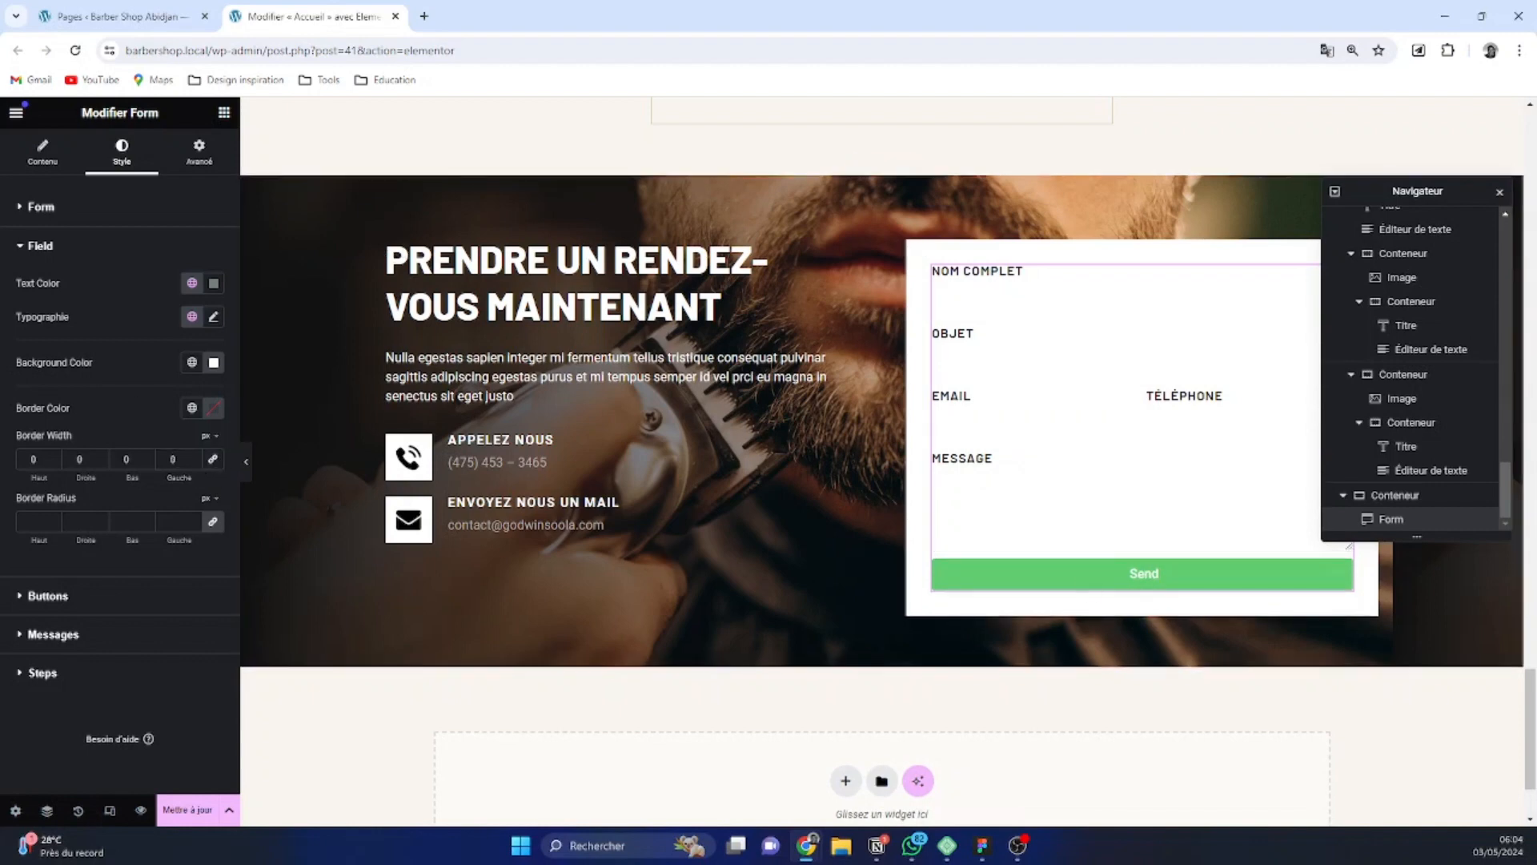
Set the input fields' bottom border width to 2 px and their border radius to 0 on all corners
left_click(149, 455)
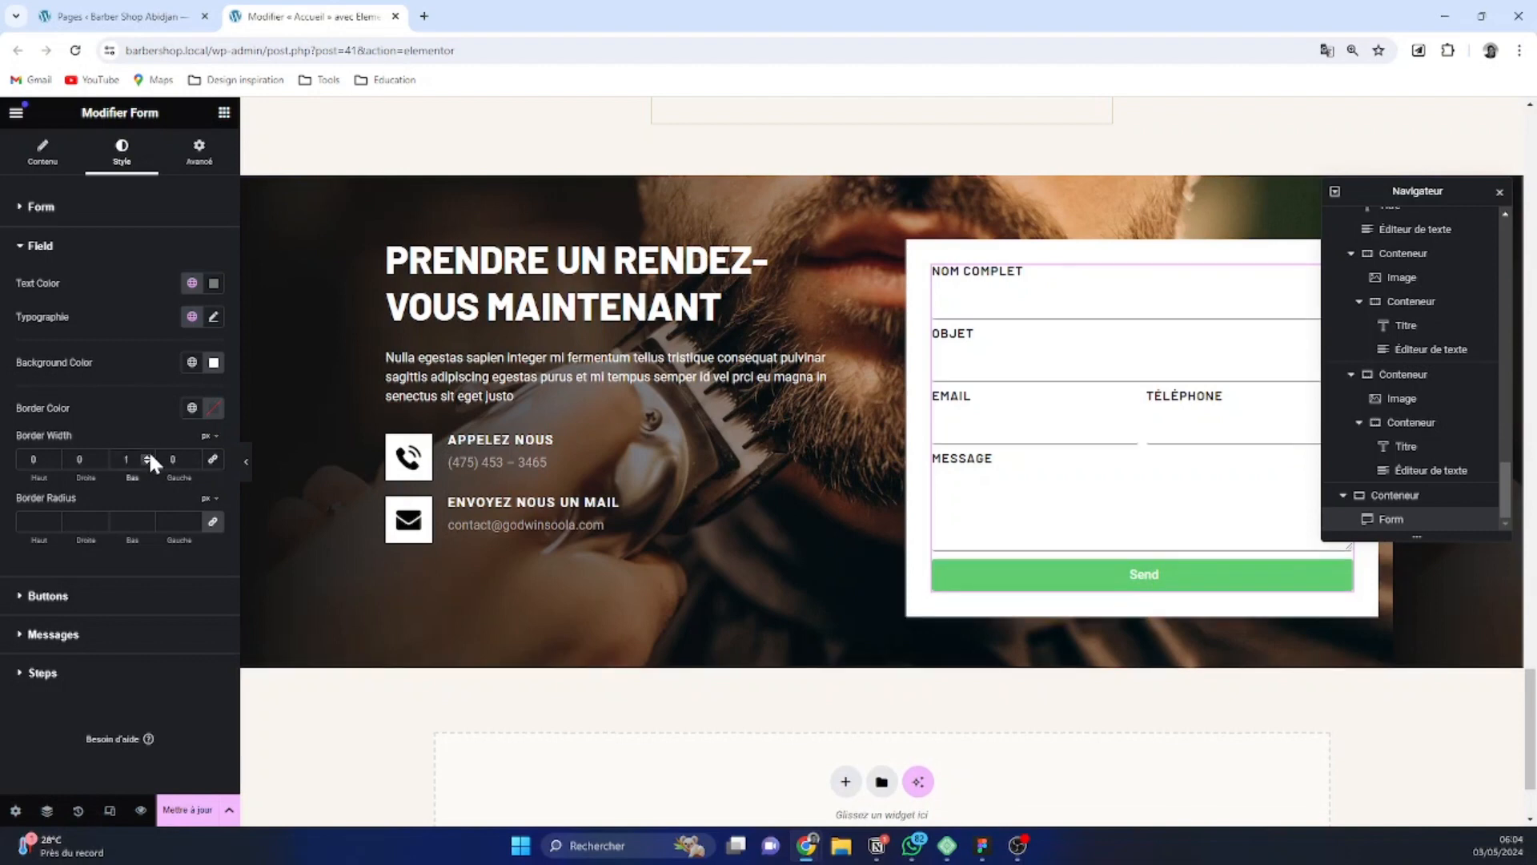
left_click(148, 455)
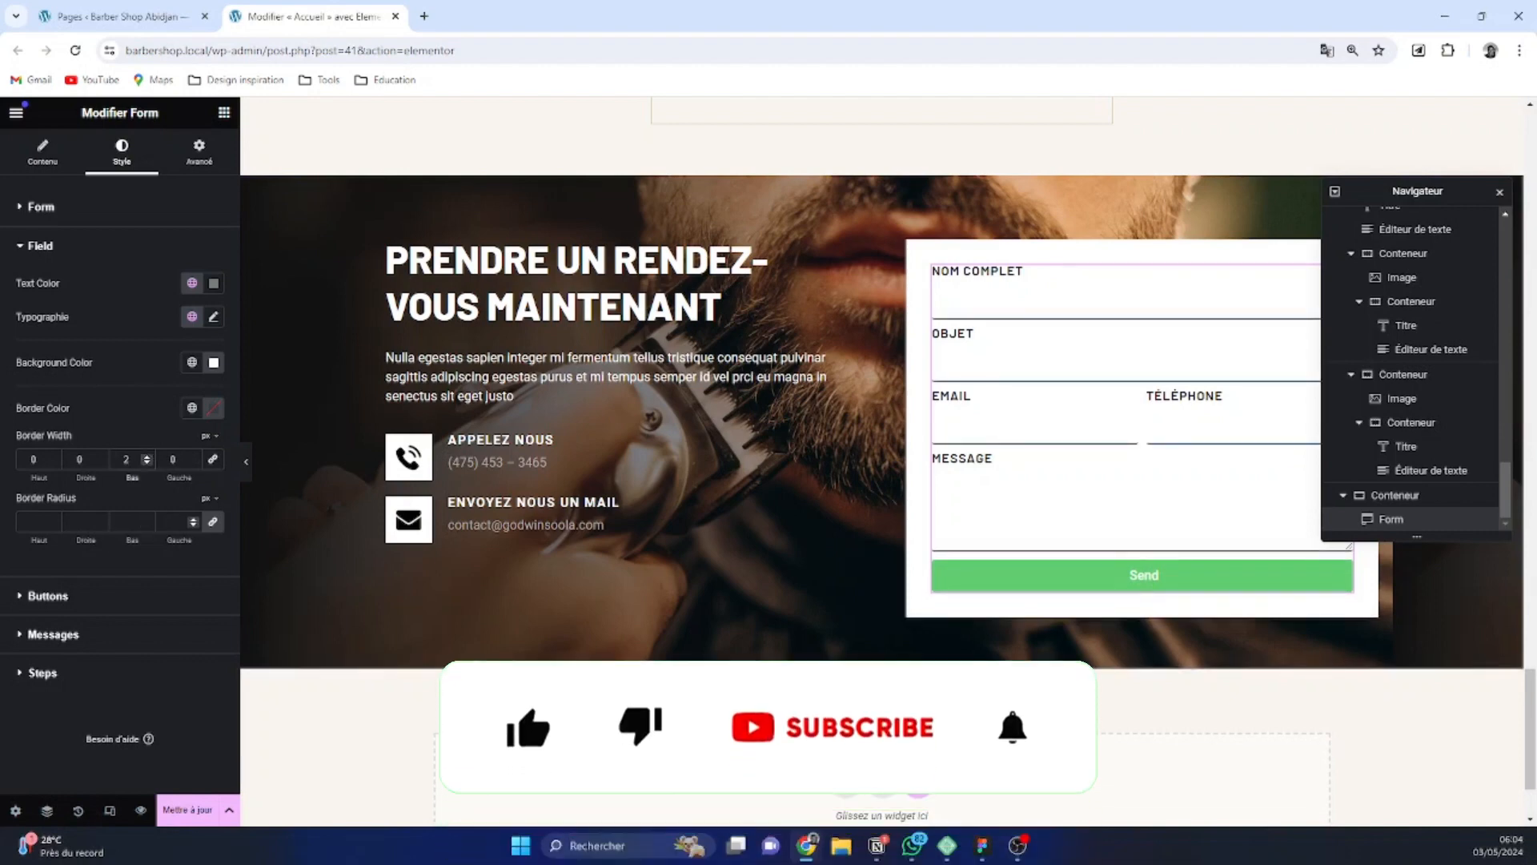
left_click(193, 520)
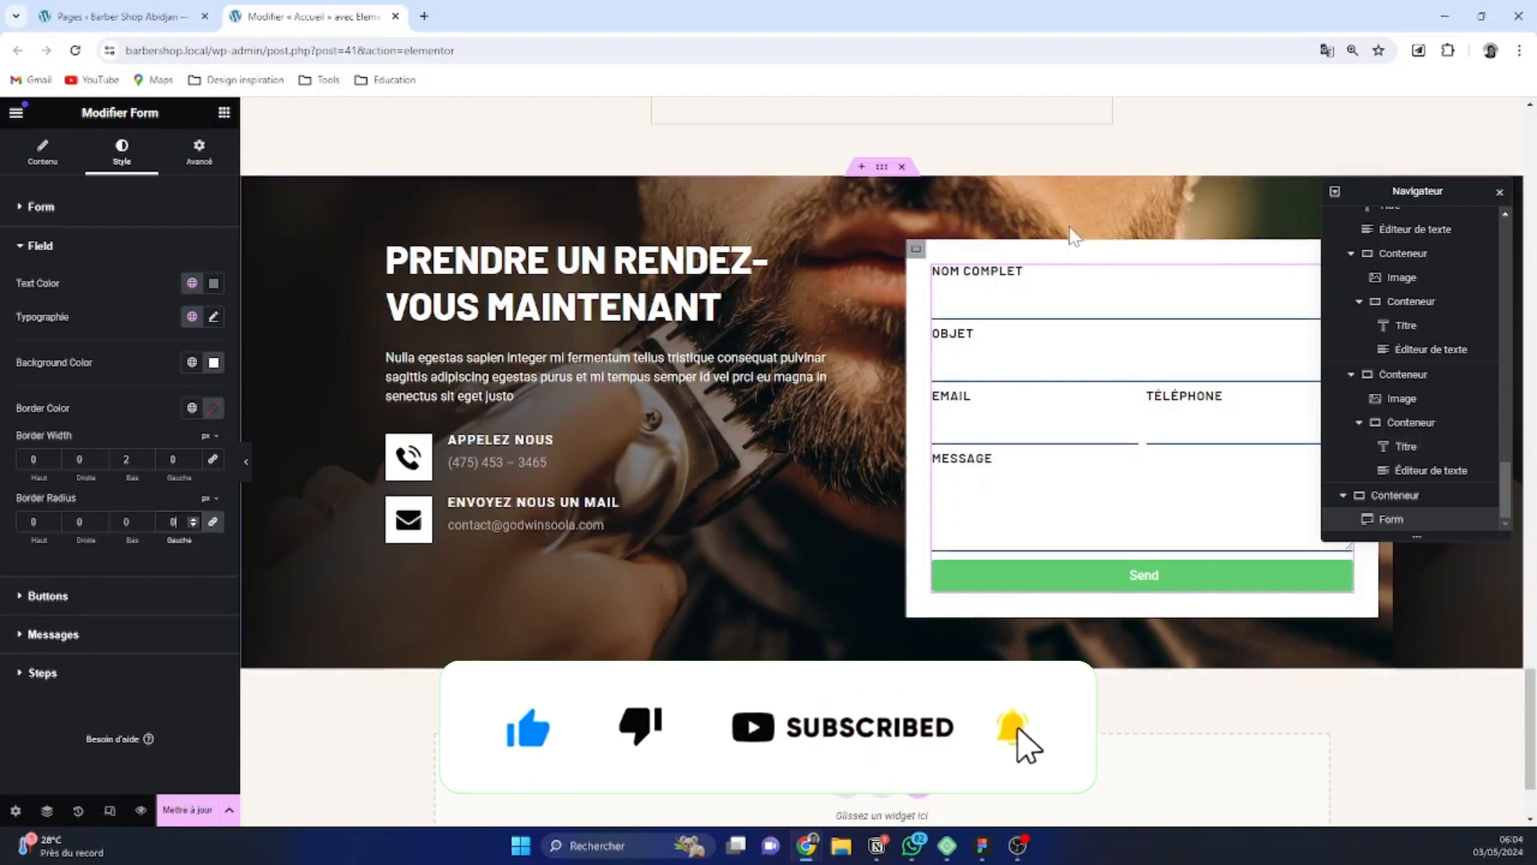
Apply the global color Black to the border of the form's input fields
left_click(193, 409)
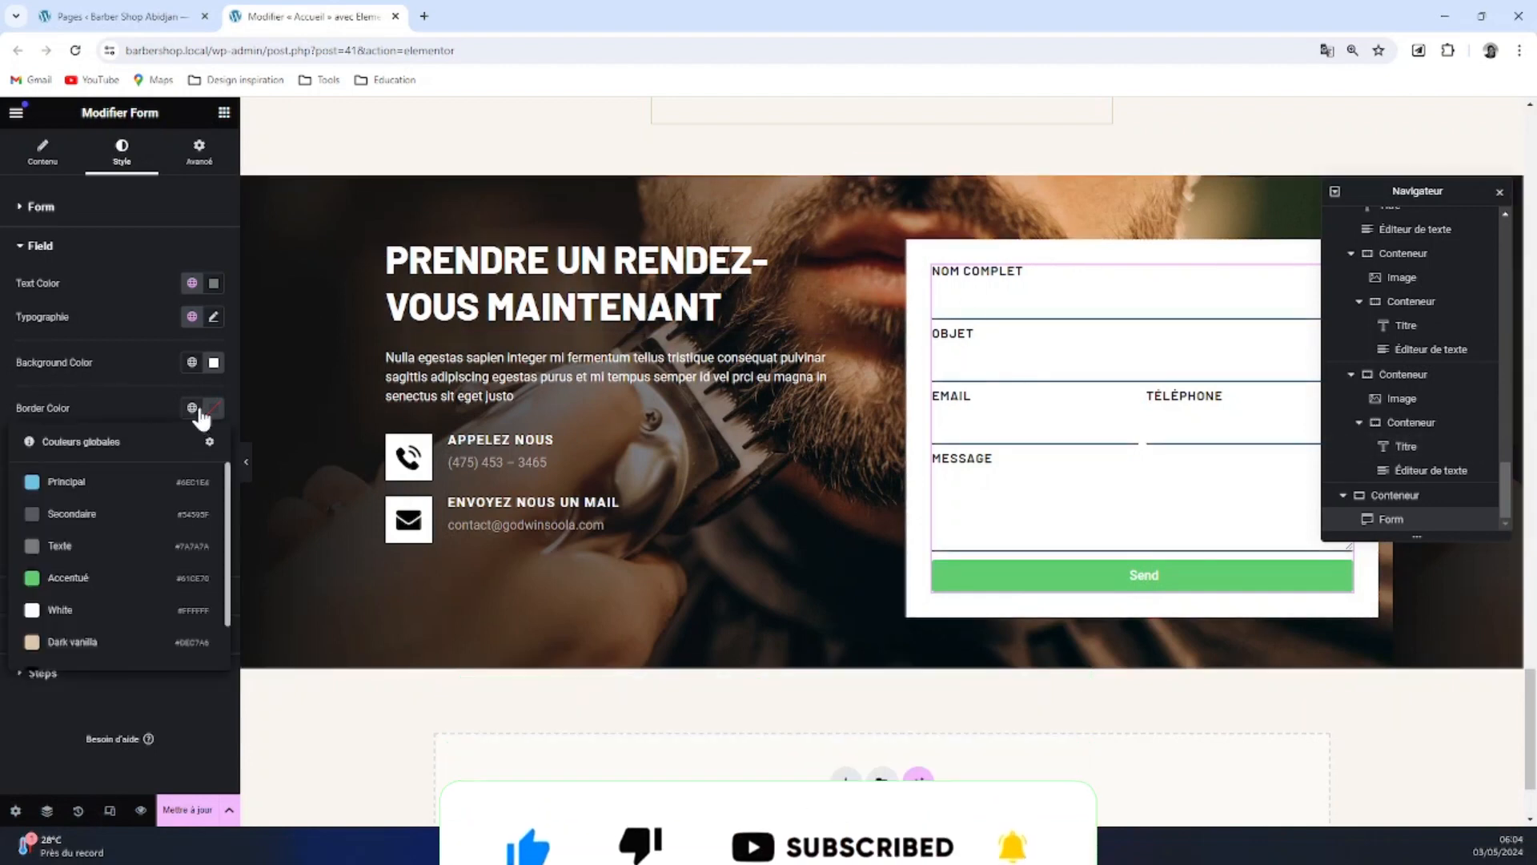
scroll(121, 561, "down", 2)
left_click(107, 634)
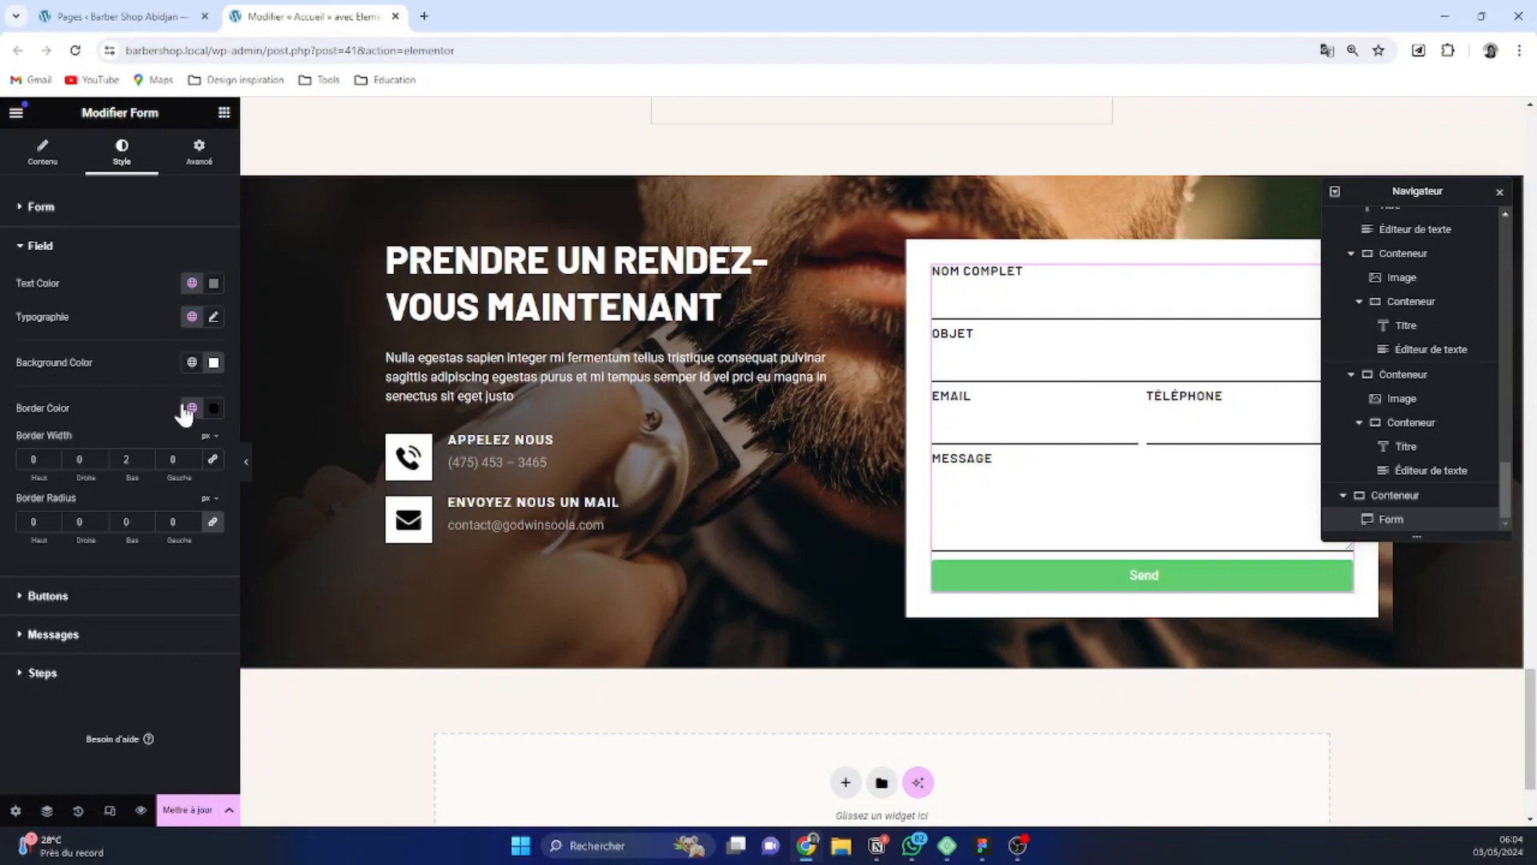
Set the form's label spacing to 0 px and its rows gap to 27 px
left_click(104, 213)
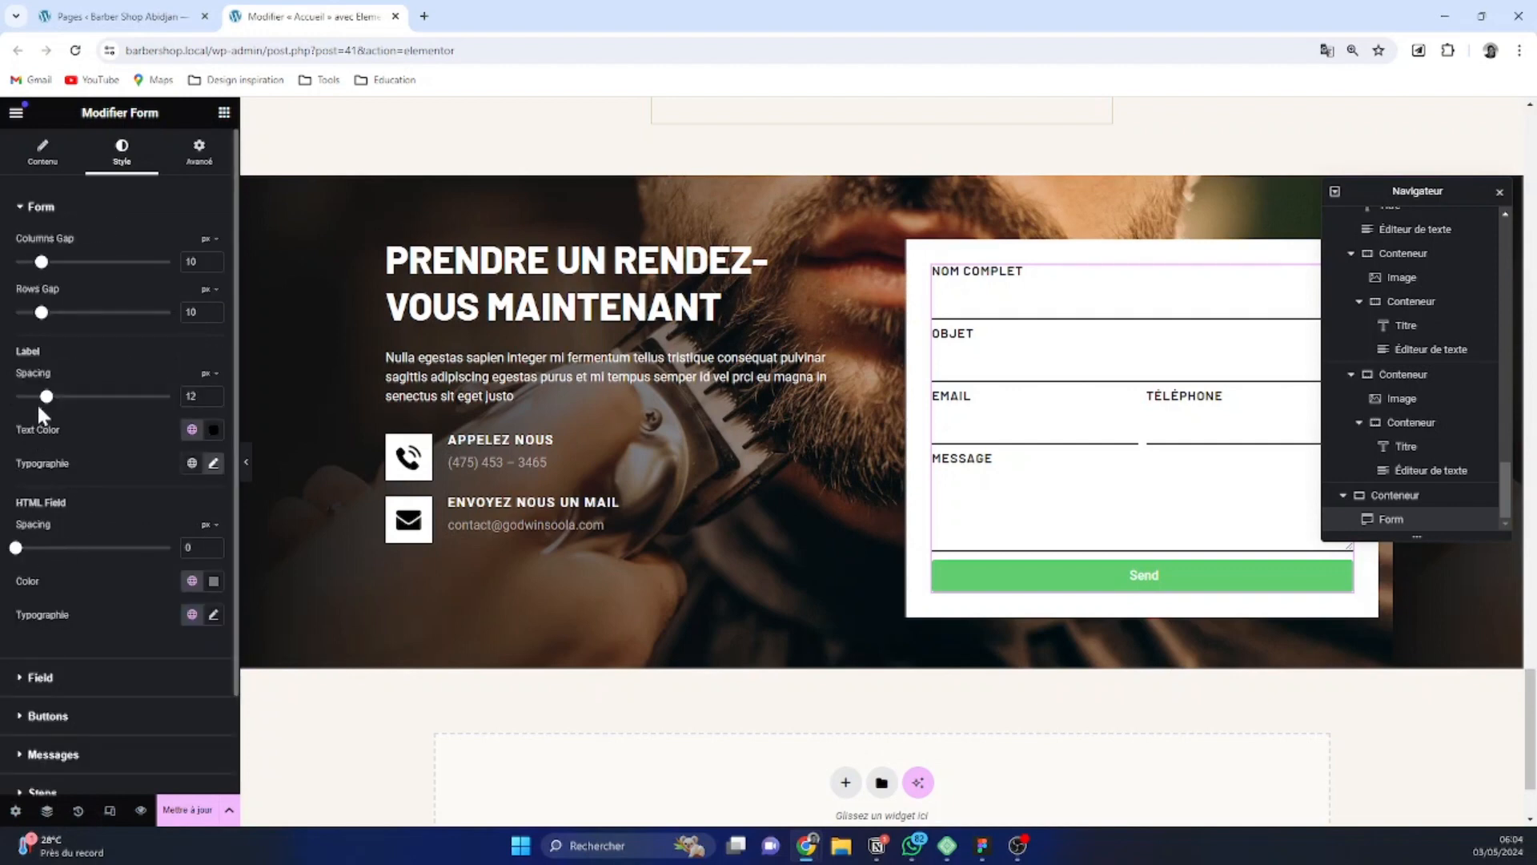
left_click_drag(46, 397, 15, 396)
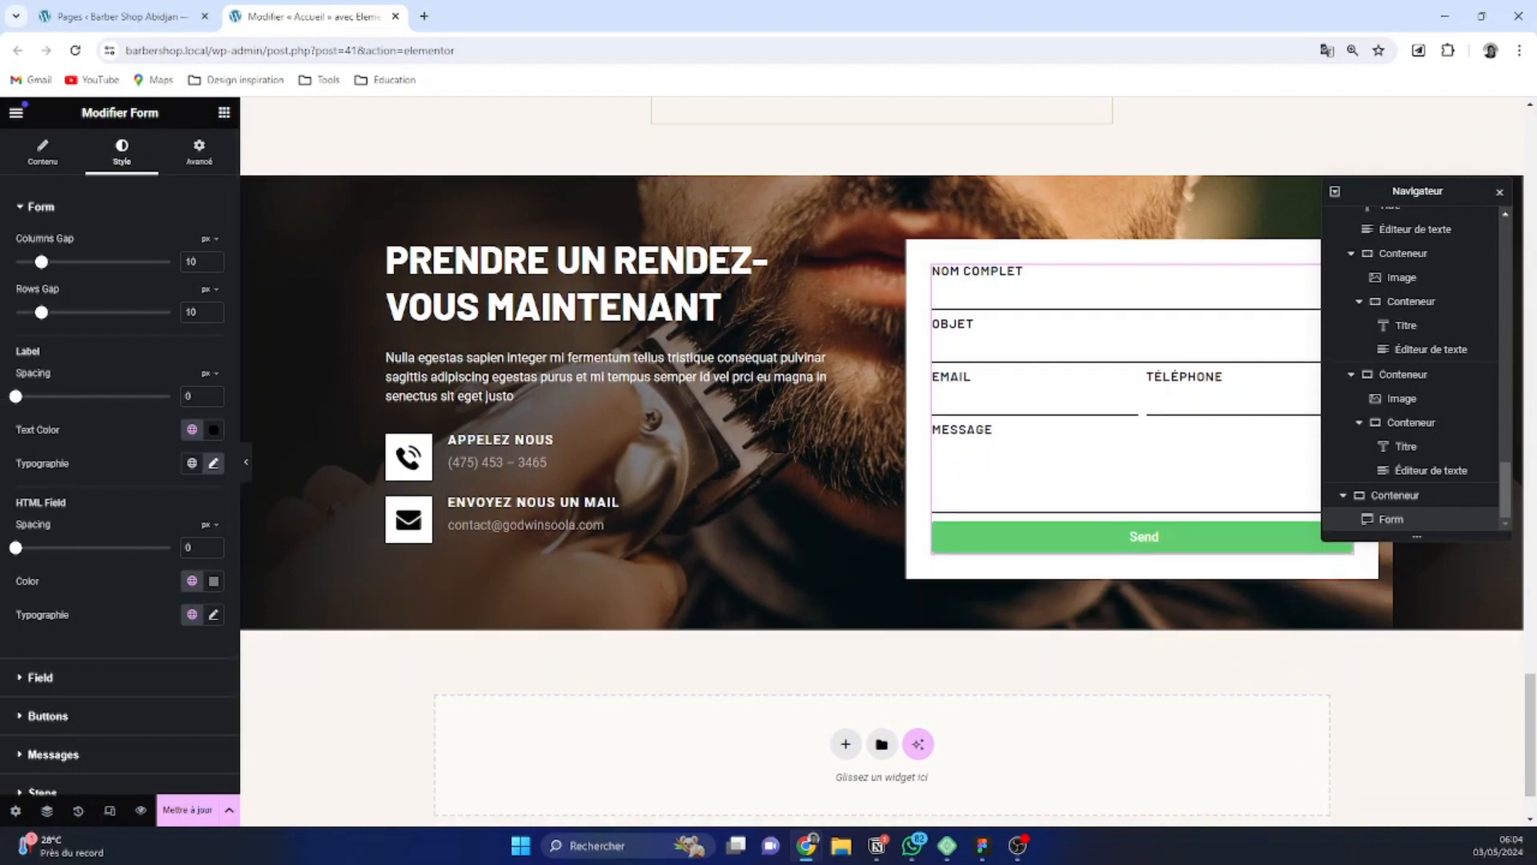
left_click_drag(41, 312, 86, 320)
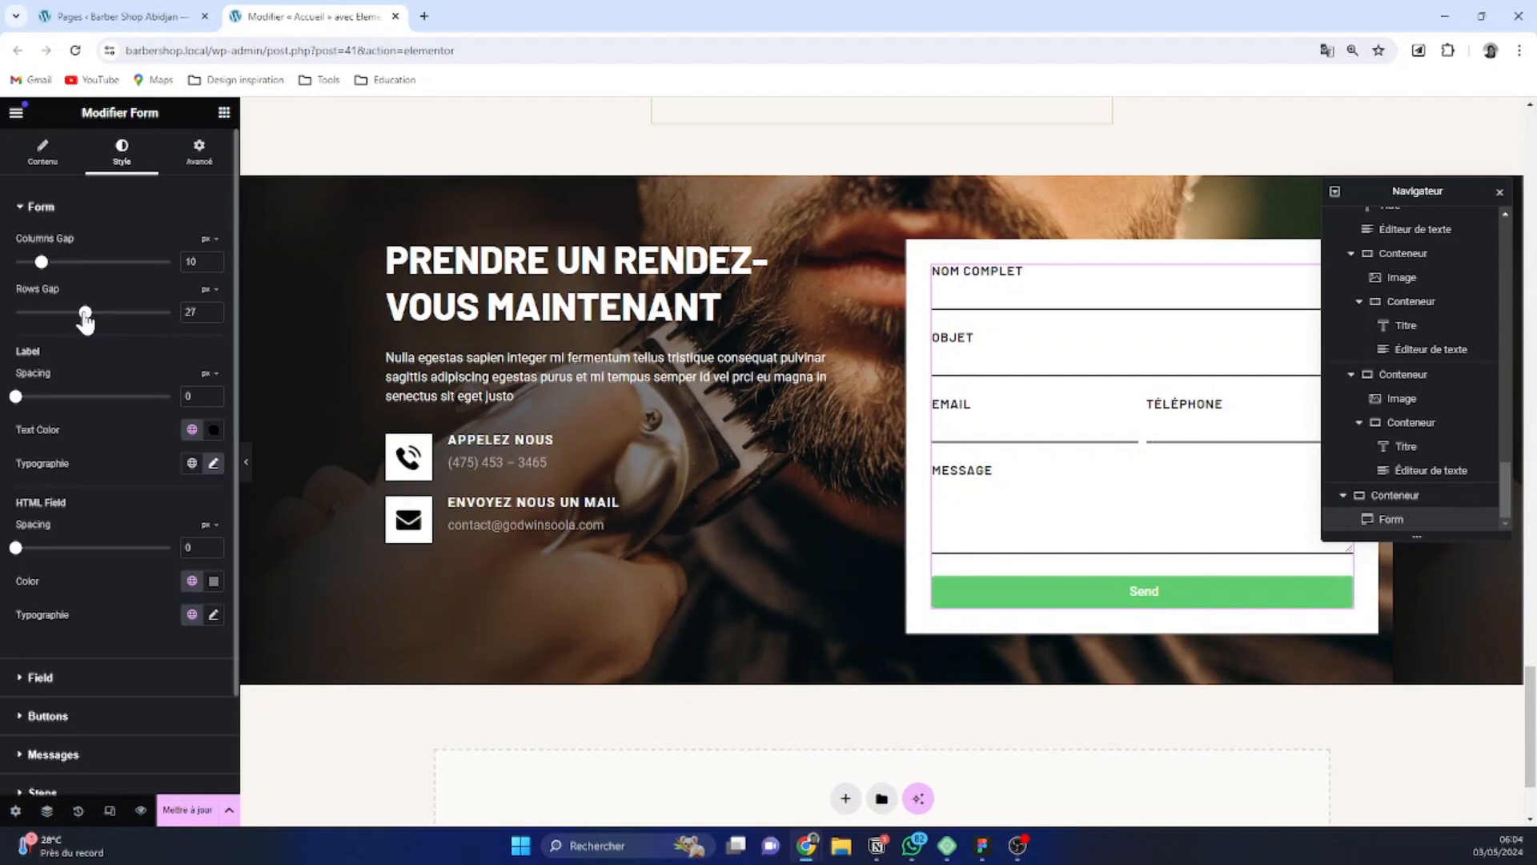
Set the form's columns gap to 18 px and its rows gap to 32 px, and check the email and phone fields
left_click_drag(46, 271, 62, 270)
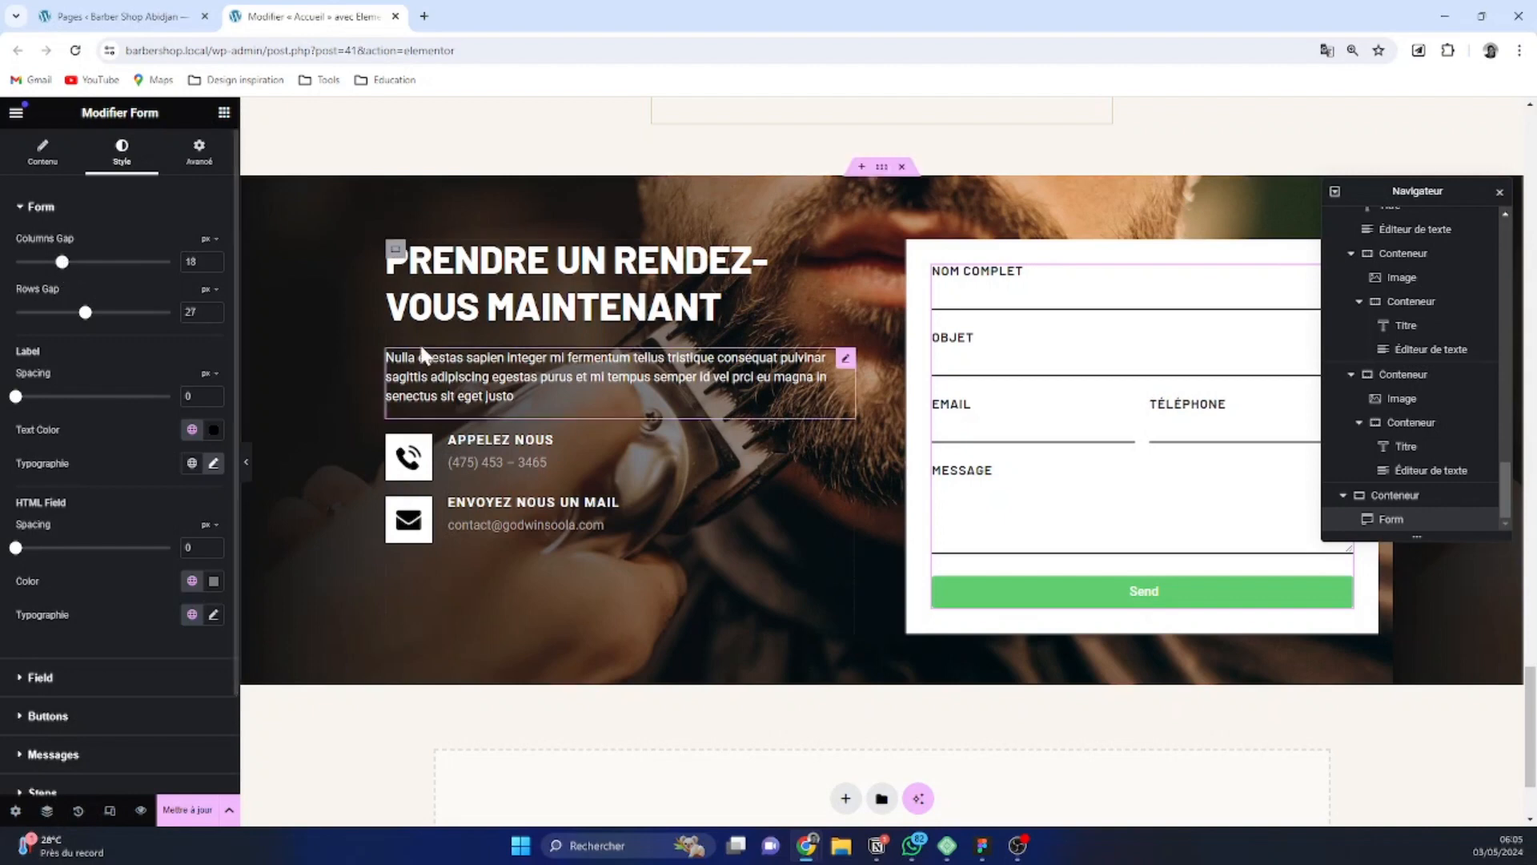
left_click(214, 309)
left_click(214, 309)
left_click(214, 309)
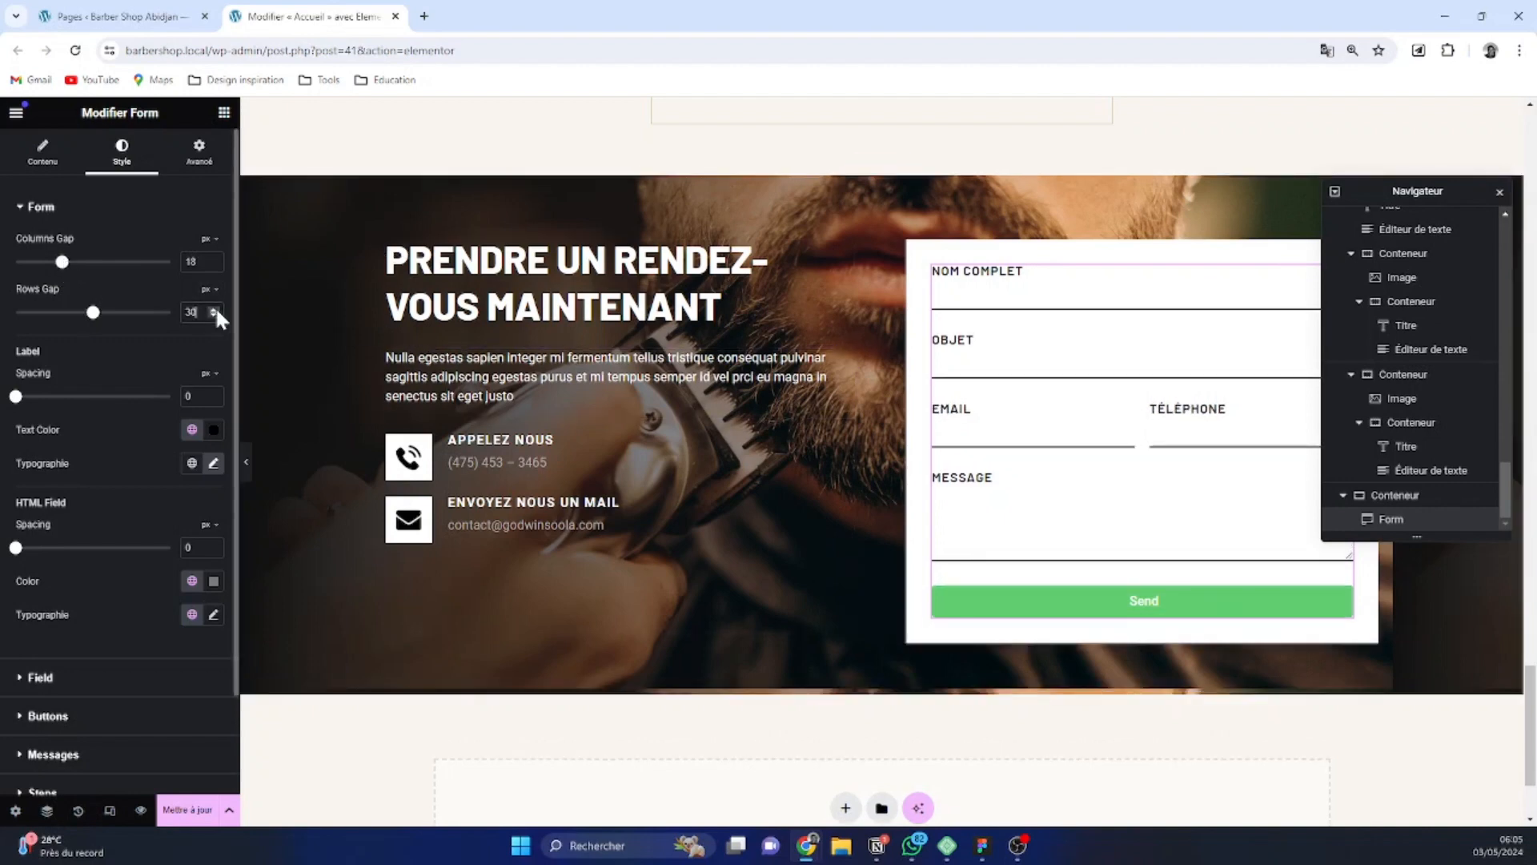
left_click(214, 309)
left_click(214, 309)
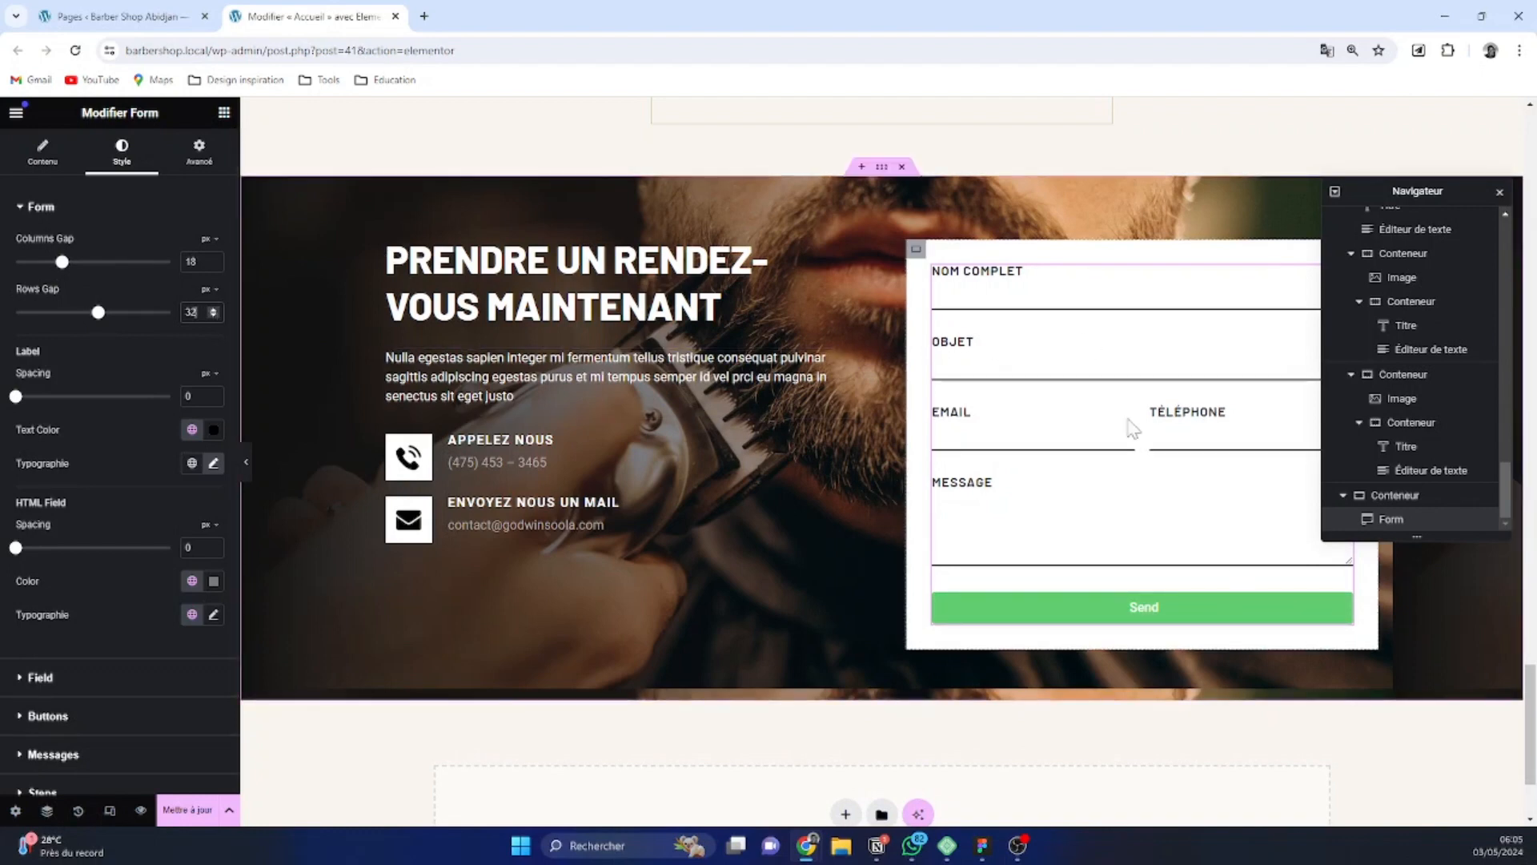
left_click(1033, 433)
left_click(1243, 431)
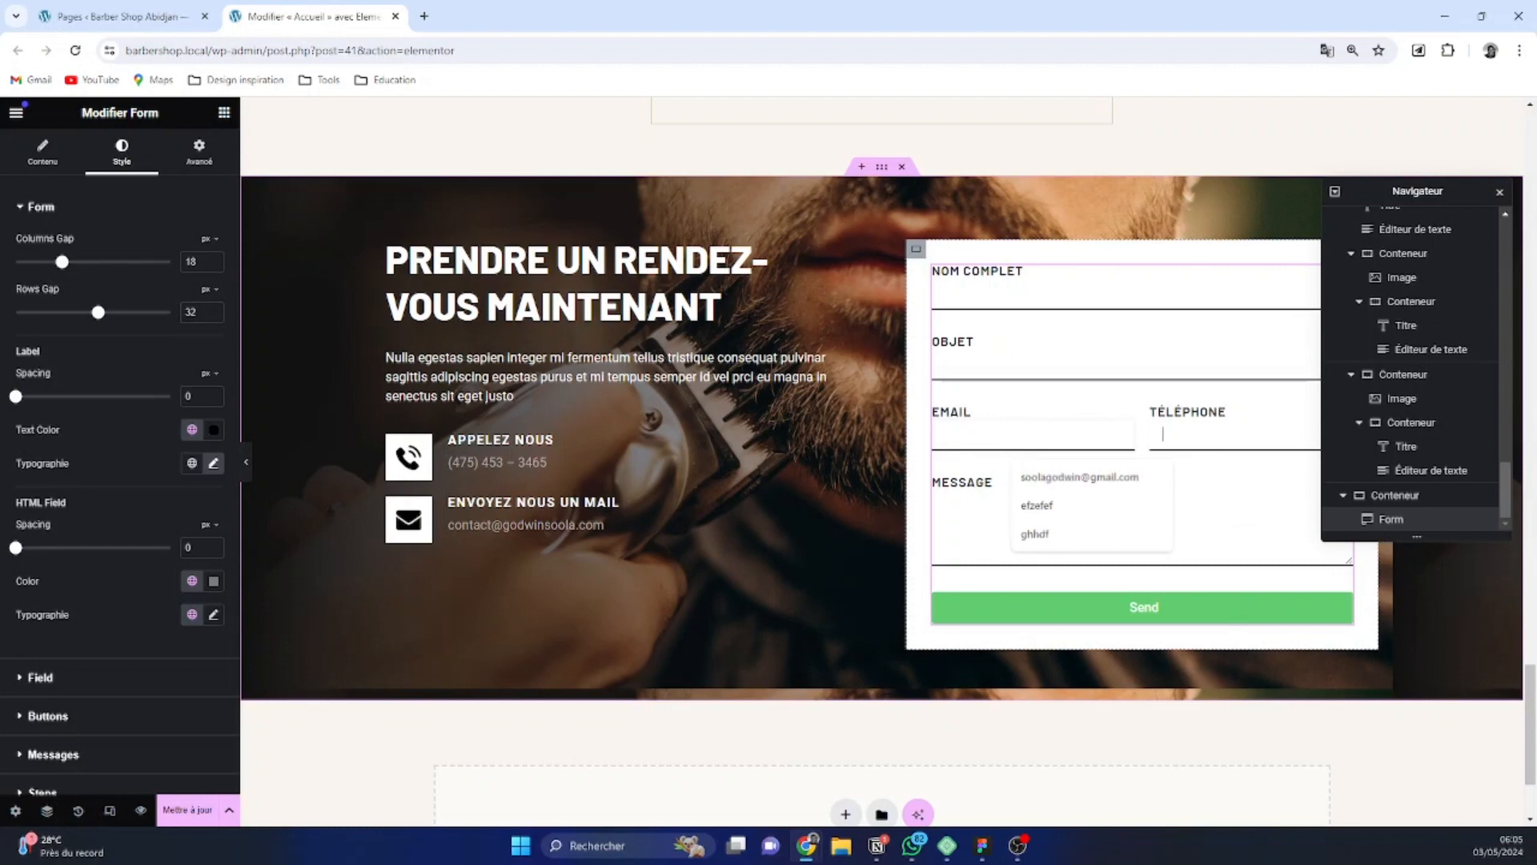
Apply the global color Black to the text of the form's input fields
scroll(88, 481, "down", 2)
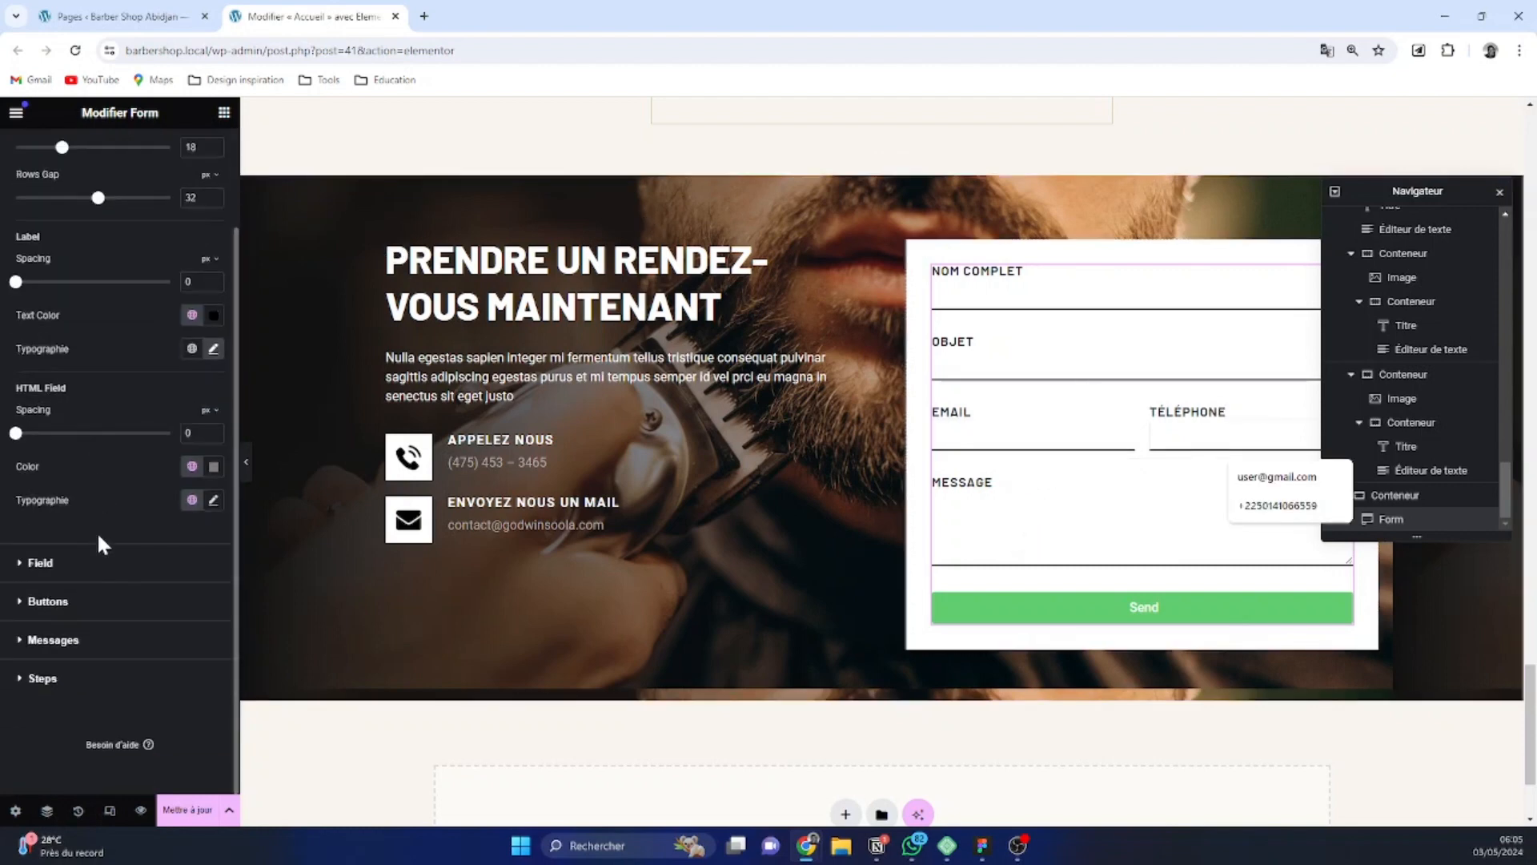
left_click(63, 567)
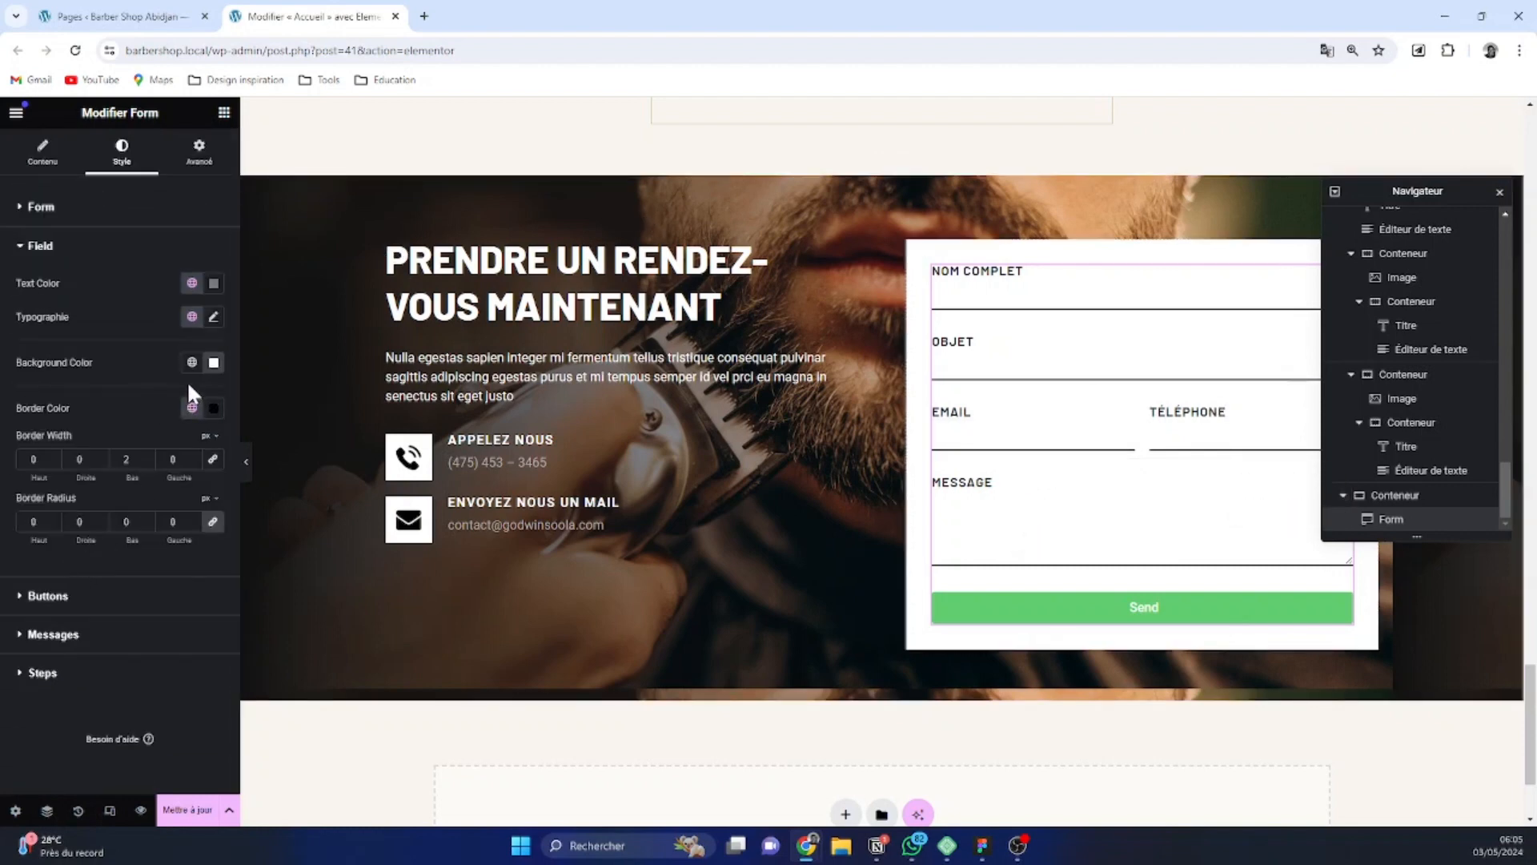
left_click(213, 283)
left_click(193, 283)
scroll(160, 424, "down", 2)
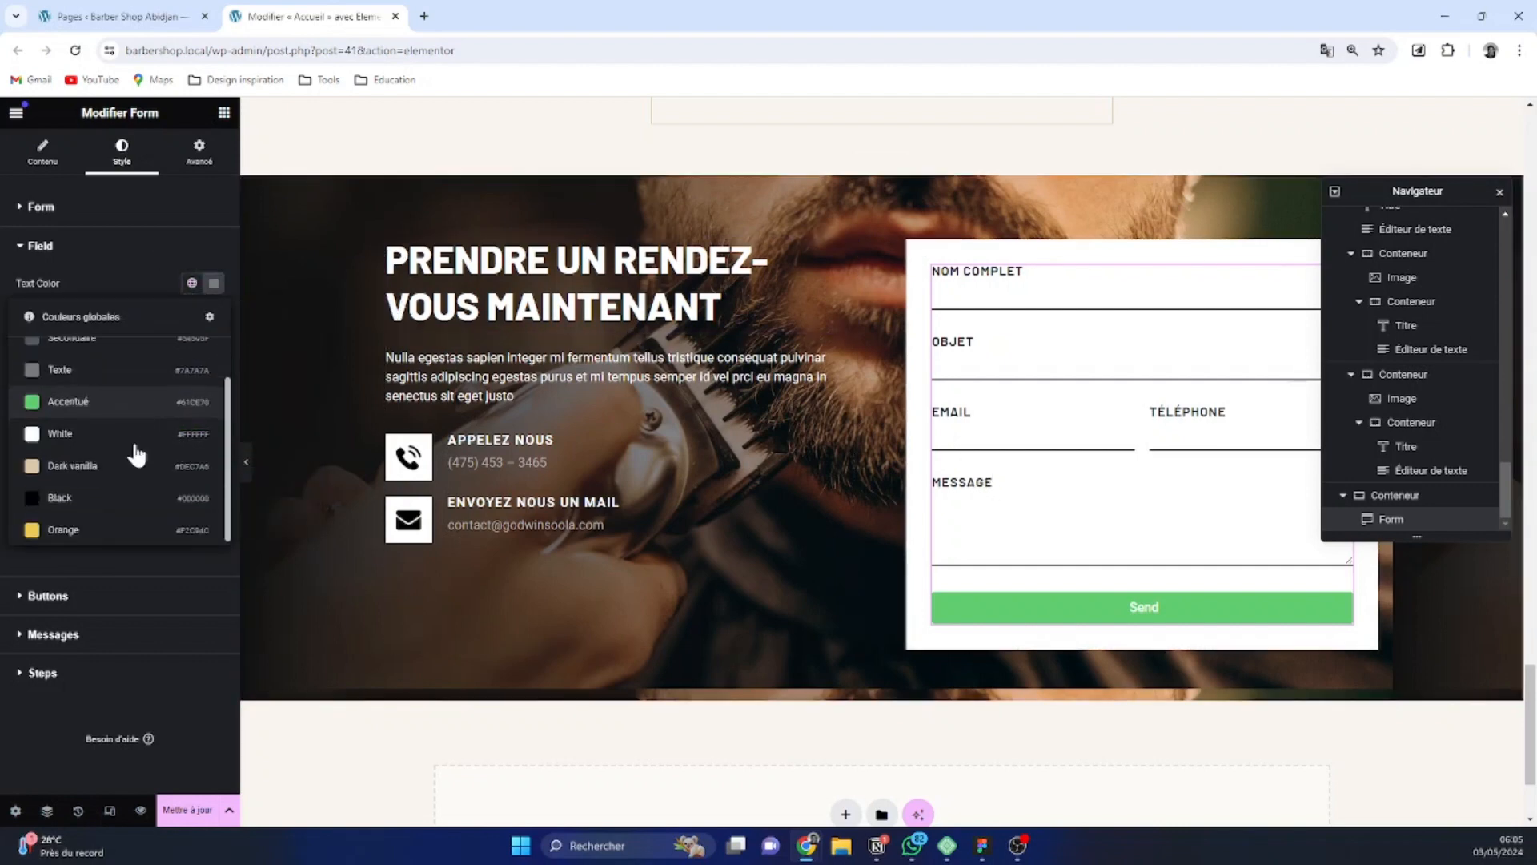
left_click(116, 496)
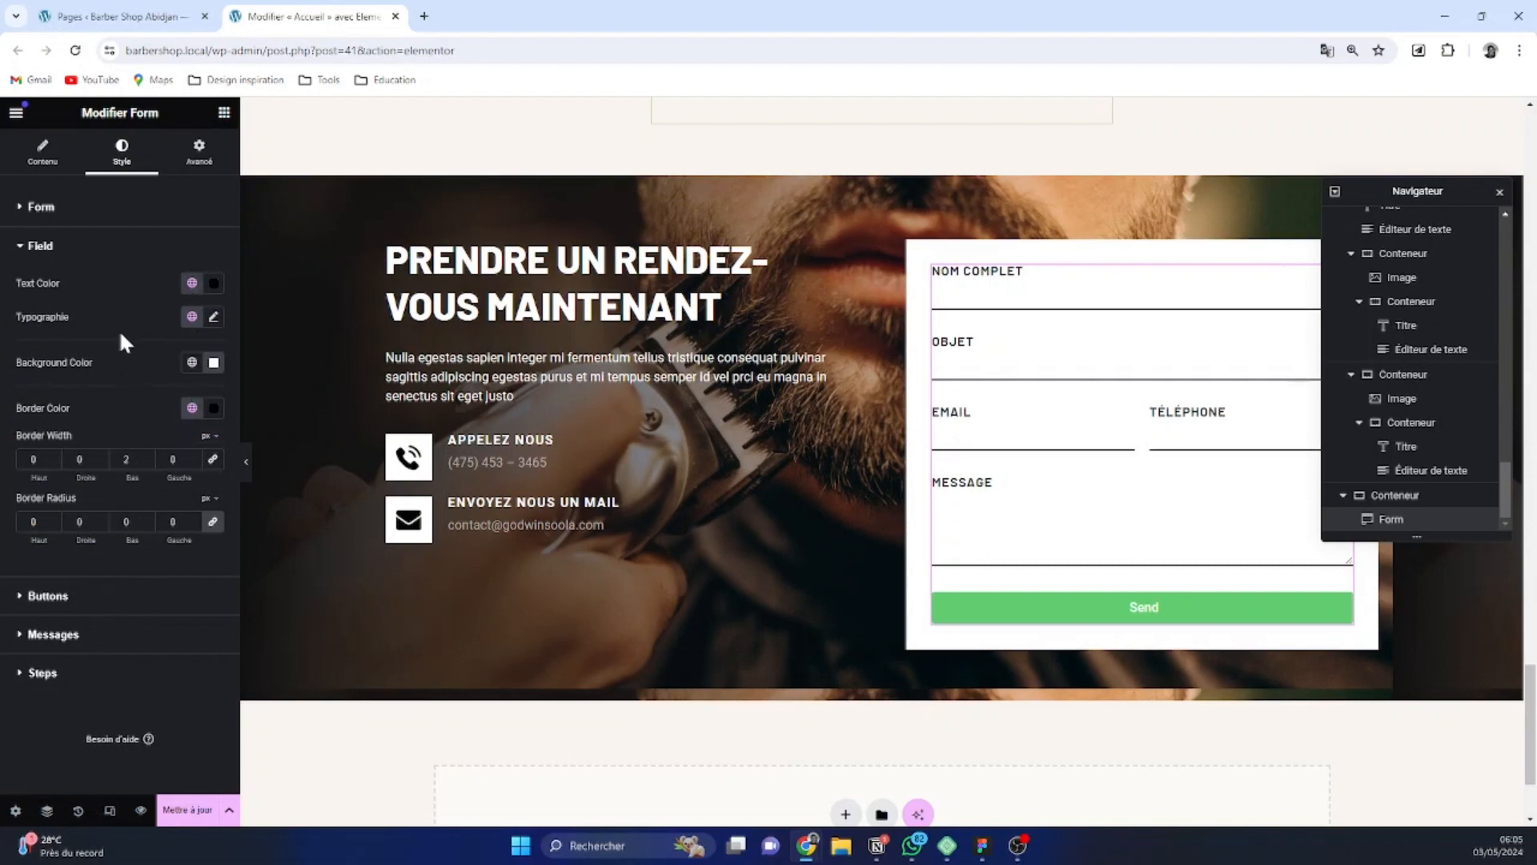
Examine the form's label and HTML field spacing, and check how the input fields look when focused
left_click(80, 220)
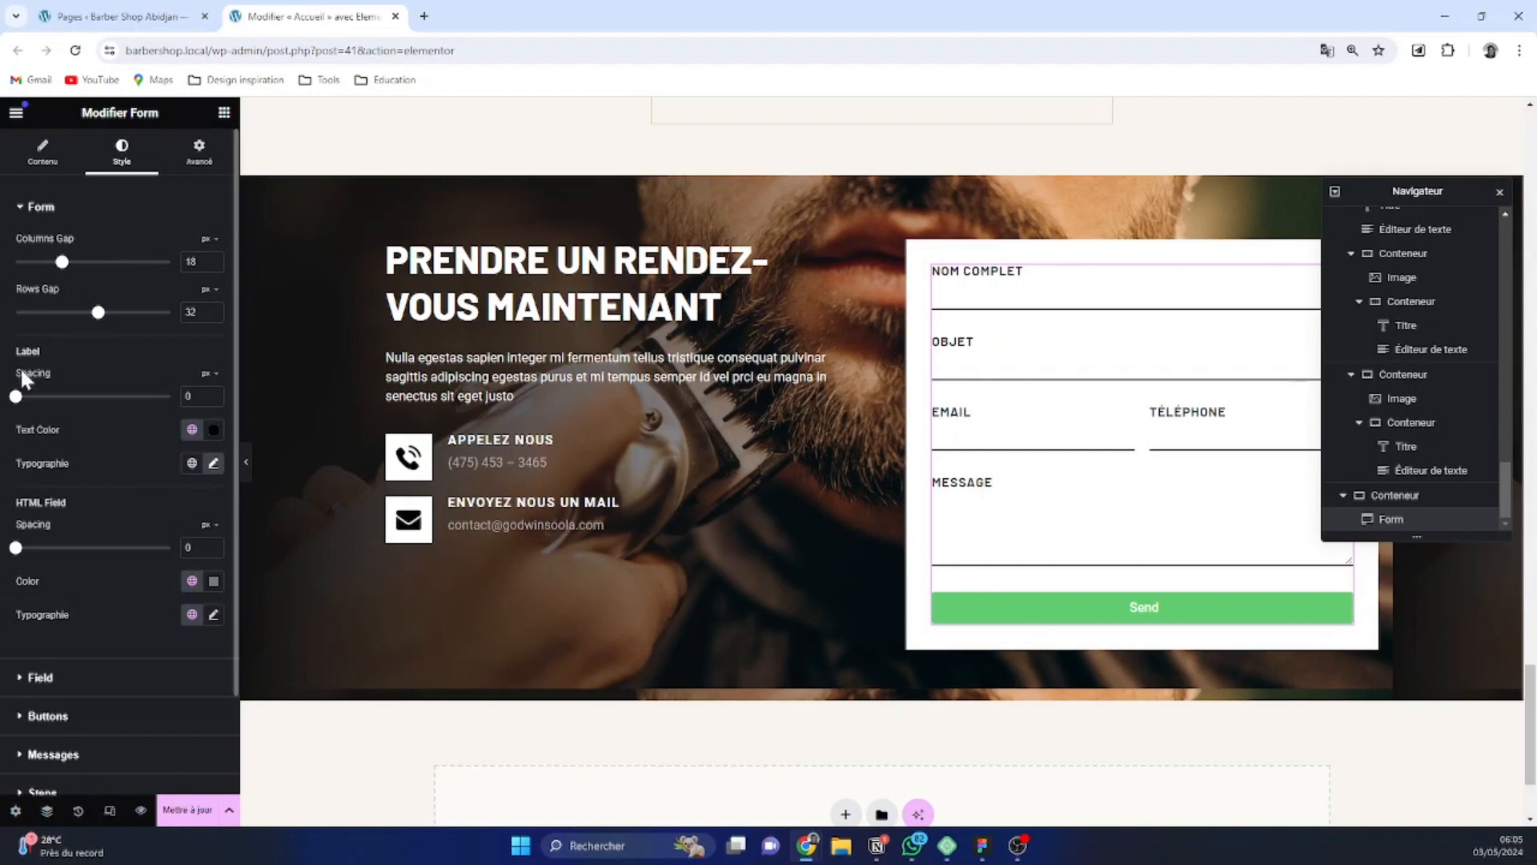
mouse_move(16, 398)
left_mouse_down()
mouse_move(38, 403)
mouse_move(16, 397)
left_mouse_up()
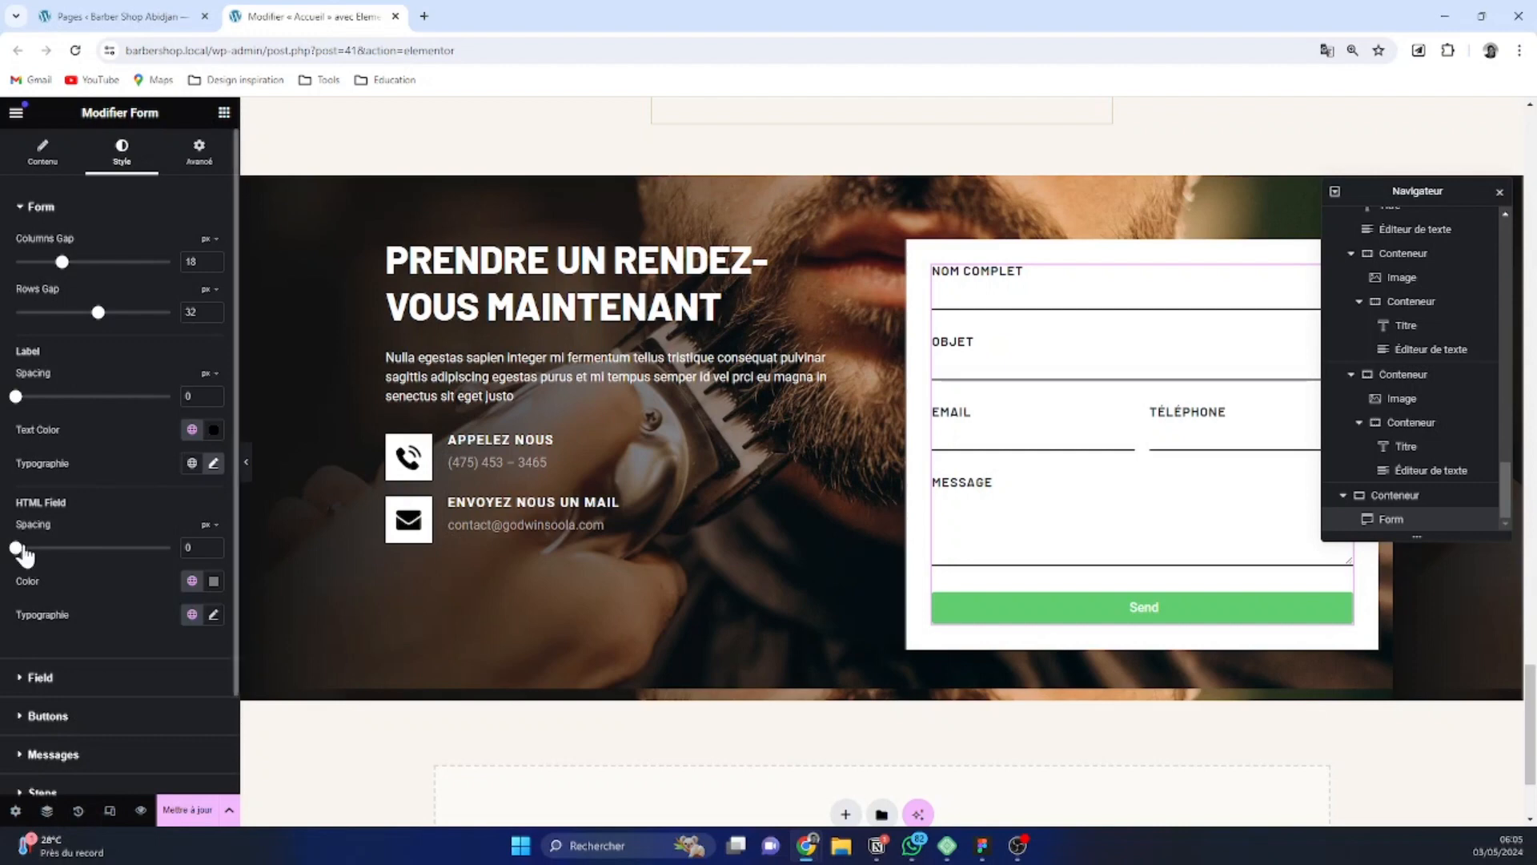
mouse_move(15, 547)
left_mouse_down()
mouse_move(44, 548)
mouse_move(14, 549)
left_mouse_up()
scroll(104, 561, "down", 2)
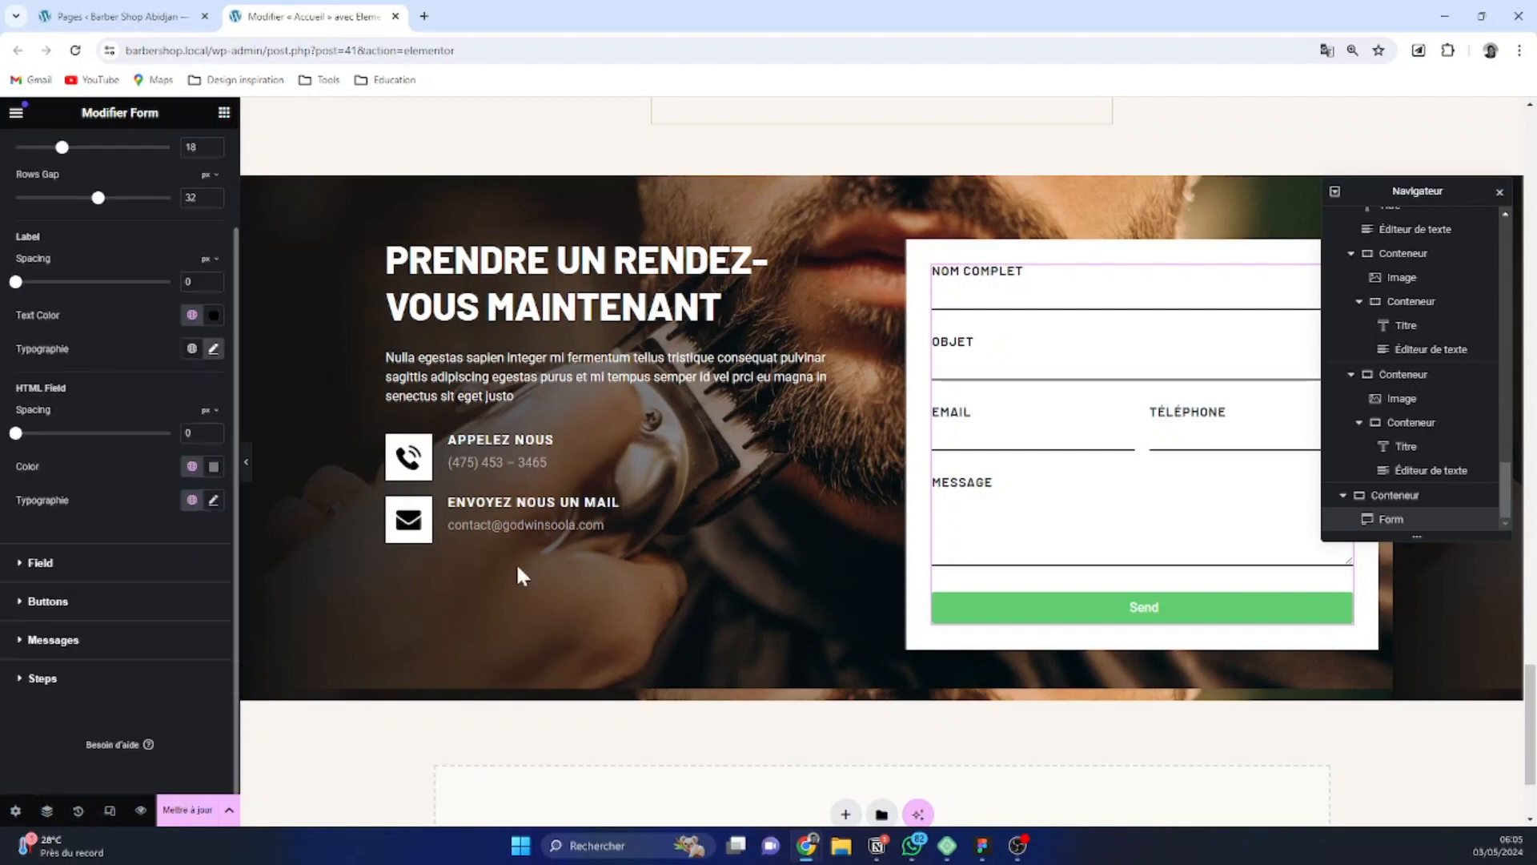
left_click(945, 433)
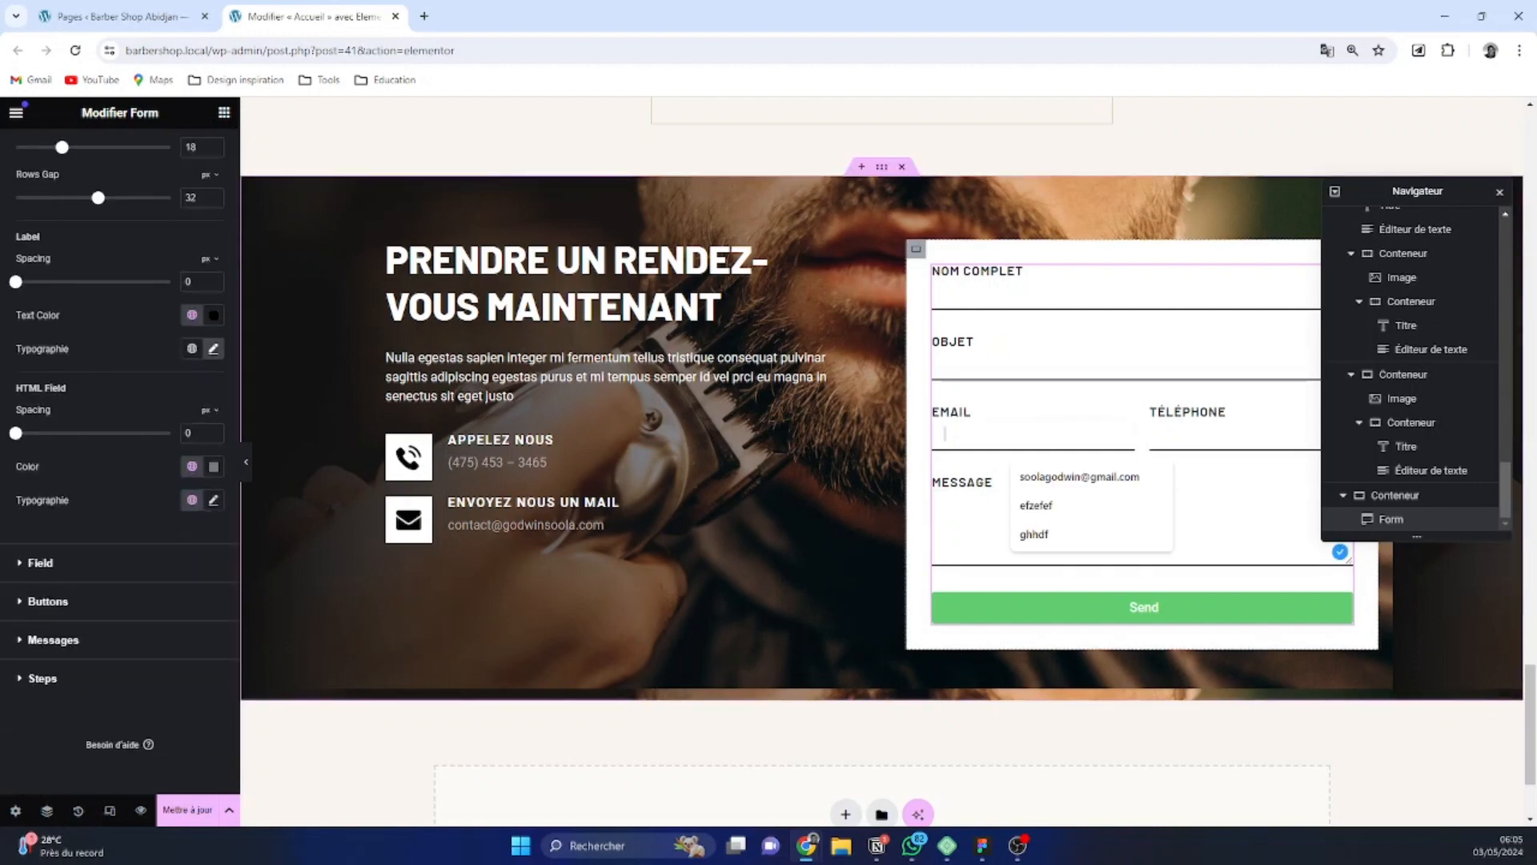
left_click(1061, 363)
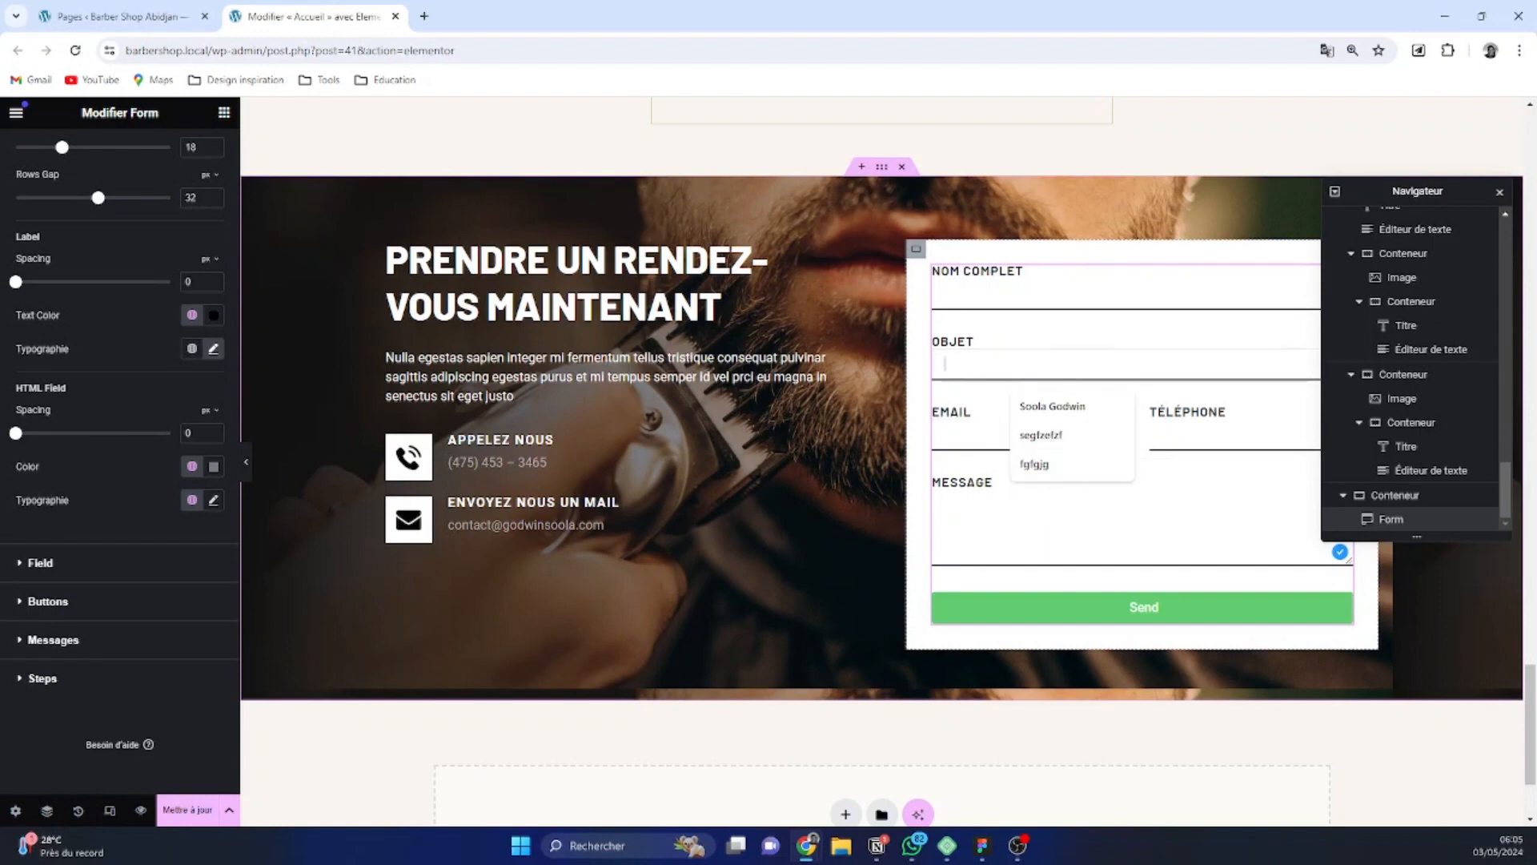
left_click(1041, 293)
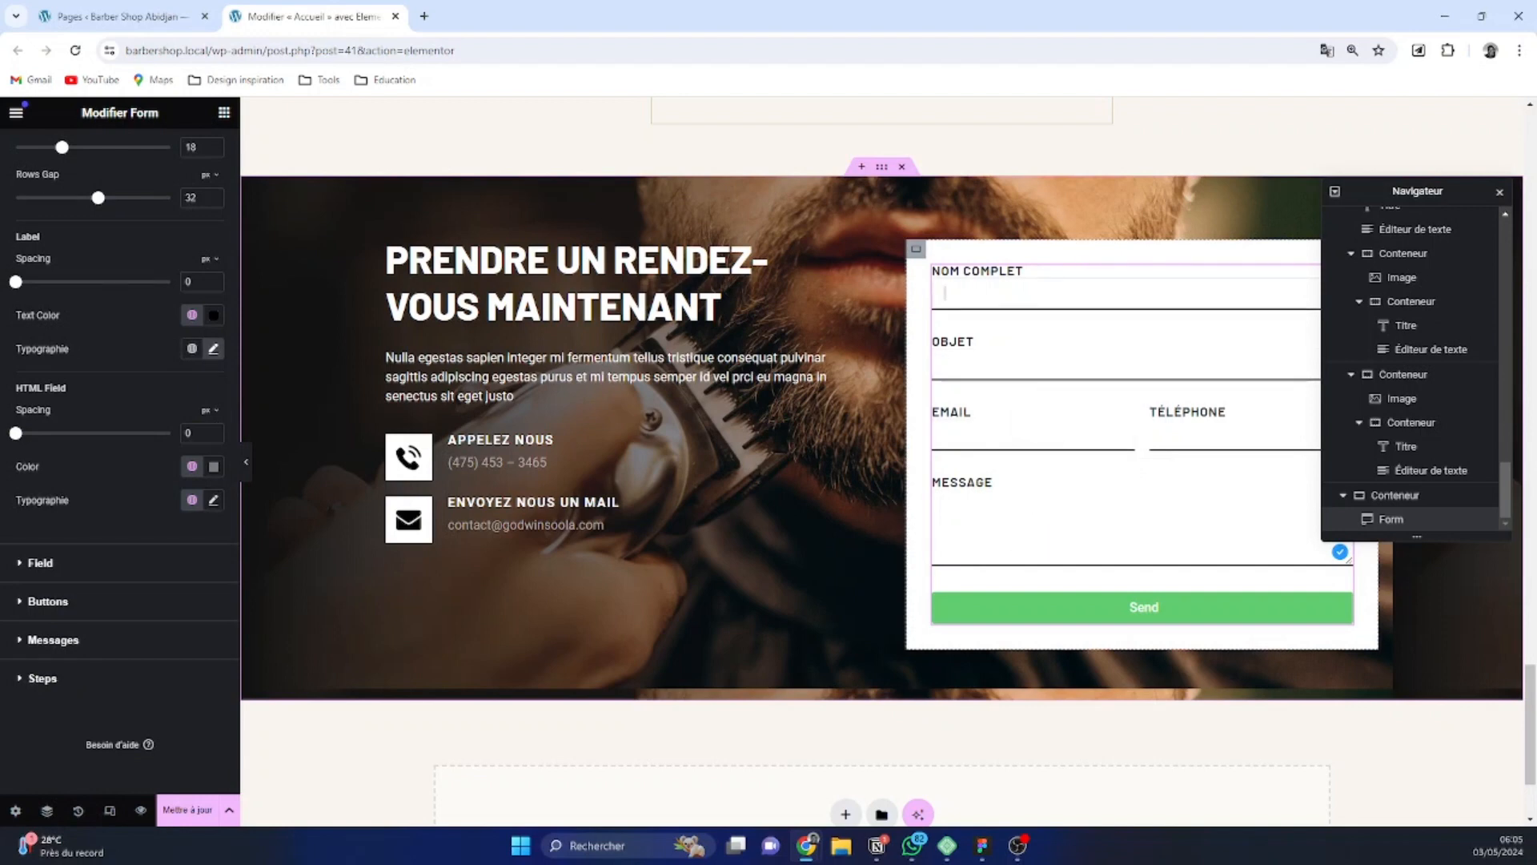
left_click(1092, 355)
left_click(1221, 435)
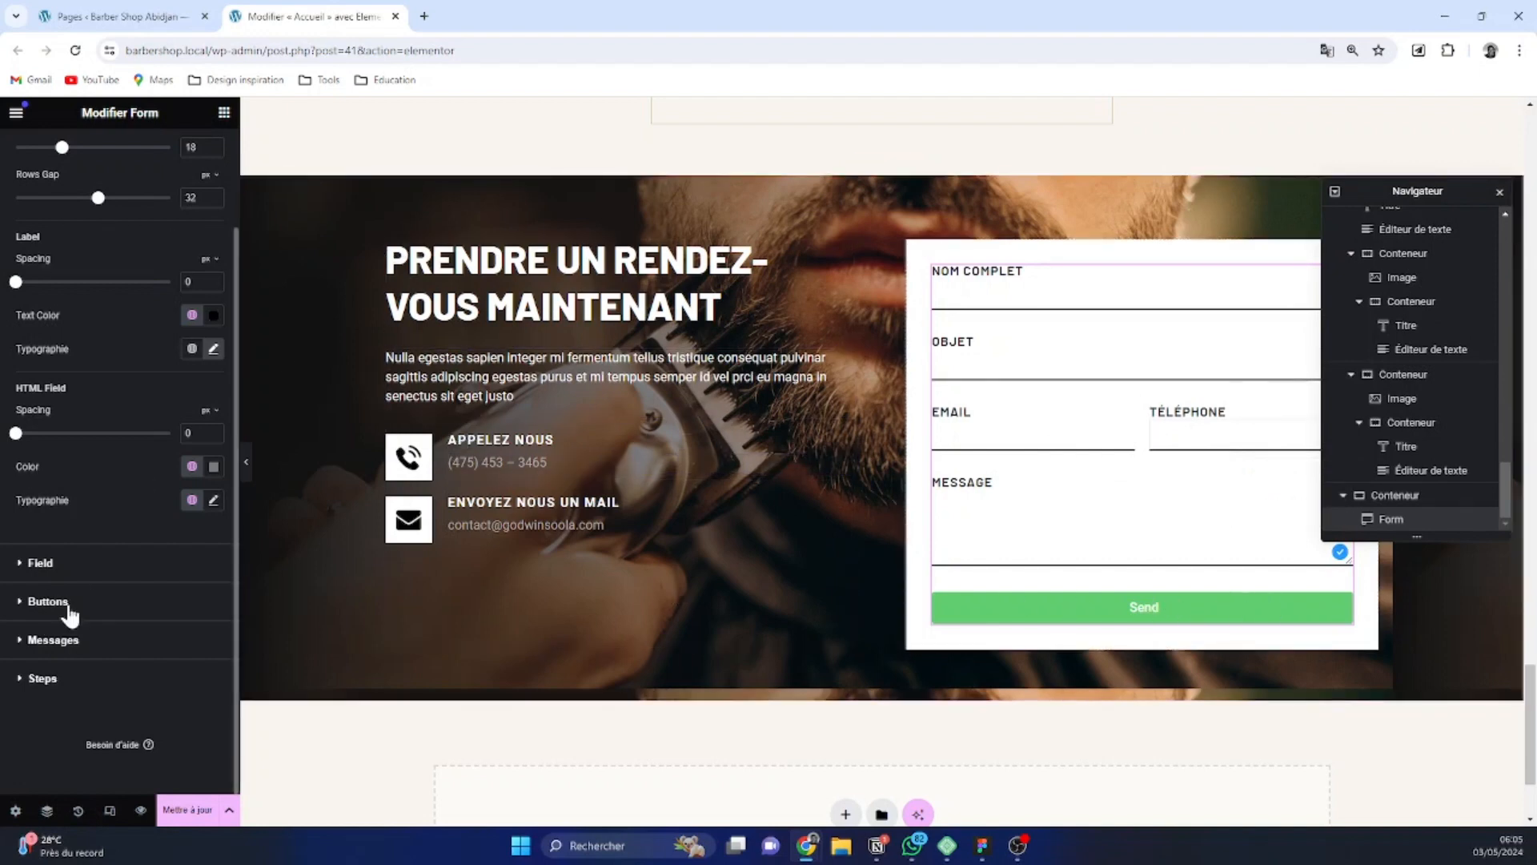
Apply the global color Dark vanilla to the submit button's background and Black to its text
left_click(26, 596)
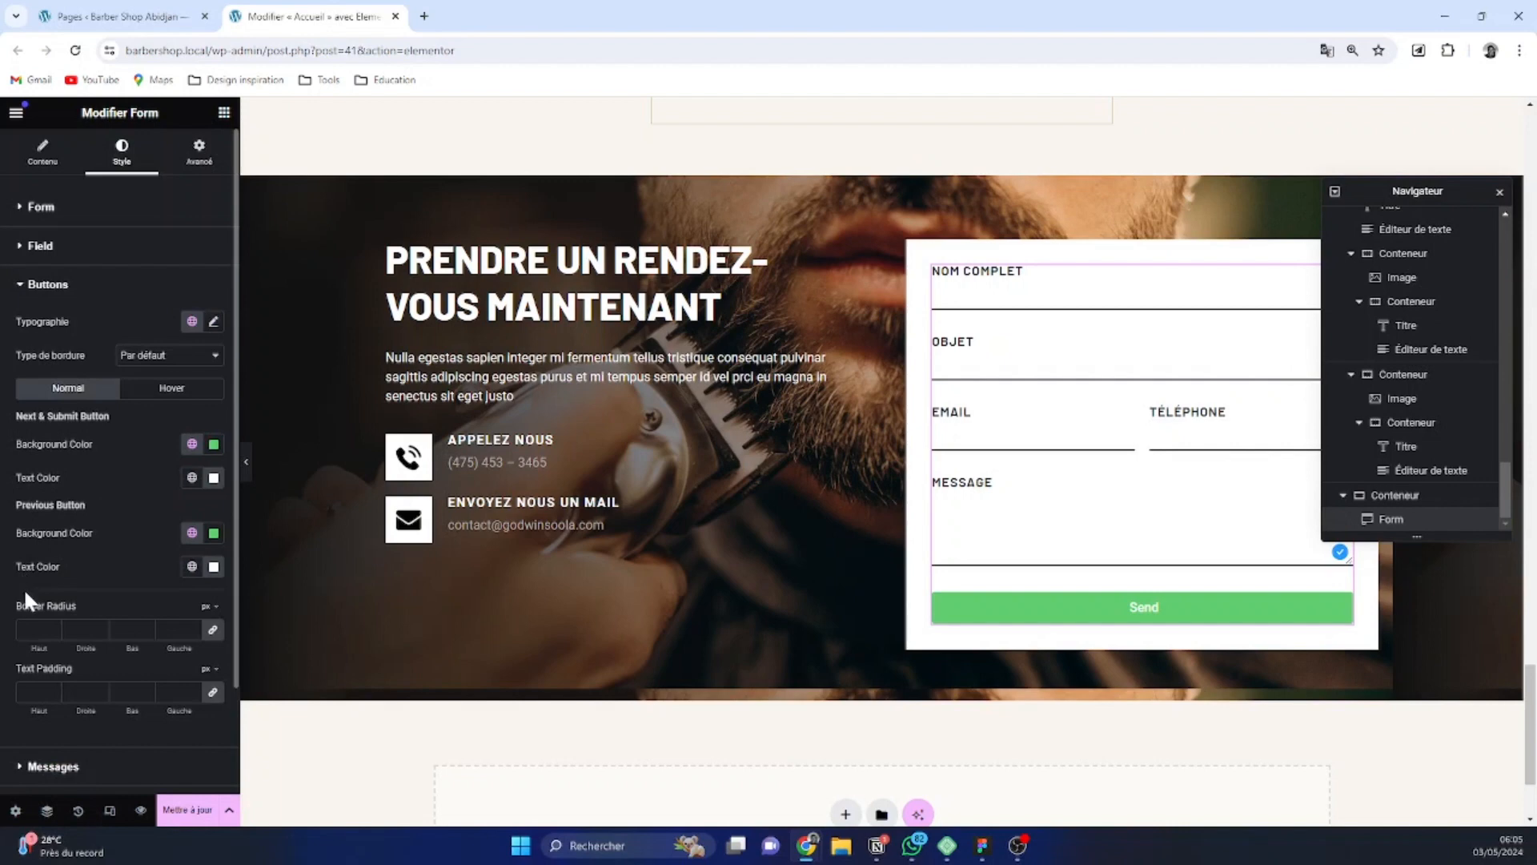
left_click(192, 444)
scroll(120, 577, "down", 3)
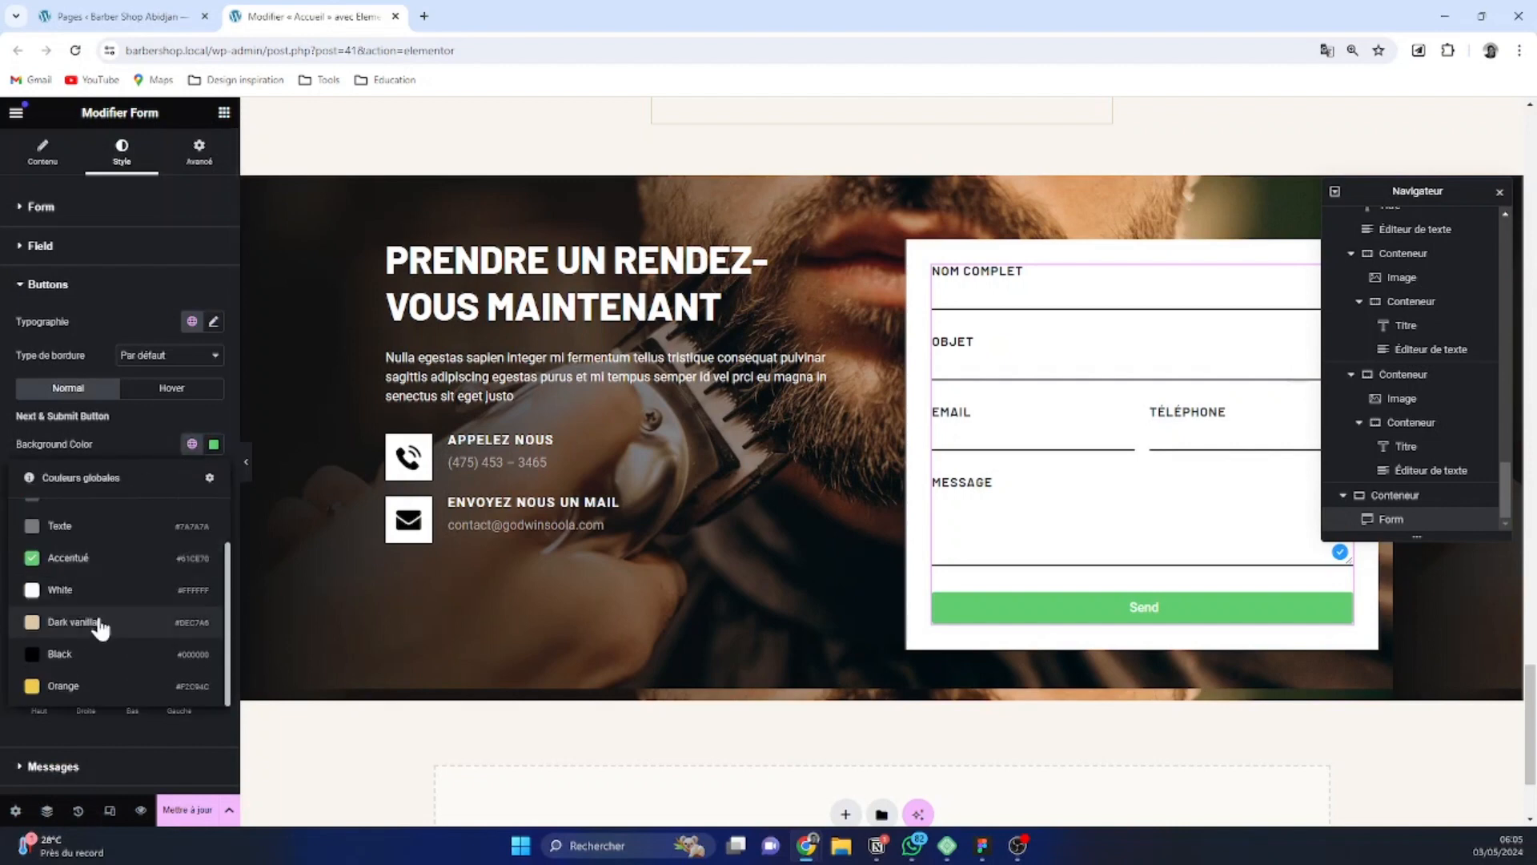
left_click(96, 622)
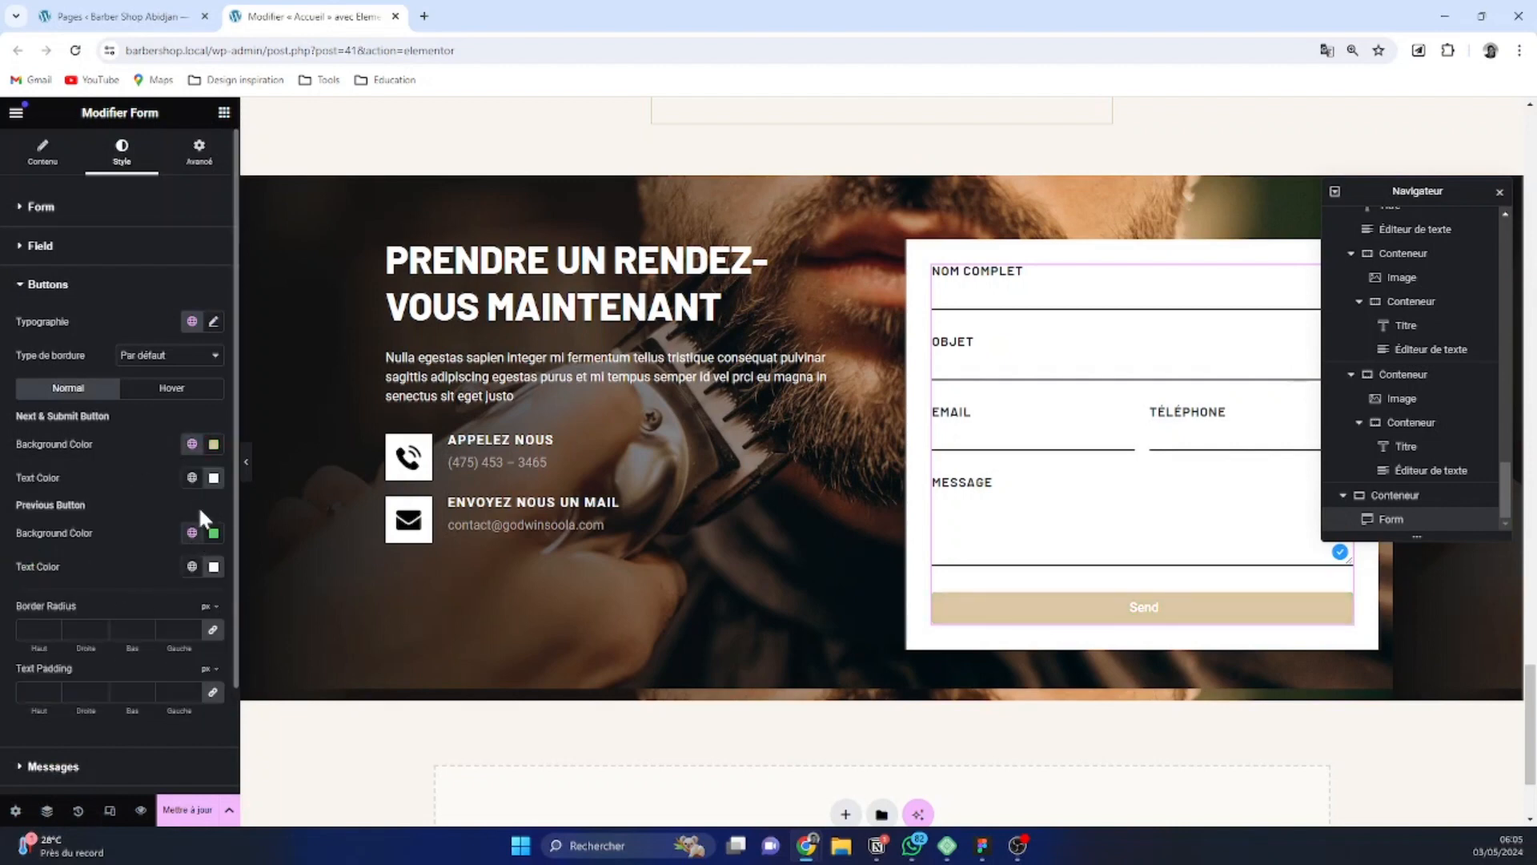
left_click(191, 478)
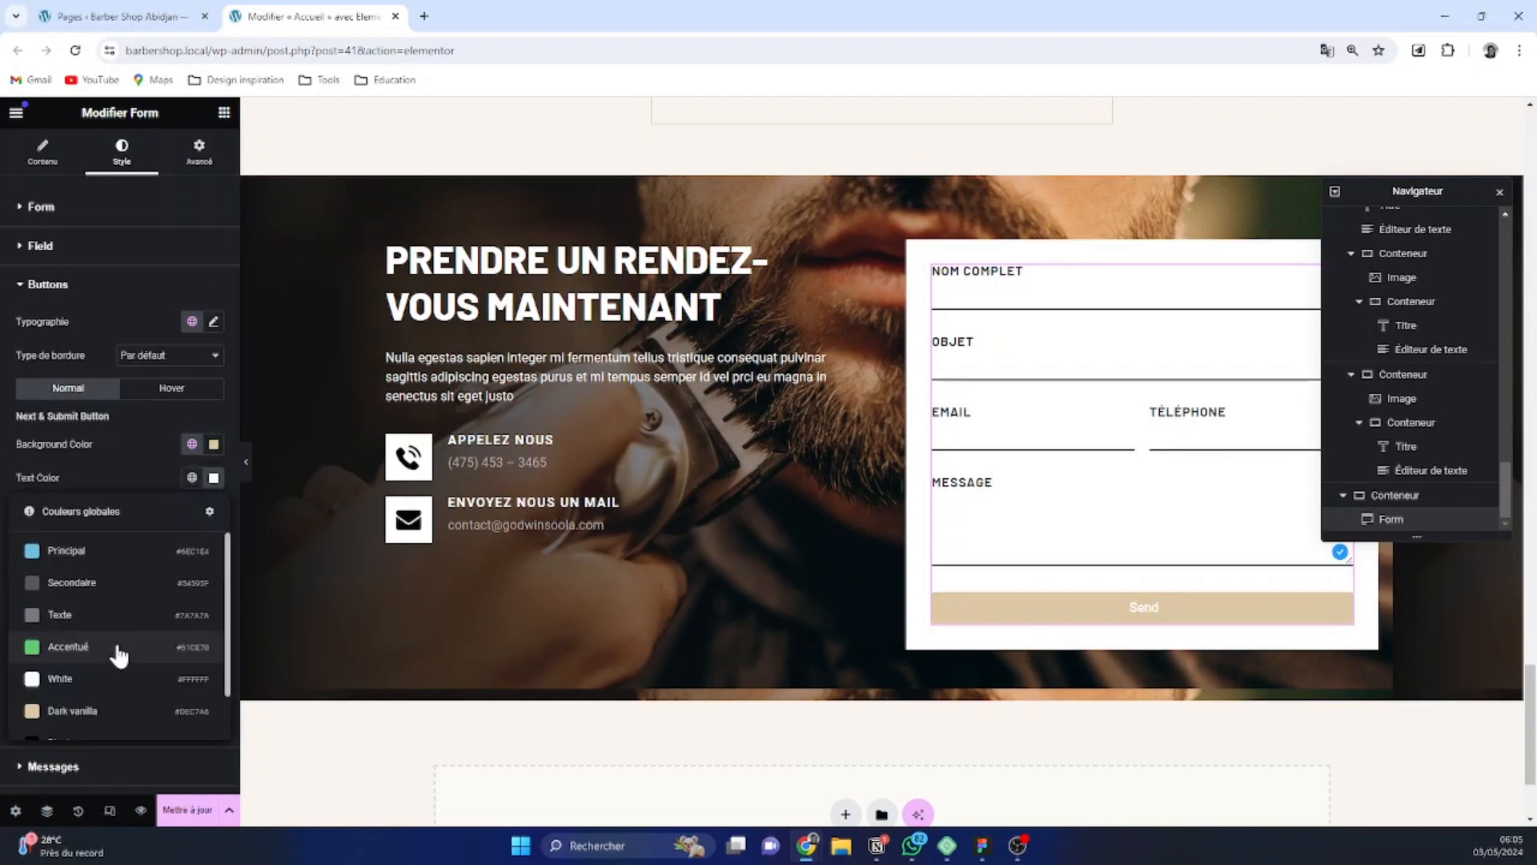
scroll(112, 648, "down", 3)
left_click(116, 686)
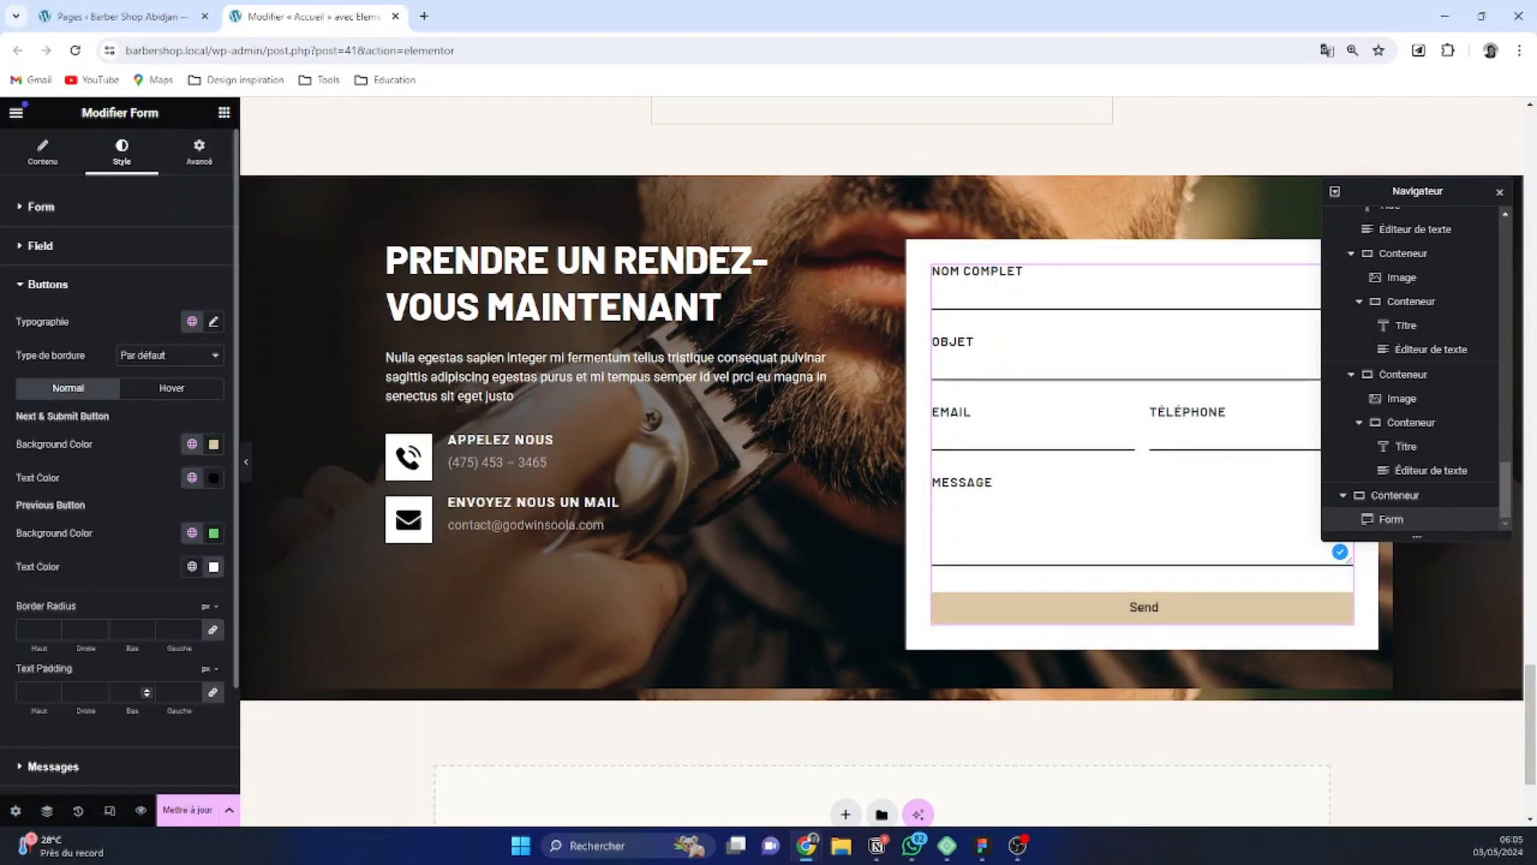
Apply the global font BUTTON TEXT to the form's buttons
left_click(213, 321)
left_click(183, 402)
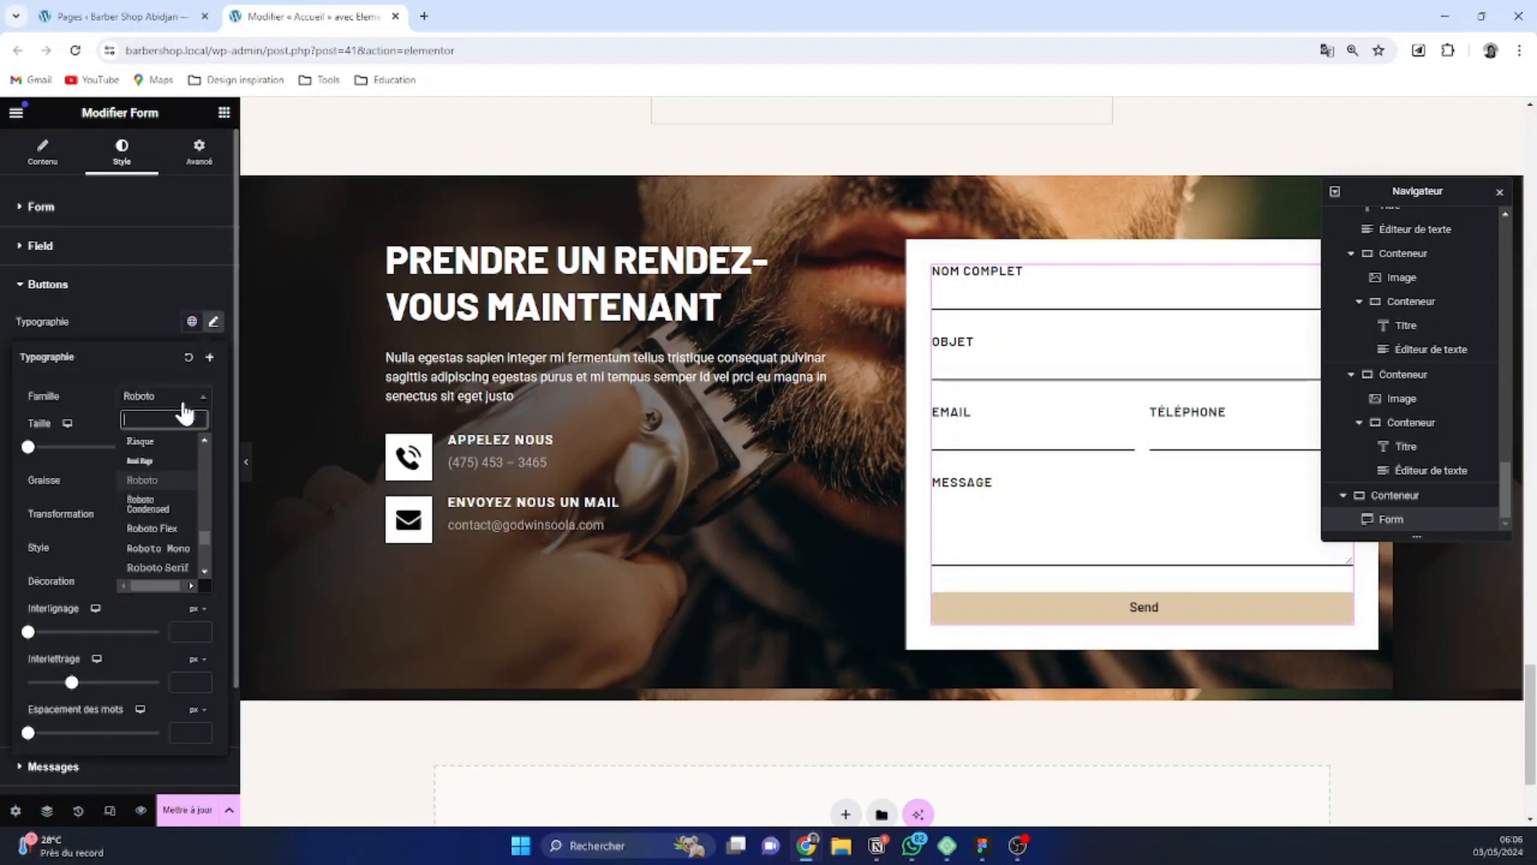
left_click(191, 321)
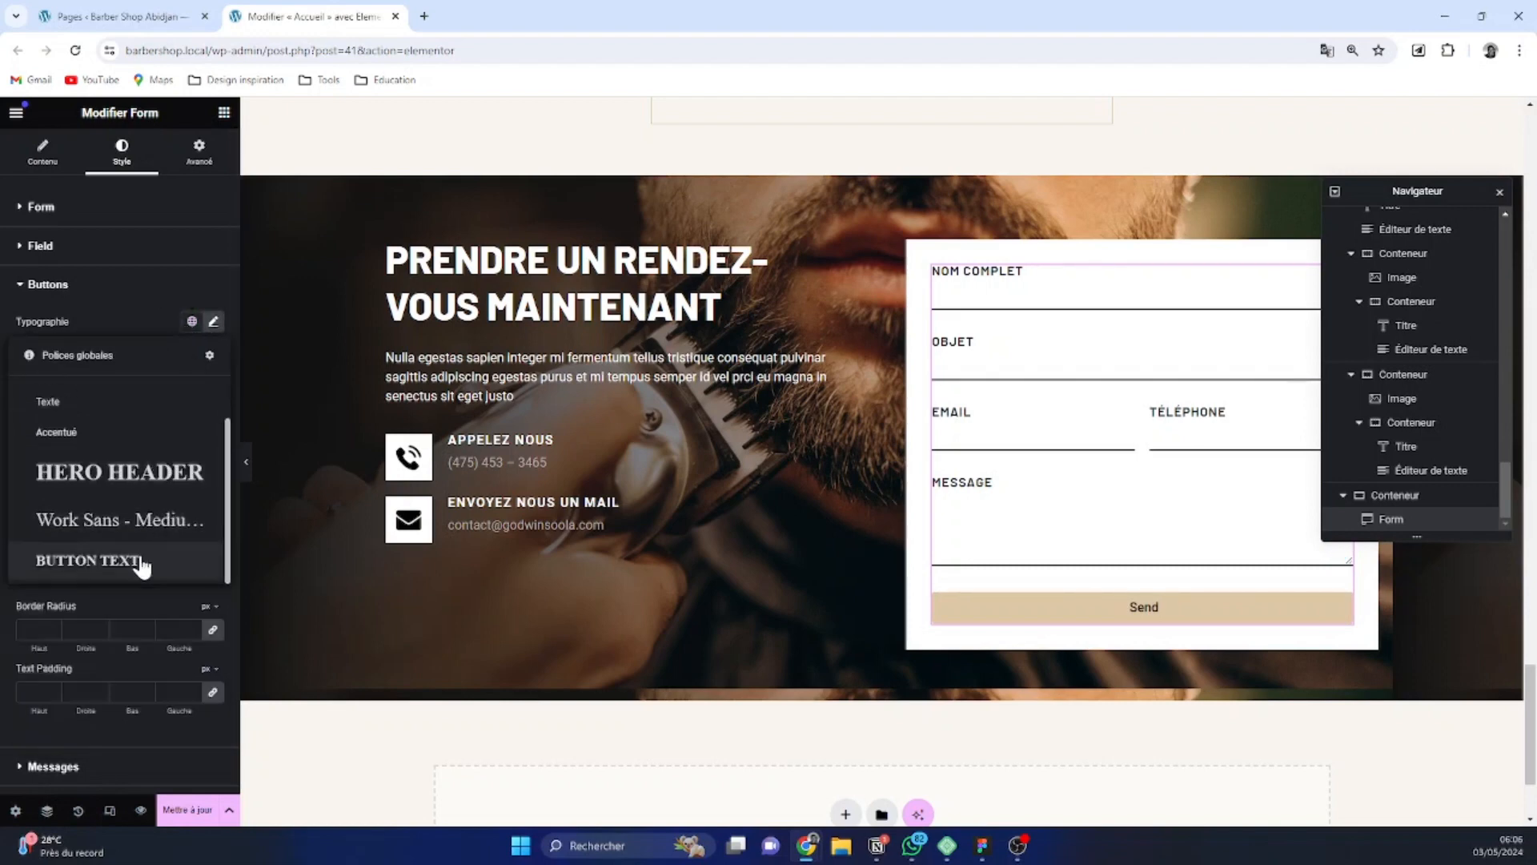
left_click(139, 561)
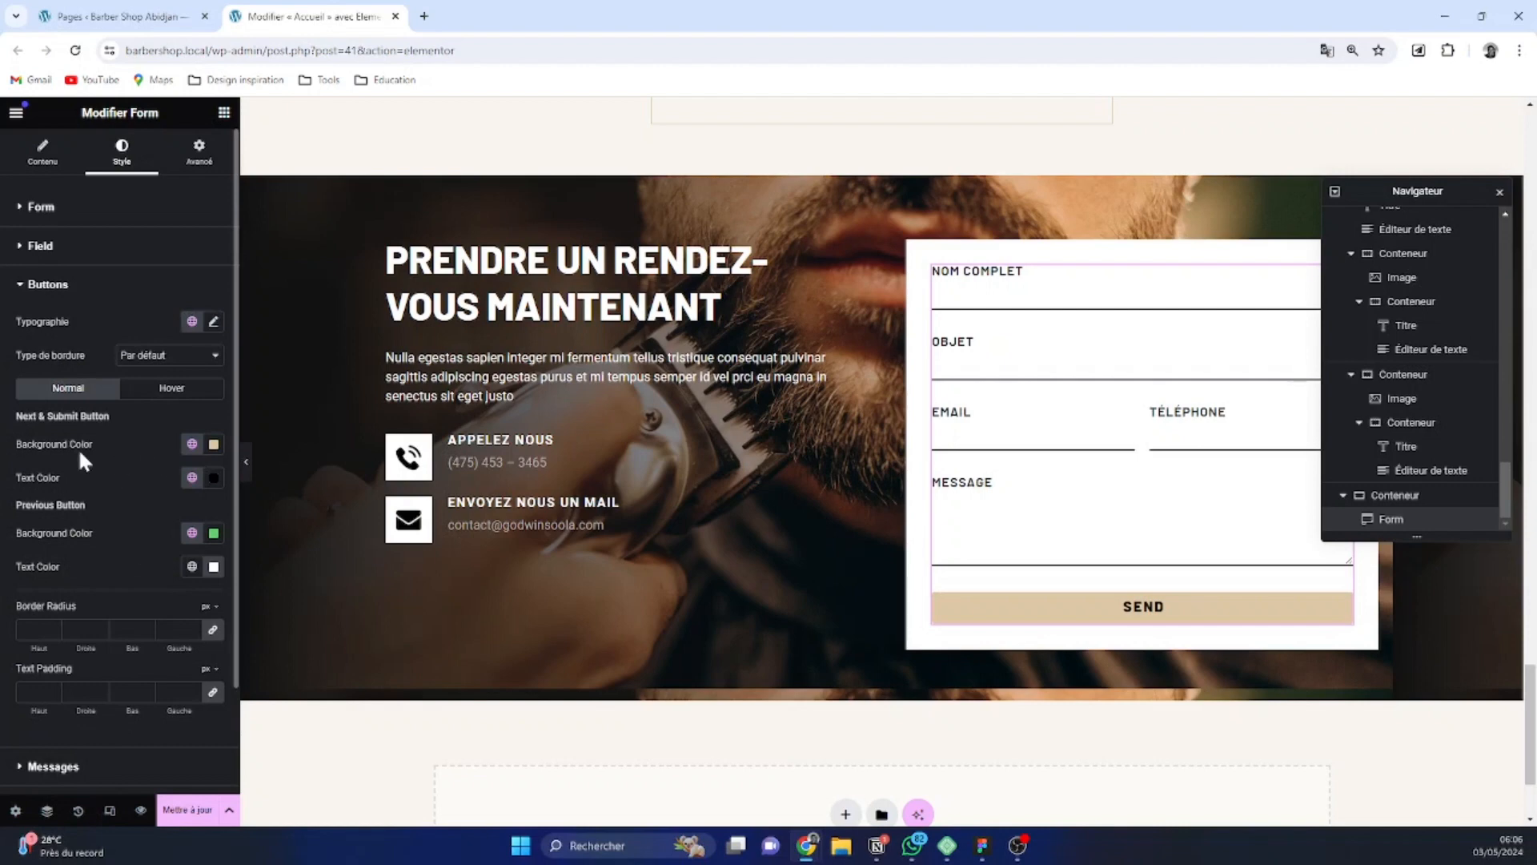
Change the submit button's text to "Prendre un rendez-vous" and align the button to the left
left_click(52, 164)
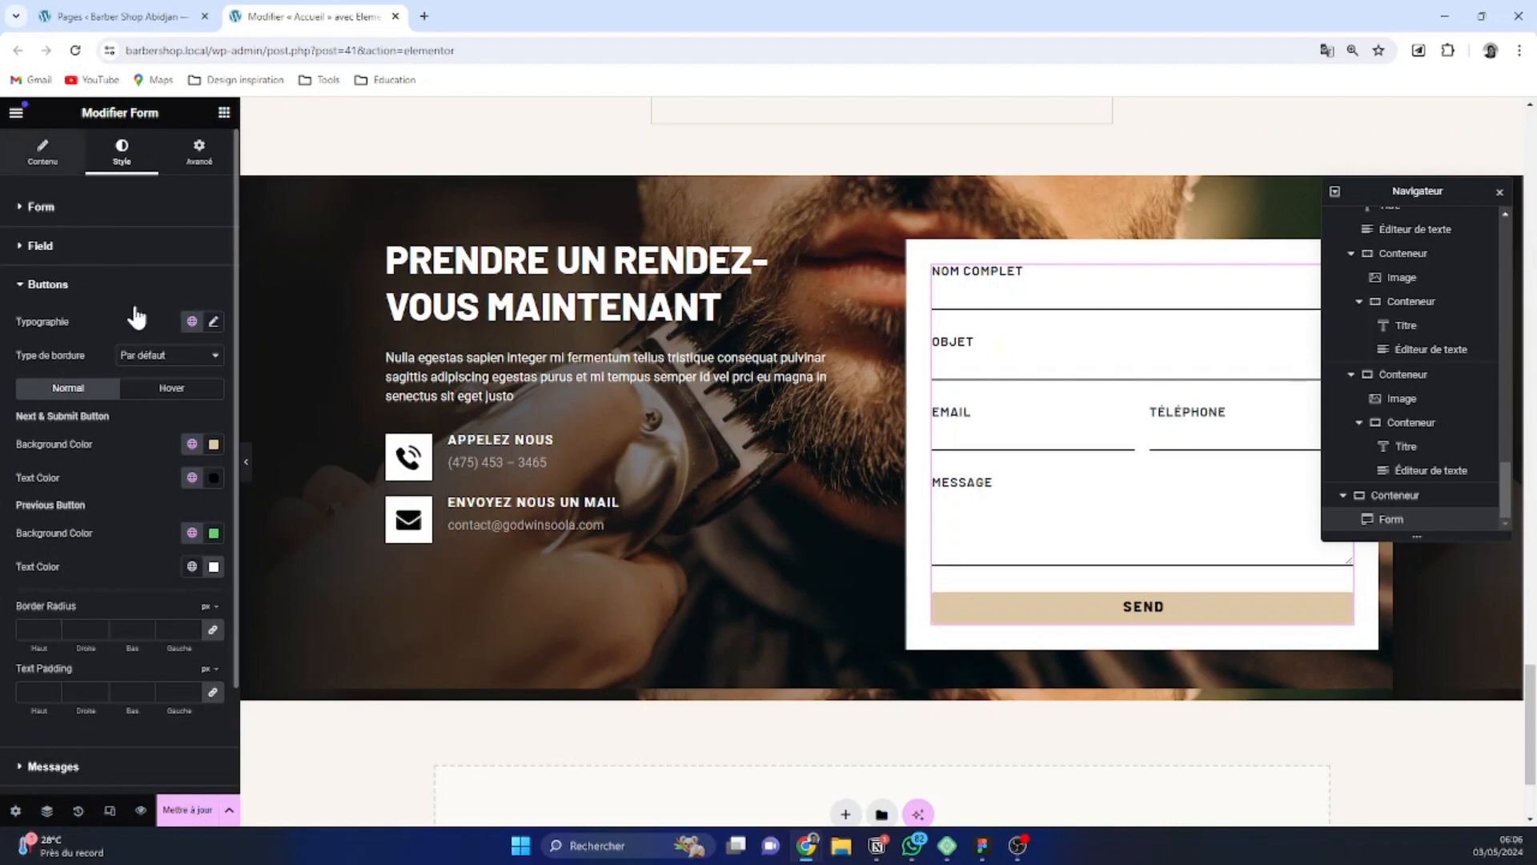
scroll(144, 453, "down", 2)
left_click(89, 519)
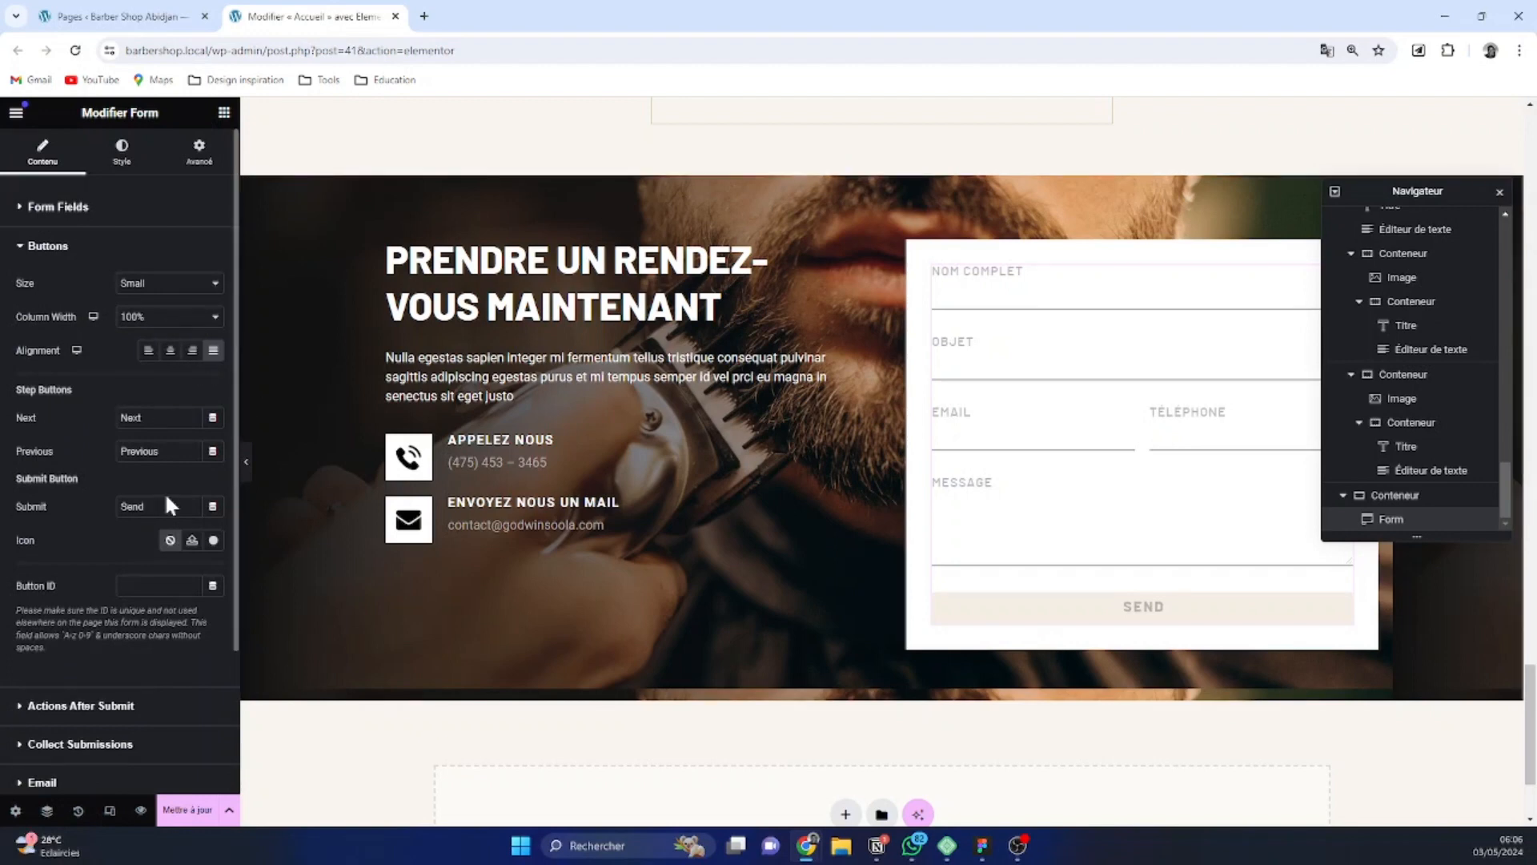
left_click_drag(155, 507, 72, 505)
type("Prendre un")
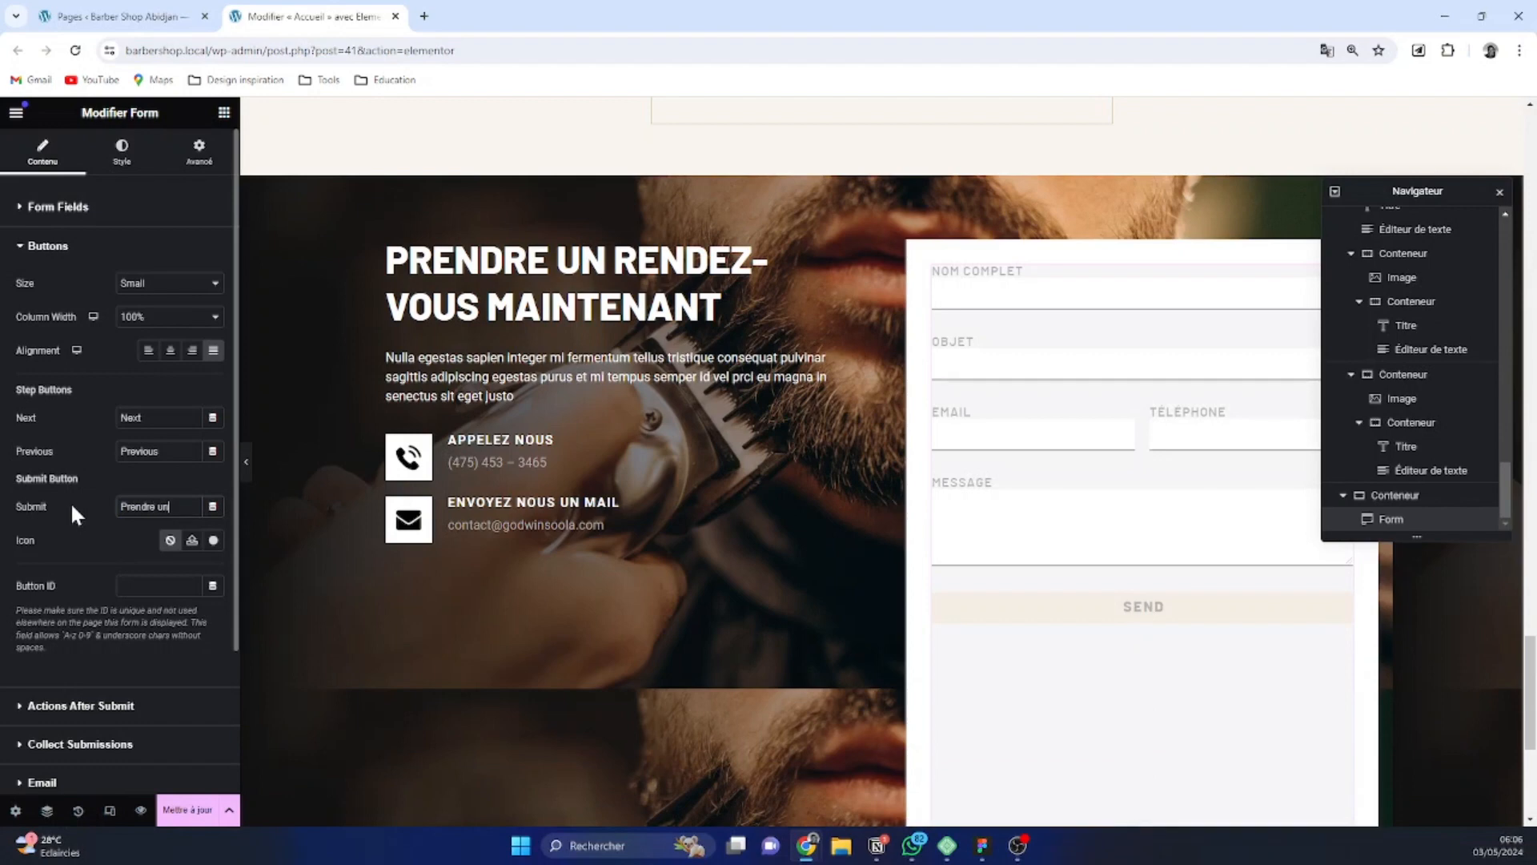
type(" renez")
key("BackSpace")
key("BackSpace")
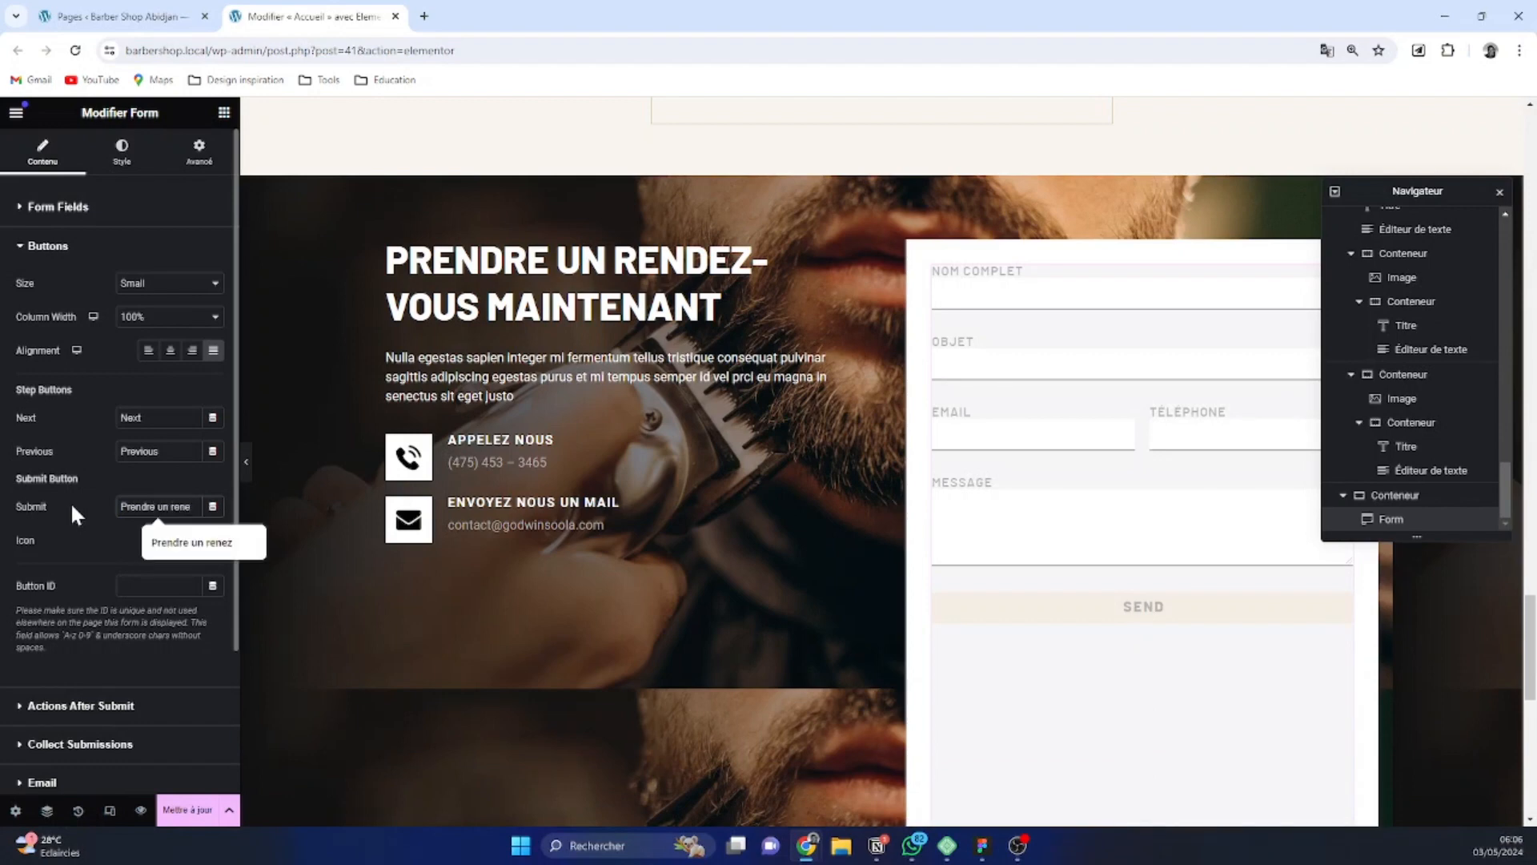
type("dez")
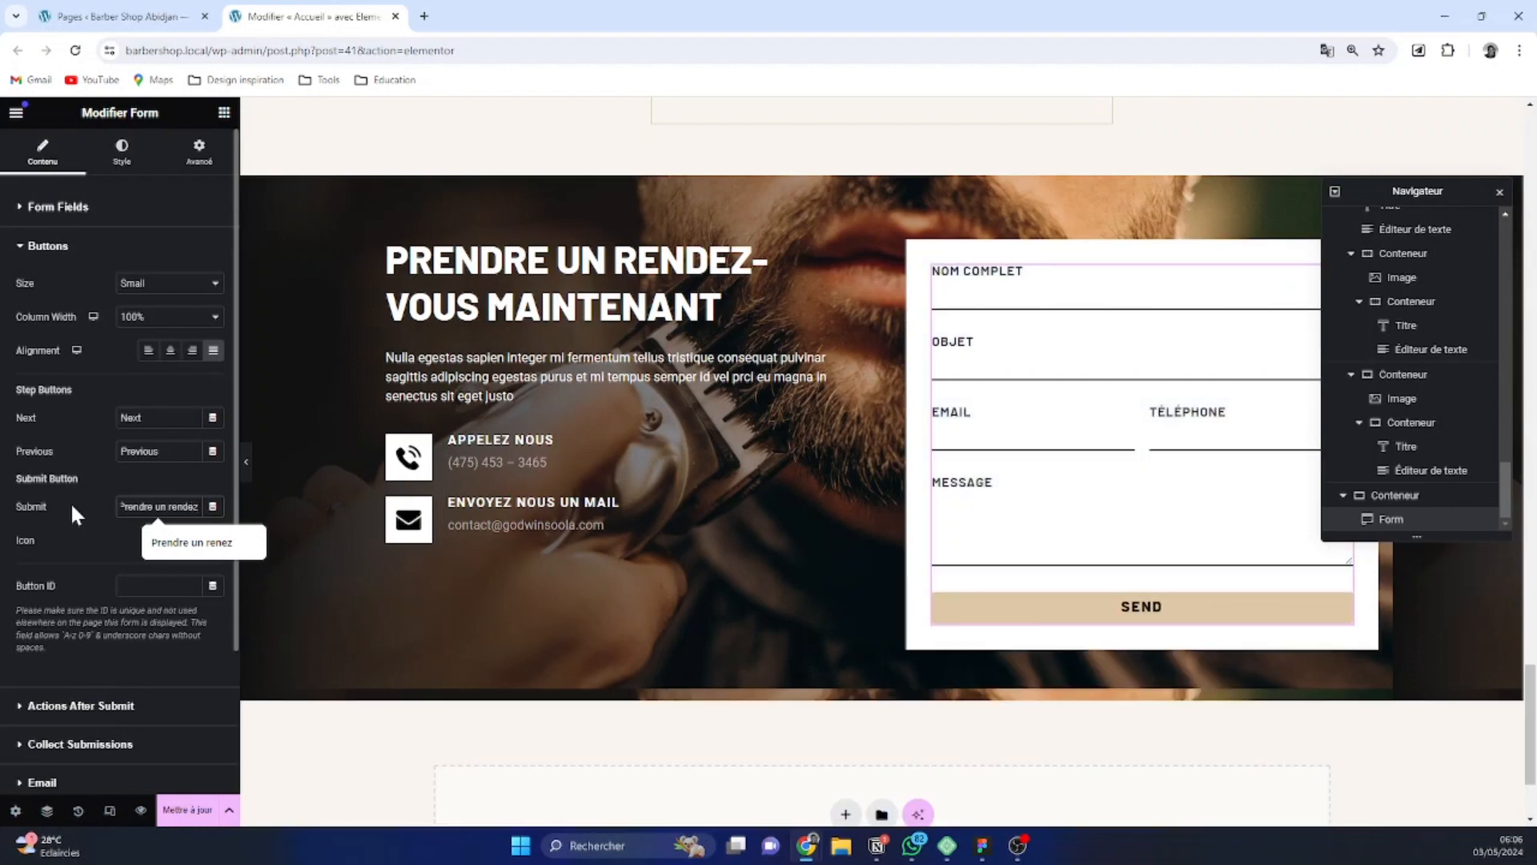
type("-vous")
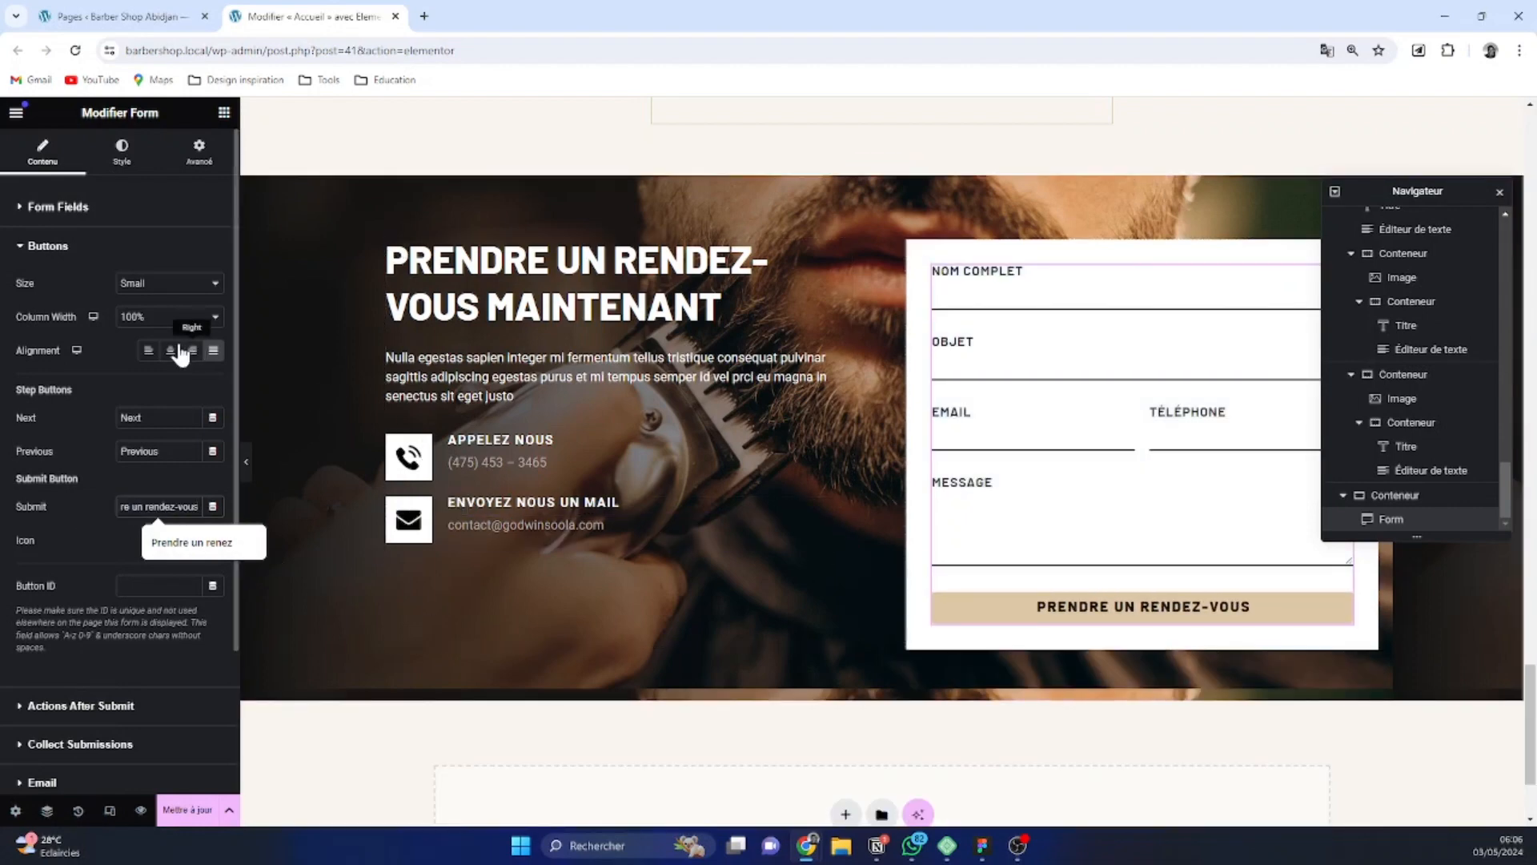
left_click(156, 350)
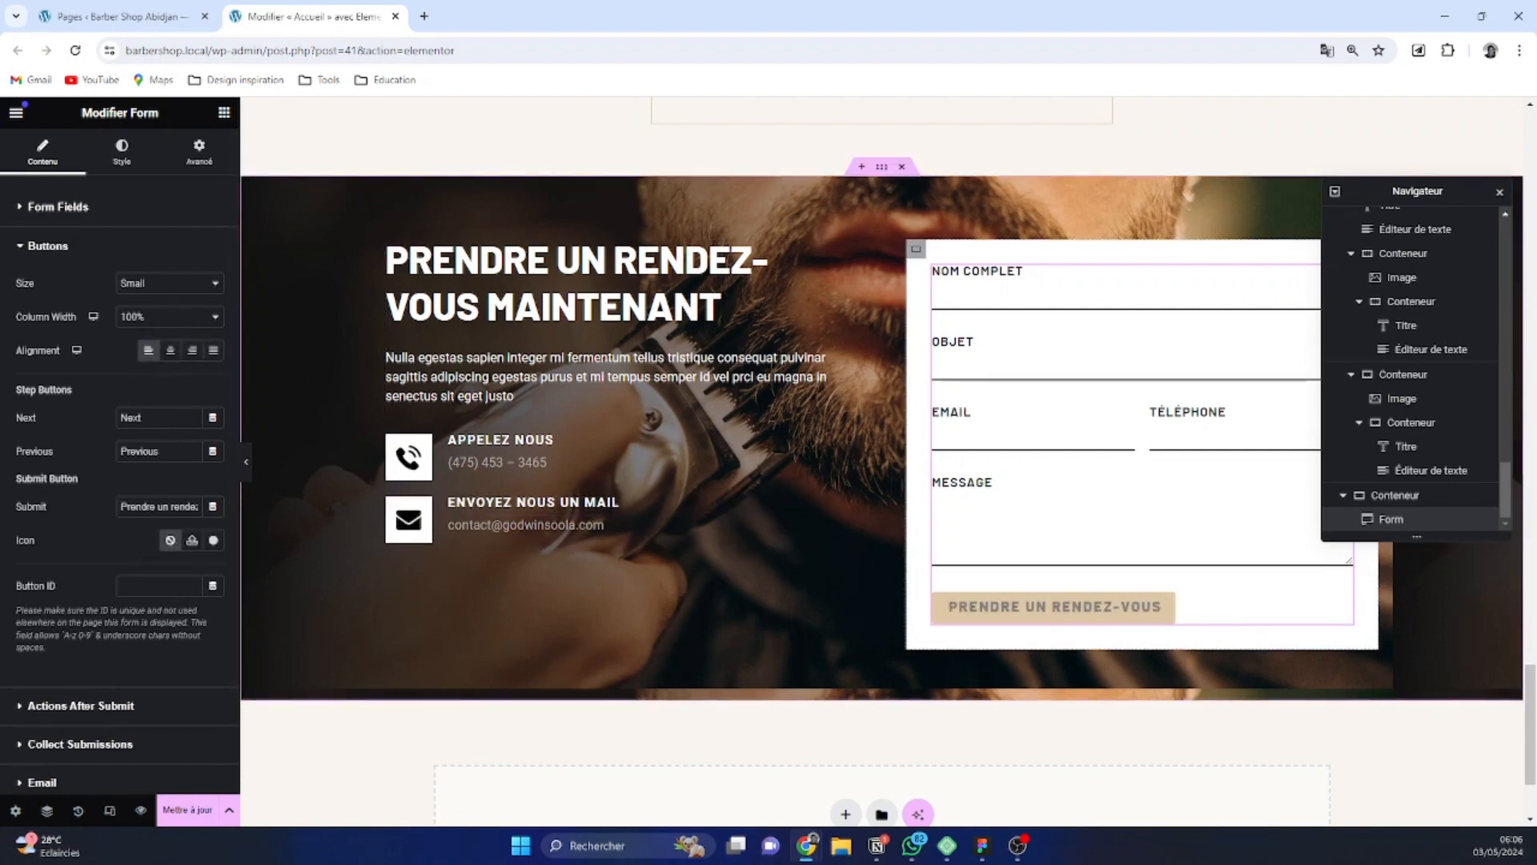
Set the form buttons' border radius to 0 px and their text padding to 16 px on all sides
left_click(124, 161)
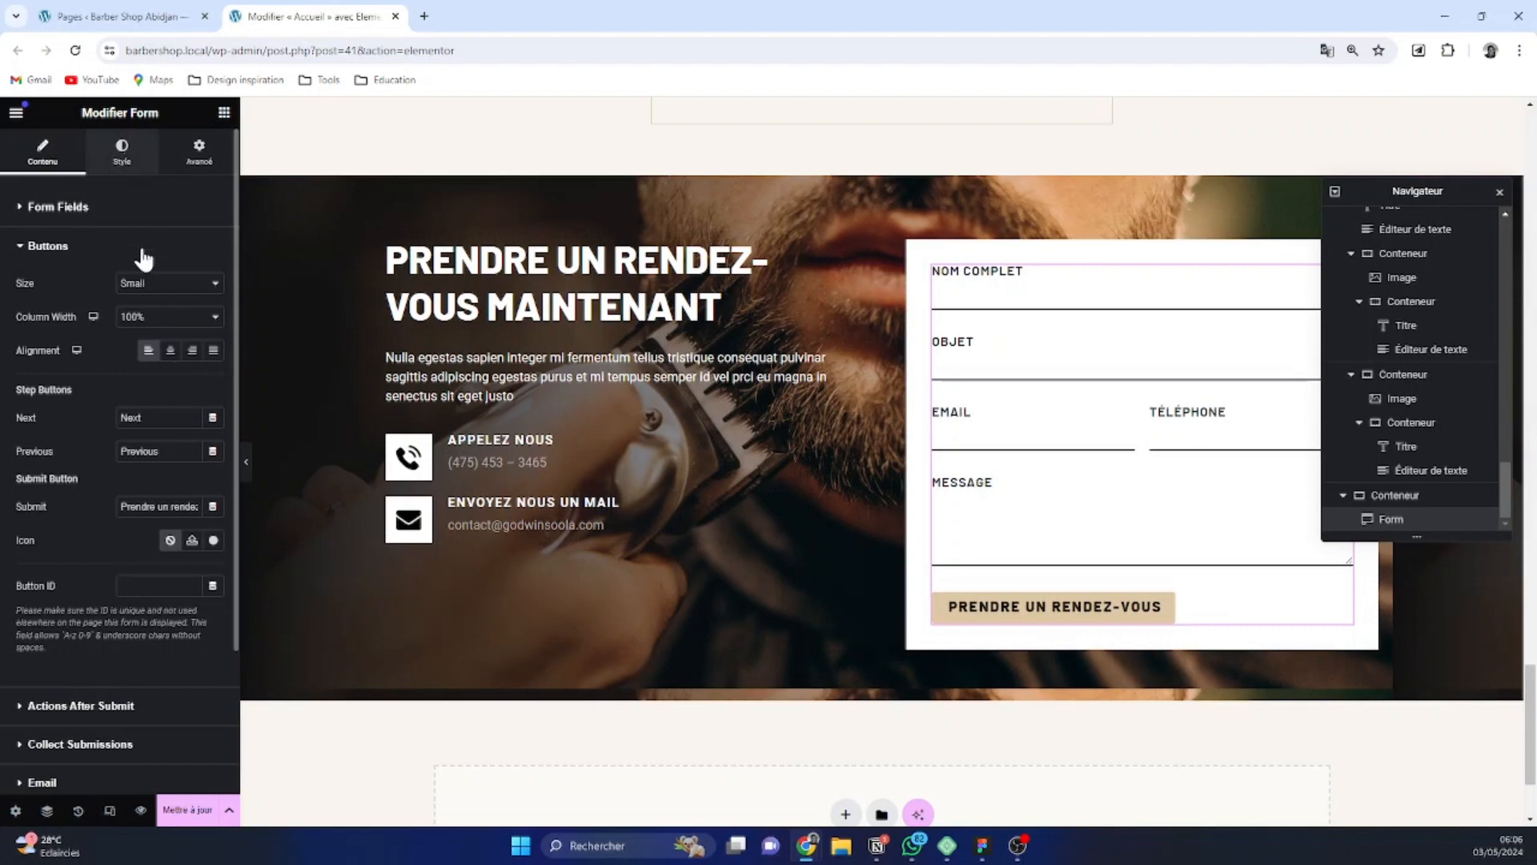
left_click(69, 715)
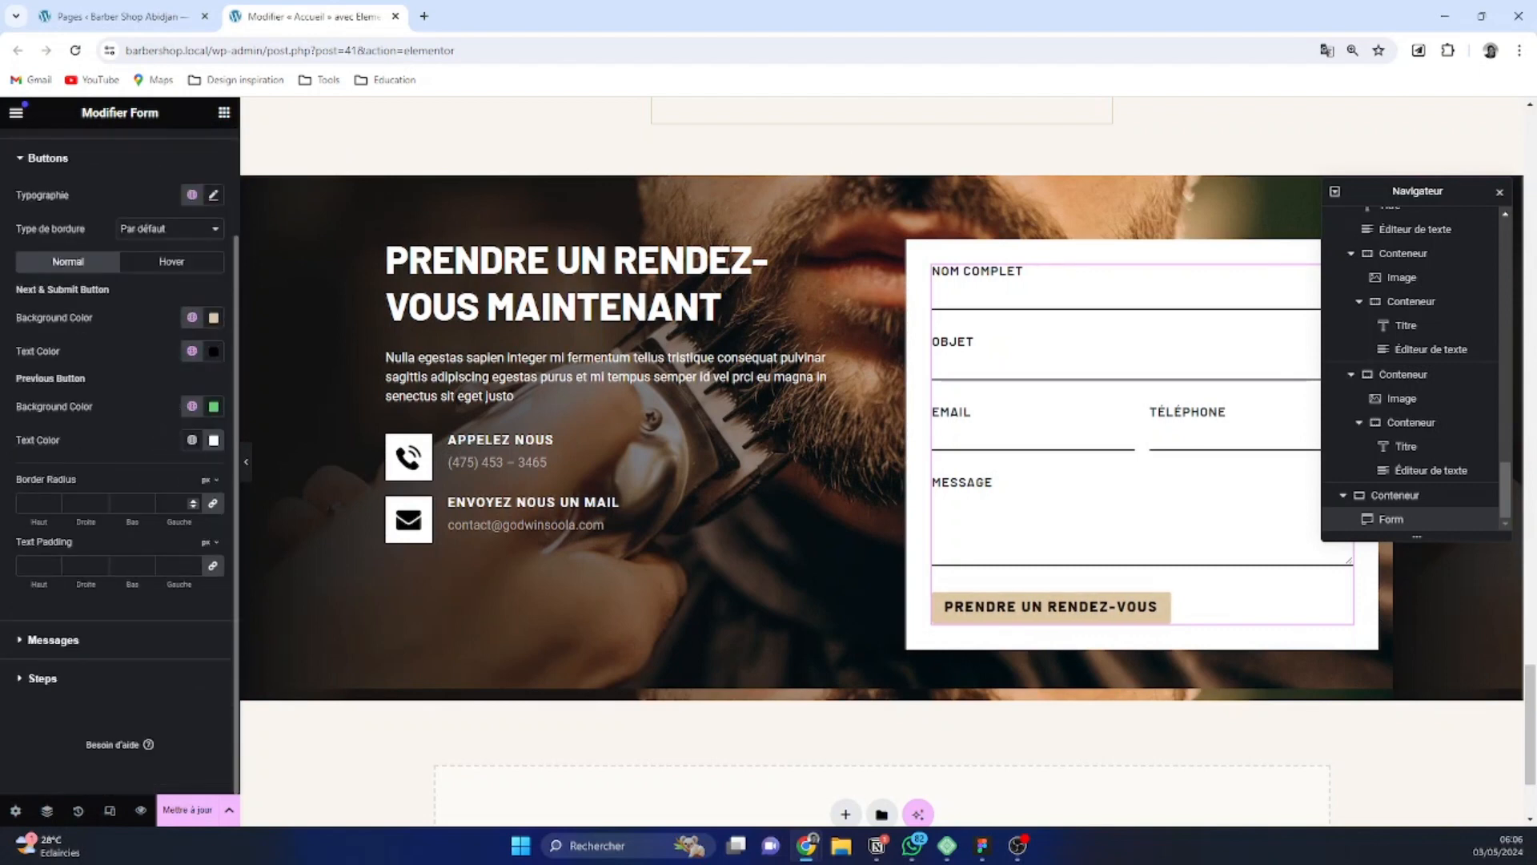
left_click(192, 507)
left_click(213, 544)
left_click(195, 564)
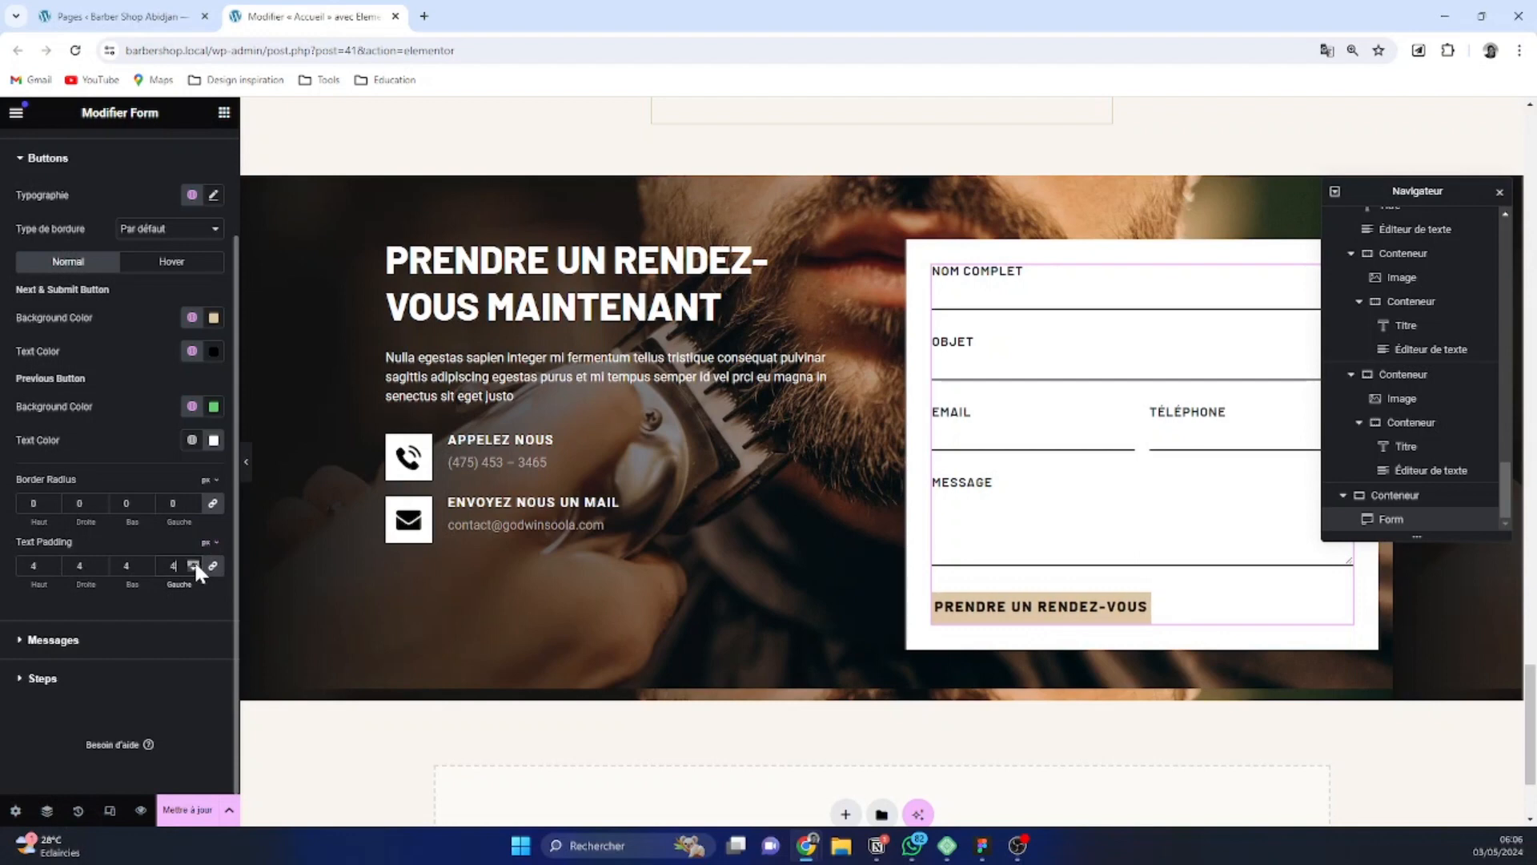
left_click(194, 562)
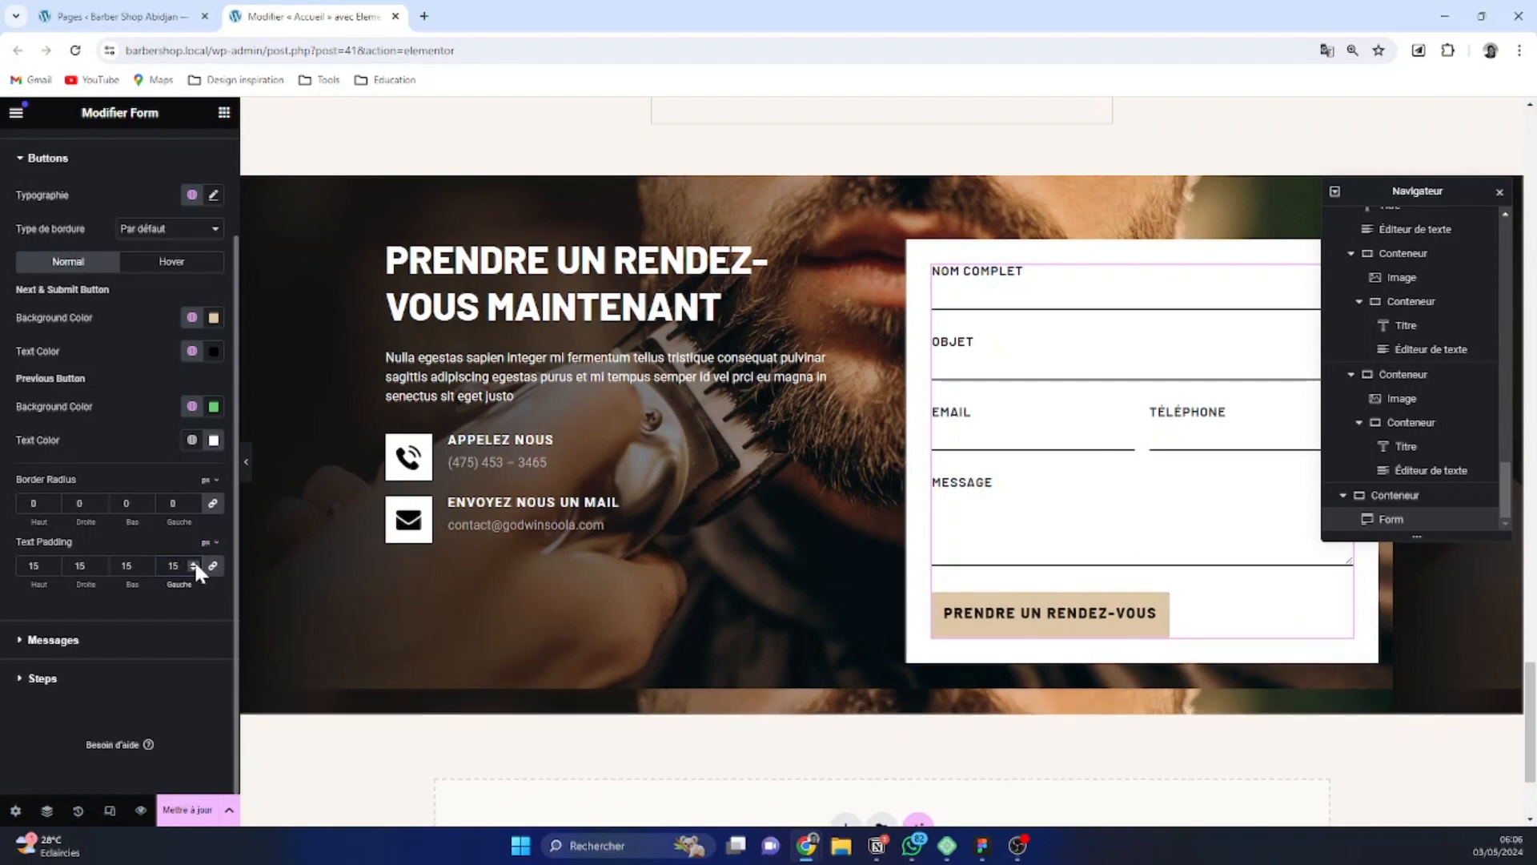
left_click(194, 562)
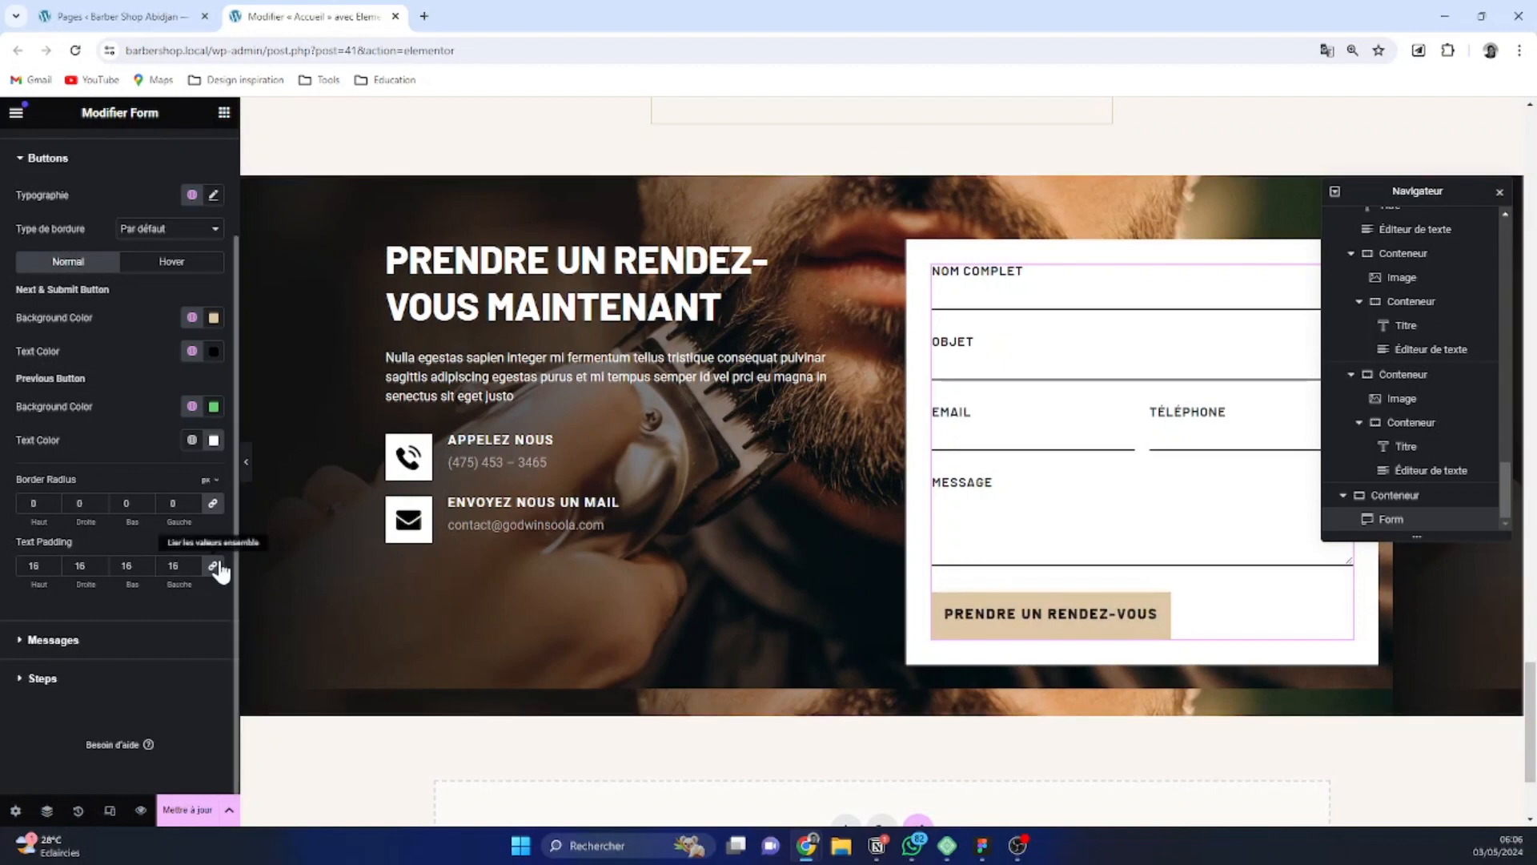
Unlink the form buttons' text padding values and set the top and bottom padding to 10 px
left_click(147, 567)
left_click(147, 568)
left_click(146, 567)
left_click(146, 568)
left_click(147, 567)
key("Down")
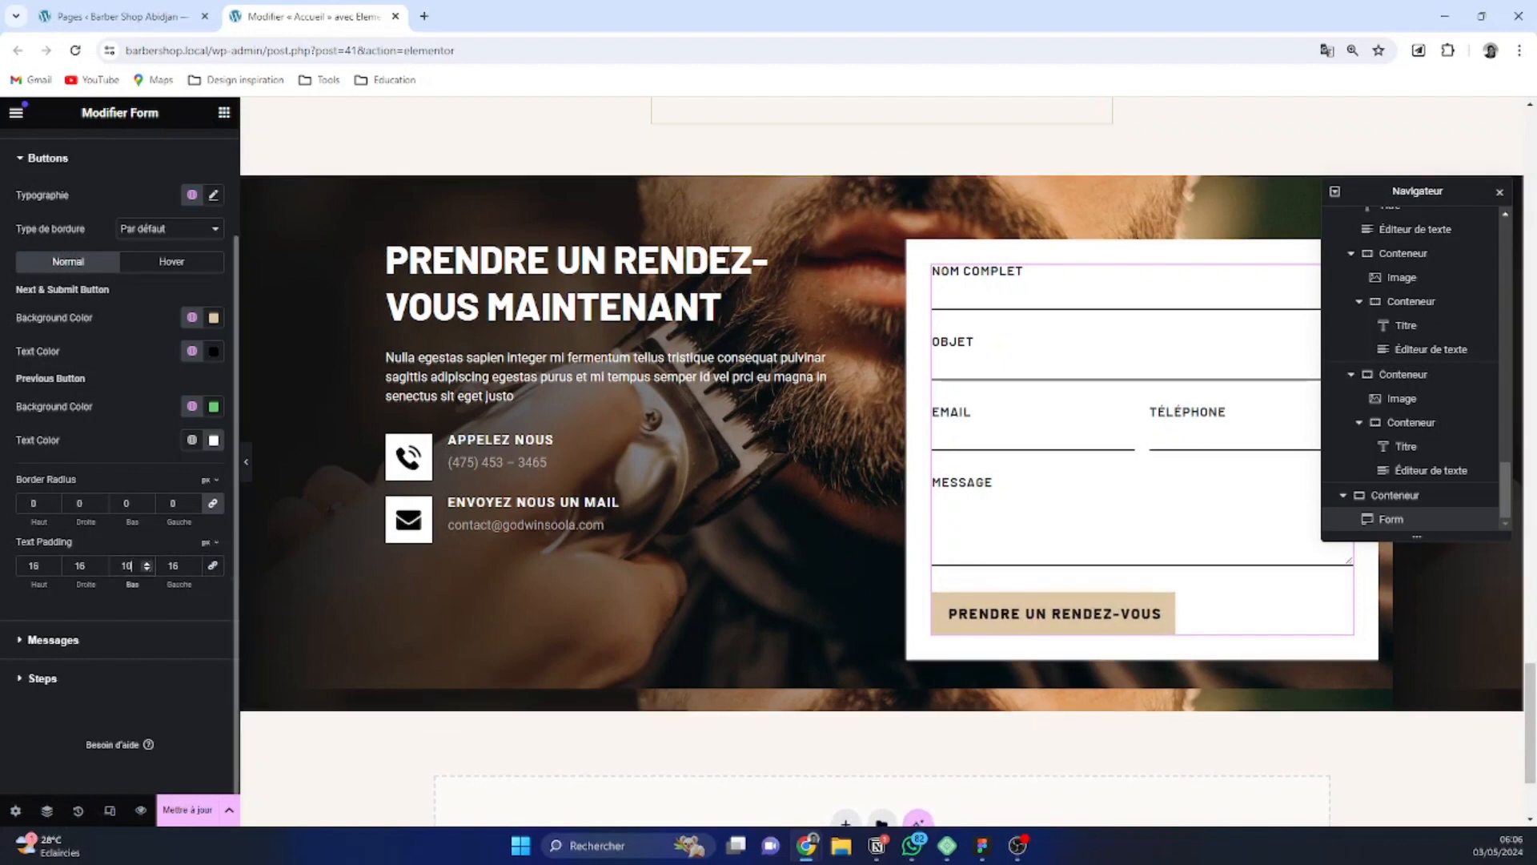
left_click(145, 561)
left_click(146, 565)
left_click(54, 567)
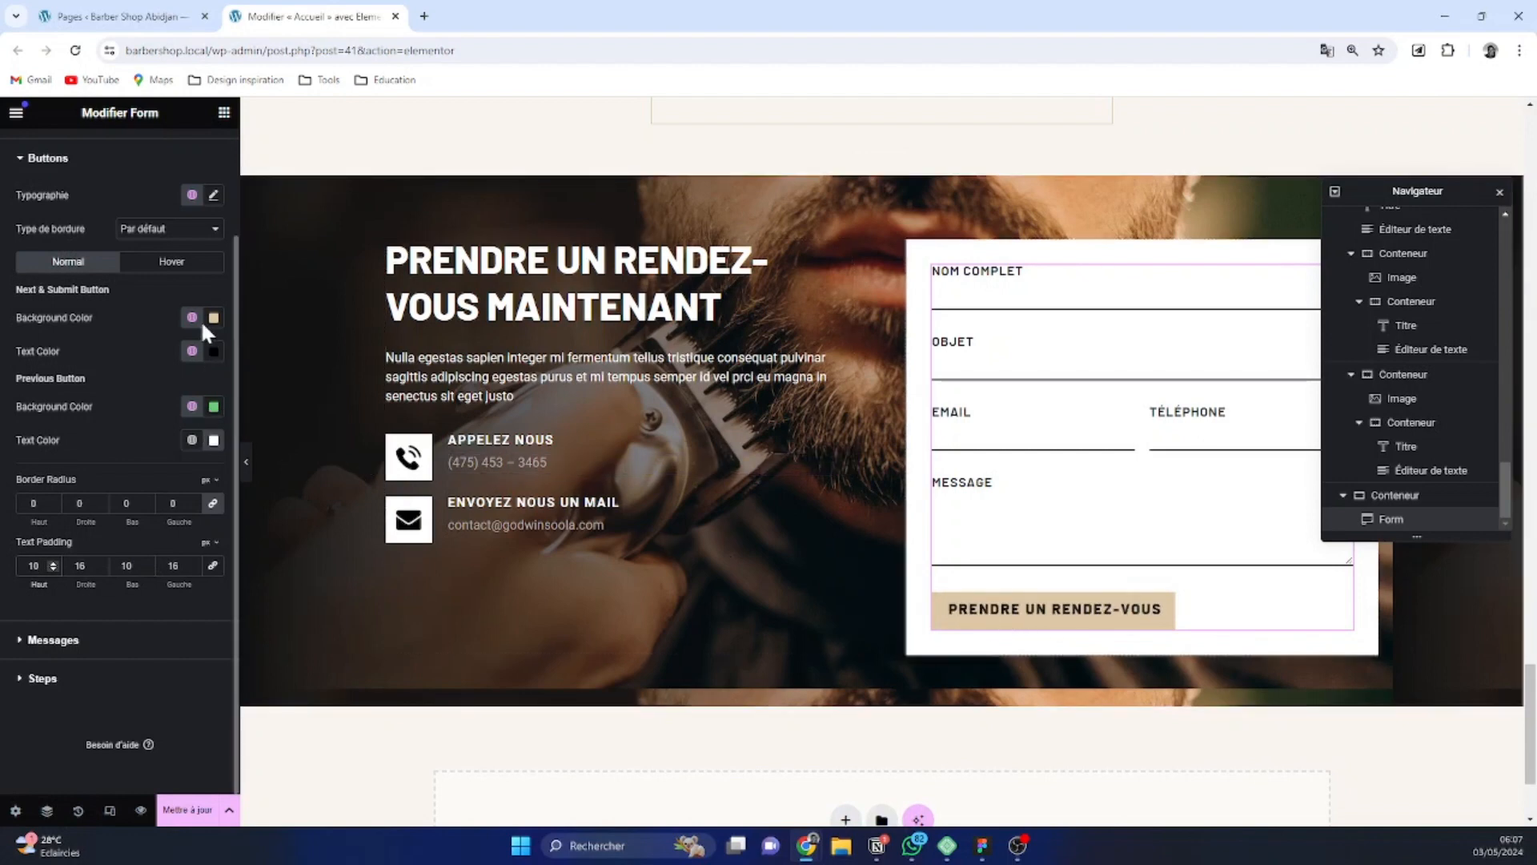
Set the form buttons' typography to a line height of 18 px and a letter spacing of 1.5 px
left_click(213, 194)
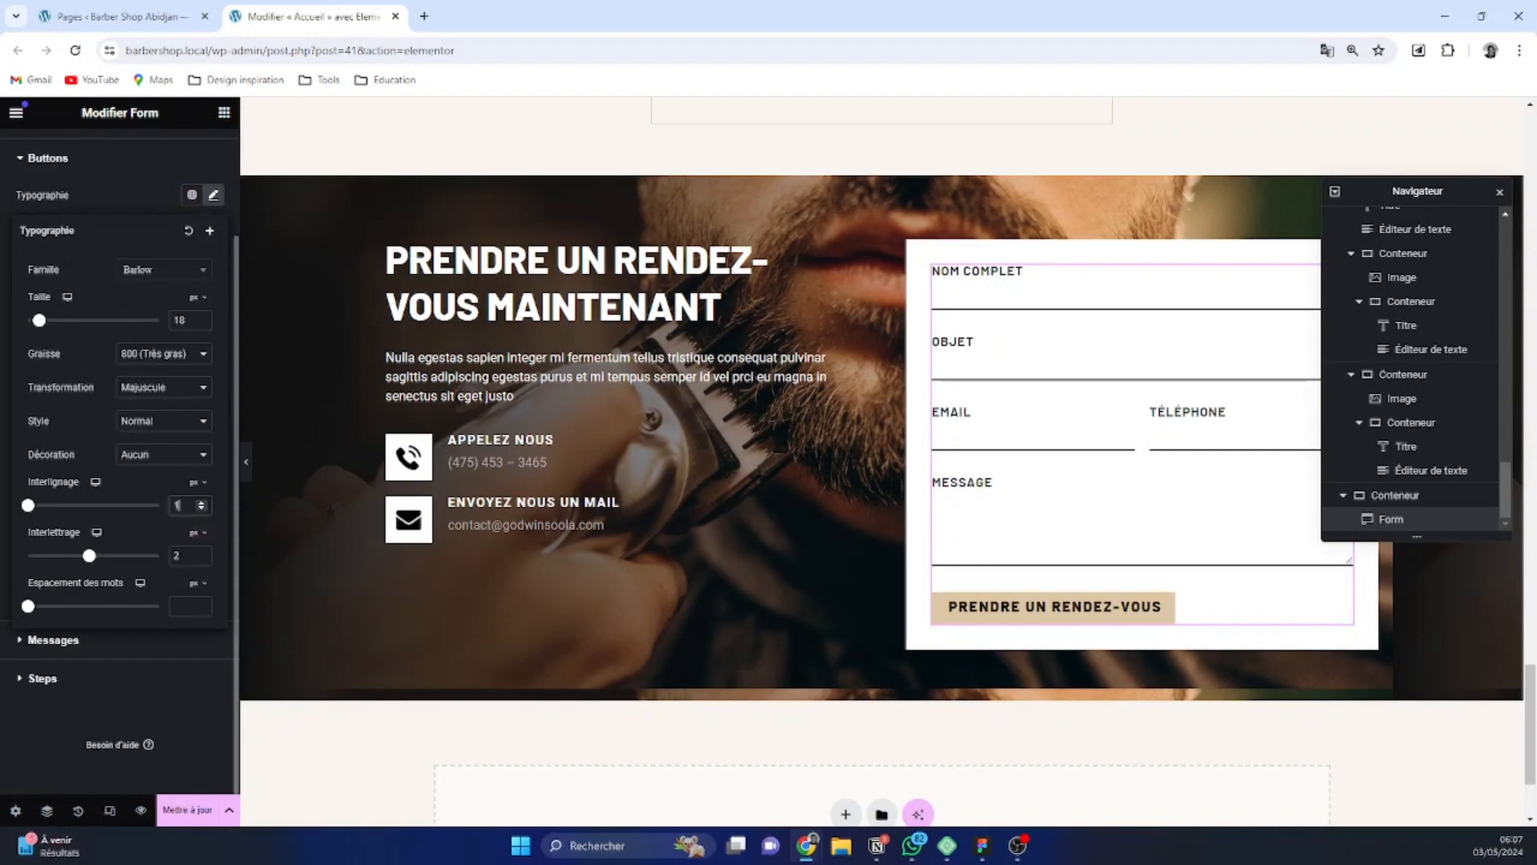
type("8")
left_click(178, 555)
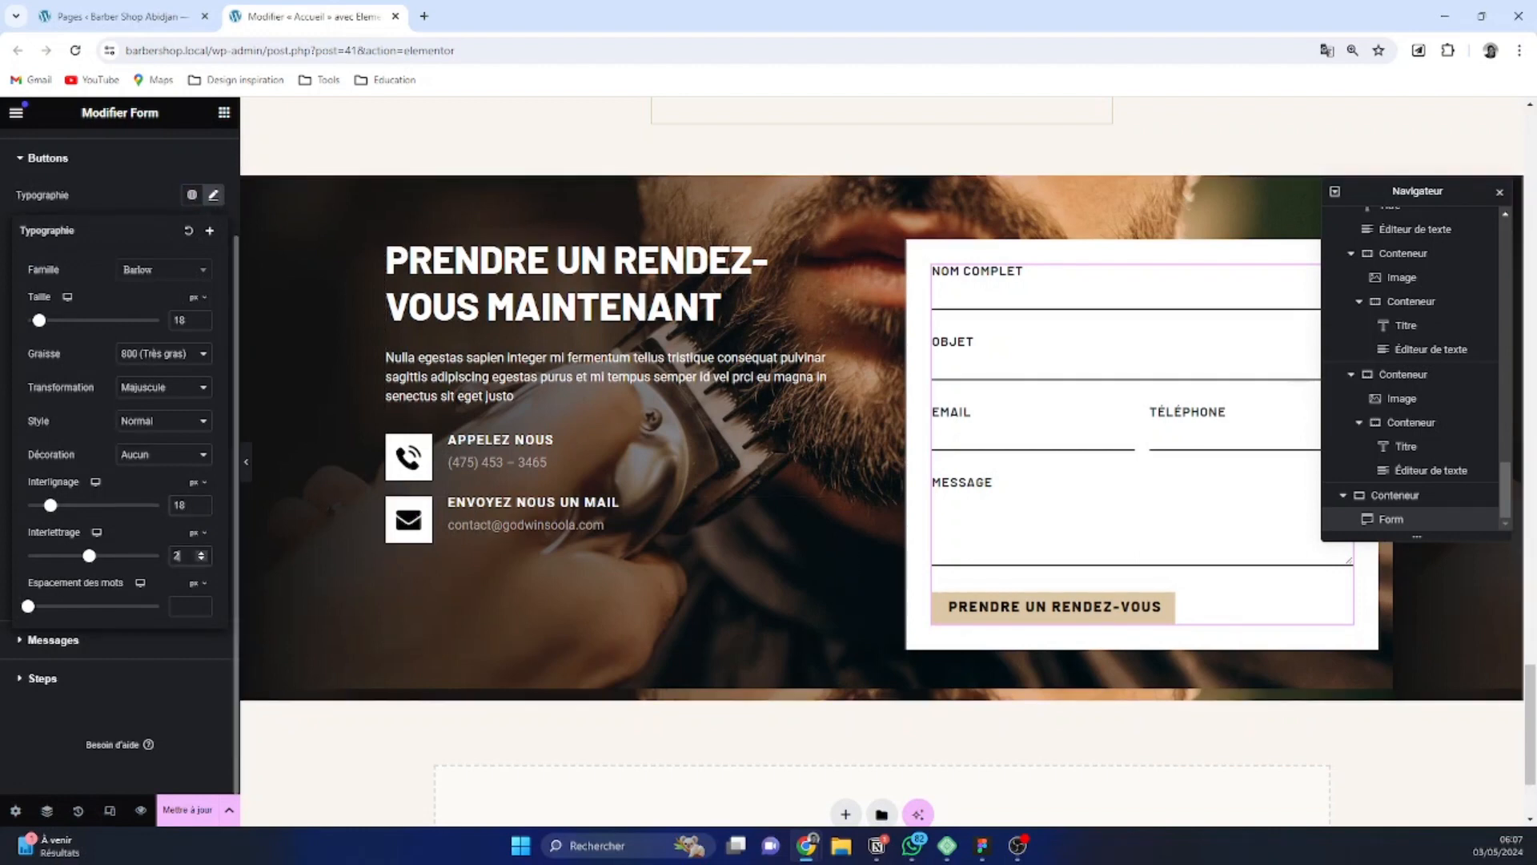
key("BackSpace")
type("1")
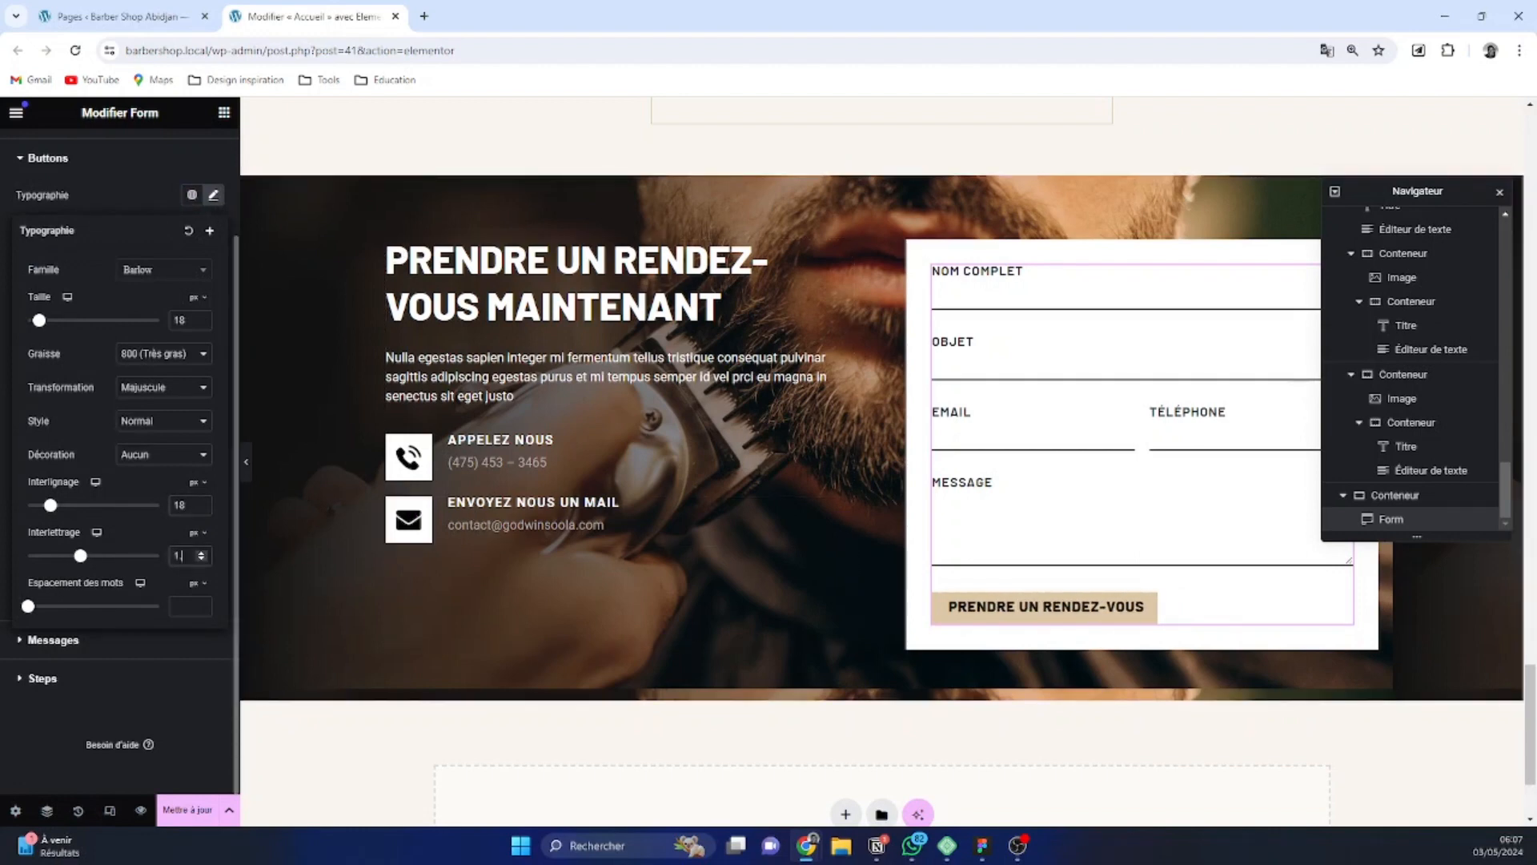
type(".5")
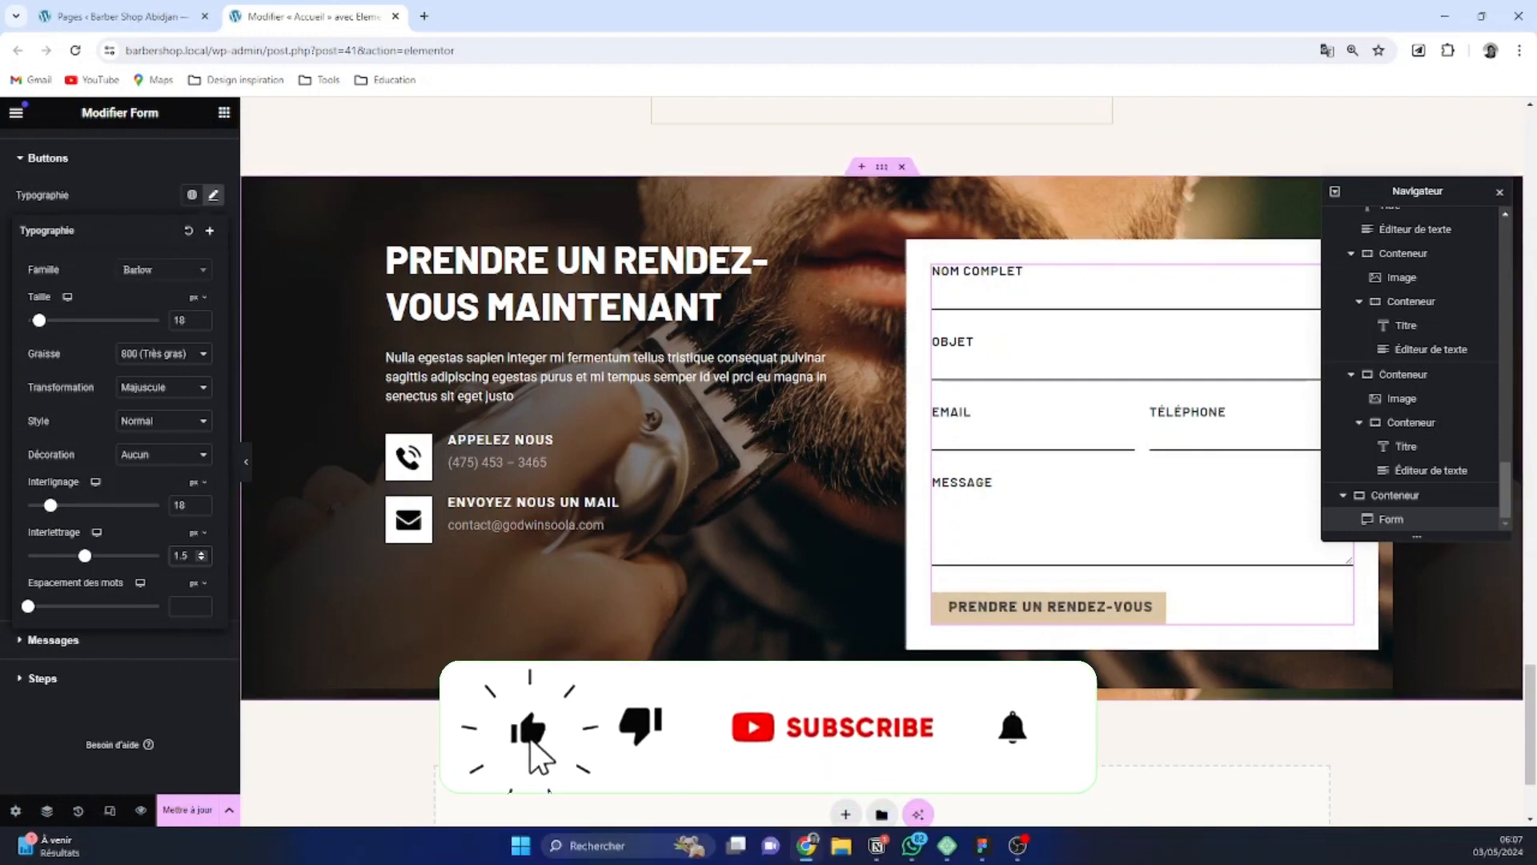
left_click(165, 687)
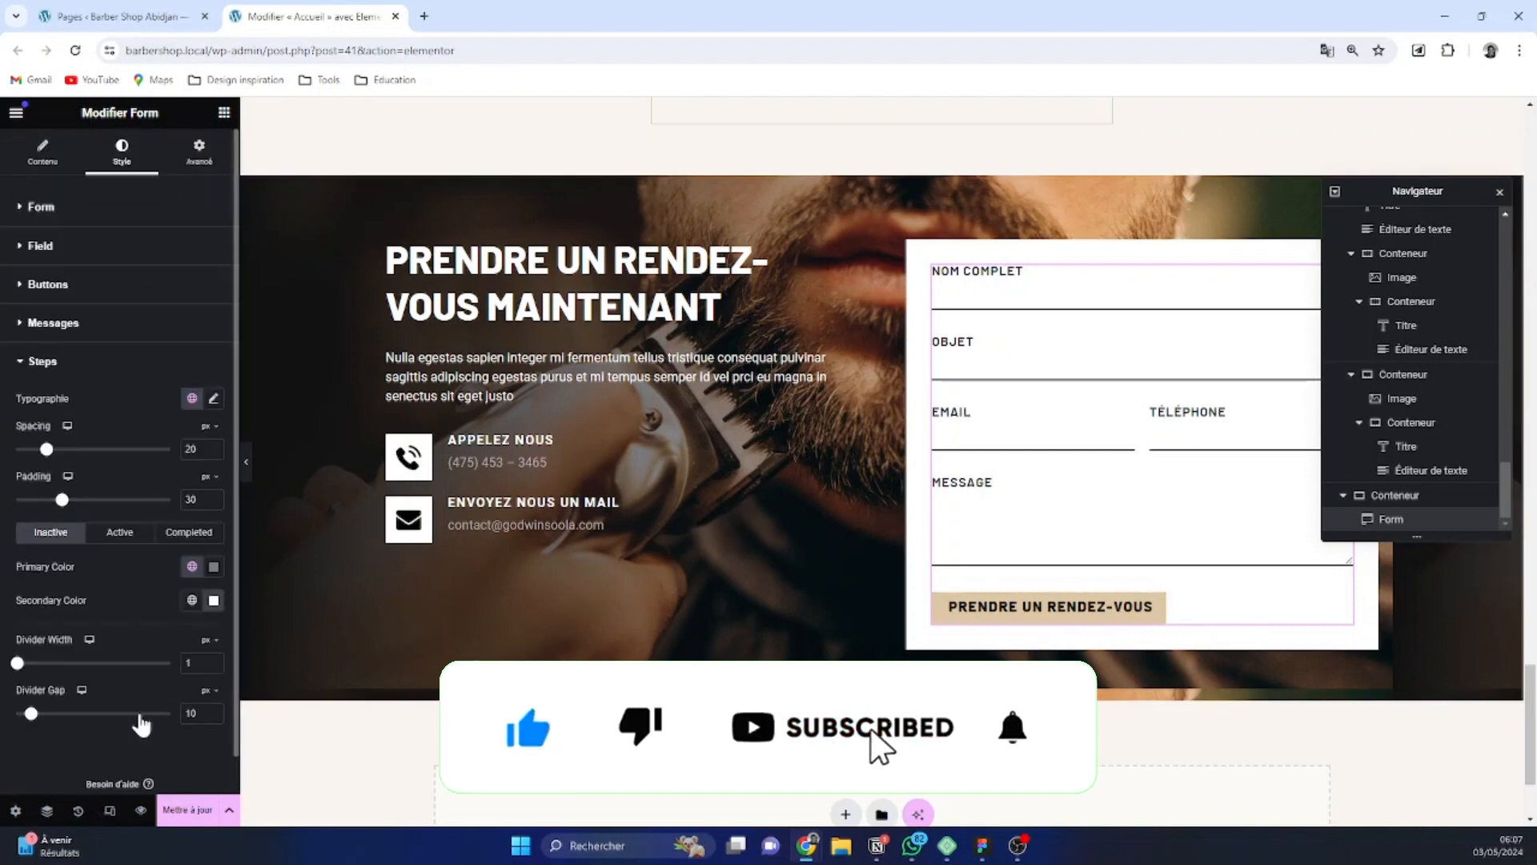
scroll(1132, 531, "down", 1)
scroll(1110, 508, "up", 3)
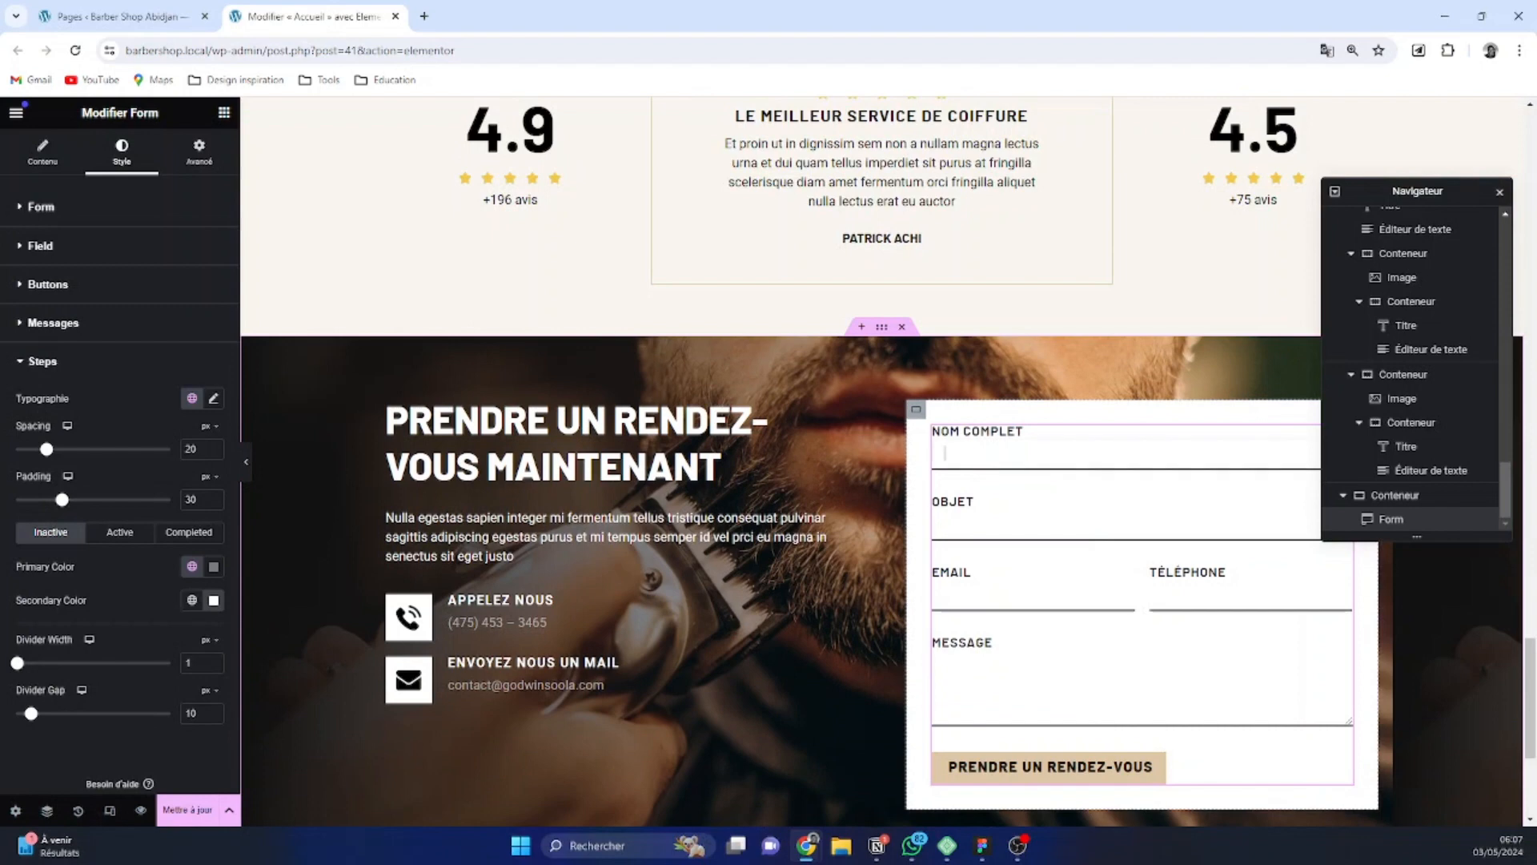
Reduce the width of the white container around the appointment form to 35%
left_click(916, 410)
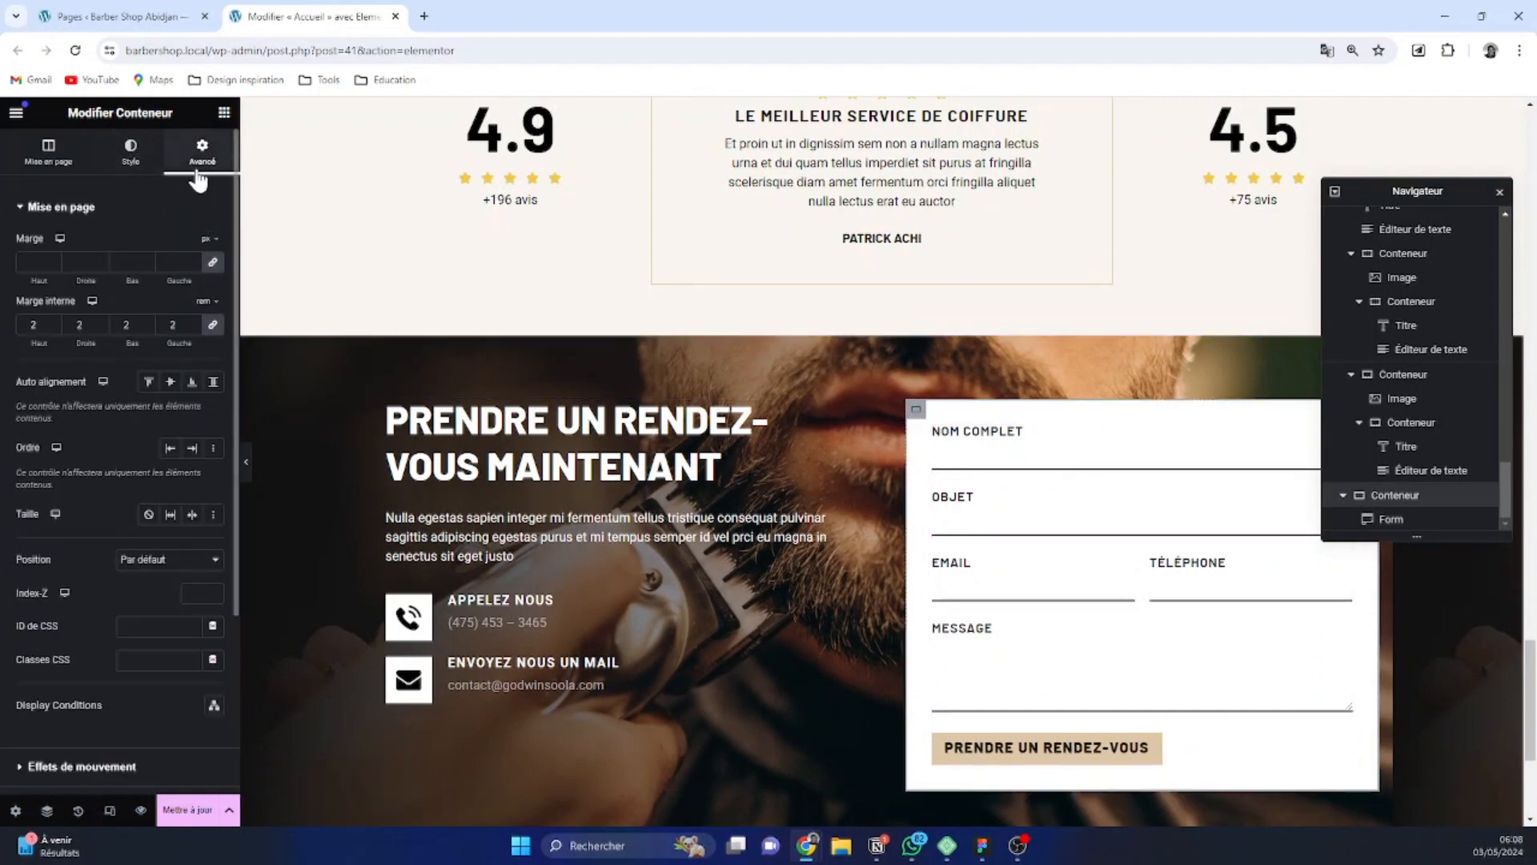
left_click(48, 152)
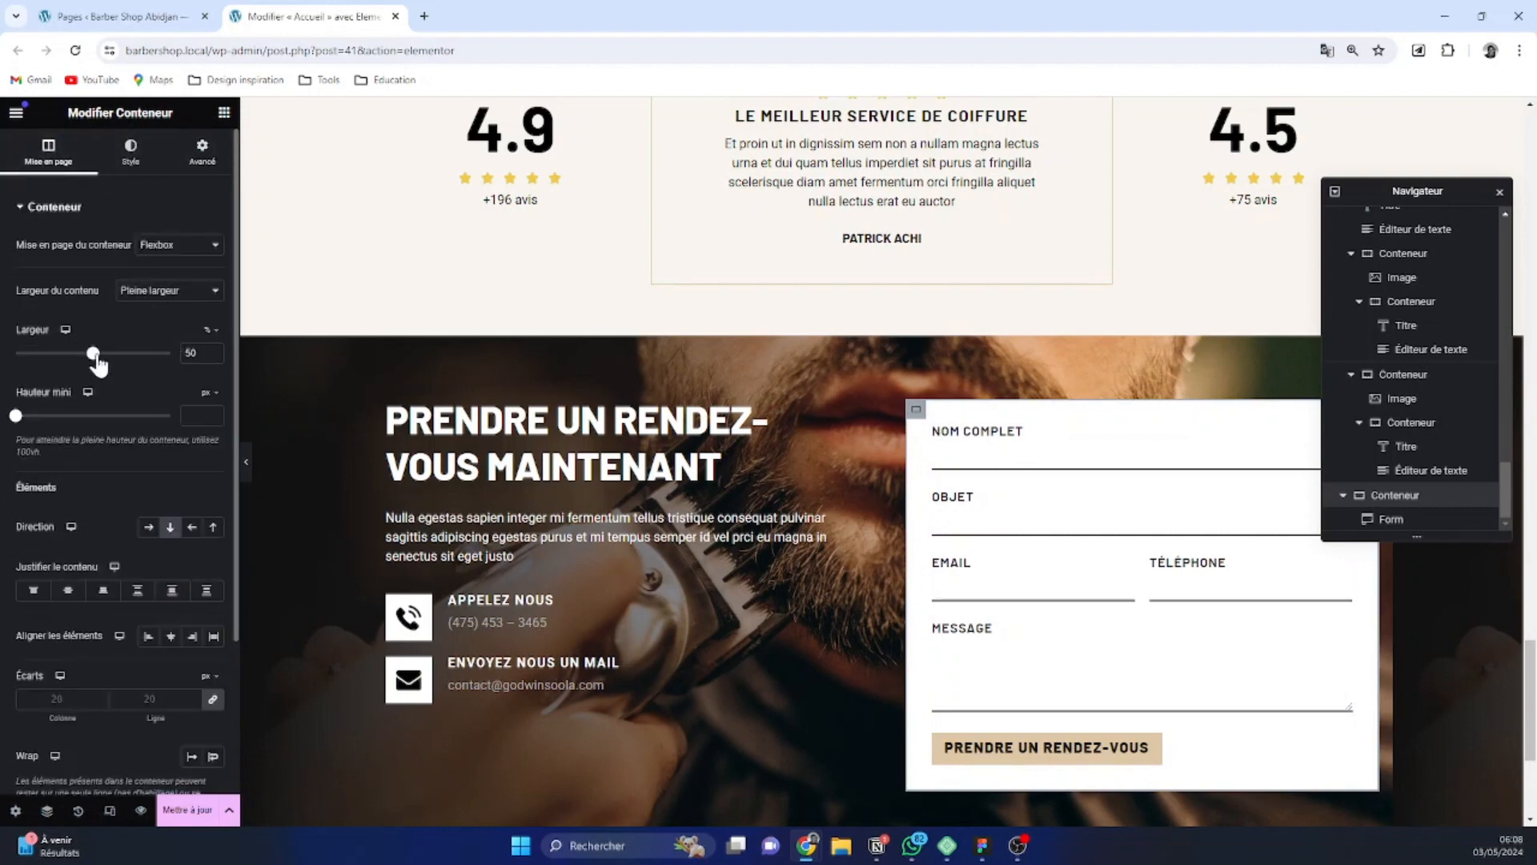
left_click_drag(95, 356, 75, 356)
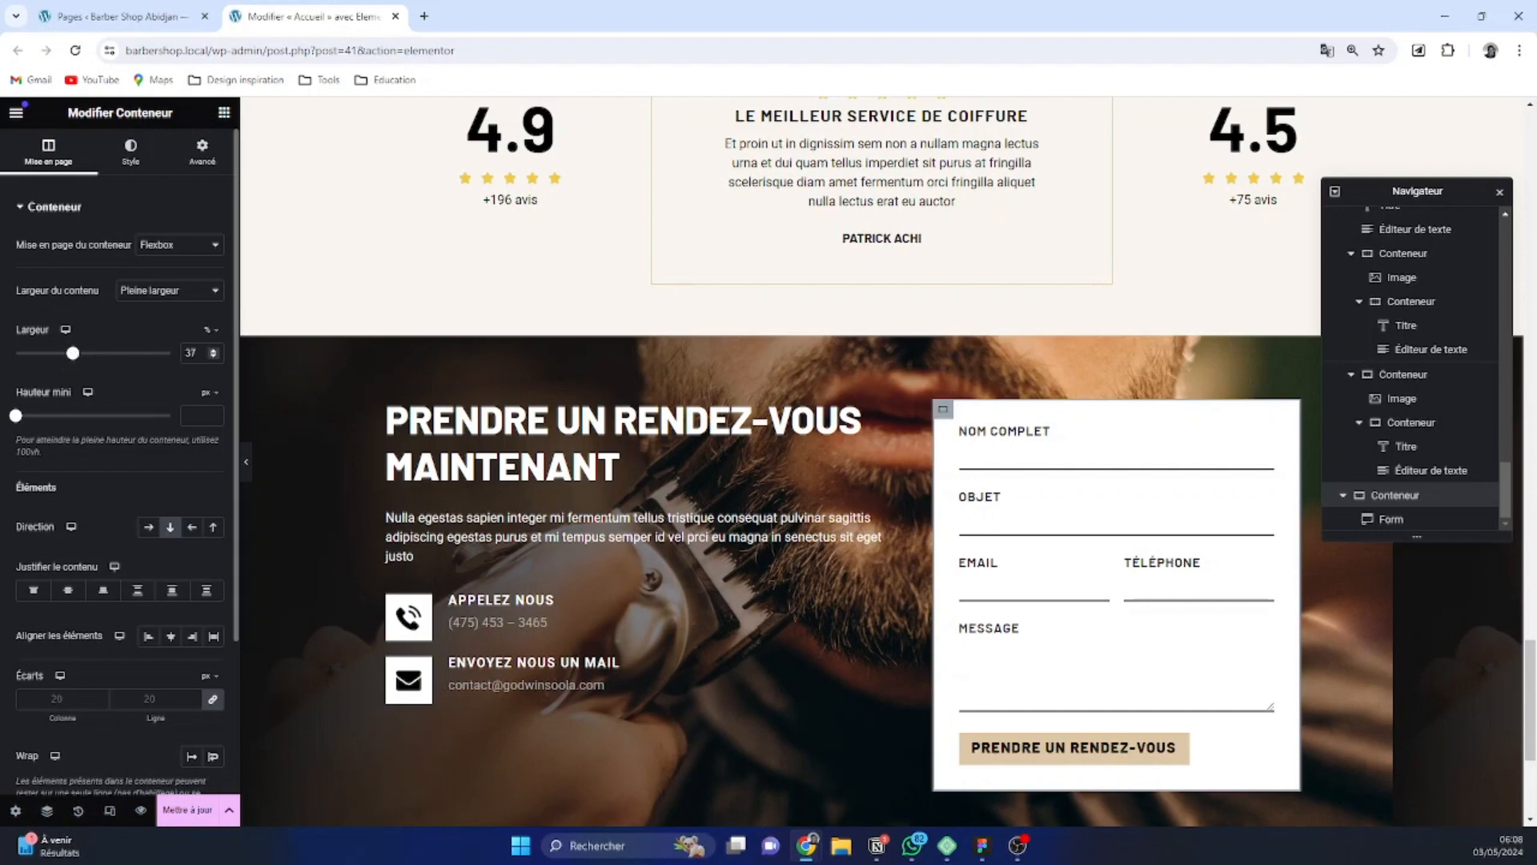
left_click(213, 356)
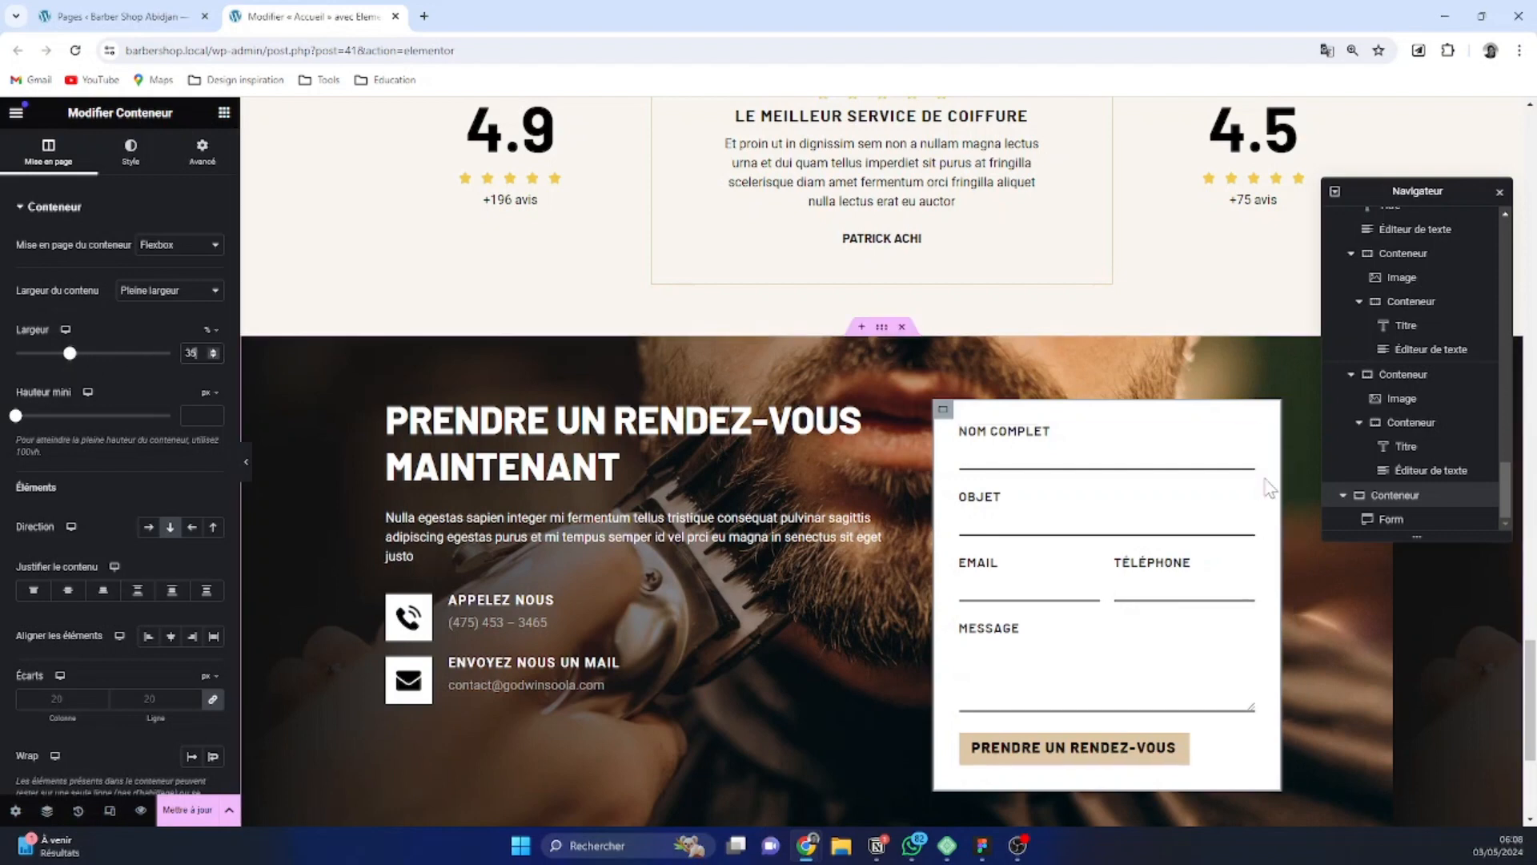
Set the appointment section's background image to no repeat (Aucune répétition) with the display size Couvrir
scroll(1265, 516, "down", 2)
scroll(1265, 522, "up", 2)
scroll(1404, 636, "up", 4)
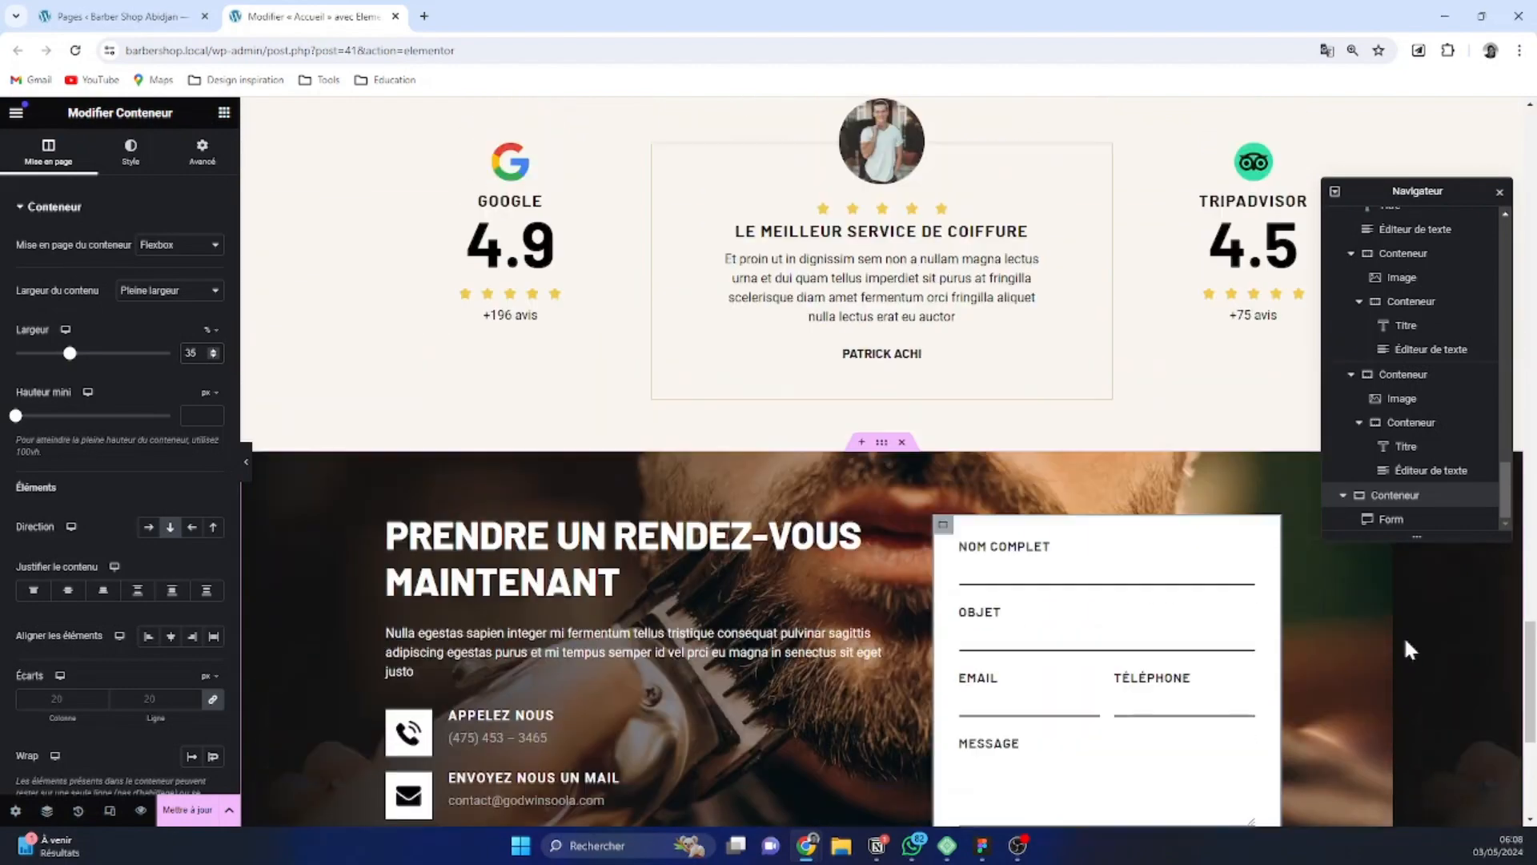
scroll(1411, 726, "down", 2)
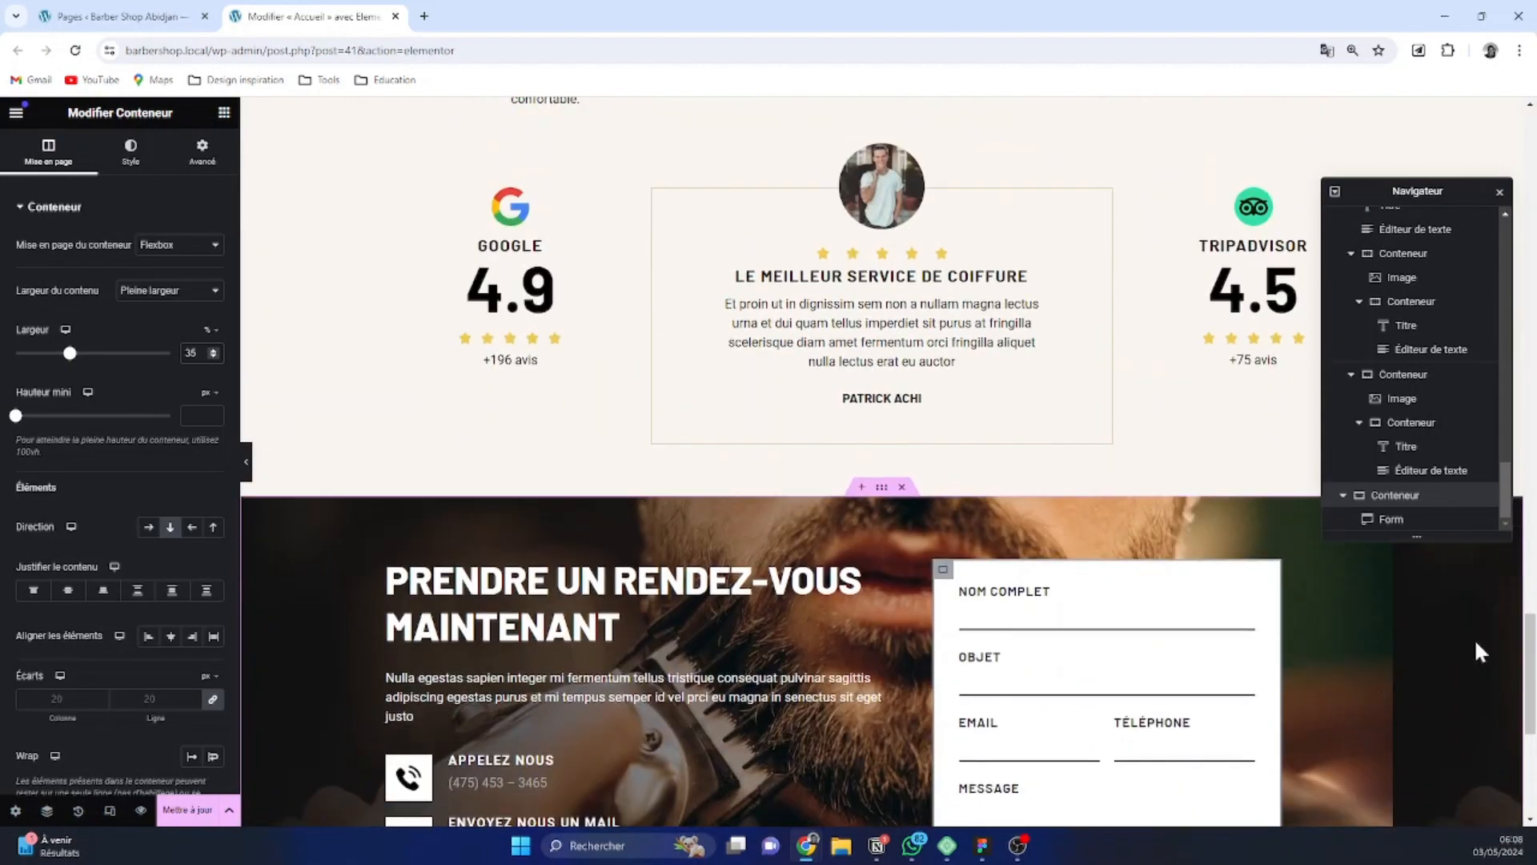
scroll(1402, 677, "down", 1)
scroll(1430, 695, "down", 2)
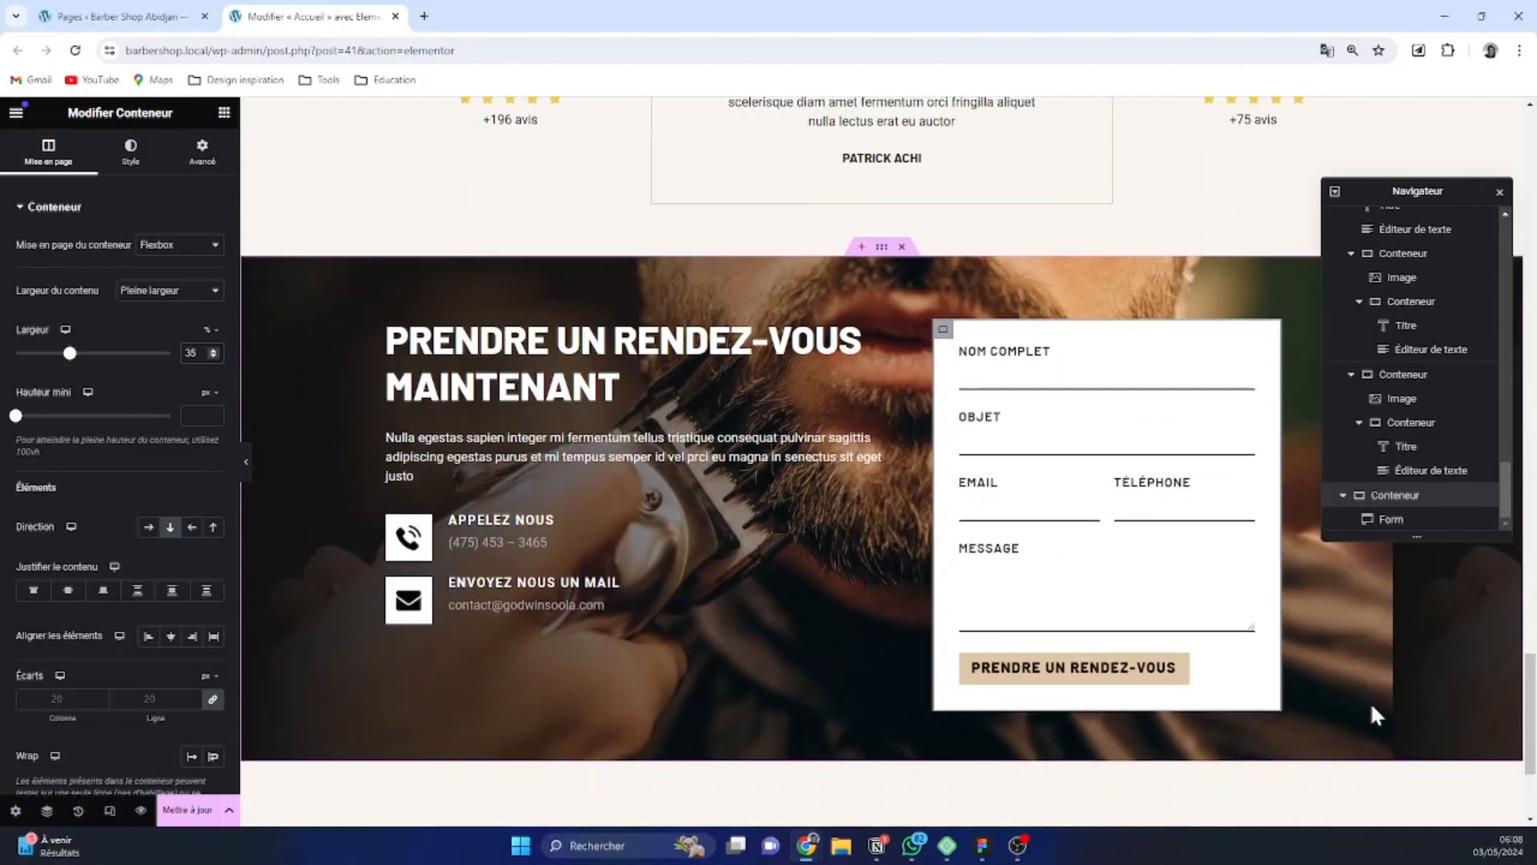
scroll(1419, 696, "up", 3)
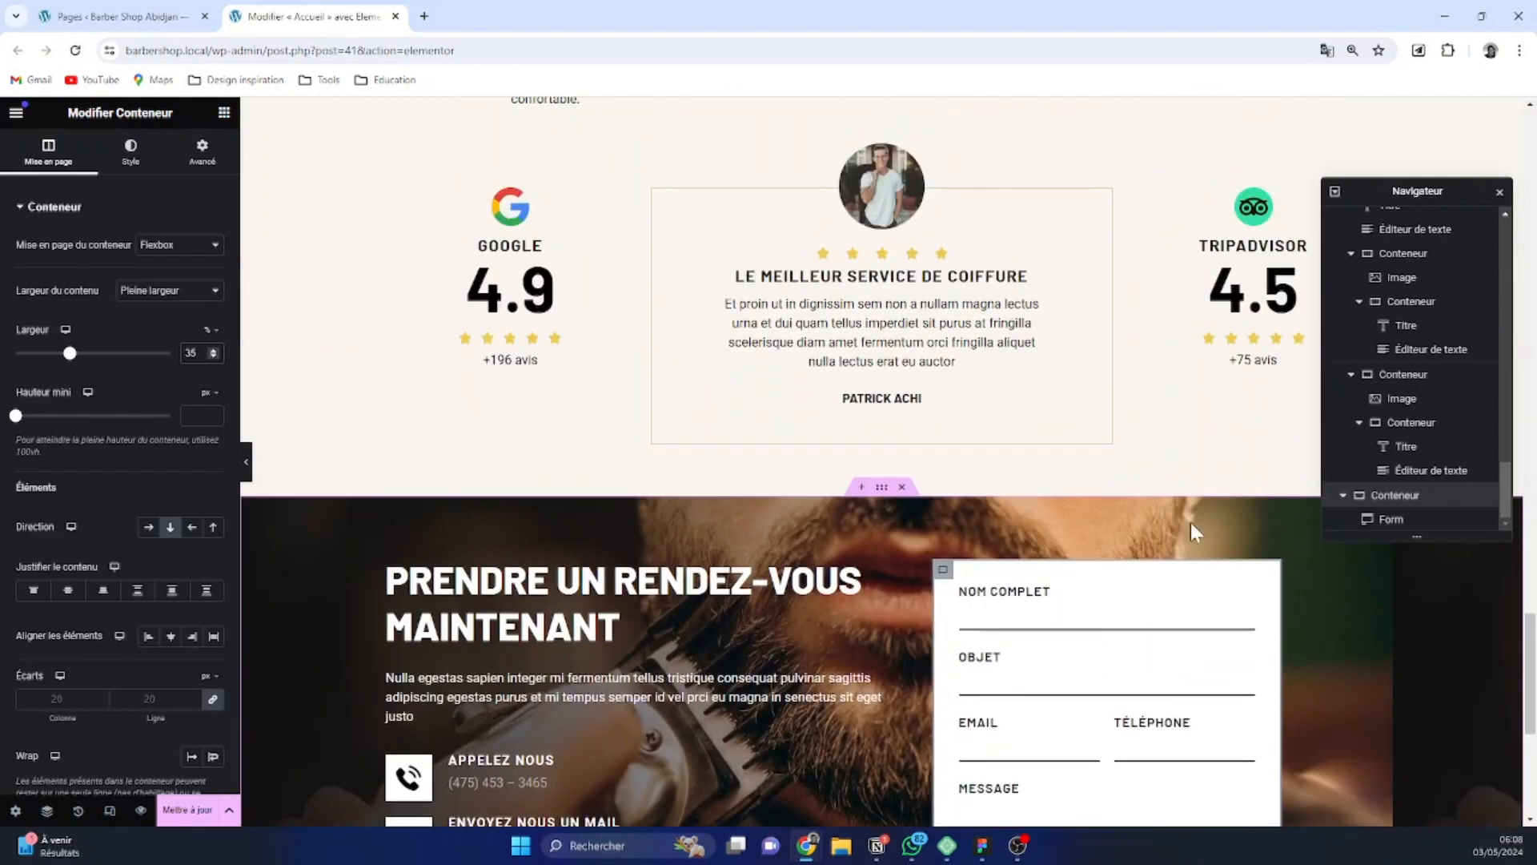
left_click(879, 490)
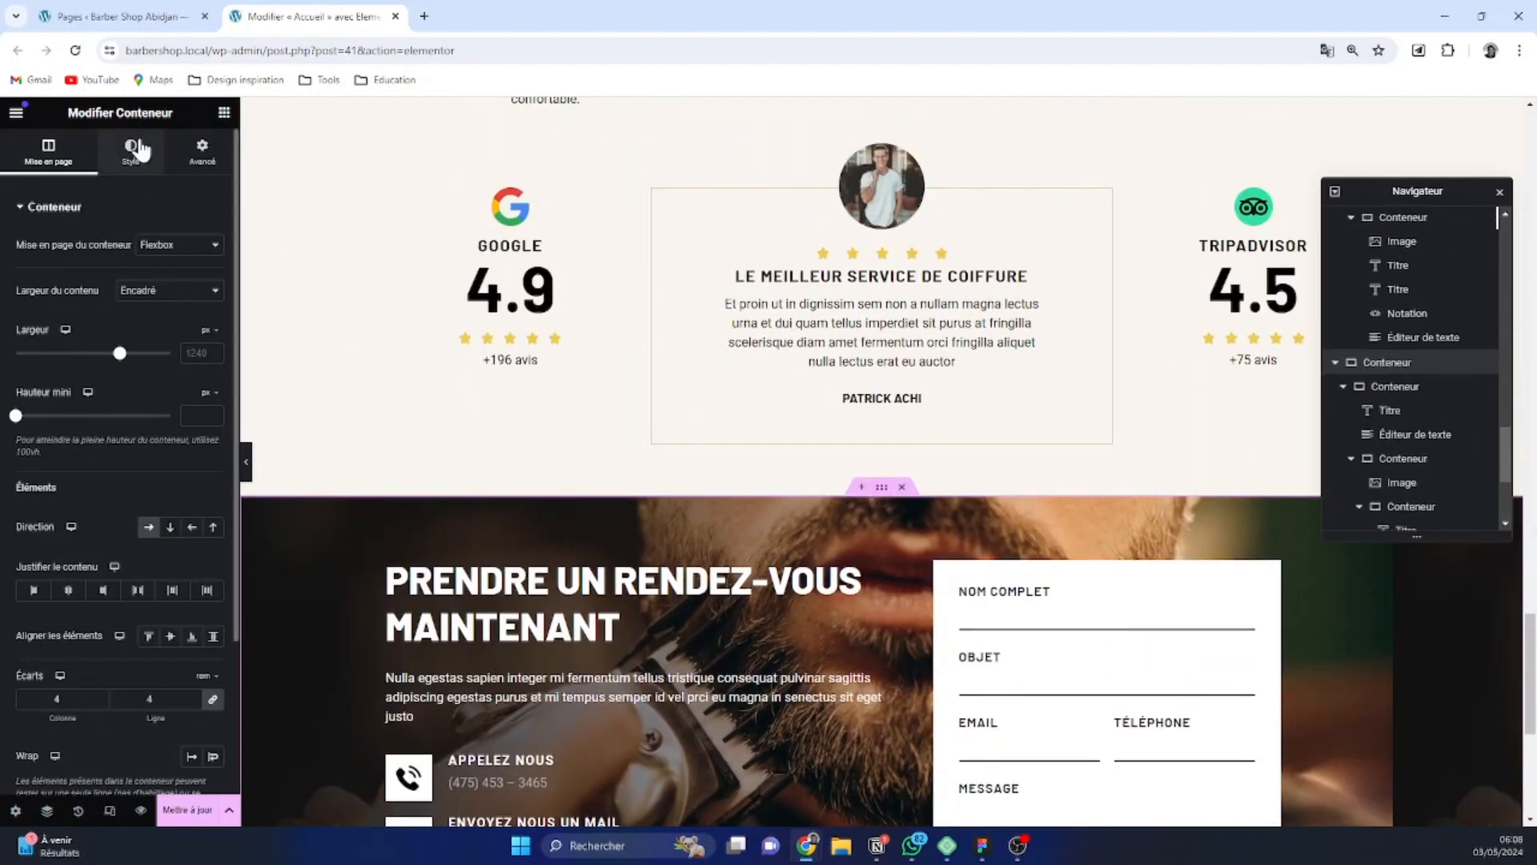
left_click(131, 152)
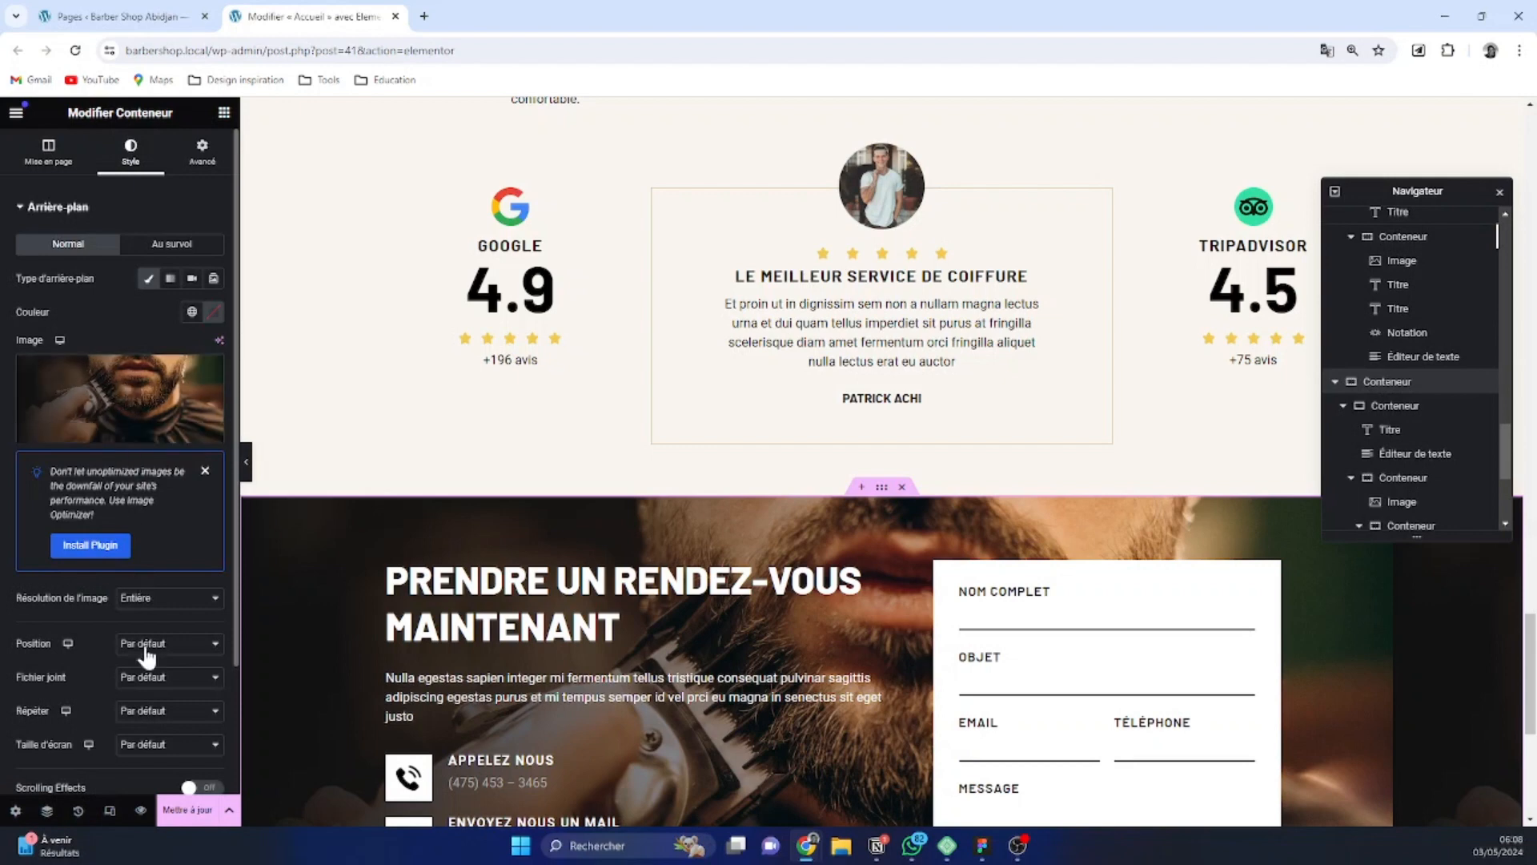
scroll(152, 686, "down", 1)
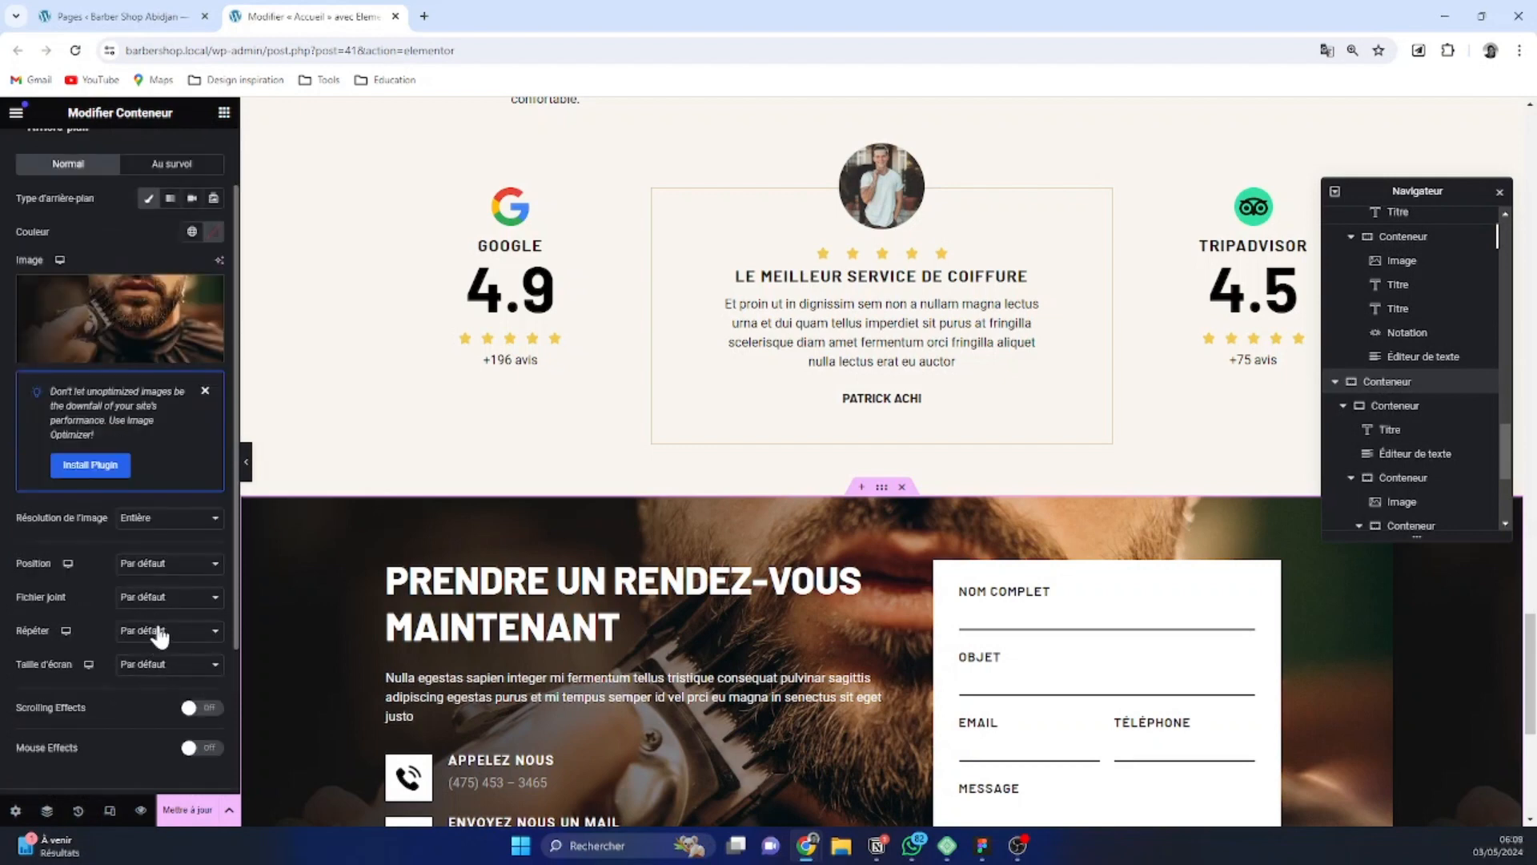
left_click(159, 628)
left_click(162, 661)
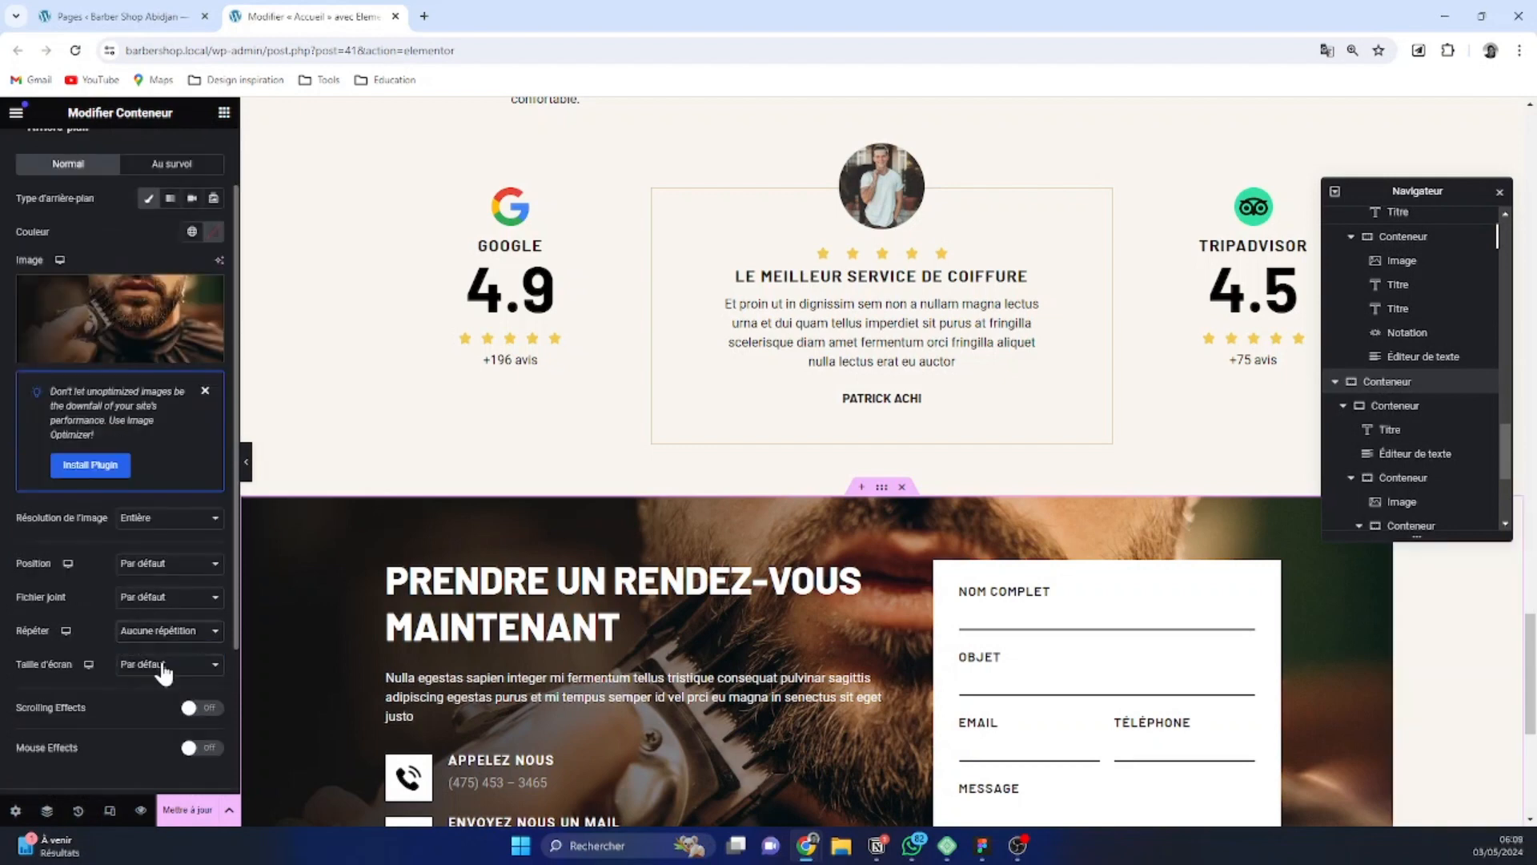
left_click(162, 665)
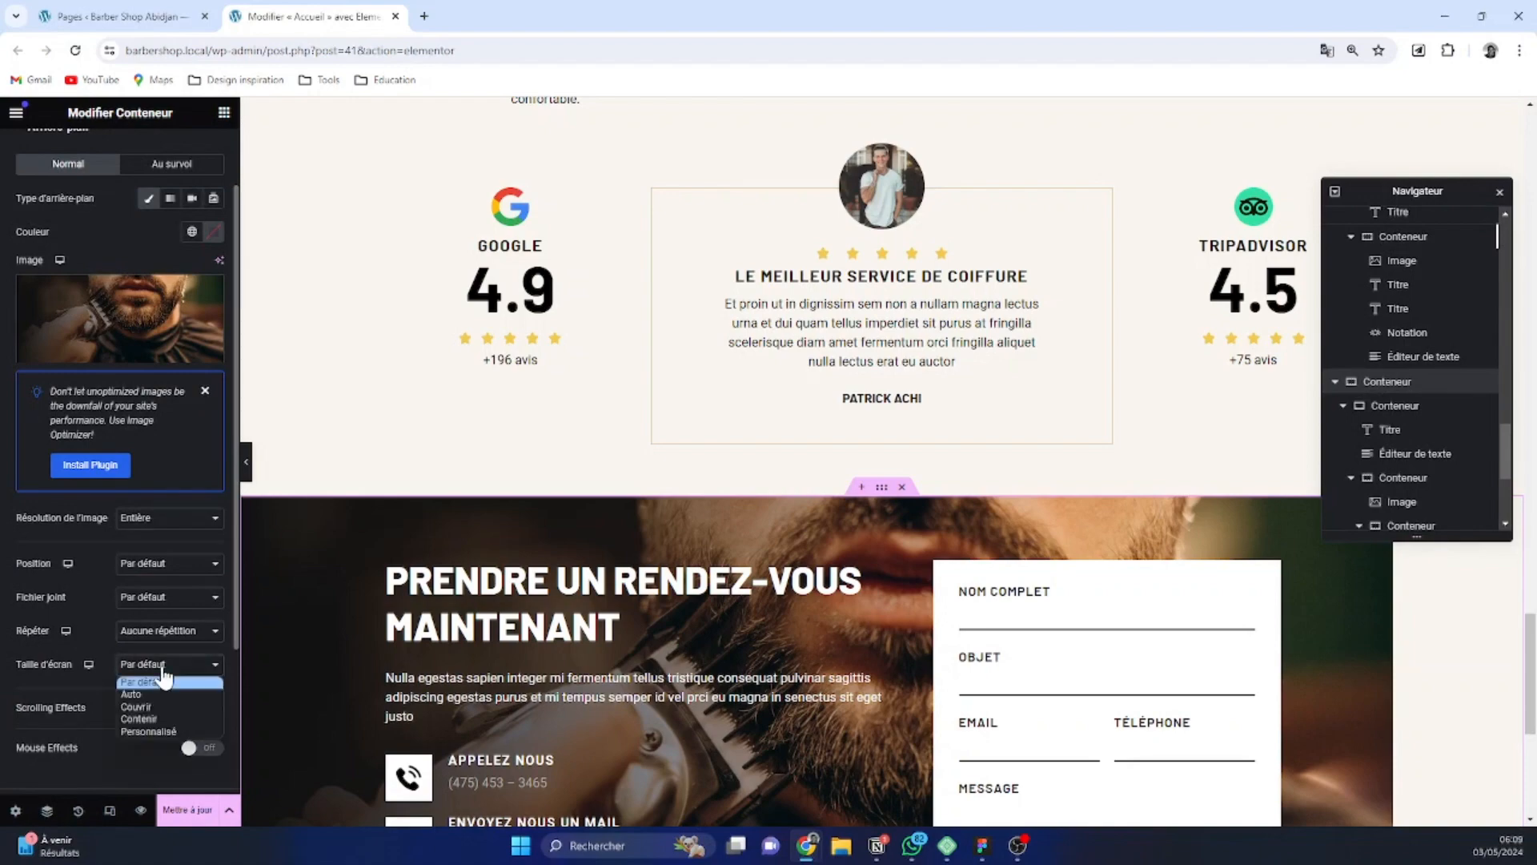
left_click(164, 703)
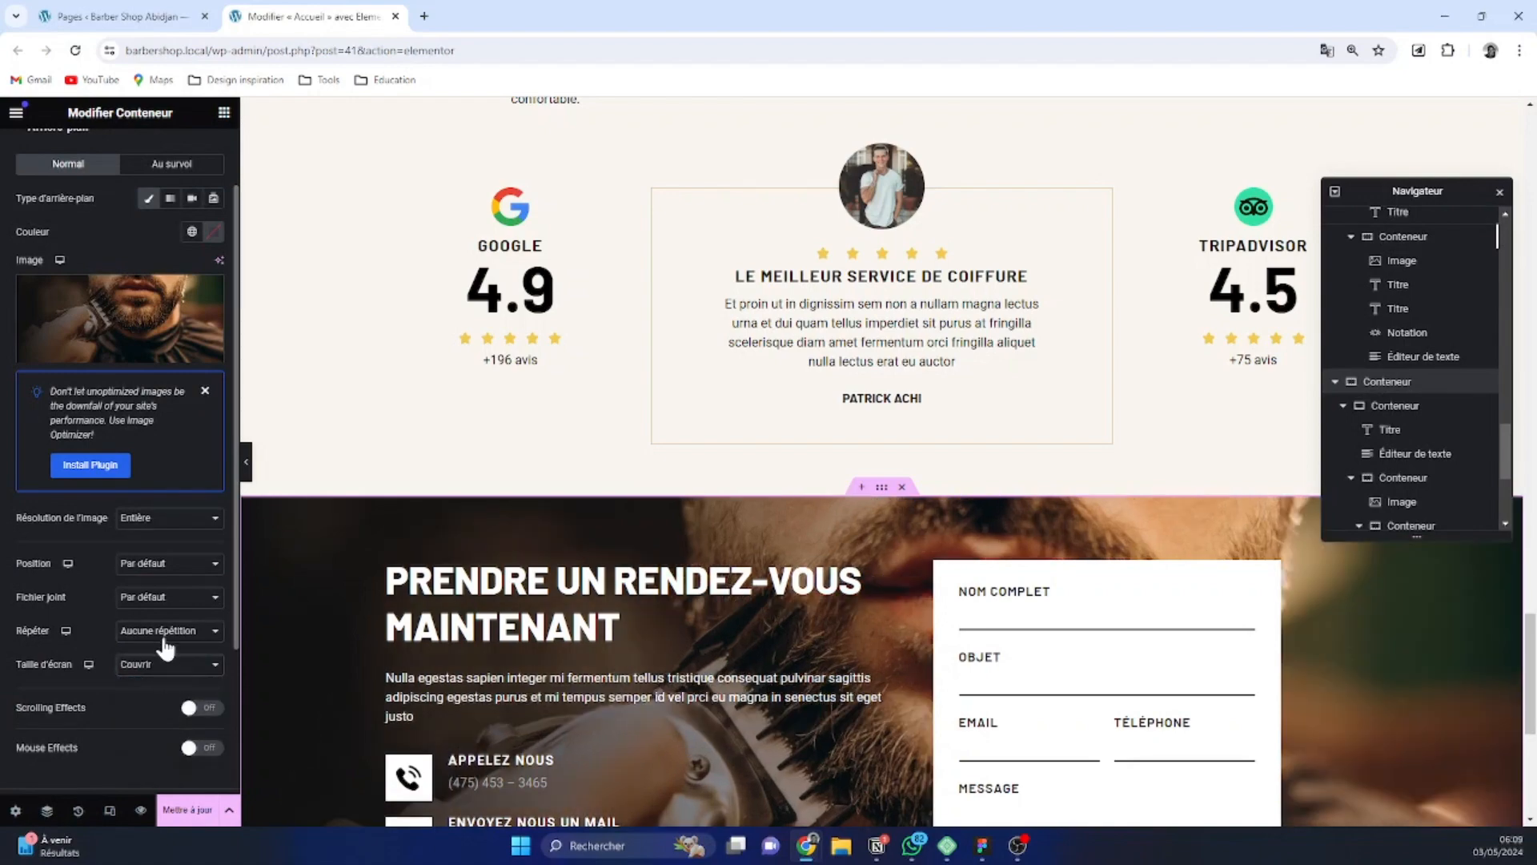
Justify the appointment section's content with space between, so the text and form sit at opposite edges
scroll(388, 521, "down", 4)
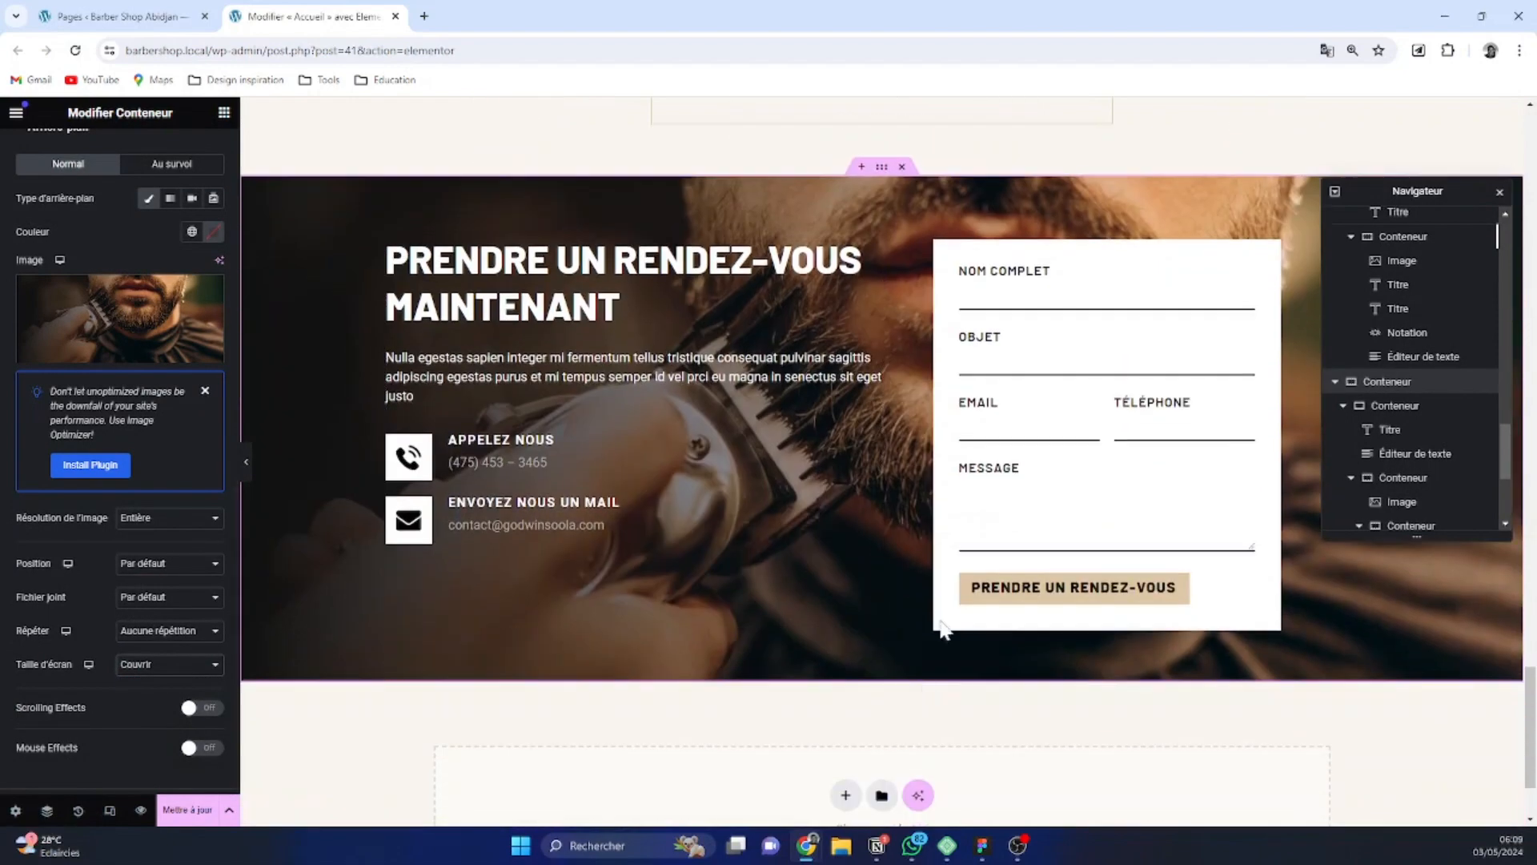
scroll(1449, 655, "up", 6)
scroll(1438, 663, "down", 5)
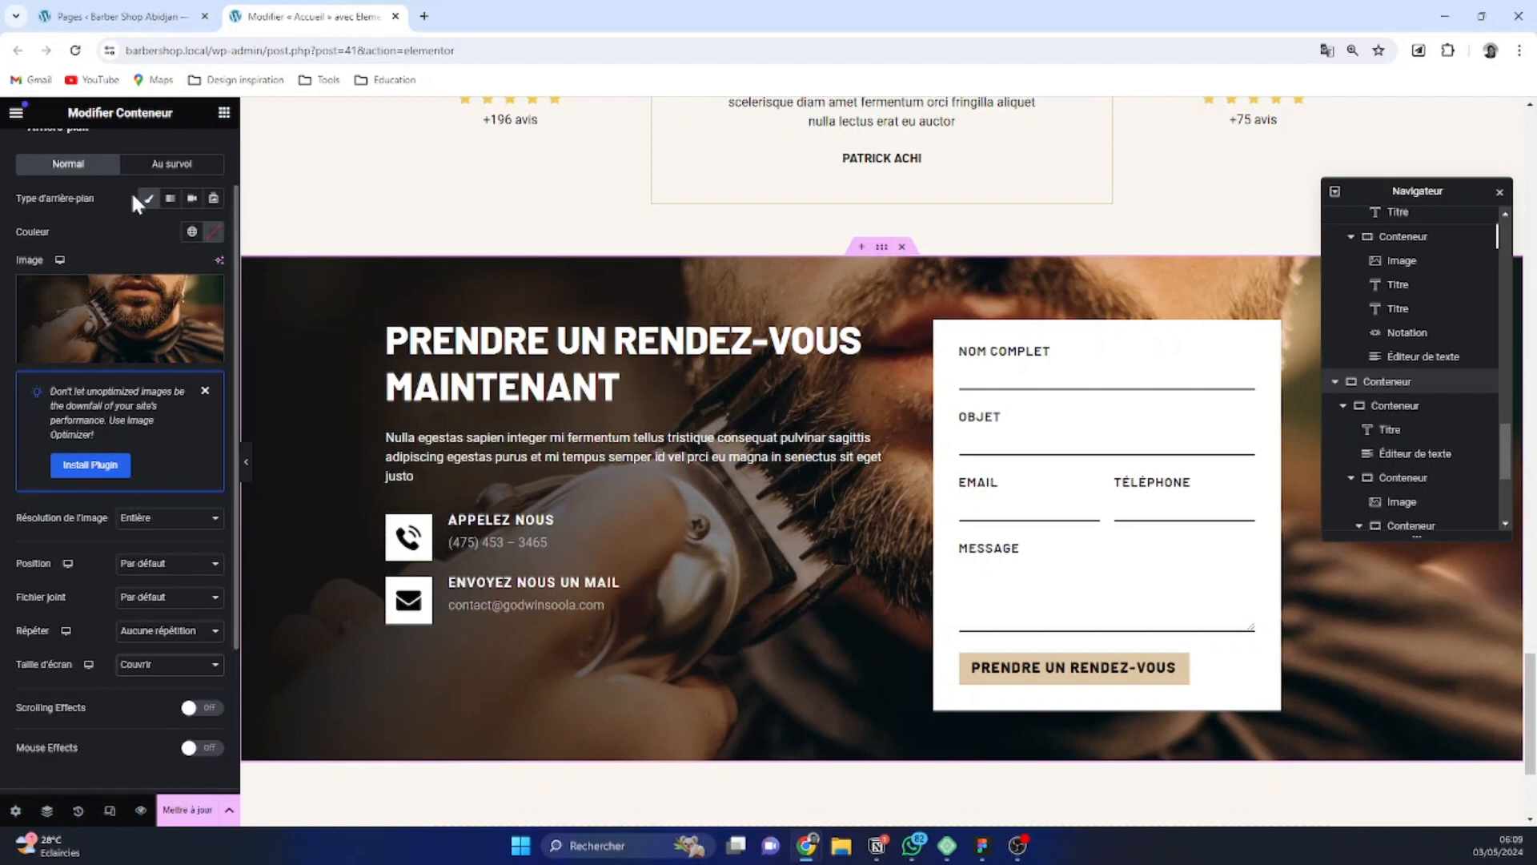
scroll(74, 171, "up", 2)
left_click(48, 152)
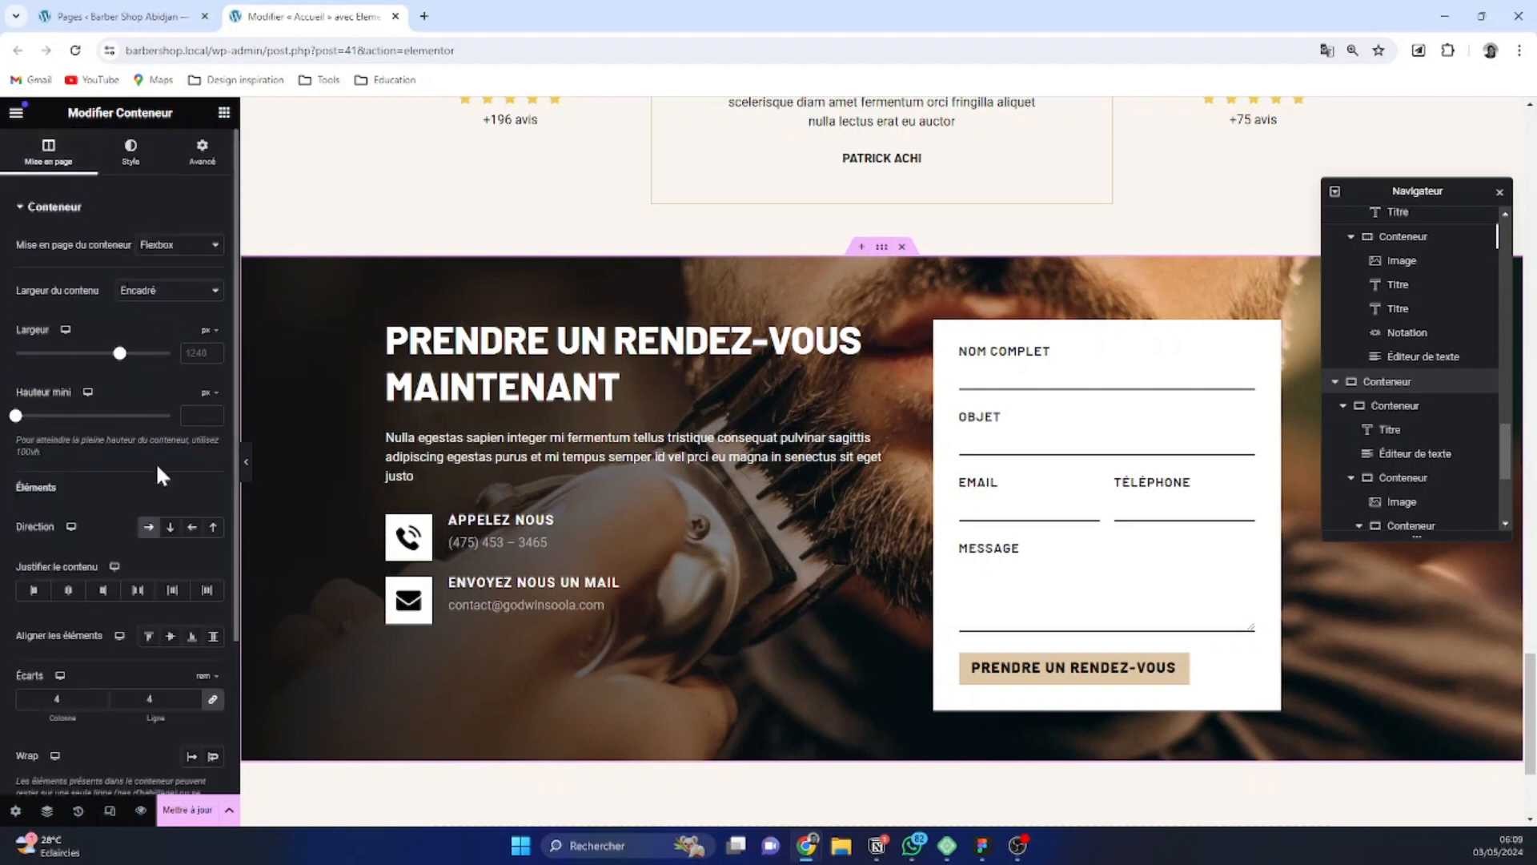
left_click(143, 594)
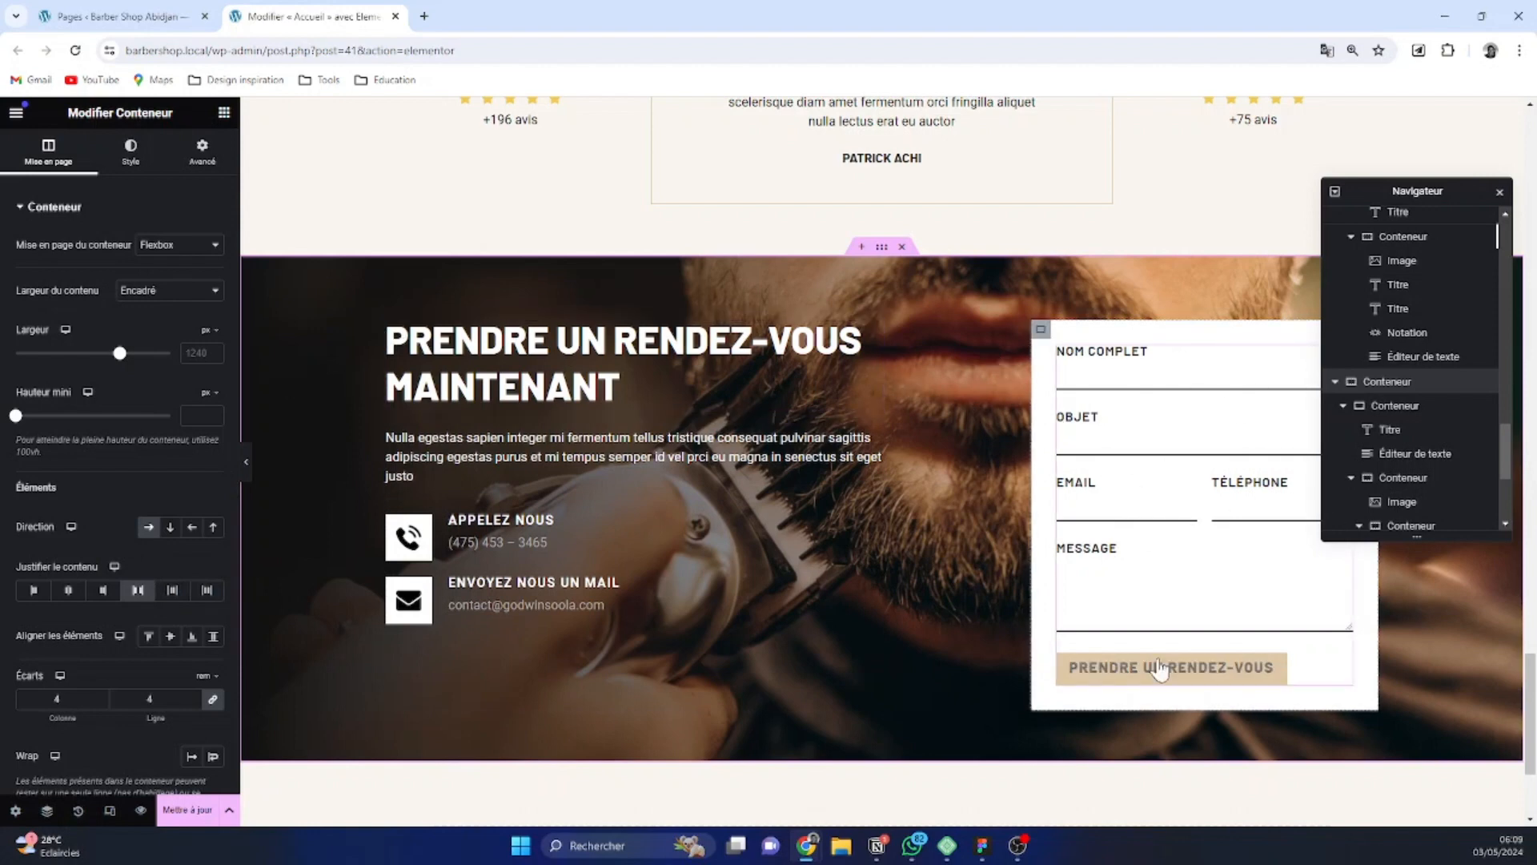
Unlink the margin values of the white form container and set its top, right, bottom and left margins to 0
left_click(1044, 331)
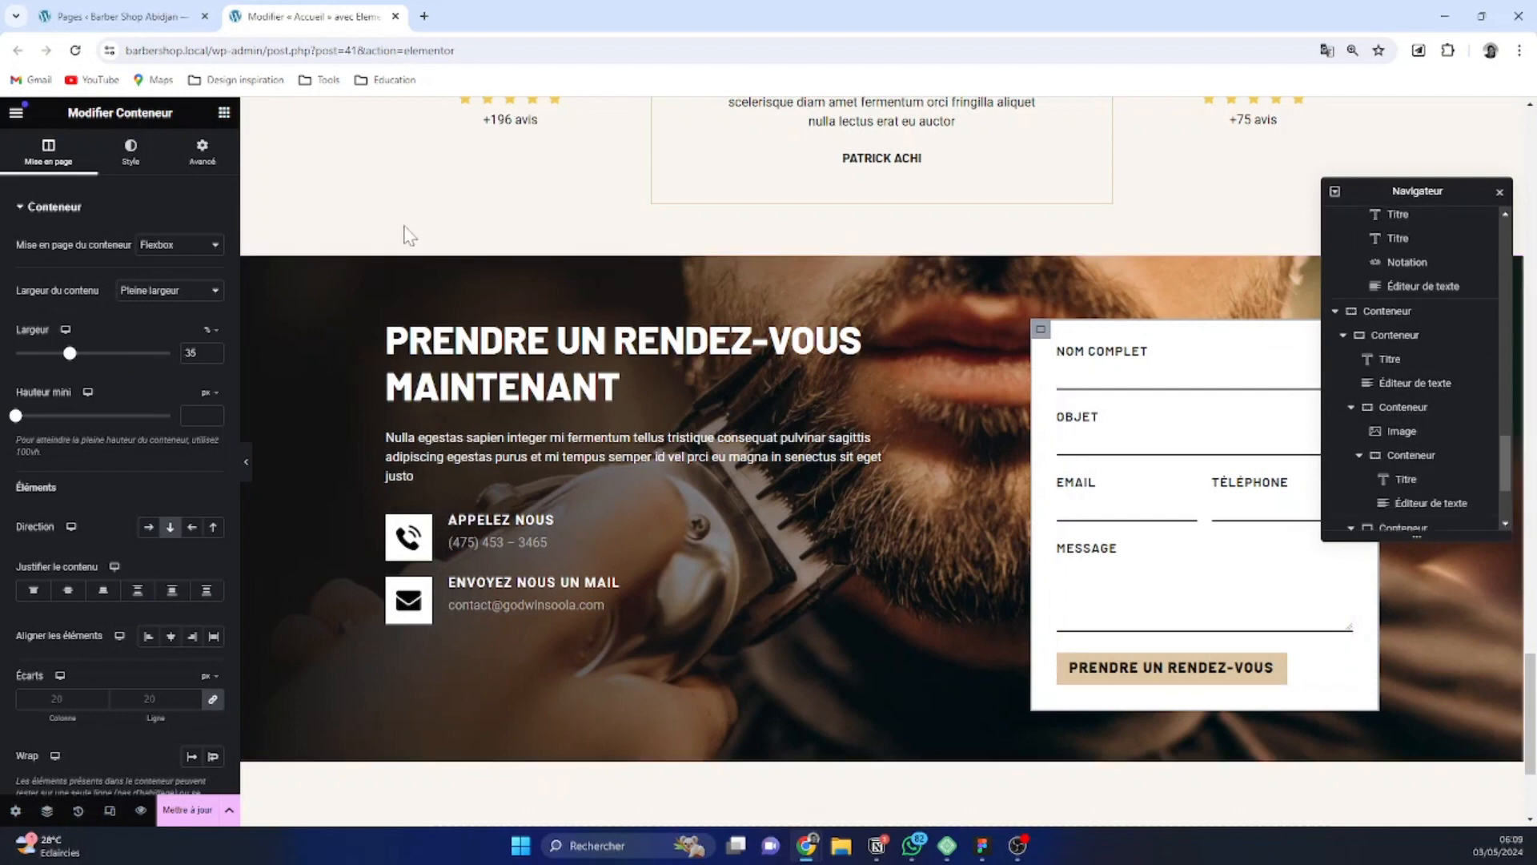
left_click(197, 176)
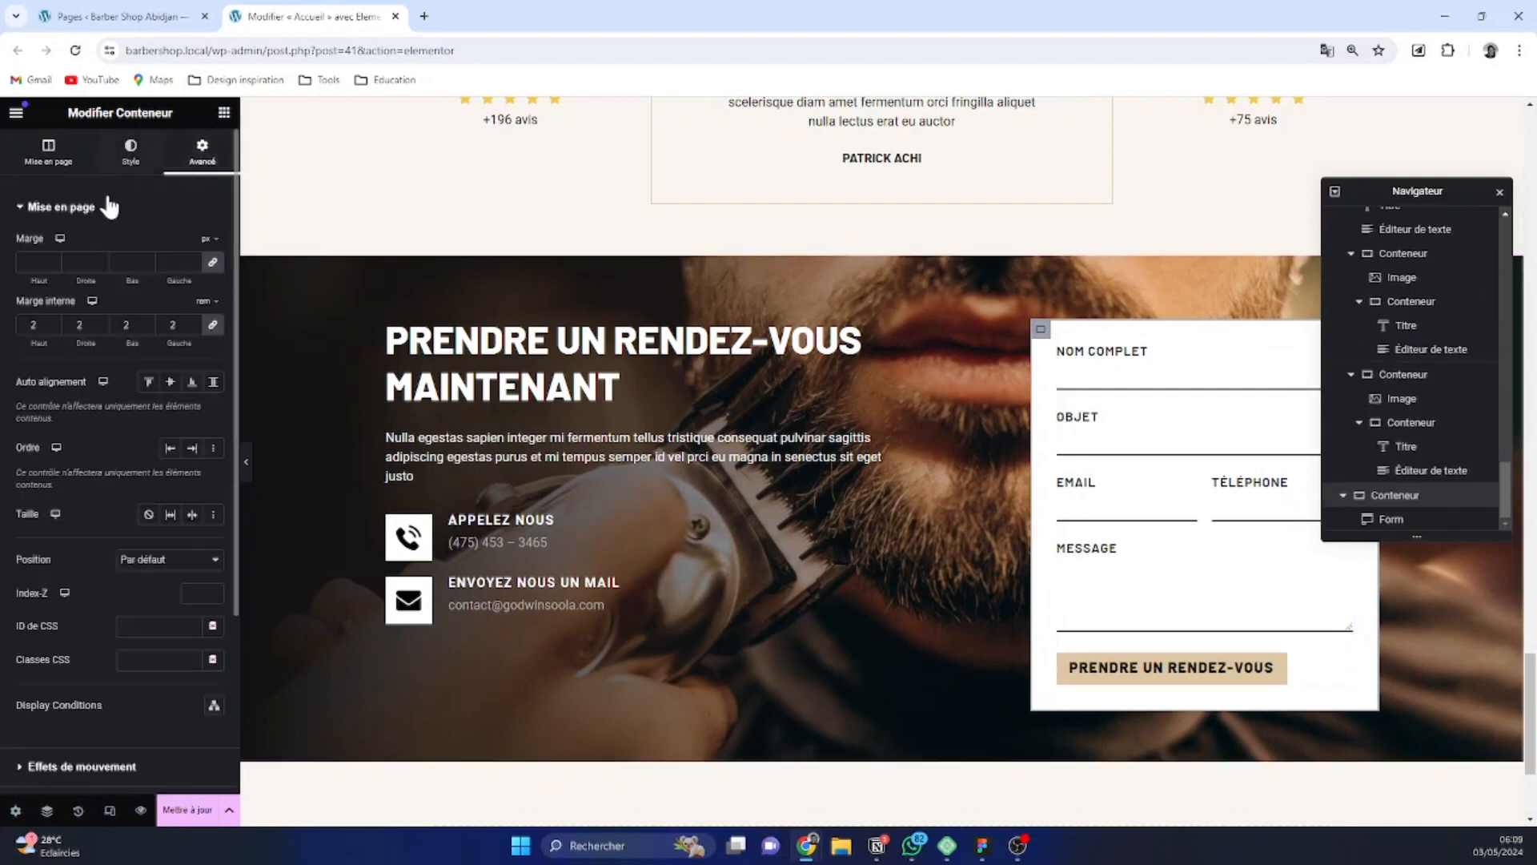
left_click(54, 261)
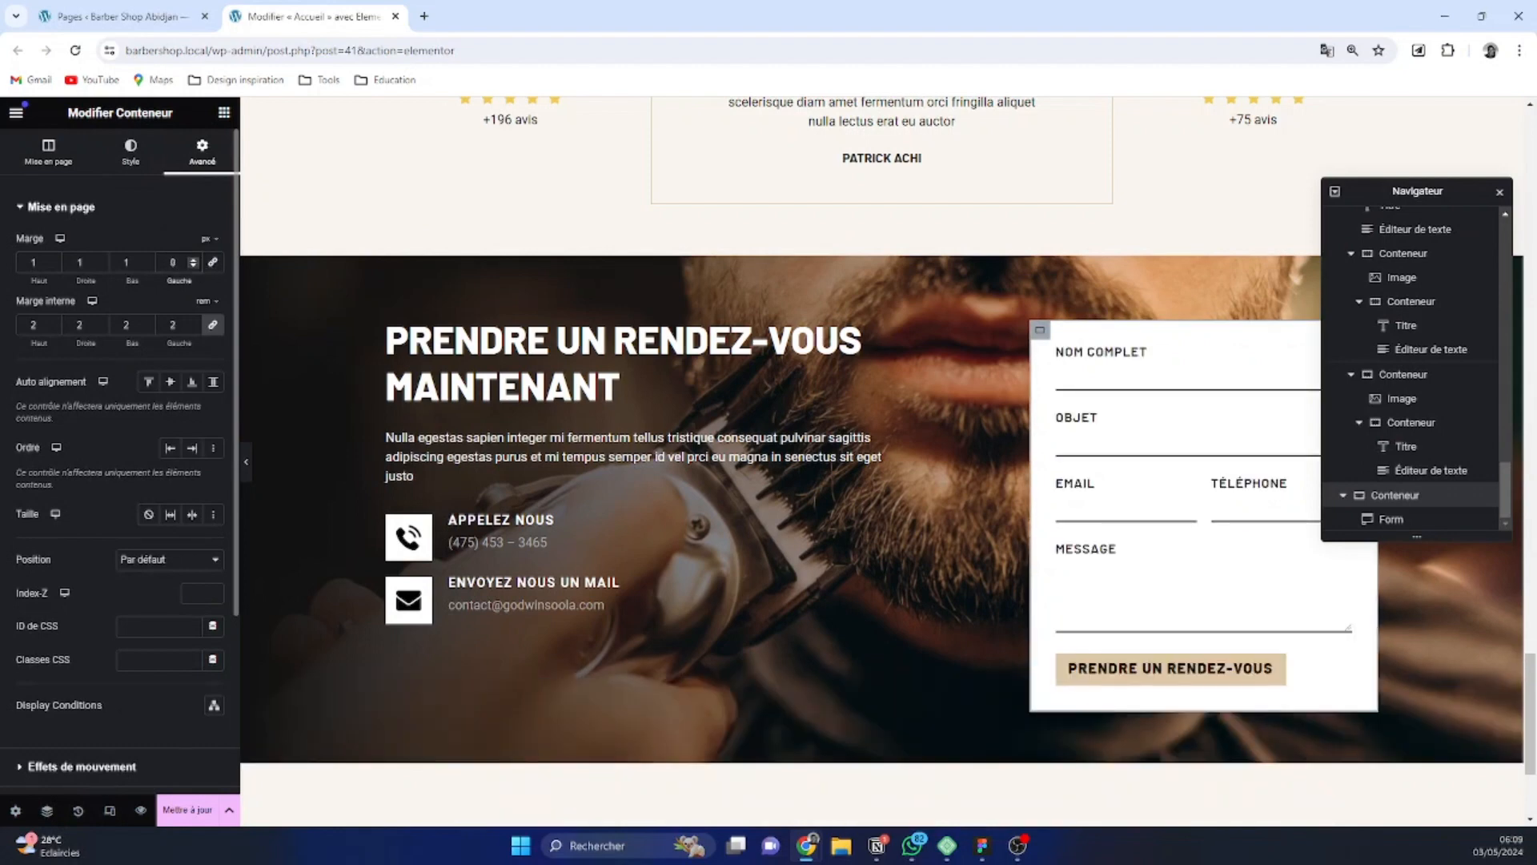
left_click(146, 265)
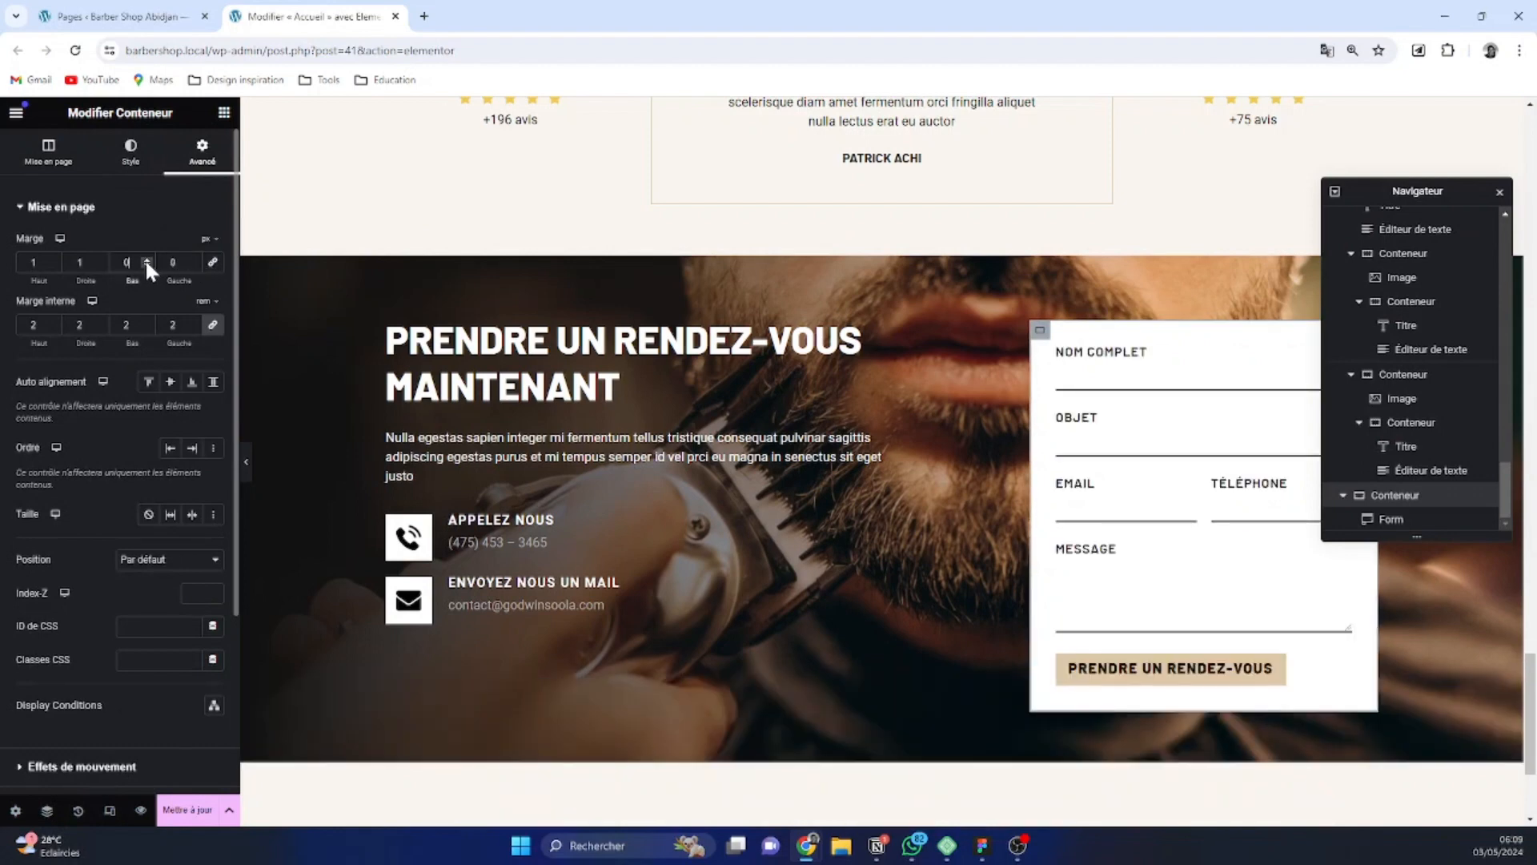
left_click(99, 265)
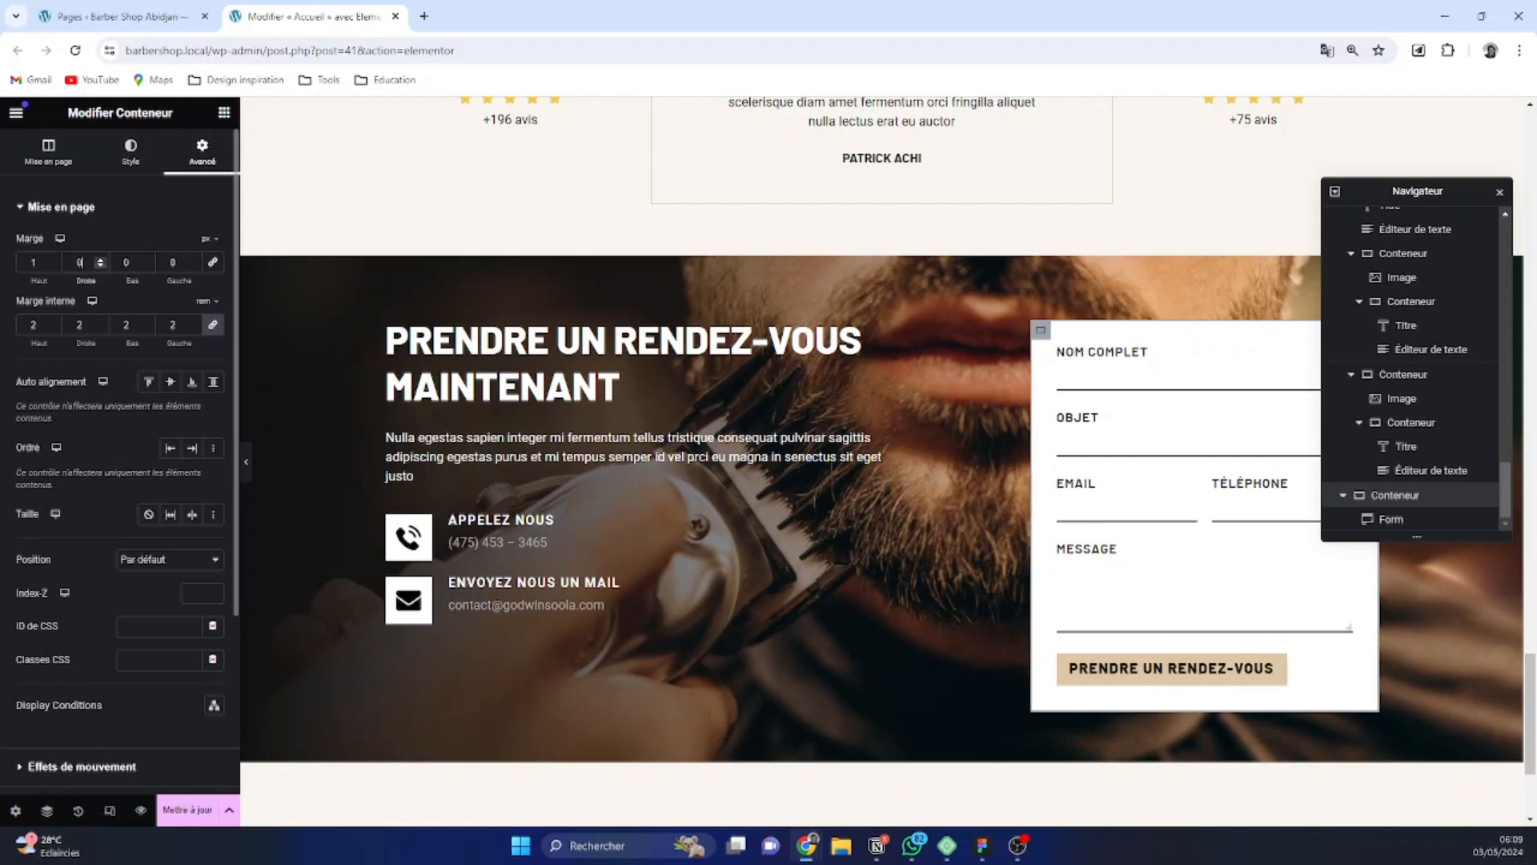
left_click(53, 265)
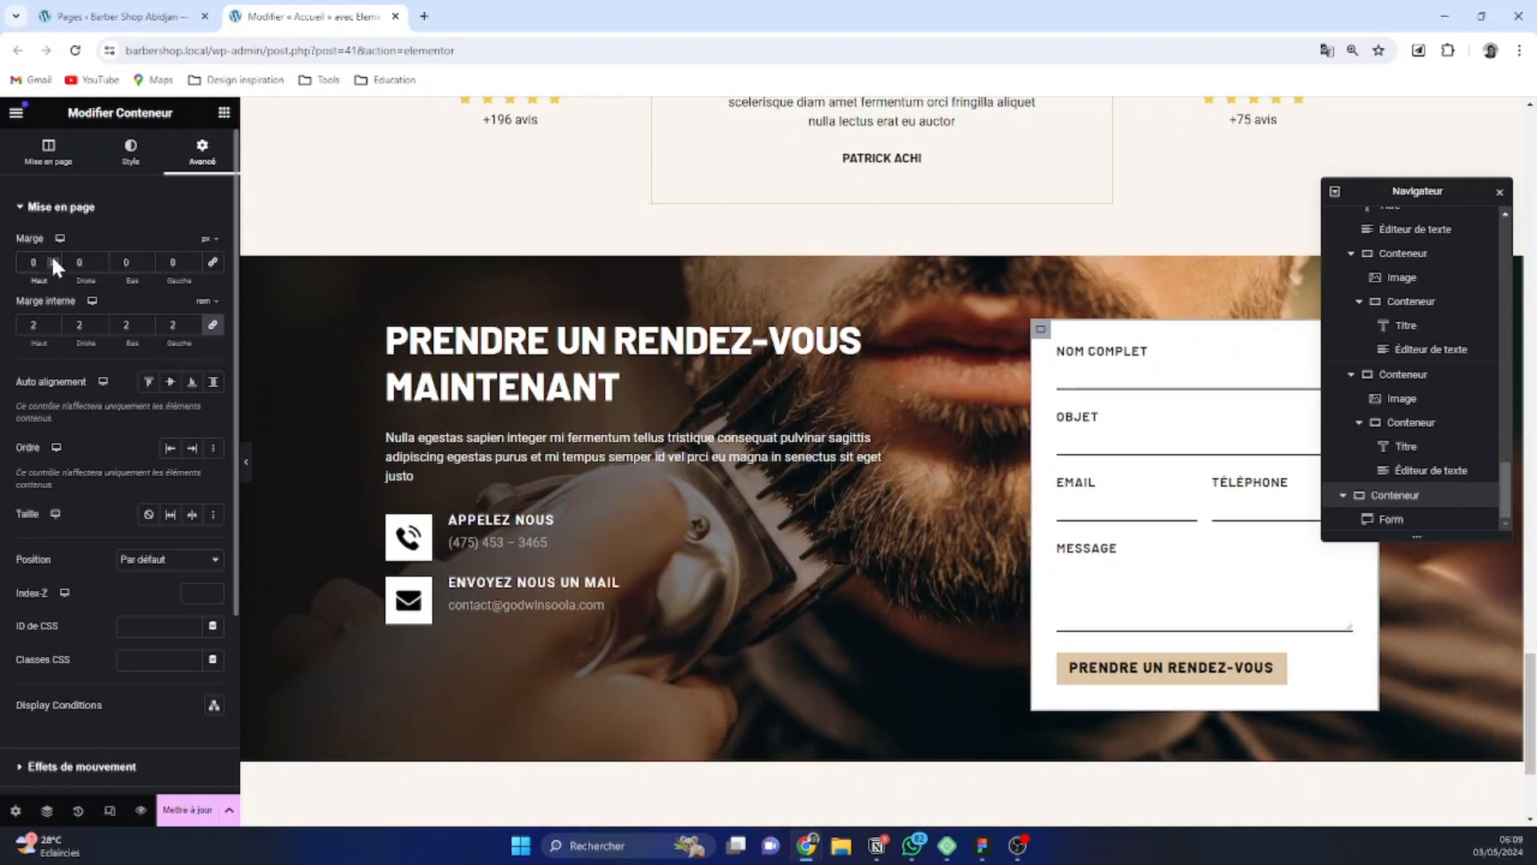
Try a top margin of -38 px and a bottom margin of -96 px on the form container
left_click(53, 259)
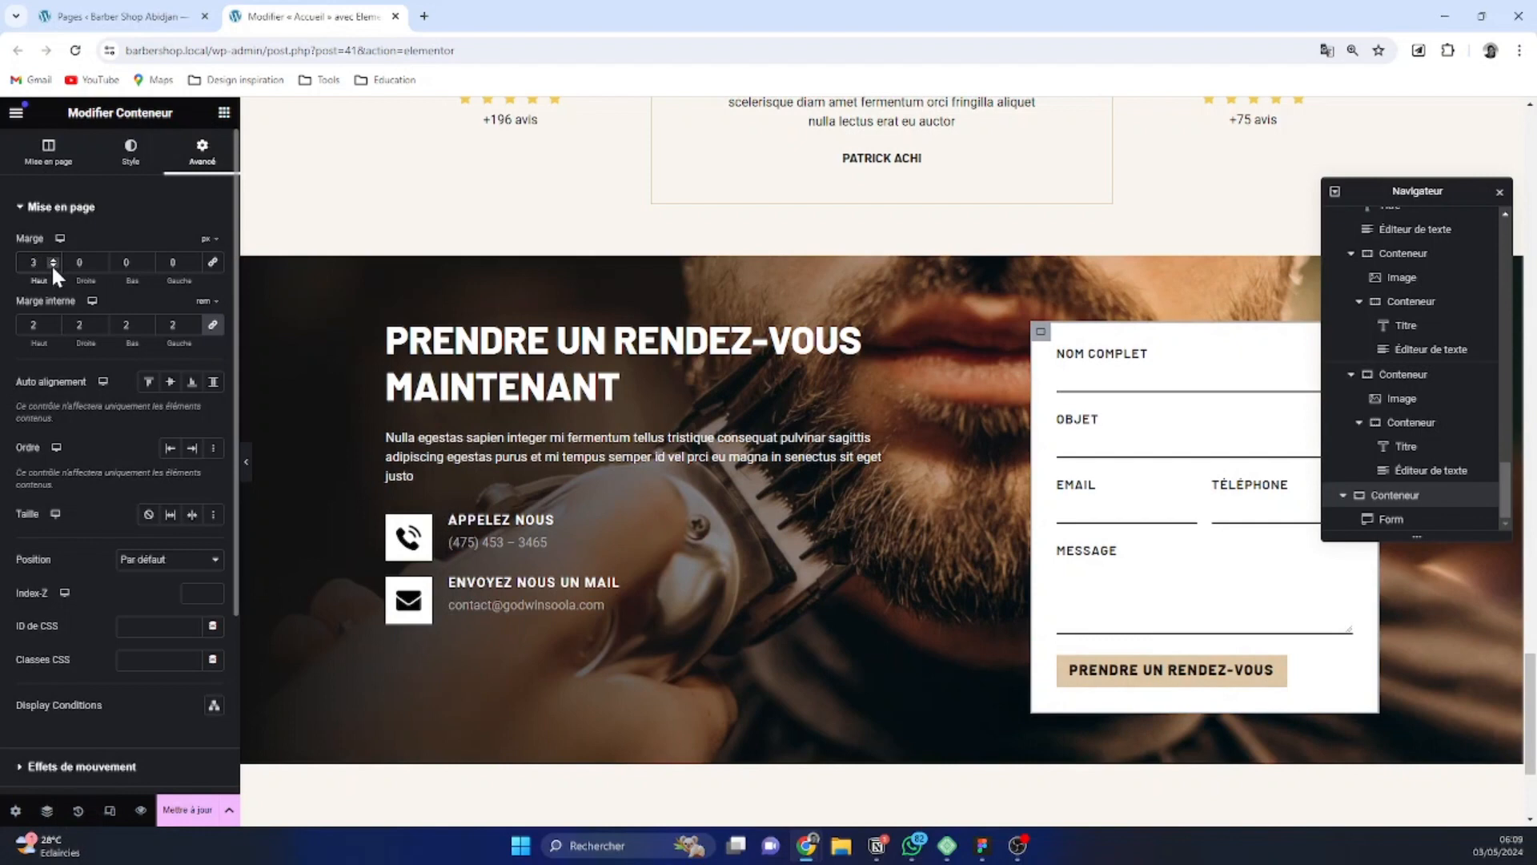
left_click(53, 266)
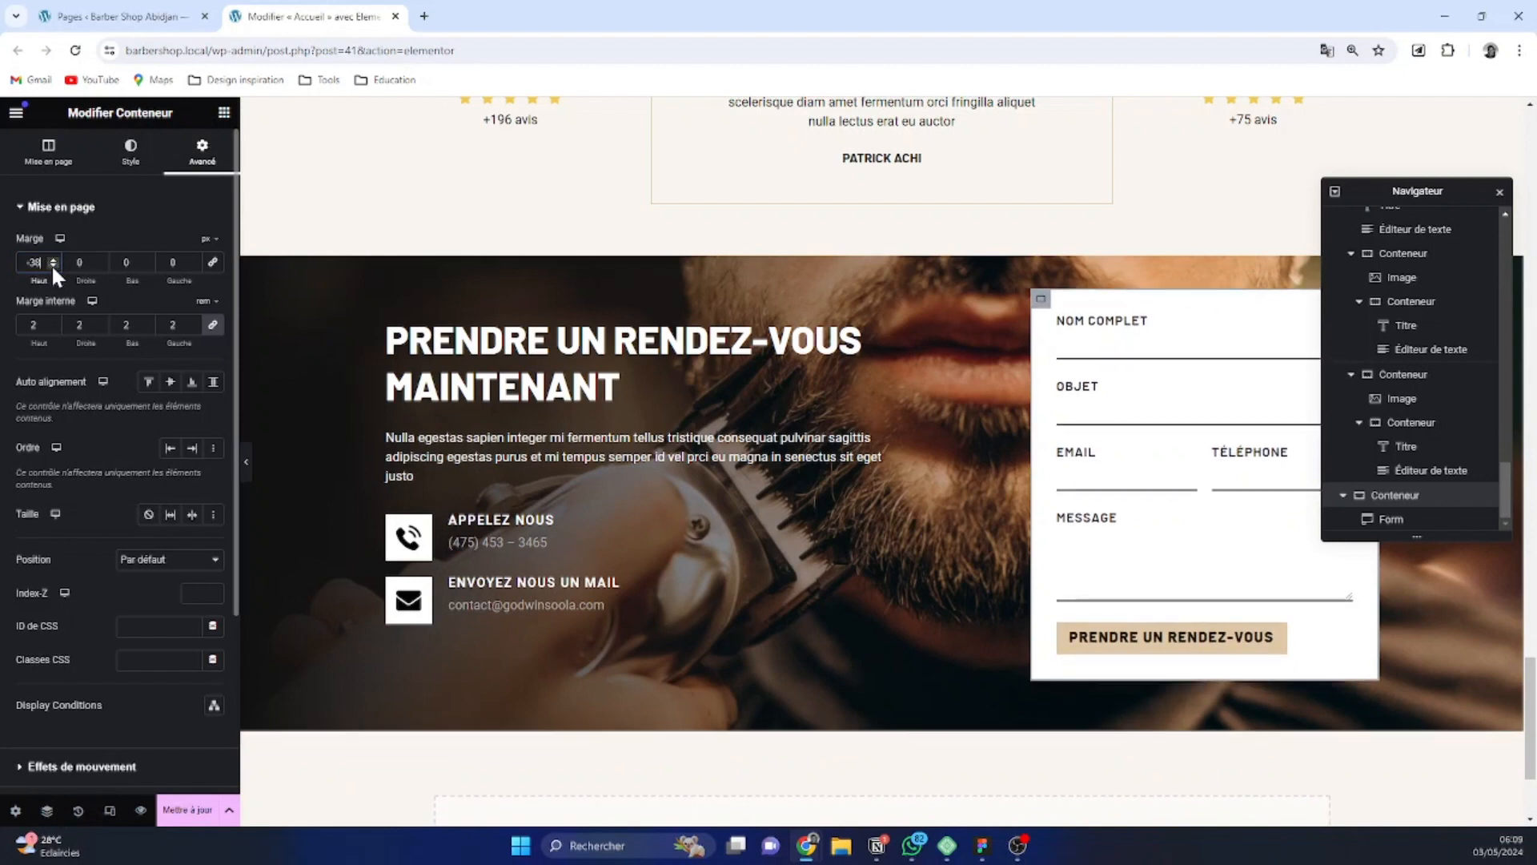
left_click(146, 264)
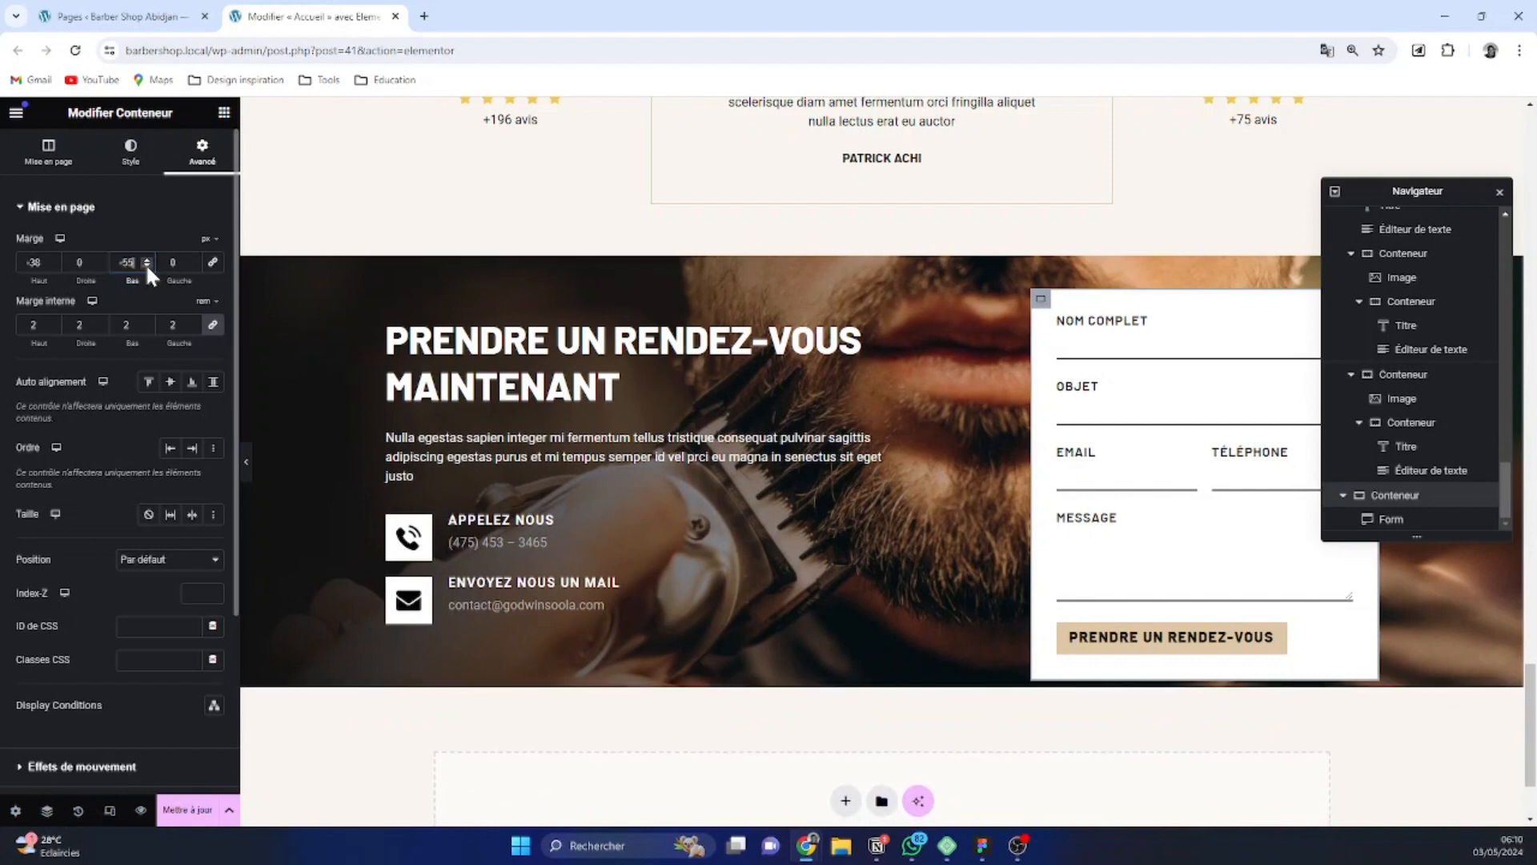
left_click_drag(136, 262, 94, 258)
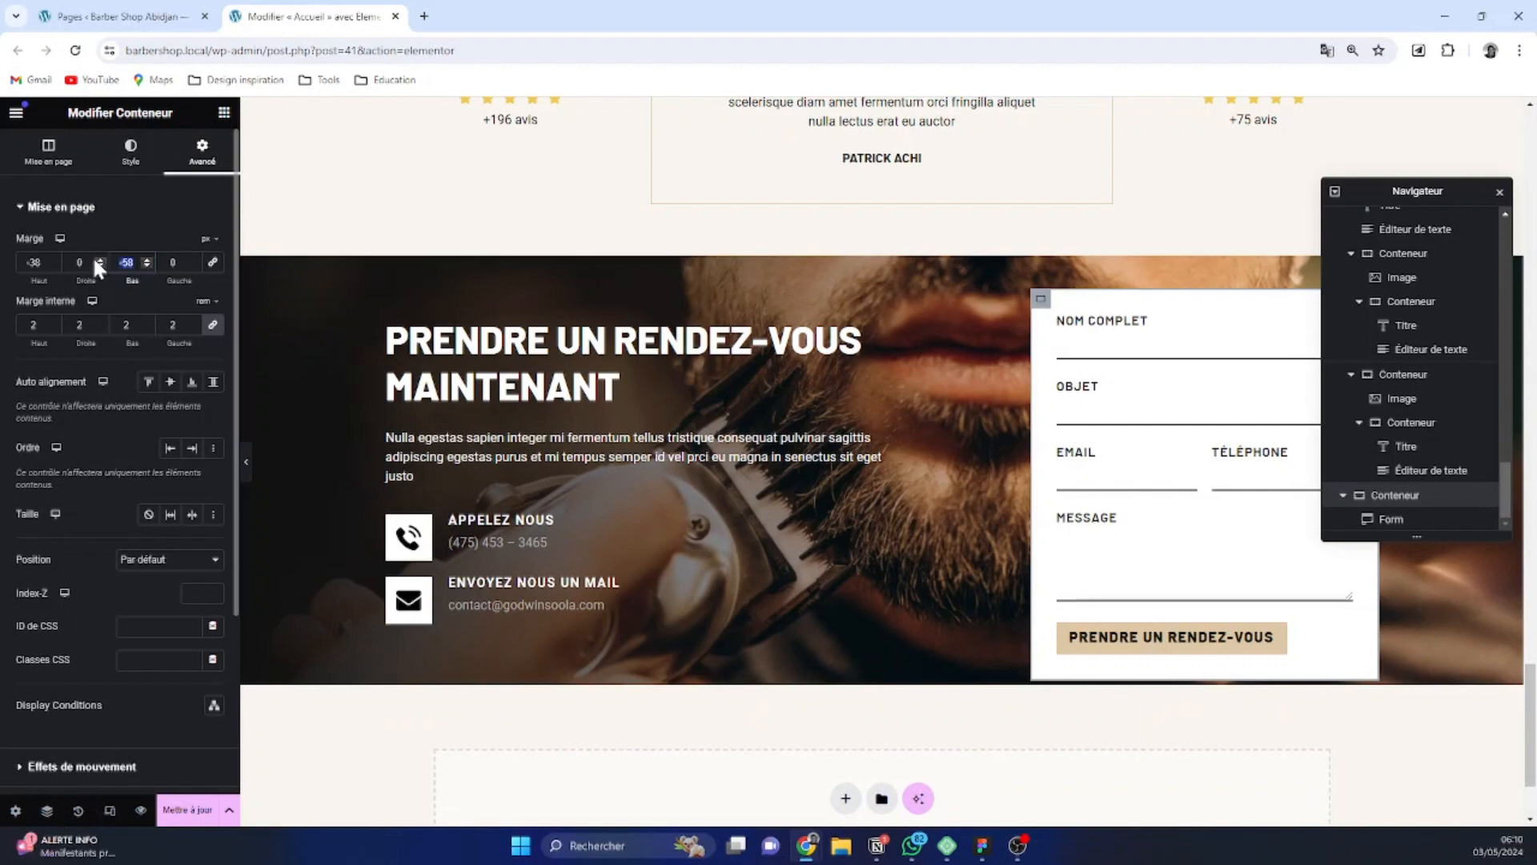
key("BackSpace")
type("-")
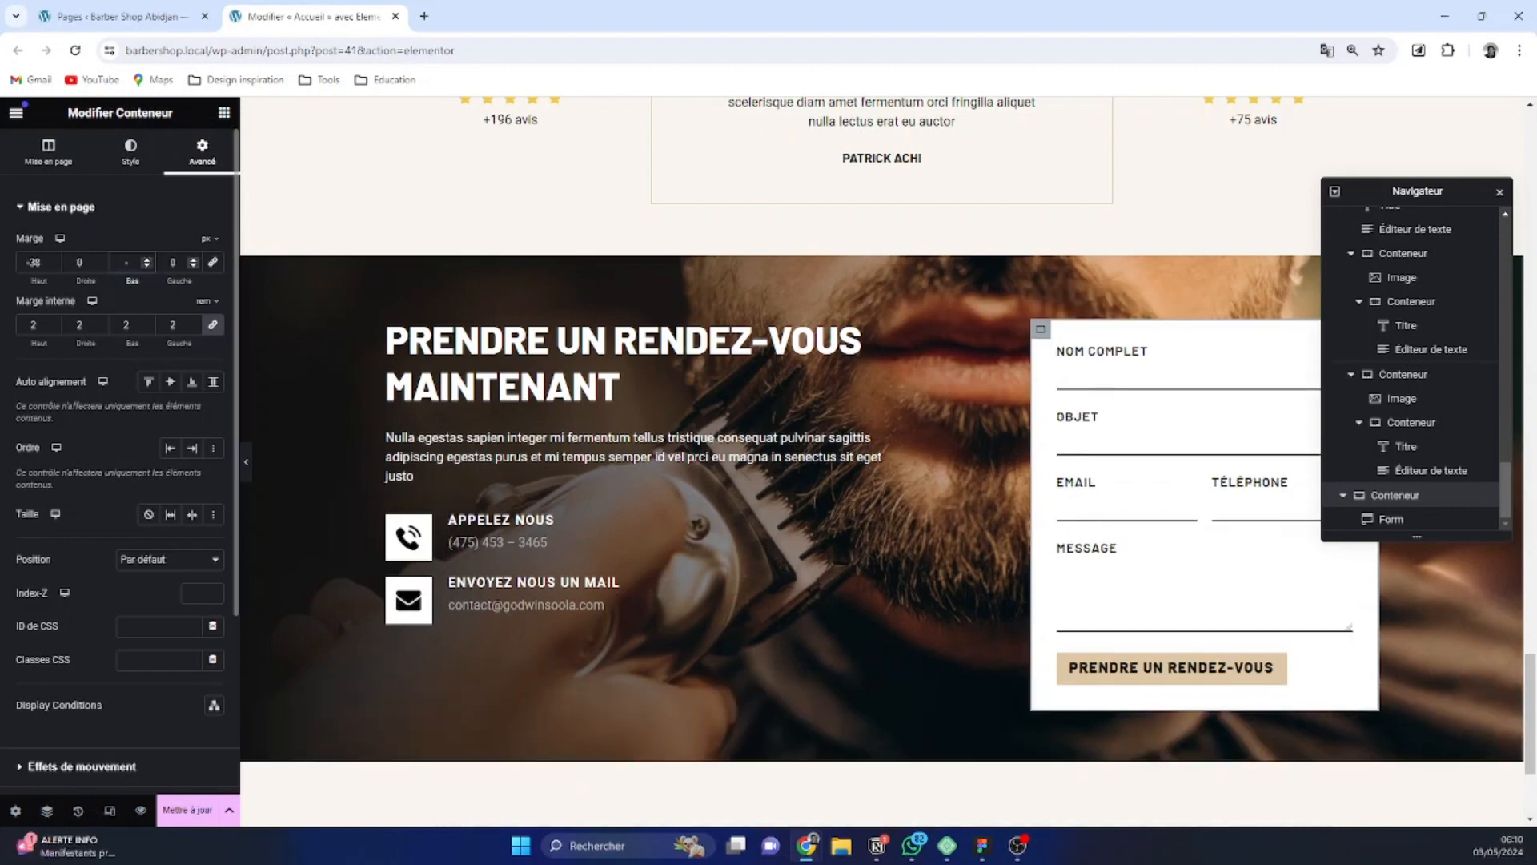
type("96")
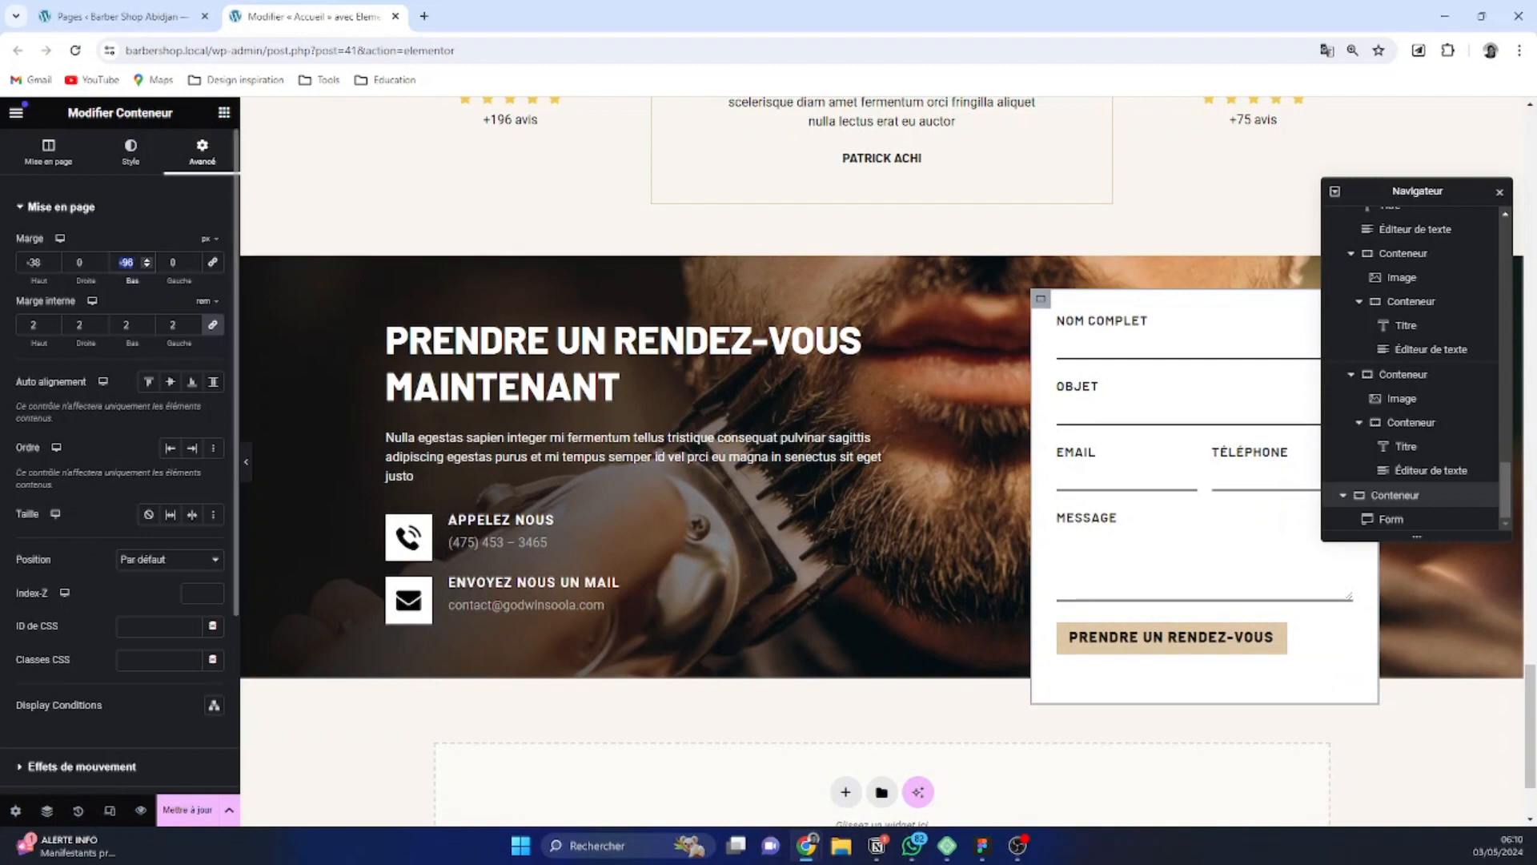
Set the form container's bottom margin to -104 px so it overhangs the section's lower edge
key("BackSpace")
key("BackSpace")
key("BackSpace")
type("0")
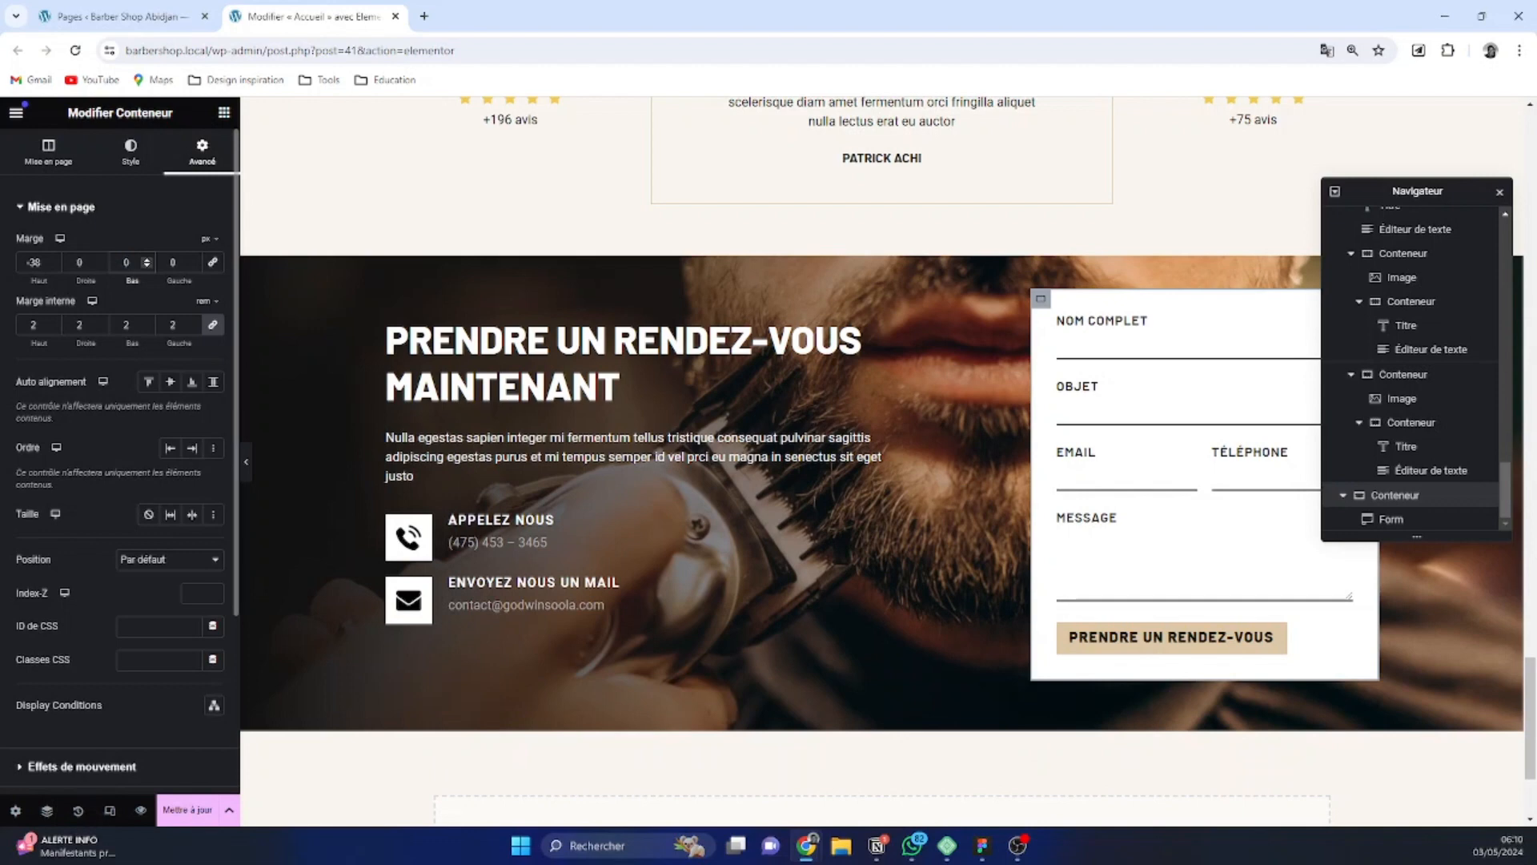
type("-")
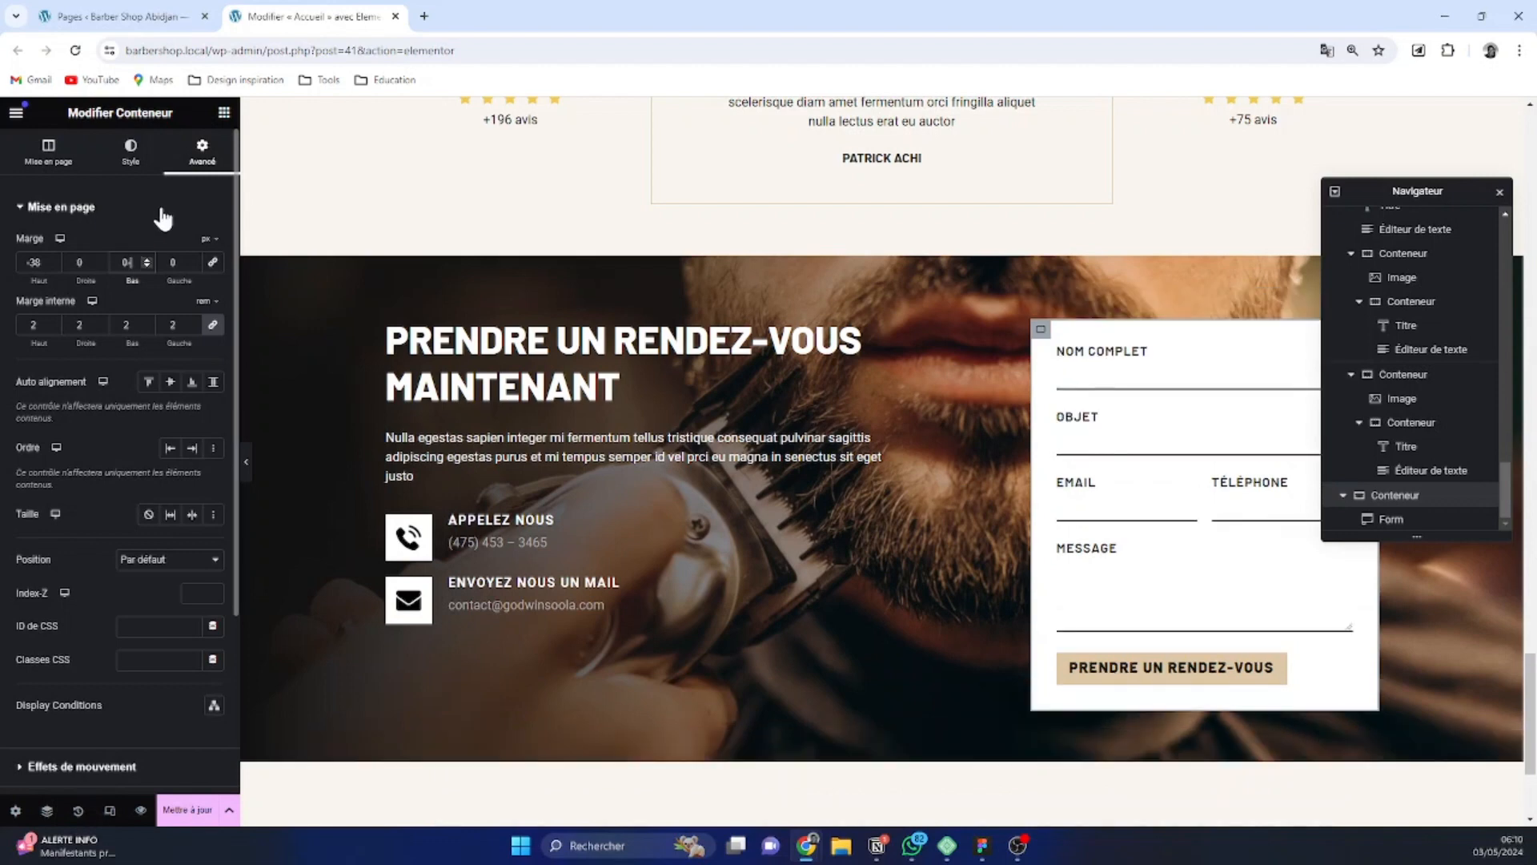
key("BackSpace")
type("04")
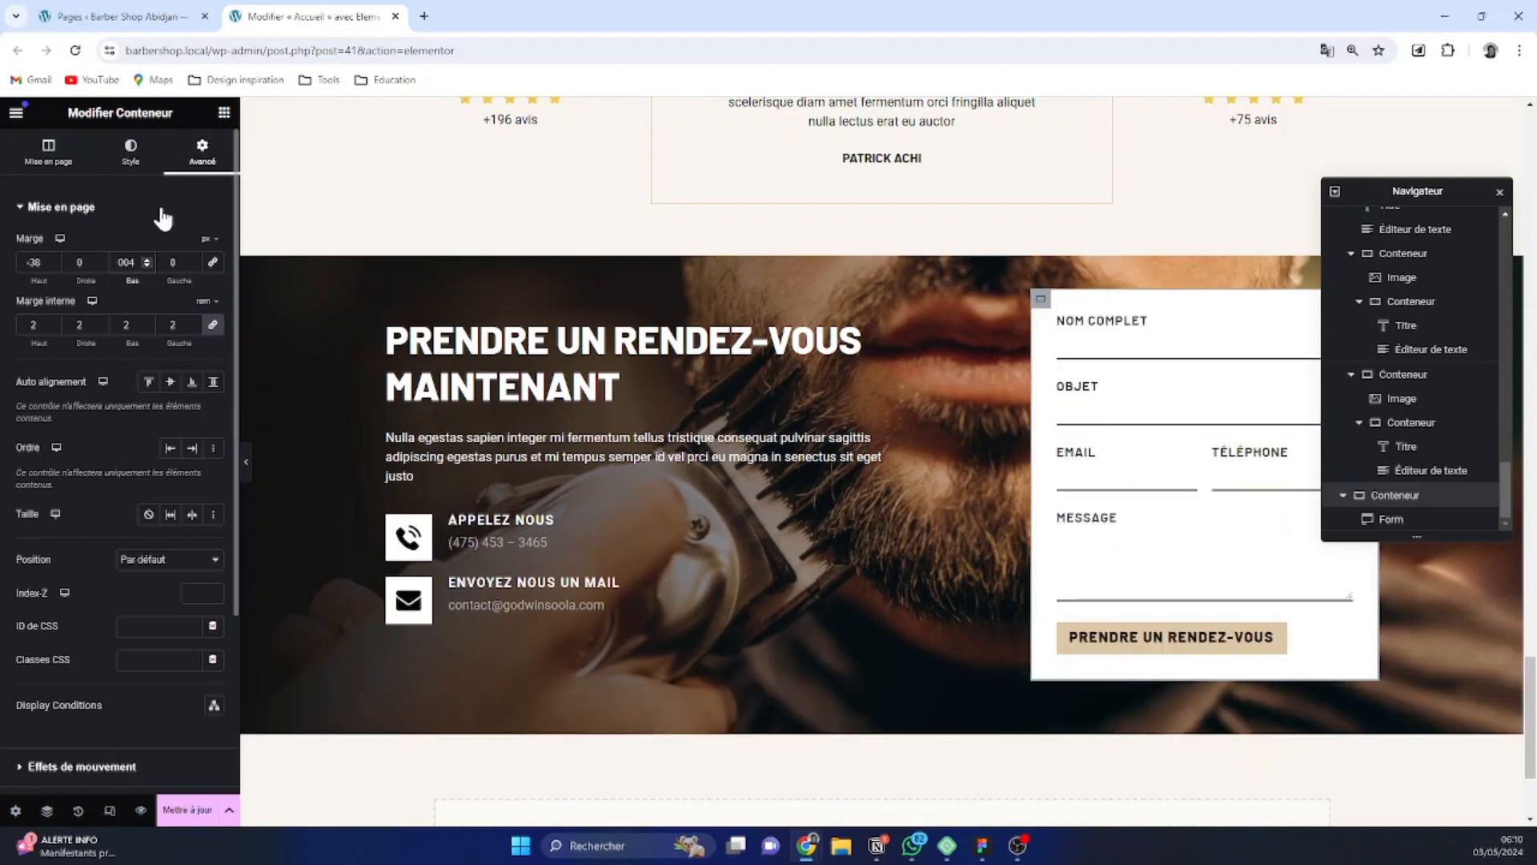
key("BackSpace")
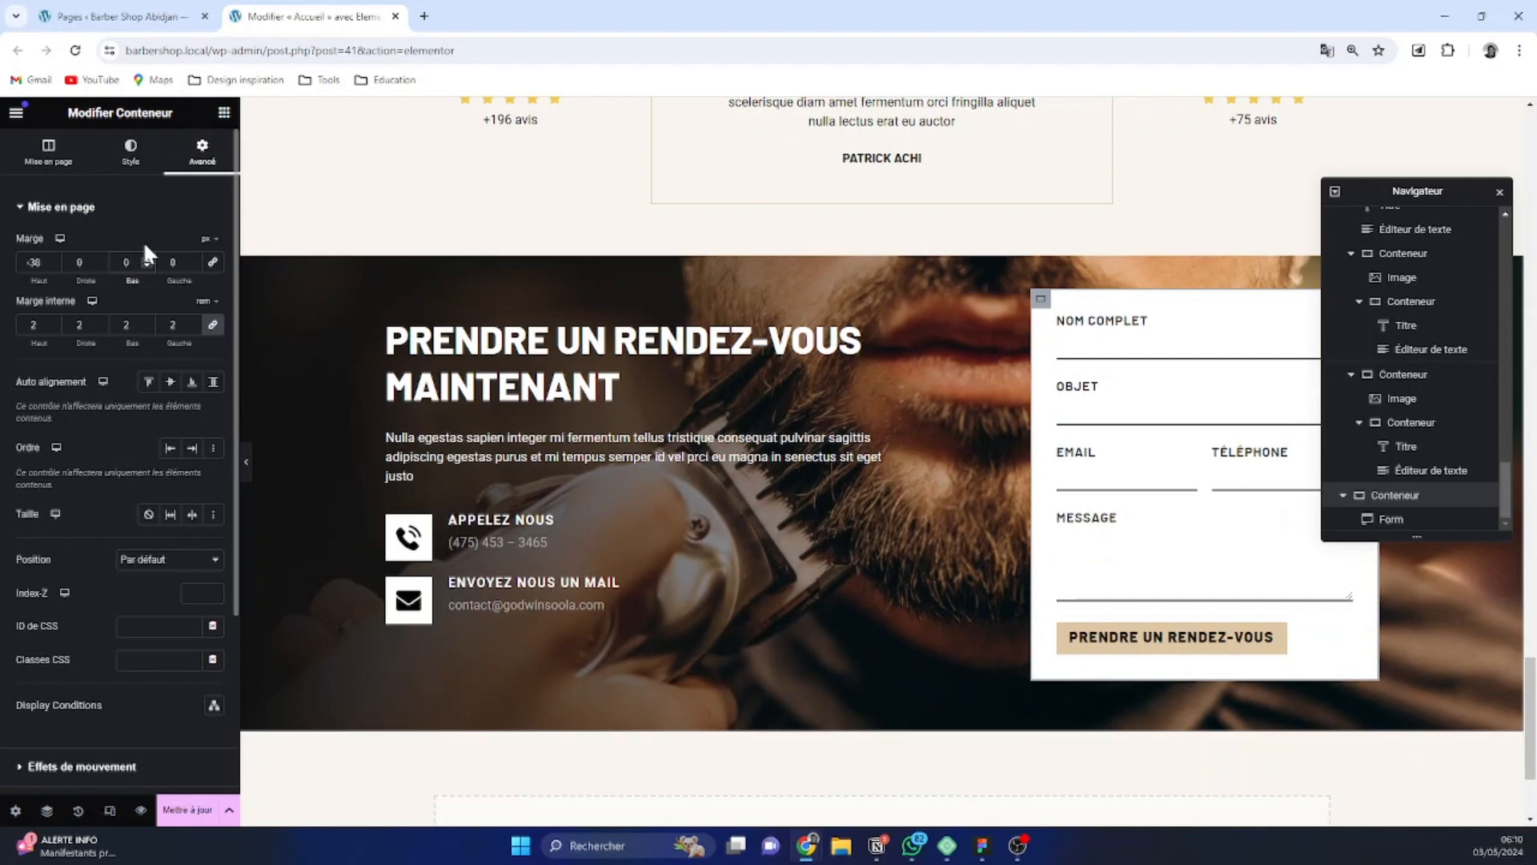
type("104")
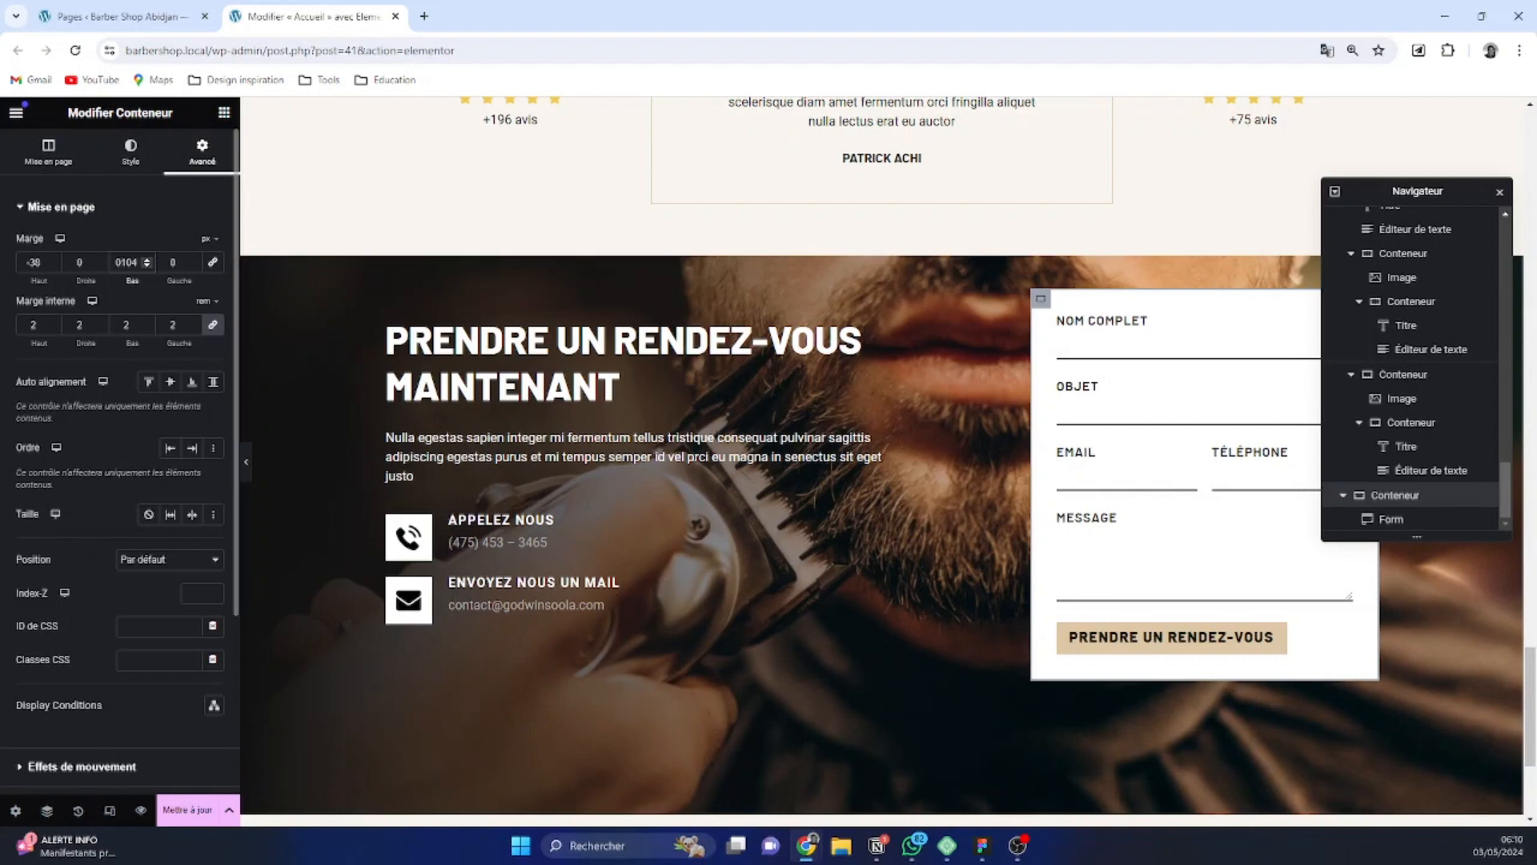
key("Delete")
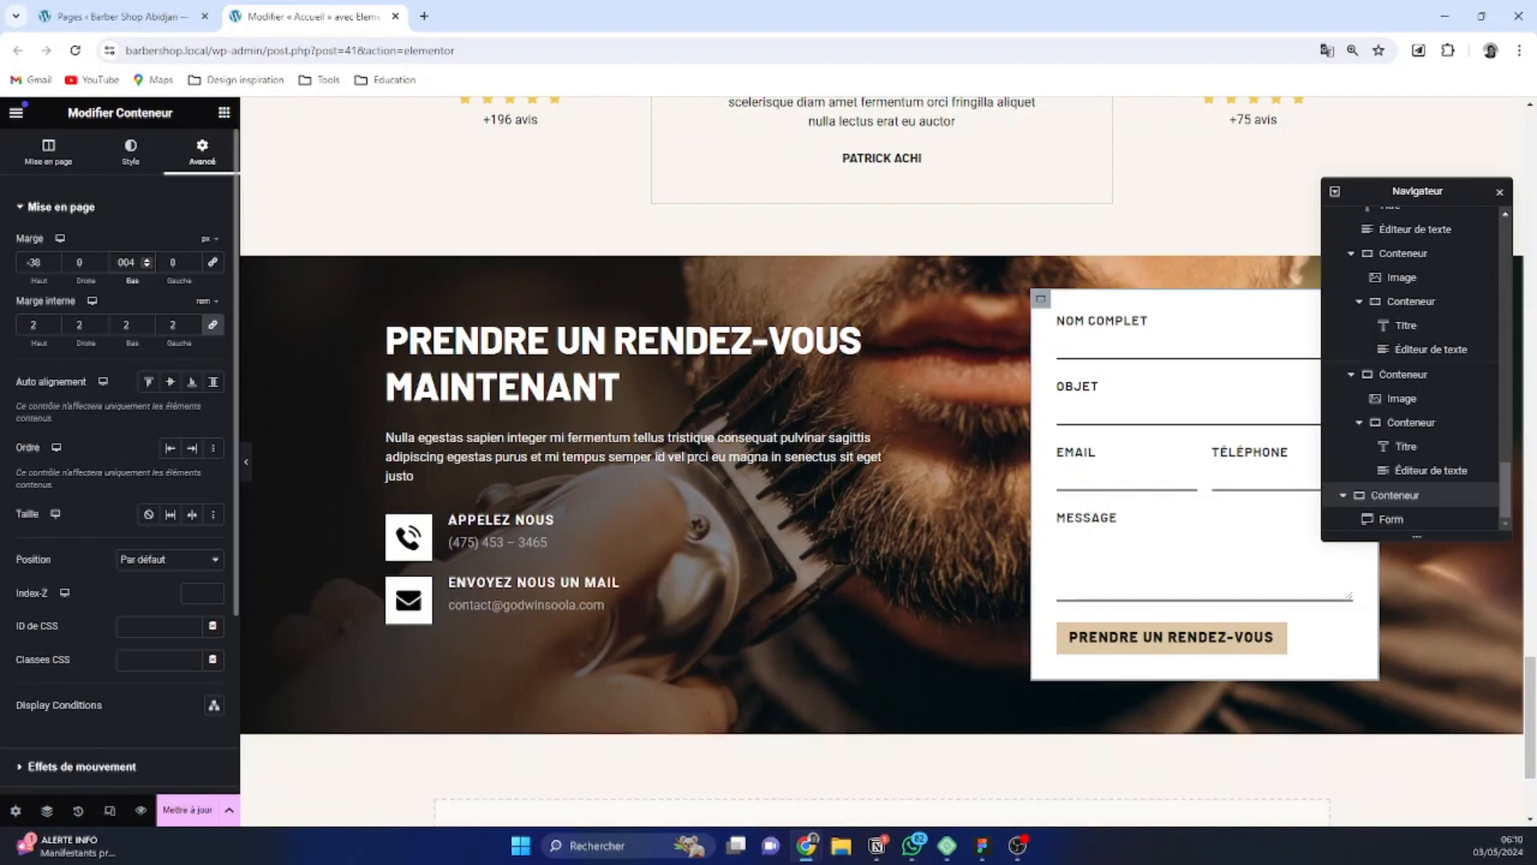
type("1")
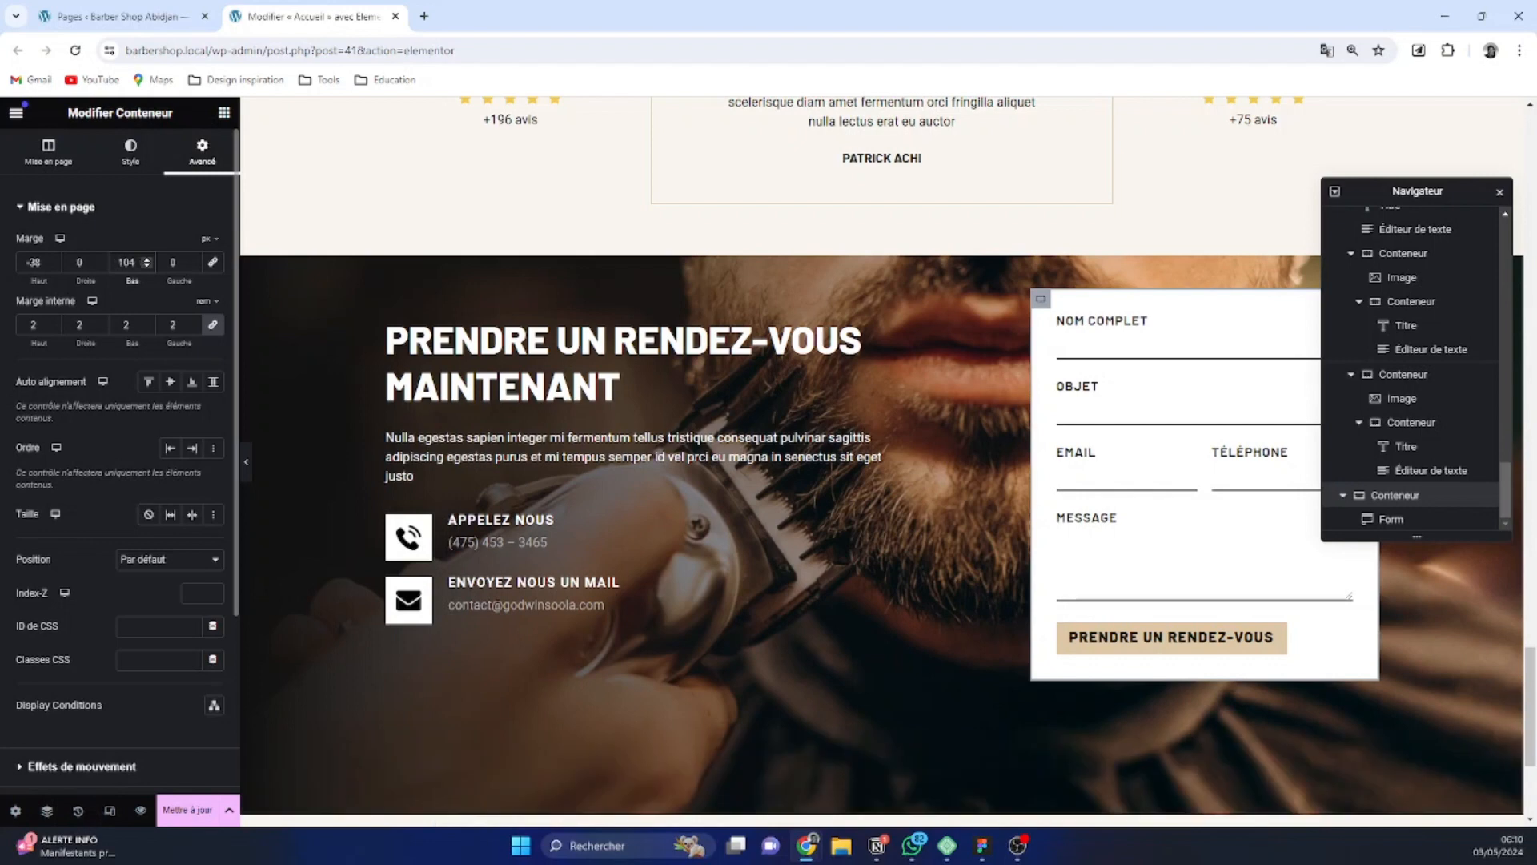
type("-")
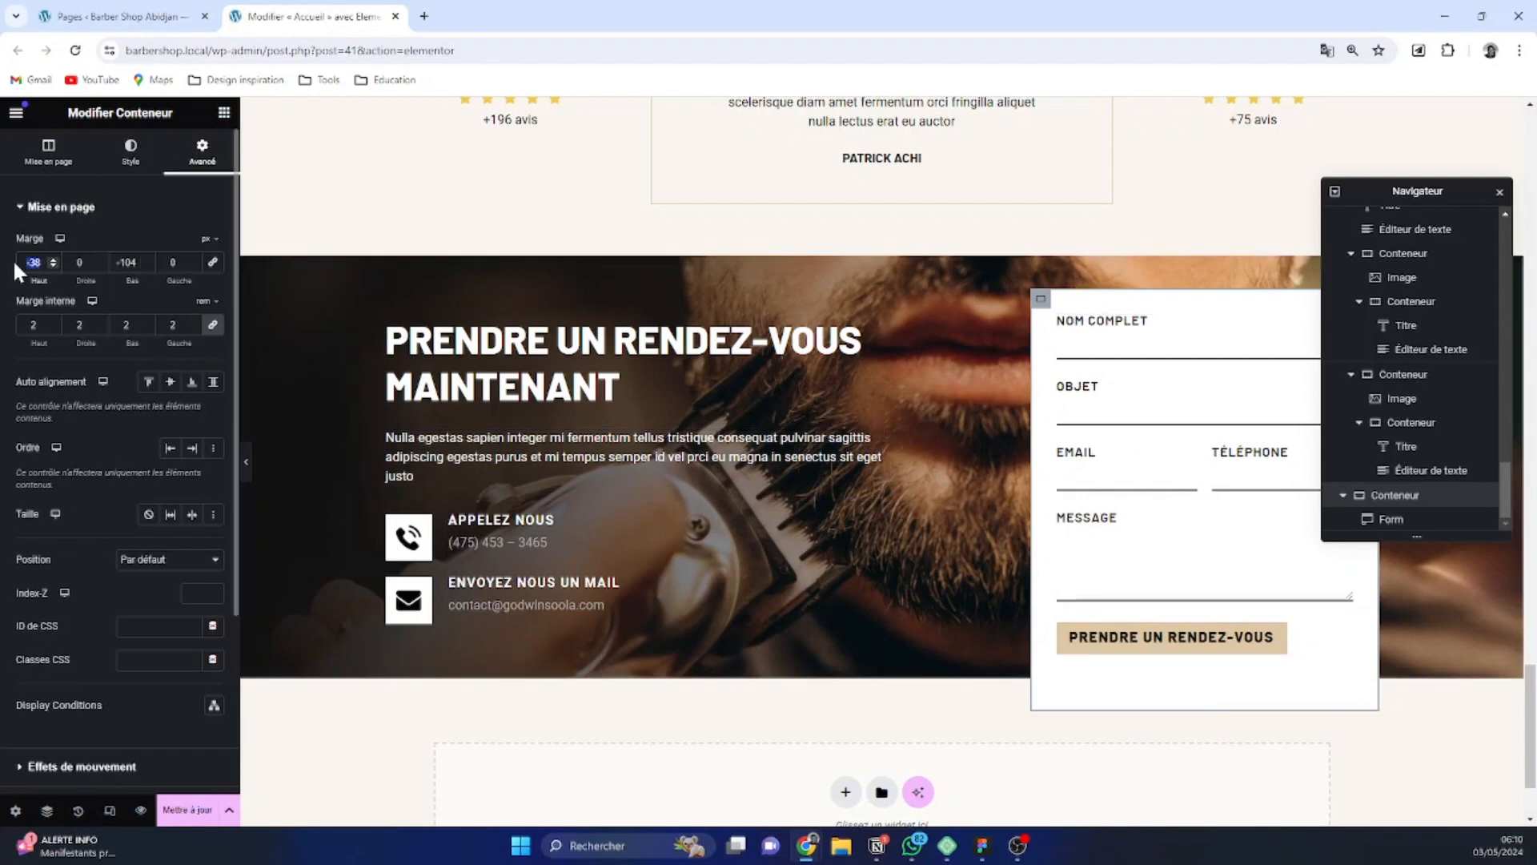
Reset the form container's top margin to 0 and extend its bottom margin to -148 px
type("0")
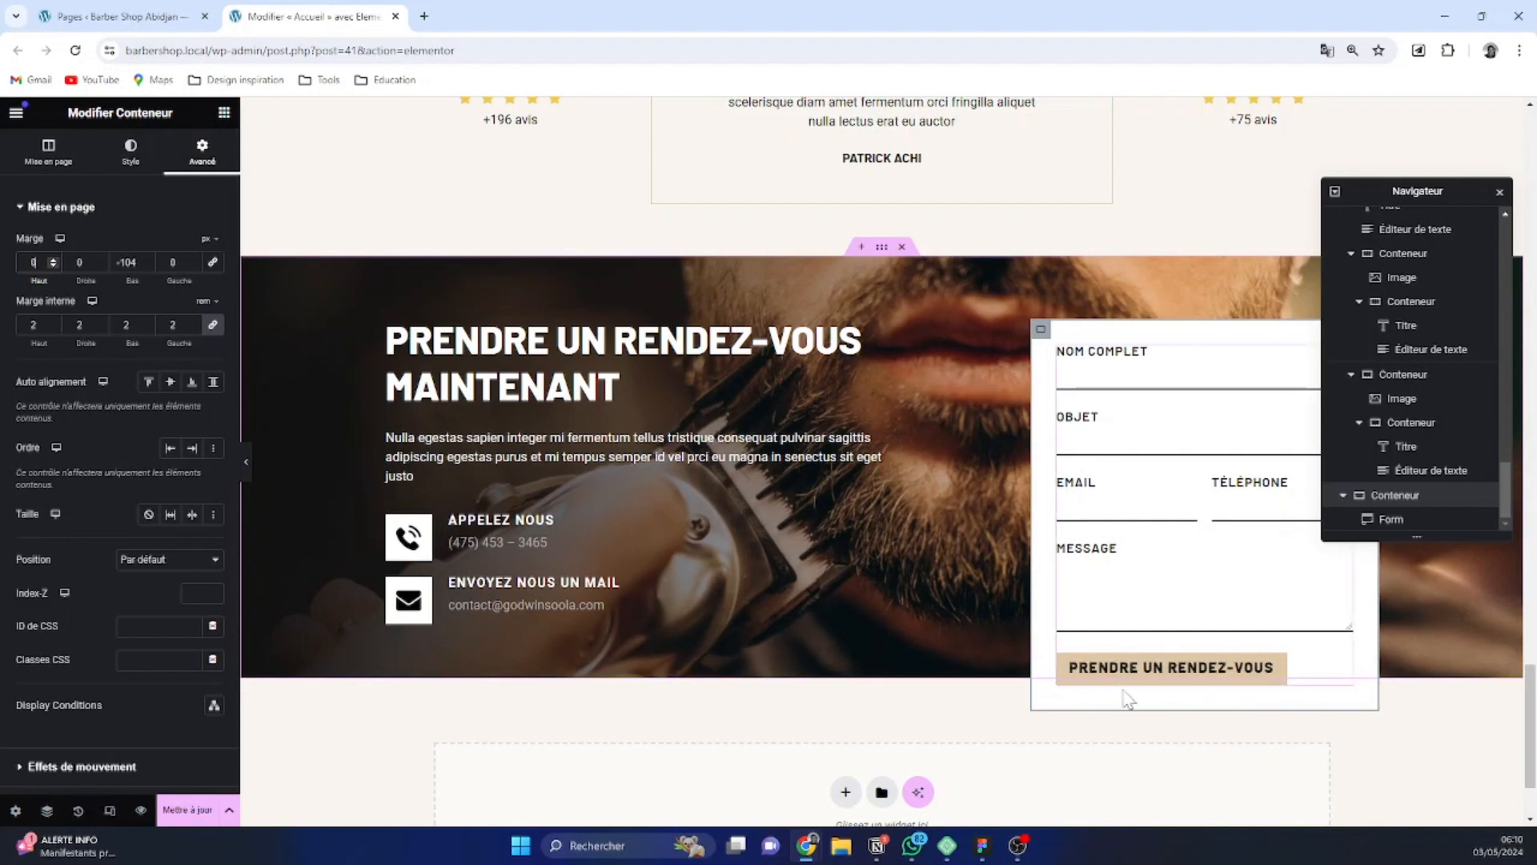
left_click(148, 265)
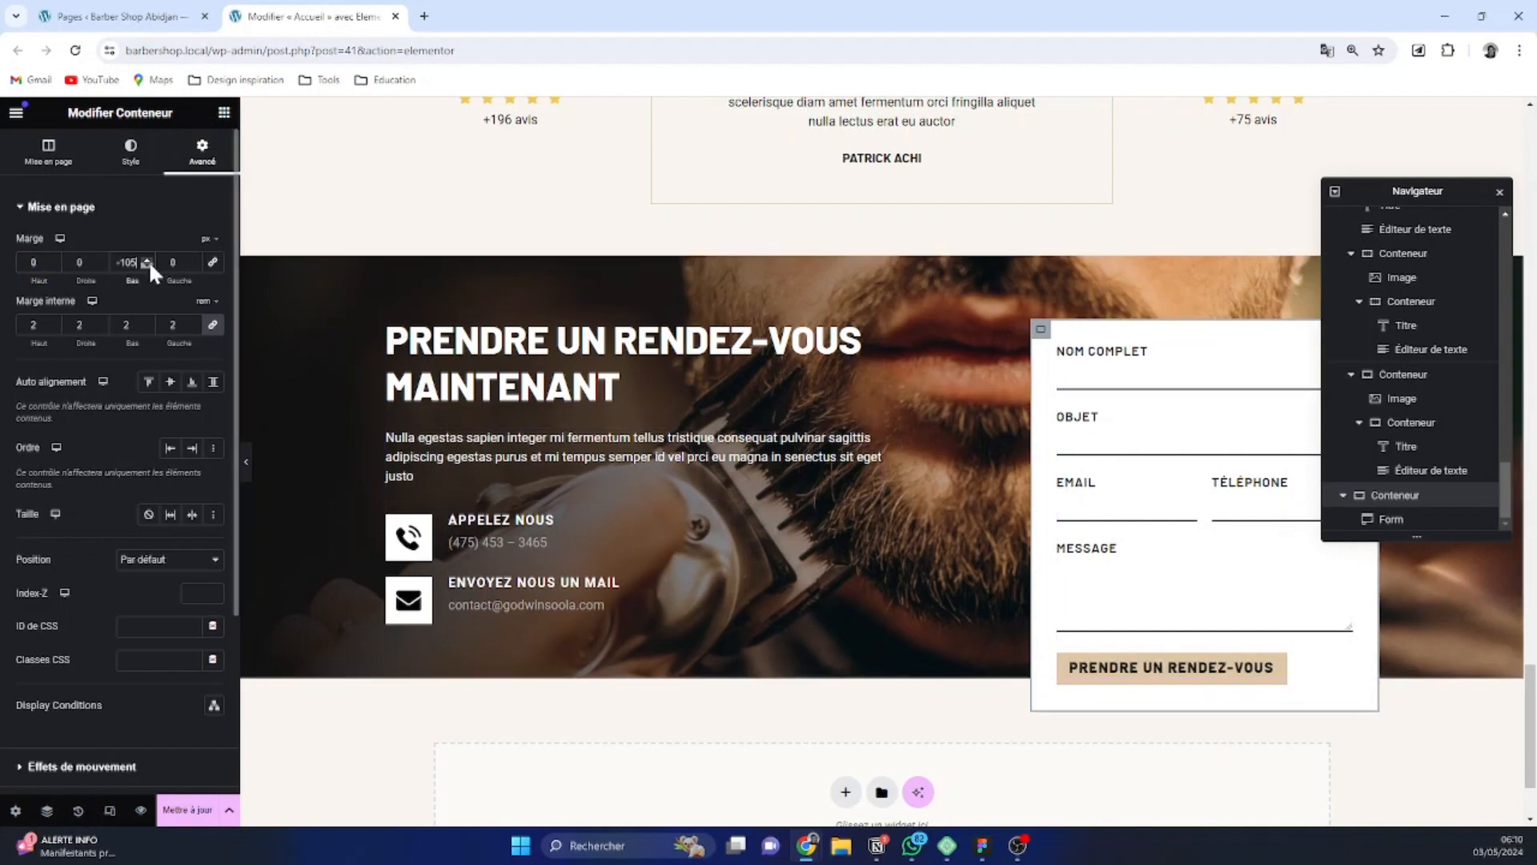
left_click(148, 265)
left_click(148, 265)
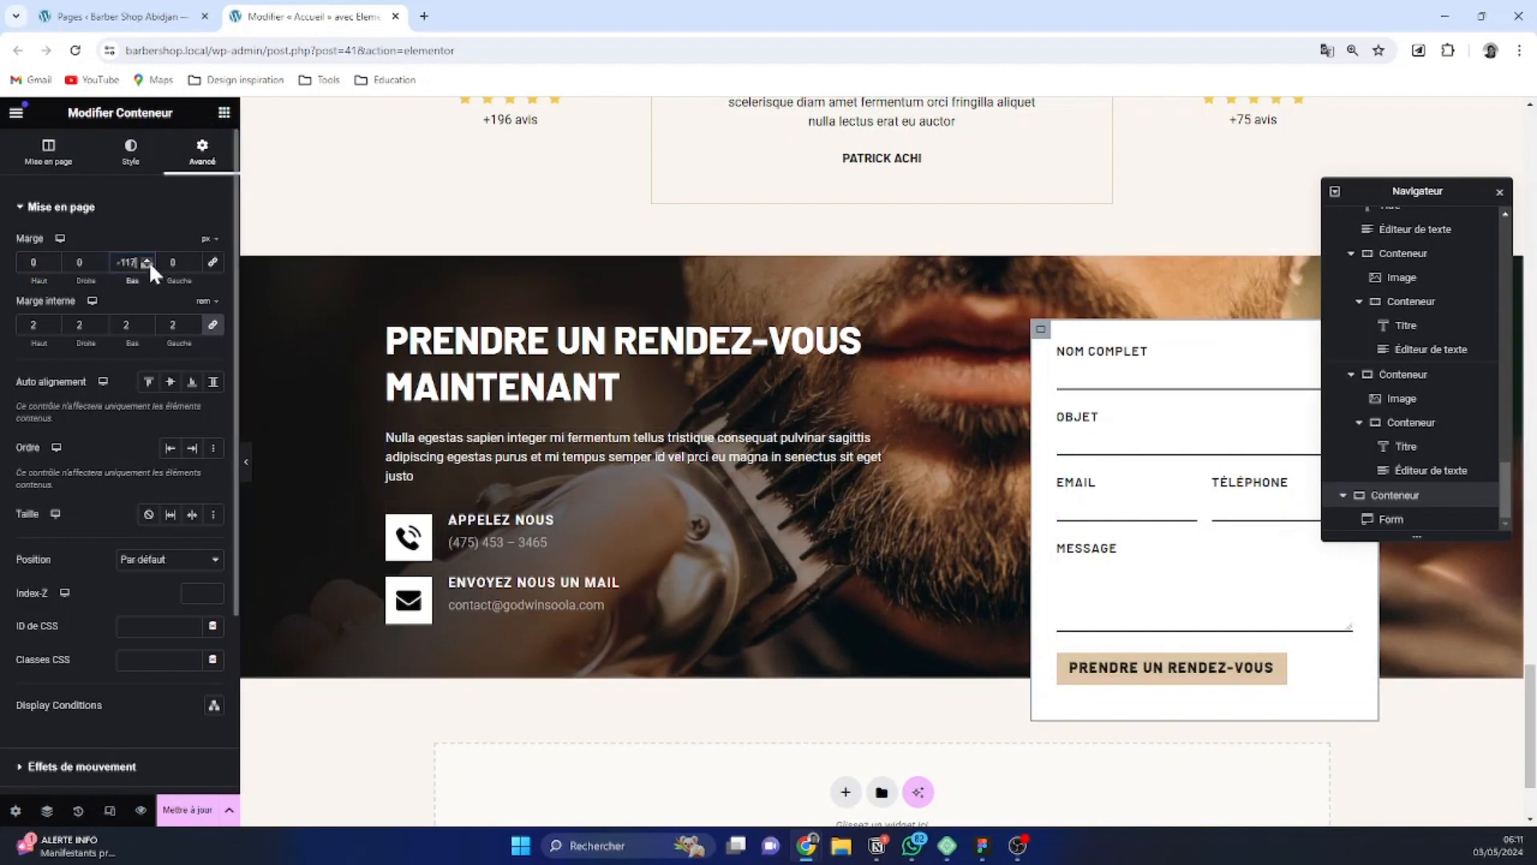
left_click(148, 265)
left_click(148, 265)
left_click(149, 265)
left_click(149, 265)
left_click(148, 265)
left_click(148, 265)
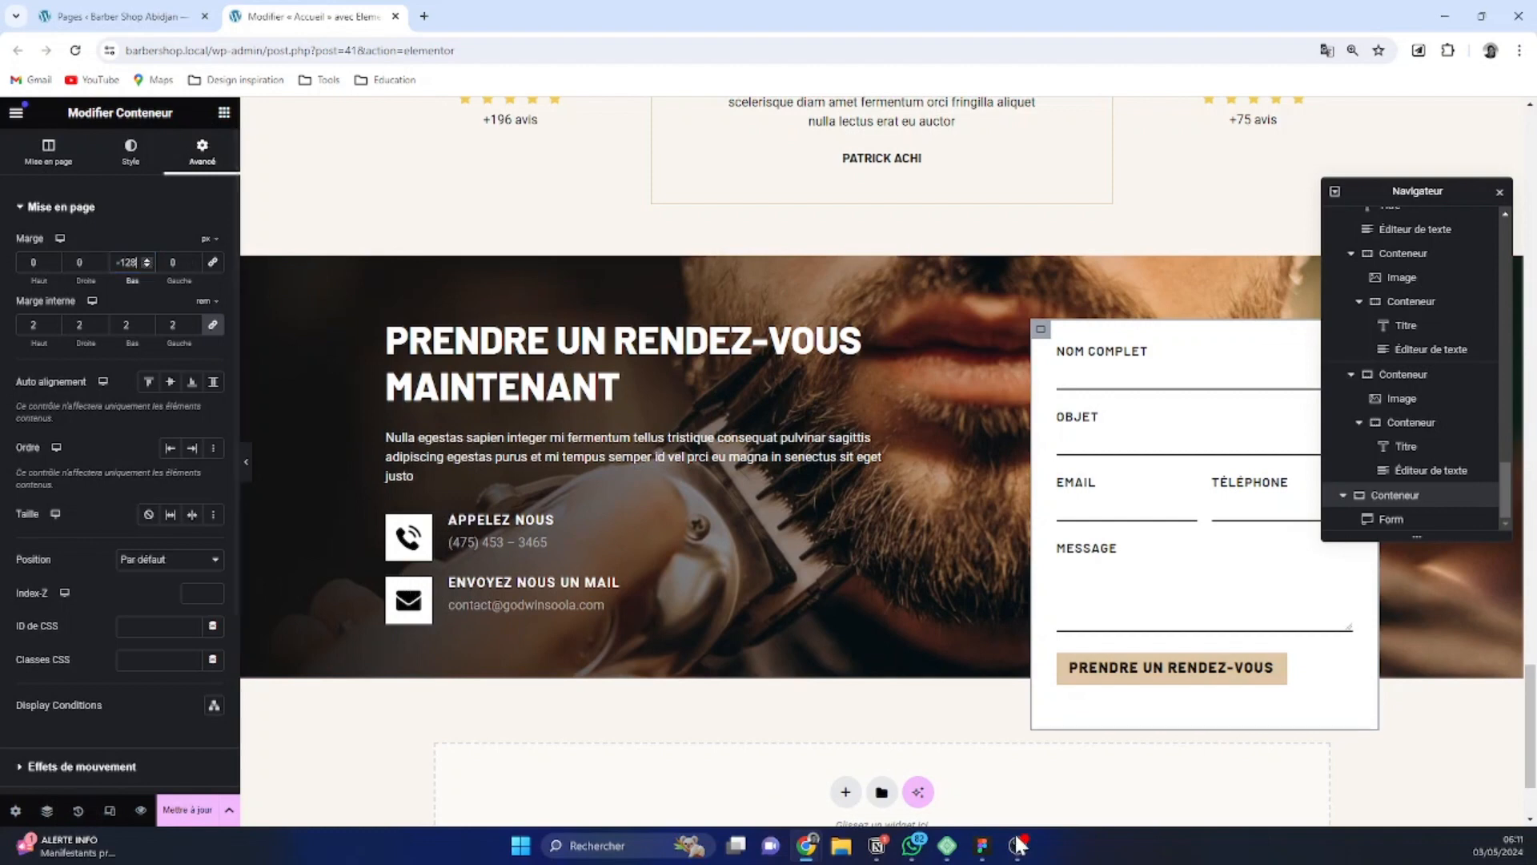
left_click(147, 265)
left_click(148, 265)
left_click(148, 265)
left_click(147, 265)
left_click(147, 265)
left_click(148, 265)
left_click(148, 265)
left_click(147, 265)
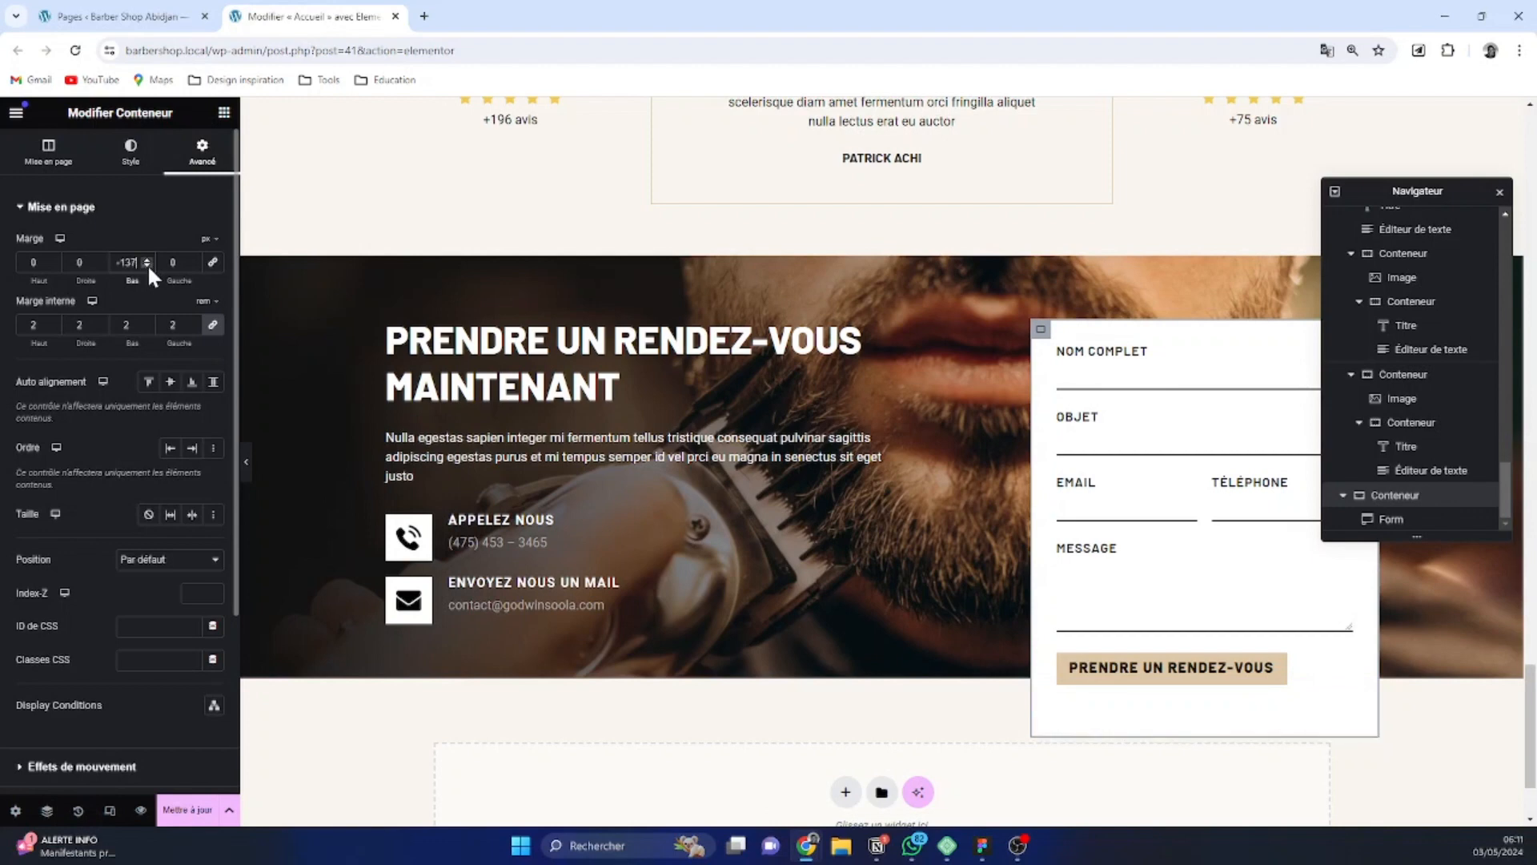
left_click(147, 265)
left_click(147, 265)
left_click(148, 265)
left_click(147, 265)
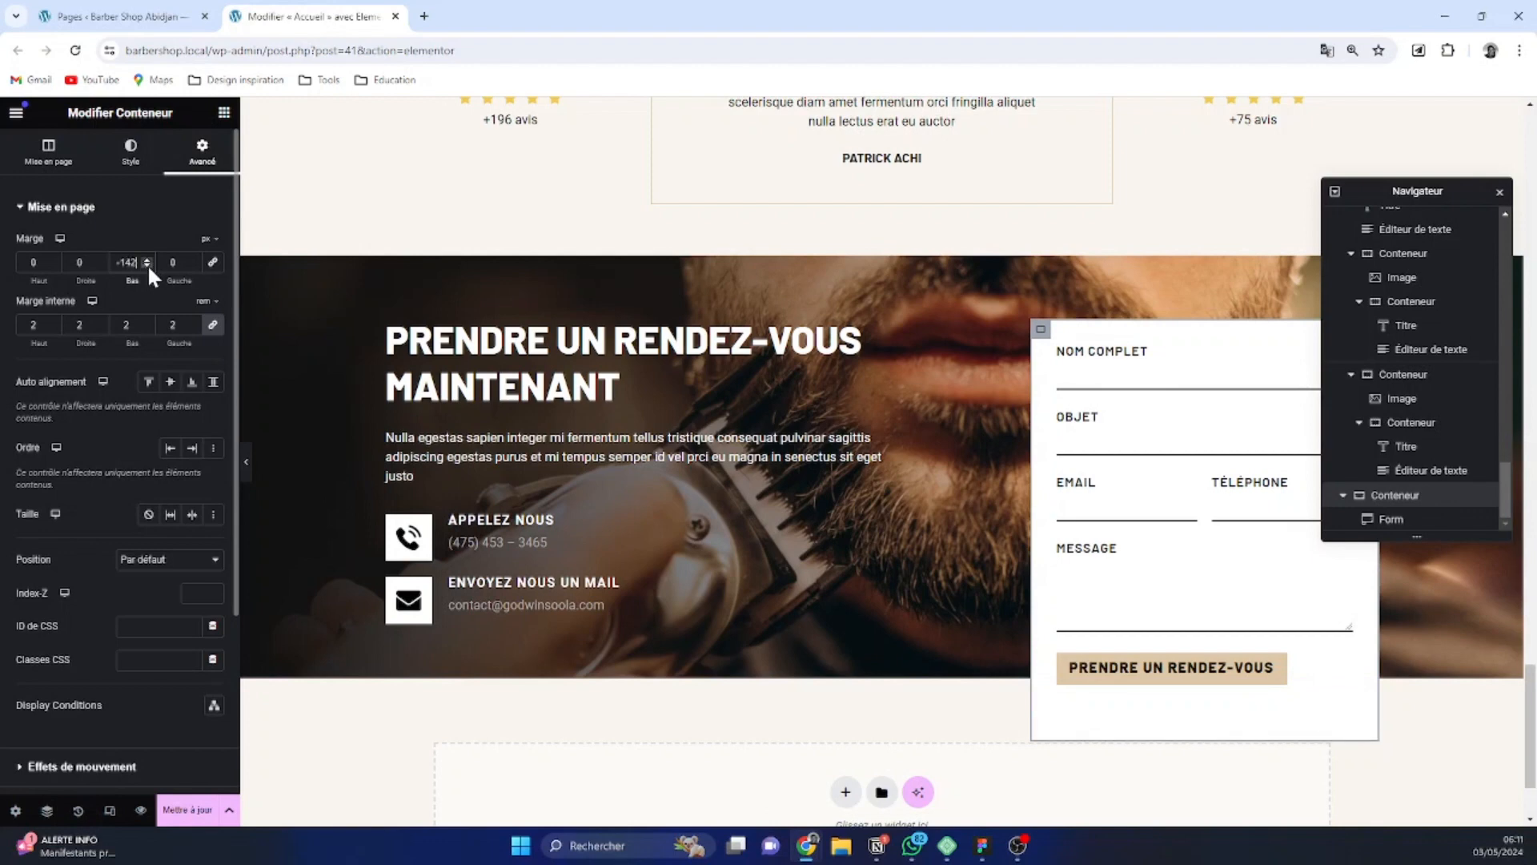
left_click(147, 265)
left_click(148, 265)
left_click(147, 265)
left_click(147, 265)
left_click(147, 265)
left_click(148, 265)
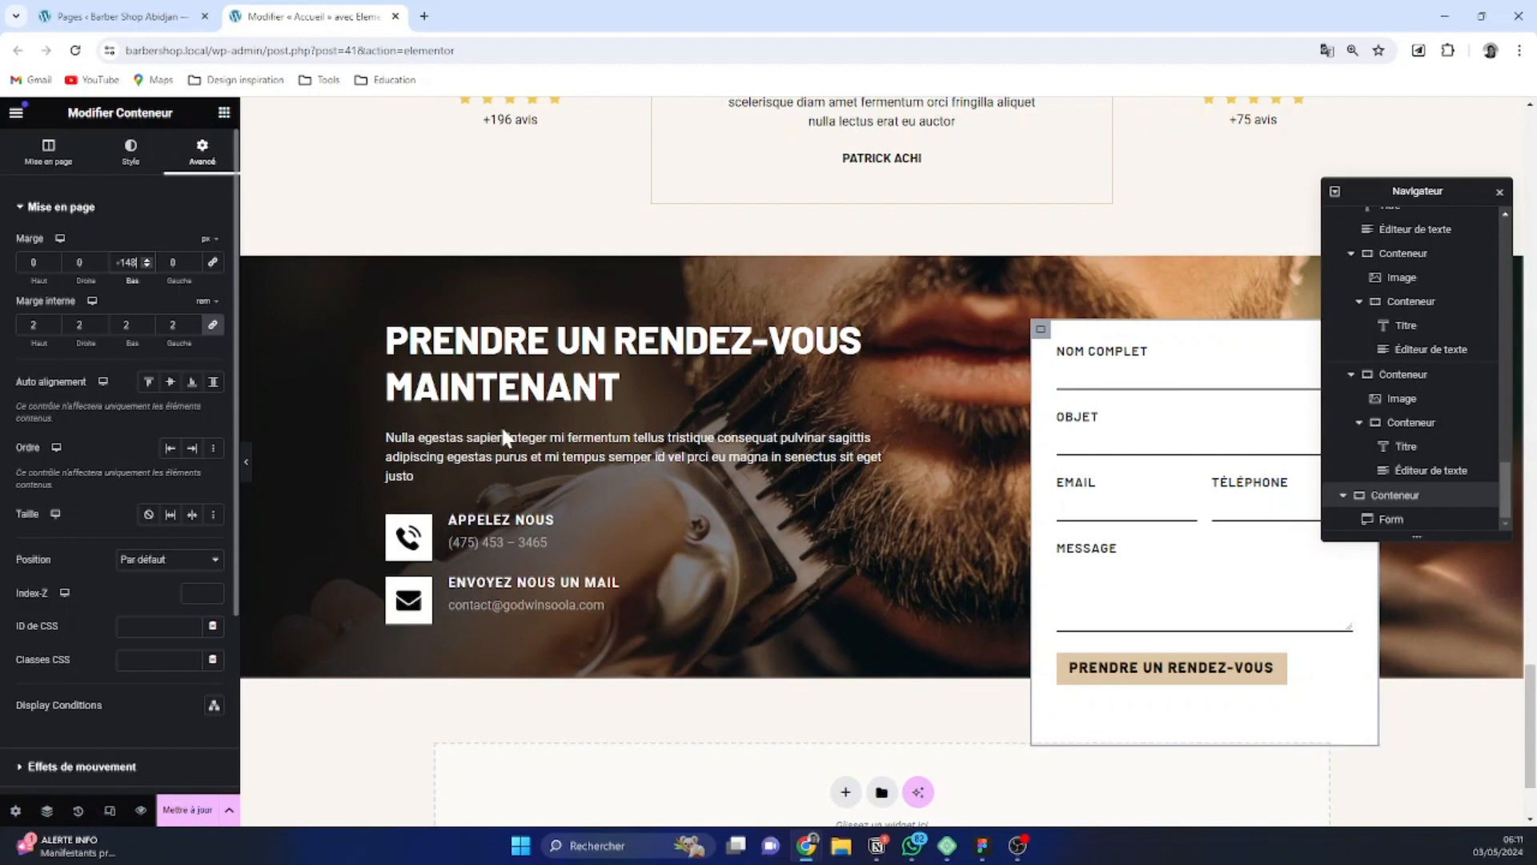
scroll(1220, 536, "down", 2)
scroll(1220, 559, "up", 2)
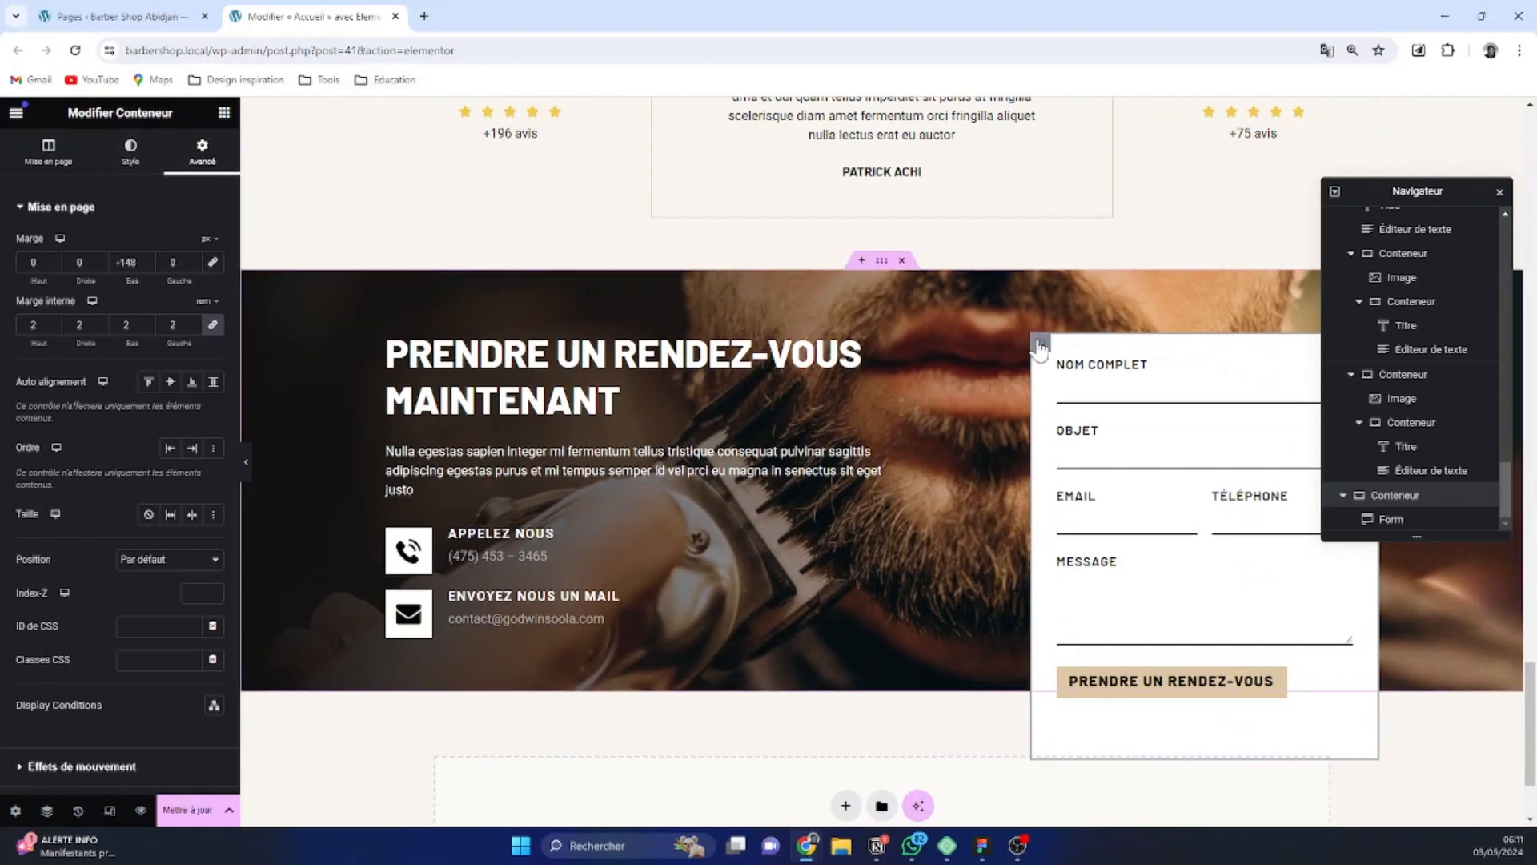
Add a box shadow to the form container and make its black colour more transparent
left_click(130, 150)
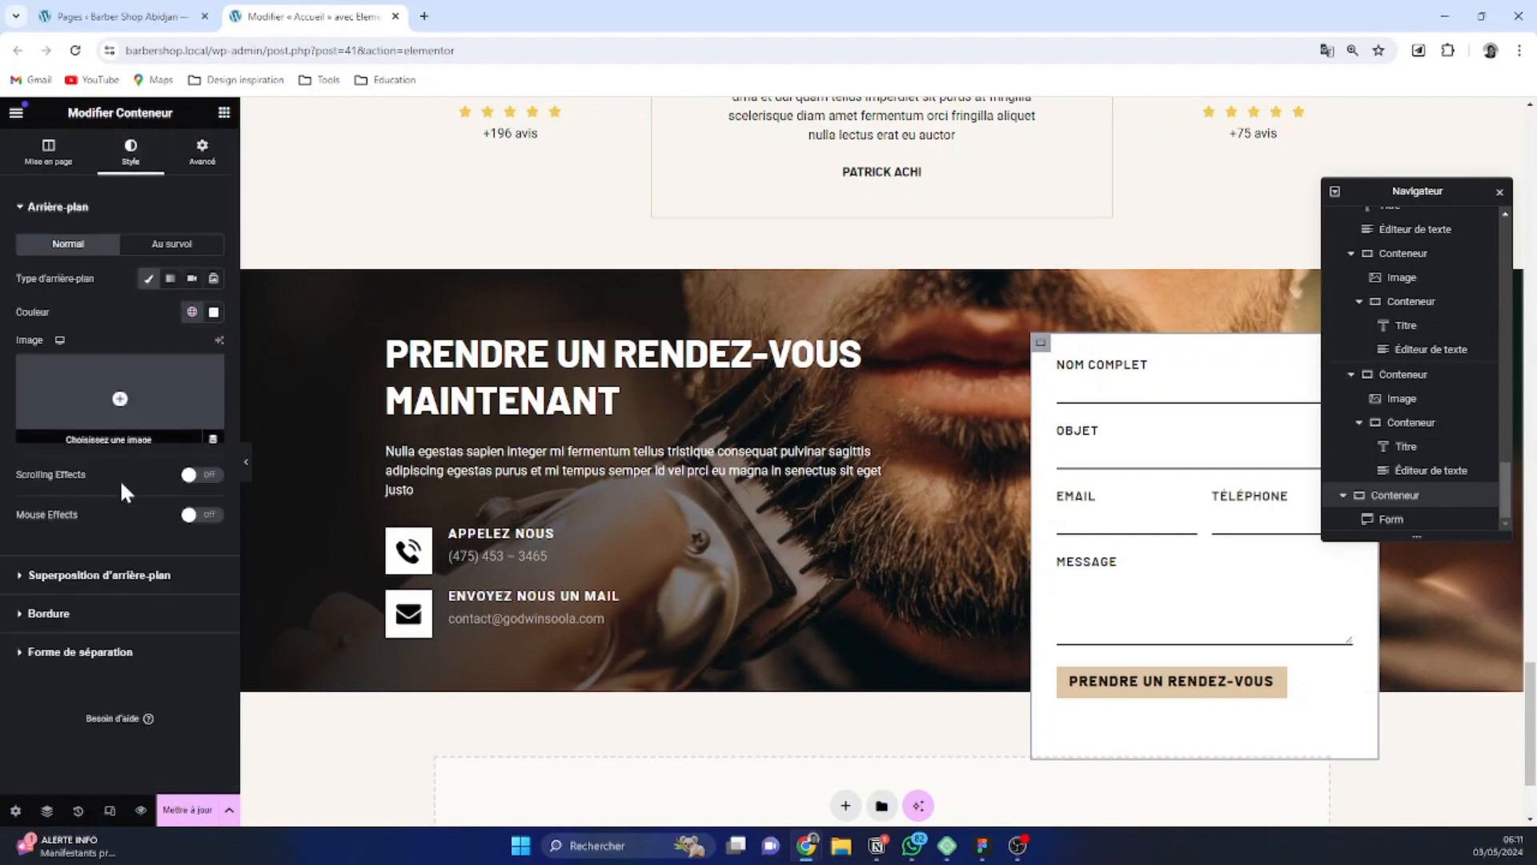
left_click(101, 607)
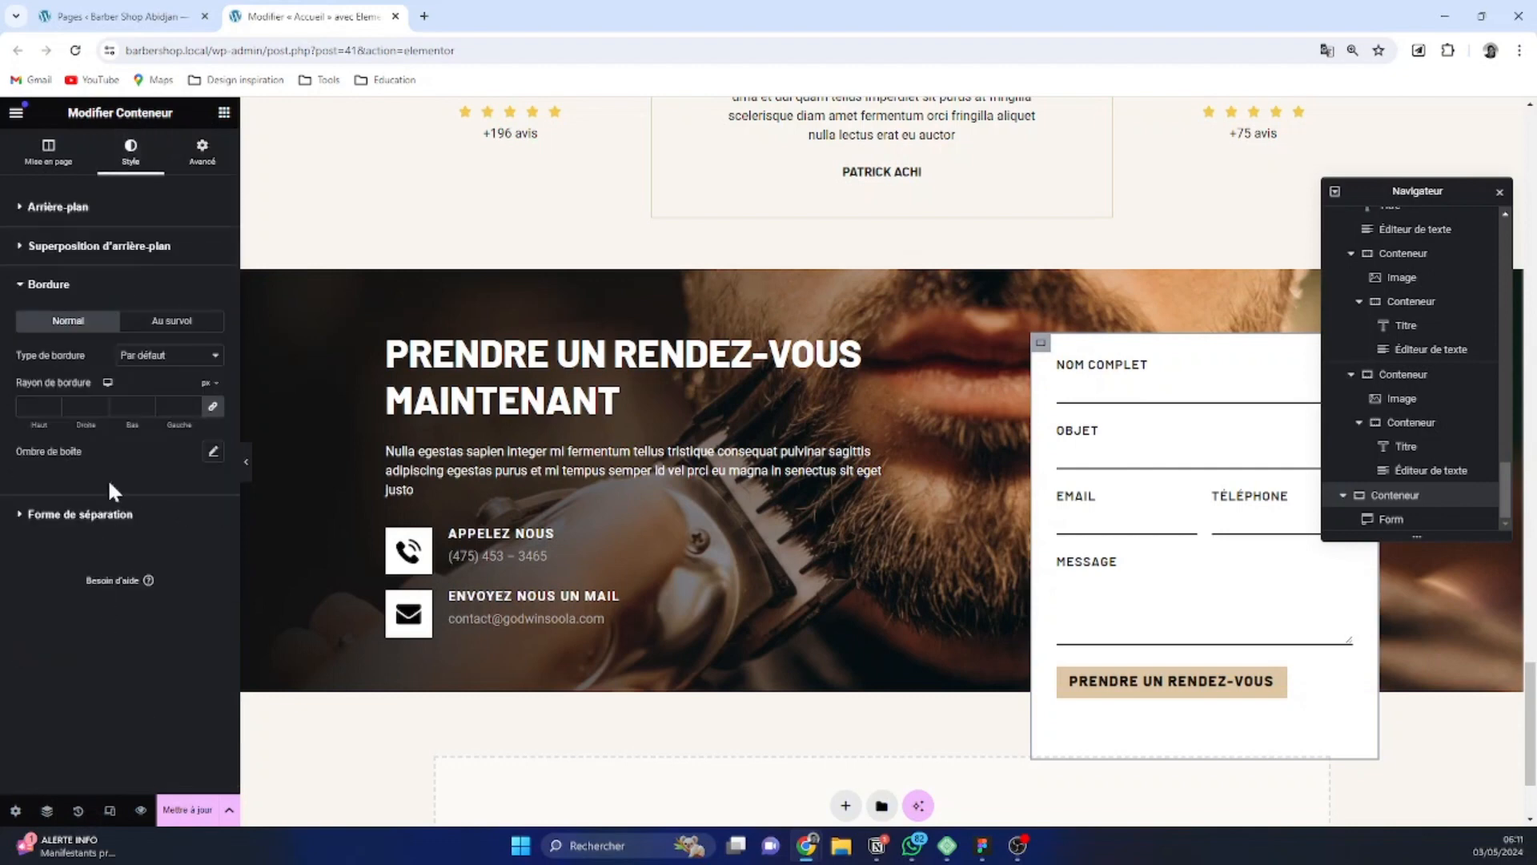
left_click(216, 452)
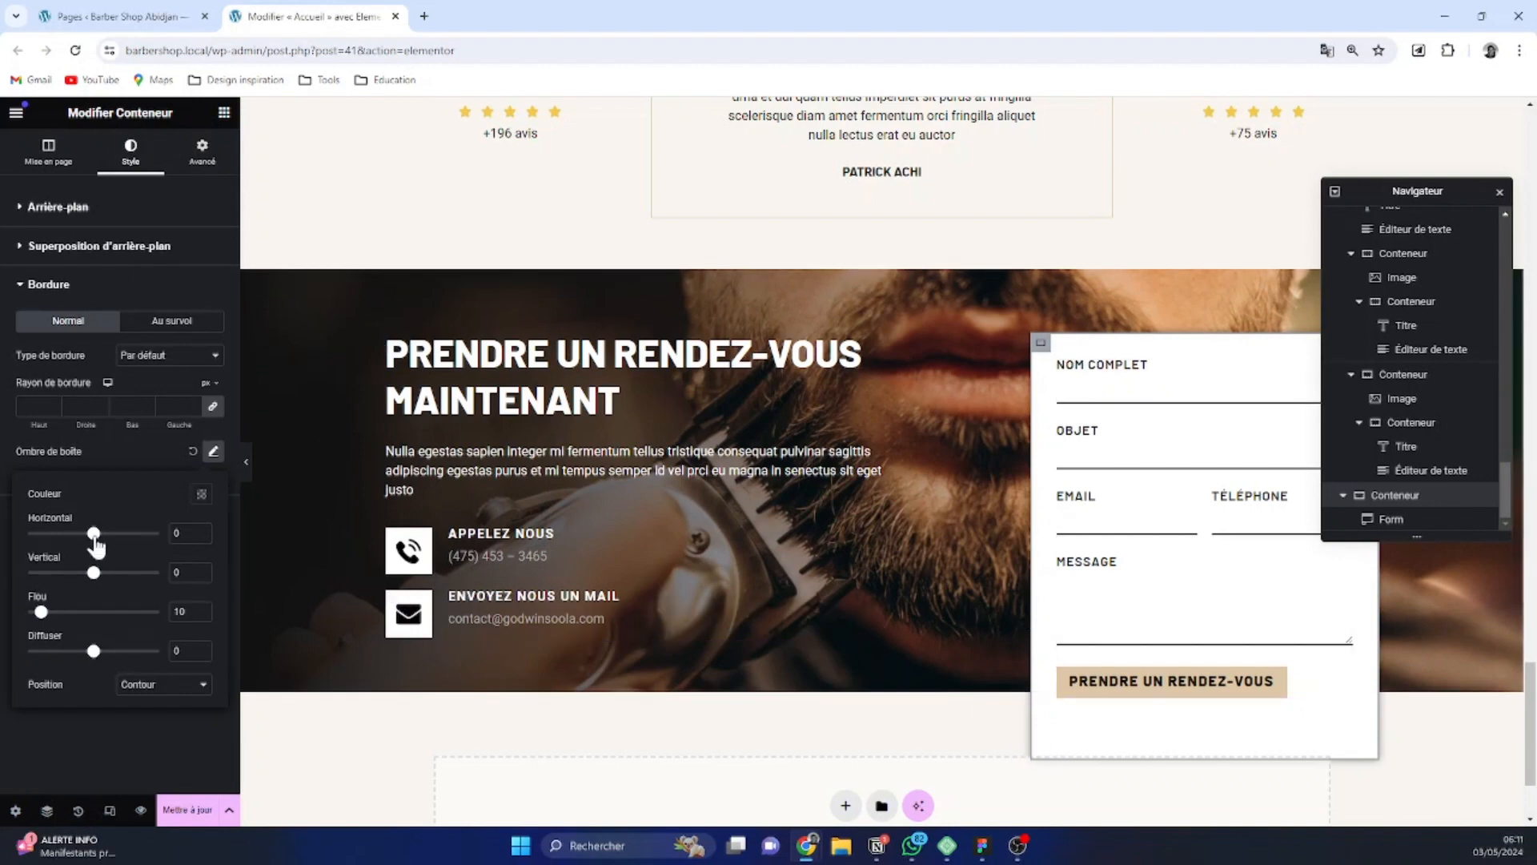
left_click(200, 494)
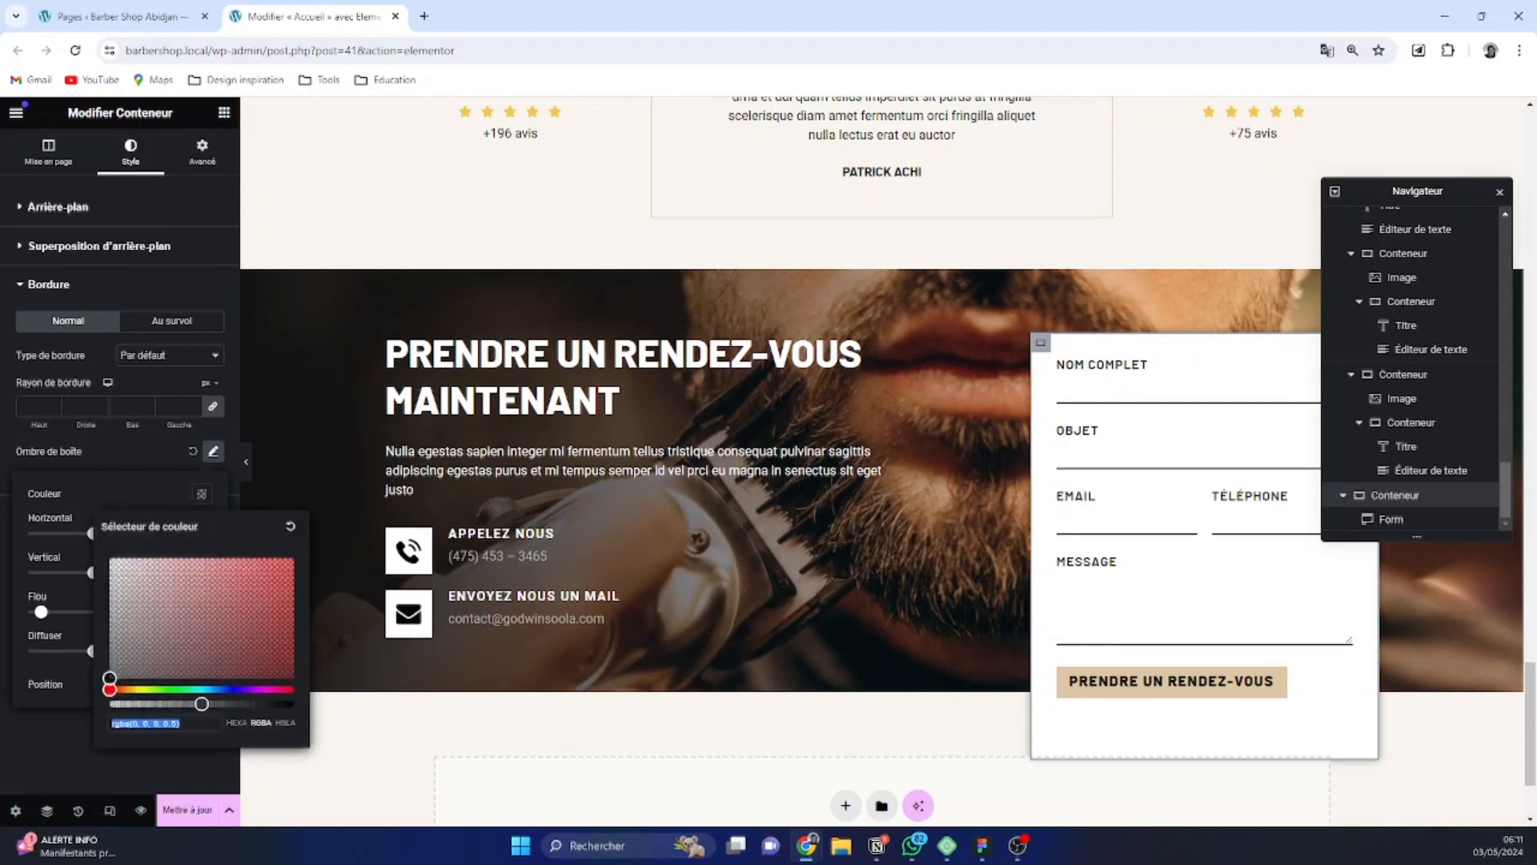
left_click_drag(204, 704, 164, 704)
left_click(35, 544)
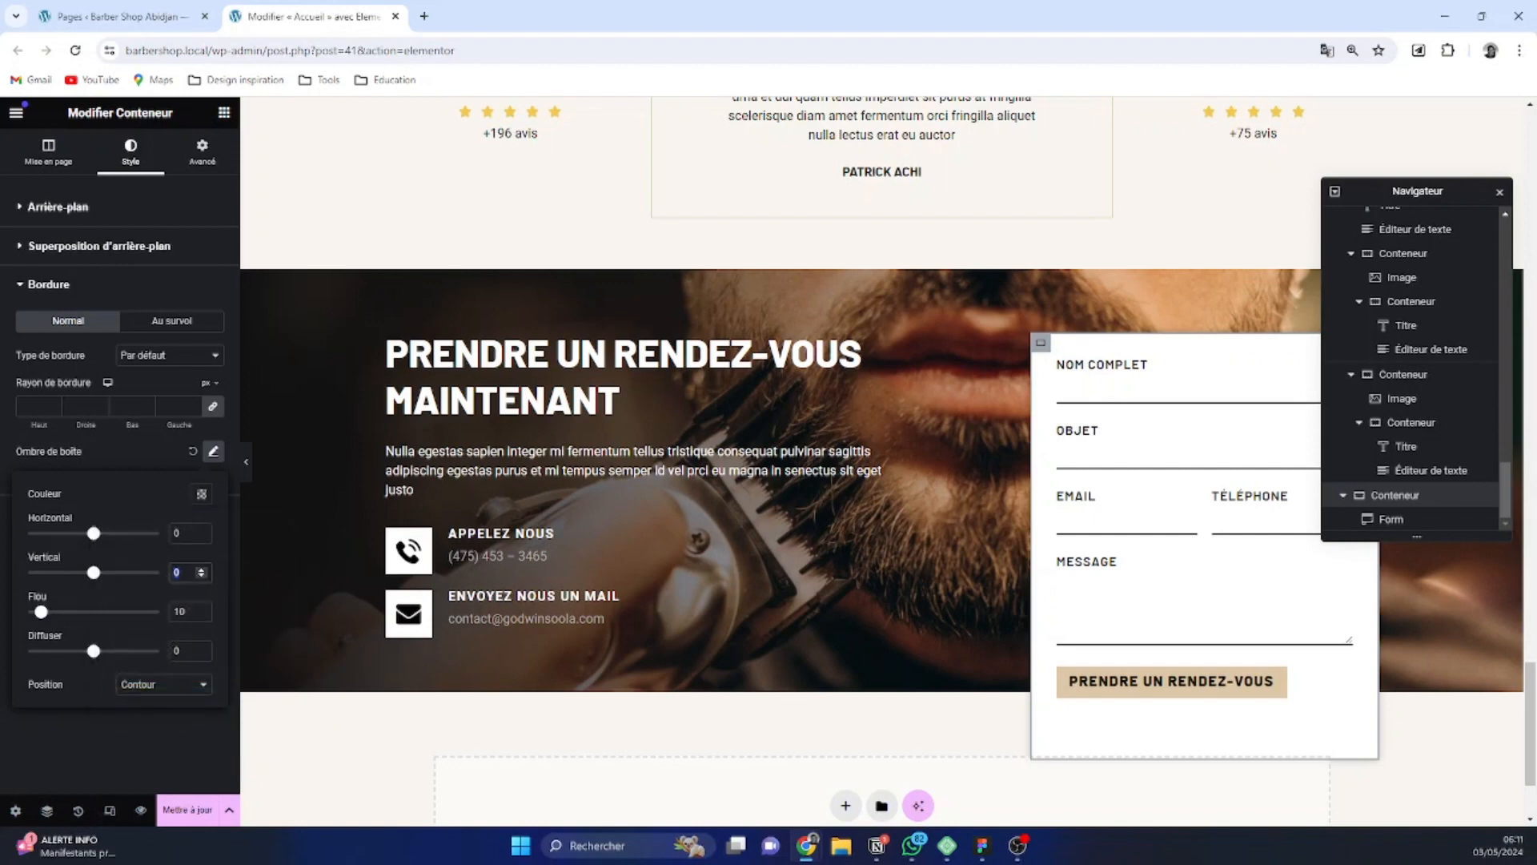
Give the form container's shadow a vertical offset of 2, a blur of 20 and a spread of 9
type("4")
left_click(203, 574)
key("Tab")
type("20")
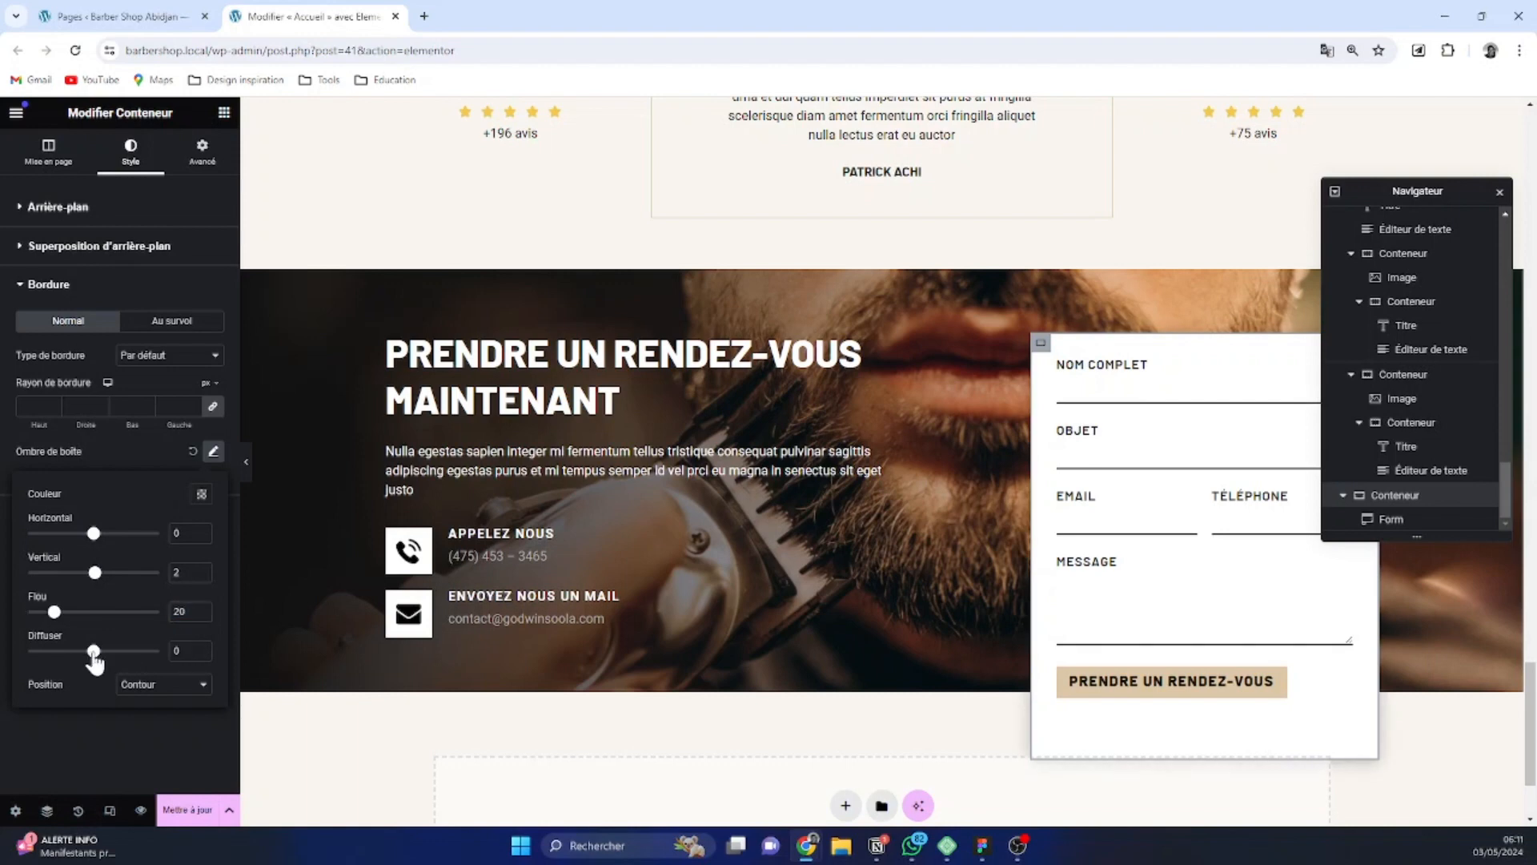
mouse_move(93, 651)
left_mouse_down()
mouse_move(116, 651)
mouse_move(97, 662)
left_mouse_up()
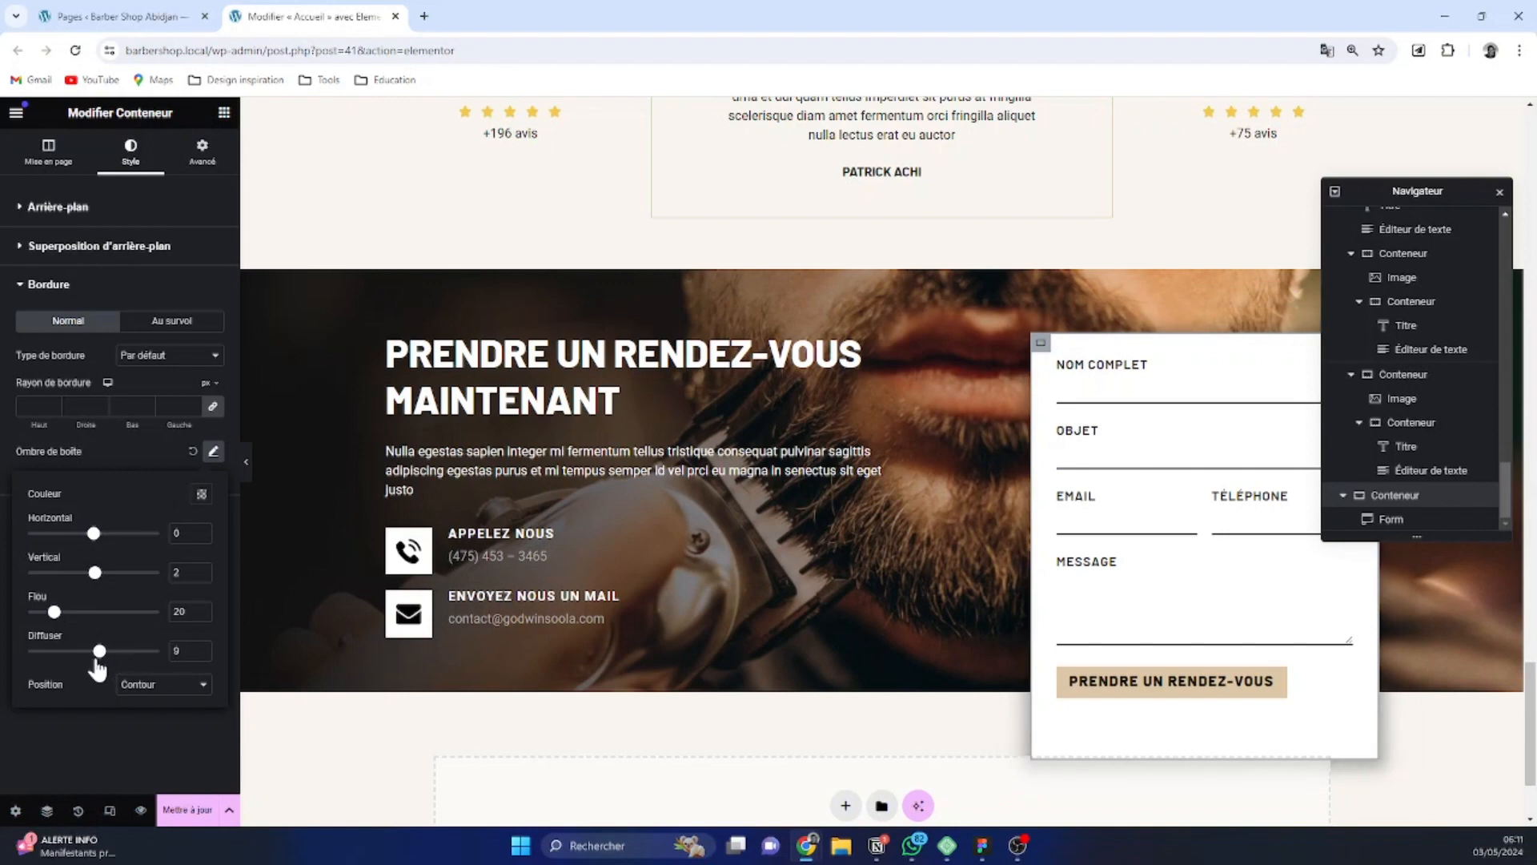
Reduce the opacity of the form container's black box shadow to 0.16
left_click_drag(98, 667, 96, 667)
left_click(202, 496)
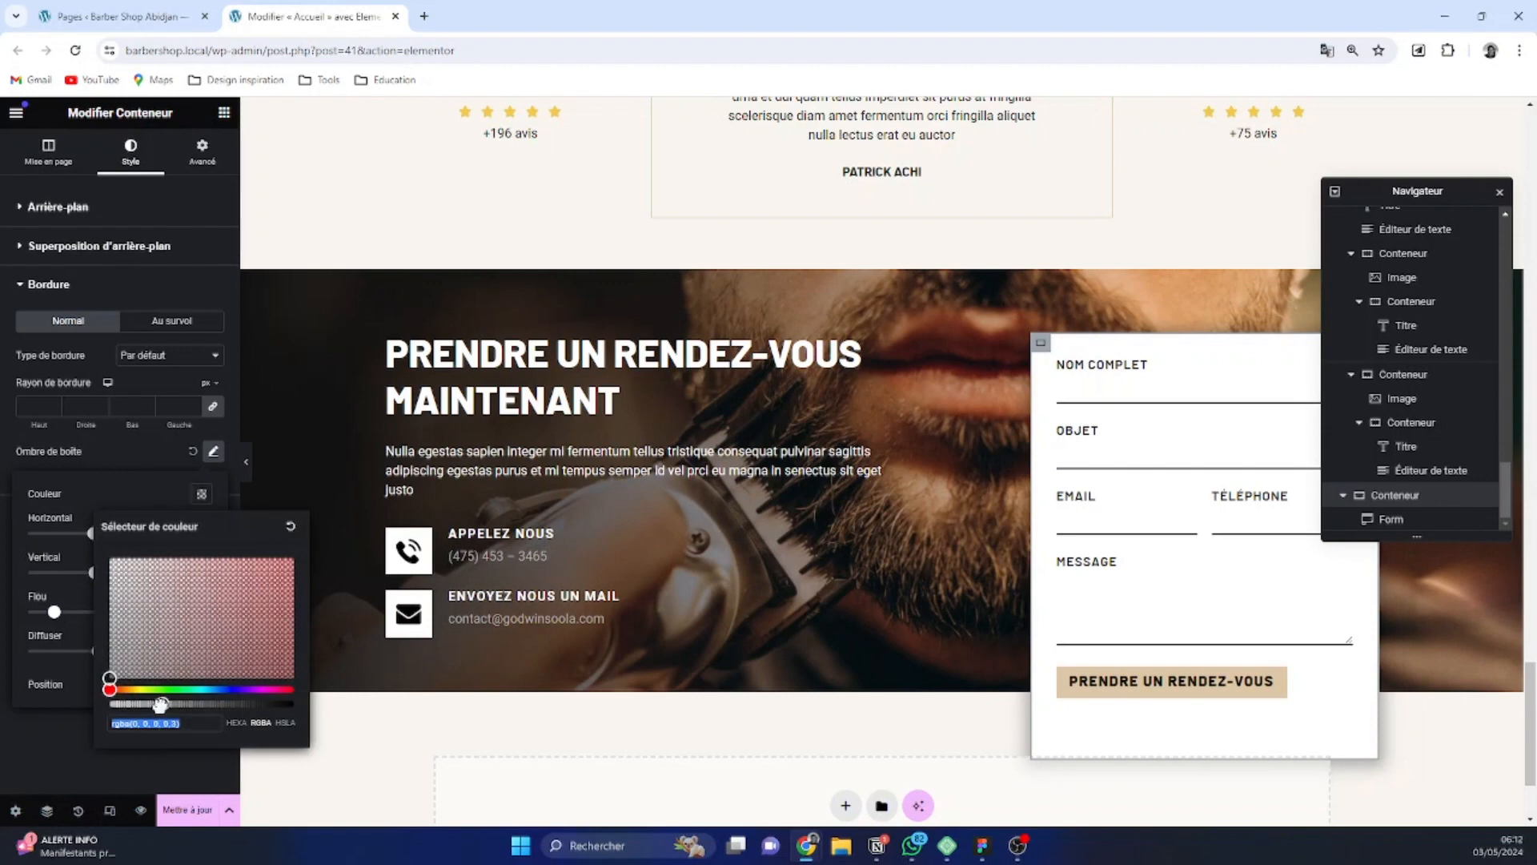
left_click_drag(160, 705, 137, 704)
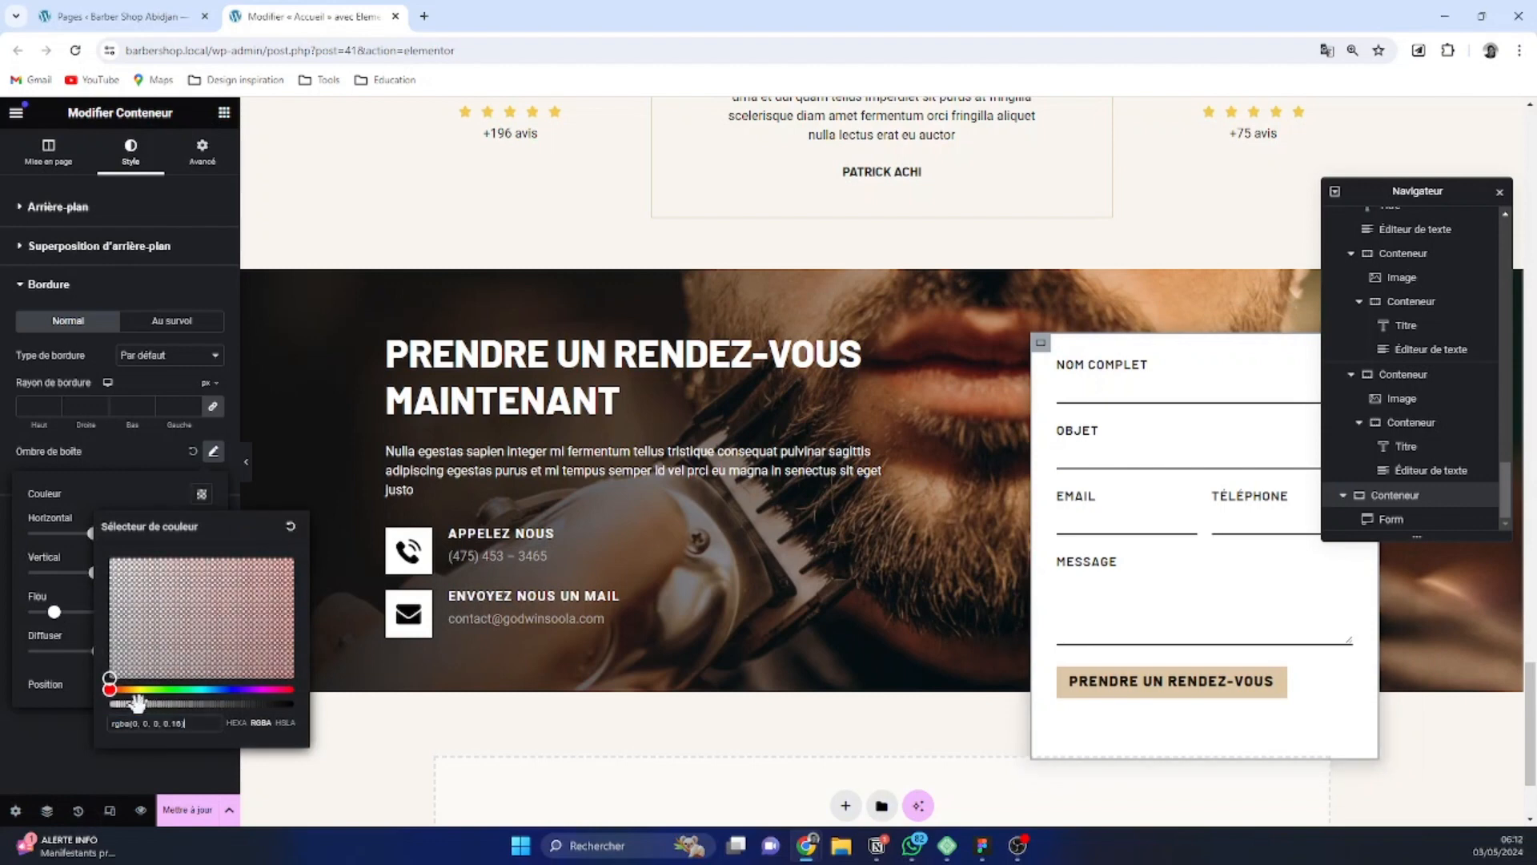
left_click(155, 758)
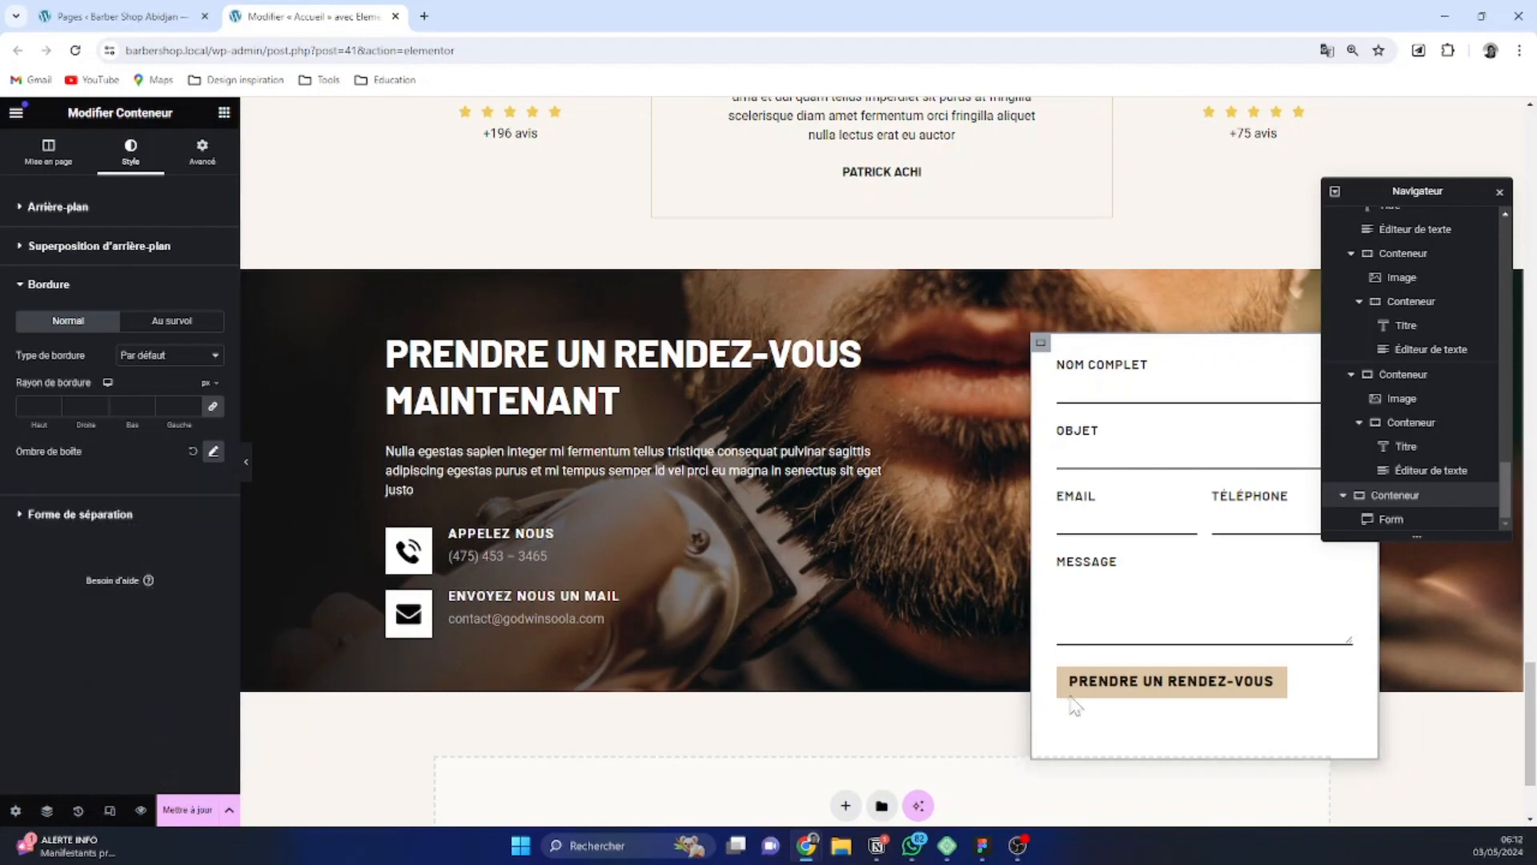
scroll(998, 530, "down", 2)
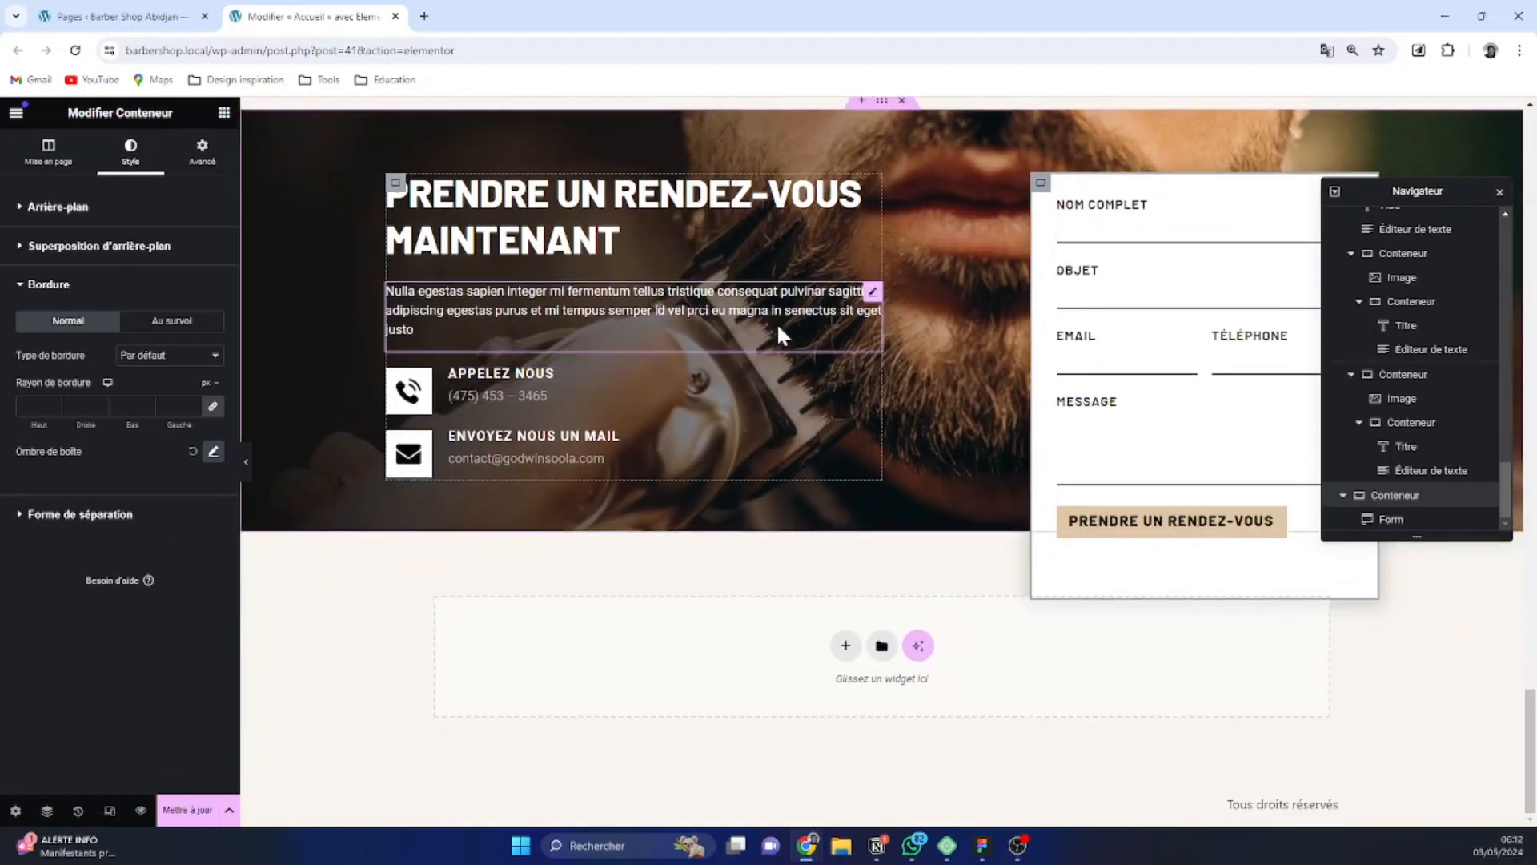
left_click(778, 327)
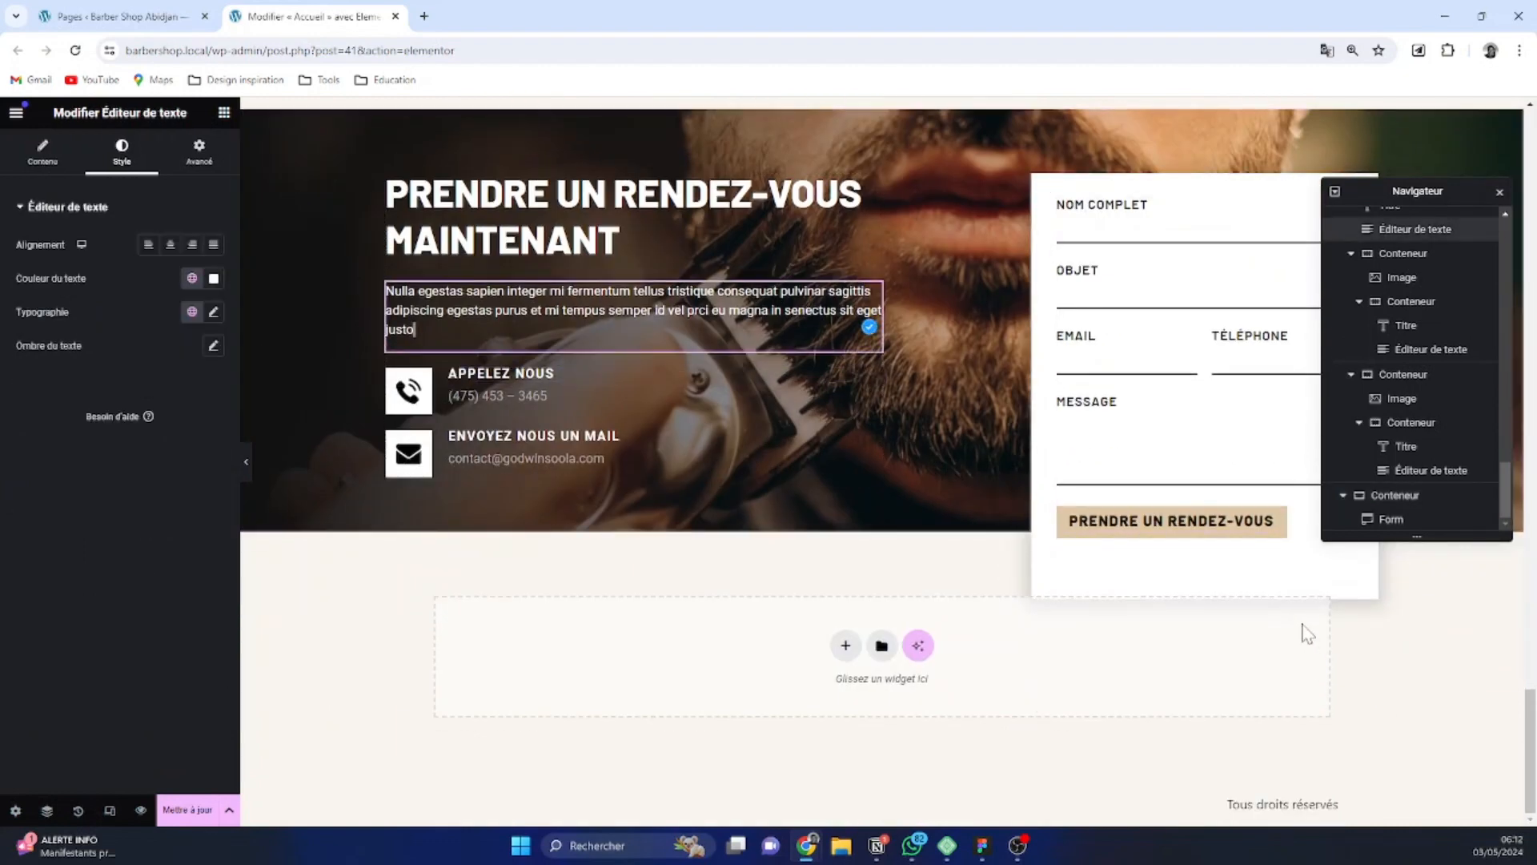
Add a single-column flexbox container directly below the appointment section
left_click(845, 645)
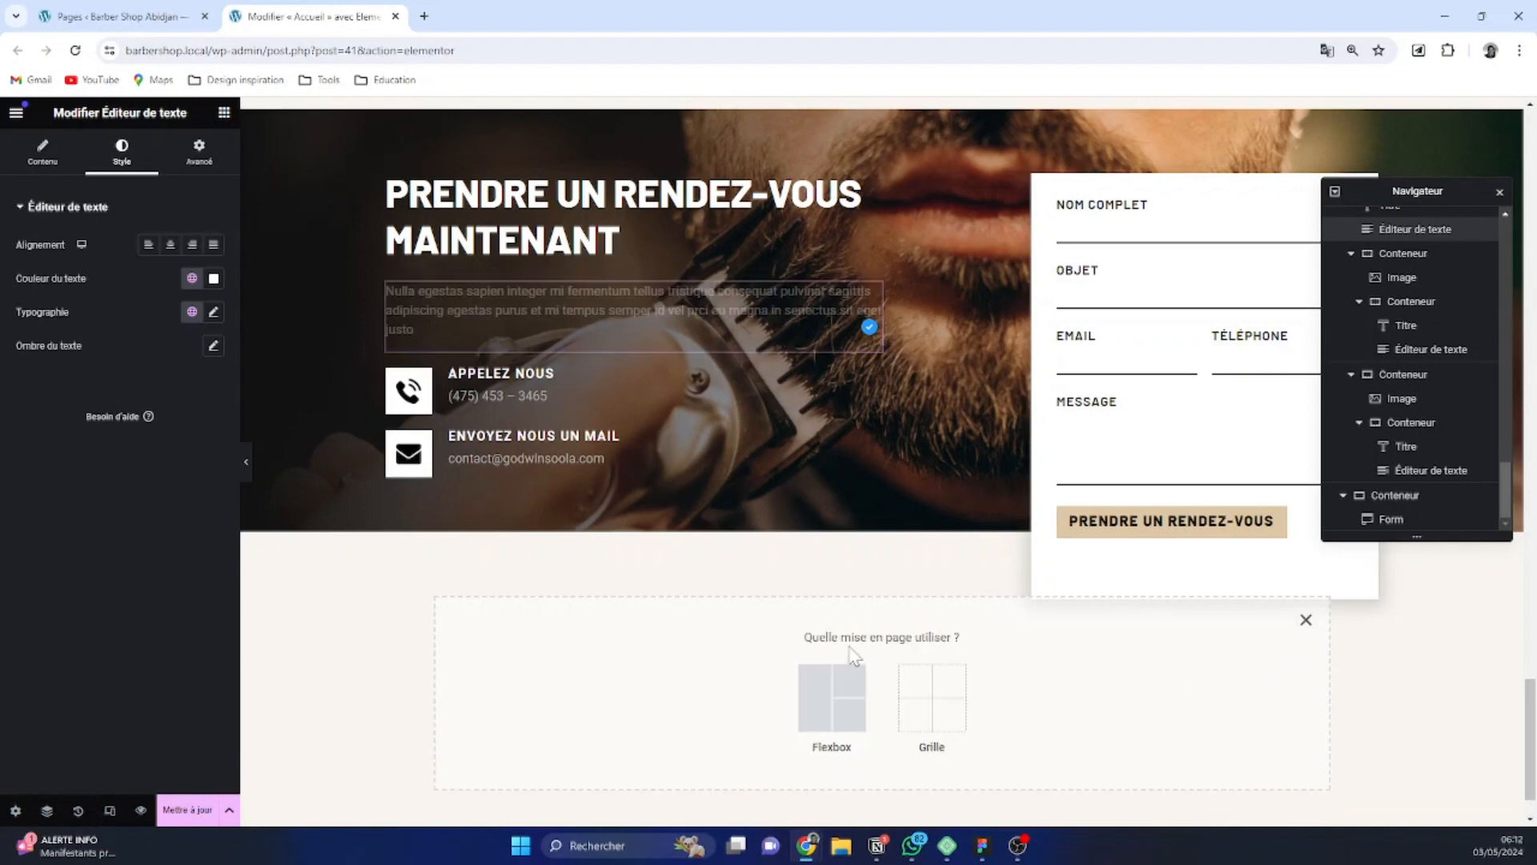
left_click(831, 695)
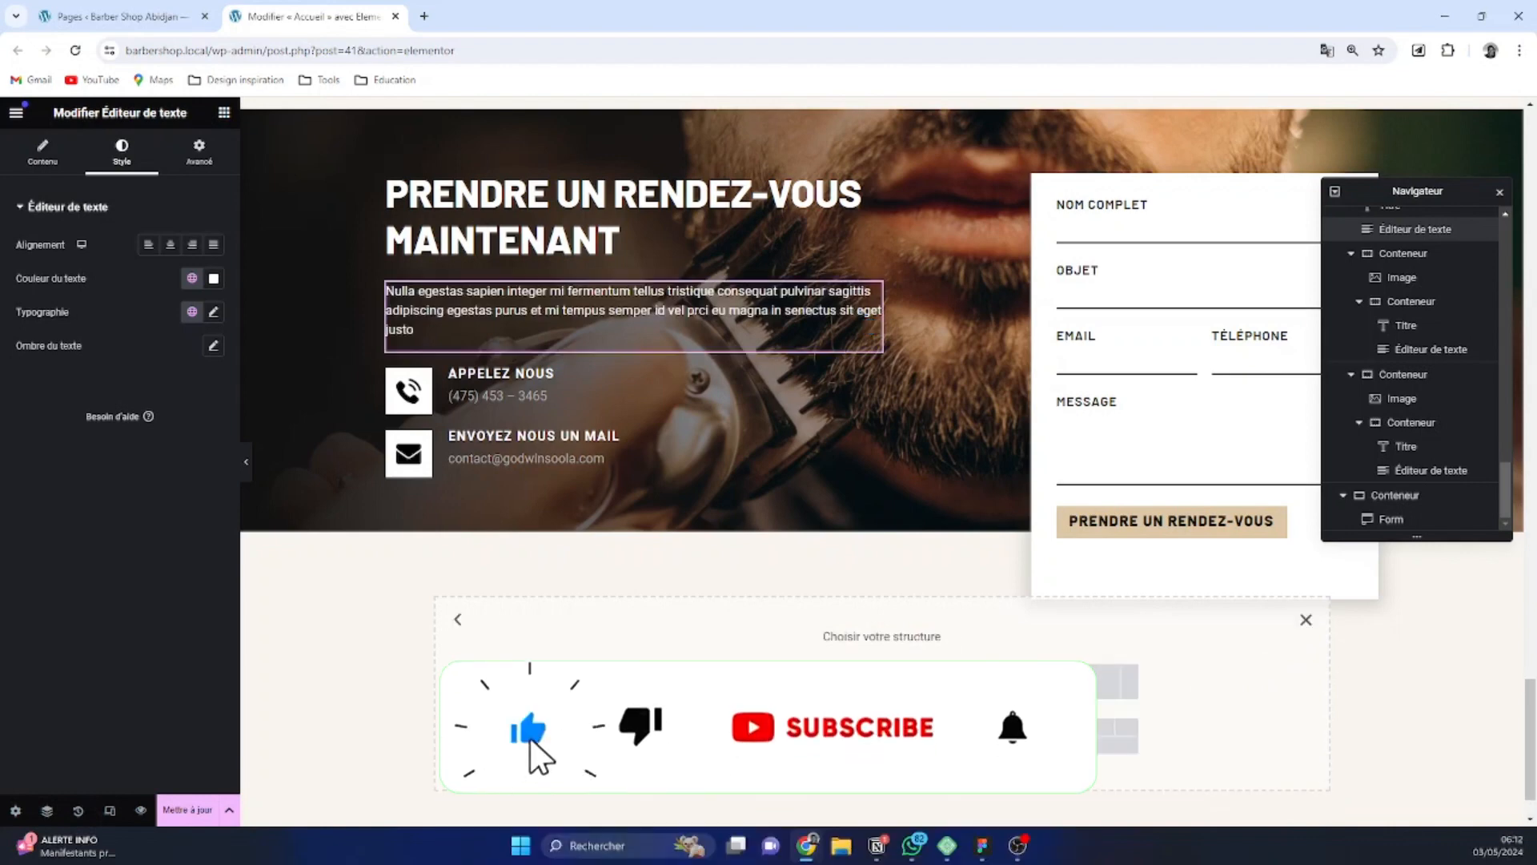
left_click(662, 682)
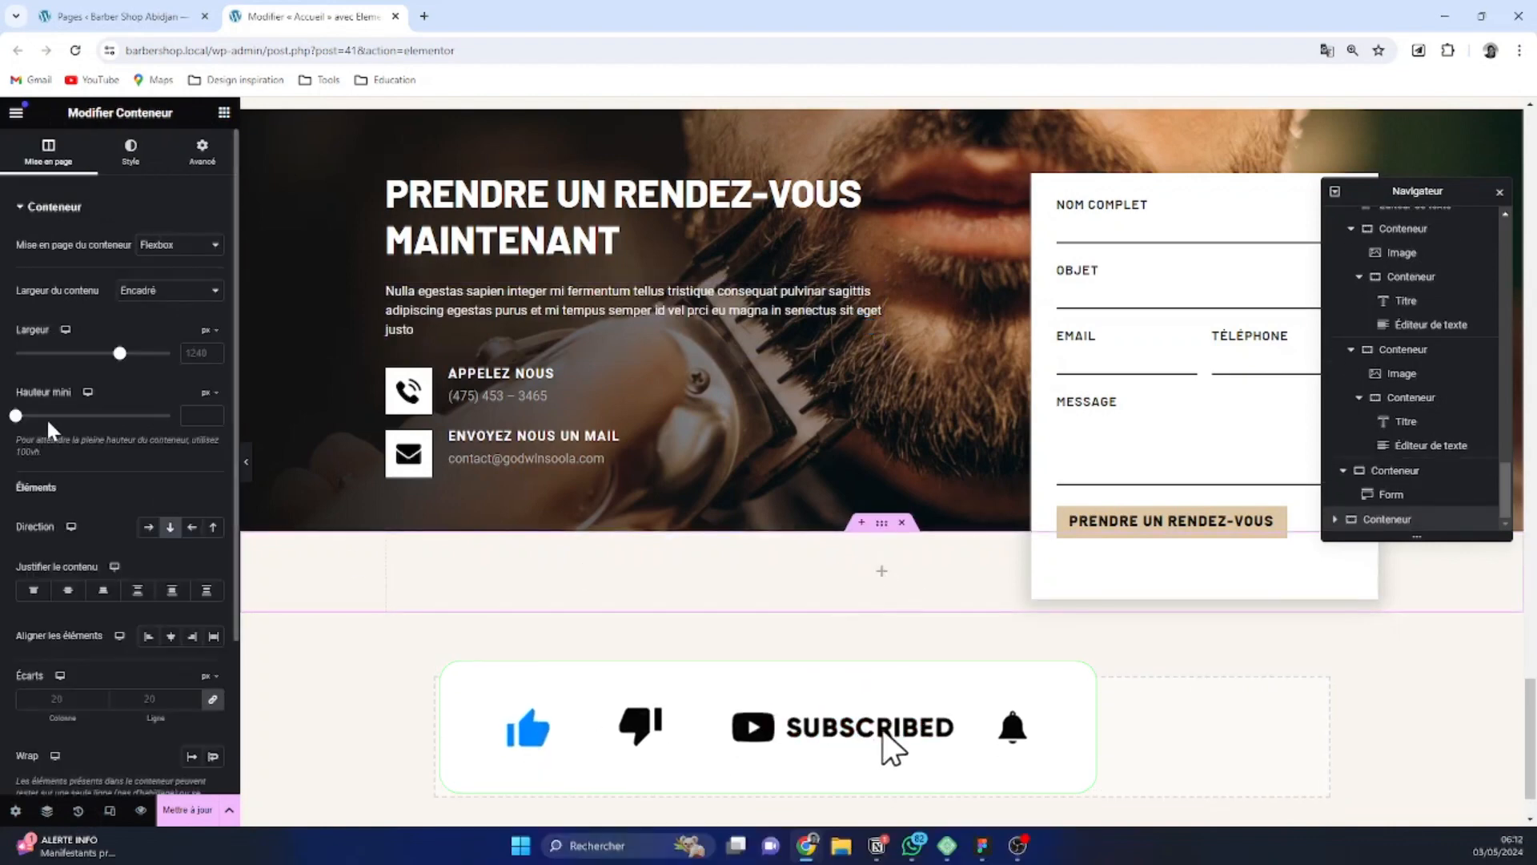
Set the new container's minimum height to 30 vh and its content width to full width (Pleine largeur)
mouse_move(212, 392)
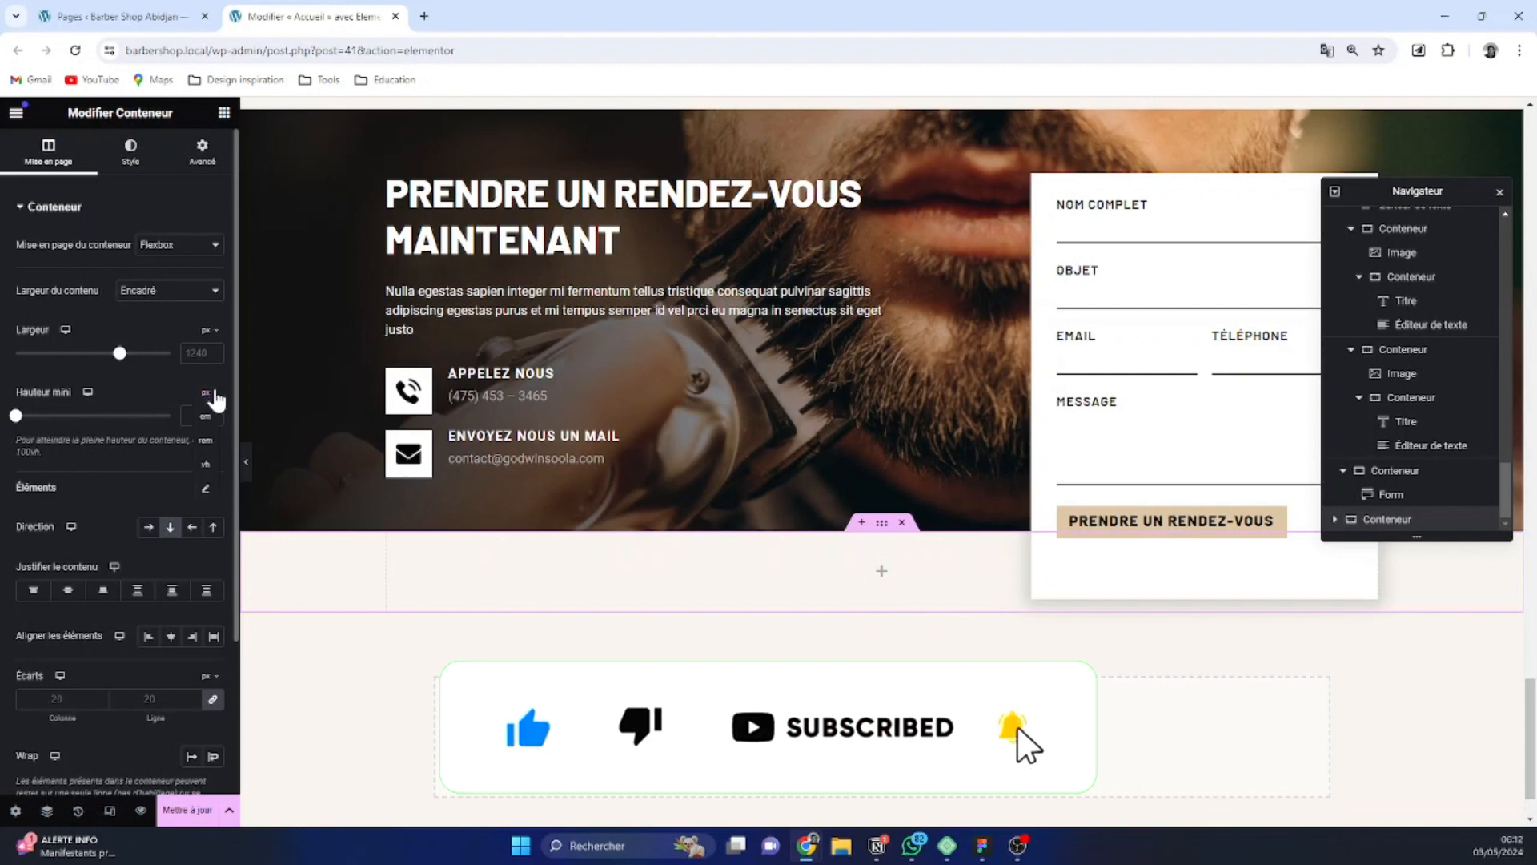
left_click(206, 464)
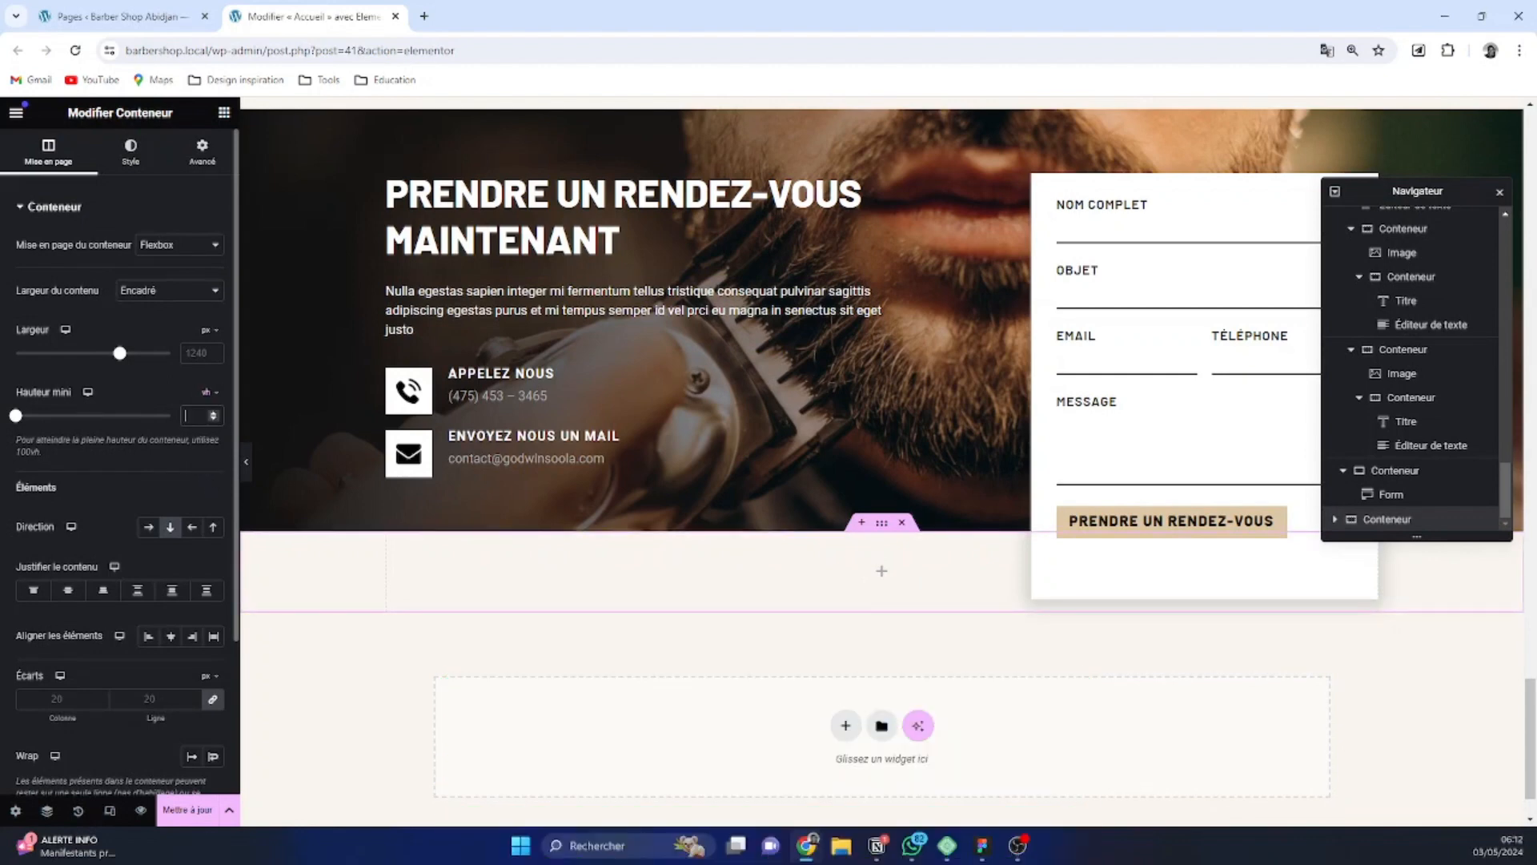
type("40")
scroll(762, 475, "down", 5)
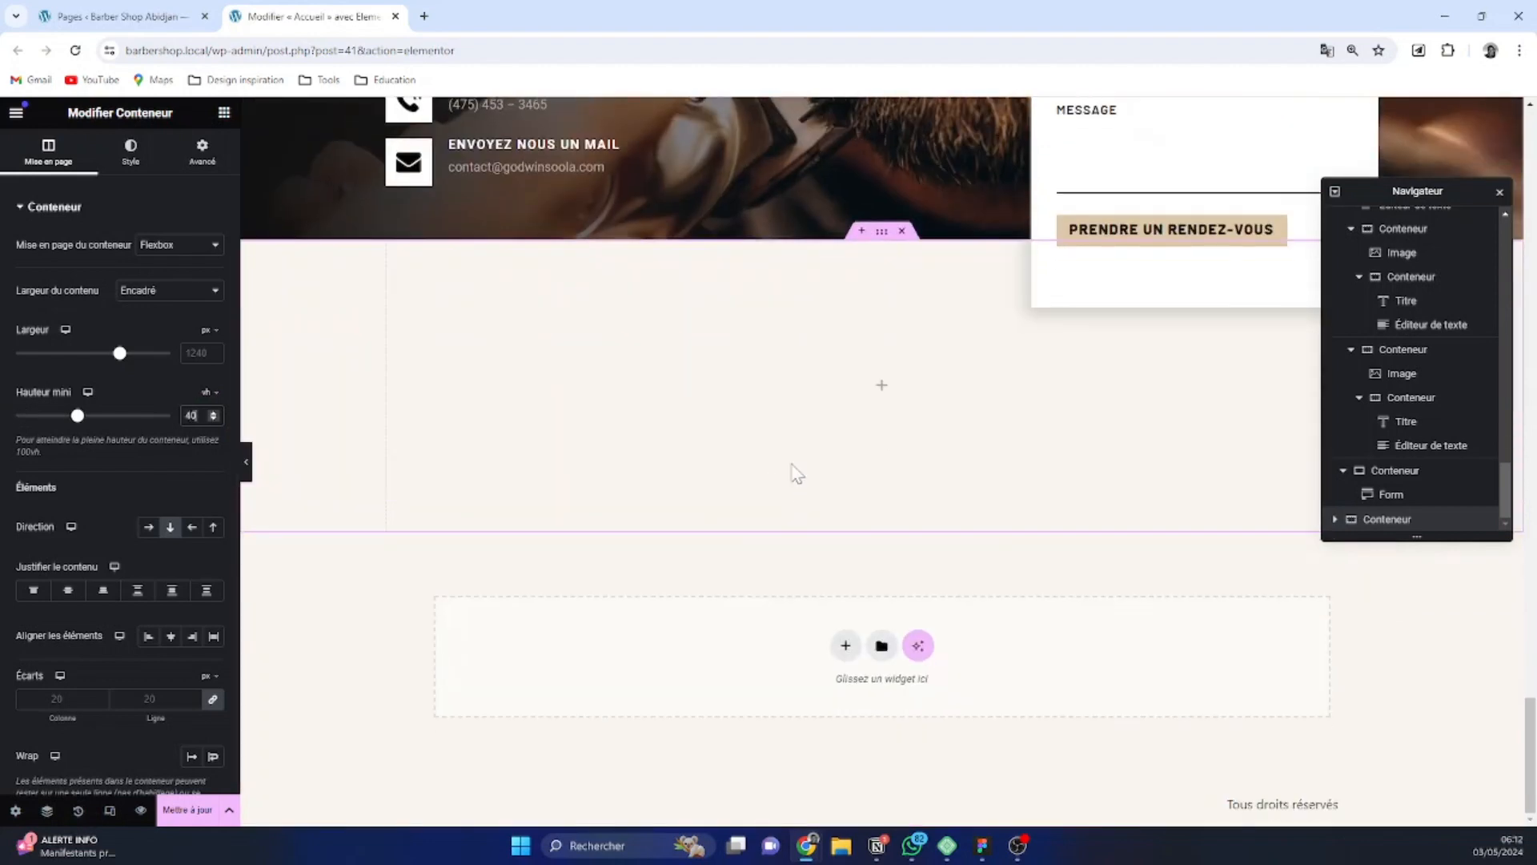
scroll(789, 480, "up", 2)
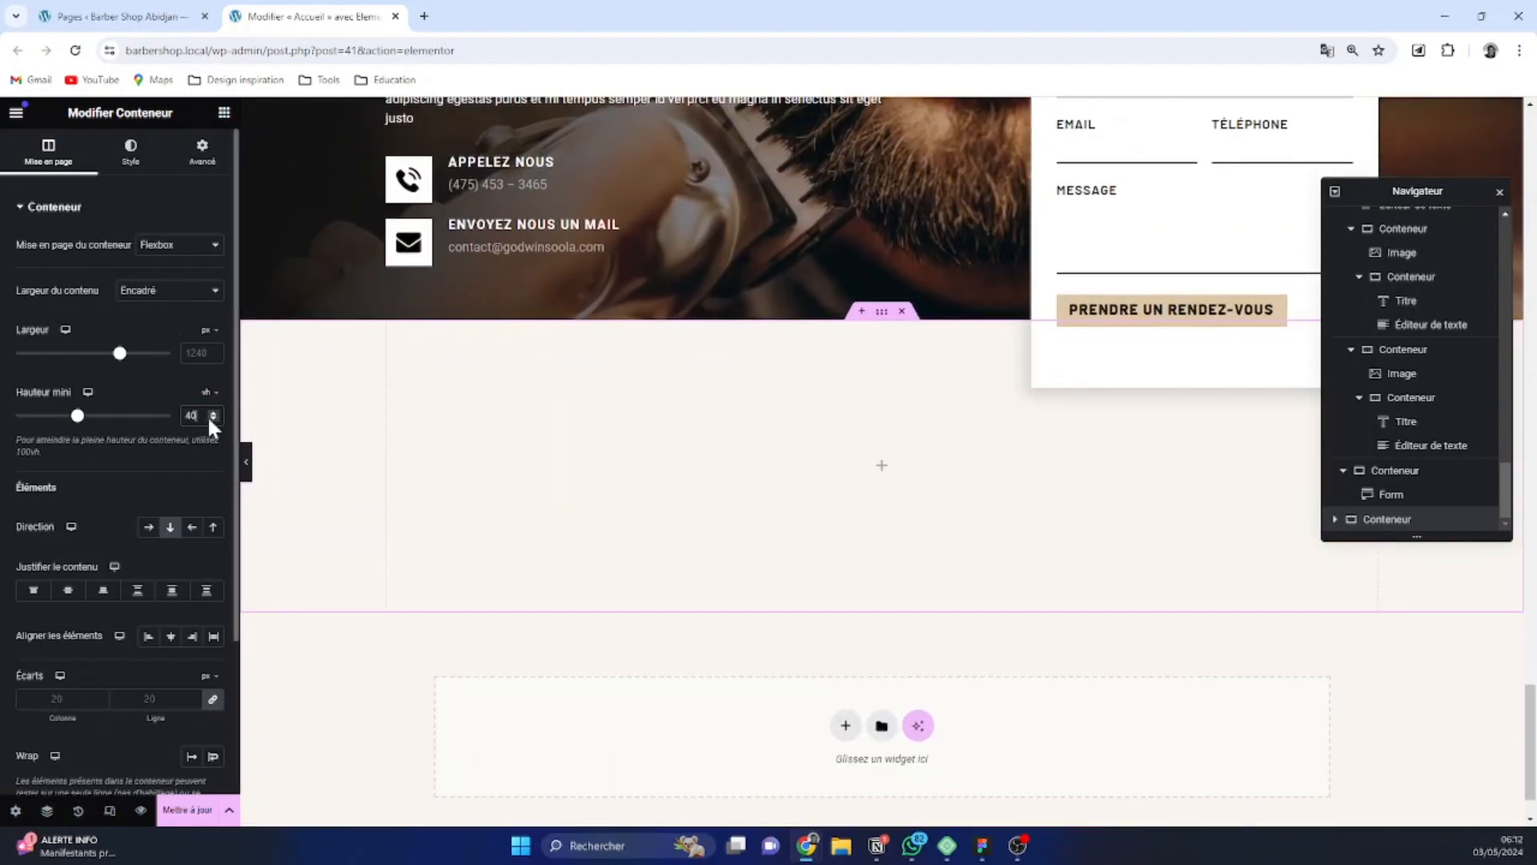
key("BackSpace")
key("BackSpace")
type("30")
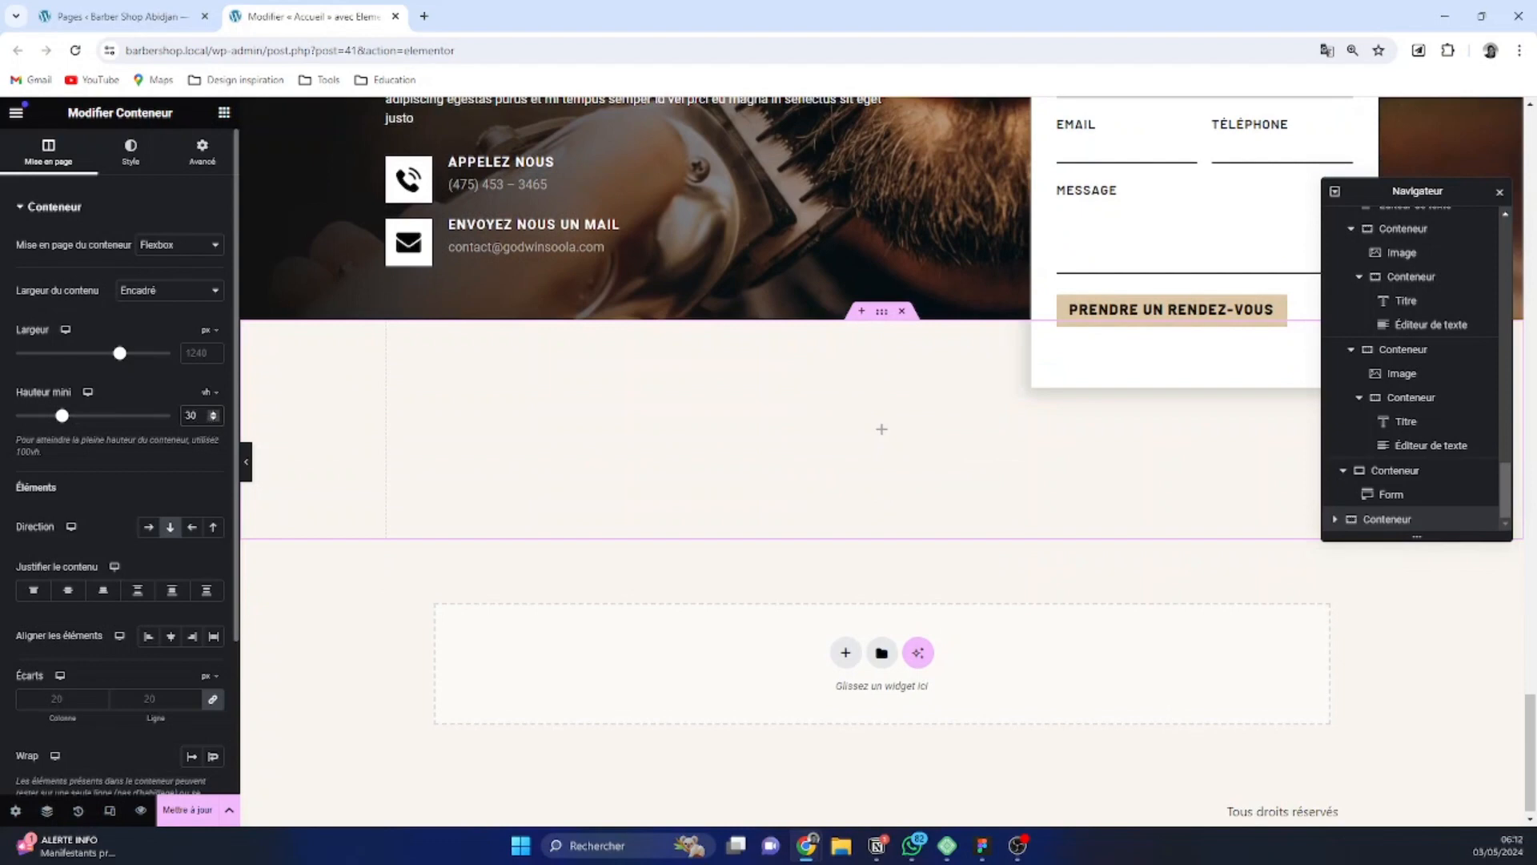
left_click(214, 292)
left_click(208, 321)
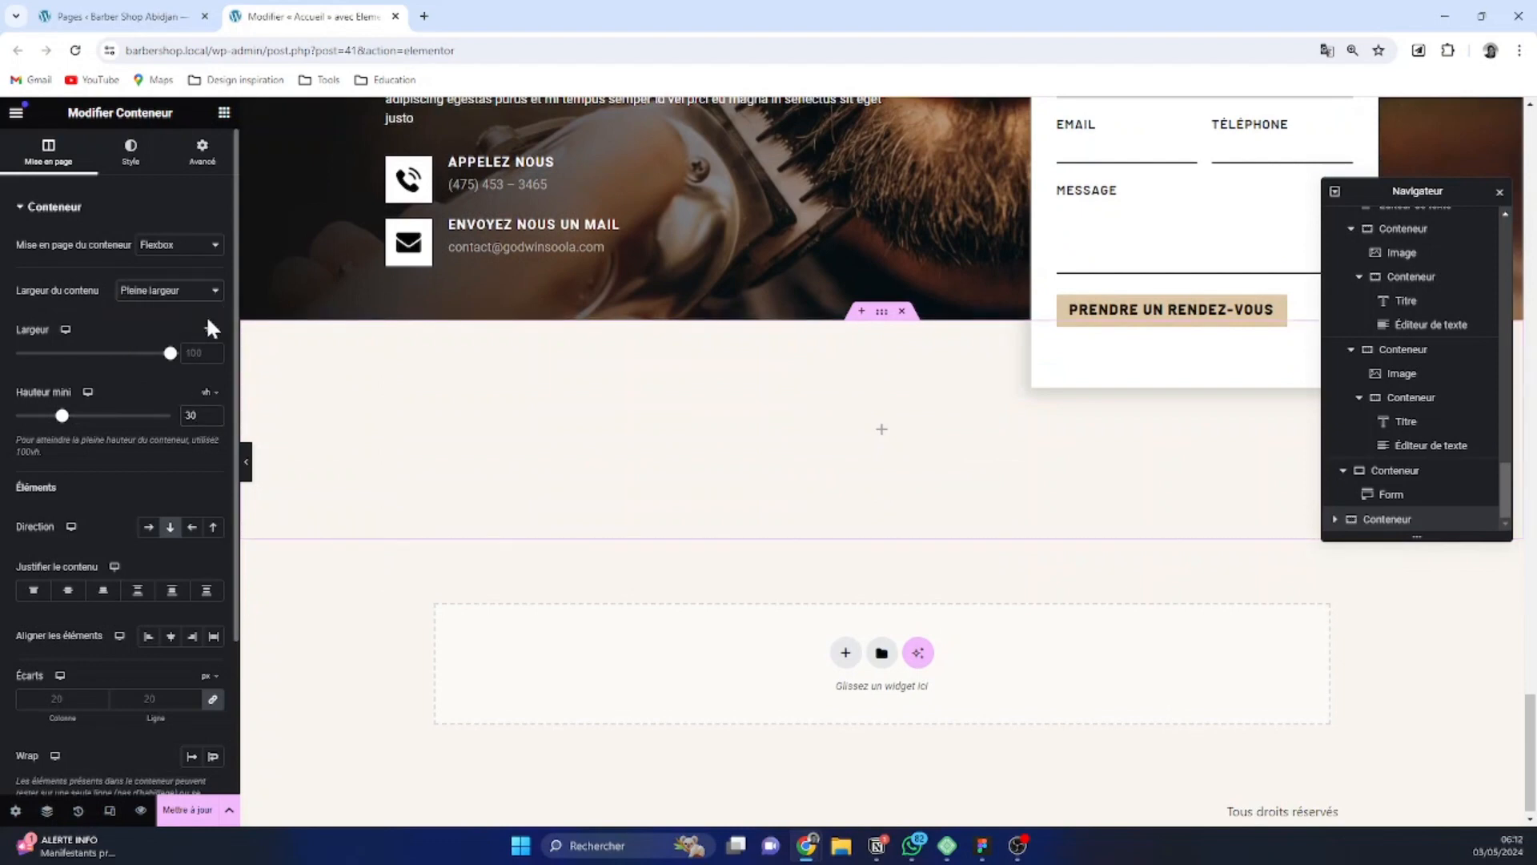
Find the Google Maps widget with the search term "map" and insert it into the new container
left_click(224, 113)
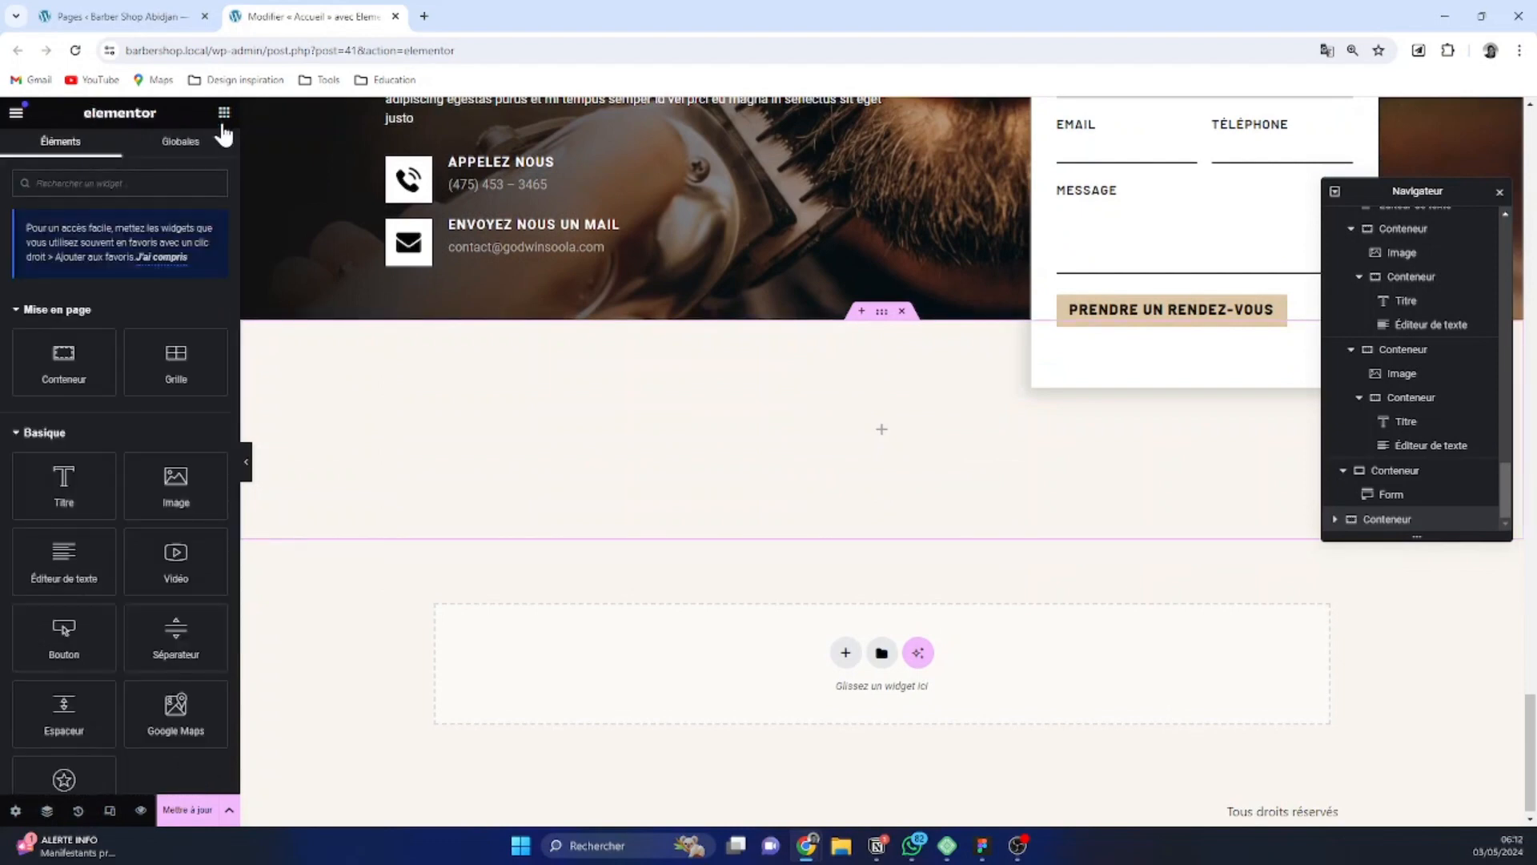
type("map")
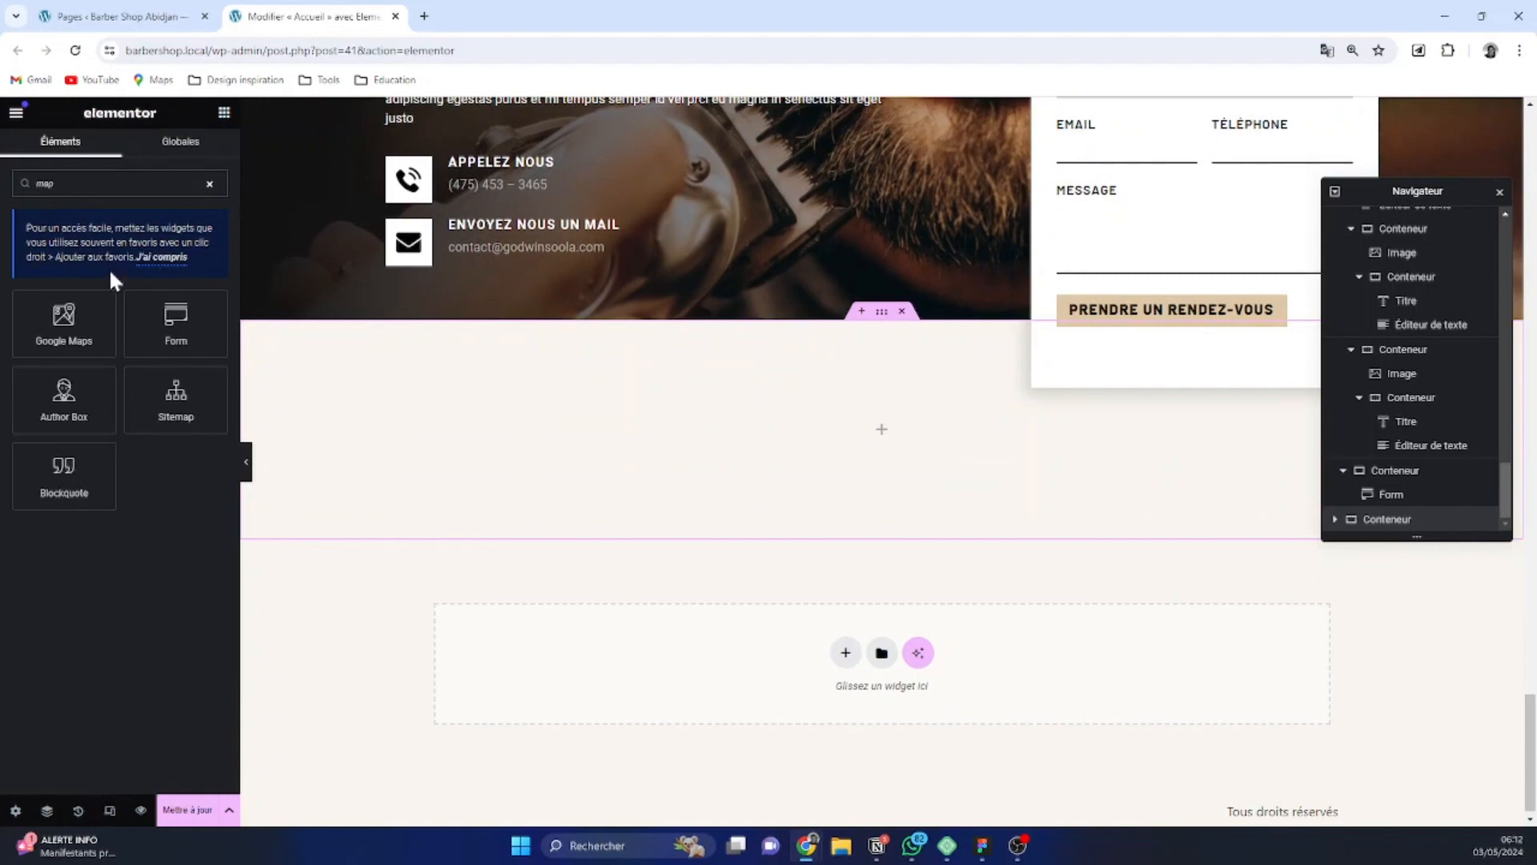
left_click(64, 320)
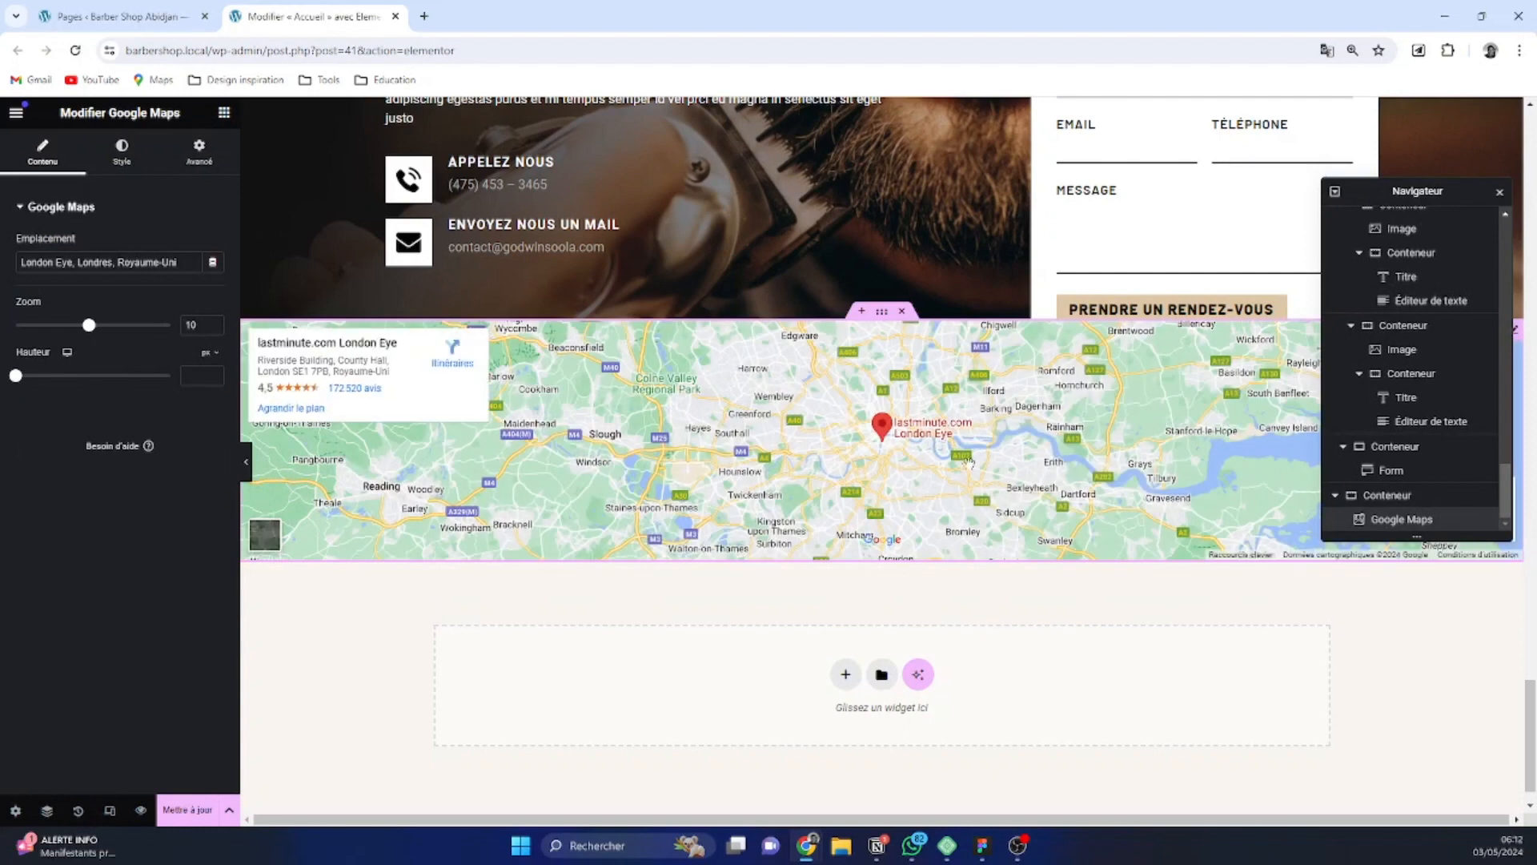
Set the map's location to "bingerville" and its zoom to 14
left_click_drag(181, 263, 18, 263)
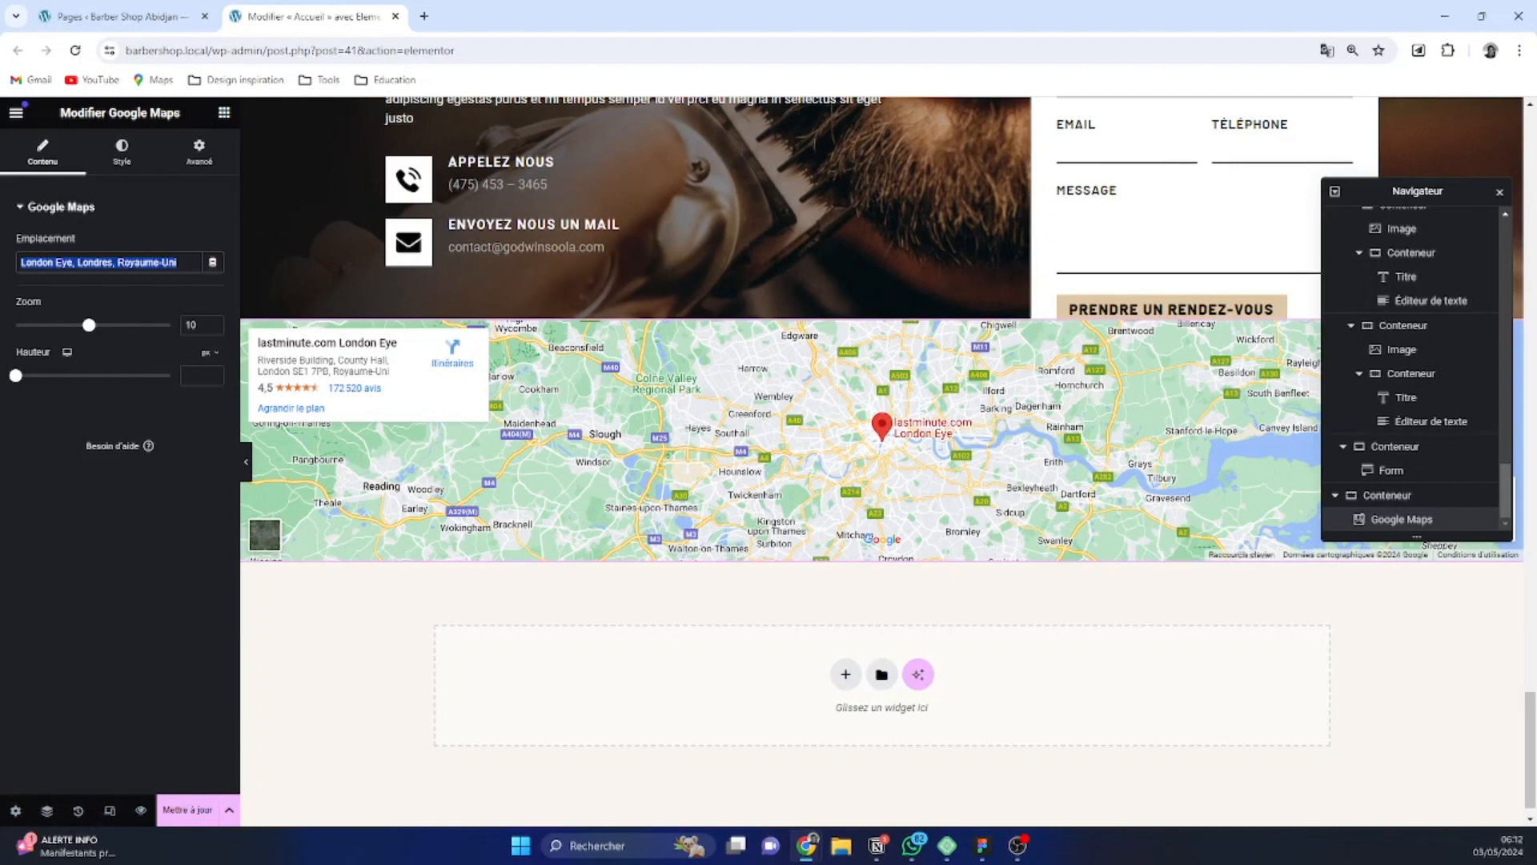
type("r")
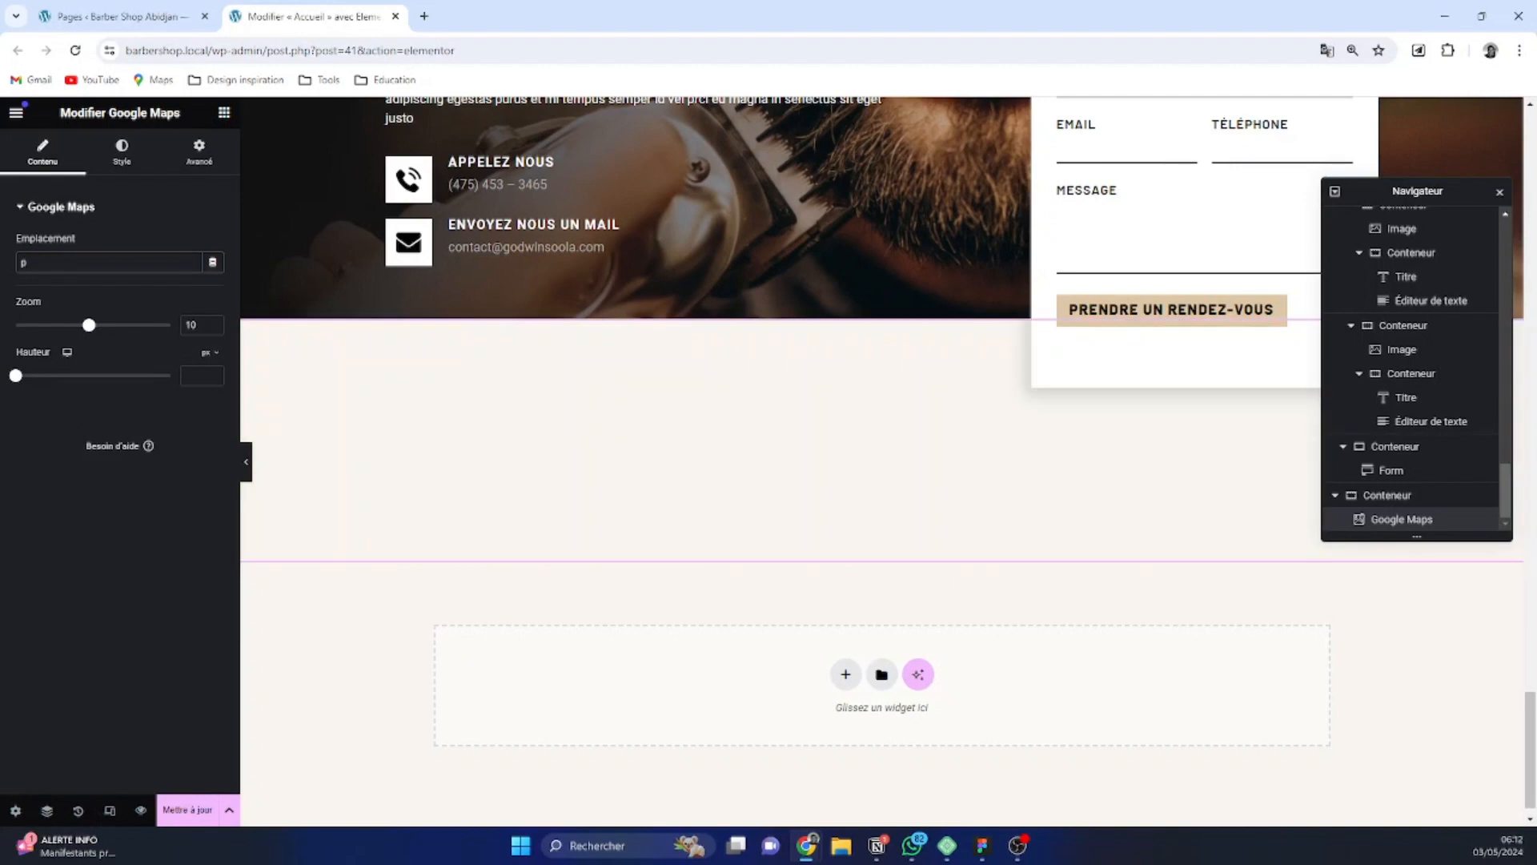
type("ingerville")
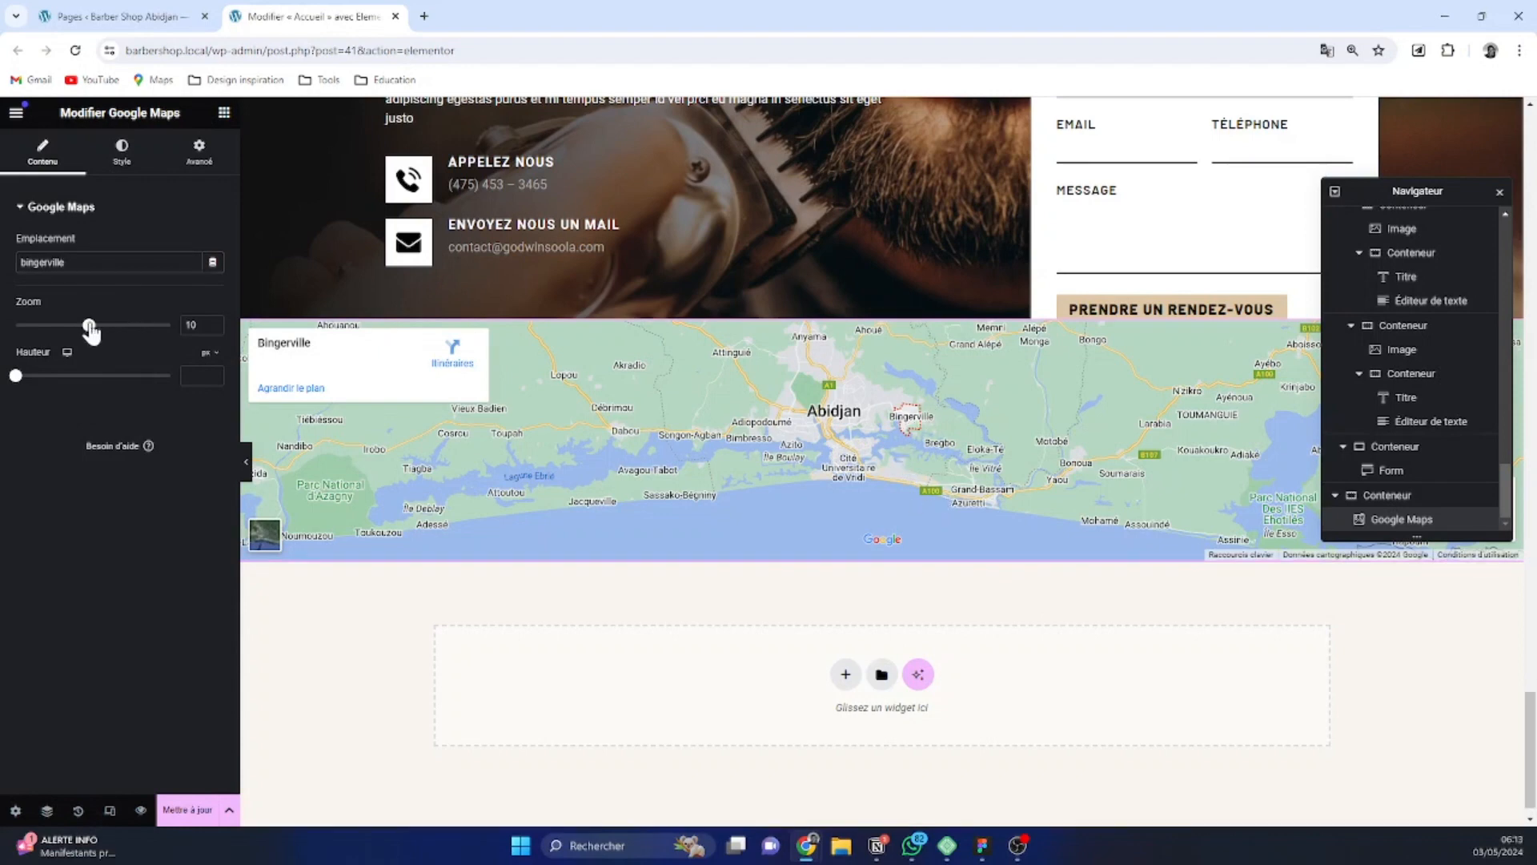
left_click_drag(89, 326, 122, 326)
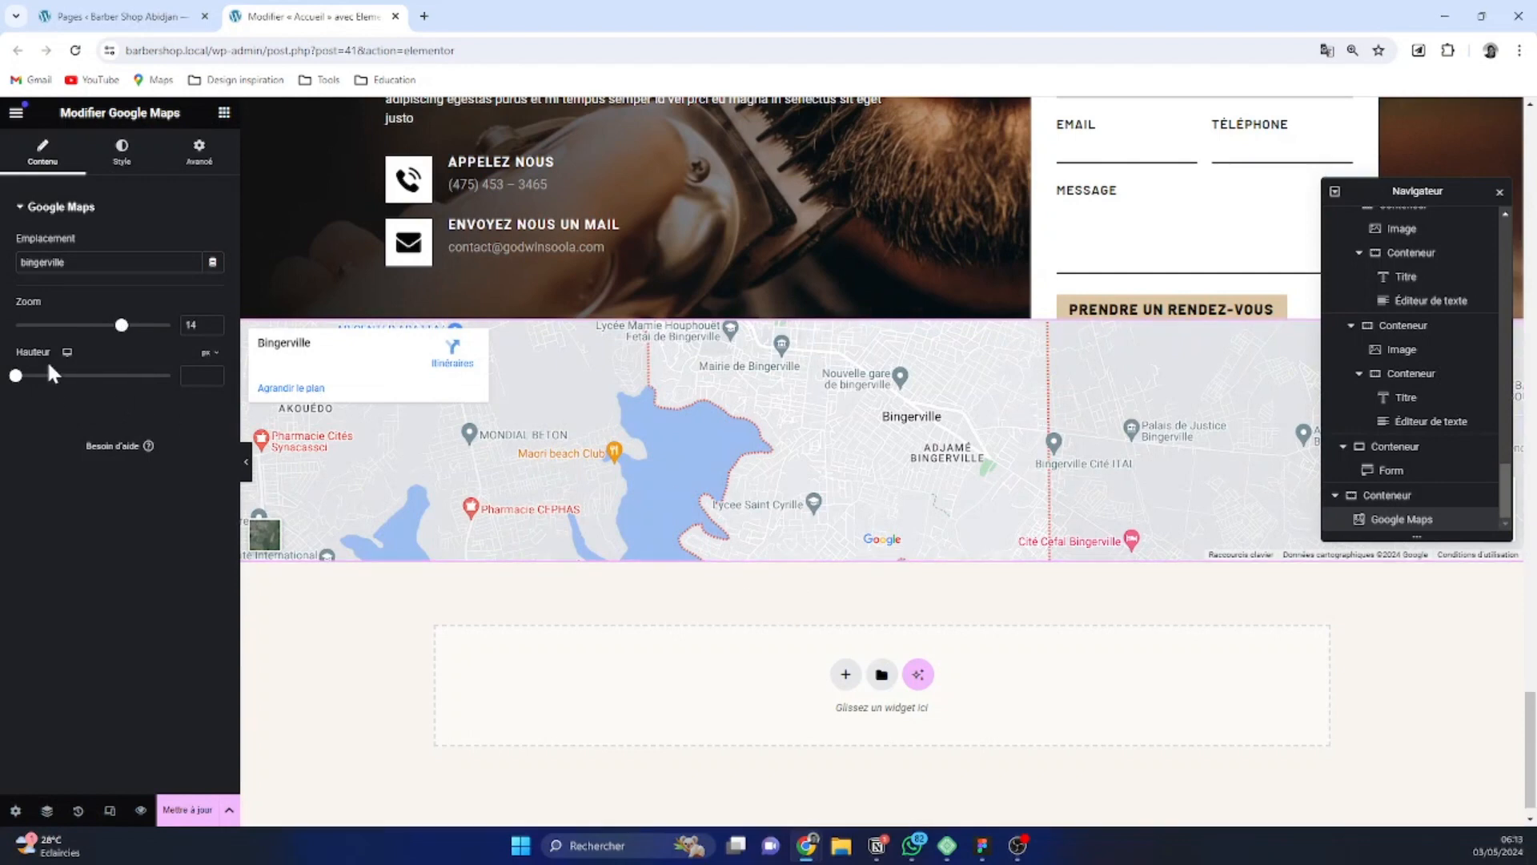
Switch the map's height unit to vh and set the height to 40
left_click_drag(13, 383, 48, 383)
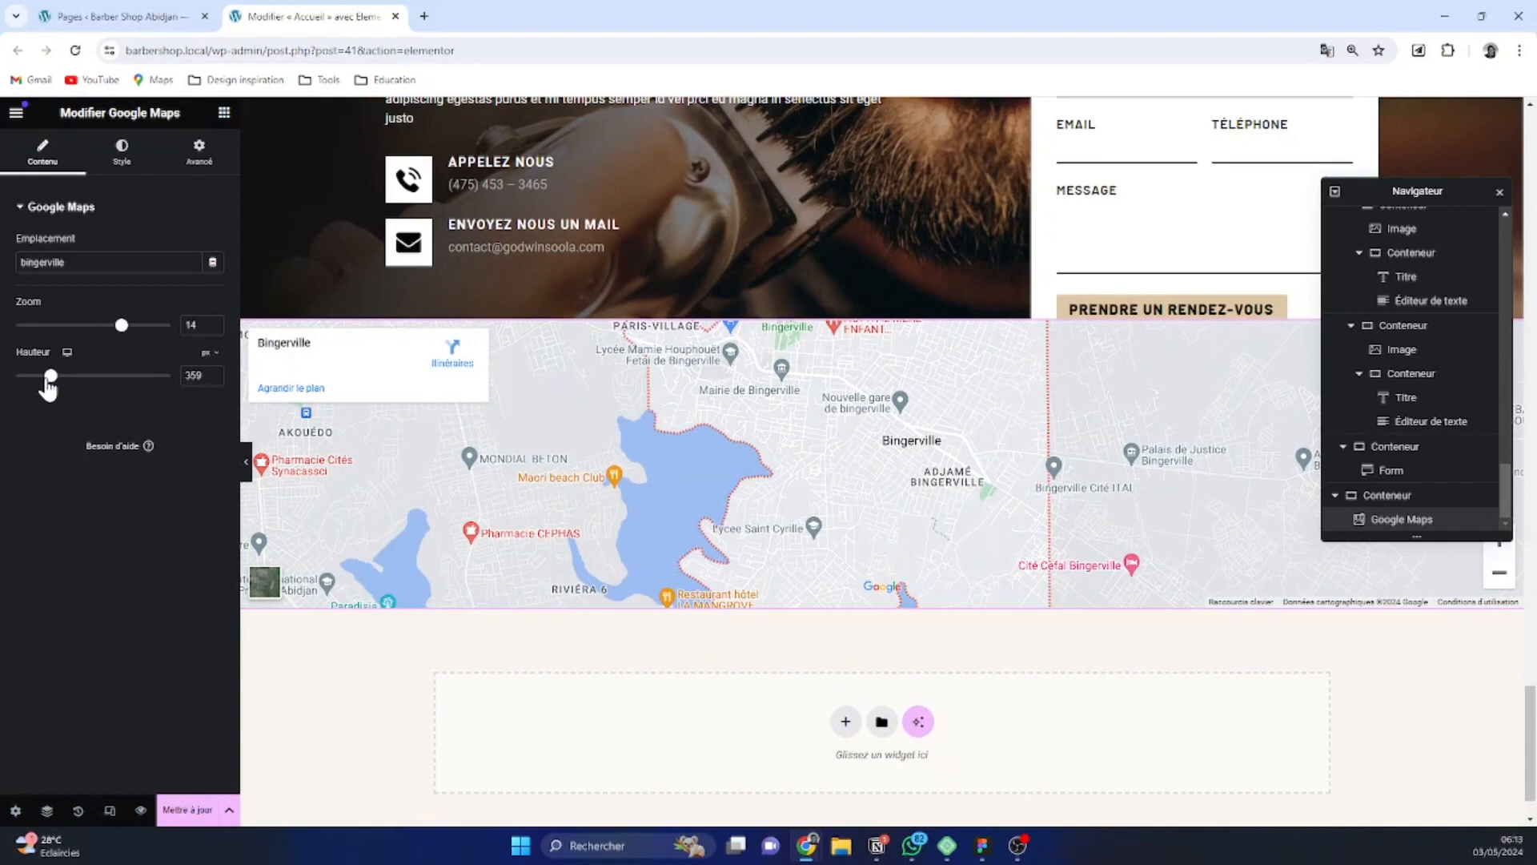
left_click(210, 361)
left_click(206, 424)
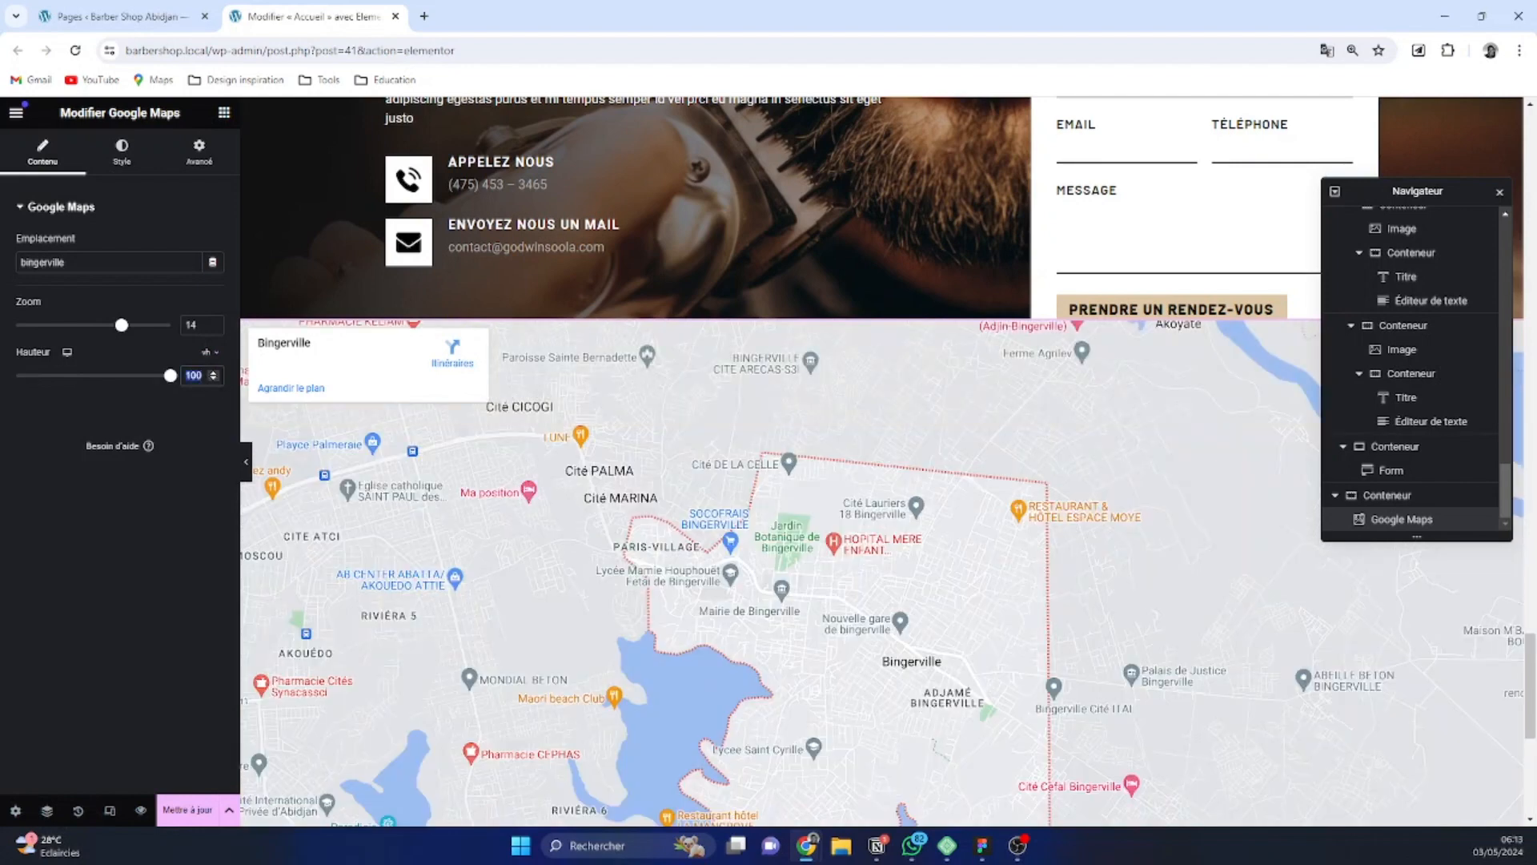
type("30")
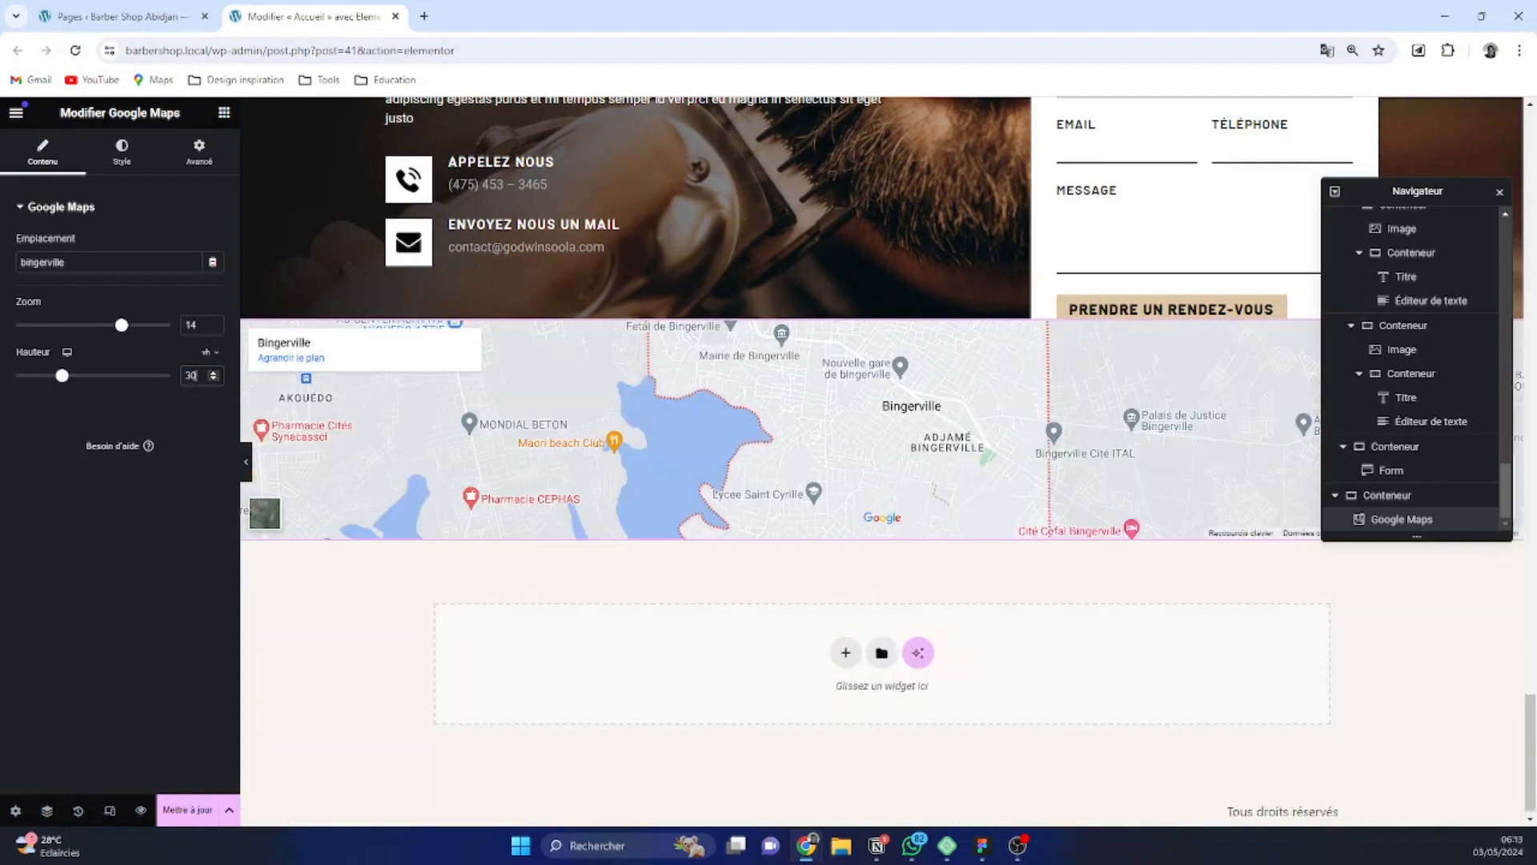
key("BackSpace")
key("BackSpace")
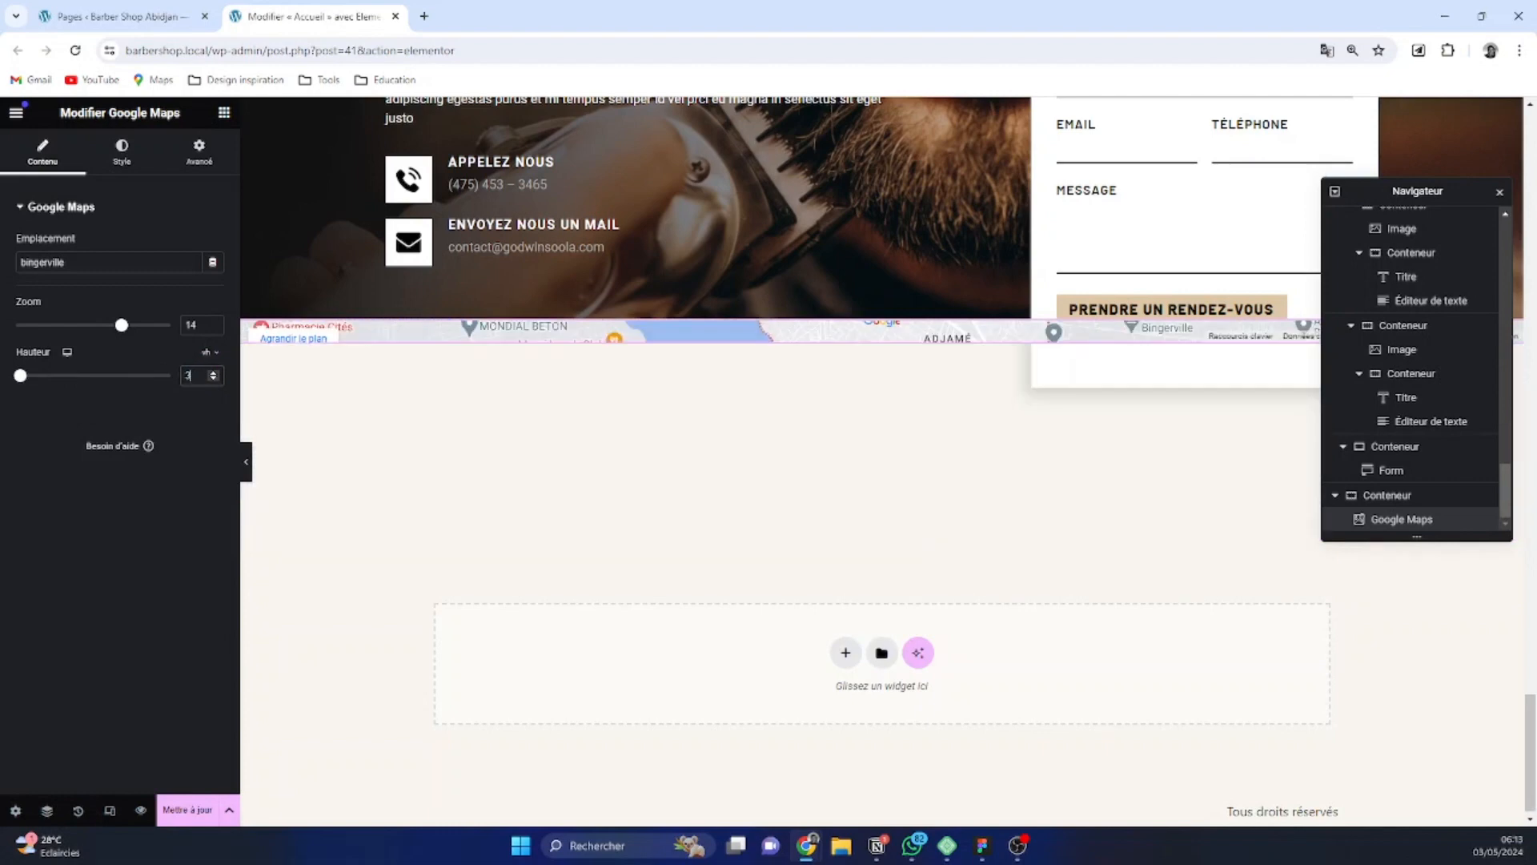
type("40")
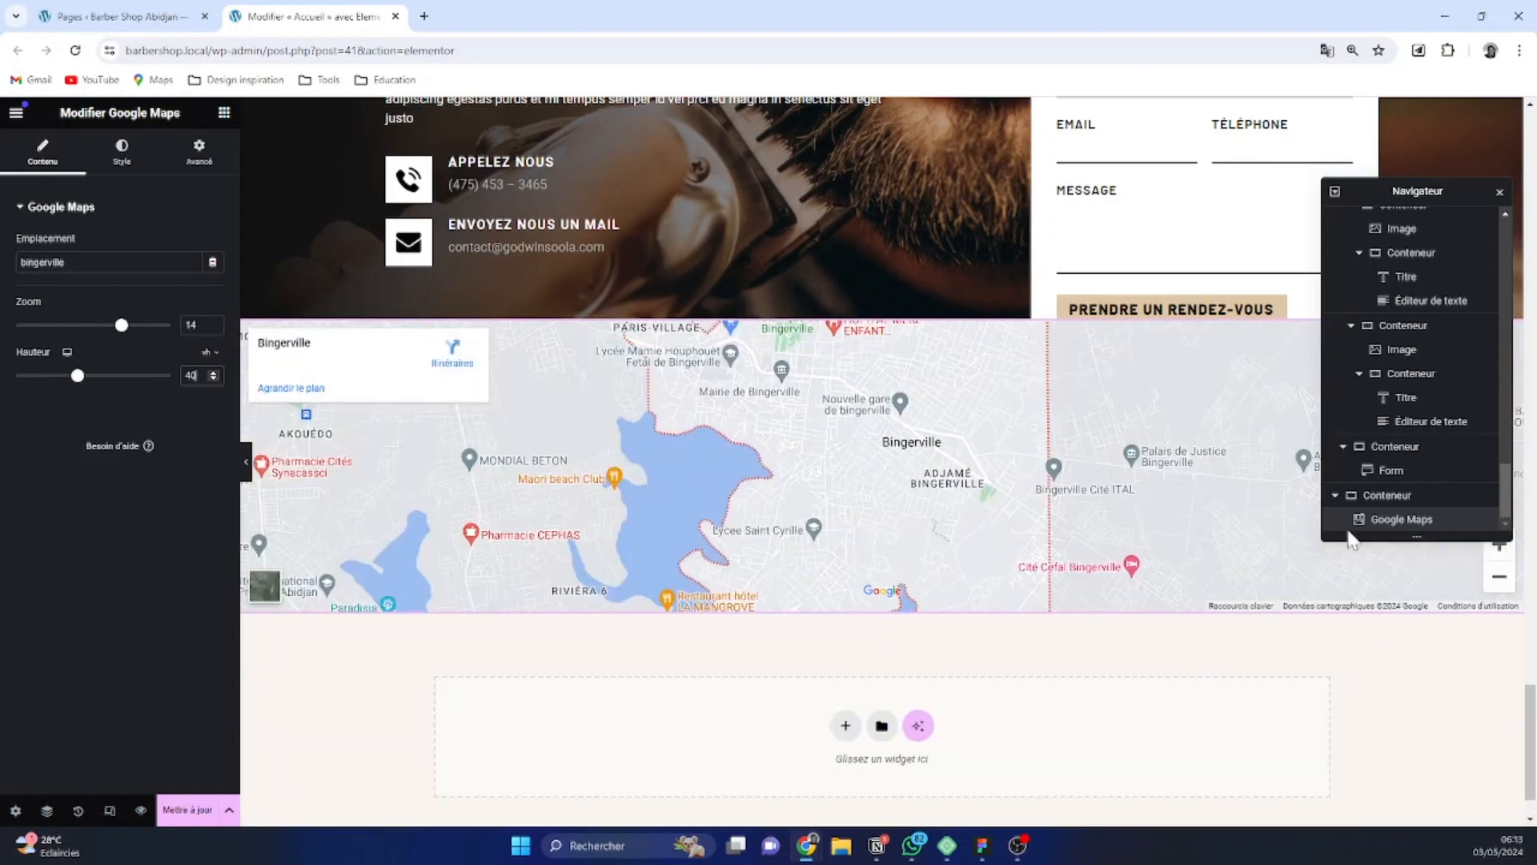
Set the minimum height of the container holding the map to 40 vh
left_click(1361, 497)
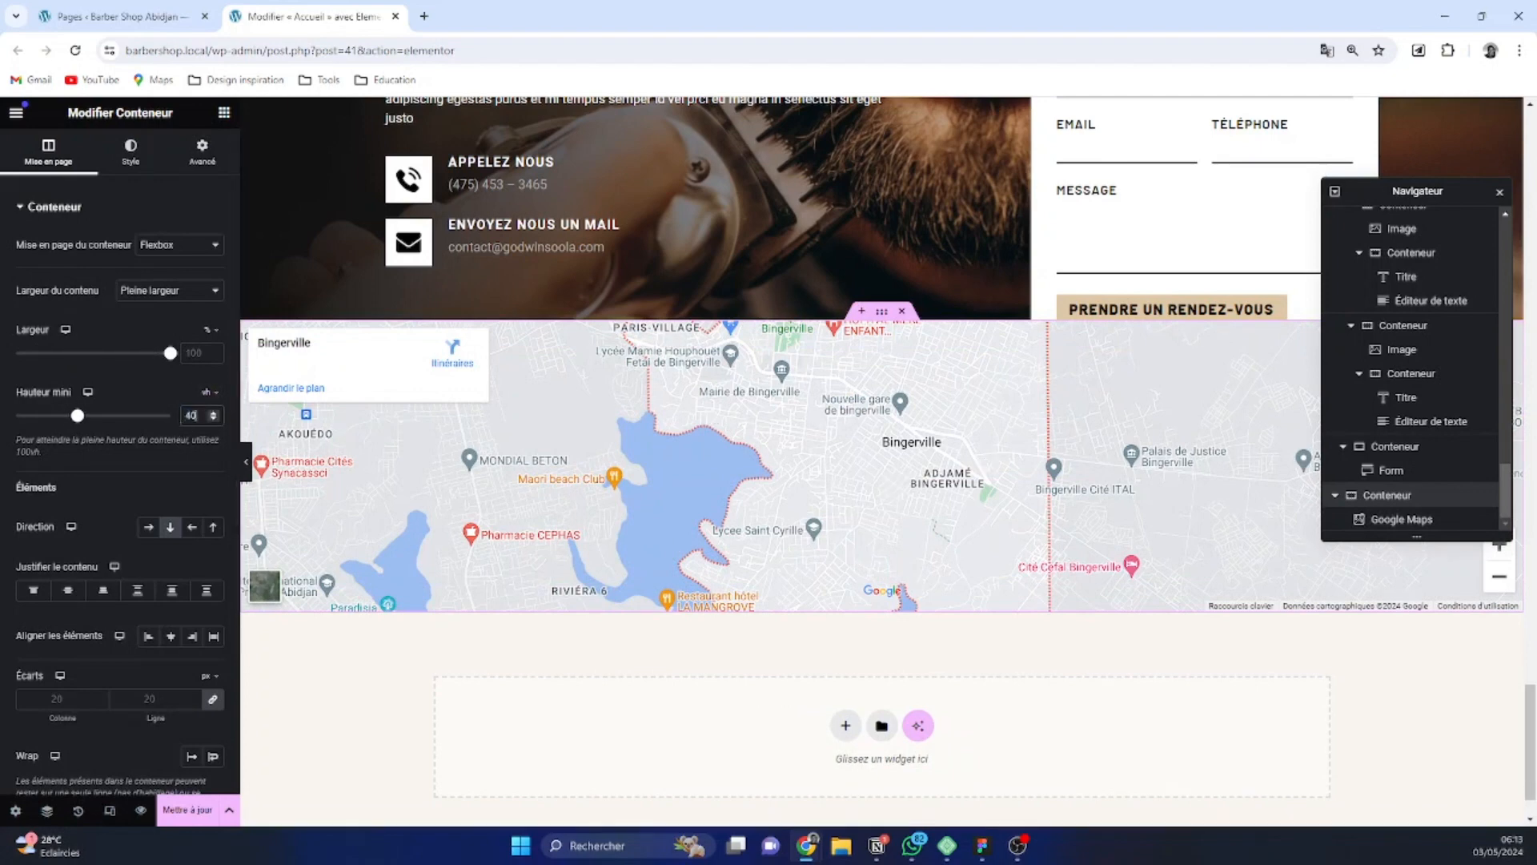
scroll(885, 621, "up", 3)
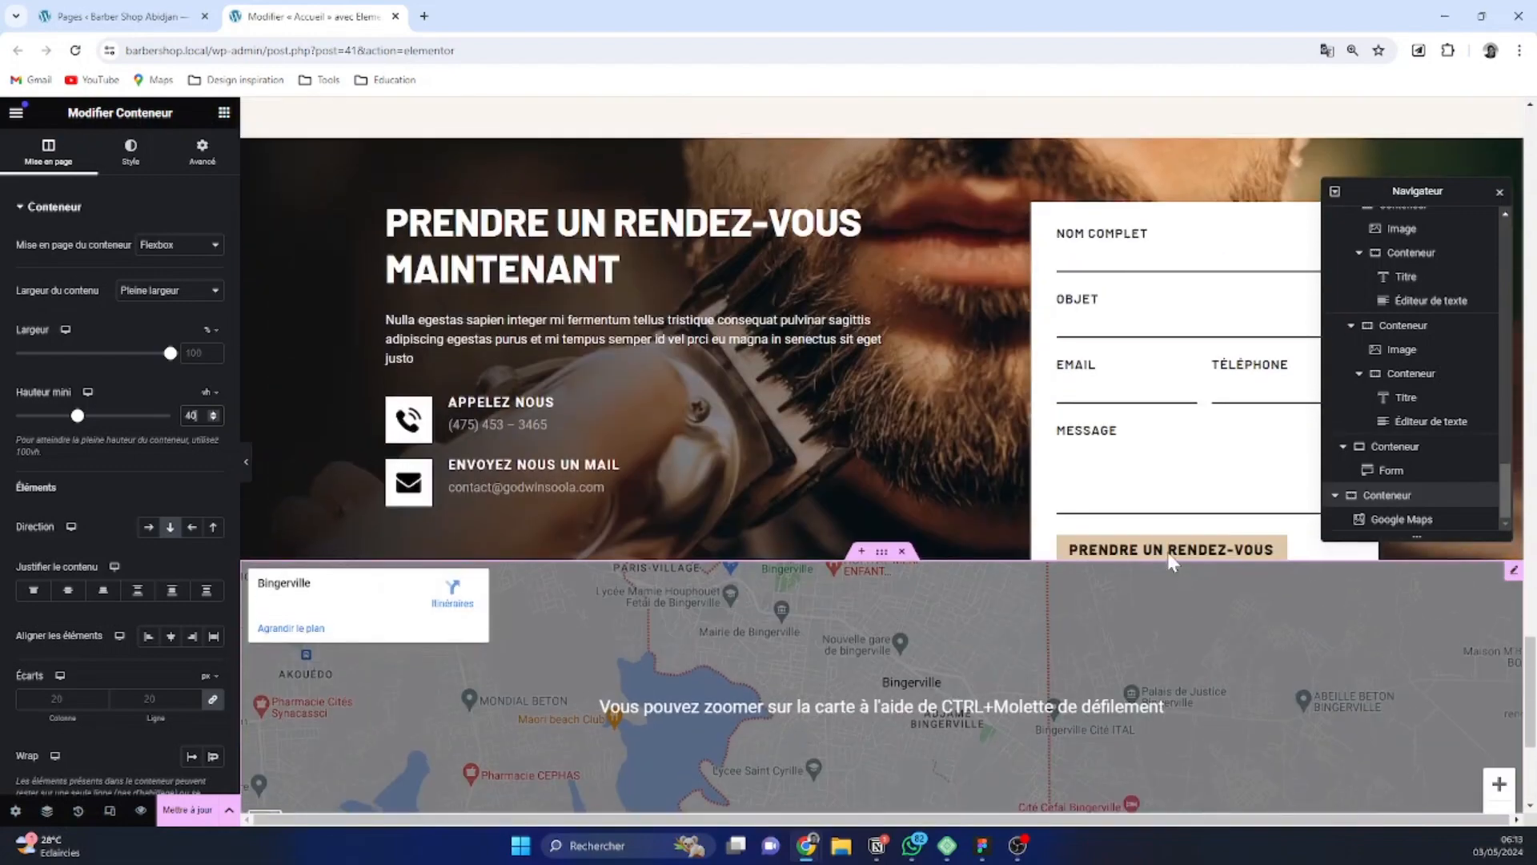
scroll(935, 537, "down", 3)
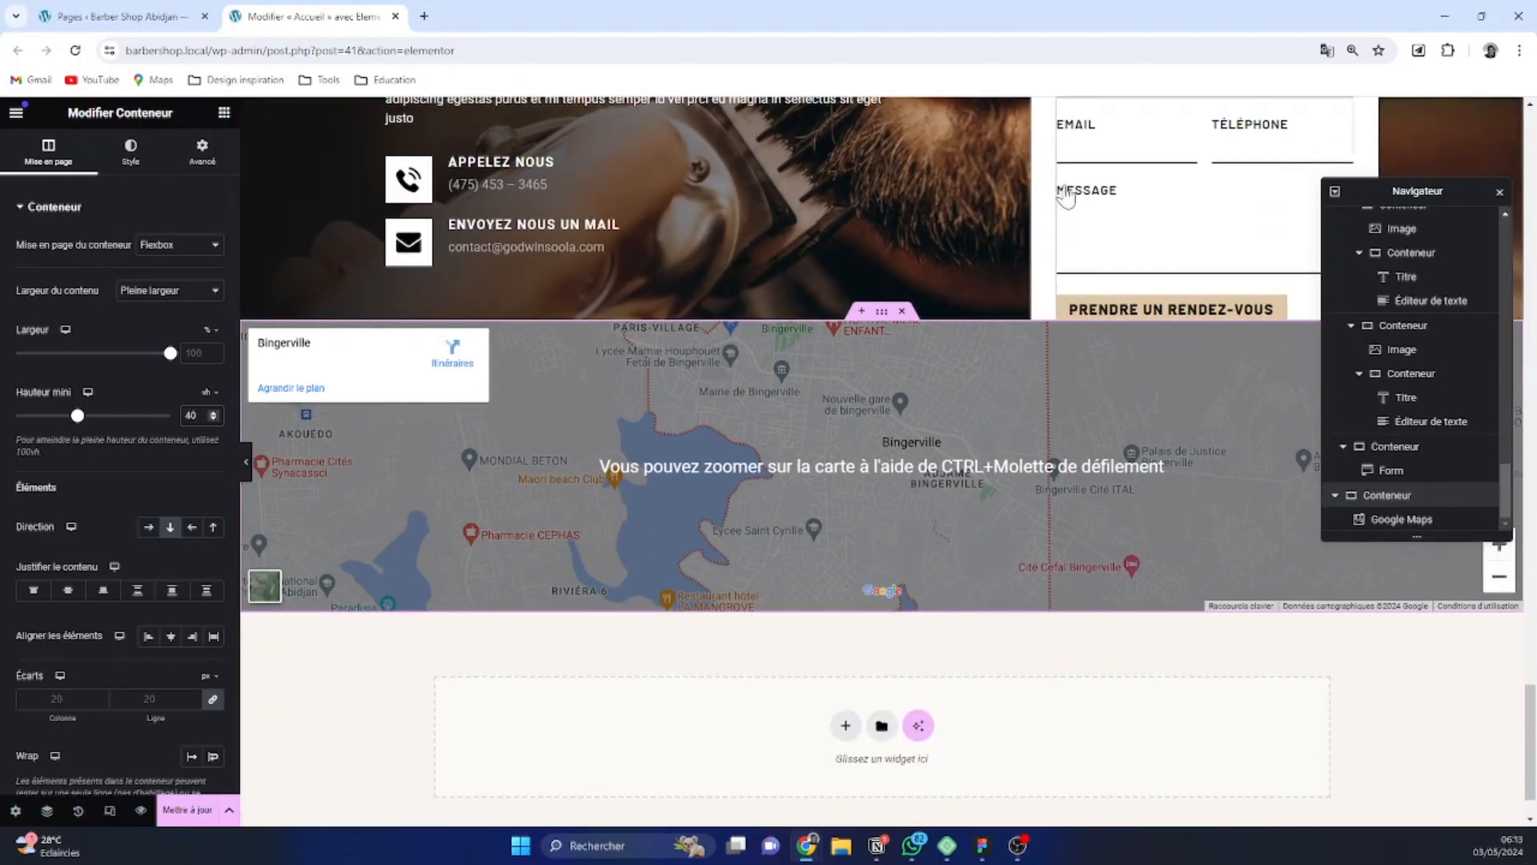
Give the appointment form container a z-index of 2 to bring it in front of the map
scroll(1121, 496, "up", 2)
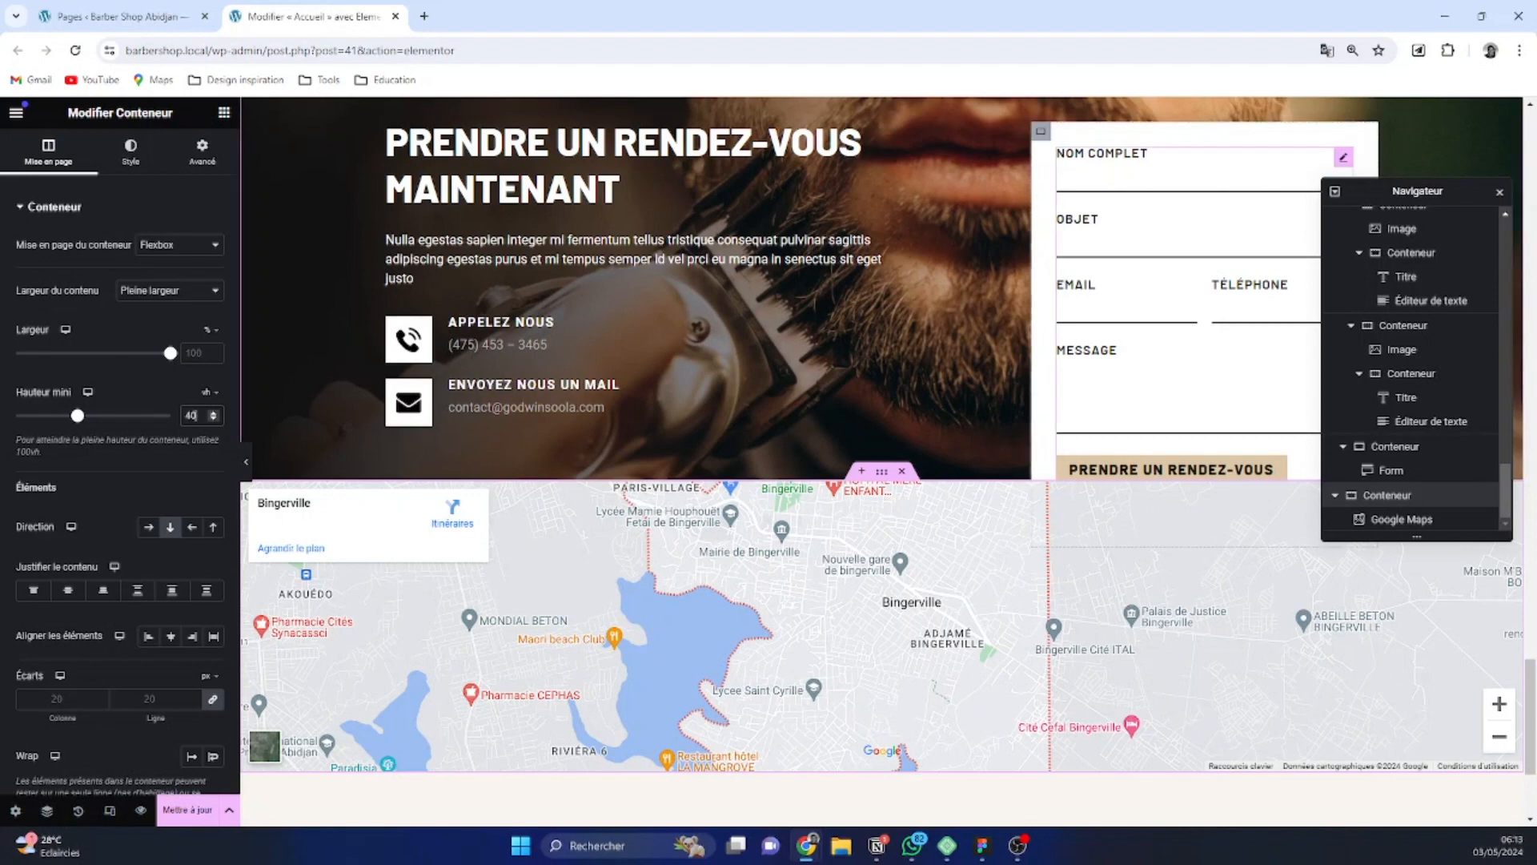
left_click(1040, 132)
left_click(201, 149)
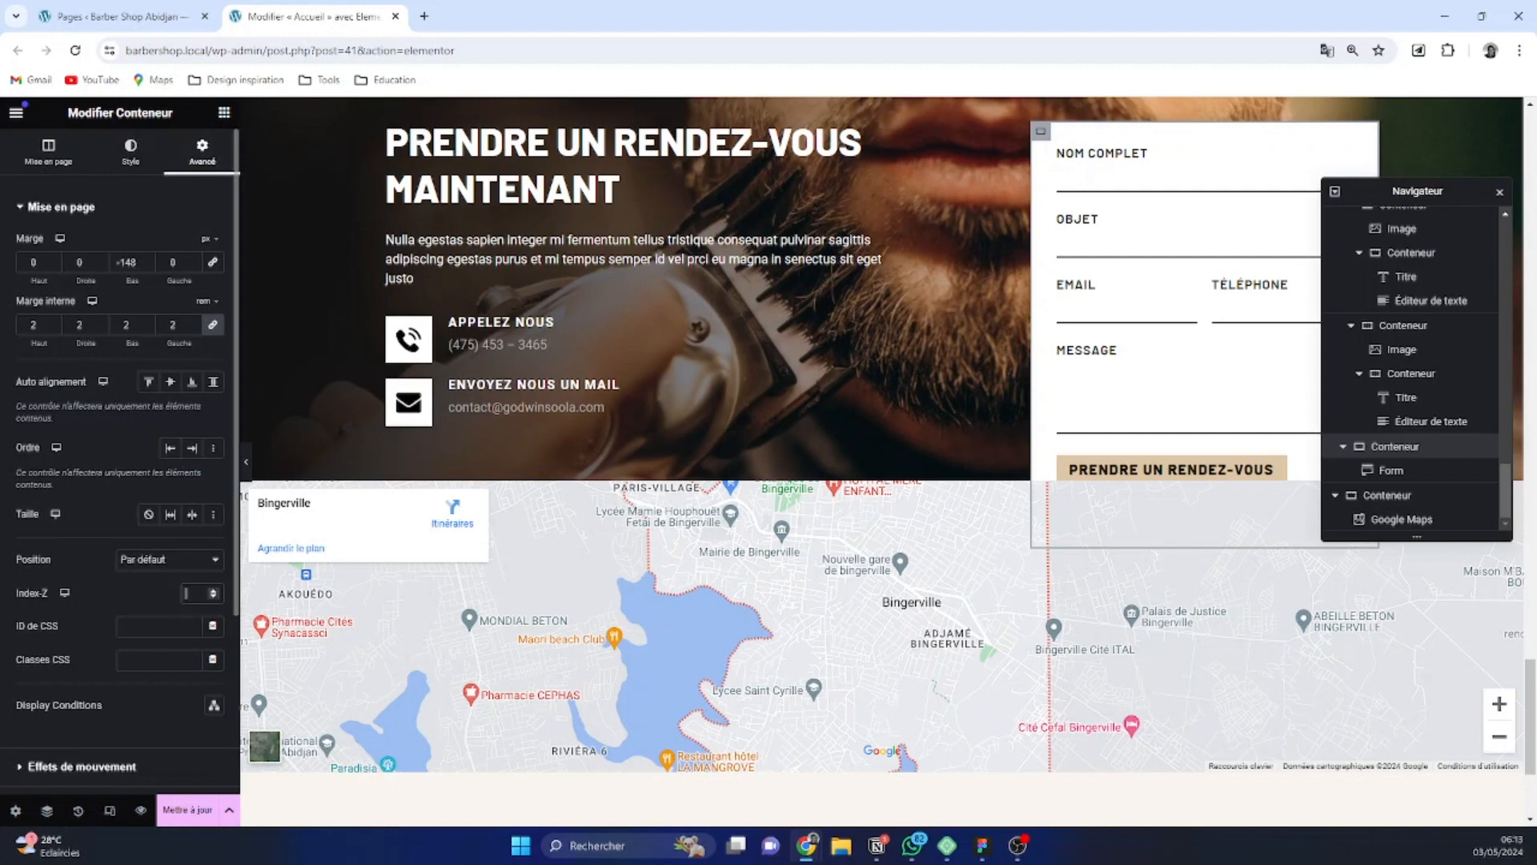
left_click(186, 593)
type("2")
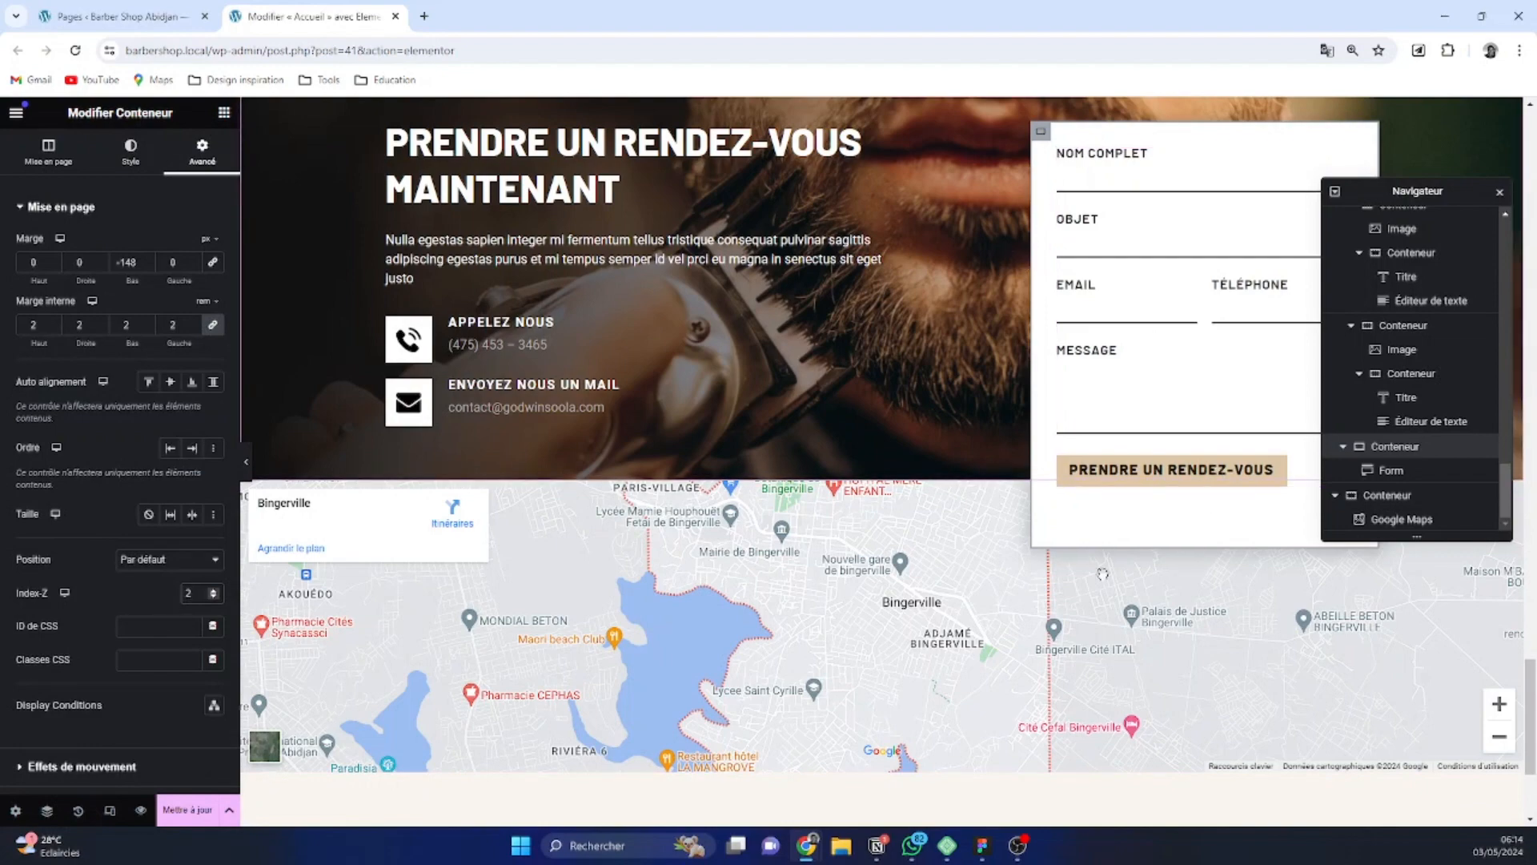
scroll(1159, 633, "down", 3)
scroll(1158, 632, "up", 7)
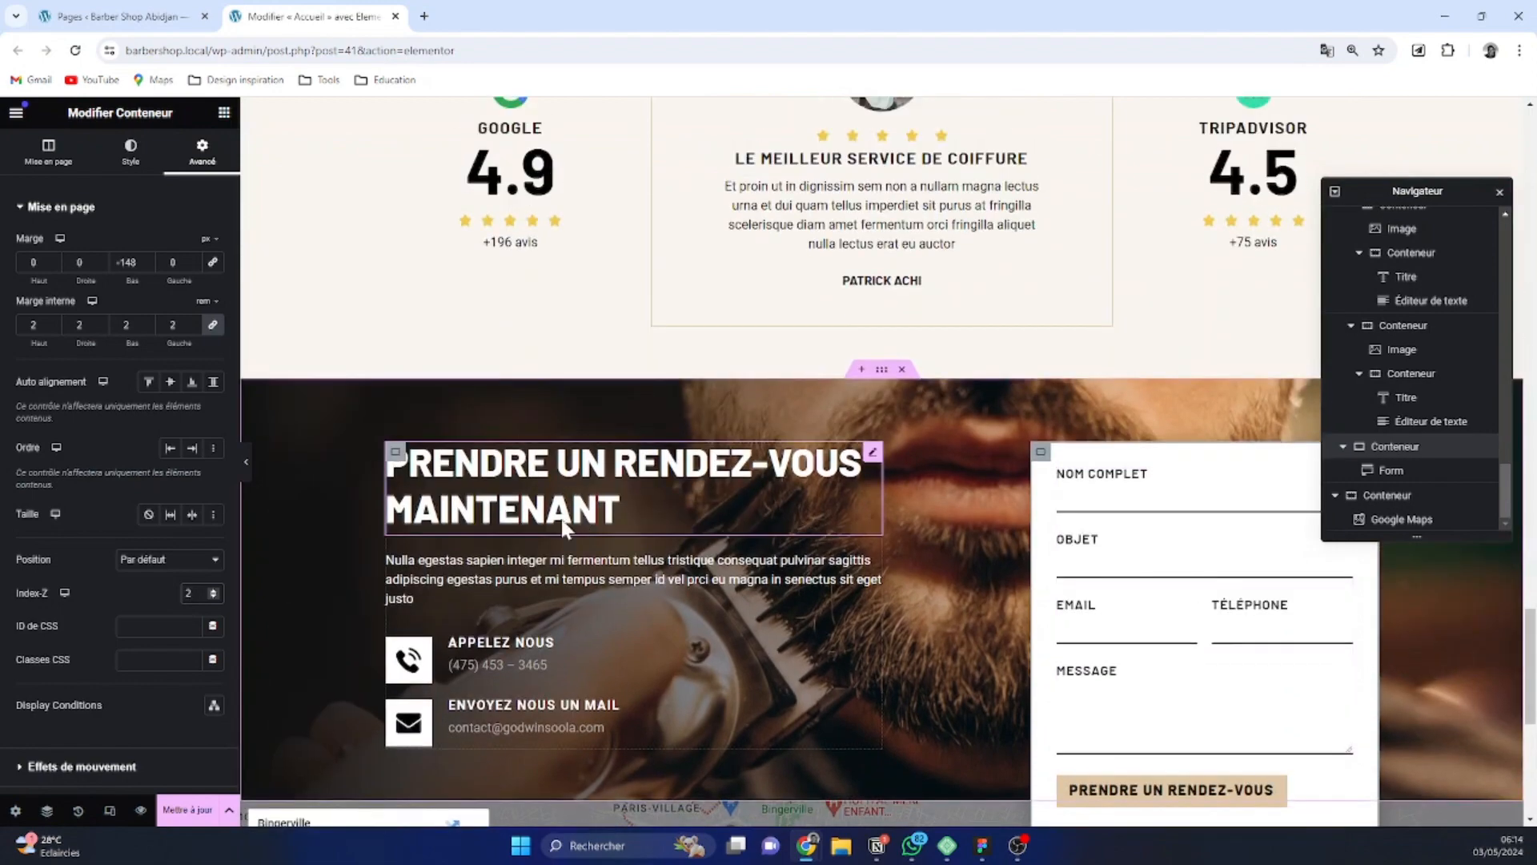
scroll(1159, 632, "down", 3)
scroll(743, 370, "down", 2)
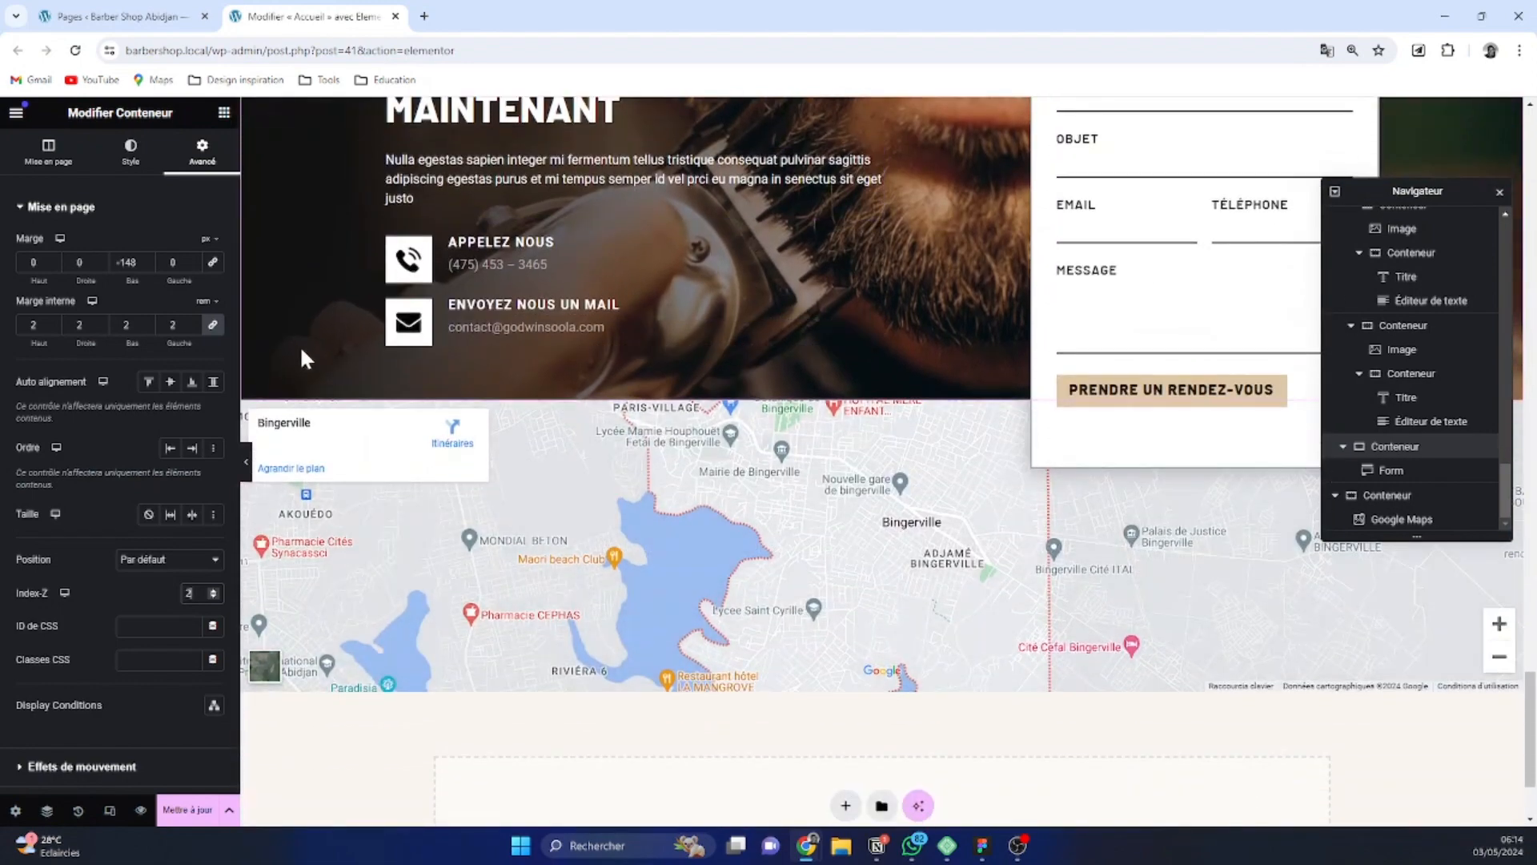
scroll(783, 369, "up", 2)
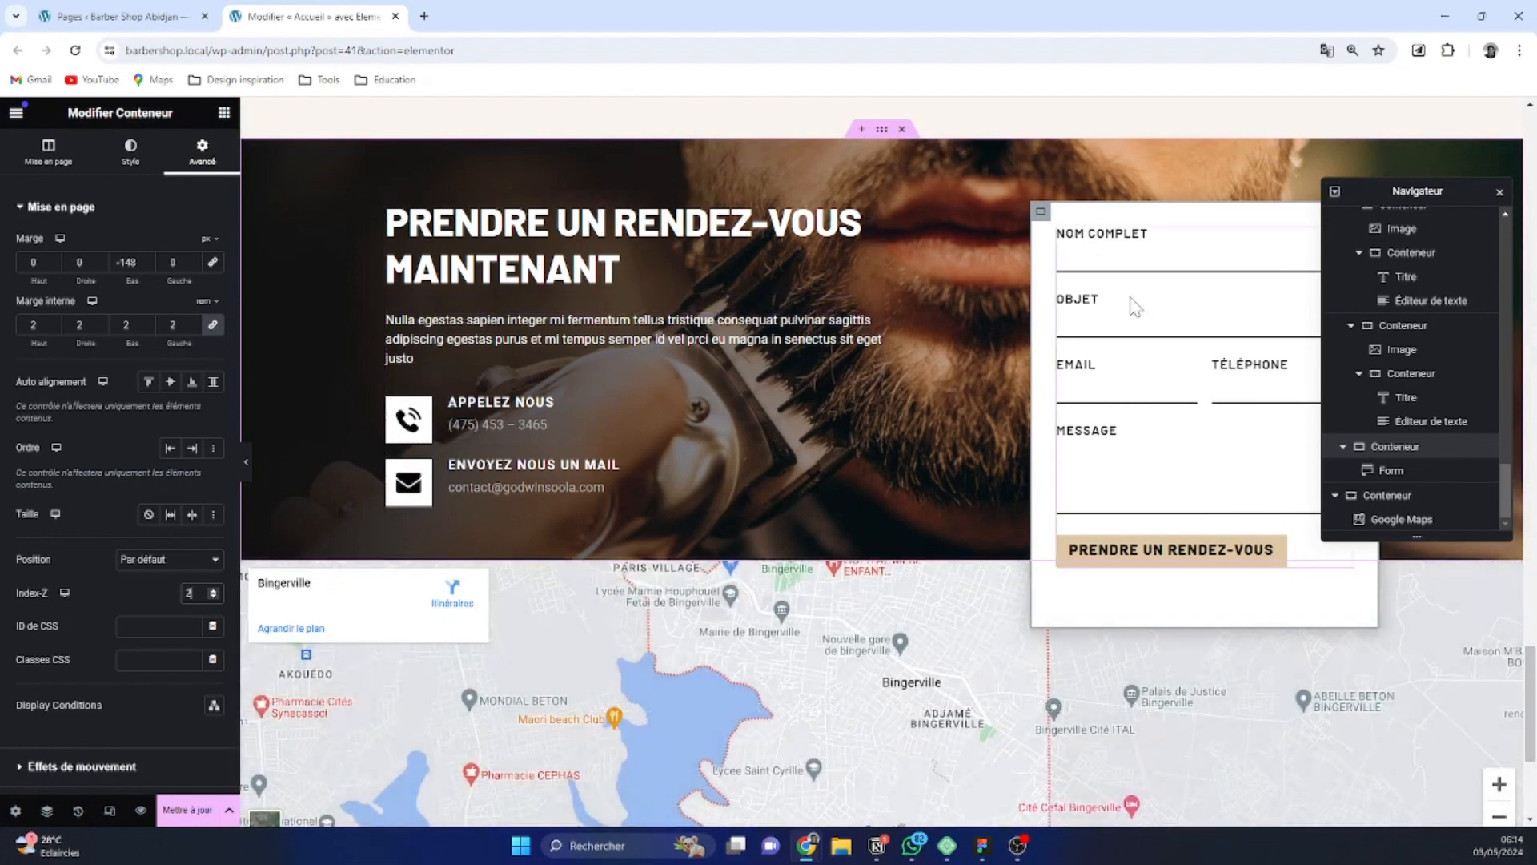
Add a Flexbox container with two equal columns beneath the Google map
scroll(1129, 313, "down", 3)
scroll(985, 448, "down", 1)
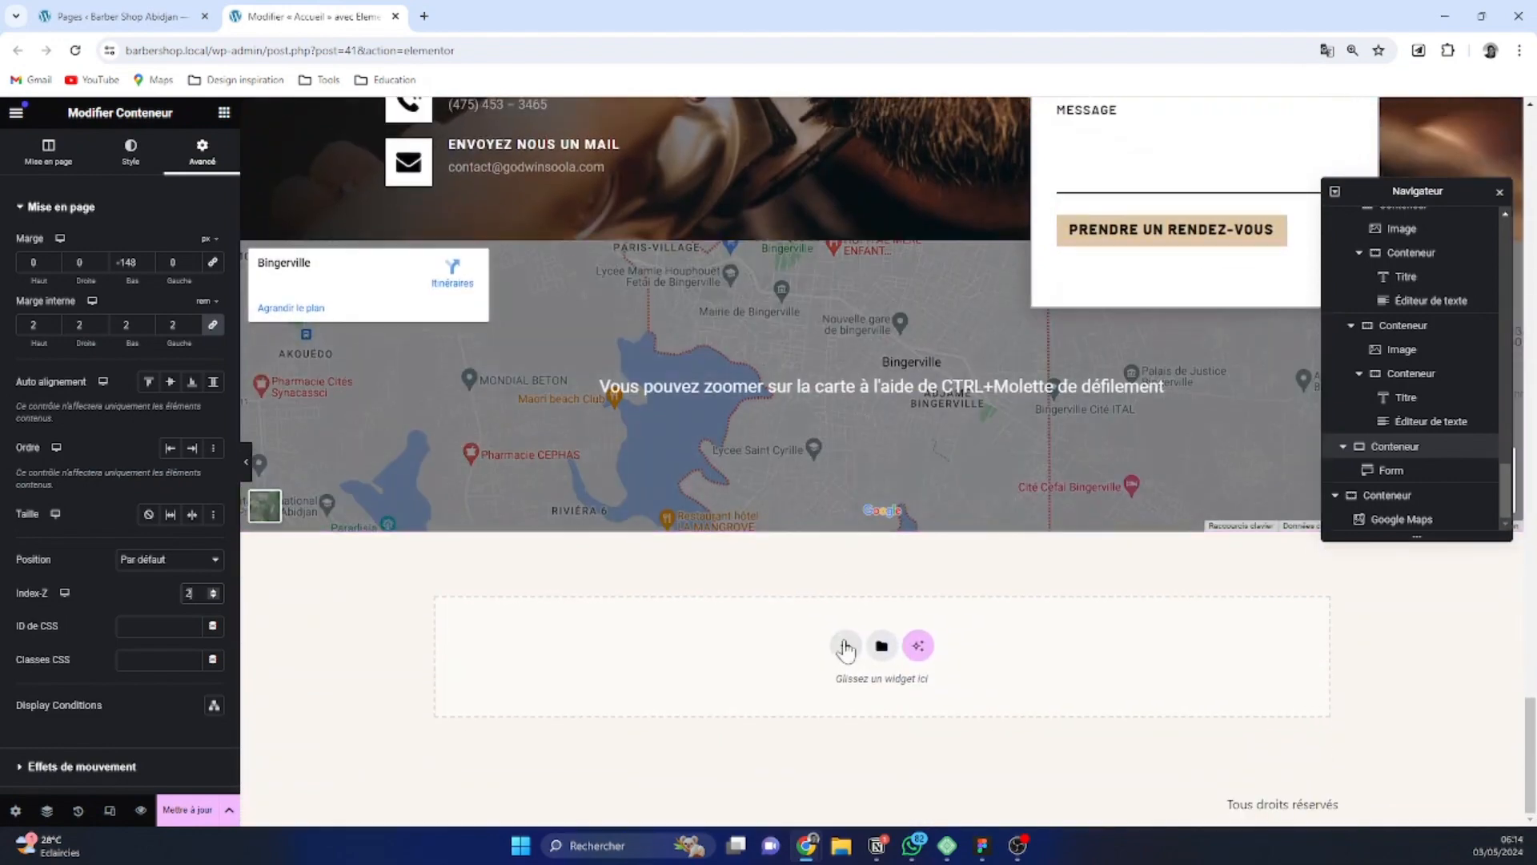
left_click(845, 647)
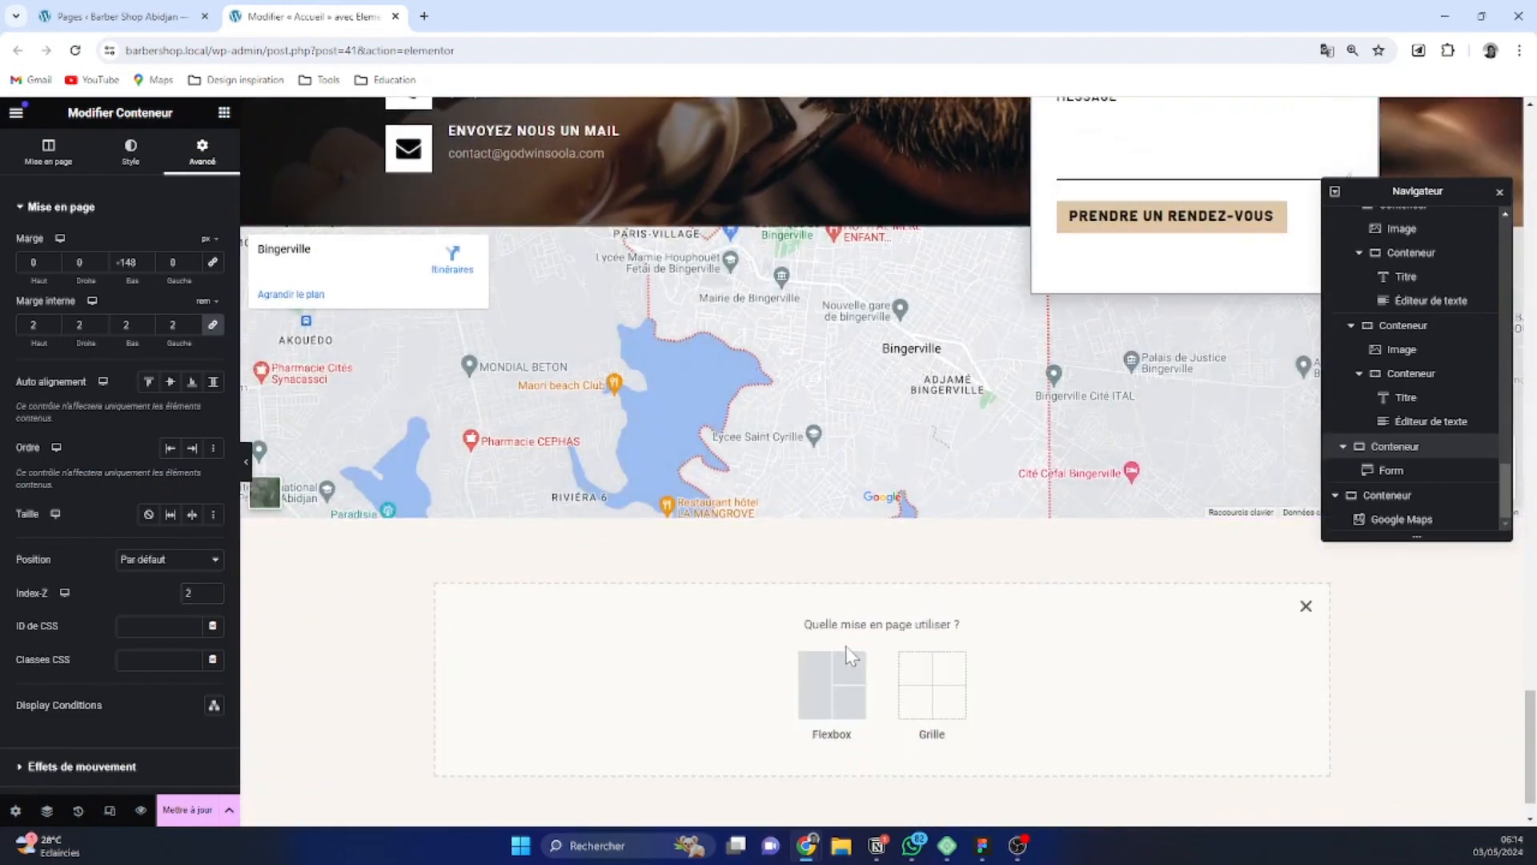
left_click(829, 689)
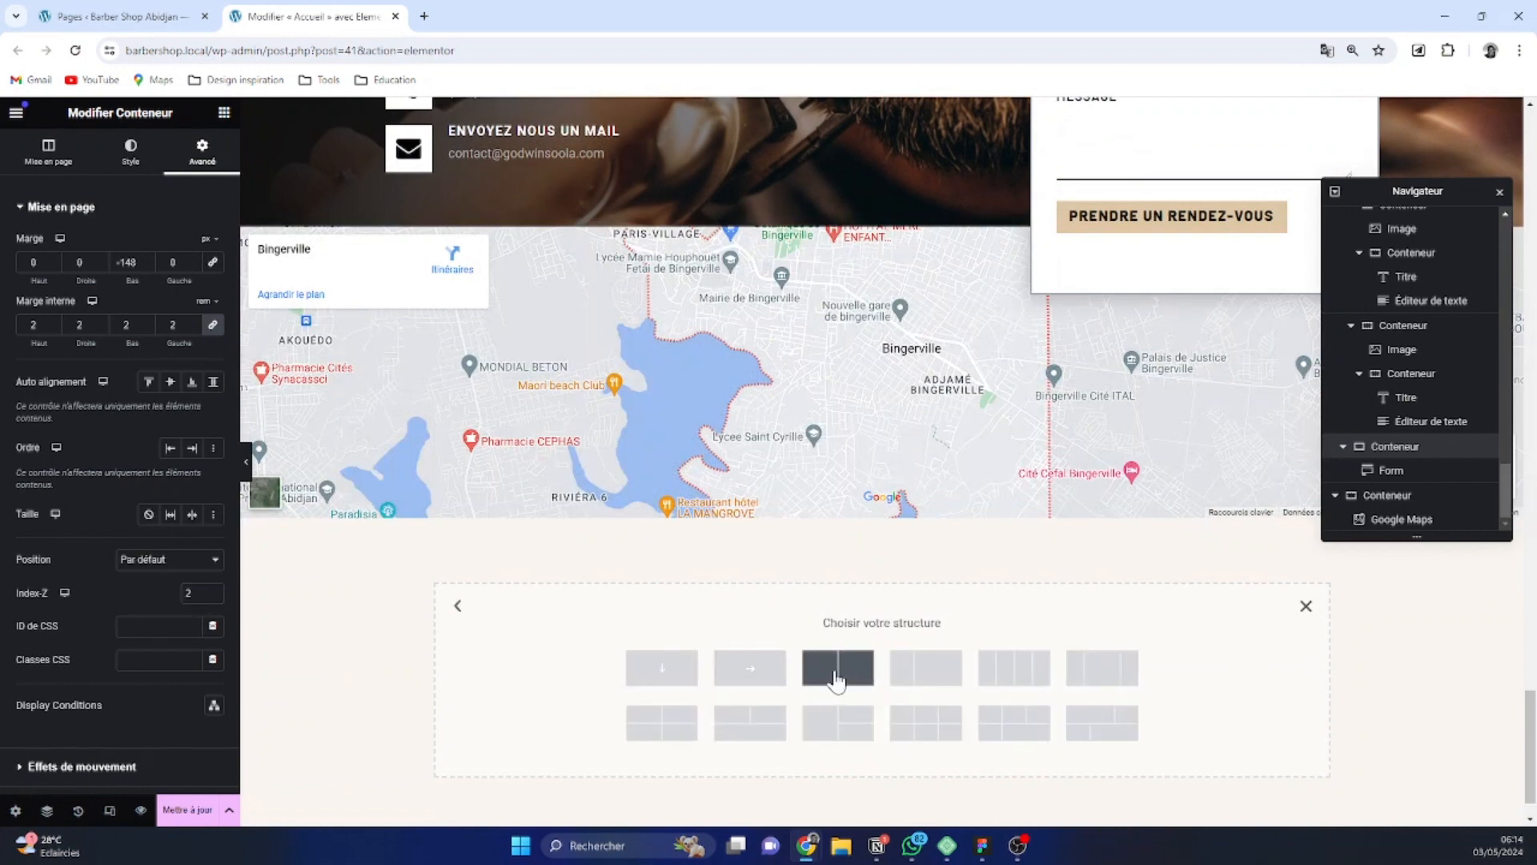
left_click(837, 671)
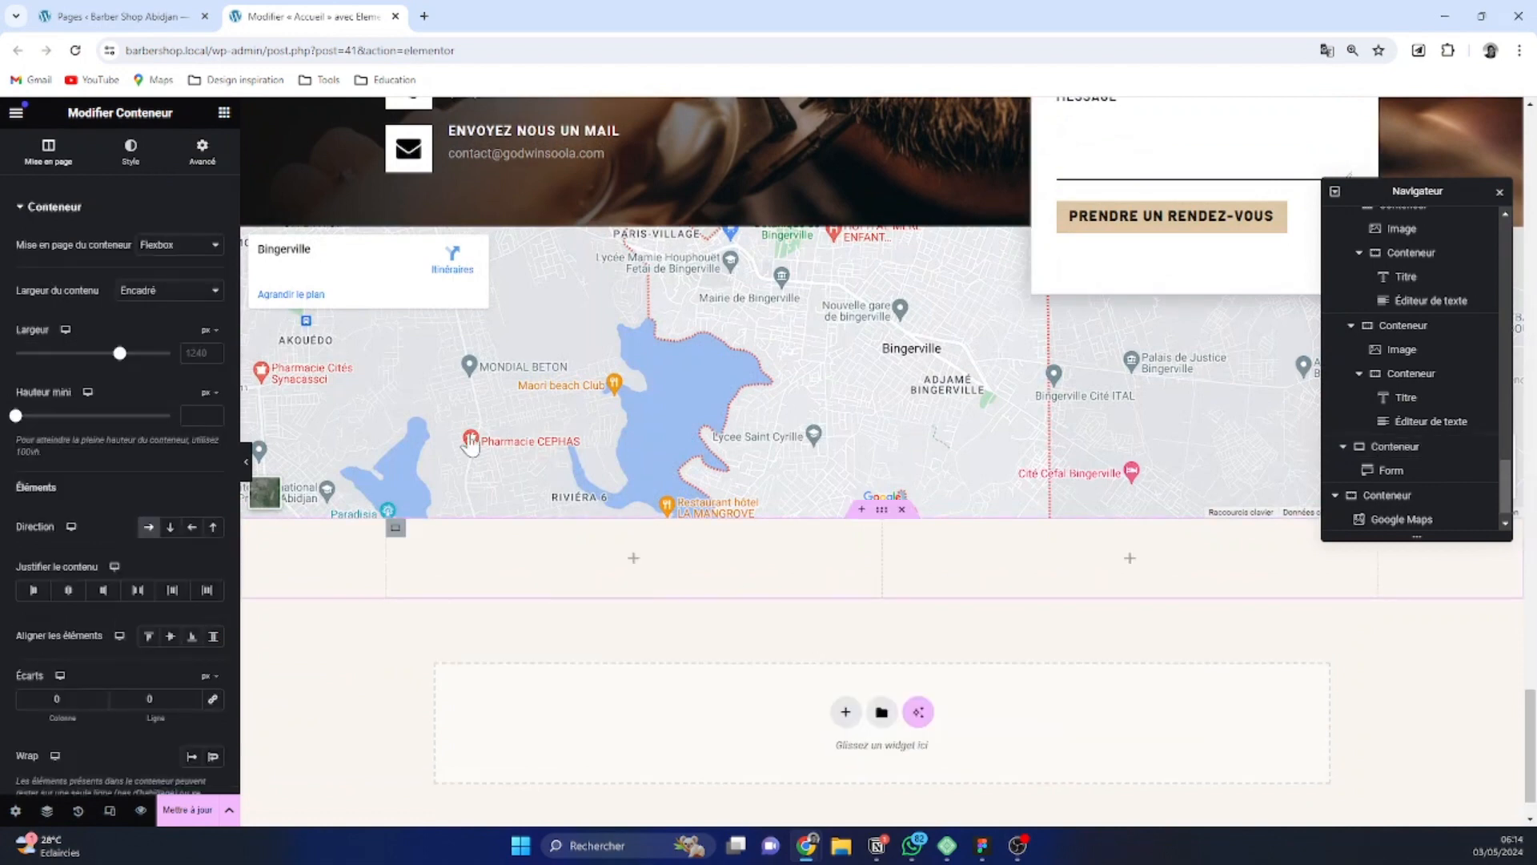
Give the new two-column container a classic background in the global black colour
left_click(130, 150)
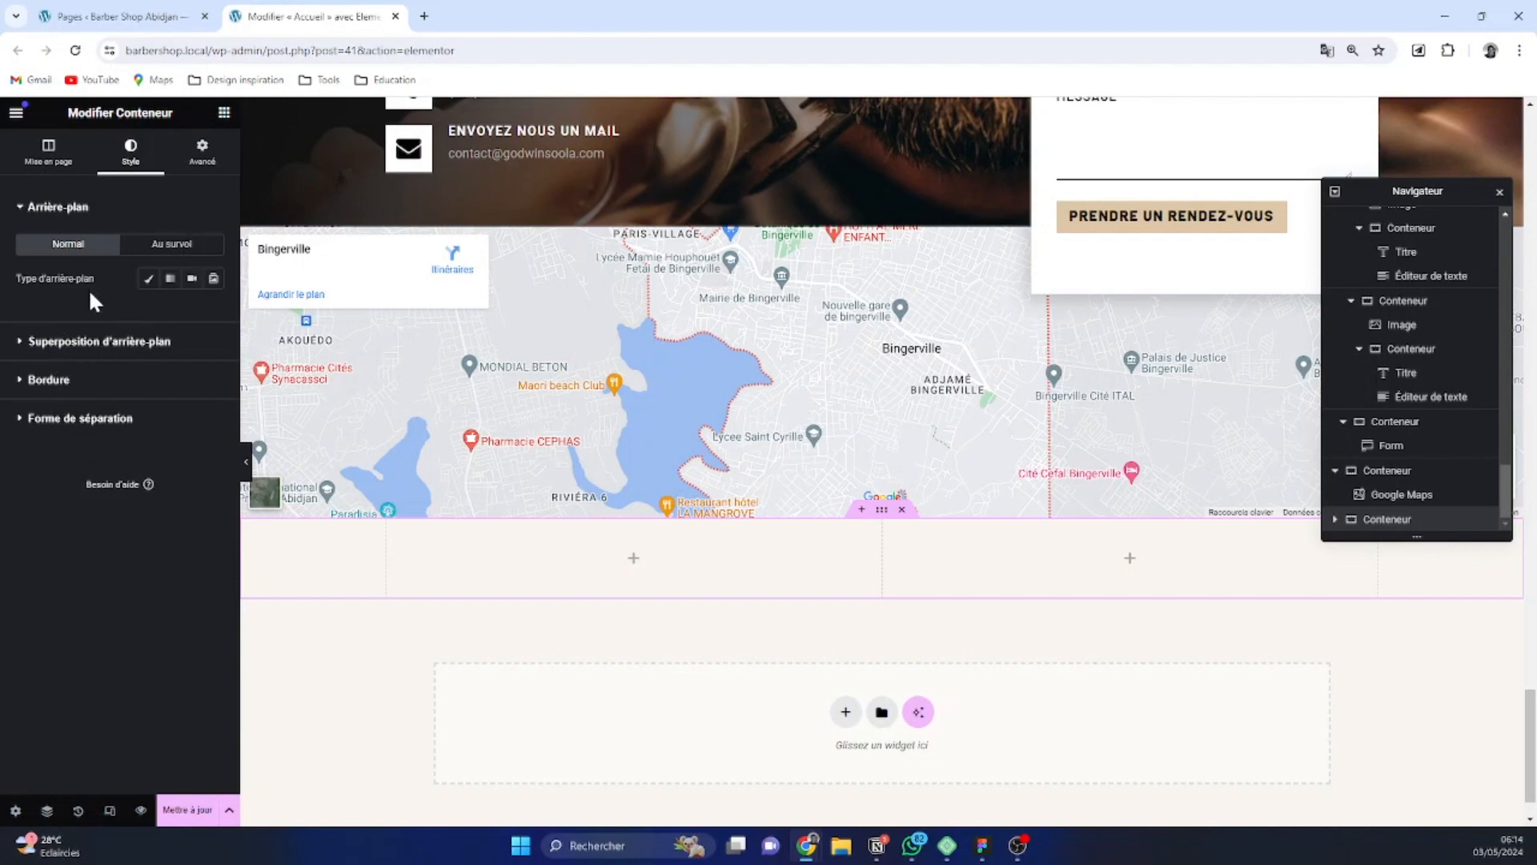
left_click(148, 278)
left_click(192, 312)
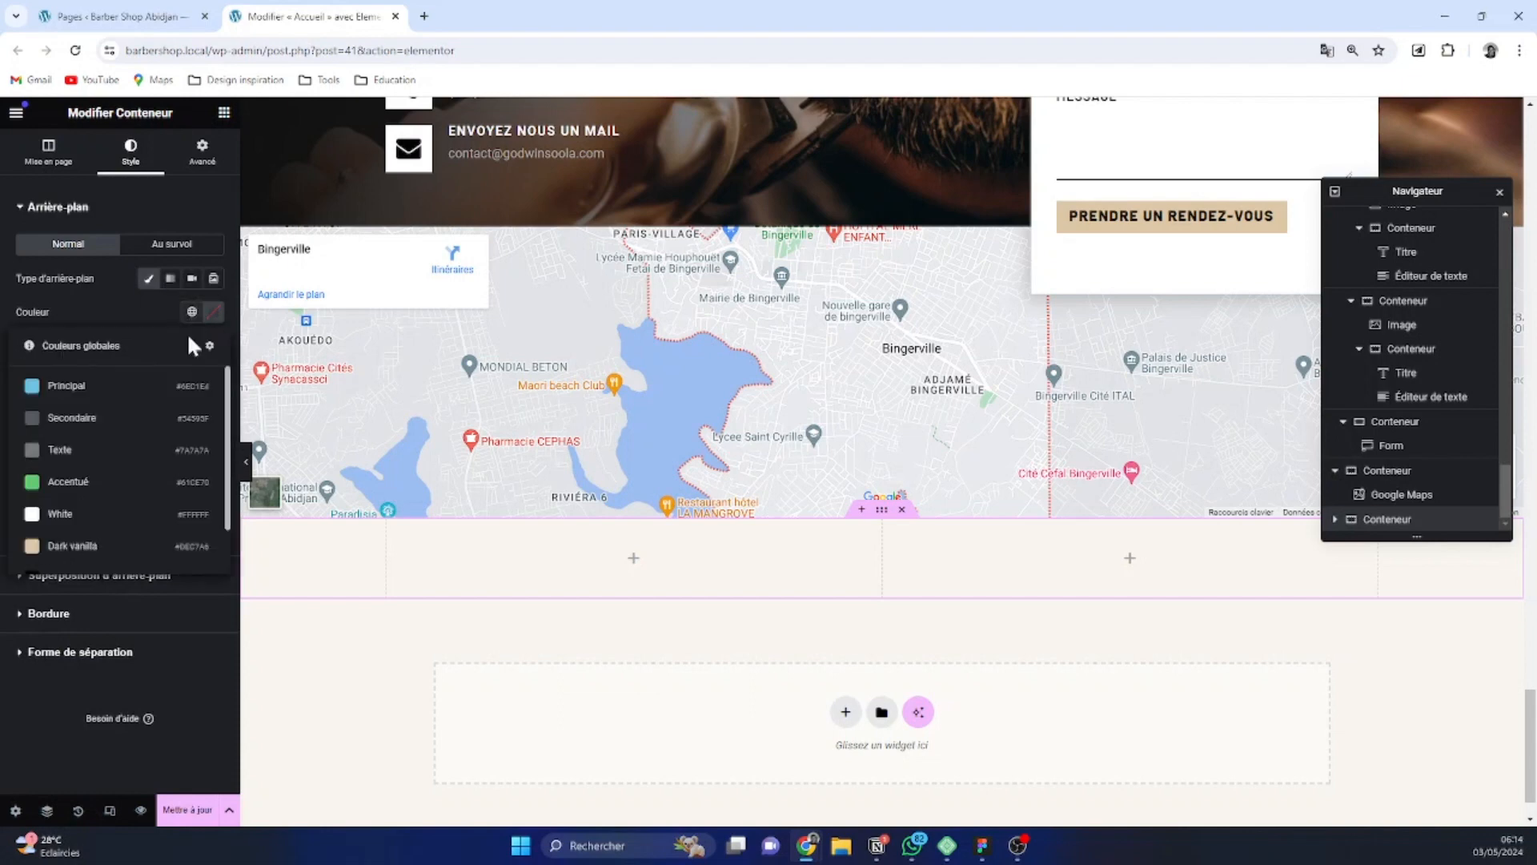
scroll(179, 481, "down", 2)
left_click(113, 519)
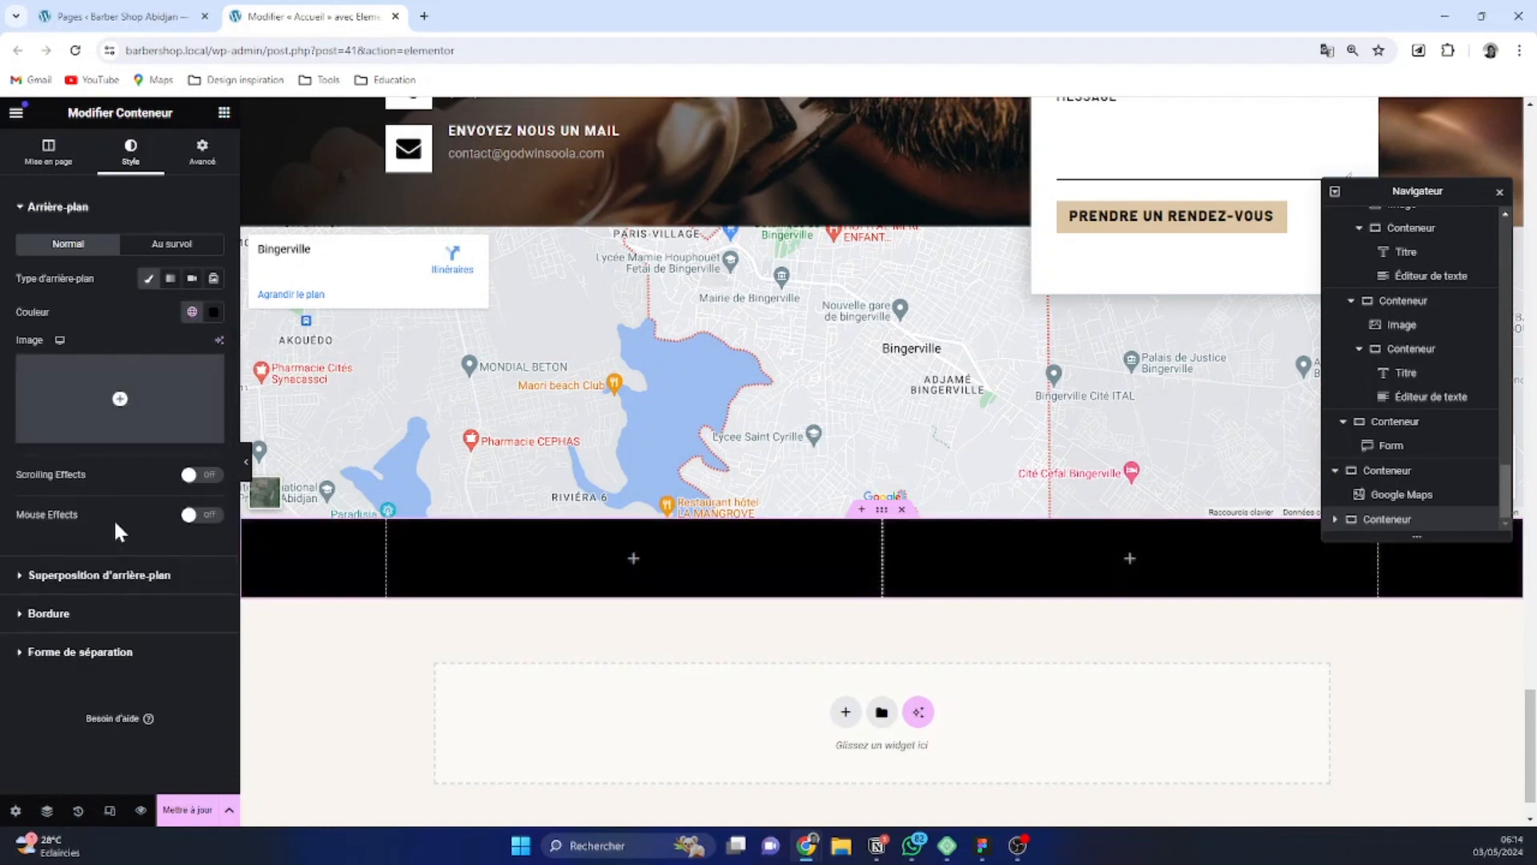
Copy the e-mail address text widget from the appointment section and paste it into the left column of the black container
left_click(224, 113)
left_click(554, 152)
right_click(554, 152)
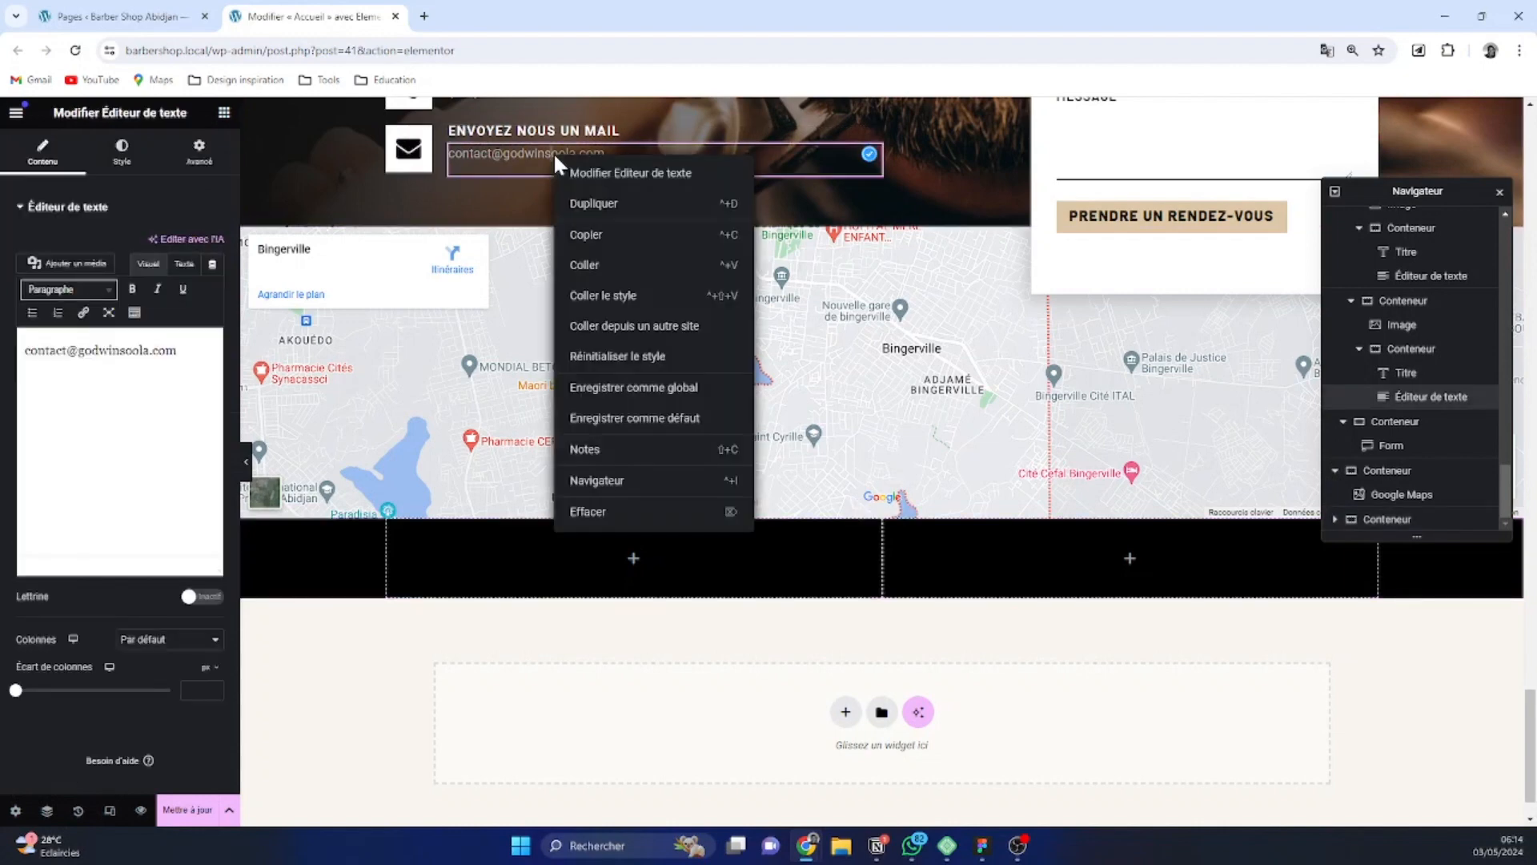
left_click(645, 234)
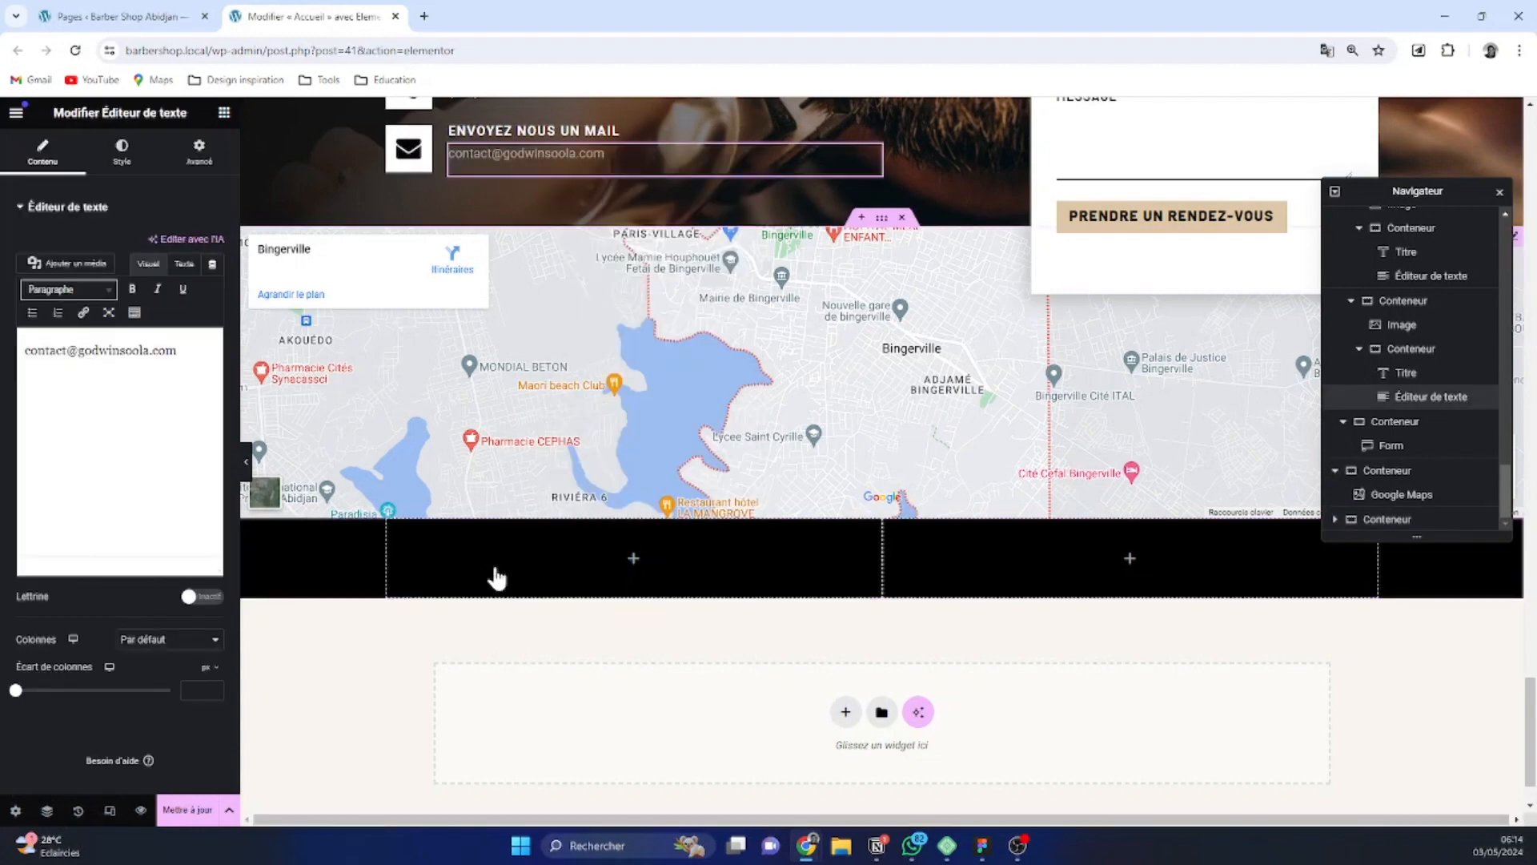
left_click(396, 531)
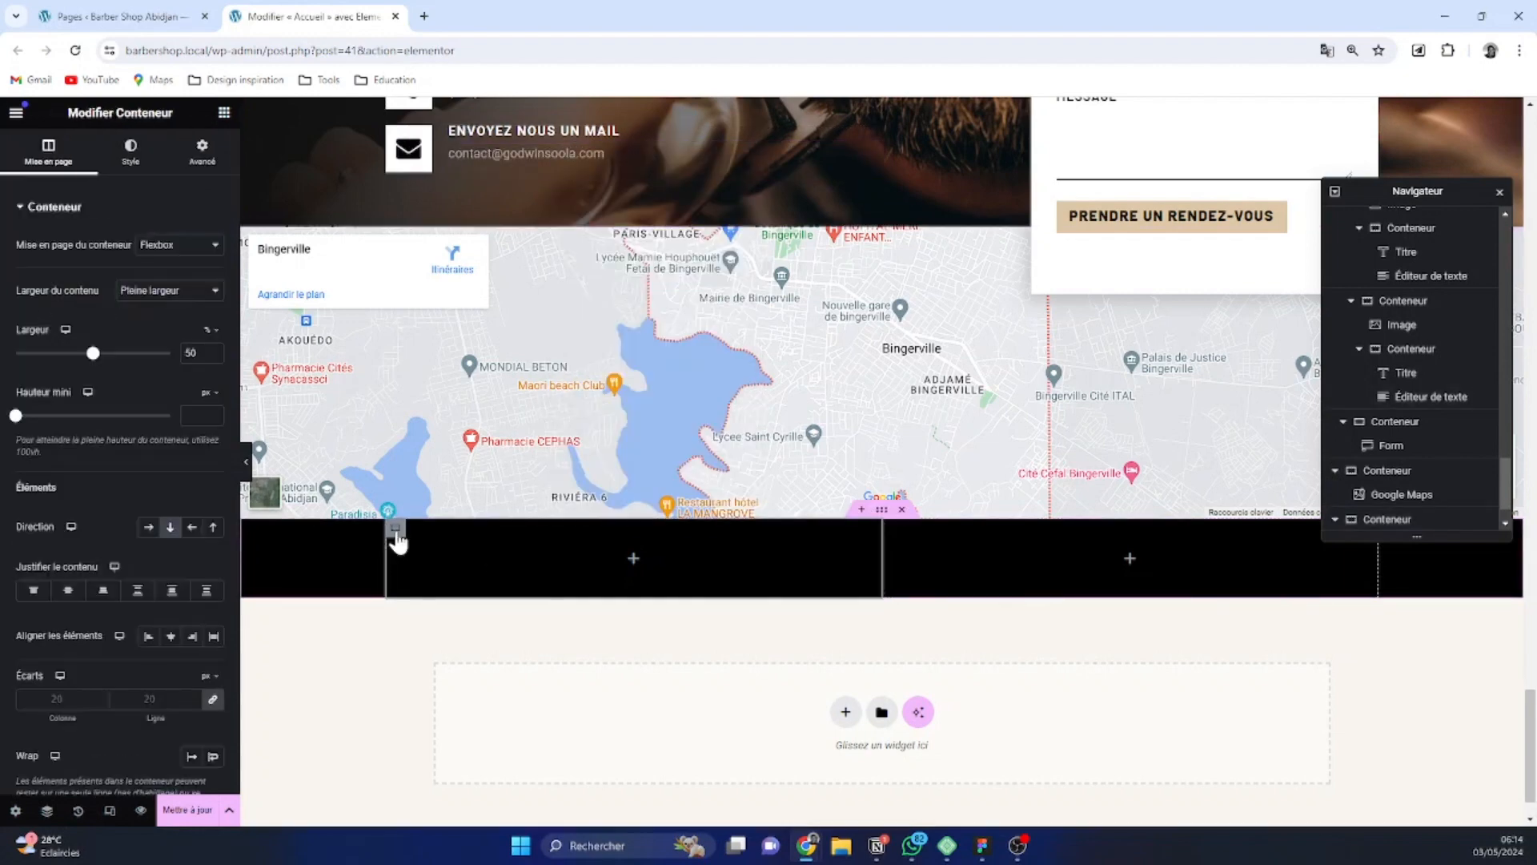
right_click(401, 536)
left_click(425, 531)
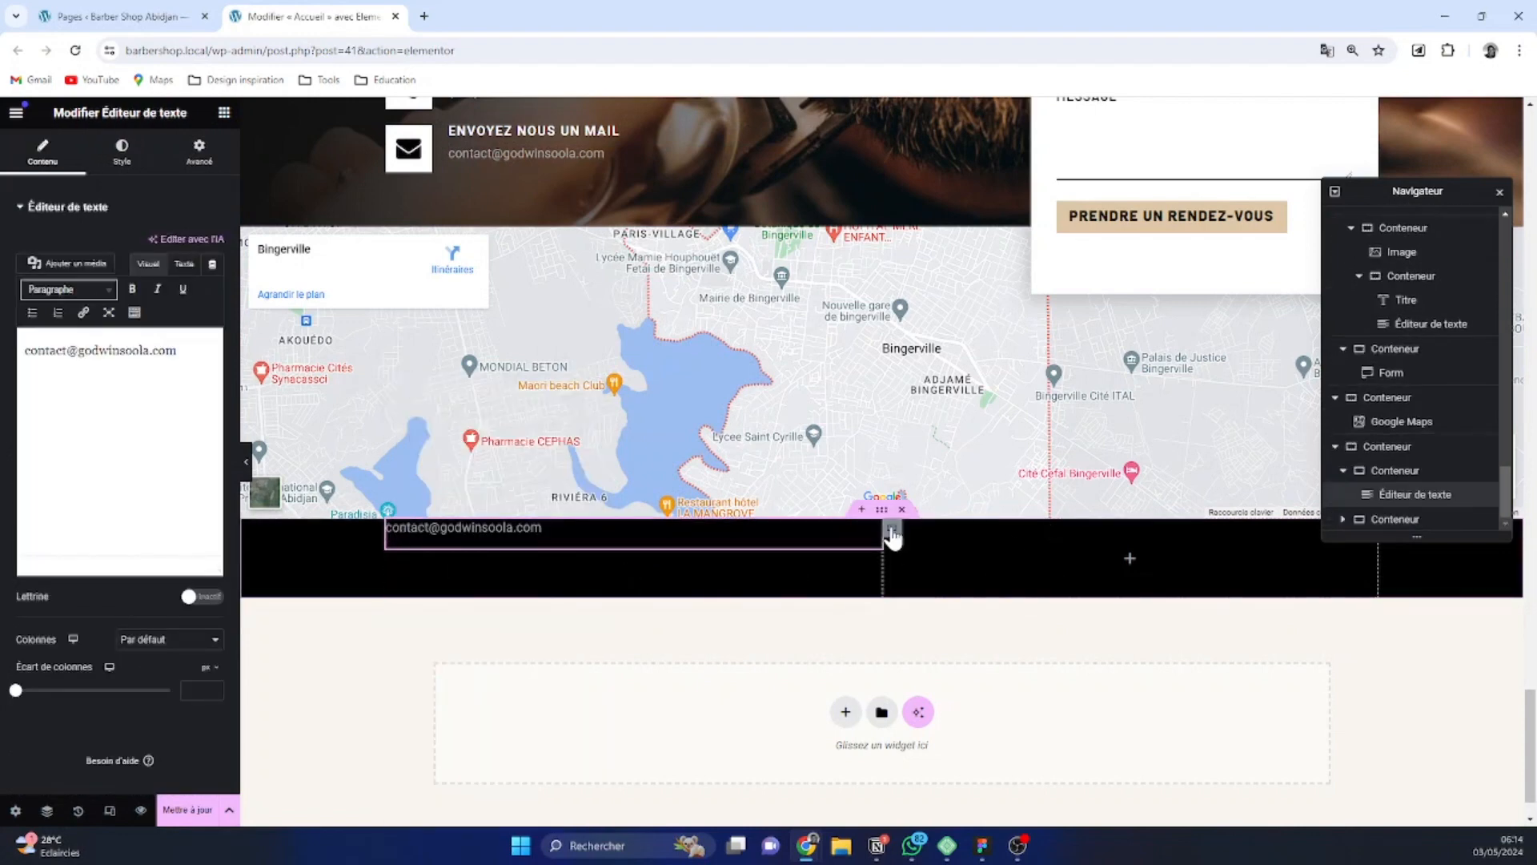
Add an Icônes réseaux sociaux widget to the right column of the black container and set its shape to Carré
left_click(893, 533)
left_click(224, 113)
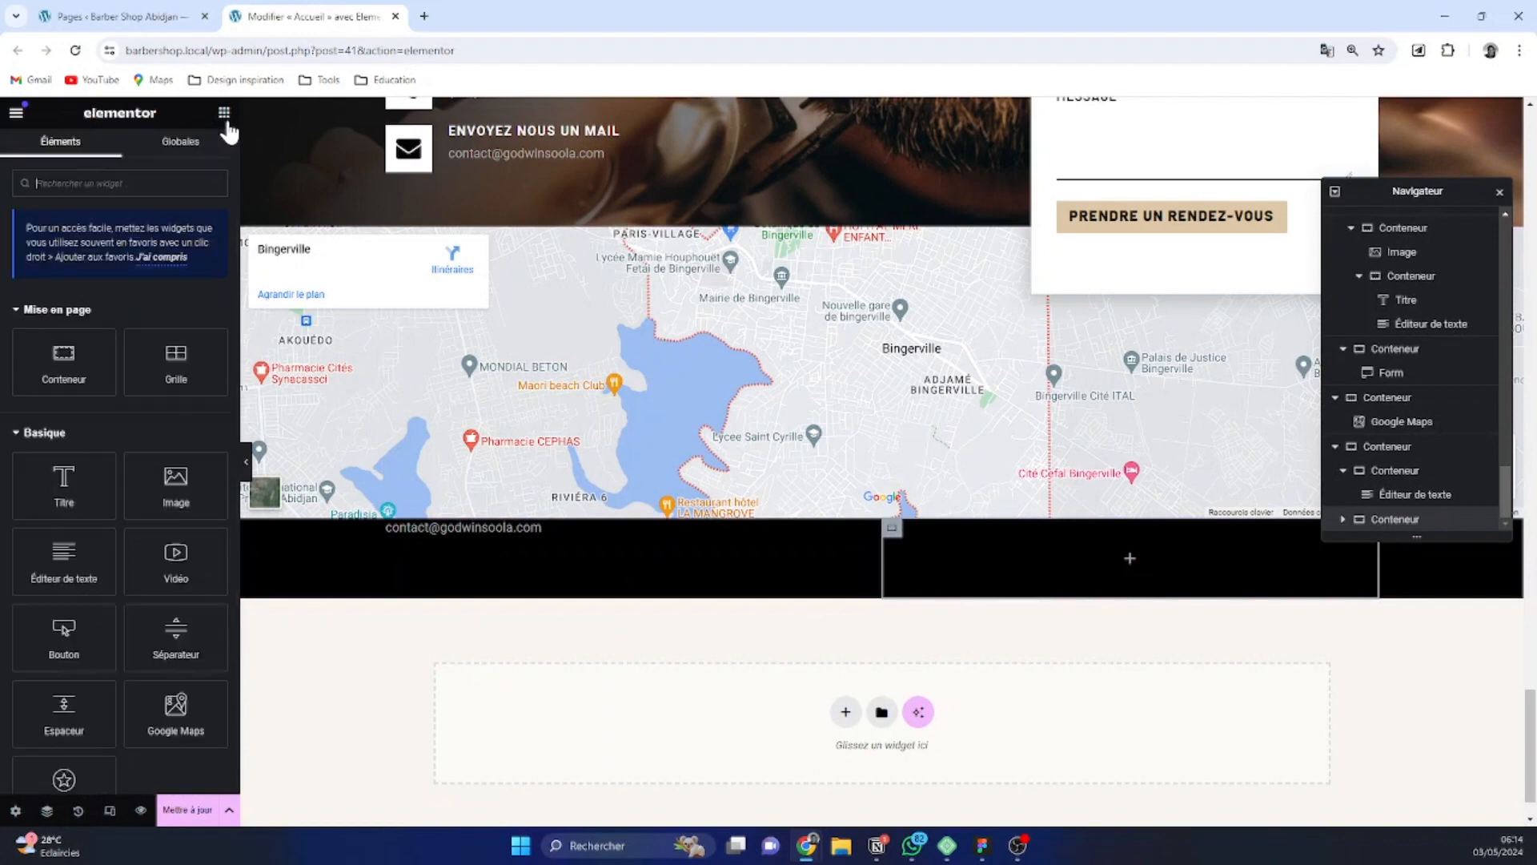
type("icon")
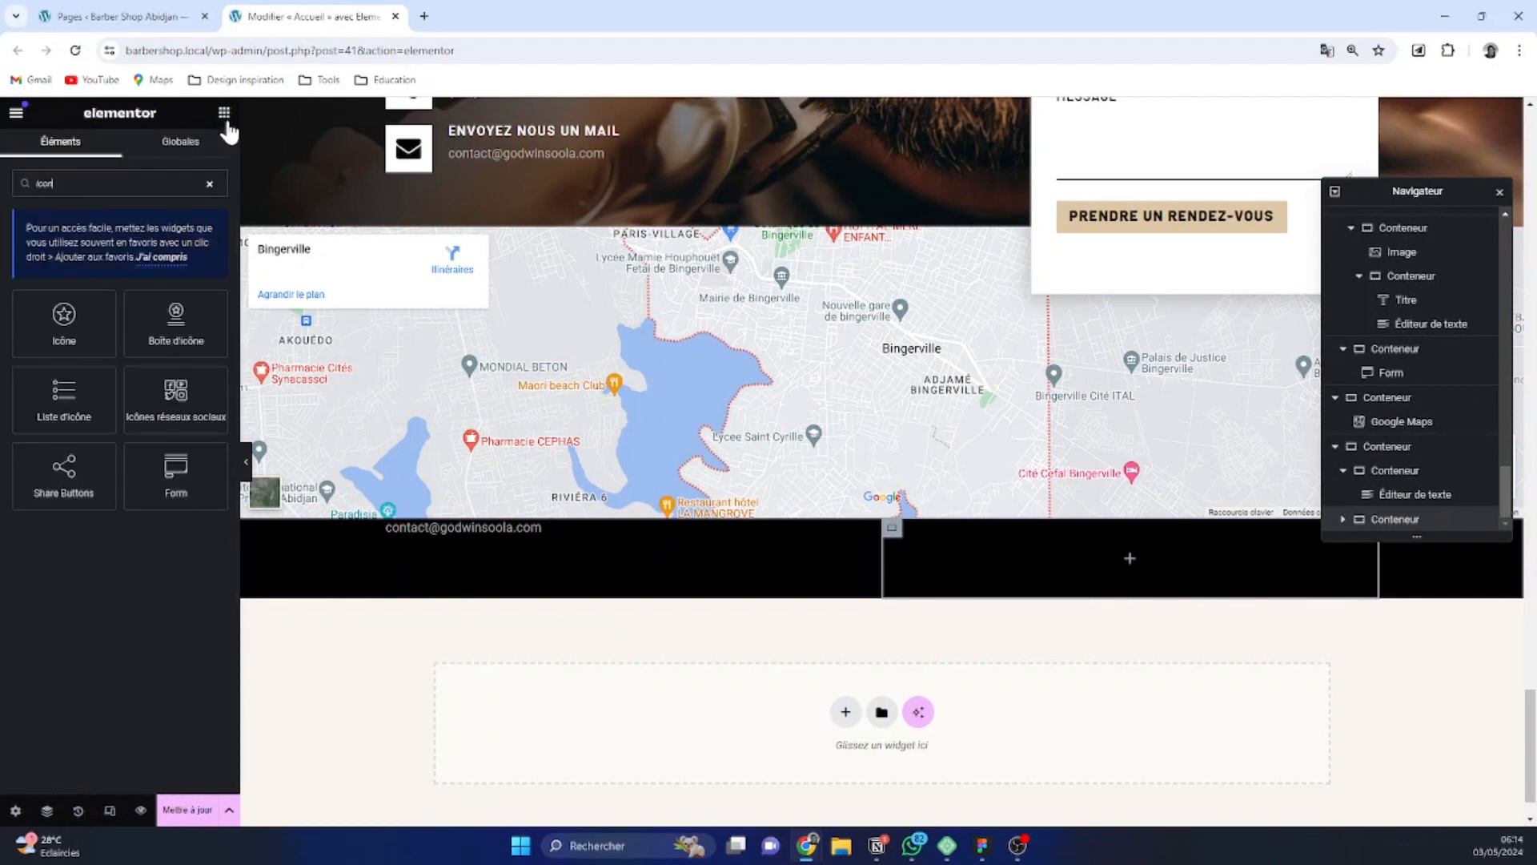
left_click(194, 410)
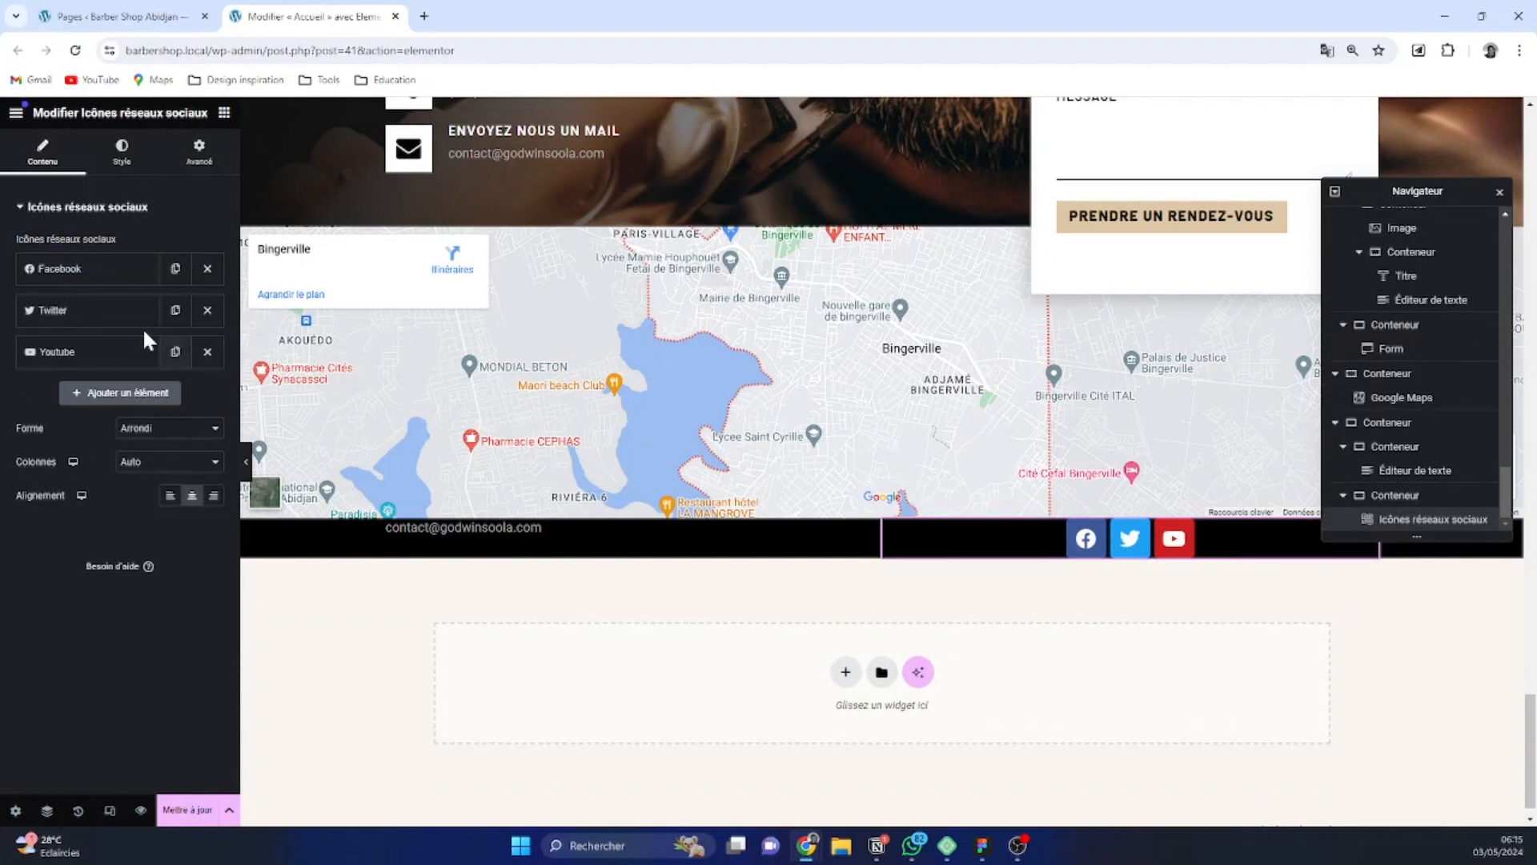
left_click(155, 432)
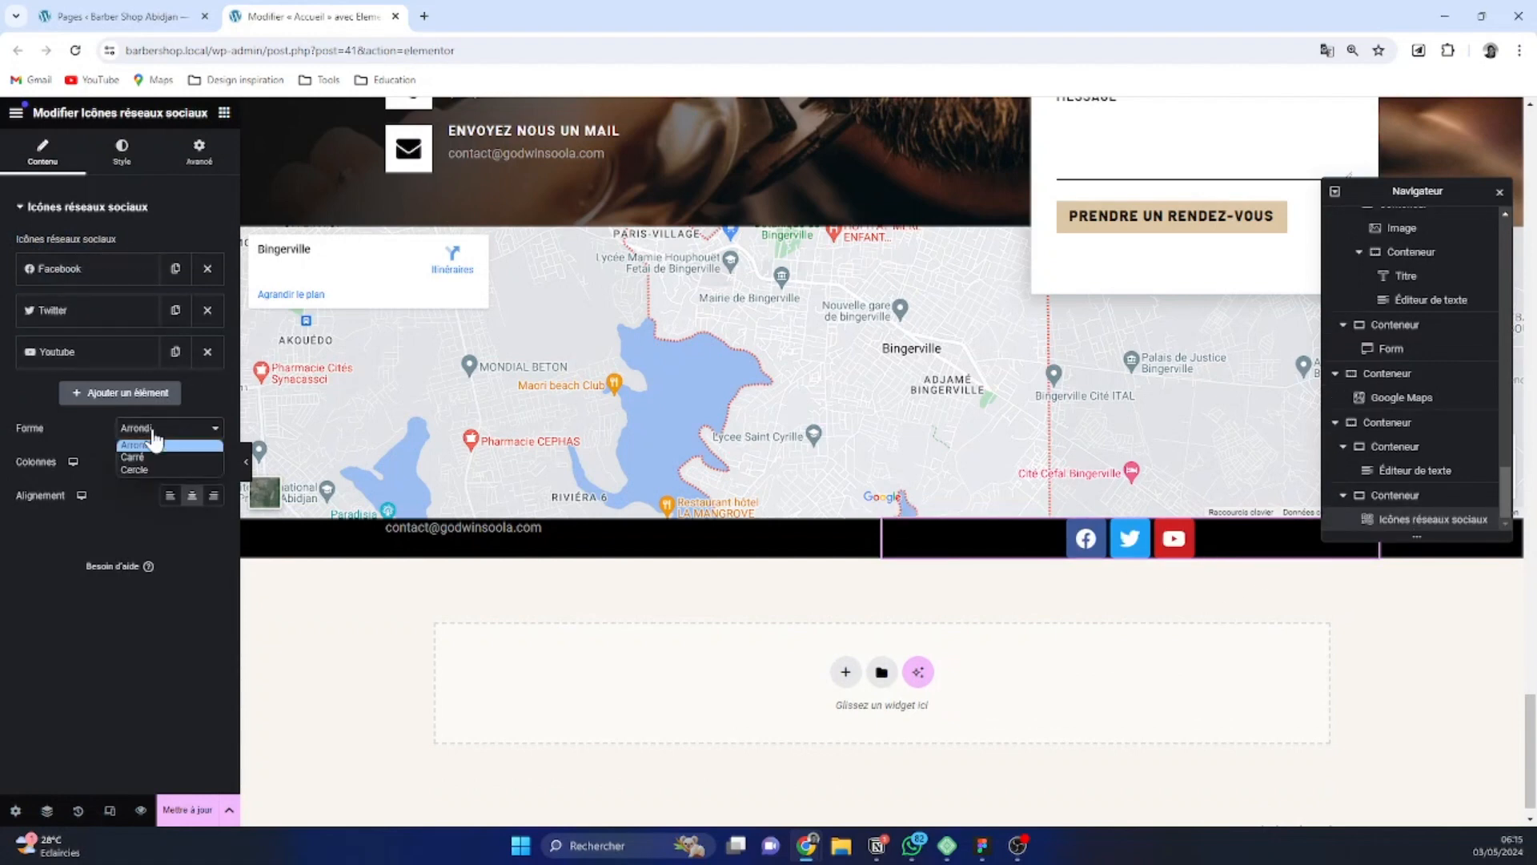
left_click(158, 458)
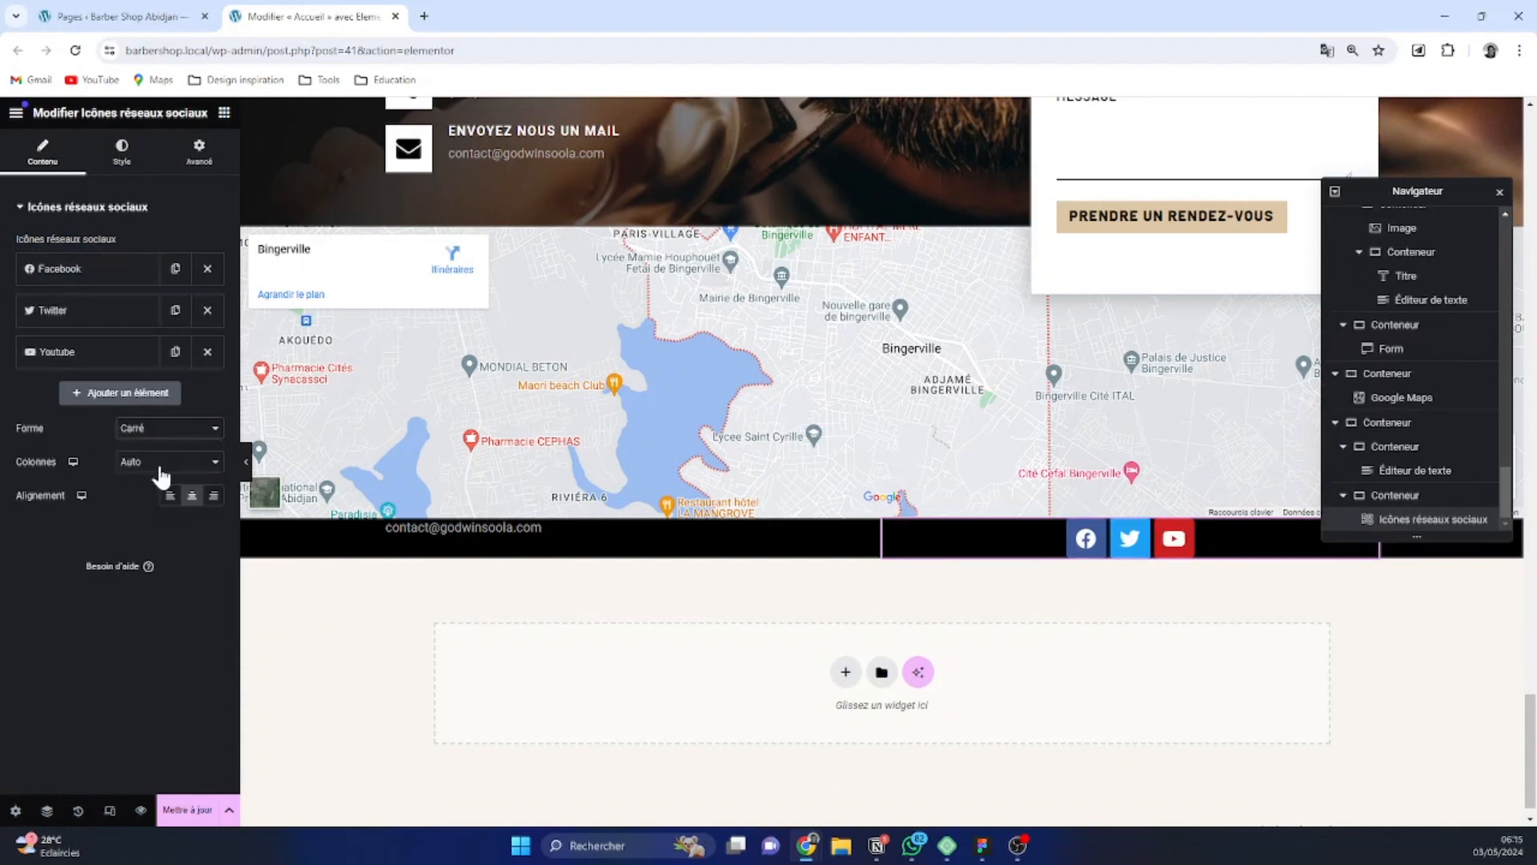
Switch the social icons to Personnalisé colours, with global black as the primary colour and White as the secondary colour
left_click(122, 152)
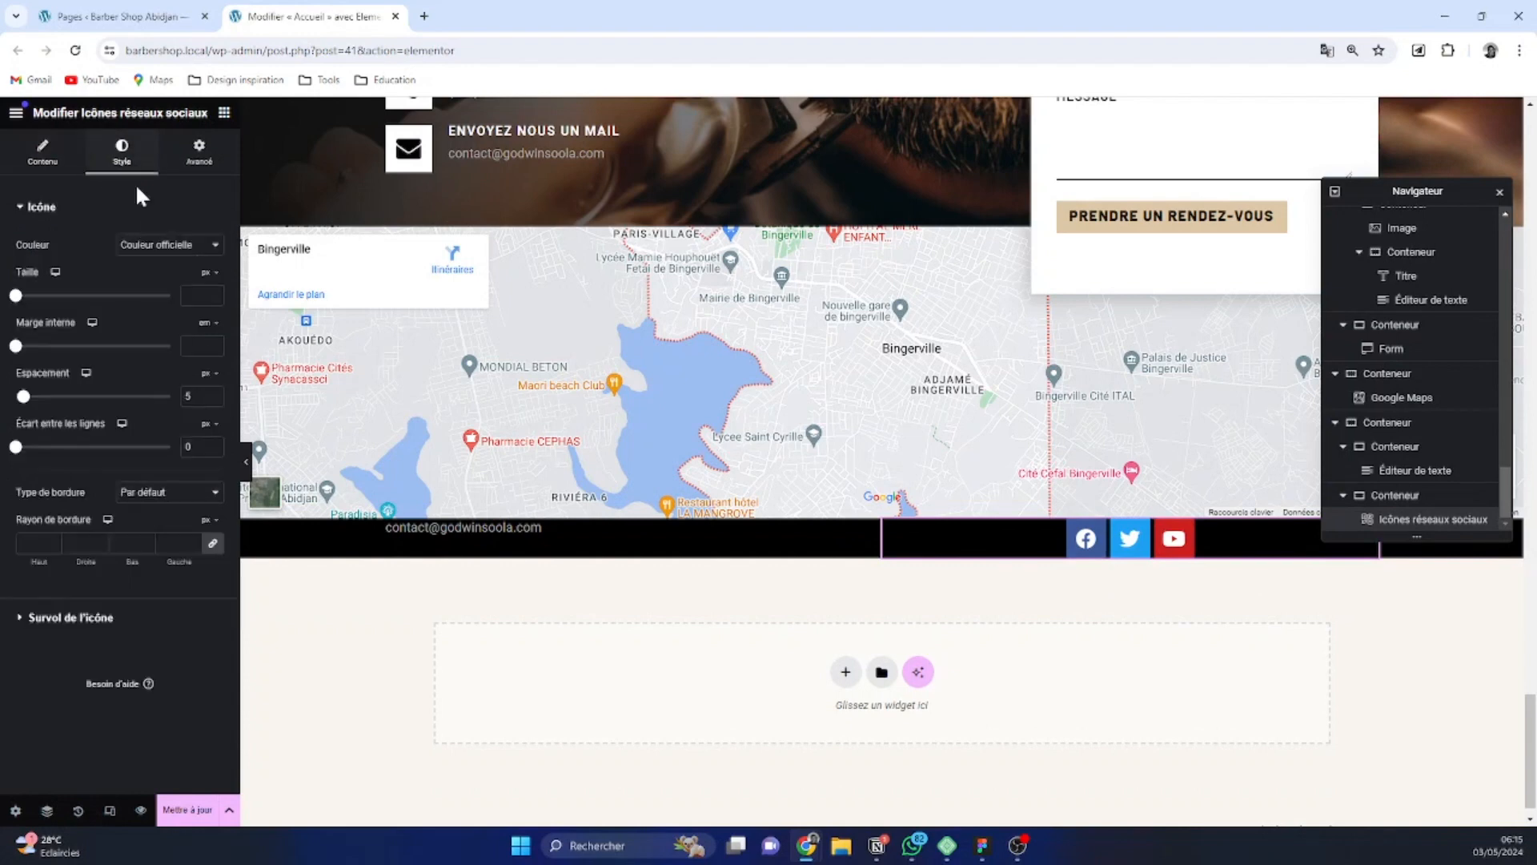
left_click(177, 240)
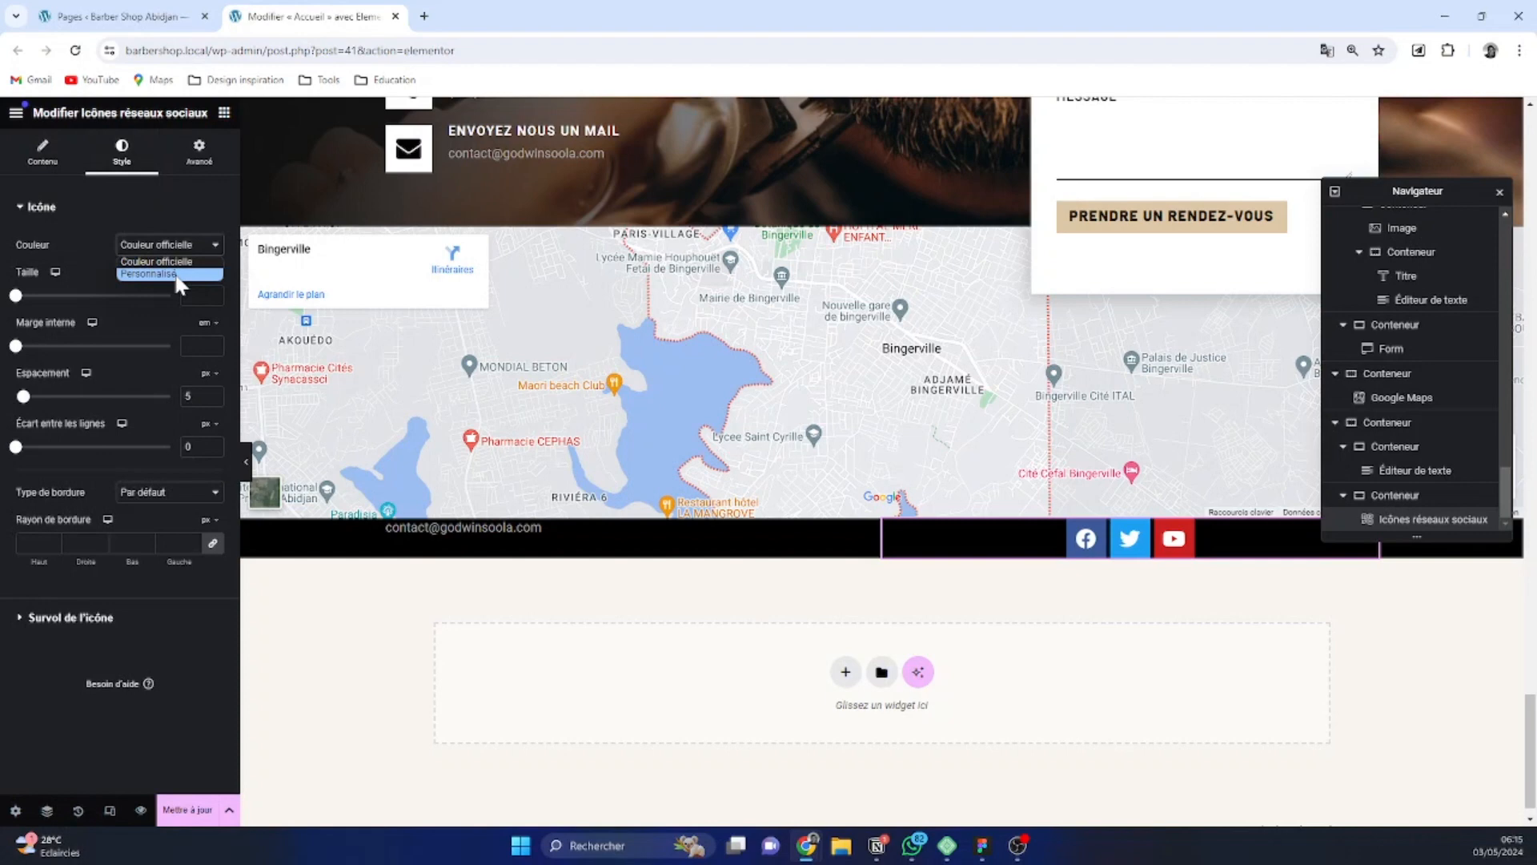
left_click(176, 274)
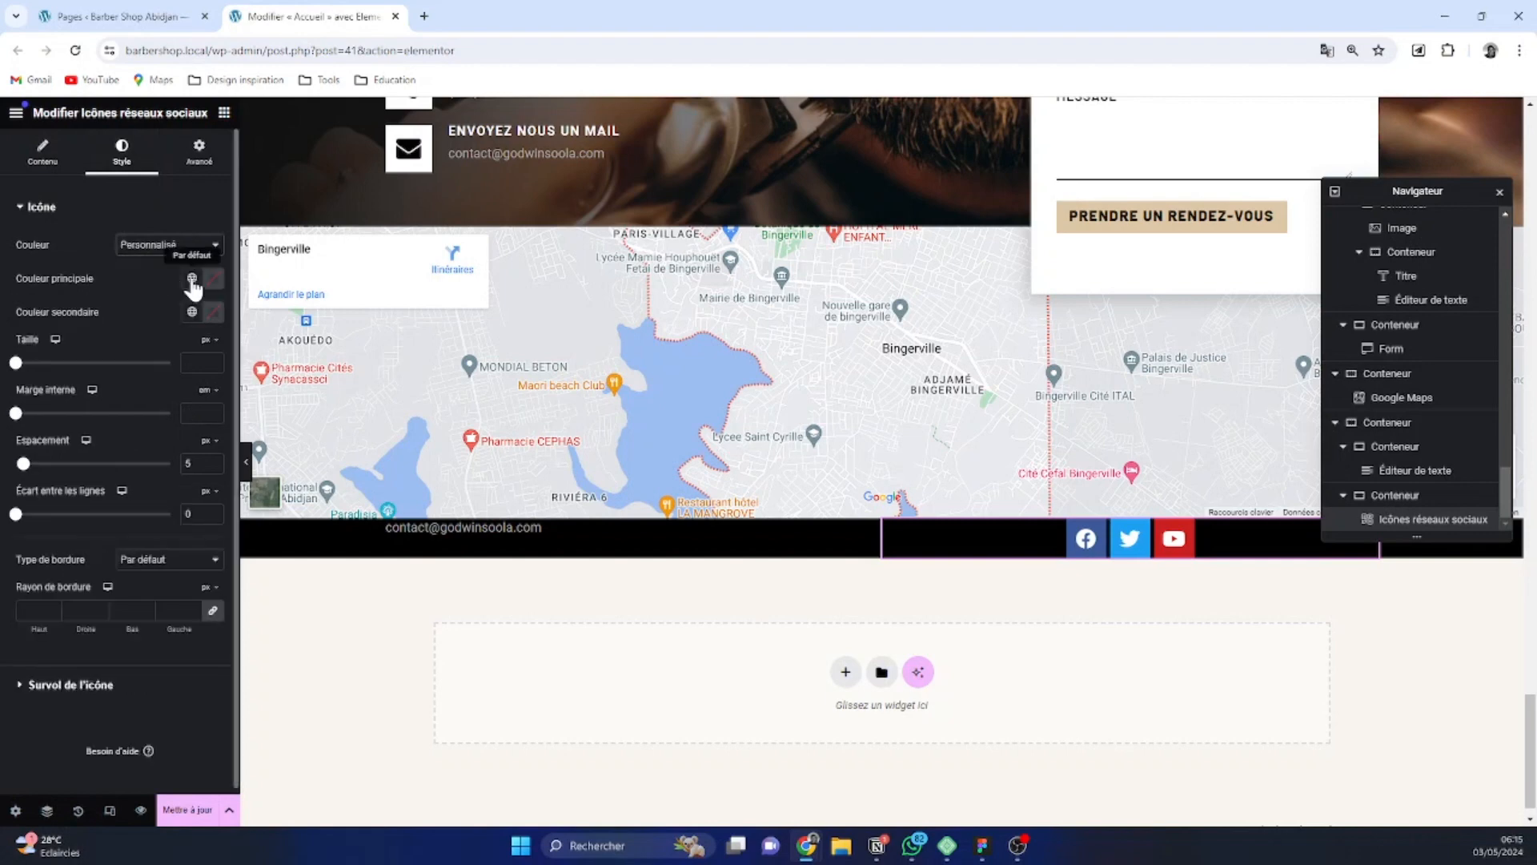
left_click(191, 278)
left_click(118, 480)
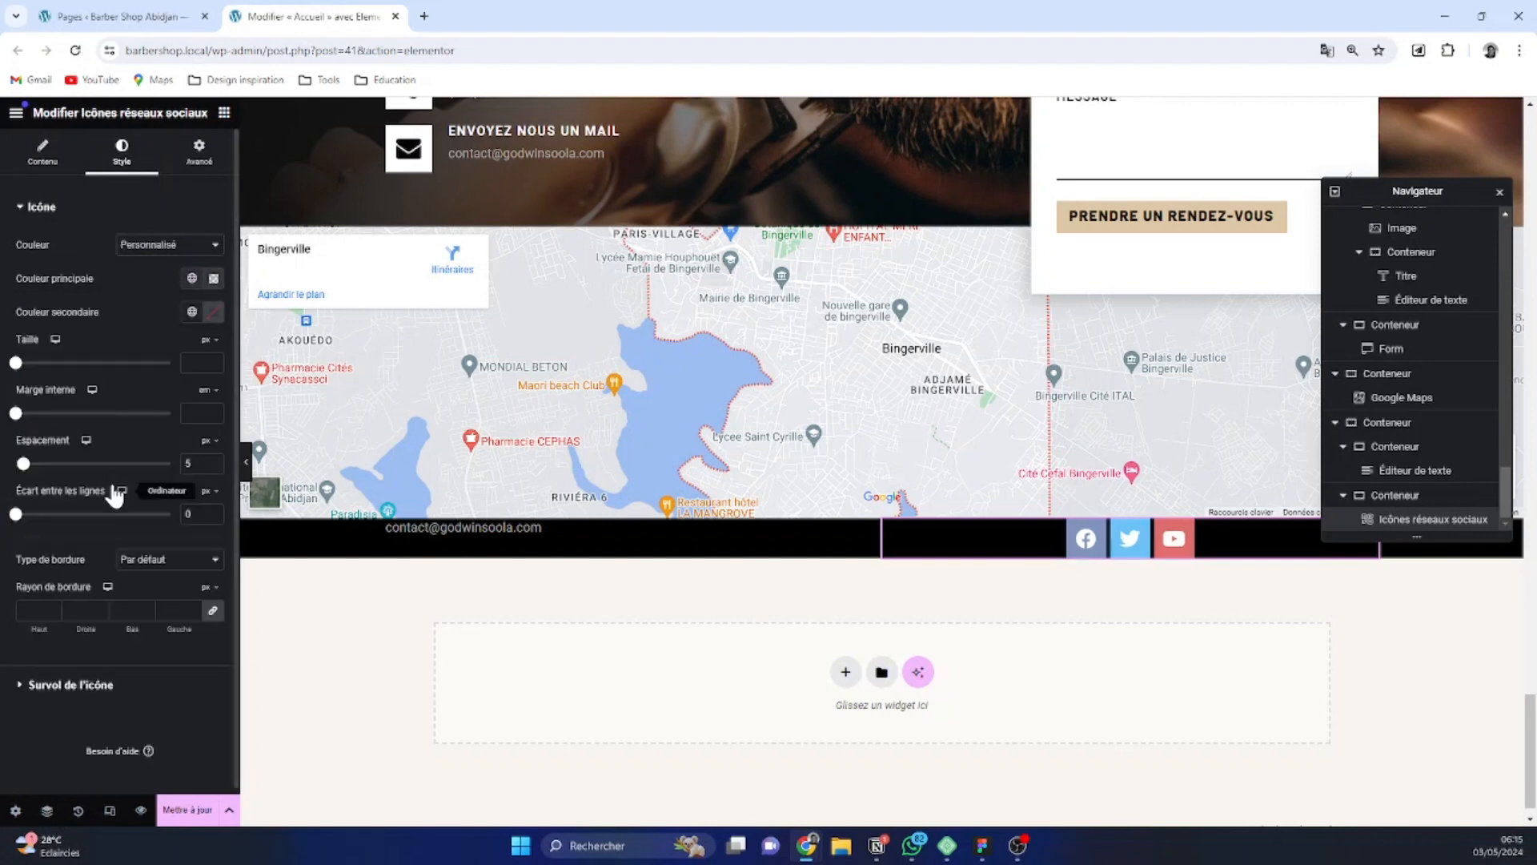
left_click(192, 278)
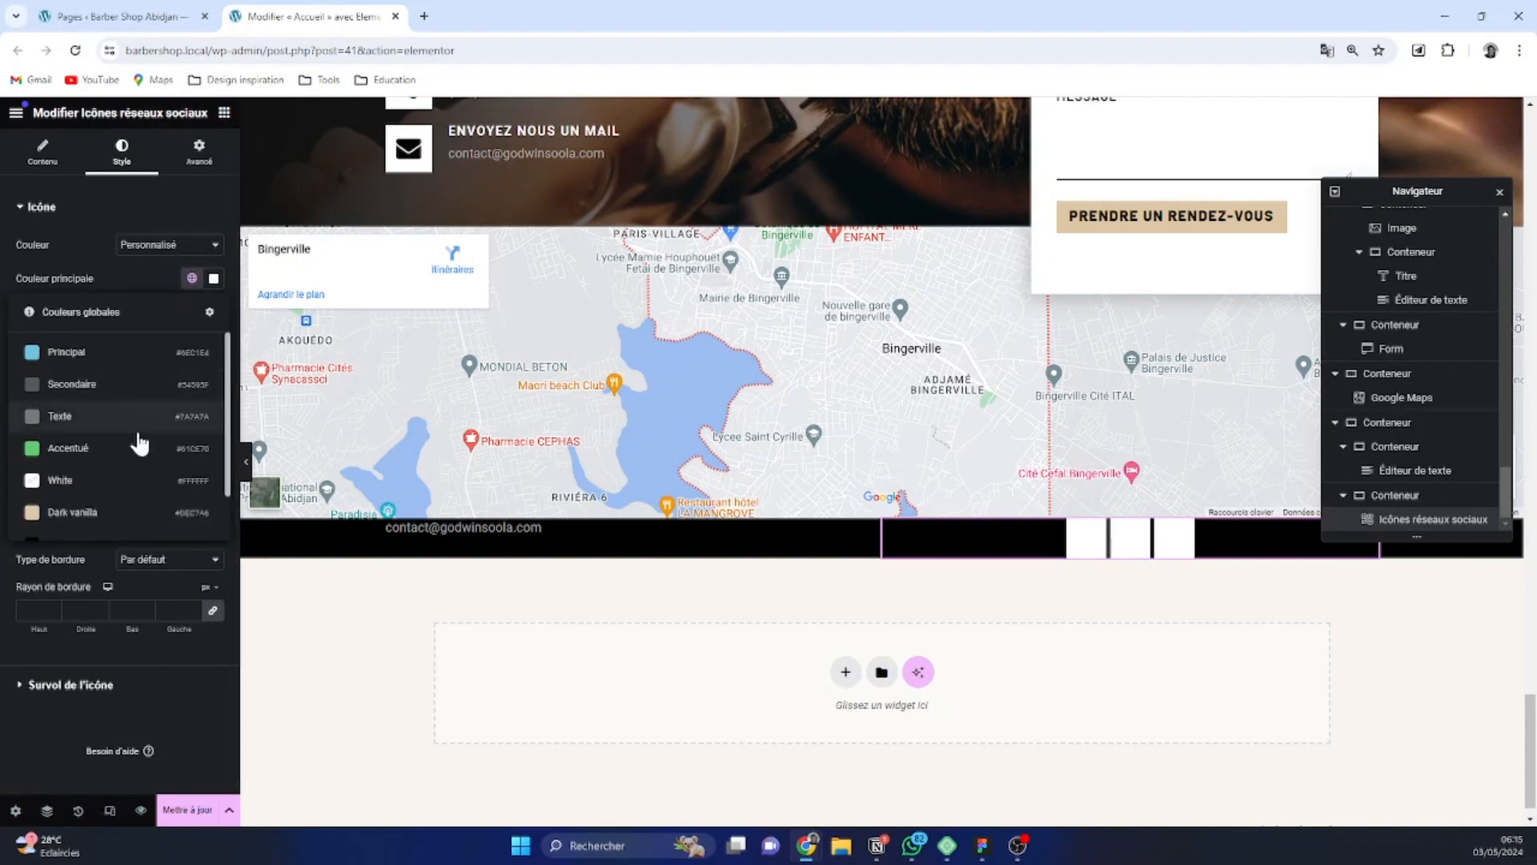
scroll(133, 452, "down", 2)
left_click(123, 487)
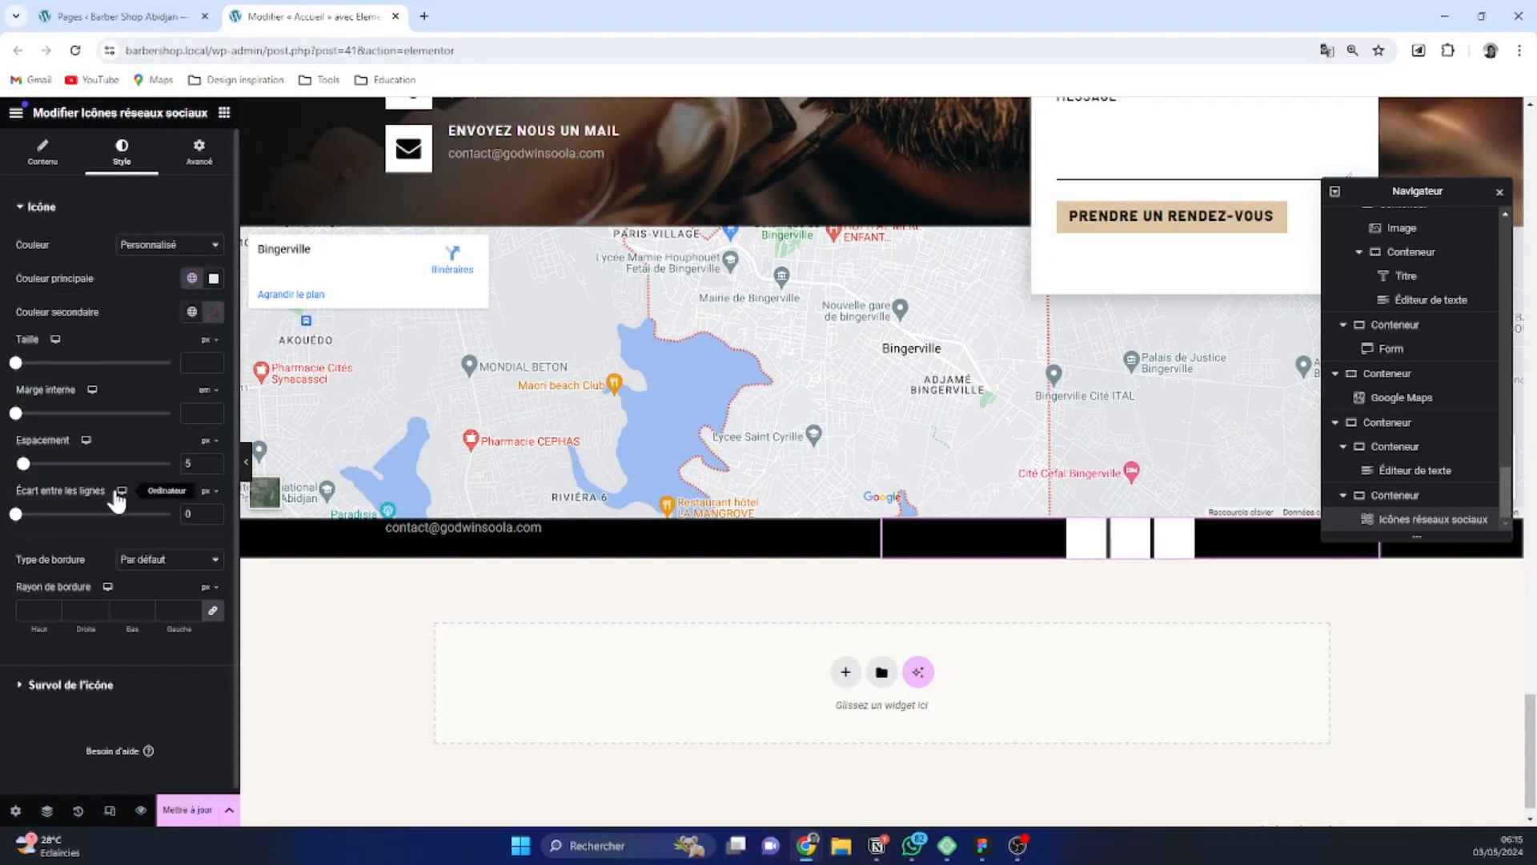
left_click(191, 311)
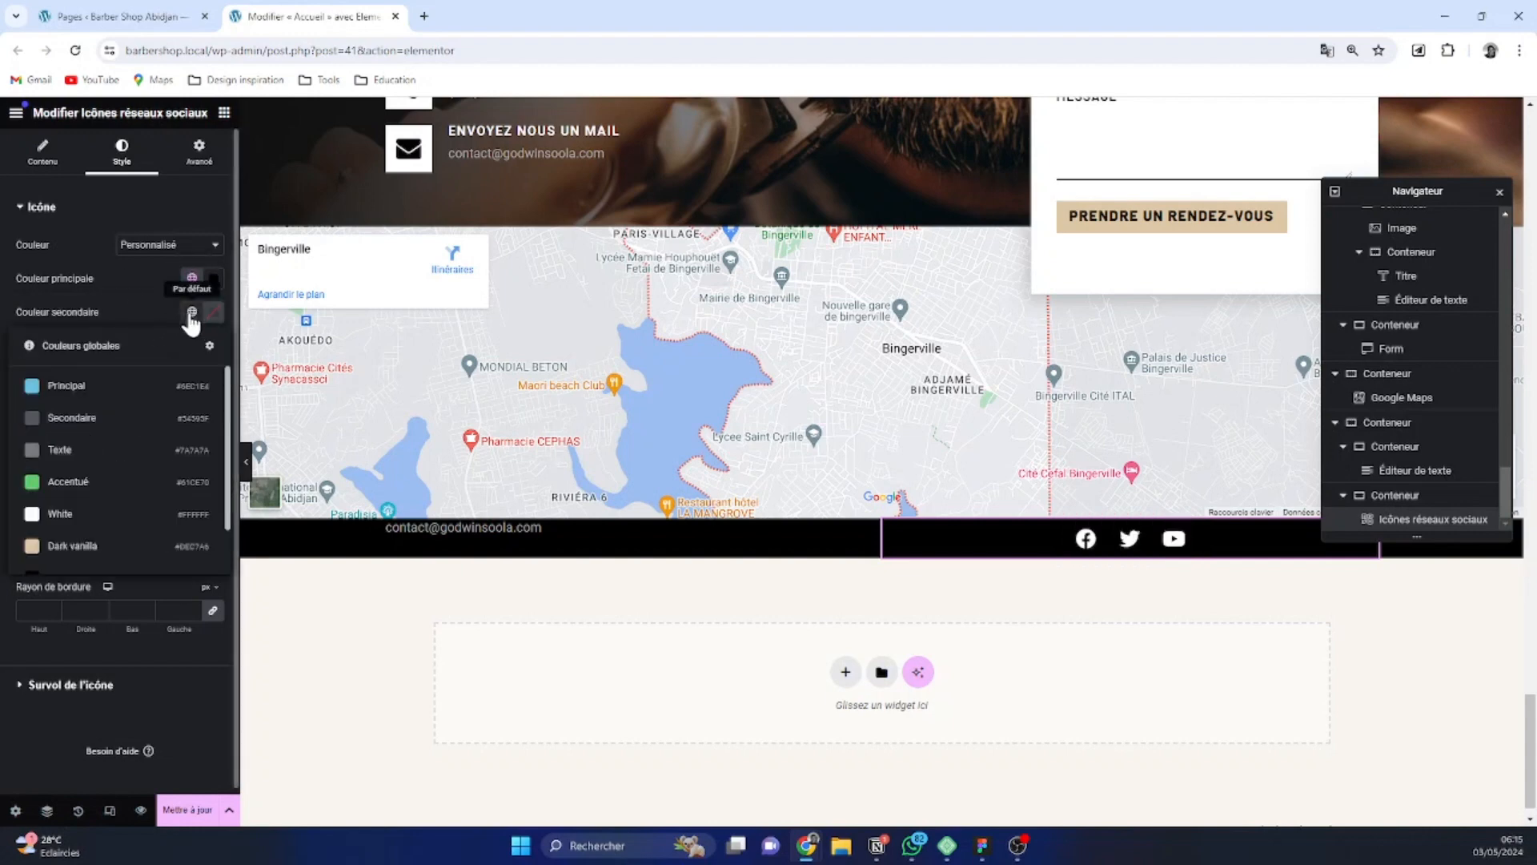
left_click(92, 519)
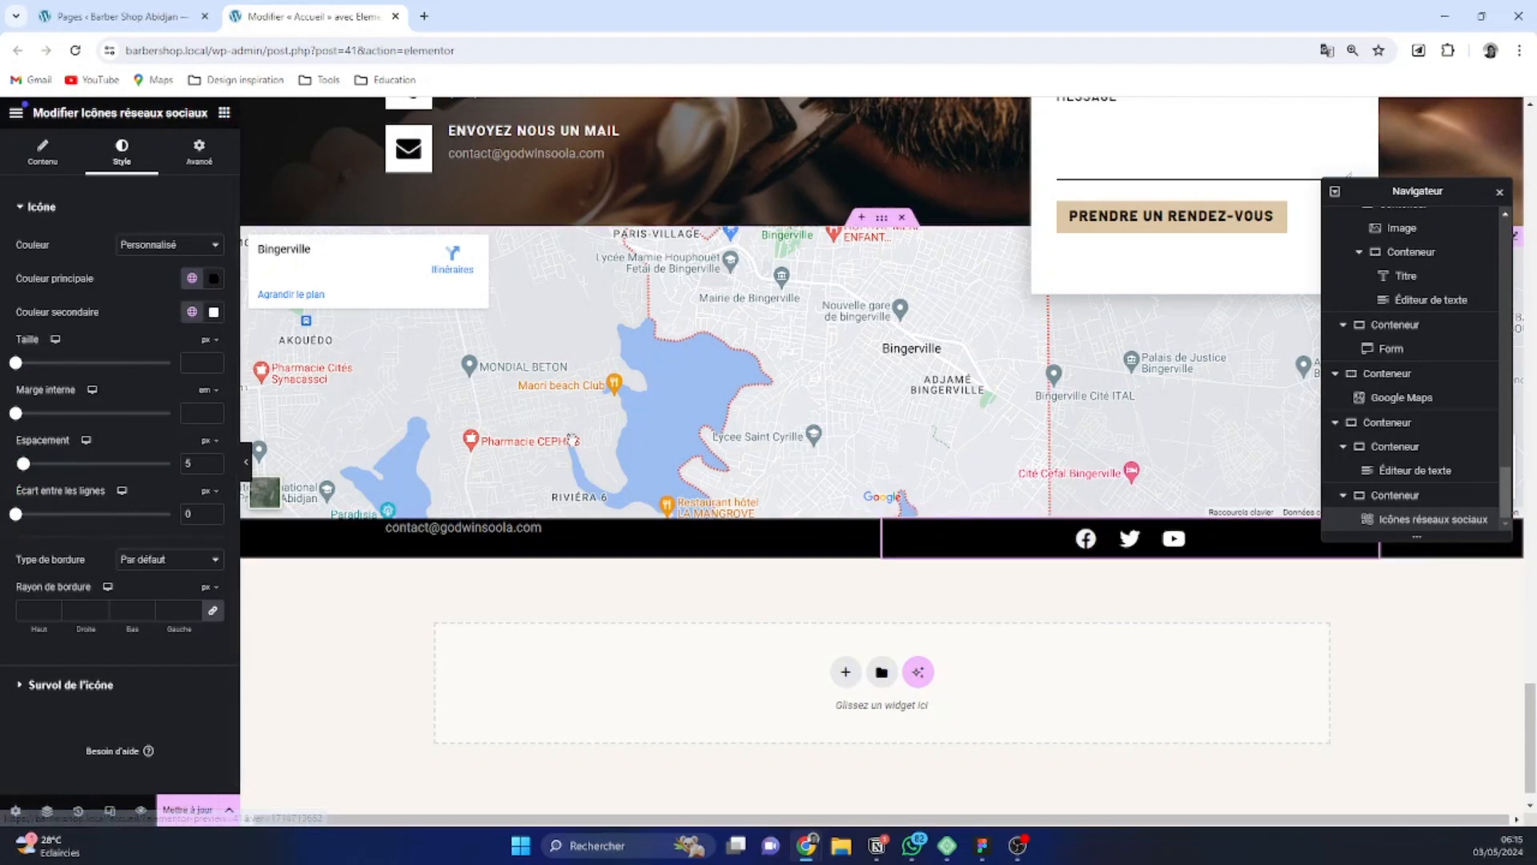
Add two more items to the social icons list, below Youtube
left_click(40, 152)
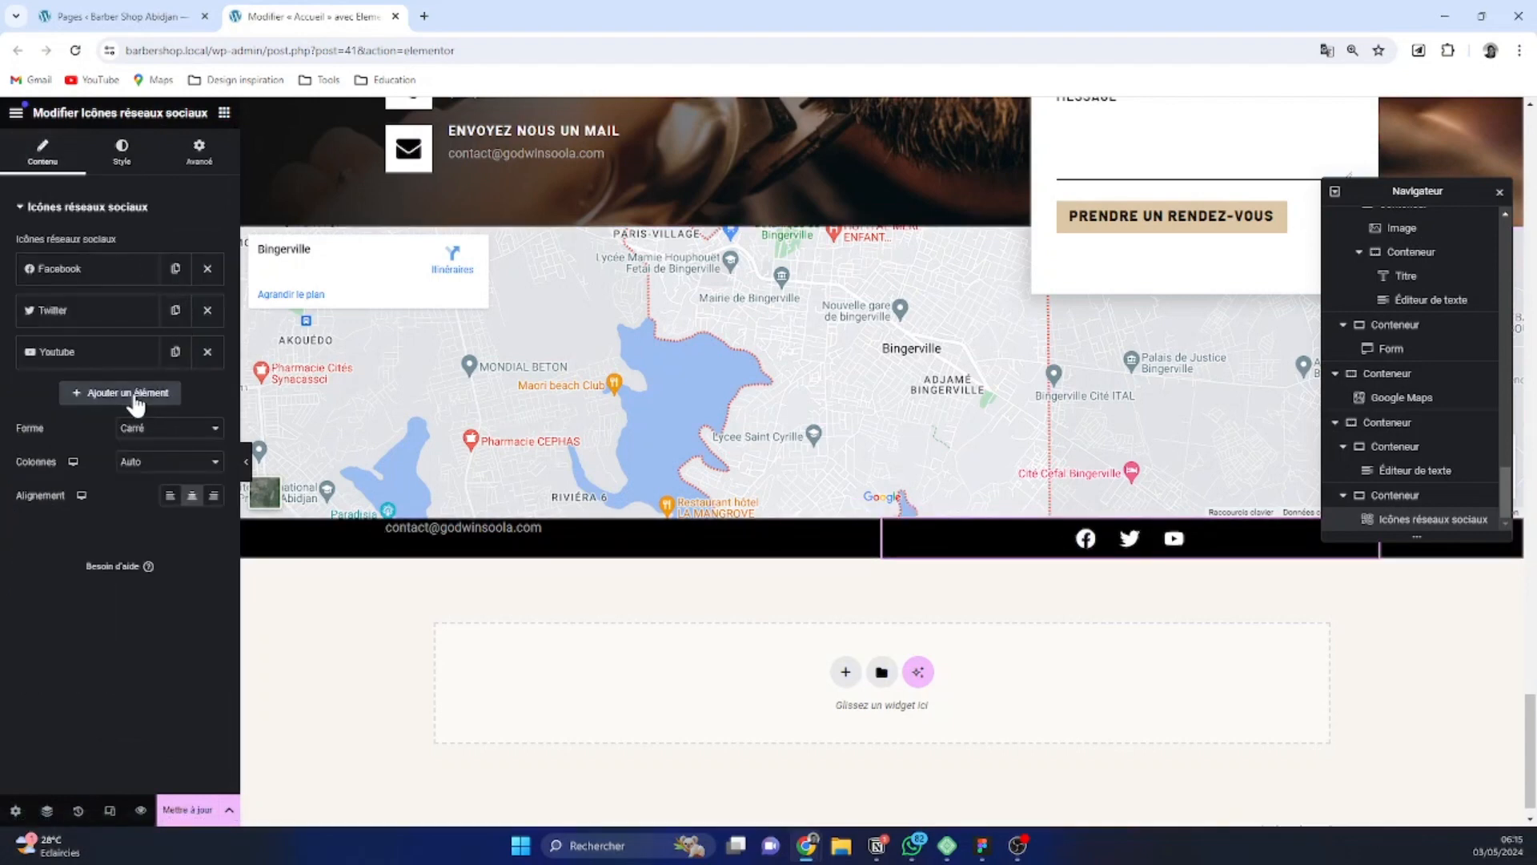
left_click(136, 394)
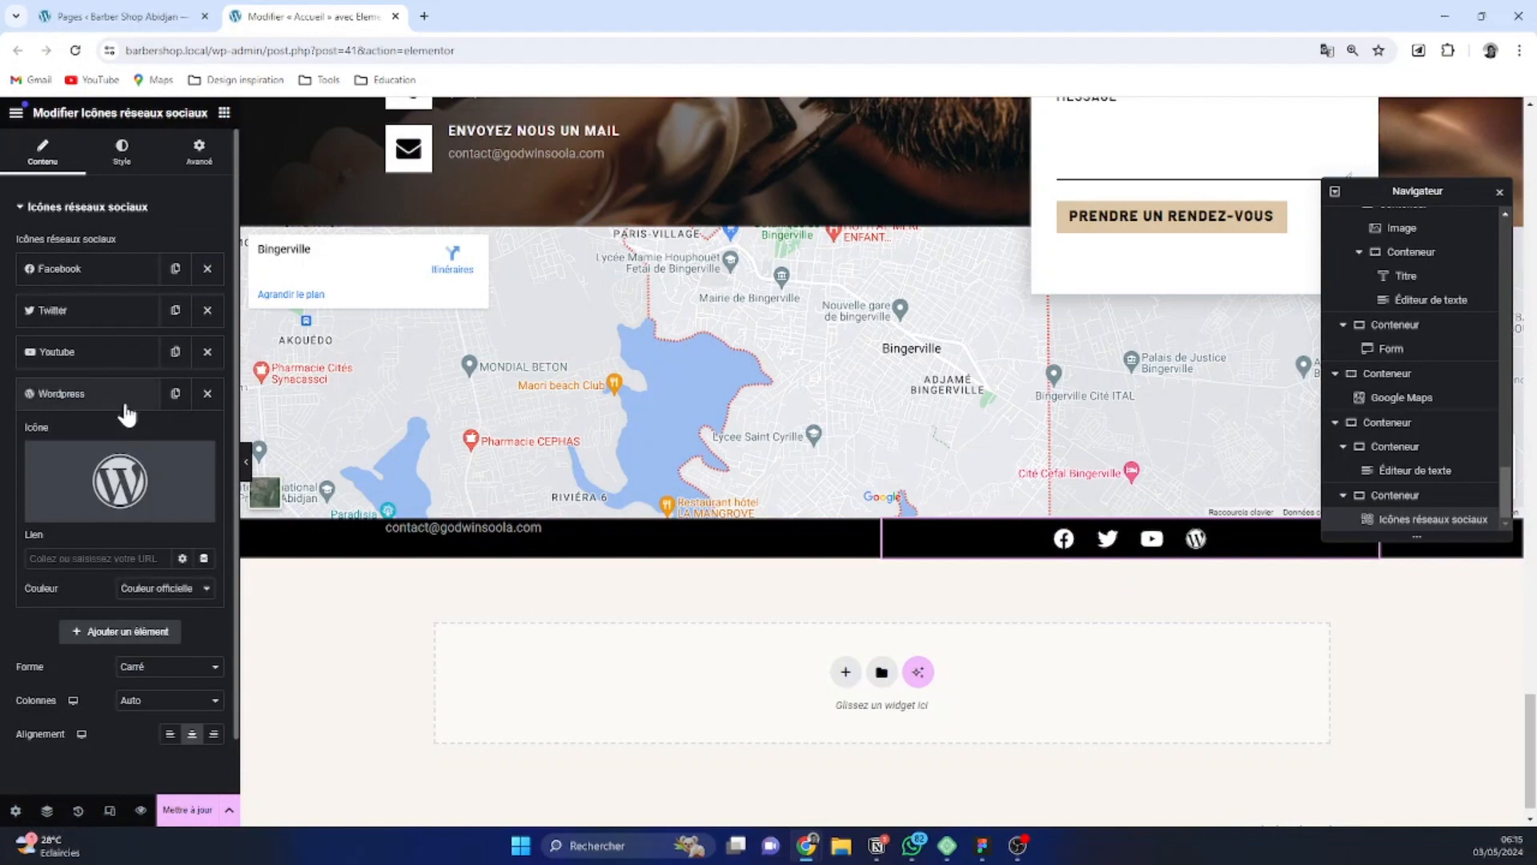
left_click(125, 405)
left_click(121, 437)
left_click(116, 436)
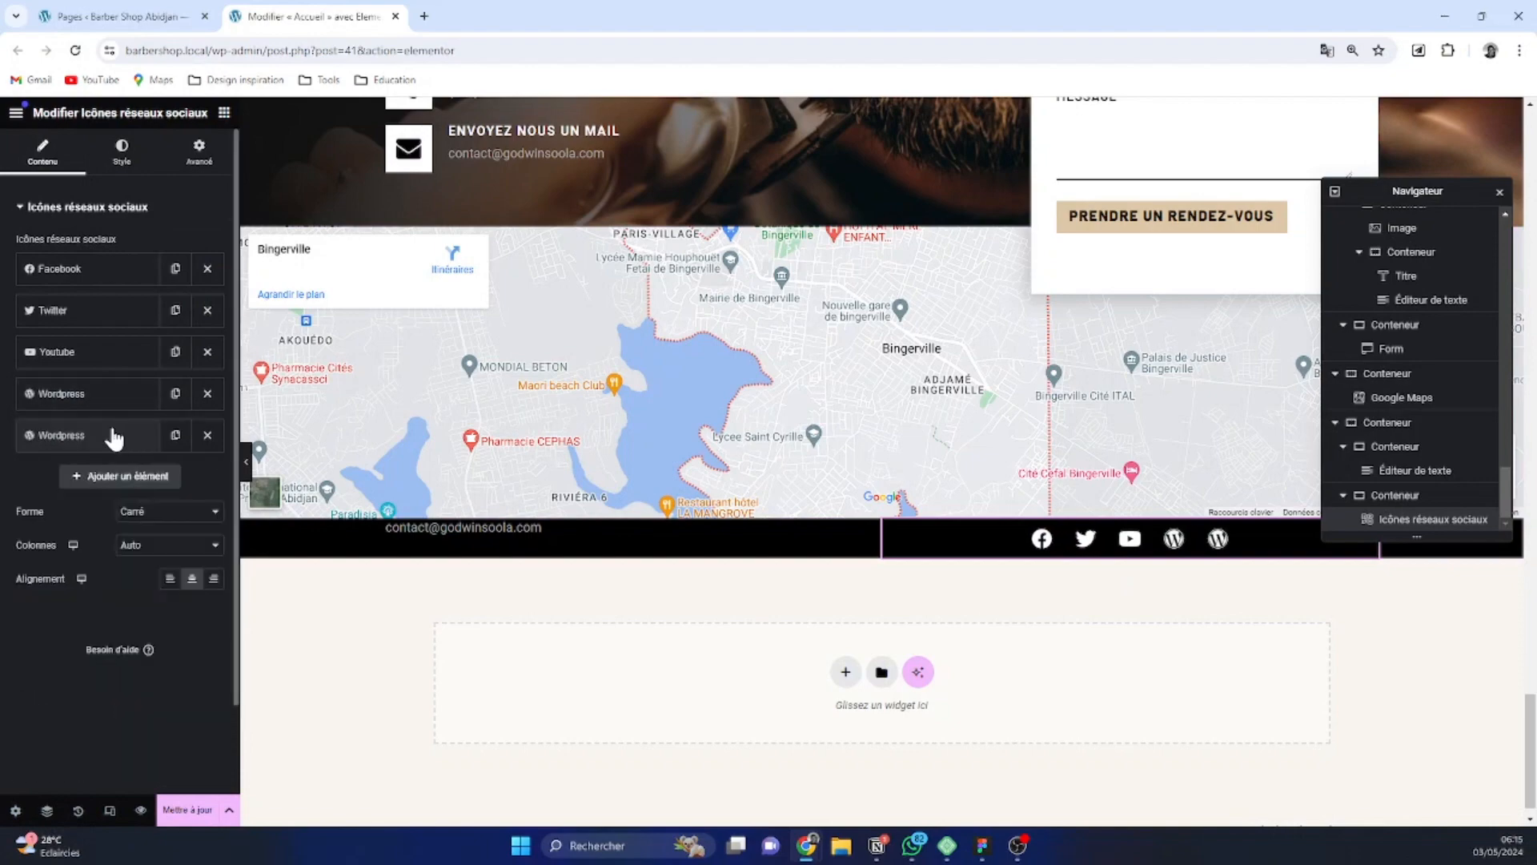
Replace the icon of the last social item with Reddit from the icon library
left_click(115, 438)
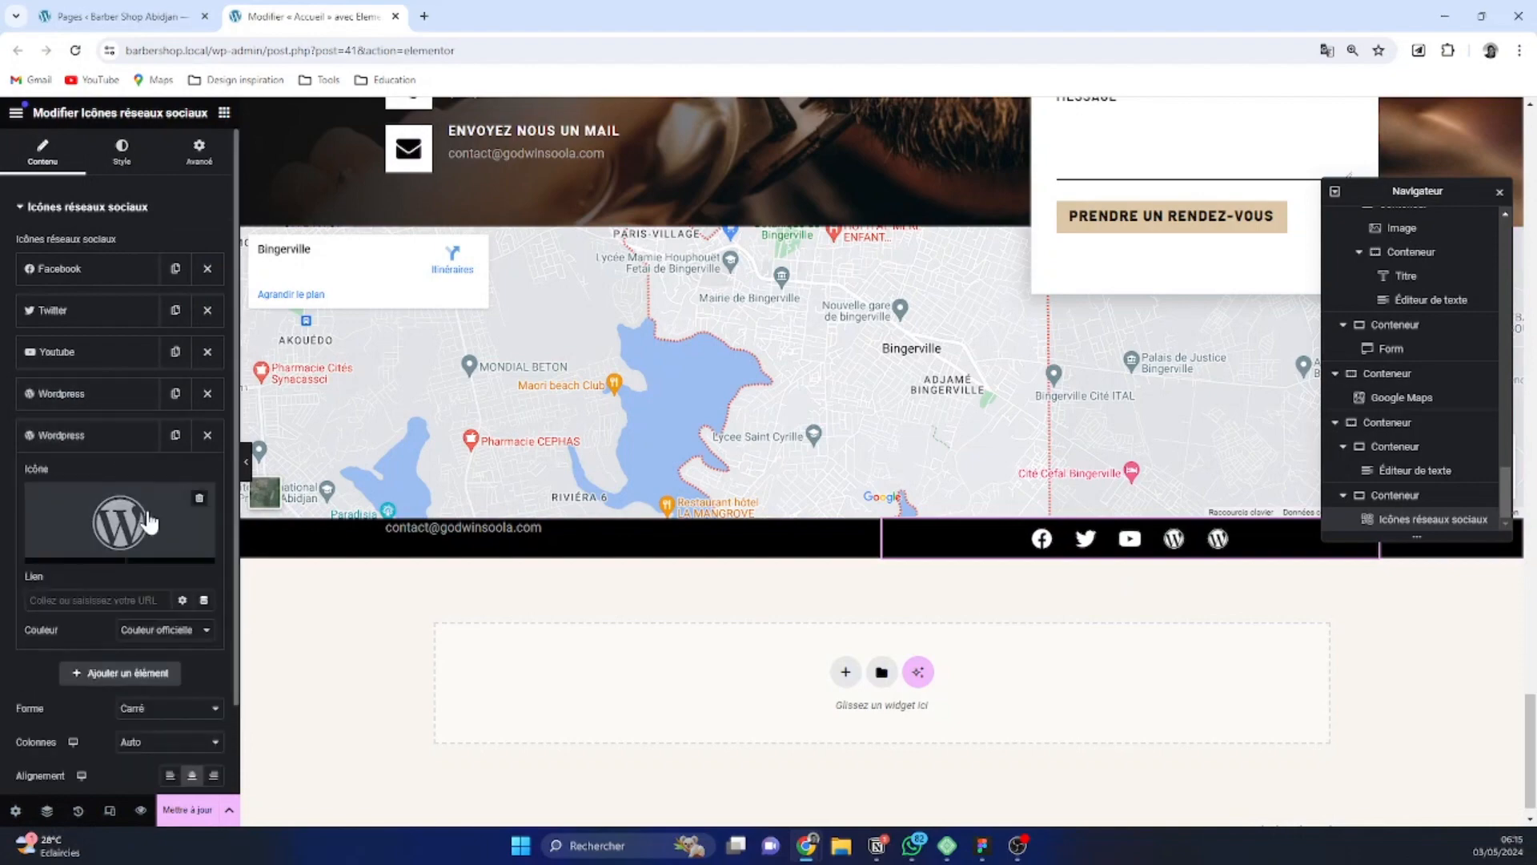
left_click(91, 516)
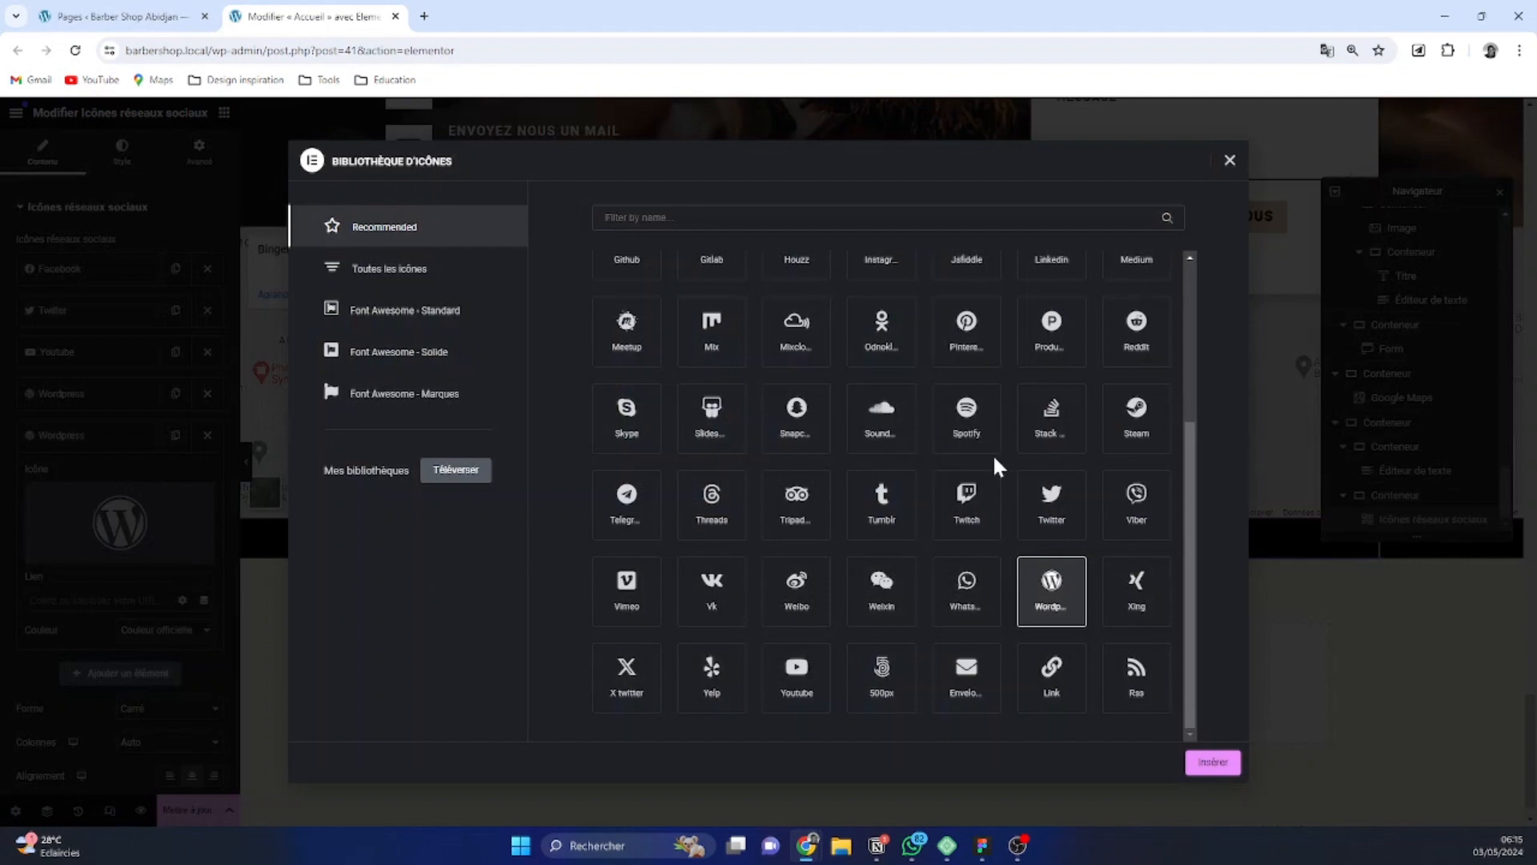
left_click(1054, 330)
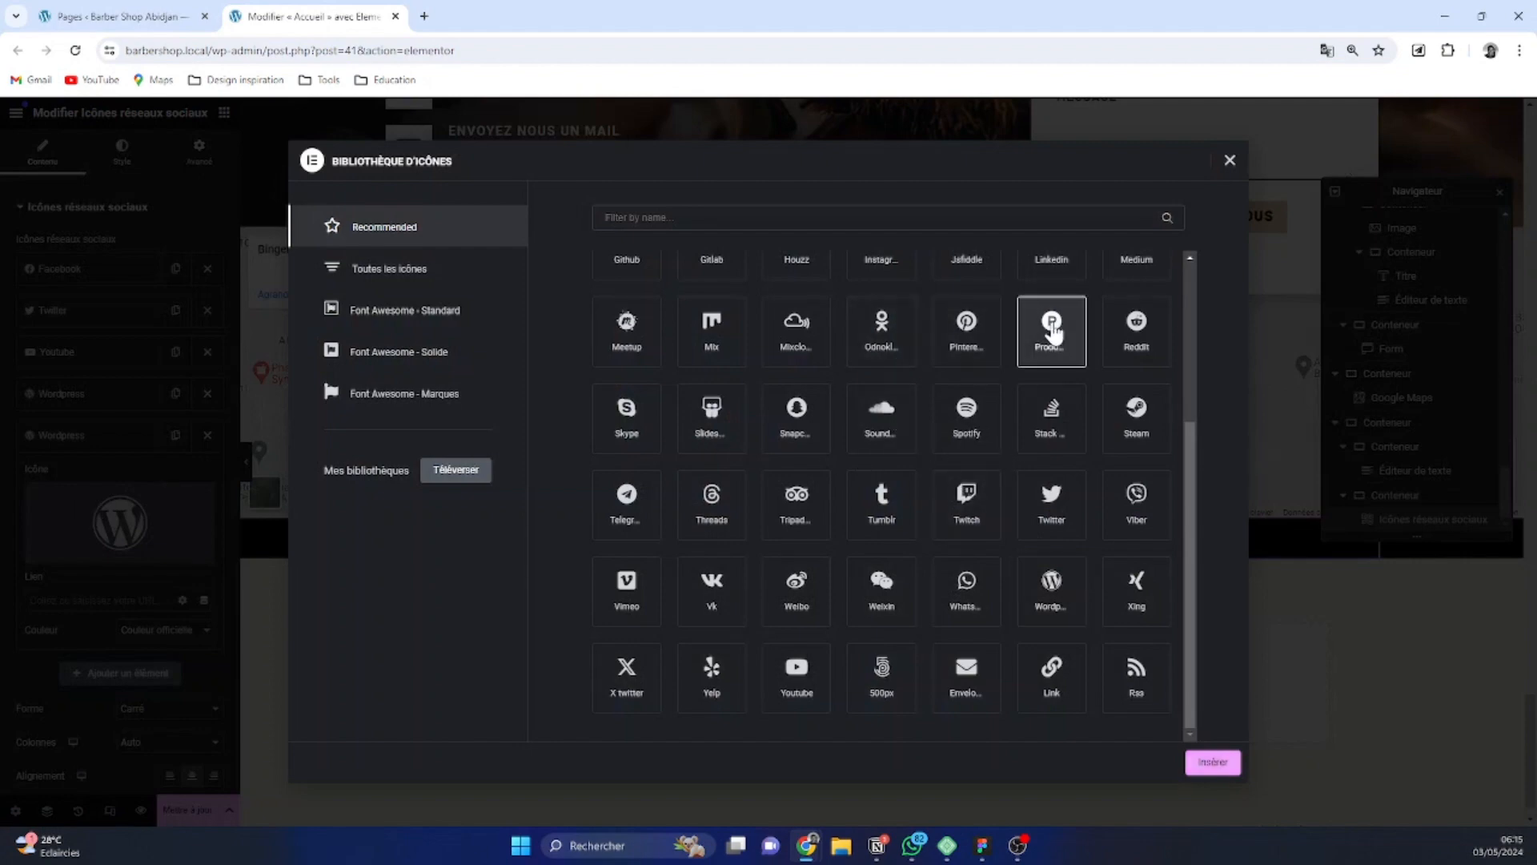
left_click(1121, 338)
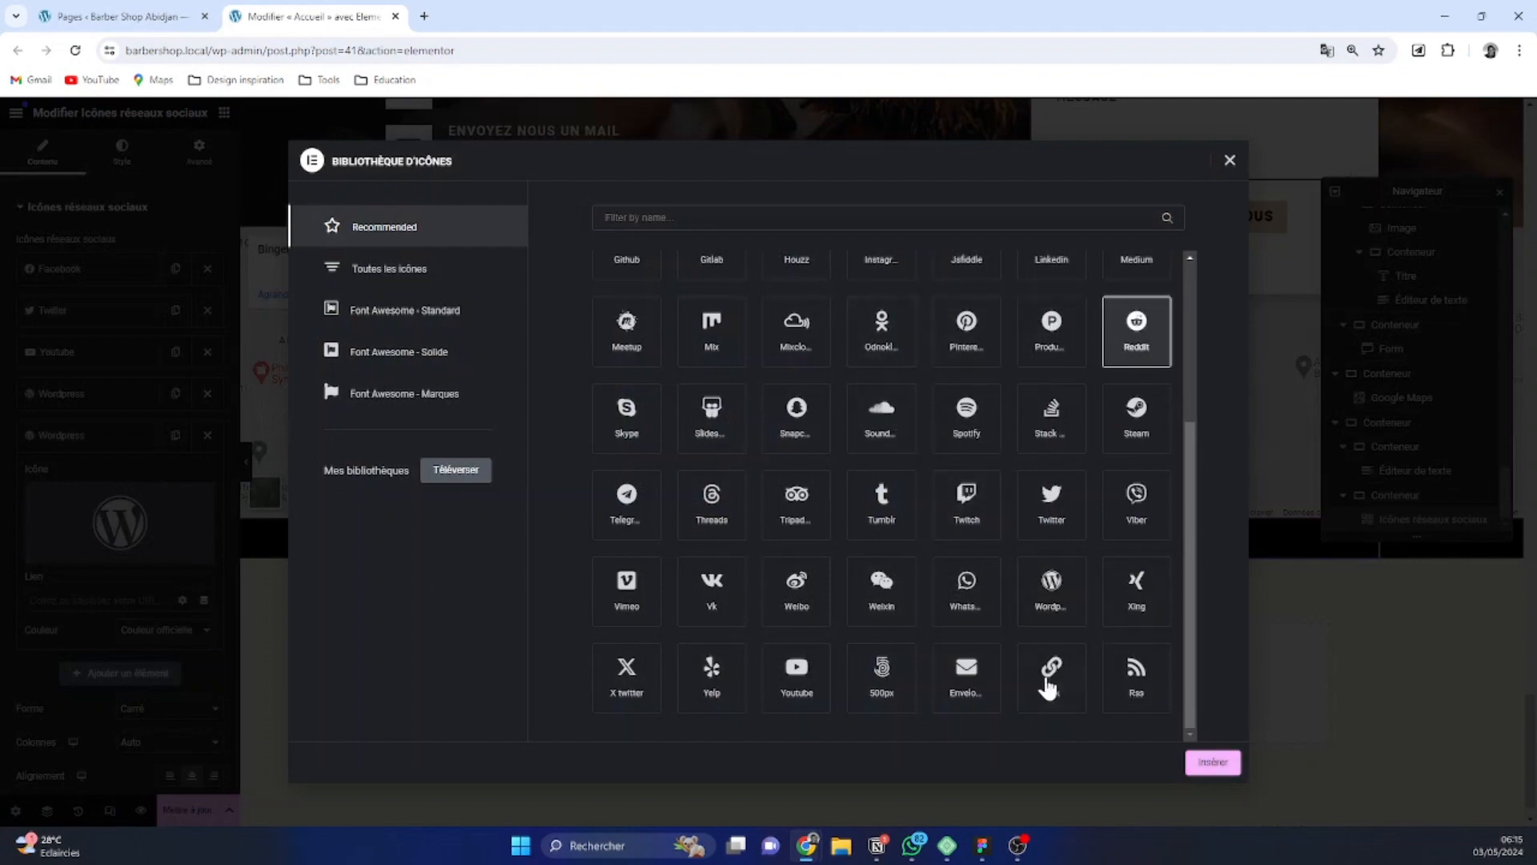
left_click(1206, 762)
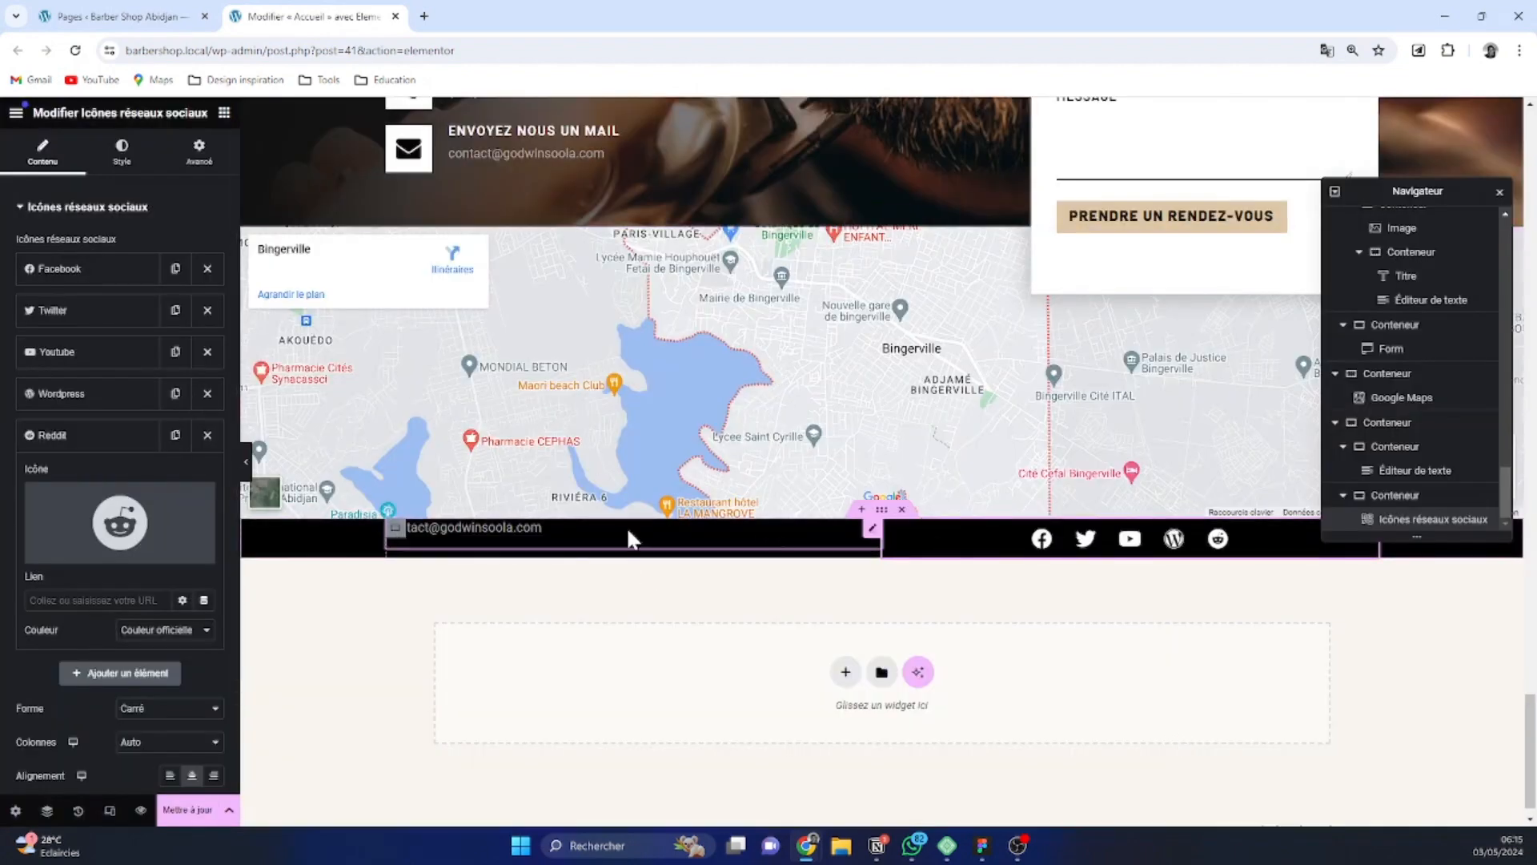
Vertically centre the elements inside the black two-column container
left_click(861, 512)
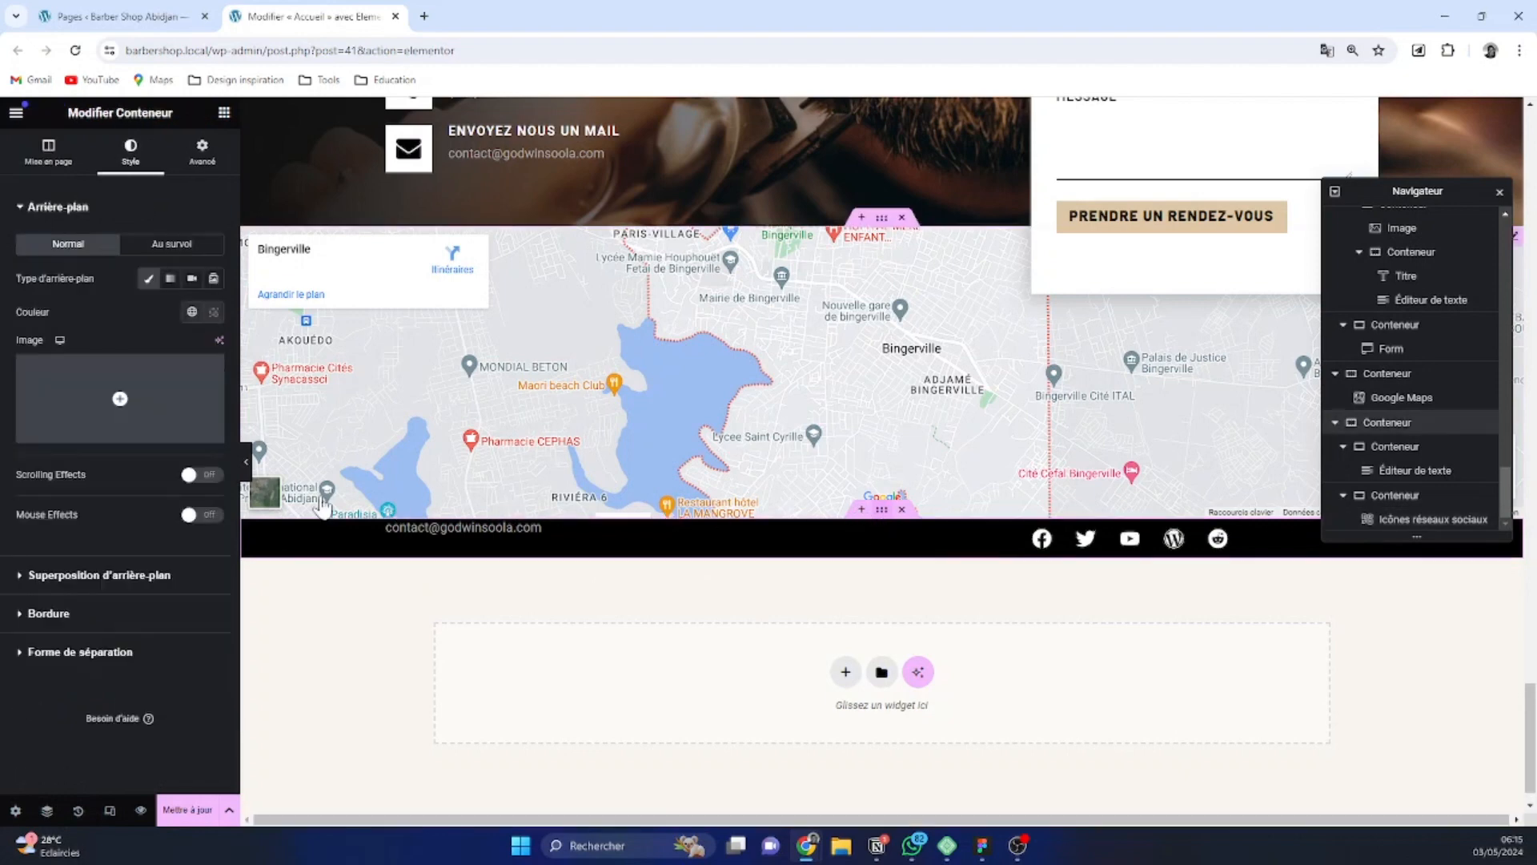
left_click(61, 156)
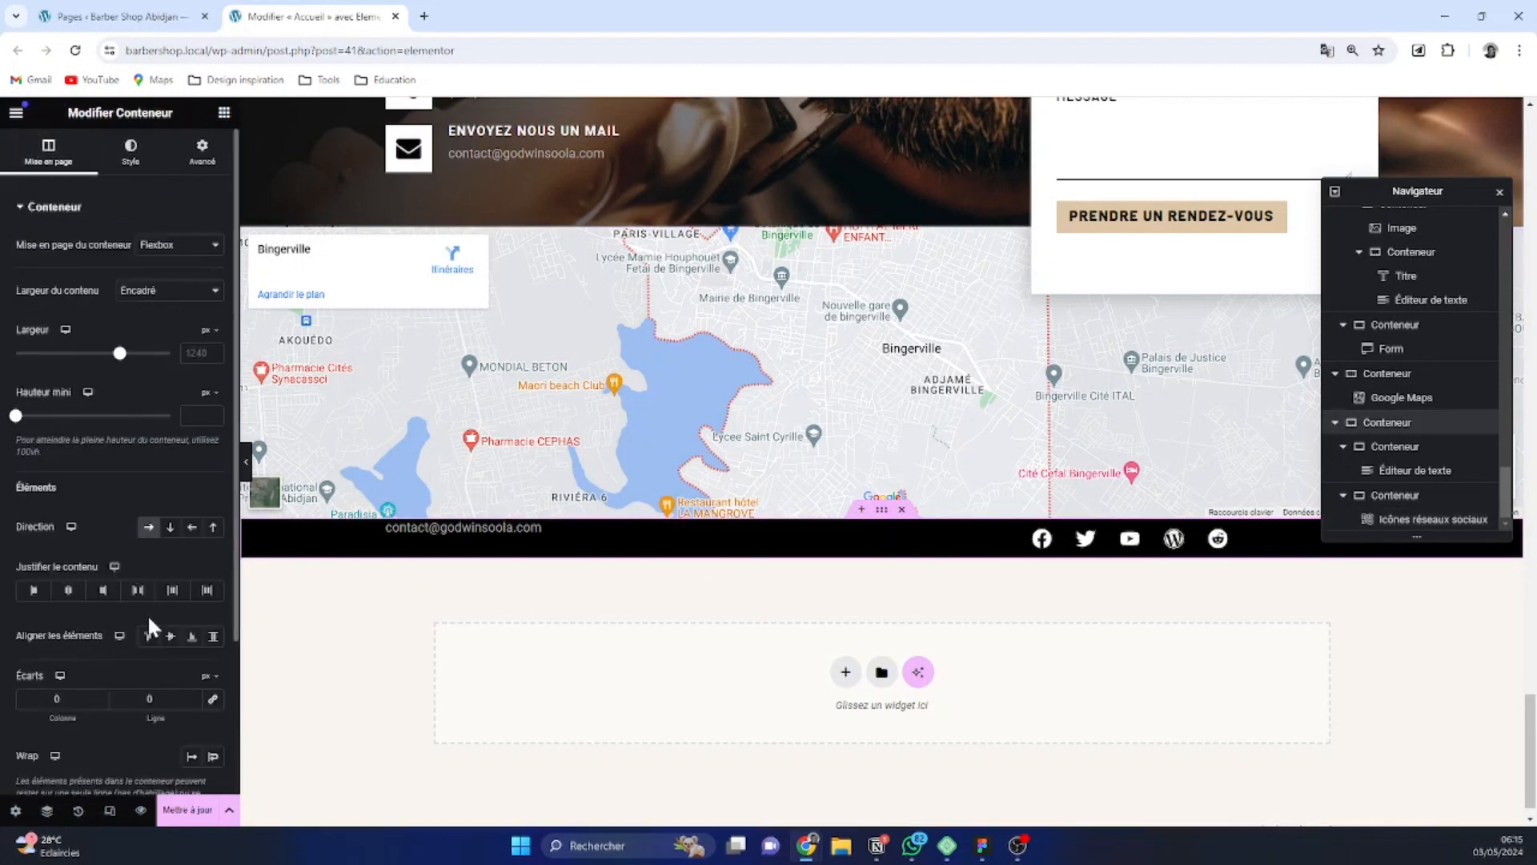
left_click(169, 637)
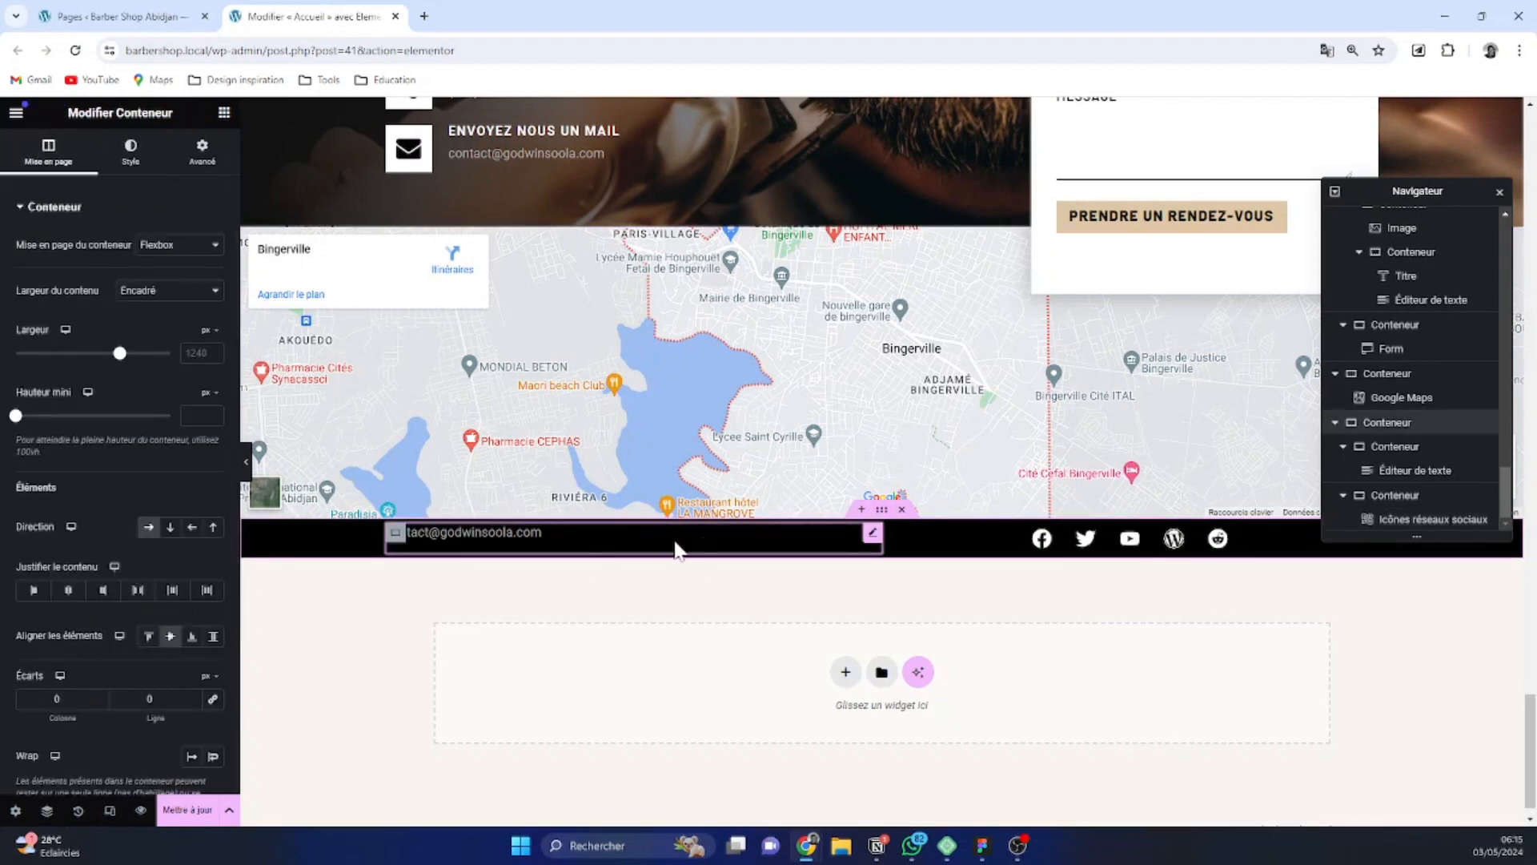
Clean up the footer e-mail text in its code view so that only the address remains
left_click(873, 535)
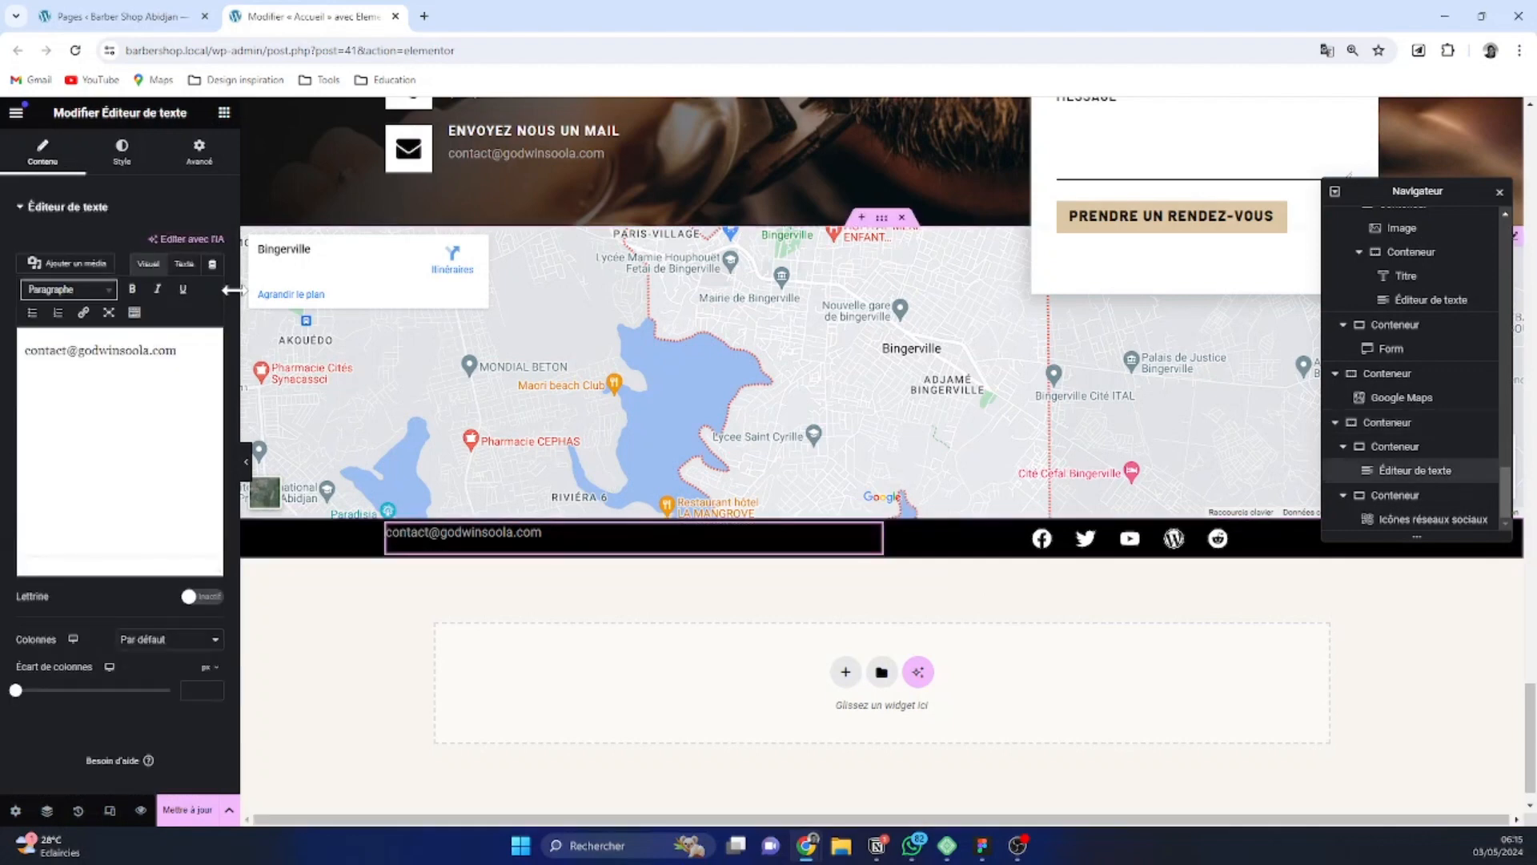
left_click(184, 264)
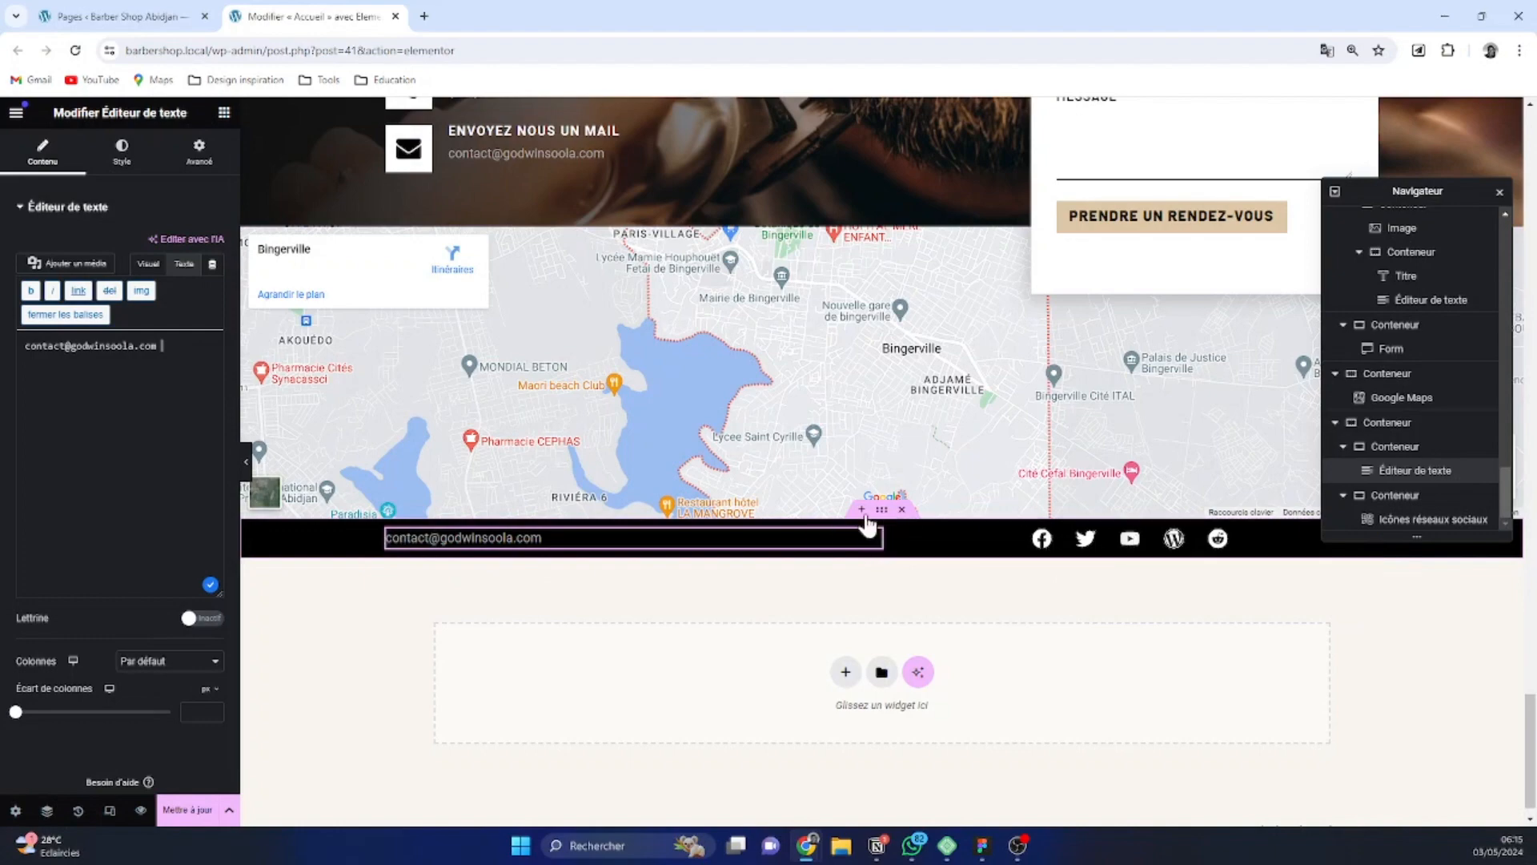
scroll(960, 560, "up", 3)
scroll(837, 573, "down", 3)
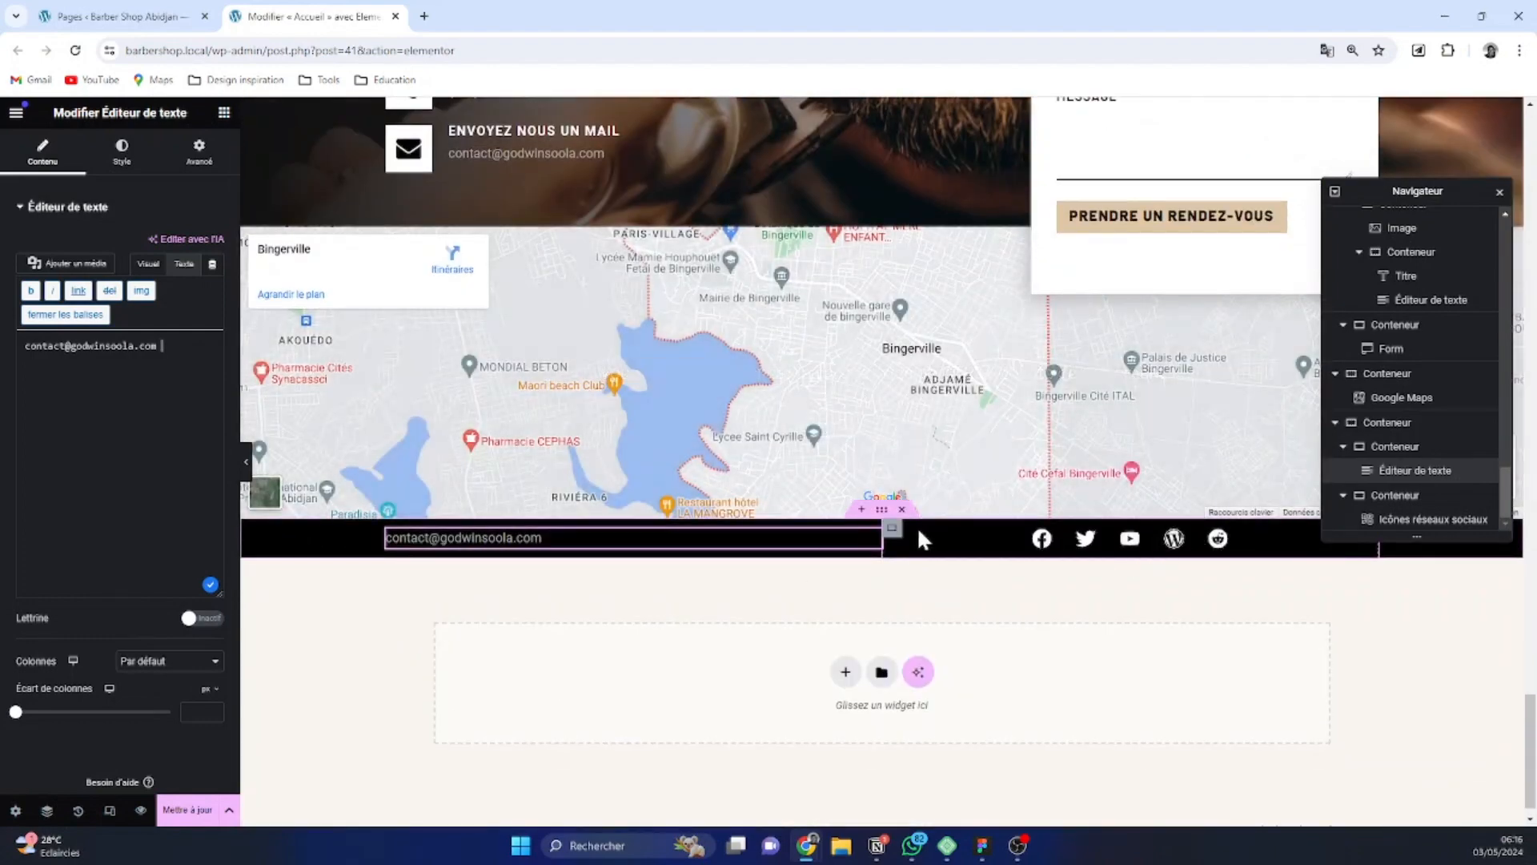
Justify the footer container with space between, and align the social icons column's elements to Fin
left_click(868, 513)
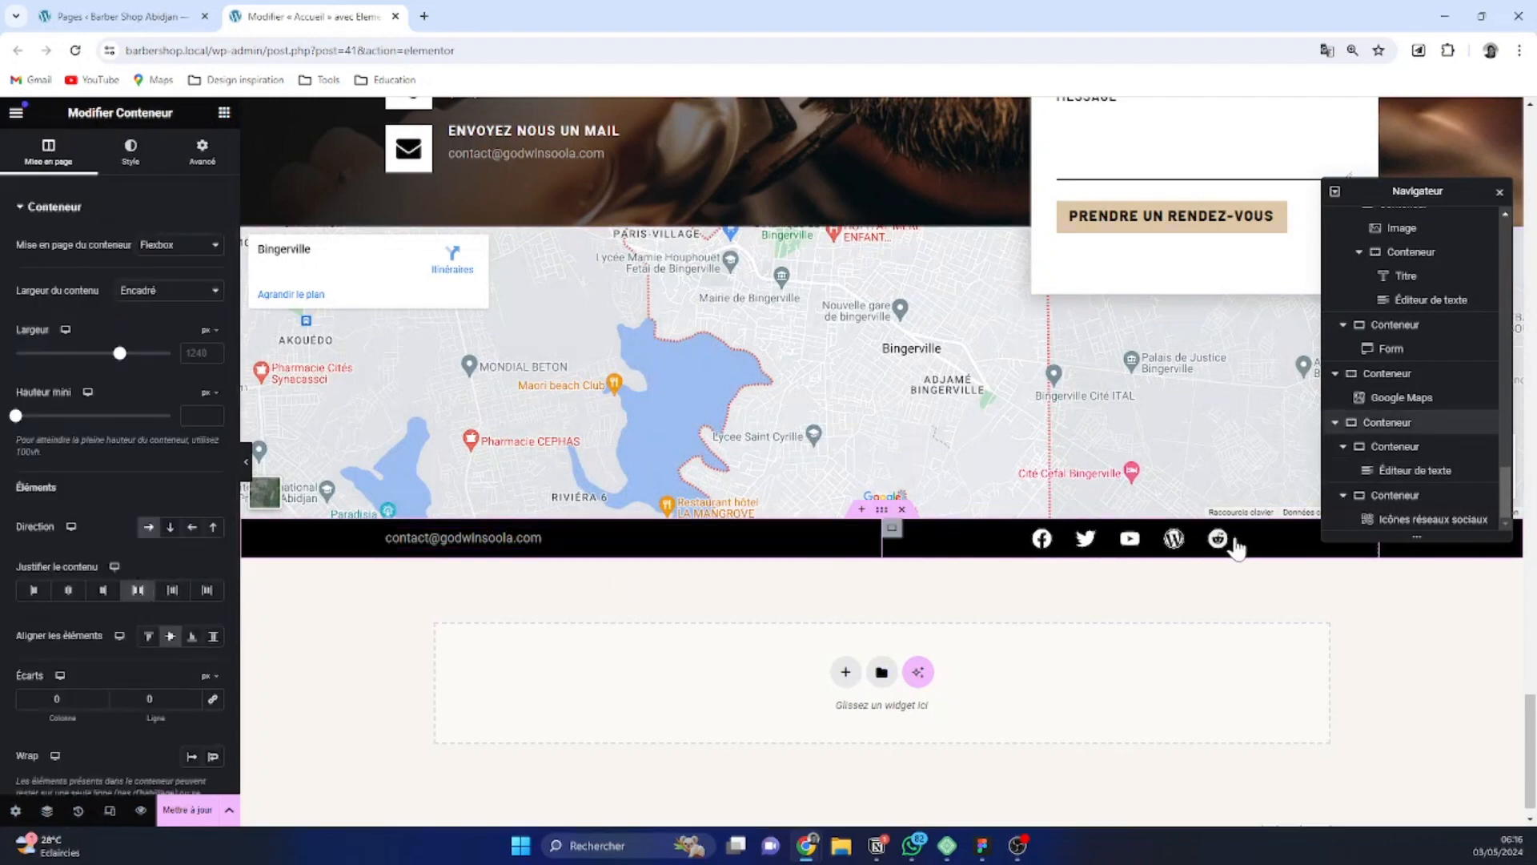
left_click(848, 538)
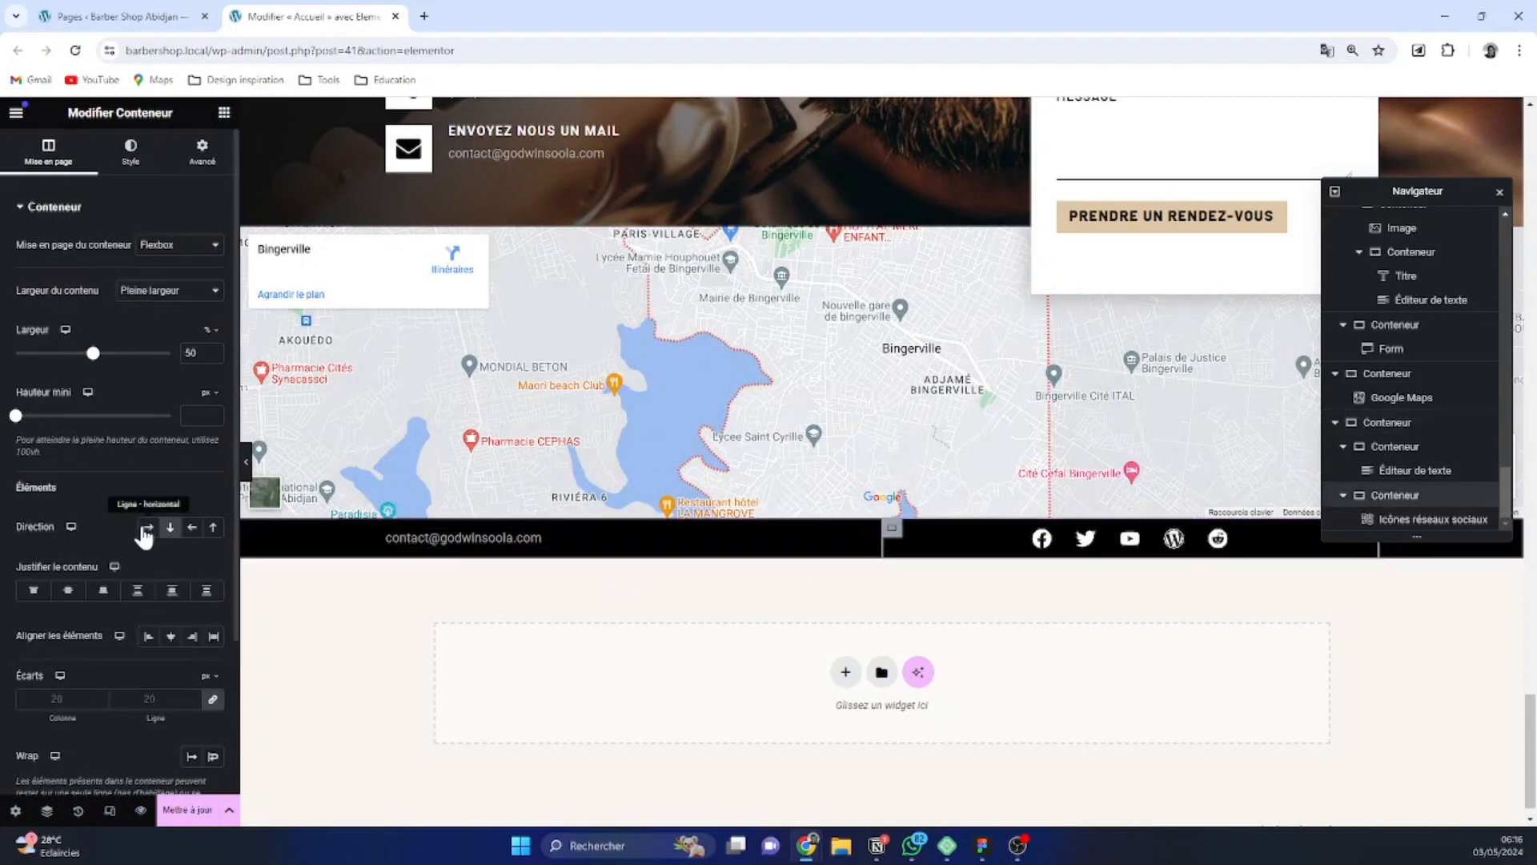
left_click(190, 636)
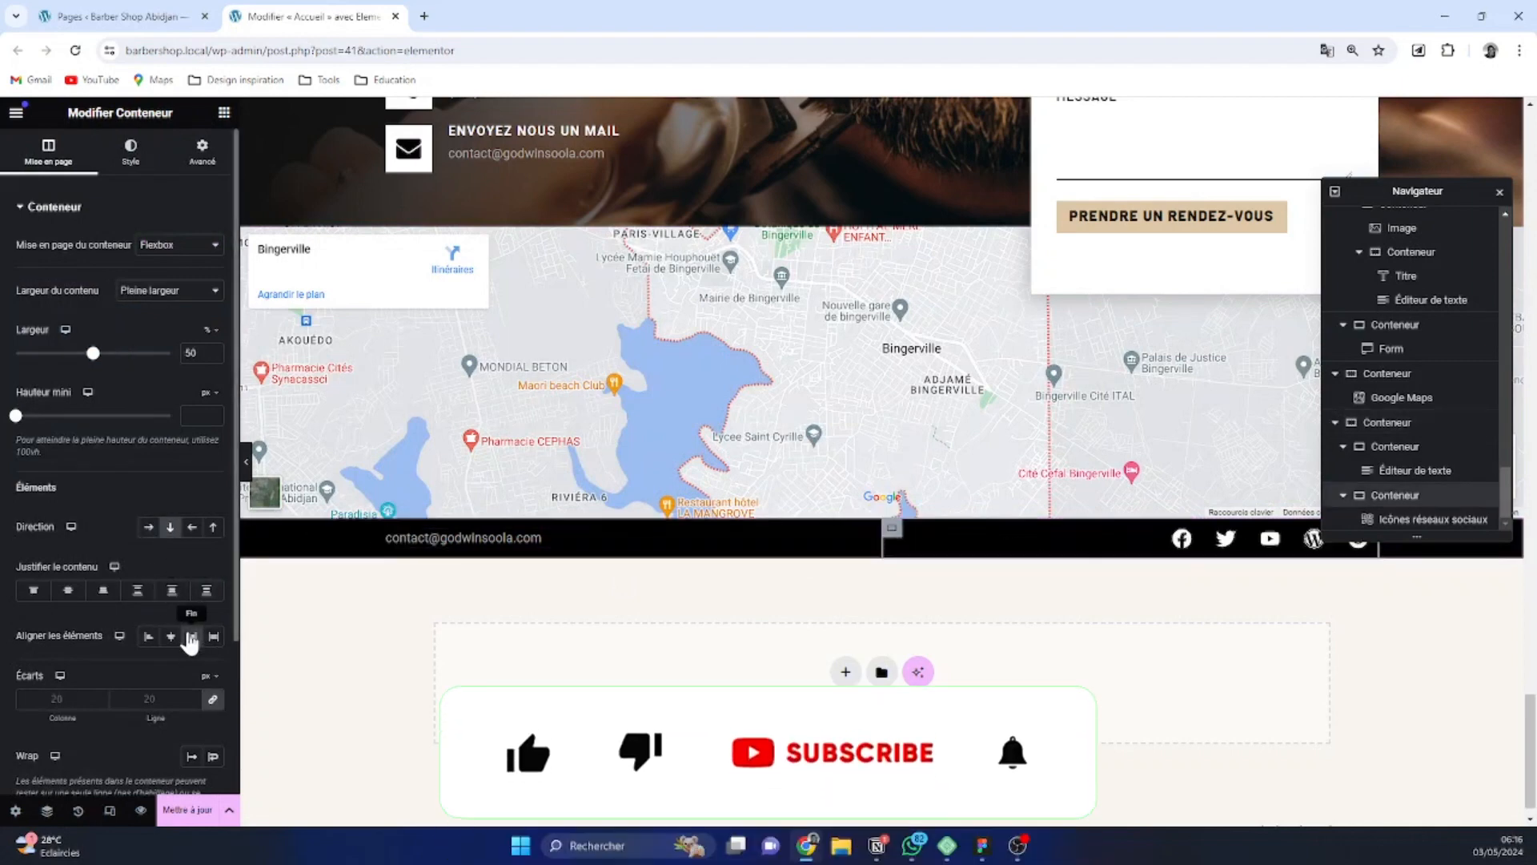
scroll(810, 560, "up", 1)
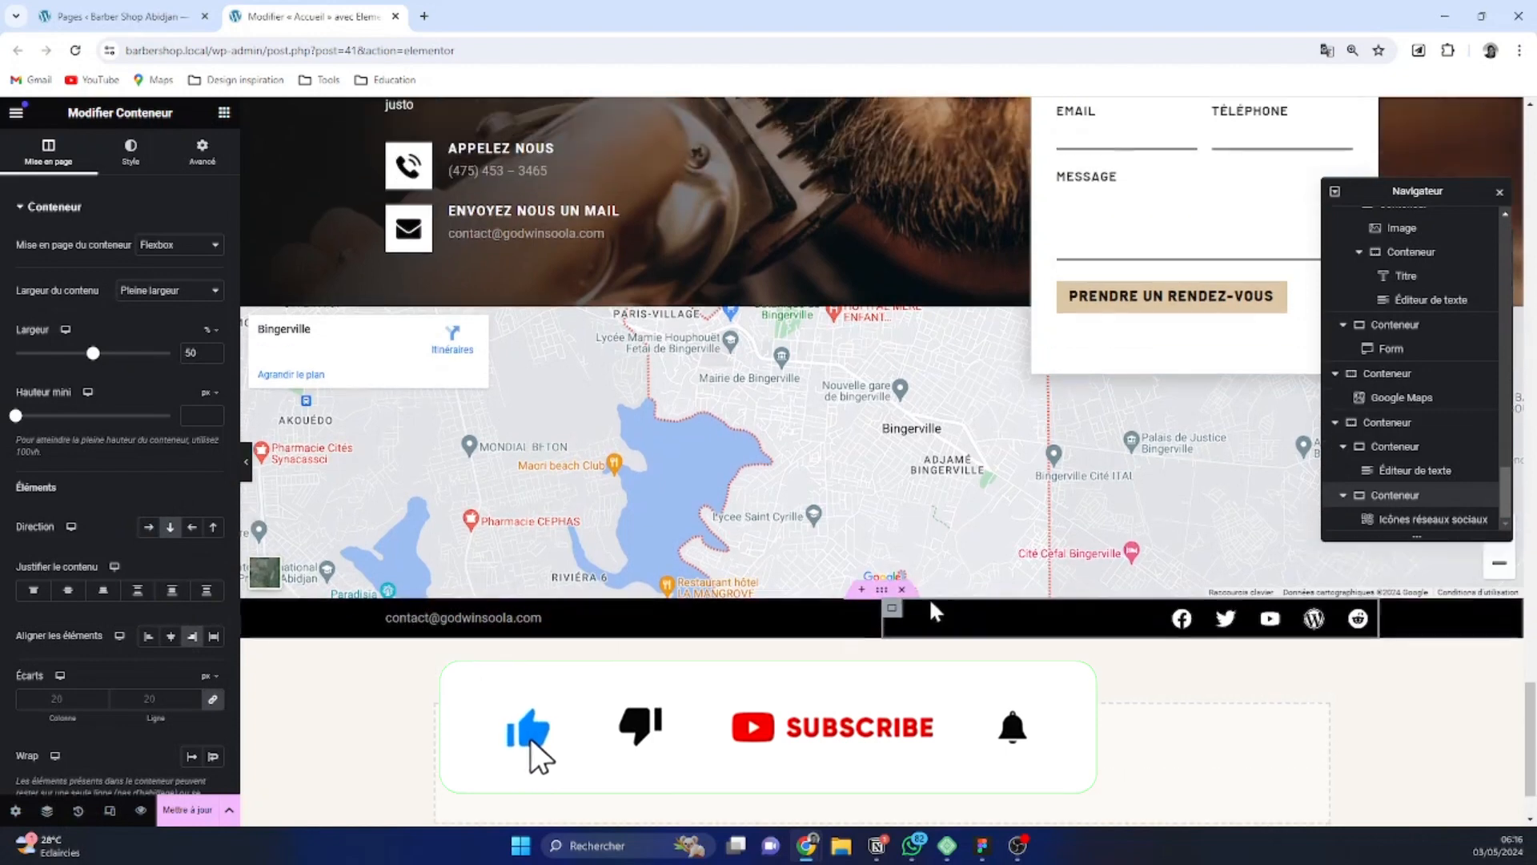
Set the footer container's inner margin to 1 rem above and below and 0 at the sides, and save the page
left_click(882, 592)
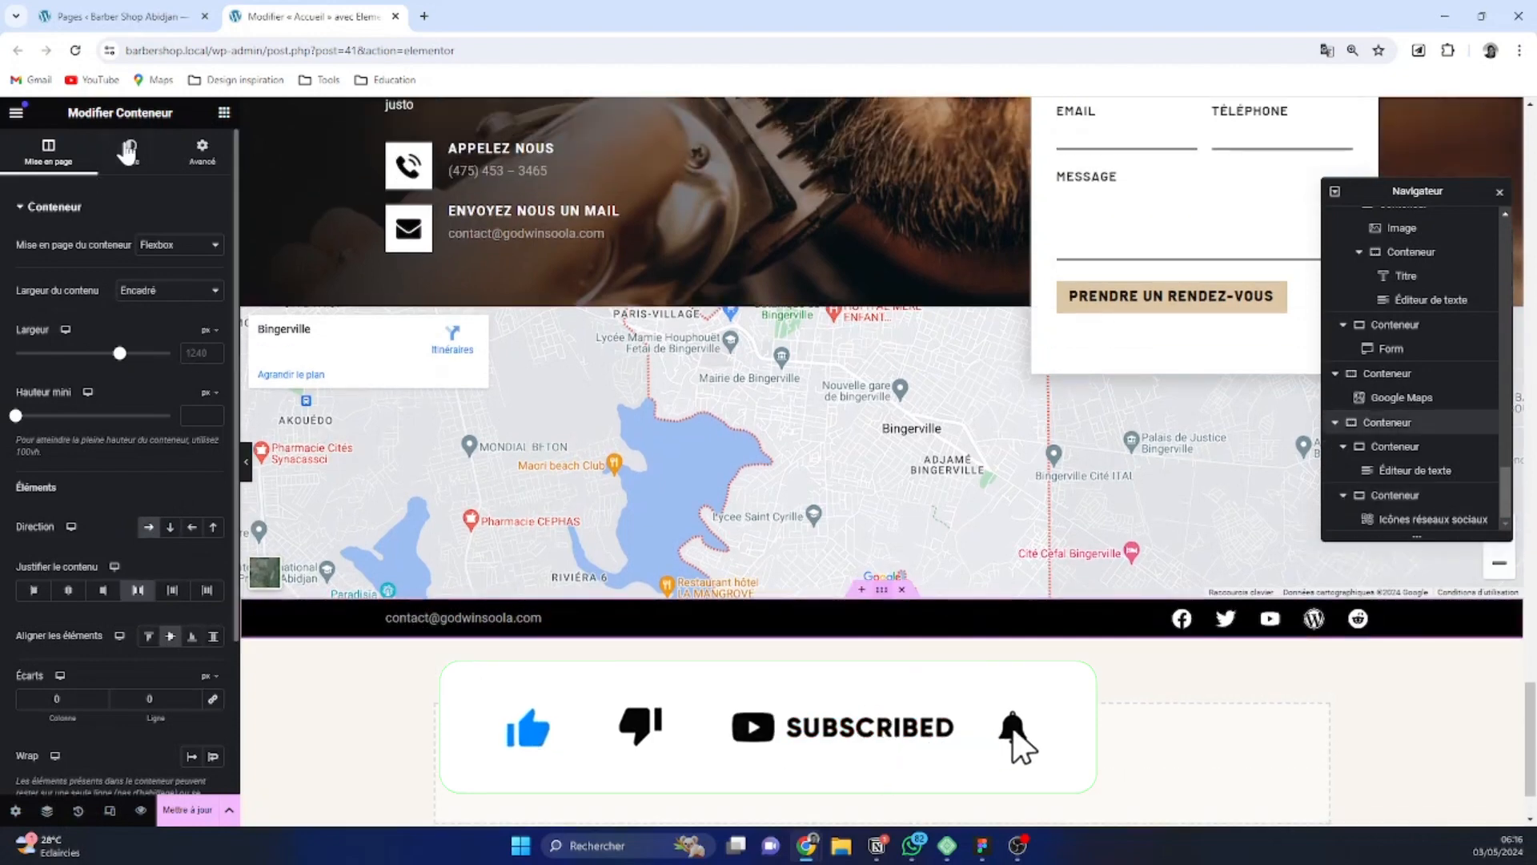
left_click(205, 160)
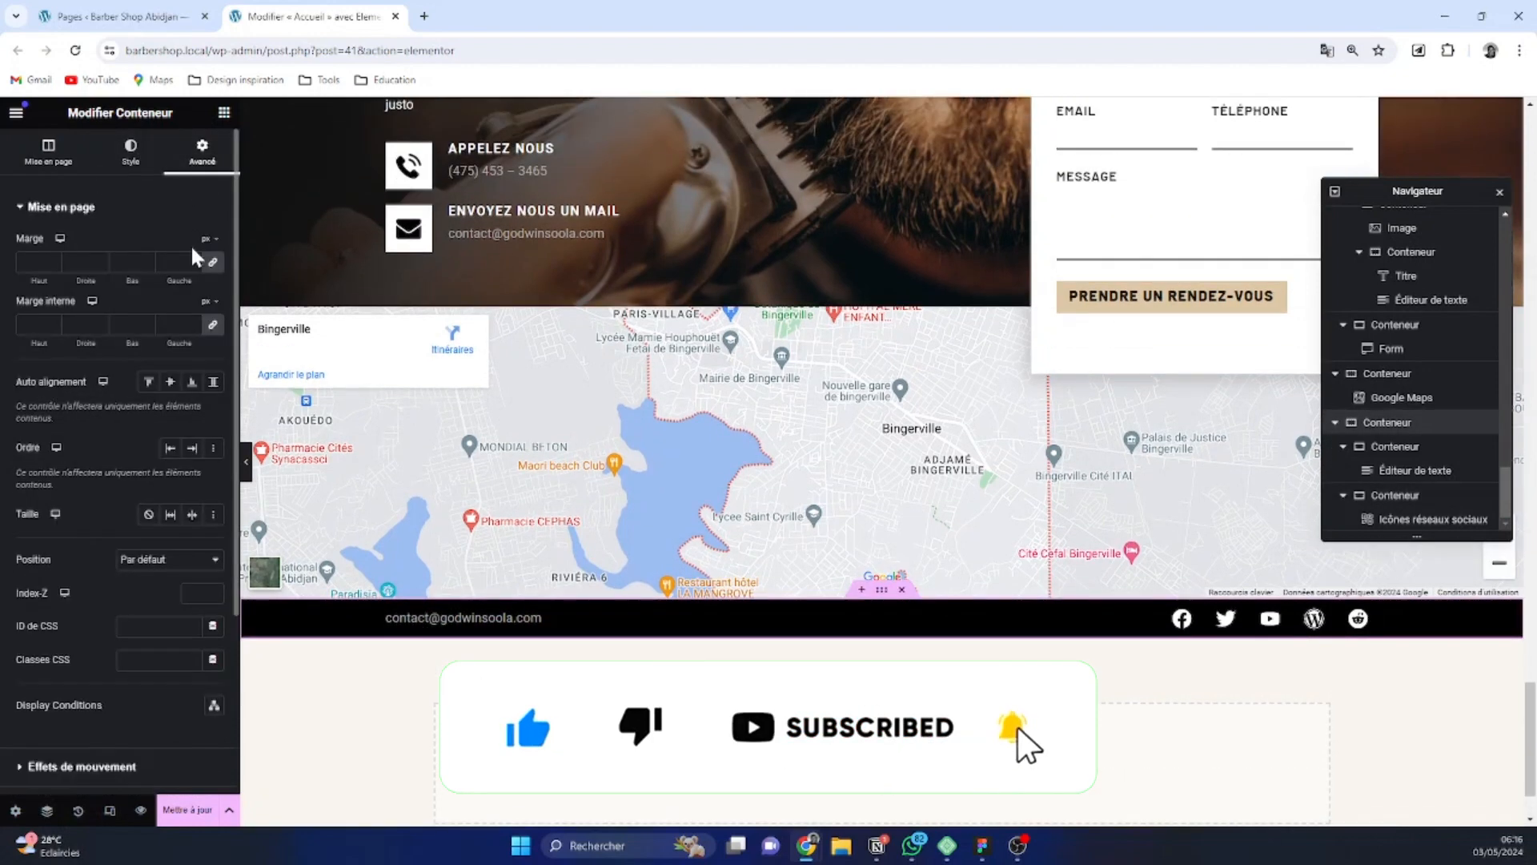
left_click(213, 324)
left_click(209, 302)
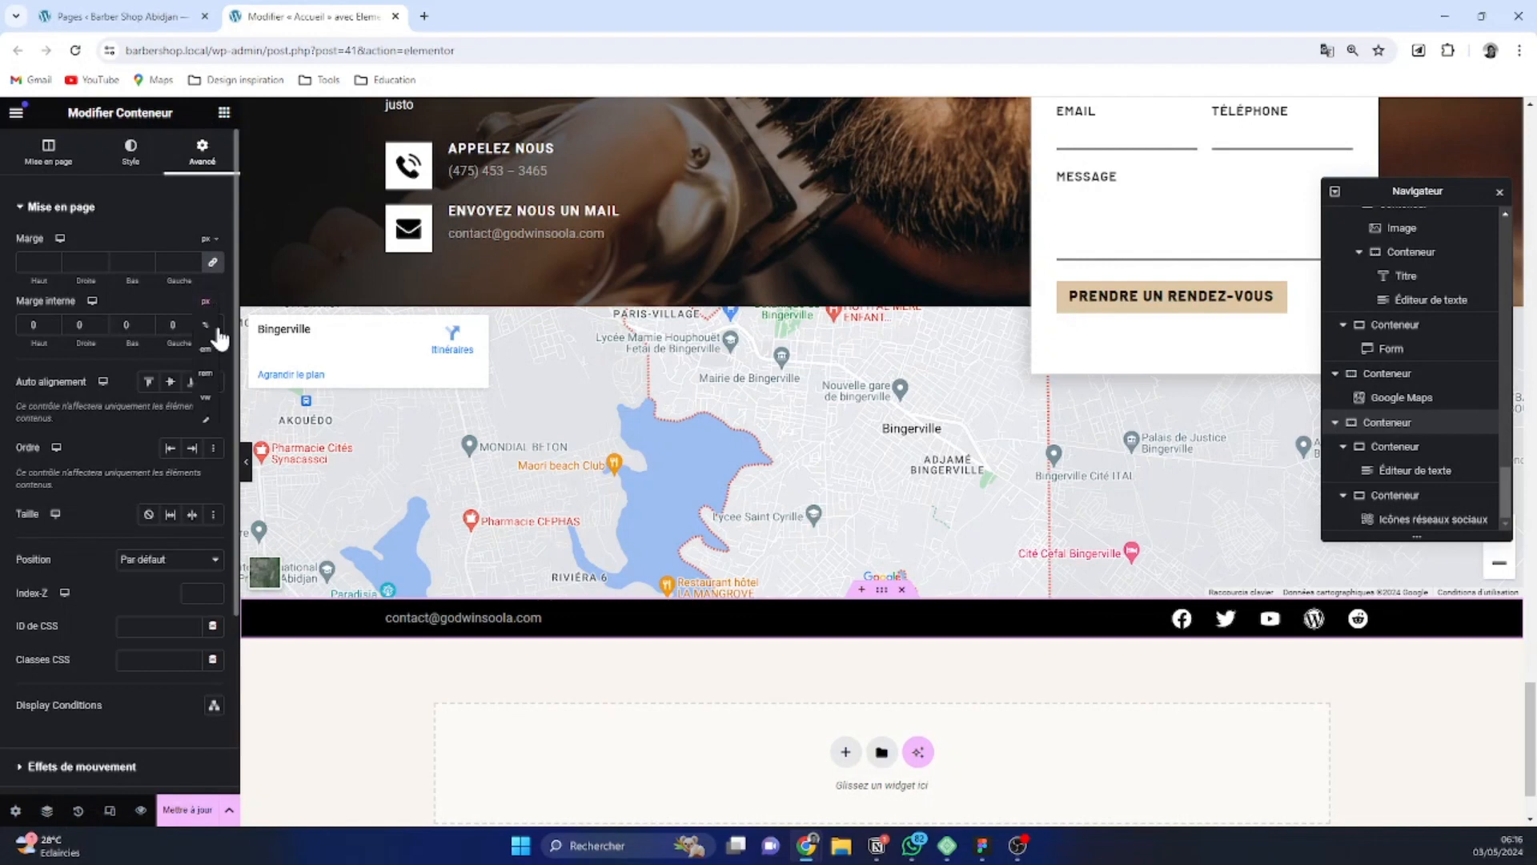
left_click(207, 352)
left_click(50, 323)
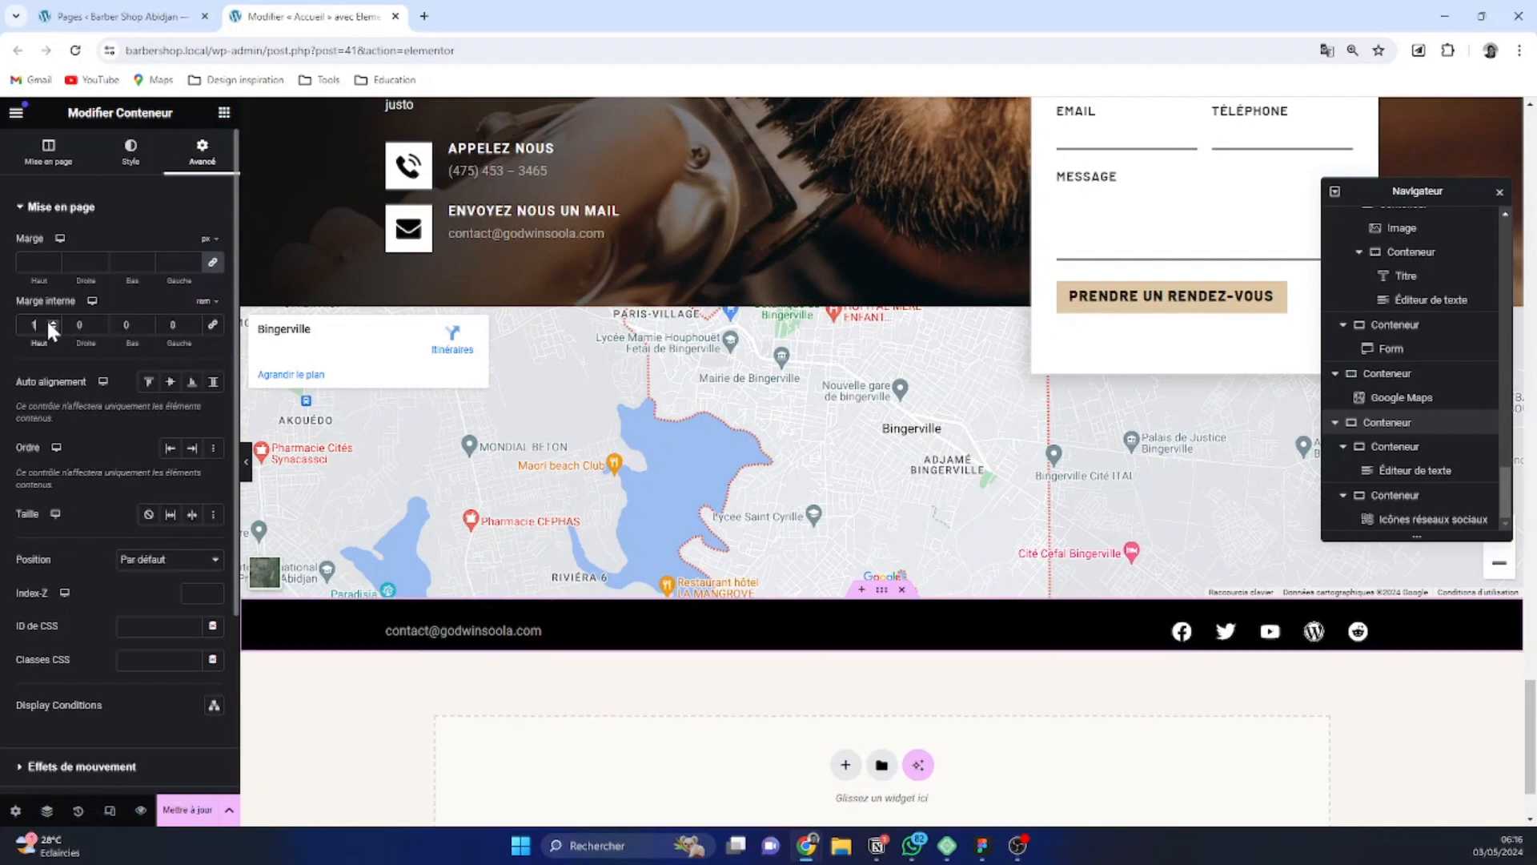
left_click(52, 319)
left_click(54, 328)
left_click(147, 319)
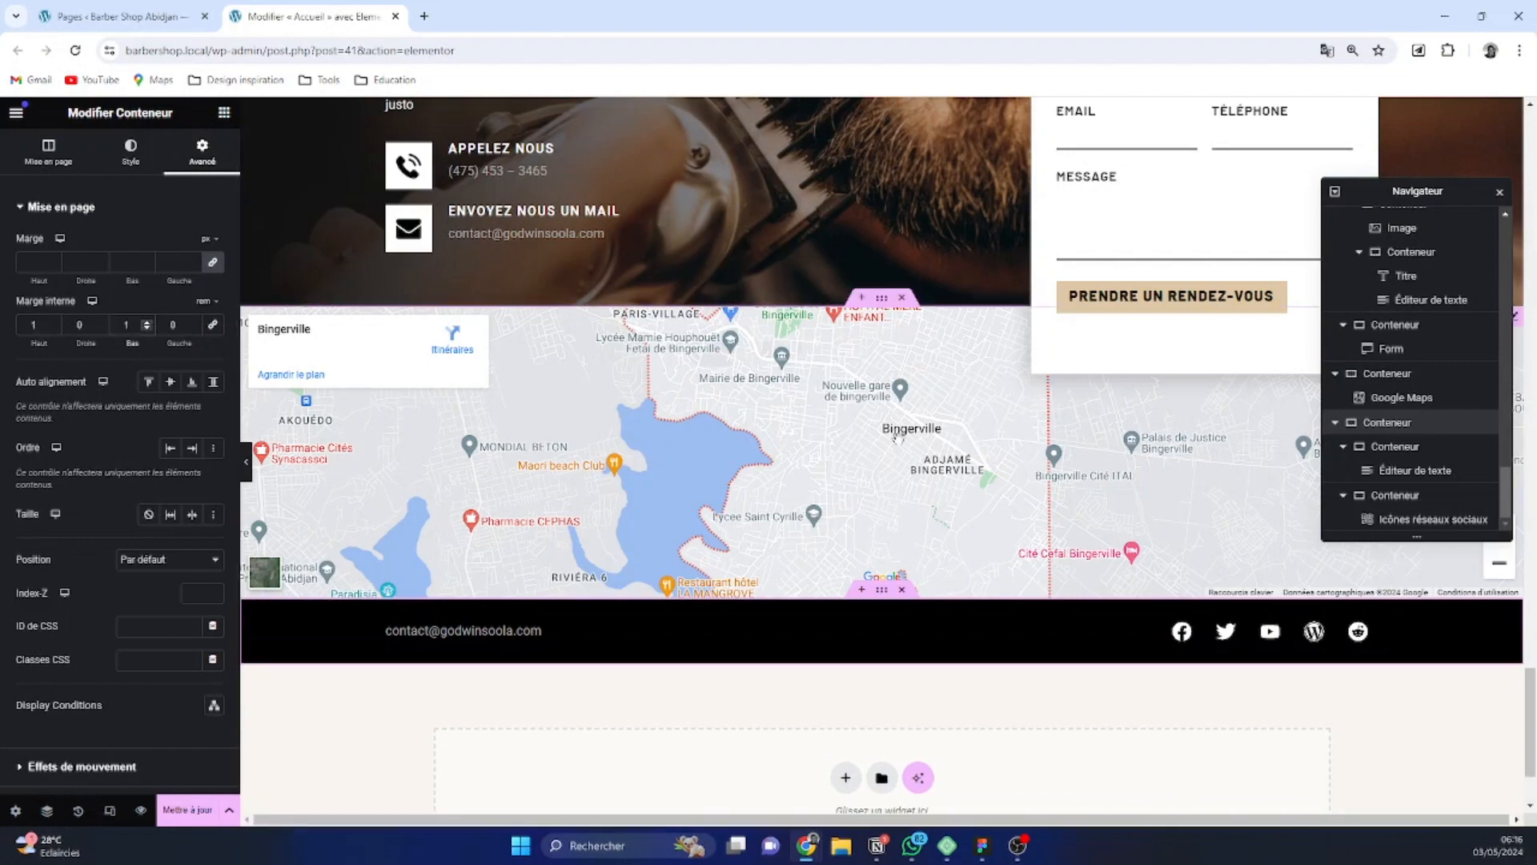
scroll(478, 398, "up", 5)
scroll(929, 636, "down", 6)
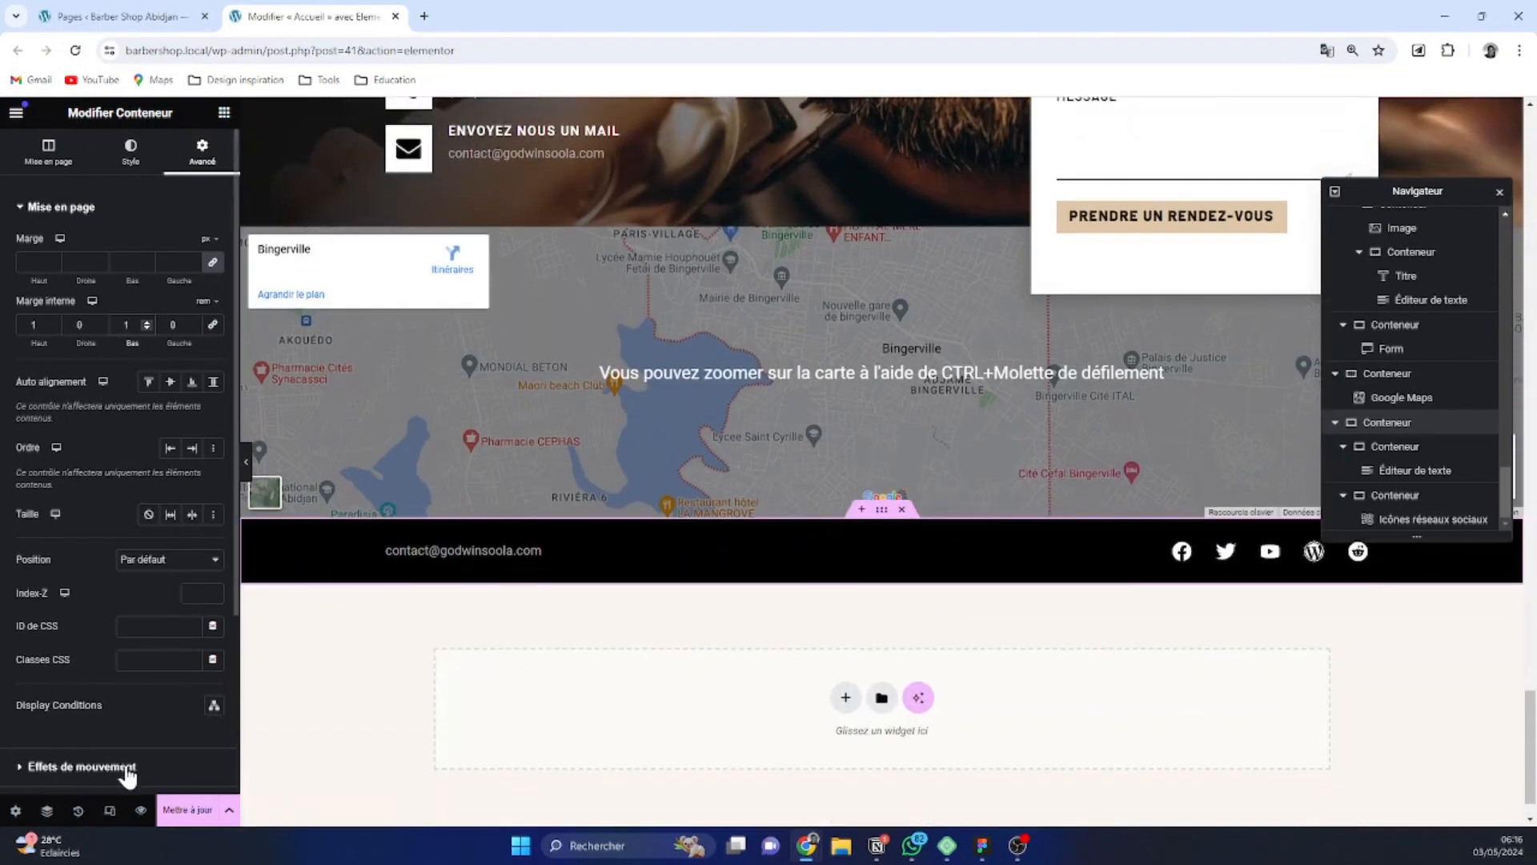
left_click(183, 809)
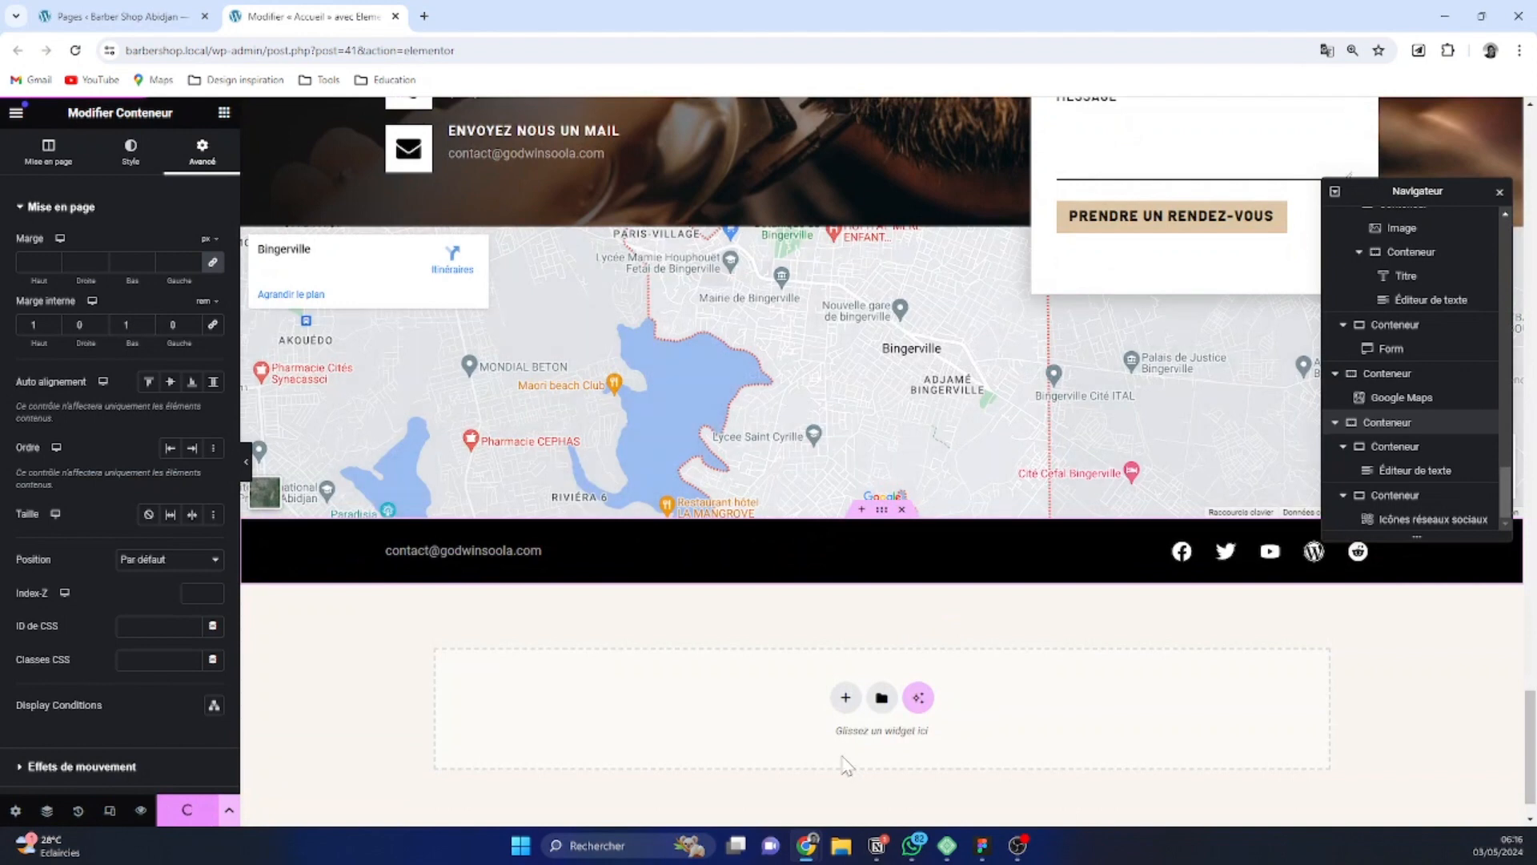
scroll(813, 625, "up", 1)
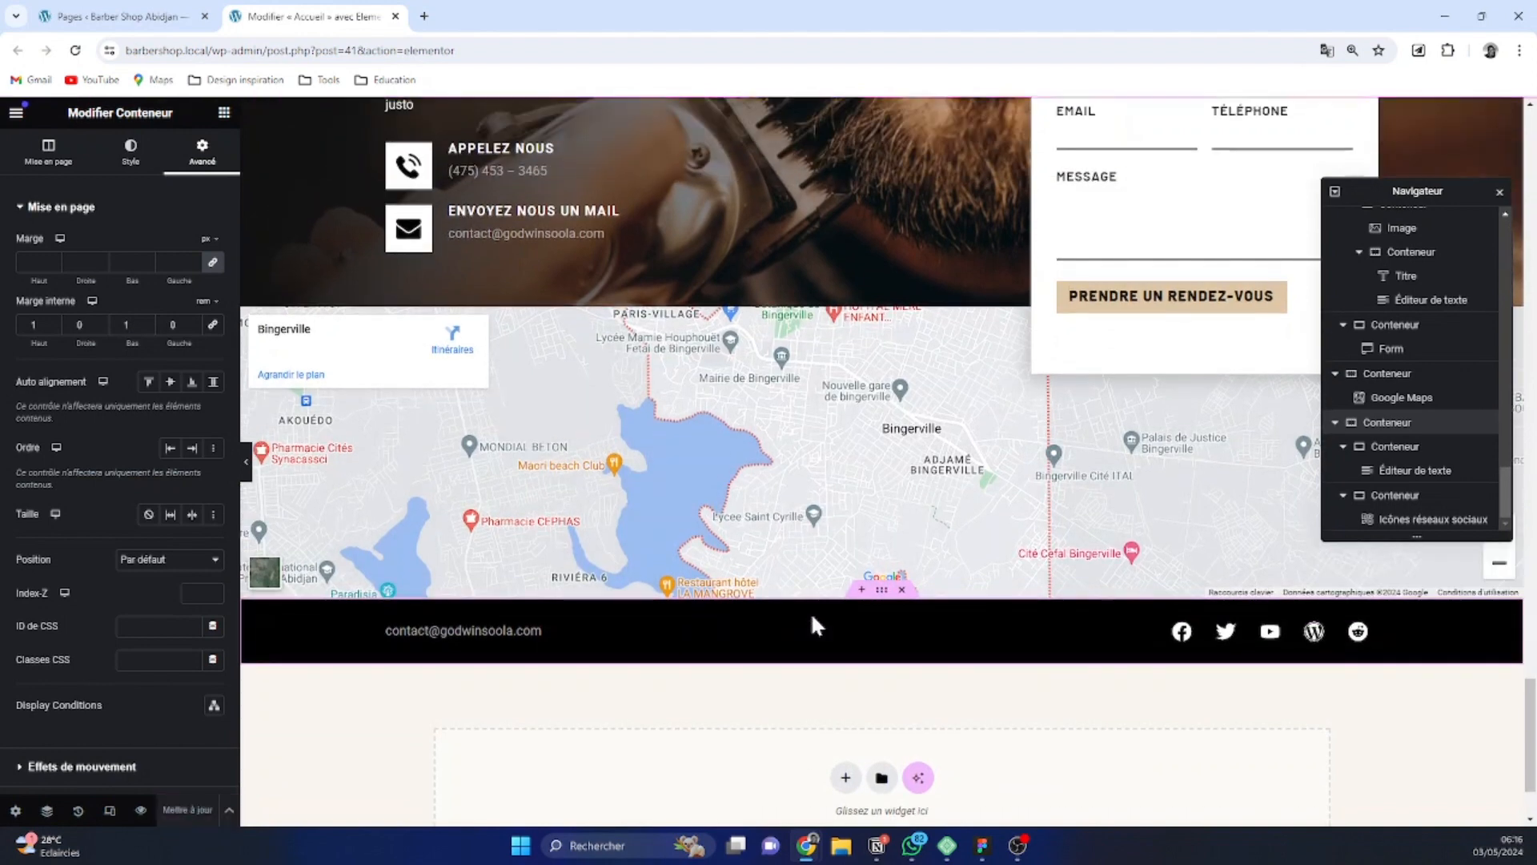
Preview the home page and review its sections from the hero down to the map and footer bar
left_click(143, 808)
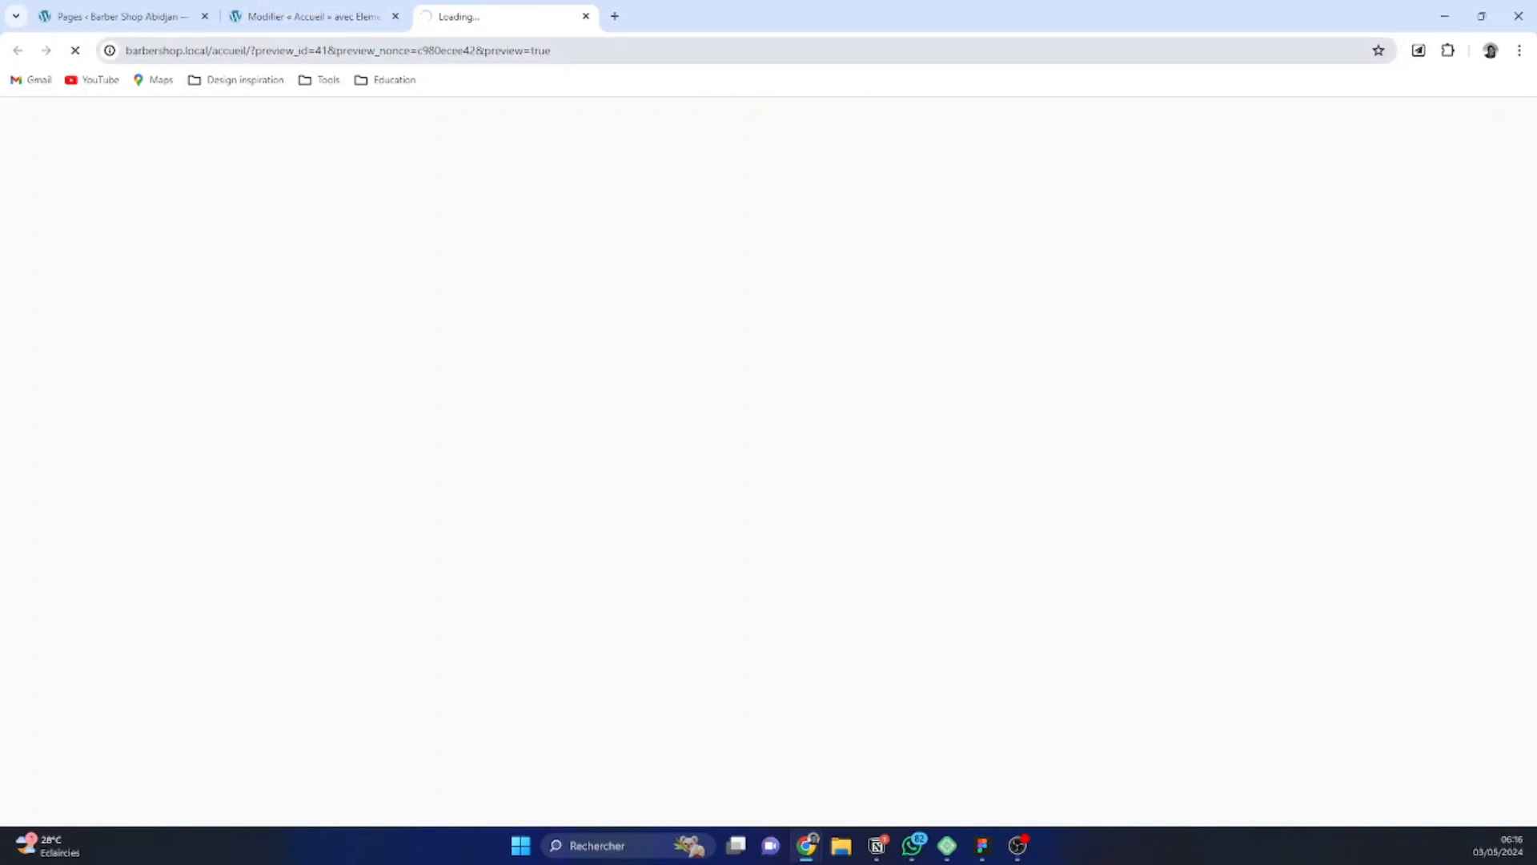
scroll(1252, 207, "down", 12)
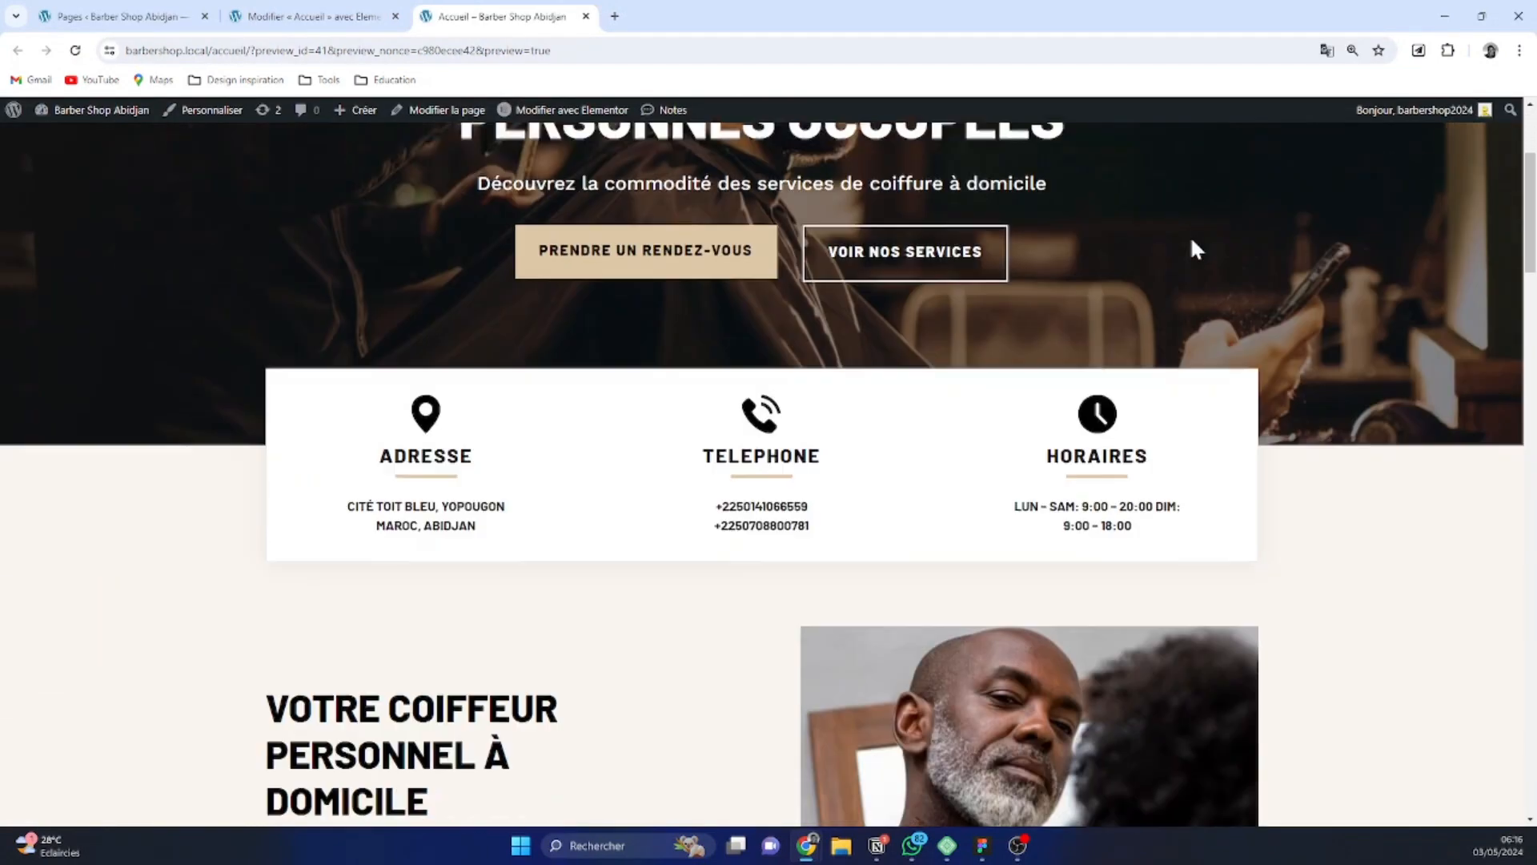
scroll(965, 328, "down", 15)
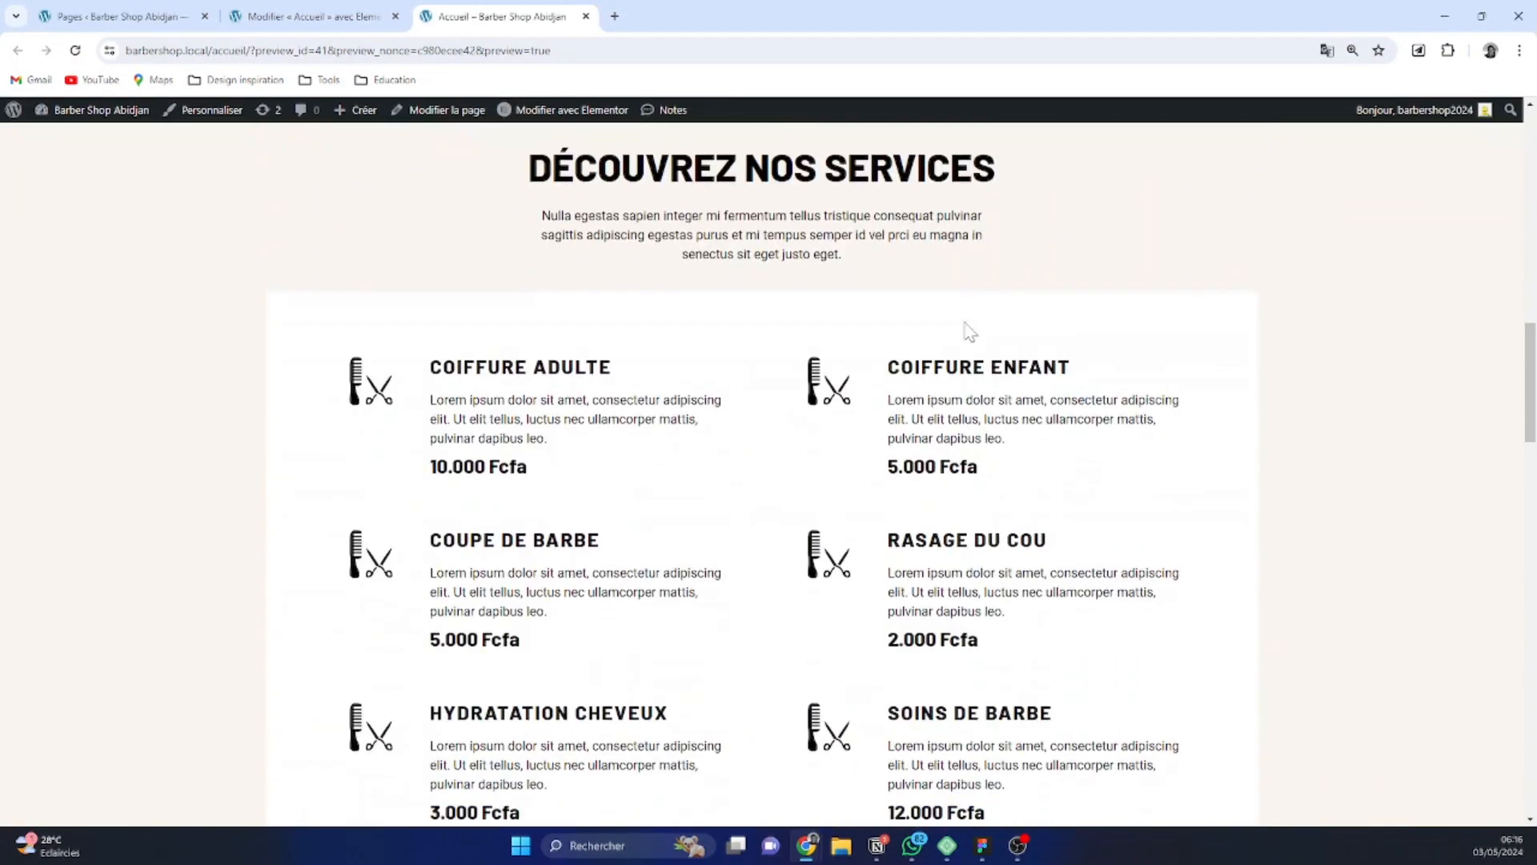
scroll(967, 330, "down", 12)
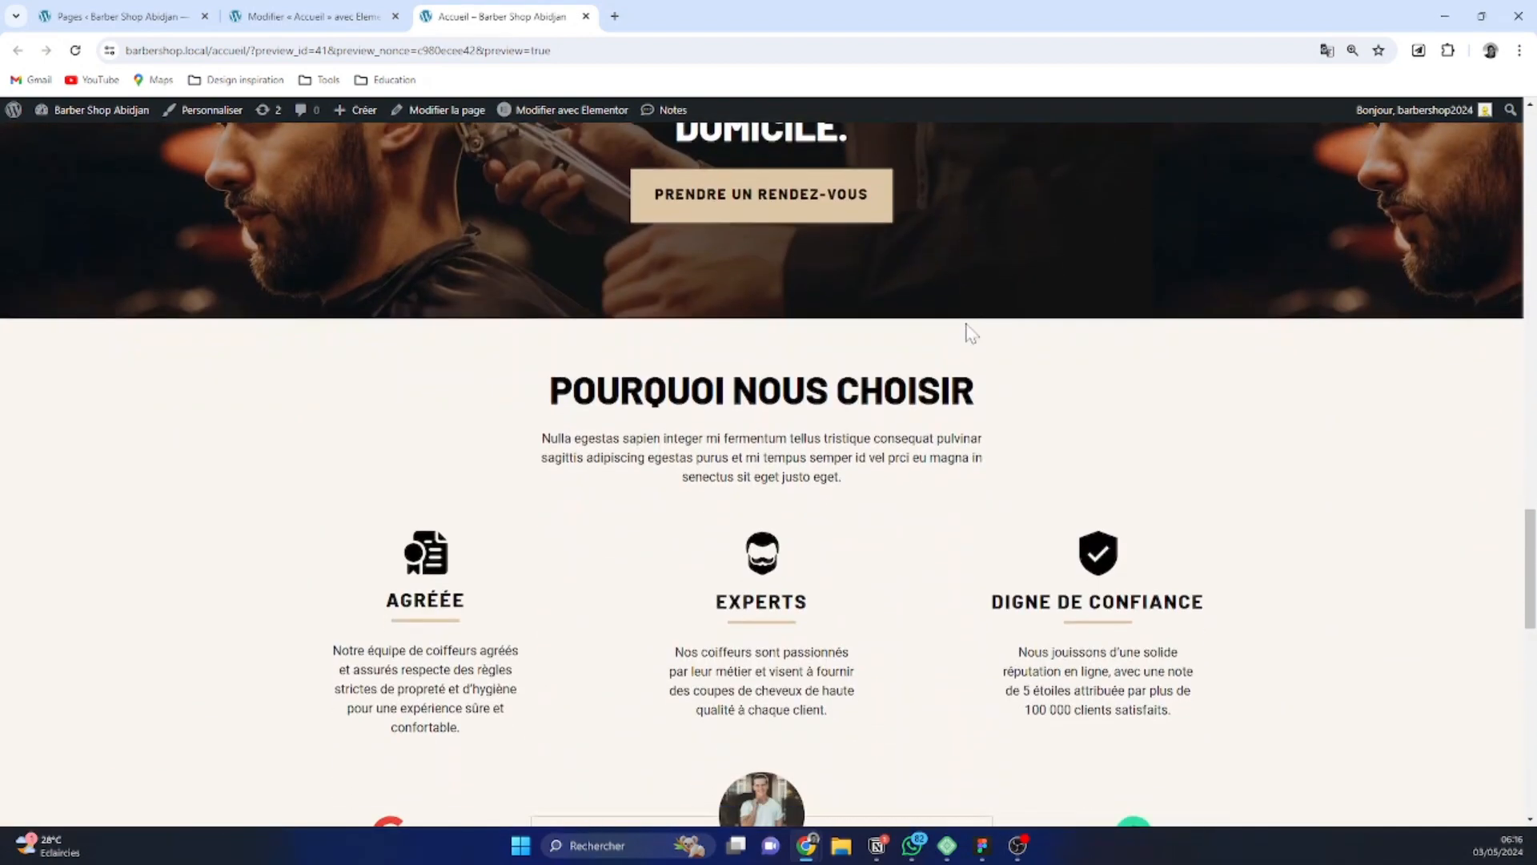
scroll(969, 332, "down", 5)
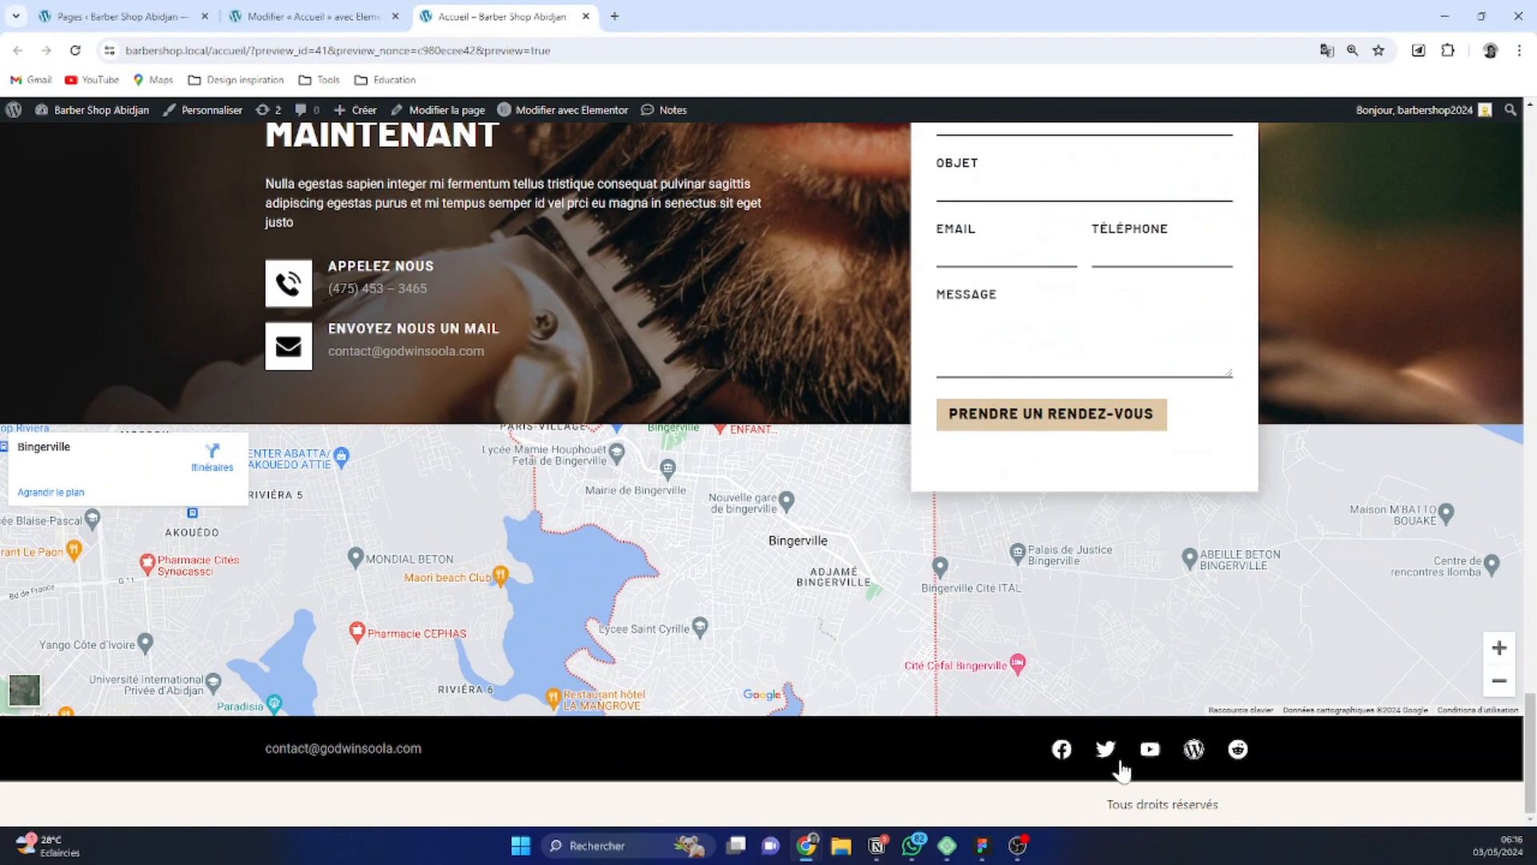
scroll(934, 753, "up", 1)
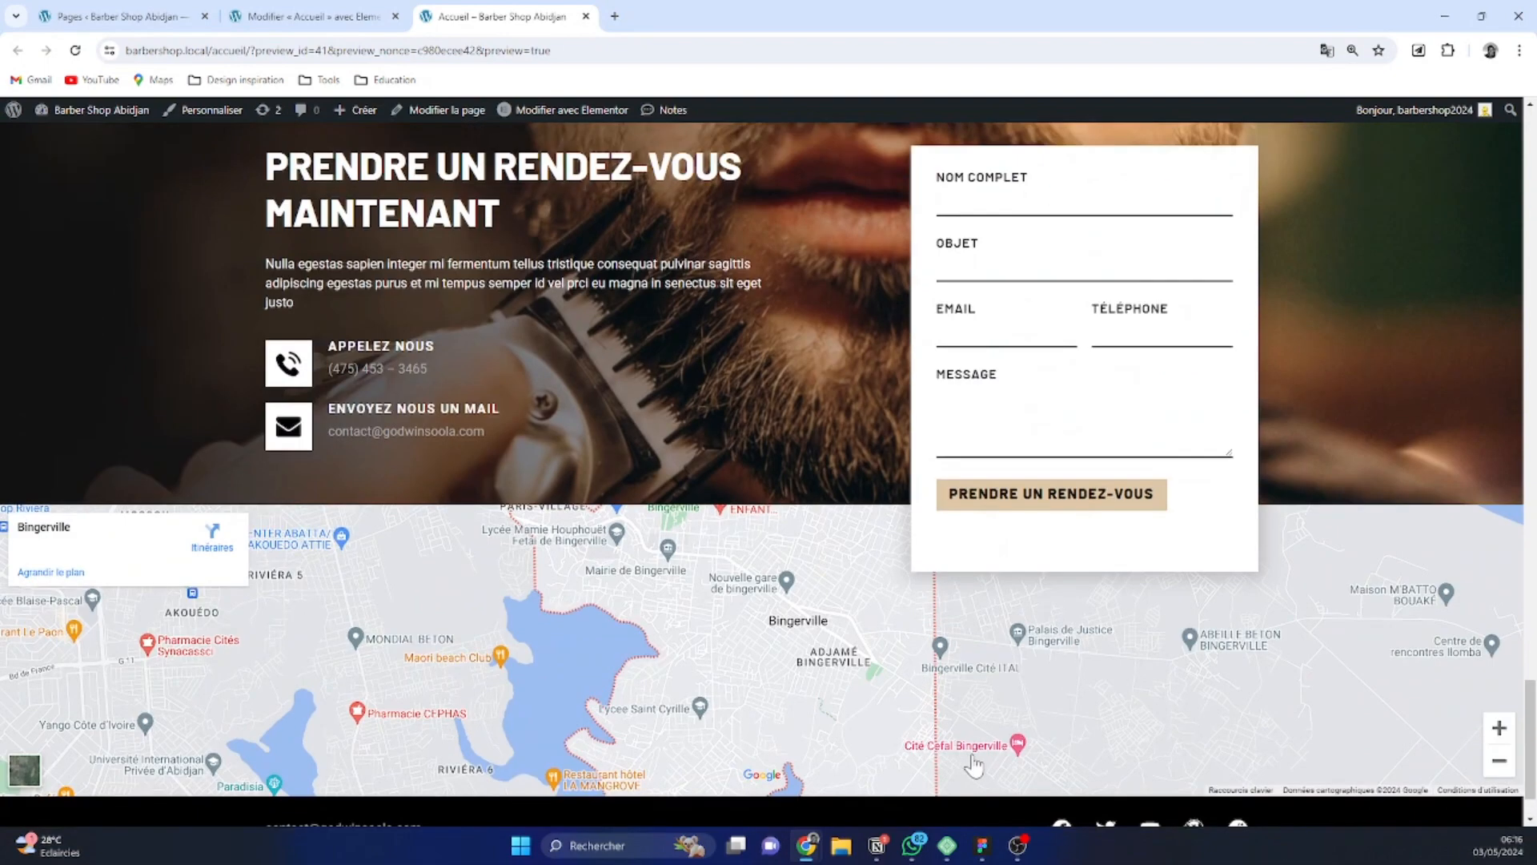
scroll(1067, 705, "down", 2)
scroll(863, 729, "up", 3)
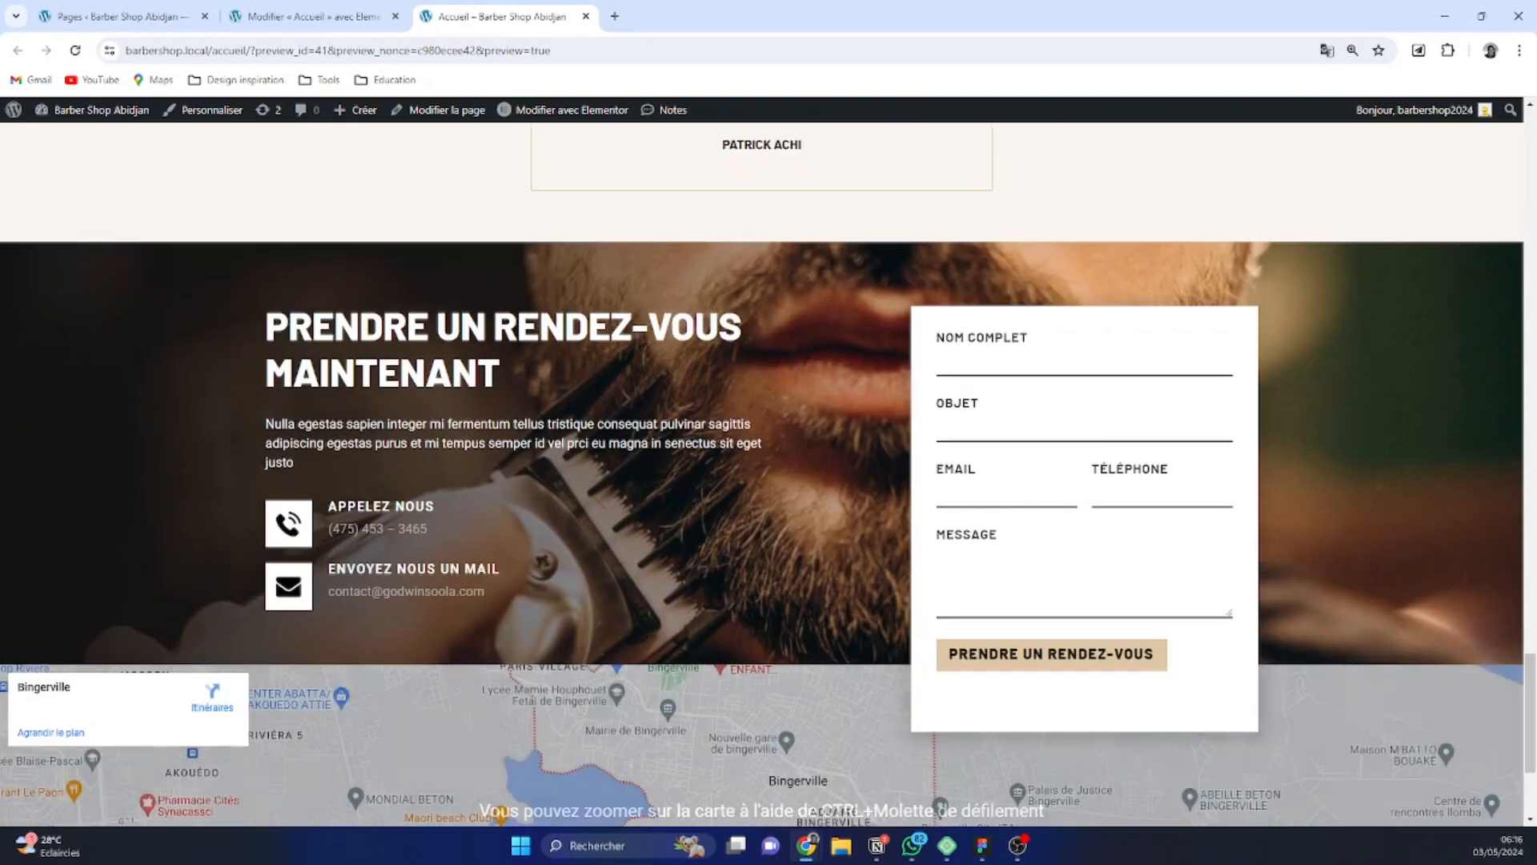
scroll(559, 376, "up", 12)
scroll(333, 112, "up", 5)
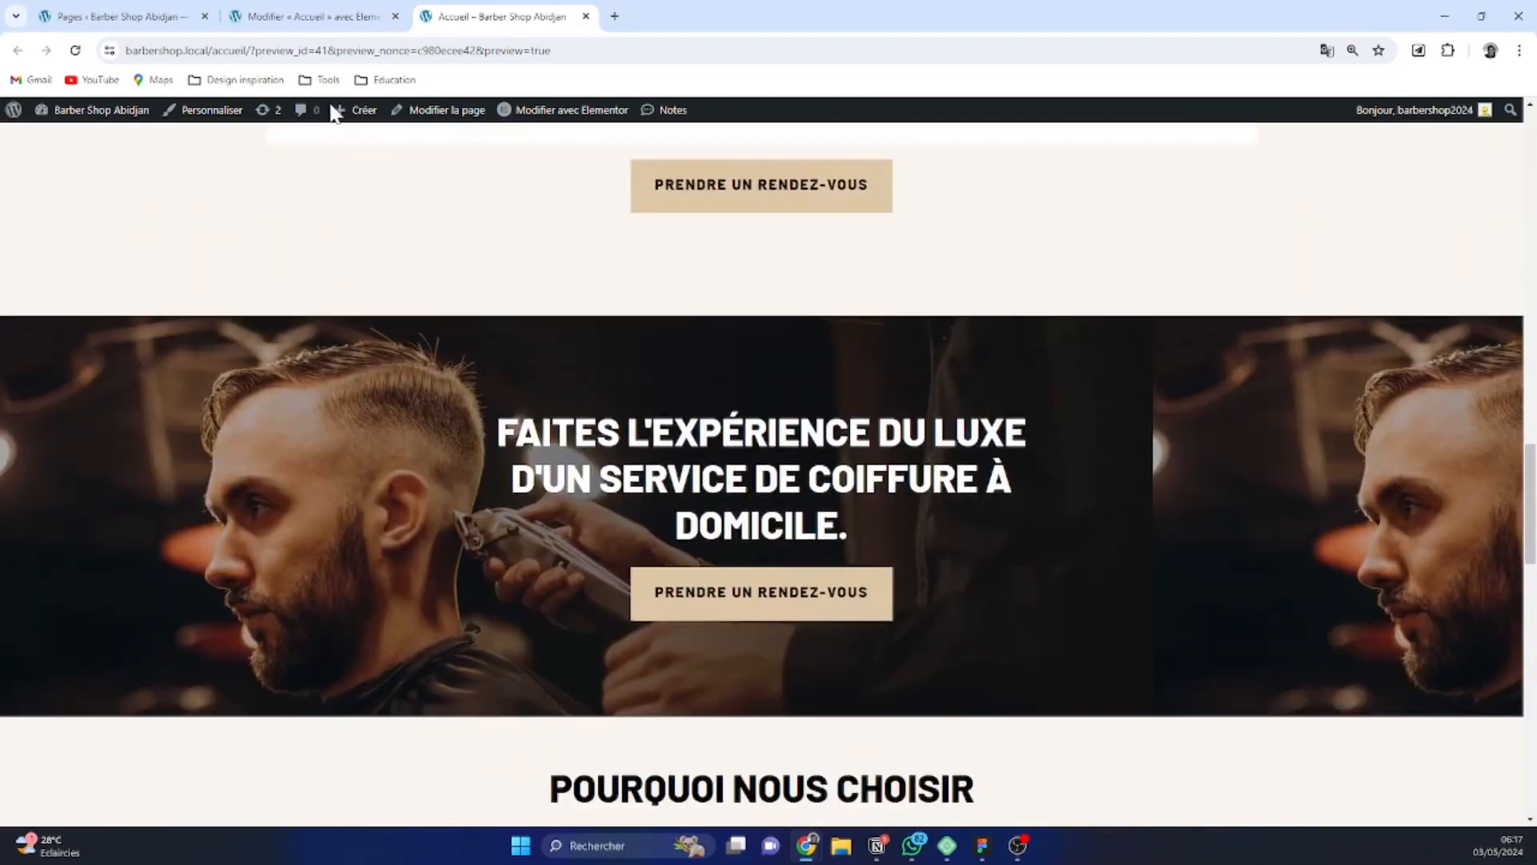
Return to the page editor and look over the sections back up to the hero
left_click(324, 14)
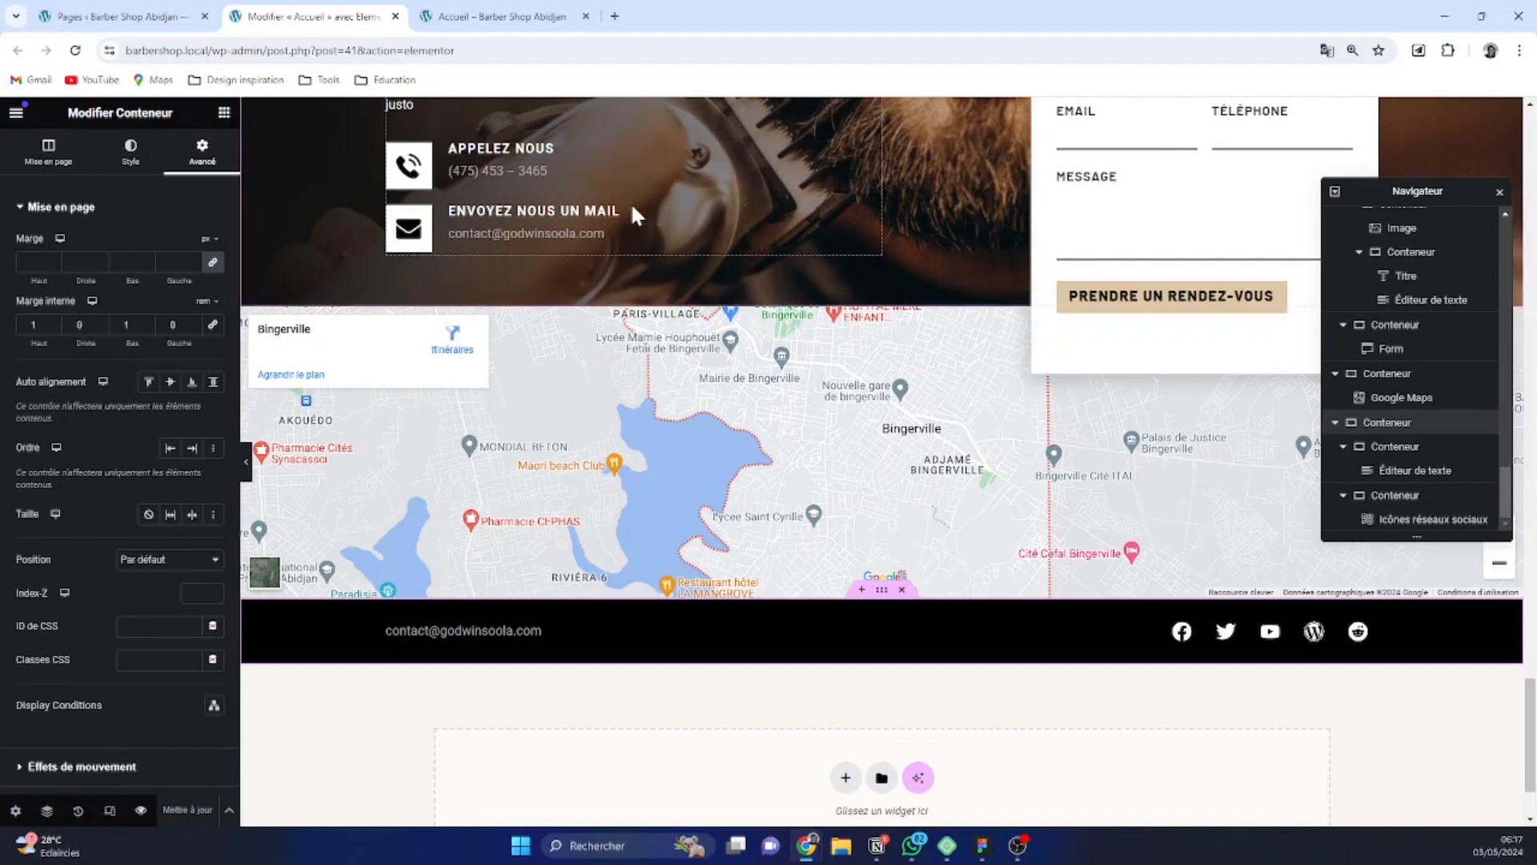
scroll(616, 240, "up", 4)
scroll(632, 384, "up", 7)
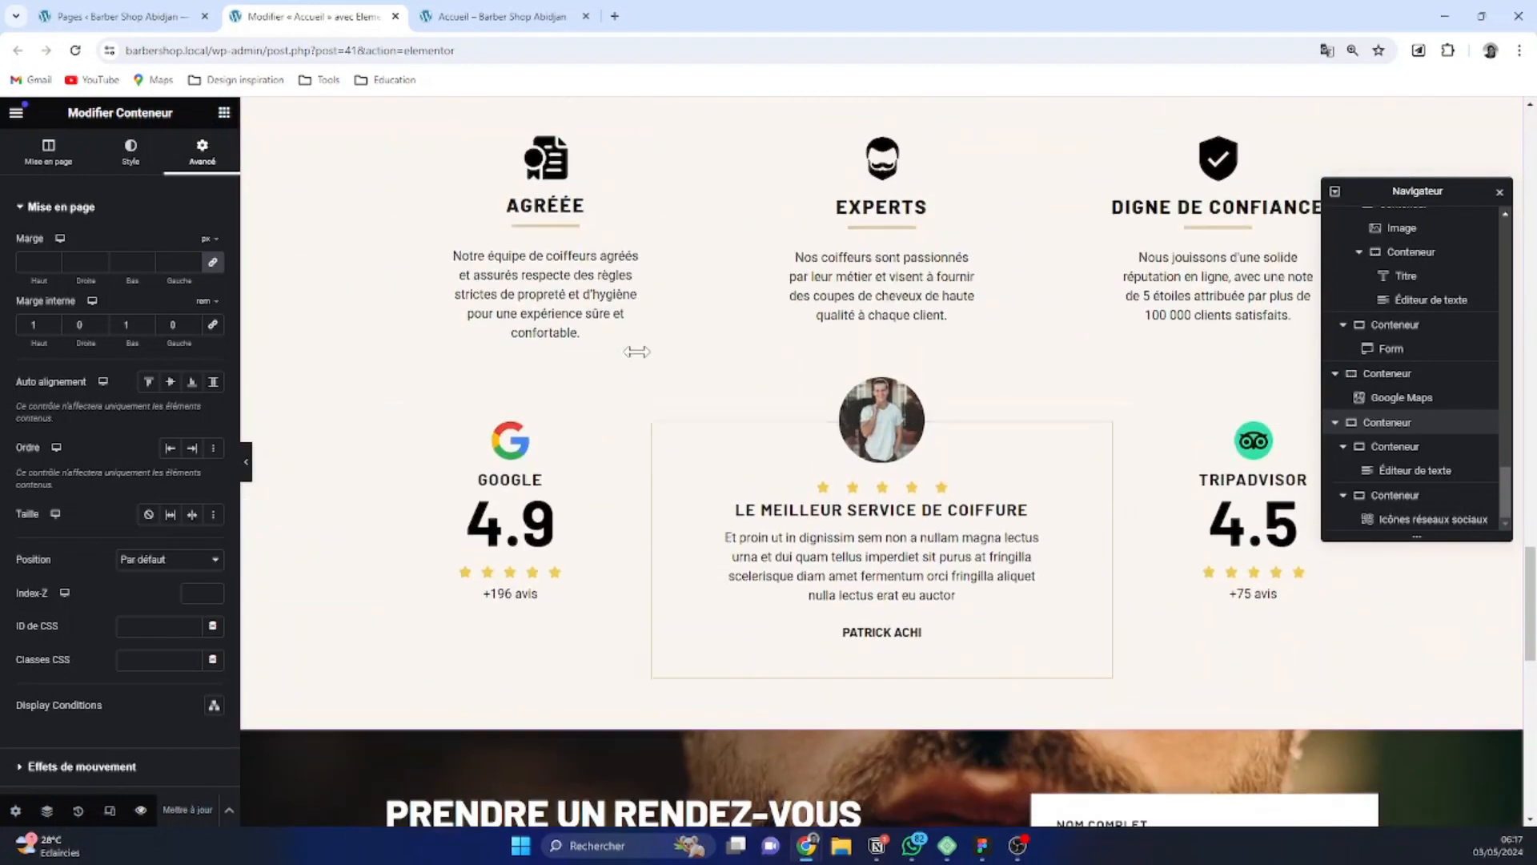
scroll(805, 202, "up", 15)
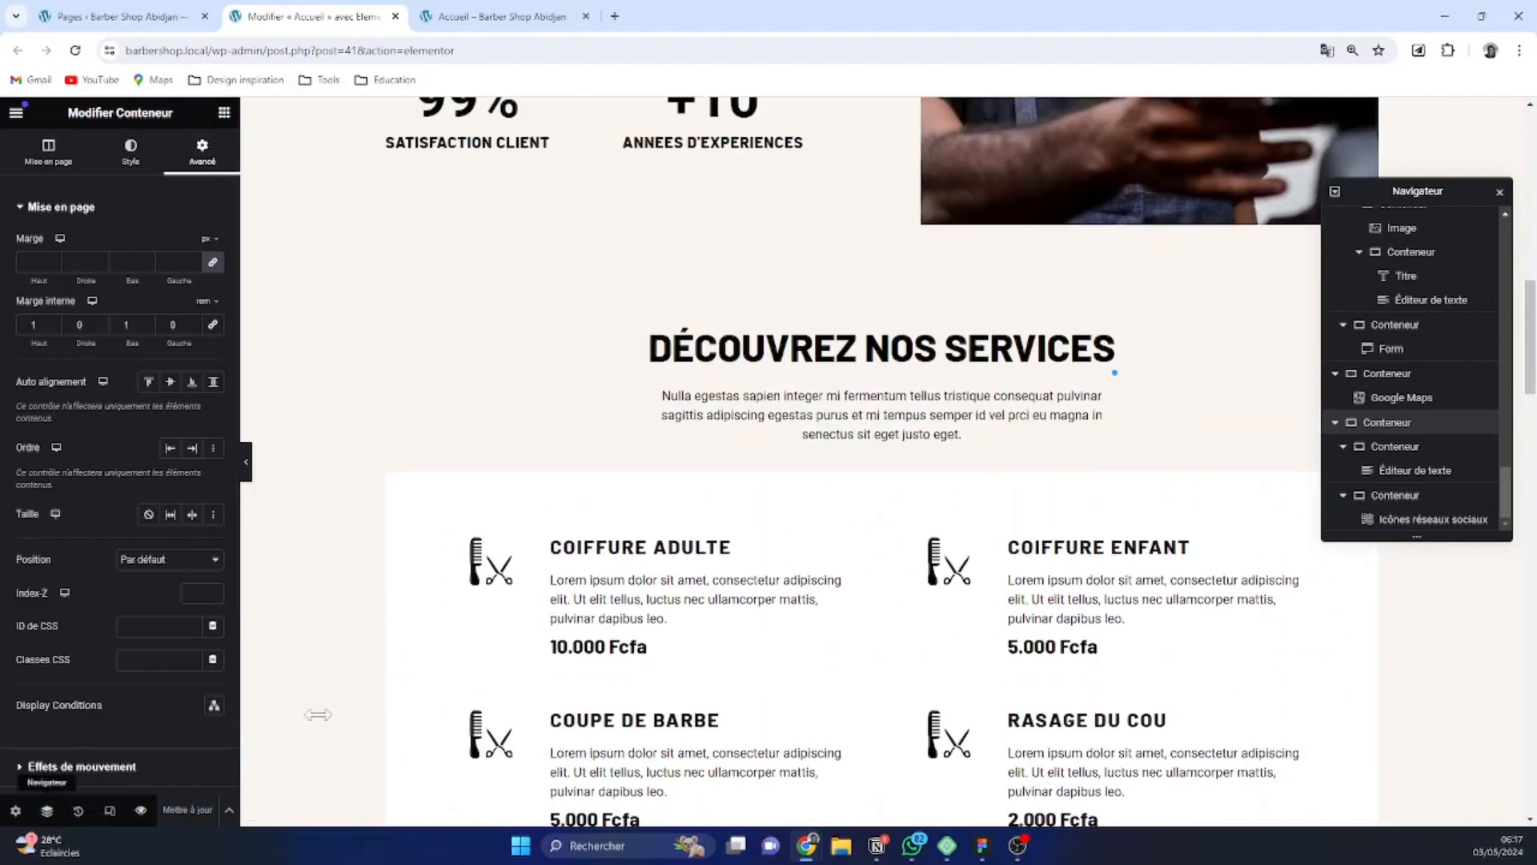
scroll(812, 542, "up", 10)
scroll(816, 484, "up", 4)
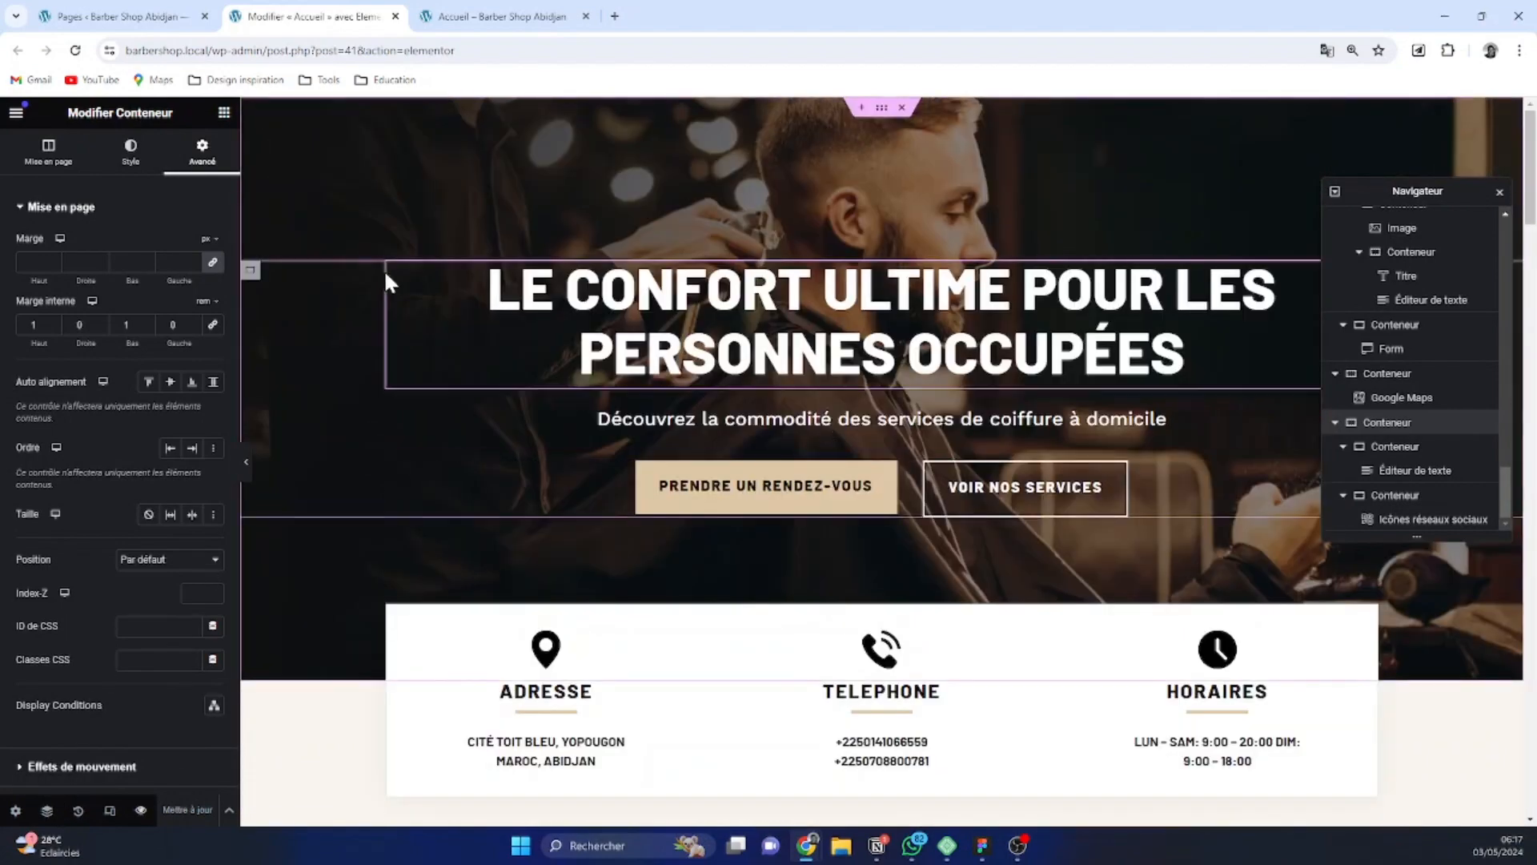